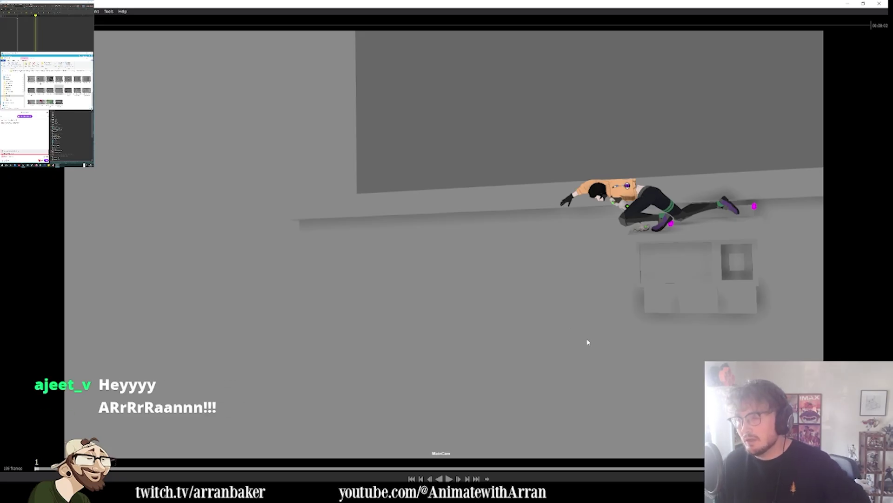
- Review the playblast frame by frame from the railing vault through the fall to the landing, then close the player
key(space)
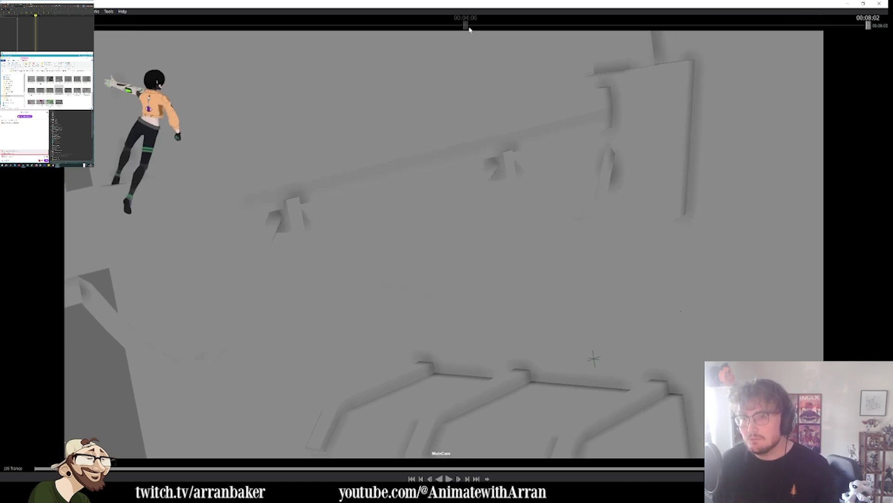
drag(467, 26, 589, 57)
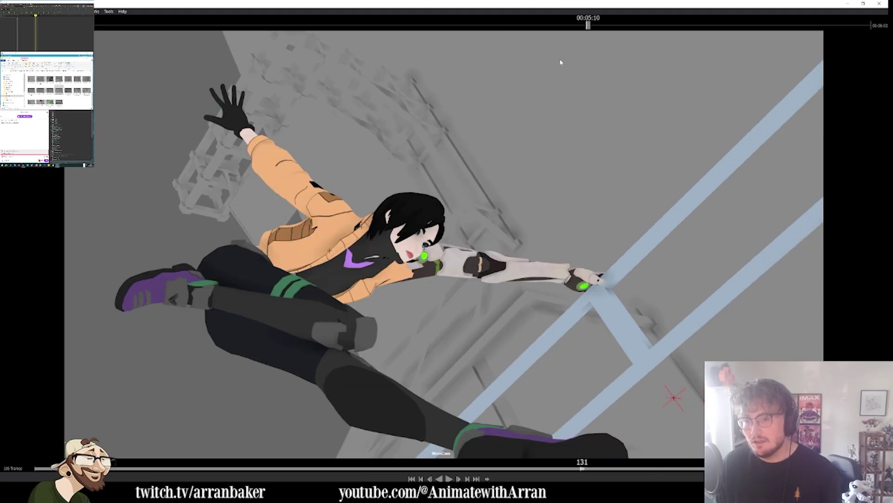
key(Right)
key(Right)
key(Right)
key(Right)
key(Right)
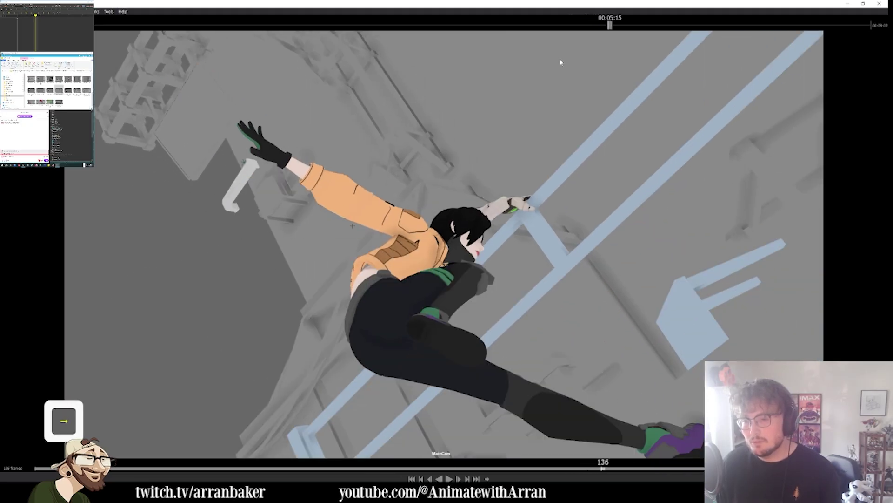
key(Right)
key(Left)
key(Right)
key(Right)
key(Right)
key(Right)
key(Right)
key(Right)
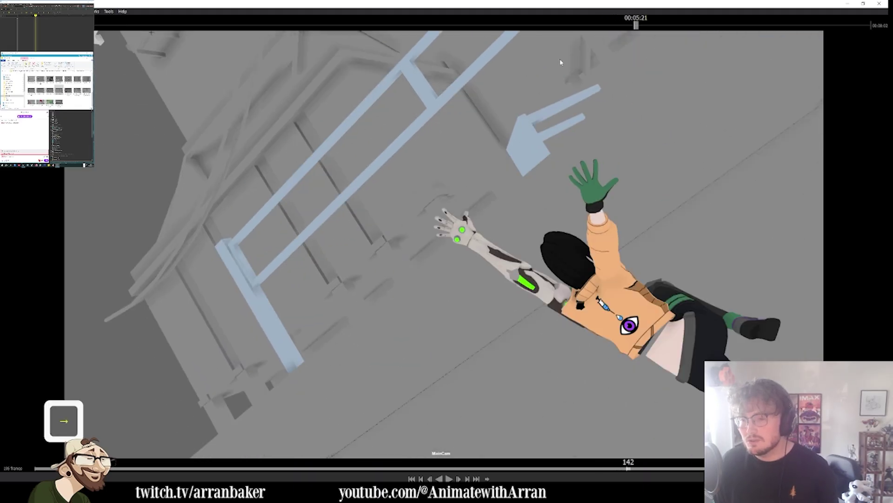
key(Right)
key(Right)
key(Right)
key(Right)
key(Right)
key(Right)
key(Right)
key(Right)
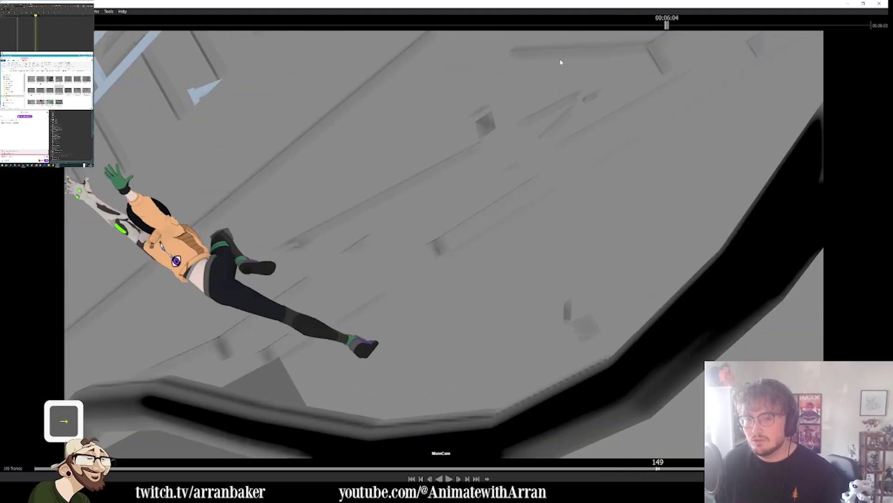
key(Right)
key(Right)
key(Right)
key(Right)
key(Right)
key(Right)
key(Right)
key(Right)
key(Right)
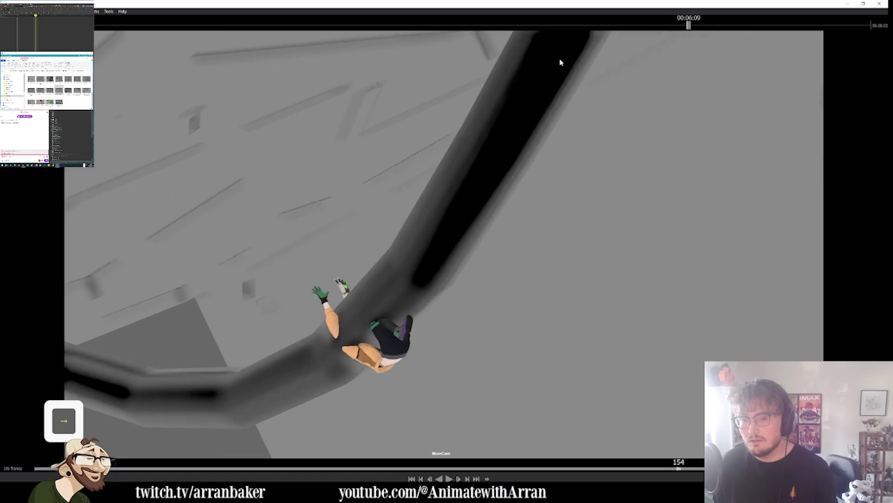
key(Right)
key(Right)
key(Right)
key(Right)
key(Right)
key(Right)
key(Right)
key(Right)
key(Right)
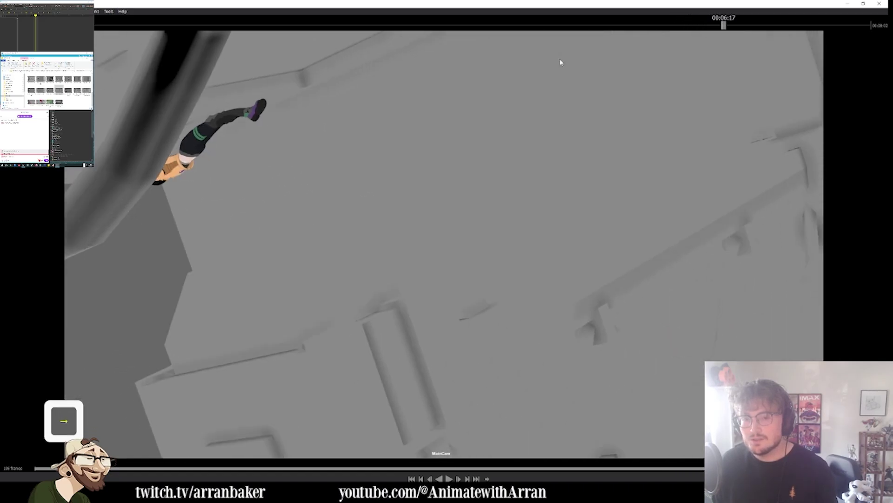
key(Right)
key(Right)
key(Right)
key(Right)
key(Right)
key(Right)
key(Right)
key(Right)
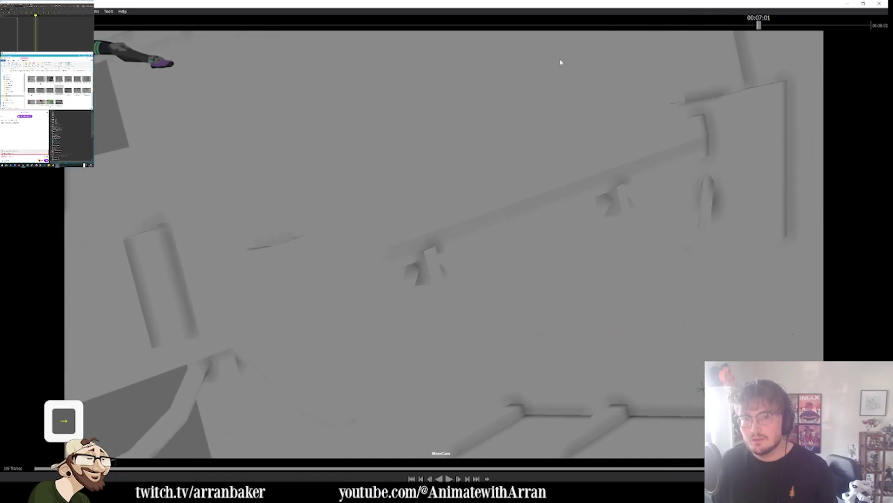
key(Right)
key(Right)
key(Right)
key(Right)
key(Right)
key(Right)
key(Right)
key(Right)
key(Right)
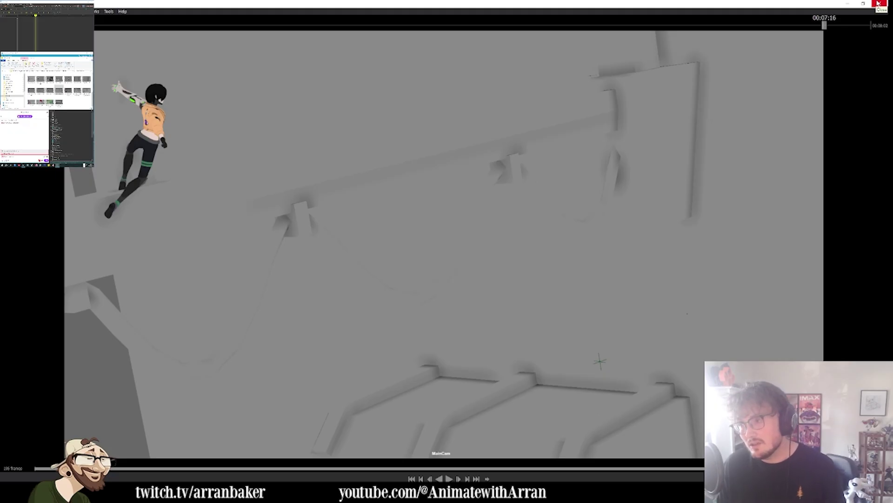
click(878, 4)
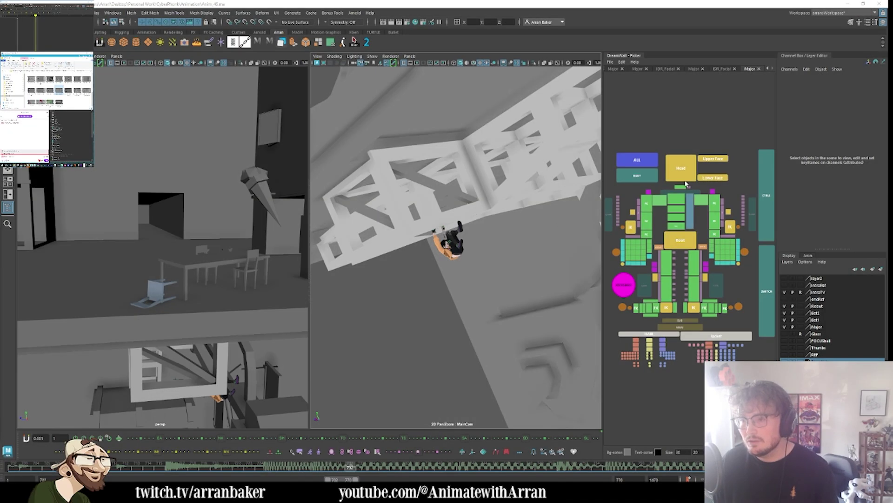
- Select the Major rig's head control, show the resolution gate in the MainCam view and play back the fall
click(684, 180)
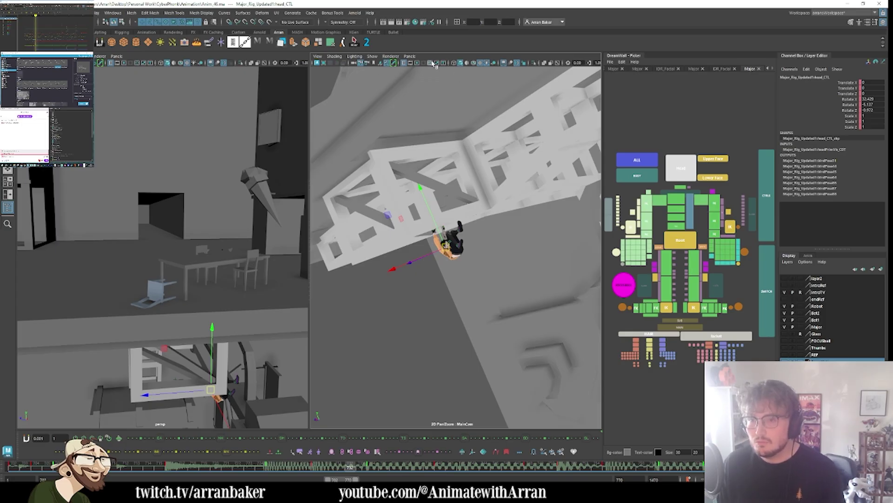
click(417, 64)
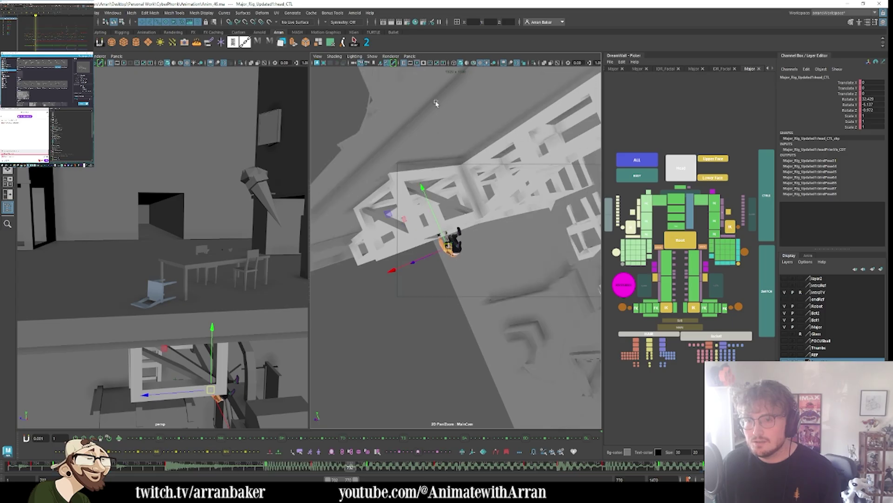
key(alt+v)
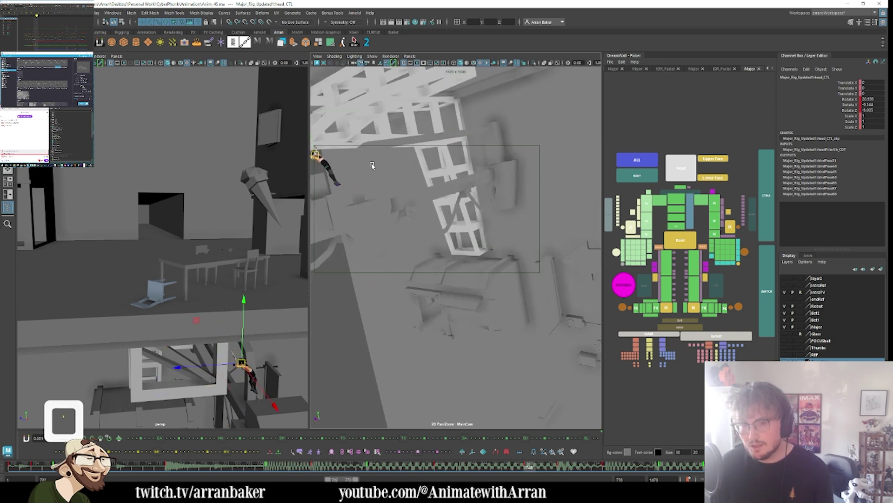
middle_drag(333, 153, 380, 169)
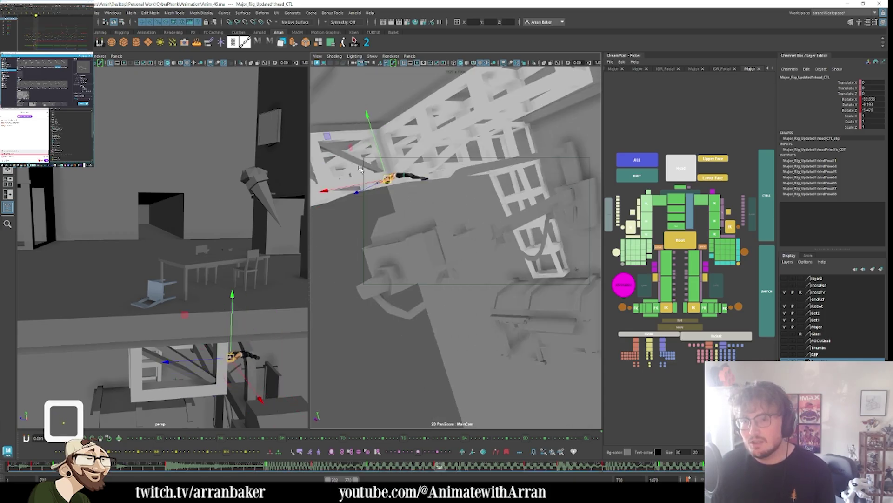
- Select MainCam and shift its animation keys slightly later in time so the camera trails the falling character
click(356, 65)
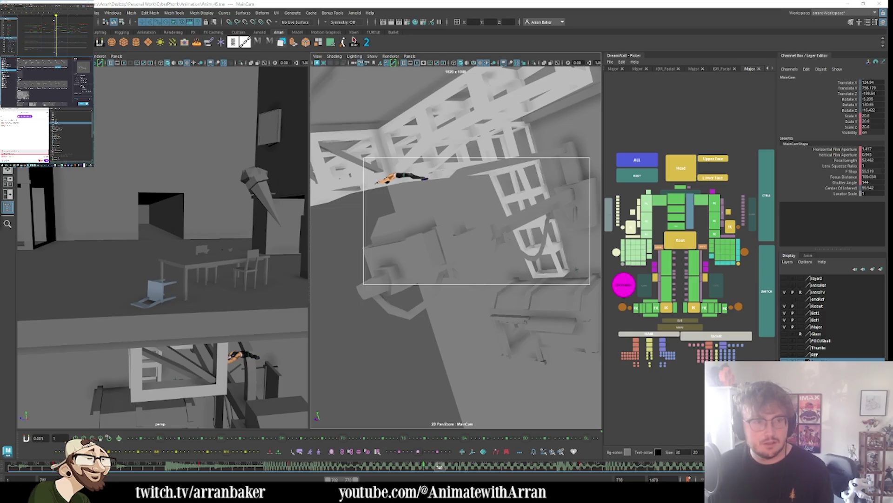
key(comma)
key(comma)
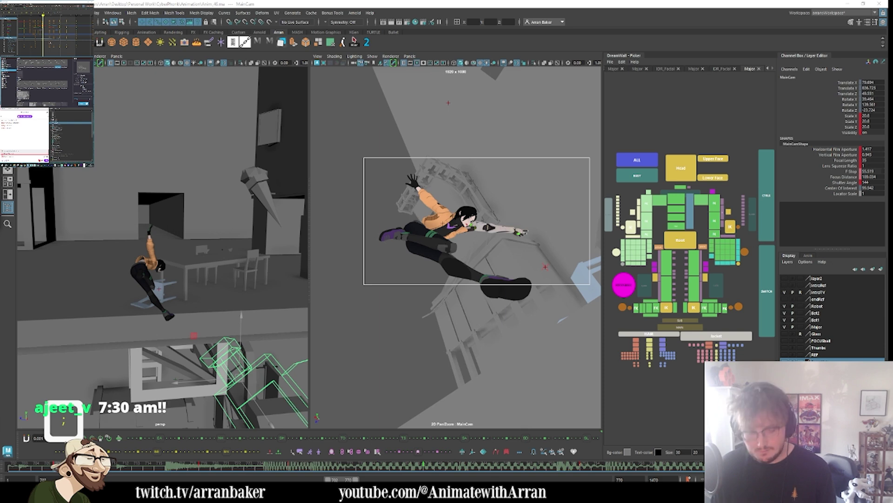
key(alt+v)
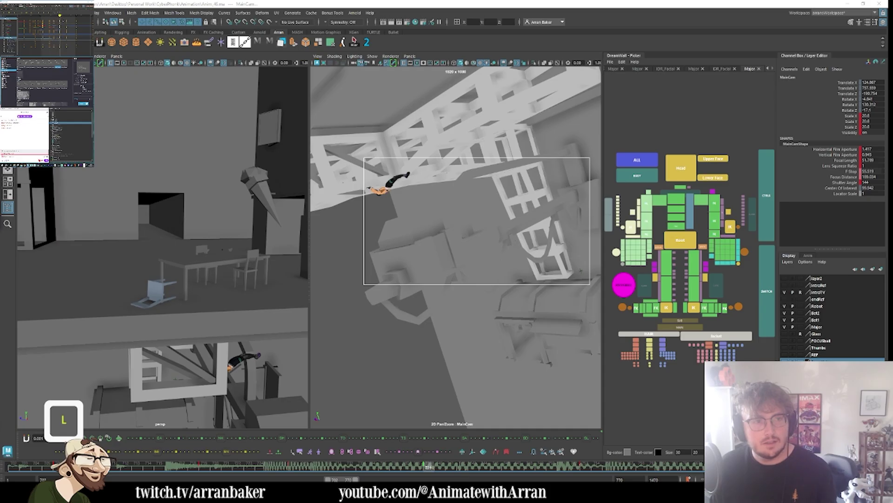
key(shift)
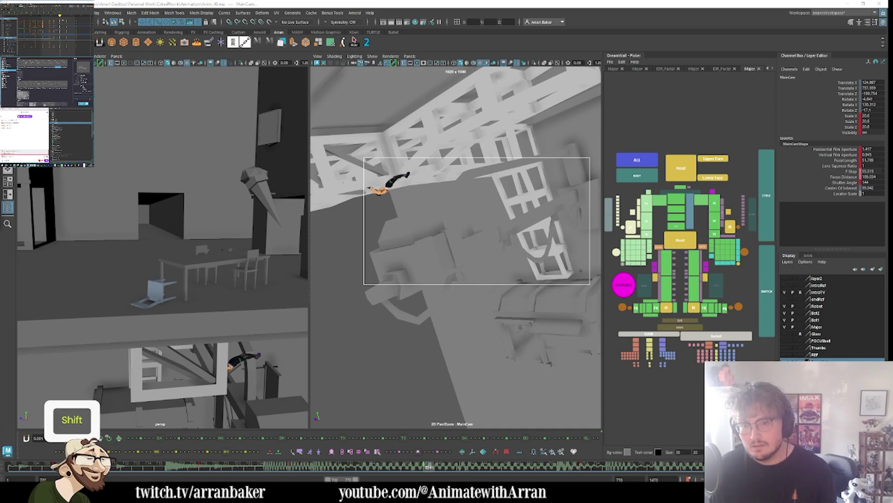
shift+middle_drag(62, 20, 69, 21)
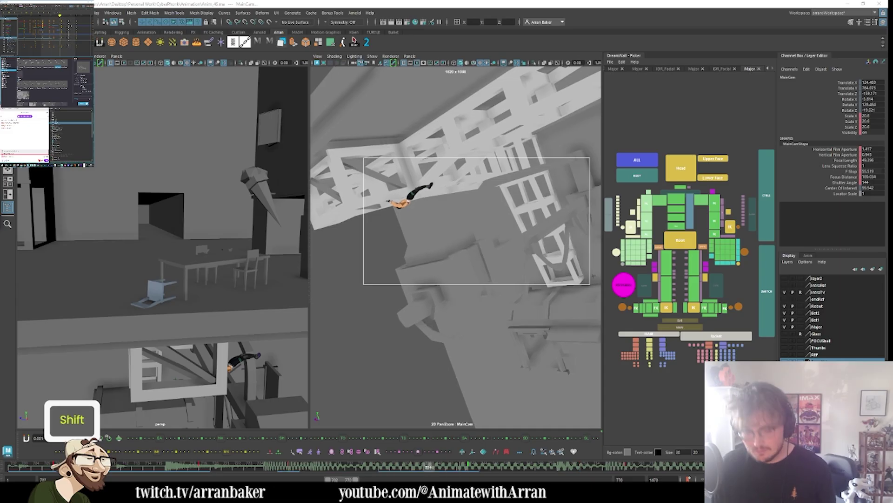
- Examine the retimed MainCam move frame by frame from the fall to the landing, checking the character's framing
key(l)
key(l)
key(l)
key(l)
key(l)
key(l)
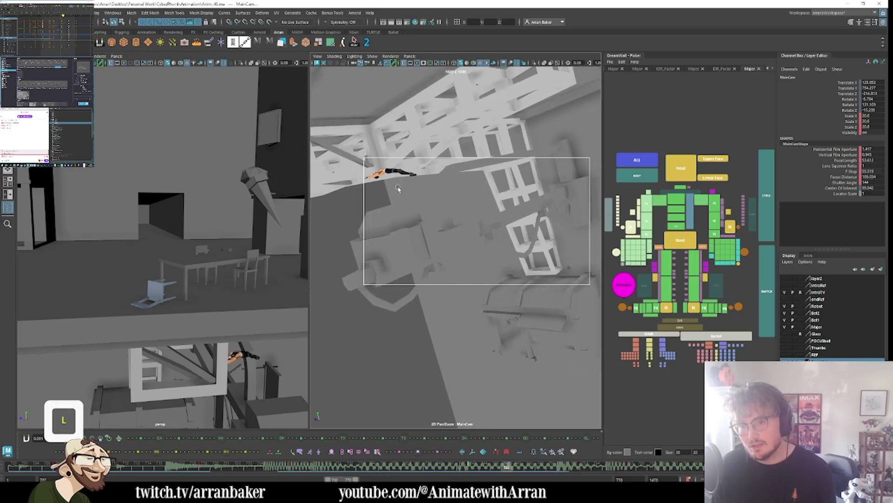
key(l)
key(l)
key(l)
key(l)
key(l)
key(l)
key(l)
key(l)
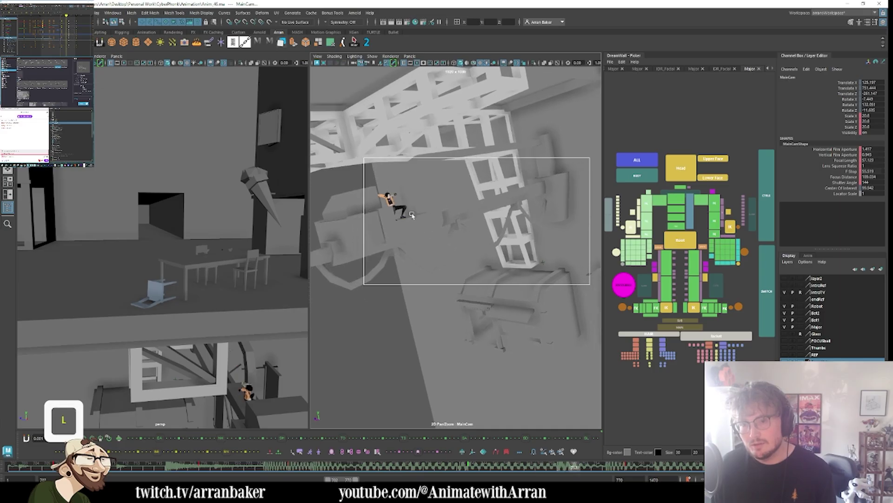
key(l)
key(l)
key(l)
key(l)
key(l)
key(l)
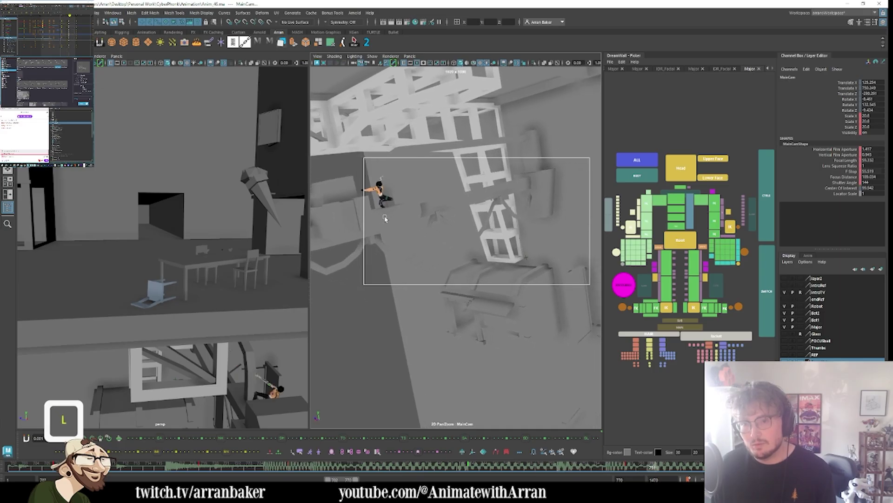
key(l)
key(l)
key(l)
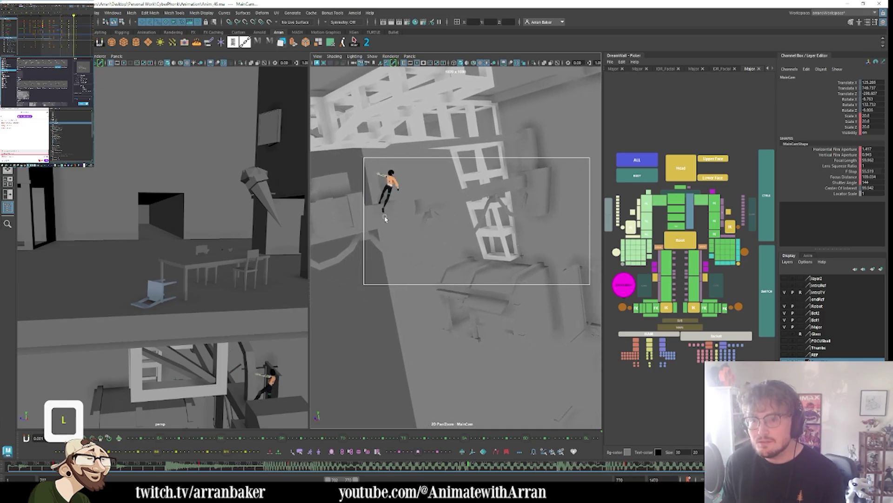
key(l)
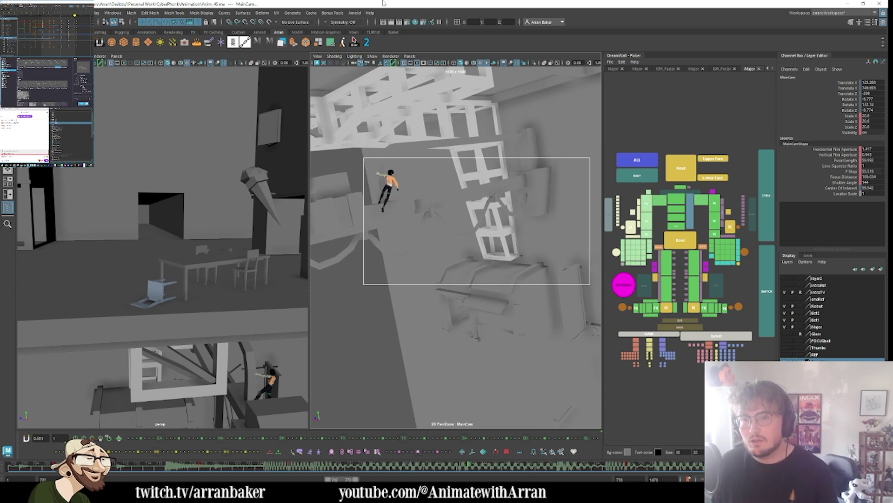
- Show the safe-area guide and adjust MainCam's Rotate X and Rotate Y curves at the landing, with Rotate Y at 135.956
click(436, 63)
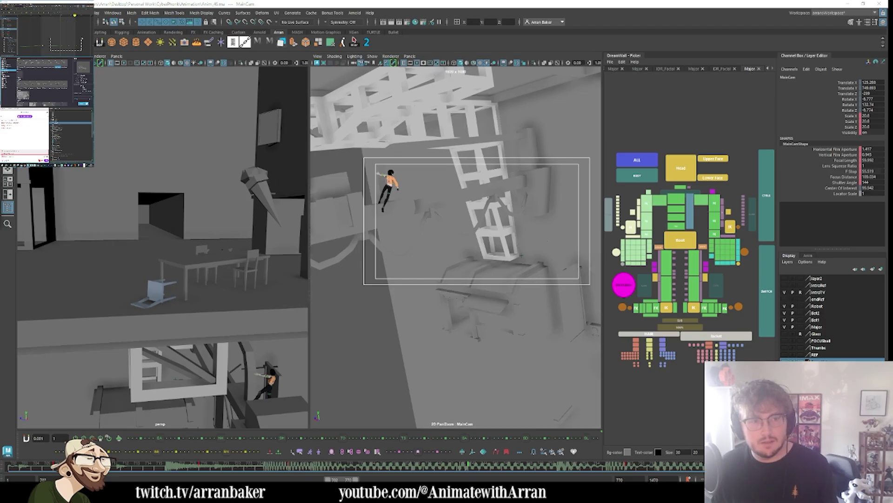
key(f)
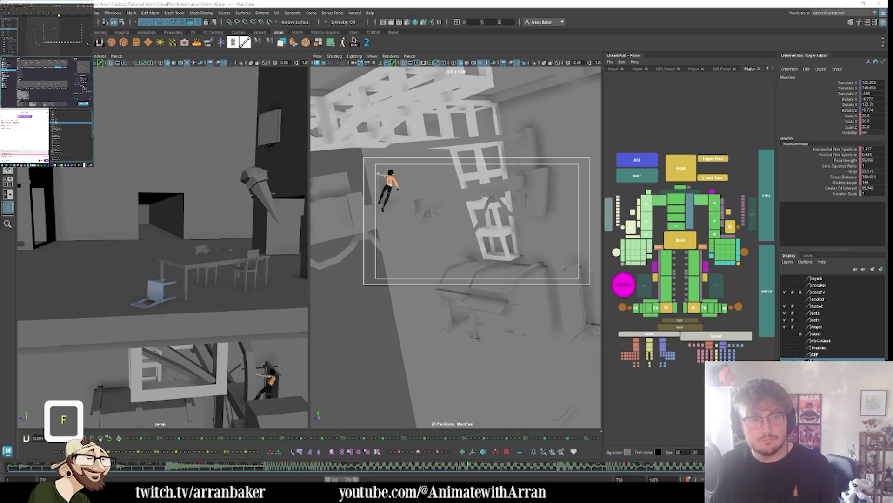
key(shift)
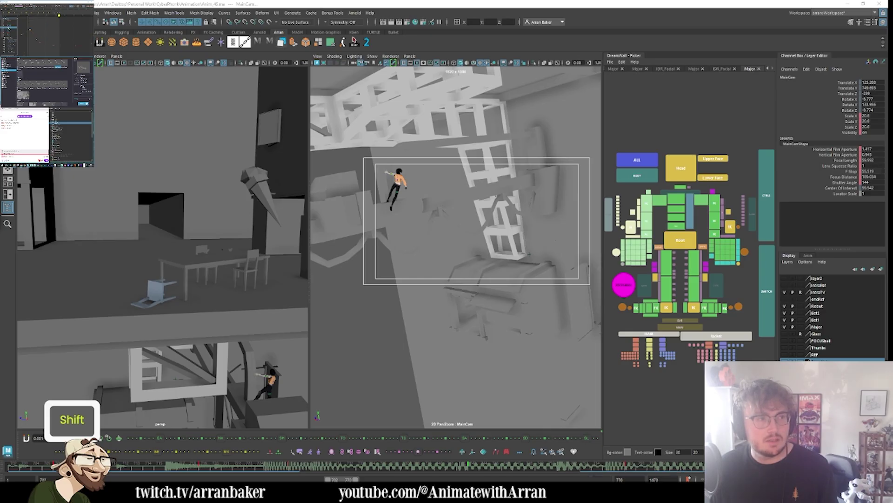
key(f)
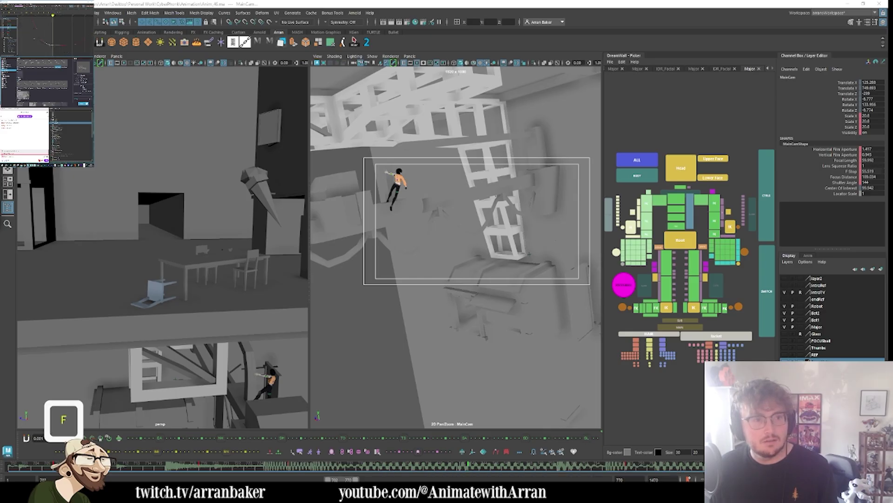
key(shift)
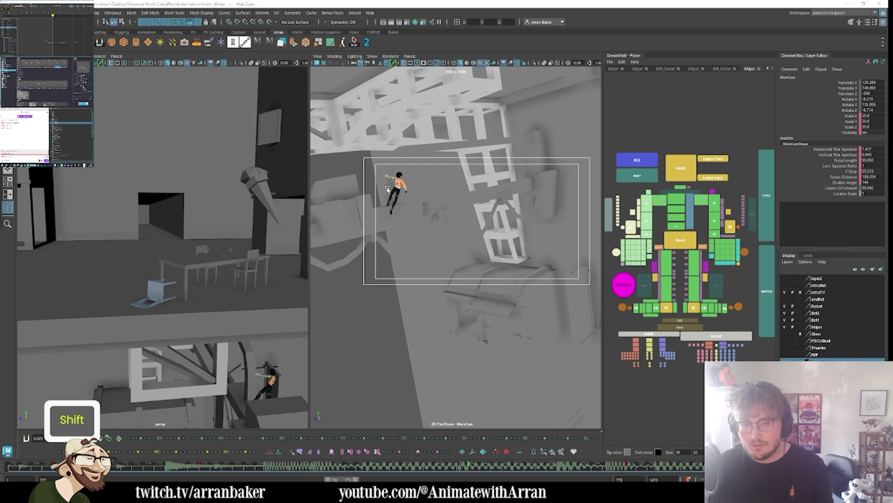
- Review the adjusted camera move during the fall and return to the start of the range with the head control selected
key(l)
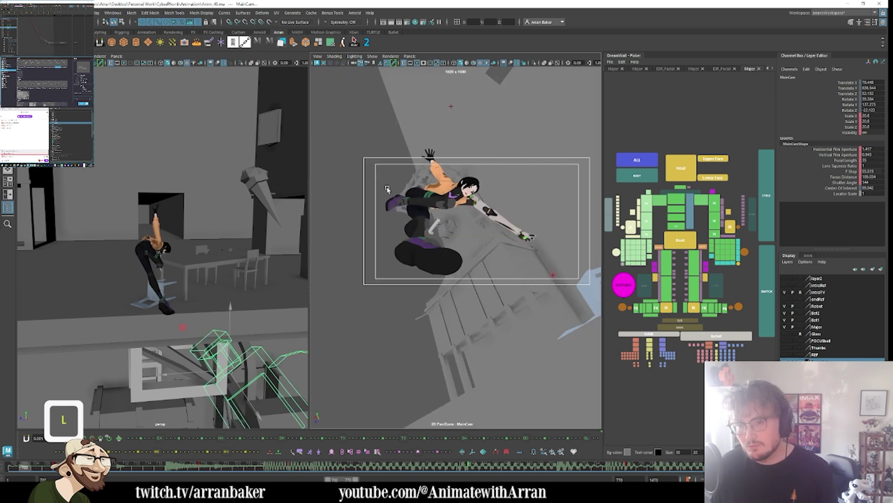
drag(603, 468, 215, 467)
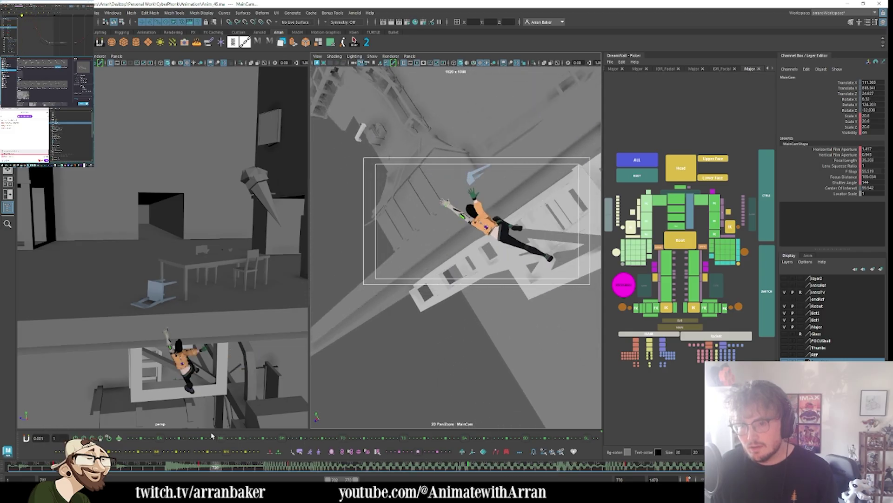
click(682, 168)
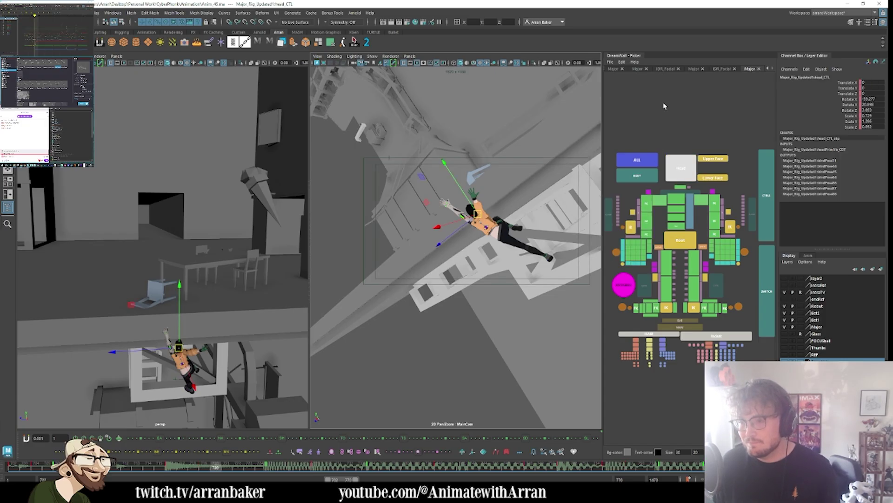
key(alt+shift+v)
key(w)
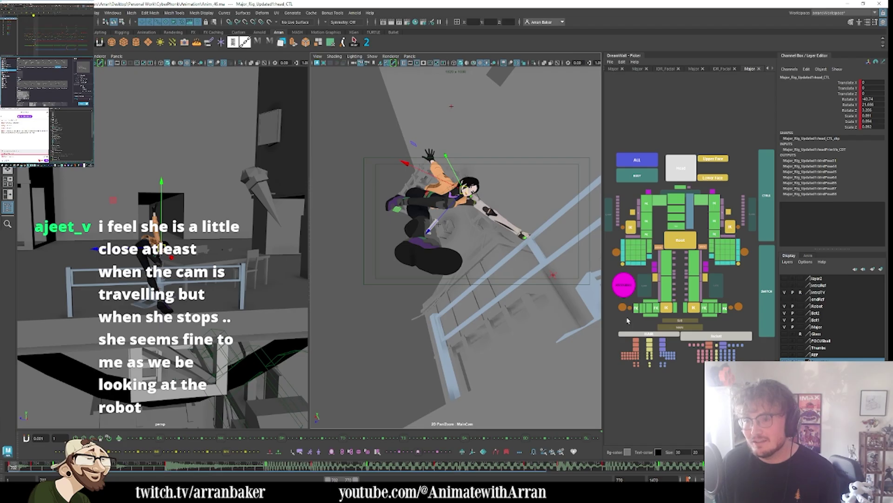
- Inspect the railing the character vaults over, clear the selection and advance to the vault pose
click(543, 259)
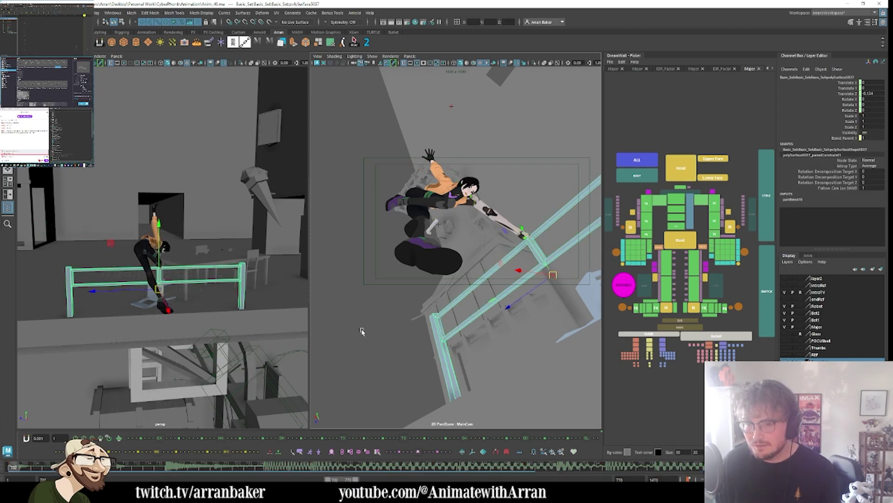
click(397, 355)
key(l)
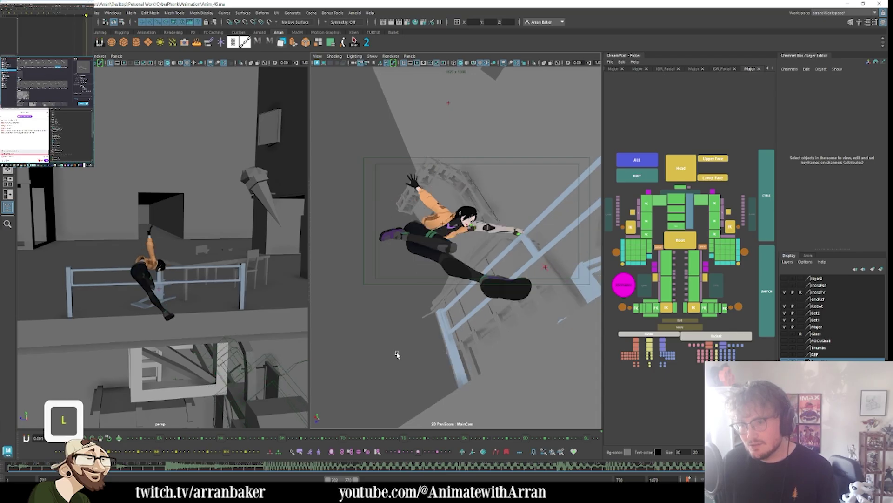
- Select the full set of Major's body controls, including the toggle and visibility controls, for editing the vault keys
key(l)
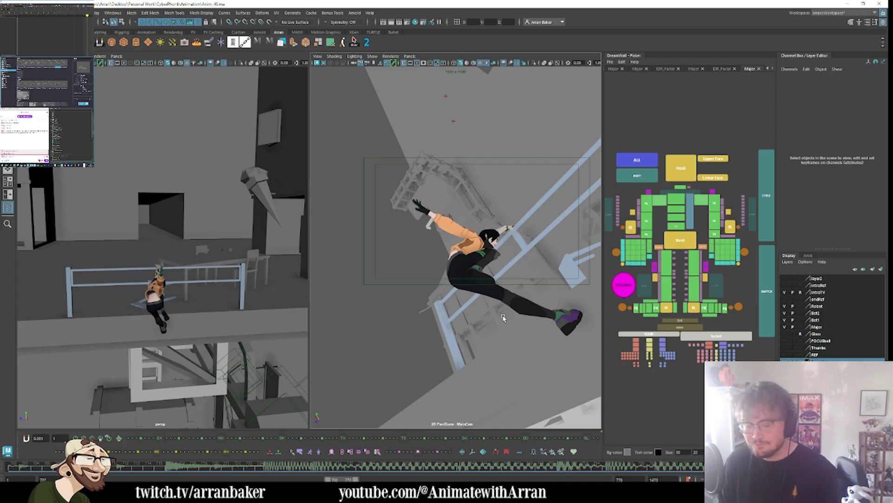
click(503, 317)
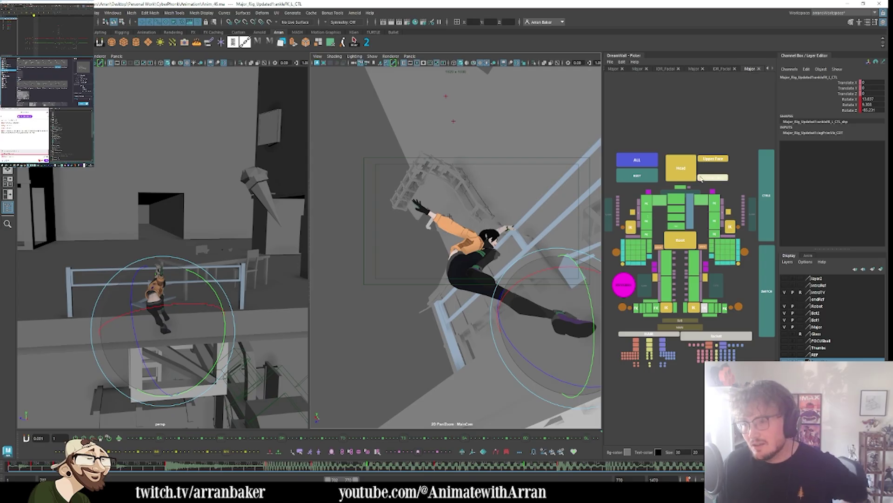
click(633, 179)
click(631, 182)
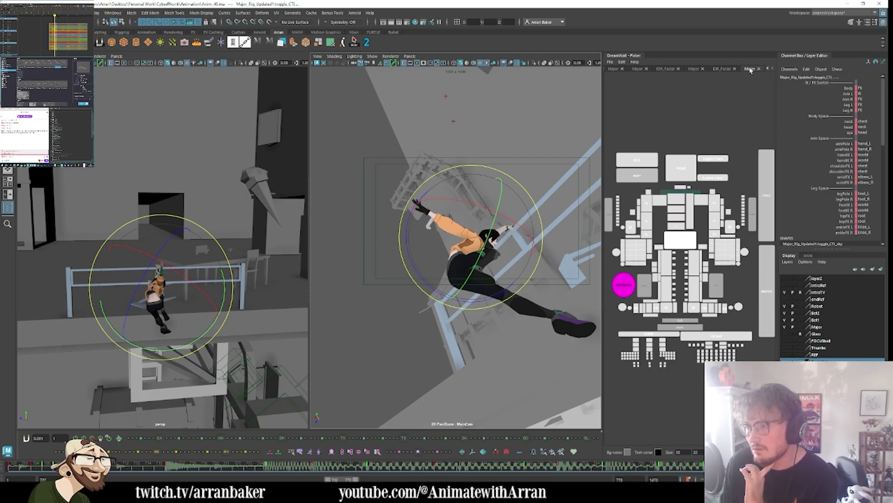
click(680, 166)
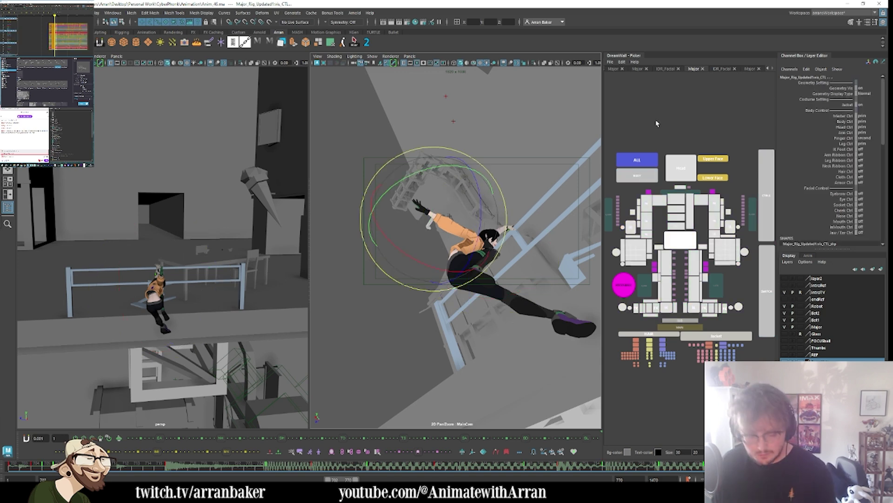
- Compare the character's vault poses over the railing frame by frame with the Move tool active
key(w)
key(period)
key(period)
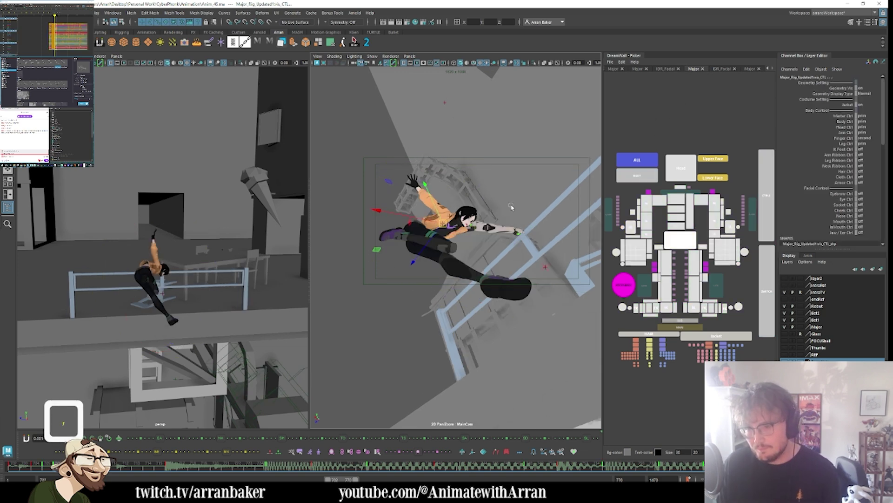
key(period)
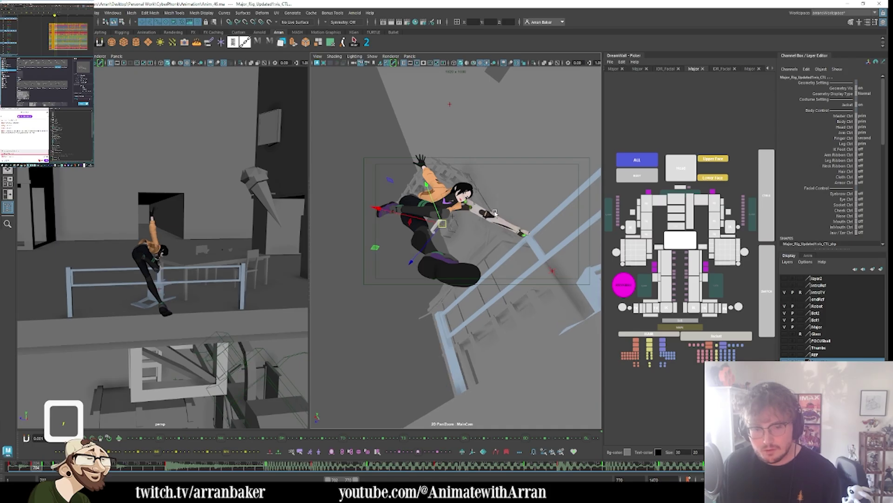
key(period)
key(comma)
key(comma)
key(period)
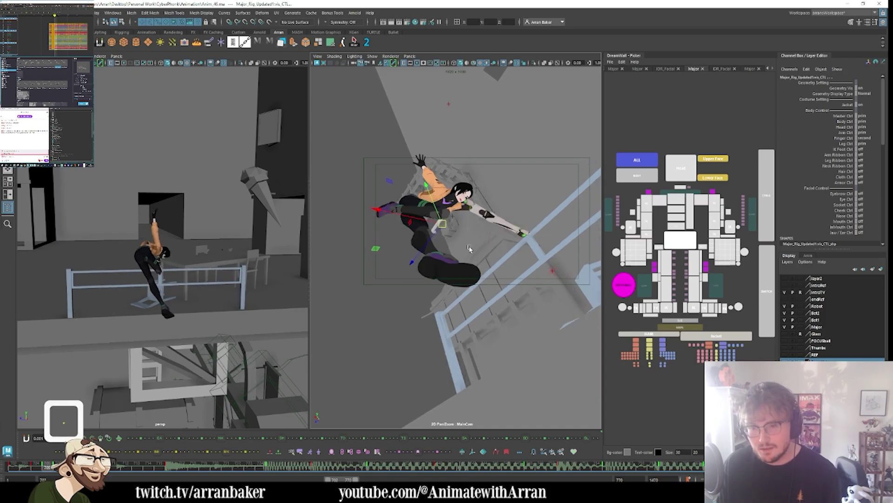
key(comma)
key(period)
key(period)
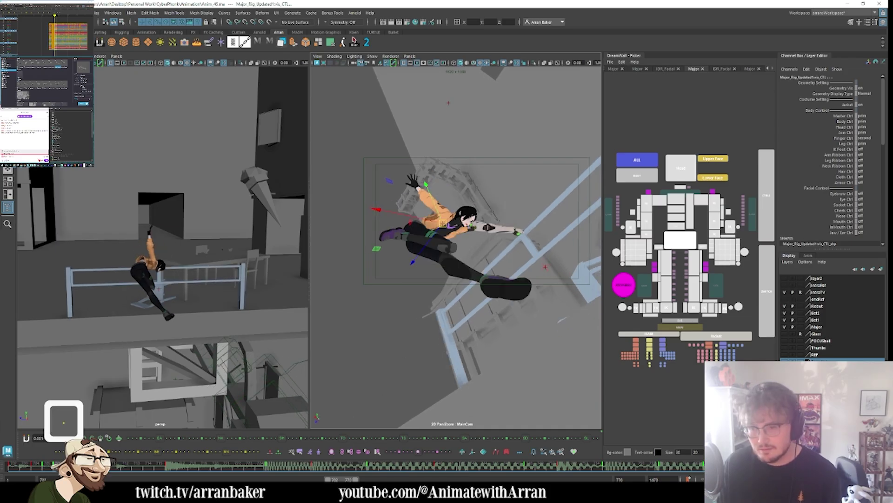
key(period)
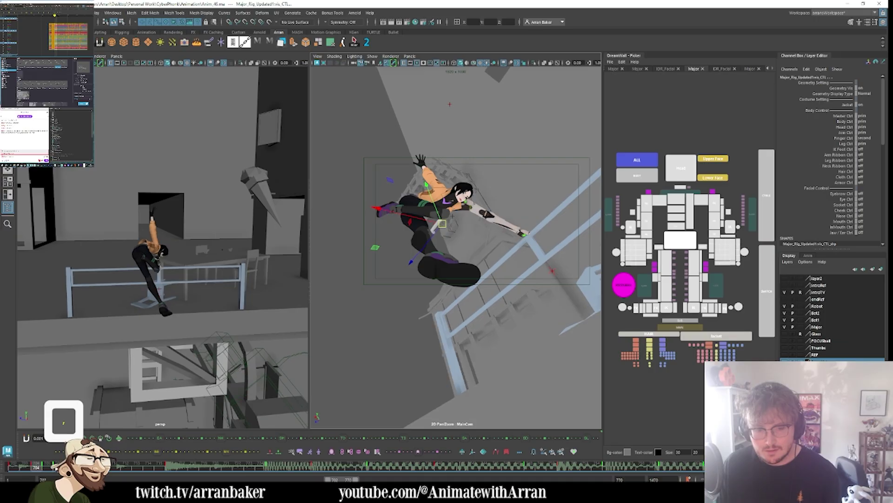
key(period)
- Delete the selected controls' keys on two frames of the vault and check the move into the fall
right_click(57, 464)
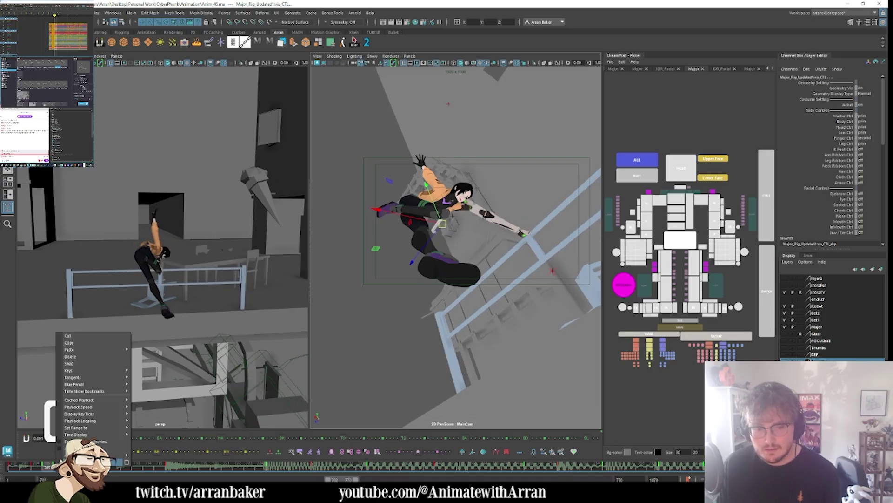
click(87, 358)
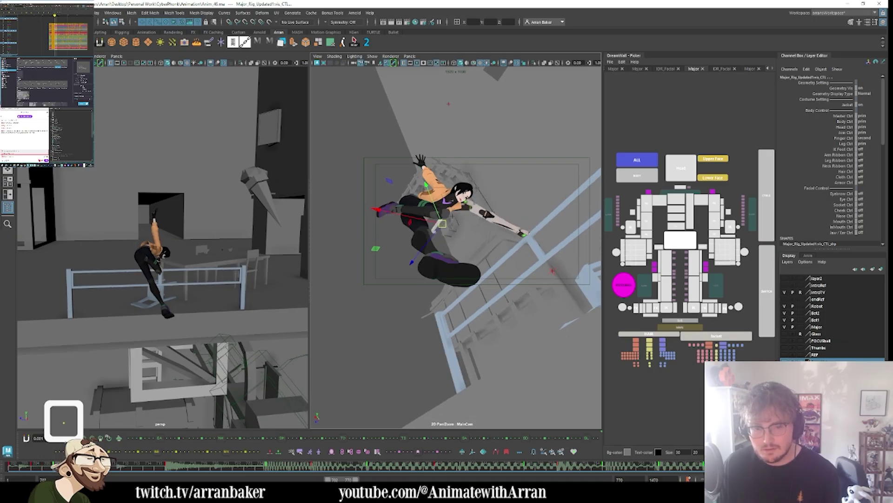
key(period)
key(period)
right_click(76, 464)
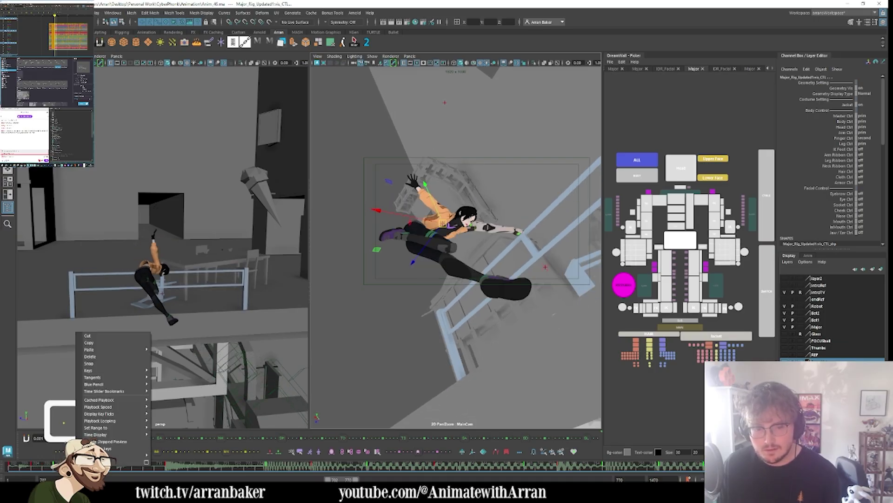
click(105, 357)
key(period)
key(period)
key(period)
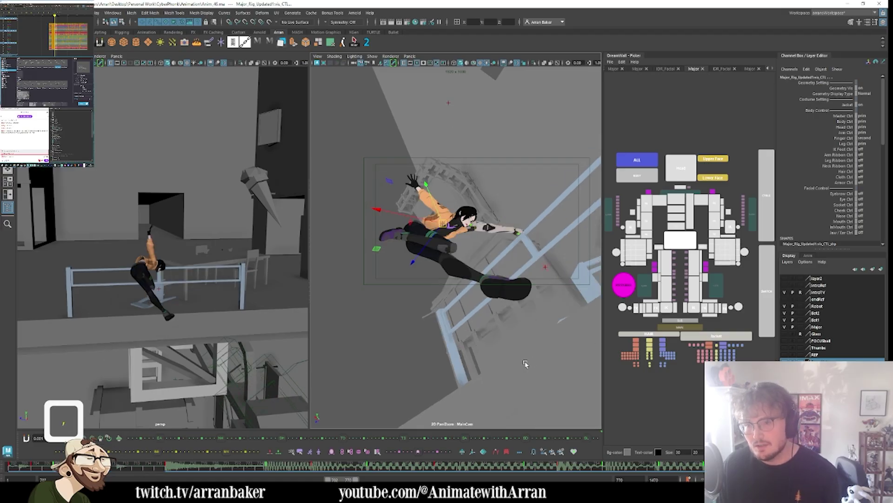
key(period)
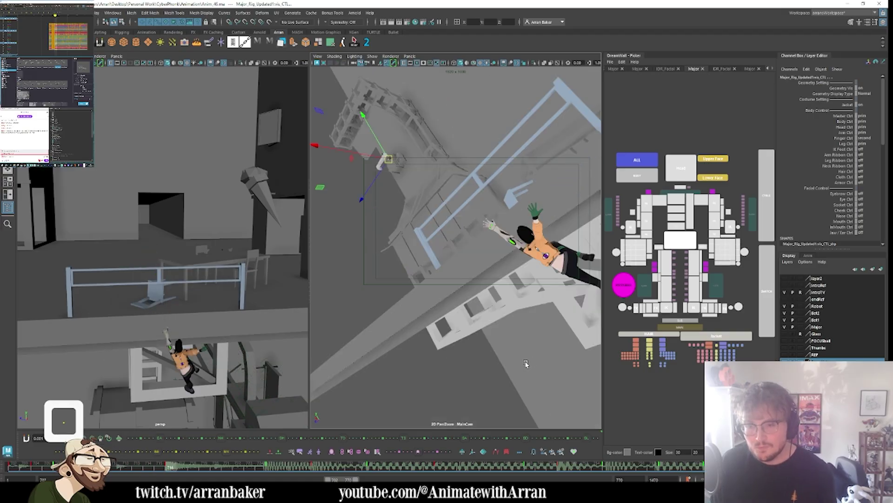
key(comma)
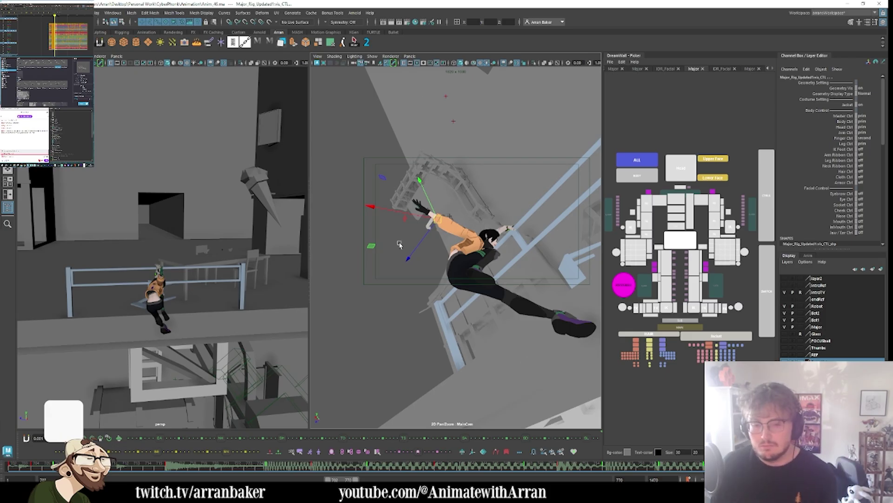
- Play back the vault and drop, and blend the character into an in-between pose before the fall
drag(41, 473, 169, 466)
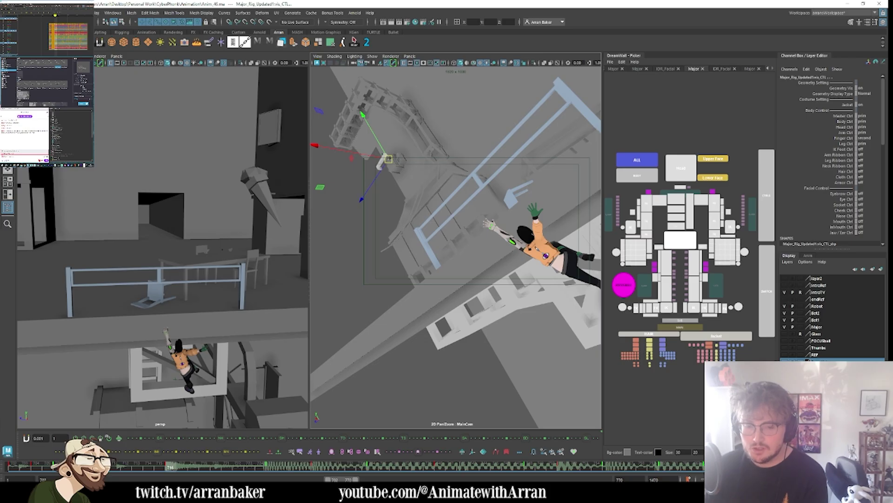
key(comma)
key(alt+v)
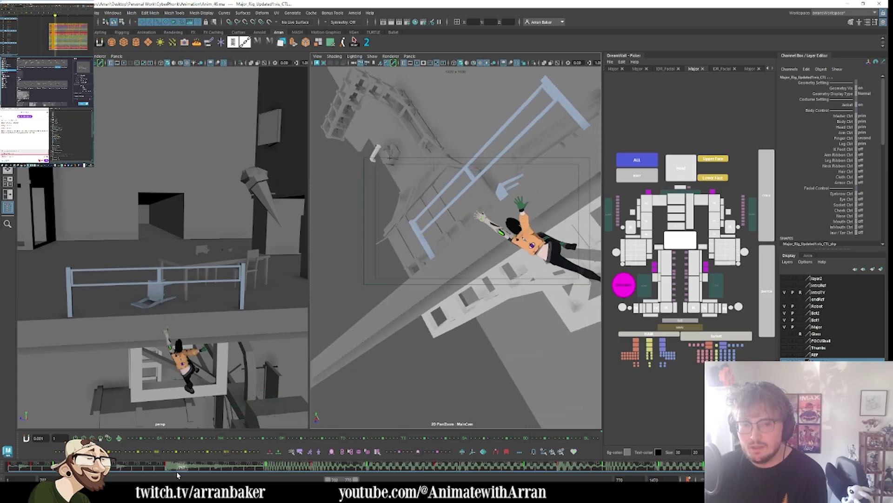
drag(177, 474, 161, 473)
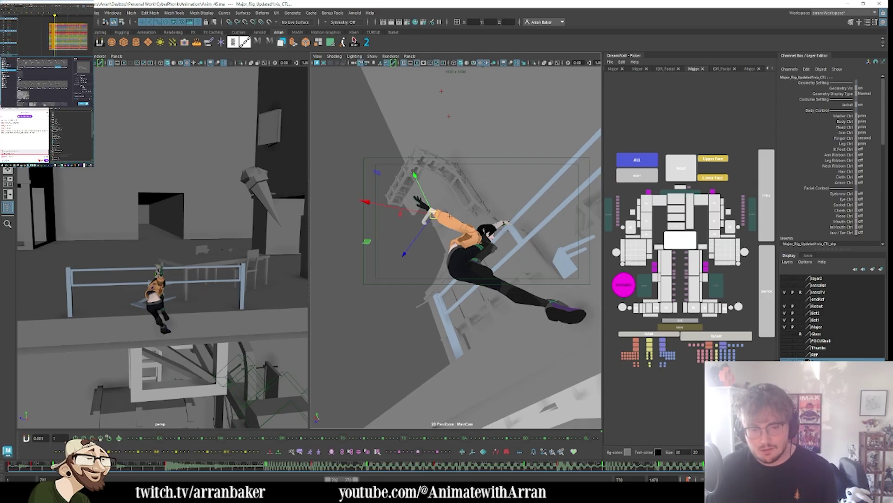
key(alt+v)
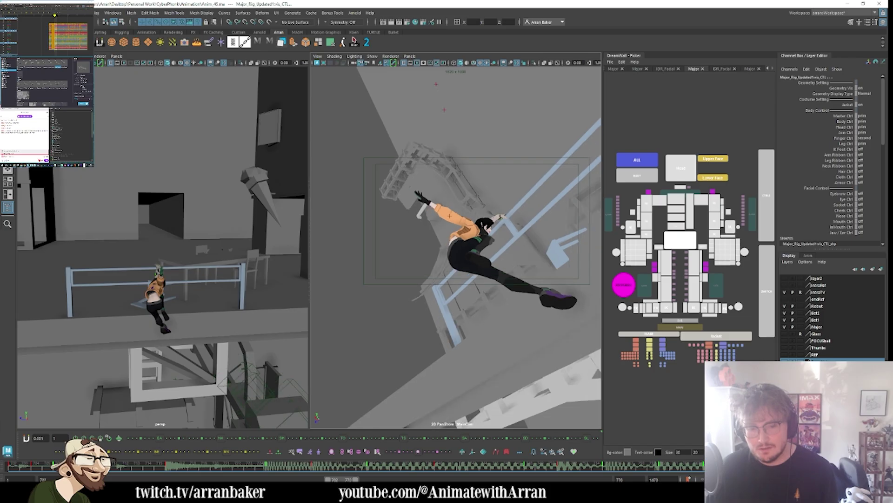
key(u)
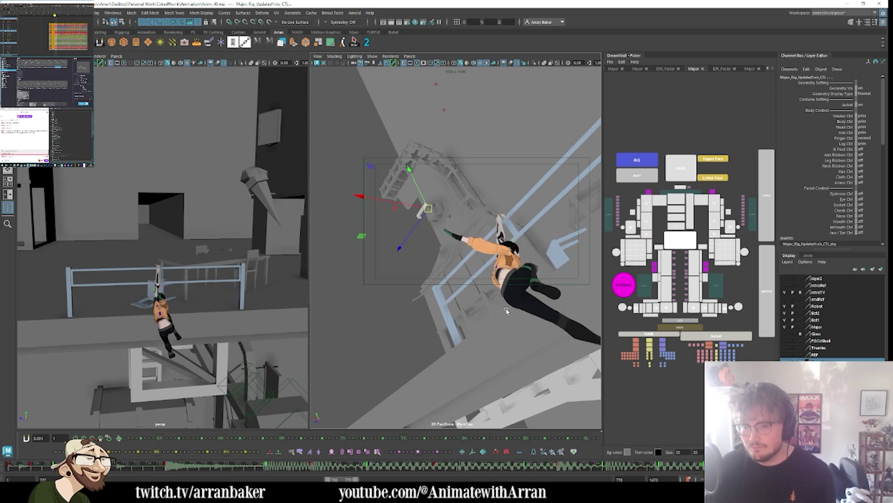
- Rotate the body control in the in-between pose to about 1419 on Rotate Y, comparing it with the neighbouring frames
click(687, 246)
key(period)
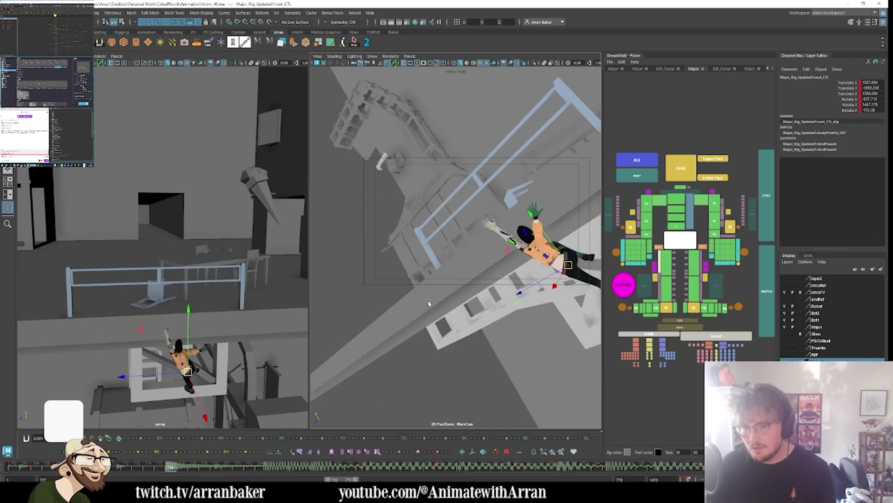
key(comma)
key(period)
key(comma)
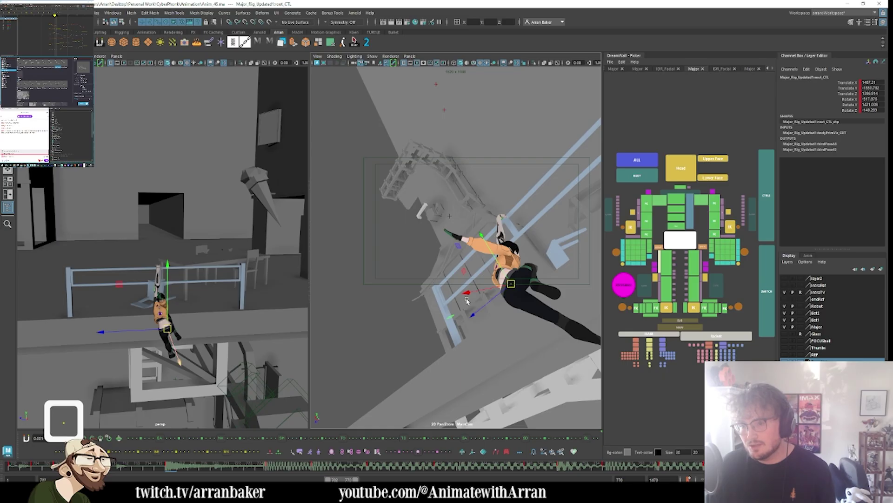
key(e)
key(period)
key(comma)
key(period)
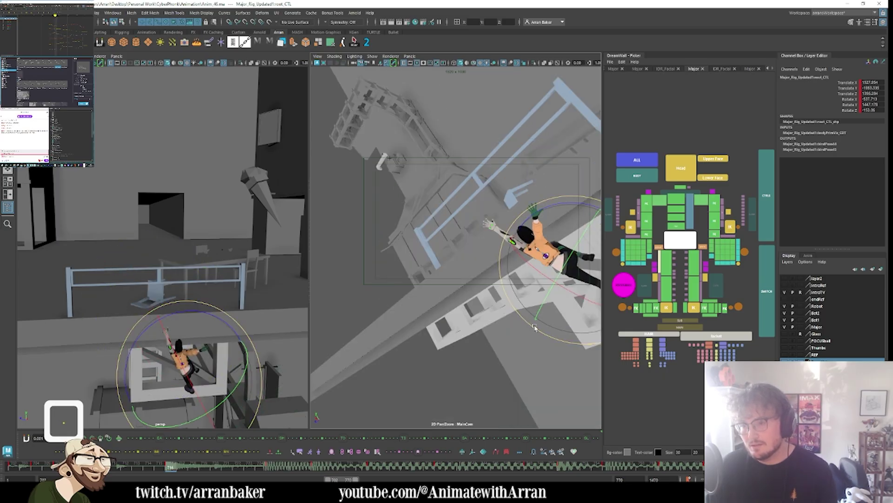
key(comma)
drag(492, 307, 508, 318)
key(comma)
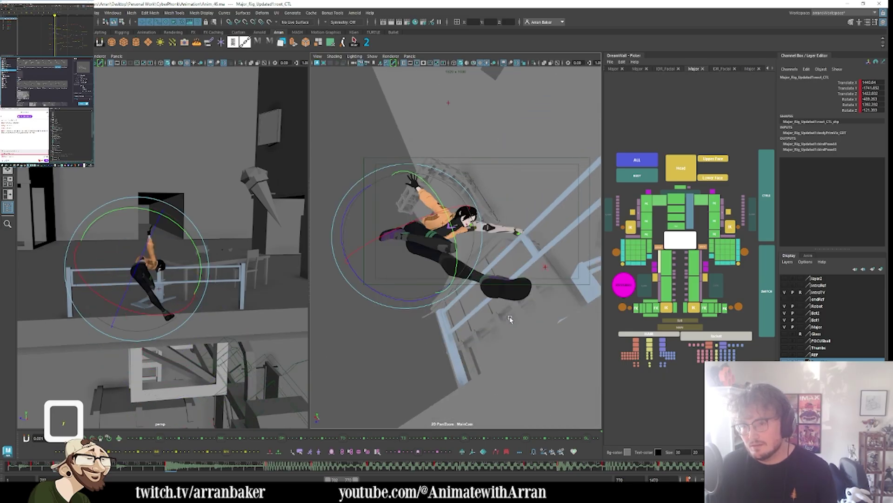
key(period)
key(period)
key(comma)
key(period)
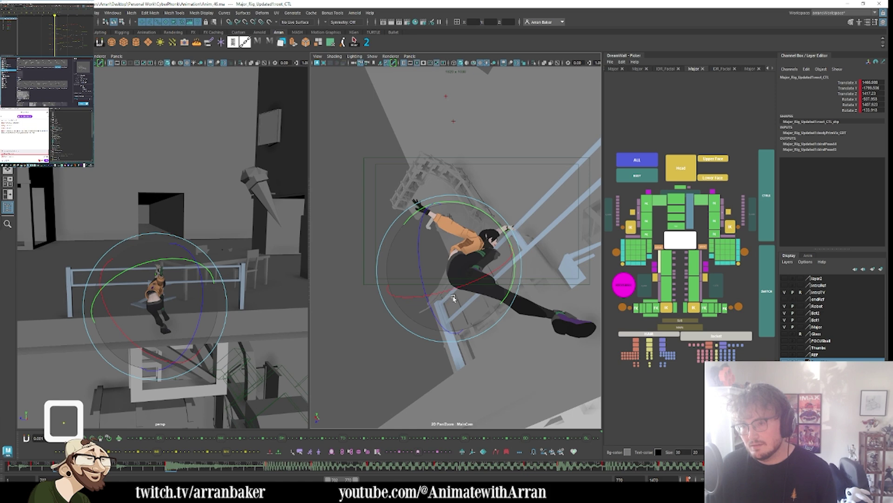
key(comma)
key(period)
key(comma)
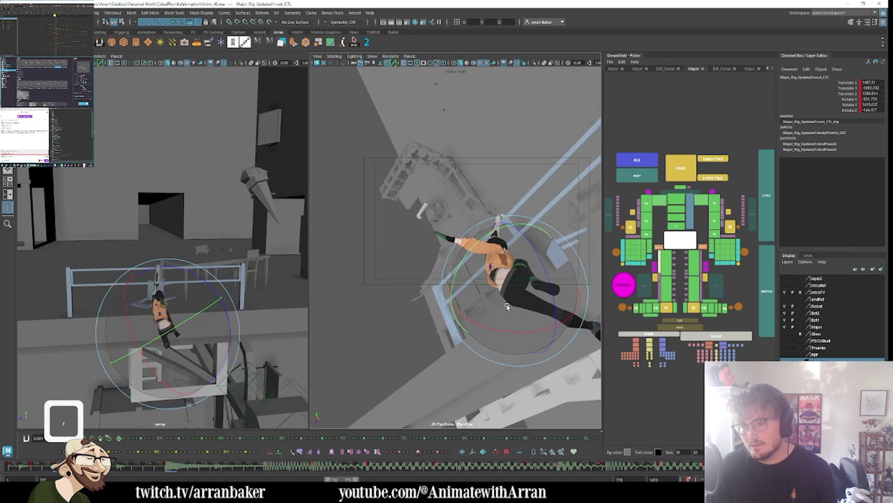
- Fine-tune the body control's rotation in the in-between pose to about 1413.9 on Rotate Y, checking adjacent frames
key(comma)
key(period)
key(comma)
key(period)
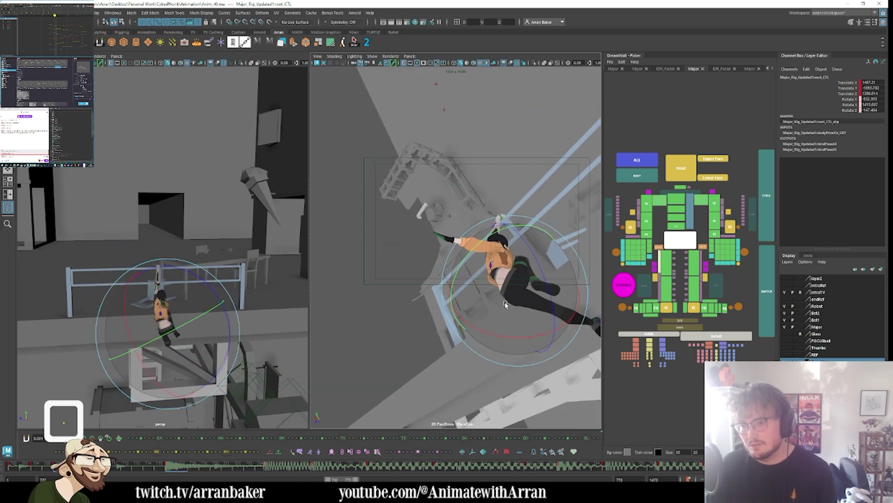
key(comma)
key(comma)
key(period)
key(comma)
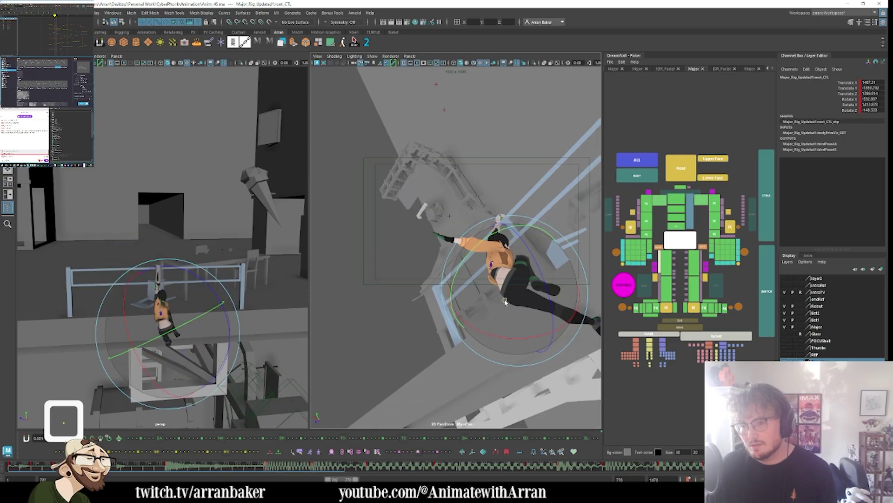
key(comma)
key(comma)
key(comma)
key(period)
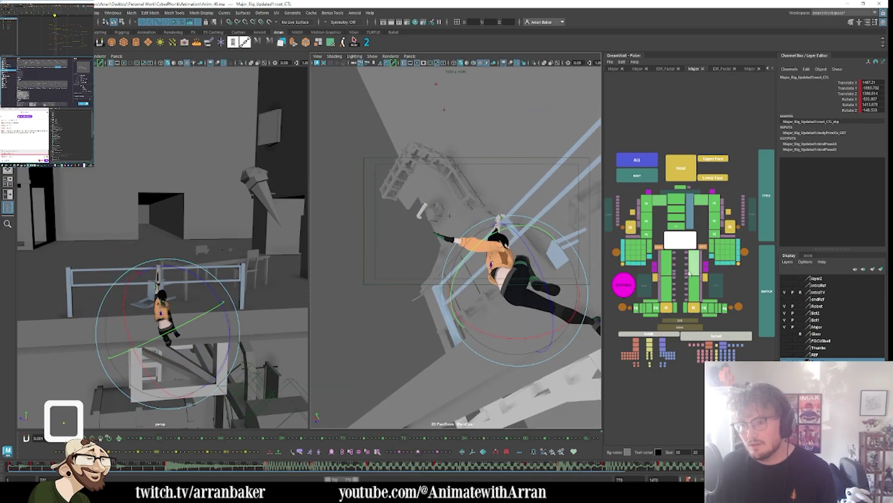
- Rotate the left hip control to about 15.4 and the right hip control to about 117 on Rotate Z in the in-between pose
click(698, 266)
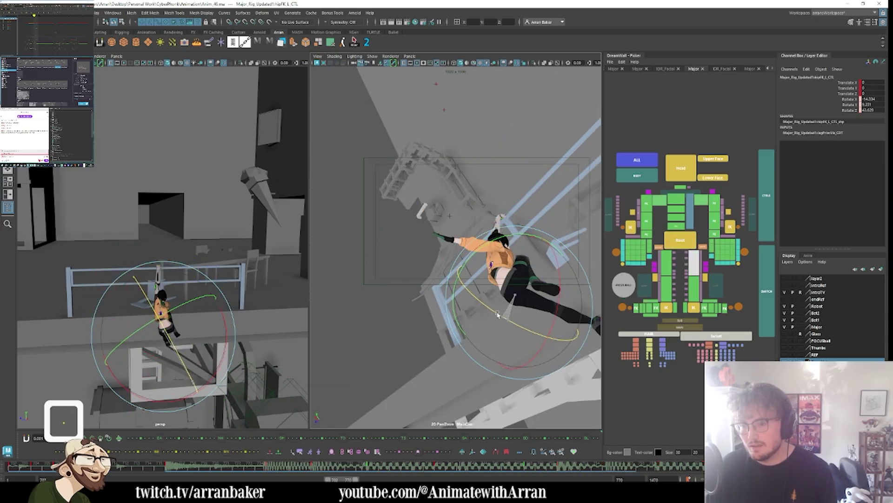
drag(483, 294, 470, 282)
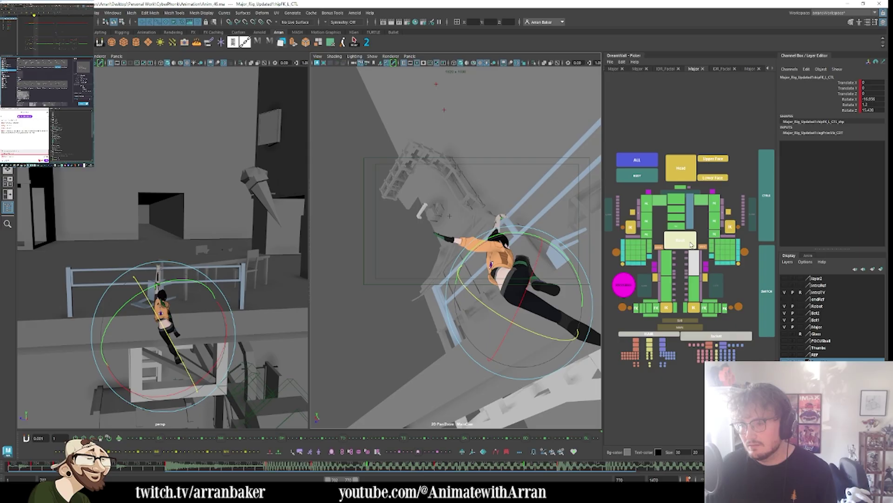
click(669, 263)
drag(538, 305, 506, 291)
key(period)
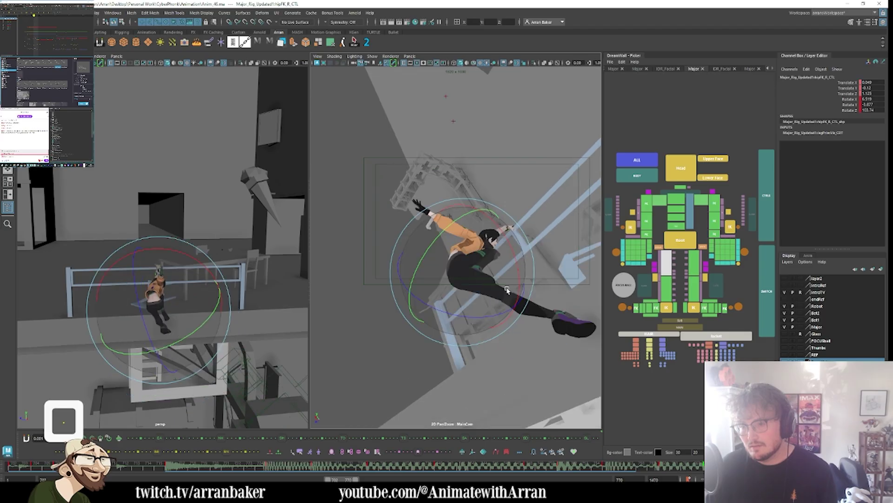
key(period)
key(comma)
key(period)
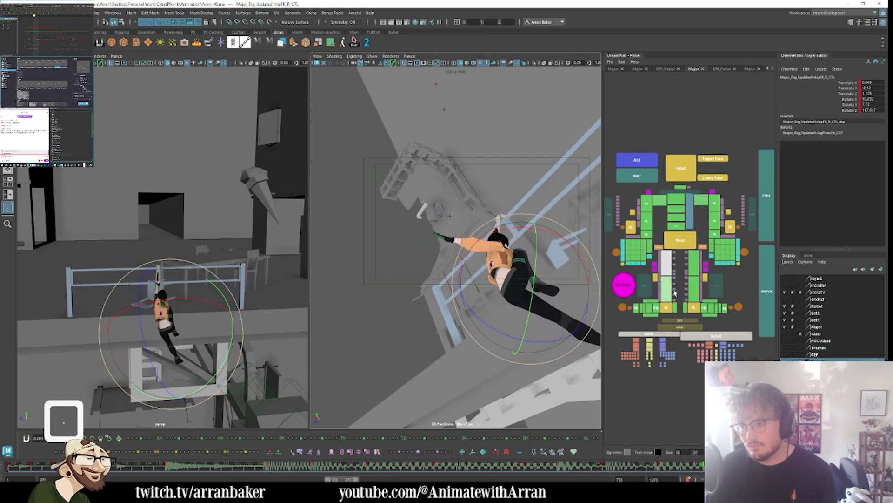
- Check the right ankle and rotate the right knee control to about -164.4 on Rotate Z in the in-between pose, comparing adjacent frames
click(656, 307)
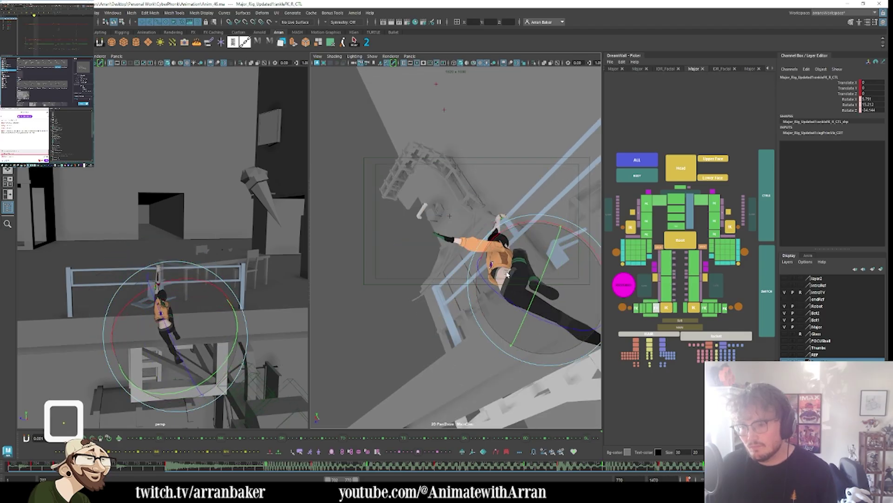
key(period)
key(comma)
click(666, 288)
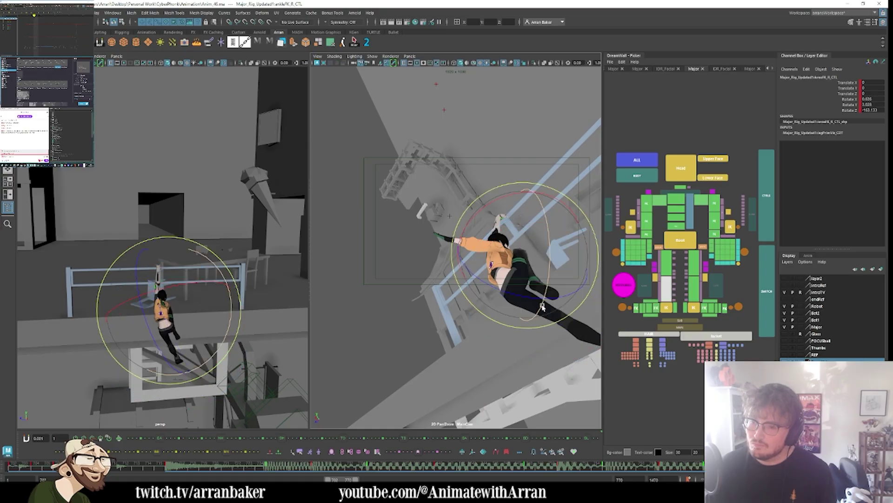
click(666, 297)
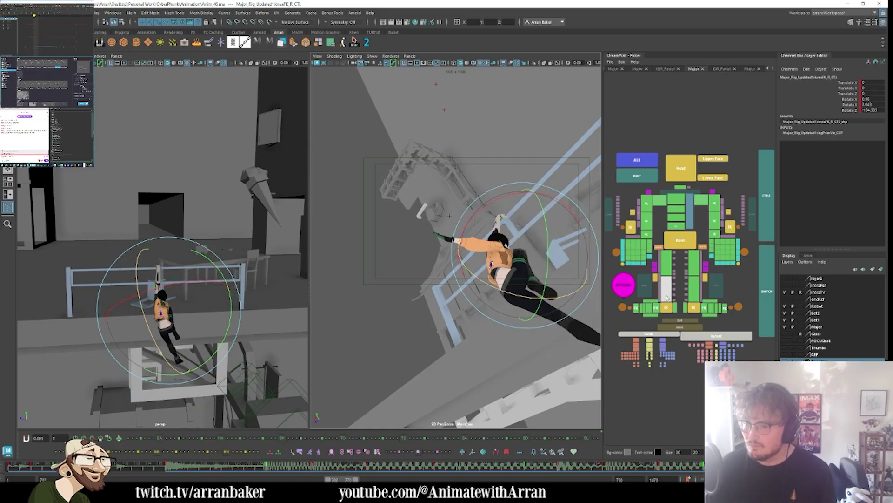
key(comma)
key(period)
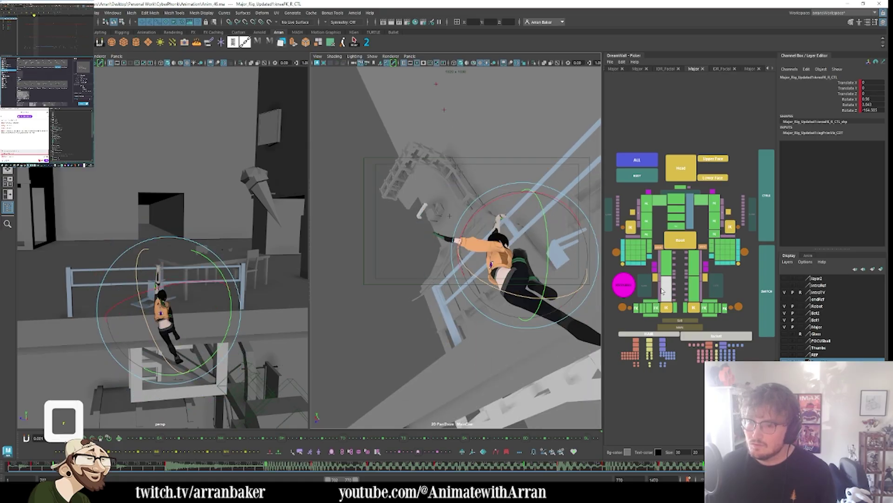
key(comma)
key(period)
- Rotate the right hip control to about 10 on Rotate Y and 115.1 on Rotate Z in the in-between pose
click(666, 263)
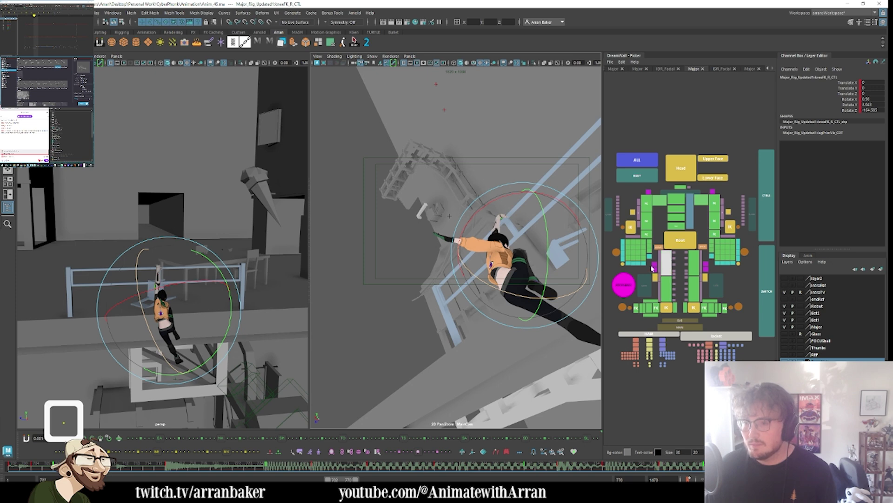
drag(531, 291, 535, 310)
key(period)
key(comma)
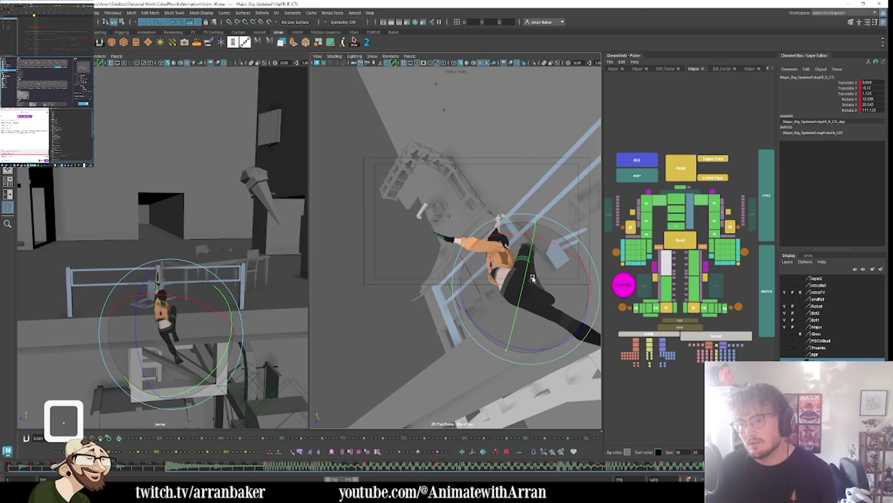
drag(533, 278, 557, 269)
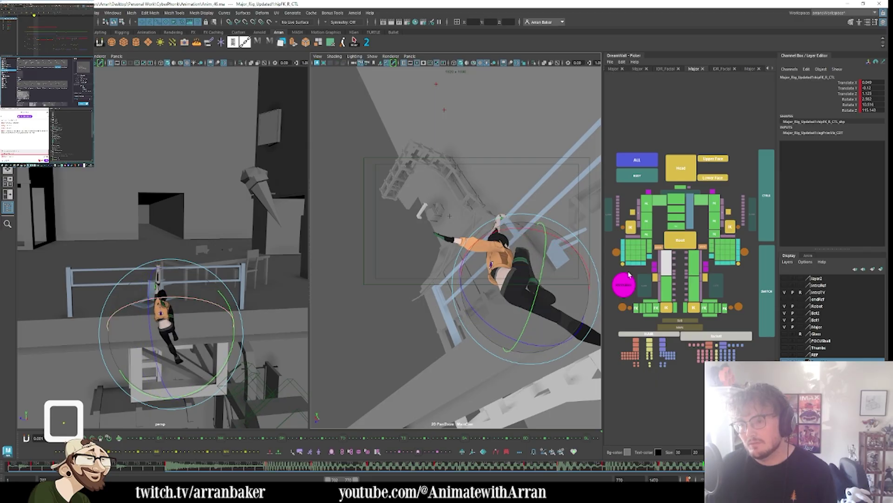
- Bend the right knee control to about -167 on Rotate Z in the in-between pose, comparing it with the neighbouring frames
click(527, 268)
drag(526, 268, 521, 268)
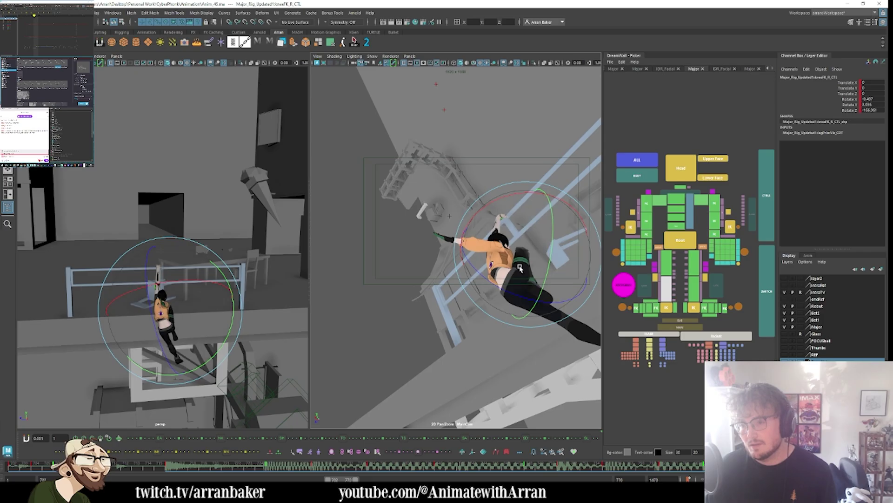
key(comma)
key(period)
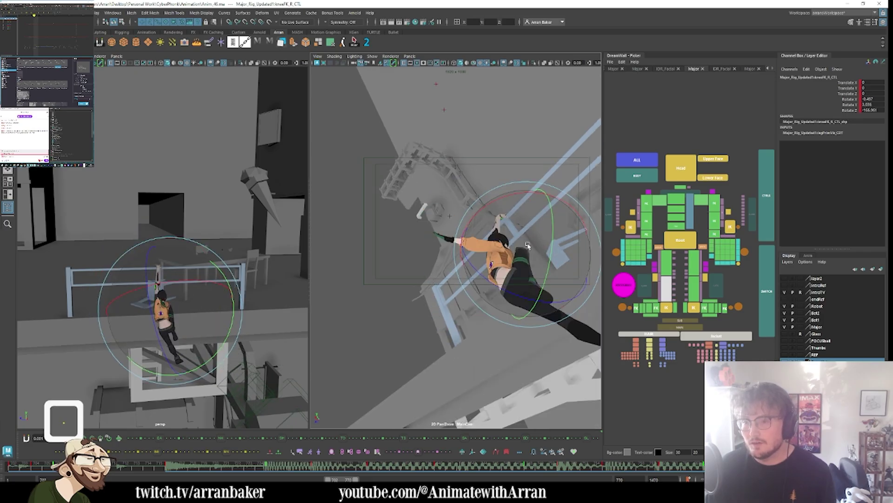
key(period)
key(comma)
key(period)
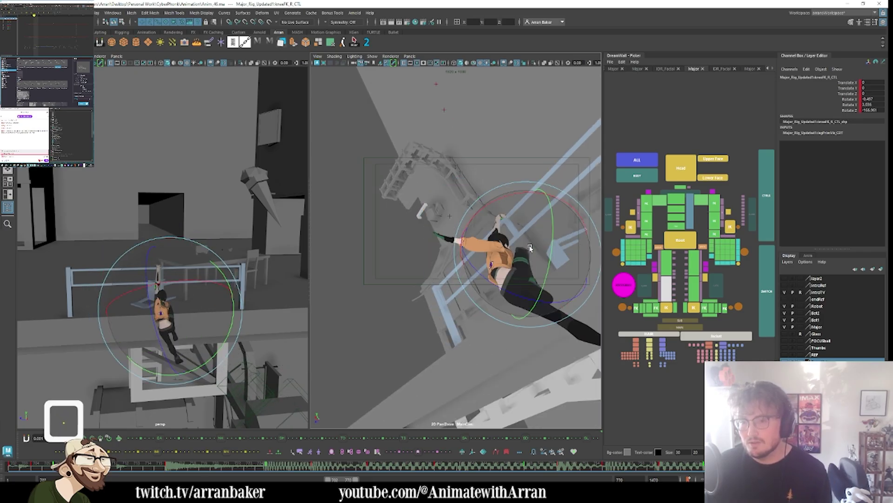
key(period)
key(period)
key(comma)
key(period)
key(comma)
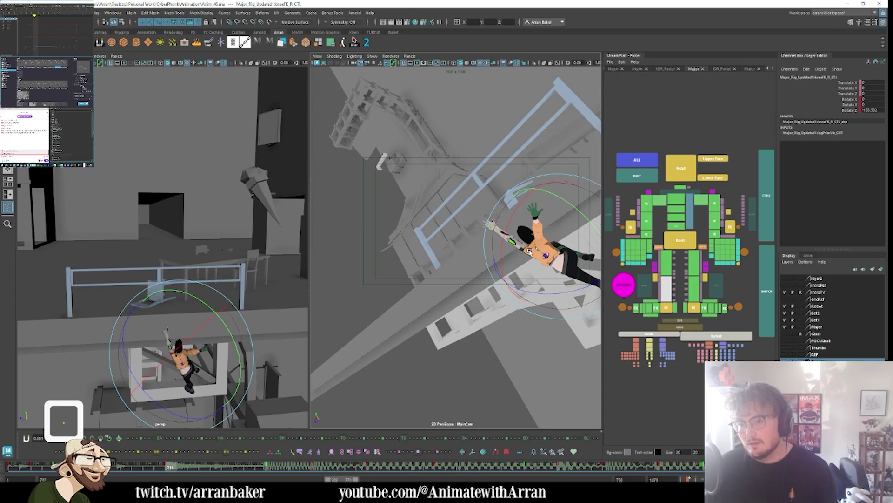
- Select all the character's controls and retime the keys leading from the vault into the drop
drag(166, 474, 170, 473)
click(644, 179)
click(767, 195)
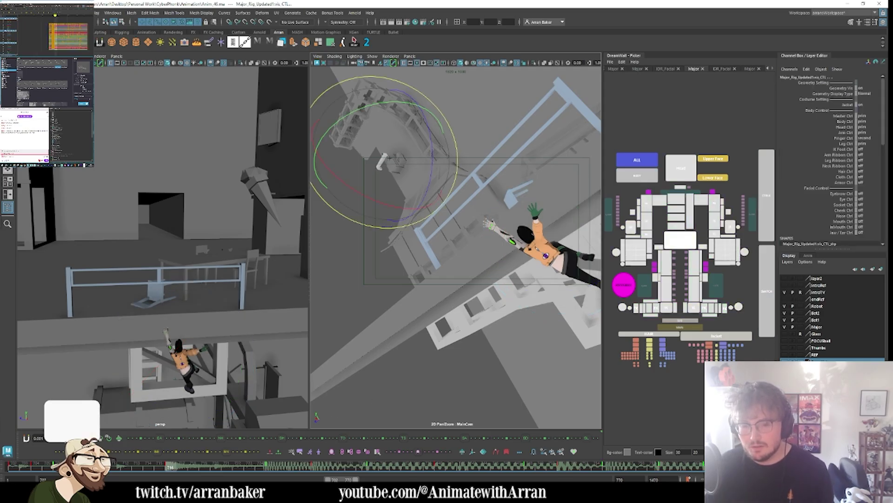
shift+click(119, 469)
drag(120, 469, 150, 468)
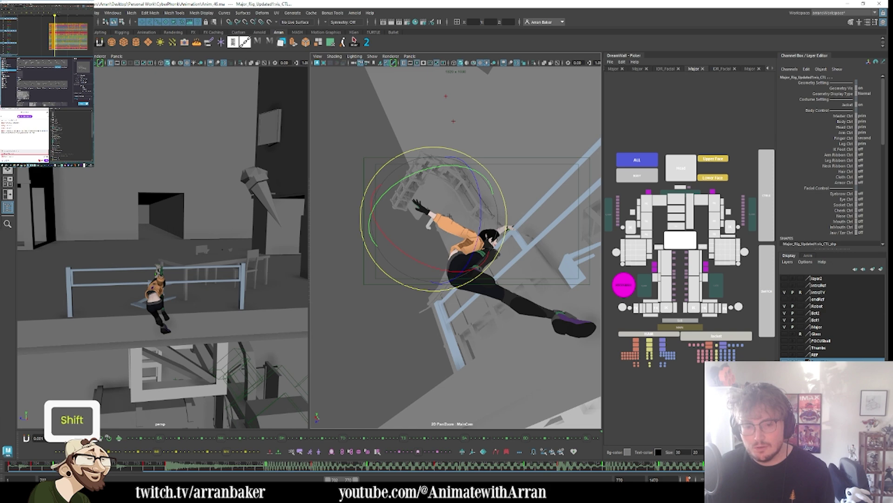
mouse_move(149, 467)
mouse_down()
mouse_move(36, 468)
mouse_move(174, 465)
mouse_move(11, 466)
mouse_up()
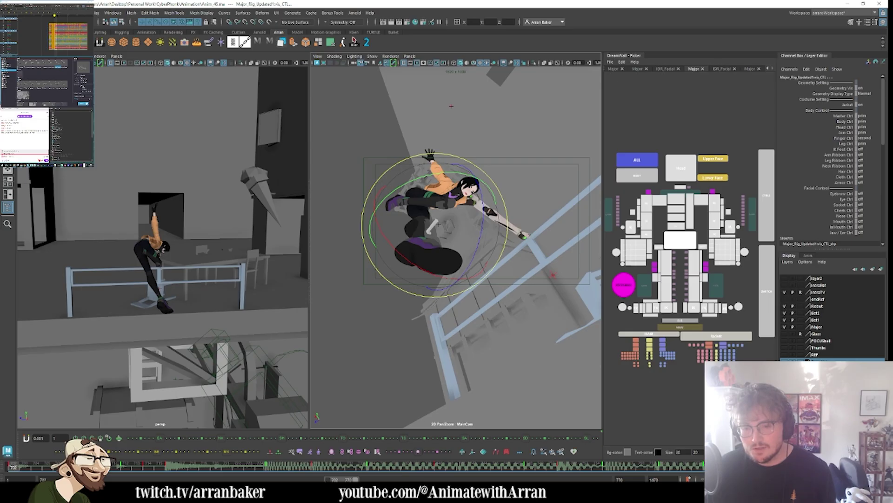
- Bring earlier frames into the timeline range and hold the hand-on-railing pose for an extra frame before the drop
drag(327, 478, 261, 478)
drag(136, 468, 112, 467)
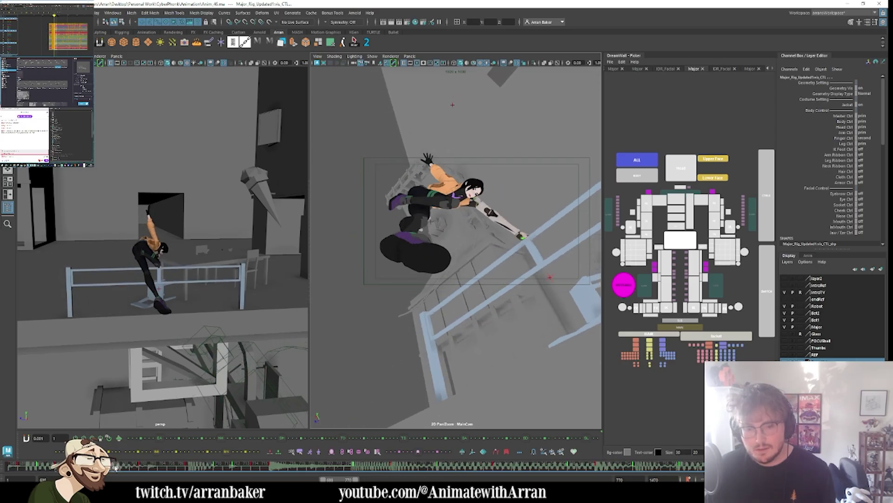
drag(116, 467, 150, 472)
shift+click(146, 473)
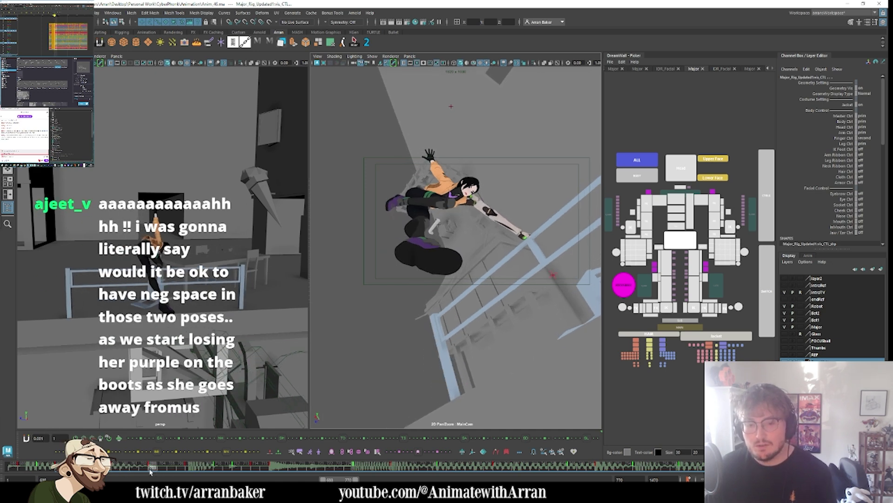
key(e)
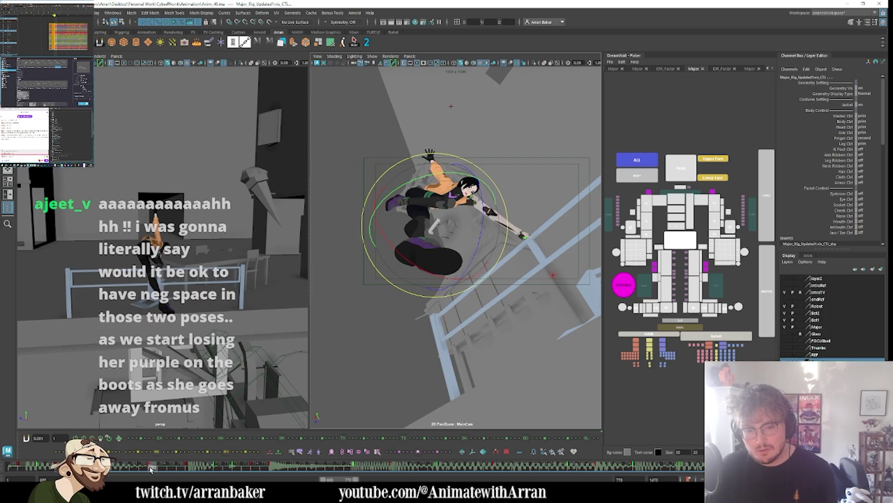
mouse_move(151, 469)
shift+mouse_down()
mouse_move(141, 469)
mouse_move(201, 469)
mouse_move(146, 470)
mouse_move(172, 470)
shift+mouse_up()
click(142, 470)
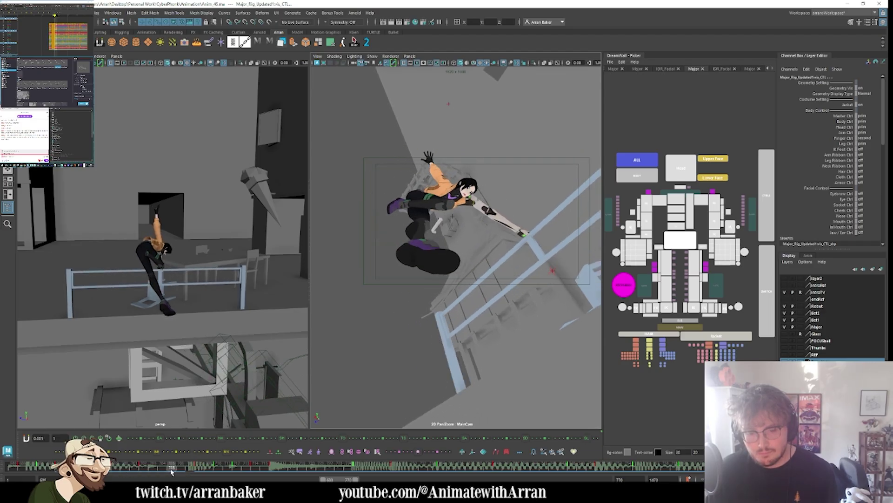
- Blend all the controls into an in-between pose on the extra frame after the hand-on-railing pose, comparing the surrounding frames
click(437, 296)
key(u)
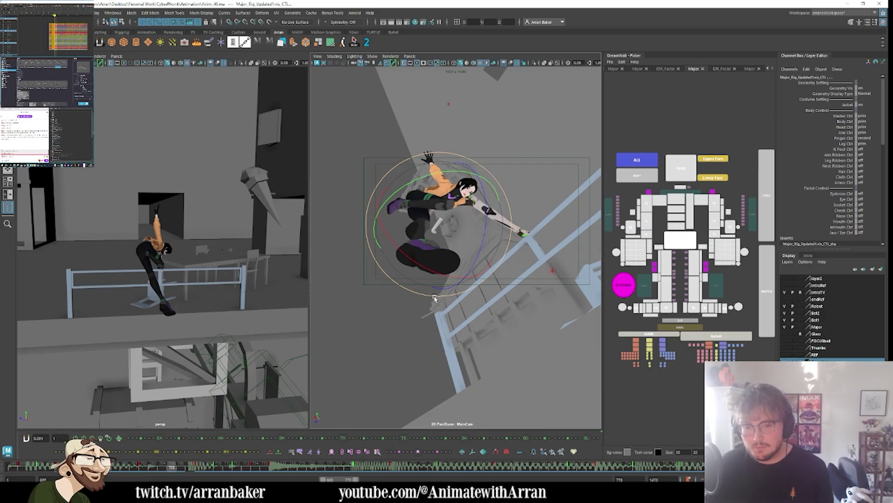
key(period)
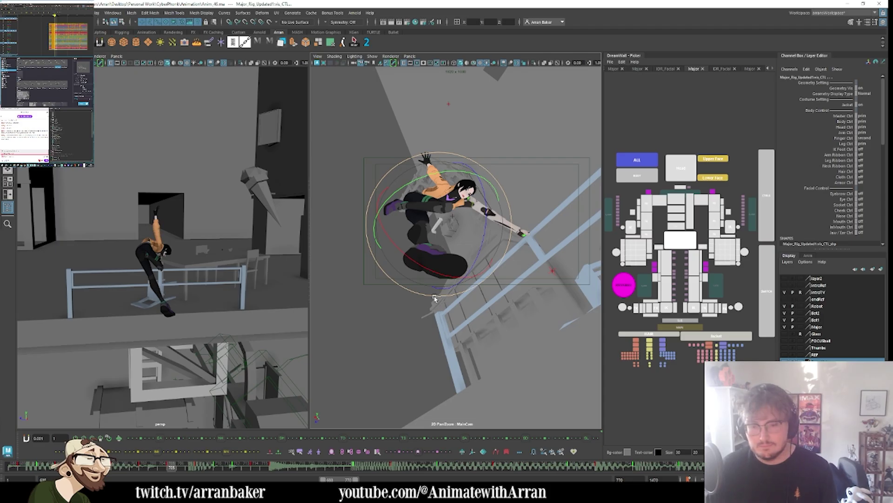
key(period)
key(period)
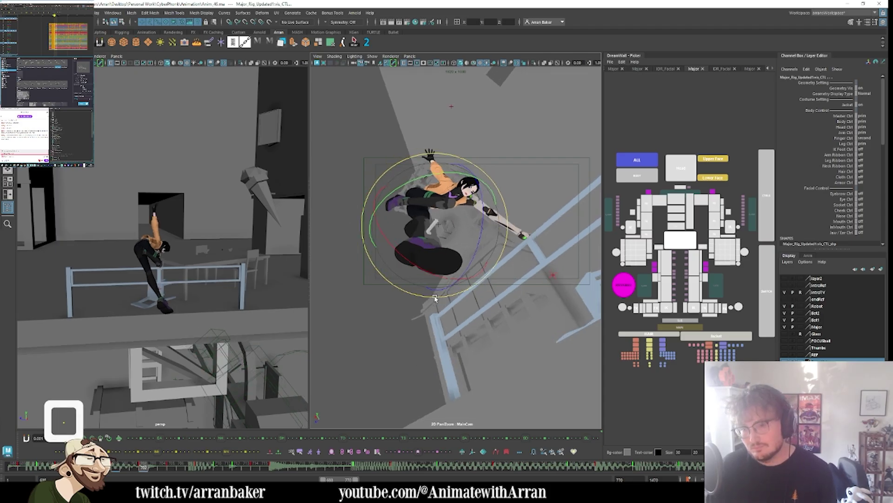
key(period)
key(period)
- Examine the left hip control's rotation across the frames around the hand-on-railing pose
click(691, 269)
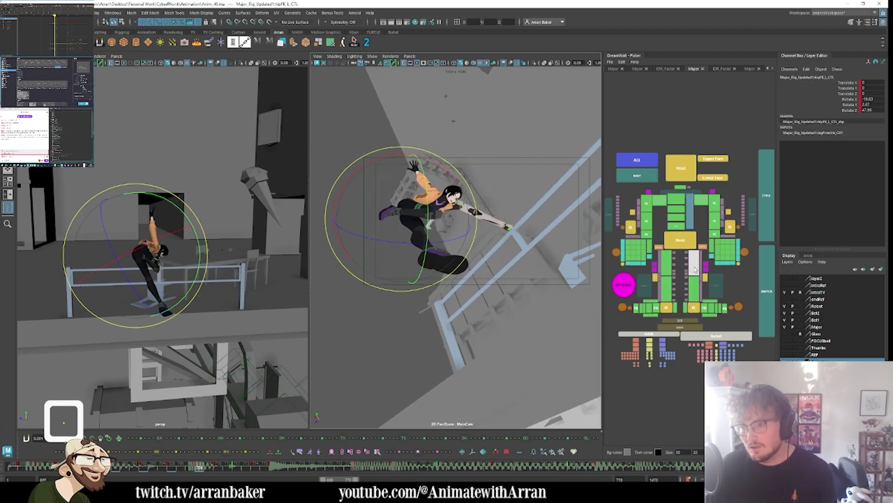
key(period)
key(period)
key(period)
key(period)
key(period)
key(period)
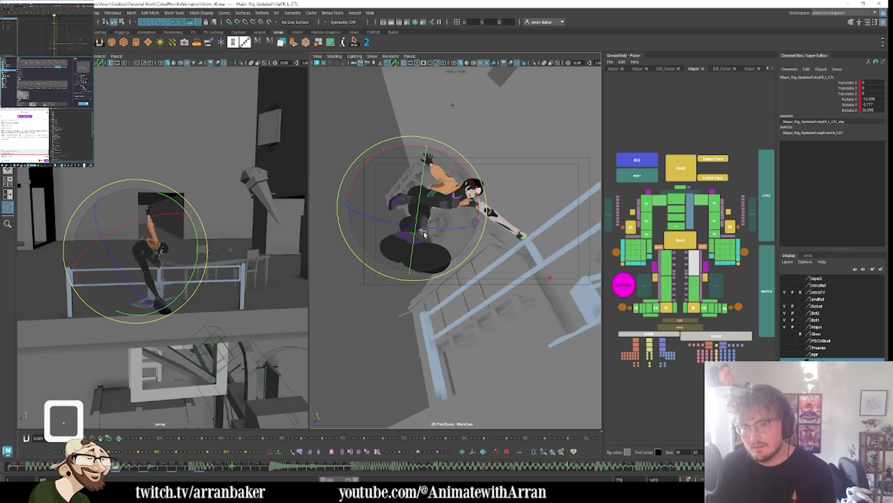
key(period)
- Examine how the root control travels through the vault frames before and after the hand-on-railing pose
click(681, 236)
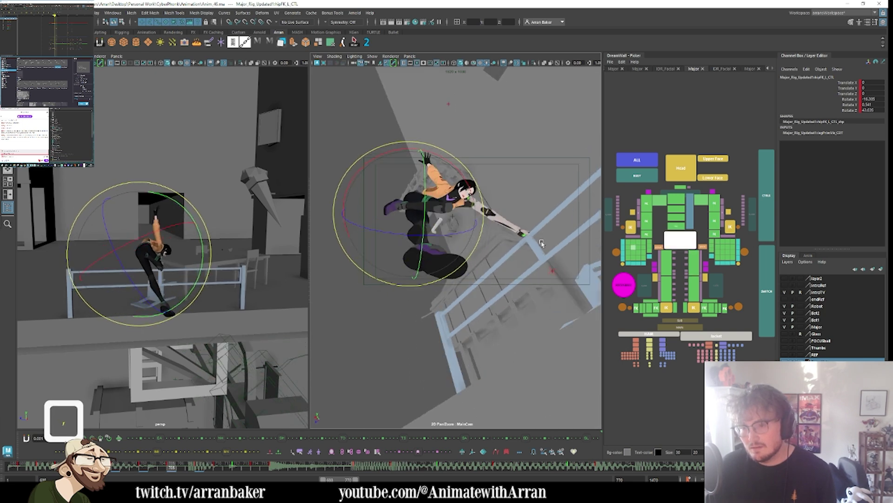
key(period)
key(period)
key(period)
key(period)
key(period)
key(period)
key(period)
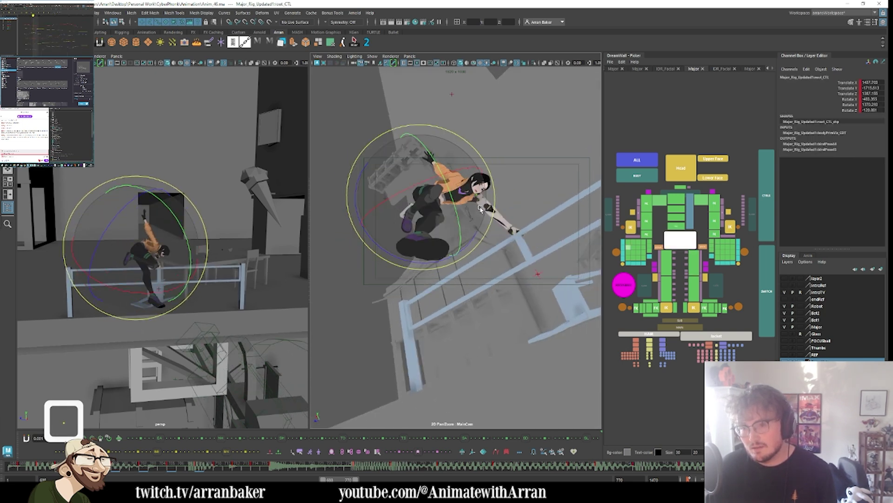
key(comma)
key(comma)
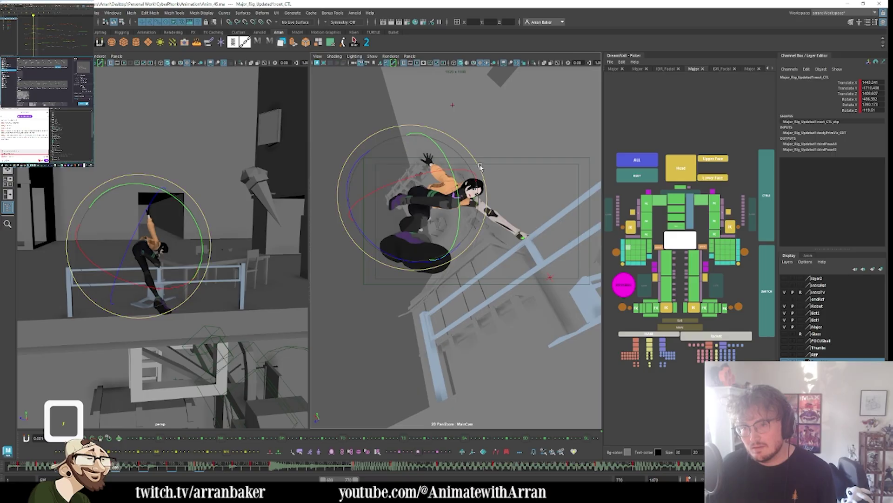
key(period)
key(period)
key(period)
key(period)
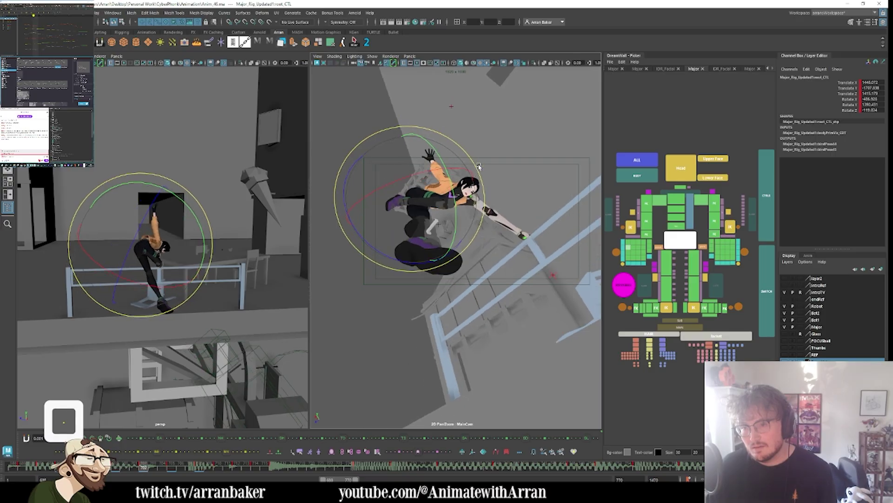
key(comma)
key(comma)
- Move the root control to about 1444.9 on Translate X in the frame after the new in-between pose
key(w)
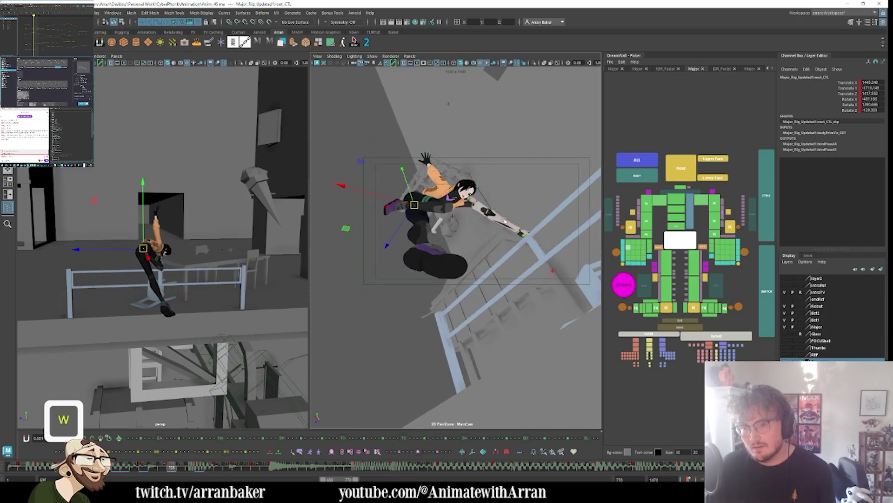
key(period)
key(period)
key(period)
key(period)
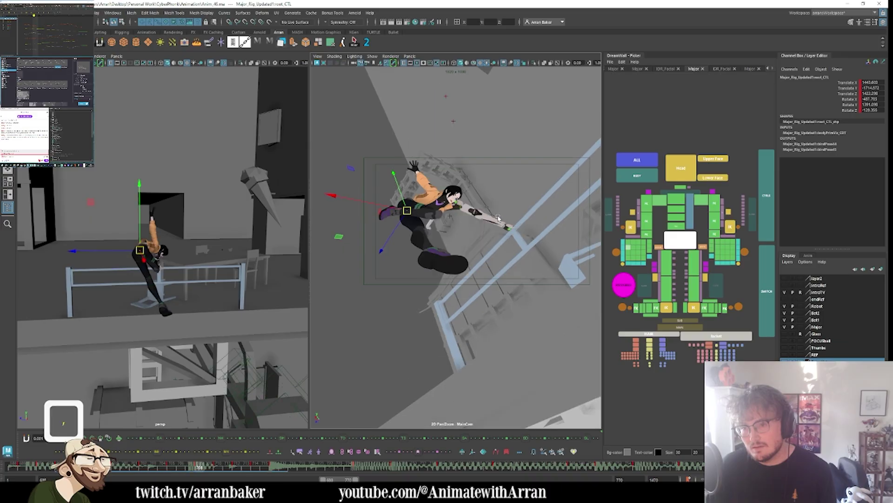
key(comma)
key(comma)
key(comma)
key(comma)
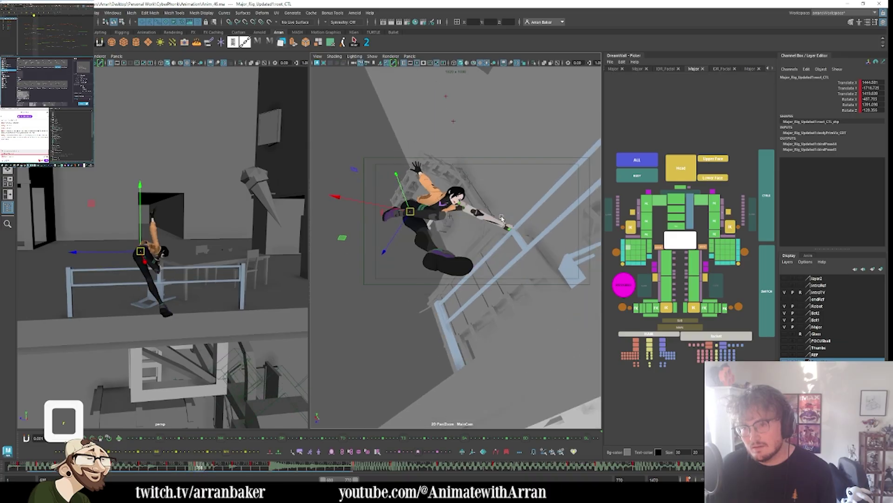
- Move the root control to about 1444.7 on Translate X in the new in-between pose, checking the adjacent frames
key(period)
key(period)
key(comma)
key(comma)
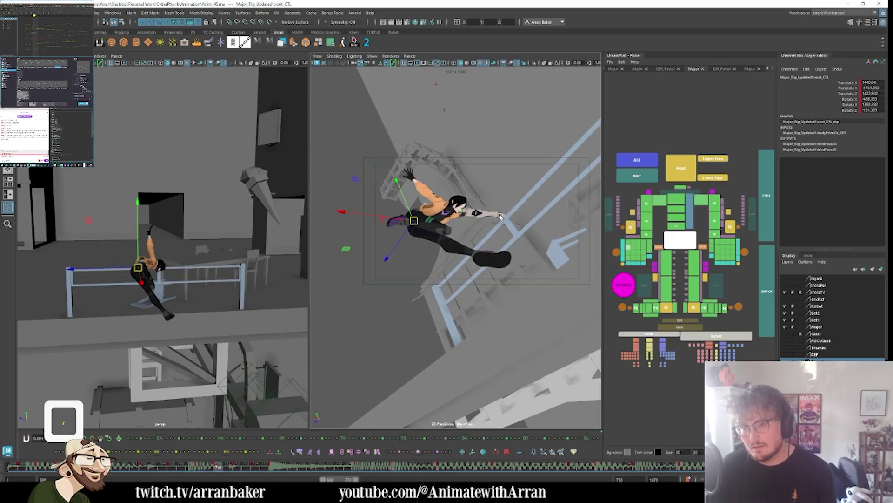
key(period)
key(period)
key(period)
- Examine the right FK hip control's rotation across the frames before the leg extends over the railing
click(666, 262)
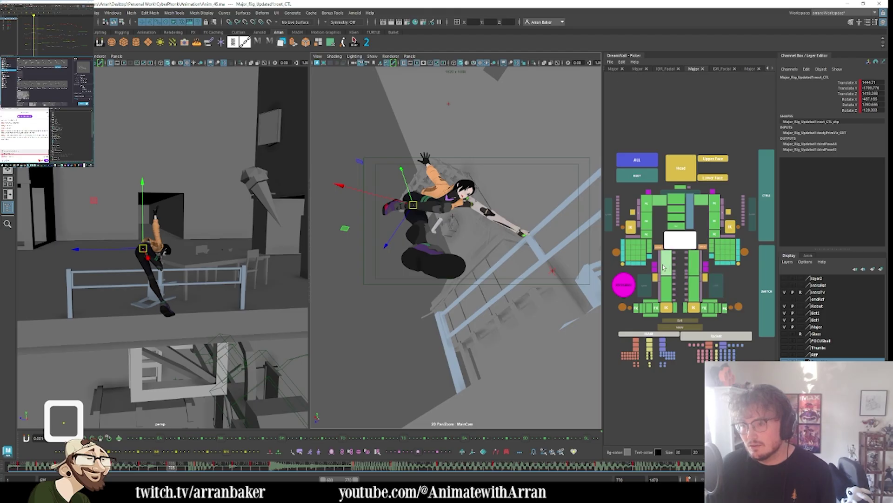
key(comma)
key(comma)
key(comma)
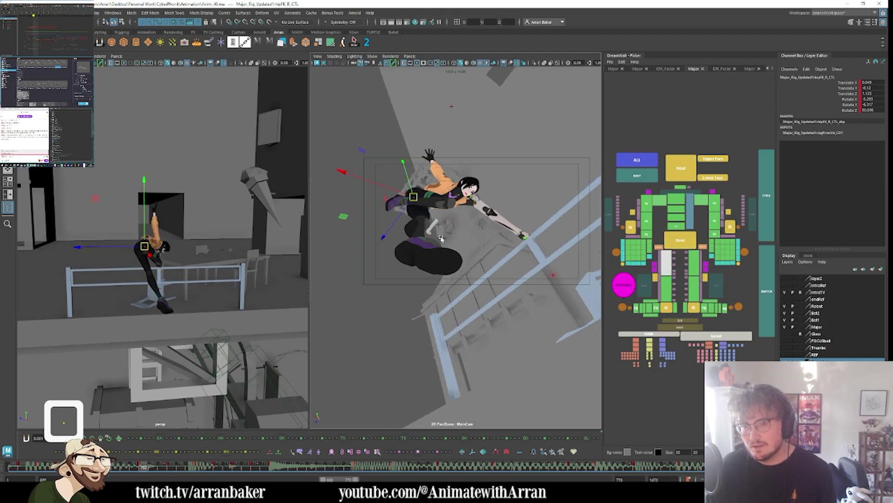
- Examine the left FK hip control's rotation back and forth across the vault frames, from the tucked pose to the extended leg
click(694, 262)
key(period)
key(period)
key(period)
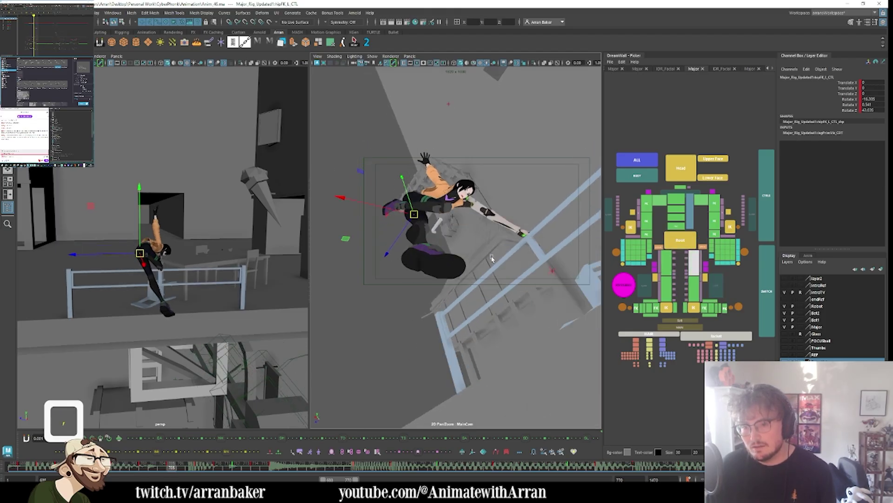
key(period)
key(period)
key(period)
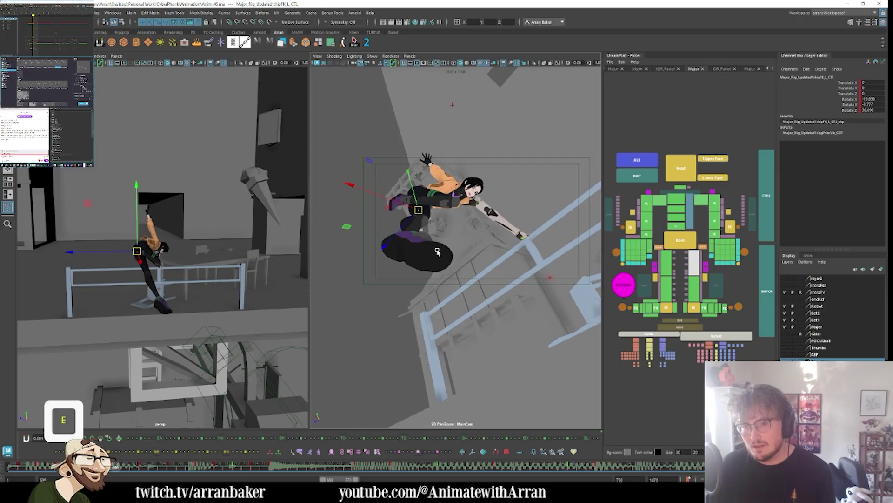
key(e)
key(period)
key(period)
key(period)
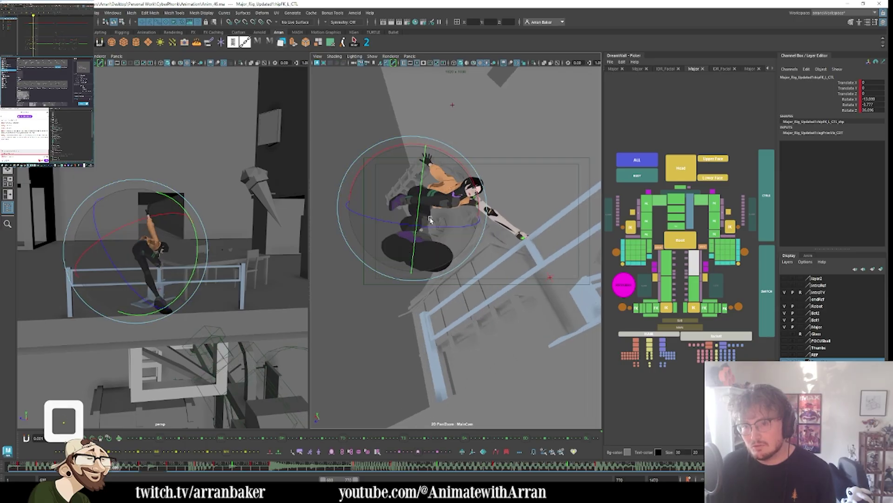
key(comma)
key(comma)
key(comma)
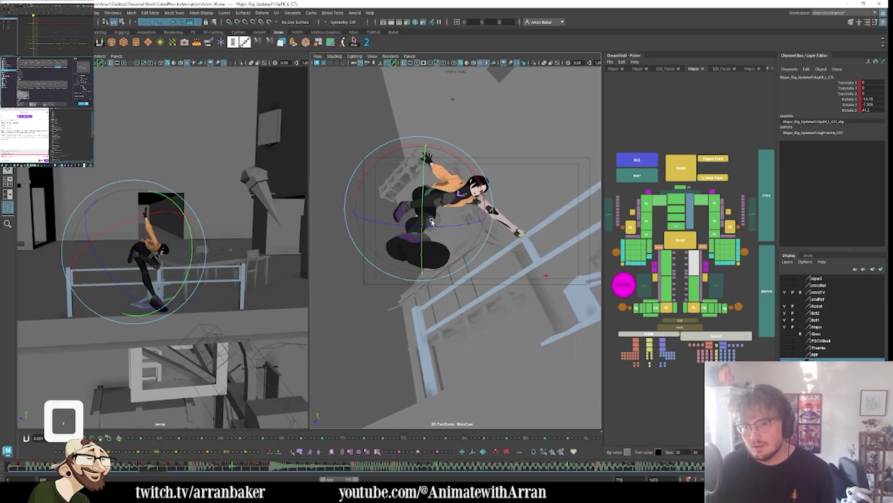
key(period)
key(period)
drag(432, 222, 433, 221)
key(period)
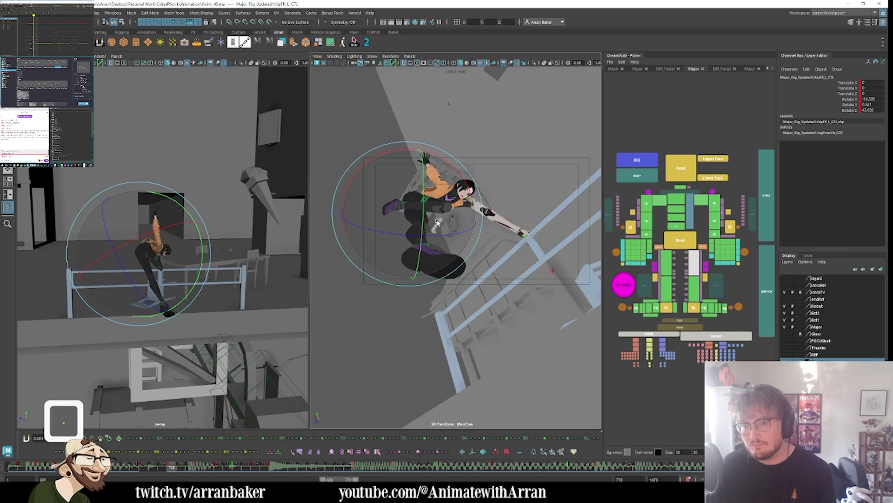
key(period)
key(period)
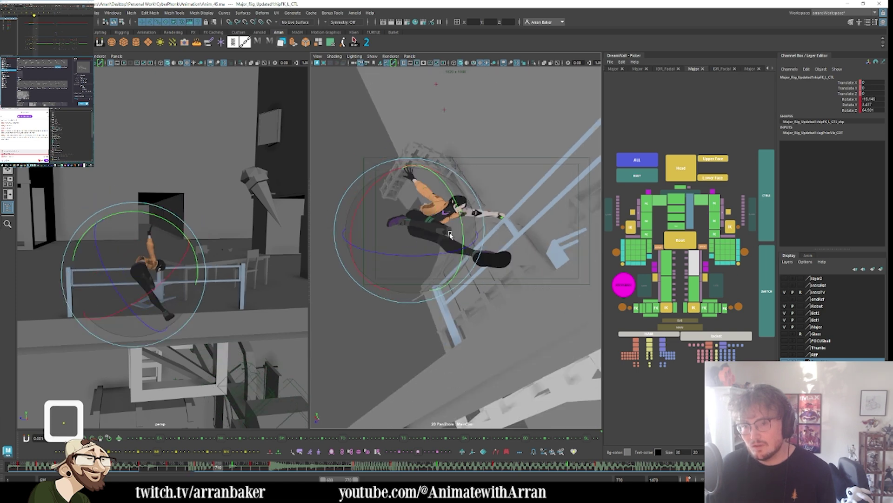
key(comma)
key(period)
key(period)
key(period)
key(period)
key(period)
key(period)
key(period)
key(period)
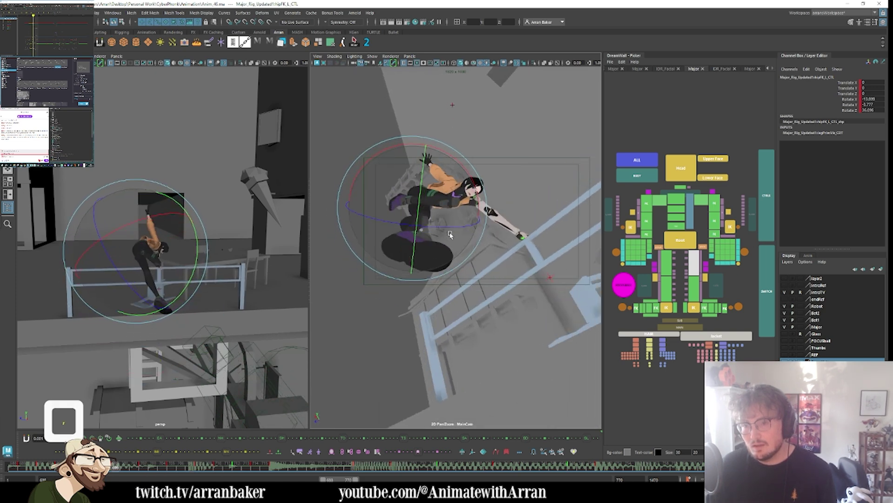
key(period)
key(period)
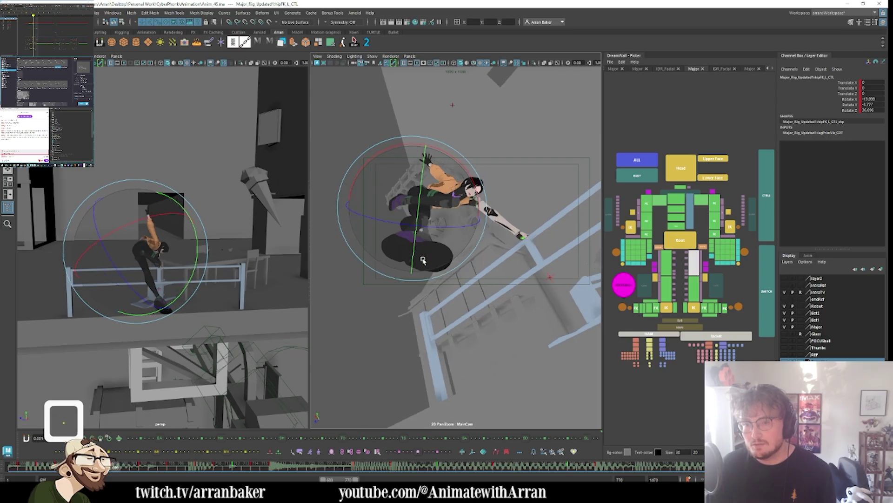
key(period)
- Scale the left foot up slightly with its foot setting control in the second tucked-leg frame of the vault
click(739, 307)
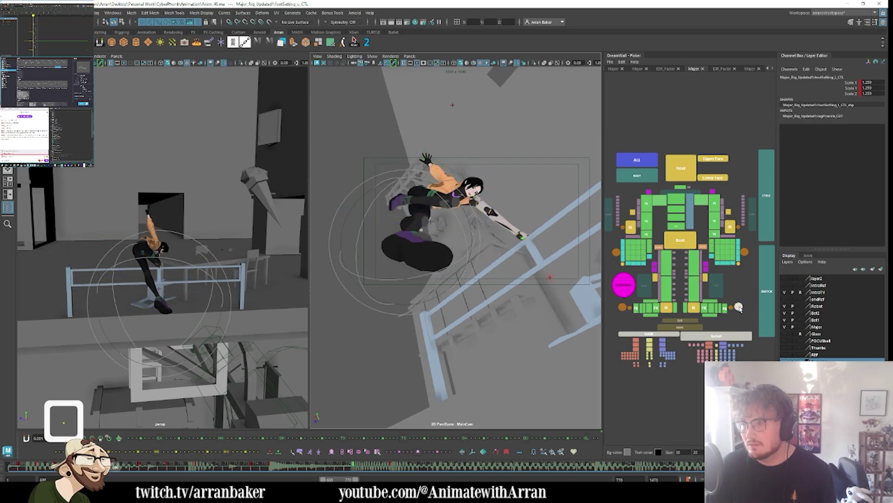
key(period)
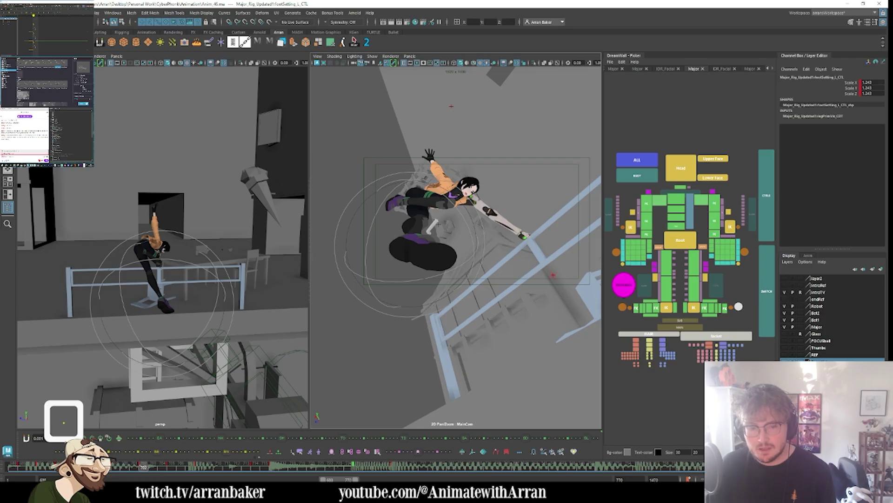
key(period)
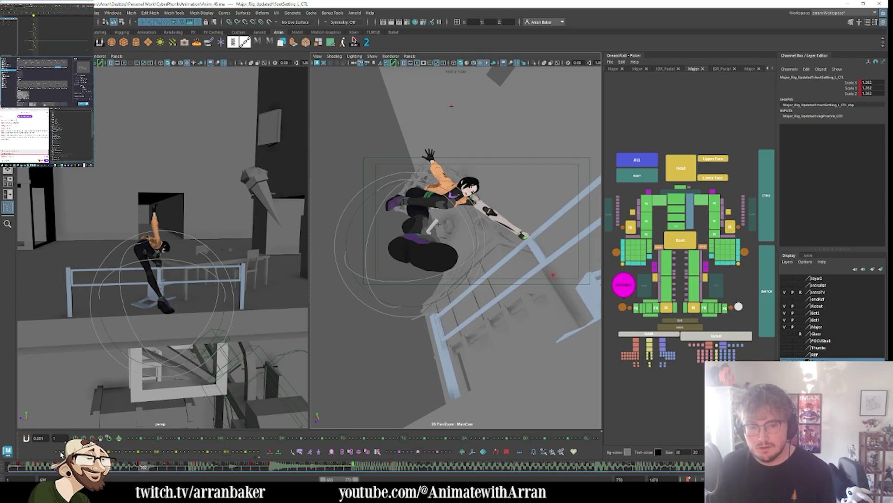
key(period)
key(period)
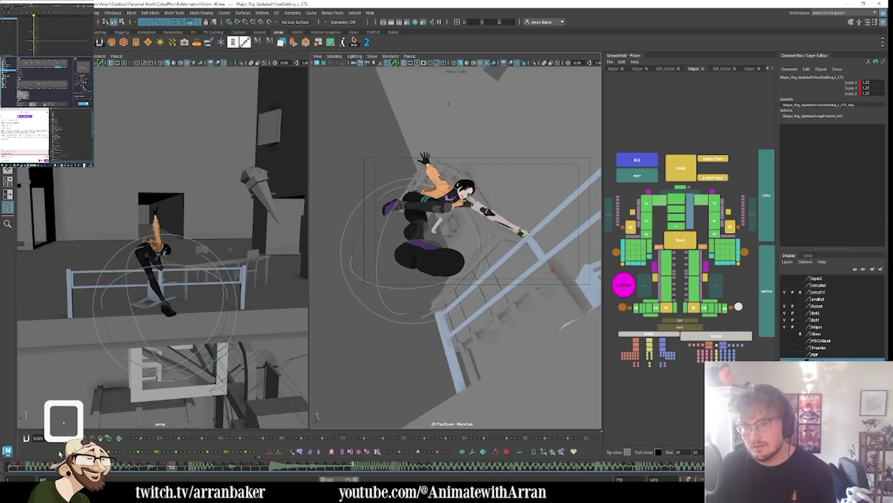
- Scale the left foot up slightly in the frame where the leg begins to extend, comparing it with the preceding tucked poses
key(period)
key(period)
key(period)
key(period)
key(period)
key(period)
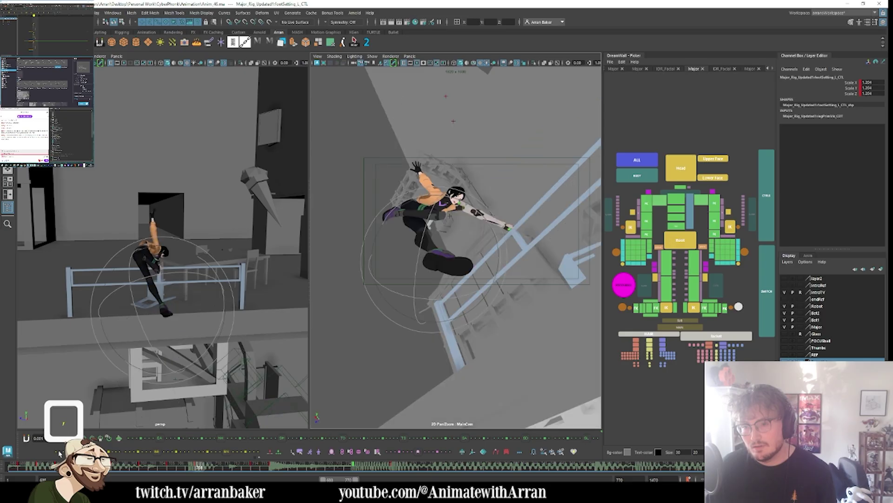
key(period)
key(period)
key(period)
key(period)
key(period)
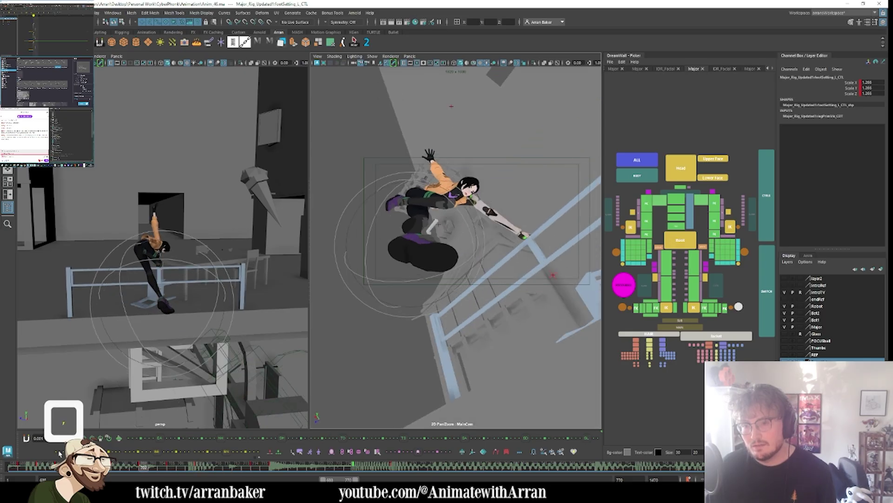
key(period)
key(period)
key(period)
key(period)
key(period)
key(period)
key(period)
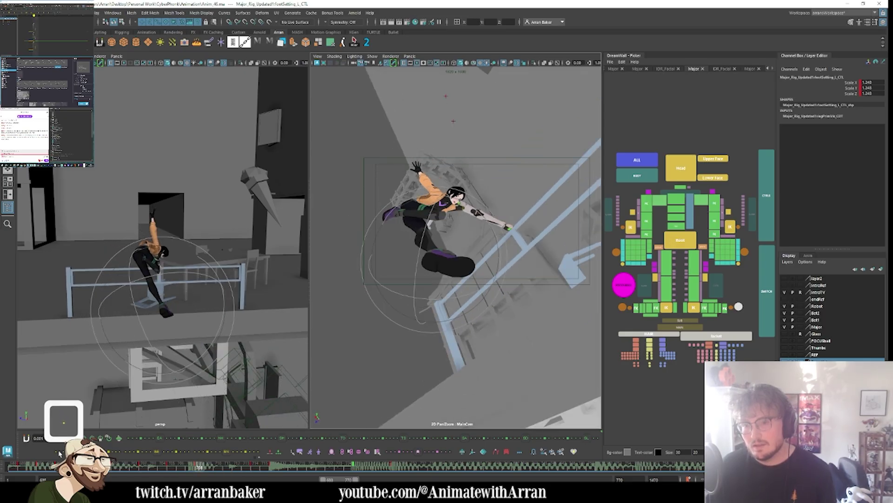
- Enlarge the left foot a little more in the second tucked-leg frame after comparing its scale with the neighbouring frames
key(comma)
key(comma)
key(period)
key(period)
key(period)
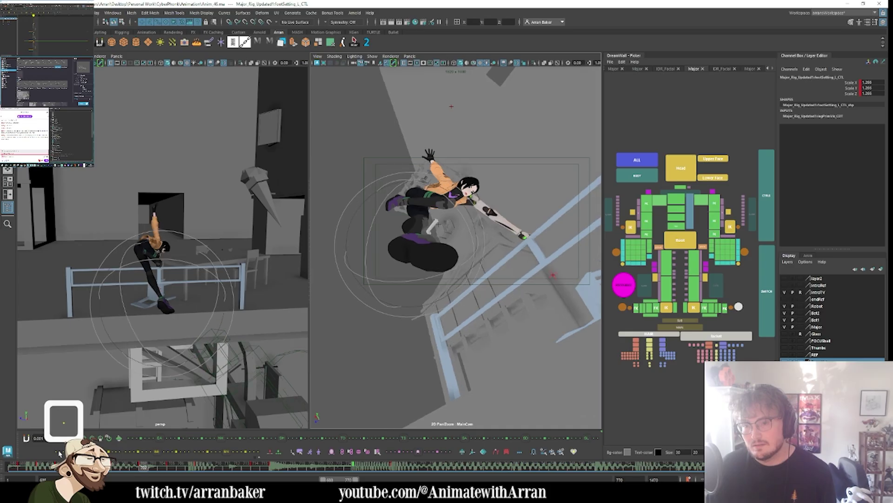
key(comma)
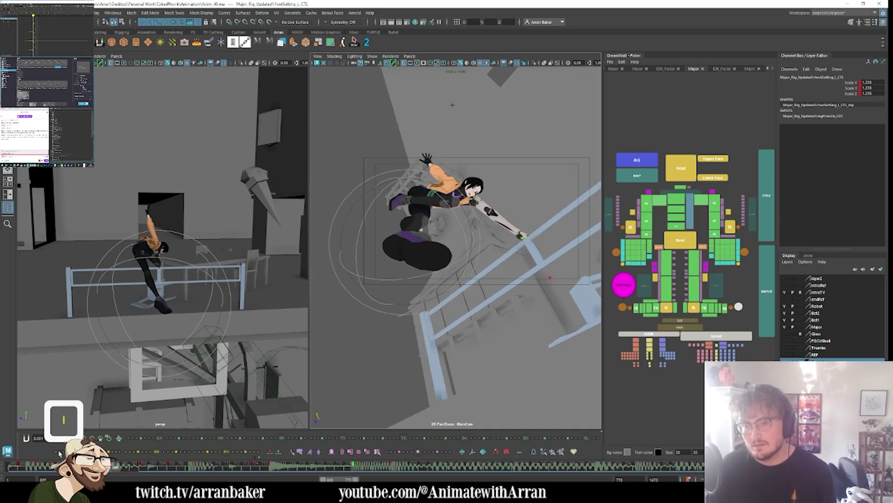
key(period)
key(period)
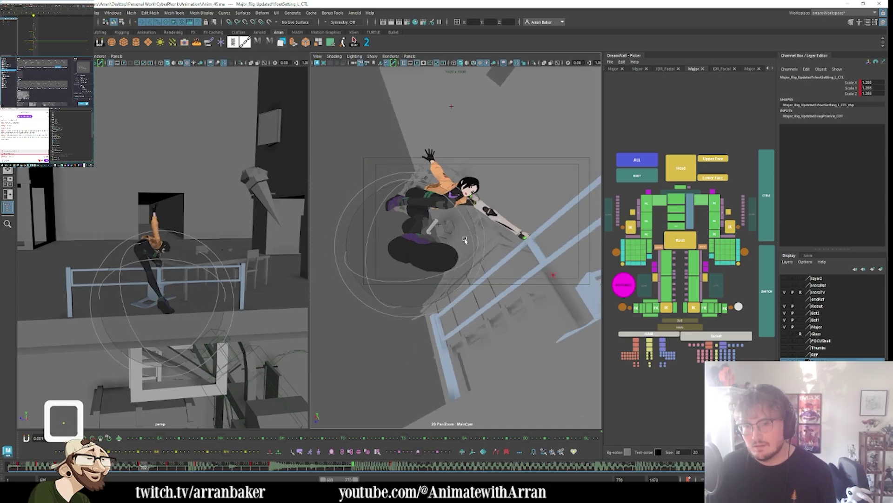
key(r)
drag(416, 247, 415, 246)
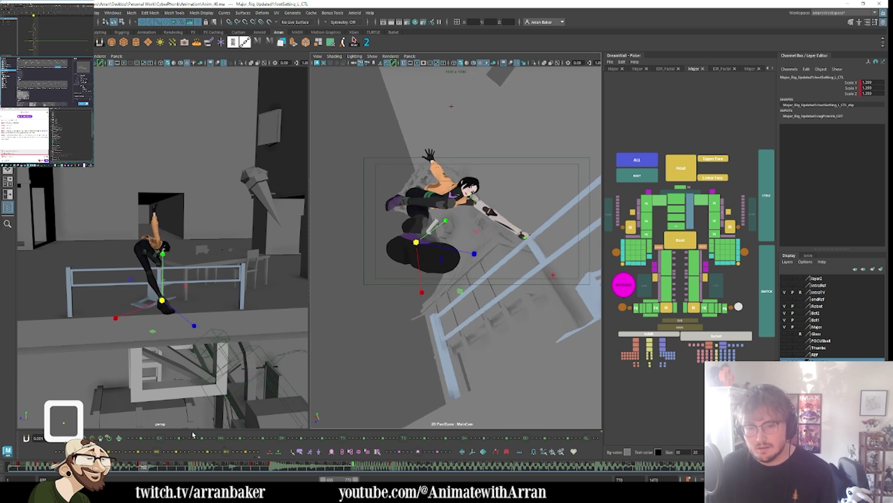
- Compare the left foot's size across the tucked-leg frames and their neighbours to judge how smoothly the scale changes
key(period)
key(period)
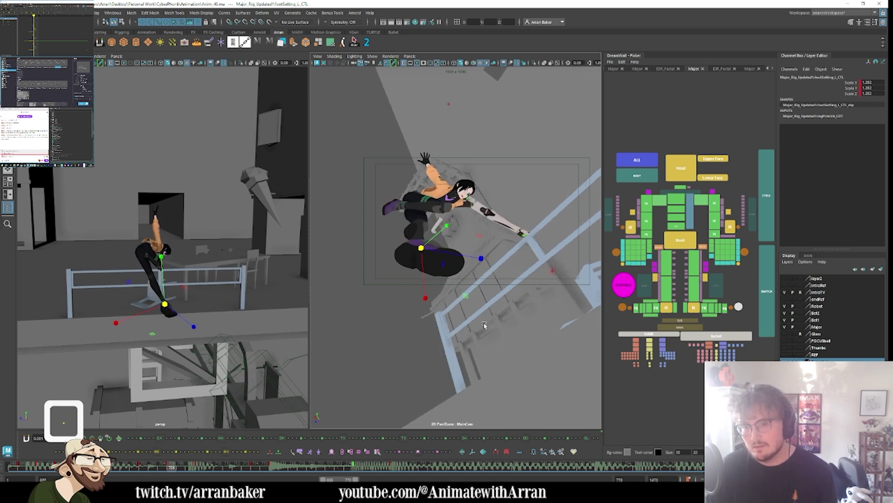
key(period)
key(period)
key(comma)
key(comma)
key(comma)
key(comma)
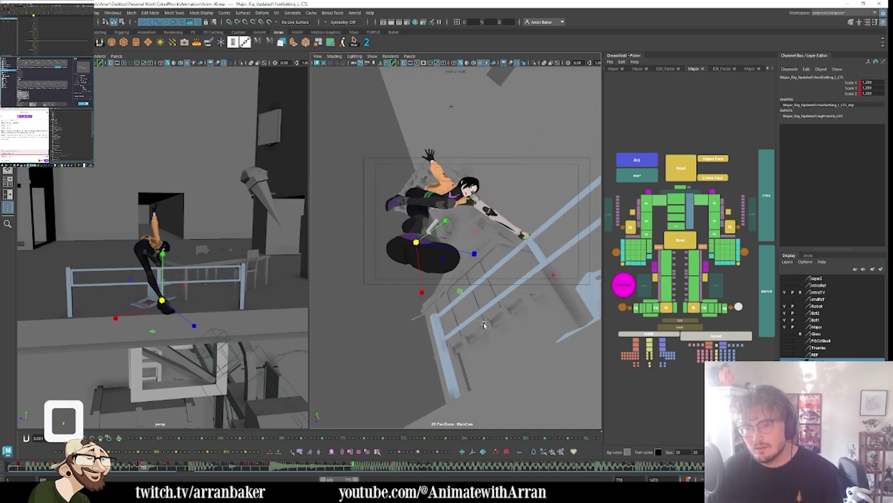
key(period)
key(period)
key(period)
key(comma)
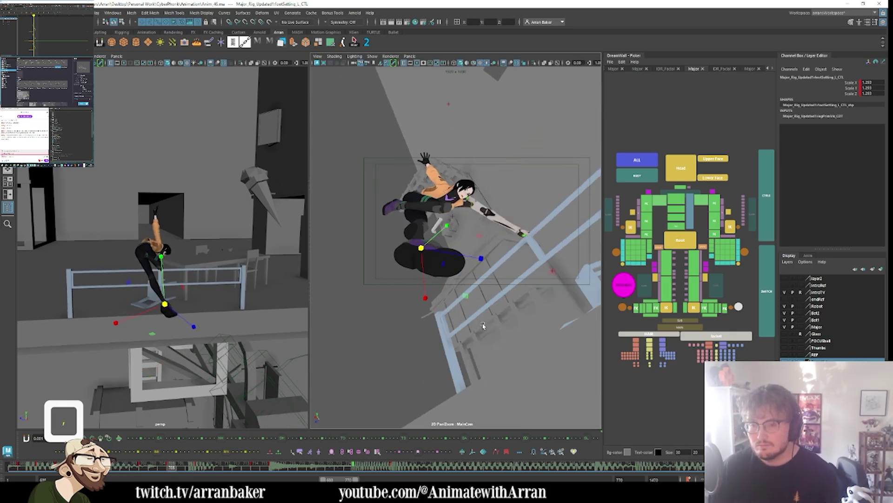
key(comma)
key(comma)
key(period)
key(period)
key(period)
key(comma)
key(comma)
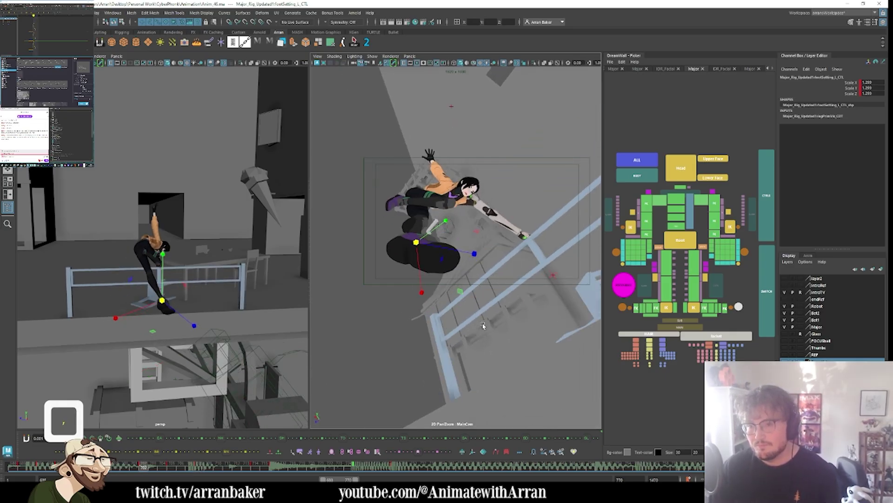
key(comma)
key(period)
key(comma)
key(comma)
key(period)
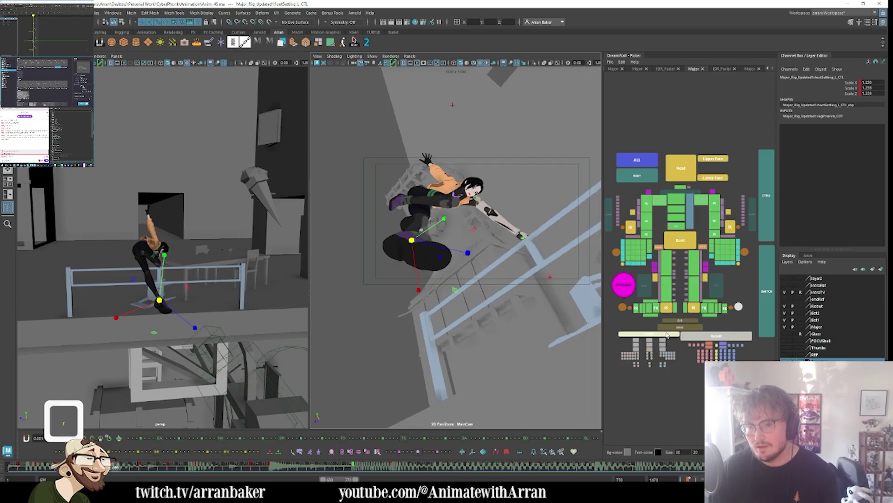
- Select all the body controls and review the character's motion frame by frame through the vault and over the railing
click(691, 320)
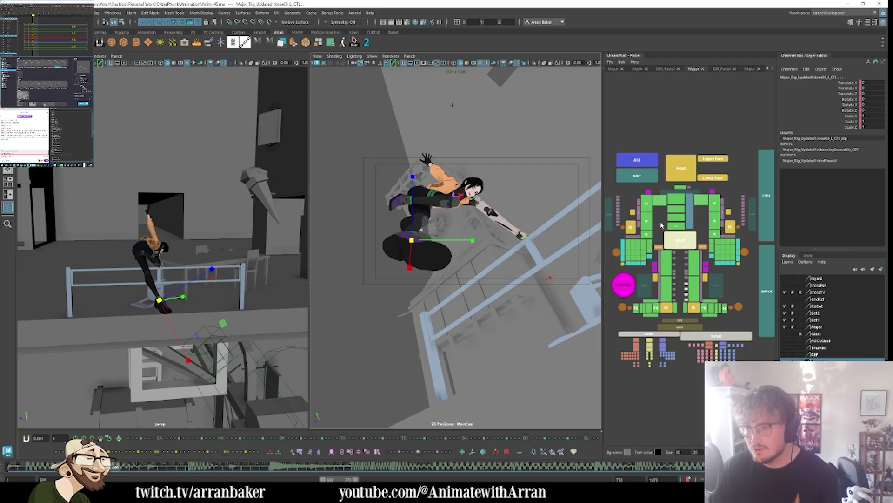
click(637, 179)
key(comma)
key(comma)
key(comma)
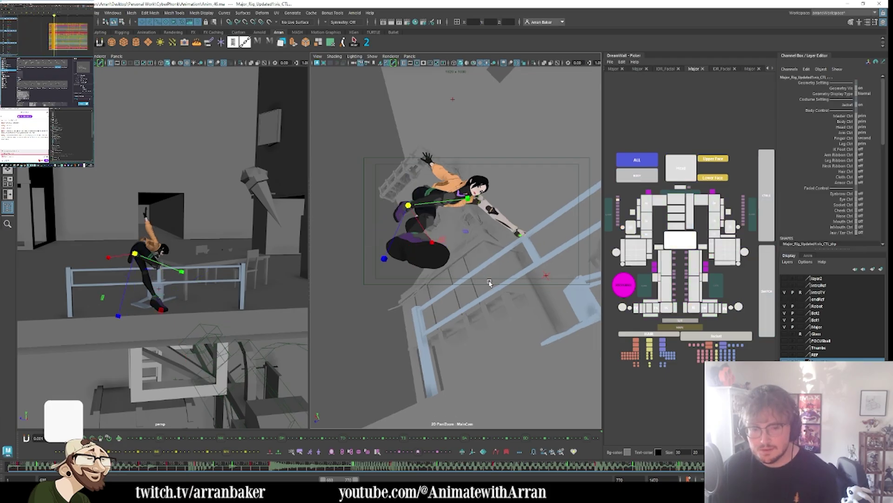
key(period)
key(period)
key(period)
key(period)
key(period)
key(period)
key(period)
key(period)
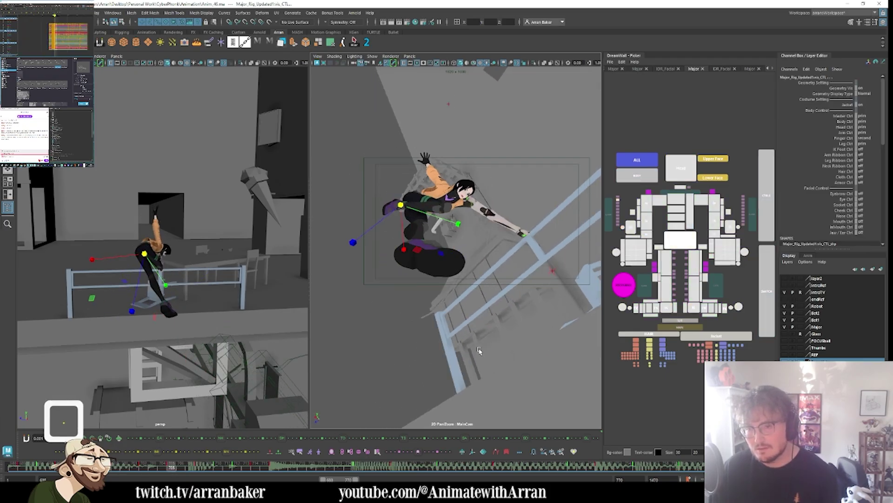
key(period)
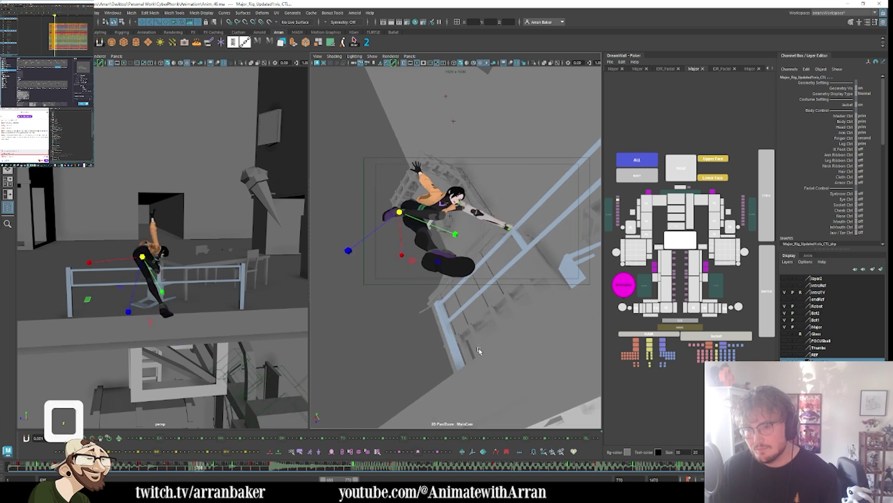
key(period)
key(comma)
key(comma)
key(period)
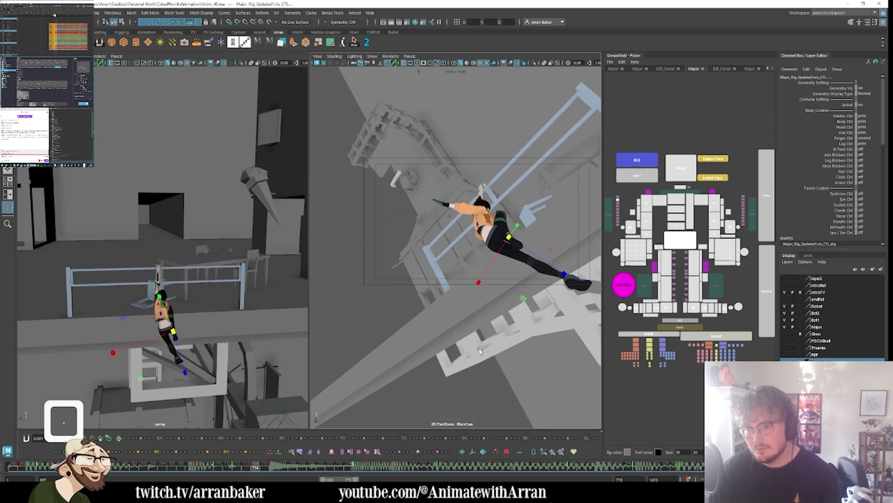
key(period)
key(comma)
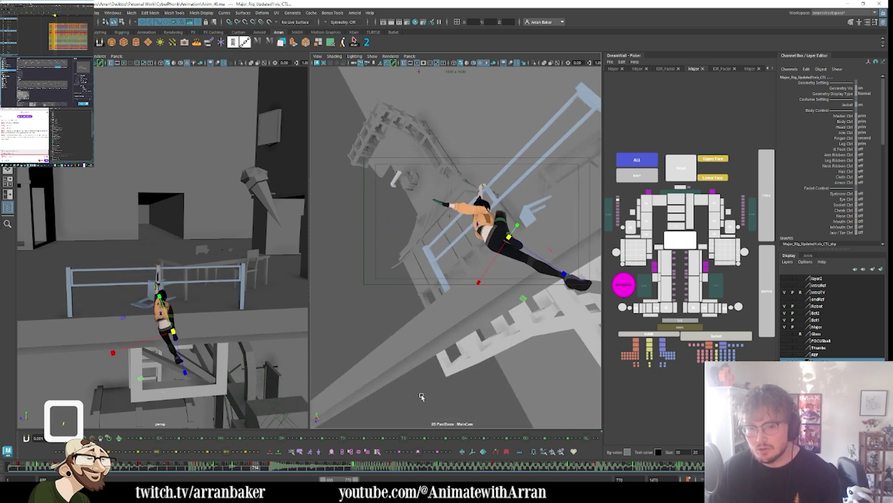
key(period)
- Scrub ahead to the drop below the ledge and save the scene
drag(117, 468, 292, 469)
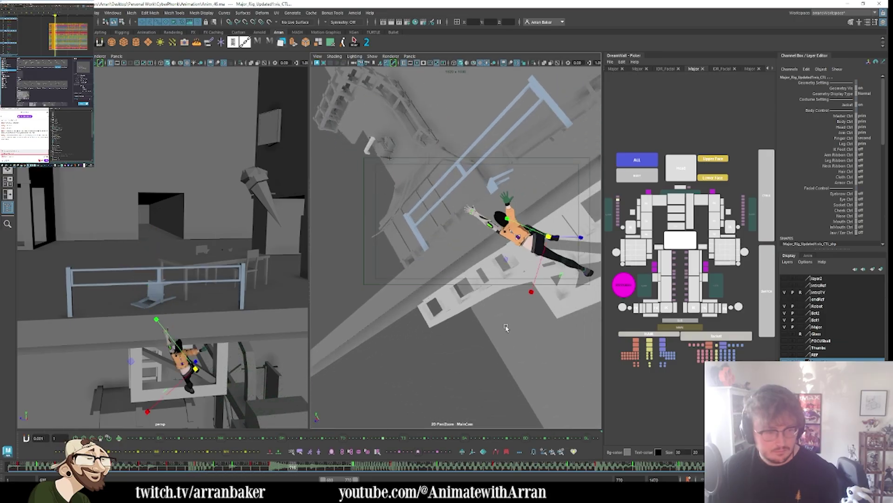
key(ctrl+s)
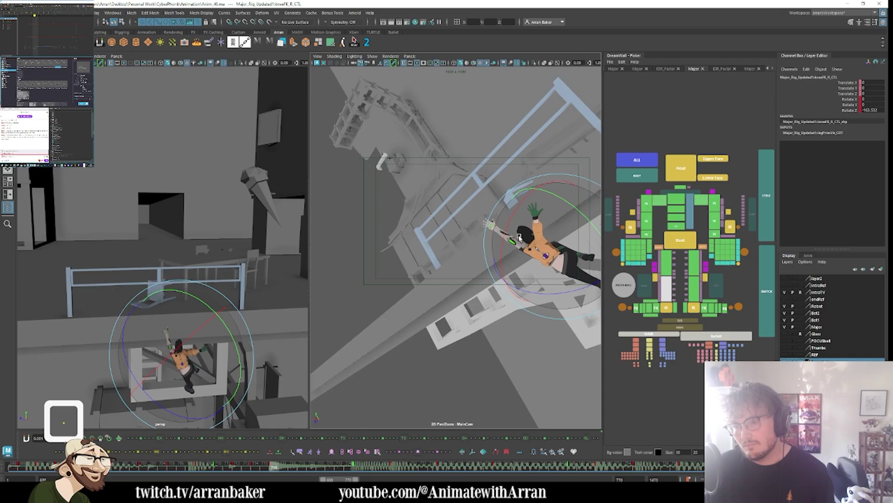
- Select all the body controls and move the keys of the fall pose below the ledge to an earlier point on the timeline
key(comma)
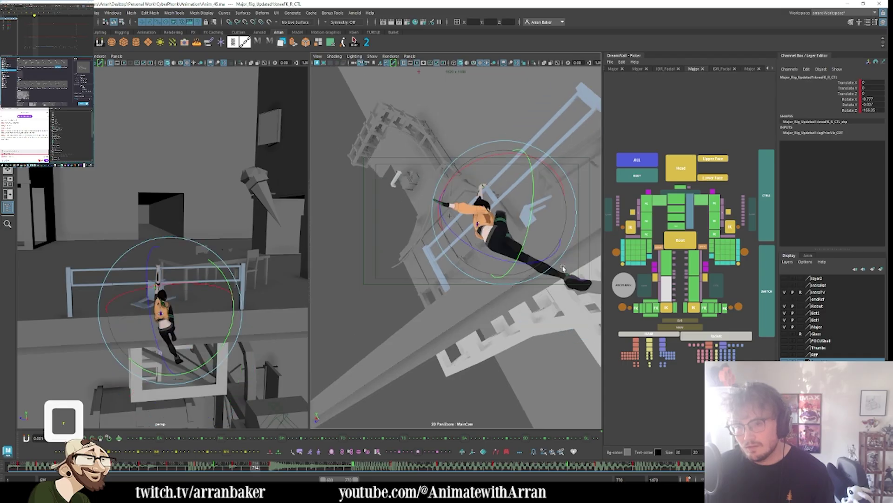
key(period)
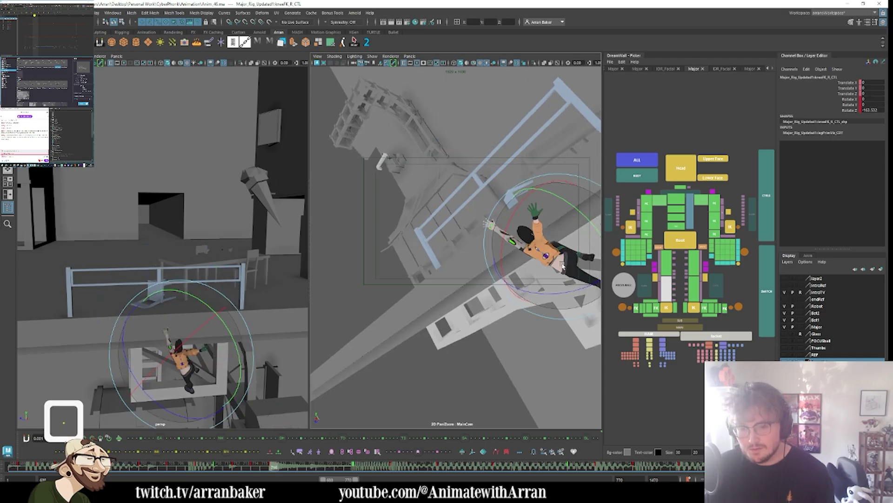
drag(288, 467, 362, 474)
click(632, 176)
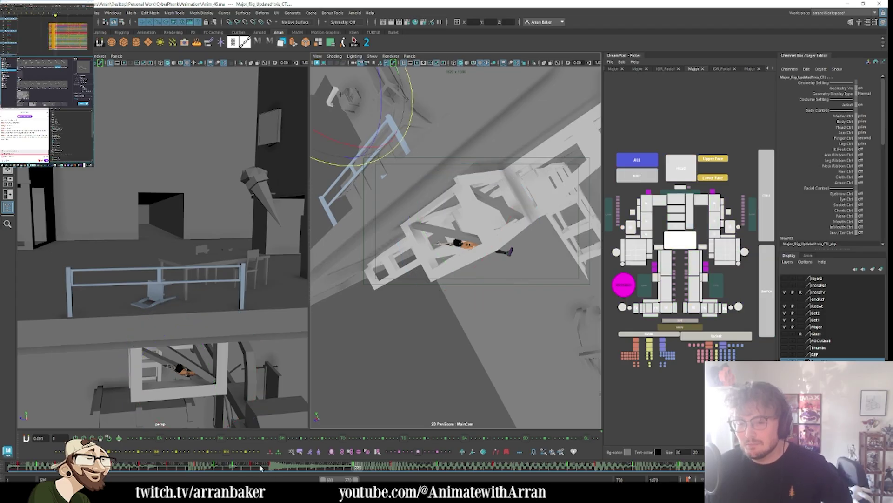
drag(144, 471, 352, 466)
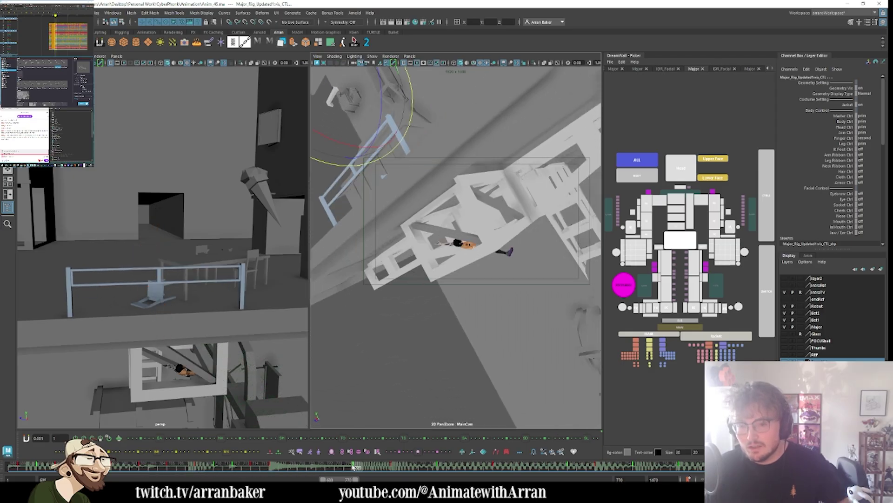
key(shift)
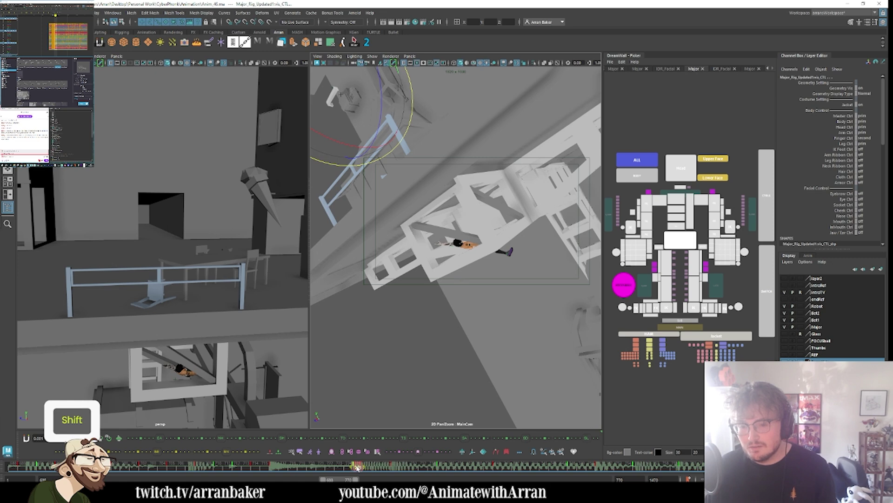
shift+drag(356, 467, 311, 468)
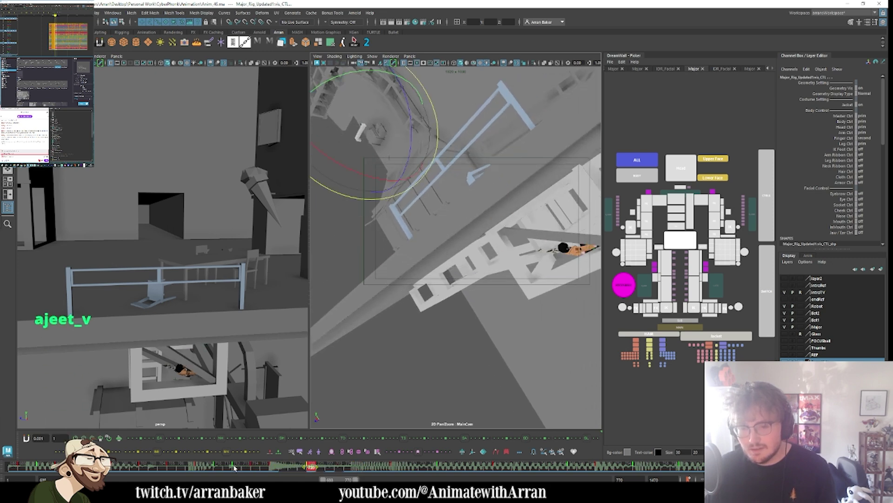
- Reselect all the body controls and blend the pose between the airborne frame and the fall pose into an in-between
click(646, 158)
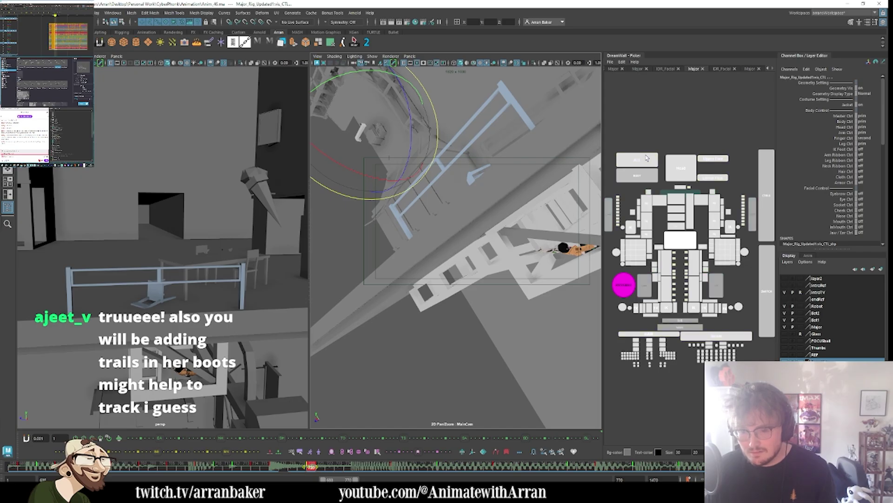
click(649, 159)
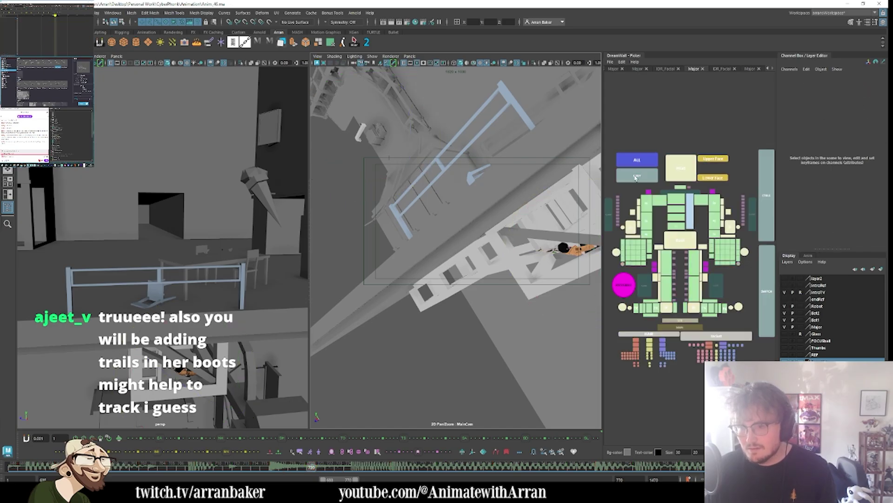
mouse_move(219, 470)
mouse_down()
mouse_move(316, 467)
mouse_move(301, 469)
mouse_move(355, 477)
mouse_move(513, 456)
mouse_move(294, 468)
mouse_up()
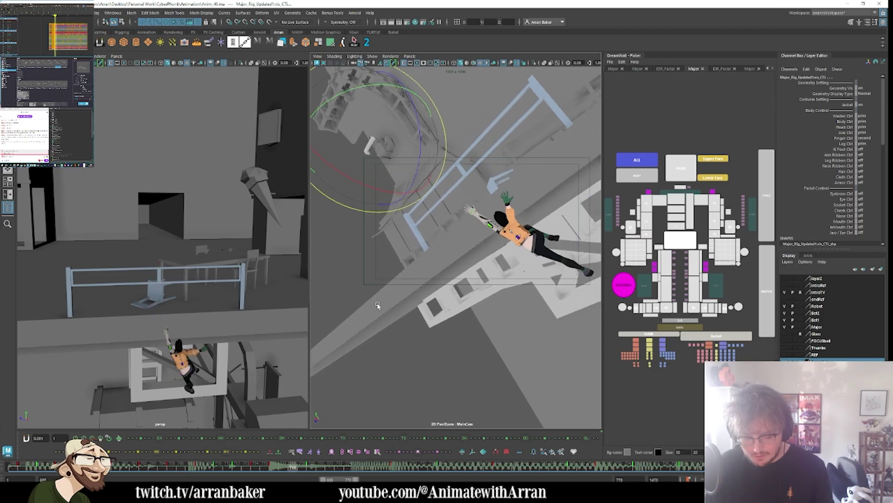
key(i)
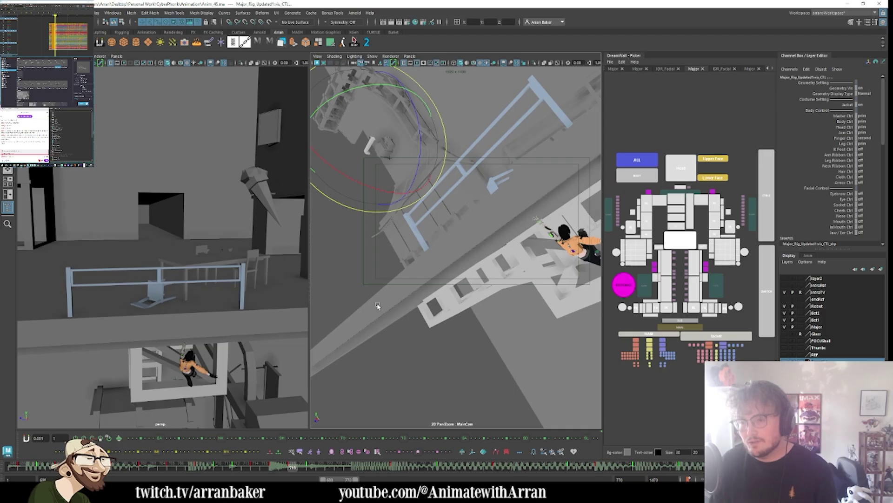
- Move the root control back toward the ledge in the in-between frame, checking the fall's path against the neighbouring frames
click(680, 238)
key(comma)
key(comma)
key(period)
key(period)
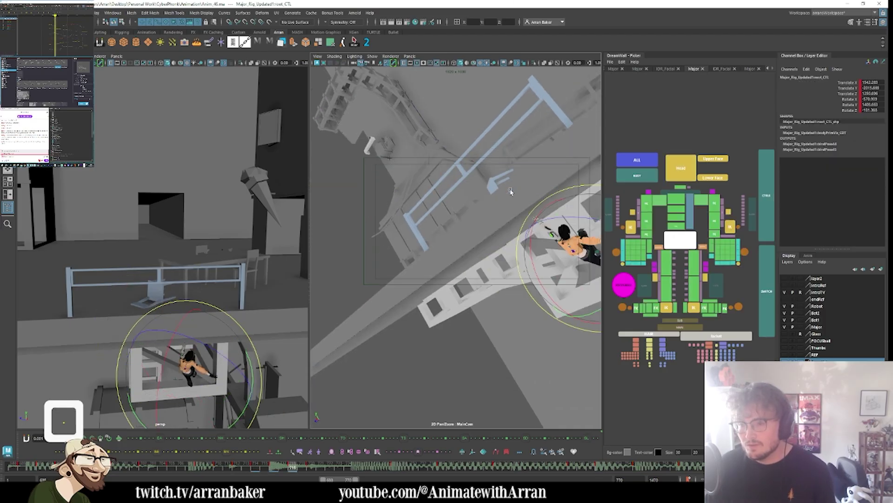
key(w)
middle_drag(559, 182, 558, 185)
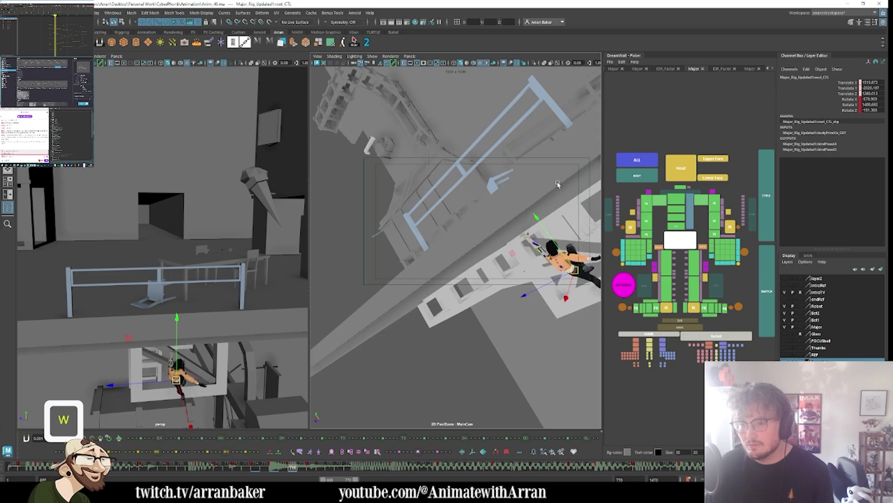
key(period)
key(comma)
key(comma)
key(period)
- Rotate the right hip FK control in the in-between frame to adjust the tucked leg, comparing it with the adjacent frames
key(e)
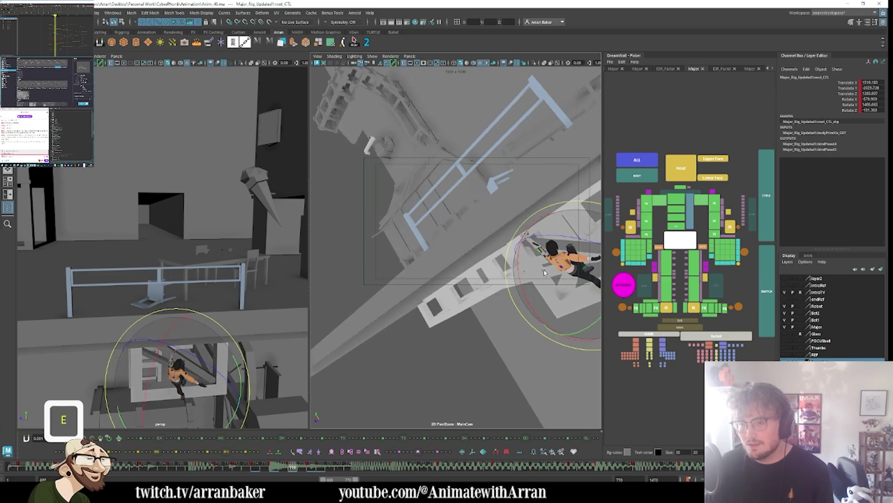
middle_drag(524, 259, 414, 218)
right_drag(414, 218, 409, 281)
middle_drag(524, 286, 468, 283)
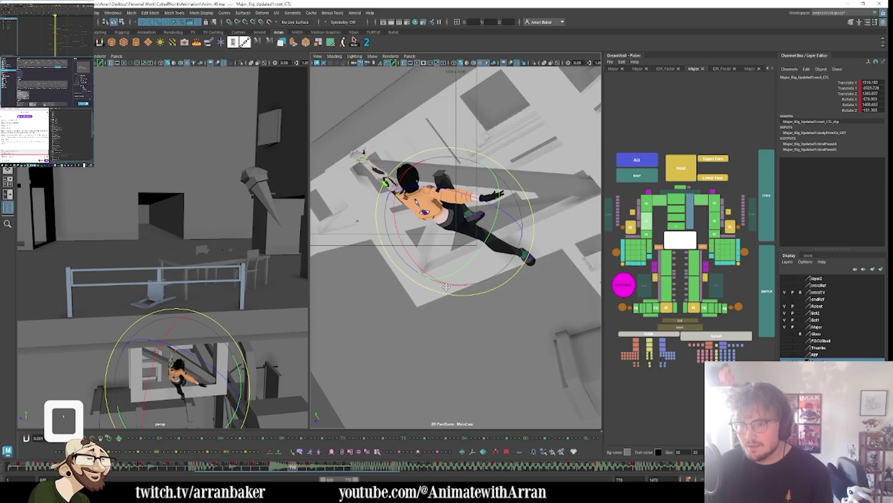
right_drag(445, 286, 483, 284)
click(673, 266)
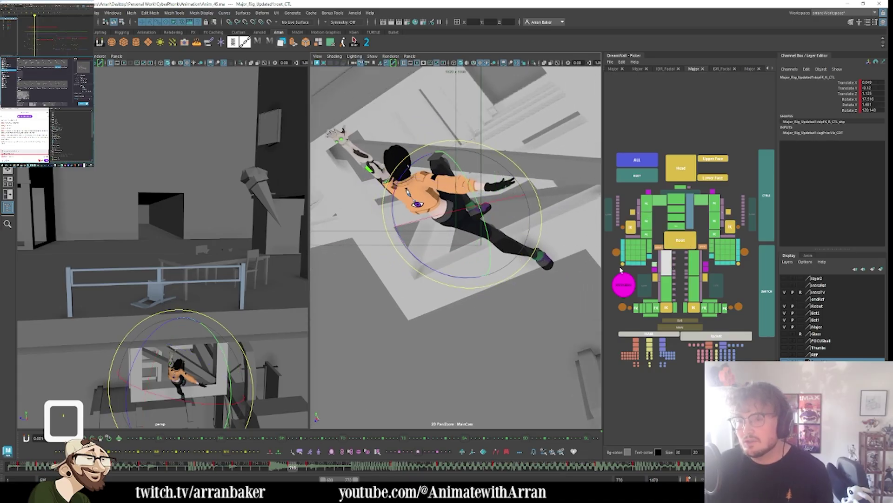
key(e)
drag(457, 241, 480, 225)
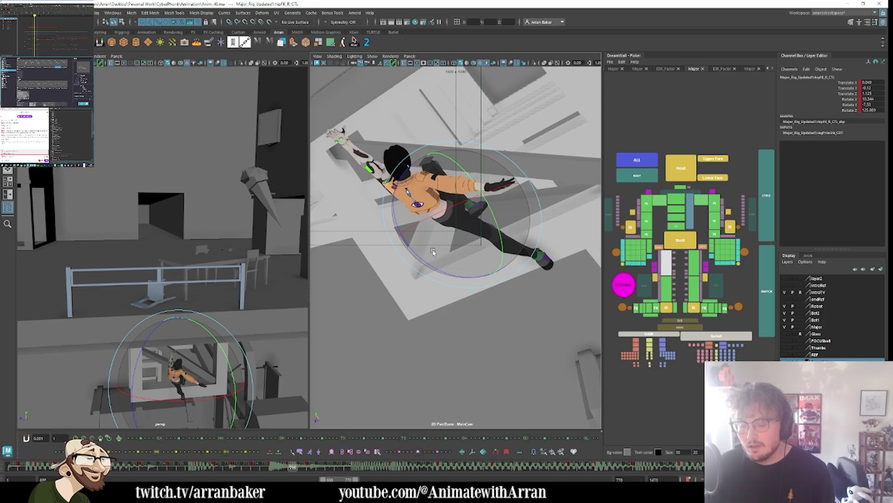
key(period)
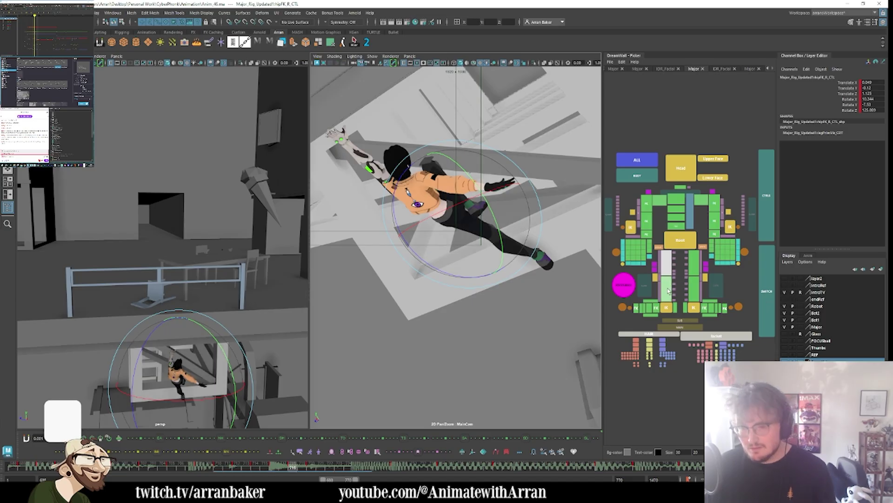
key(comma)
key(comma)
key(period)
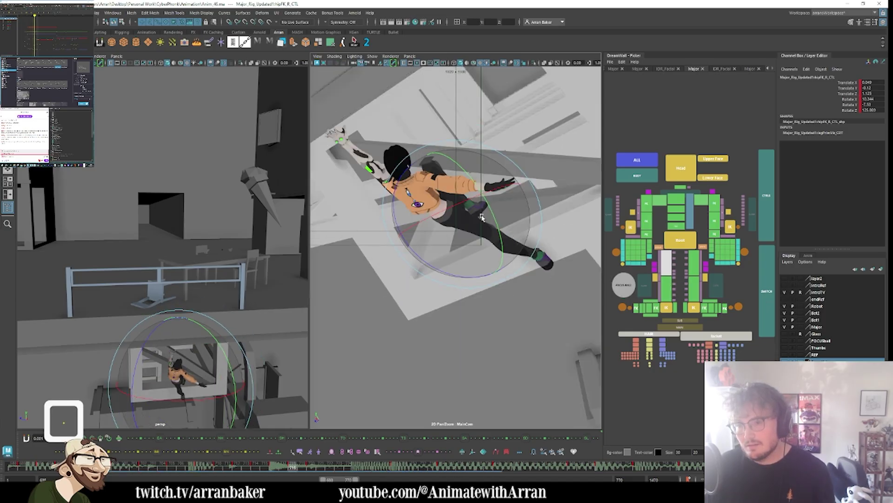
- Rotate the right hip and knee FK controls in the preceding airborne frame to reshape the tucked right leg
key(comma)
key(comma)
key(period)
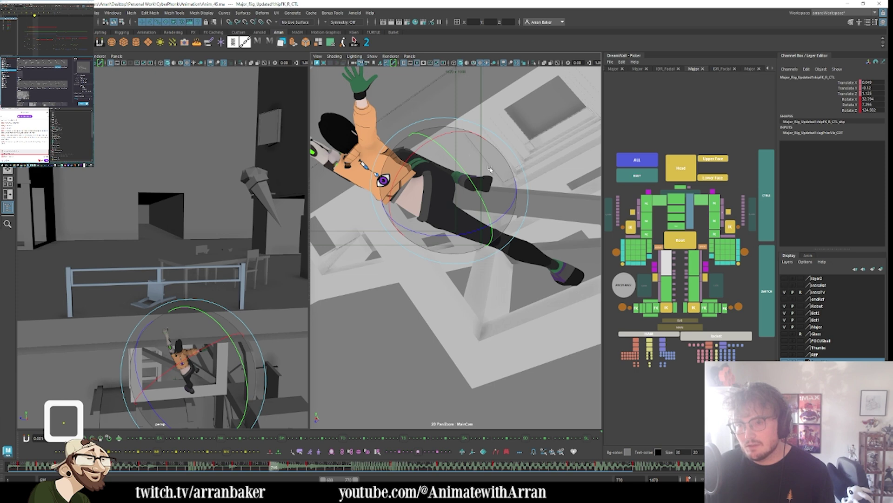
drag(490, 169, 460, 147)
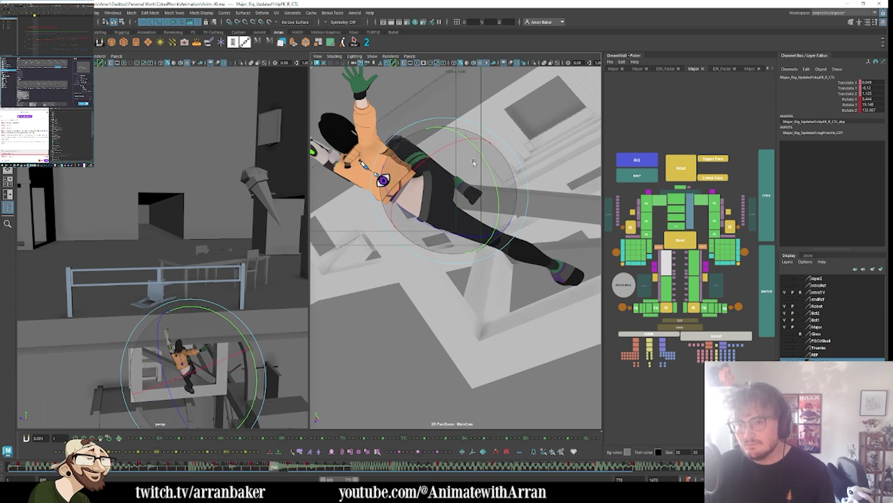
click(666, 288)
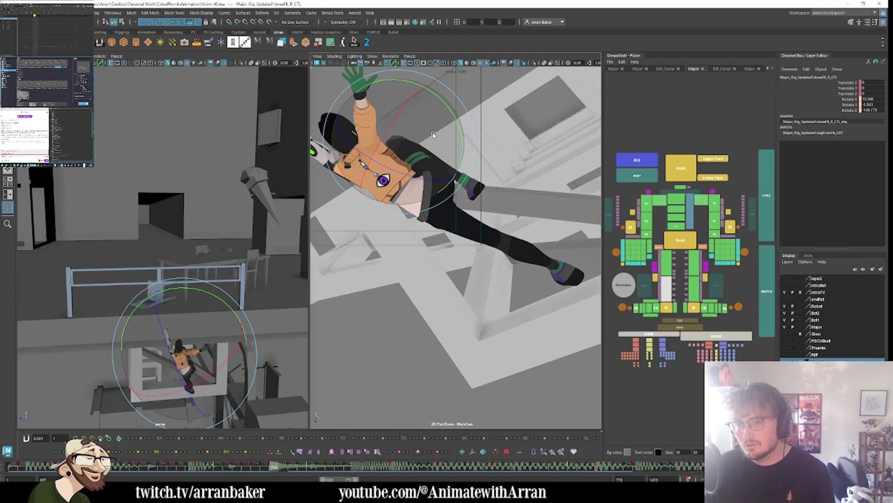
drag(433, 135, 416, 143)
click(412, 181)
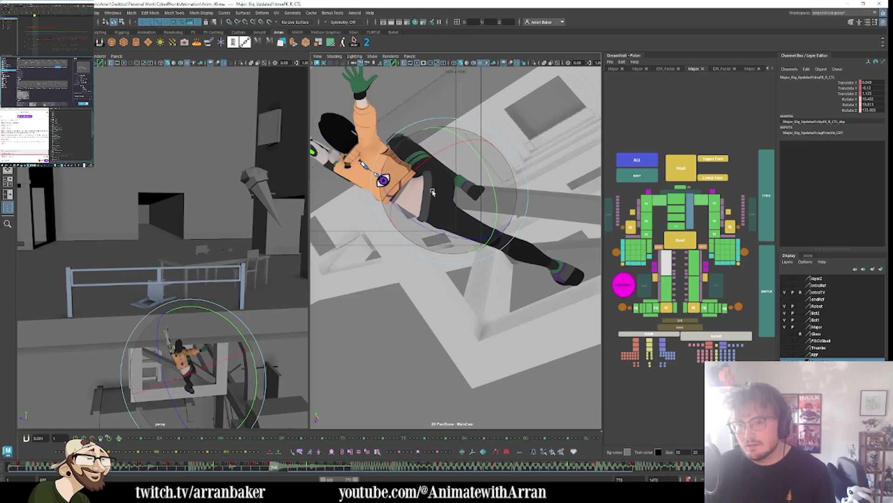
drag(454, 158, 442, 192)
- Angle the right foot along the tucked leg with the right ankle FK control, checking it against the previous frame
click(656, 309)
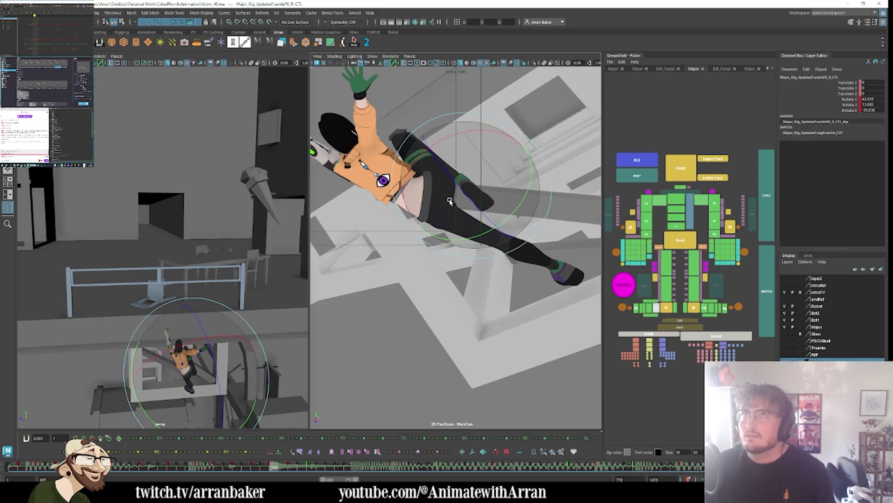
key(comma)
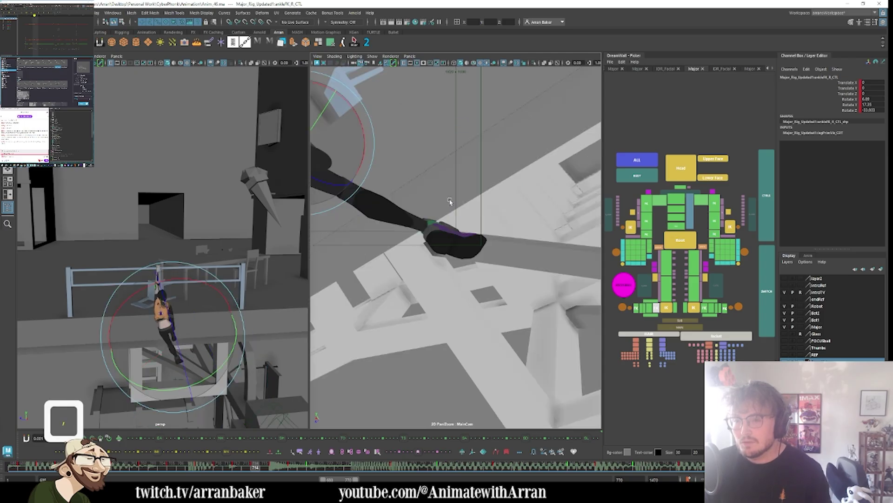
key(period)
key(comma)
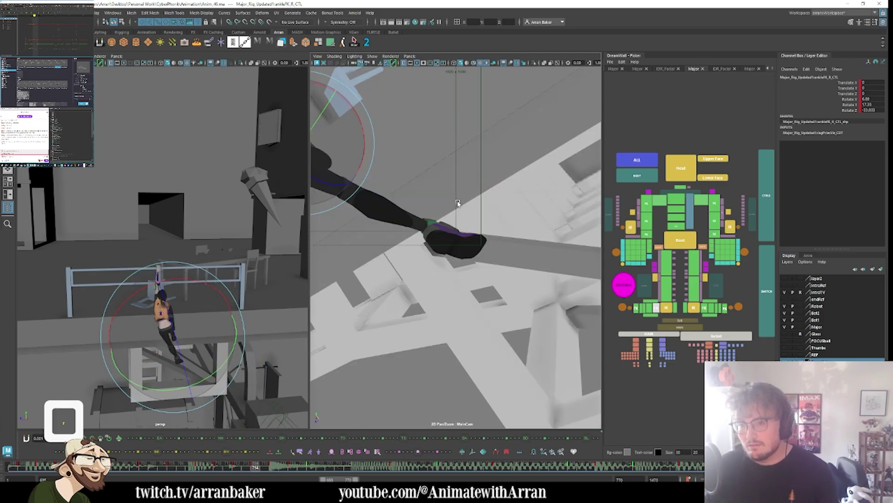
key(period)
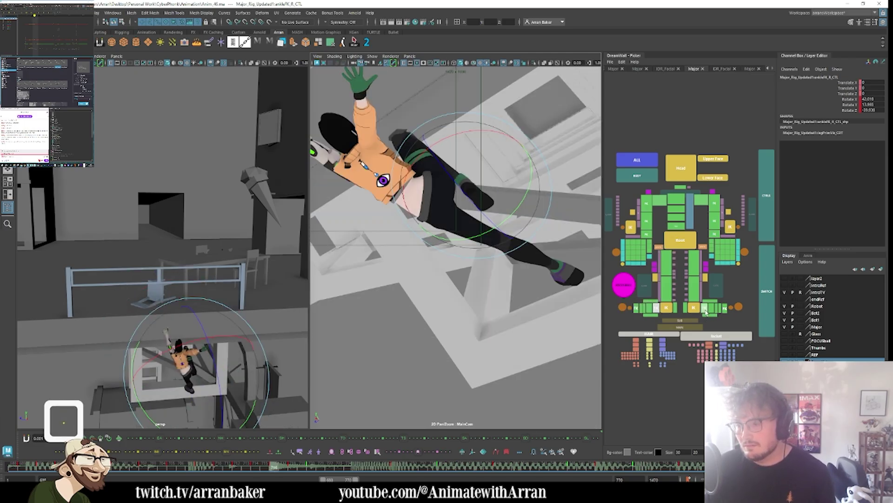
- Adjust the left foot's angle with the left ankle FK control in the airborne frame and compare it with the frames around it
click(705, 308)
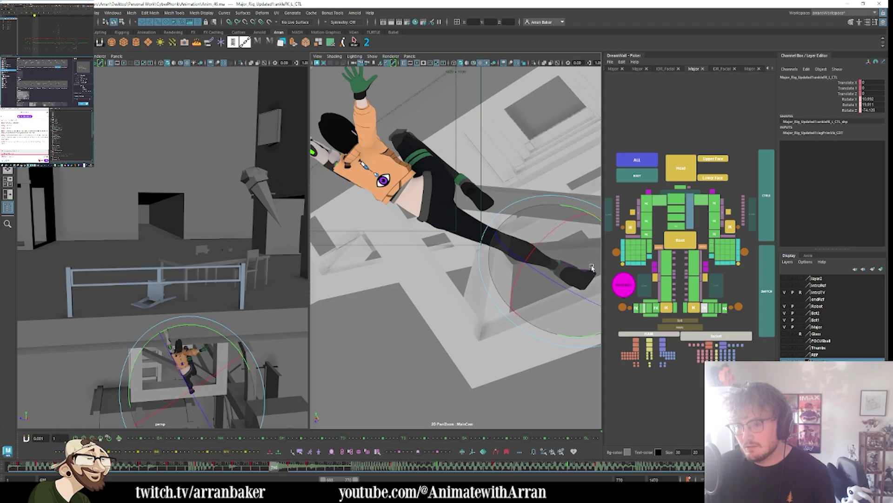
key(comma)
key(period)
key(comma)
key(period)
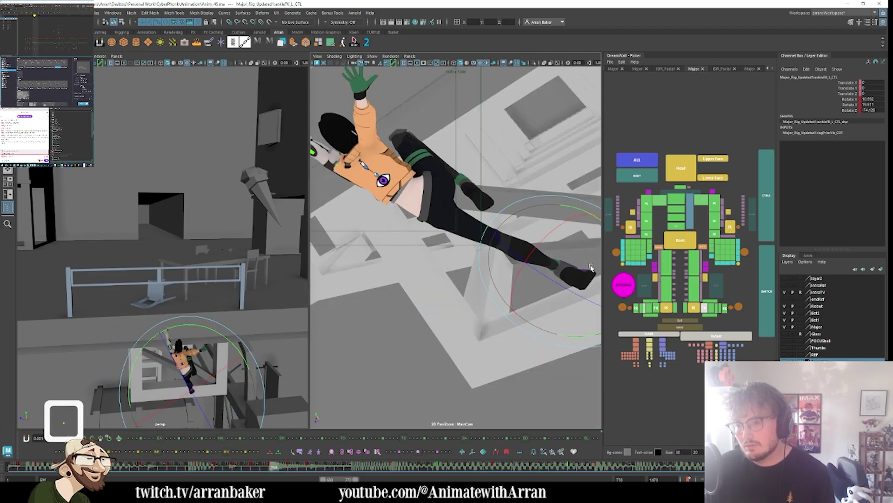
key(period)
key(comma)
key(period)
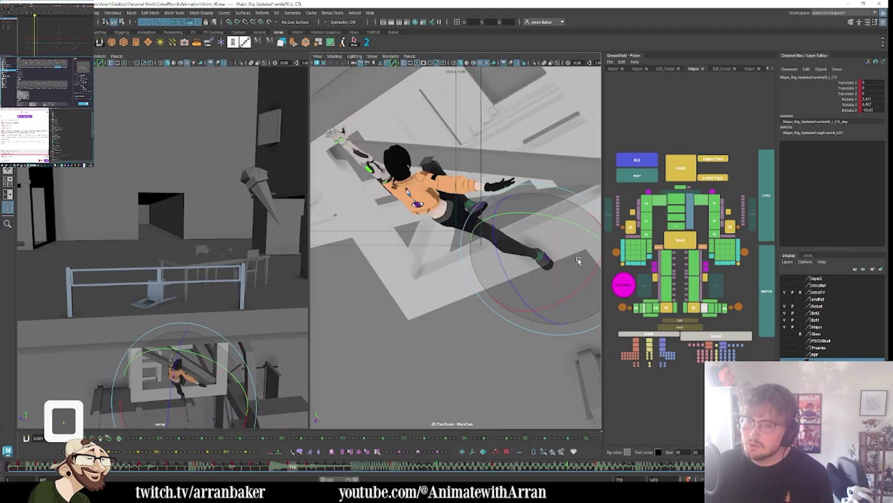
- Swing the right thigh to a new direction at the hip in the in-between frame and straighten the right knee to zero rotation
click(667, 262)
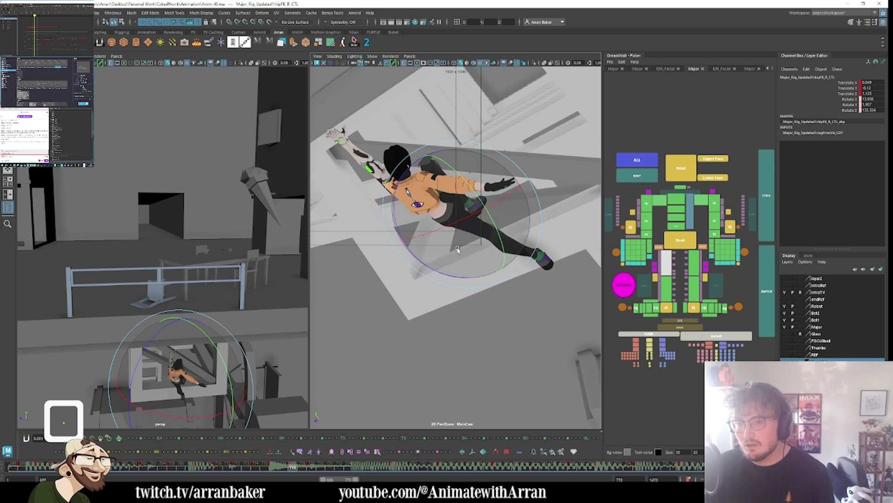
key(comma)
key(period)
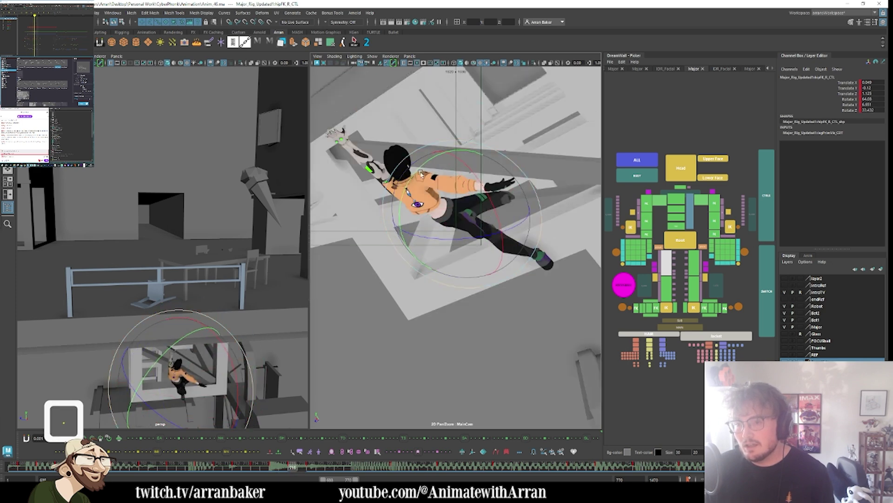
drag(467, 235, 474, 207)
key(Down)
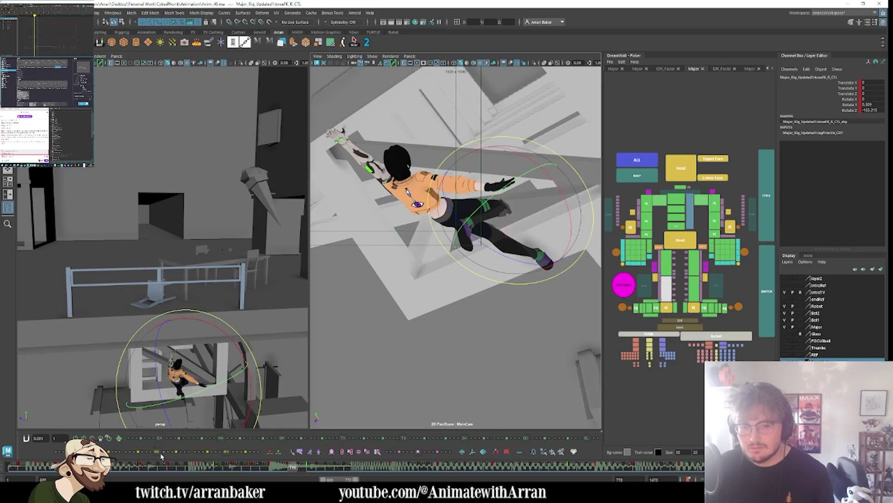
key(ctrl+z)
key(ctrl+z)
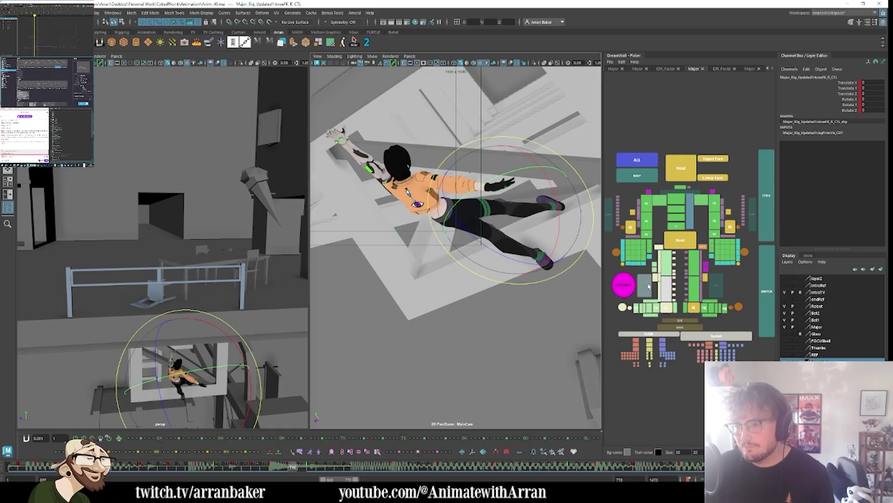
- Rotate the right hip, knee and ankle FK controls to reshape the extended right leg in the airborne in-between frame
drag(469, 252, 480, 240)
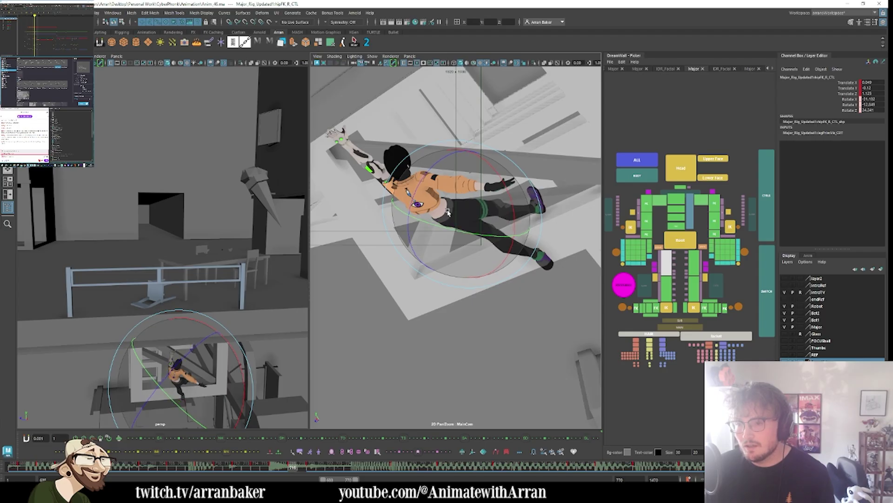
drag(449, 213, 454, 208)
click(669, 287)
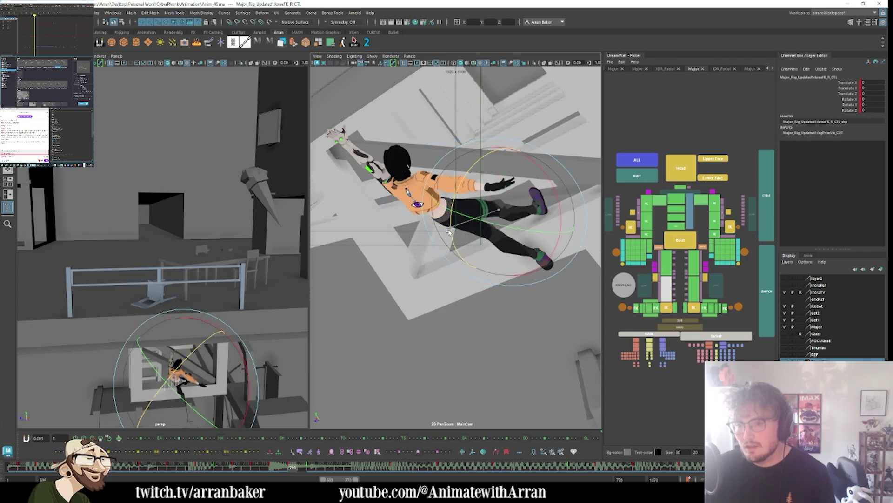
click(656, 307)
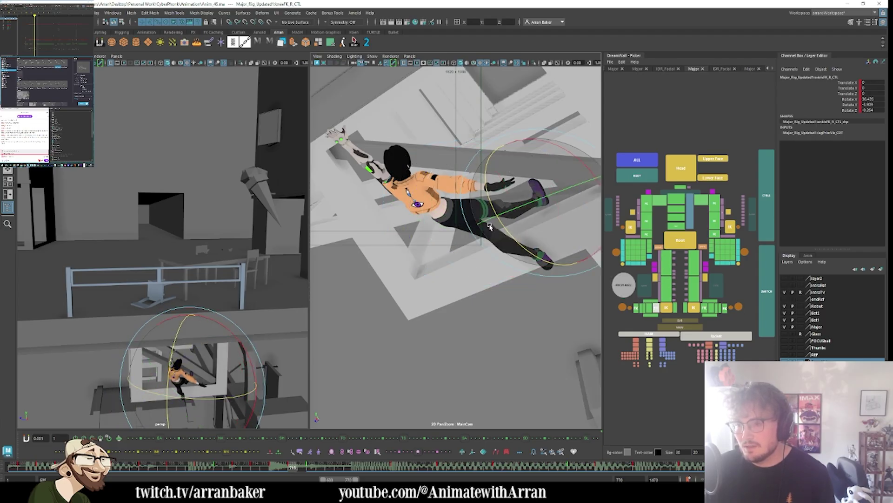
- Swing the left thigh up beside the right leg with the left hip FK control and adjust the left knee
click(693, 263)
drag(448, 237, 491, 244)
click(694, 283)
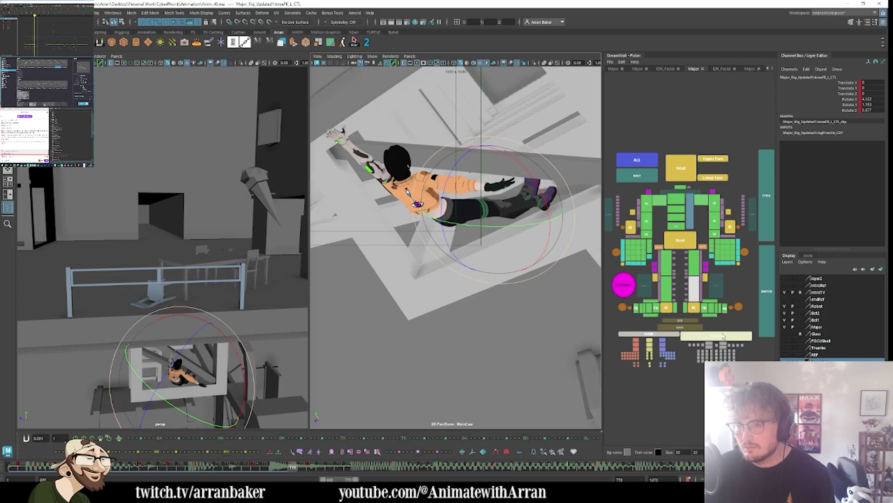
- Select the left foot settings control, then angle the left foot with the left ankle FK control
click(741, 307)
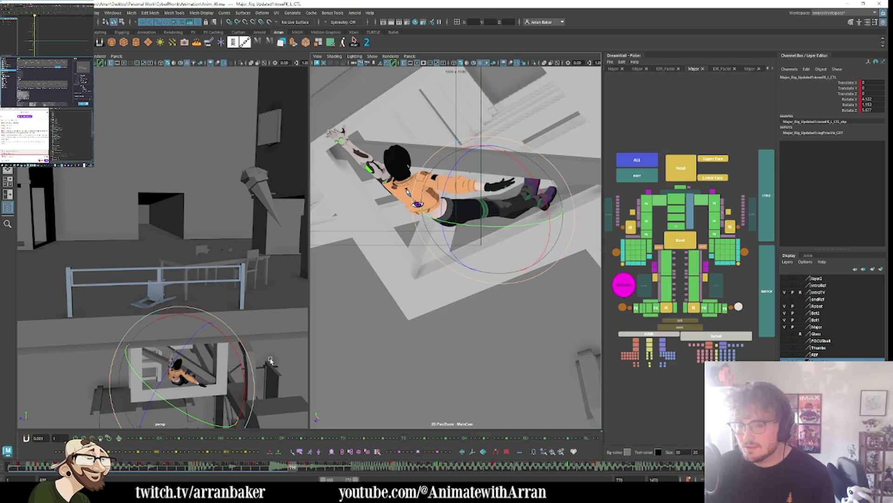
click(99, 438)
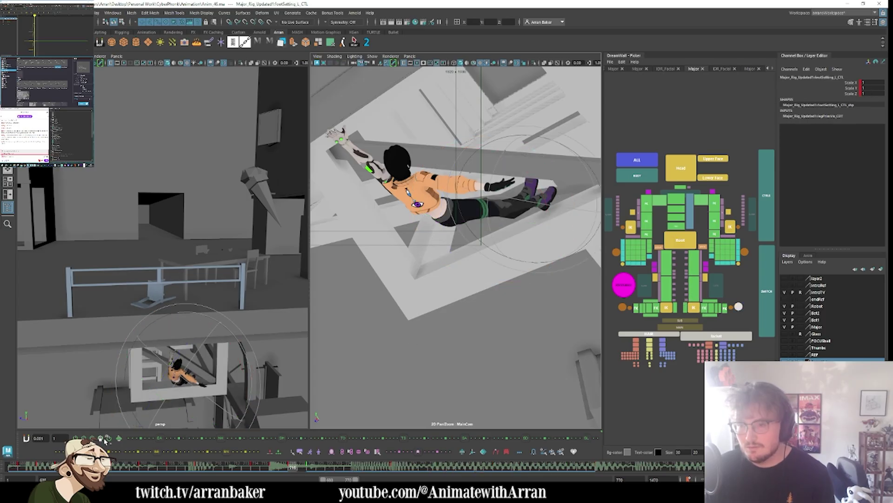
click(705, 309)
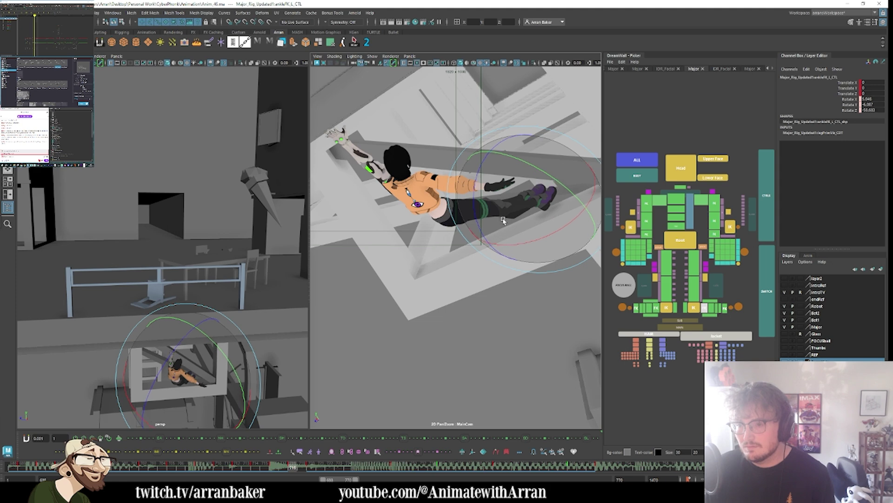
drag(503, 221, 516, 233)
- Refine the left knee rotation, compare it with the adjacent frames, and adjust the right hip to match
click(693, 295)
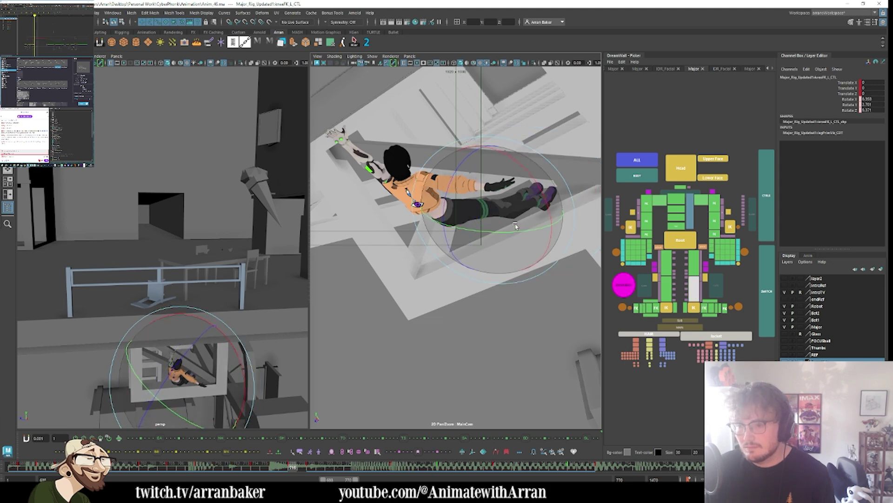
key(s)
key(comma)
key(period)
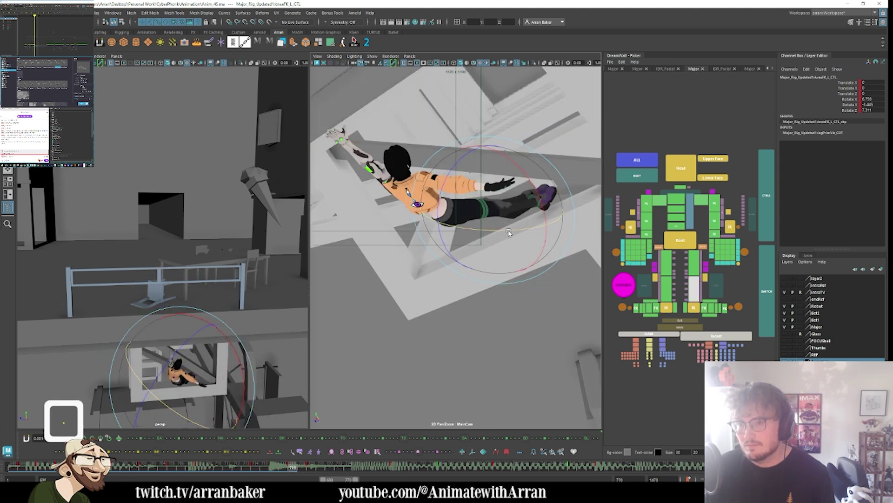
click(668, 267)
drag(500, 235, 510, 245)
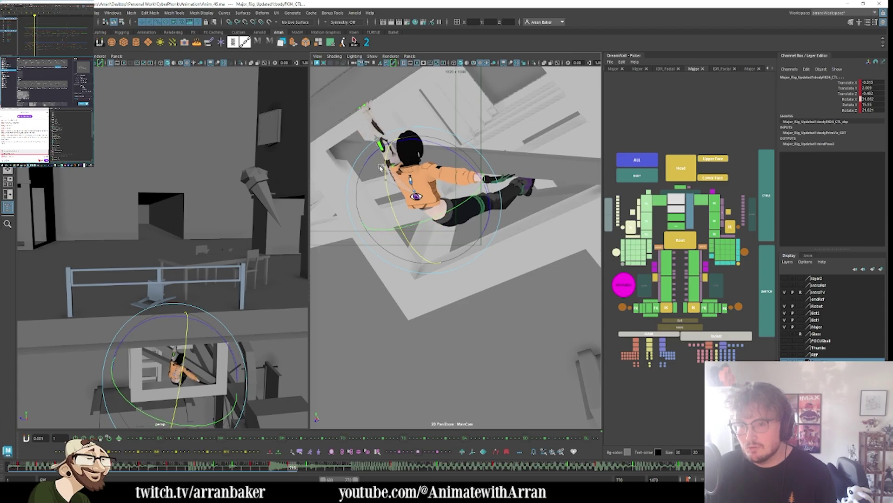
- Rotate the character's body with the root control and check the pose against the neighbouring frames
click(684, 237)
click(685, 235)
drag(398, 180, 395, 215)
key(.)
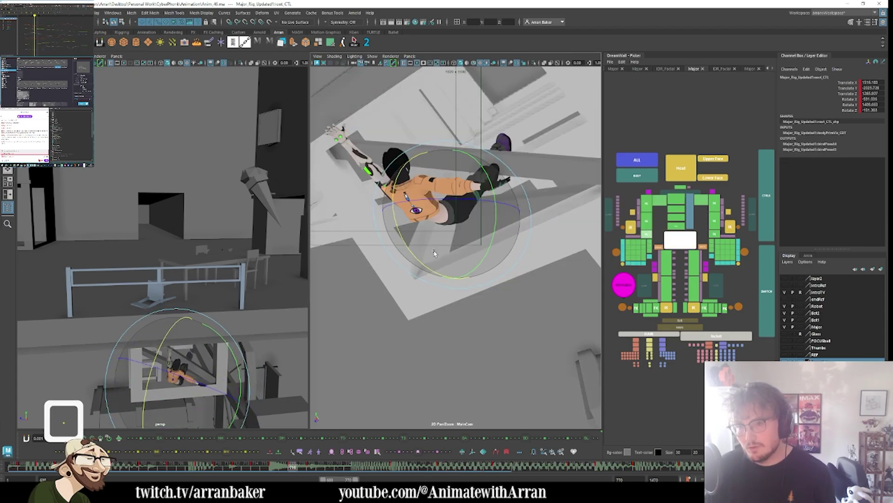
key(.)
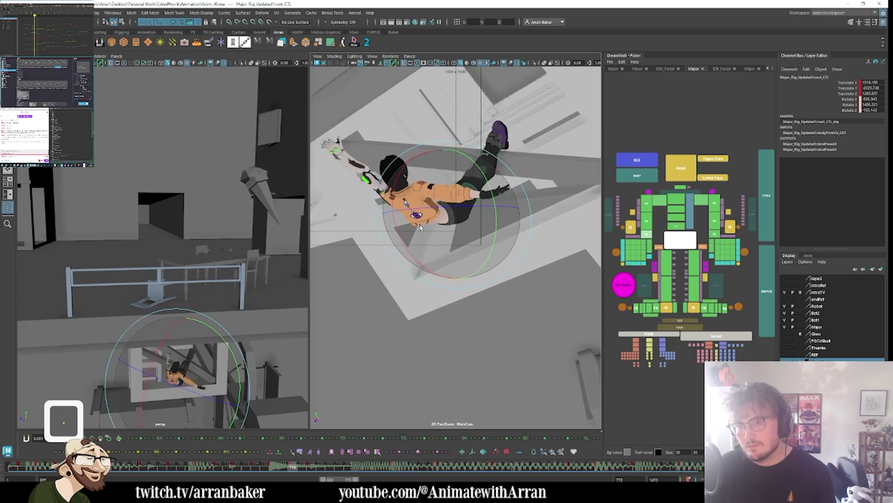
drag(420, 233, 398, 162)
- Compare both hips across the adjacent frames and rotate the left hip FK control to redirect the left thigh in the preceding frame
click(667, 259)
shift+click(694, 262)
key(comma)
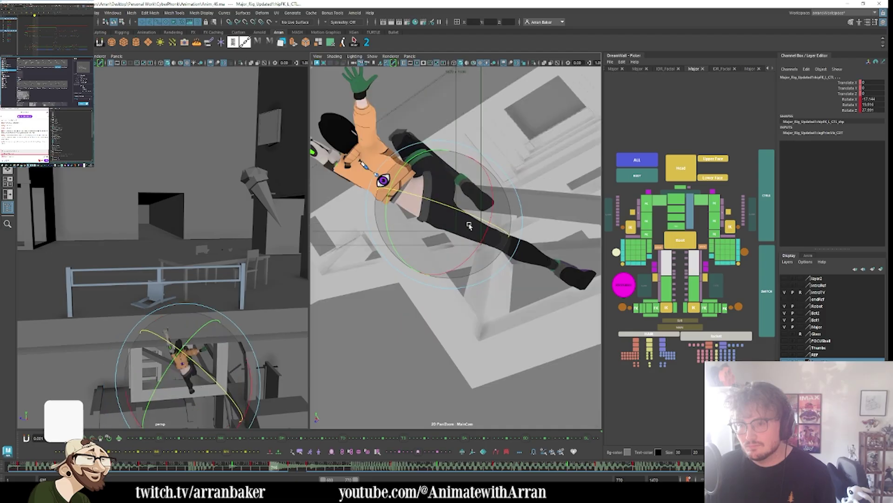
key(period)
key(comma)
key(period)
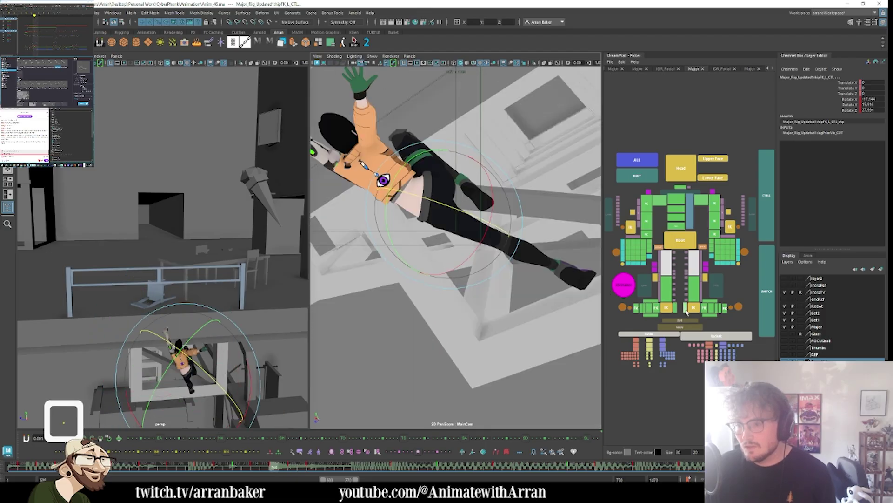
click(667, 288)
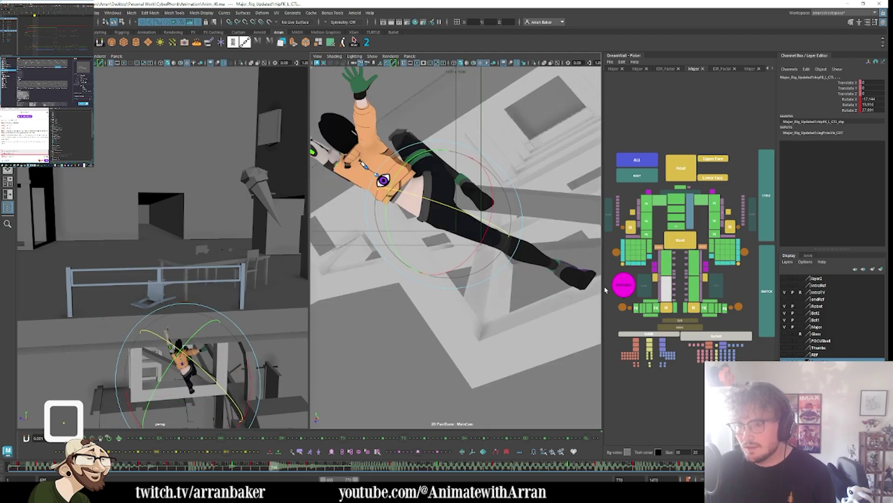
click(391, 165)
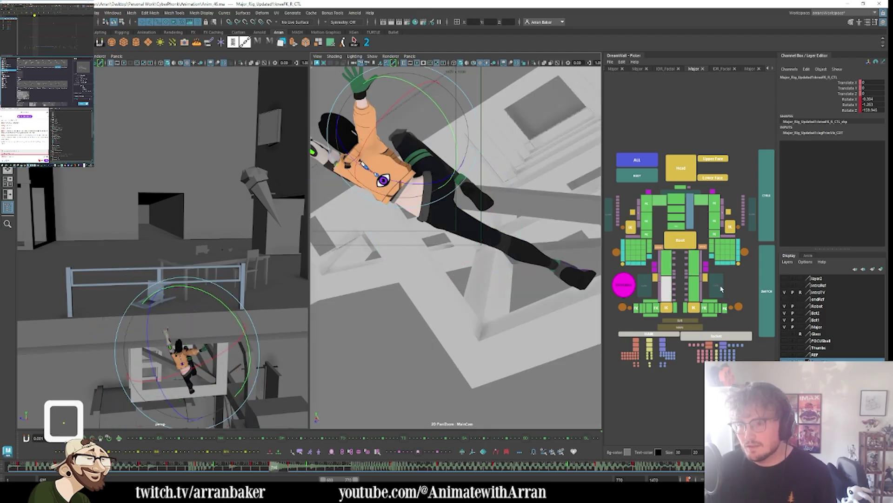
click(694, 257)
drag(419, 200, 428, 217)
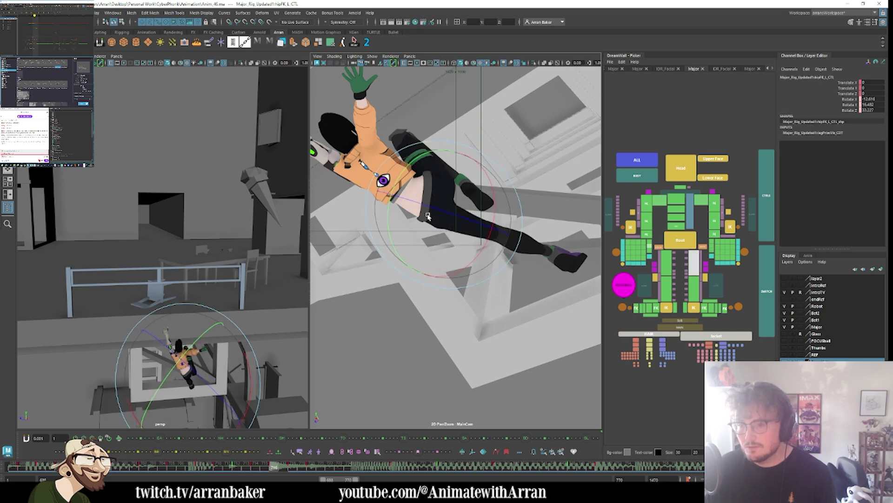
- Adjust the left knee FK rotation in the preceding frame and again in the following in-between frame
key(Down)
drag(475, 238, 482, 242)
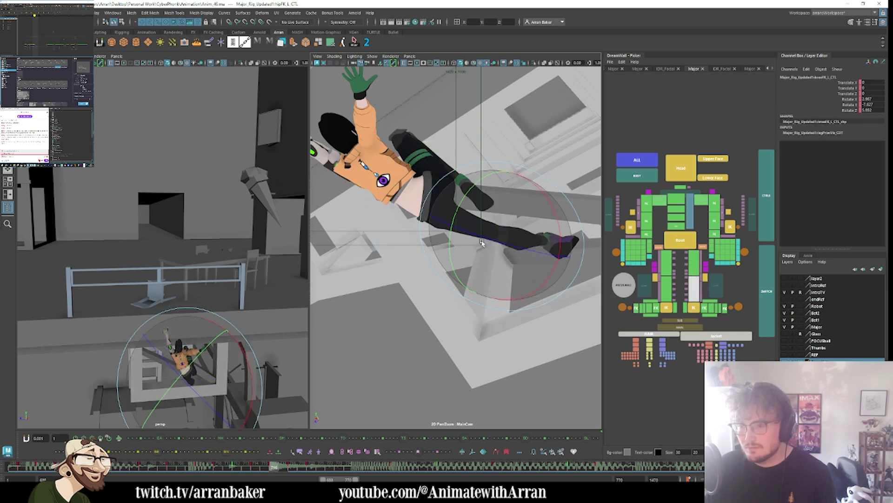
key(period)
key(period)
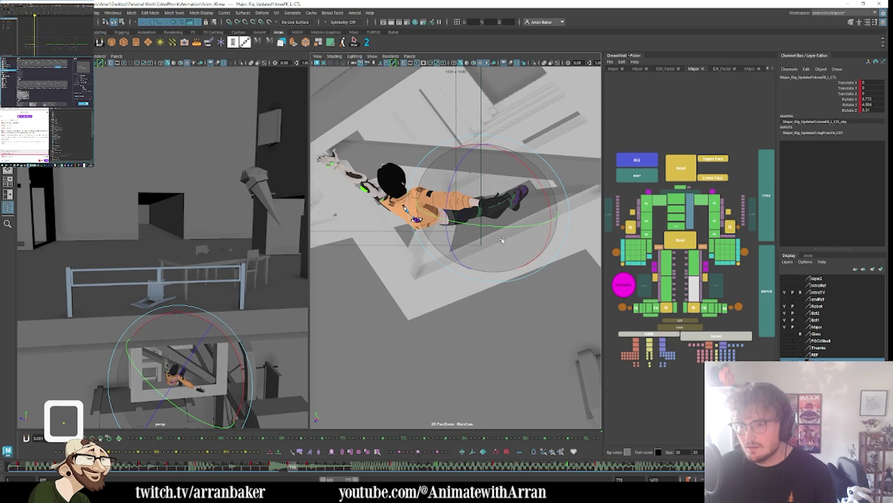
drag(499, 240, 508, 238)
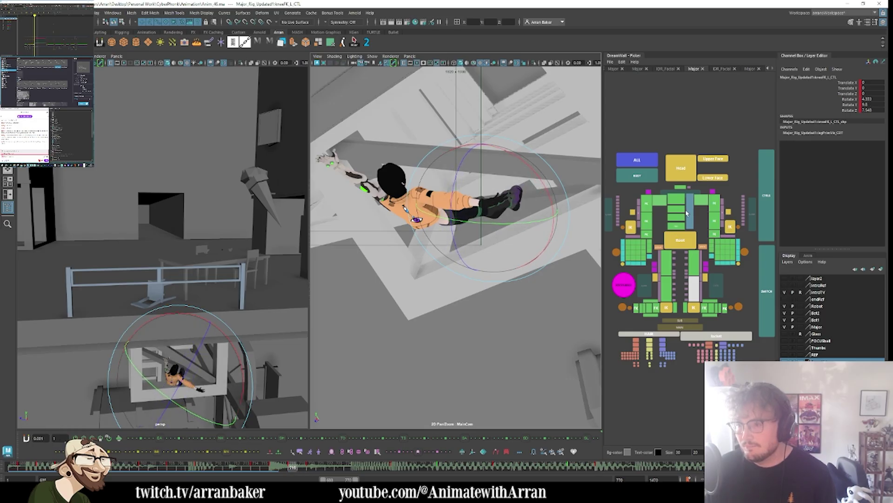
- Compare the left arm across the surrounding frames and rotate the left shoulder FK control in the in-between frame
click(715, 202)
key(period)
key(comma)
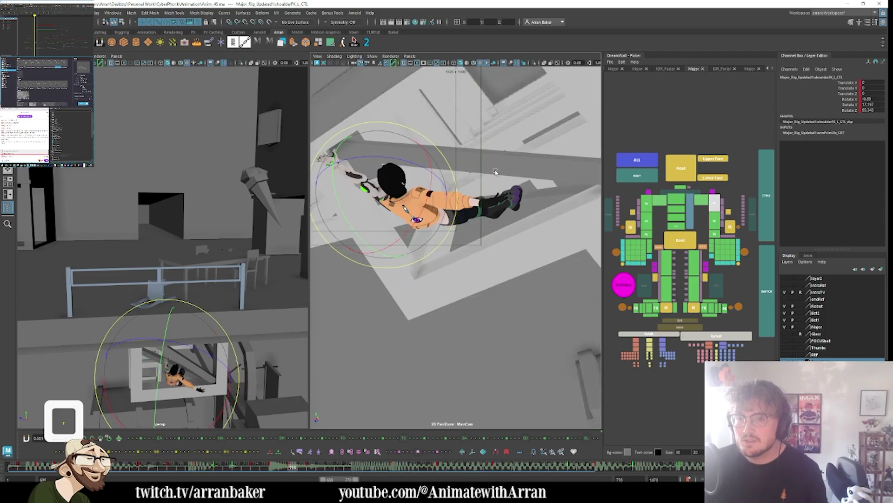
key(comma)
key(comma)
key(period)
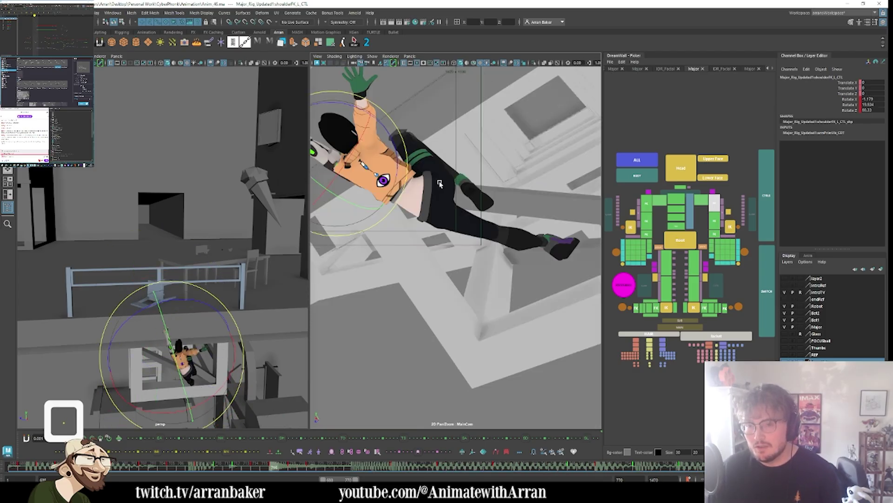
key(period)
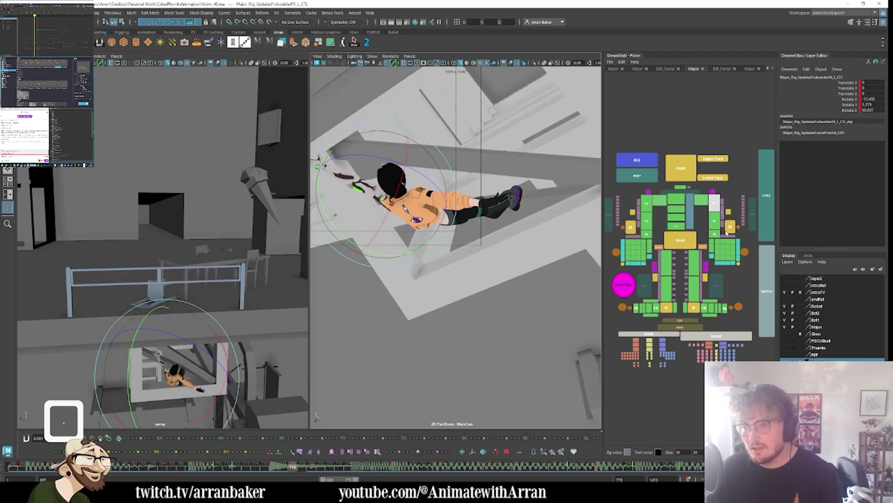
click(396, 191)
drag(395, 191, 442, 210)
- Rotate the right clavicle control in the in-between frame and compare it with the frames around it
click(661, 200)
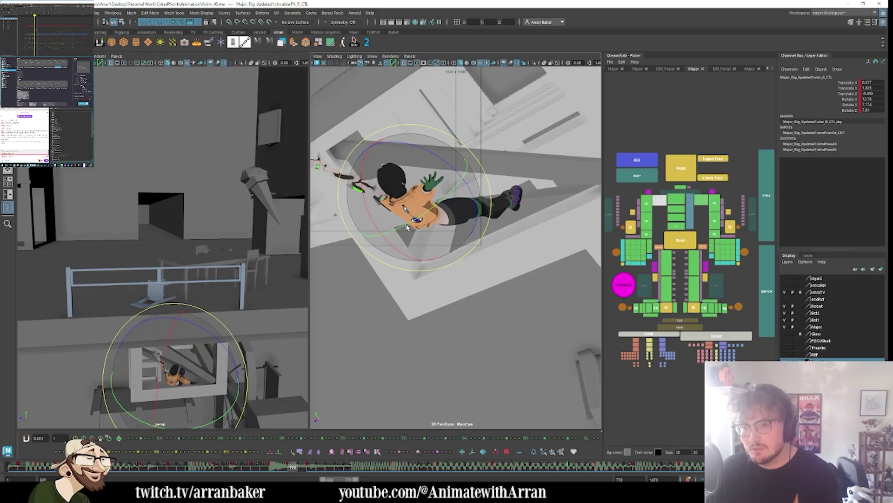
key(comma)
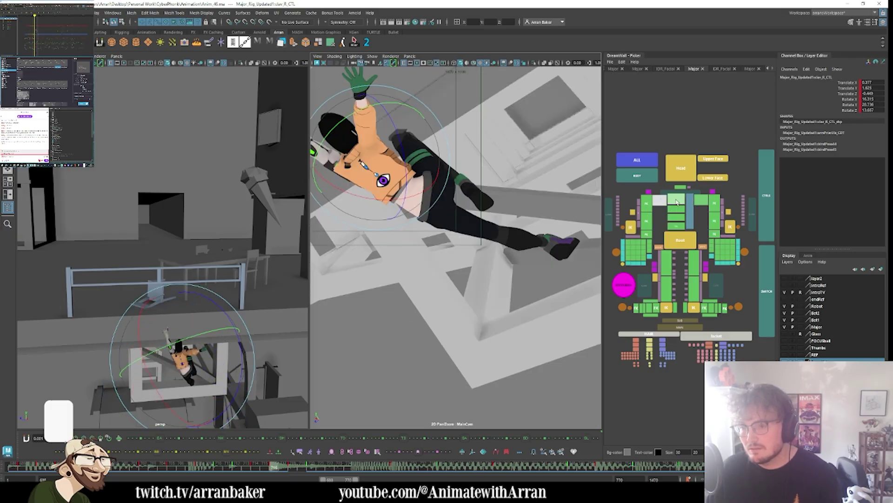
key(period)
key(period)
key(comma)
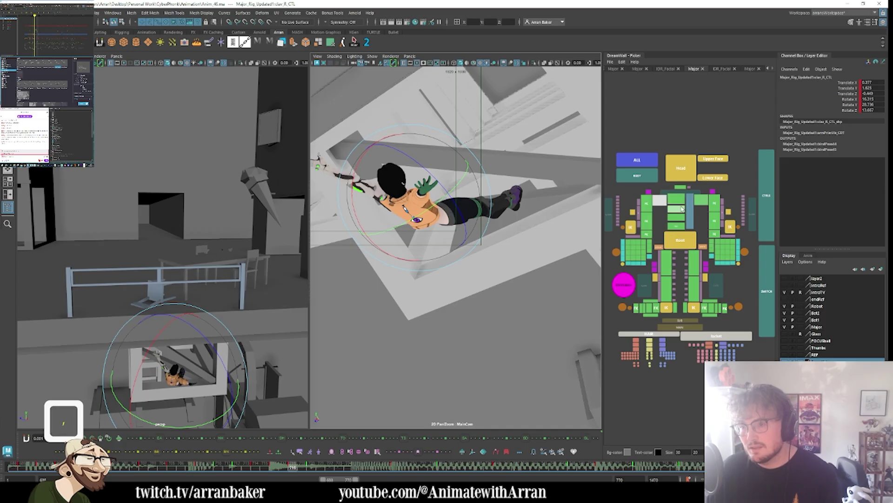
- Rotate the right shoulder FK control to lower the right arm and adjust the right elbow
click(647, 201)
drag(449, 208, 450, 241)
click(649, 226)
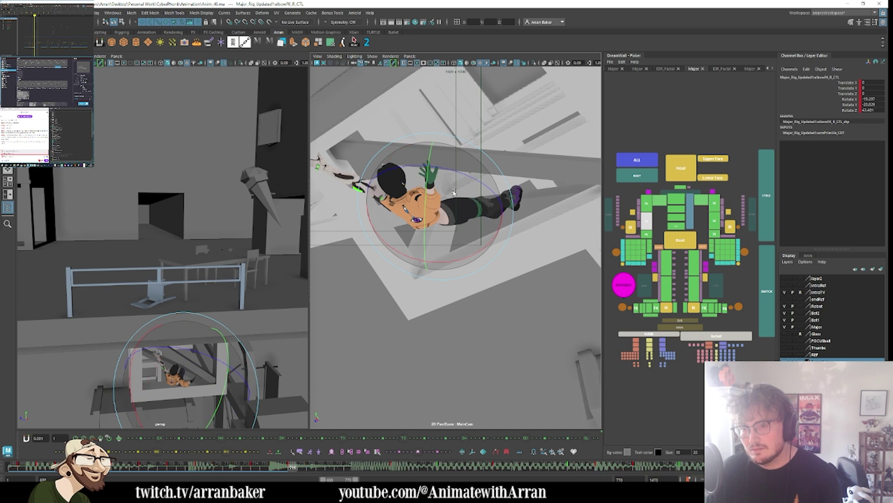
- Undo the unwanted right arm rotations, reorient the right wrist FK control, and compare the hand with the neighbouring frames
key(ctrl+z)
key(ctrl+z)
key(ctrl+z)
key(ctrl+z)
key(ctrl+z)
key(ctrl+z)
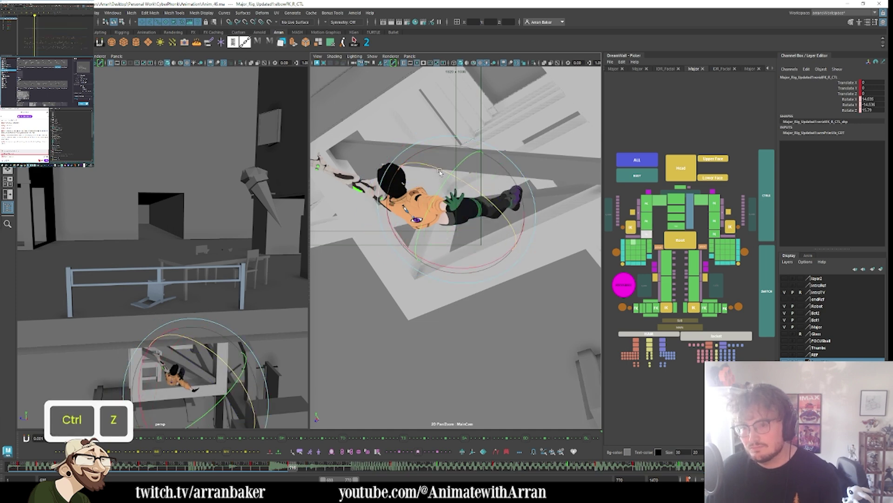
key(ctrl+z)
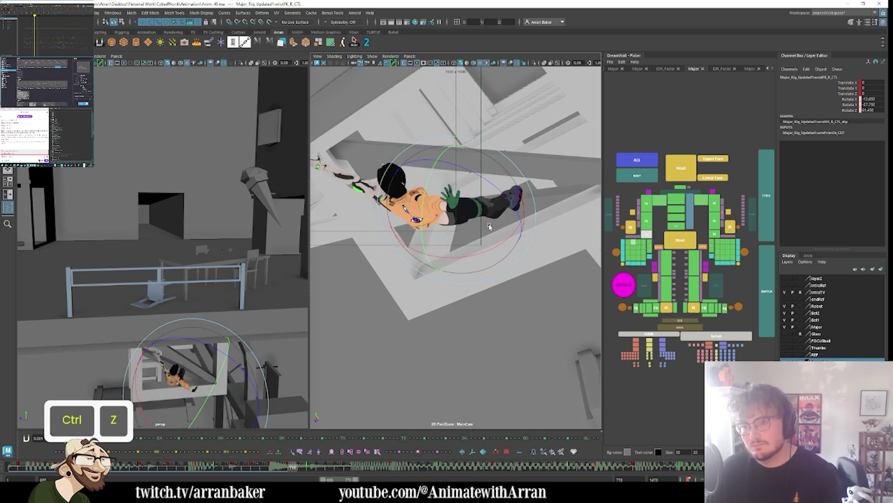
key(.)
key(comma)
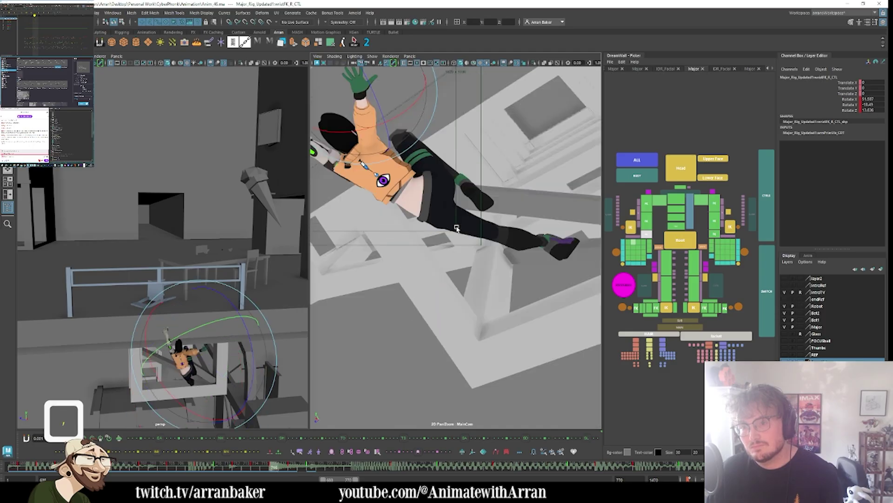
key(period)
key(comma)
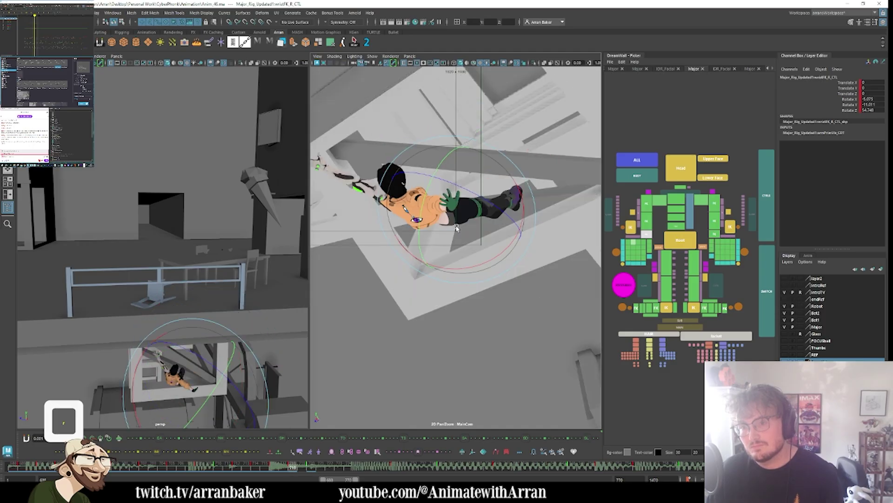
- Rotate the left shoulder FK control slightly and step through the frames to check the arm's motion
click(714, 207)
drag(344, 198, 349, 187)
key(period)
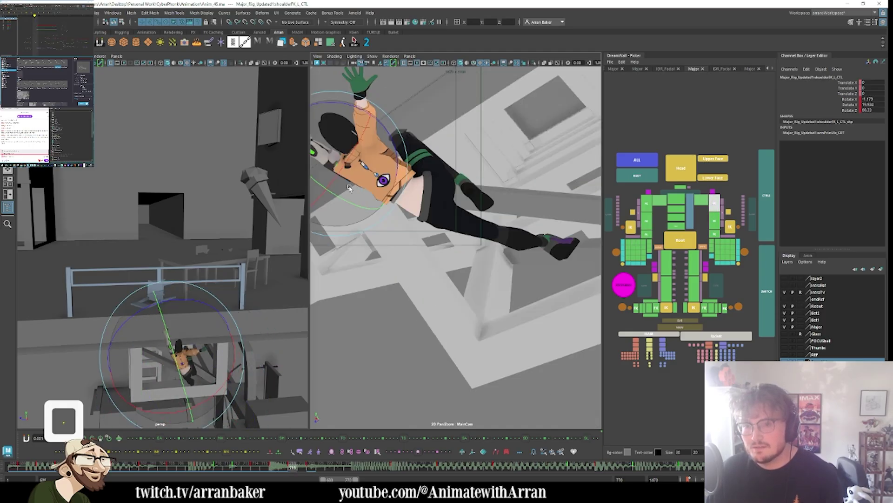
key(period)
key(period)
key(period)
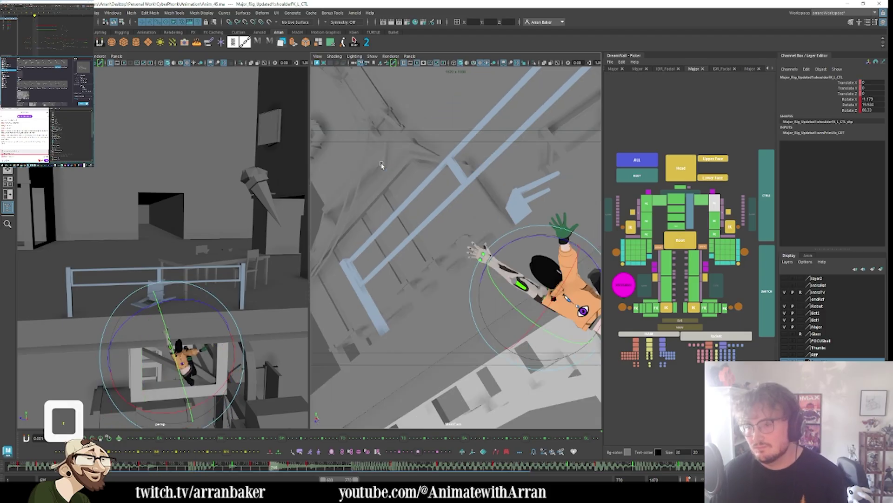
- Rotate the head control on the current frame to adjust the head's tilt during the fall
click(712, 158)
key(u)
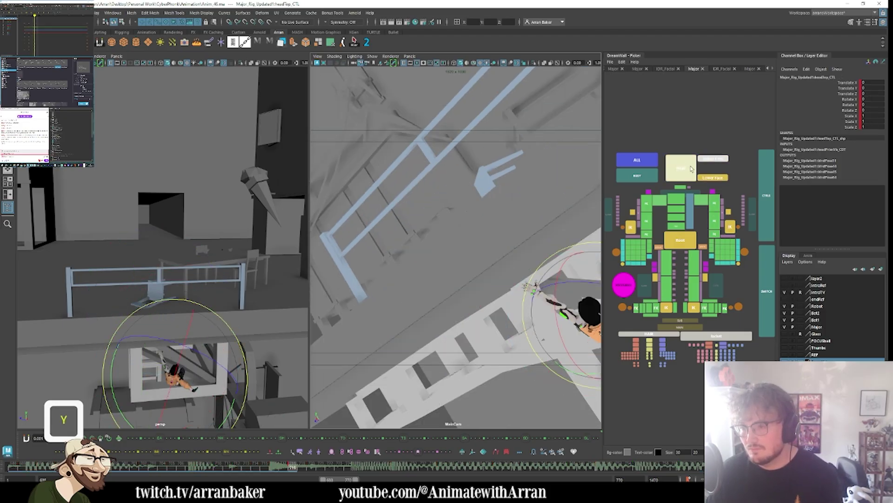
click(691, 169)
key(y)
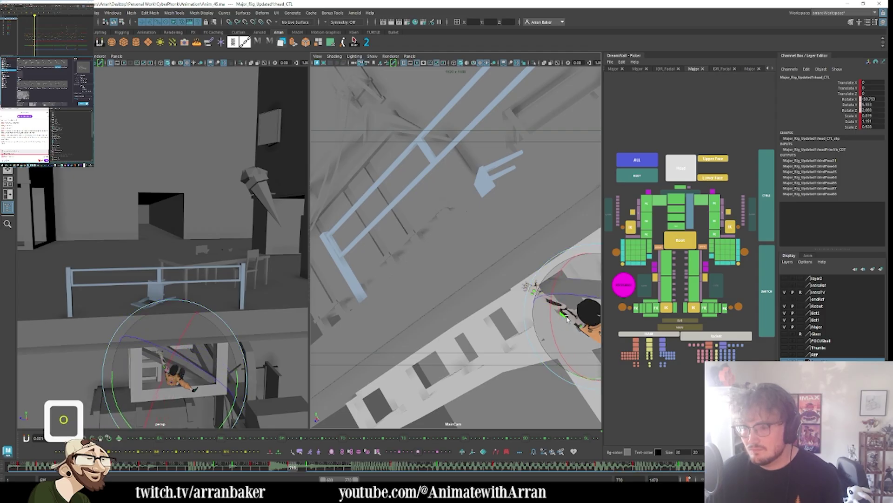
key(period)
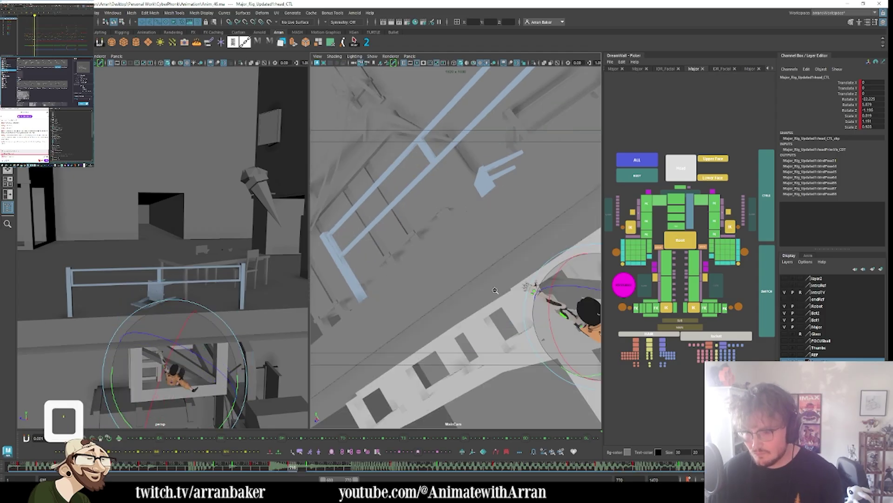
- Step and scrub through the frames of the drop to examine how the head and body travel past the ledge
key(backslash)
key(comma)
key(comma)
key(period)
key(period)
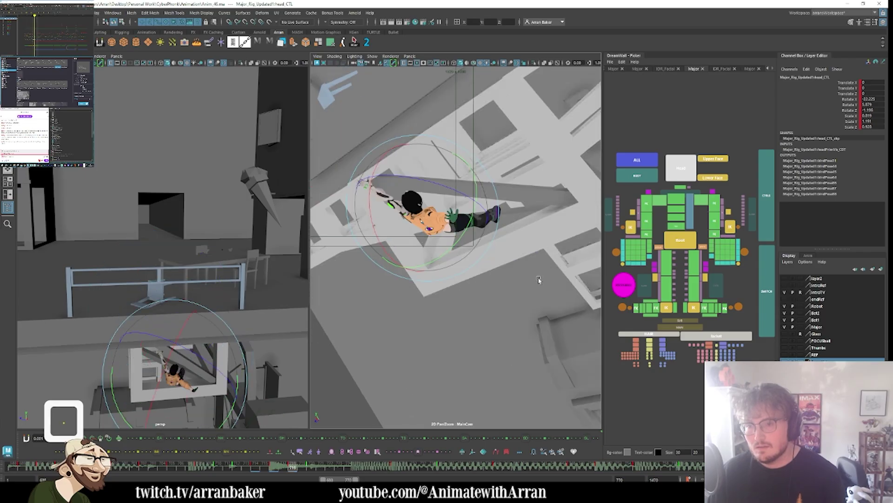
key(period)
key(comma)
key(comma)
key(period)
key(period)
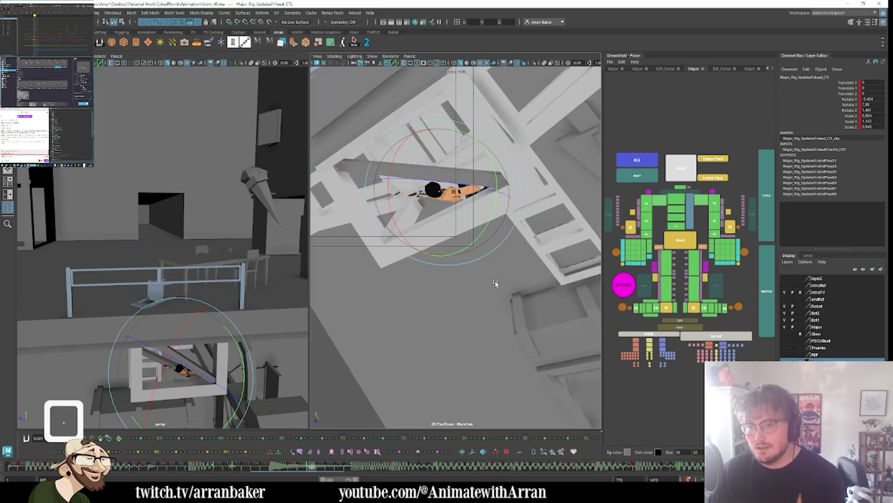
drag(322, 467, 401, 455)
key(backslash)
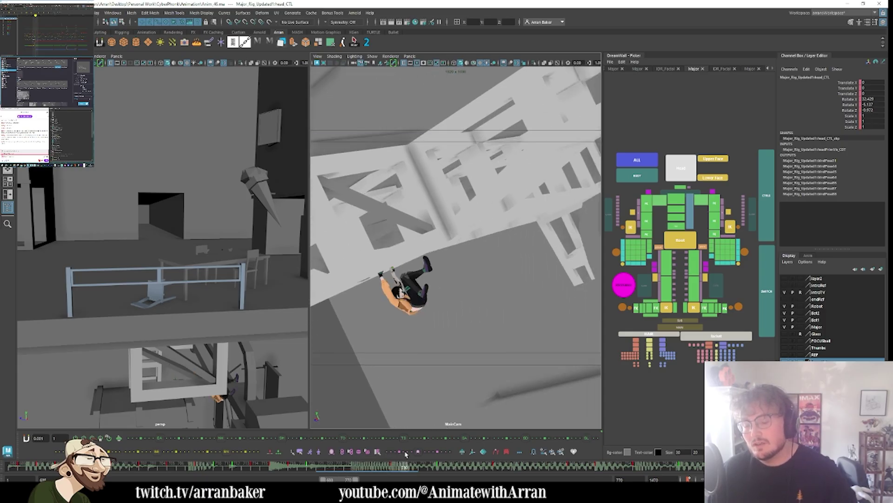
drag(405, 454, 355, 406)
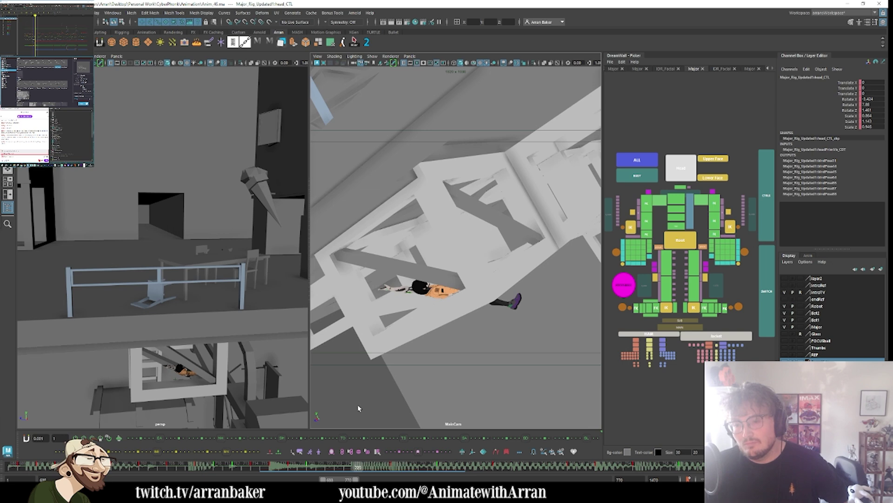
key(.)
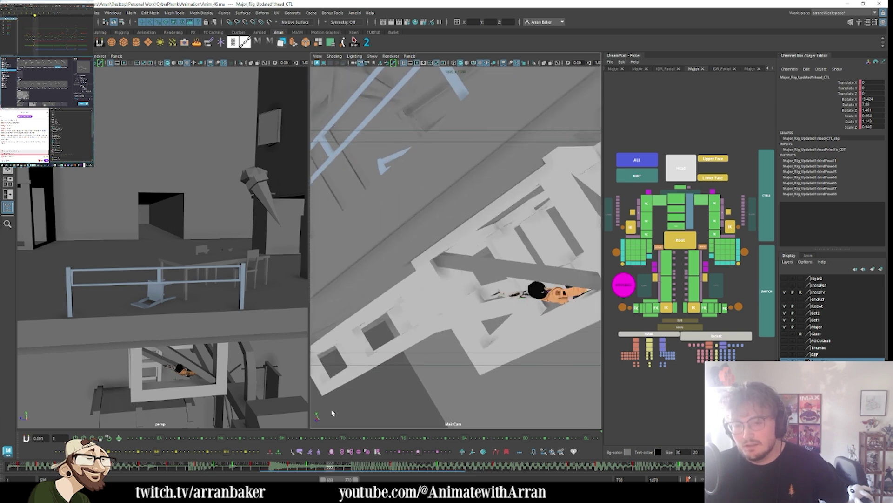
- Insert a key on all body controls at the current frame, and reposition the root control there
click(637, 174)
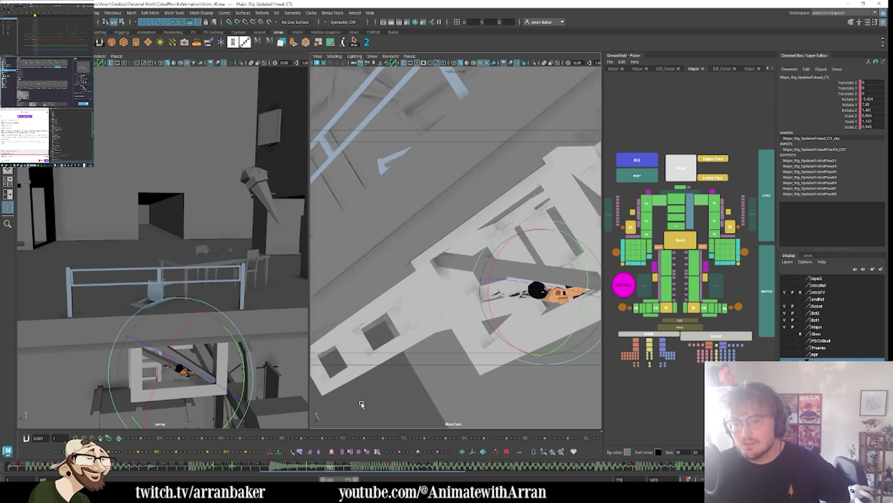
click(631, 182)
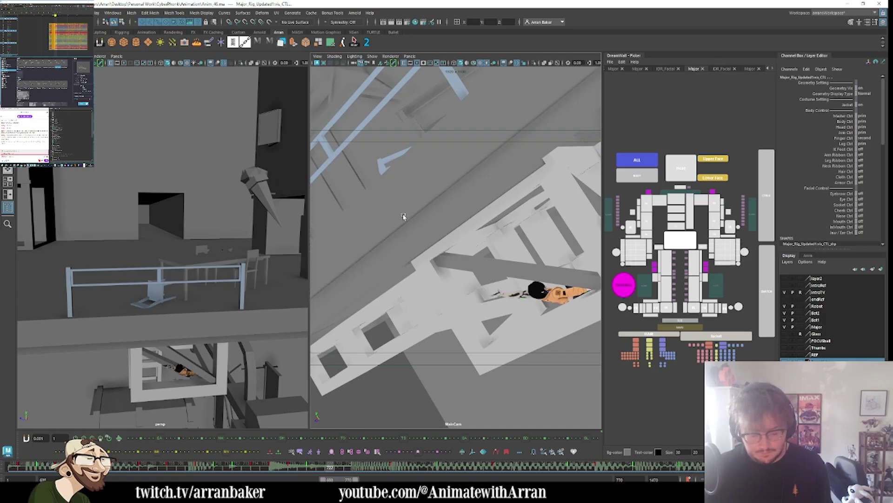
key(i)
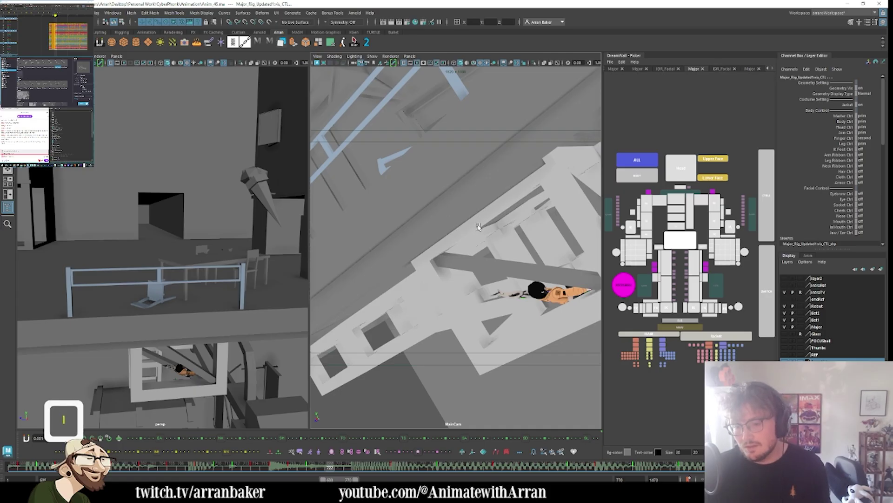
click(683, 241)
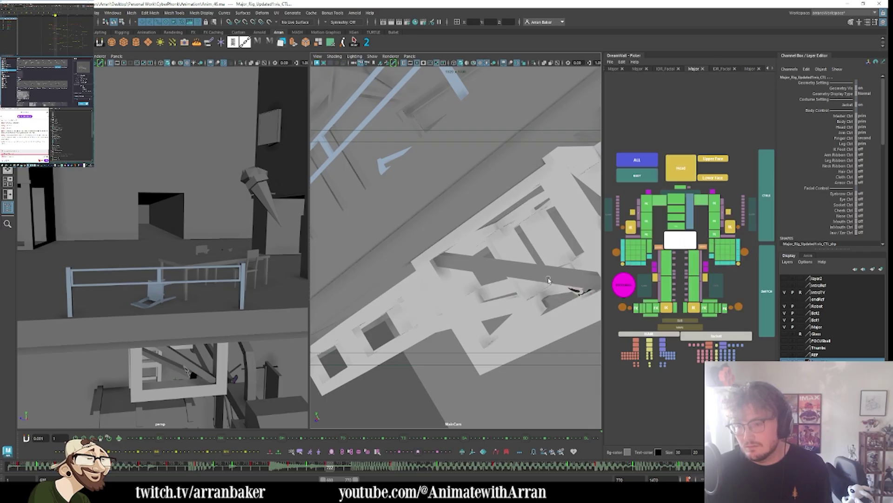
key(backslash)
middle_drag(463, 271, 447, 287)
right_drag(447, 288, 422, 278)
middle_drag(422, 278, 490, 294)
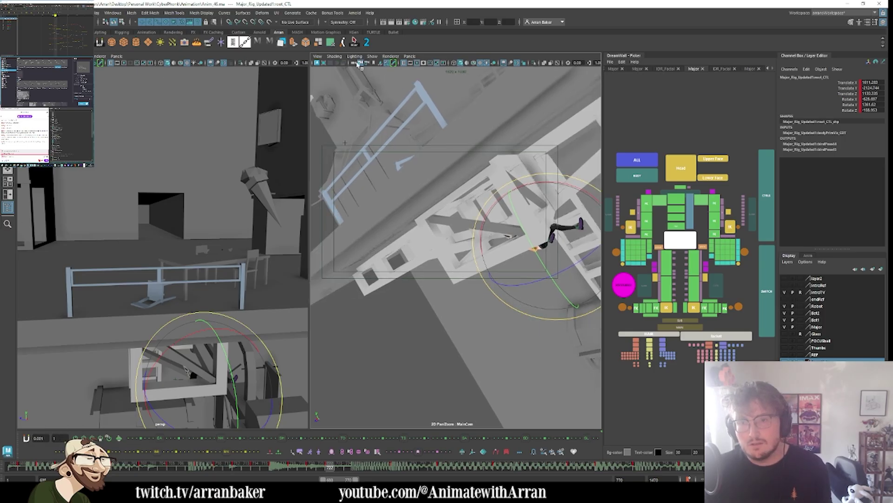
- Adjust MainCam's animation on the current frame to bring the falling character back inside the camera gate
click(358, 64)
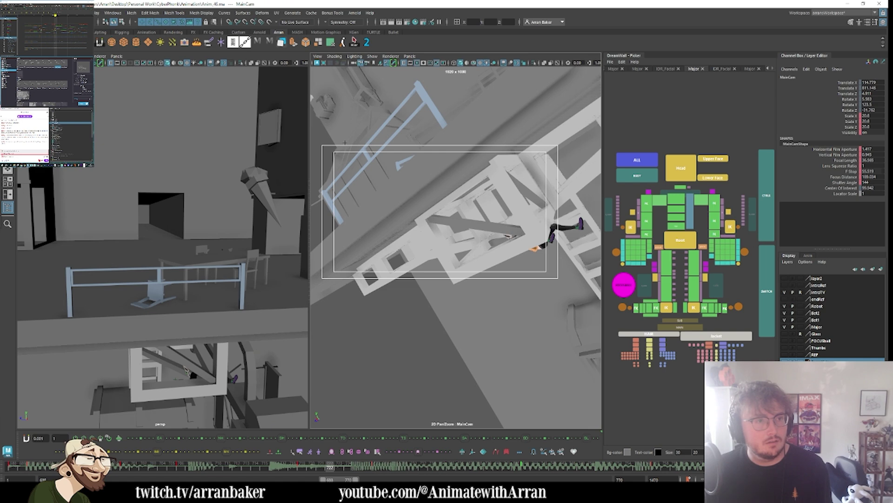
key(shift+alt)
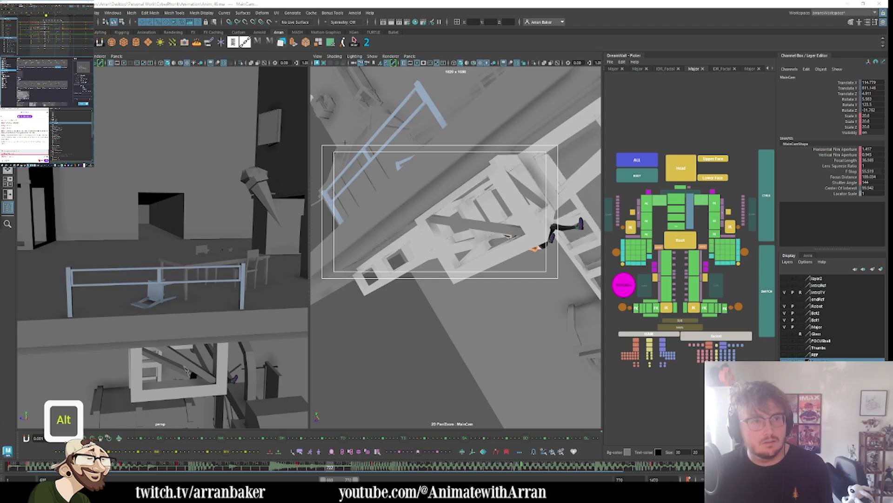
key(w)
shift+middle_drag(456, 242, 530, 242)
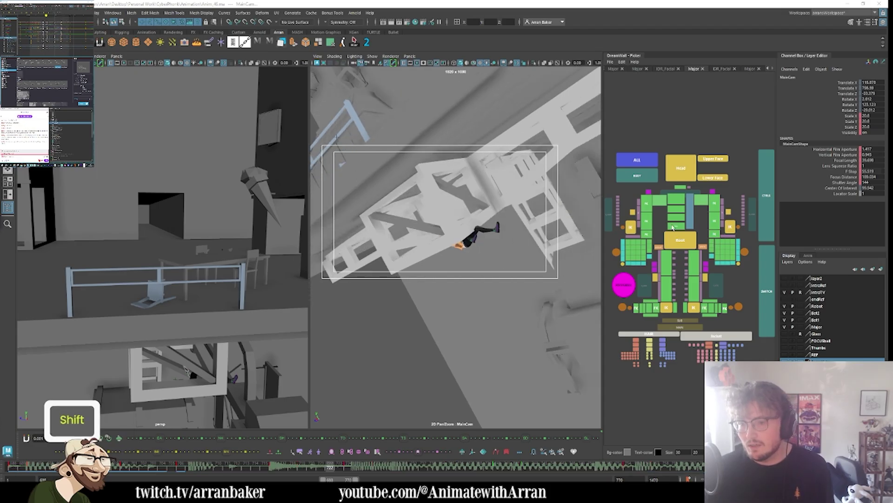
- Select the root control and compare the surrounding frames to examine the body's path and framing in MainCam
click(680, 240)
key(k)
drag(489, 296, 501, 270)
key(l)
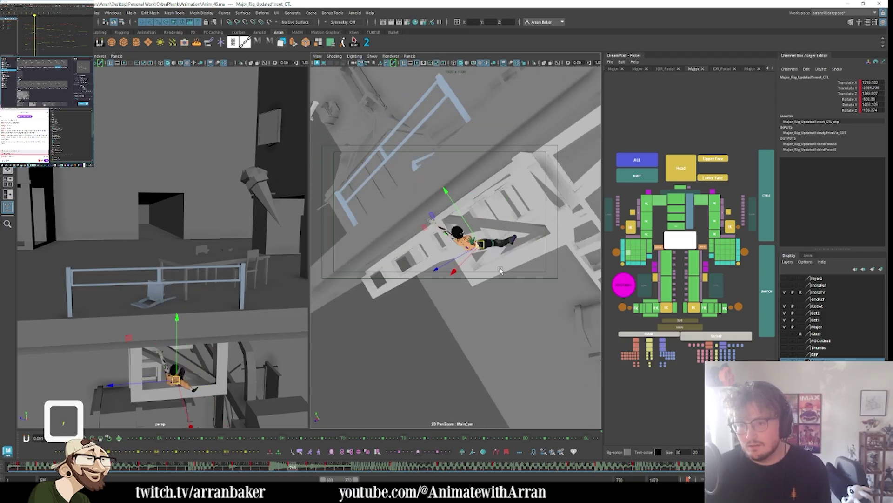
key(.)
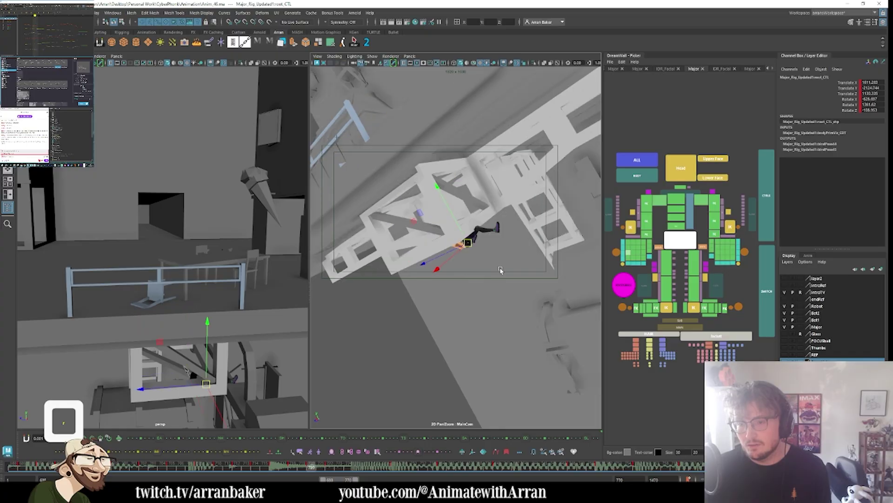
key(.)
key(comma)
key(comma)
key(comma)
key(comma)
key(period)
key(period)
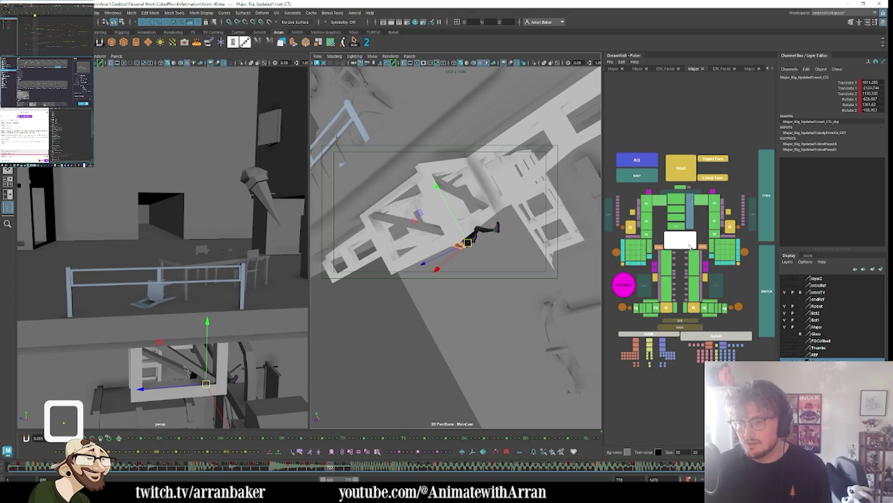
key(comma)
key(comma)
key(comma)
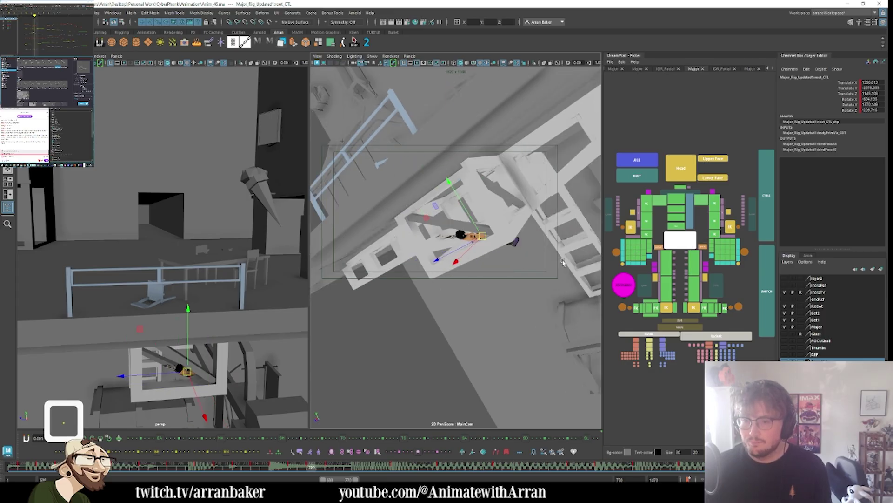
key(period)
key(period)
key(period)
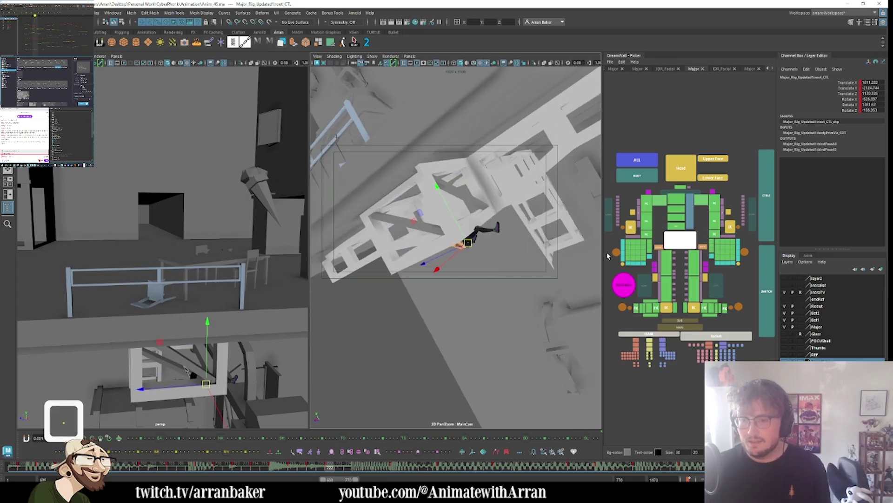
- Rotate both hip FK controls to test a lower leg pose, and readjust all controls of both legs
click(667, 264)
key(e)
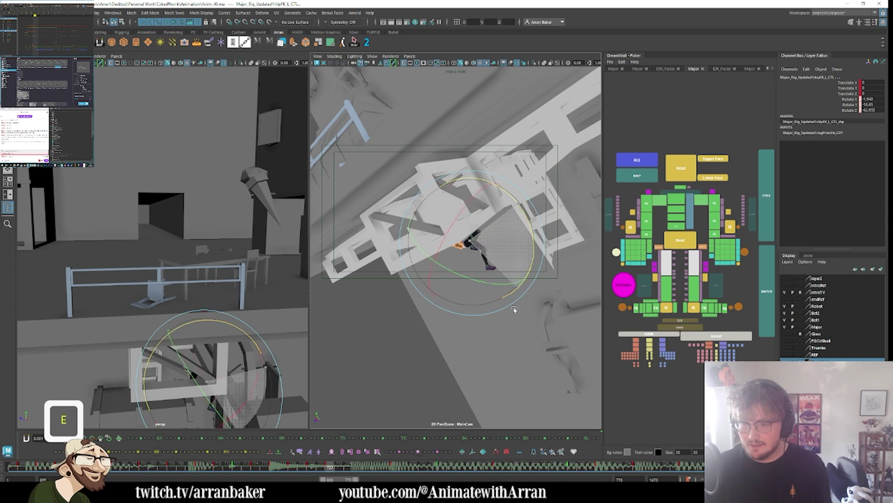
drag(514, 309, 516, 307)
click(644, 289)
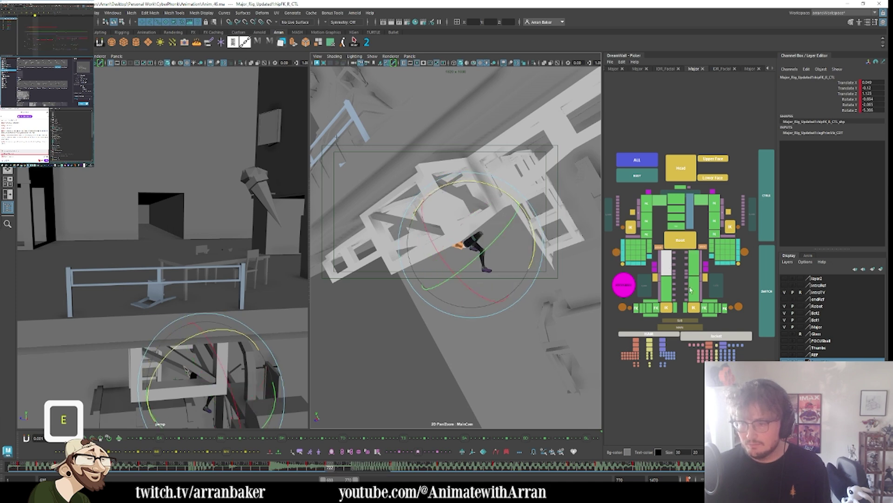
shift+click(644, 286)
key(y)
click(644, 285)
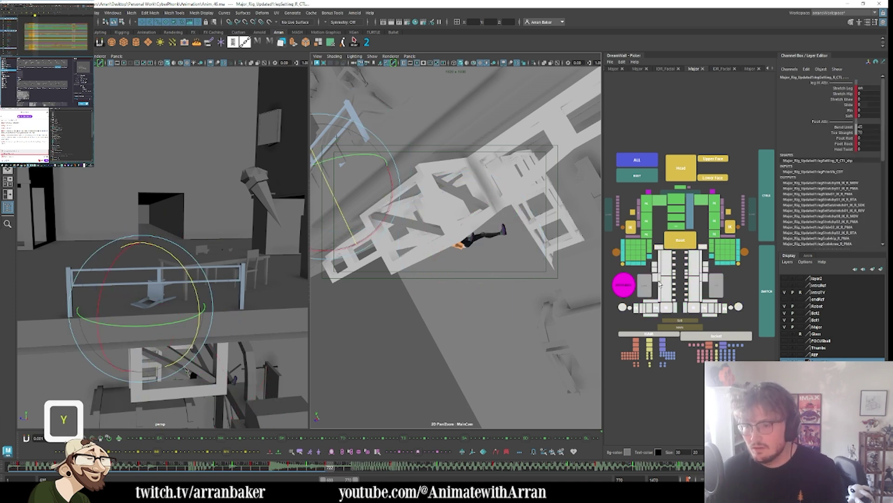
- Rotate the right hip FK control slightly and compare the leg with the preceding frame
click(669, 268)
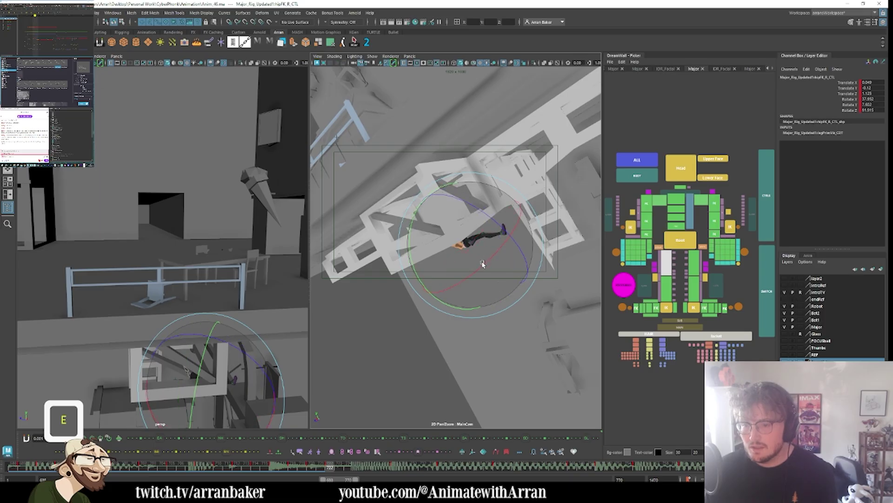
key(e)
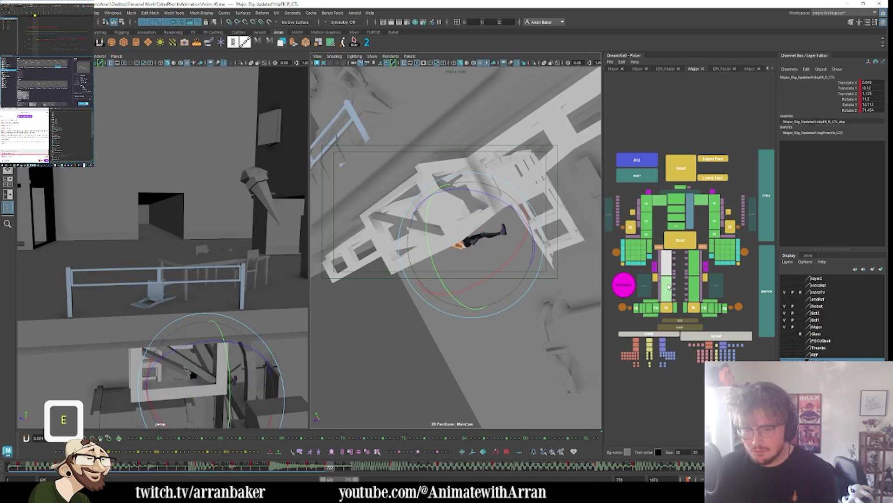
key(comma)
key(period)
key(comma)
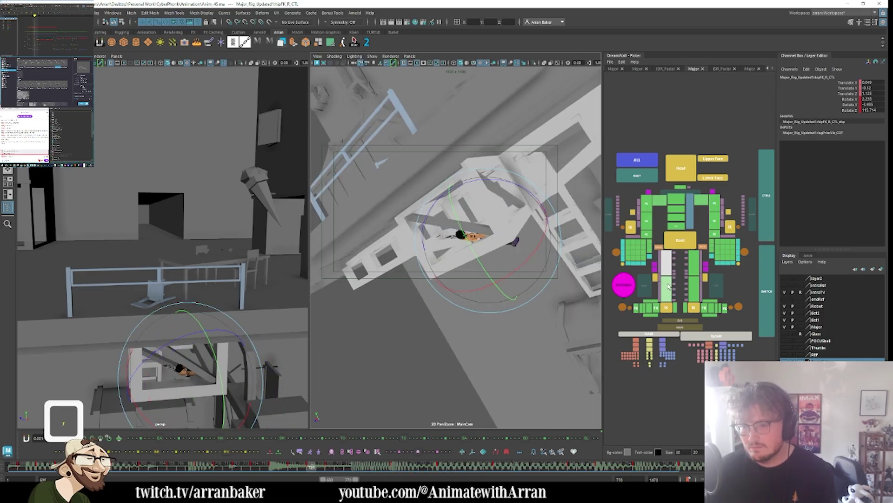
- Swing the right leg away from the left one with the right hip FK control and check it against the preceding frame
click(644, 286)
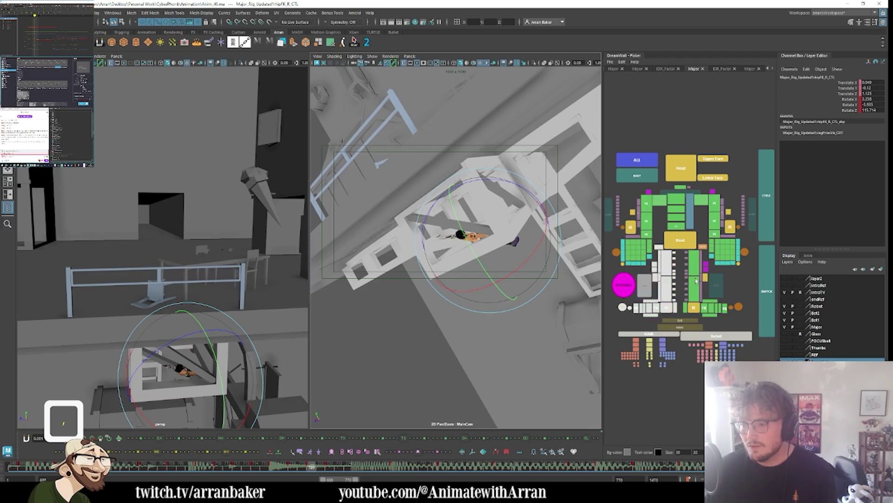
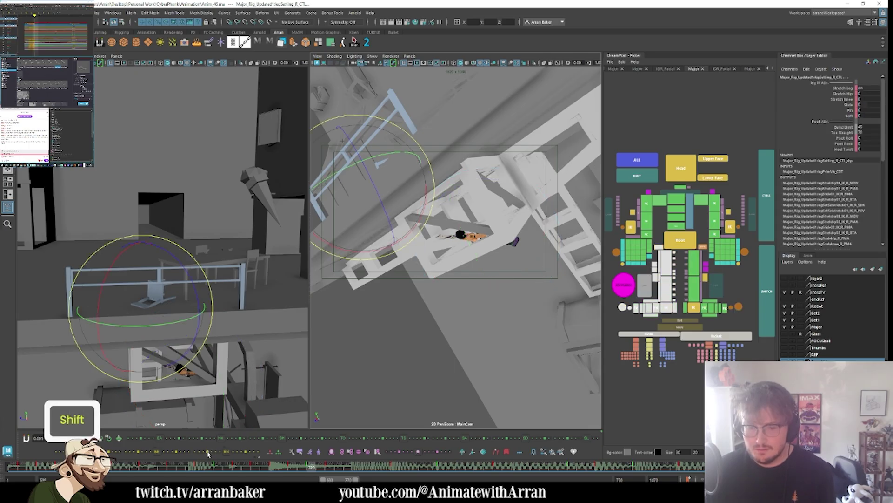
click(667, 263)
drag(518, 271, 487, 277)
key(period)
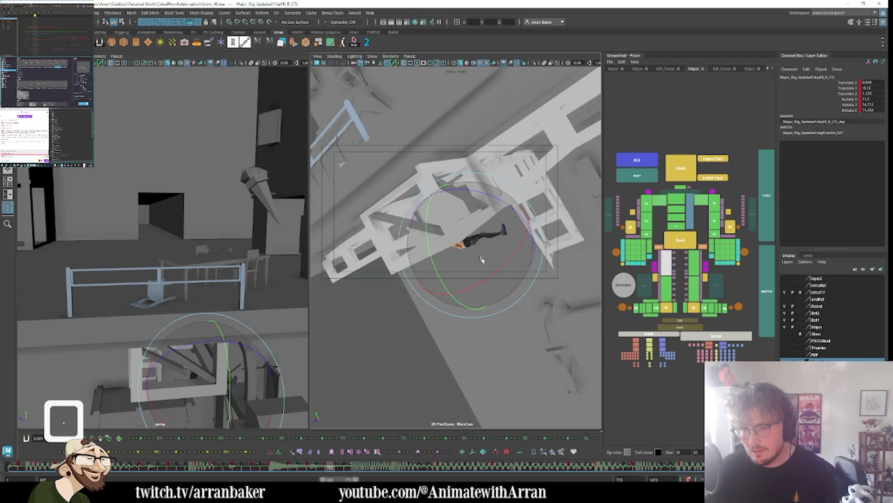
key(y)
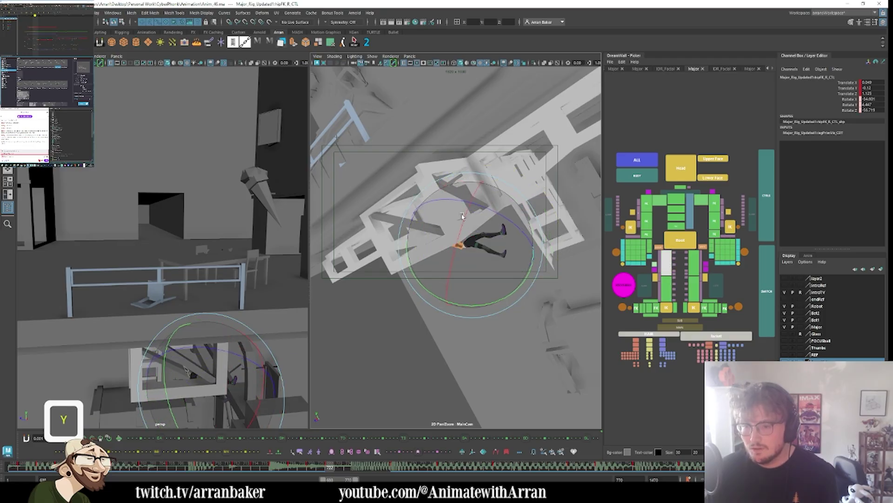
key(comma)
key(period)
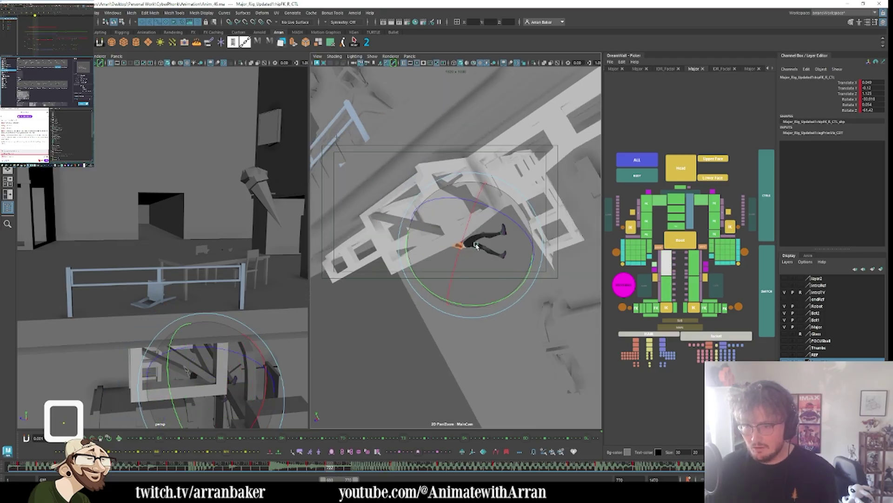
- Rotate the root control to tip the body so the legs hang lower beneath the truss
click(690, 240)
drag(484, 261, 492, 224)
key(w)
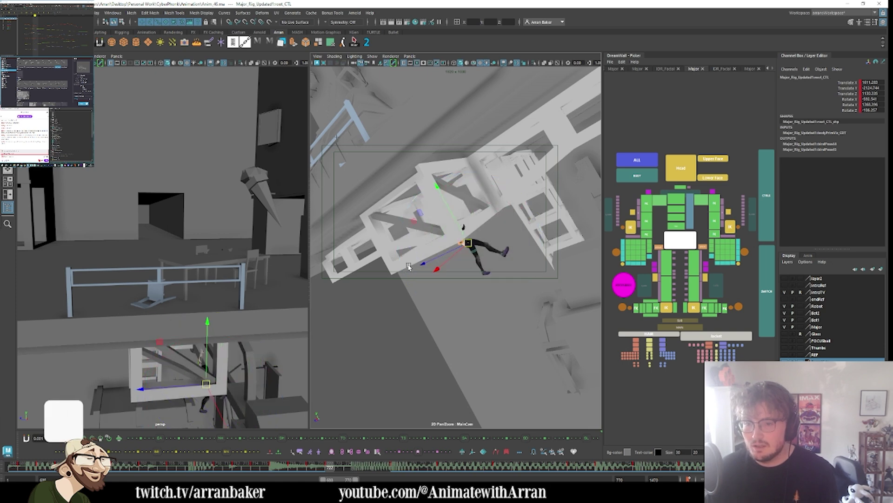
- Assign the white truss mesh in front of the character to a new display layer
click(476, 224)
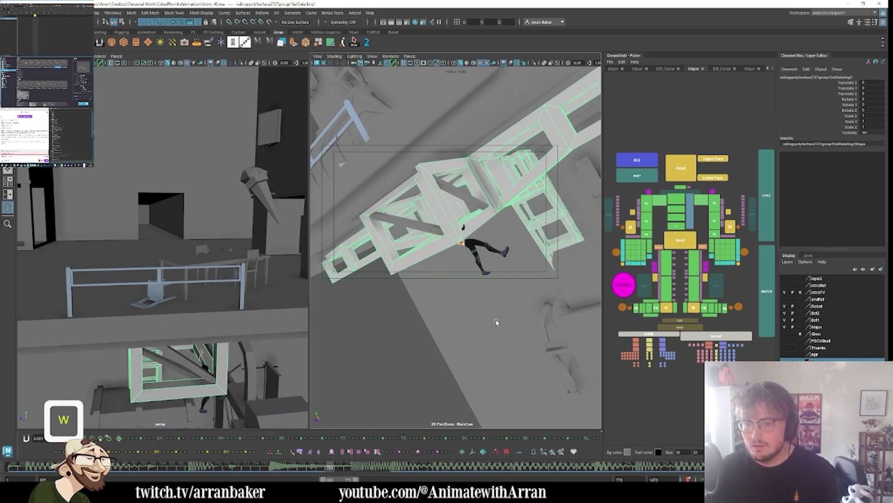
click(881, 268)
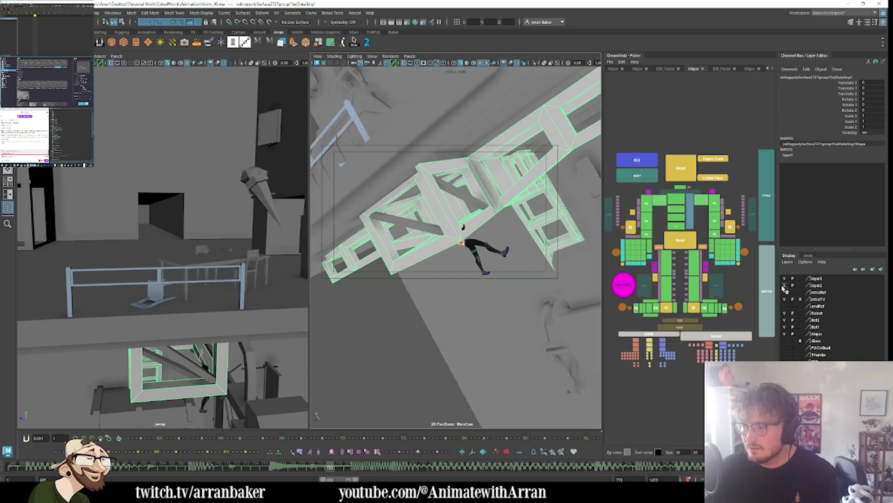
- Hide the display layers layer2 and layer3 so the truss no longer covers the character in MainCam
click(785, 277)
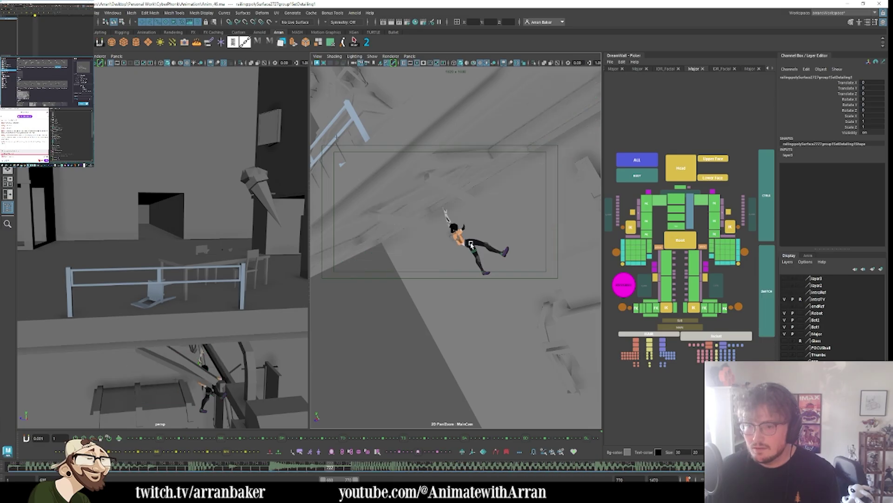
key(backslash)
right_drag(512, 229, 601, 225)
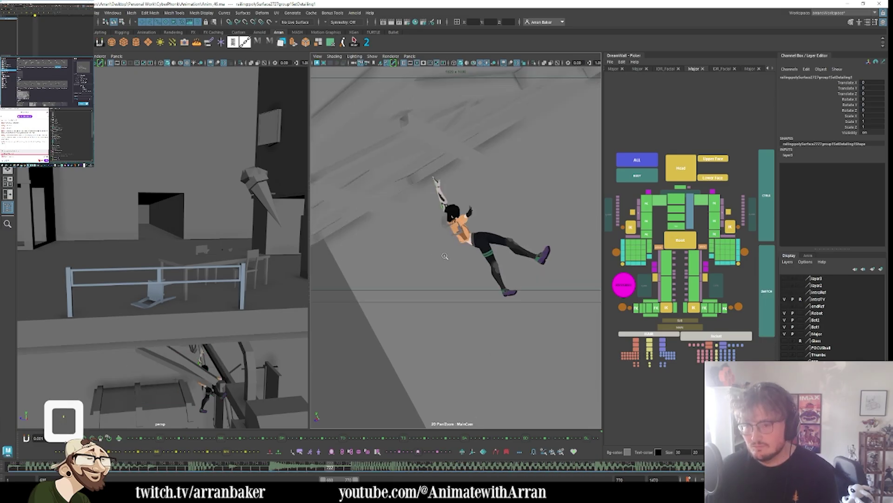
right_drag(445, 256, 550, 250)
middle_drag(551, 250, 370, 245)
right_drag(371, 246, 512, 249)
- Rotate the root control to bring the body upright with the legs below the torso
click(680, 239)
key(e)
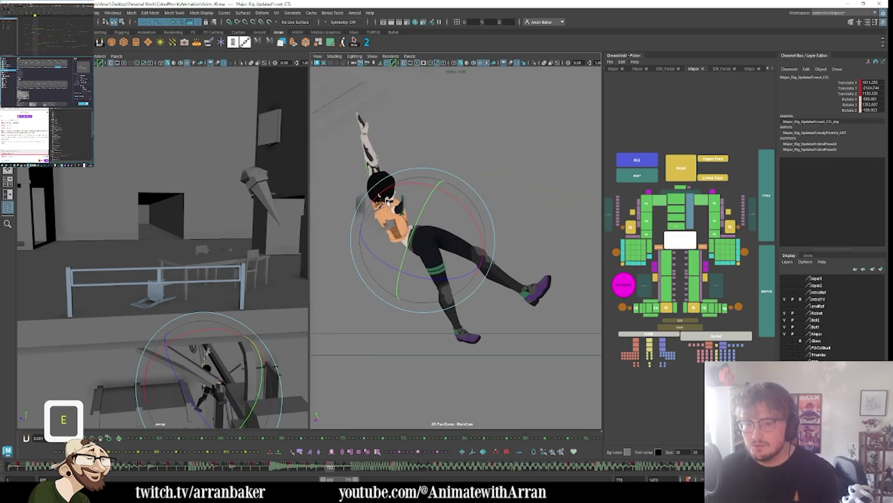
drag(389, 201, 396, 254)
- Rotate the upper spine FK controls together to arch the torso back, away from the legs
click(690, 217)
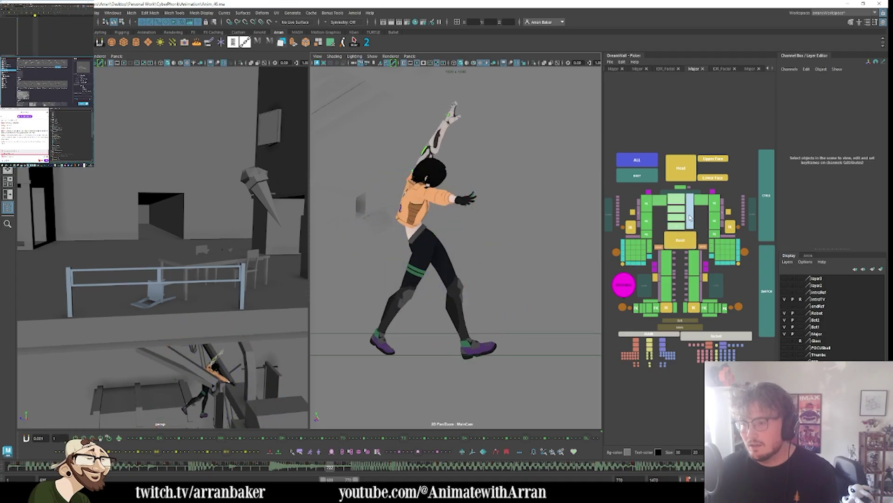
click(690, 218)
key(alt+e)
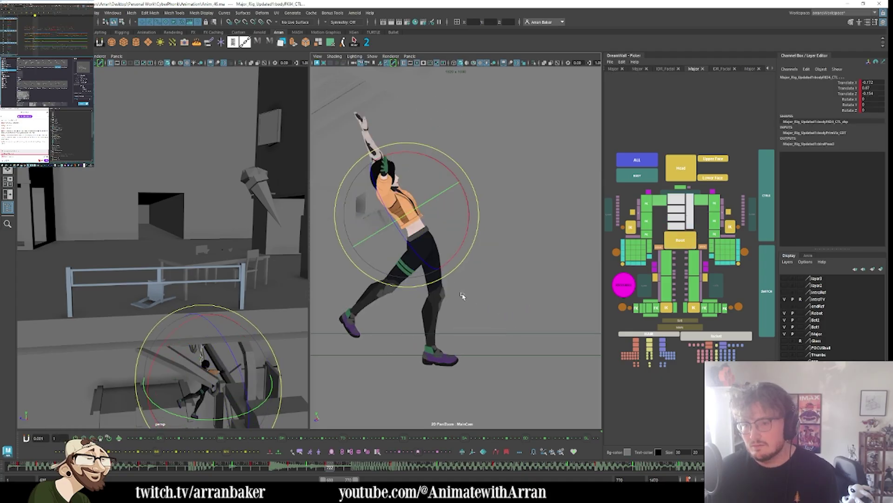
key(e)
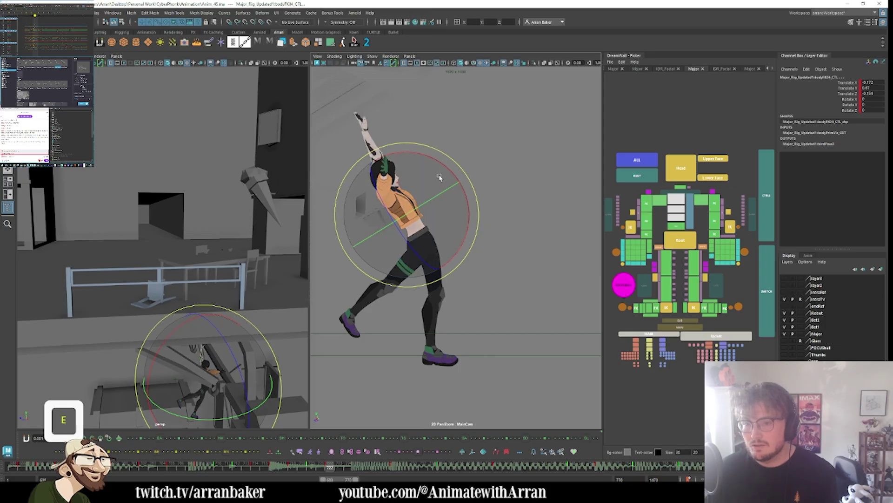
drag(441, 169, 429, 158)
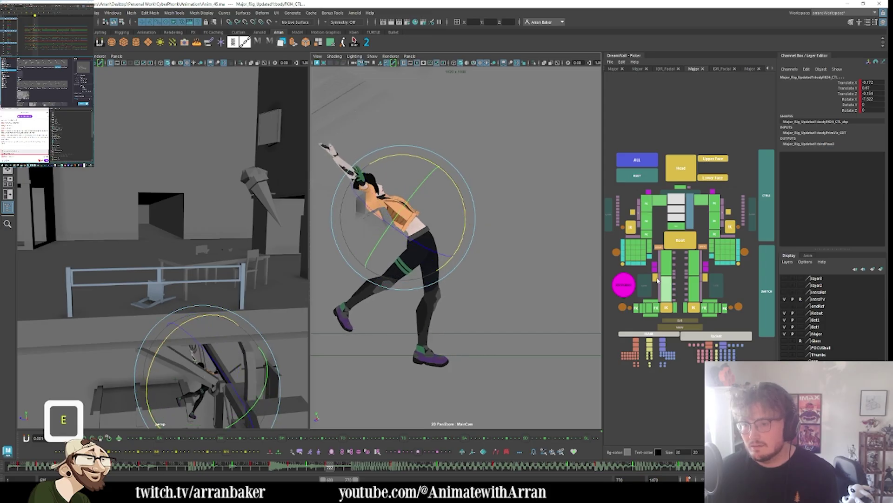
- Swing both legs down beneath the body with the hip FK controls and point the feet downward
click(666, 267)
drag(476, 264, 421, 332)
click(656, 307)
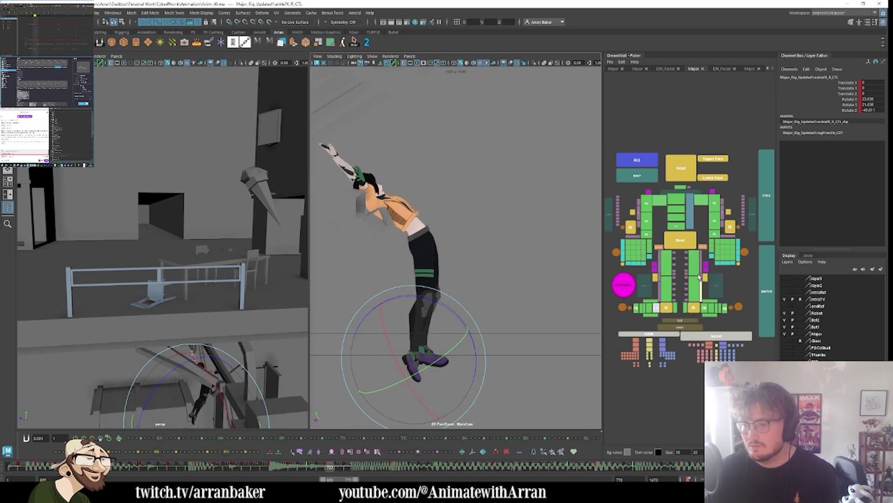
click(439, 290)
drag(478, 252, 472, 298)
click(704, 308)
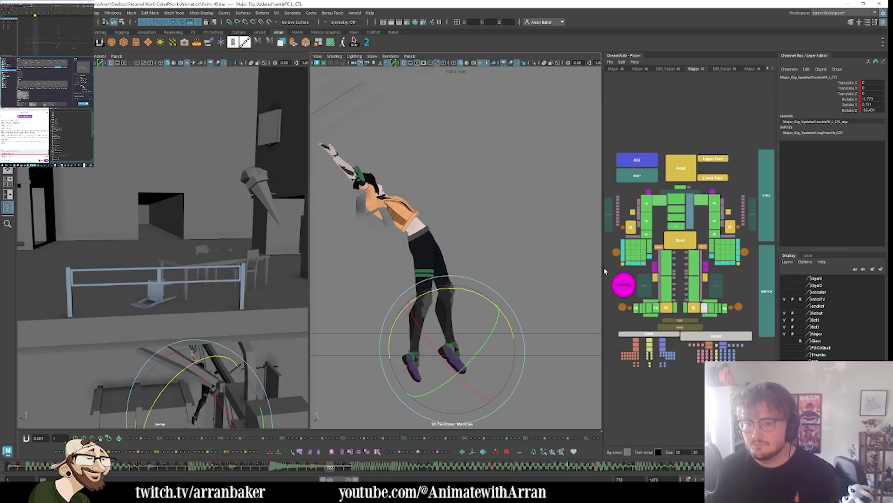
- Rotate the left shoulder FK control to reposition the left arm beside the head, and select the head control
click(716, 202)
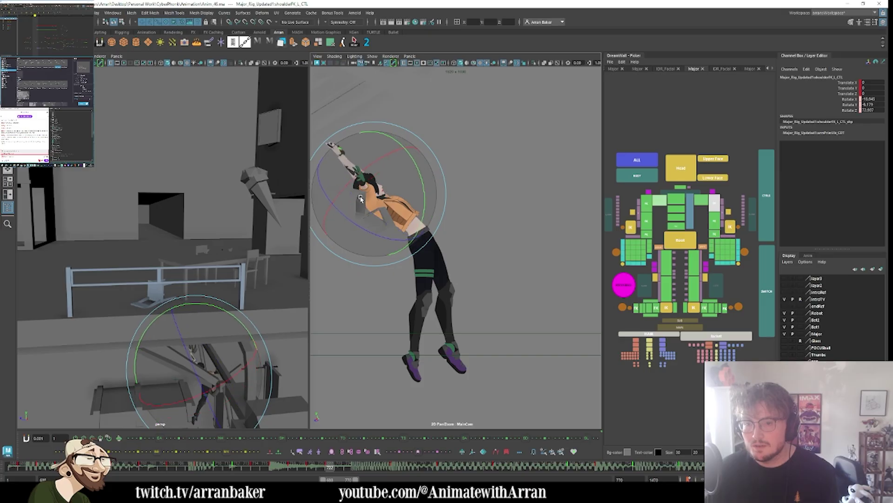
drag(361, 199, 398, 173)
click(433, 156)
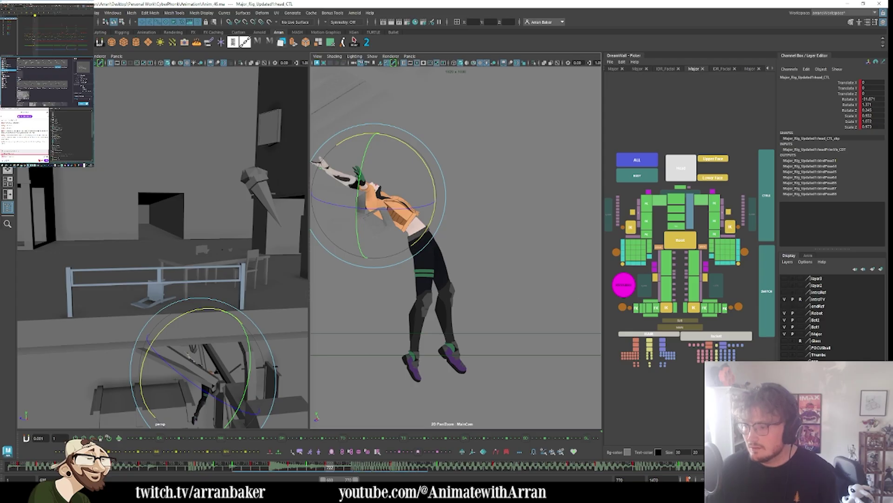
- Show the truss layer layer3 again and compare the pose with the neighbouring frames in the full MainCam view
click(785, 278)
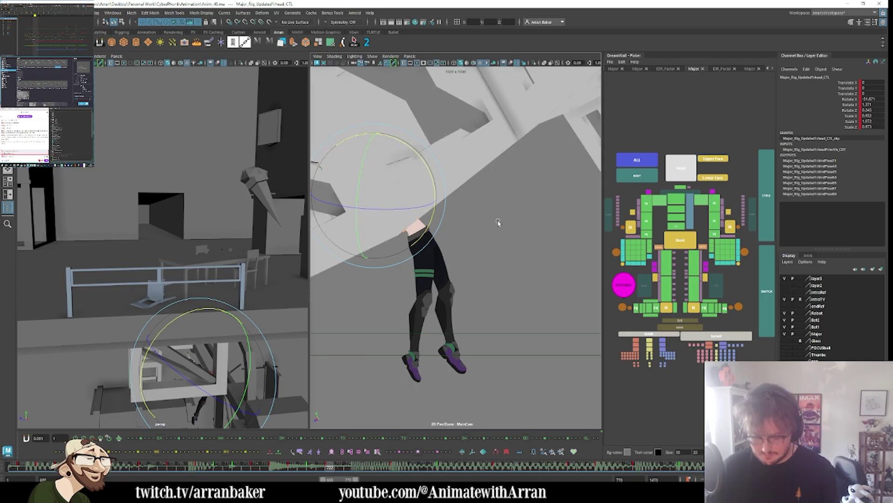
key(backslash)
key(comma)
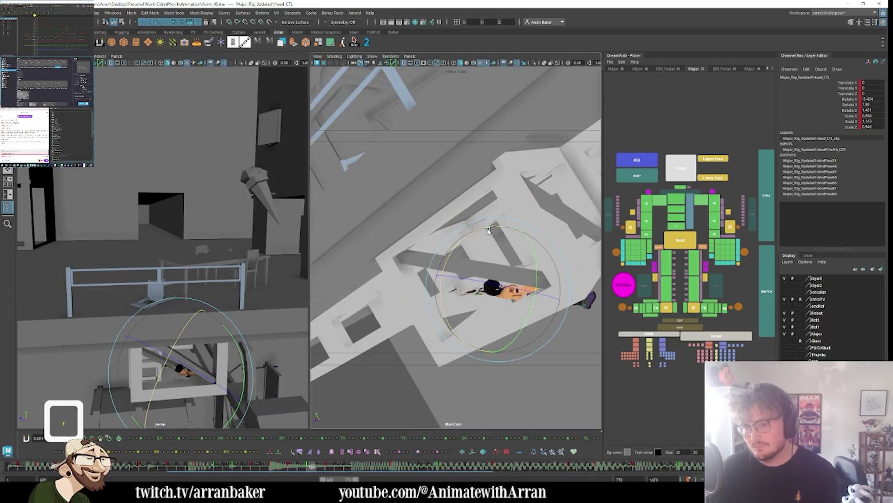
key(period)
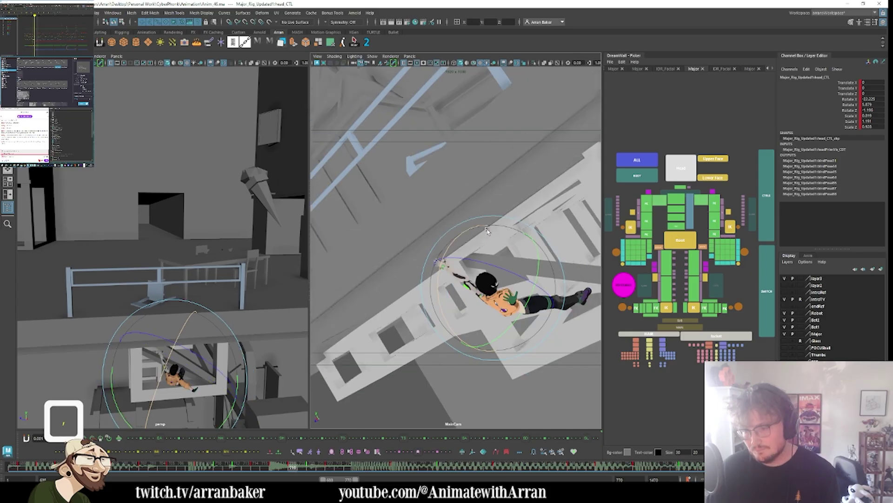
key(period)
- Move the root control up toward the truss and compare the body's position with the preceding frames
click(671, 248)
key(comma)
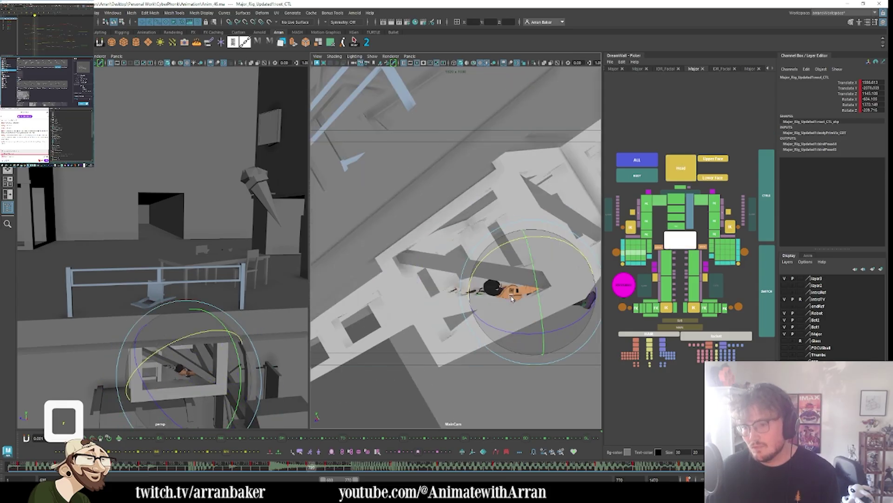
key(period)
key(period)
key(w)
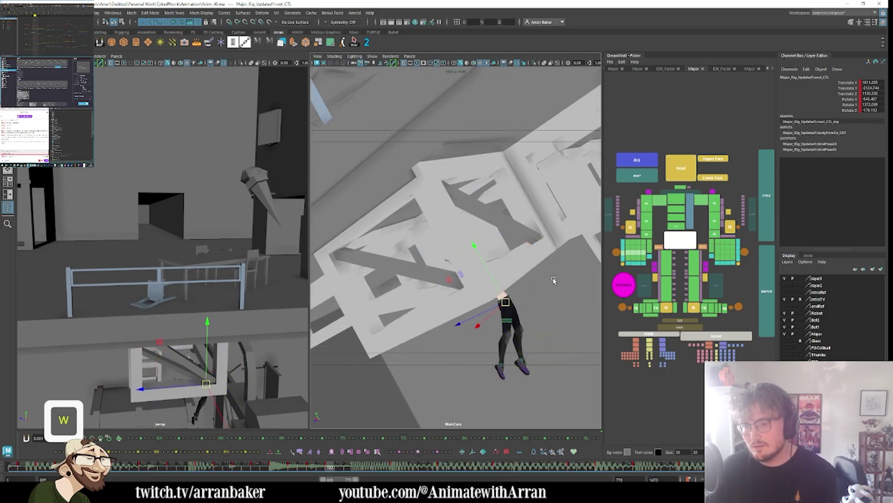
middle_drag(546, 272, 540, 264)
key(comma)
key(period)
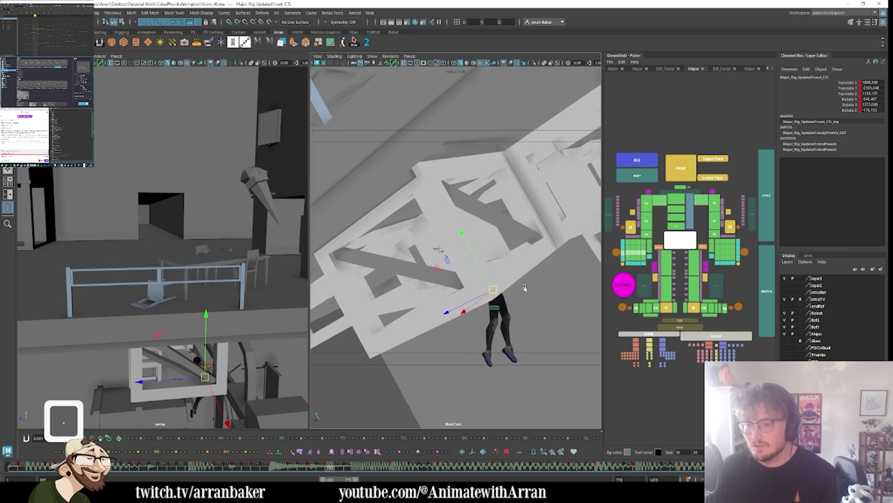
key(comma)
key(comma)
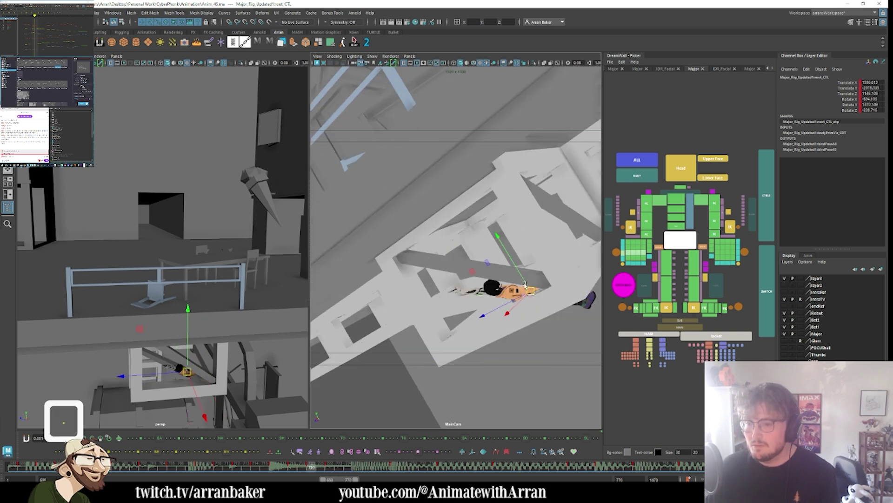
key(period)
key(period)
- Bend both knees together with the left and right knee FK controls
click(666, 286)
shift+click(693, 287)
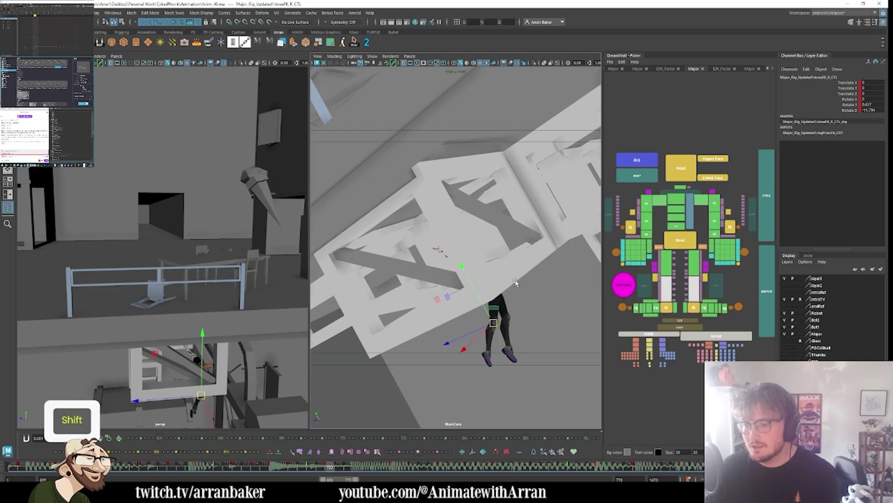
key(e)
drag(522, 273, 556, 313)
- Rotate the left hip FK control to swing the thigh forward and check the leg against the preceding frame
click(694, 264)
drag(555, 274, 514, 239)
key(comma)
key(period)
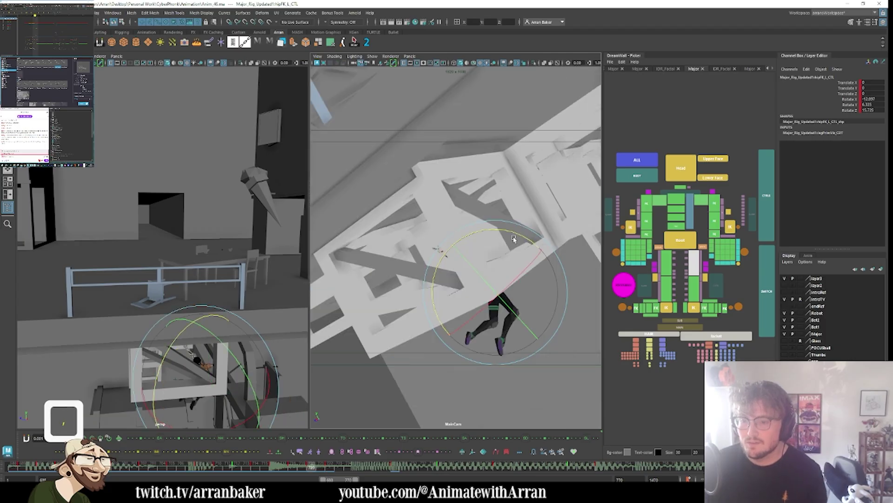
key(comma)
key(period)
key(comma)
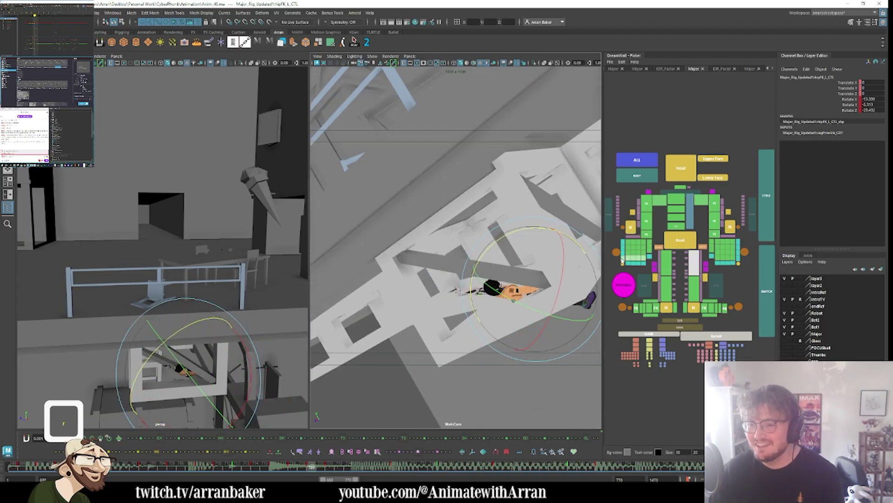
key(period)
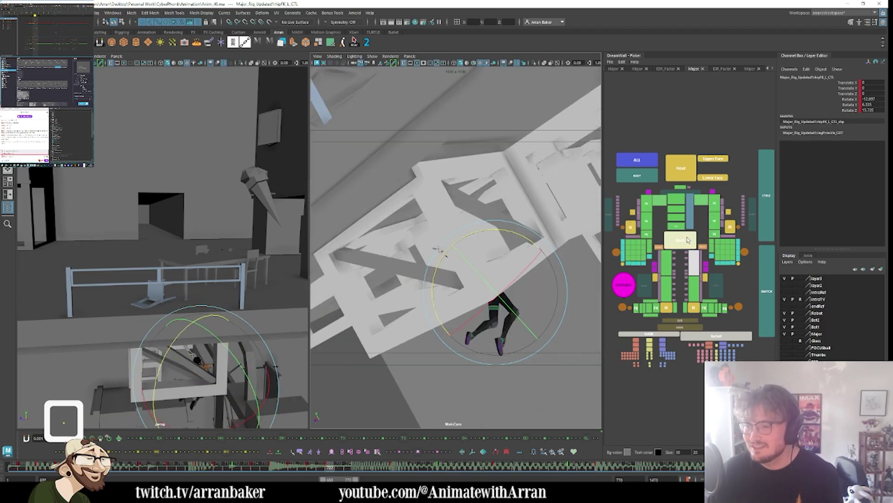
- Shift the root control slightly to reposition the hanging body and compare it with the preceding frame
click(680, 239)
key(w)
middle_drag(535, 230, 542, 223)
key(comma)
key(period)
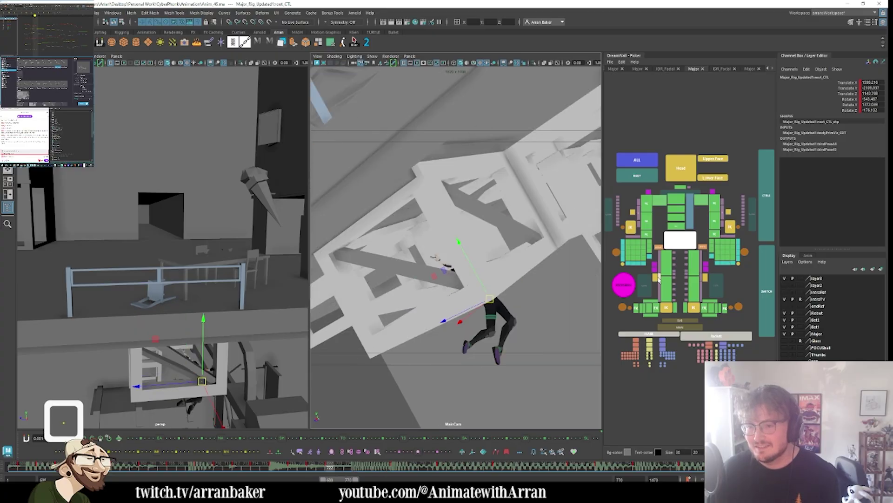
- Rotate the left shoulder FK control to reposition the left arm and check the motion against the neighbouring frames
click(646, 209)
key(e)
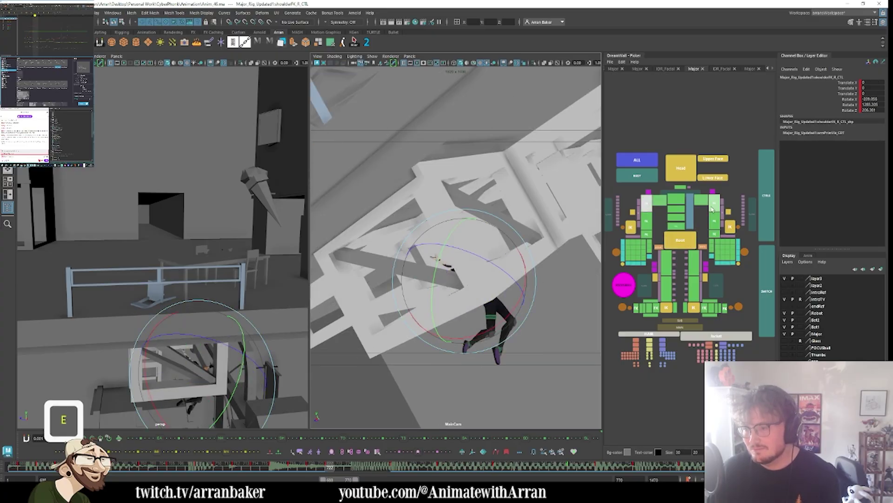
click(713, 206)
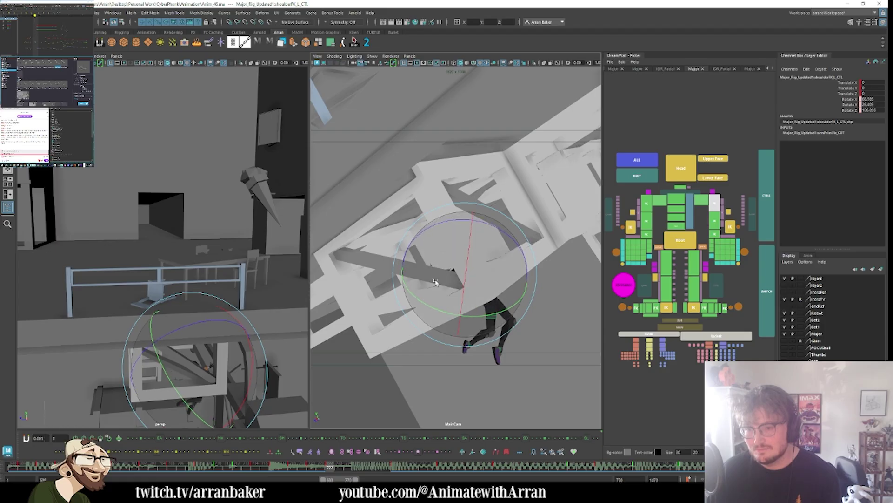
key(comma)
key(period)
drag(426, 300, 434, 323)
key(comma)
key(period)
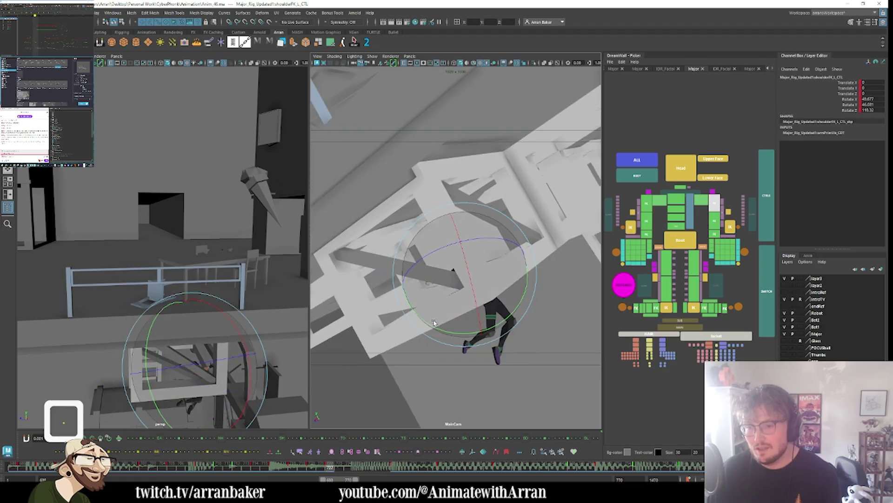
key(comma)
key(period)
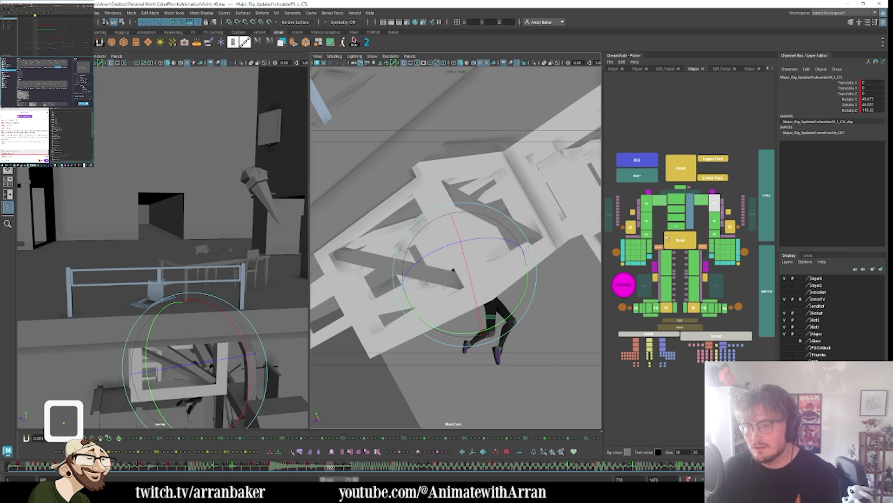
key(period)
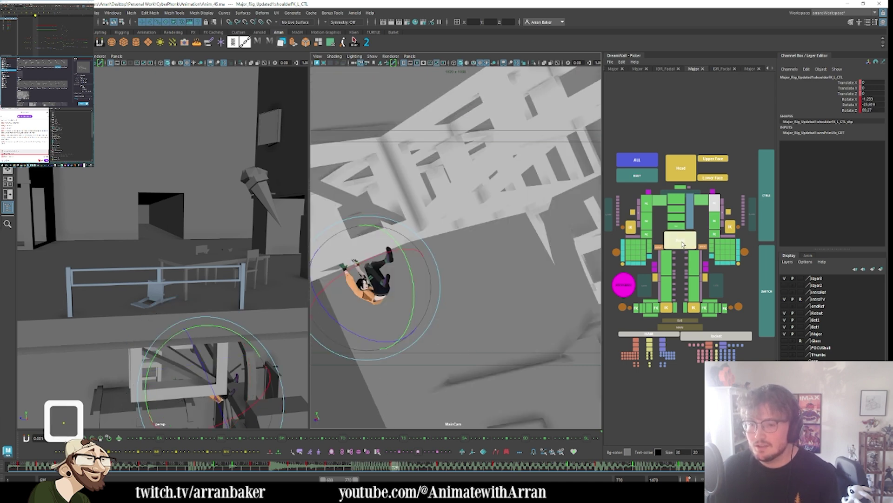
key(comma)
key(period)
key(comma)
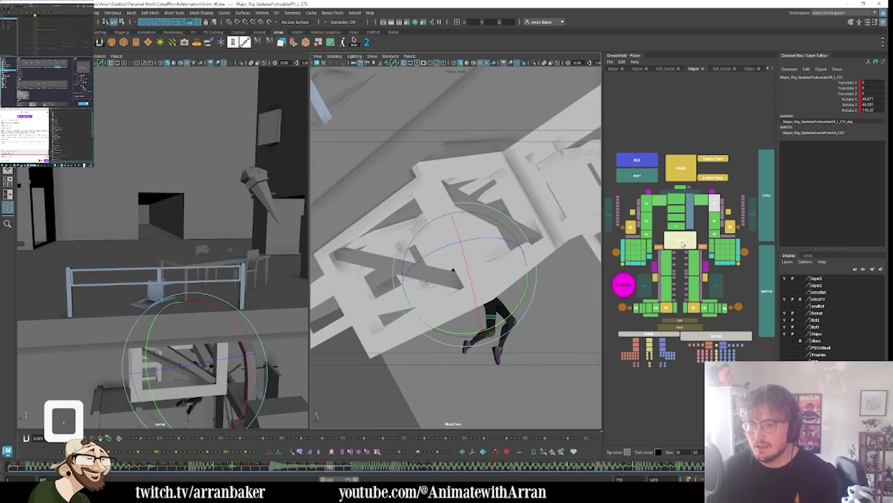
- Try to carry the hanging pose over to the following frame on all body controls and undo it
click(682, 244)
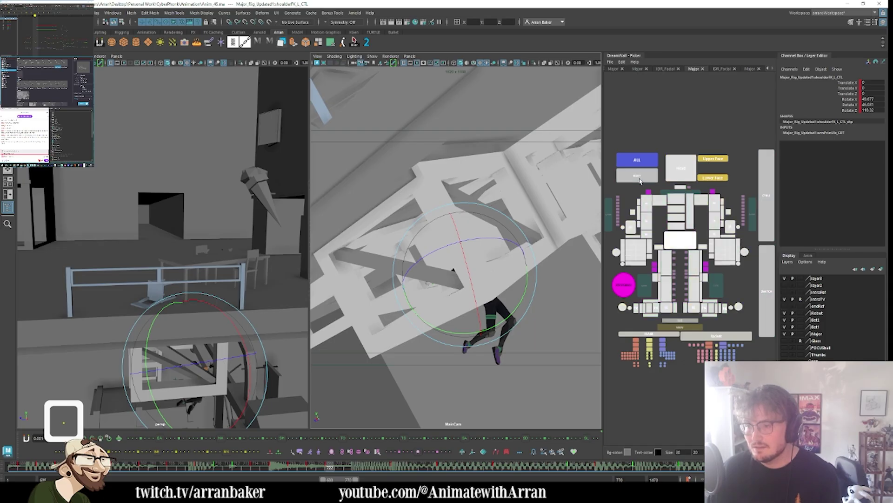
key(l)
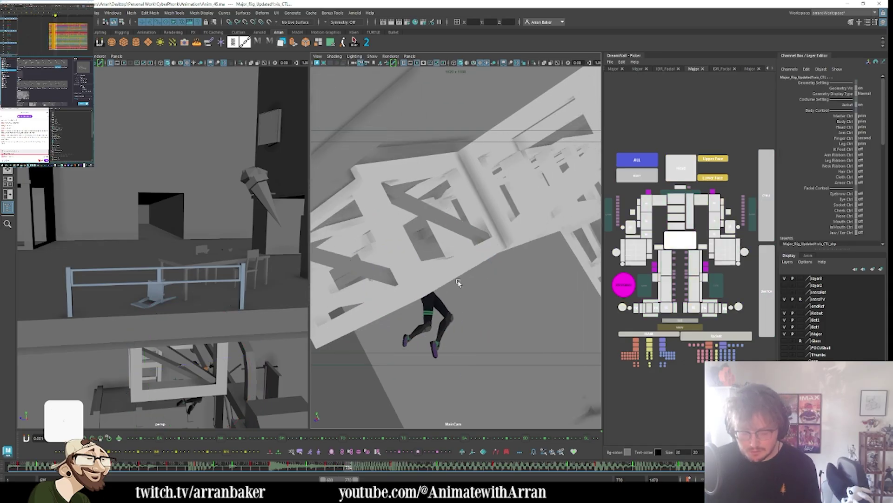
key(i)
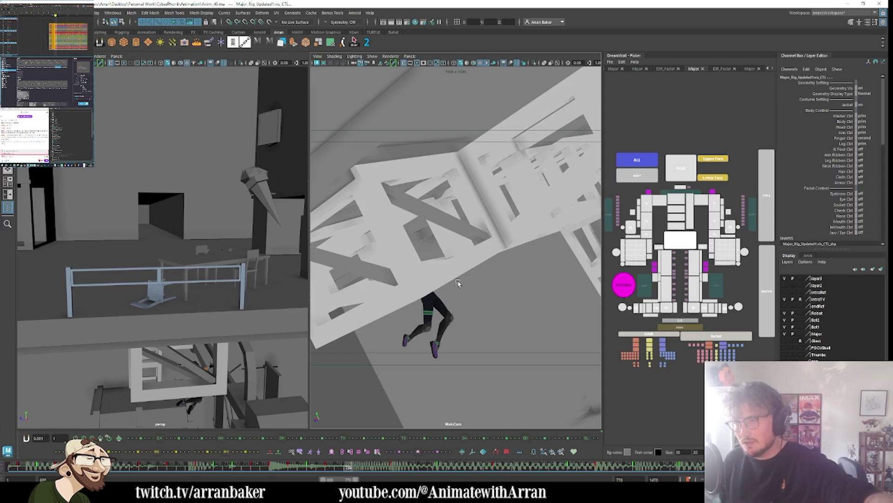
key(ctrl+z)
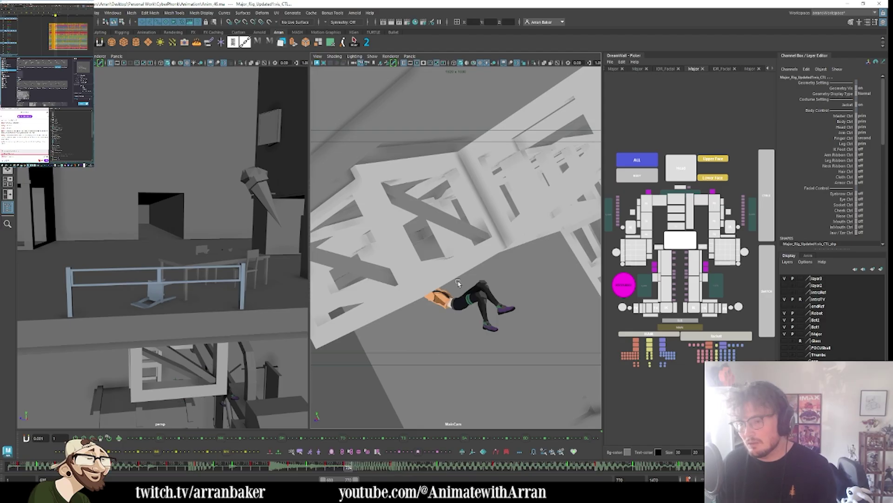
- Rotate and shift the root control so the body hangs upright beneath the truss's lower edge
click(672, 241)
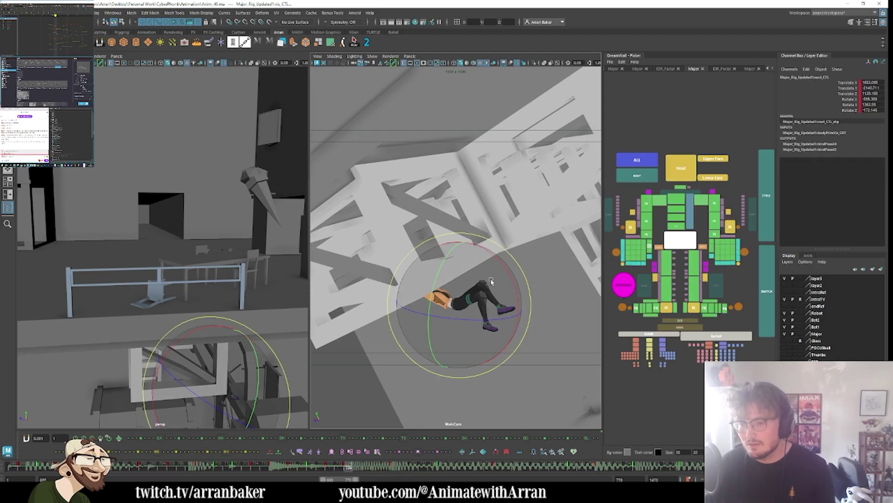
drag(488, 324, 487, 309)
key(w)
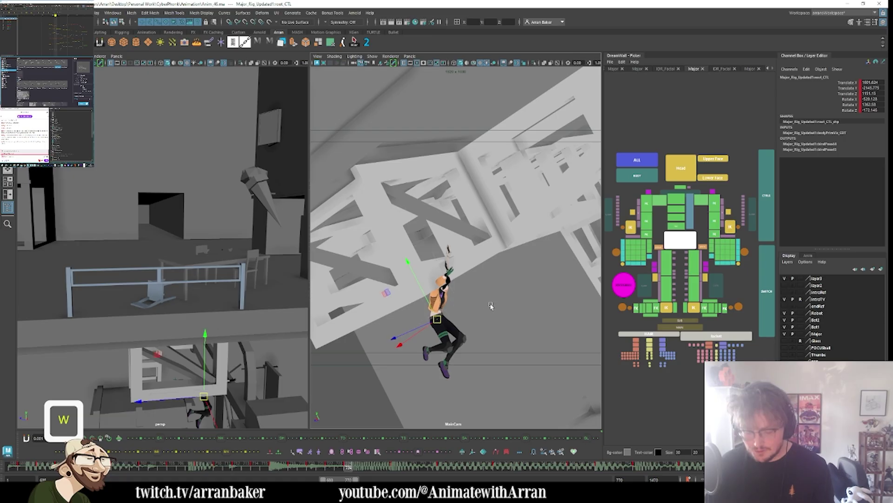
- Adjust the spine FK controls and rotate the head control to refine the hanging upper body
key(comma)
key(comma)
key(comma)
key(period)
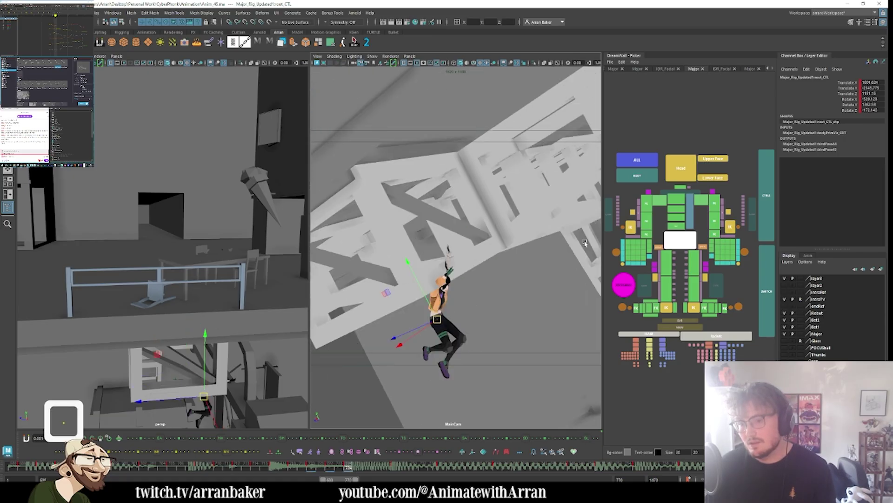
click(692, 224)
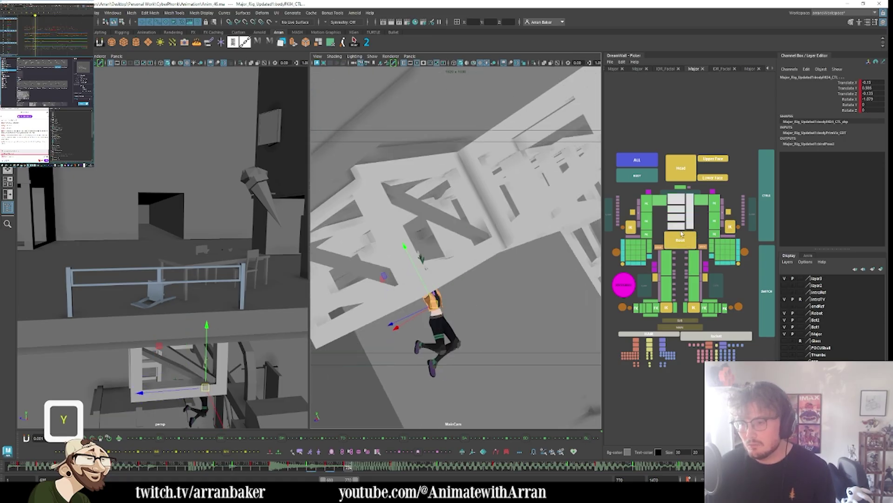
click(681, 168)
key(e)
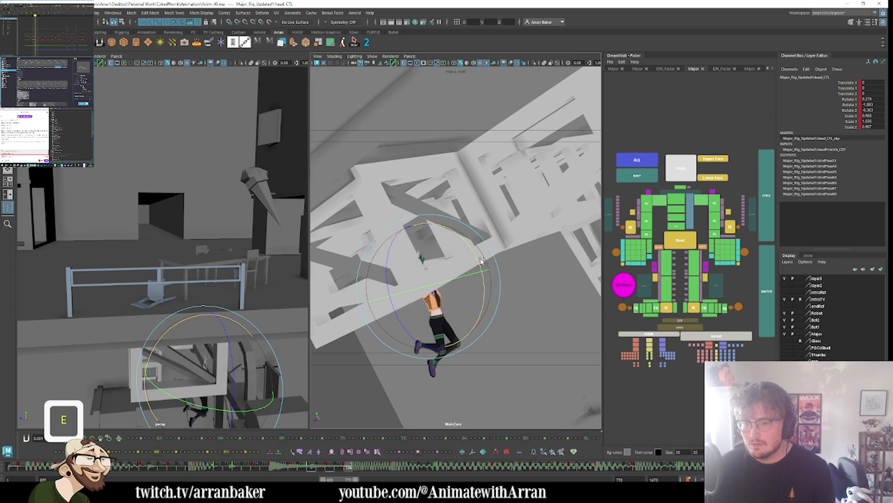
drag(481, 262, 668, 268)
- Rotate the pelvis FK control on the hanging pose and compare the motion with the preceding frames
click(677, 226)
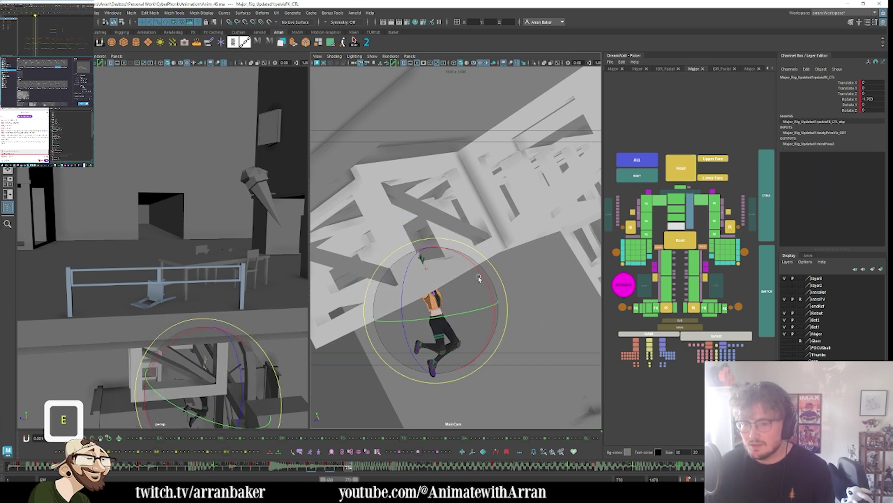
drag(471, 283, 488, 305)
key(comma)
key(comma)
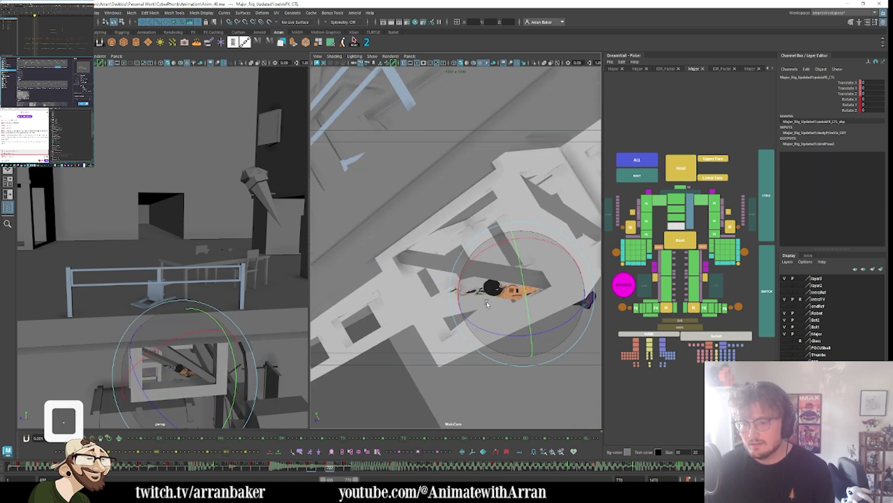
key(period)
key(period)
- Rotate the right and left hip FK controls so both legs trail behind the hanging body
click(668, 259)
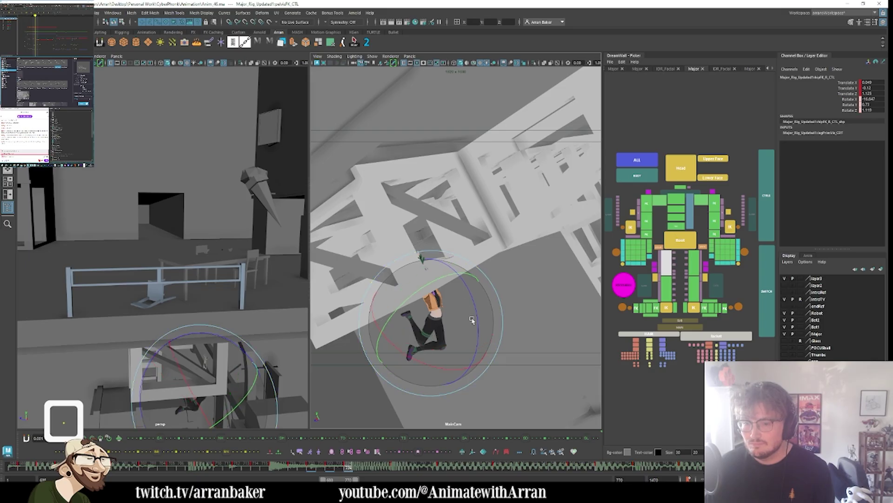
drag(456, 305, 463, 304)
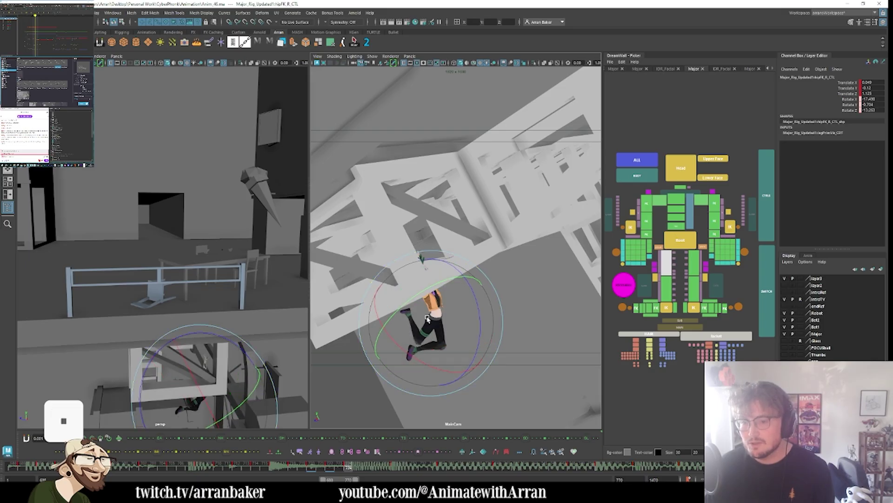
click(688, 264)
click(693, 264)
key(comma)
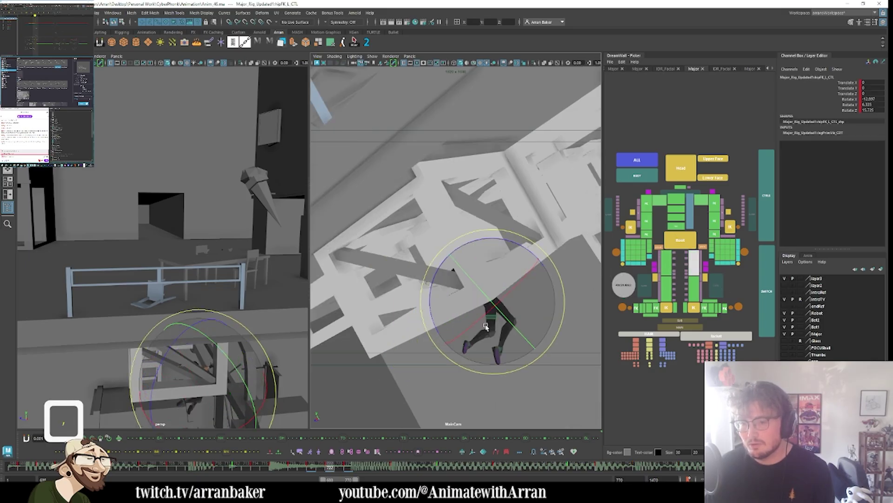
key(period)
drag(496, 334, 442, 322)
drag(442, 322, 428, 321)
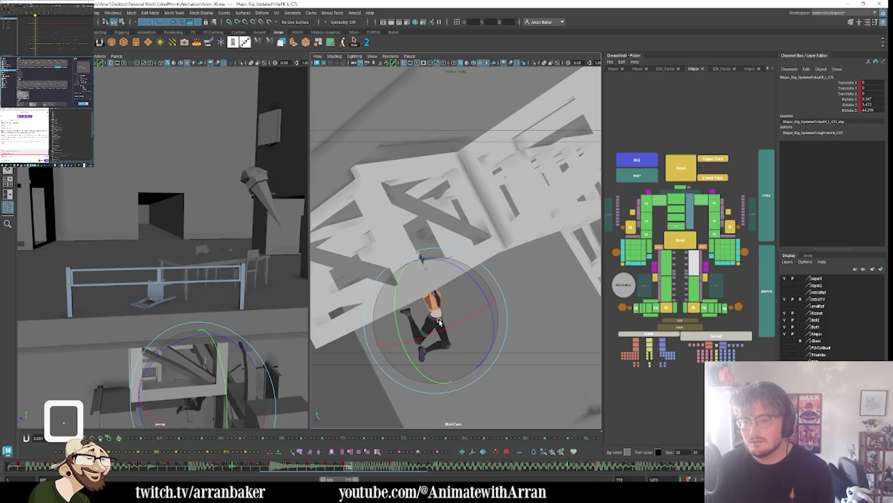
- Move the root control slightly lower beneath the truss and check the drop against the neighbouring frames
click(680, 240)
key(w)
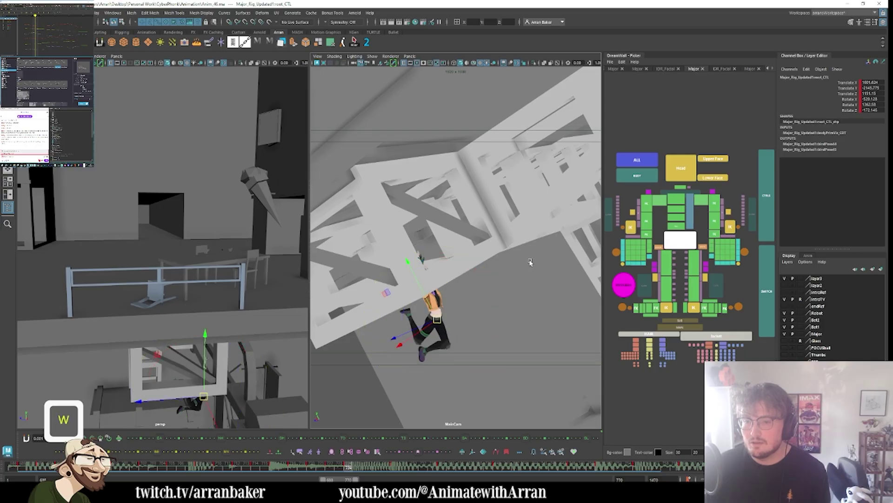
middle_drag(531, 262, 527, 269)
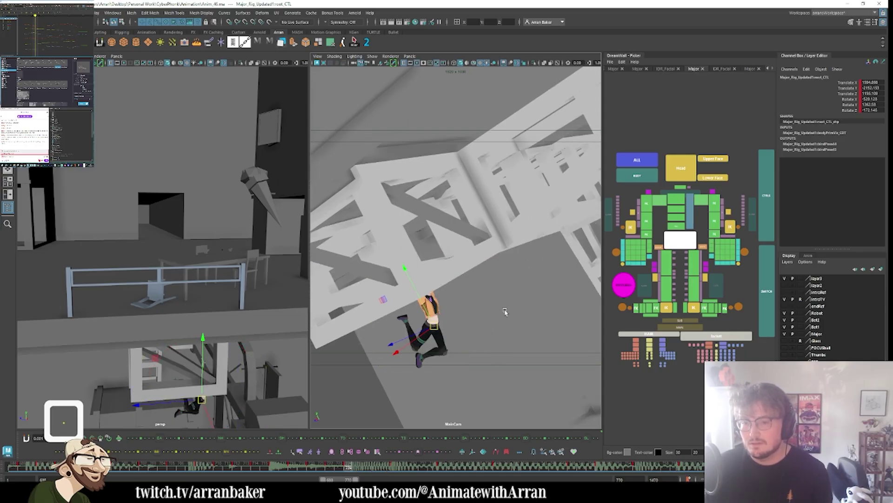
key(comma)
key(comma)
key(comma)
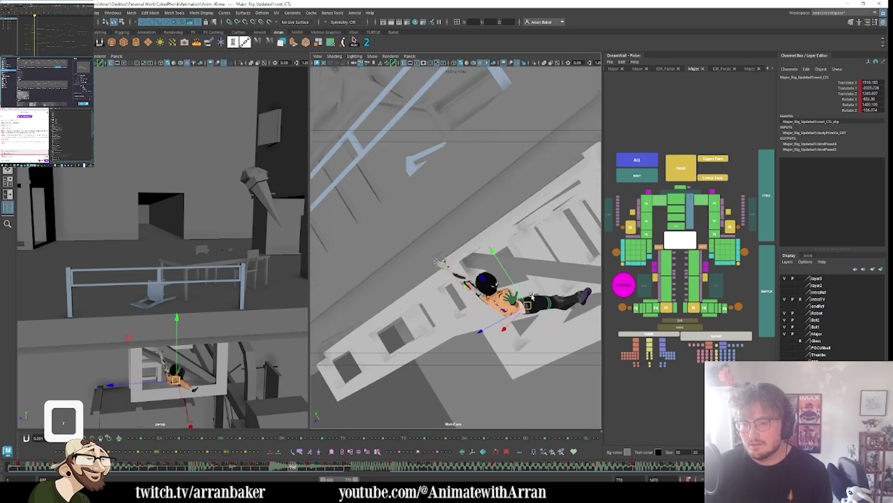
key(period)
key(period)
key(period)
key(period)
key(period)
key(period)
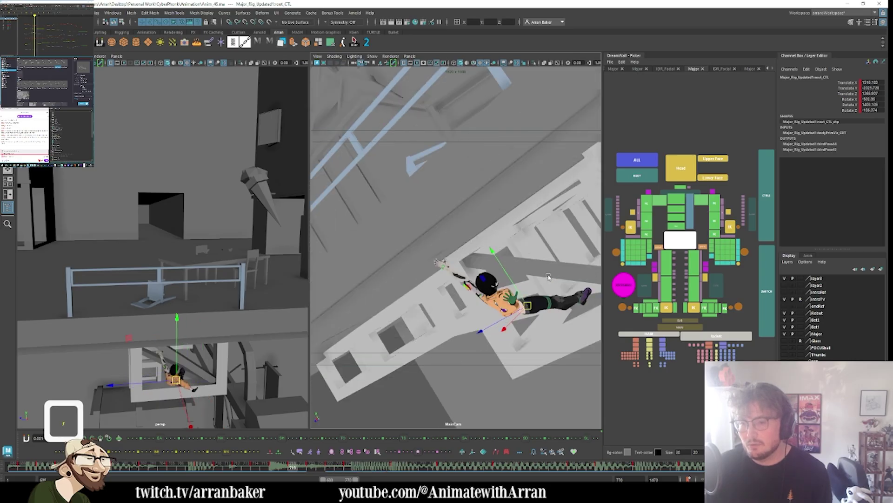
- Shift the root control further along the truss's lower edge and rotate it to swing the body, comparing with the preceding frame
middle_drag(550, 269, 537, 272)
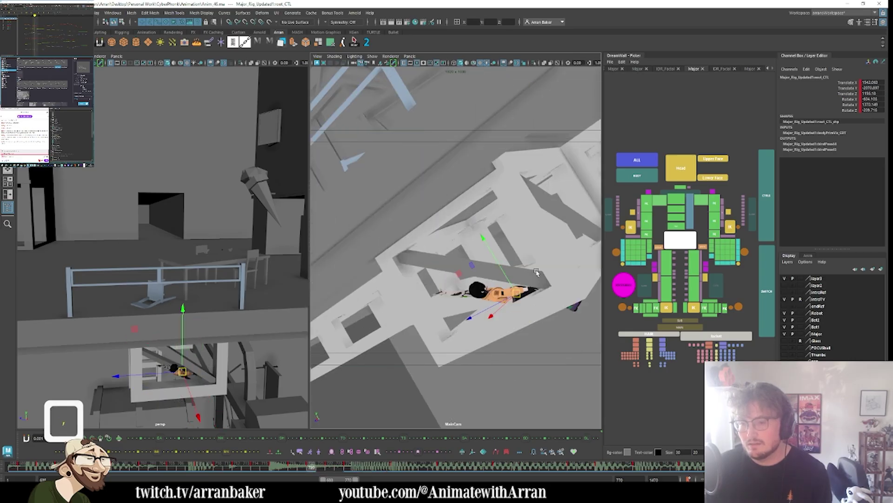
key(period)
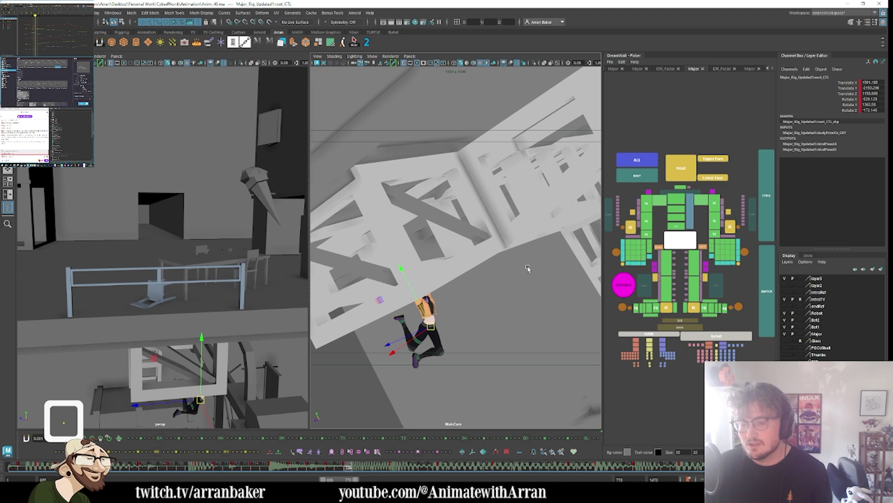
middle_drag(495, 284, 483, 290)
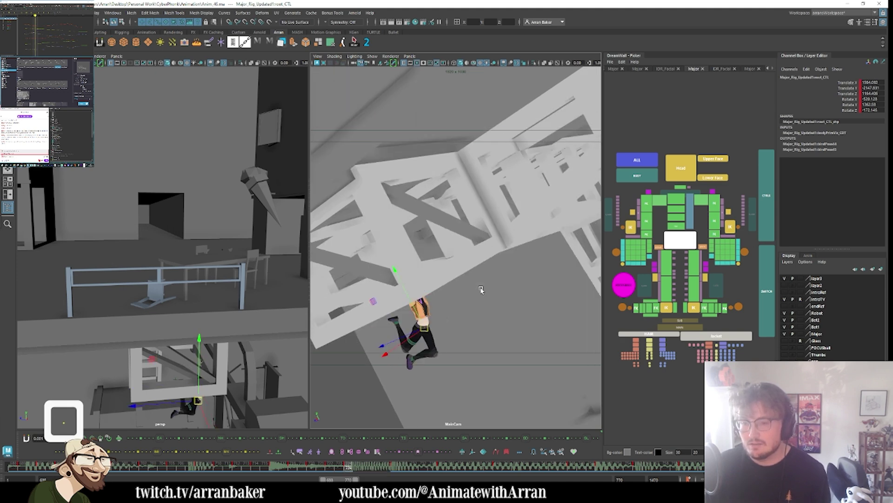
key(e)
drag(462, 285, 466, 296)
key(comma)
key(period)
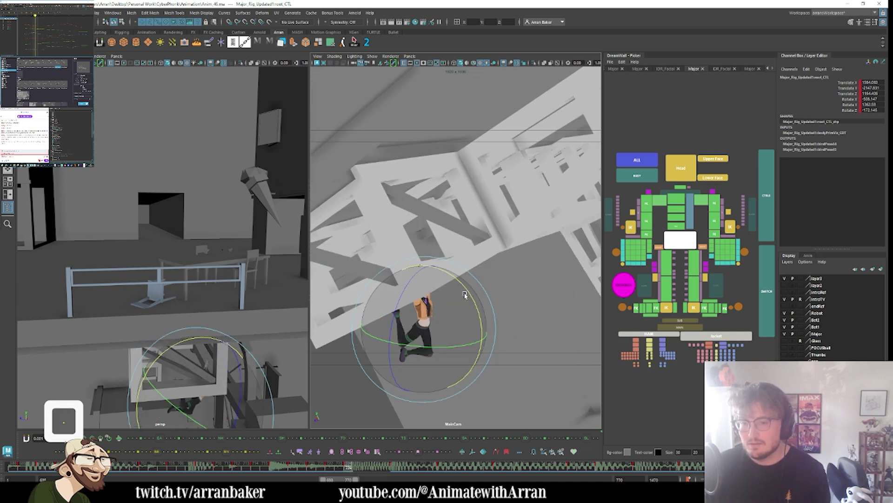
key(comma)
key(period)
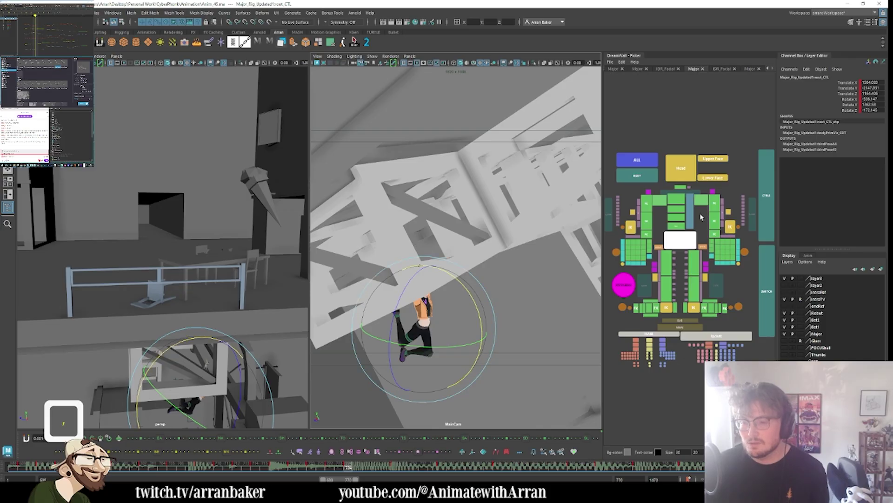
- Try to apply the hanging pose to the following frame on all body controls
click(640, 176)
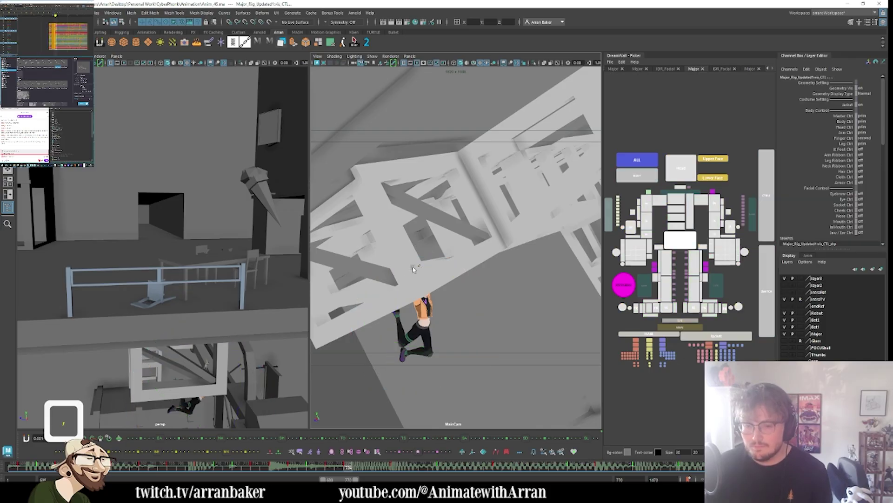
key(l)
key(l)
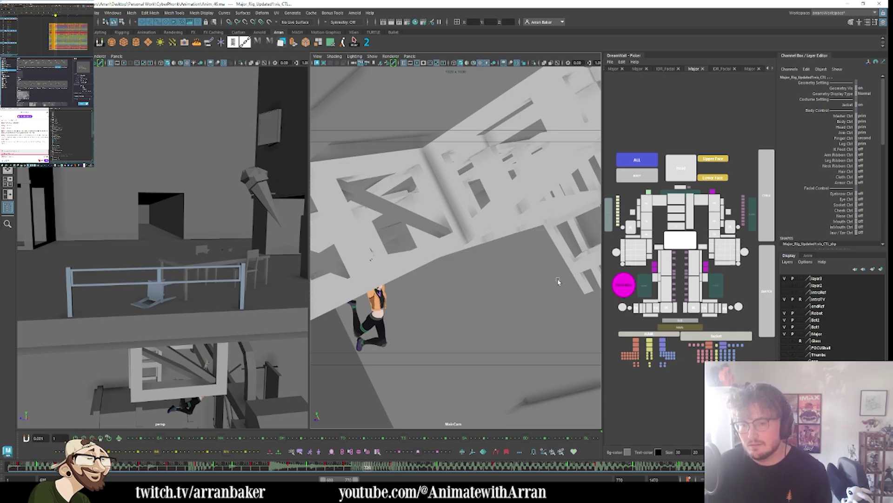
key(l)
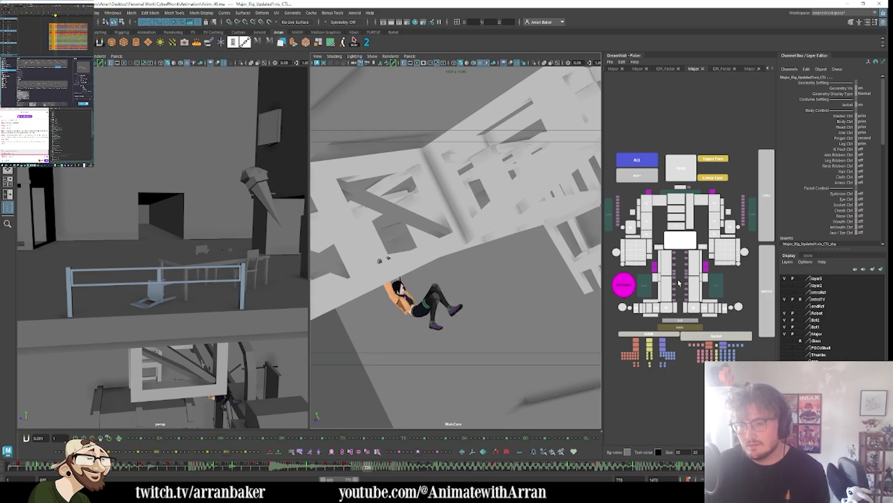
- Straighten the curled torso on the following frame by adjusting the spine FK controls
click(682, 244)
key(comma)
key(comma)
key(period)
key(period)
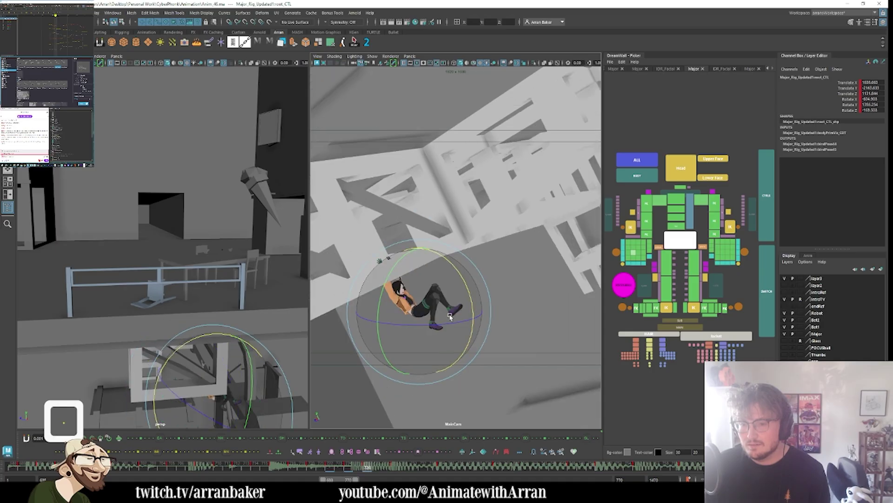
click(692, 212)
key(u)
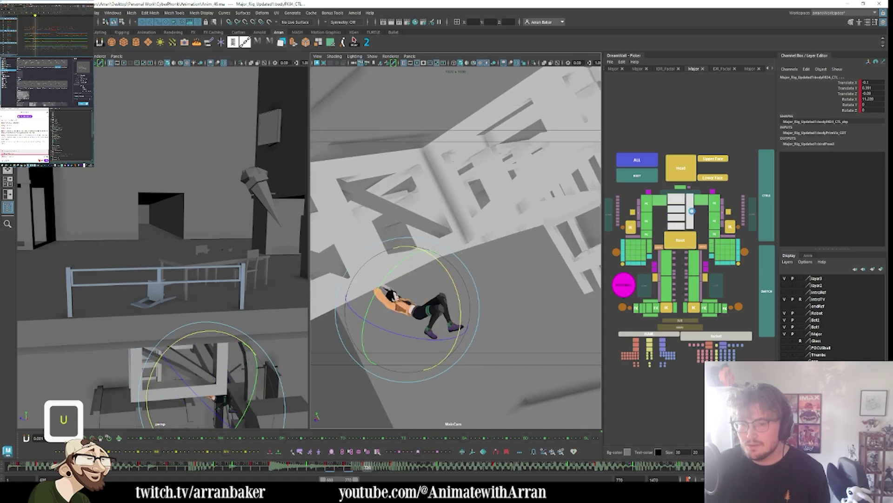
- Rotate the root control so the reclining body turns upright beneath the truss
click(678, 242)
key(comma)
key(comma)
key(comma)
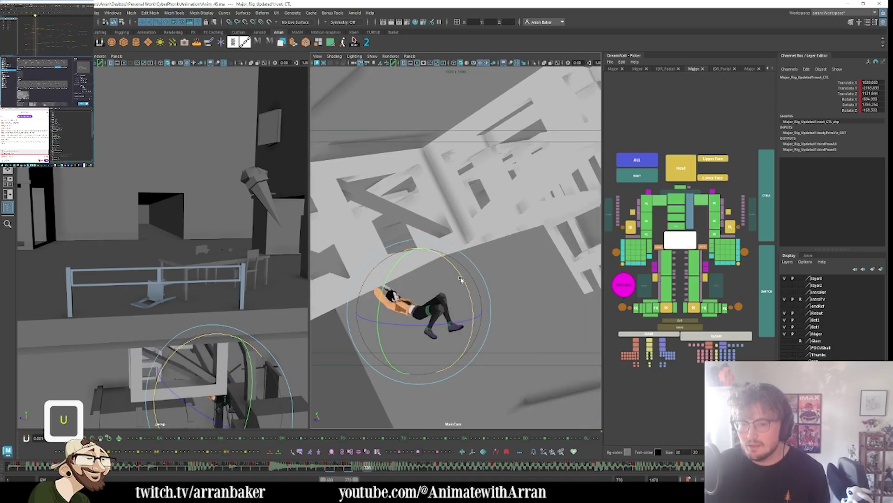
key(period)
key(e)
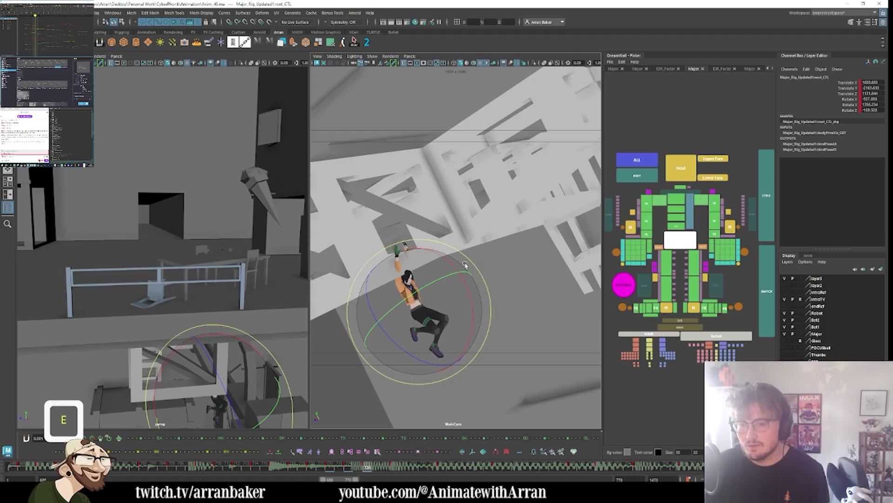
- Move the root control to place the upright body below the truss edge, checking it against the preceding frames
key(w)
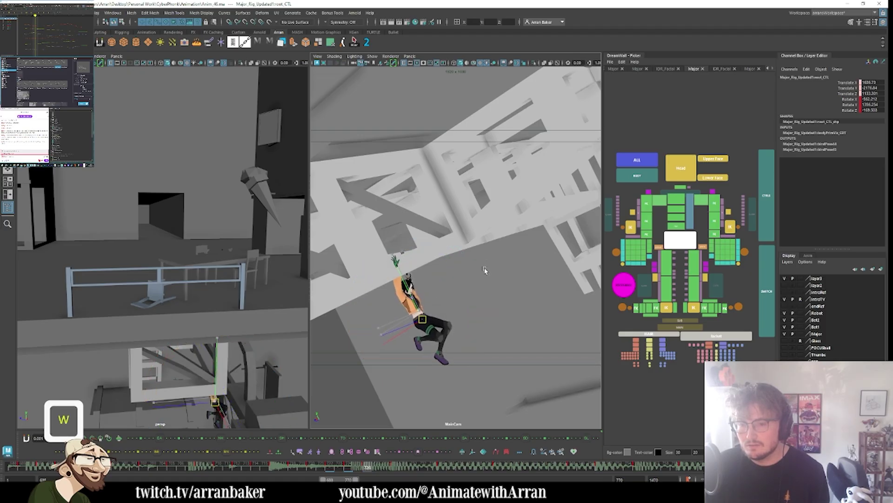
middle_drag(469, 289, 484, 276)
key(comma)
key(comma)
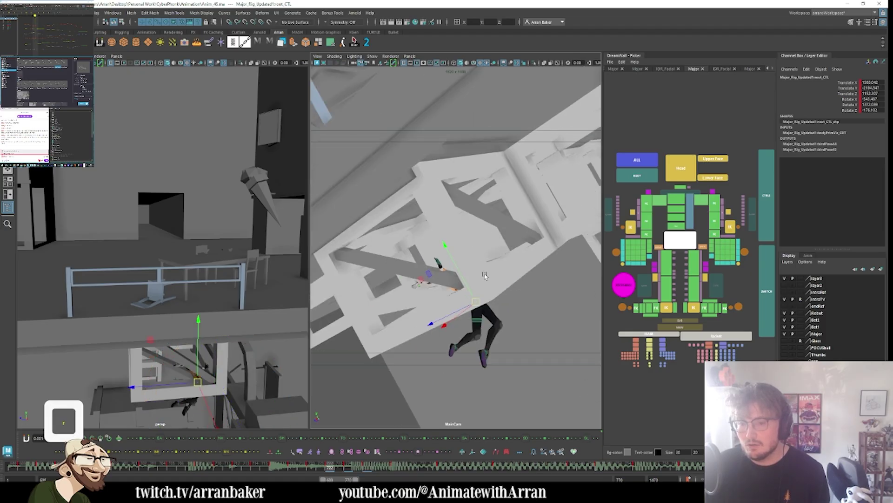
key(period)
key(period)
- Rotate the left and right shoulder FK controls so the arms reach up to the truss, comparing with the preceding frame
click(710, 209)
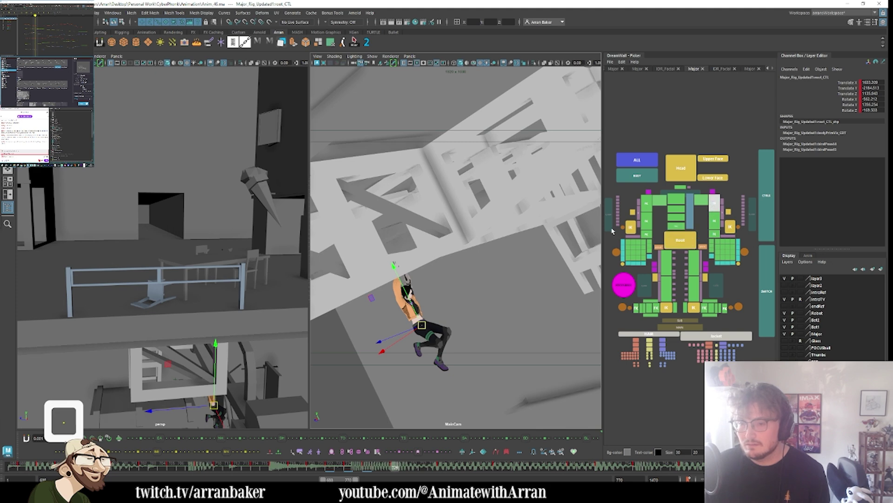
key(e)
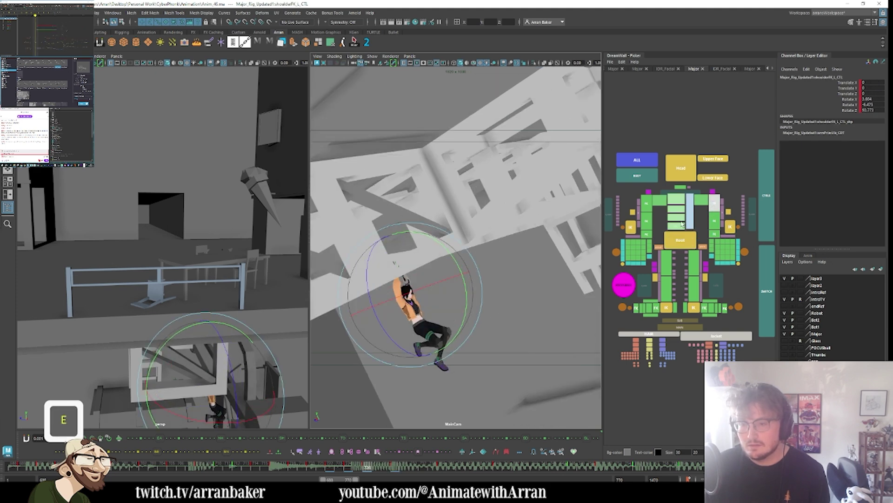
click(427, 273)
key(comma)
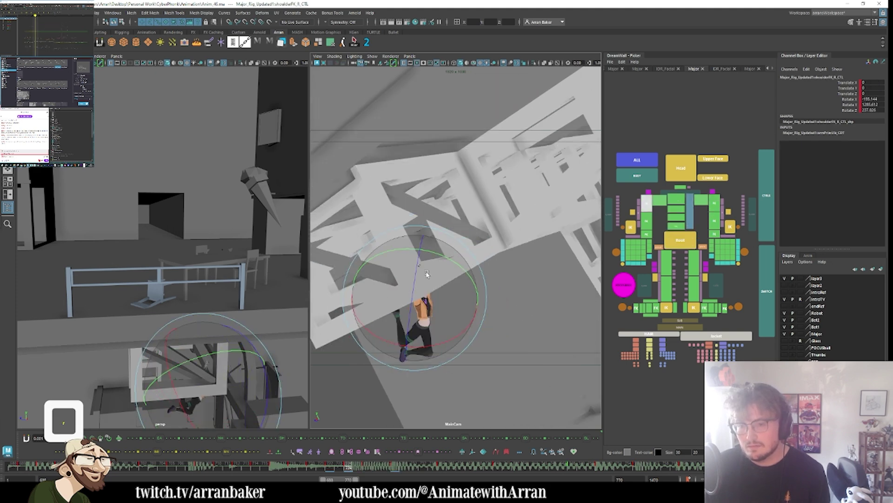
key(period)
key(comma)
key(period)
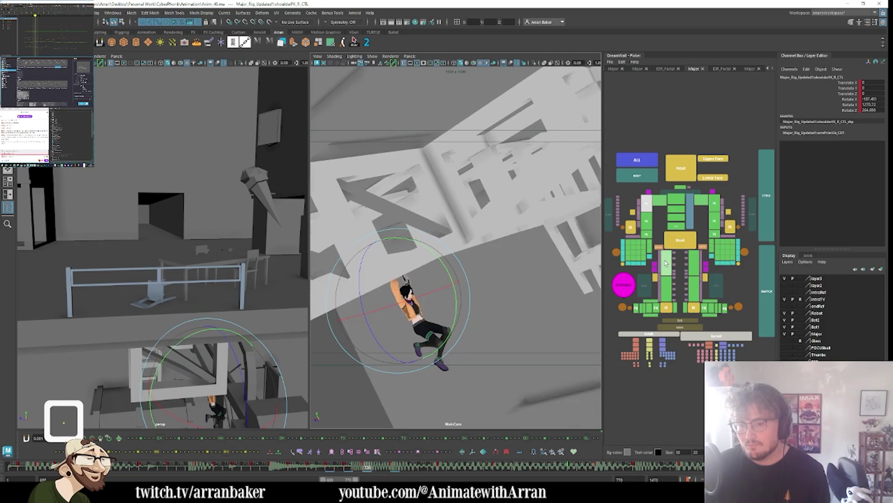
- Repose the right hip and pelvis FK controls to swing the lower body under the torso
click(667, 264)
key(y)
drag(443, 320, 409, 291)
key(Up)
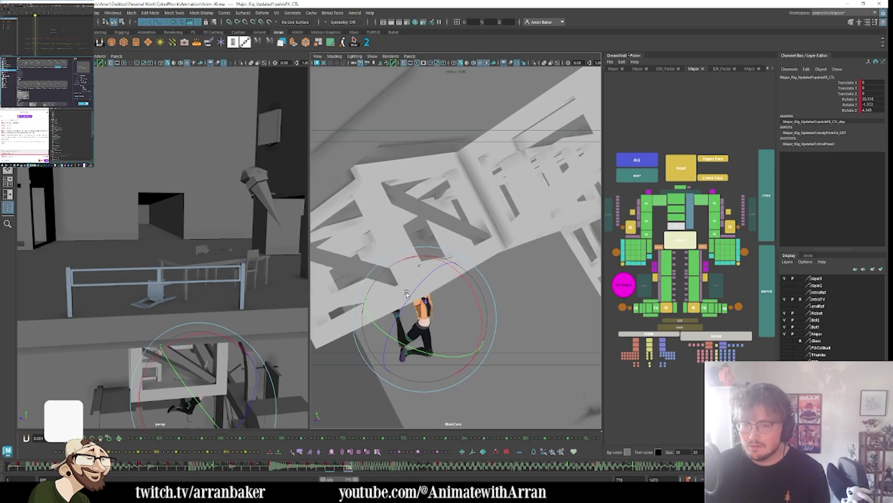
- Repose the right hip, knee and ankle FK controls to bend the right leg beneath the hanging body
click(672, 271)
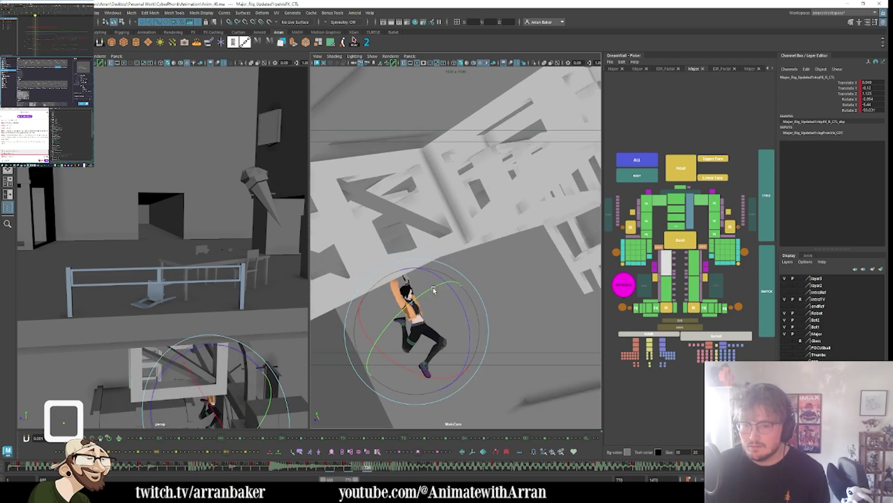
drag(424, 311, 421, 316)
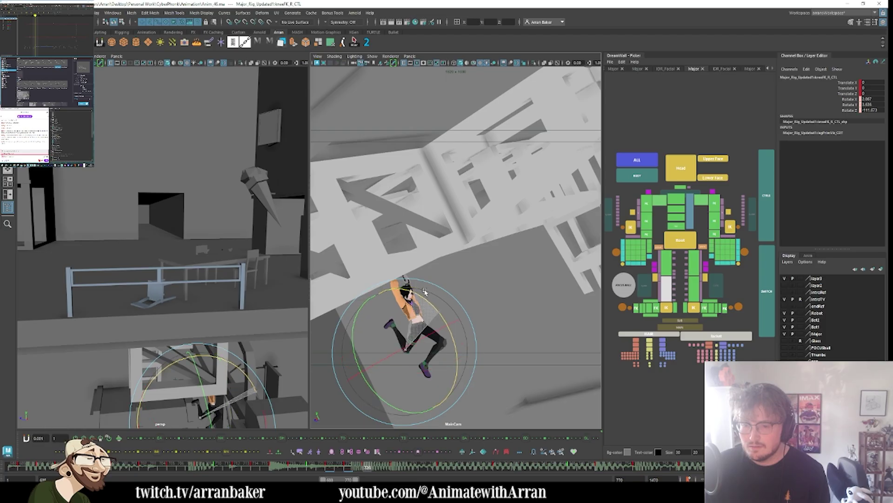
click(674, 307)
click(655, 309)
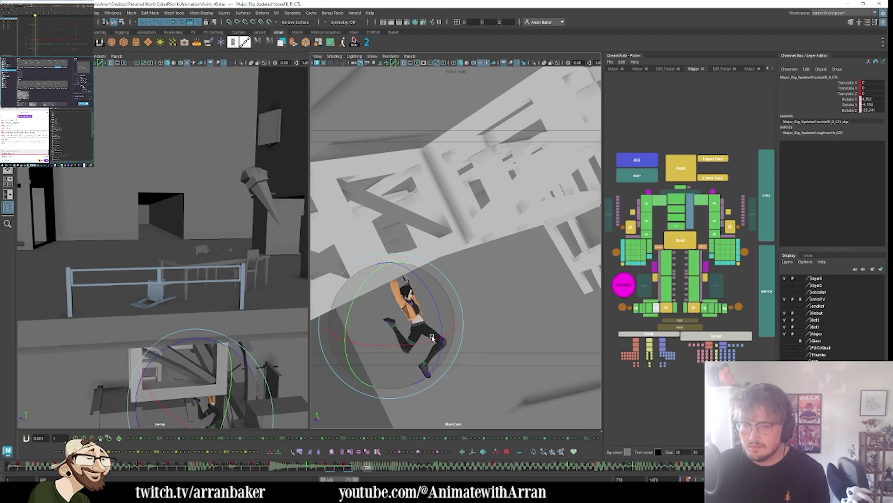
- Rotate the left hip FK control to draw the left leg back under the torso, comparing with the preceding frames
click(693, 261)
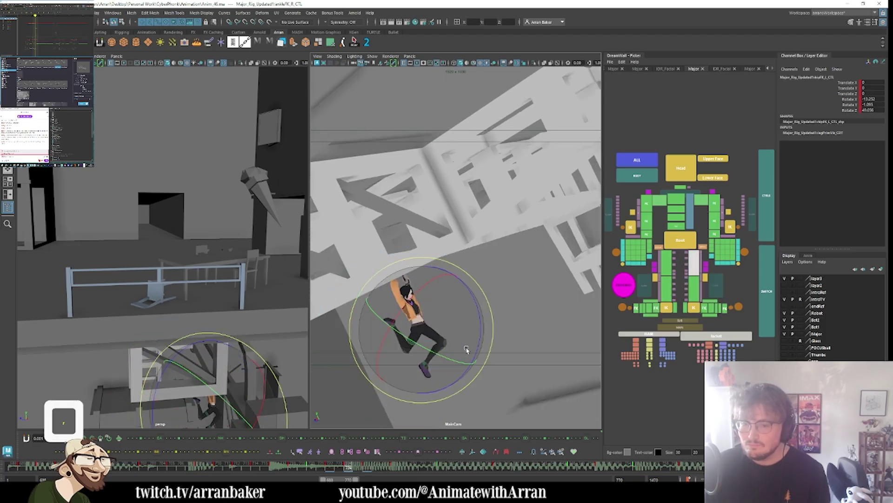
key(comma)
key(comma)
key(period)
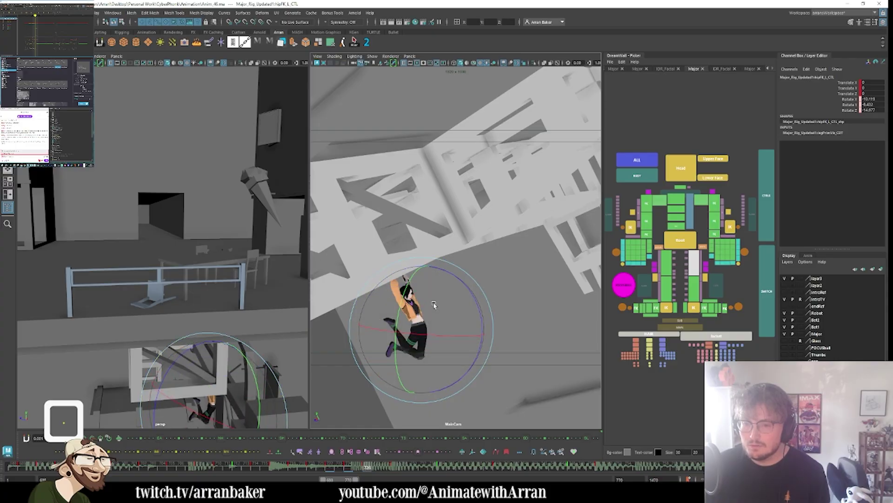
key(comma)
key(period)
key(comma)
key(comma)
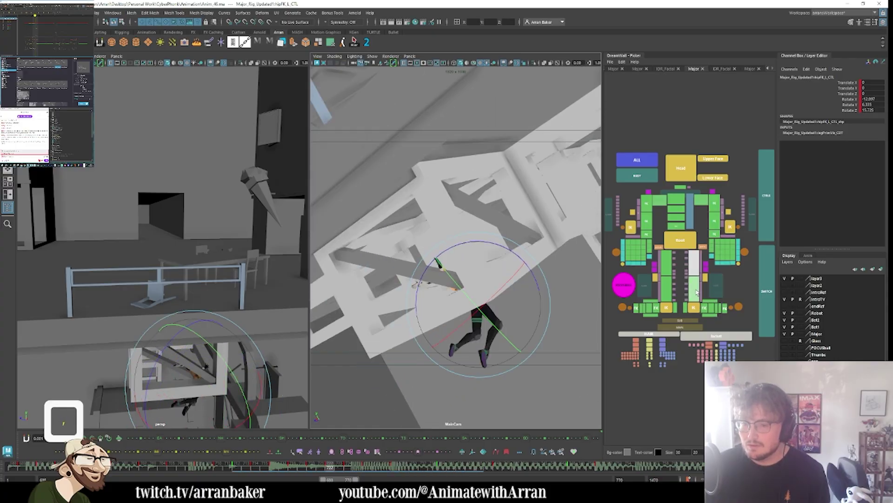
key(period)
- Refine the left knee and hip FK rotations to tuck the left leg, checking against the preceding frames
click(697, 292)
key(comma)
key(comma)
key(period)
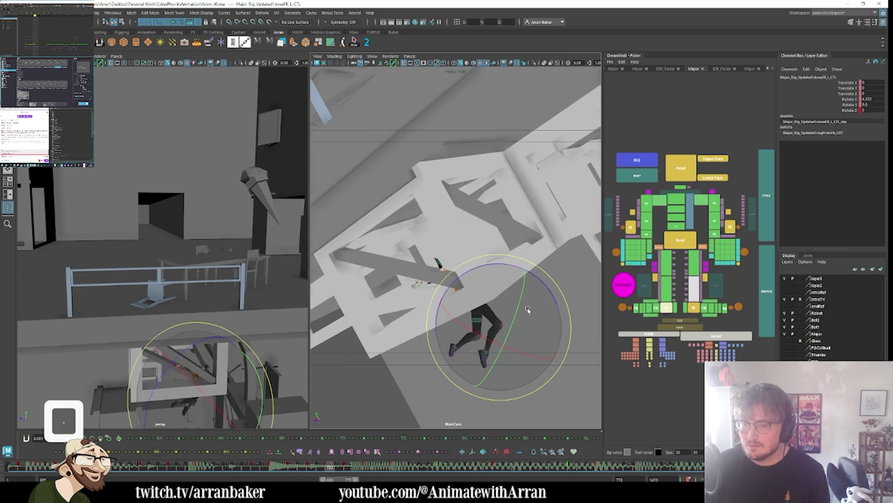
drag(538, 278, 517, 265)
key(period)
key(period)
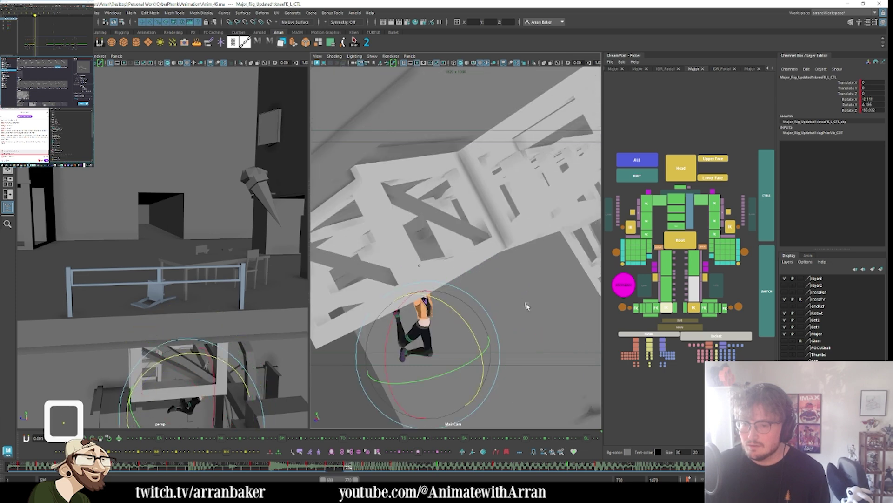
key(period)
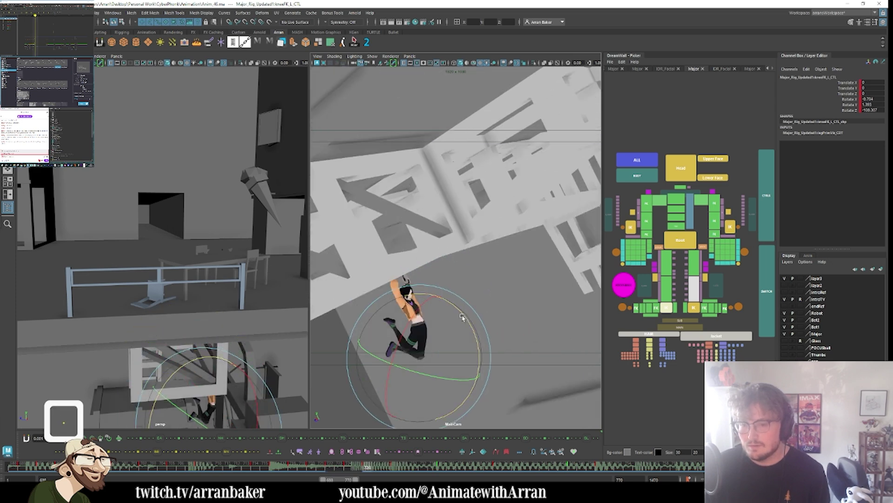
click(695, 265)
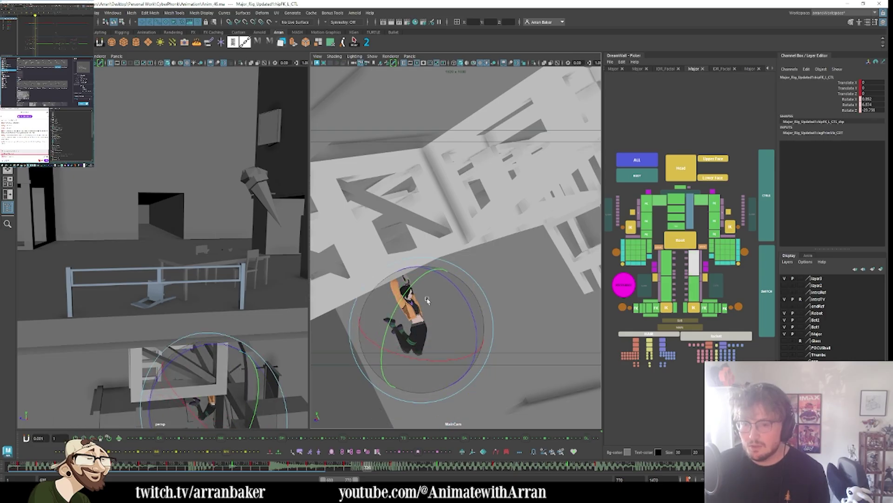
- Rotate the upper spine FK controls and the root to curl the hanging body, comparing it with the adjacent frames
click(676, 199)
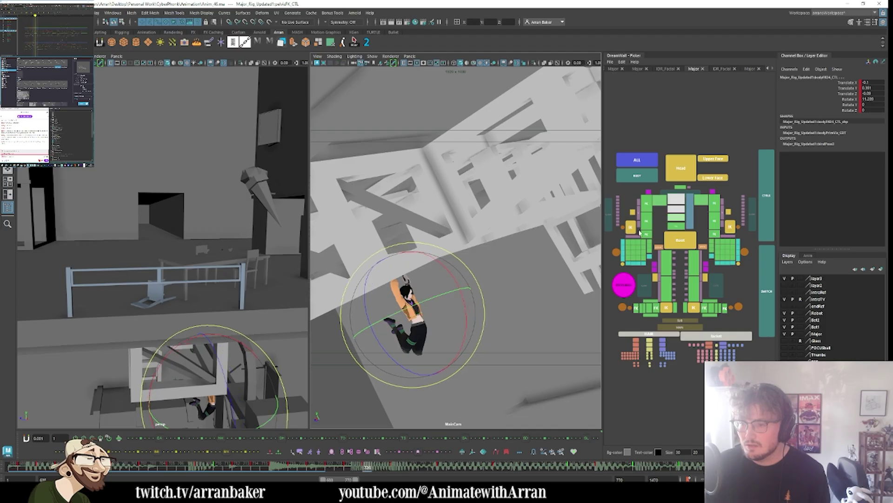
drag(461, 285, 455, 283)
click(681, 240)
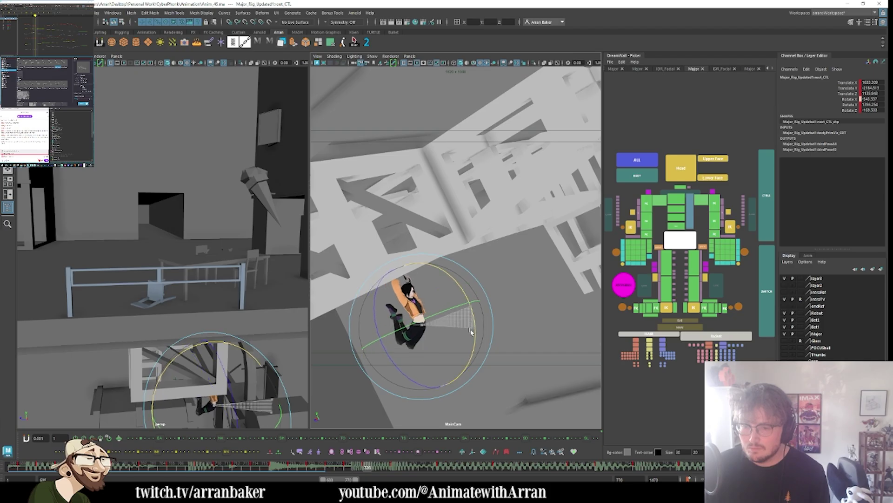
drag(471, 331, 467, 336)
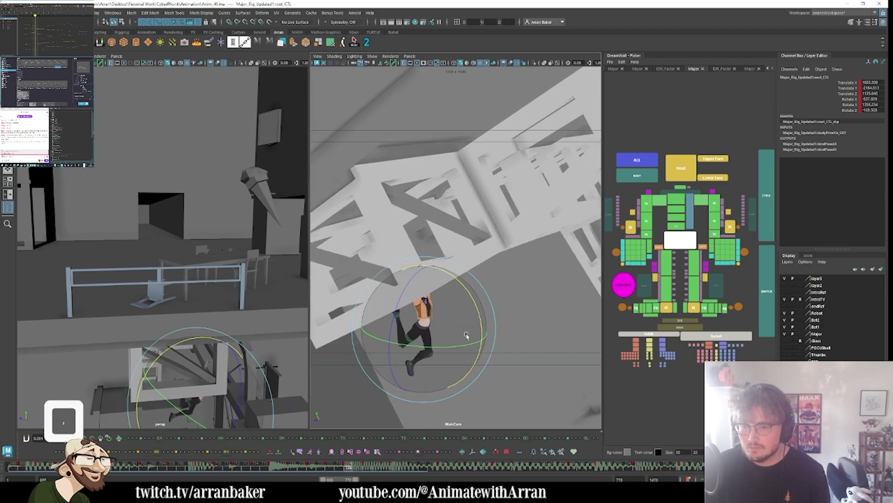
key(comma)
key(period)
key(period)
key(w)
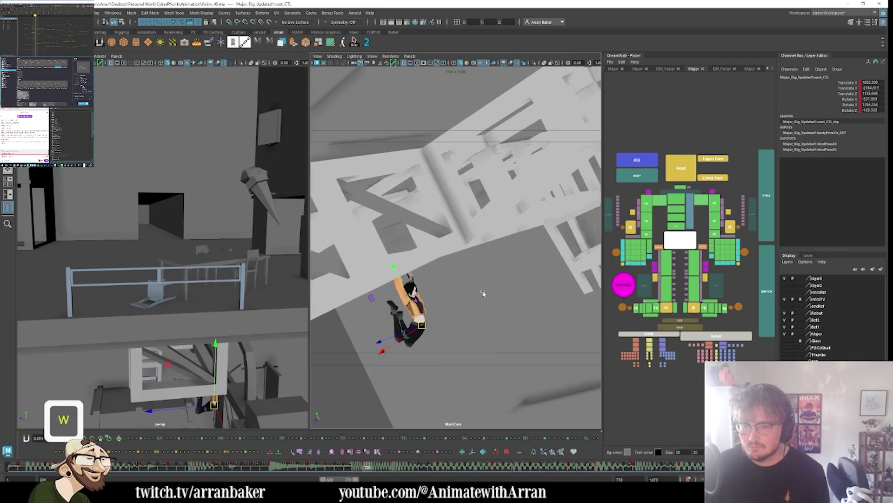
- Adjust the right hip and left ankle FK controls to tighten the tucked legs, comparing with the preceding frames
click(670, 285)
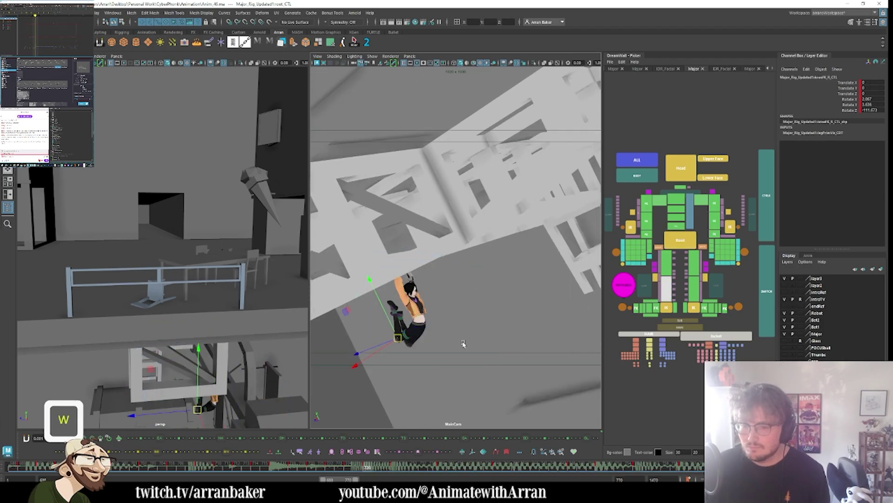
click(667, 260)
key(e)
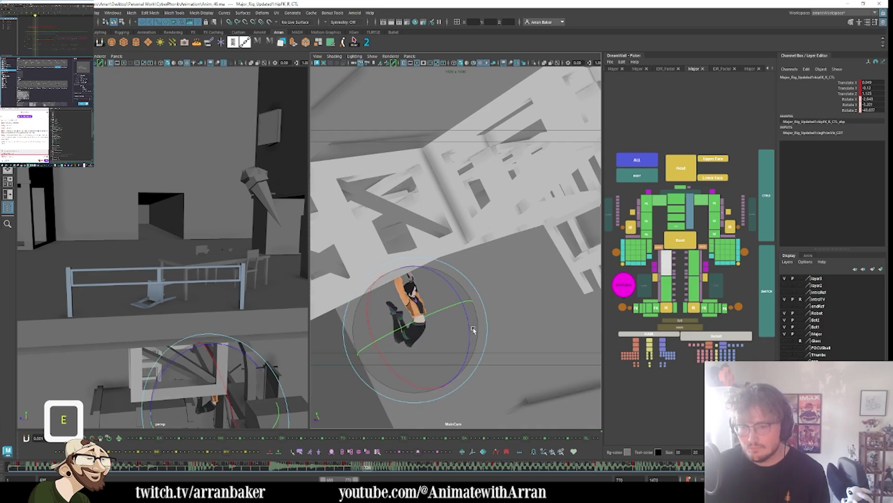
drag(415, 343, 402, 366)
key(comma)
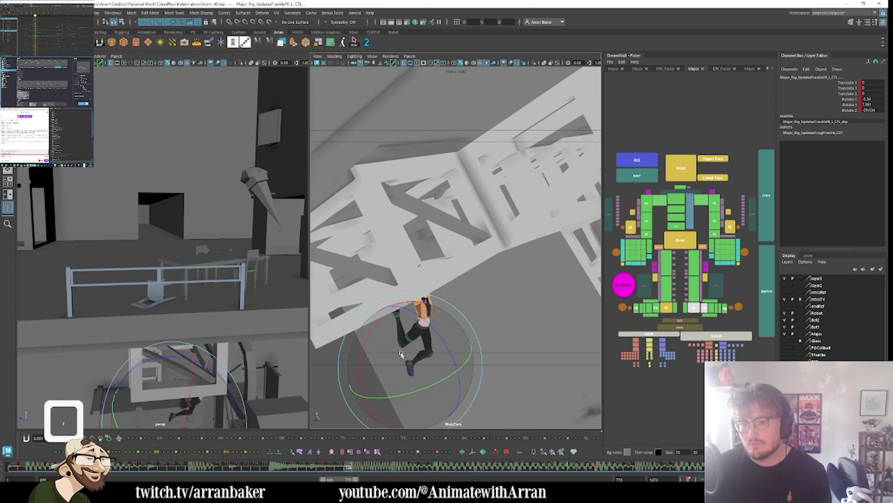
key(comma)
key(period)
key(period)
- Select all of the character's body controls and save the scene
click(637, 177)
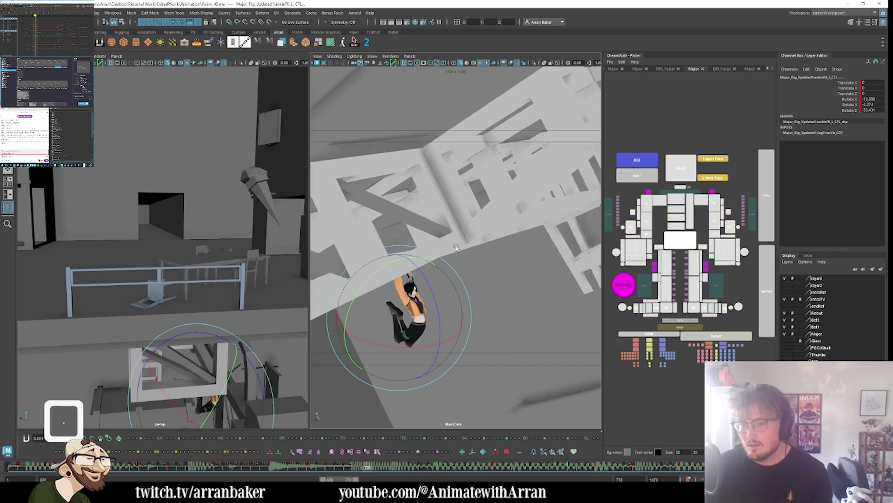
key(ctrl+s)
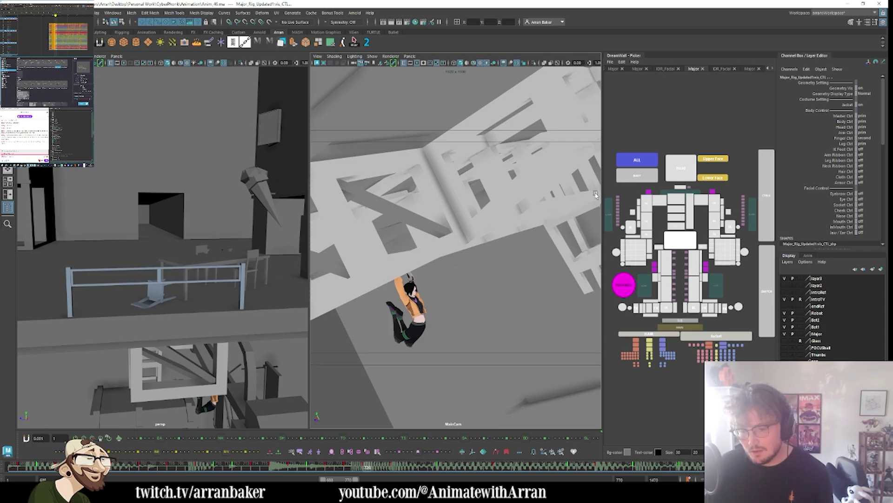
- Step back and forth through the neighbouring frames to examine the swing from the hanging pose into the reclining pose
key(period)
key(period)
key(period)
key(comma)
key(comma)
key(comma)
key(comma)
key(comma)
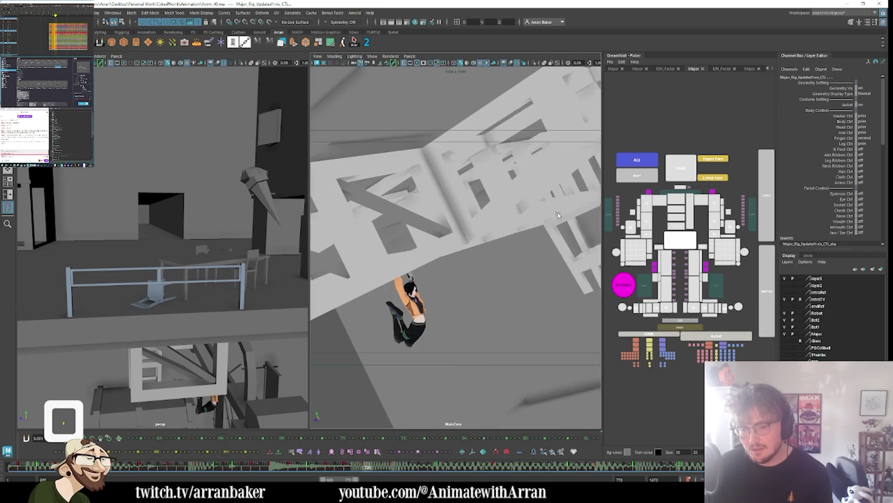
key(period)
key(period)
key(l)
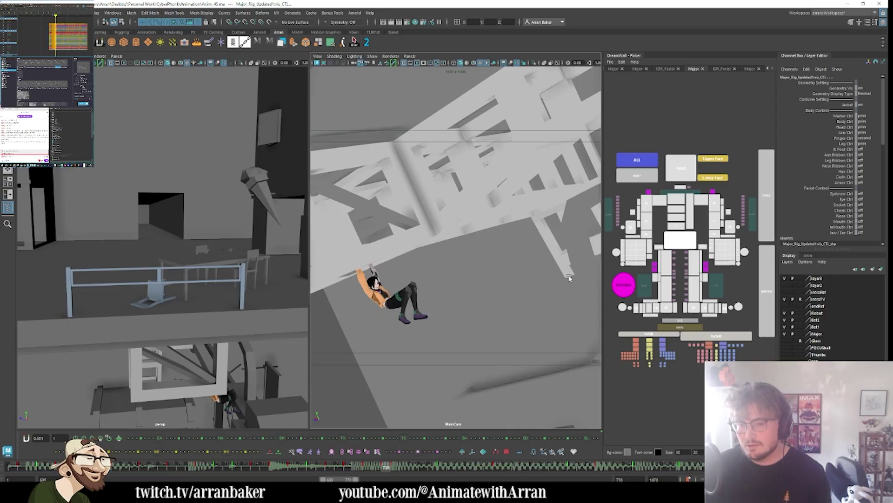
- Adjust the root and spine FK controls in the reclining pose beneath the truss
click(688, 239)
key(e)
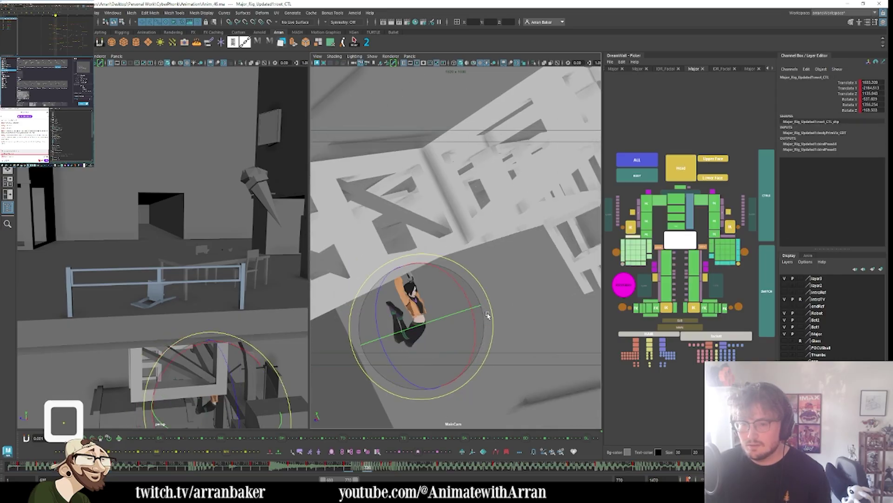
drag(430, 264, 432, 269)
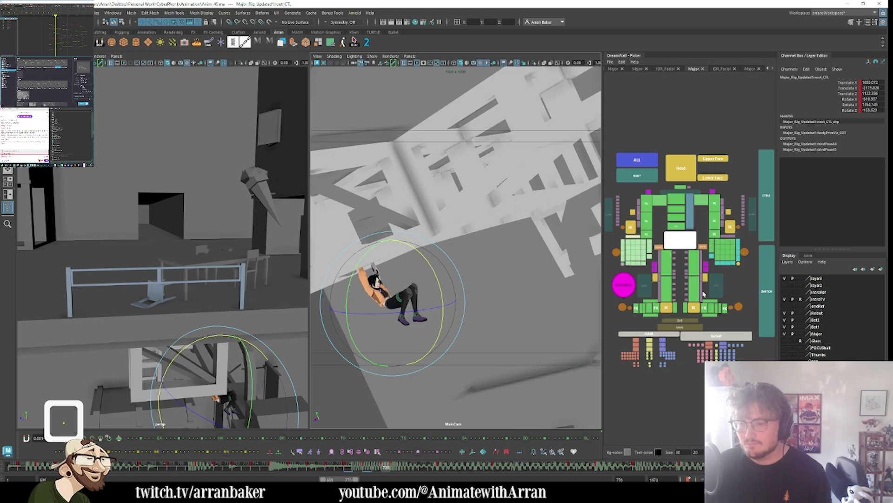
click(670, 264)
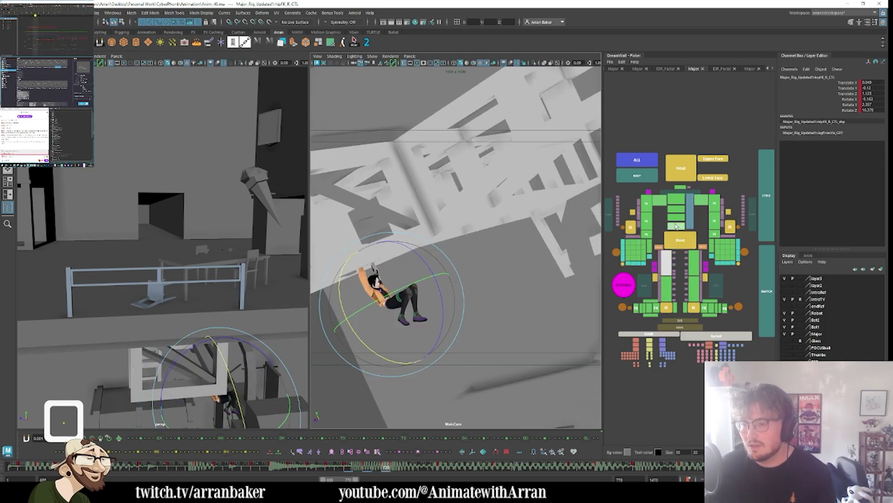
click(692, 223)
key(p)
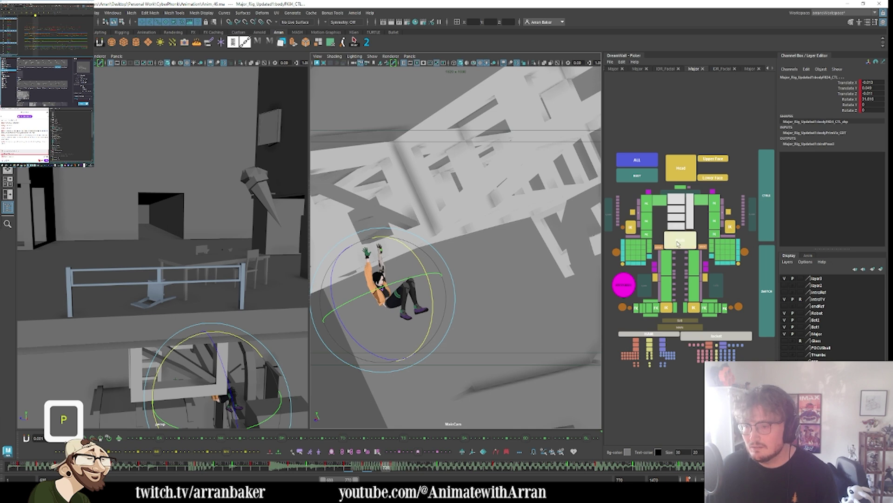
- Rotate the root control to tip the reclining body farther back with the legs up, comparing it with the adjacent frames
click(678, 244)
key(comma)
key(comma)
key(comma)
key(comma)
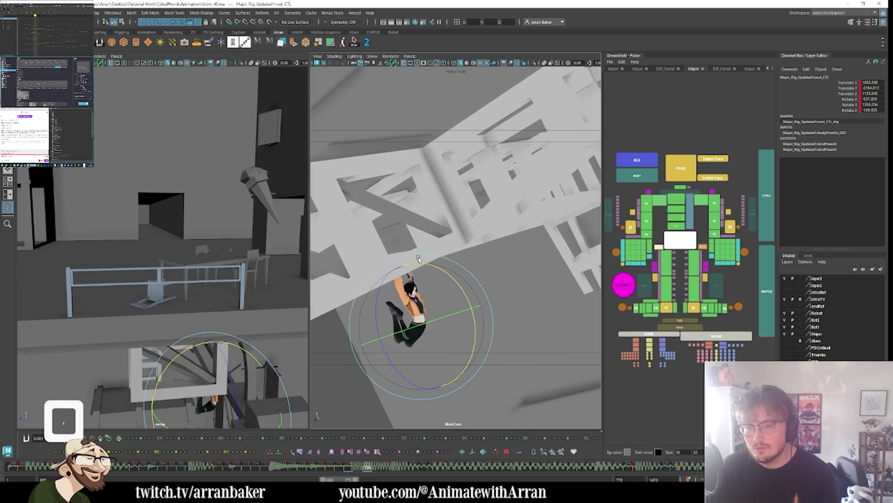
key(period)
key(period)
key(comma)
key(comma)
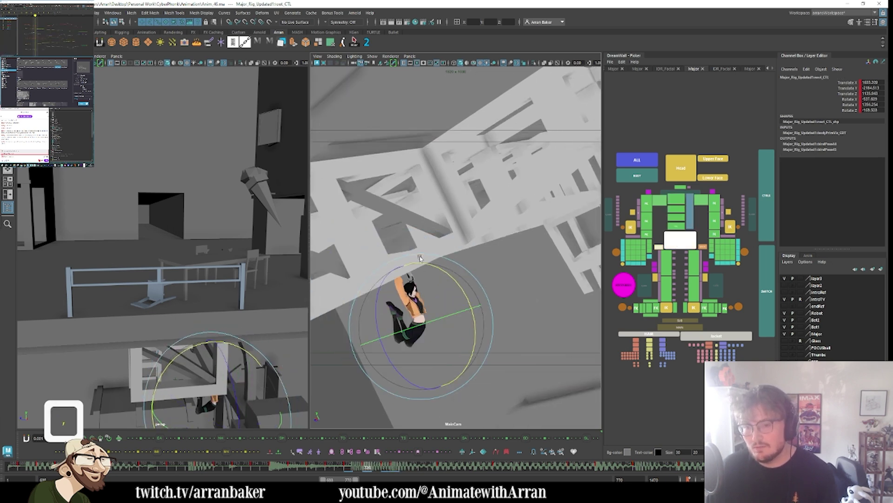
key(period)
key(comma)
key(period)
key(period)
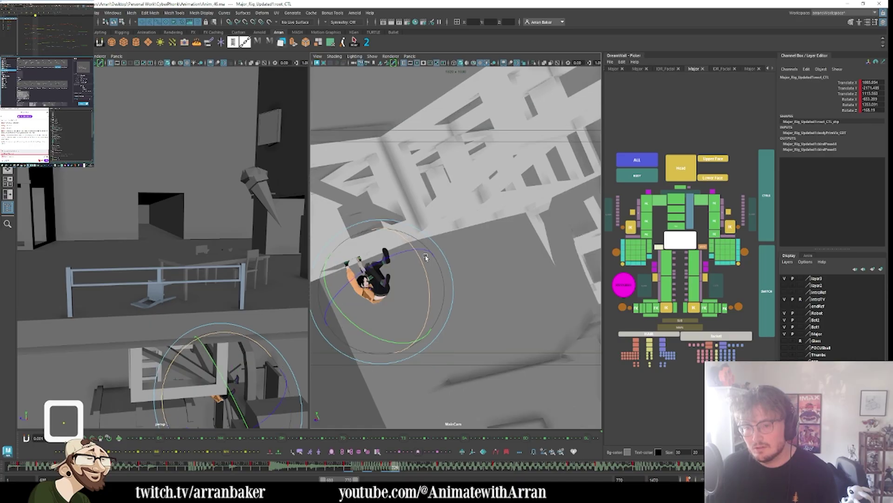
key(comma)
key(comma)
key(period)
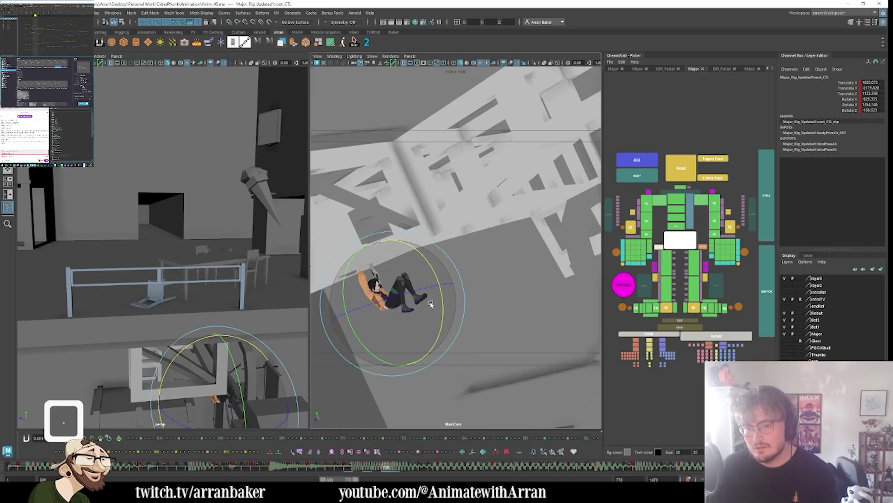
key(period)
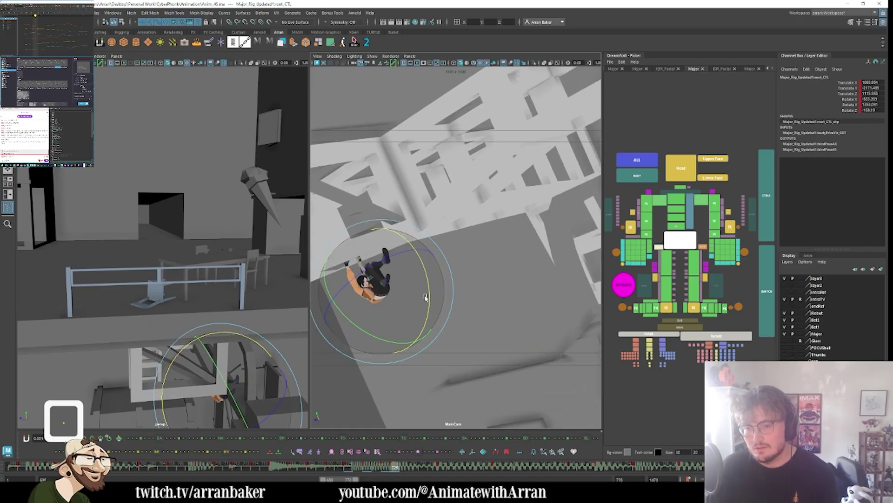
- Select the pelvis FK control and compare the lower body's pose across the preceding swing frames
click(675, 227)
key(comma)
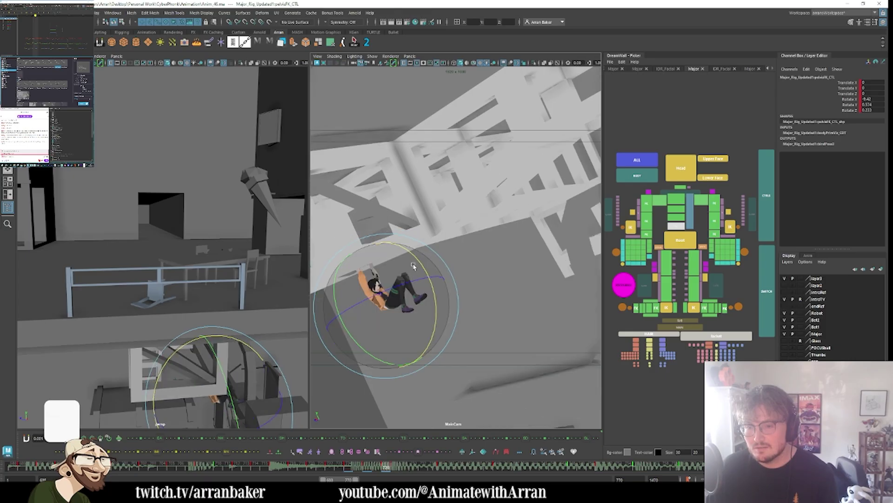
key(comma)
key(comma)
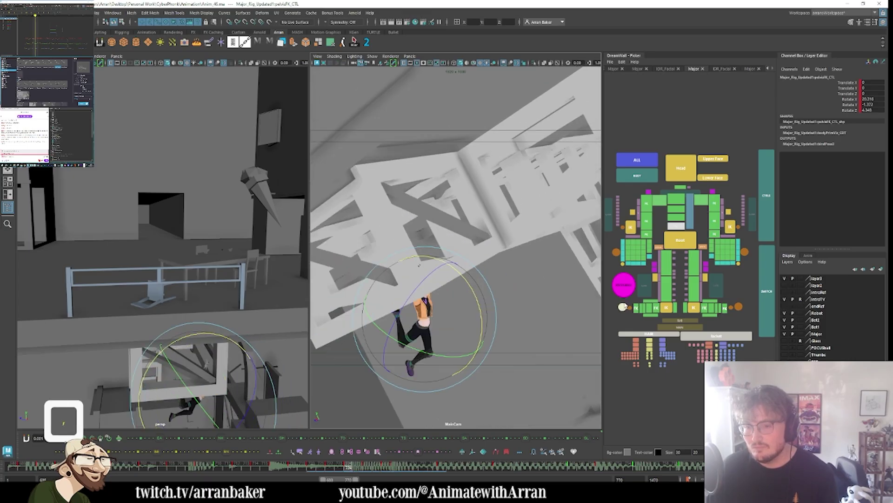
key(comma)
key(comma)
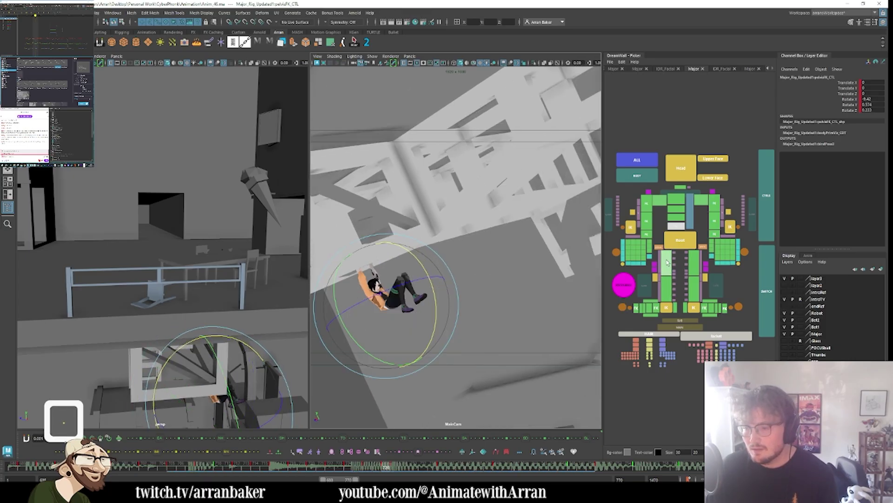
- Rotate the right hip FK control to pull the right thigh closer to the chest in the reclining pose
click(667, 263)
key(e)
drag(410, 273, 438, 305)
drag(425, 268, 420, 272)
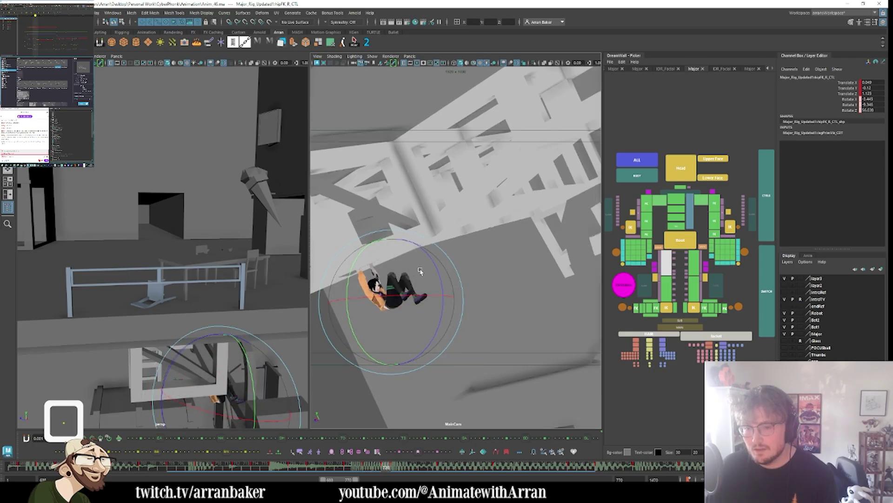
click(687, 264)
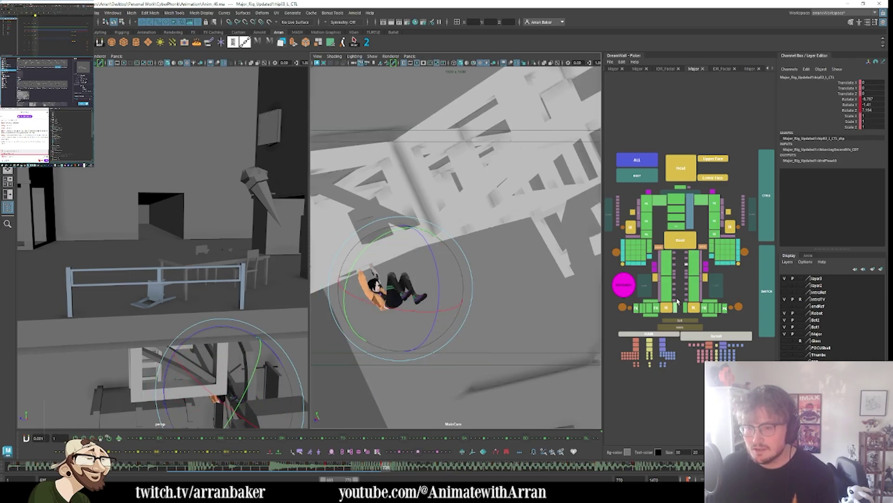
- Rotate the left hip and ankle FK controls to adjust the left leg in the reclining pose, checking the left knee control
click(694, 263)
drag(405, 292, 409, 295)
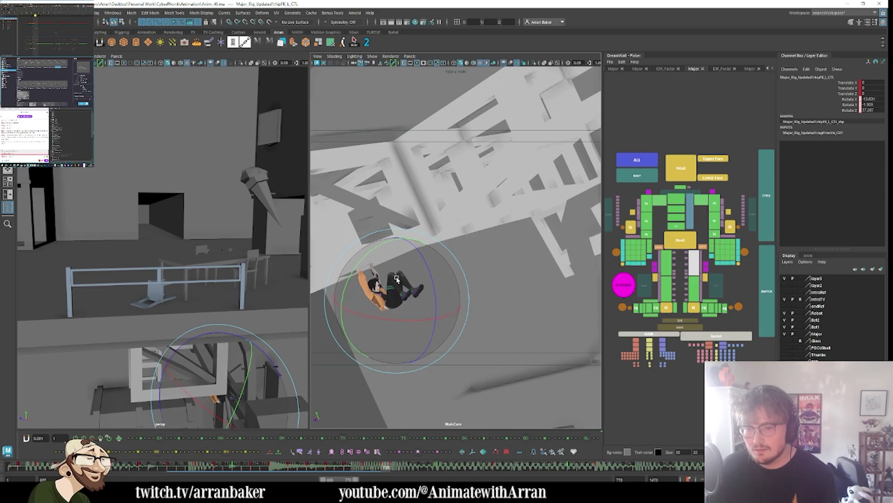
click(695, 284)
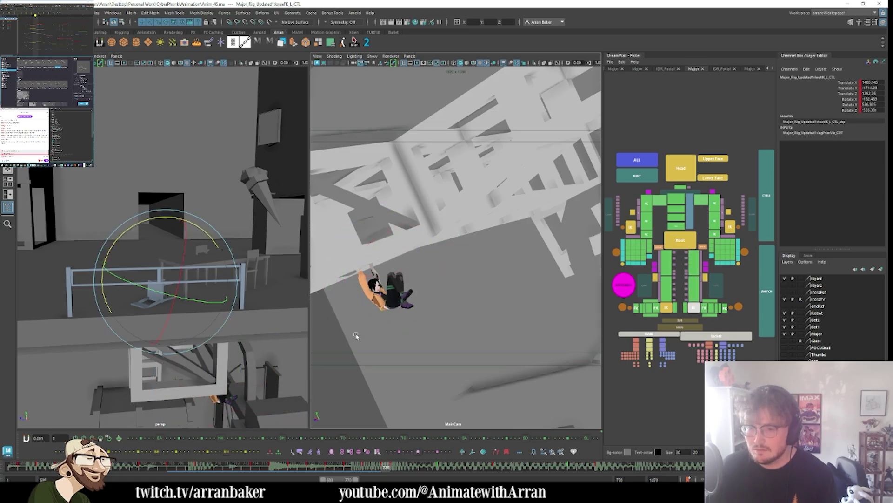
click(704, 307)
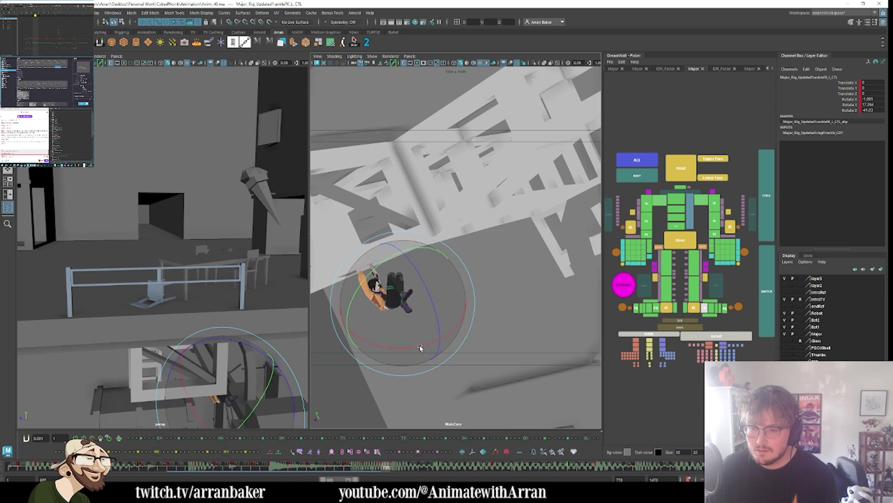
drag(441, 283, 441, 306)
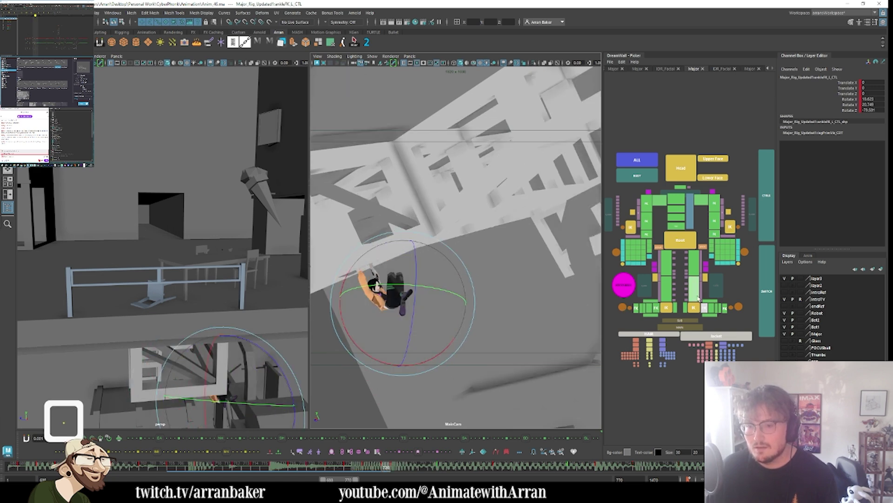
- Adjust the right knee, hip and ankle FK controls so the right leg follows the left in the reclining pose
click(671, 289)
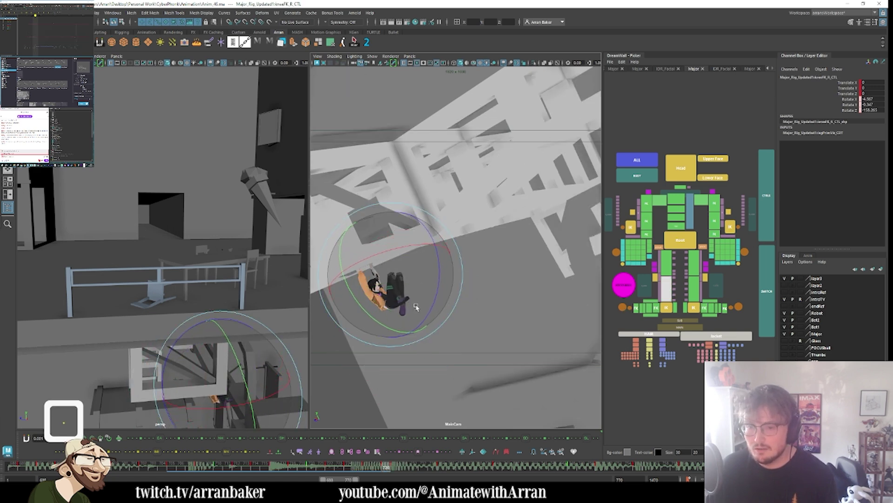
key(Up)
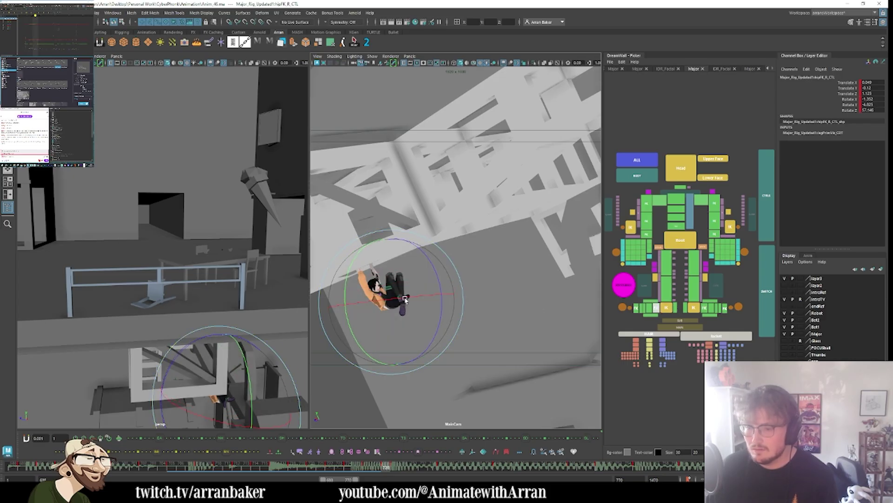
key(Down)
key(Down)
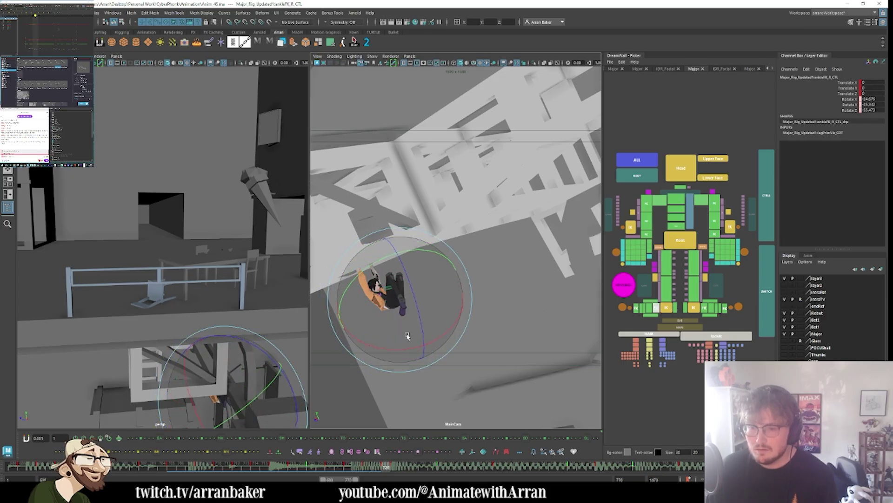
key(comma)
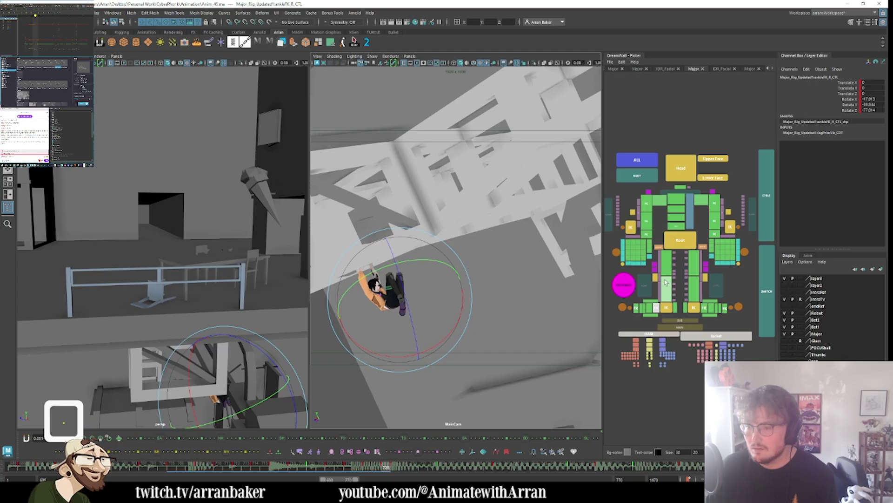
- Refine the right hip FK rotation in the reclining pose, comparing the thigh with the adjacent swing frames
click(666, 261)
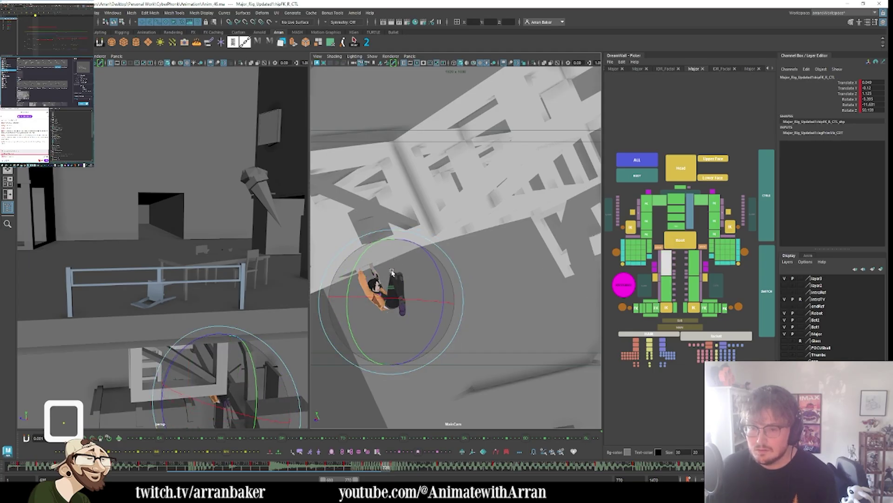
key(comma)
key(comma)
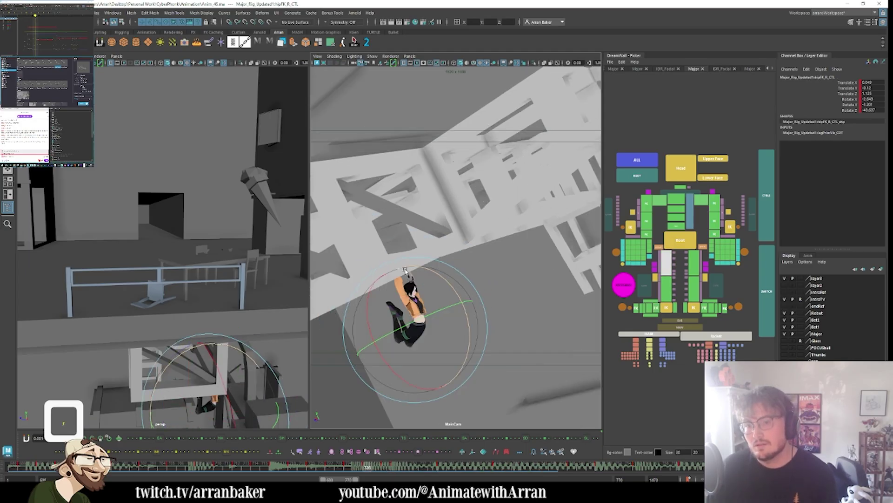
key(period)
key(period)
key(period)
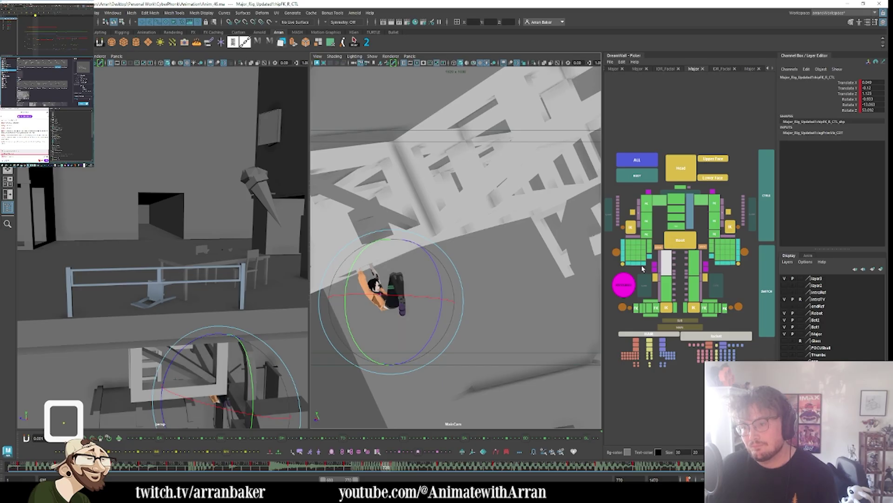
key(comma)
key(period)
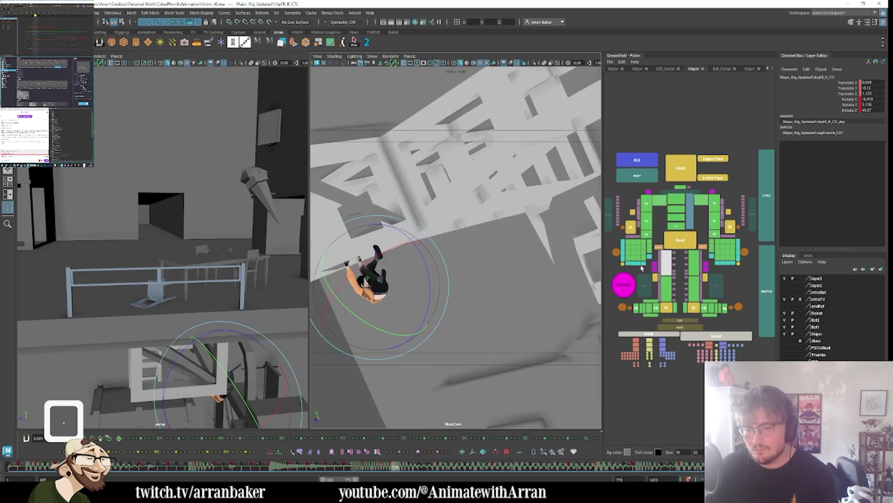
- Examine the body and root control poses from the drop through the truss to the tucked hang
click(638, 176)
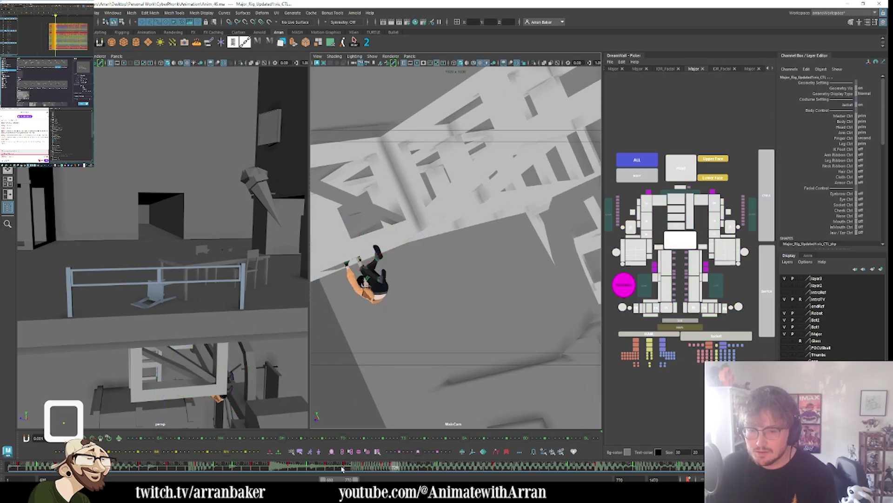
mouse_move(316, 468)
mouse_down()
mouse_move(389, 464)
mouse_move(328, 466)
mouse_move(331, 449)
mouse_up()
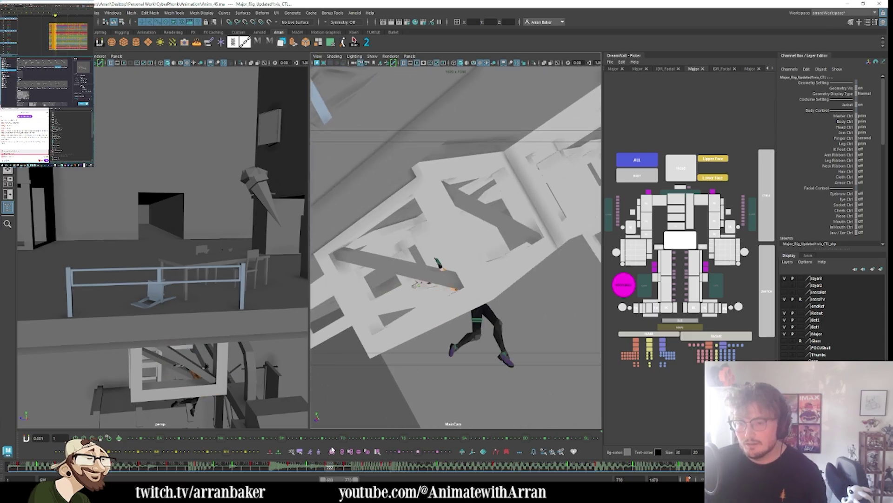
click(687, 243)
key(comma)
key(comma)
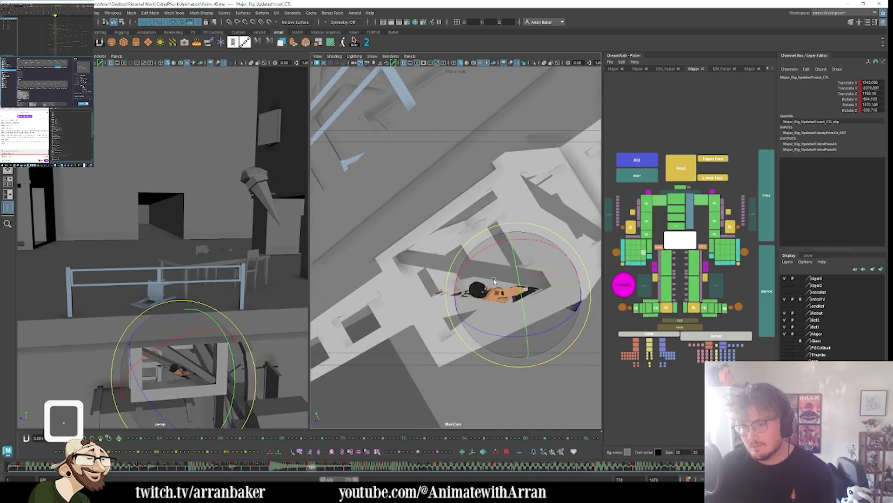
key(period)
key(period)
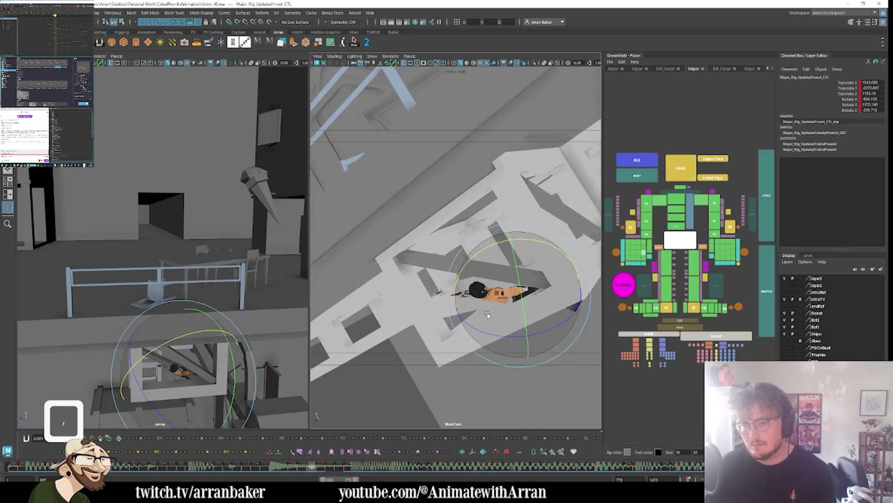
key(comma)
key(w)
drag(339, 463, 367, 476)
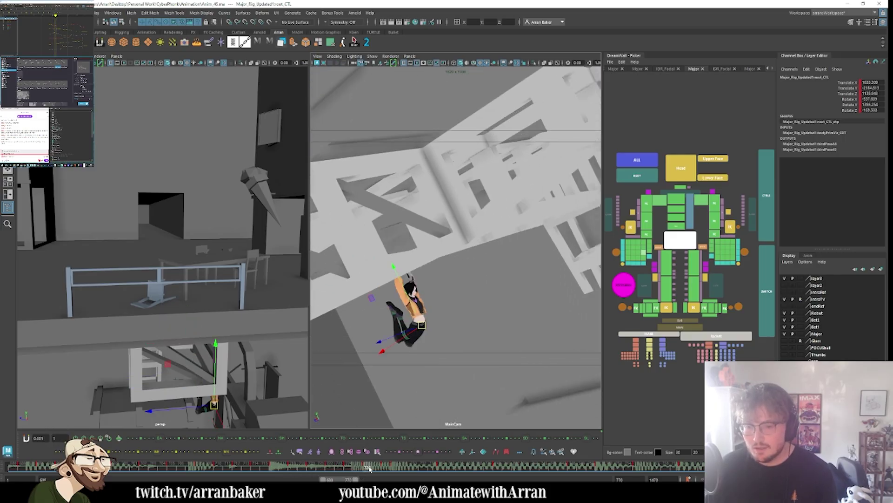
- Select all body controls, carry an earlier hanging pose over to the tucked hang frame and key it
click(622, 178)
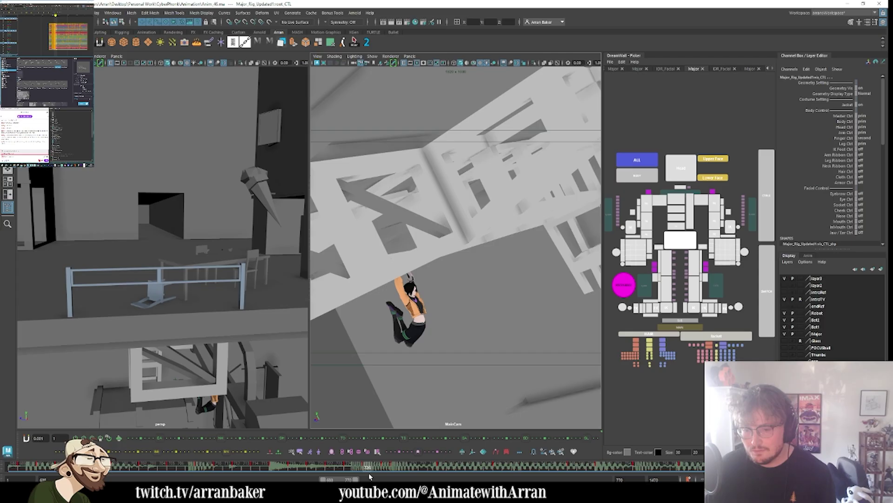
shift+click(337, 466)
mouse_move(302, 464)
shift+mouse_down()
mouse_move(396, 471)
mouse_move(367, 468)
shift+mouse_up()
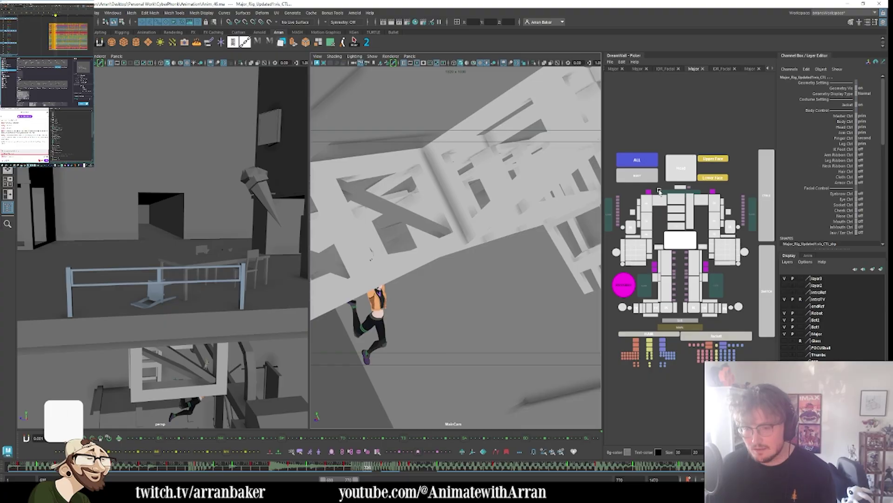
key(i)
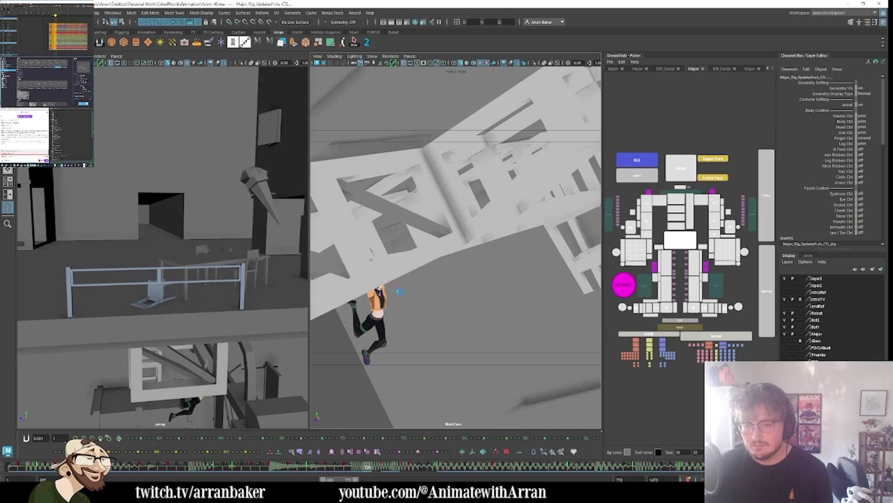
- Rotate and move the root control to place the hanging body beneath the truss, comparing it with the preceding frames
key(e)
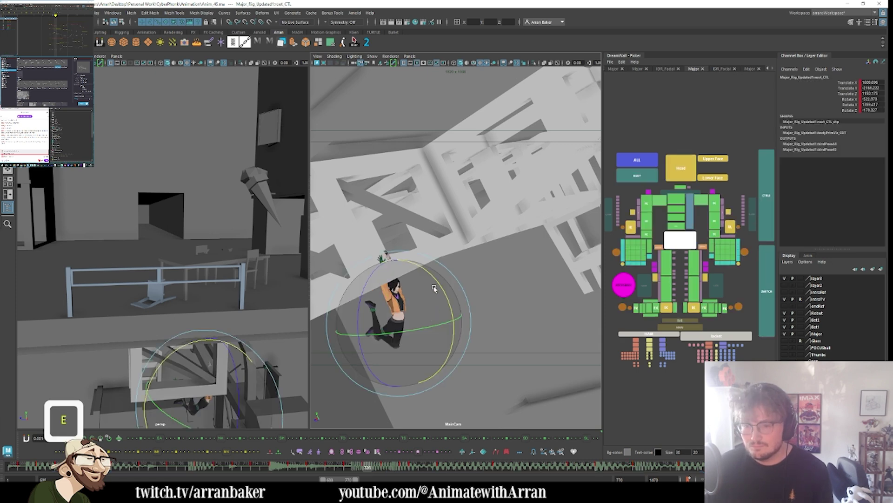
drag(435, 289, 438, 313)
key(w)
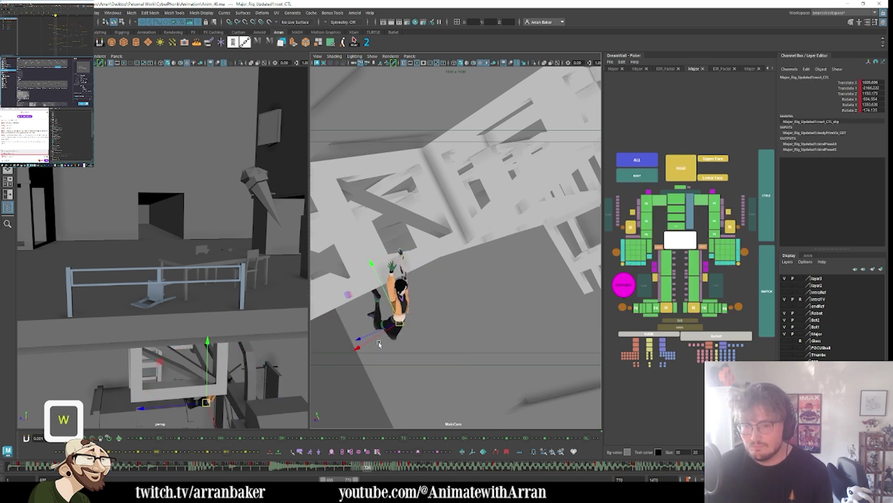
key(f)
middle_drag(234, 298, 136, 306)
key(period)
key(period)
key(period)
key(period)
key(period)
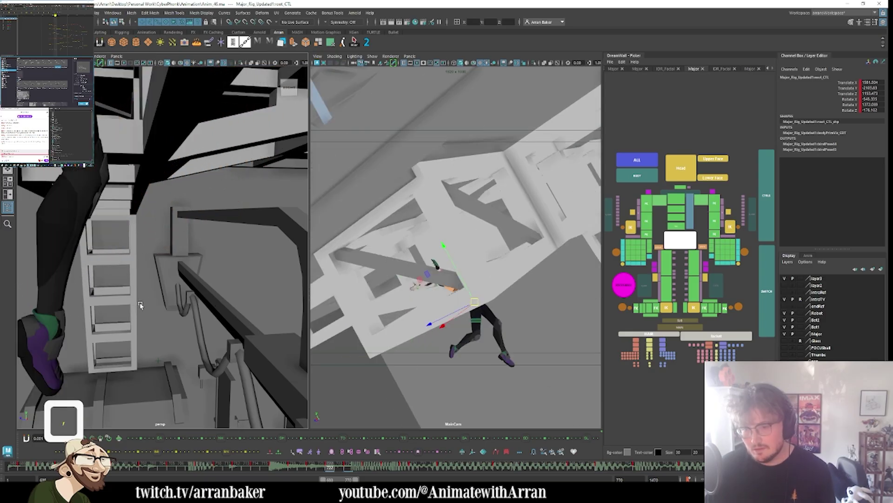
key(comma)
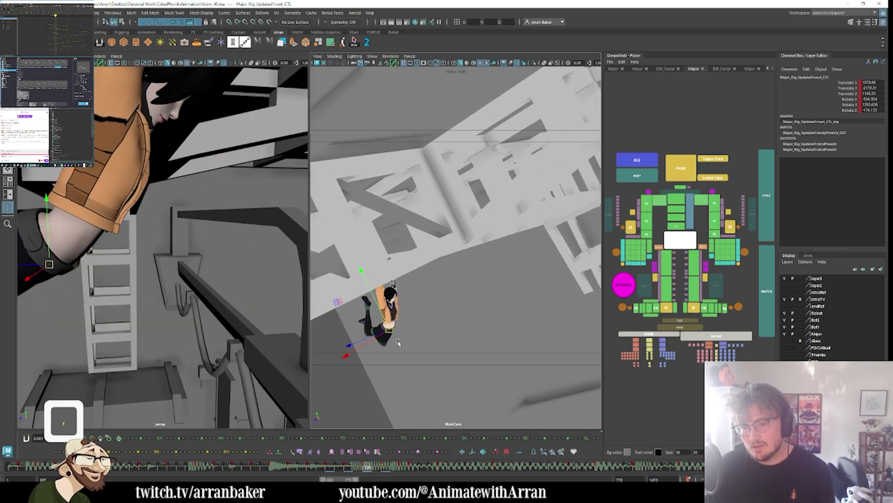
- Refine the root control's rotation and position so the hanging body lines up under the truss edge
key(e)
middle_drag(386, 305, 242, 303)
key(w)
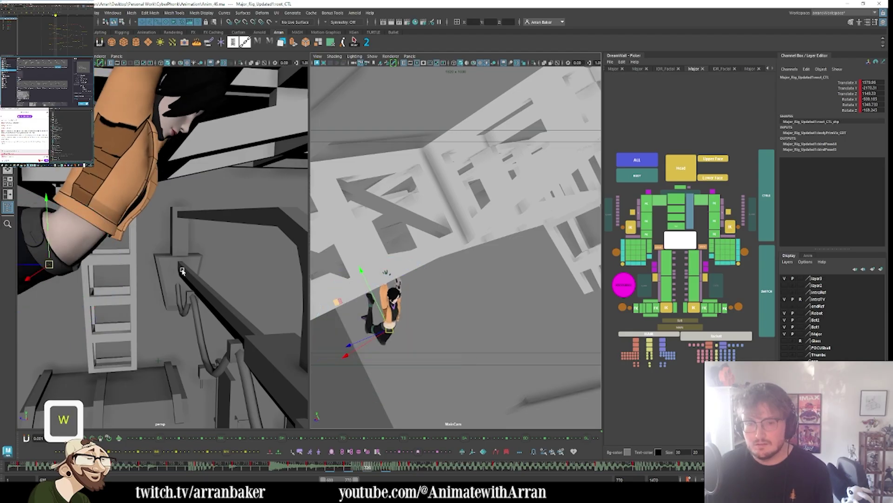
middle_drag(158, 288, 289, 289)
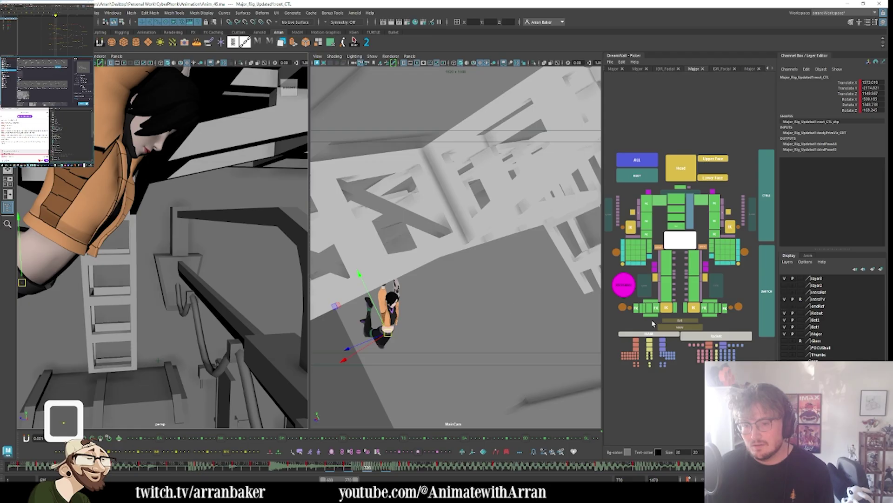
- Check the left hip FK control, and rotate the right knee FK control to open the bent leg in the preceding swing frame
click(698, 279)
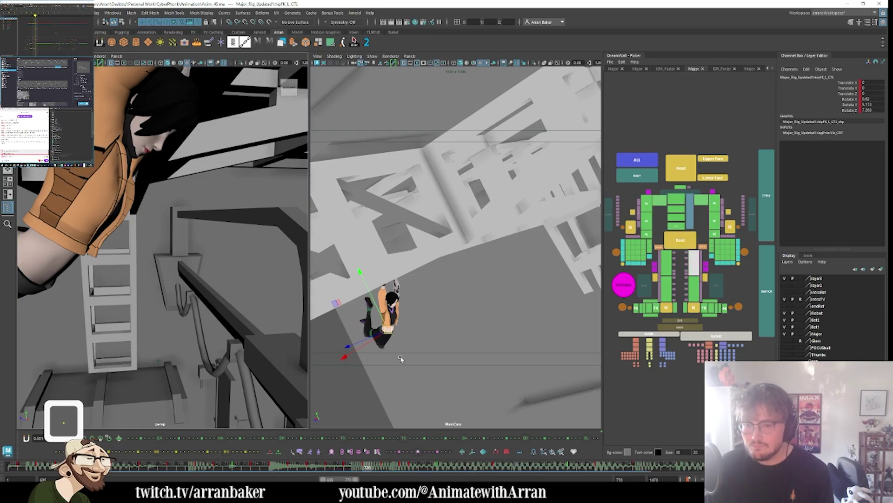
right_click(406, 343)
key(comma)
key(period)
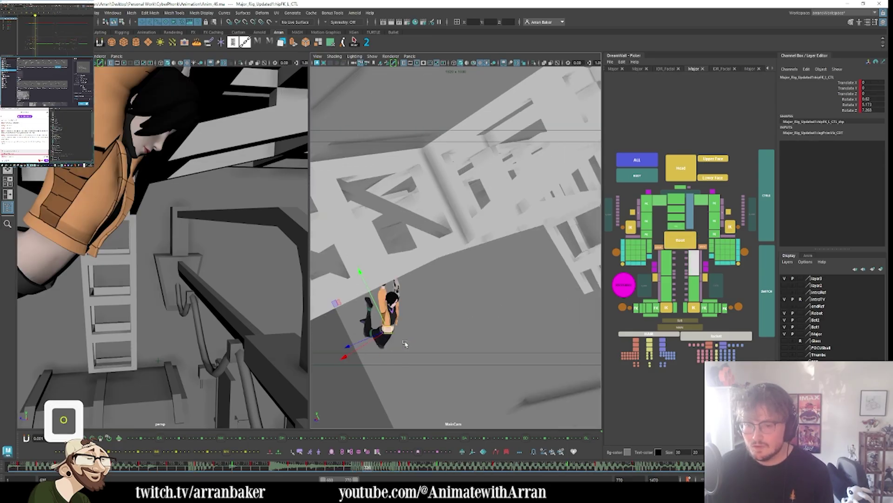
click(666, 288)
key(comma)
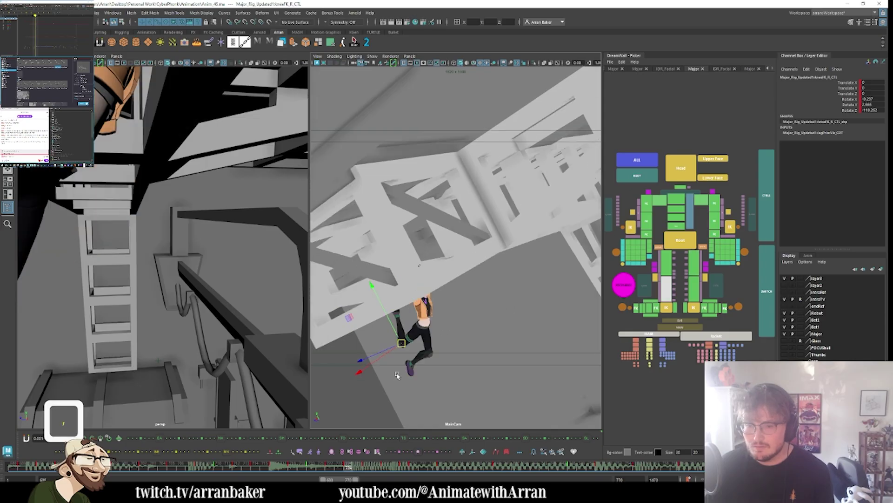
key(comma)
key(comma)
key(e)
key(comma)
key(comma)
key(comma)
key(comma)
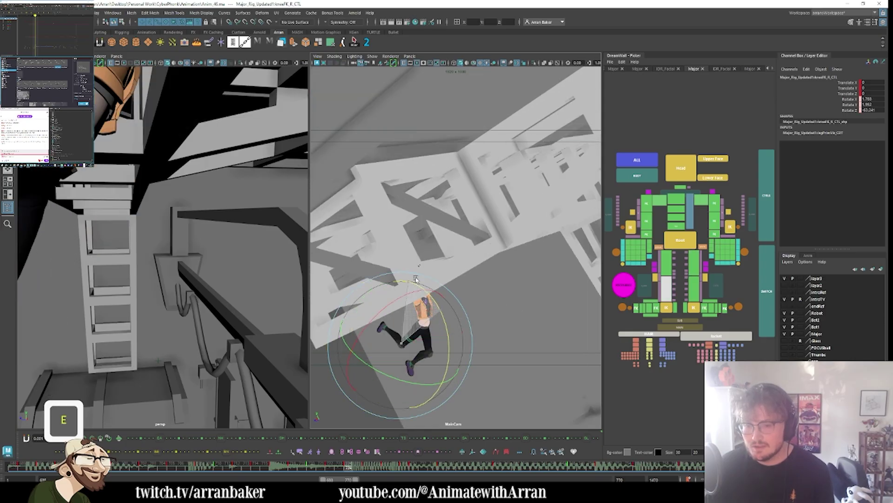
- Adjust the right knee FK bend in the tucked hang frame, comparing the lower leg with the neighbouring frames
key(period)
key(period)
key(period)
key(period)
key(period)
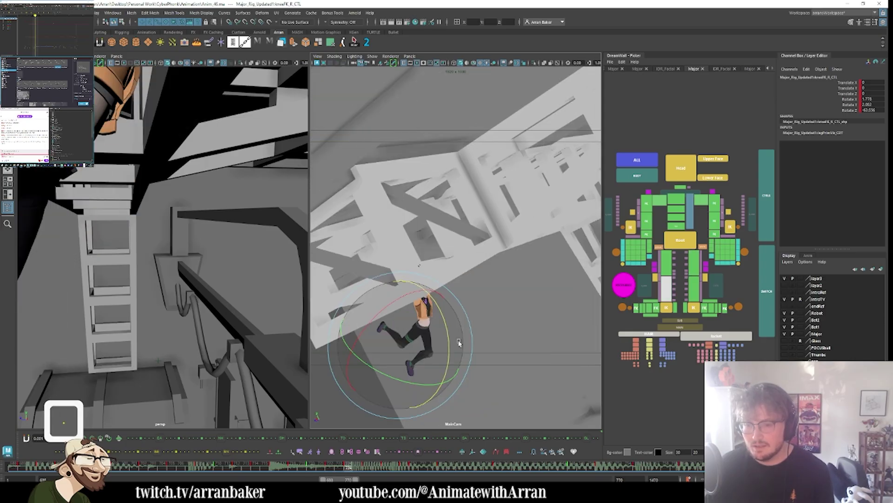
key(comma)
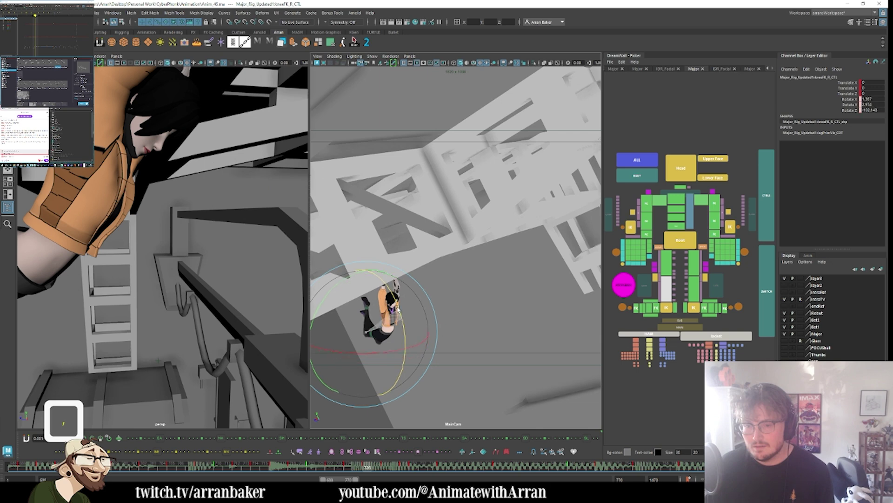
key(period)
key(comma)
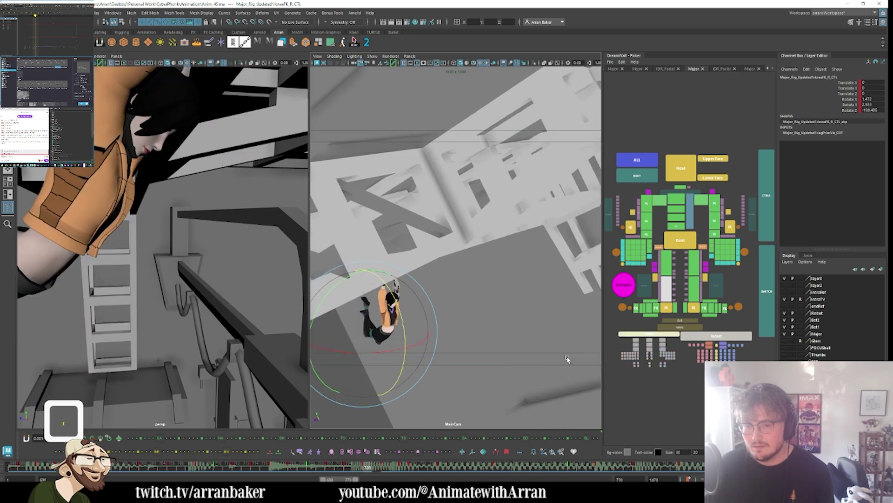
- Adjust the left knee FK rotation in the hanging pose and compare the leg with the neighbouring keyframes
click(694, 285)
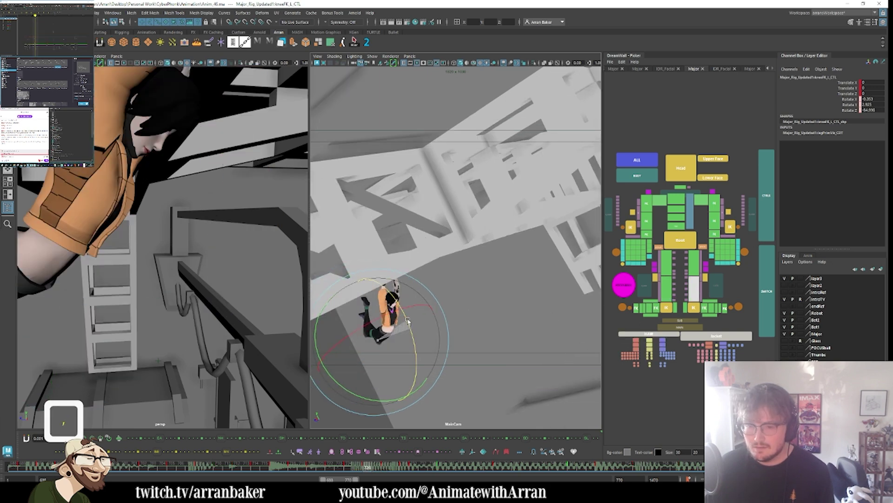
key(Up)
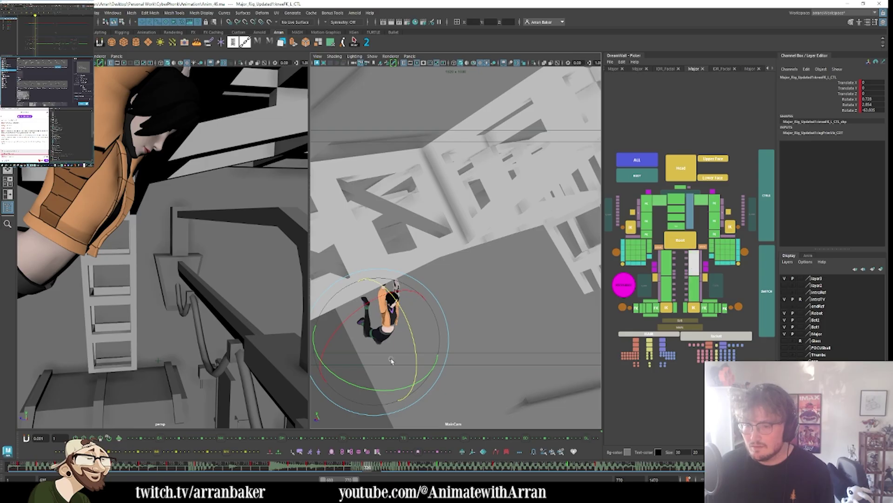
key(period)
key(period)
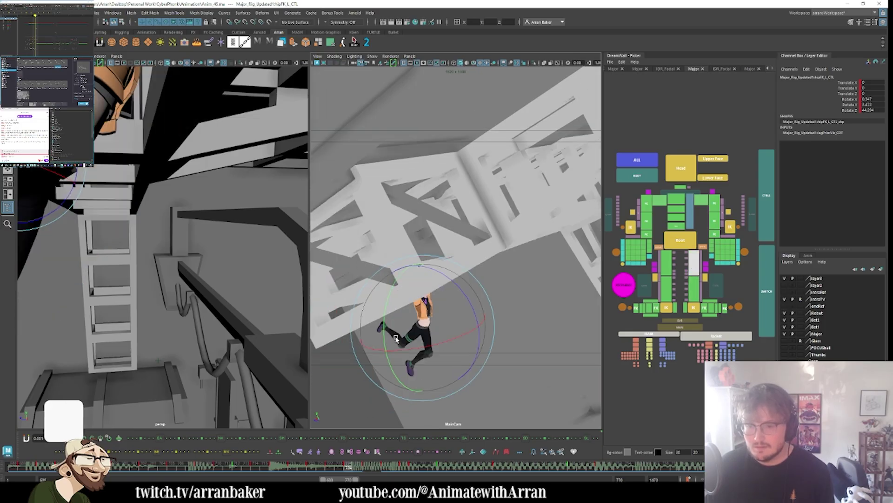
key(comma)
key(comma)
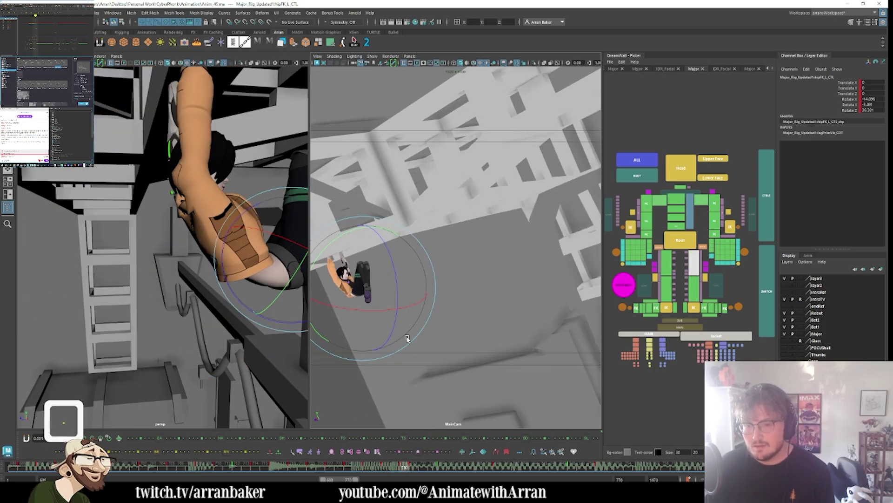
- Select all controls of both legs, compare the adjacent keyframes and change the in-between leg pose so the thighs hang down
mouse_move(320, 463)
mouse_down()
mouse_move(404, 472)
mouse_move(383, 468)
mouse_up()
click(717, 285)
shift+click(645, 284)
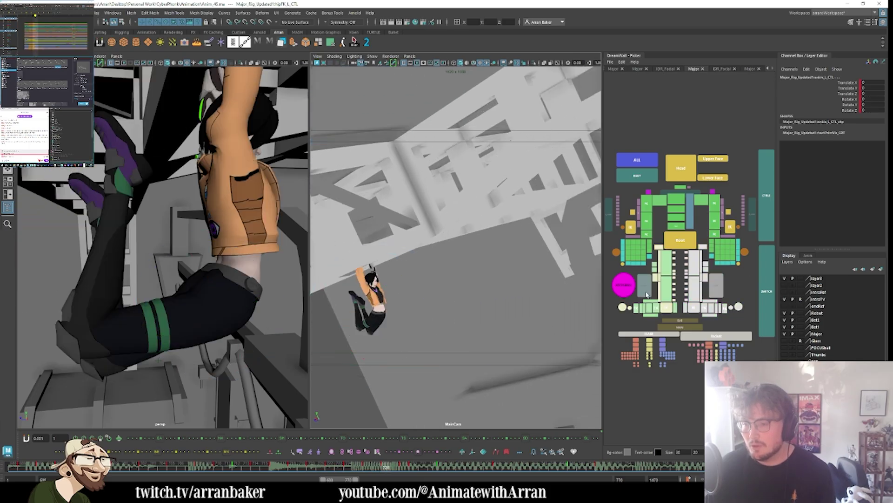
key(comma)
key(comma)
key(period)
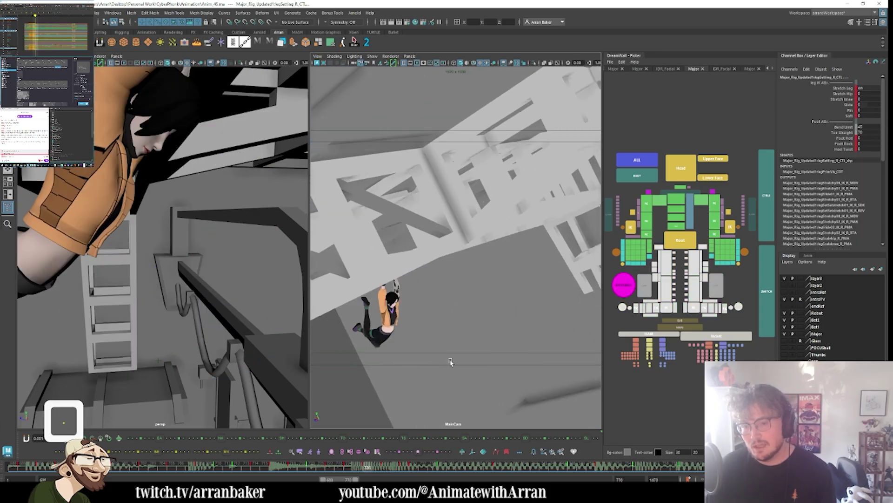
key(period)
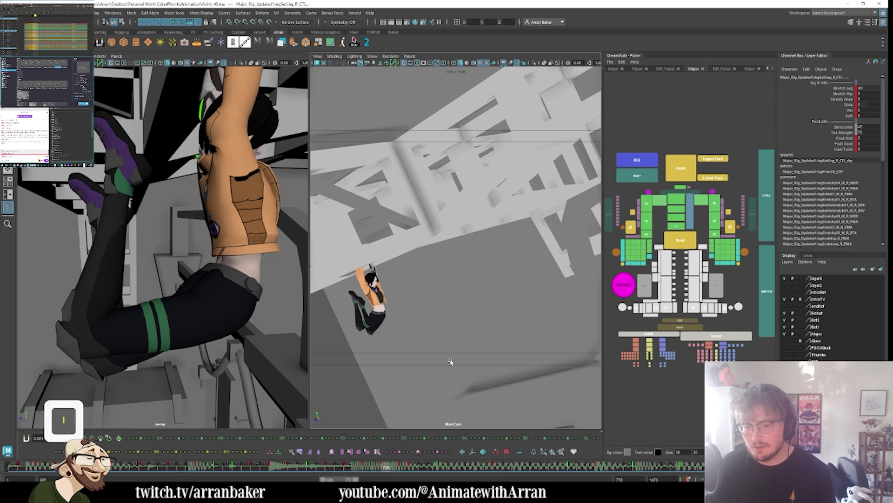
key(period)
key(comma)
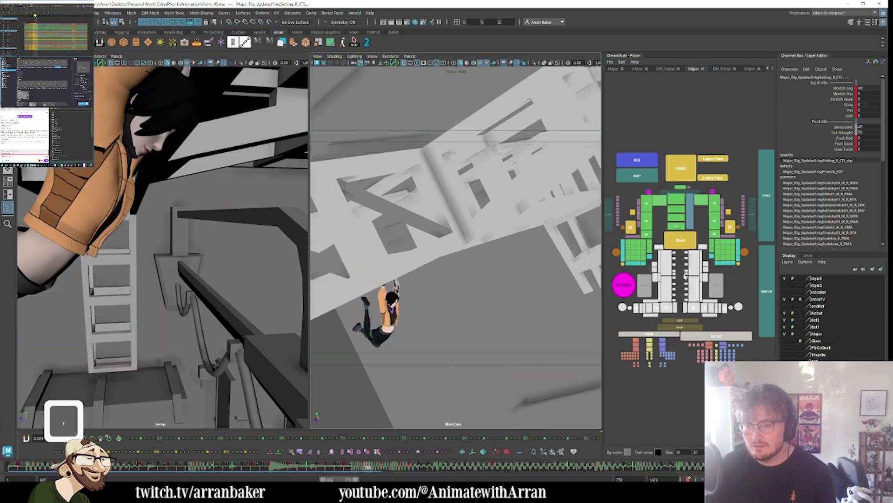
key(period)
- Rotate the right and left hip FK controls to separate the legs, swinging one thigh forward
click(666, 263)
key(e)
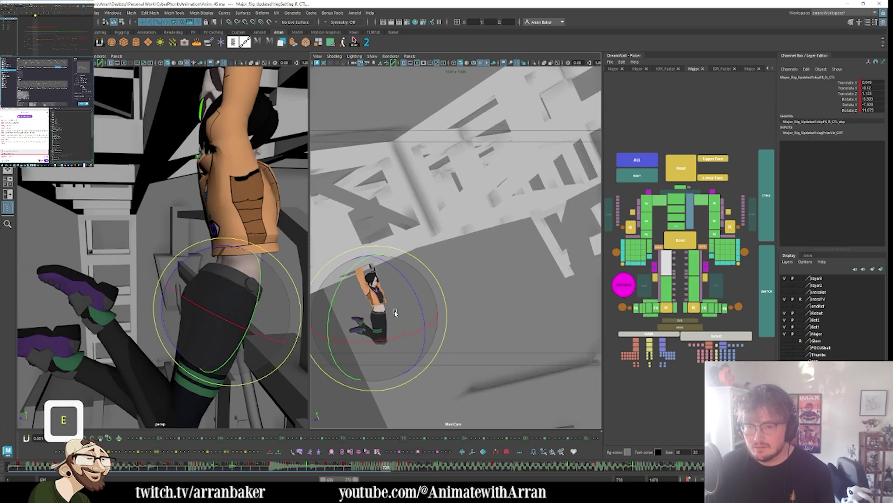
mouse_move(395, 311)
middle_down()
mouse_move(397, 295)
mouse_move(403, 307)
mouse_move(406, 300)
mouse_move(390, 299)
middle_up()
click(694, 264)
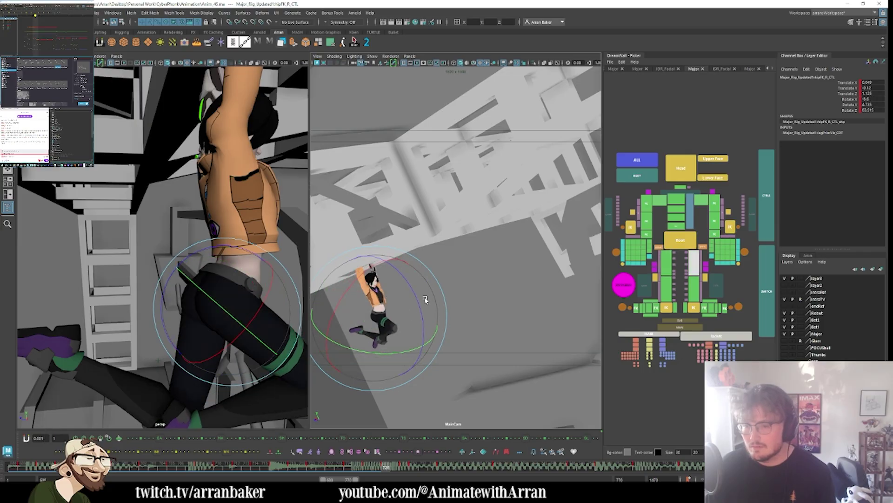
drag(424, 301, 408, 287)
- Rotate the left and right ankle FK controls and check the feet against the neighbouring keyframes
click(704, 309)
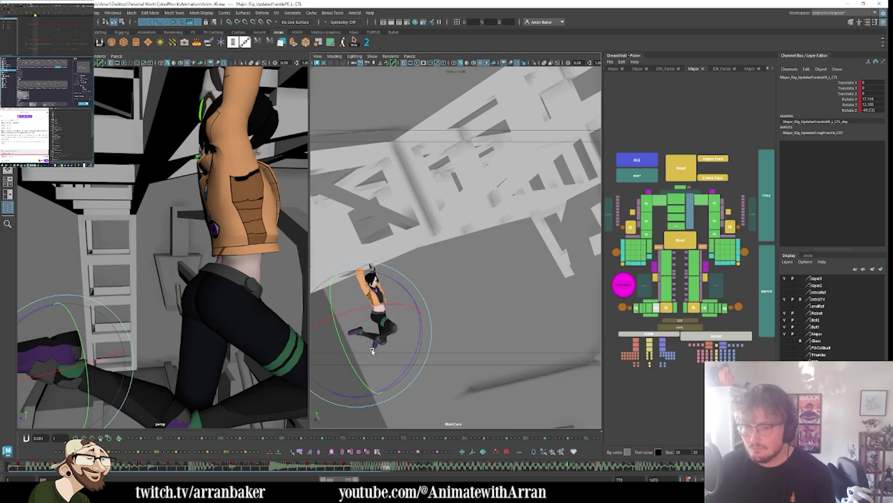
click(377, 317)
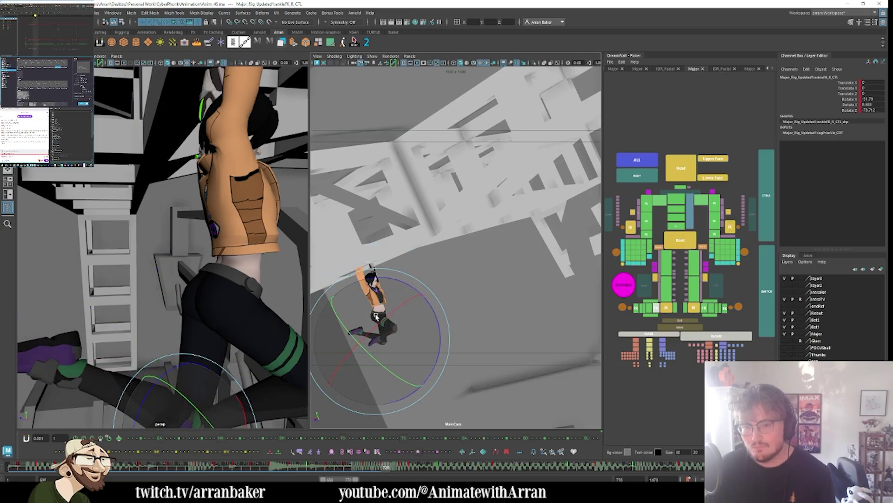
key(comma)
key(period)
key(comma)
key(comma)
key(period)
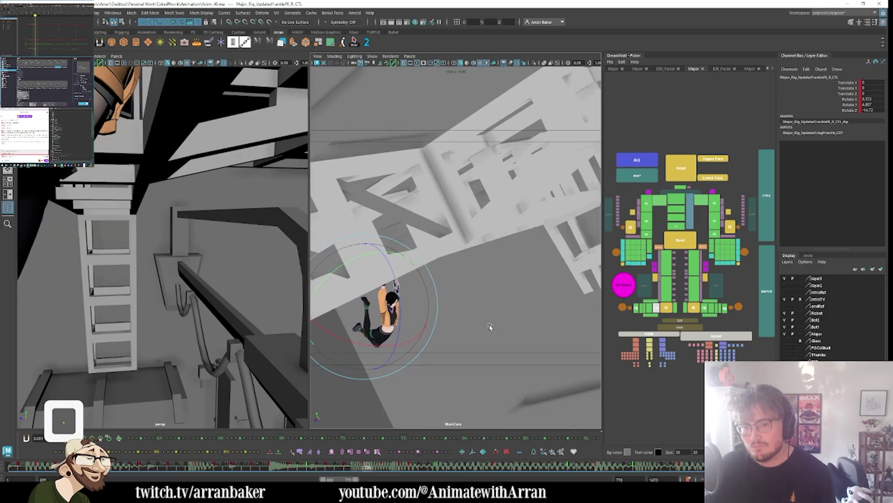
key(comma)
key(period)
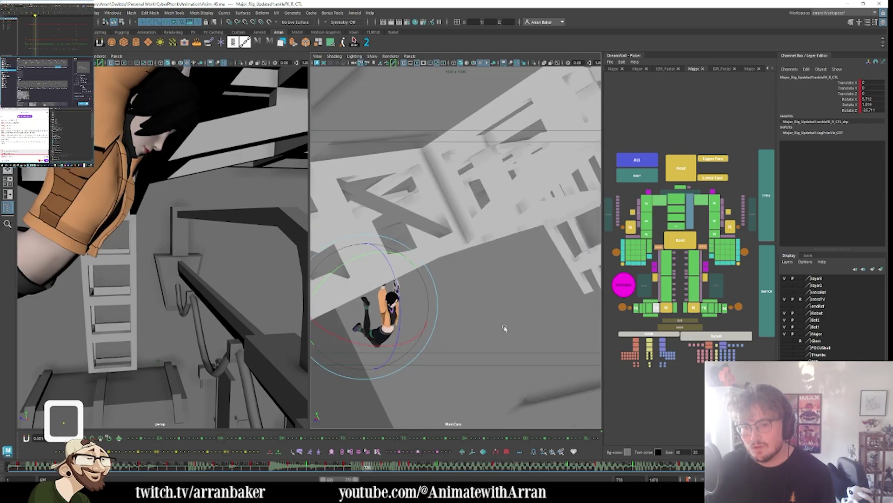
- Rework the legs of the earlier hanging pose by rotating the right hip, left knee and both ankle FK controls
click(669, 273)
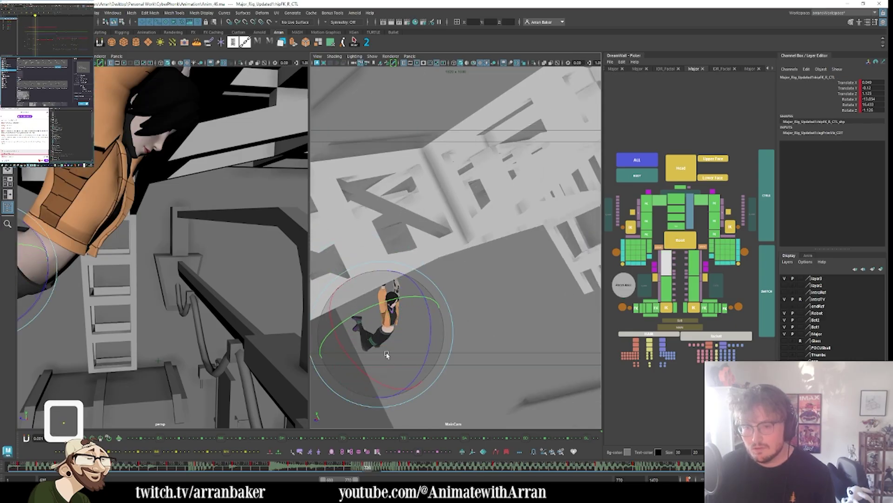
click(401, 336)
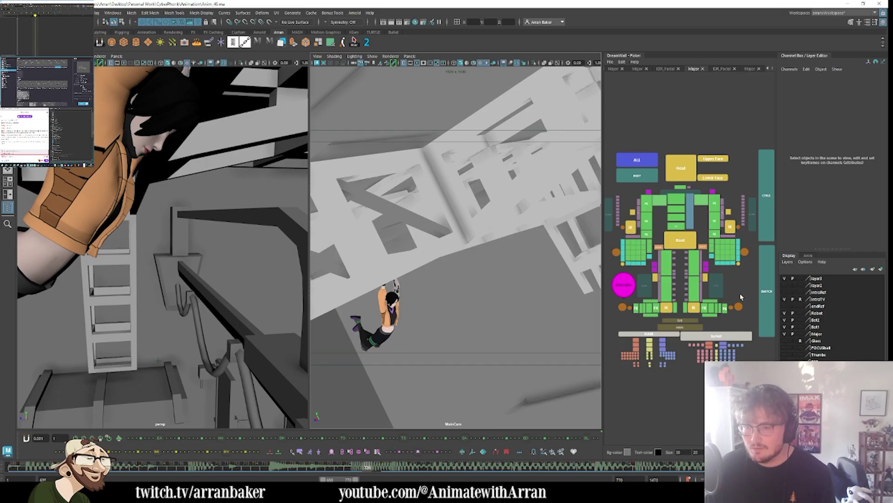
click(390, 350)
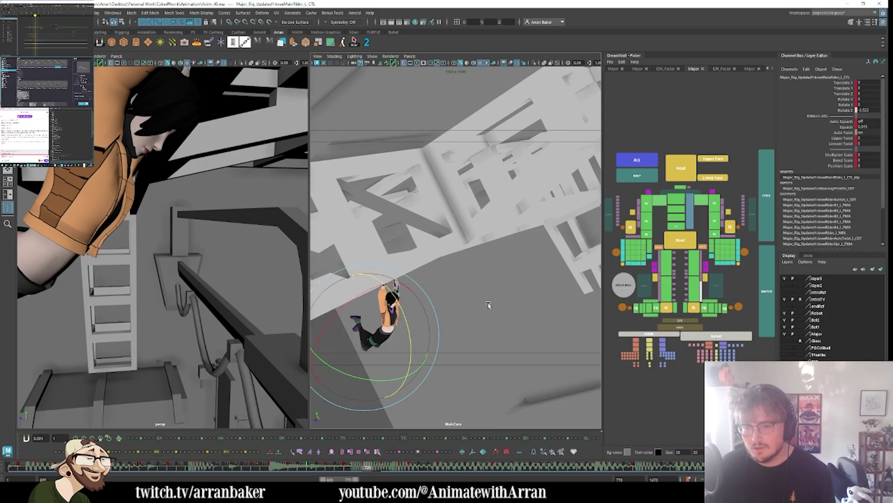
key(ctrl+z)
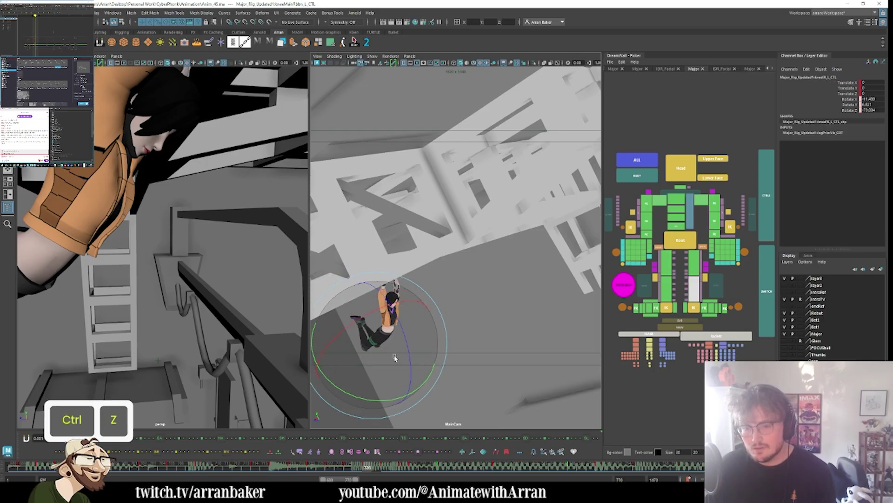
key(ctrl+z)
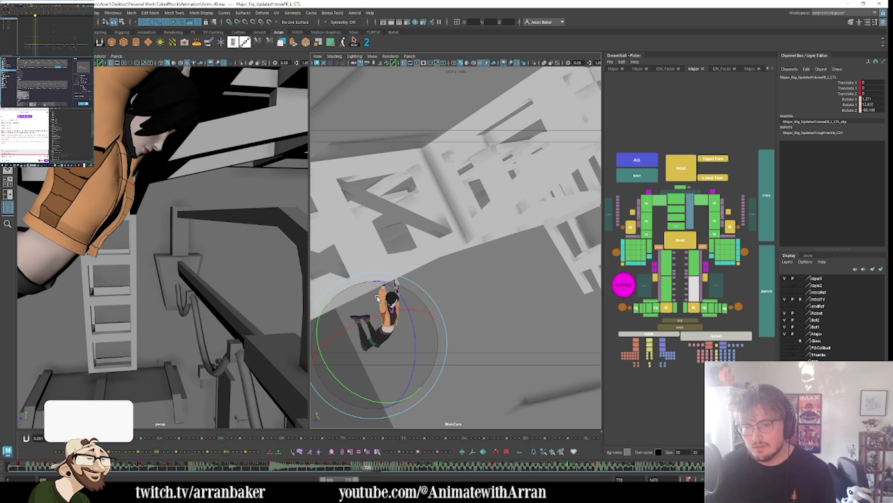
click(709, 308)
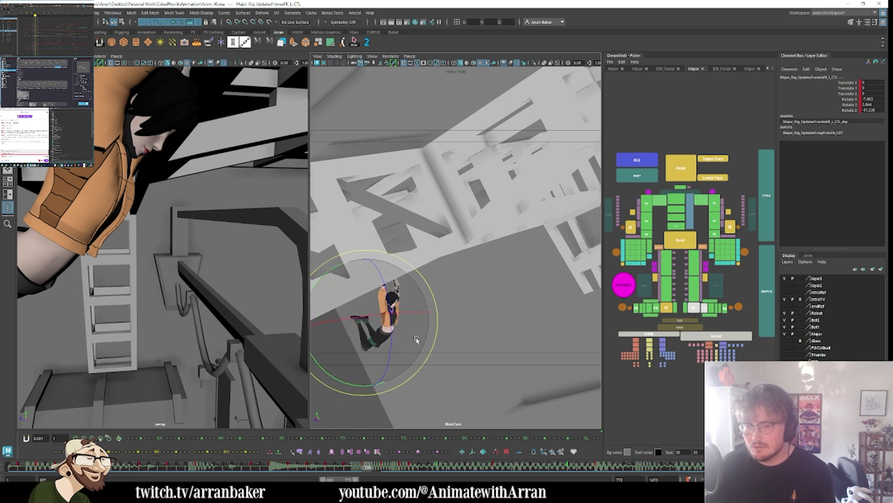
- Step back and forth through the swing's keyframes to examine how the legs and feet move between poses
key(comma)
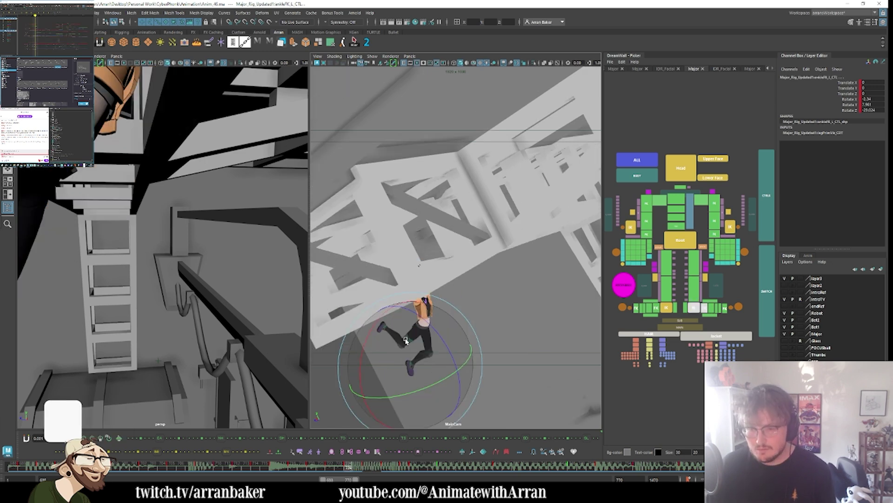
key(period)
key(period)
key(comma)
key(period)
key(period)
key(period)
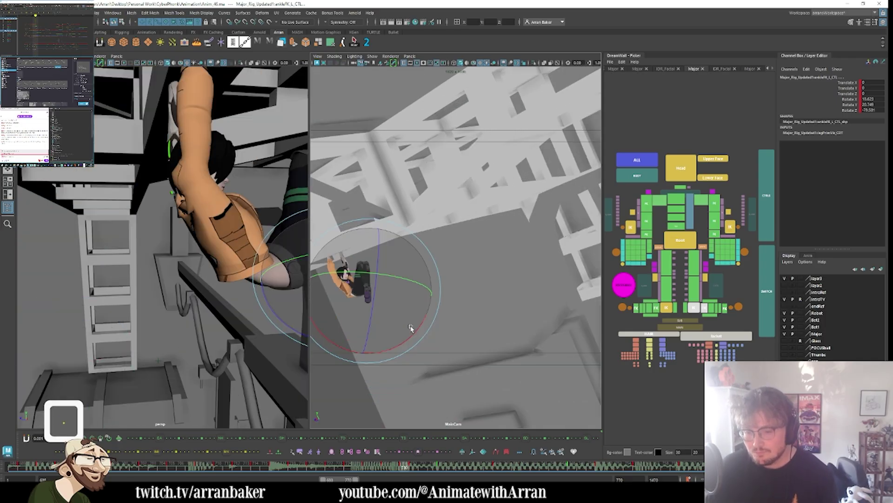
key(period)
key(comma)
key(comma)
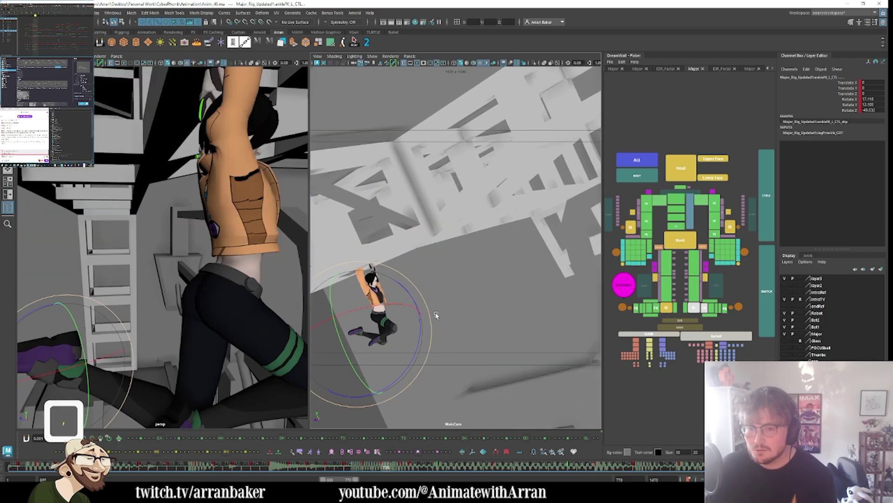
key(period)
key(period)
key(comma)
key(comma)
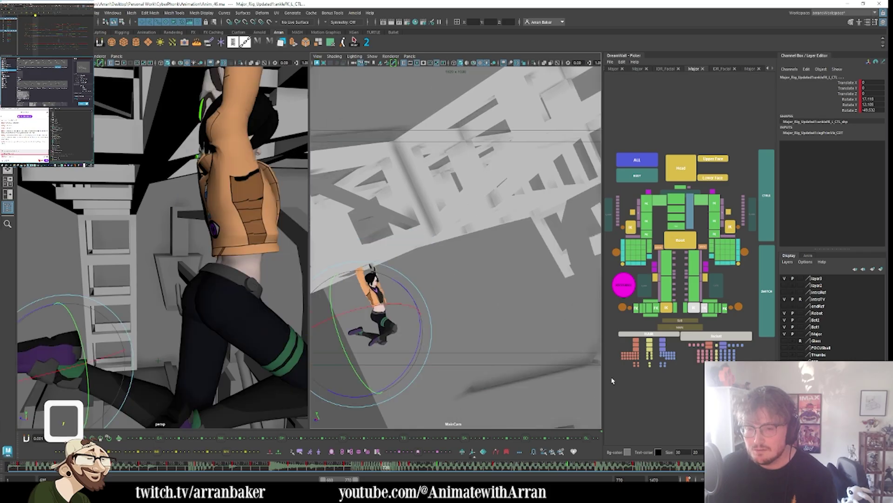
key(period)
- Select all body controls, try to carry the full-body pose over to a later frame, and undo it
click(624, 283)
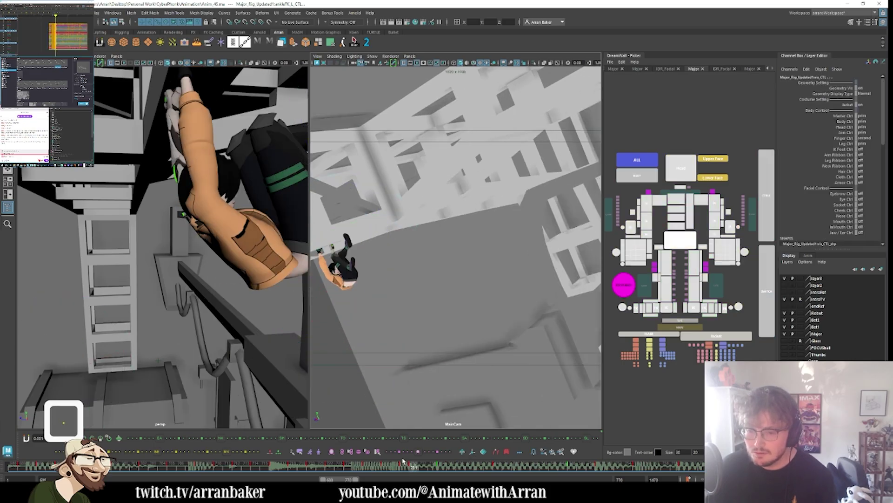
click(440, 466)
mouse_move(438, 466)
mouse_down()
mouse_move(371, 460)
mouse_move(514, 459)
mouse_move(369, 420)
mouse_move(472, 412)
mouse_move(370, 421)
mouse_move(443, 429)
mouse_move(420, 431)
mouse_up()
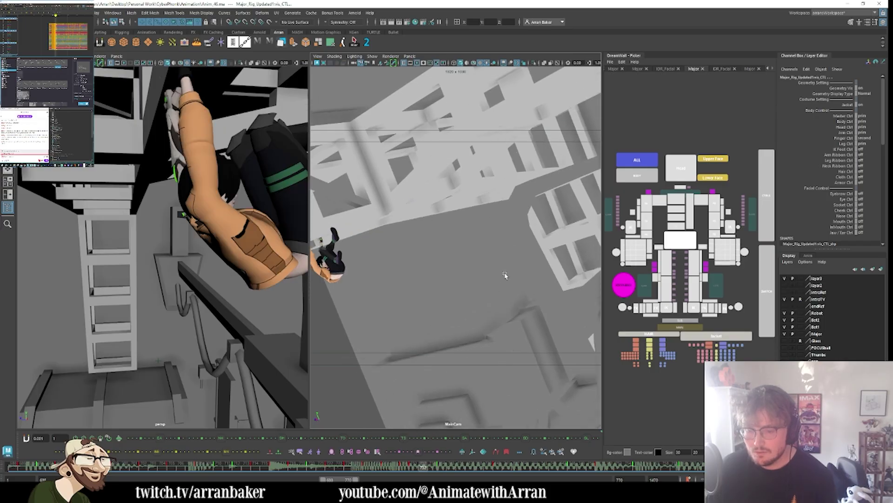
key(u)
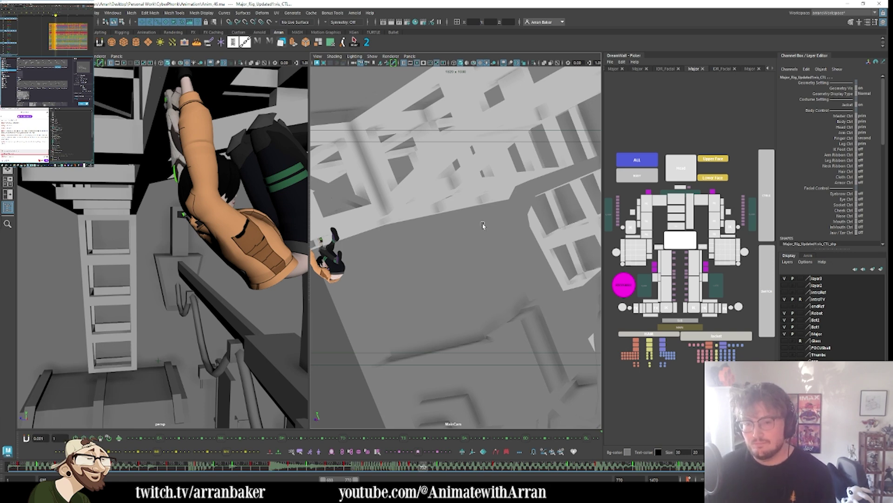
key(ctrl+z)
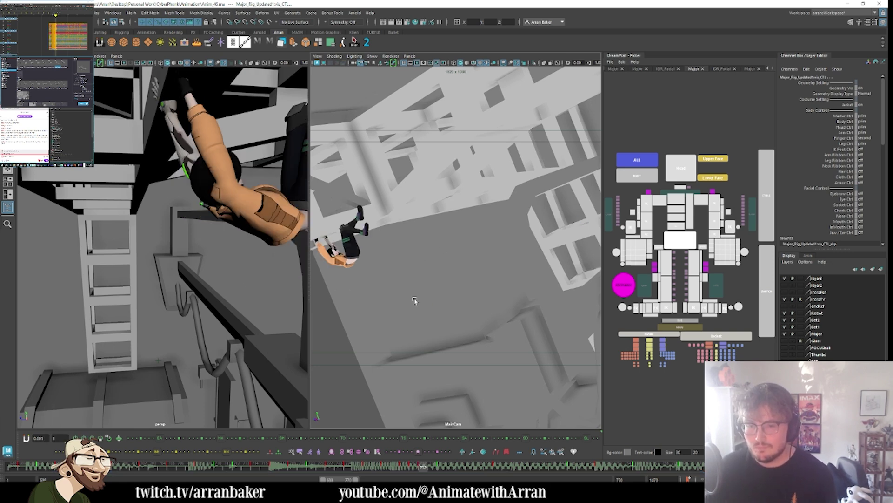
- Rotate the character's root control to tilt the body and move the root up towards the beam
click(688, 244)
key(e)
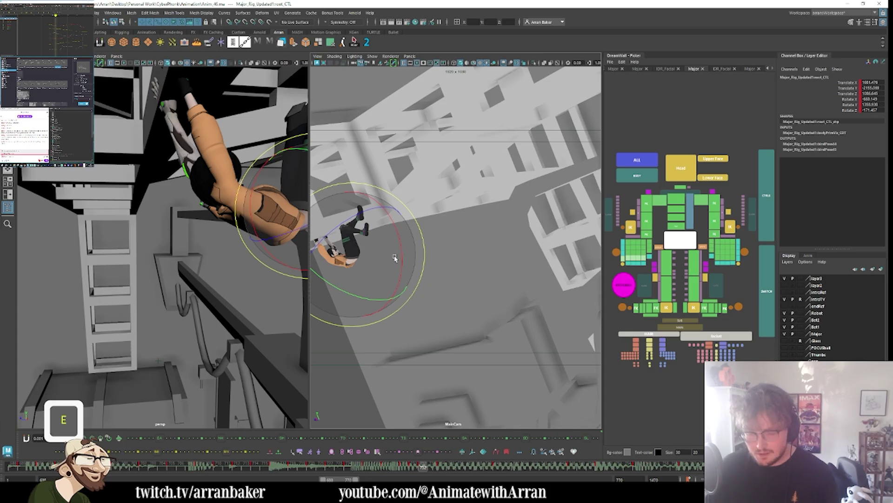
drag(394, 259, 387, 221)
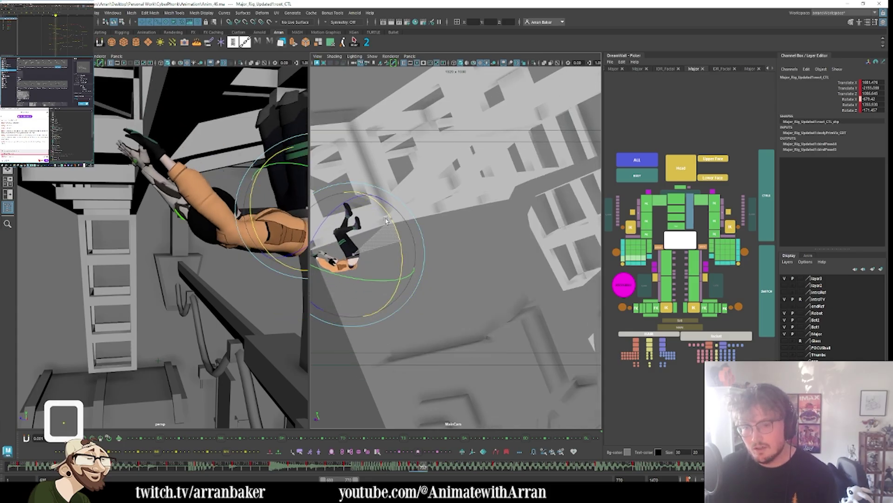
key(w)
middle_drag(401, 251, 399, 235)
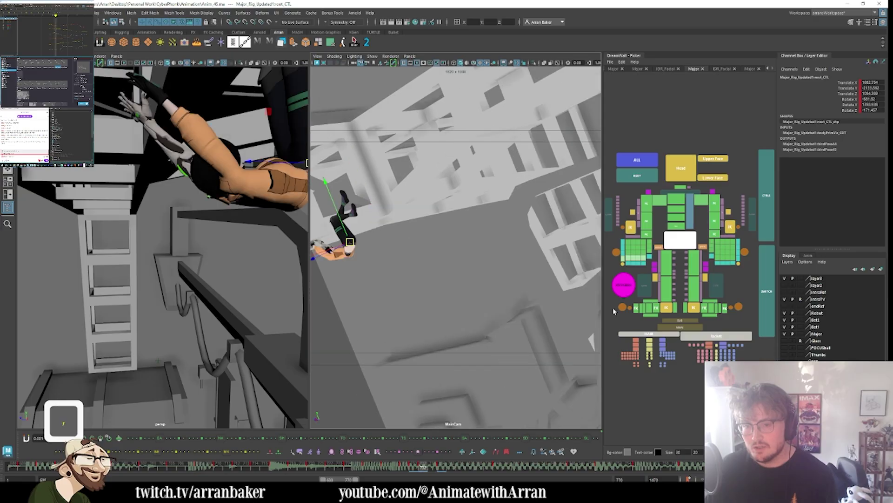
- Change the whole right leg and whole left leg so both extend upward together, and compare with the adjacent keyframes
click(646, 288)
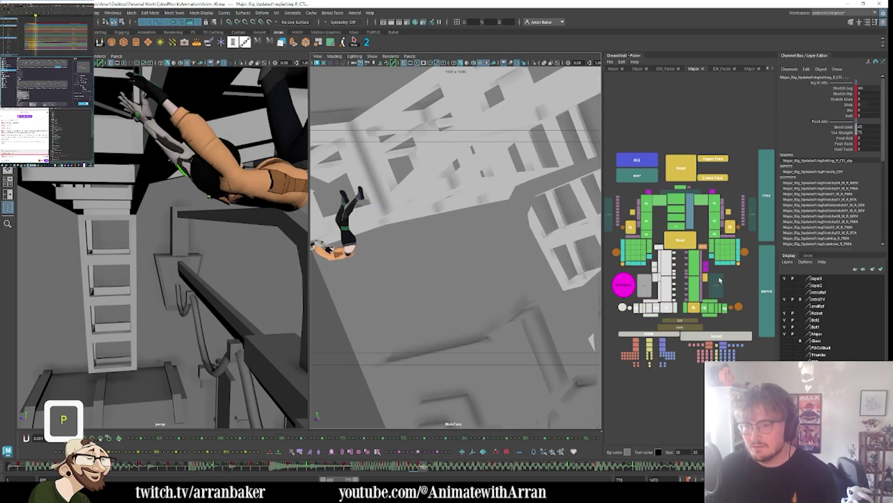
click(717, 289)
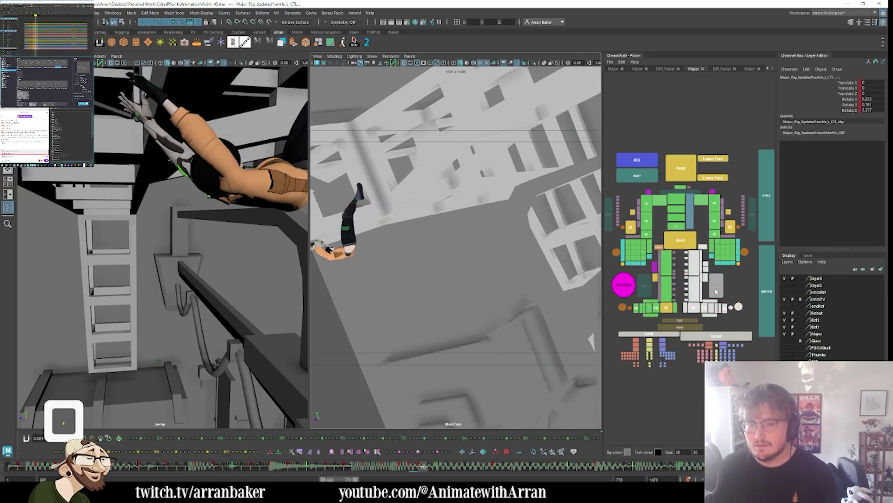
key(comma)
key(comma)
key(period)
key(period)
key(period)
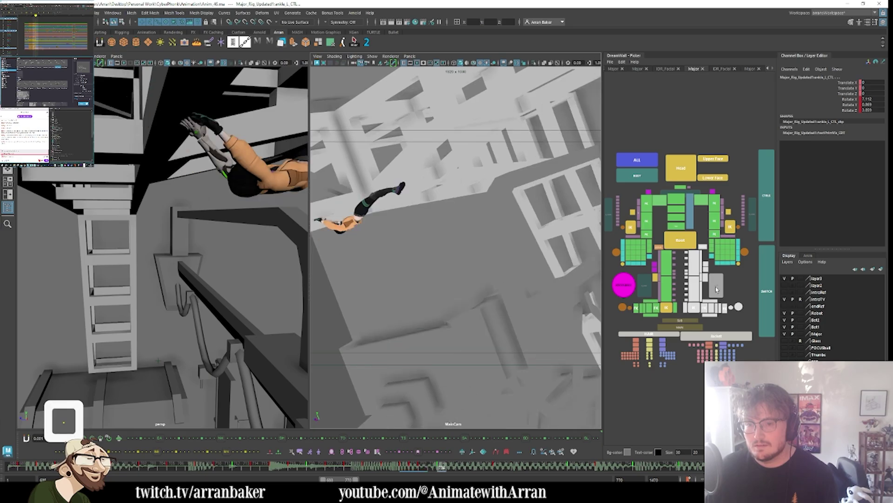
key(comma)
- Rotate both hip FK controls together to tilt the raised legs away from the torso, and key their rotation
click(666, 263)
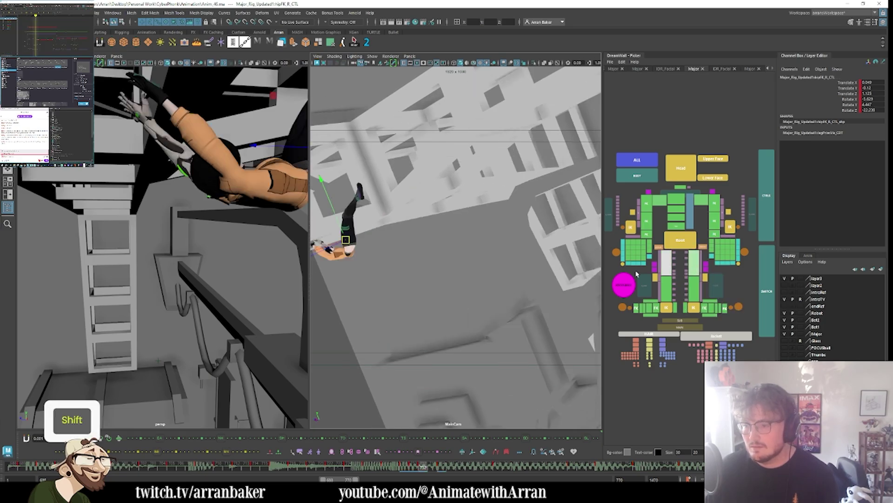
shift+click(694, 264)
key(e)
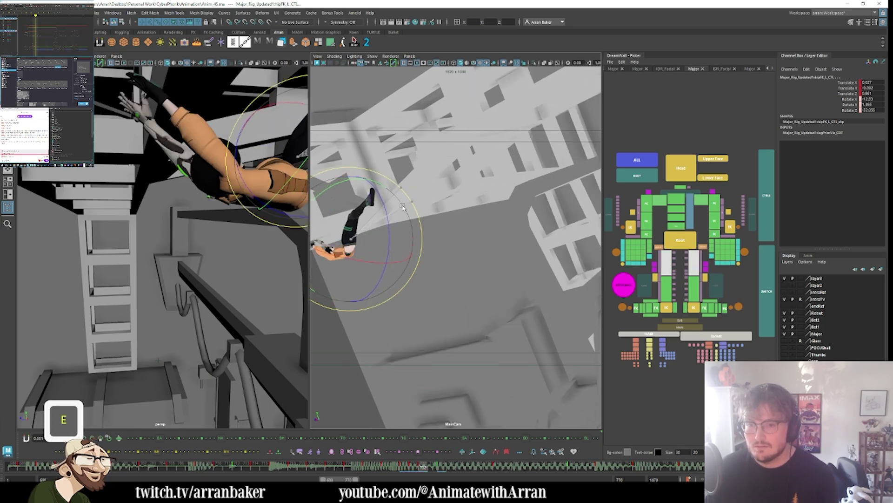
key(shift+e)
- Step back and forth through the adjacent keyframes and single frames to examine the legs' motion through the swing
key(comma)
key(period)
key(period)
key(comma)
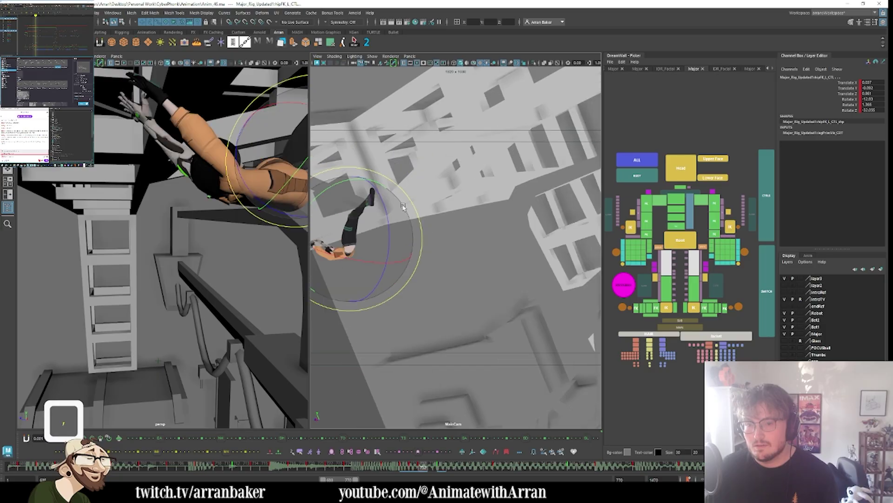
key(period)
key(period)
key(comma)
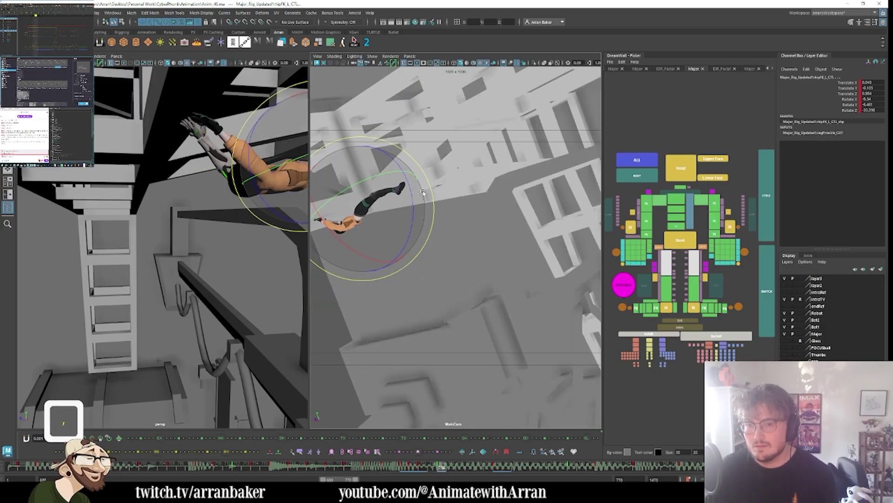
key(alt+comma)
key(alt+period)
key(alt+comma)
key(alt+comma)
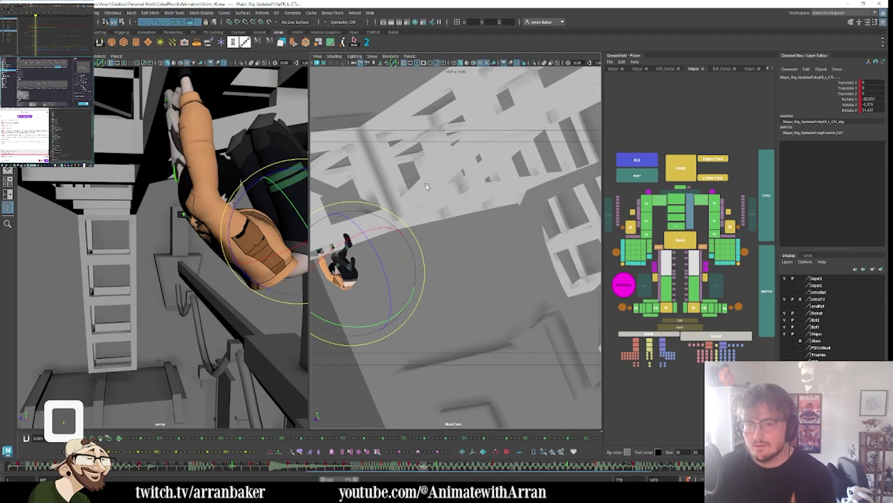
key(alt+period)
- Key all body controls at an in-between frame after the raised-leg pose and blend the breakdown toward the following horizontal pose
drag(378, 463, 430, 462)
drag(436, 461, 460, 460)
click(638, 177)
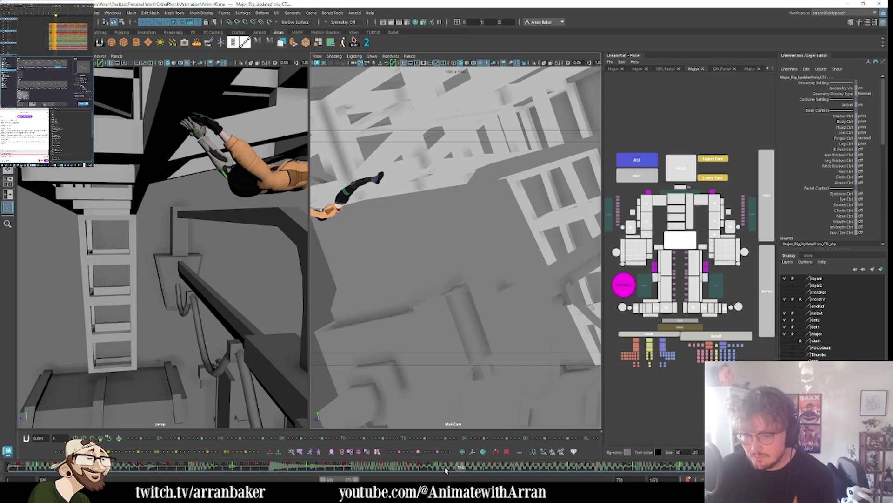
mouse_move(462, 469)
mouse_down()
mouse_move(496, 470)
mouse_move(460, 469)
mouse_up()
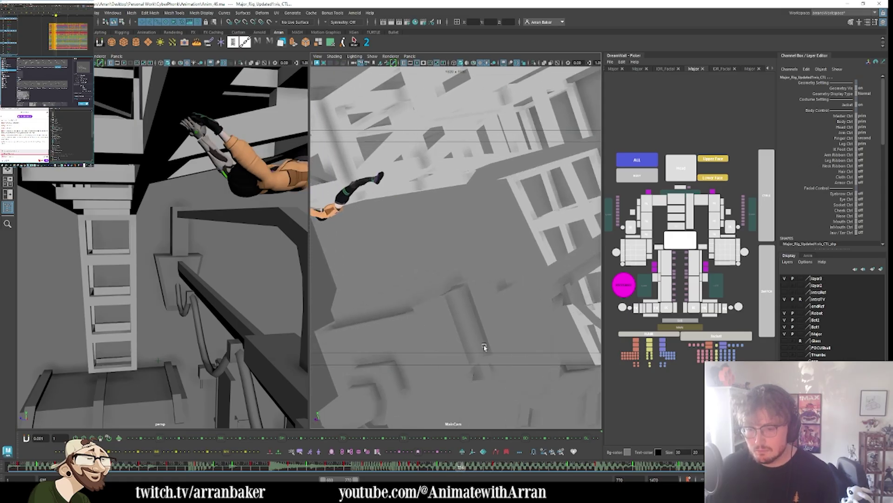
key(i)
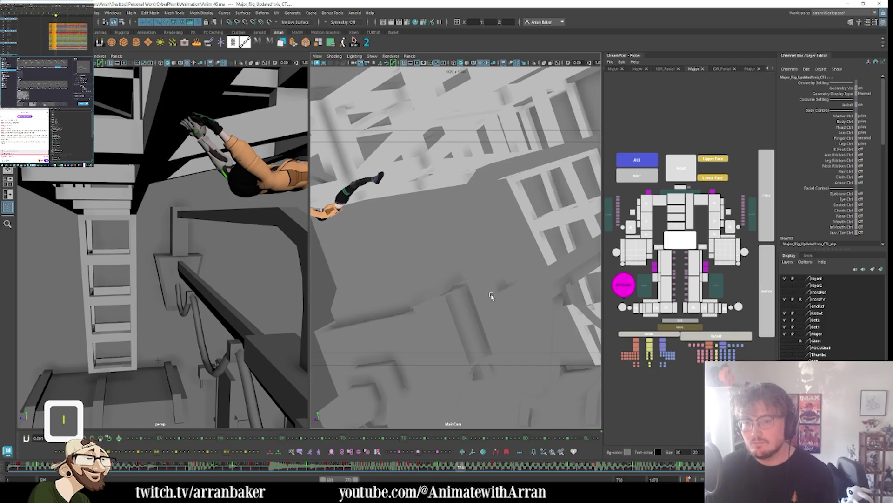
- Adjust the root control's position at the new breakdown and compare it with the neighbouring keyframes
click(678, 242)
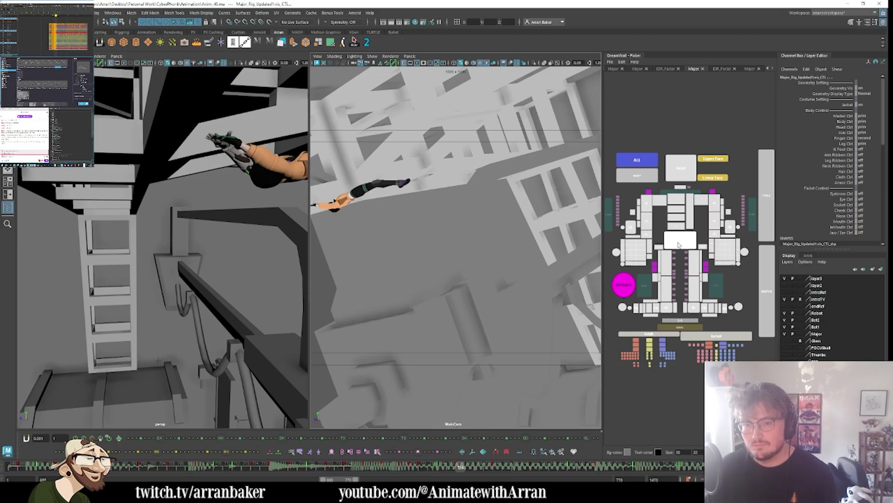
key(w)
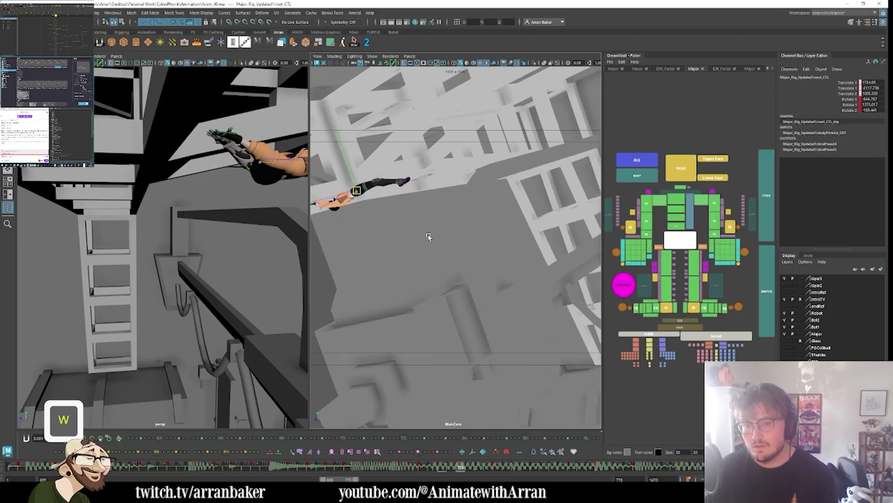
key(comma)
key(period)
key(period)
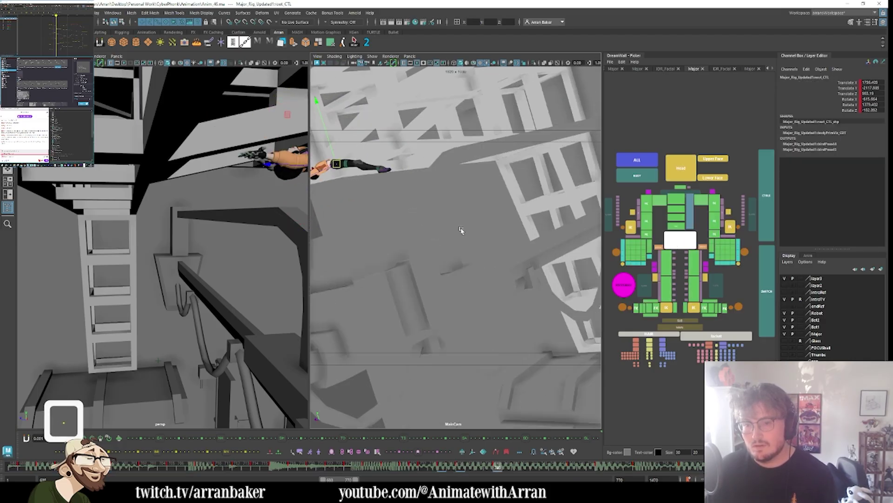
- Add a whole-body breakdown between the previous breakdown and the horizontal pose, and check the root against the next keyframe
click(638, 178)
click(481, 469)
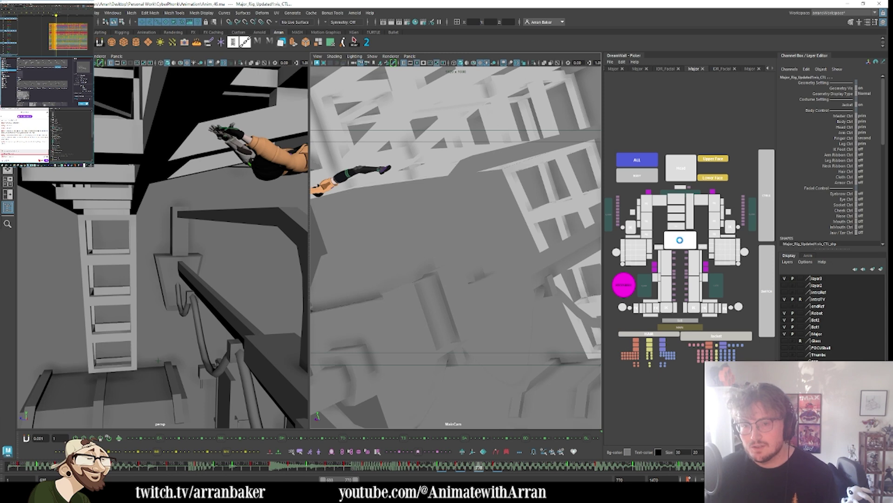
click(637, 159)
key(period)
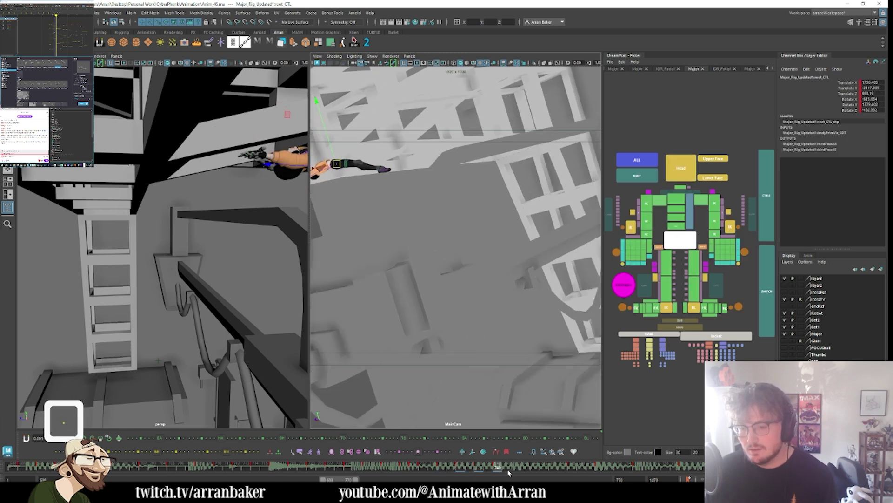
- Key all body controls midway between the horizontal pose and the legs-down pose, blending the breakdown between the two
drag(508, 473, 575, 469)
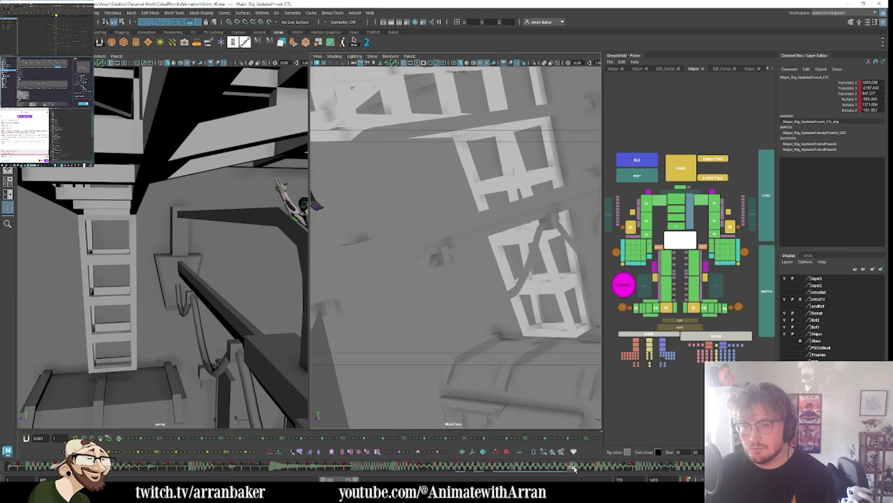
key(backslash)
scroll(484, 250, down, 5)
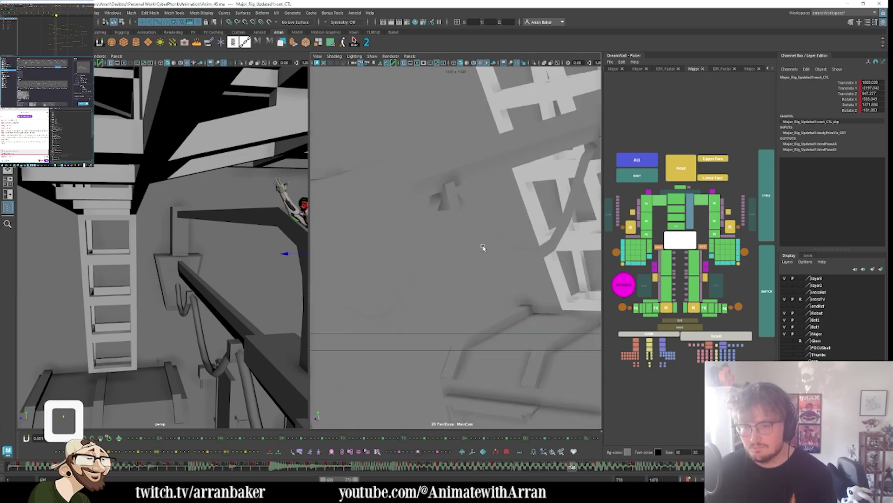
scroll(348, 243, up, 3)
scroll(492, 258, down, 2)
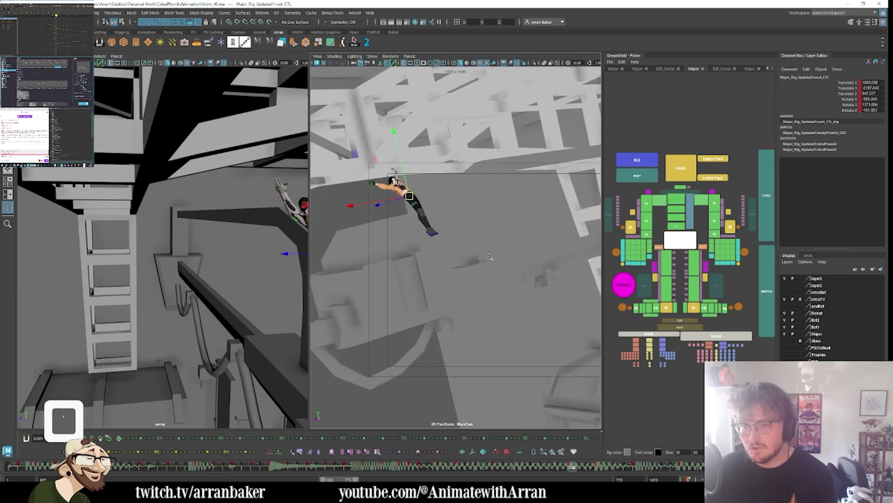
key(ctrl+shift+a)
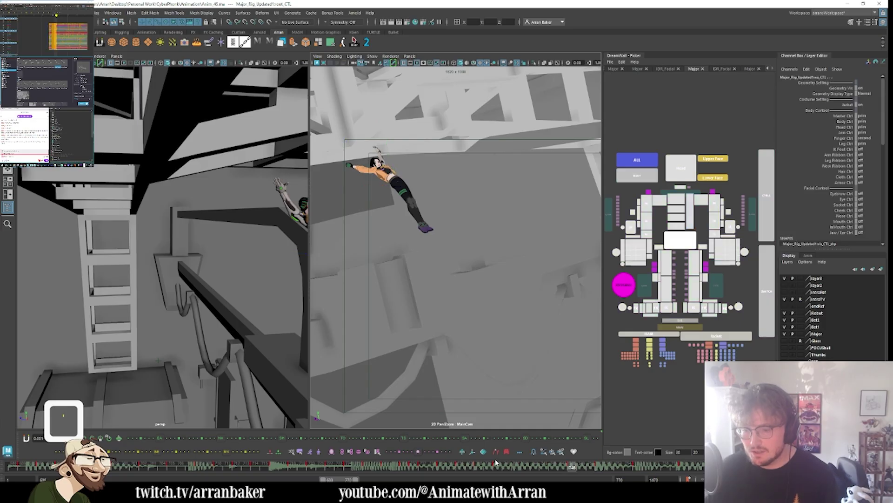
drag(501, 471, 532, 471)
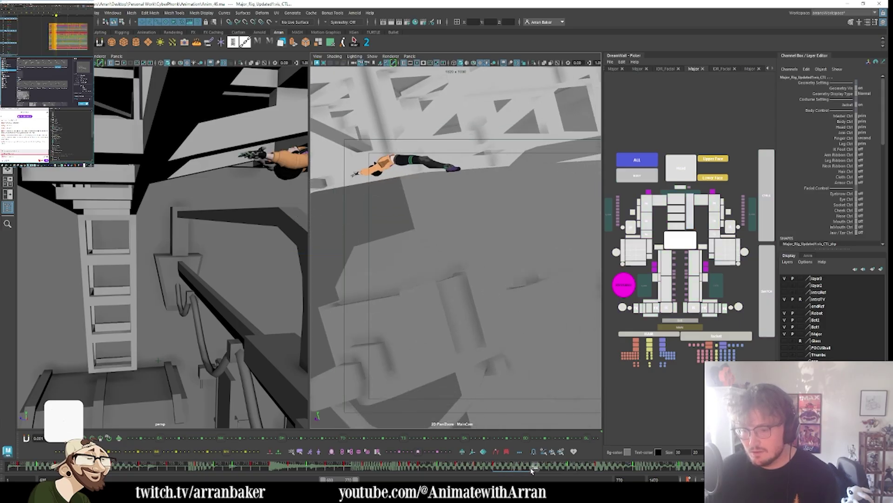
key(i)
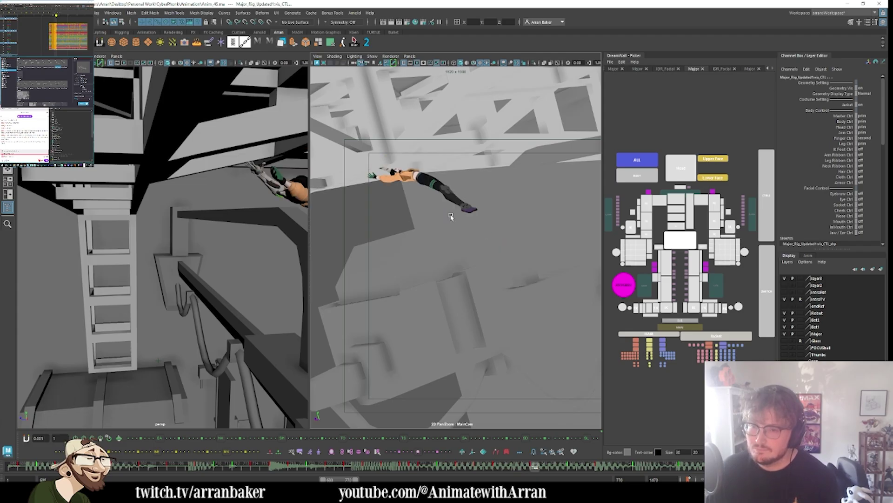
- Move the root control up at the midway breakdown and compare the body's path across the surrounding keyframes
click(678, 245)
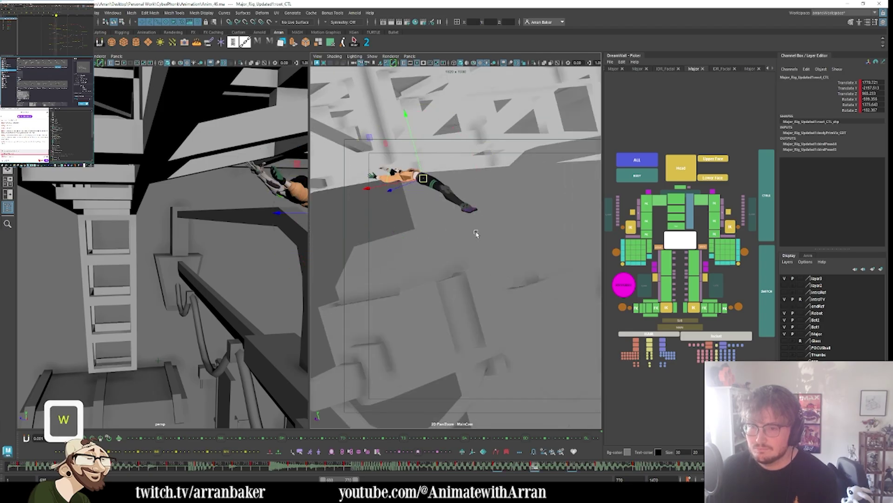
middle_drag(475, 233, 567, 284)
key(period)
key(comma)
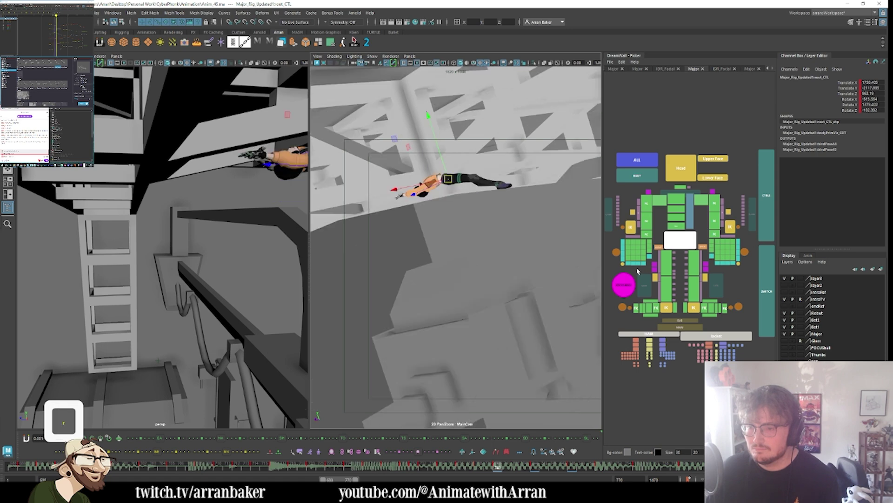
key(comma)
key(comma)
key(period)
key(period)
key(period)
key(period)
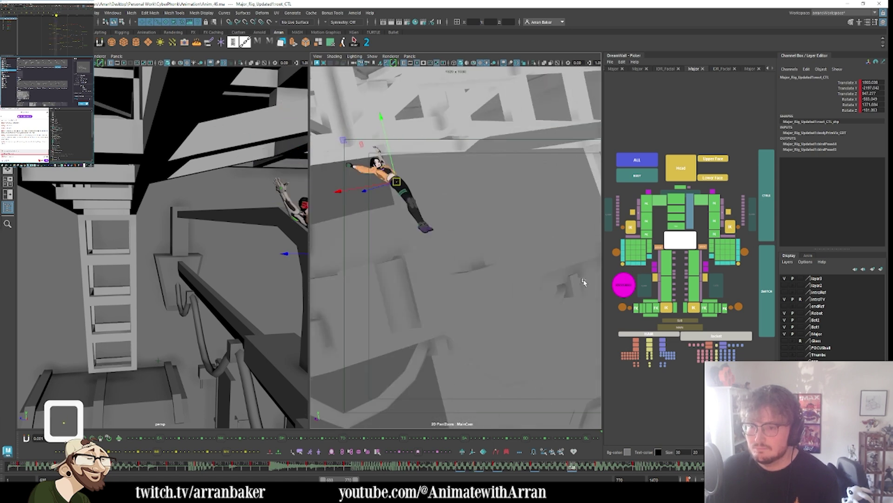
- Key all body controls between the horizontal pose and the midway breakdown, and blend the pose toward the breakdown
click(618, 220)
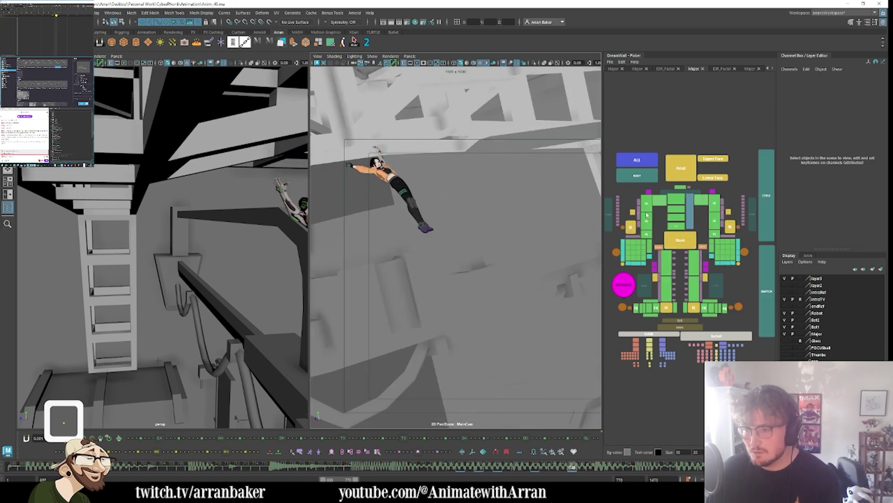
click(637, 177)
click(515, 467)
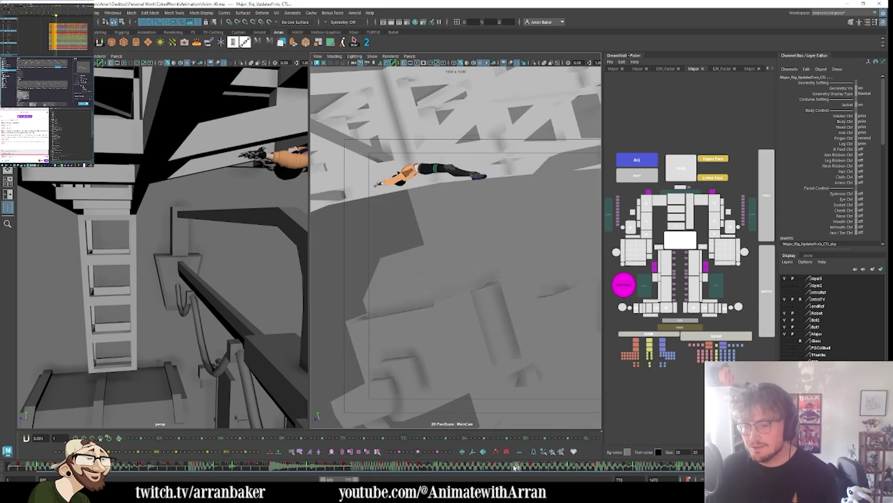
key(i)
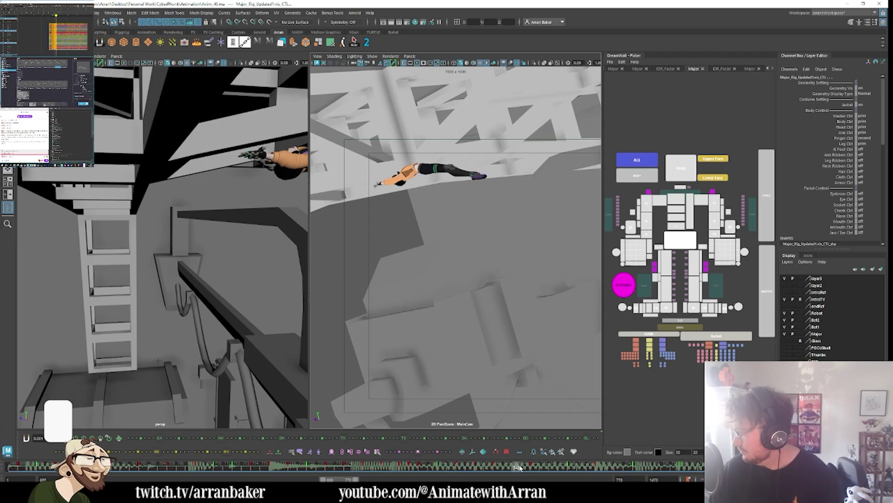
click(547, 466)
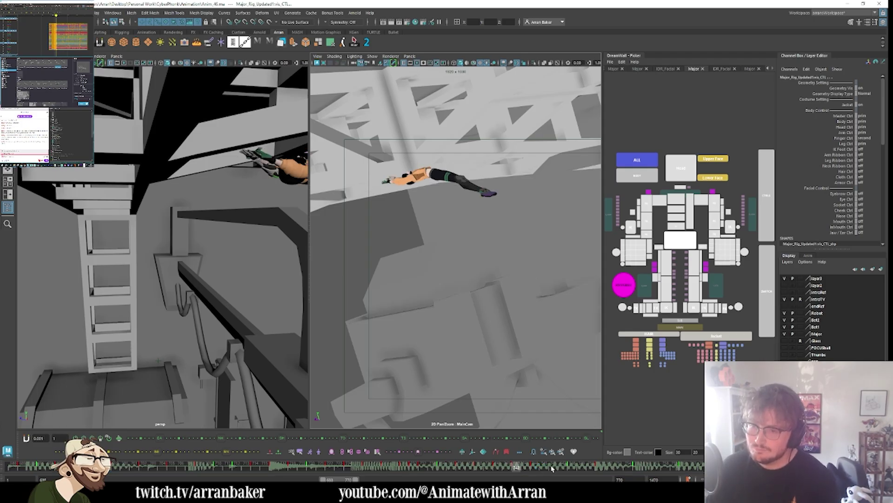
- Adjust the root control's position at this in-between and check it against the following keyframe
click(686, 241)
key(w)
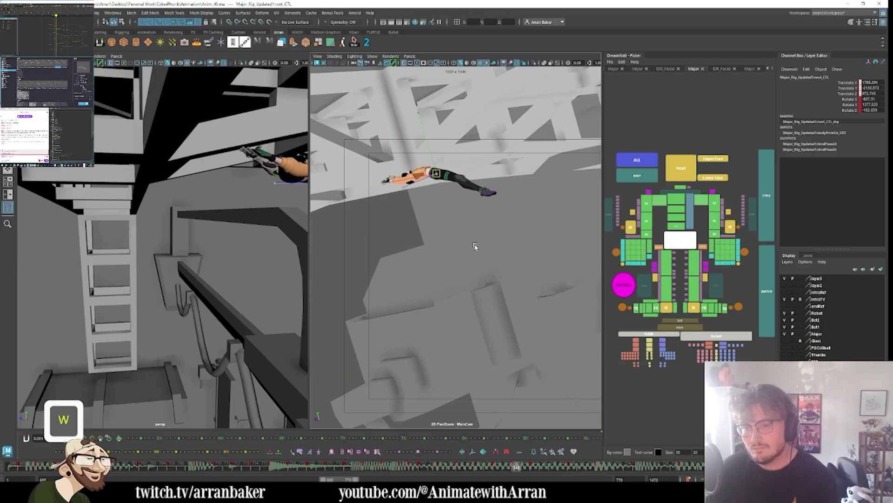
key(period)
key(period)
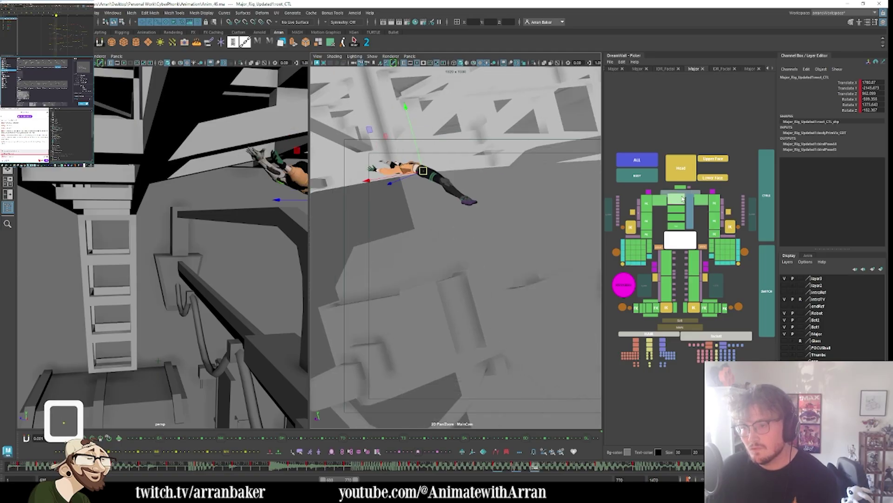
- Add a whole-body breakdown between the midway breakdown and the legs-down pose, and compare the root across the neighbouring keyframes
click(641, 179)
click(553, 467)
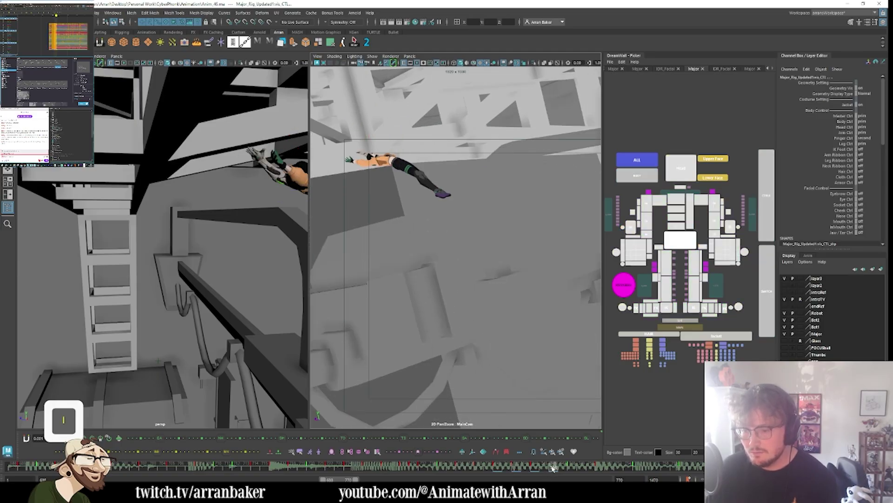
click(676, 236)
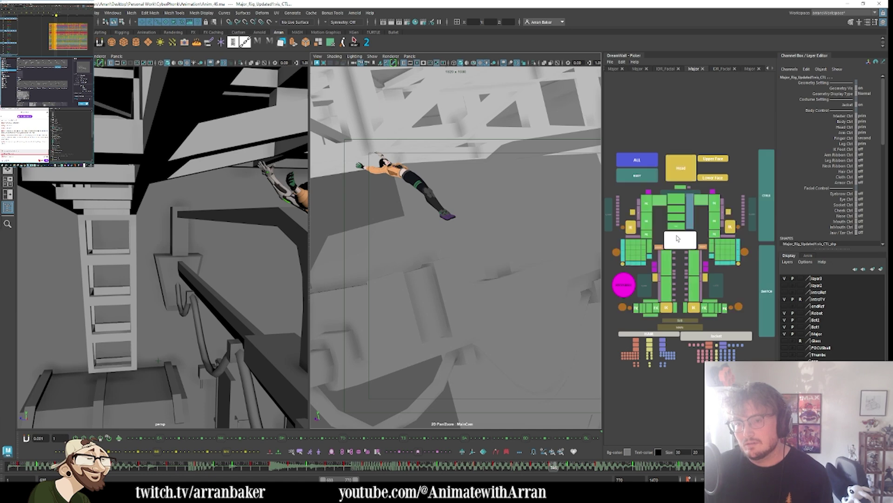
key(.)
key(.)
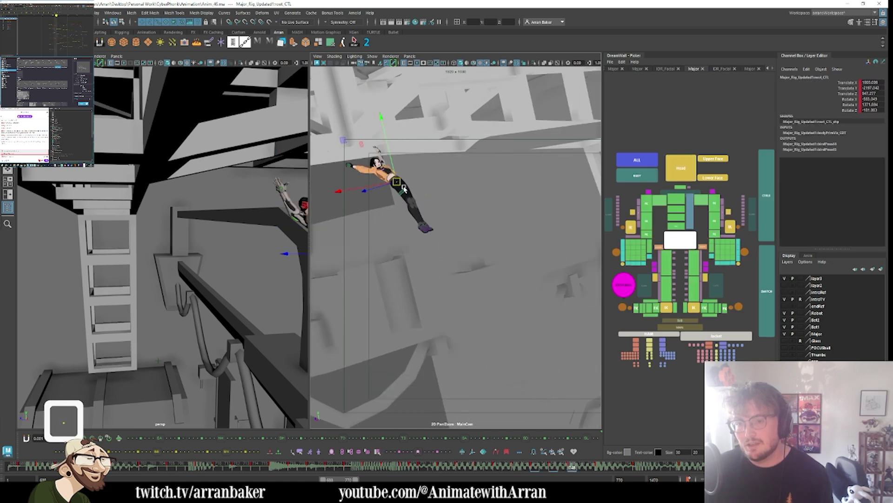
key(.)
key(.)
- Rotate the root control to refine the body's tilt around the legs-down pose, and compare it with the adjacent keyframes
key(e)
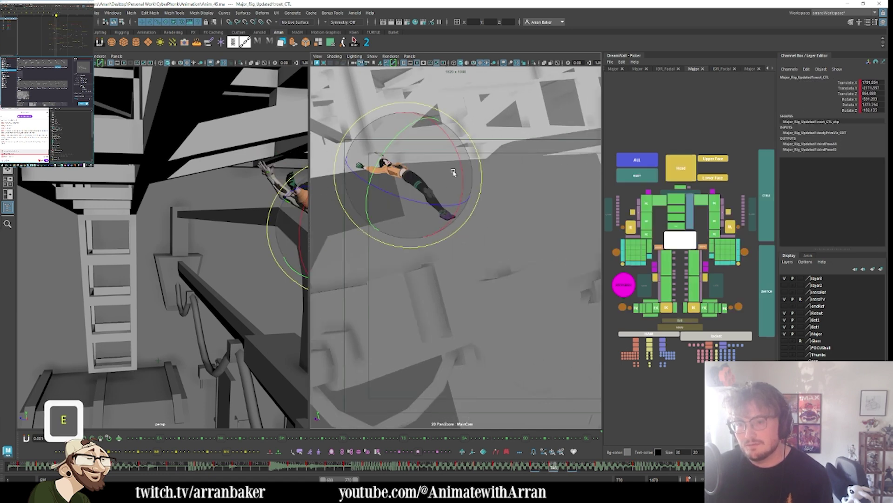
drag(454, 173, 447, 185)
key(.)
key(.)
key(period)
key(period)
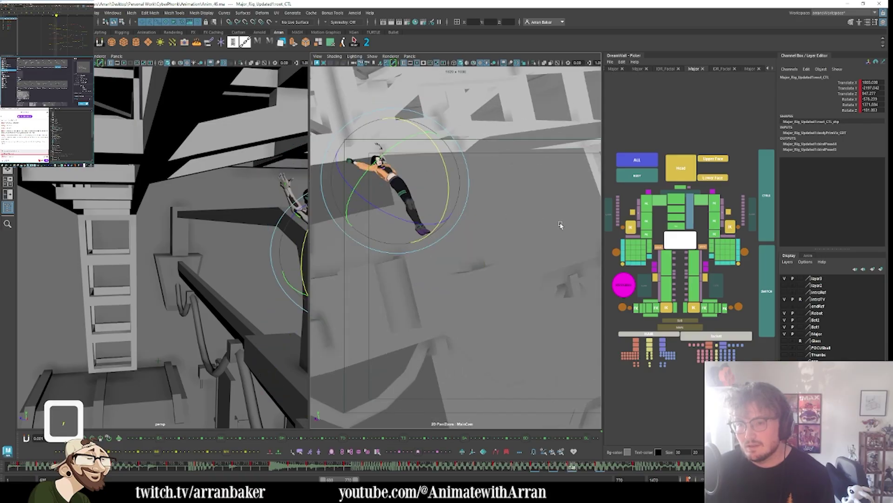
key(comma)
key(comma)
- Try to carry the whole-body pose forward to the next in-between with all body controls selected, and undo it
click(645, 179)
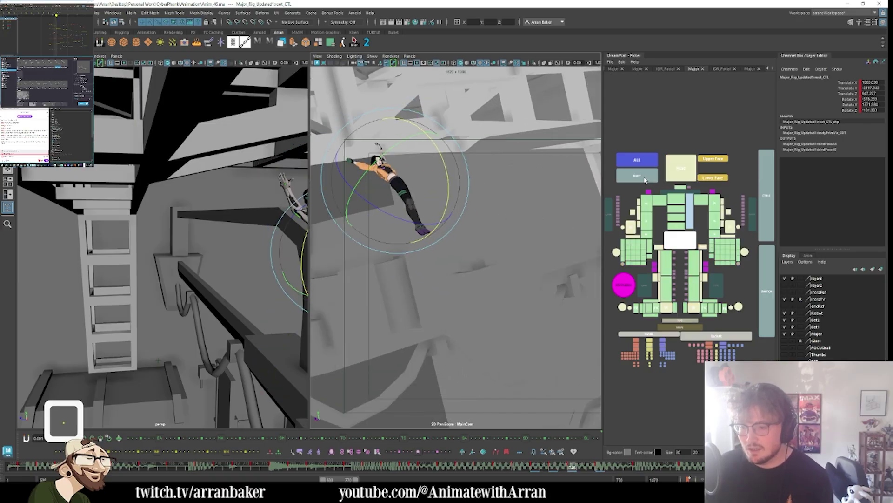
click(639, 179)
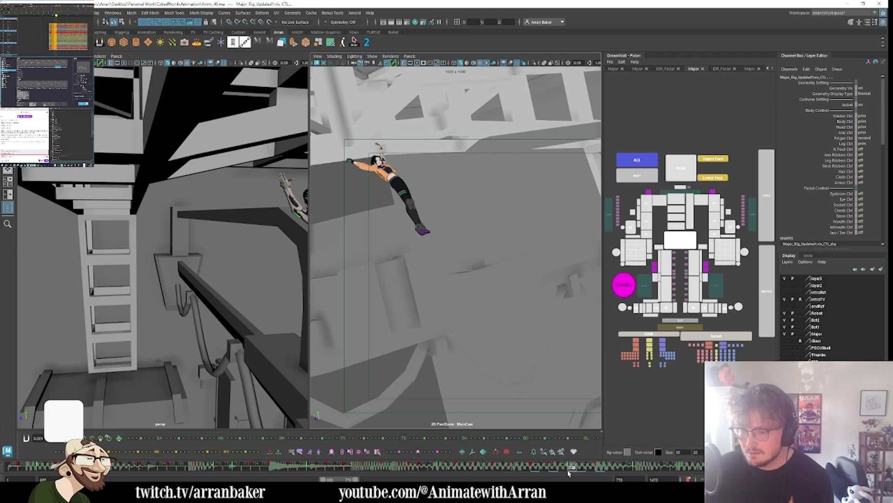
mouse_move(569, 472)
mouse_down()
mouse_move(590, 473)
mouse_move(583, 473)
mouse_up()
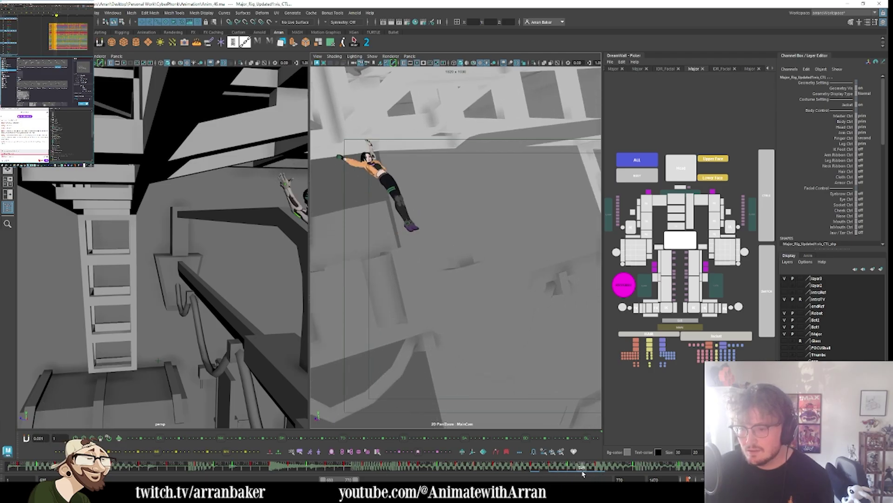
key(i)
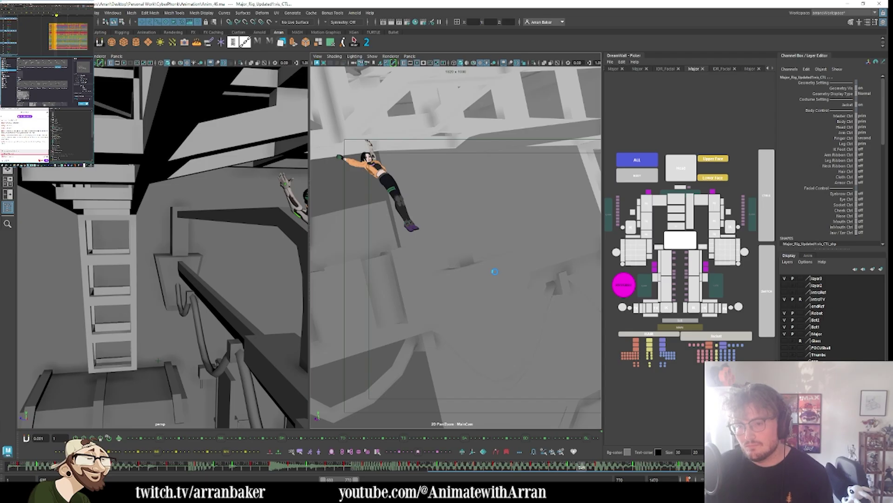
key(ctrl+z)
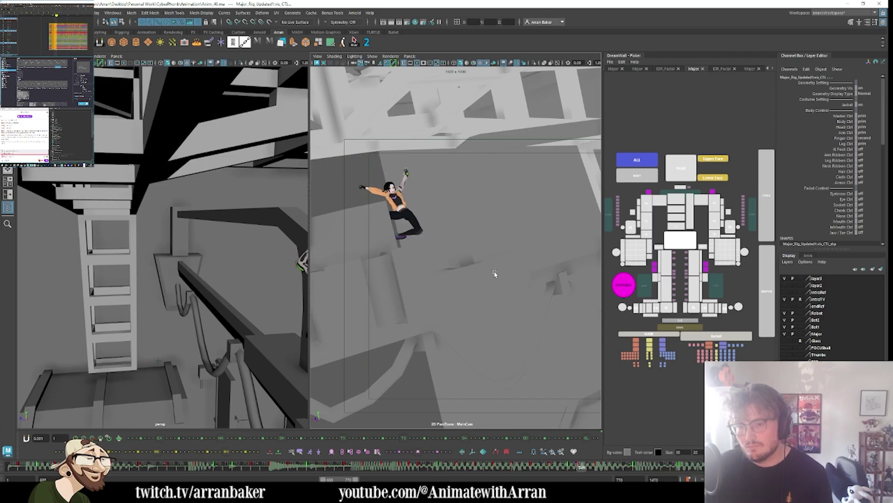
- Adjust the Leg L and Leg R IK/FK switches on the rig's toggle control at this in-between
click(770, 317)
drag(835, 110, 836, 104)
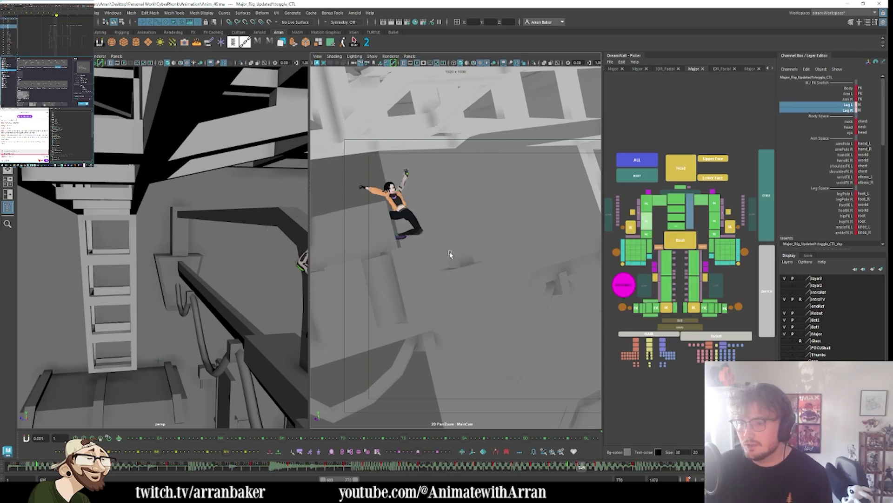
middle_drag(498, 229, 365, 247)
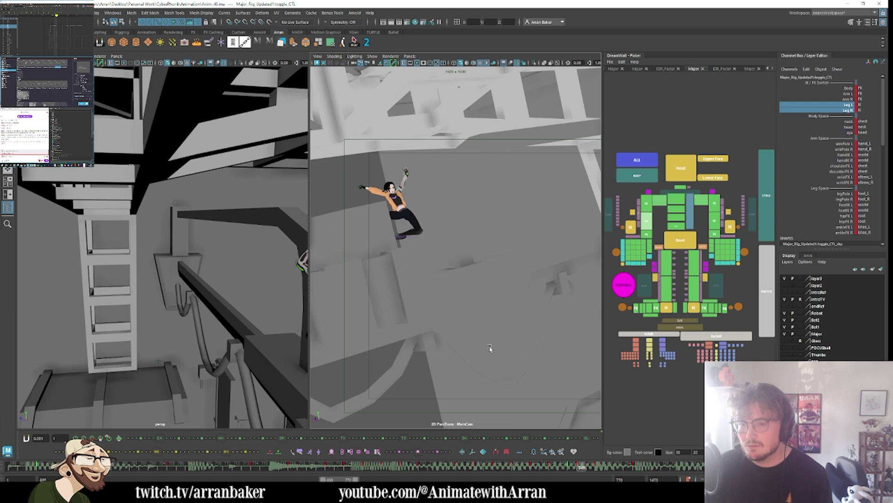
- Straighten both legs at the in-between by blending all their controls toward the neighbouring pose, and compare it with the adjacent keyframes
click(722, 288)
click(721, 288)
key(period)
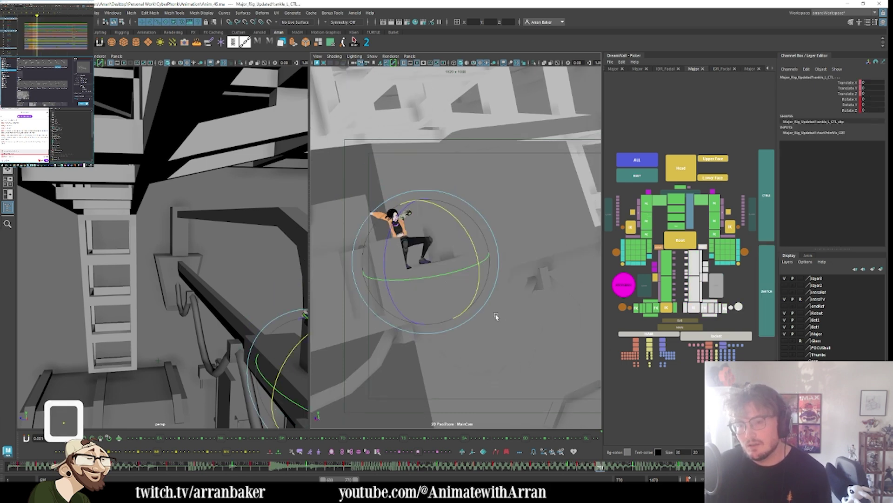
key(comma)
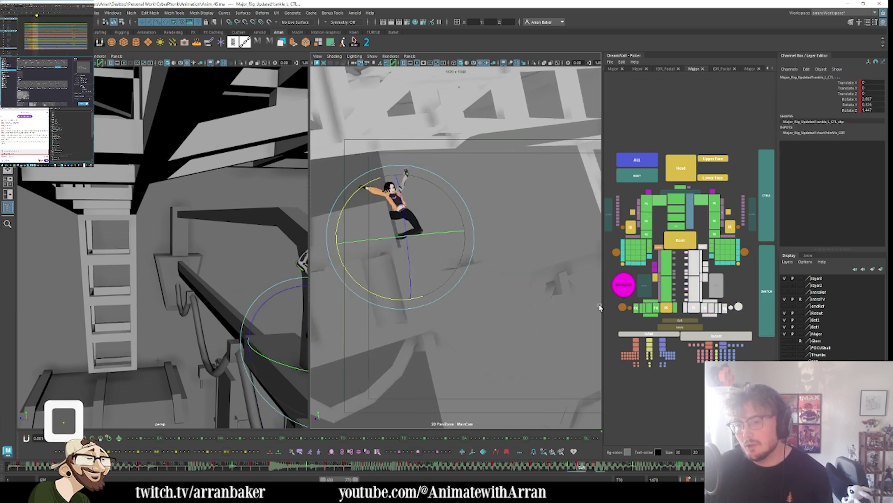
shift+click(663, 309)
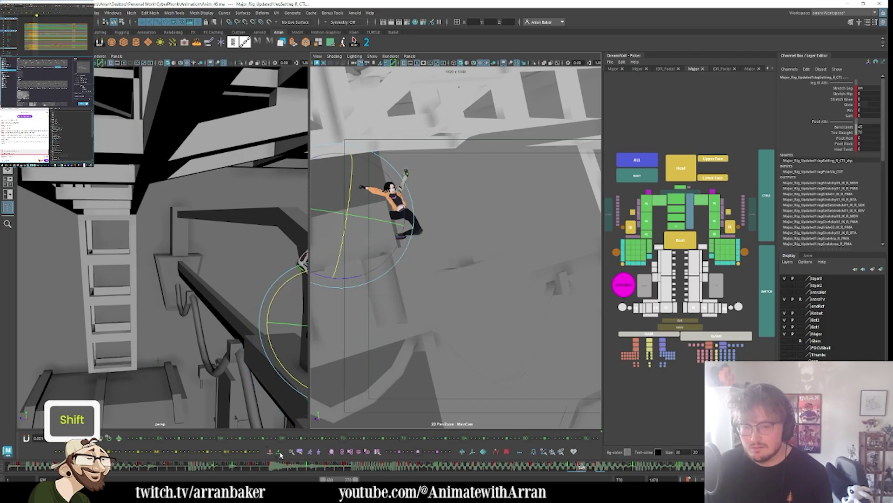
click(246, 452)
key(comma)
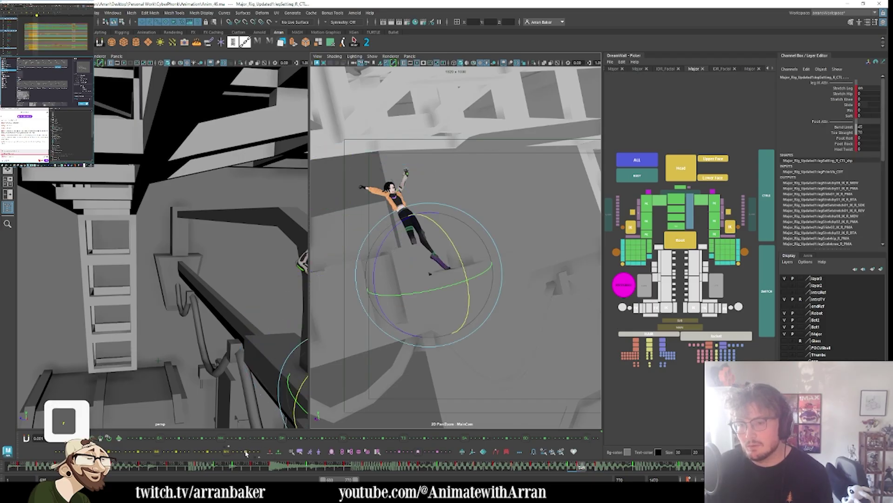
key(period)
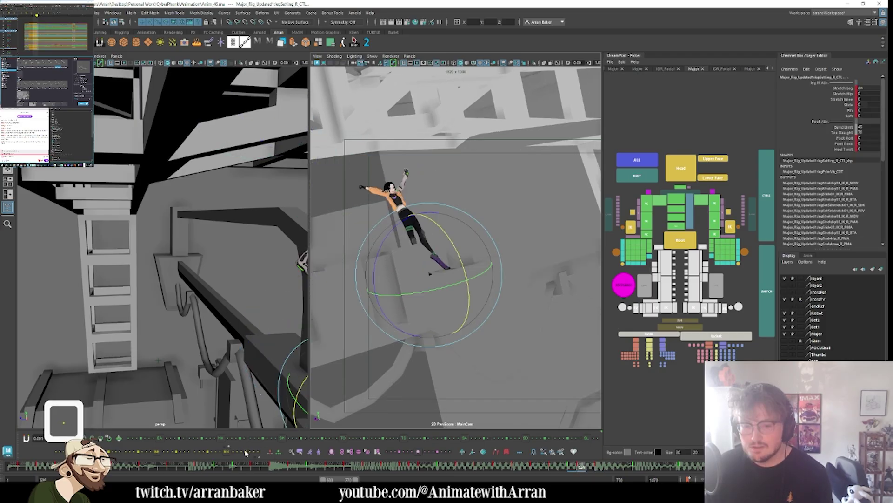
key(comma)
key(period)
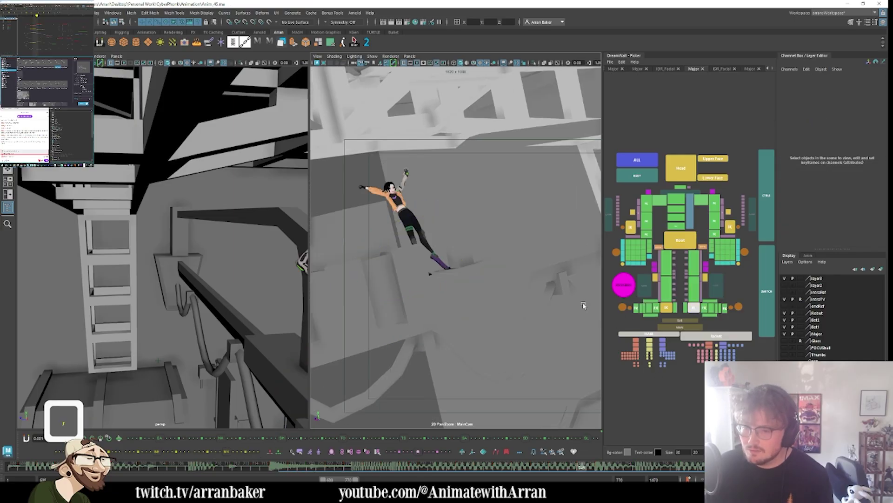
- Try moving the left foot IK control up and away from the body, and undo the move
click(437, 258)
key(w)
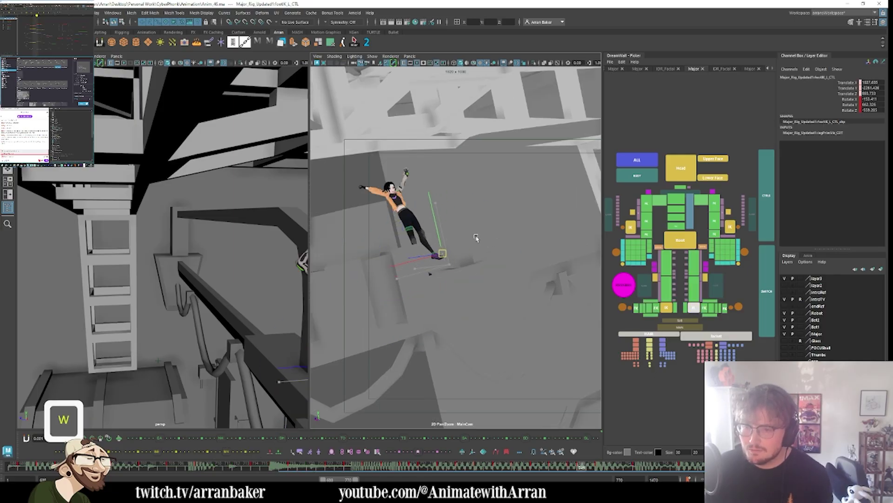
middle_drag(475, 238, 563, 169)
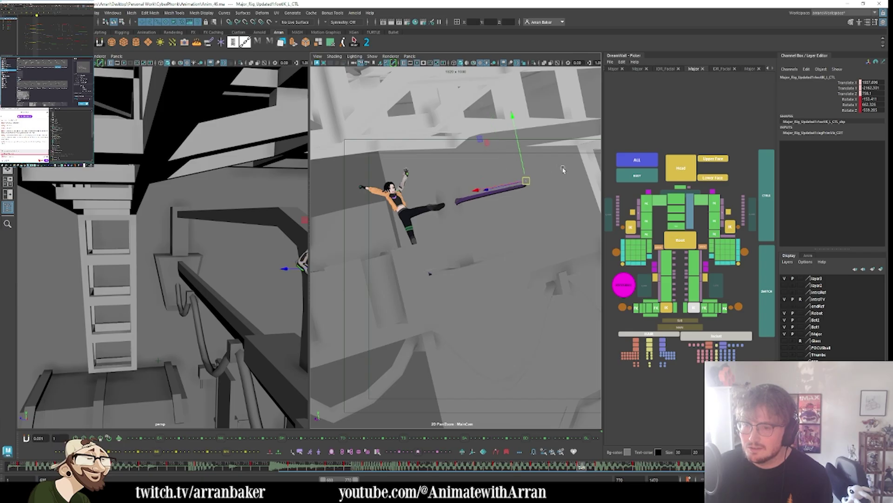
key(ctrl+z)
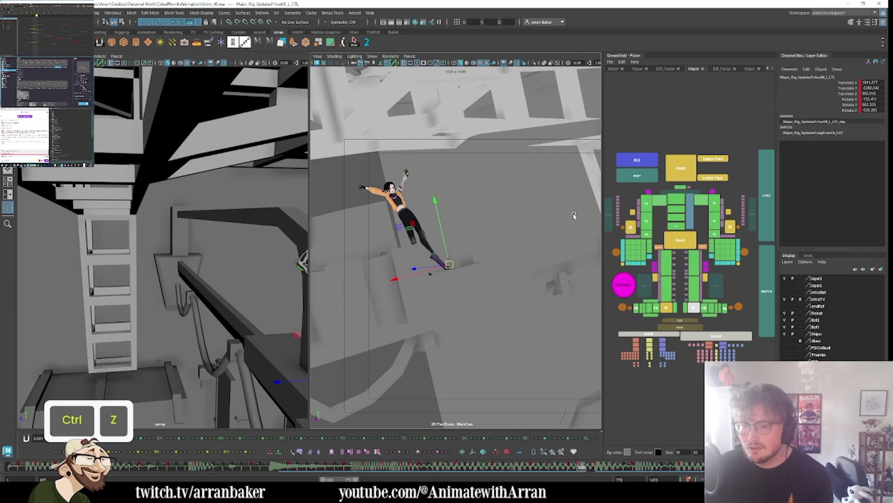
- Test how the left and right legs follow their foot IK controls by moving each foot, and undo the moves
click(707, 308)
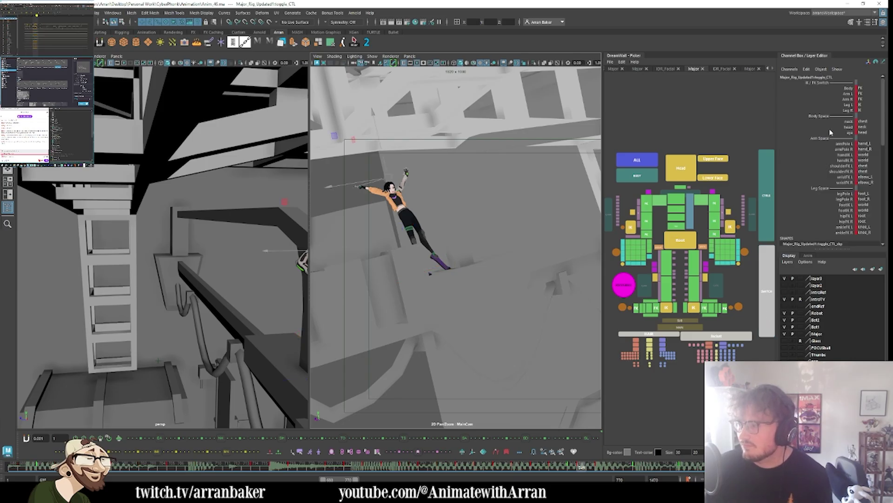
click(738, 306)
click(694, 308)
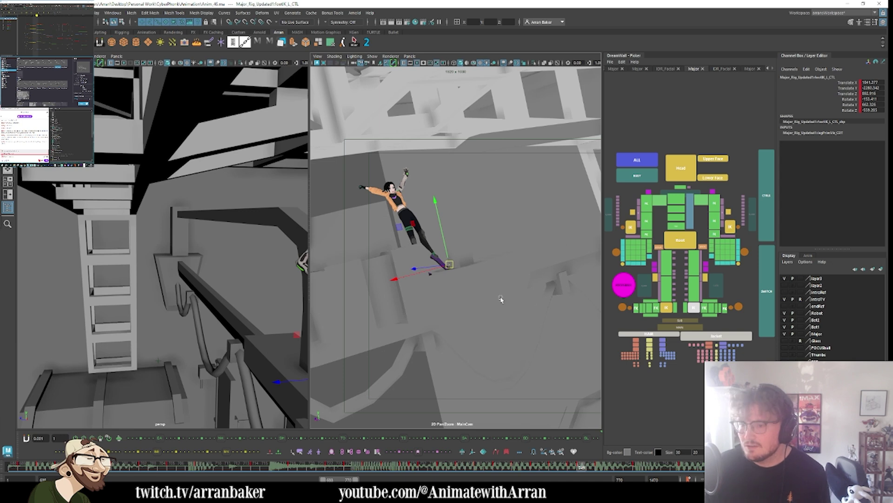
middle_drag(502, 300, 569, 278)
key(ctrl+z)
key(ctrl+z)
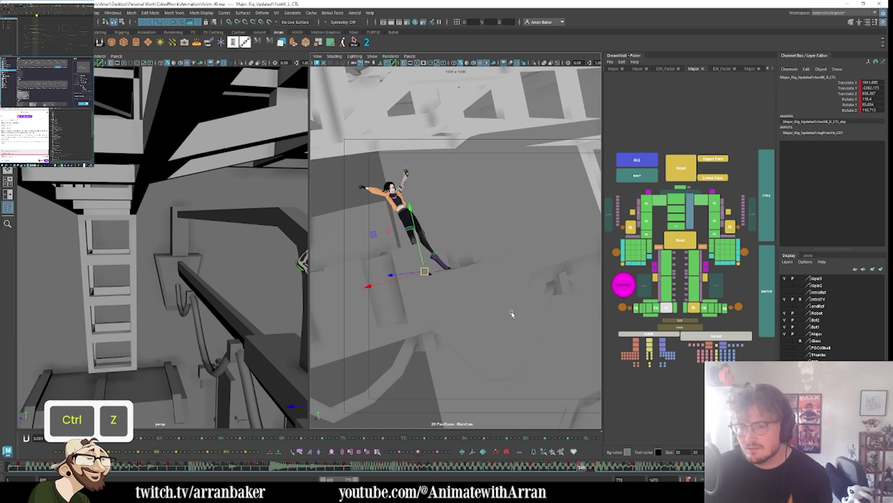
middle_drag(512, 314, 573, 222)
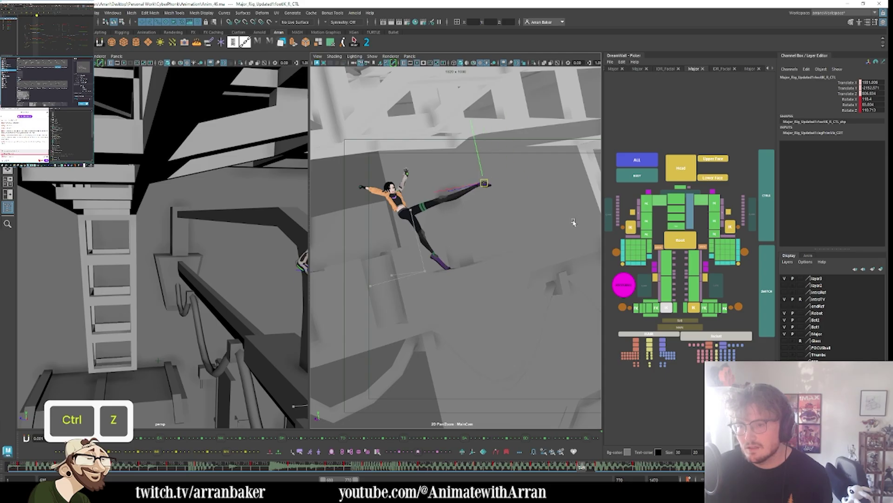
key(ctrl+z)
- Go through the left foot's controls to find the leg settings control, and adjust its Stretch Leg attribute
click(693, 308)
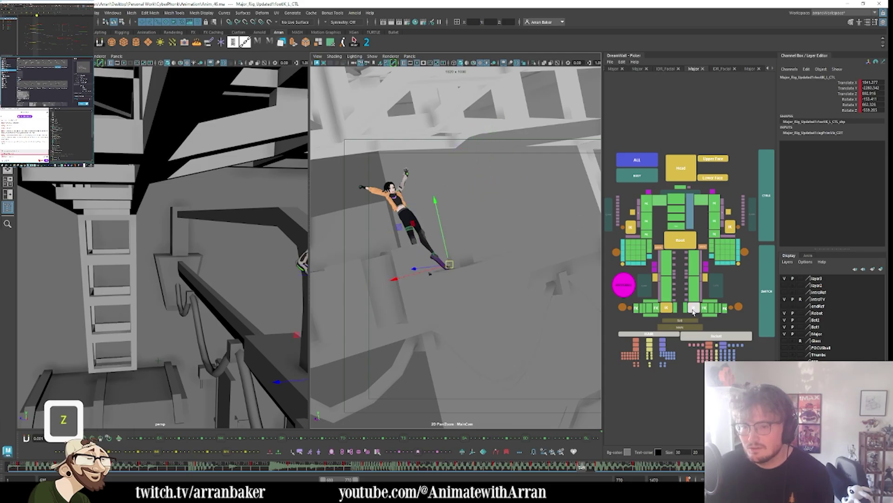
click(685, 308)
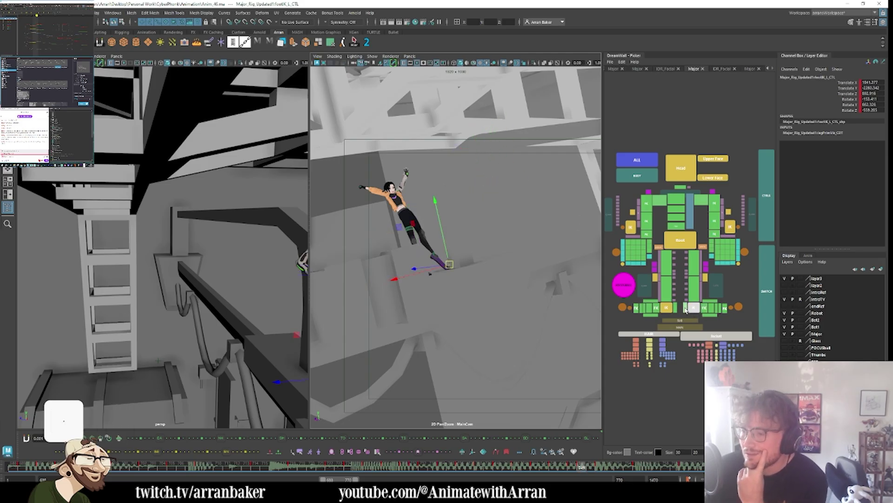
click(710, 318)
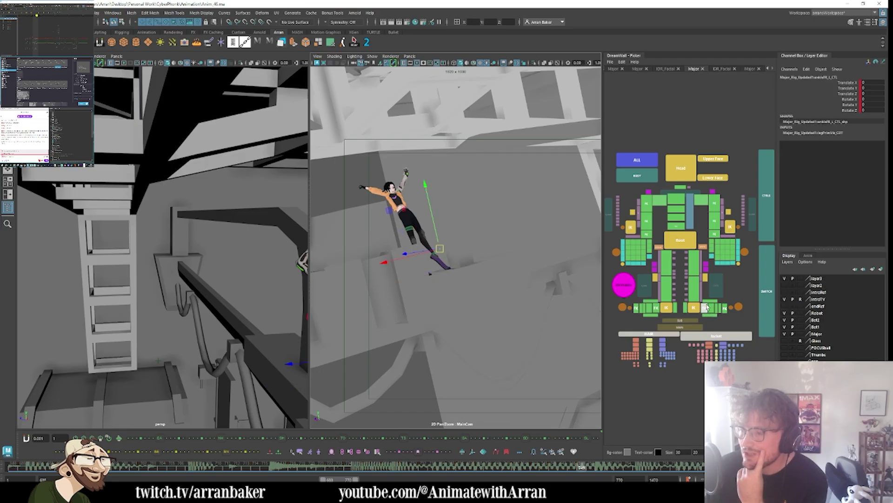
click(710, 308)
click(711, 308)
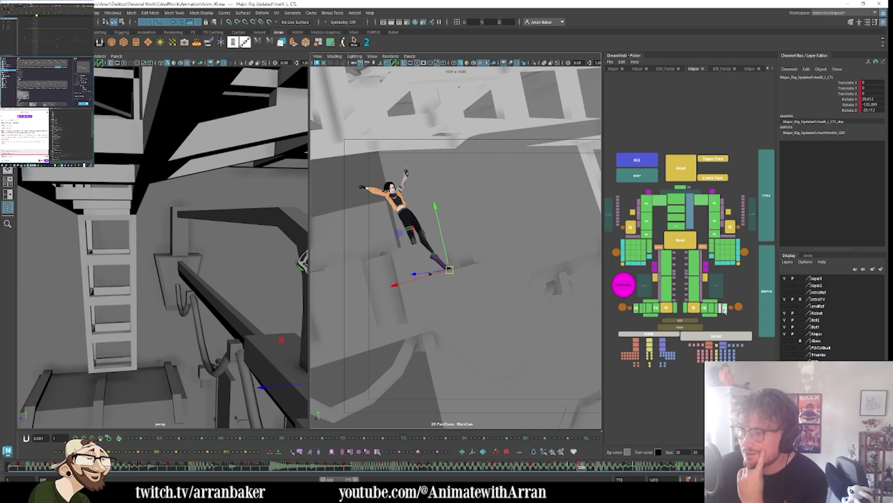
click(725, 308)
click(731, 308)
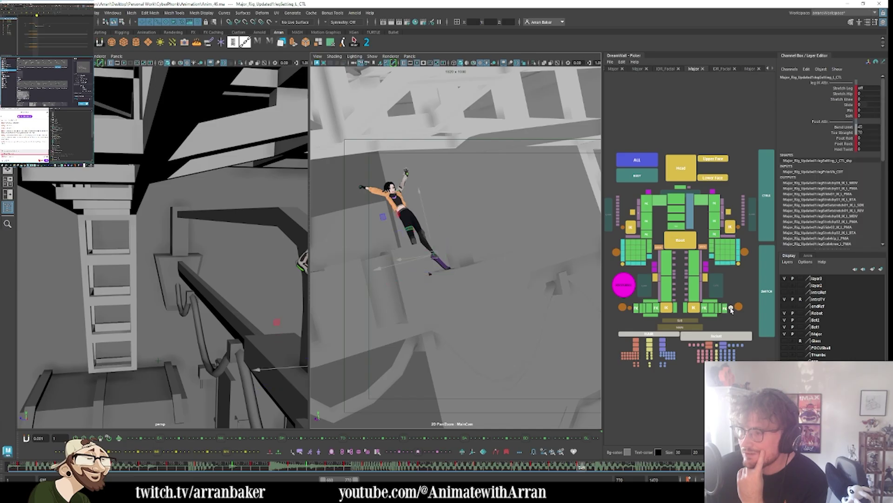
click(848, 88)
middle_drag(579, 228, 629, 233)
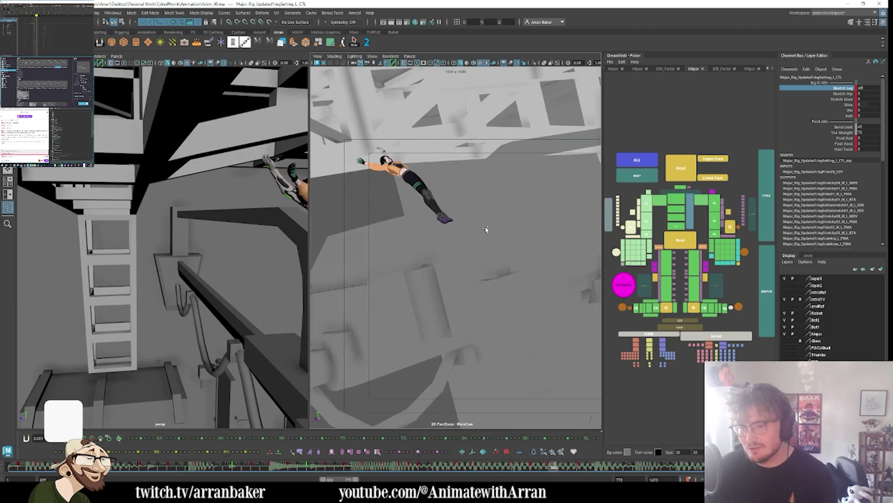
- Select the root control and check the body's position and rotation across the following keyframes
key(.)
click(680, 240)
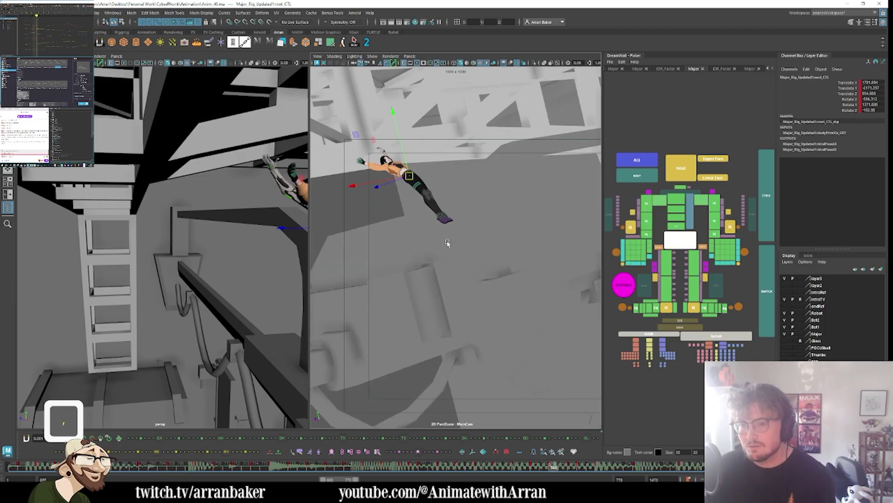
key(.)
key(.)
drag(405, 212, 500, 227)
key(e)
click(616, 252)
- Compare the pelvis FK control between the bent-leg keyframe and its neighbouring keyframes
key(period)
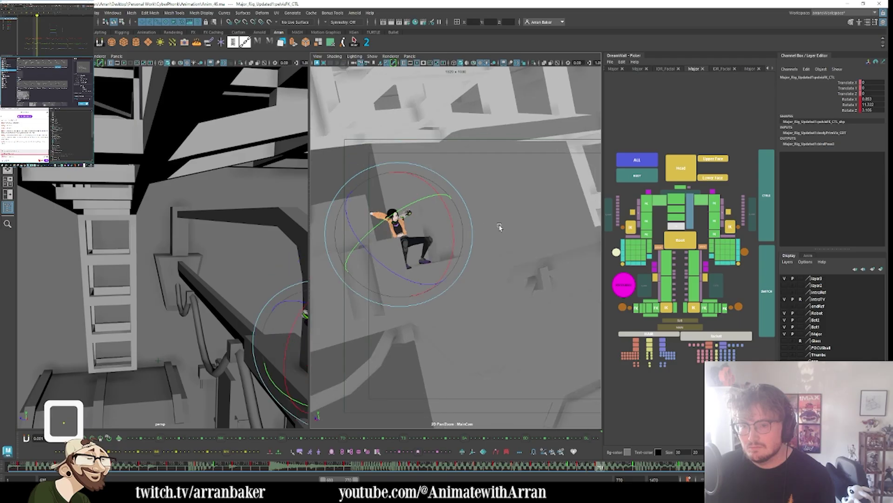
key(comma)
key(period)
key(period)
key(comma)
key(comma)
key(period)
key(comma)
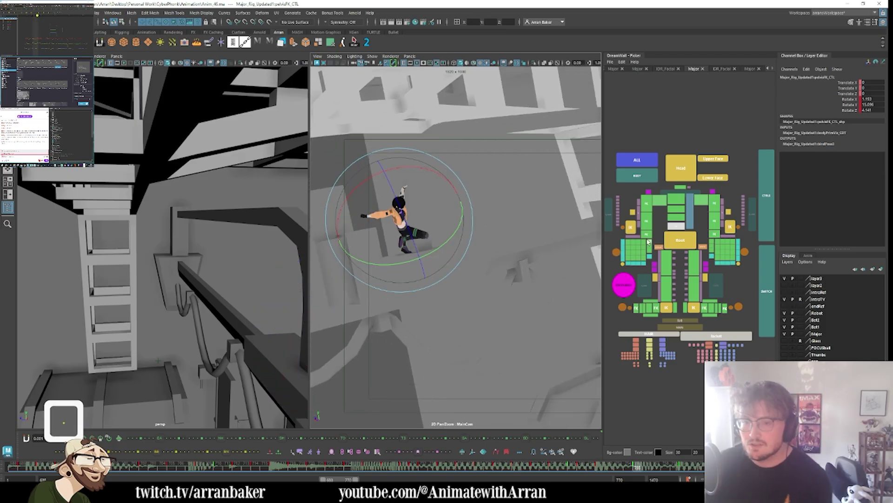
- Select the left hand IK control and compare its placement with the preceding bent-leg keyframe
key(period)
key(period)
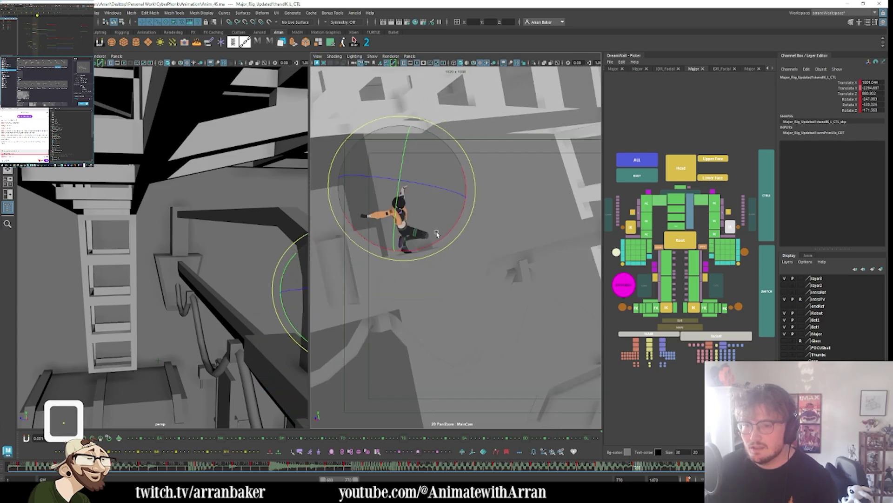
click(404, 191)
key(w)
key(comma)
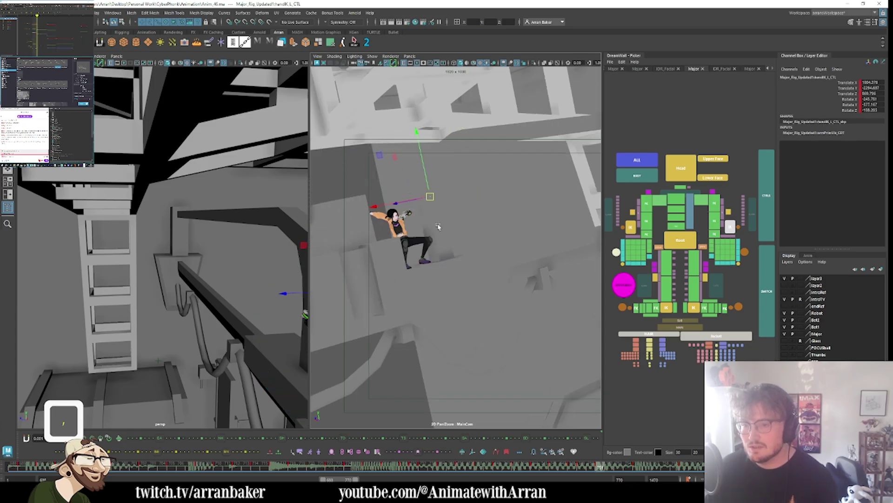
- Assign the existing pipe:initialShadingGroup1 material to the curved pipe beside the character, and select the rig's toggle control
click(433, 228)
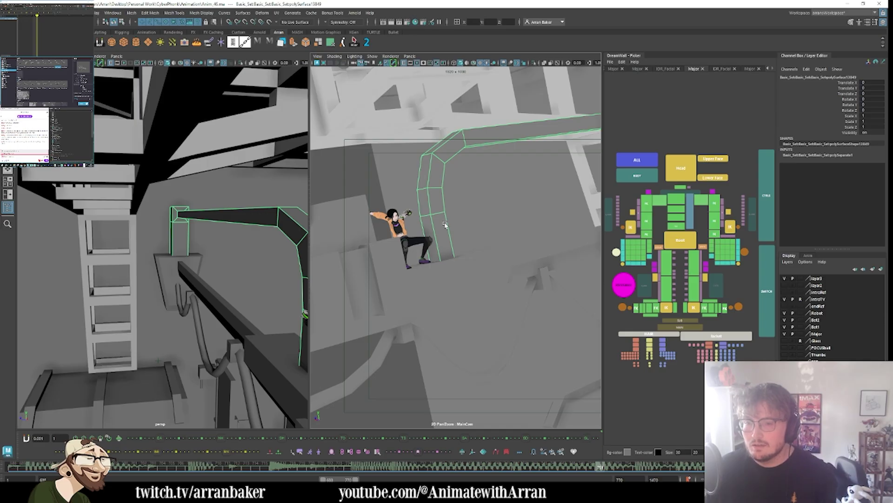
right_click(438, 217)
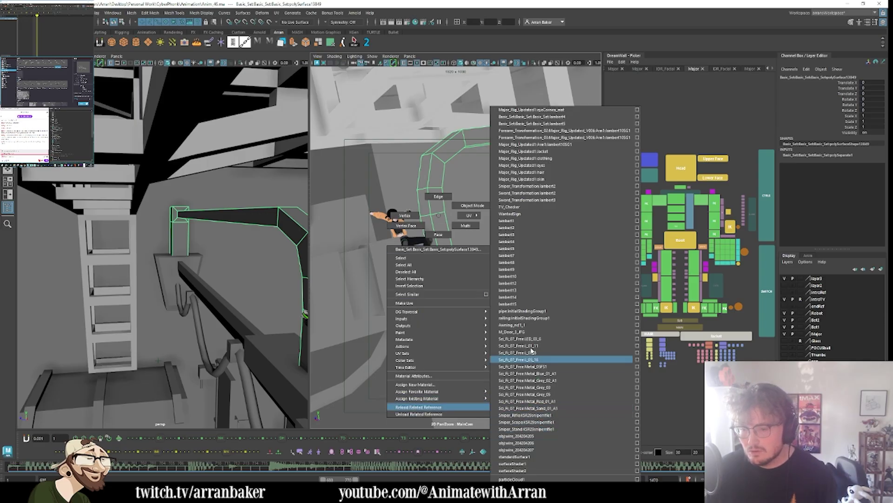
click(520, 311)
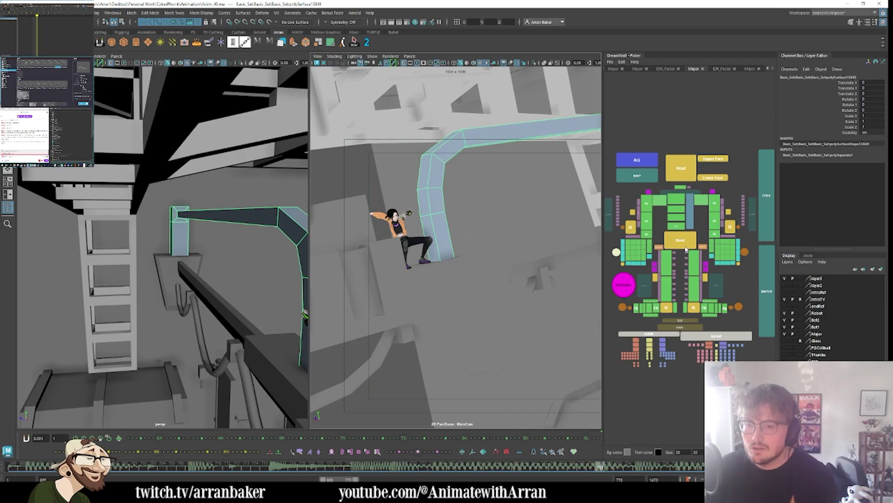
click(766, 254)
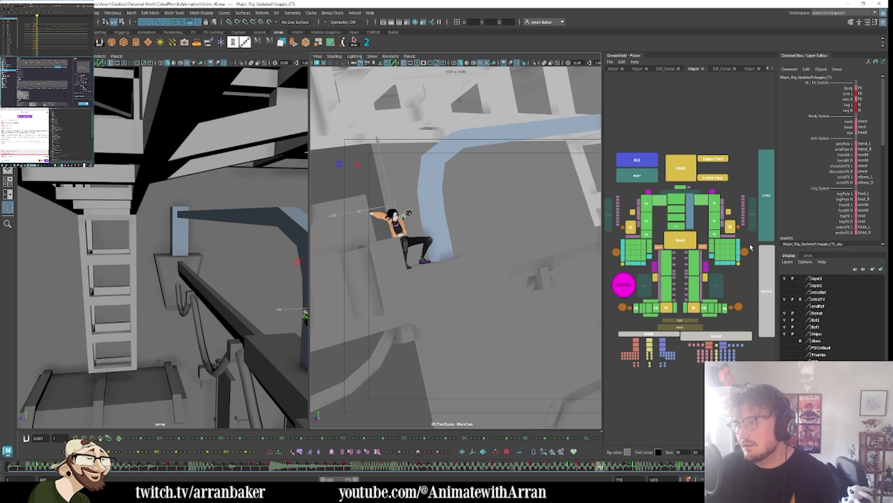
- Switch the left arm to IK on the bent-leg keyframe and select all of the left arm controls
click(844, 93)
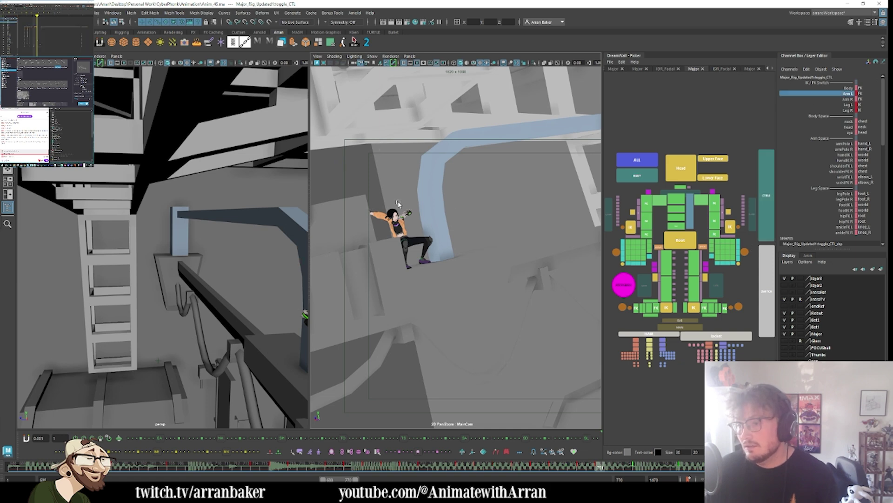
click(736, 279)
click(753, 220)
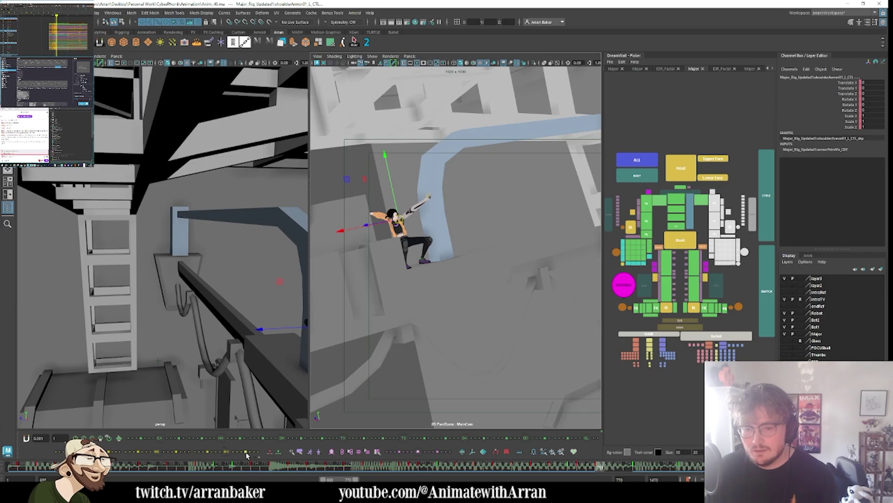
- Select the left hand IK control and compare the hand's contact with the pipe on the neighbouring keyframes
click(730, 227)
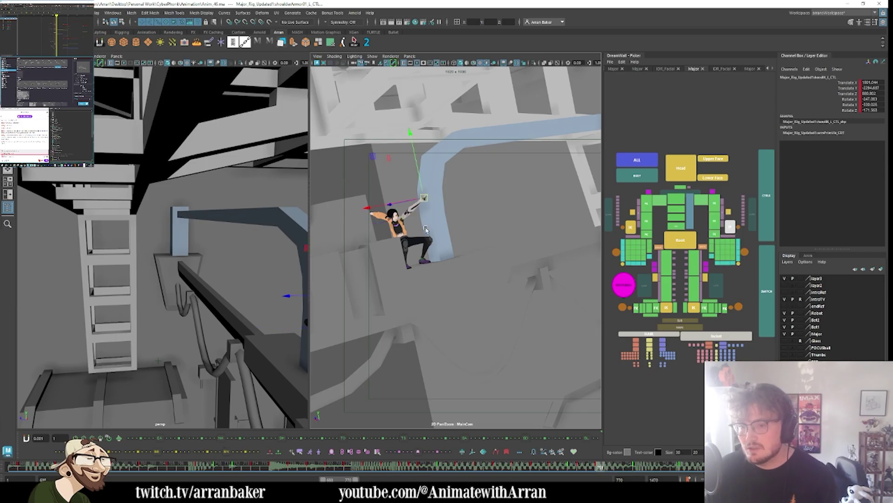
key(f)
key(w)
scroll(212, 252, down, 4)
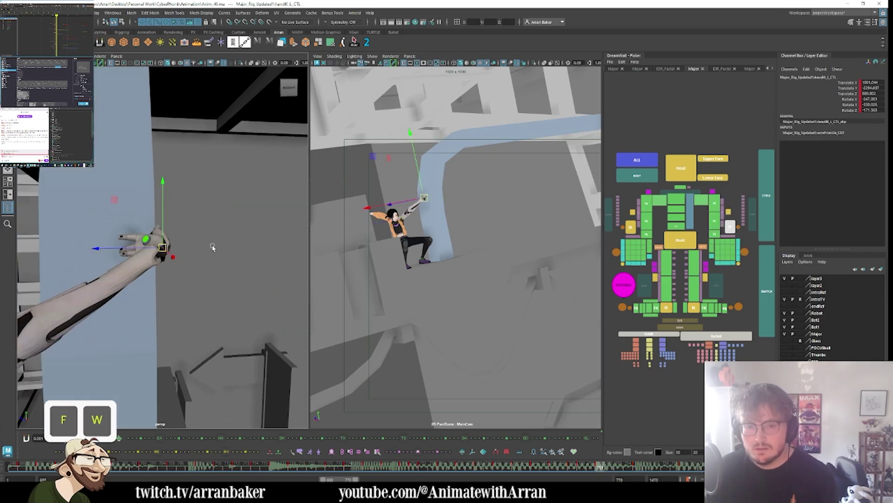
key(period)
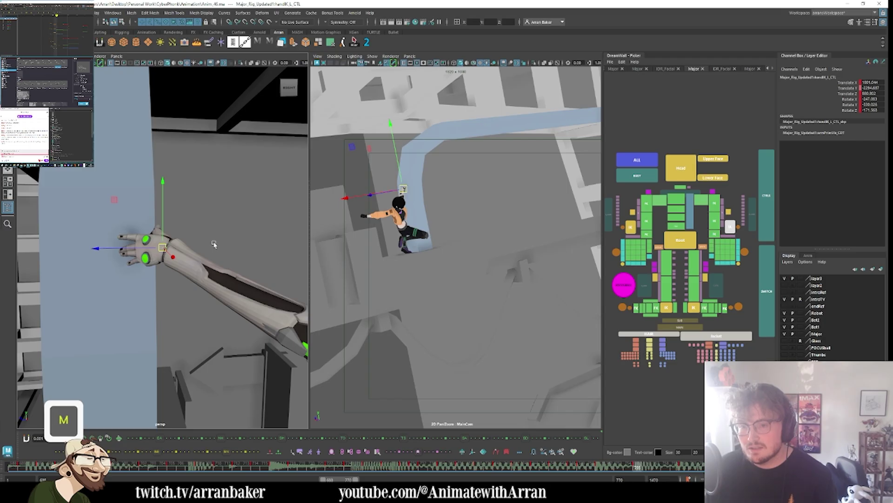
key(comma)
key(period)
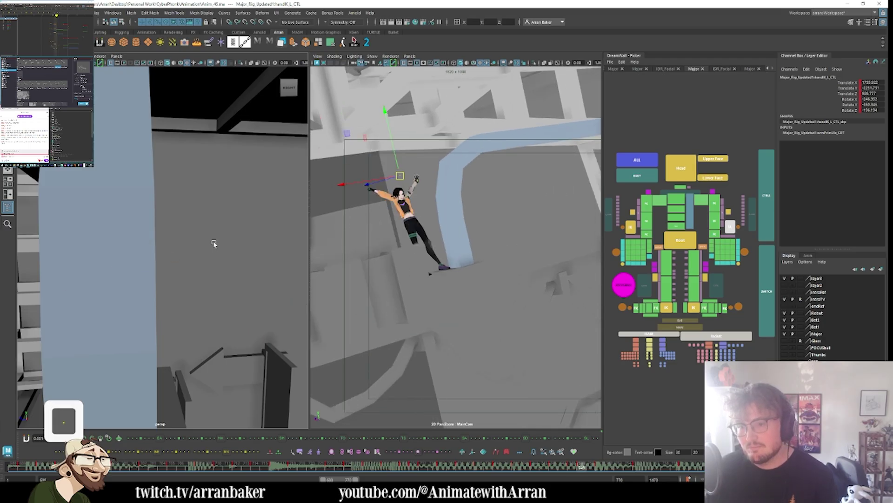
key(period)
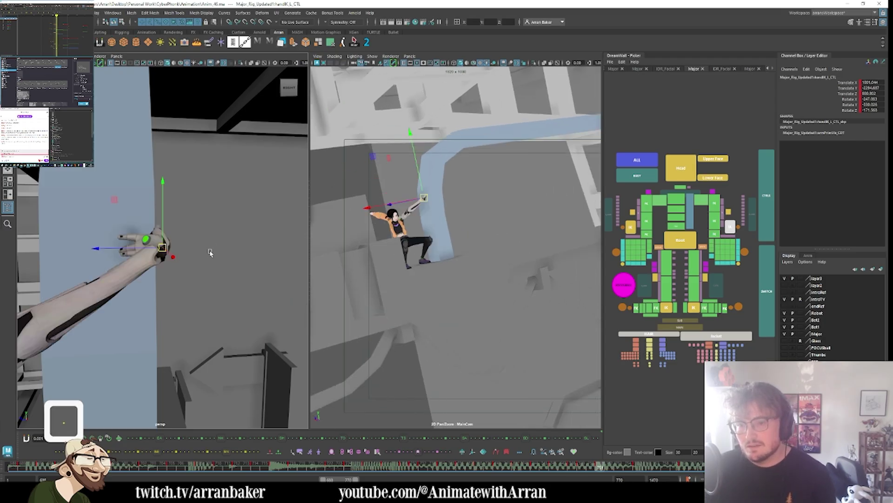
- Move the left hand IK control further onto the pipe on the bent-leg keyframe and rotate the hand
middle_drag(218, 257, 170, 266)
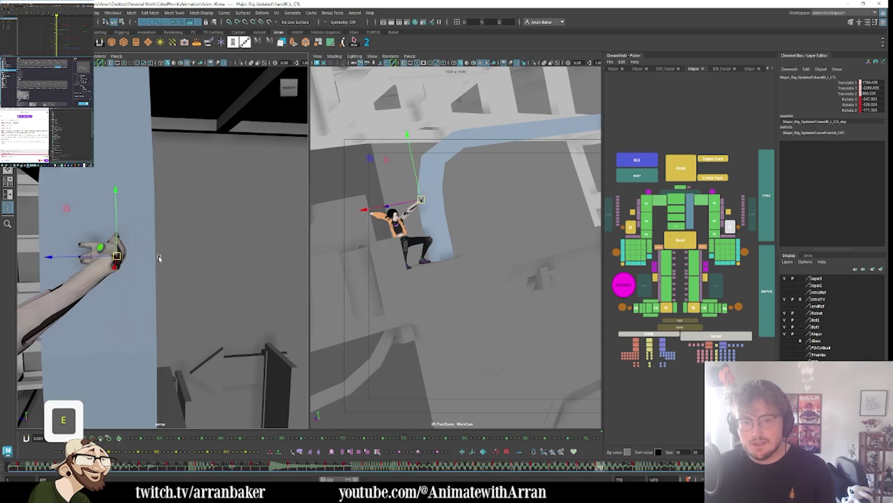
key(e)
drag(139, 253, 109, 264)
- Check the left arm's movement through the airborne, straight-leg and bent-leg keyframes
key(period)
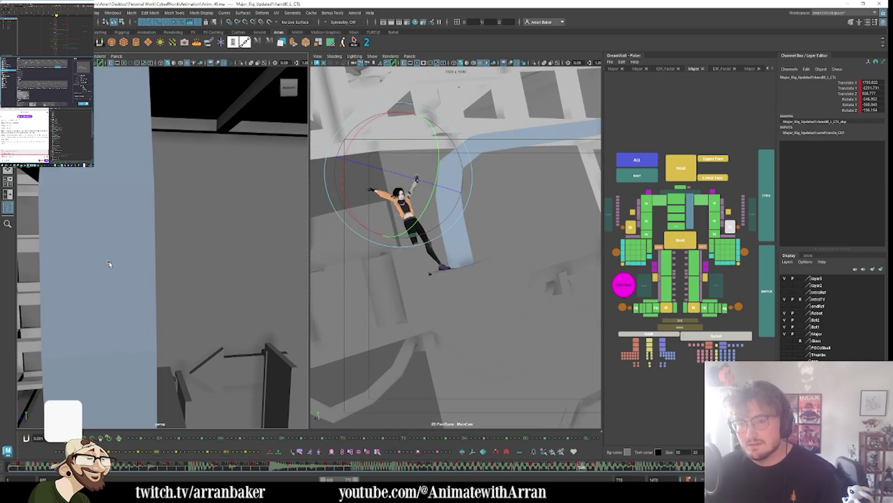
key(comma)
key(comma)
key(period)
key(comma)
key(comma)
key(comma)
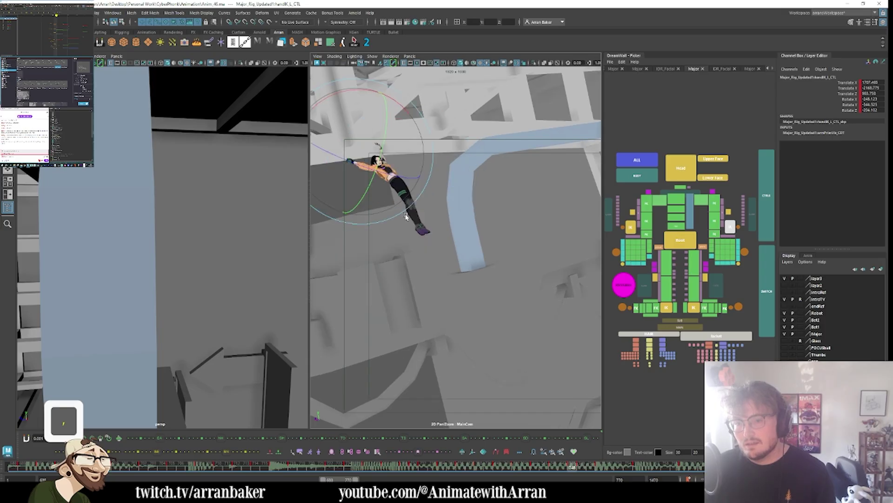
key(period)
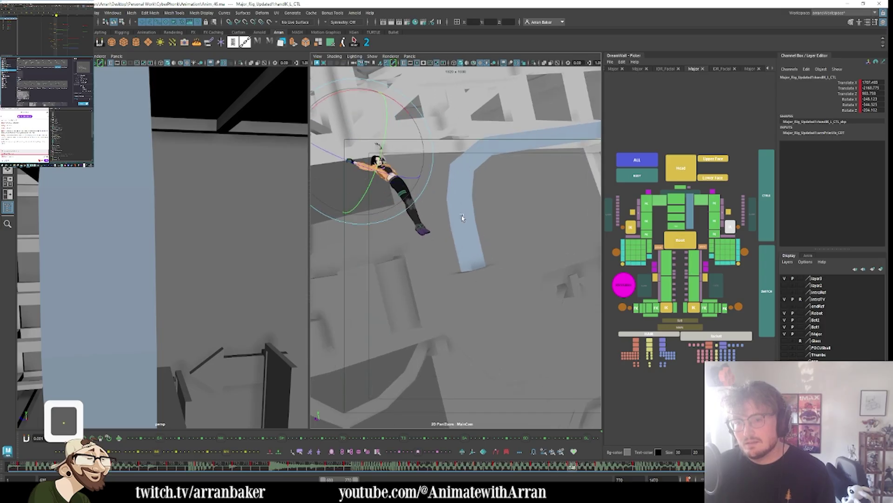
- Rotate the left shoulder FK control on the straight-leg keyframe to swing the arm out toward the pipe
click(722, 202)
key(e)
drag(421, 256, 446, 242)
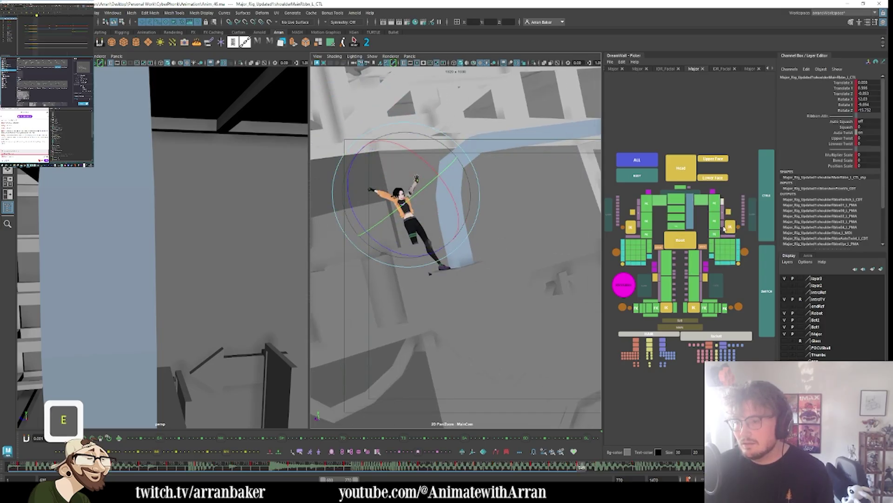
key(ctrl+z)
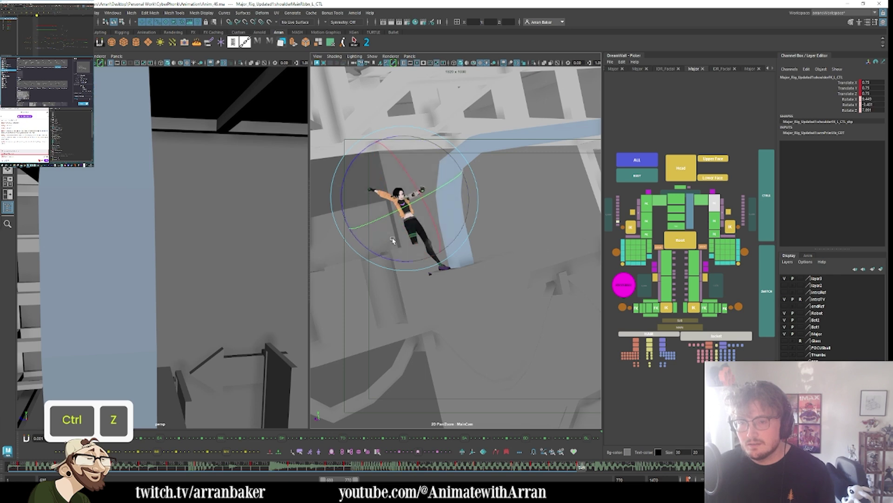
key(period)
key(period)
key(period)
key(period)
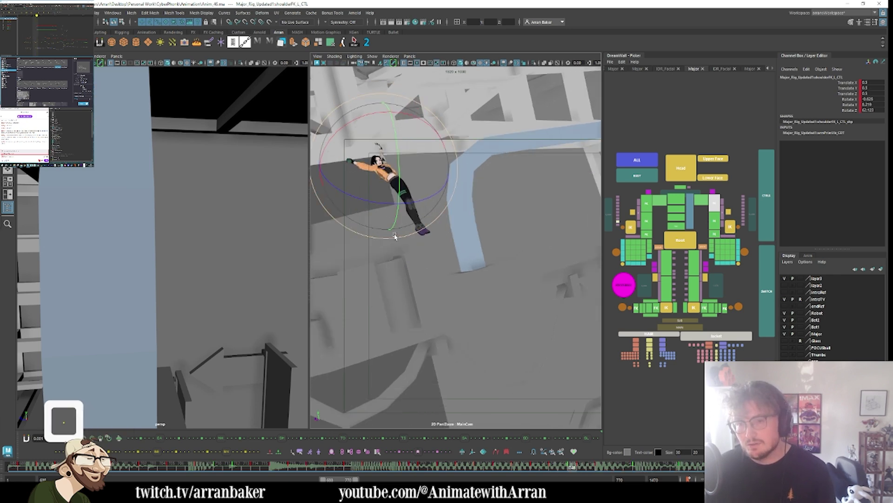
key(comma)
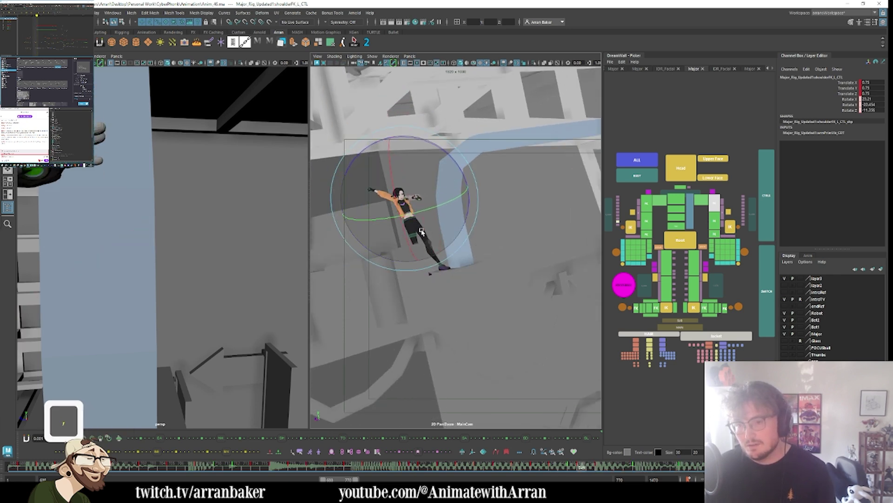
- Straighten the left elbow with its FK control on the straight-leg keyframe and rotate the left clavicle control
key(Down)
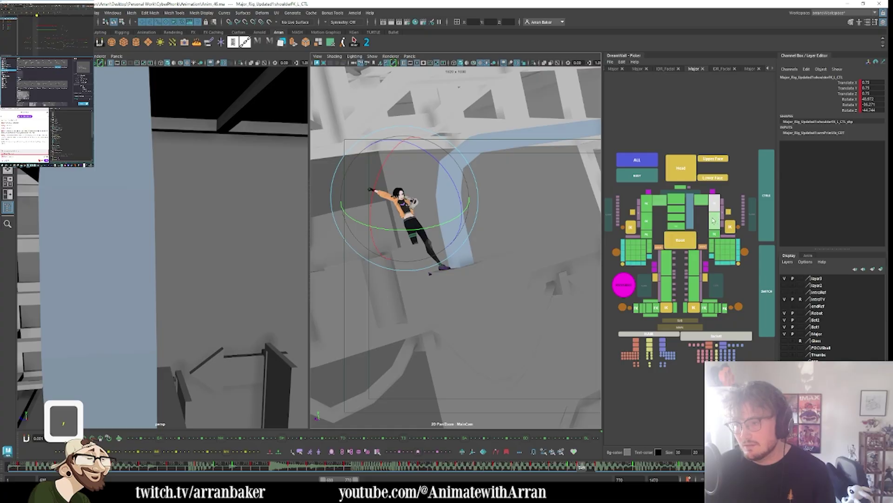
key(f)
middle_drag(491, 217, 503, 205)
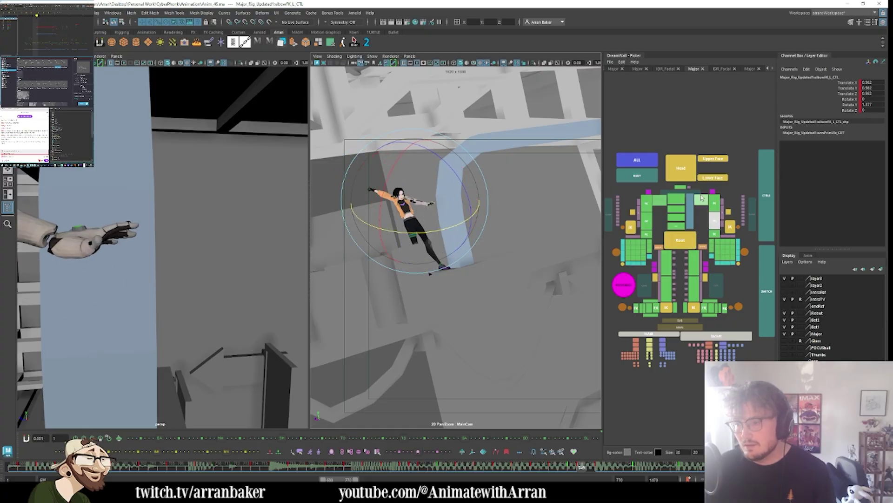
click(701, 199)
middle_drag(421, 169, 356, 167)
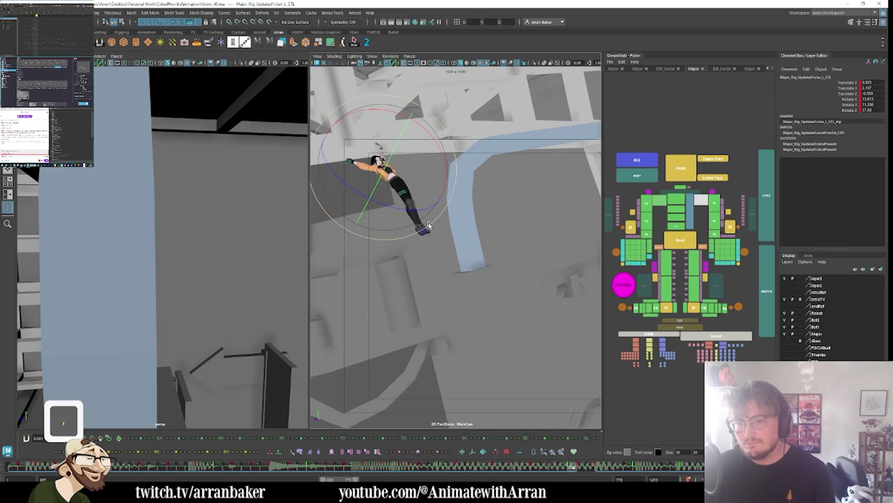
- Select the left shoulder FK control and check the arm from the airborne poses through to the bent-leg keyframe
key(.)
click(714, 203)
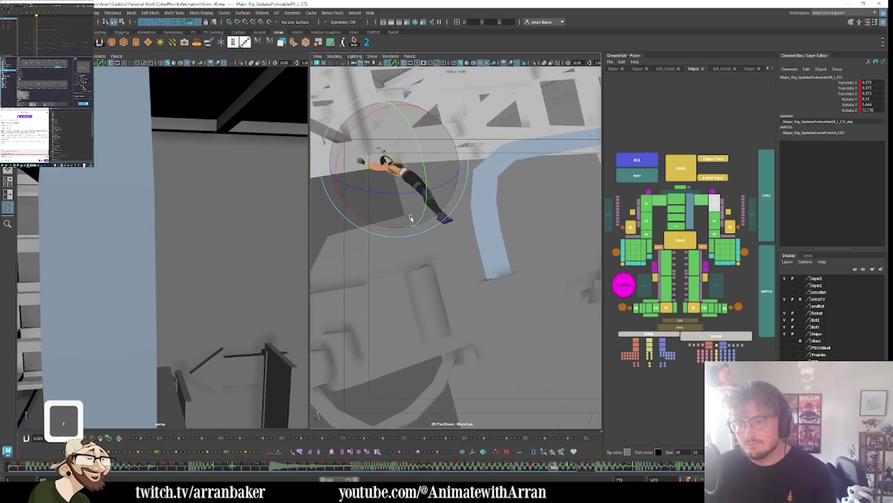
key(.)
key(.)
key(.)
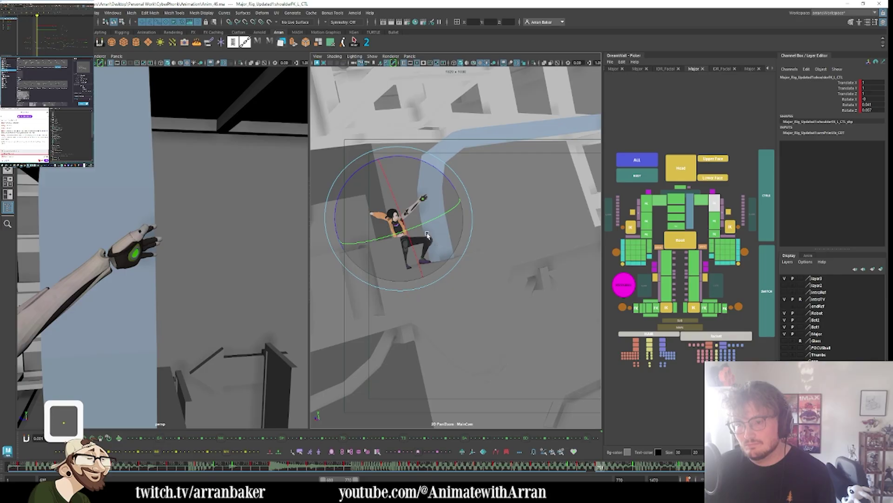
- Rotate the left hand IK control on the bent-leg keyframe to turn the palm toward the pipe
click(730, 226)
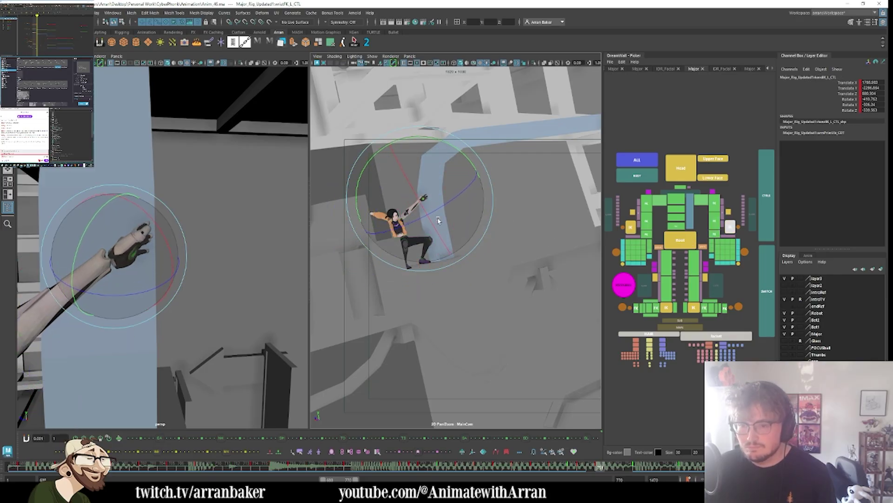
key(.)
key(.)
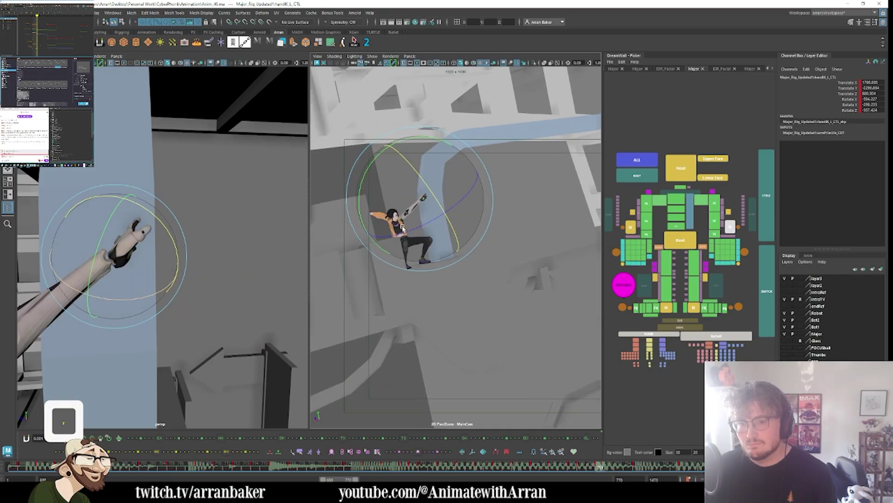
drag(443, 189, 413, 225)
key(.)
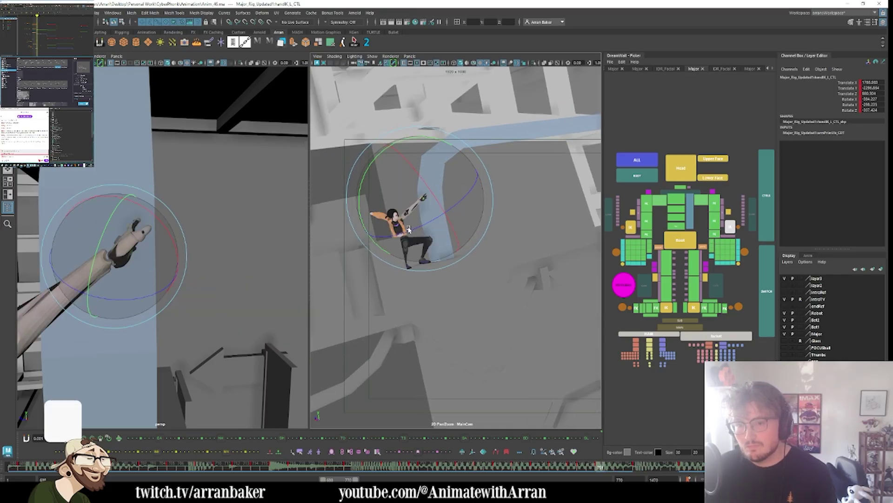
- Move the left hand IK control against the pipe's surface on the crouched keyframe after the bent-leg pose
key(.)
key(.)
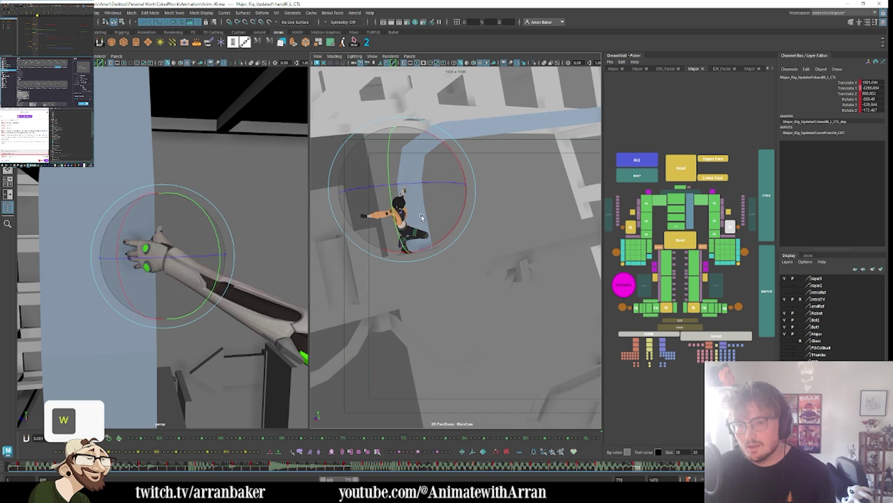
key(w)
key(s)
alt+drag(225, 265, 184, 266)
key(e)
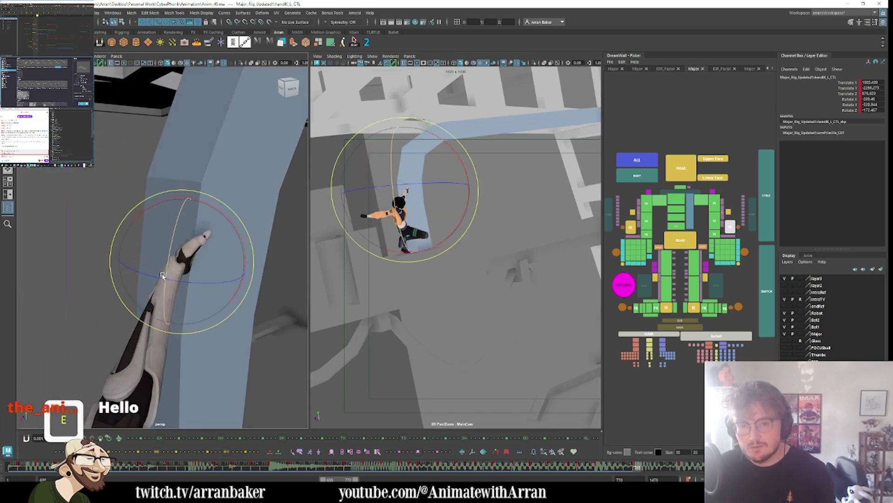
- Select the left hand's base finger controls and rotate them to bend the fingers on the crouched keyframe
click(743, 250)
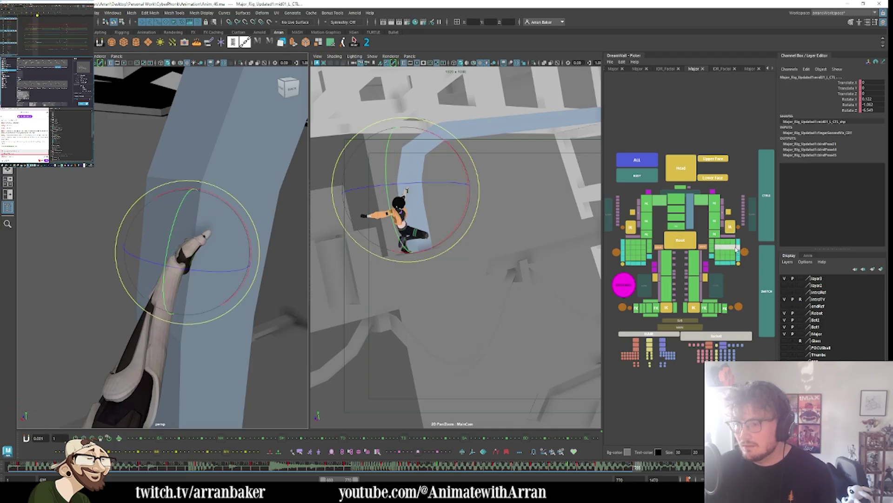
drag(259, 269, 316, 263)
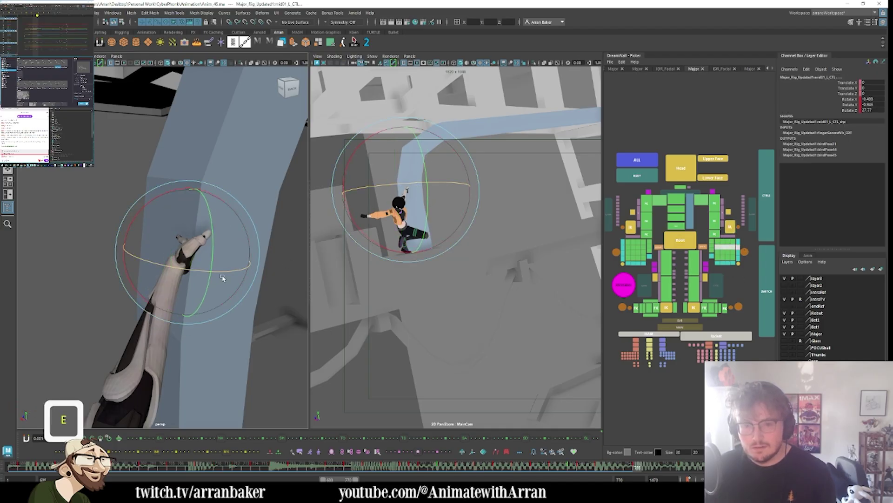
alt+drag(222, 277, 162, 253)
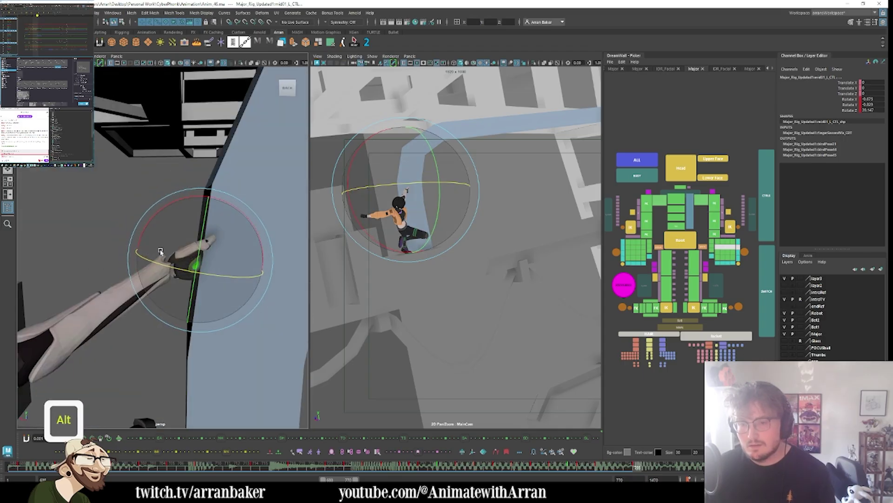
- Review the left hand and finger pose across the crouched, bent-leg and straight-leg keyframes
key(period)
key(comma)
key(comma)
key(comma)
key(comma)
key(comma)
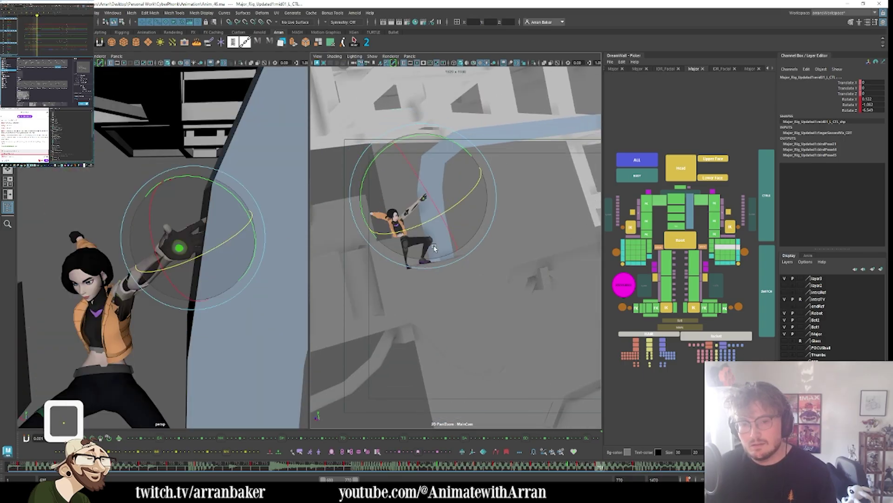
key(comma)
key(comma)
key(comma)
key(comma)
key(comma)
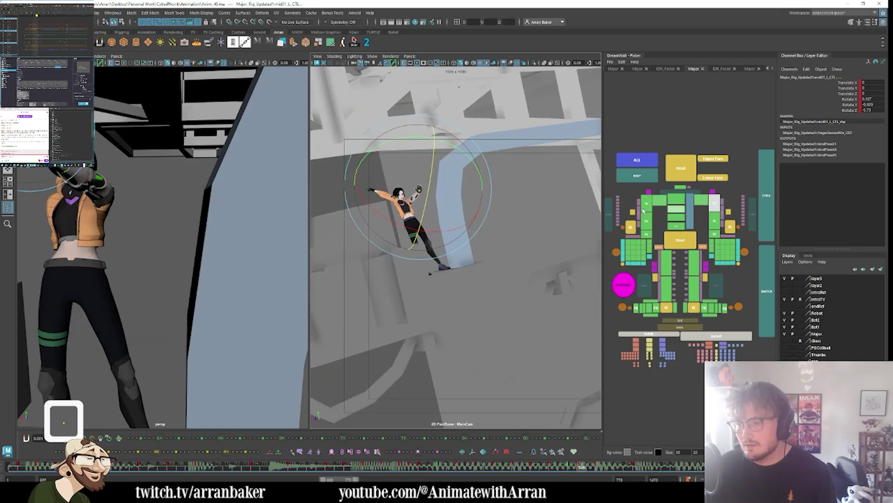
- Adjust the left shoulder FK rotation on the straight-leg keyframe to extend the arm, comparing it with the neighbouring keyframes
click(631, 226)
key(period)
key(period)
key(period)
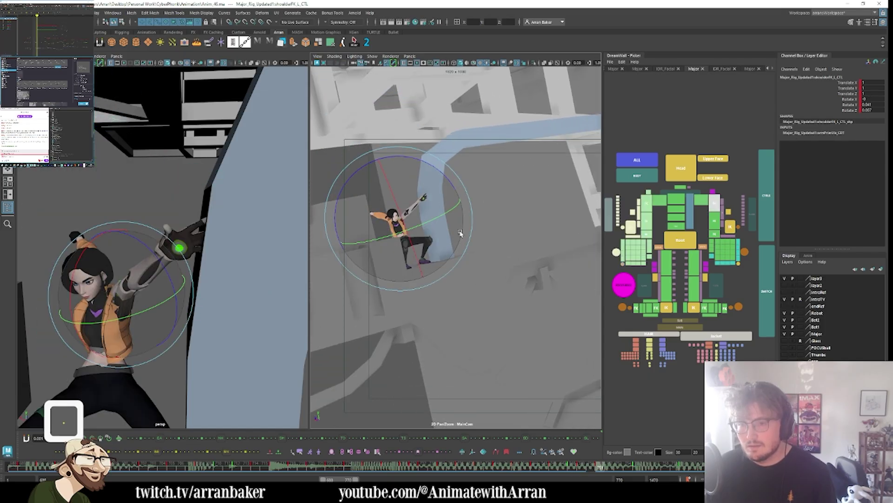
key(comma)
key(comma)
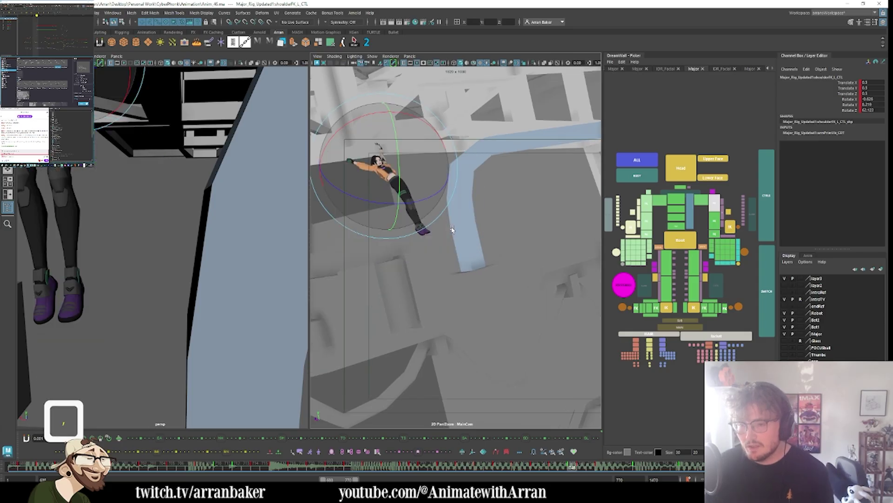
key(period)
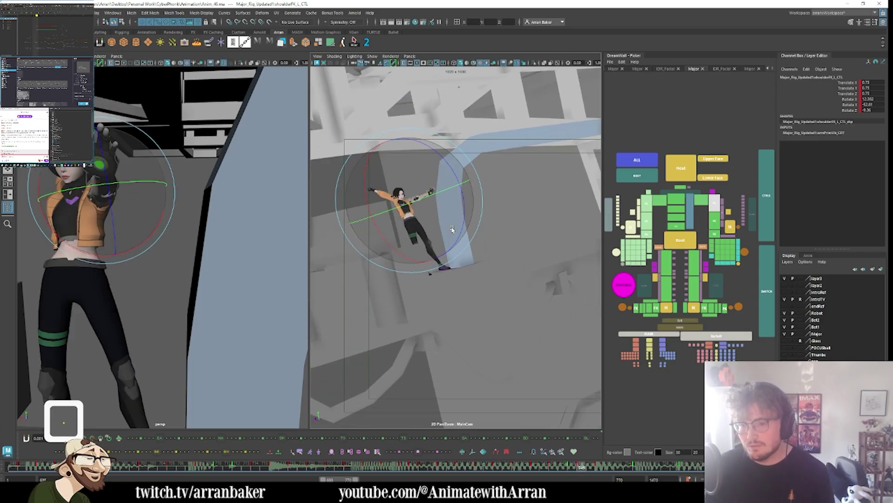
key(comma)
key(period)
key(period)
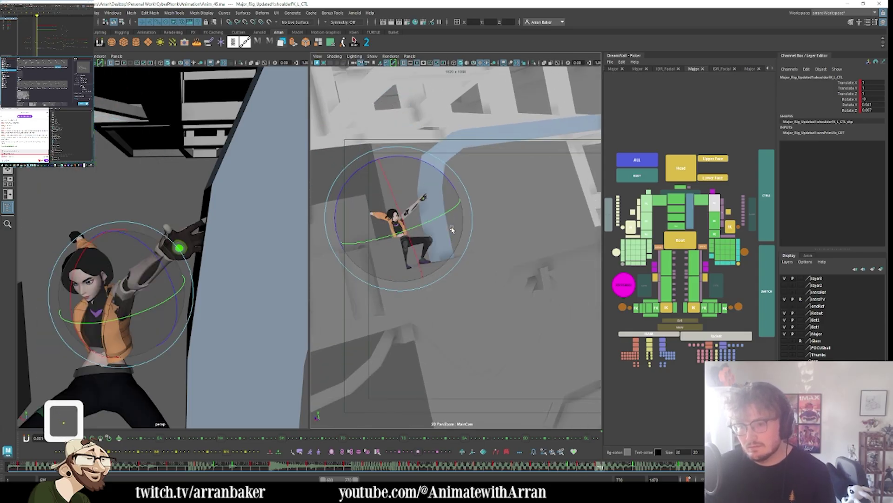
- Rotate the left shoulder FK control on the airborne keyframe before the straight-leg pose to adjust the raised arm
key(comma)
key(comma)
key(comma)
key(comma)
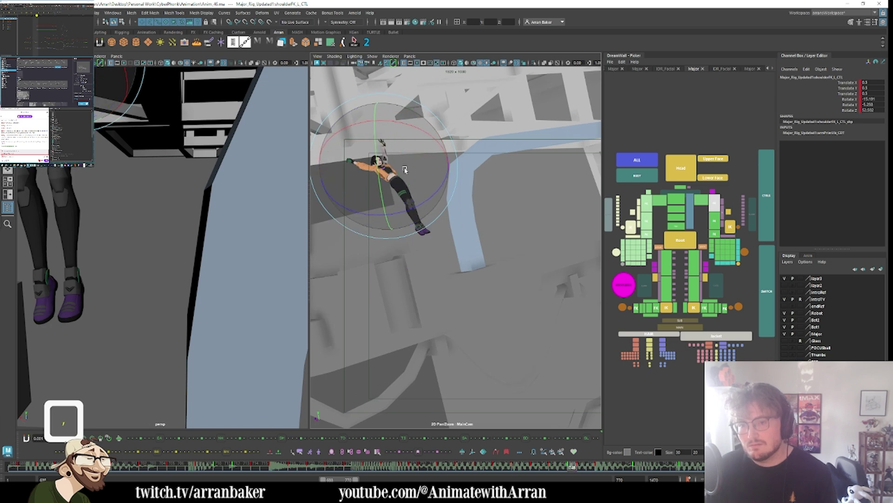
- Rotate the left shoulder FK control on the airborne keyframe to swing the arm into line, comparing it with the neighbouring keyframes
drag(393, 154, 379, 198)
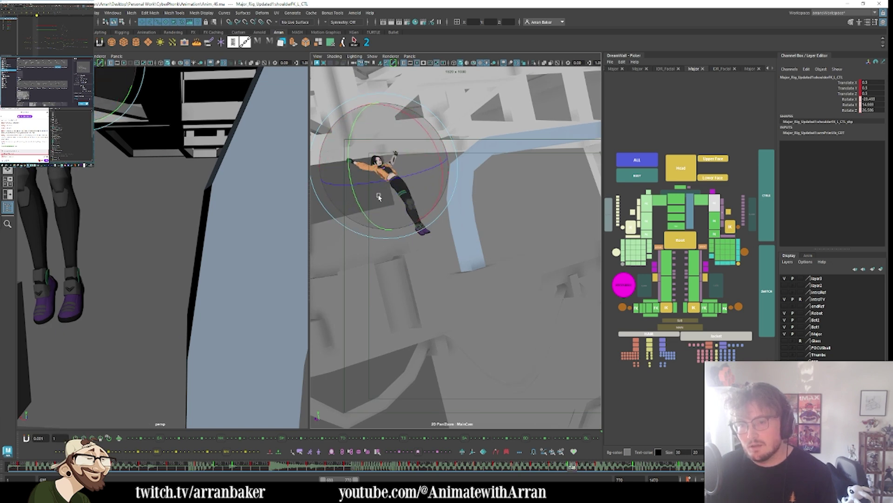
key(comma)
key(comma)
key(comma)
key(comma)
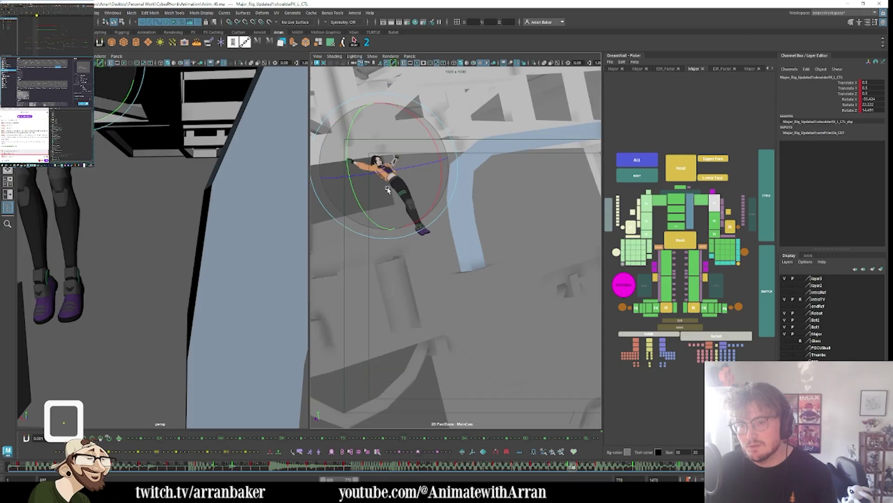
key(period)
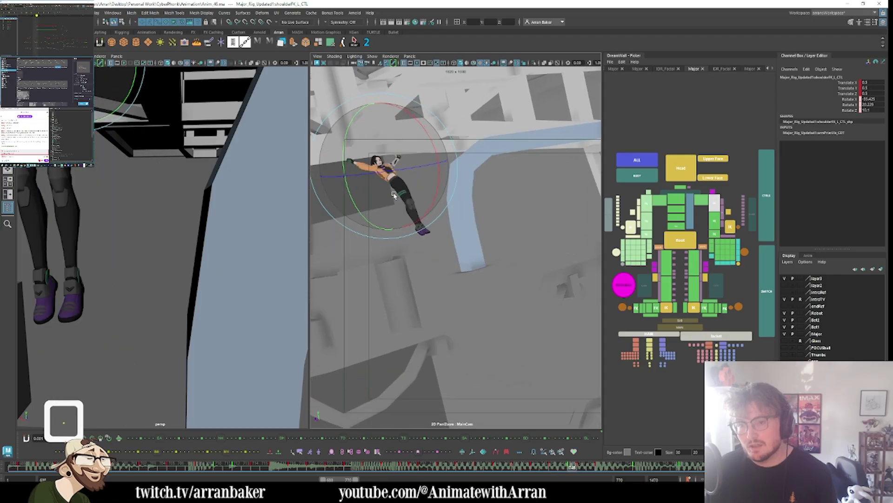
key(period)
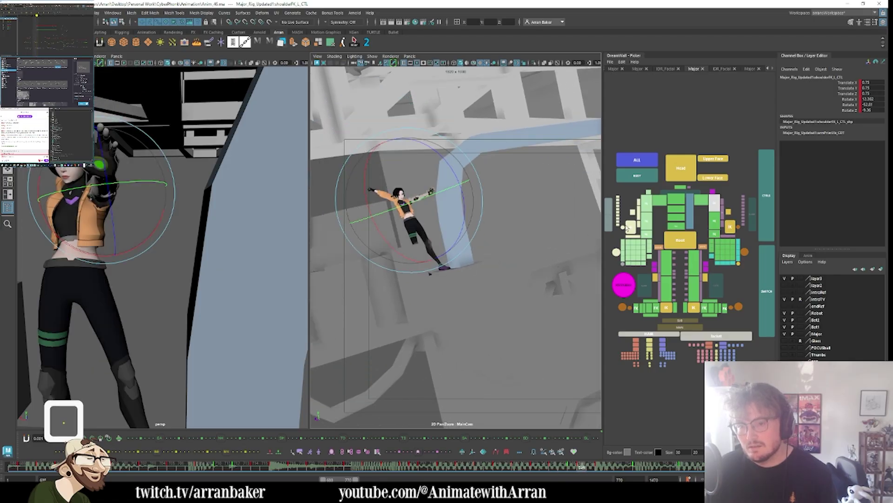
- Rotate the right shoulder FK control on the straight-leg keyframe to raise the right arm, checking it against the airborne keyframe
click(384, 253)
key(comma)
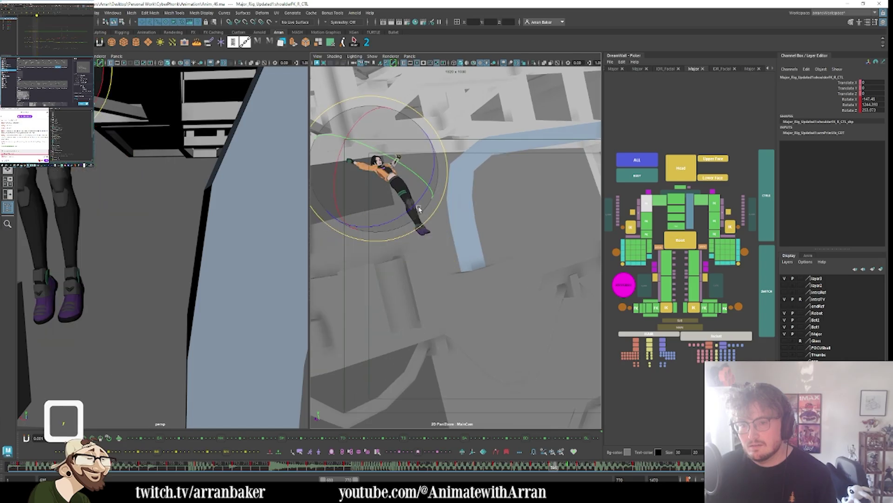
key(comma)
key(period)
key(period)
drag(383, 169, 432, 213)
- Rotate the head control on the straight-leg keyframe and compare the head's direction through the airborne and crouched keyframes
click(681, 167)
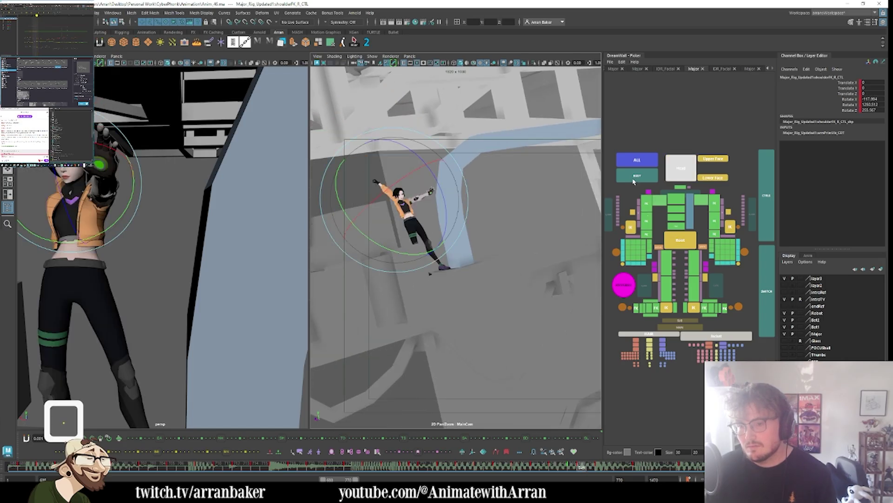
key(comma)
key(comma)
key(comma)
key(period)
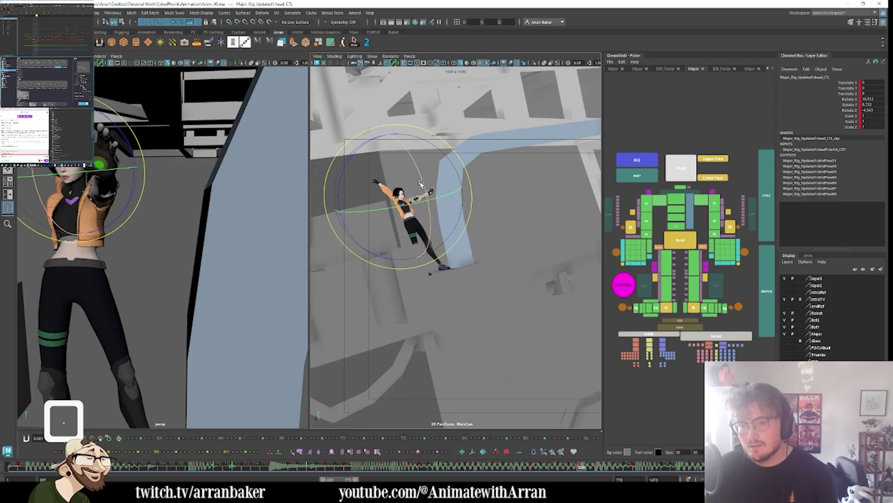
key(period)
key(period)
key(period)
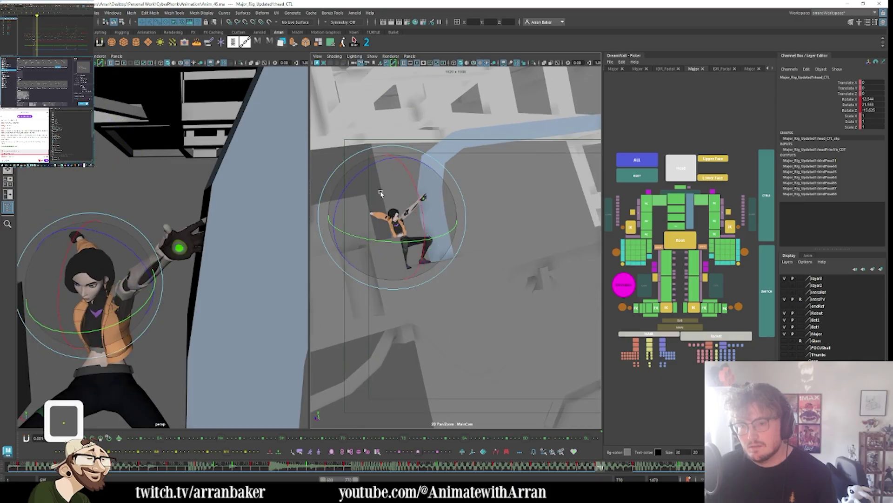
key(period)
key(comma)
- Rotate the right shoulder and elbow FK controls on the crouched keyframe to raise the arm behind the head
click(647, 204)
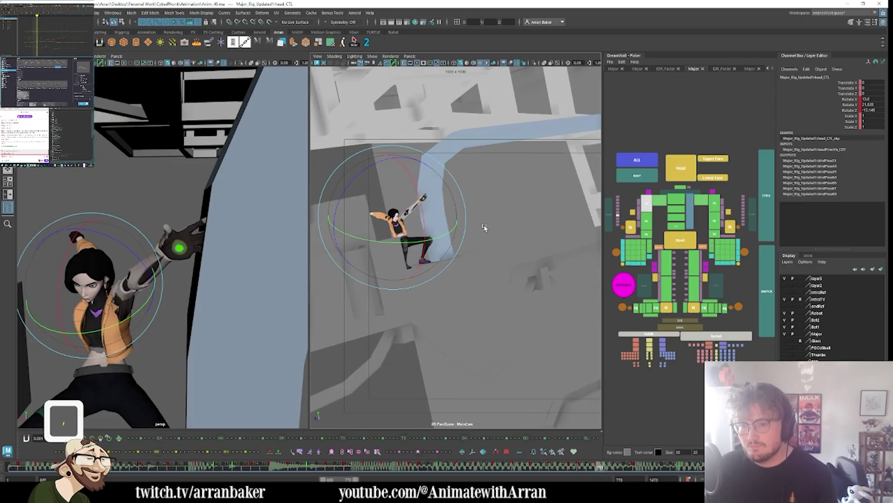
click(646, 221)
click(643, 244)
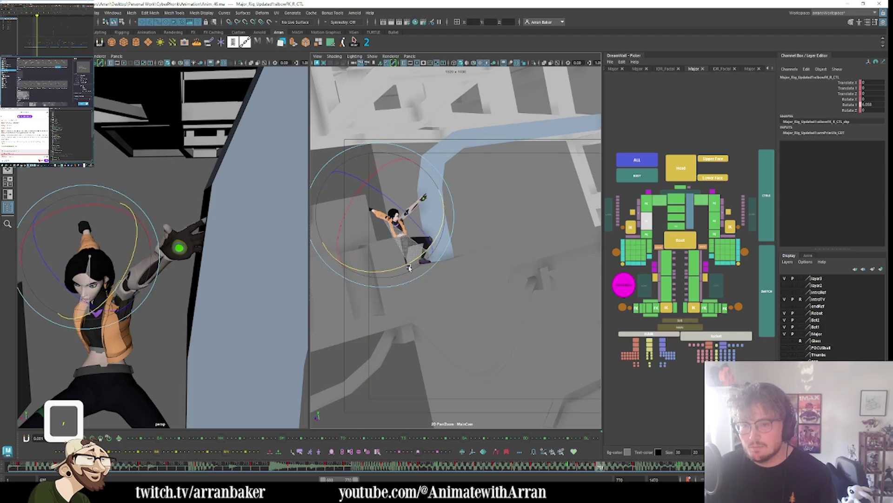
click(647, 234)
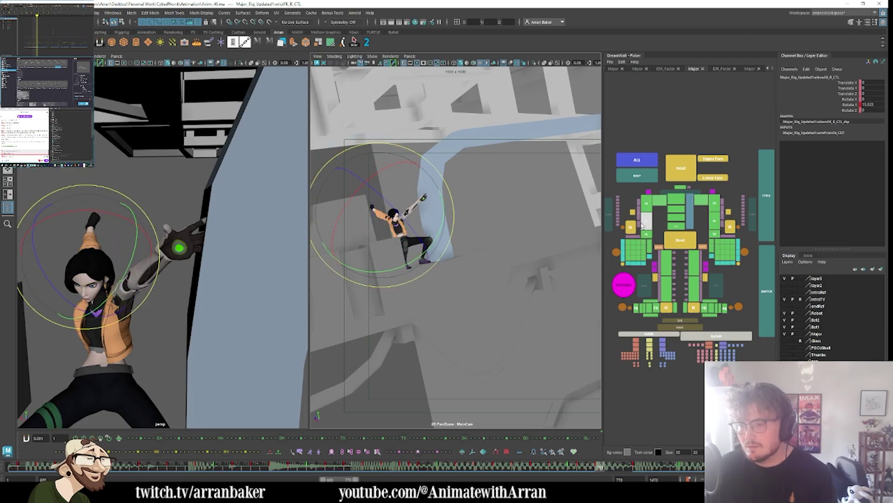
- Move the right elbow ribbon control on the crouched keyframe to refine the arm's bend, comparing it with the preceding keyframes
key(w)
click(373, 213)
drag(338, 221, 335, 220)
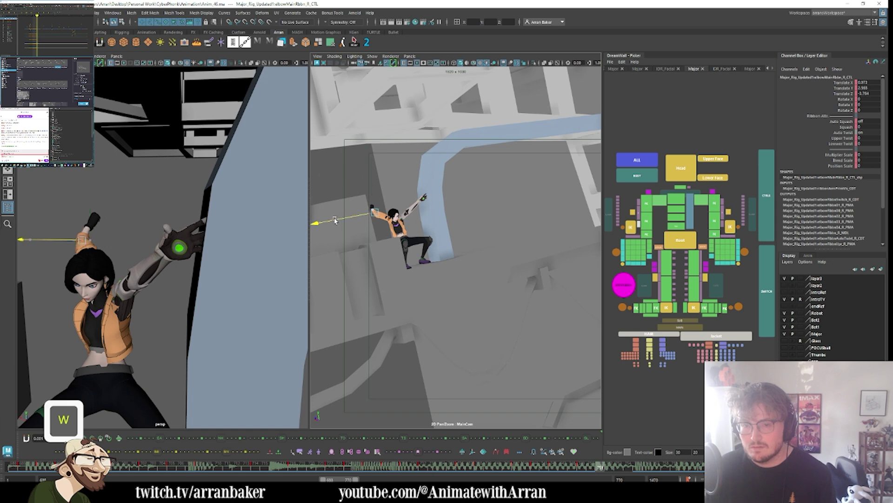
key(comma)
key(period)
key(comma)
key(comma)
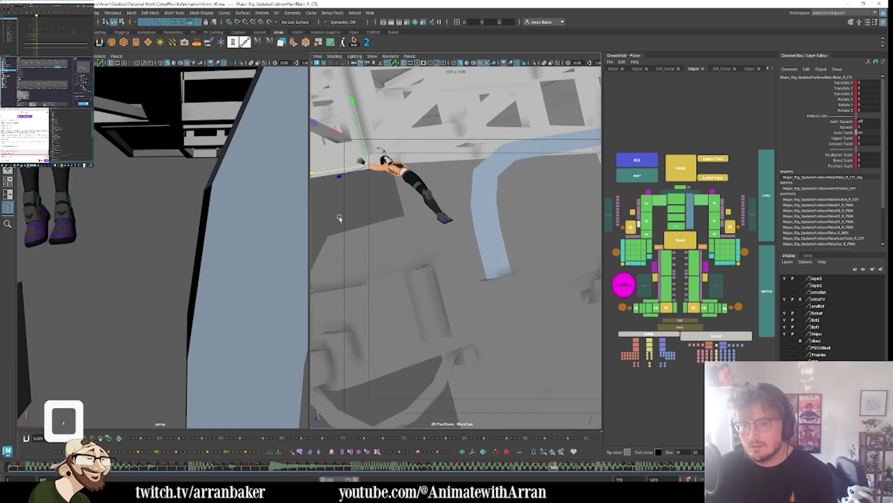
key(period)
key(period)
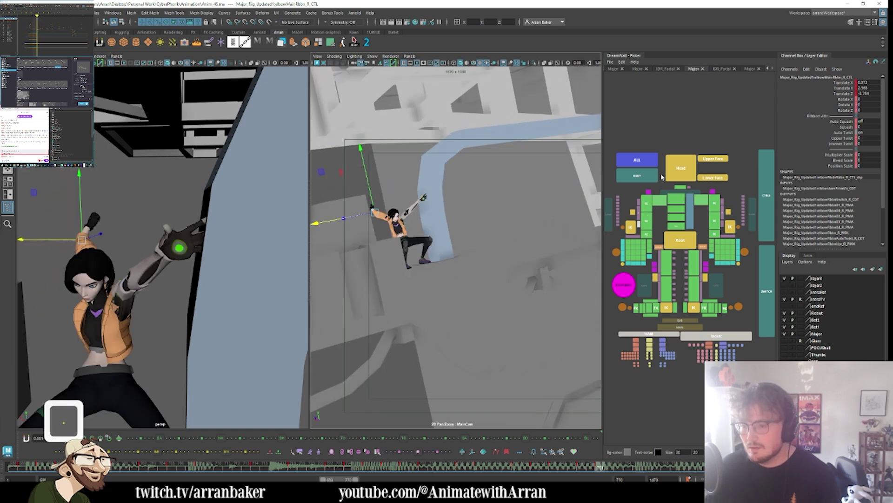
- Select all body controls and create a breakdown key between the crouched pose and the following keyframe, comparing it with its neighbours
click(640, 179)
key(comma)
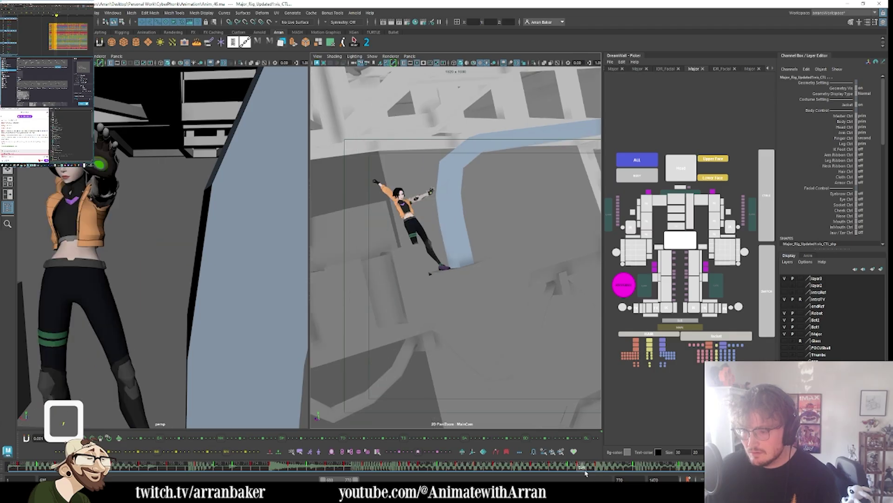
key(period)
key(comma)
key(period)
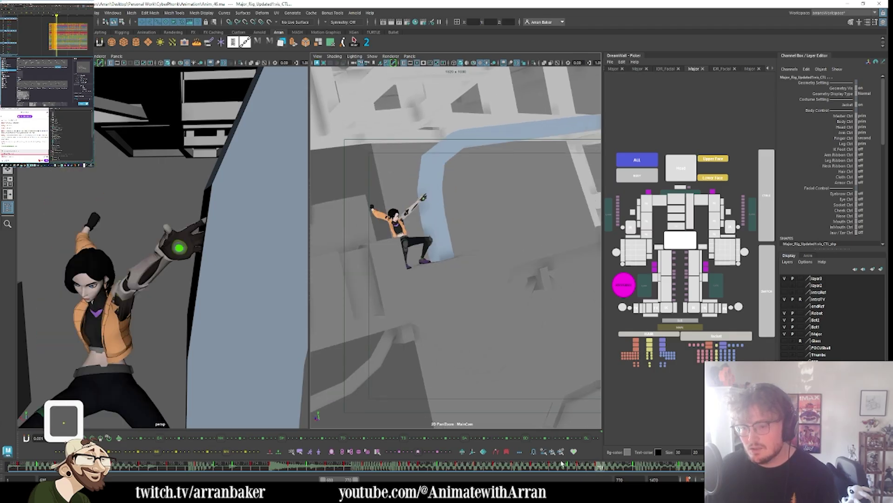
drag(548, 467, 618, 468)
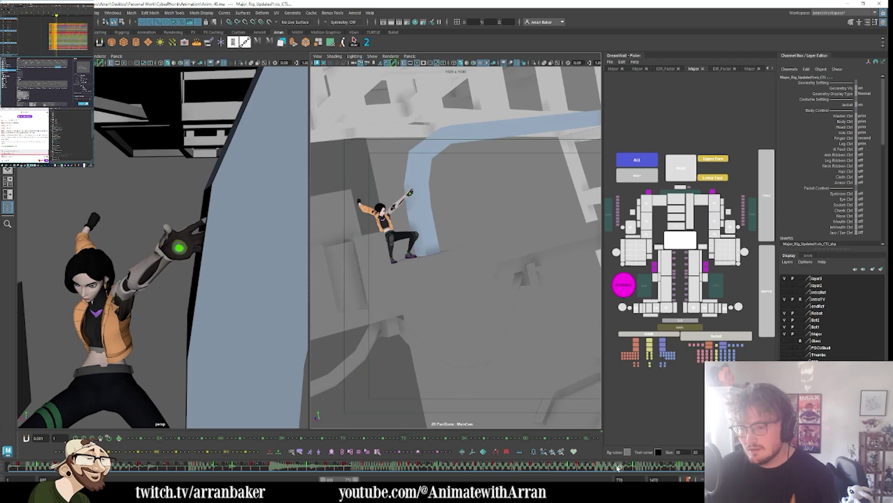
key(i)
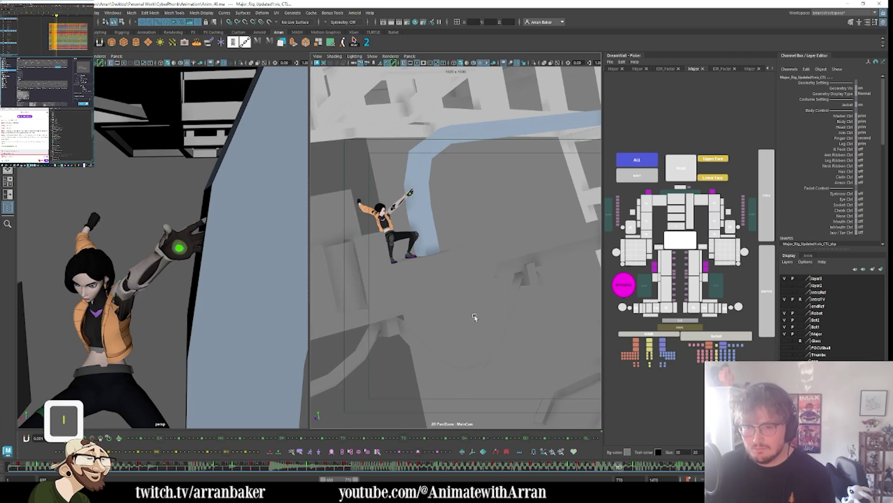
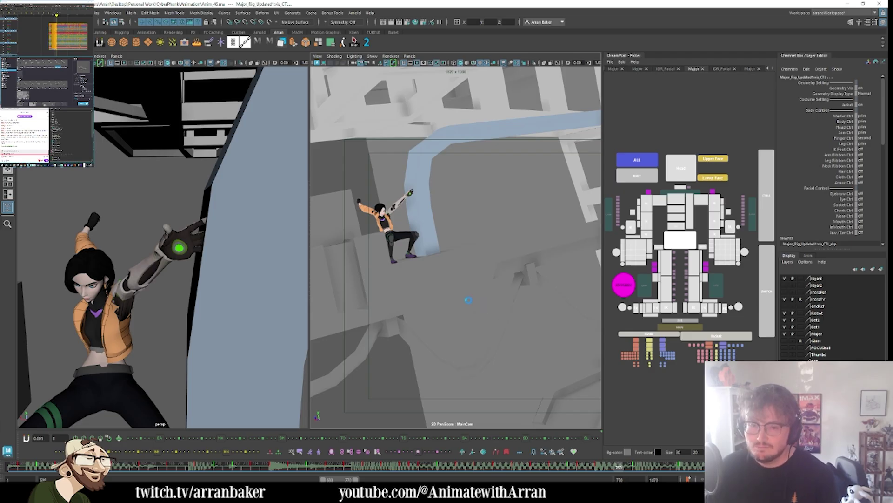
key(period)
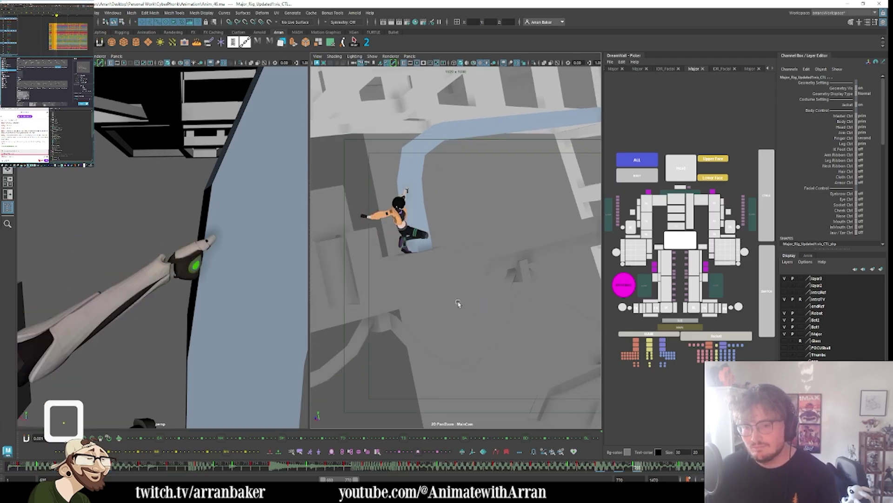
key(comma)
key(comma)
key(comma)
key(comma)
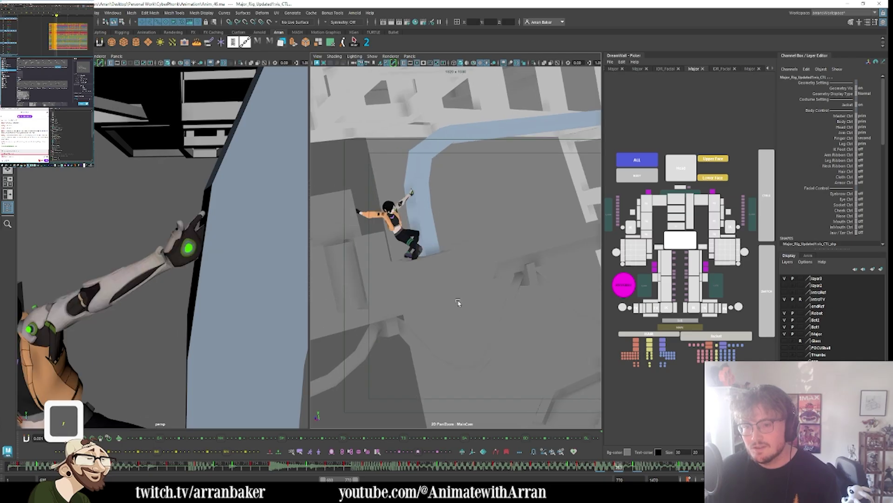
key(comma)
- Select all right leg controls and blend the leg toward the crouched pose on the breakdown keyframe
click(682, 292)
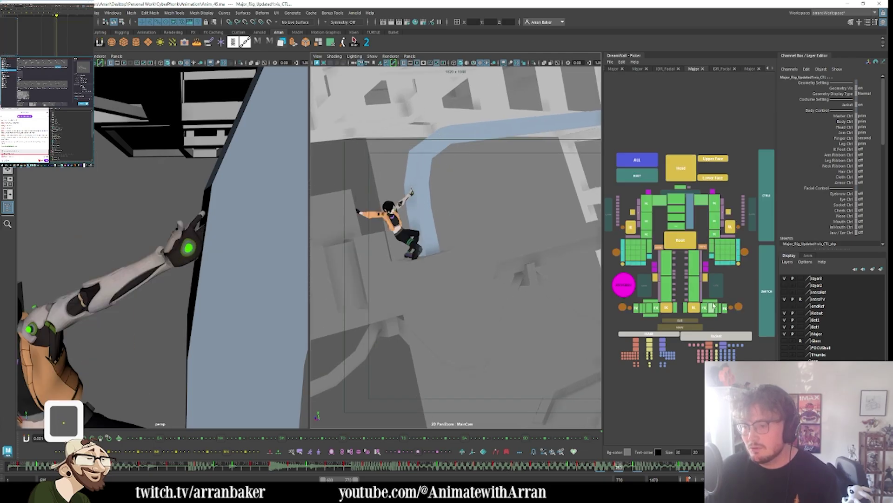
click(643, 287)
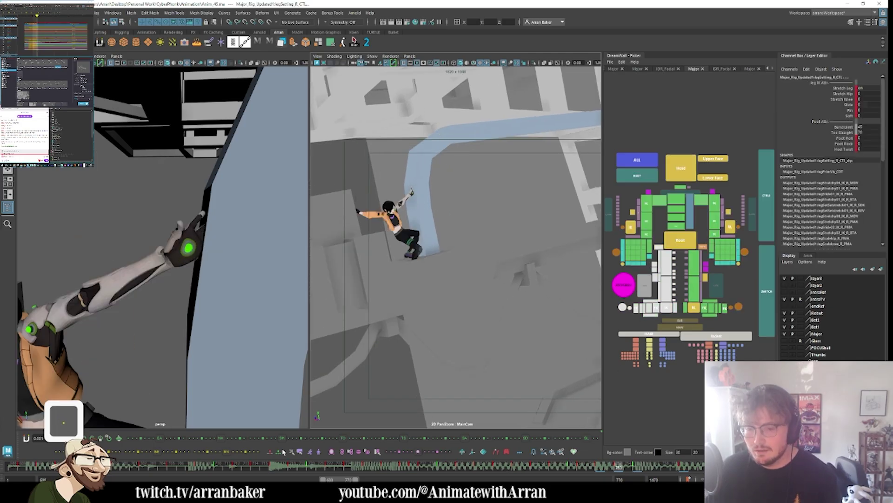
key(w)
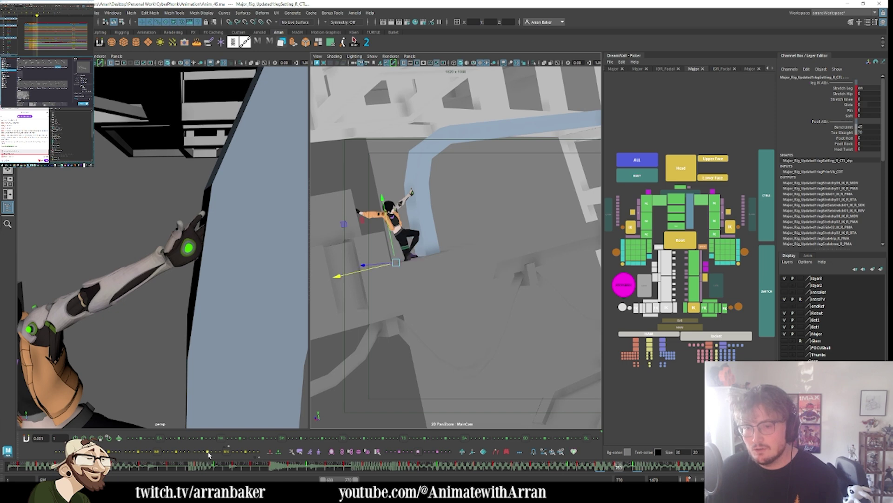
- Try to adjust the right leg's IK/FK switch on the breakdown keyframe
click(680, 241)
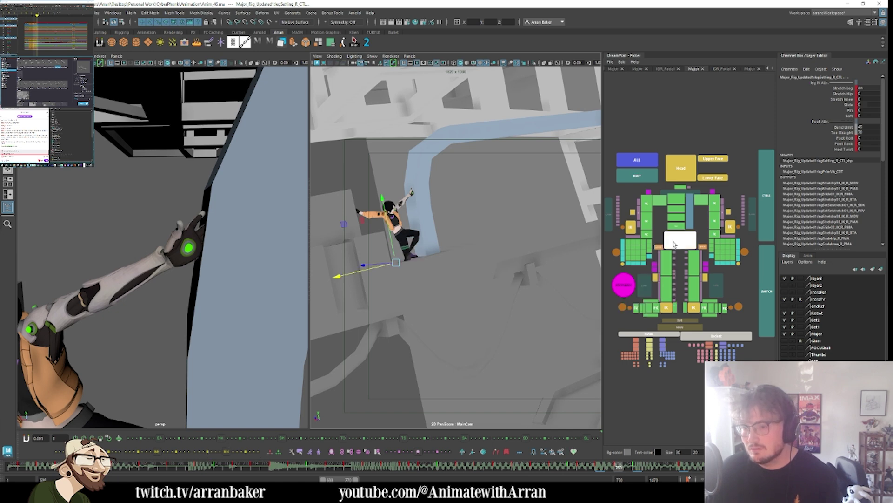
click(767, 288)
click(847, 111)
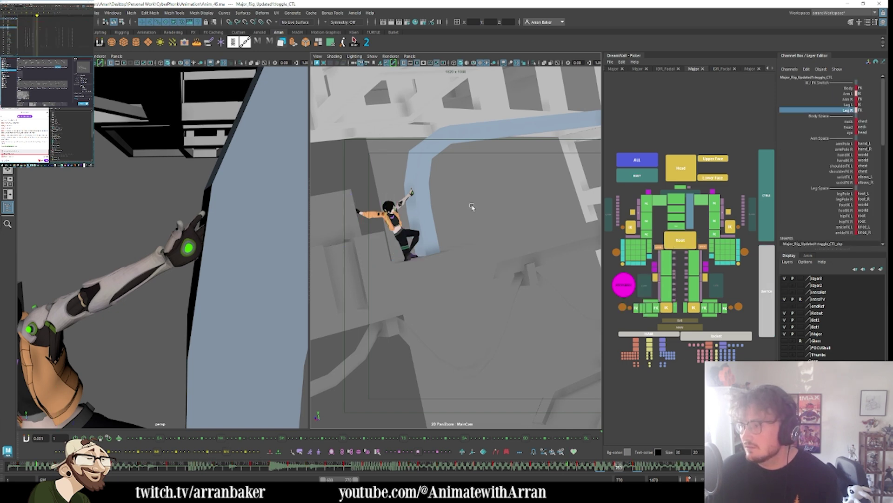
middle_drag(473, 207, 231, 196)
key(ctrl+z)
key(ctrl+z)
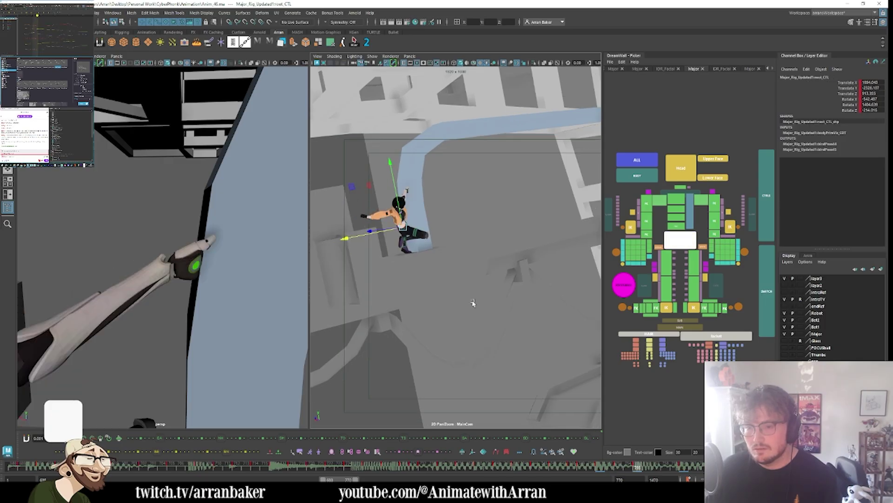
- Raise the root control on the crouched keyframe to lift the body, comparing it with the breakdown and neighbouring keyframes
key(comma)
key(comma)
key(period)
key(e)
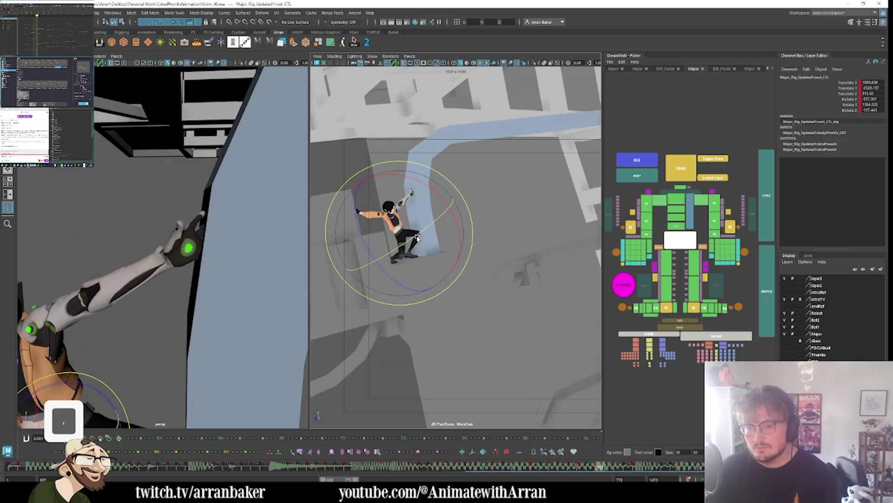
key(comma)
key(comma)
key(period)
key(w)
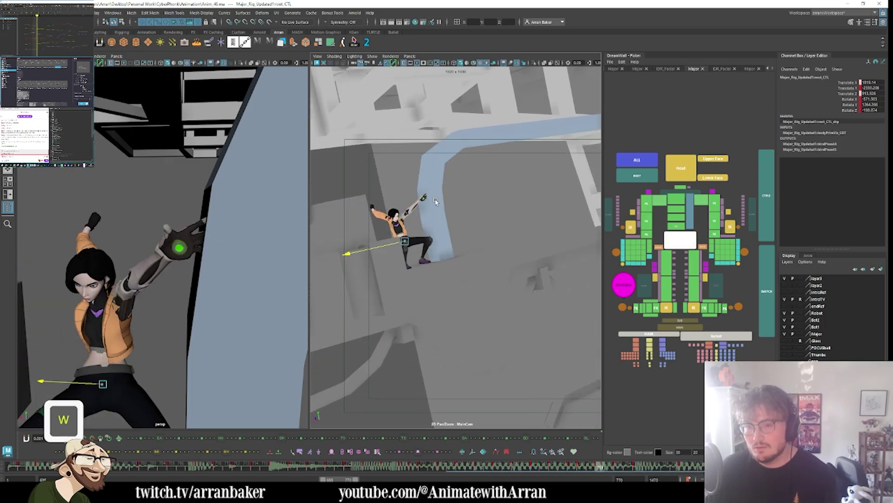
key(period)
key(comma)
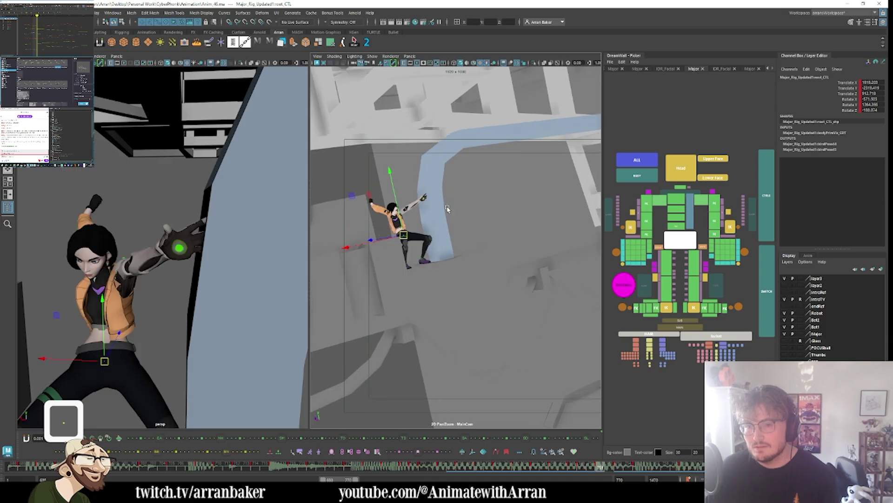
key(period)
key(period)
key(period)
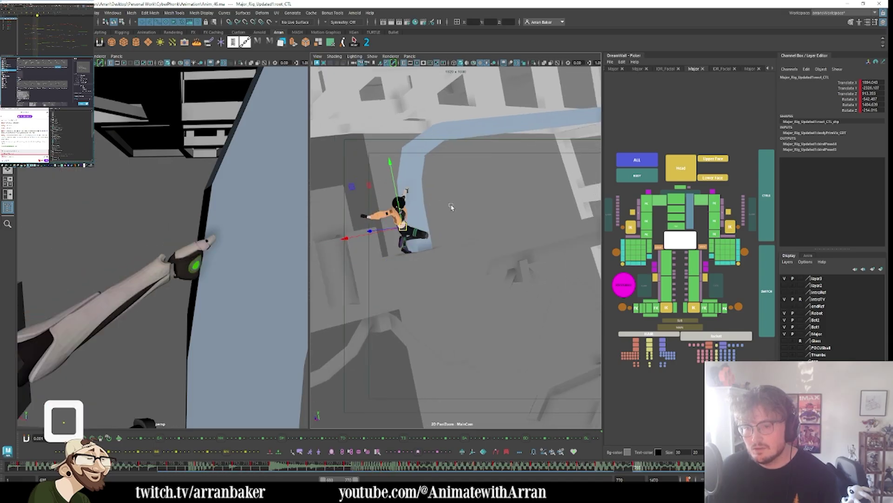
- Rotate the root control on the breakdown keyframe to turn the body toward the pipe
key(comma)
key(e)
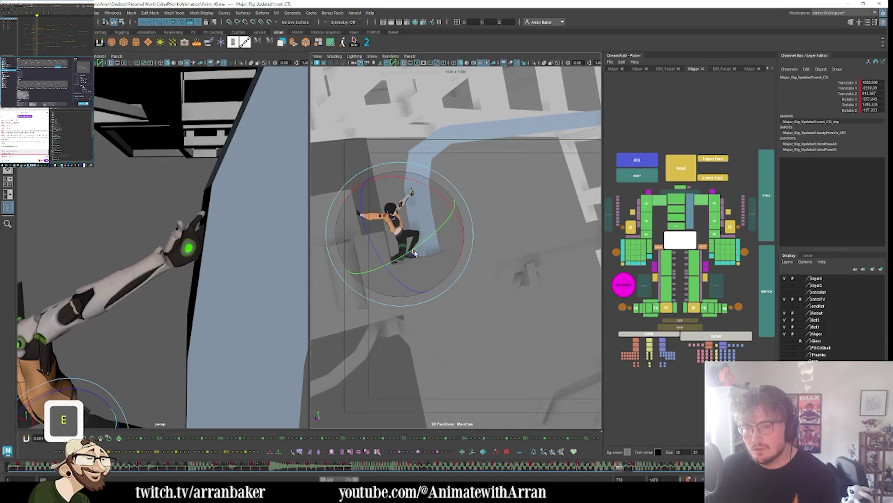
key(comma)
key(period)
key(period)
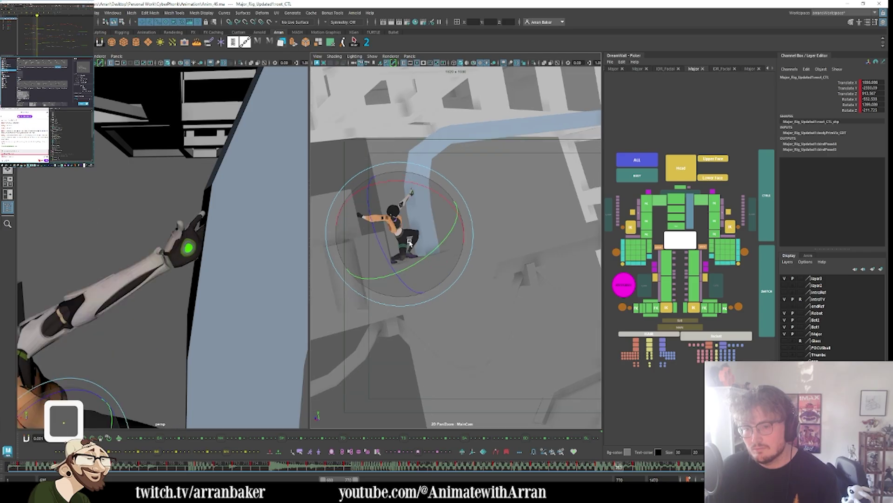
- Rotate the root control on the keyframe after the breakdown and check the body's turn through the surrounding keyframes
key(period)
key(period)
drag(430, 225, 408, 236)
key(comma)
key(comma)
key(period)
key(period)
key(period)
key(period)
key(period)
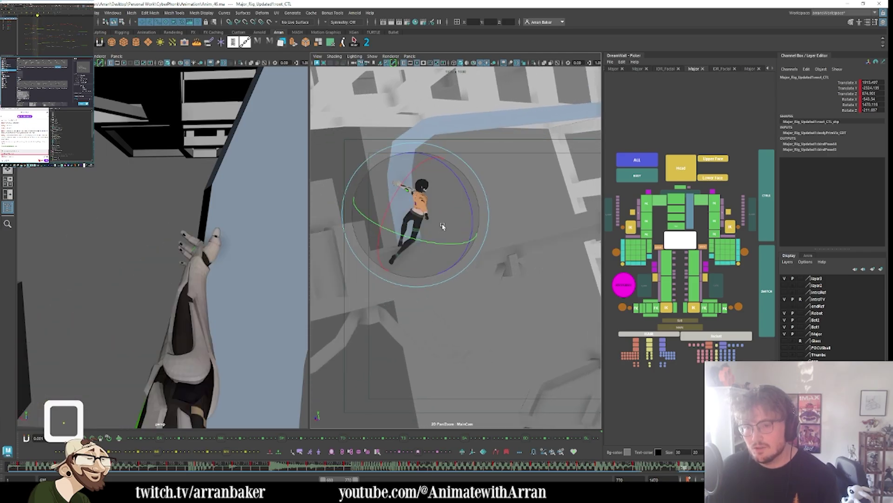
- Shift the root control slightly on the keyframe after the breakdown, comparing the body's position with the adjacent keyframes
key(comma)
key(w)
key(comma)
key(period)
key(comma)
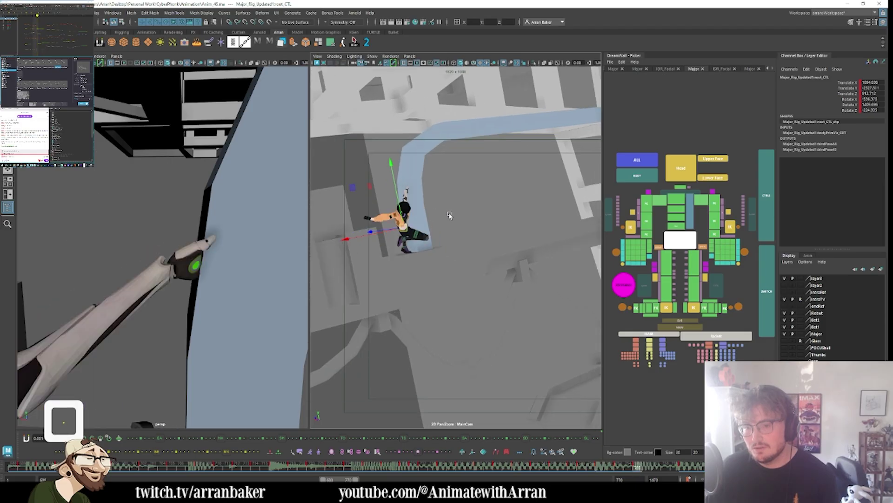
- Rotate the right foot's toe control on the crouched keyframe to lift the heel
key(period)
key(period)
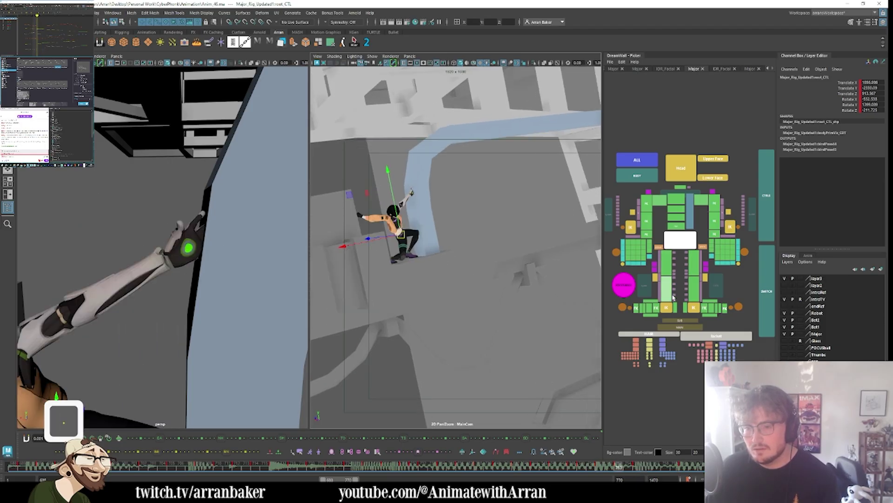
click(672, 308)
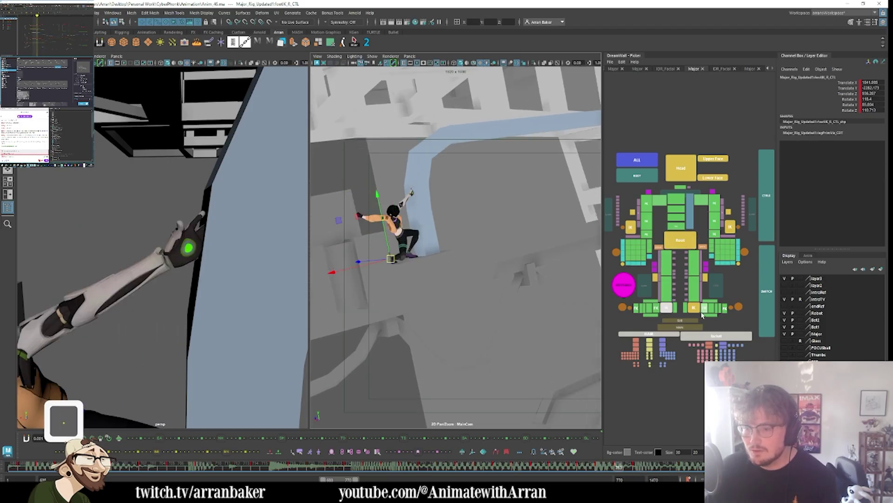
click(645, 311)
key(e)
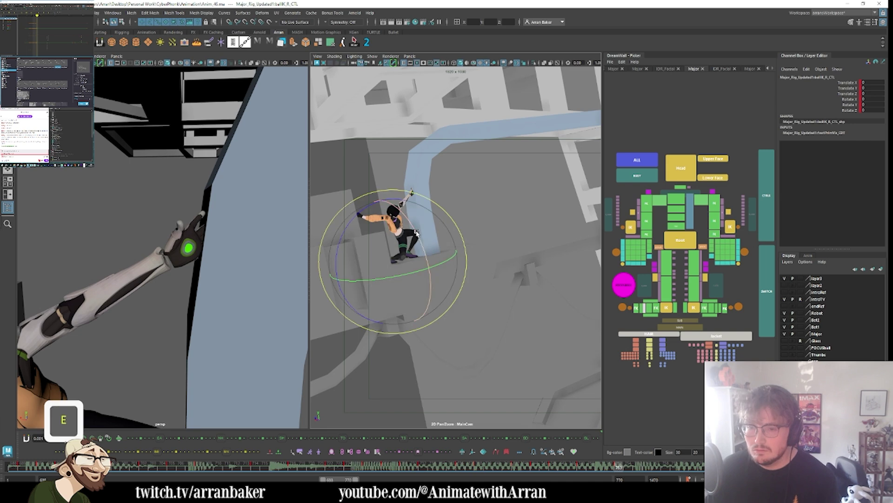
drag(421, 284, 414, 317)
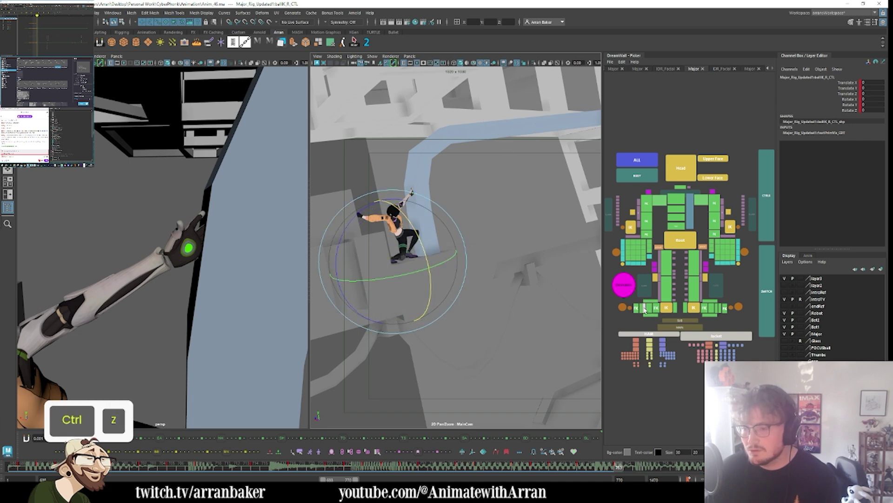
key(ctrl+z)
drag(430, 265, 423, 292)
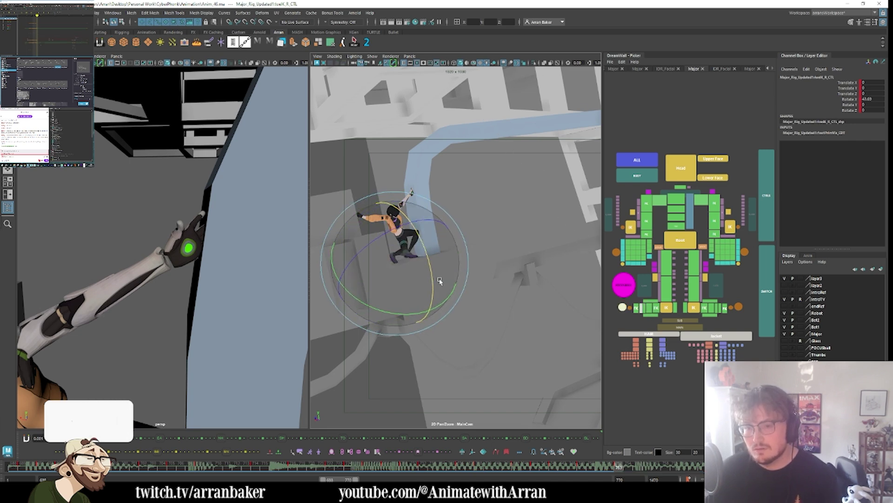
- Move the right leg's pole-vector control on the crouched keyframe to redirect the knee, comparing it with the adjacent keyframes
click(655, 278)
key(w)
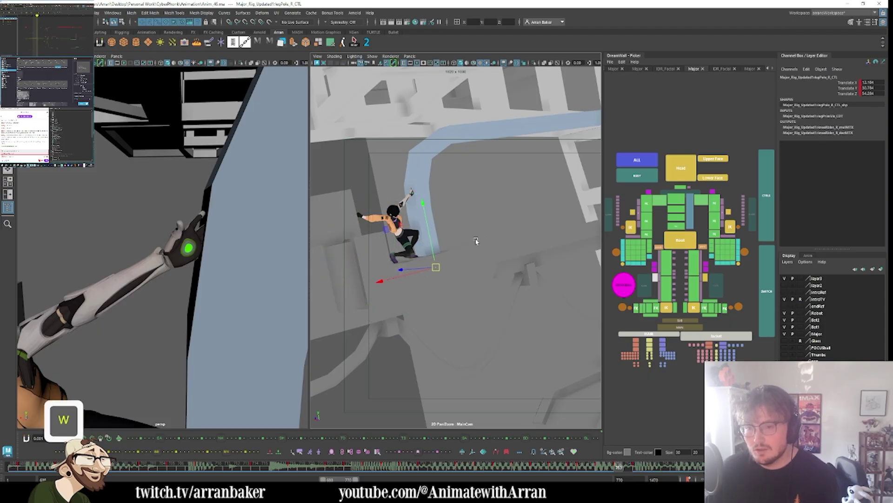
key(comma)
key(period)
key(period)
key(comma)
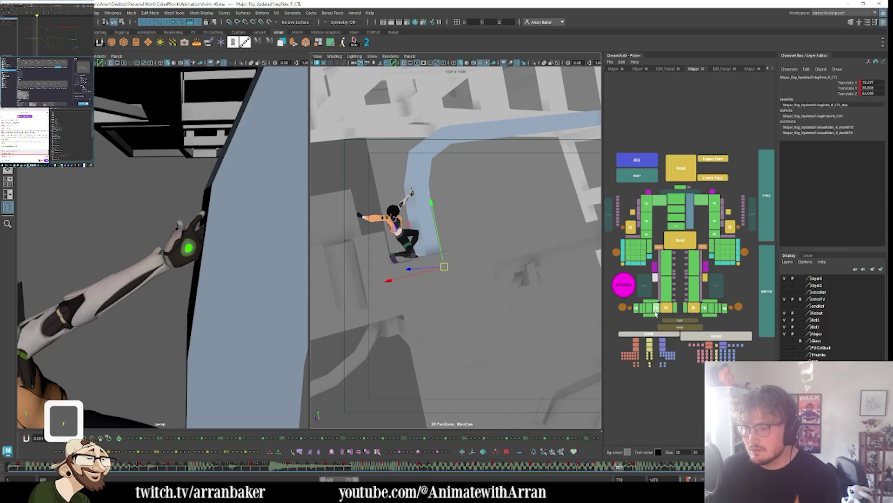
- Rotate the right toe control further on the crouched keyframe and check the foot against the neighbouring keyframes
click(638, 314)
key(e)
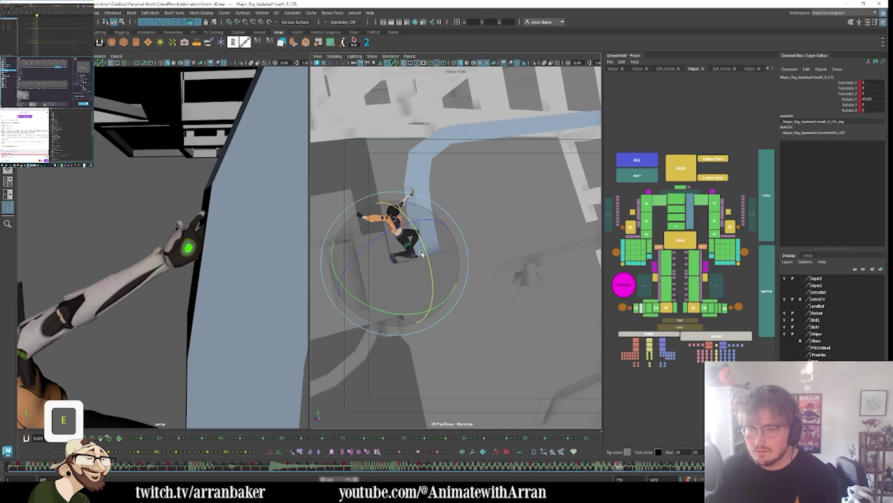
drag(418, 233, 426, 292)
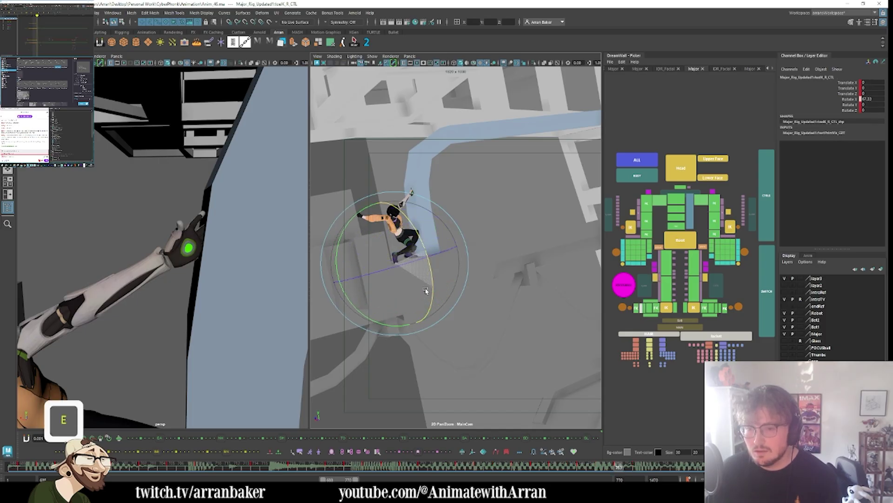
key(comma)
key(period)
key(period)
key(comma)
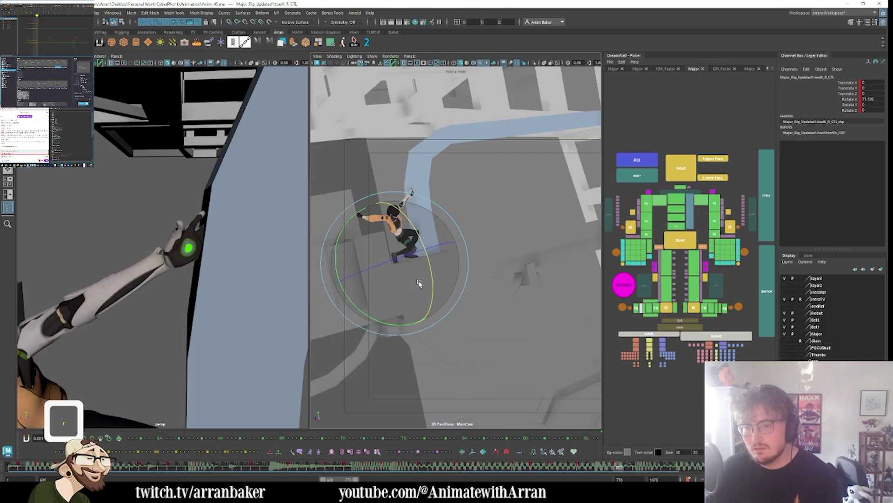
- Flip between the crouched keyframe and its neighbours to examine the leg and foot pose
click(476, 319)
key(period)
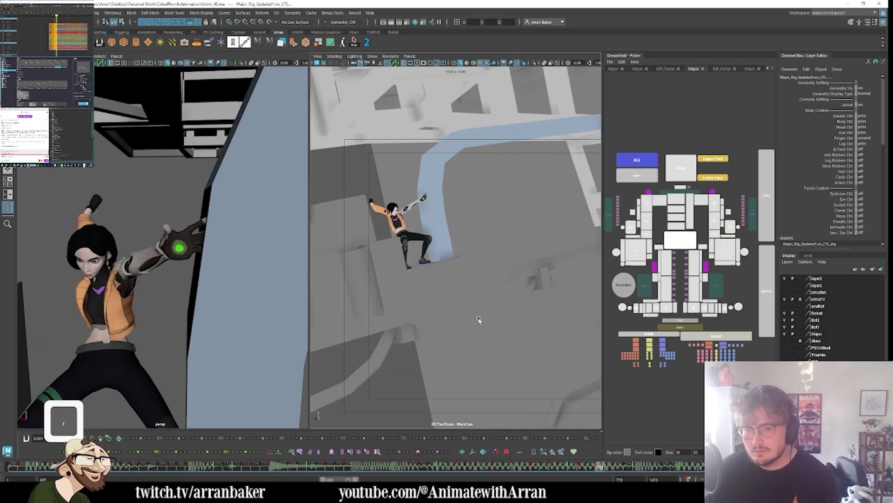
key(comma)
key(period)
key(comma)
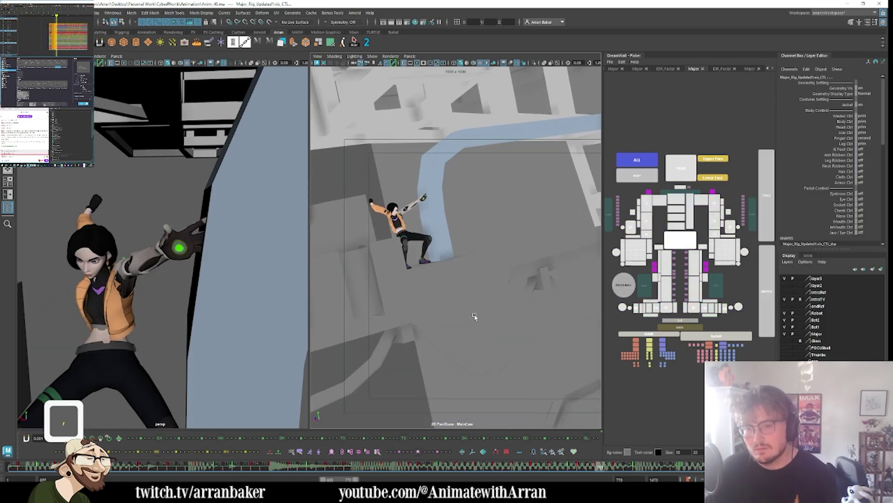
key(period)
key(comma)
key(comma)
key(comma)
key(period)
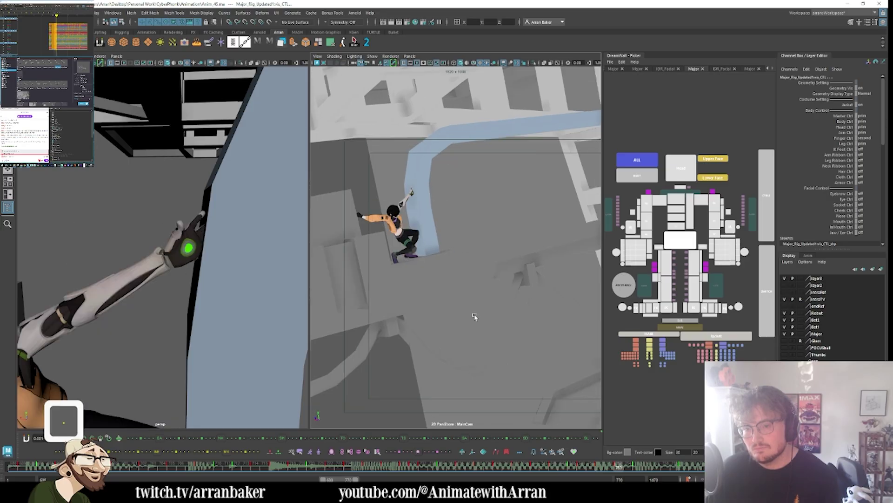
- Rotate the right elbow FK control on the crouched keyframe to adjust the outstretched arm, comparing it with the adjacent keyframes
click(394, 255)
key(e)
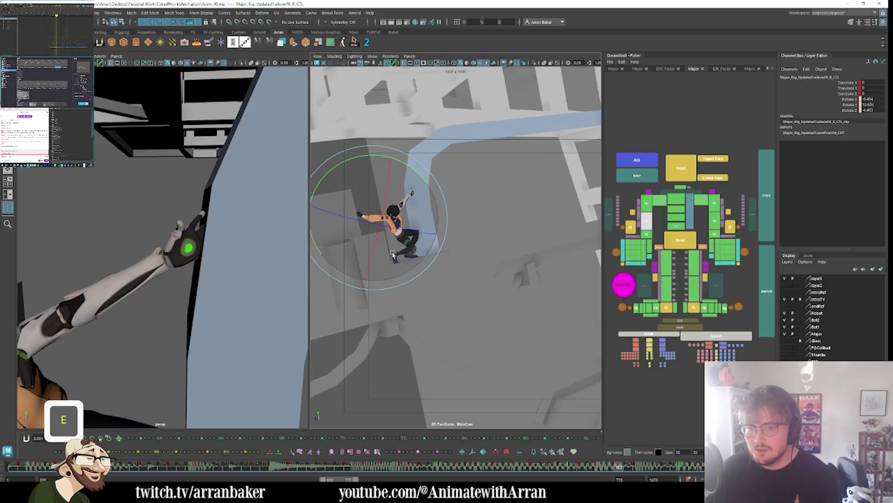
key(comma)
key(period)
key(period)
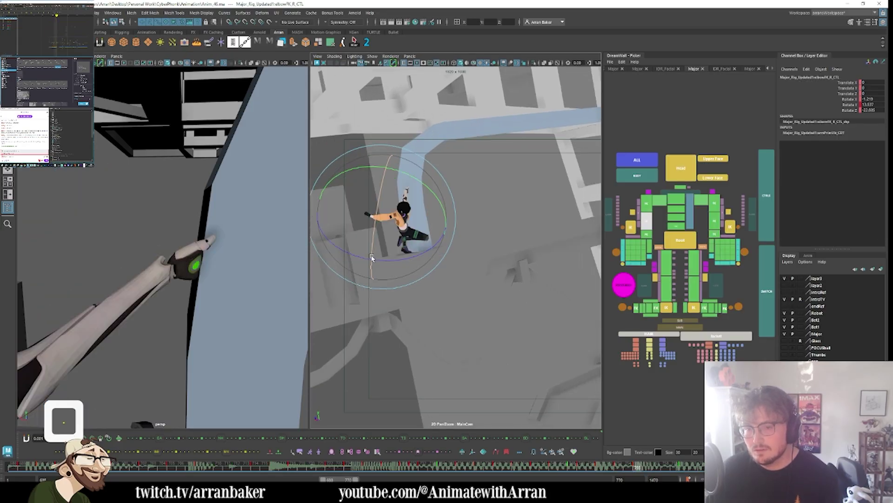
key(comma)
key(comma)
key(period)
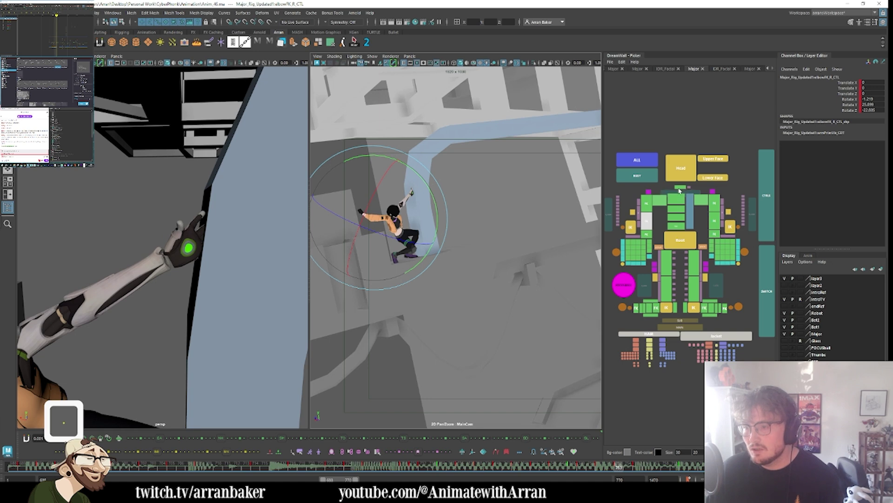
- Rotate the neck and head on the crouched keyframe, checking the head turn against the surrounding keyframes
click(680, 188)
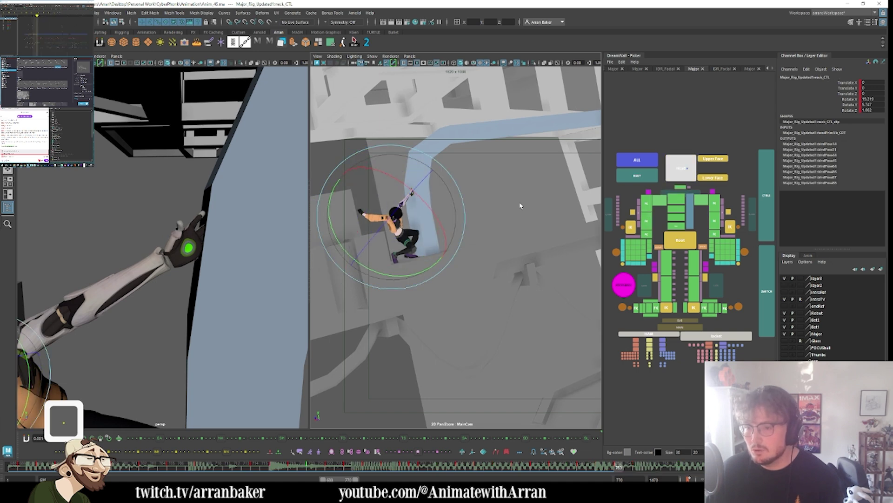
drag(414, 216, 421, 209)
key(comma)
key(period)
key(period)
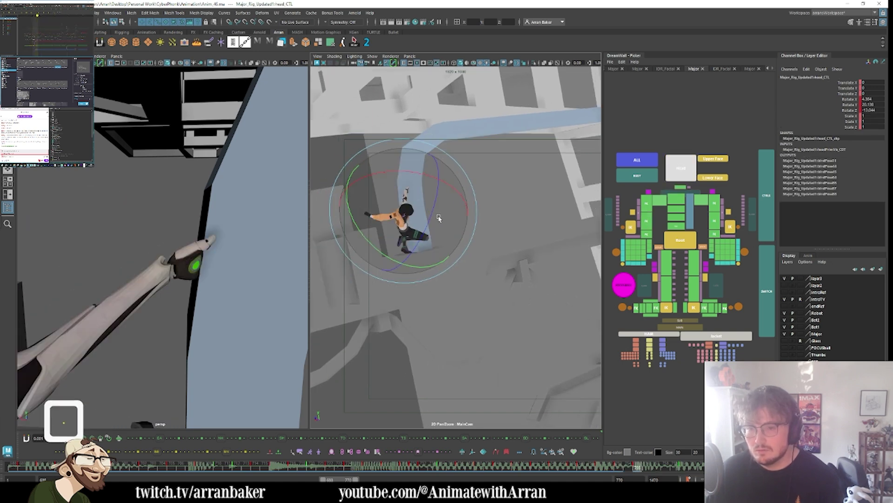
key(comma)
key(period)
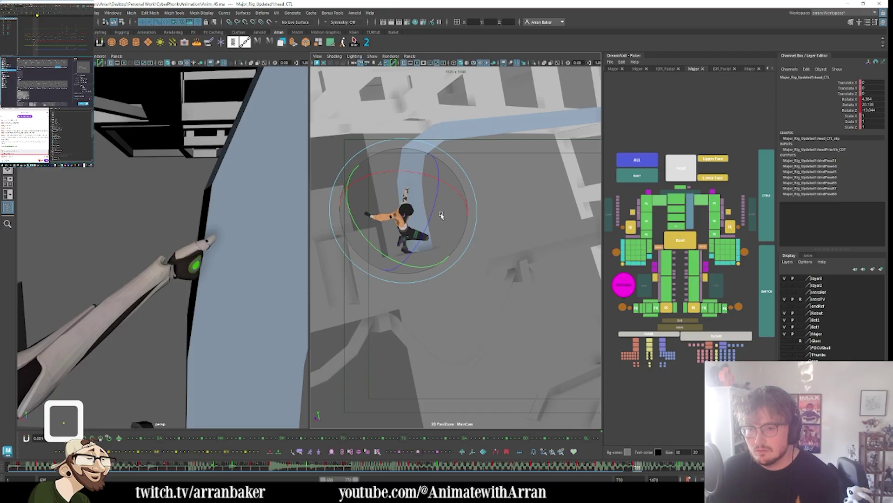
- Rotate the right knee FK control slightly on the breakdown keyframe and compare the leg with the adjacent keyframes
click(665, 284)
key(e)
drag(458, 195, 462, 199)
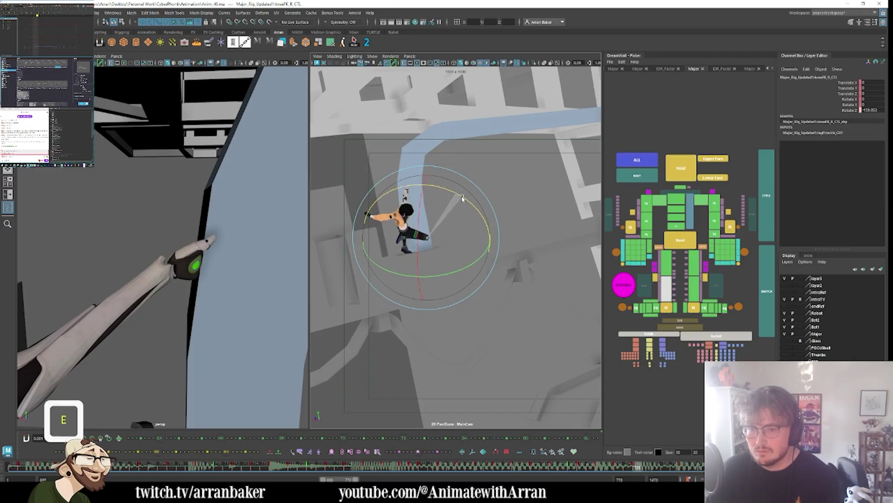
key(comma)
key(period)
key(period)
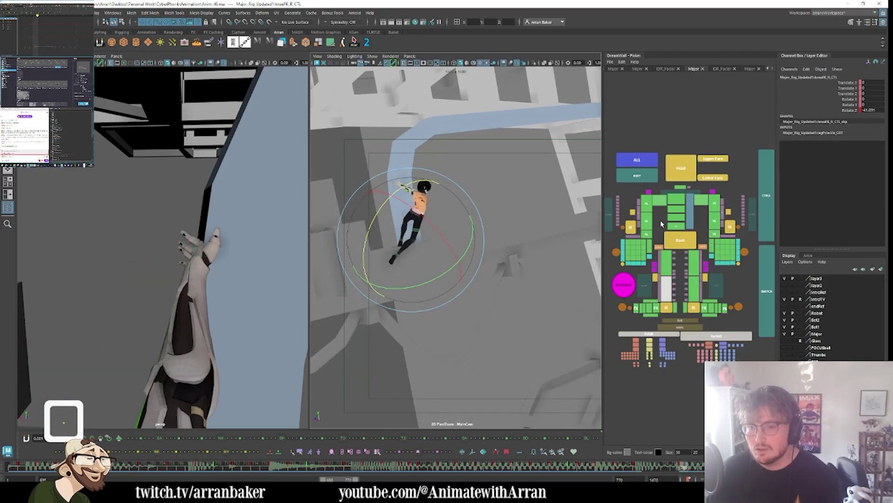
- Examine how the body flows from the crouched keyframe through the breakdown into the following pose
click(625, 179)
key(comma)
key(comma)
key(period)
key(comma)
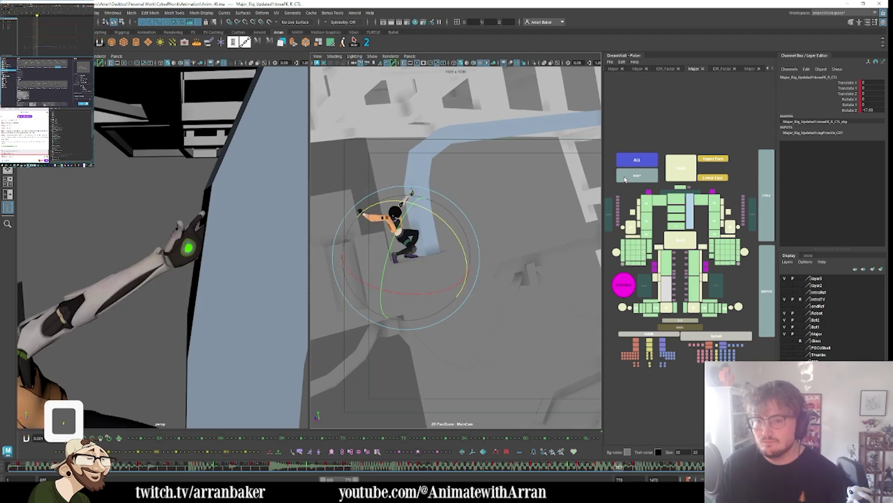
key(comma)
key(period)
key(period)
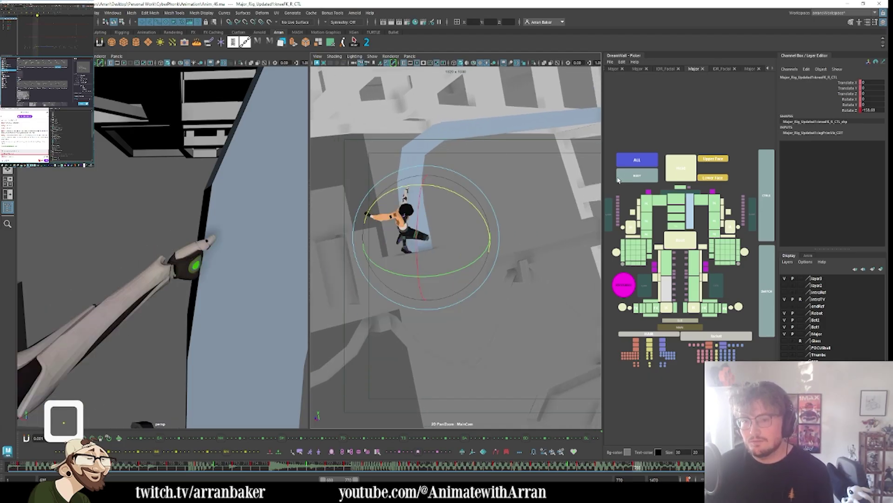
- Key all body controls on a frame between the breakdown and the following keyframe, reviewing the surrounding poses
click(680, 240)
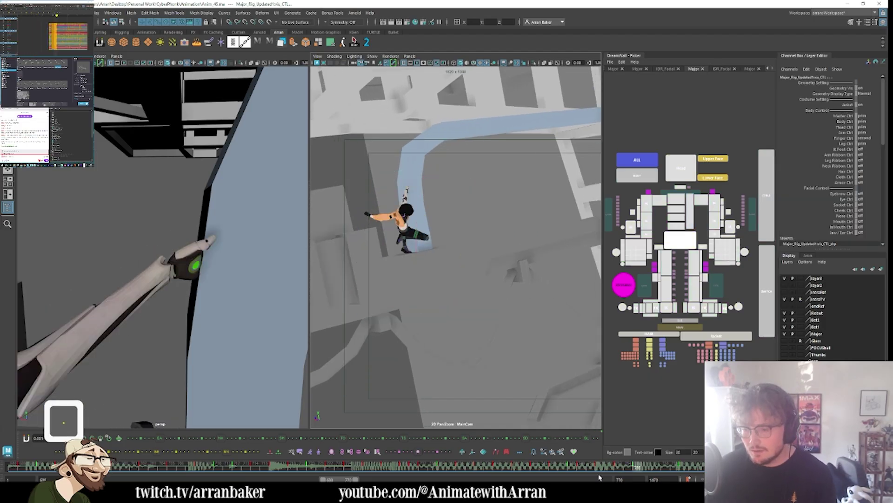
mouse_move(639, 473)
mouse_down()
mouse_move(684, 479)
mouse_move(660, 479)
mouse_up()
key(i)
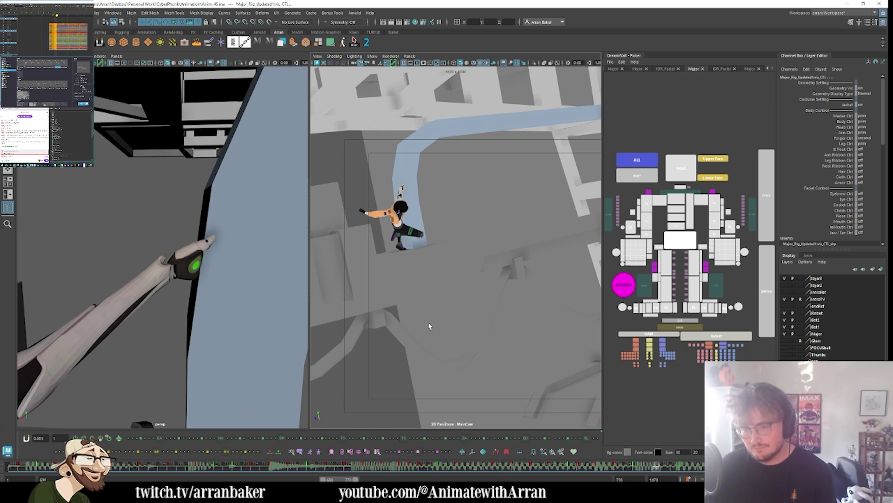
key(period)
key(period)
key(period)
key(period)
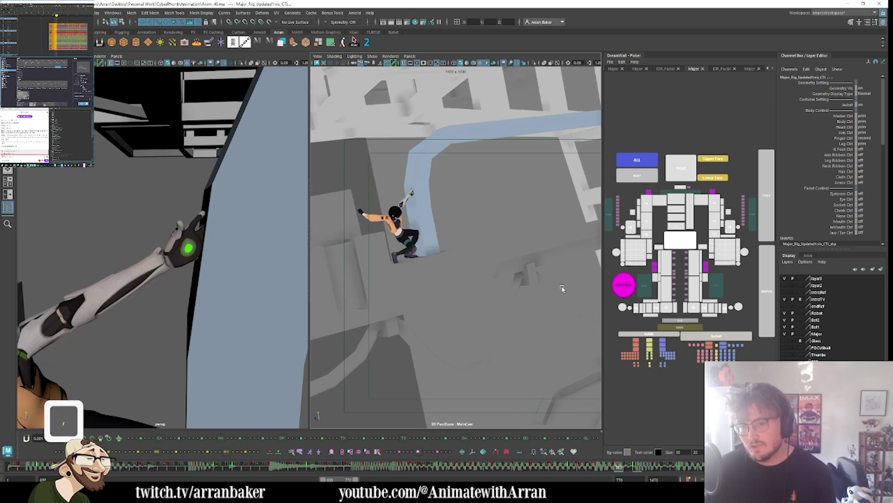
key(period)
key(comma)
- Lower the root control on the new in-between keyframe and compare the body's position with the neighbouring keyframes
click(680, 327)
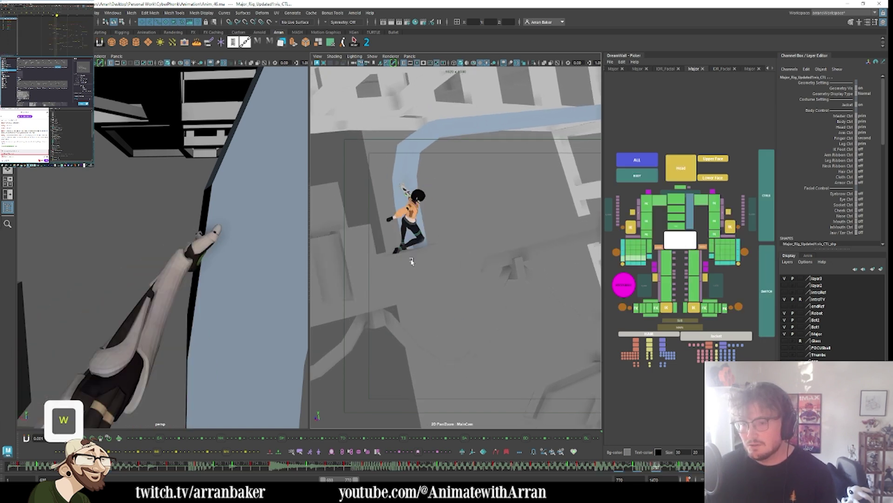
key(w)
key(comma)
key(e)
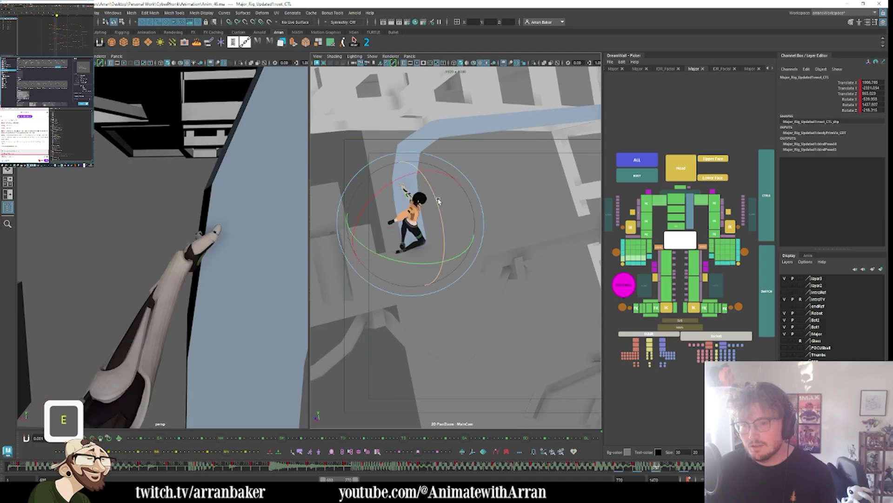
key(comma)
key(comma)
key(comma)
key(period)
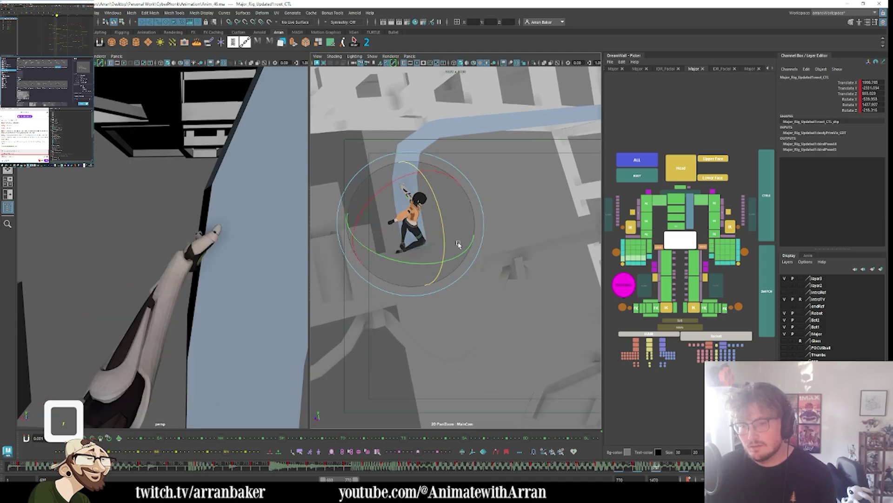
key(comma)
key(comma)
key(period)
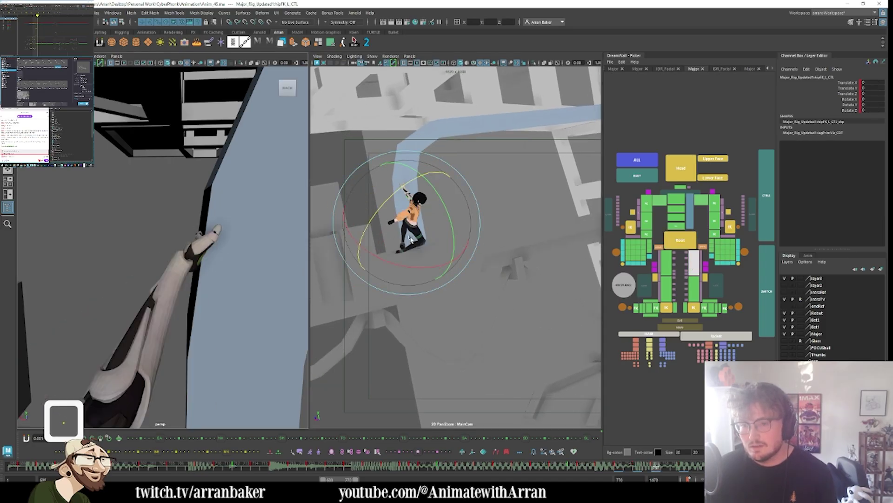
click(694, 263)
click(693, 307)
key(w)
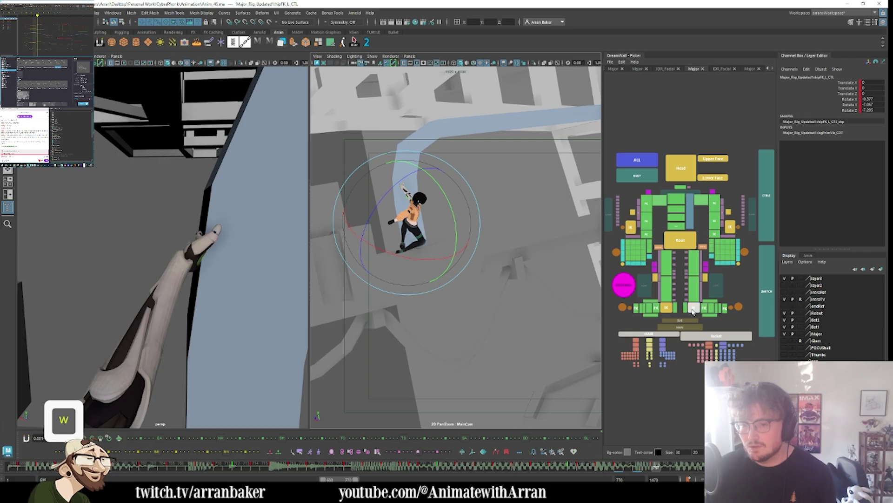
click(665, 308)
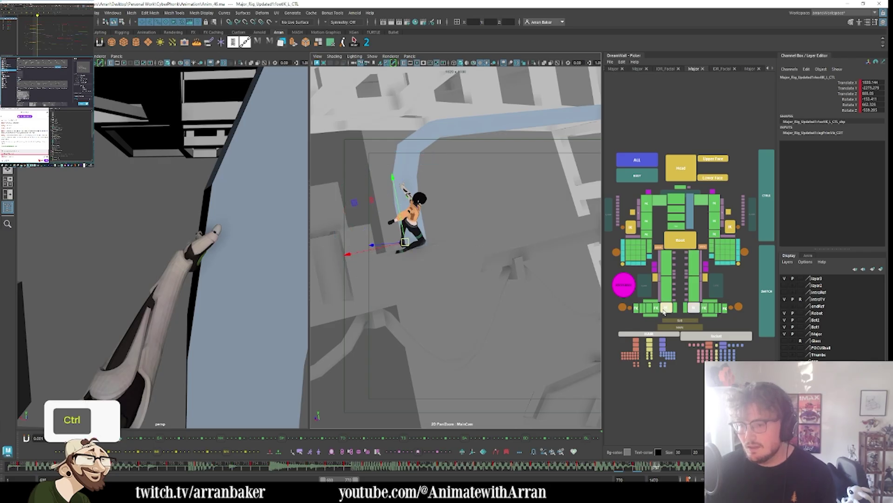
key(ctrl+z)
key(ctrl+z)
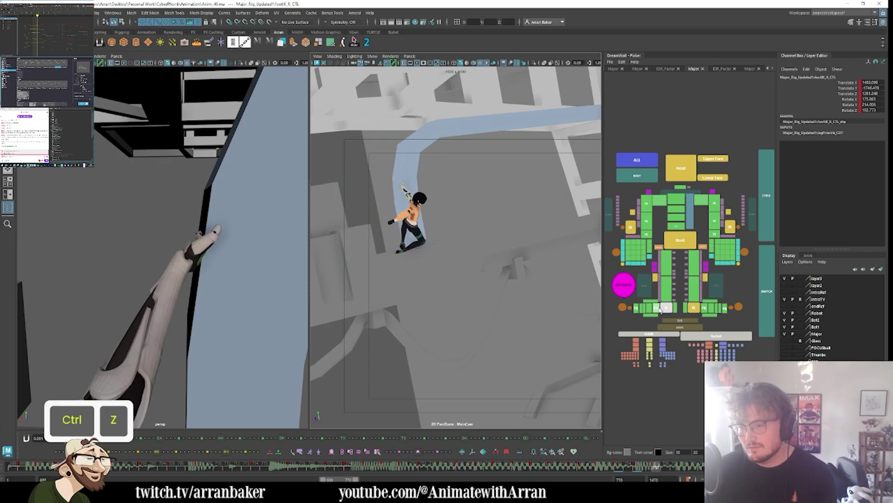
- Rotate the right hip and knee FK controls on the in-between keyframe to bend the right leg
click(666, 260)
key(e)
drag(425, 249, 412, 225)
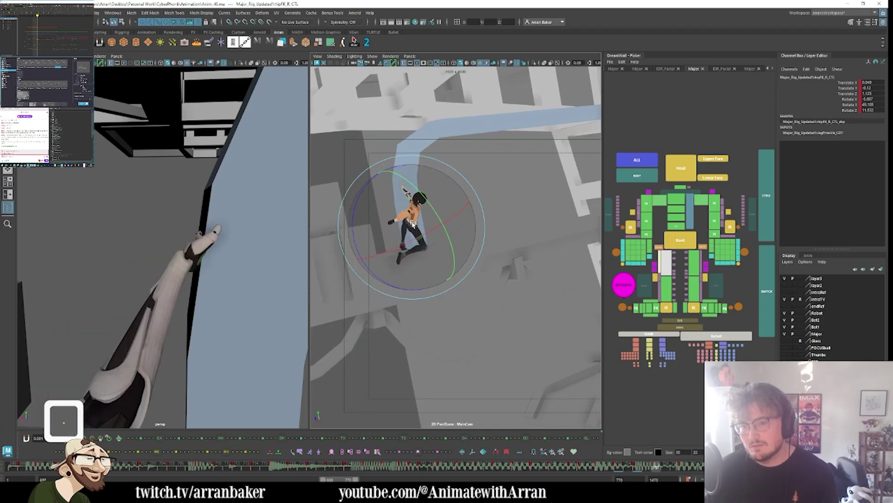
key(Down)
key(y)
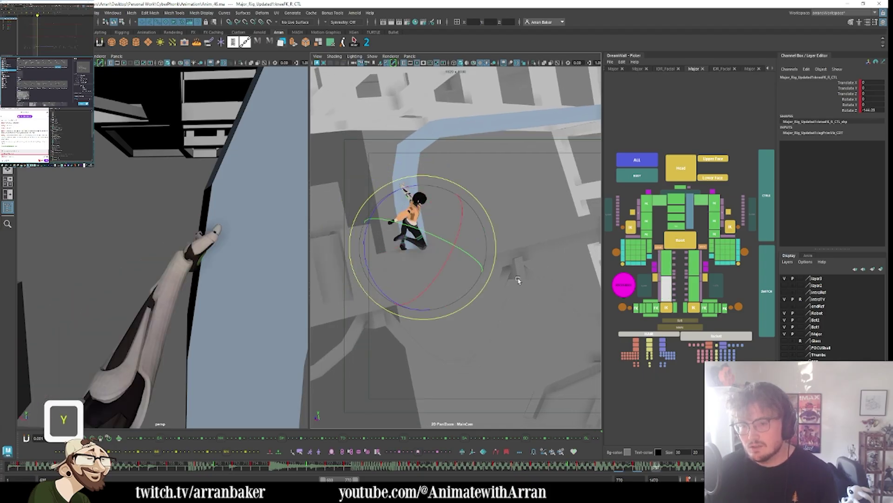
- Rotate the right knee FK control on the in-between keyframe to open the bent right leg
key(u)
drag(366, 252, 407, 261)
key(u)
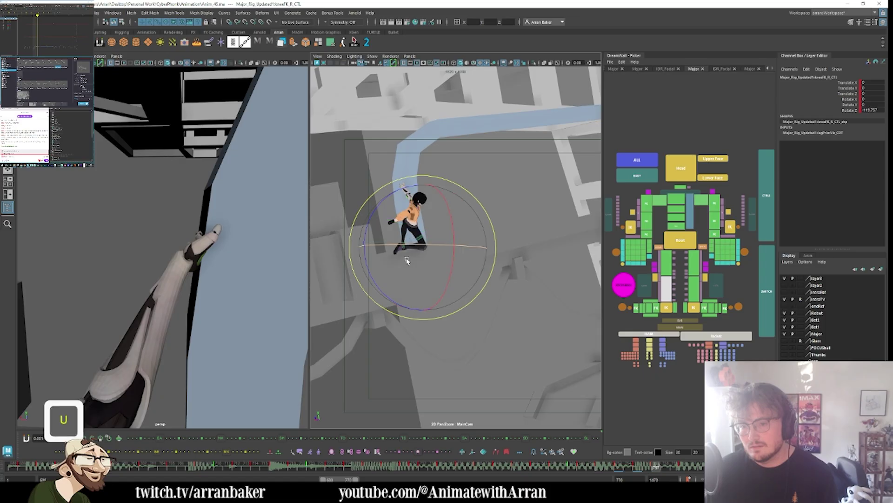
- Rotate the right knee and right hip FK controls on the preceding breakdown keyframe to reposition the right leg
key(y)
key(y)
key(u)
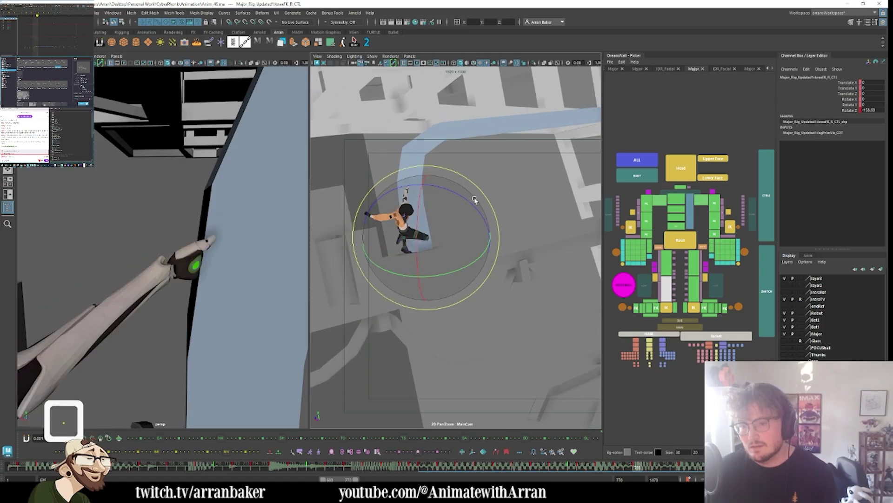
drag(474, 201, 443, 185)
key(y)
key(u)
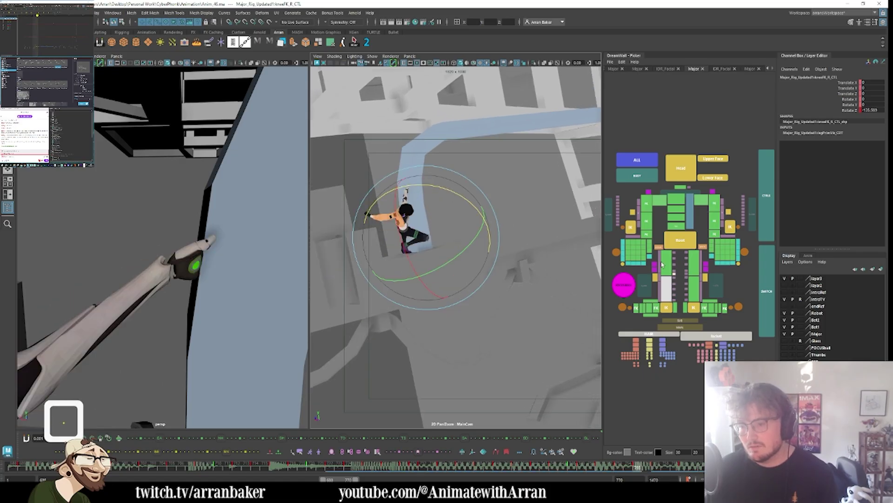
key(Up)
drag(456, 197, 463, 220)
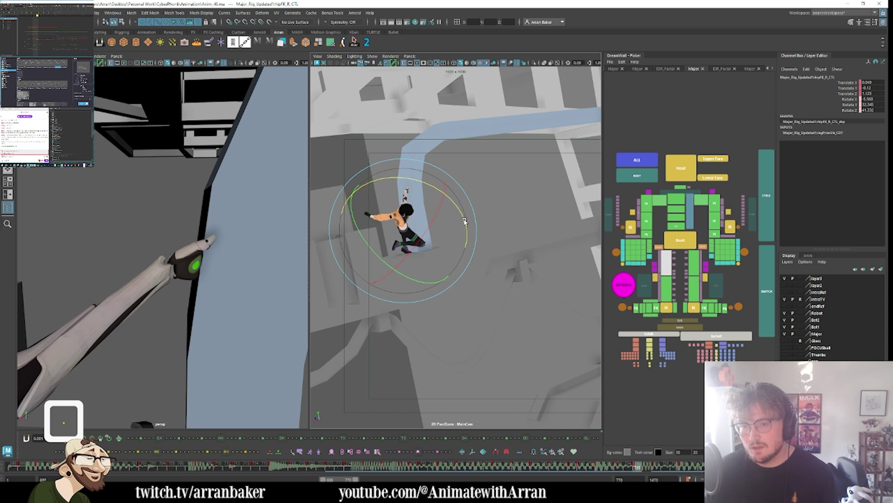
- Refine the right hip and knee FK rotations on the breakdown keyframe and compare the leg with the neighbouring poses
click(630, 311)
click(667, 262)
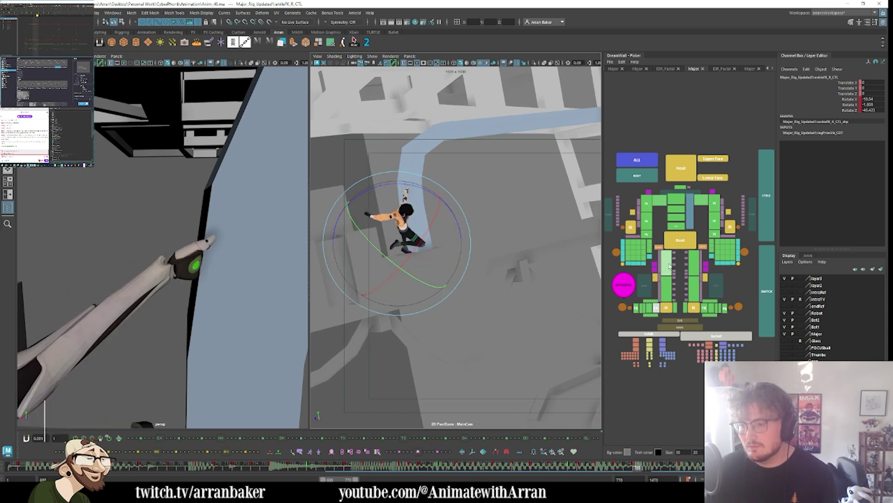
key(comma)
key(period)
drag(453, 215, 458, 238)
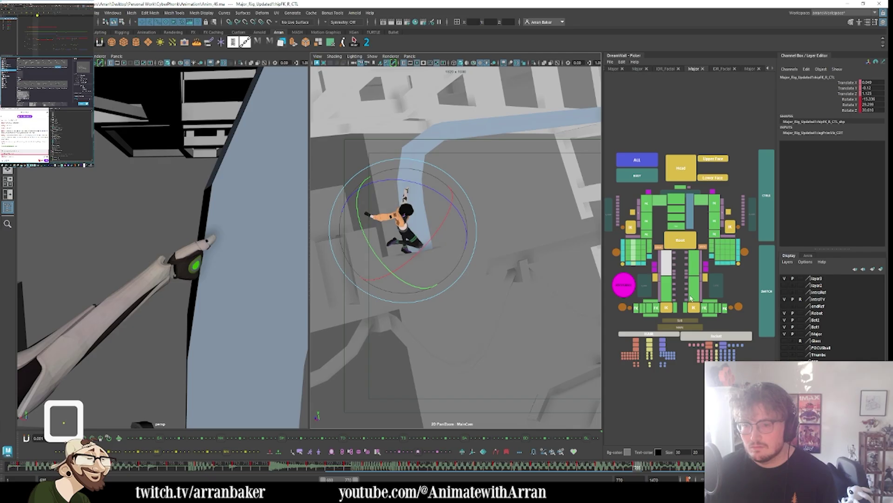
key(Down)
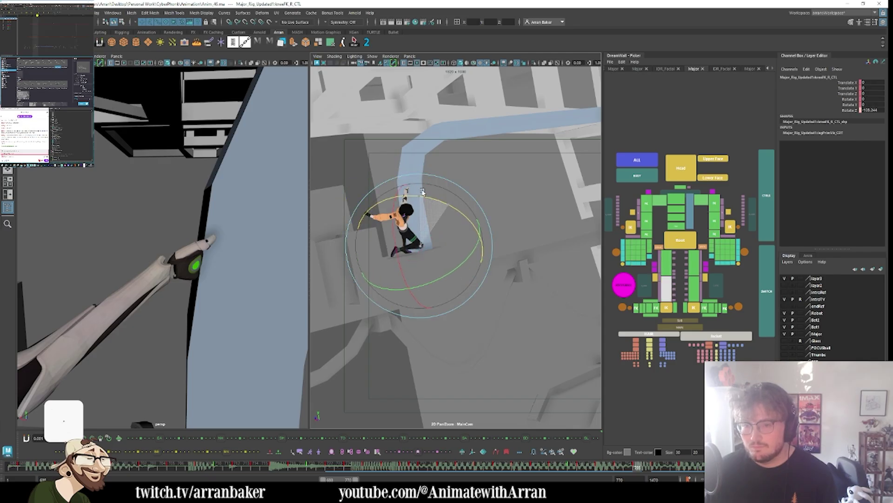
drag(423, 192, 423, 194)
key(comma)
key(period)
key(comma)
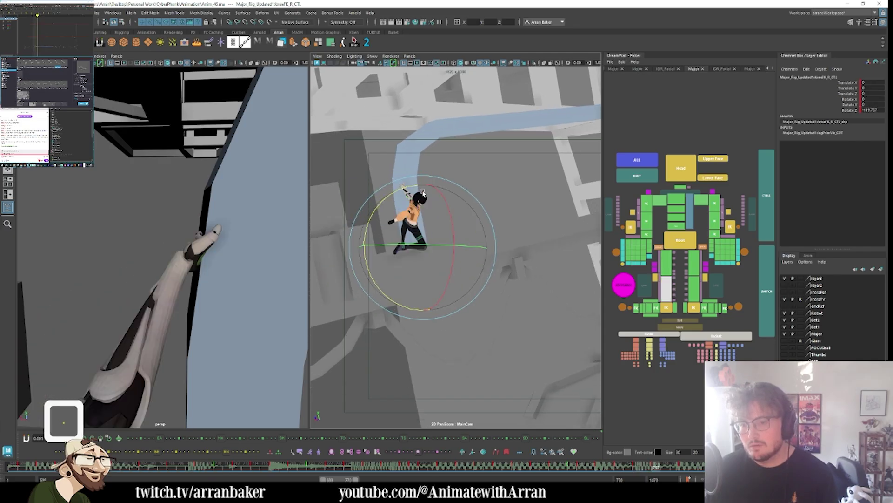
- Rotate the right knee FK control on the in-between keyframe after the breakdown to straighten the right leg
key(comma)
key(period)
key(period)
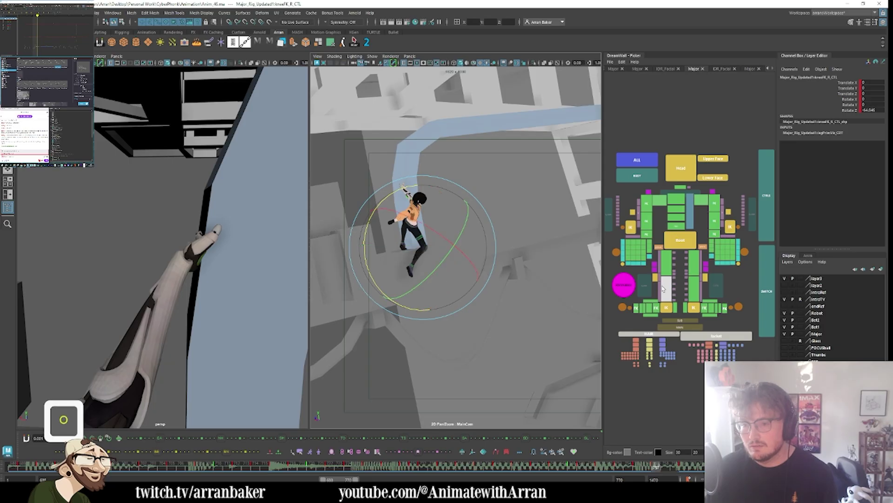
key(period)
key(comma)
key(comma)
key(period)
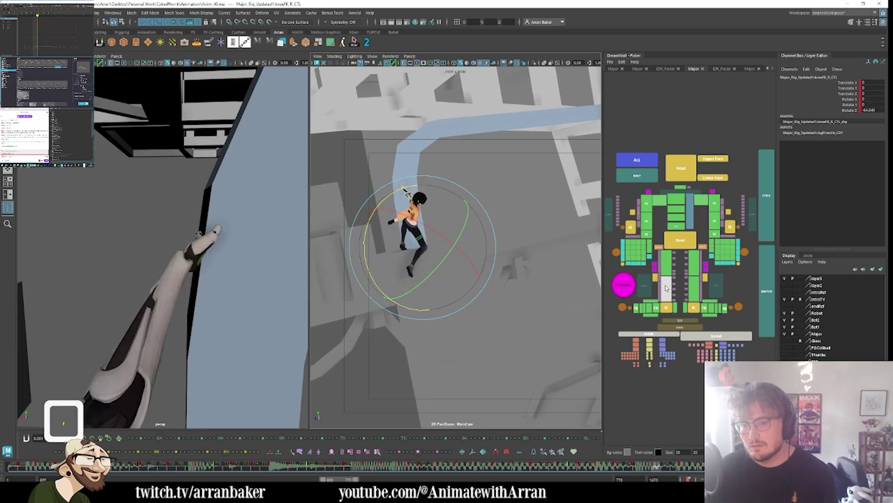
- Rotate the right hip FK control on the in-between keyframe to swing the right leg back behind the body
click(670, 271)
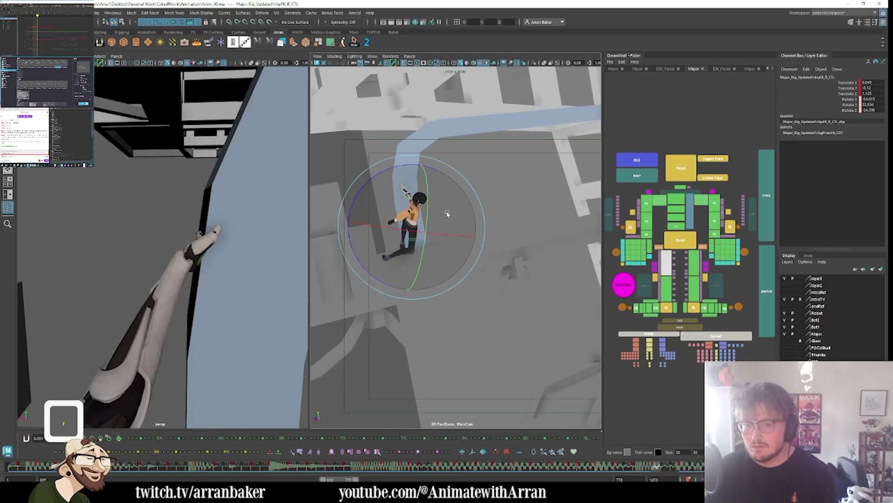
key(period)
key(comma)
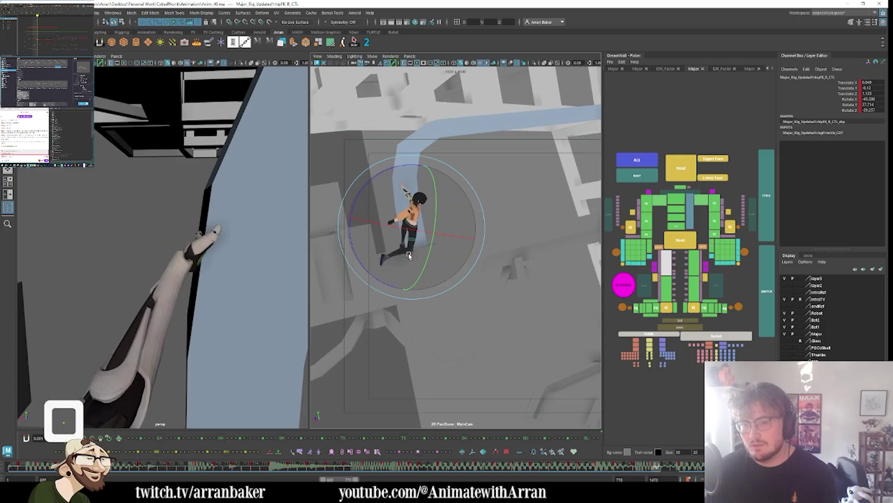
key(period)
key(period)
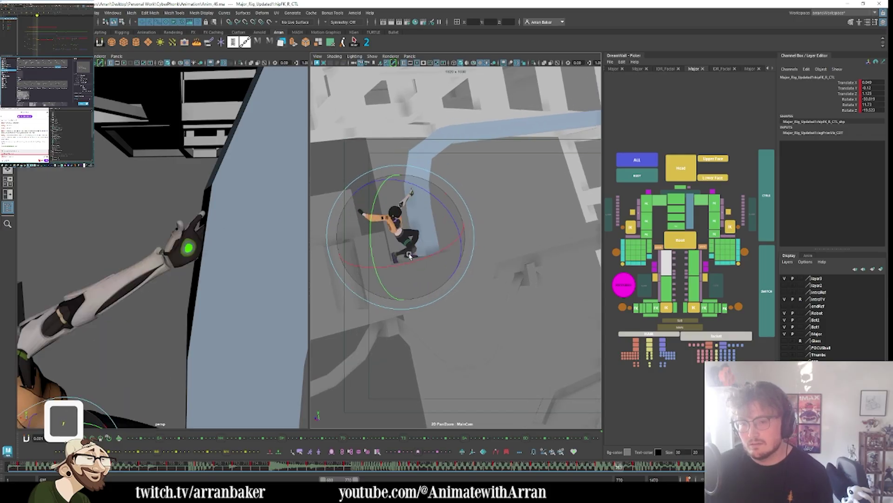
- Examine the right leg's motion from the crouched pose through the breakdown and in-between to the following keyframe
key(comma)
key(comma)
key(period)
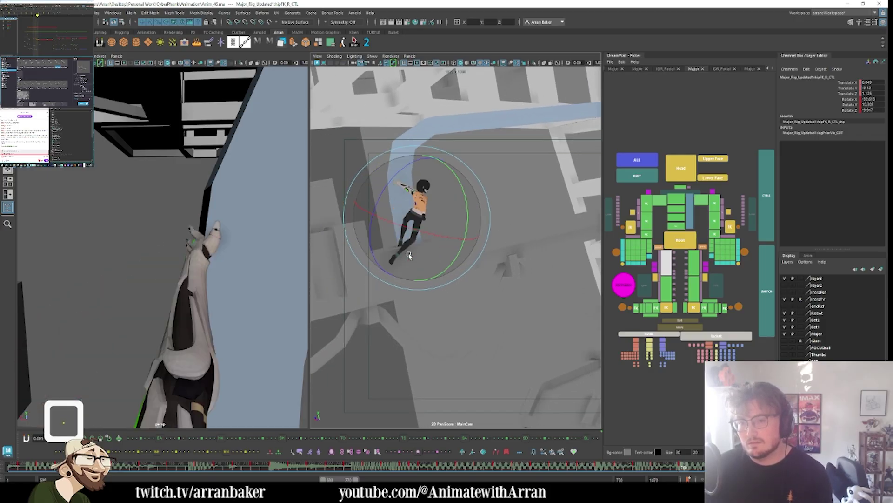
key(period)
key(period)
key(comma)
key(comma)
key(period)
key(period)
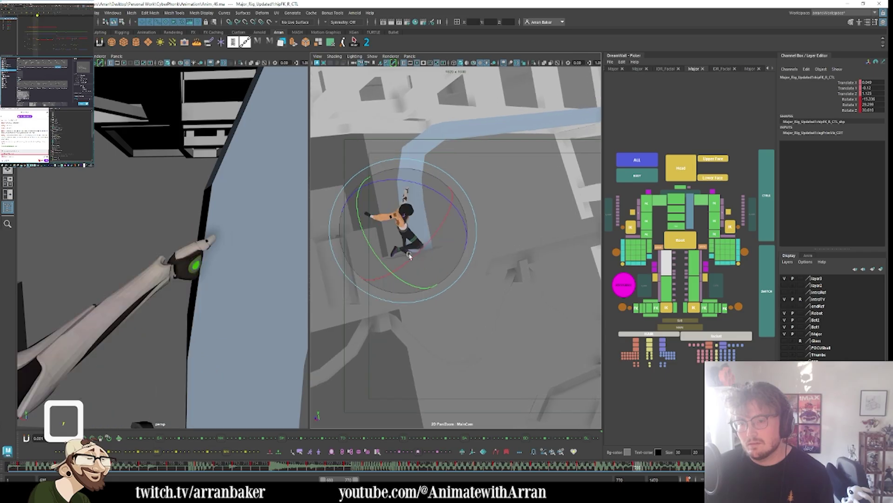
key(period)
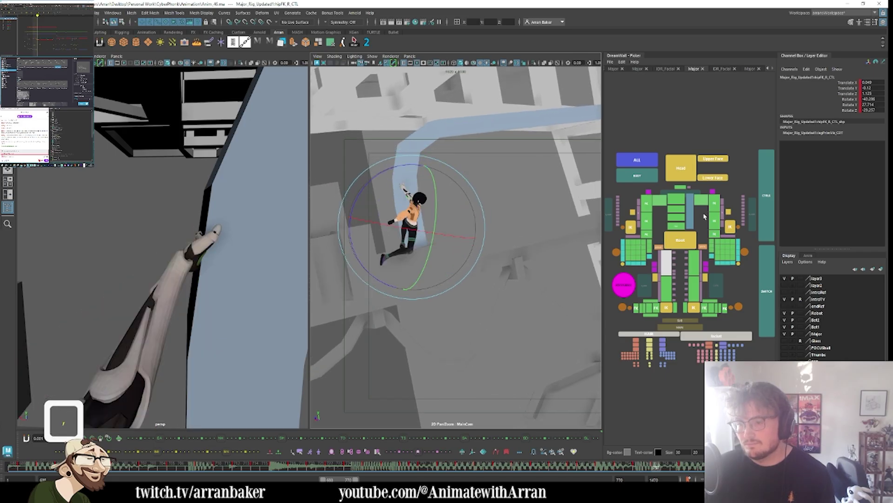
- Rotate the right shoulder FK control on the in-between keyframe to lower the free arm, comparing it with the breakdown
click(647, 201)
key(comma)
key(comma)
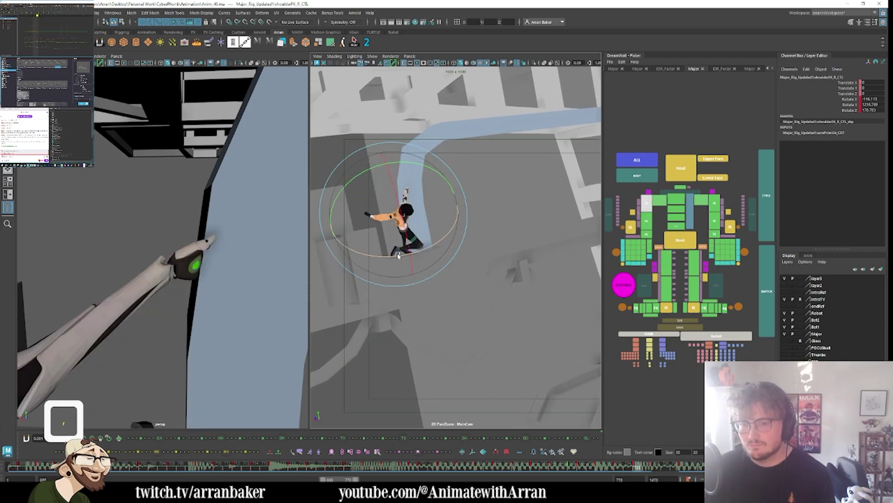
key(period)
key(period)
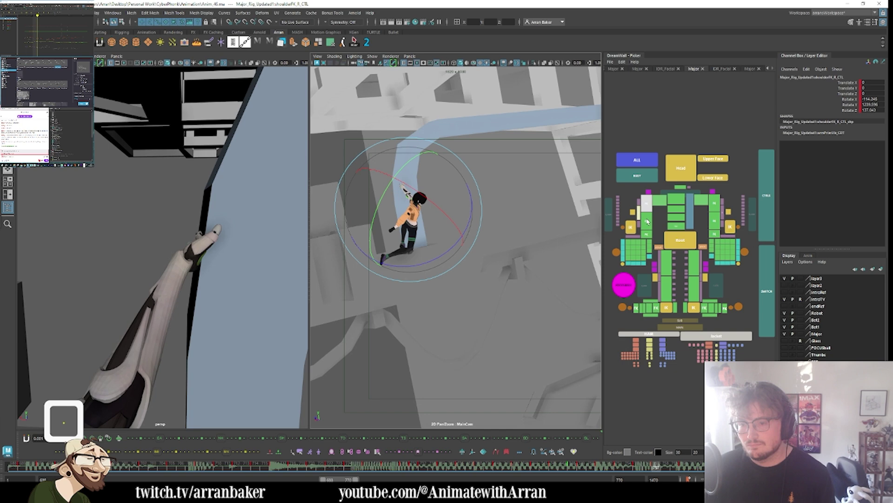
- Rotate the upper spine FK controls on the in-between keyframe to adjust the torso relative to the breakdown
click(676, 199)
key(comma)
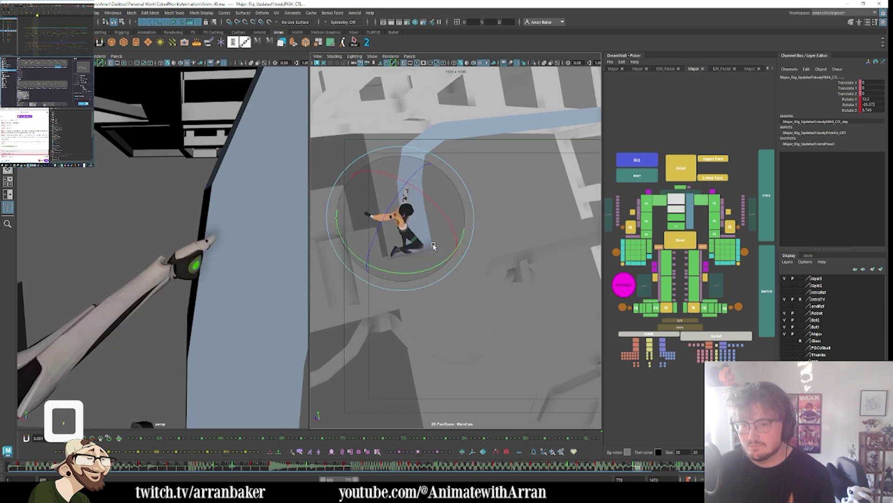
key(period)
drag(424, 252, 432, 255)
- Rotate the head control on the keyframe following the in-between and check it against the adjacent poses
click(681, 168)
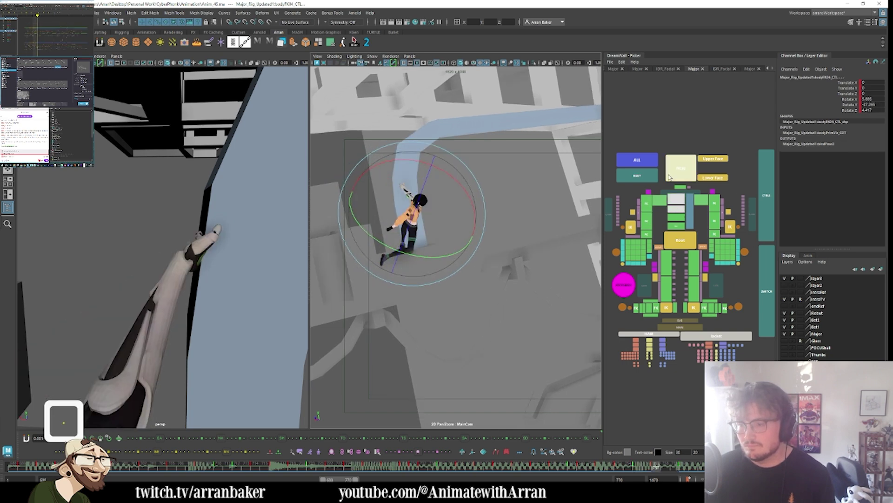
key(period)
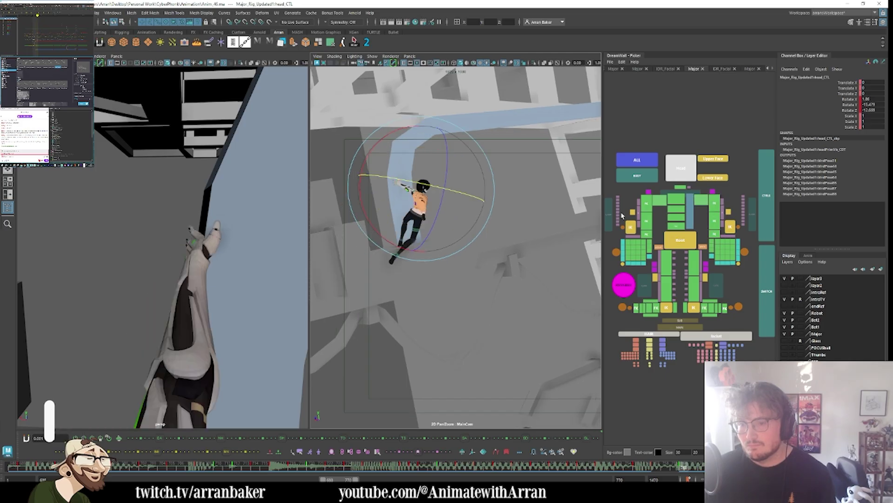
key(comma)
key(period)
- Rotate the right shoulder FK and right clavicle controls on the following keyframe to reposition the free arm
click(648, 205)
key(comma)
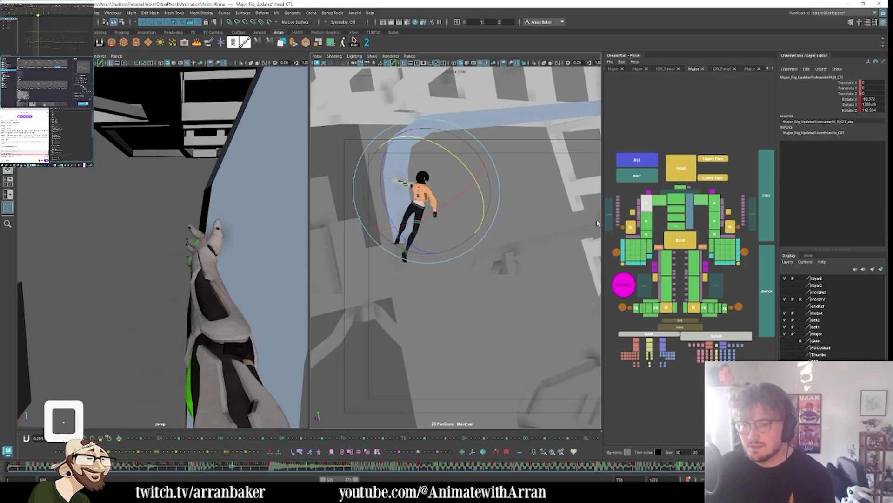
key(period)
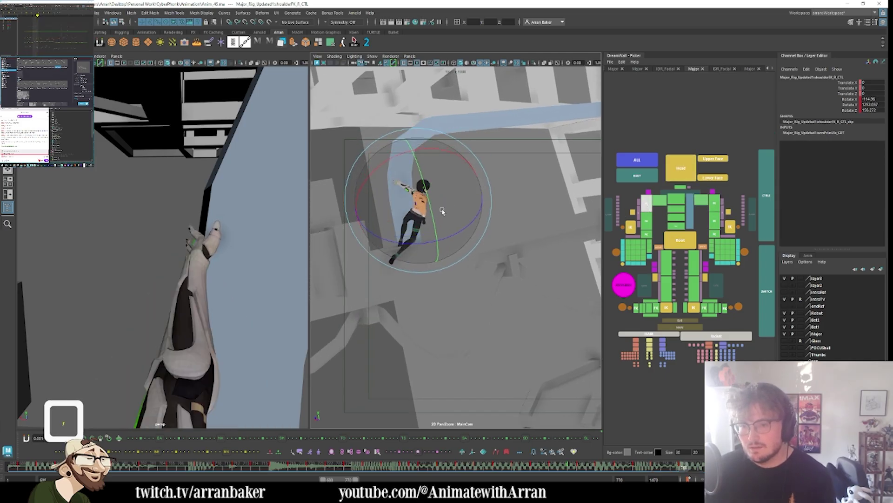
key(comma)
key(period)
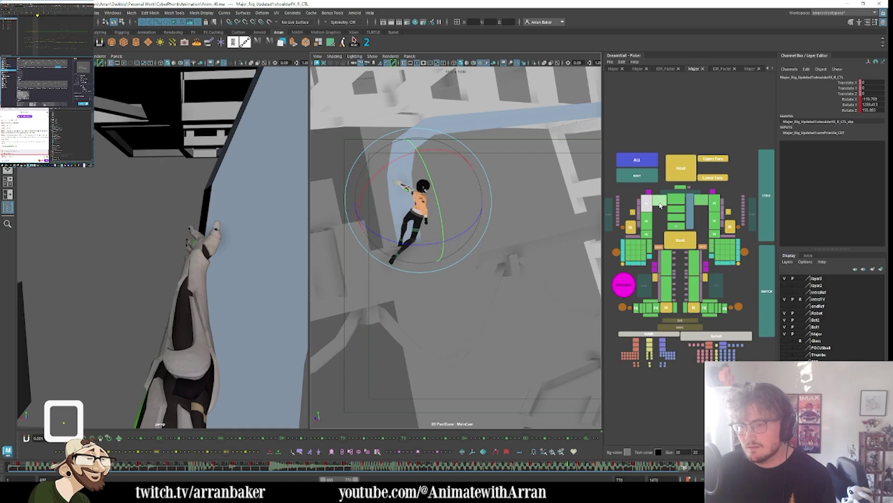
key(Up)
drag(464, 200, 471, 200)
key(comma)
key(period)
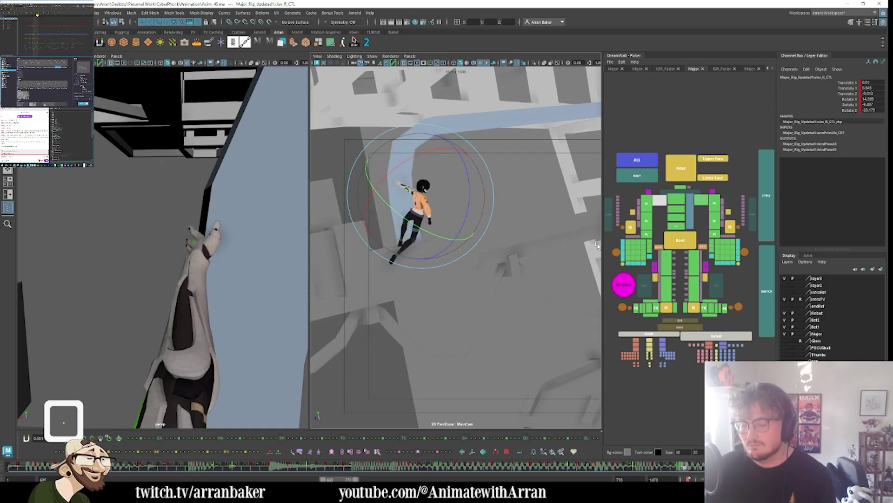
- Rotate the right hip FK control on the following keyframe to adjust the trailing leg
click(694, 263)
click(667, 263)
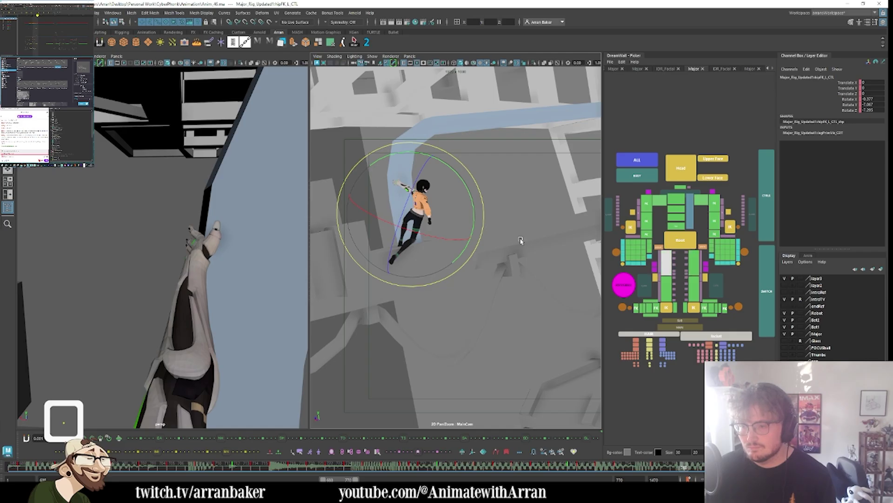
drag(442, 269, 447, 261)
key(comma)
key(period)
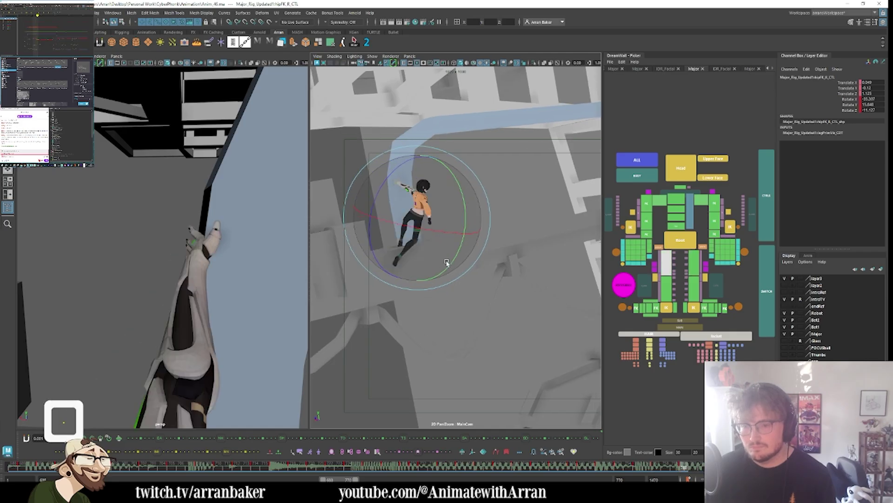
- Select all body controls, scrub through the swing, and extend the playback range's end to frame 773
click(680, 193)
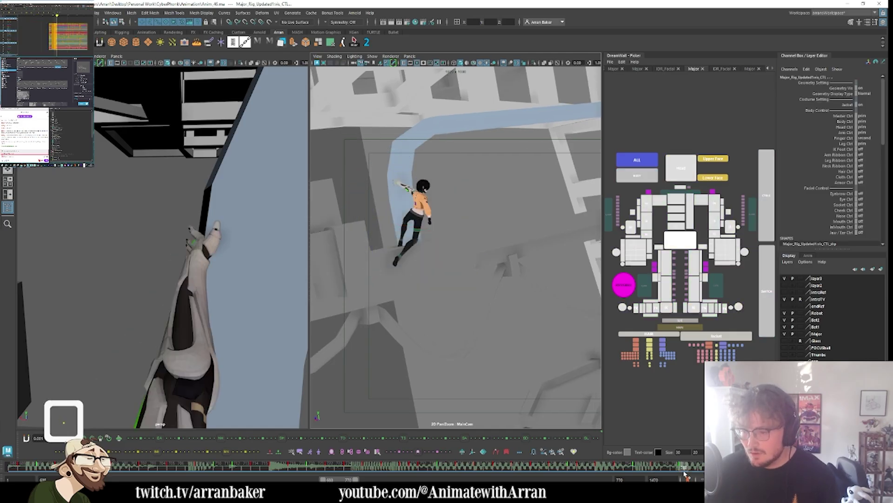
key(comma)
key(period)
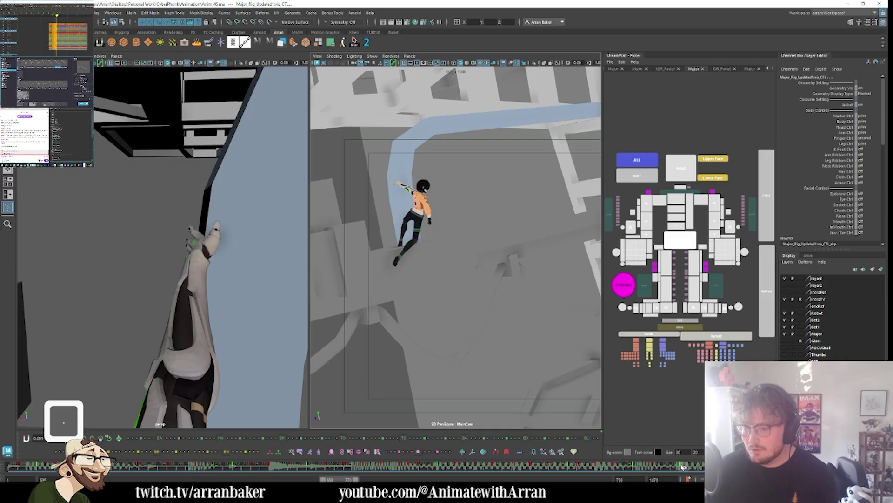
shift+click(573, 467)
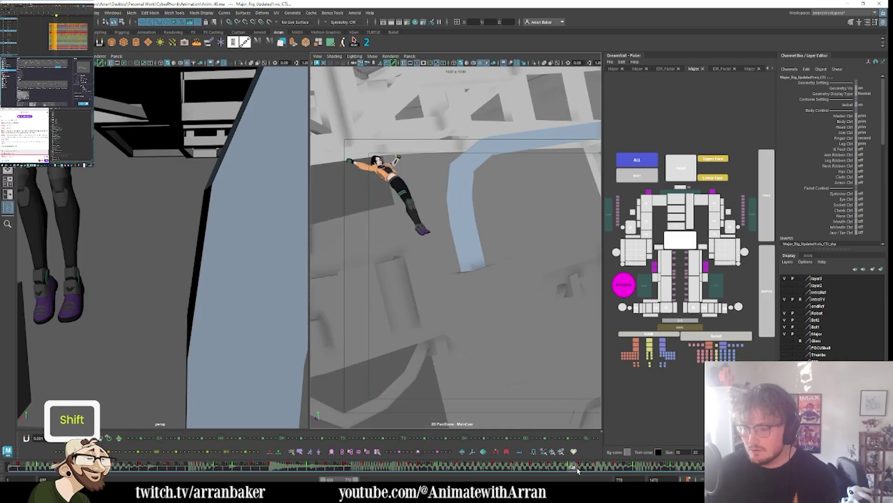
drag(577, 467, 733, 470)
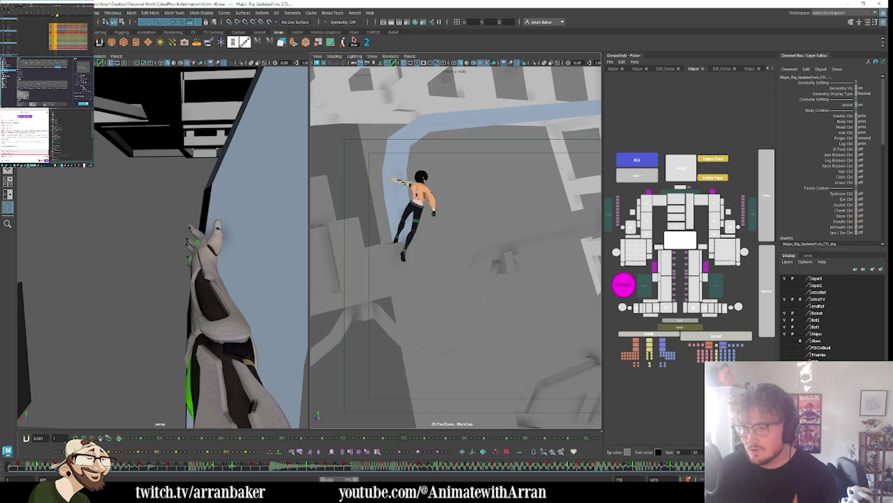
drag(355, 479, 357, 479)
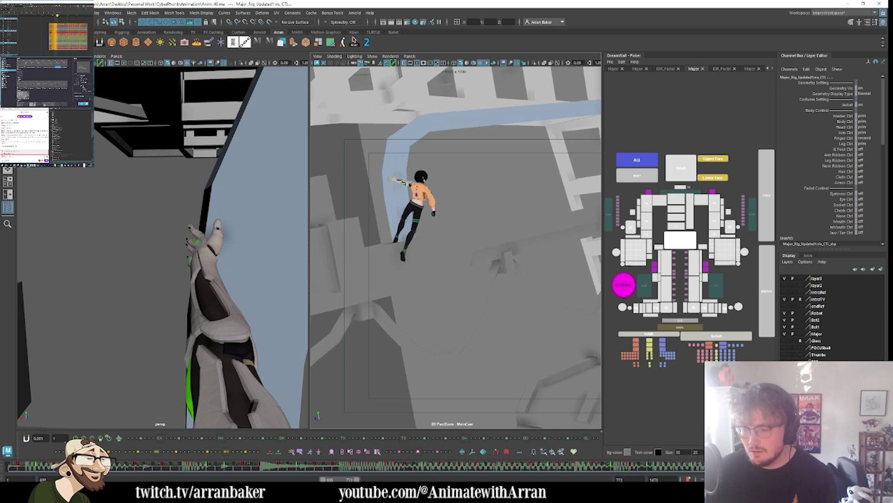
- Key all body controls on a new in-between after the adjusted standing pose and compare it with the neighbouring keyframes
mouse_move(733, 468)
mouse_down()
mouse_move(744, 467)
mouse_move(662, 469)
mouse_move(670, 472)
mouse_up()
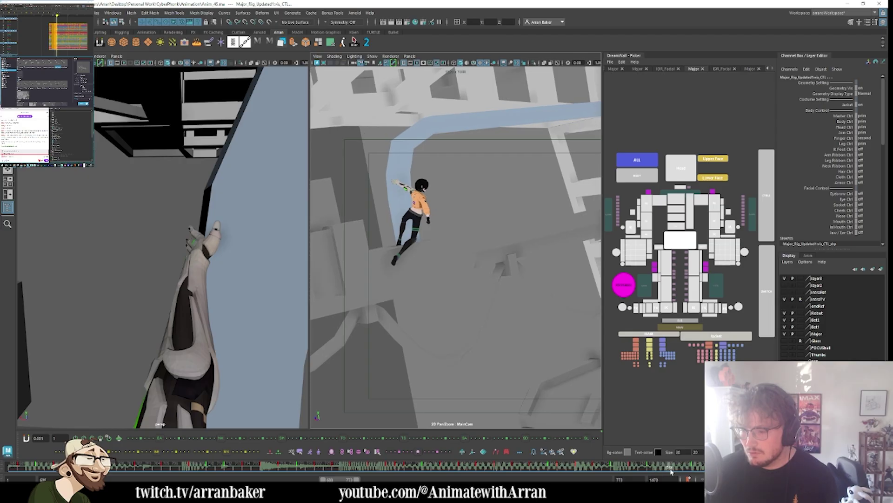
key(i)
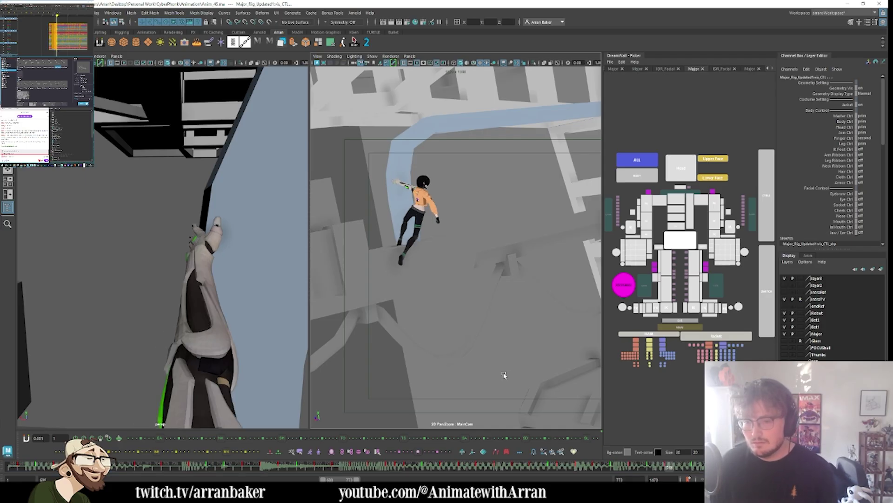
key(comma)
key(comma)
key(period)
key(period)
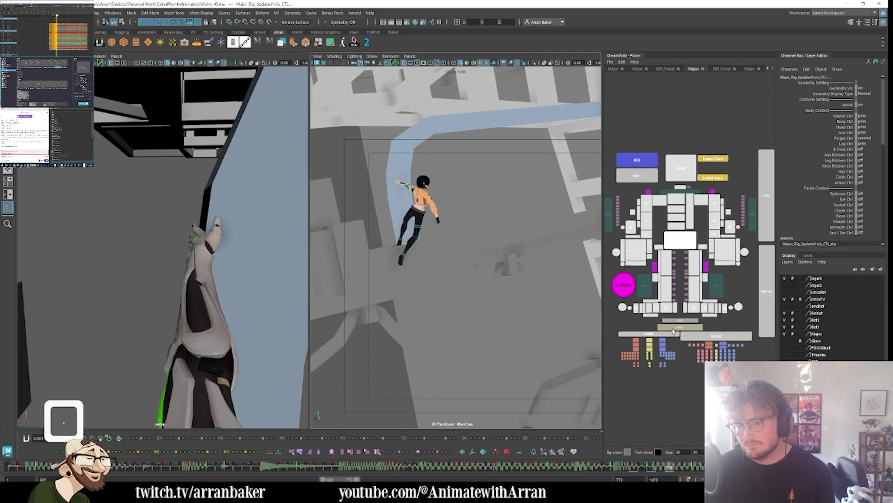
- Rotate the right hip FK control on the new in-between and compare the leg's swing with the neighbouring keyframes
click(665, 266)
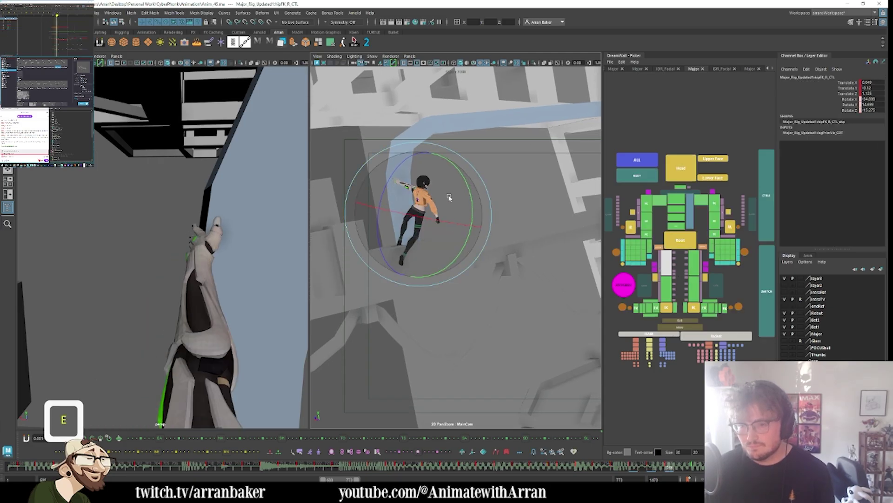
key(comma)
key(period)
key(period)
key(period)
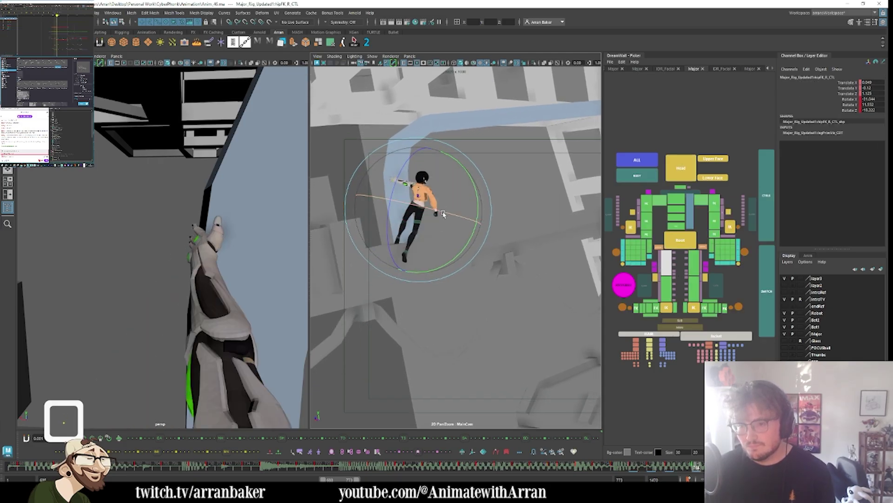
key(period)
key(period)
key(period)
key(period)
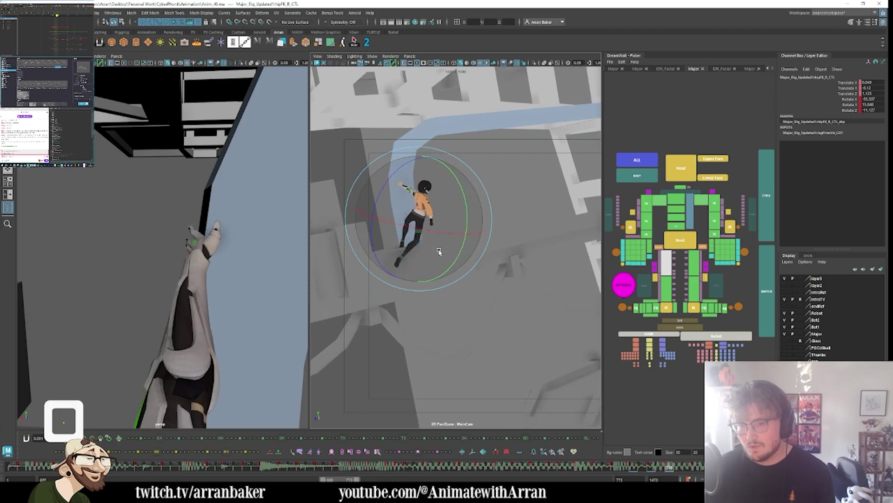
key(period)
key(period)
key(period)
key(period)
key(period)
key(period)
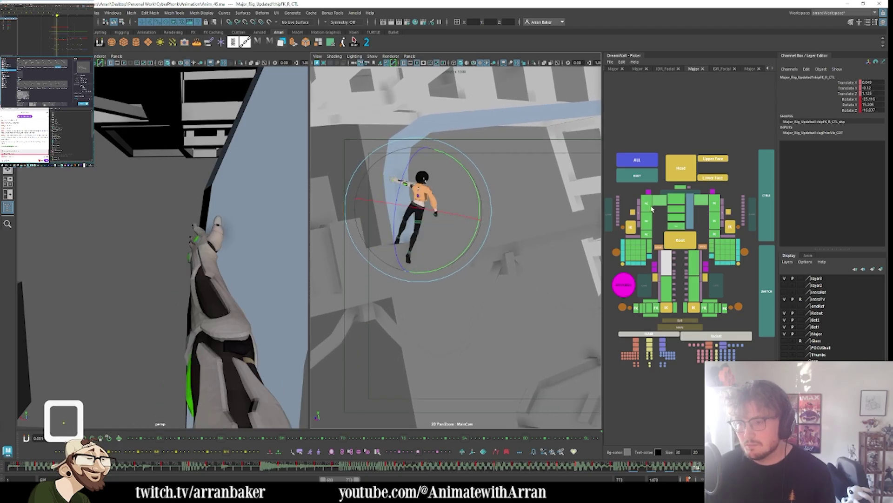
- Rotate the right shoulder FK and elbow FK controls on the in-between to adjust the free arm
click(647, 203)
key(period)
key(period)
key(period)
key(period)
key(period)
key(period)
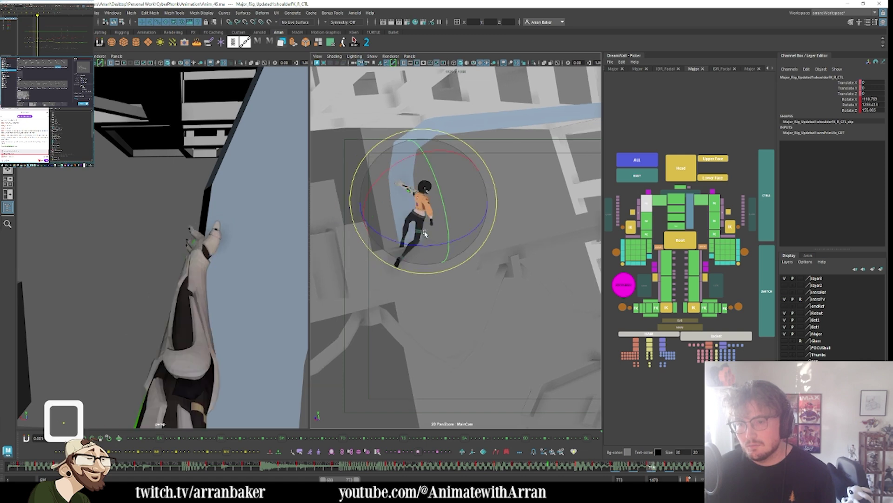
key(period)
key(period)
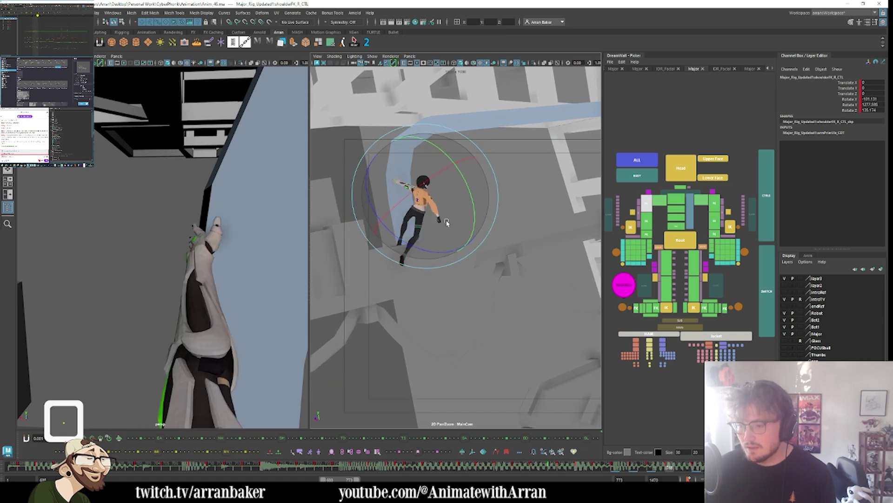
key(period)
key(Down)
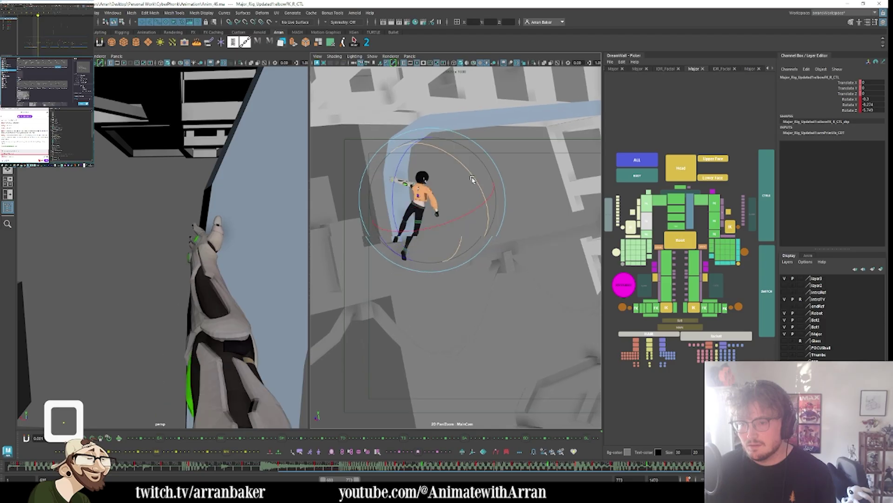
key(comma)
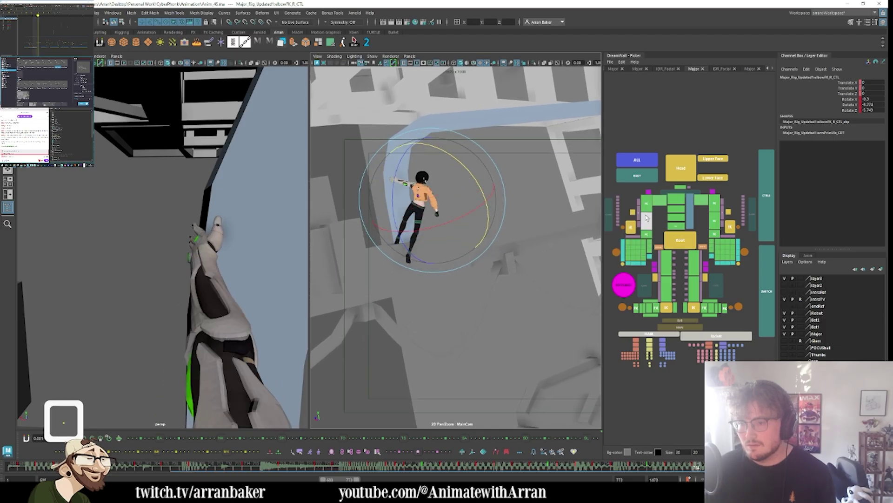
- Return to the right shoulder FK control and check the free arm's arc across the swing keyframes
key(Up)
key(comma)
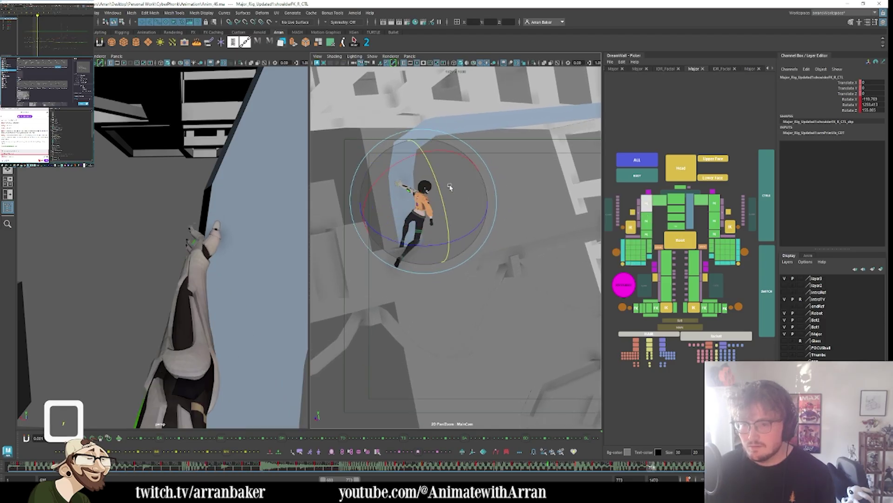
key(period)
key(period)
key(period)
key(period)
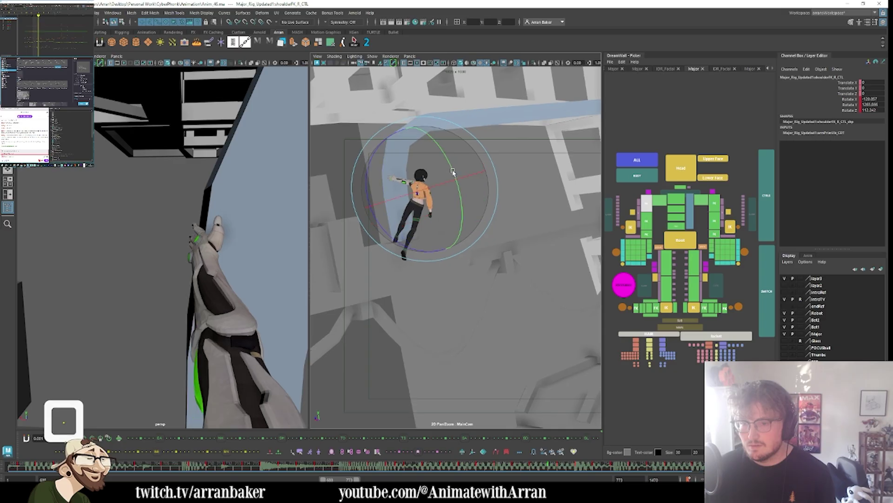
key(period)
key(period)
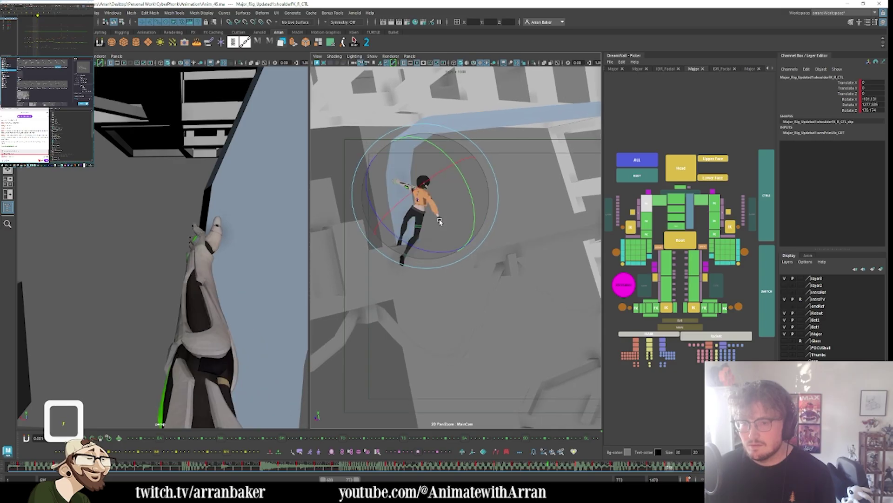
- Select all body controls and examine the spacing of the poses from the in-between through the following frames
key(comma)
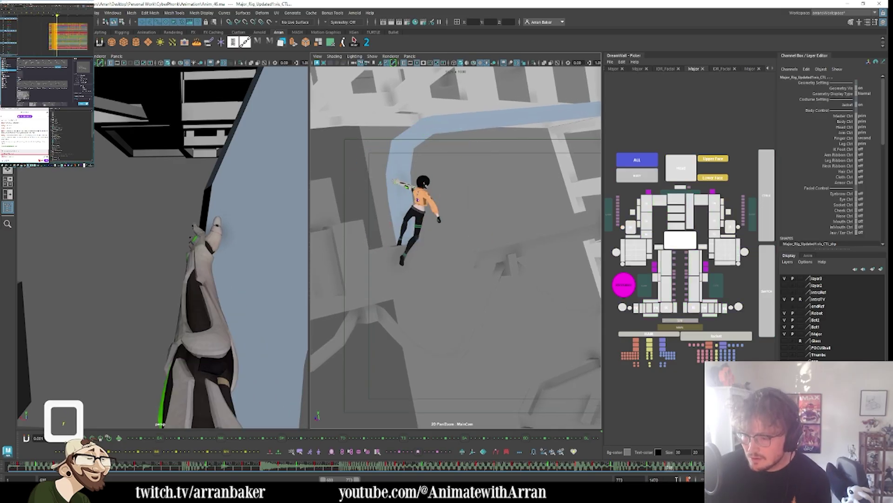
key(period)
key(comma)
key(period)
key(comma)
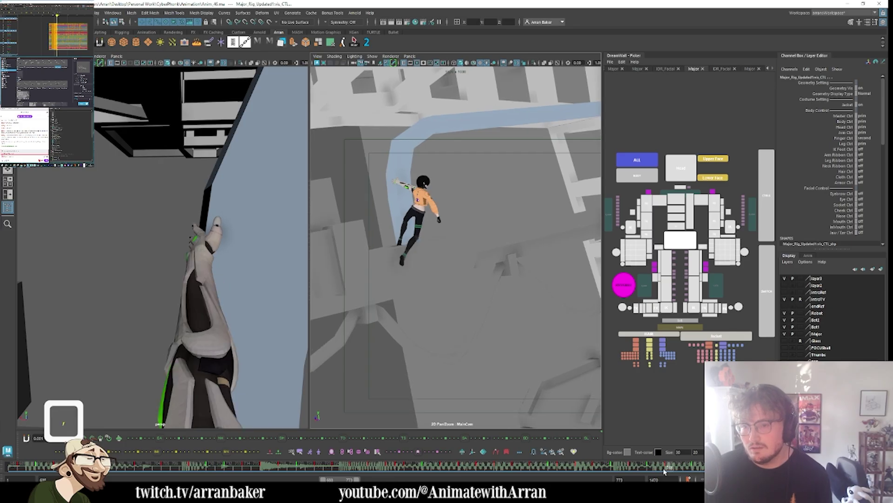
key(period)
key(l)
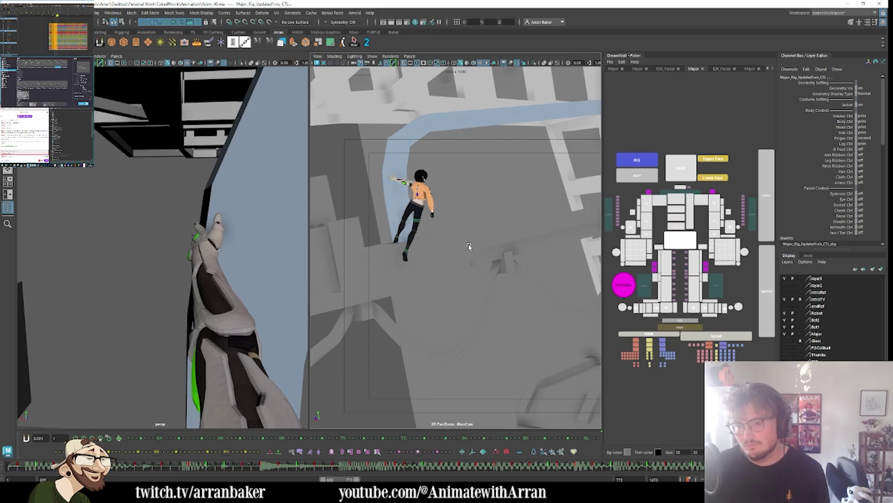
key(period)
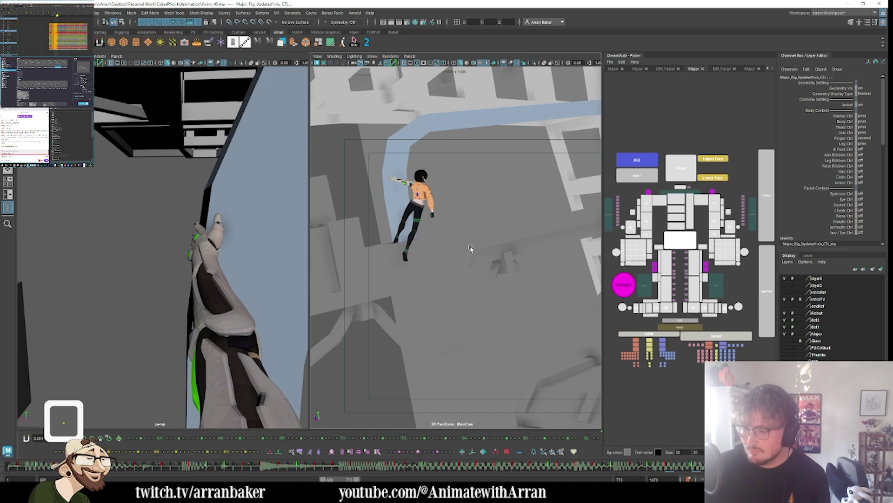
key(l)
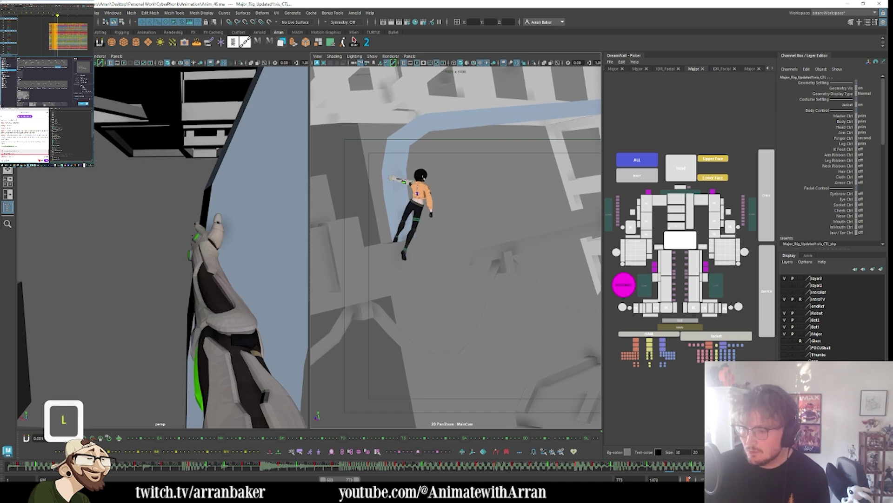
key(shift)
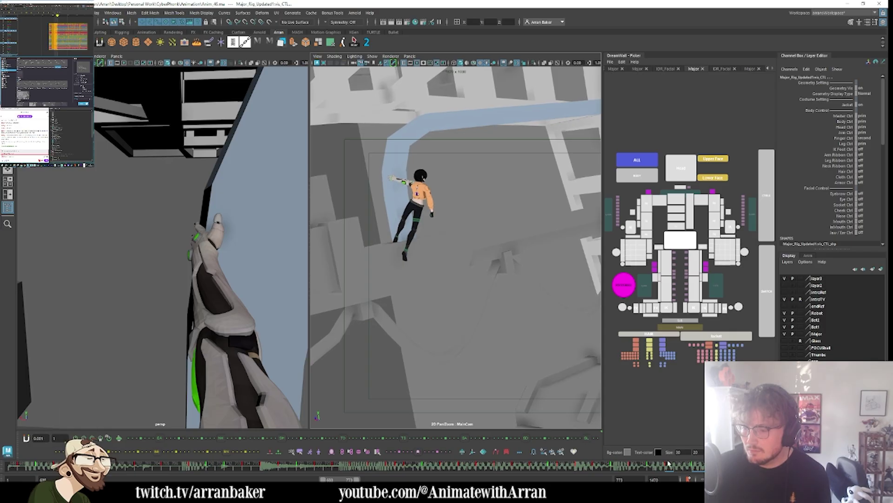
key(o)
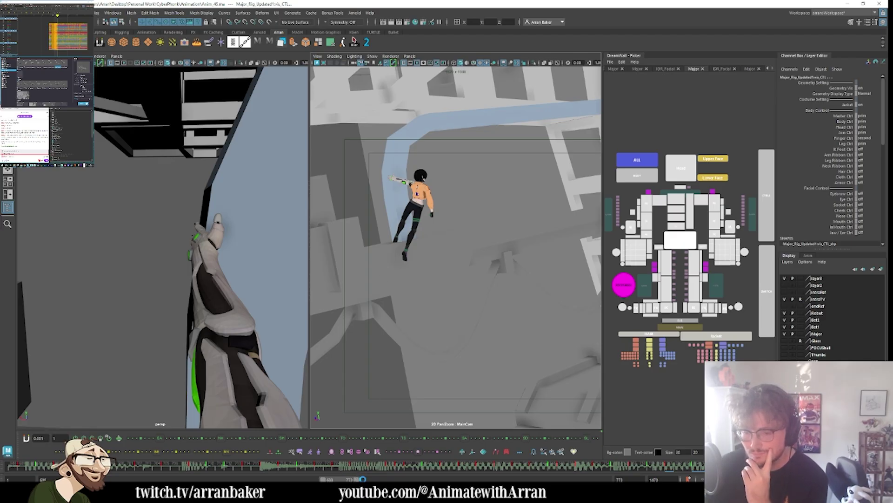
- Extend the playback range and shift the selected body keyframes at the end of the swing slightly later in time
drag(357, 480, 363, 479)
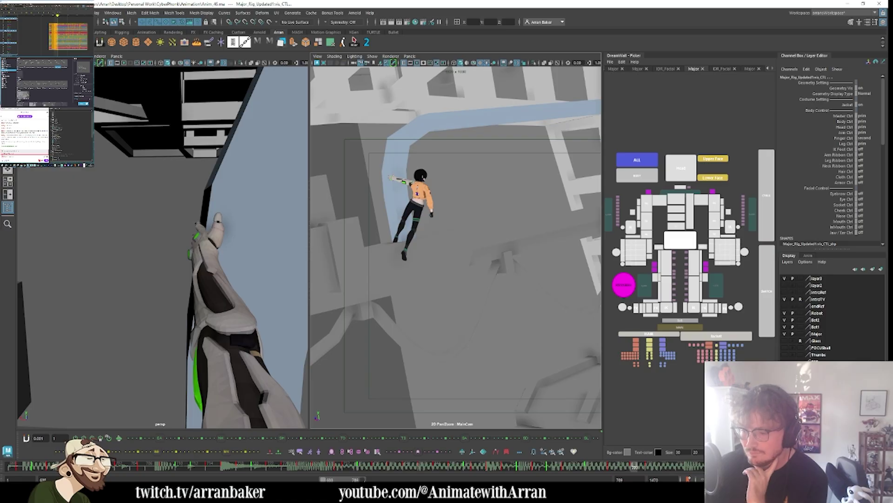
click(648, 466)
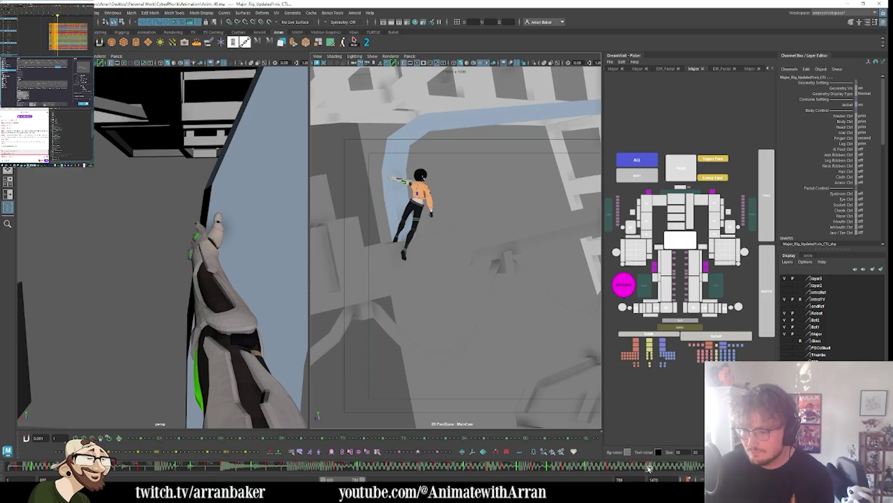
shift+click(650, 467)
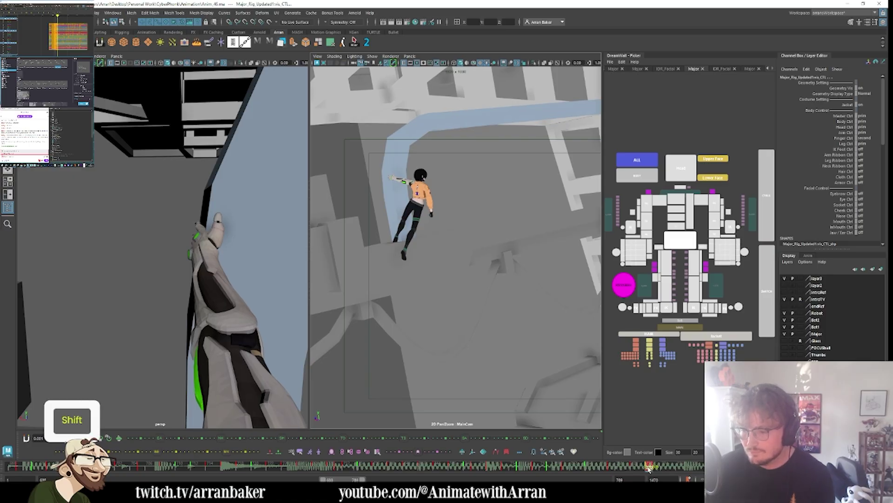
drag(654, 469, 659, 468)
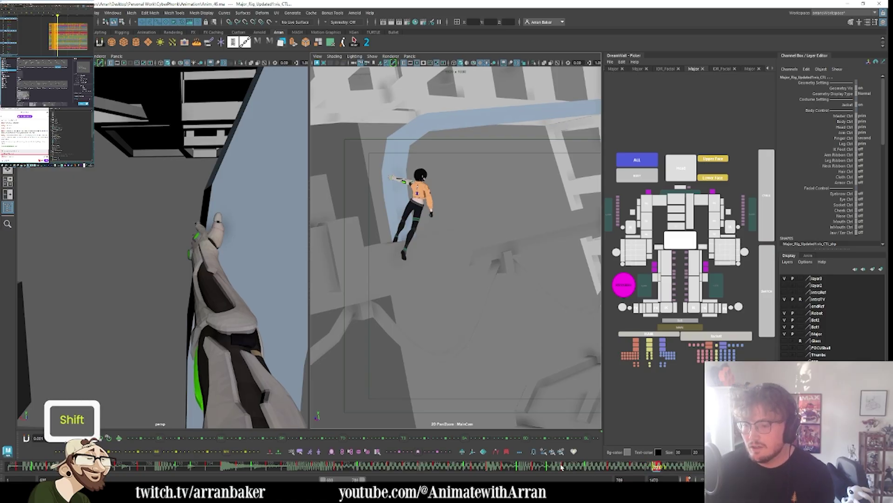
shift+drag(562, 467, 702, 466)
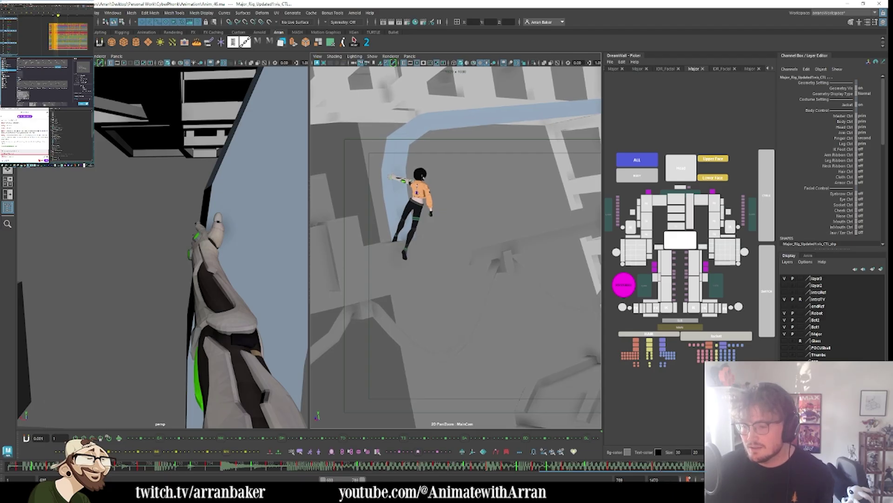
drag(366, 480, 404, 479)
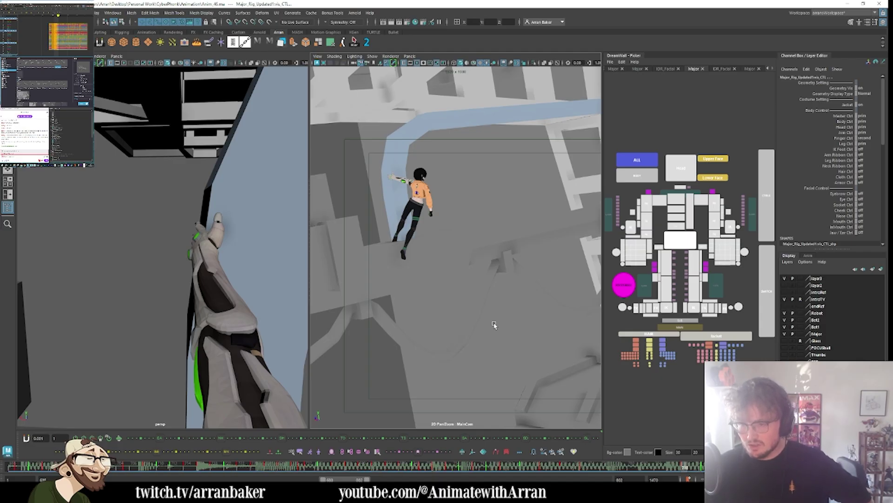
drag(503, 470, 591, 467)
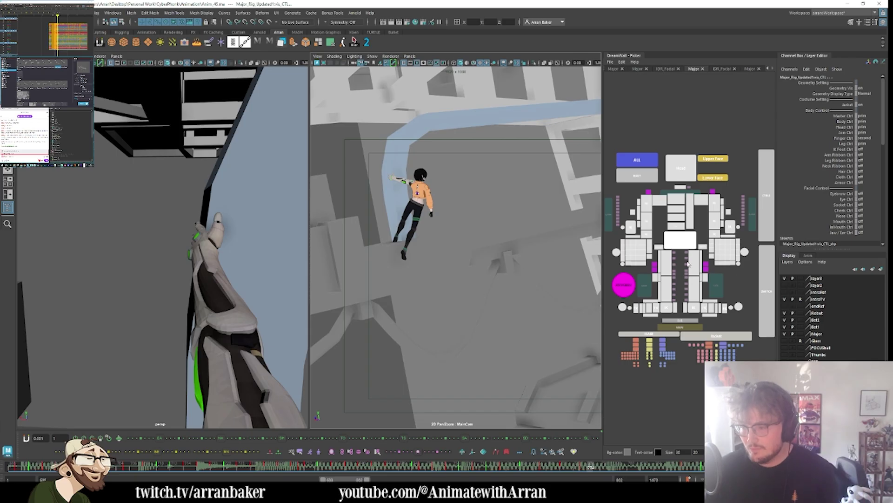
- Frame the character's root in the camera view, select MainCam and mute all of its animated channels
click(680, 240)
key(f)
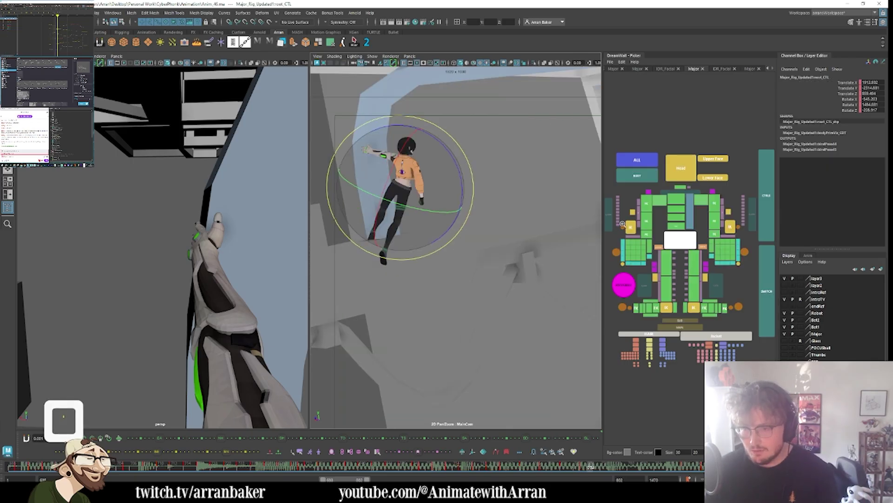
click(353, 63)
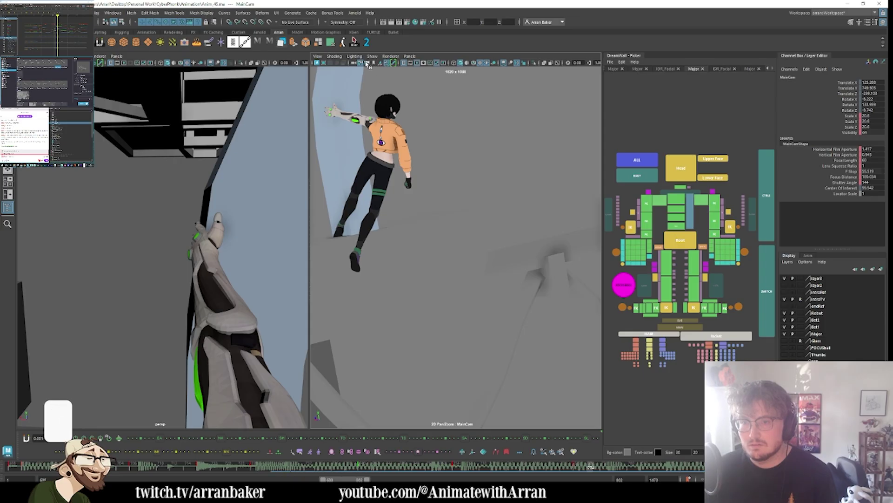
right_click(809, 104)
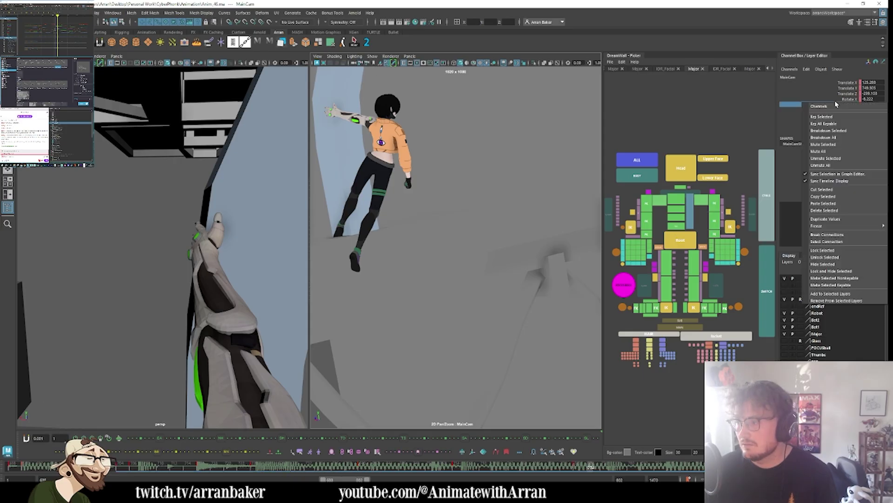
right_click(814, 159)
right_click(805, 96)
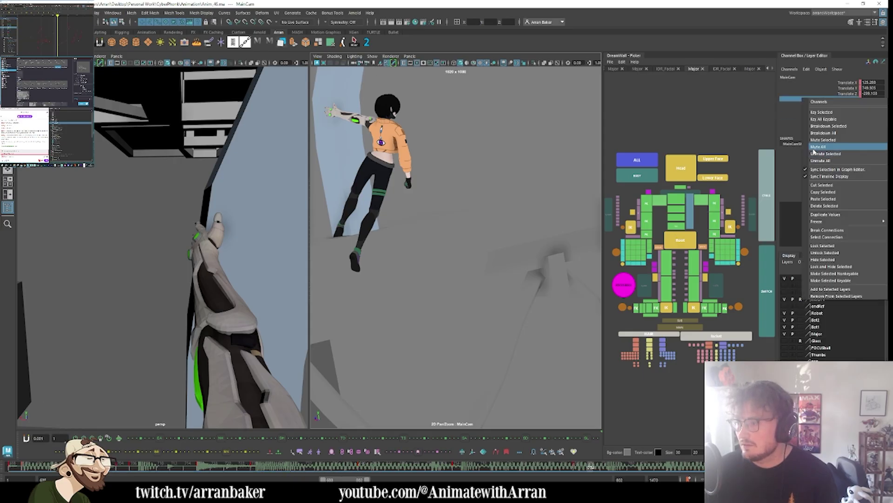
click(791, 98)
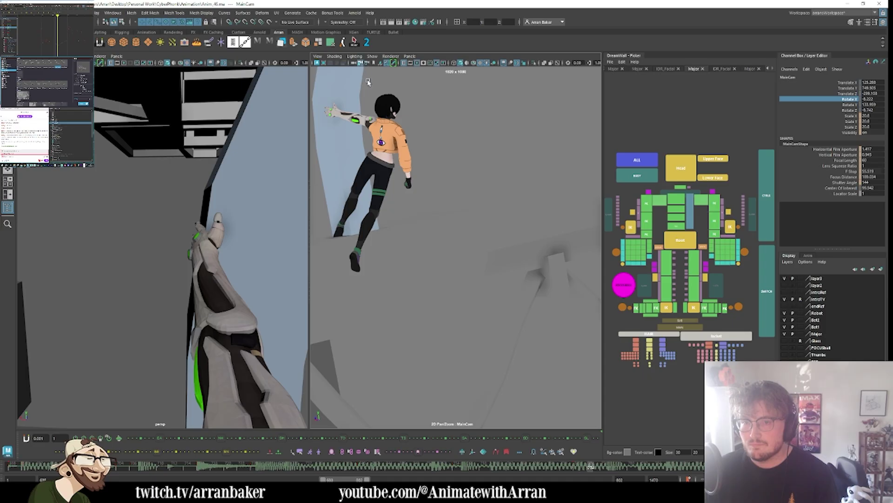
- Move the root control slightly downward on the swing keyframe and compare the pose with the preceding keyframes
click(691, 240)
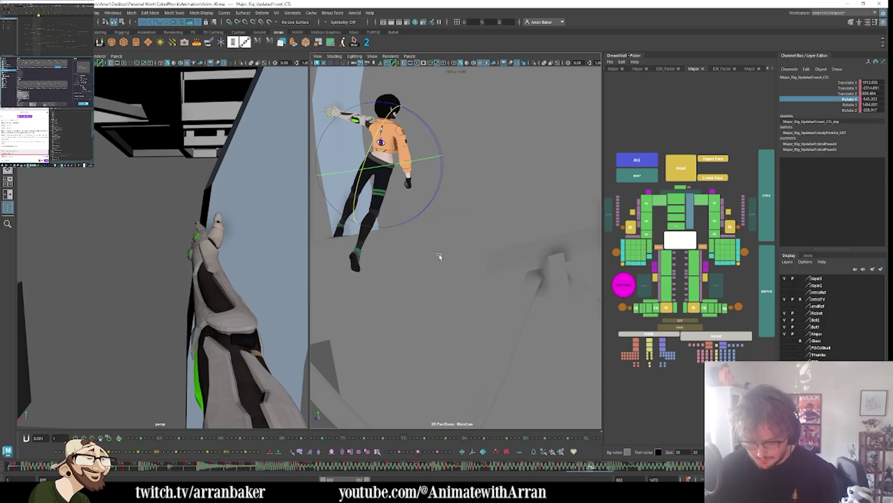
middle_drag(441, 243, 512, 261)
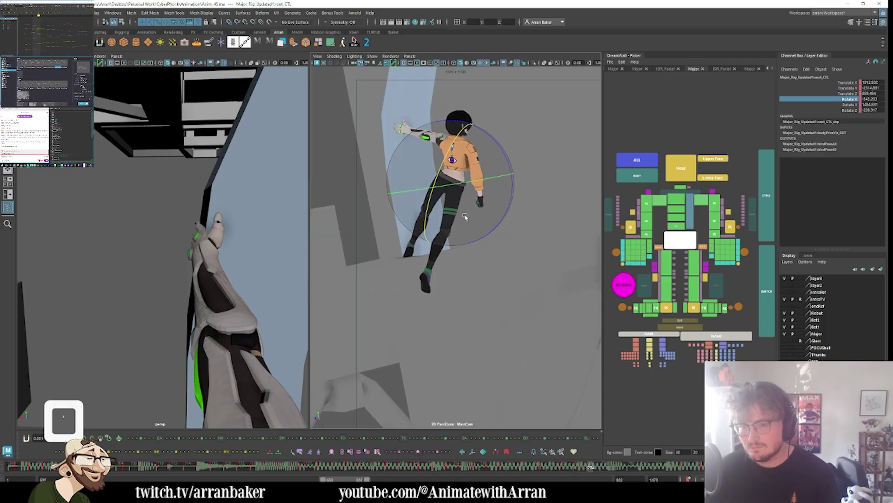
middle_drag(494, 221, 486, 255)
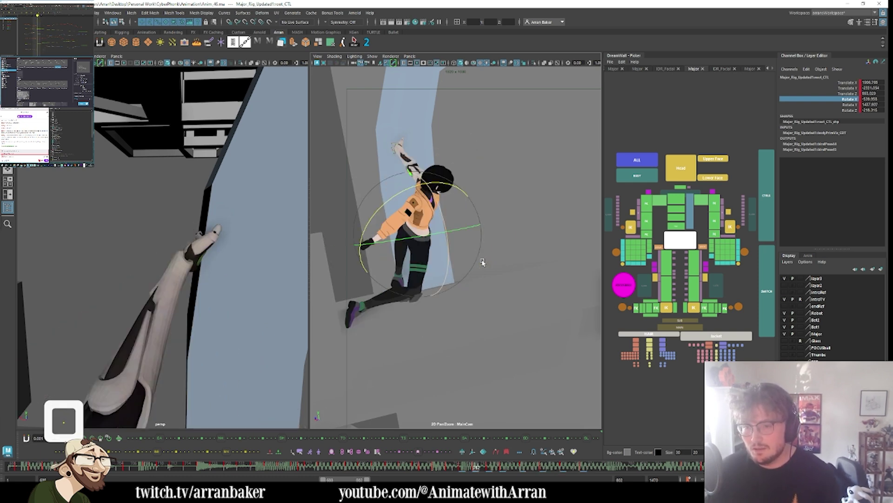
key(w)
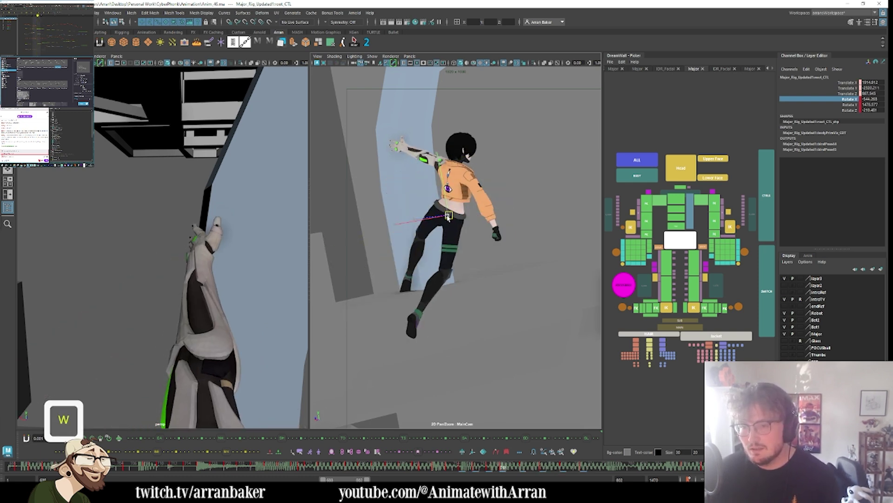
drag(448, 218, 447, 227)
key(comma)
key(comma)
key(period)
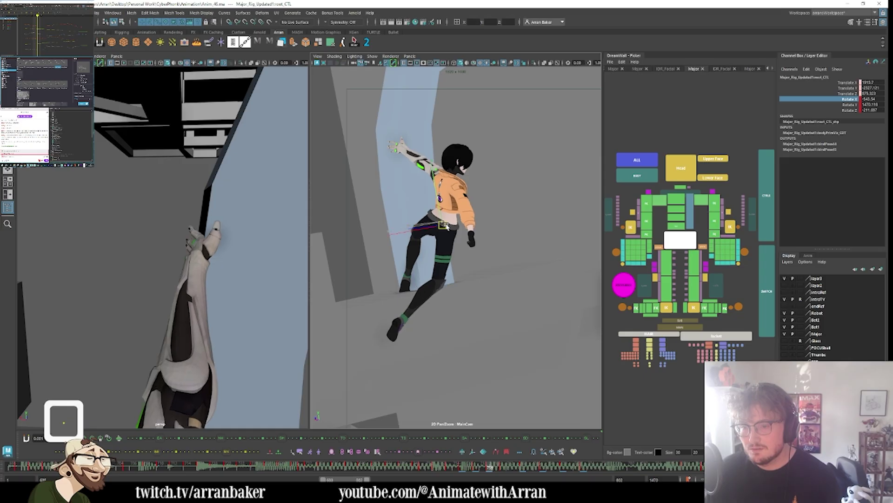
- Lower the root control slightly on the pose following the crouched swing pose, comparing it with the neighbouring keyframes
key(comma)
key(comma)
key(period)
key(comma)
key(comma)
key(period)
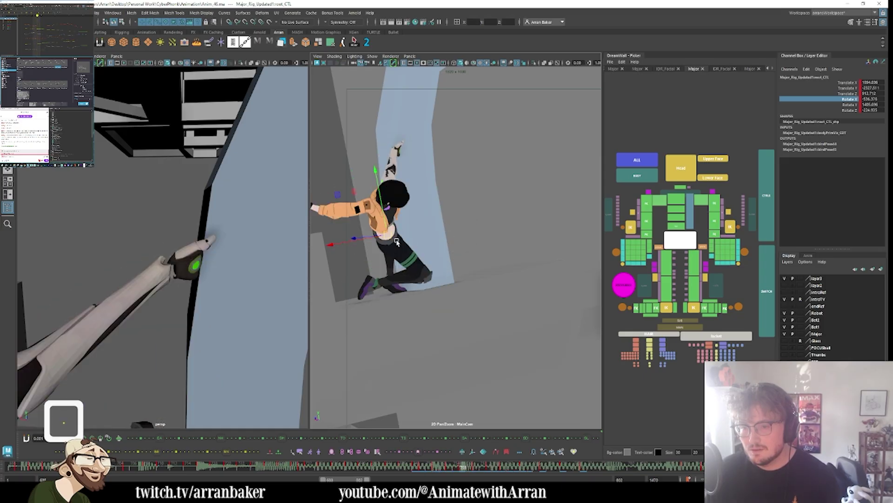
key(period)
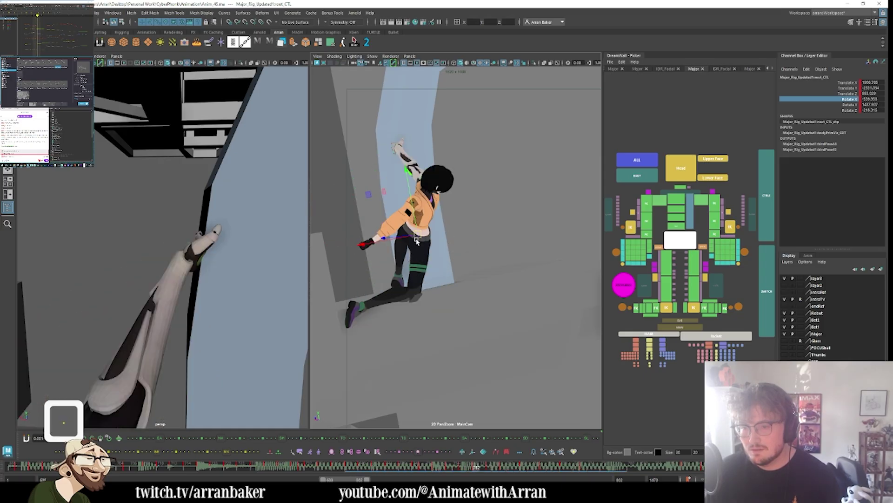
key(period)
key(period)
key(period)
key(period)
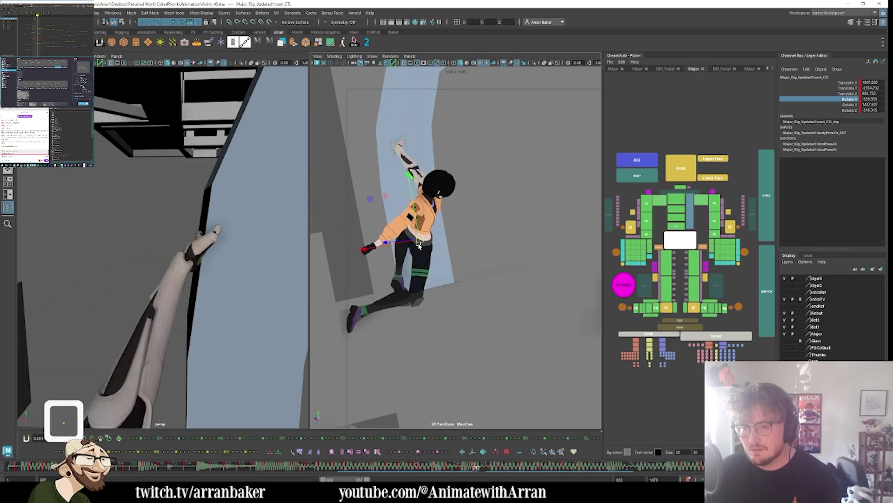
- Raise the root control slightly on the upright pose at the end of the swing
key(period)
key(period)
key(period)
key(period)
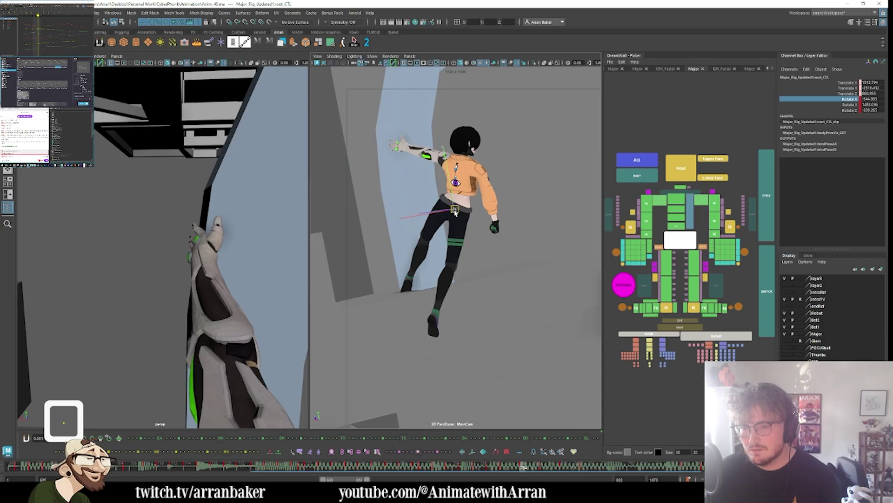
key(period)
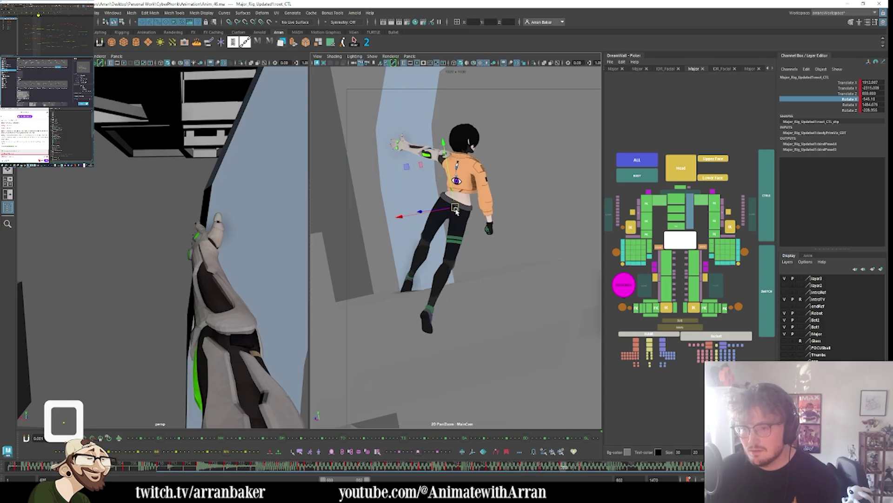
key(period)
key(period)
key(period)
key(period)
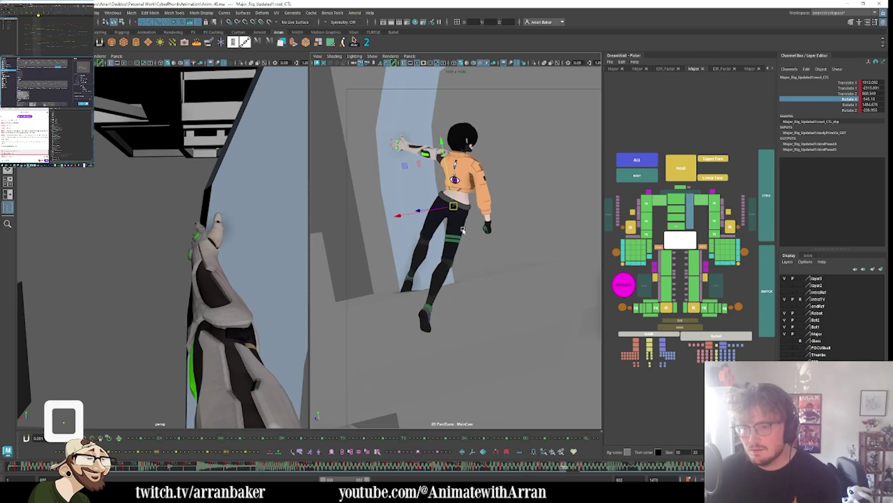
- Nudge the root control on the frame before the end-of-swing pose to even out the spacing between them
key(period)
key(period)
key(period)
key(period)
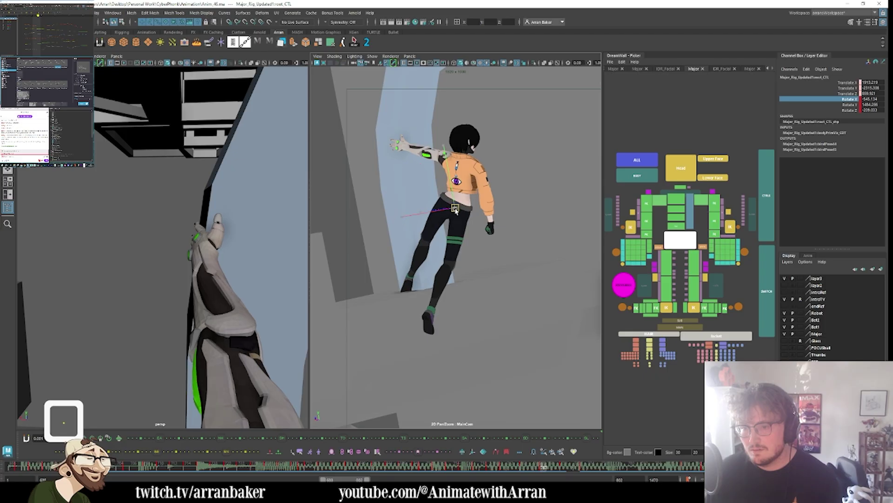
key(period)
key(period)
key(period)
key(period)
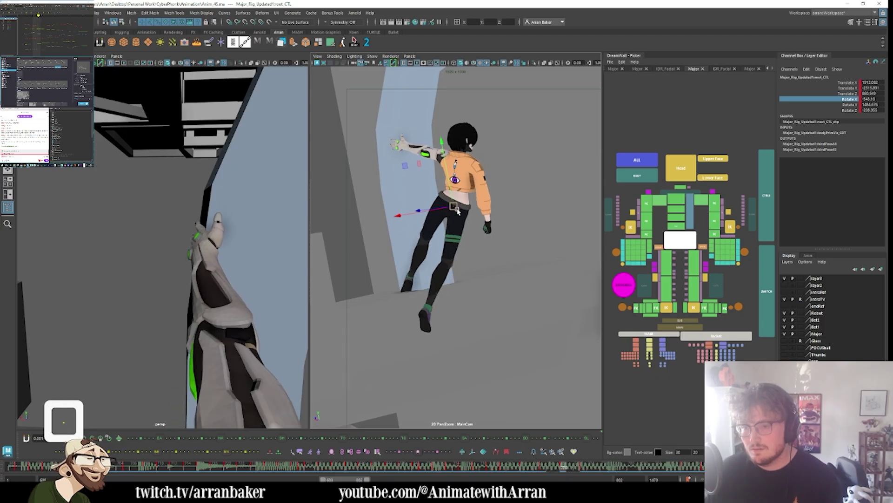
key(period)
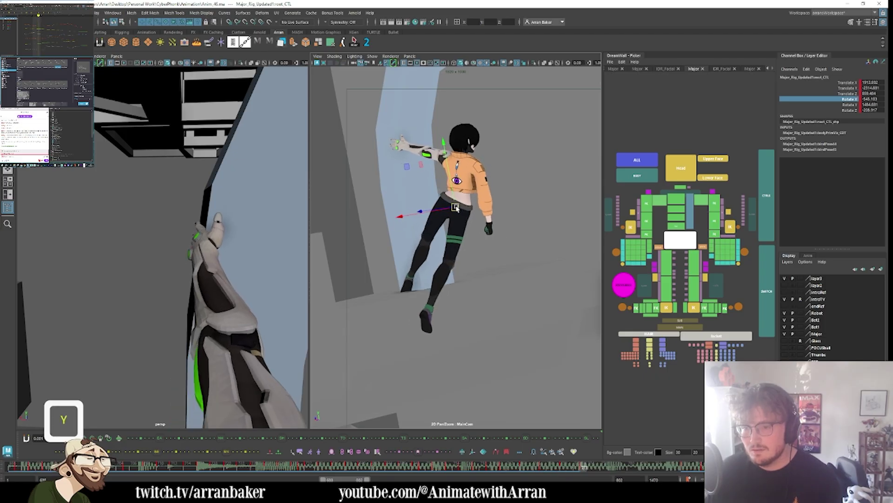
- Reselect the root control and shift its position slightly on the frame after the end-of-swing pose
click(822, 168)
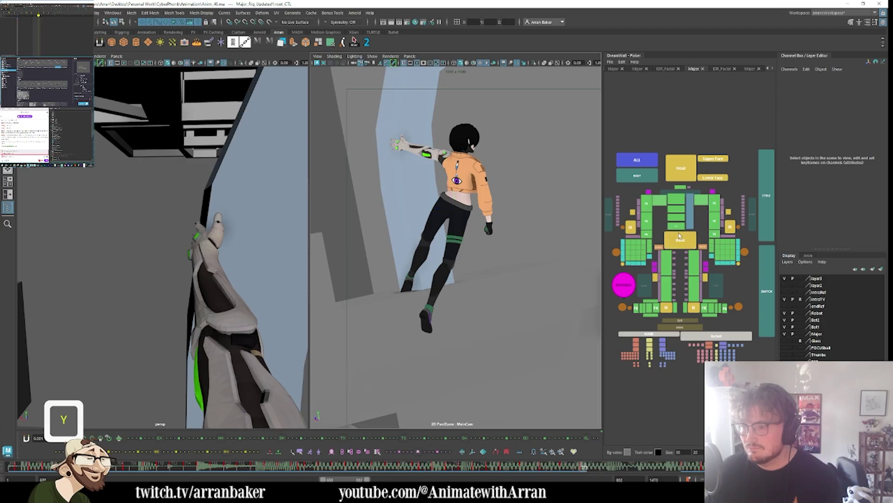
key(comma)
key(period)
key(period)
key(period)
key(period)
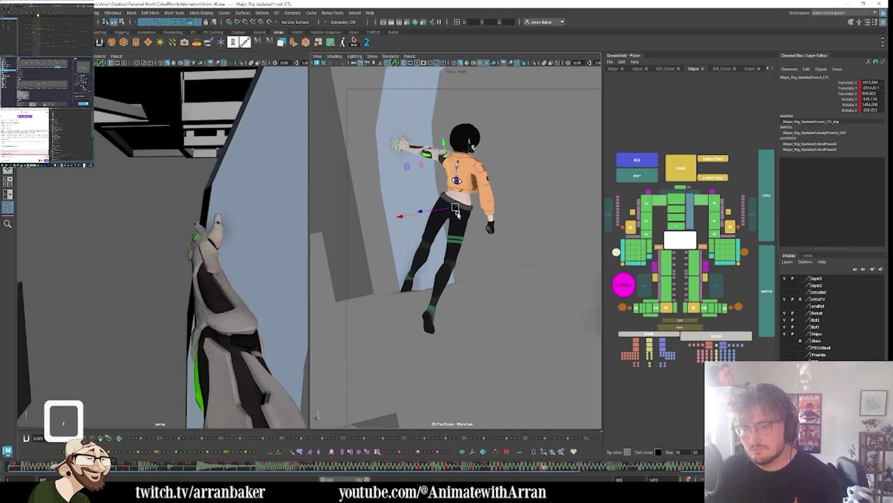
key(period)
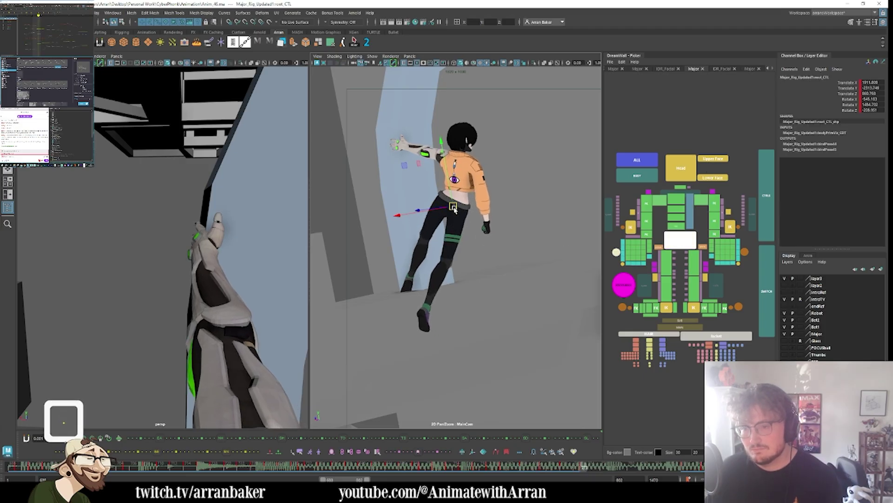
key(comma)
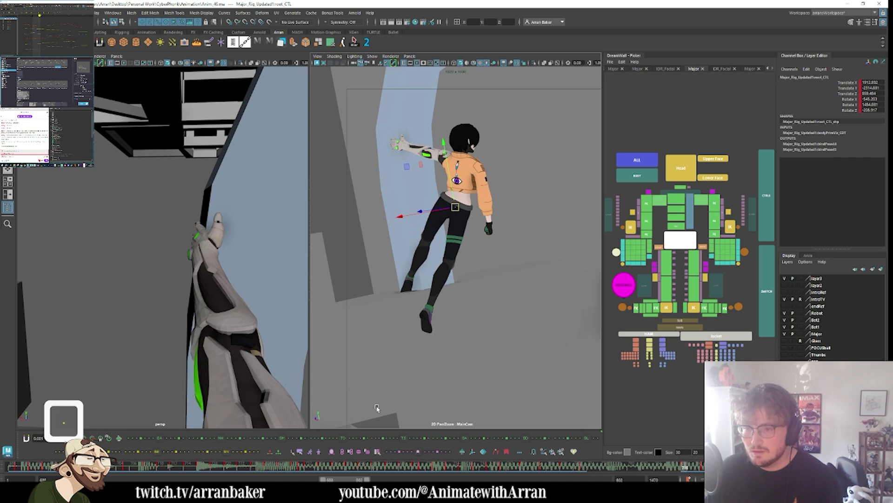
- Refine the root's height on the frame after the end-of-swing pose, lowering it slightly while comparing the earlier frames
key(comma)
key(comma)
key(comma)
key(comma)
key(comma)
key(comma)
key(comma)
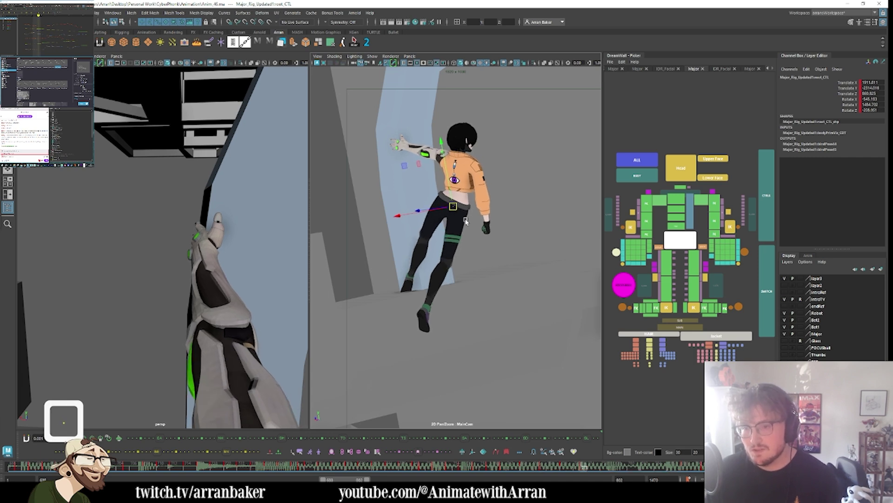
key(period)
key(period)
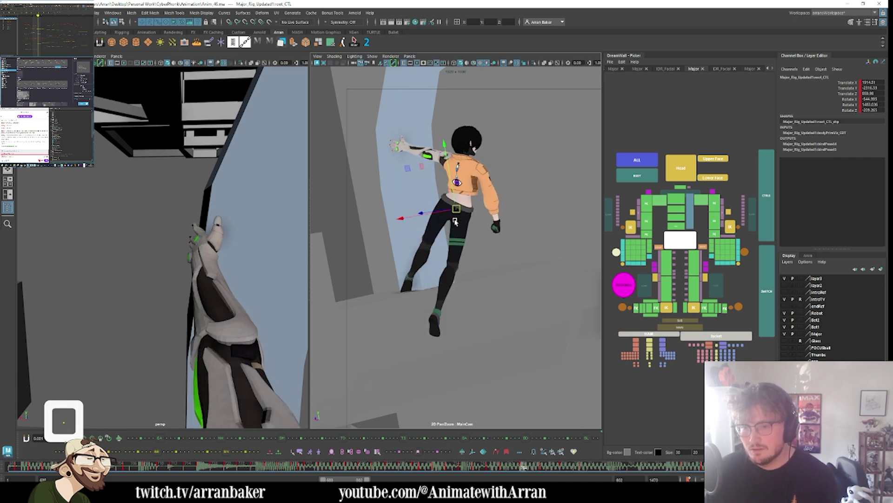
key(comma)
key(comma)
key(comma)
key(comma)
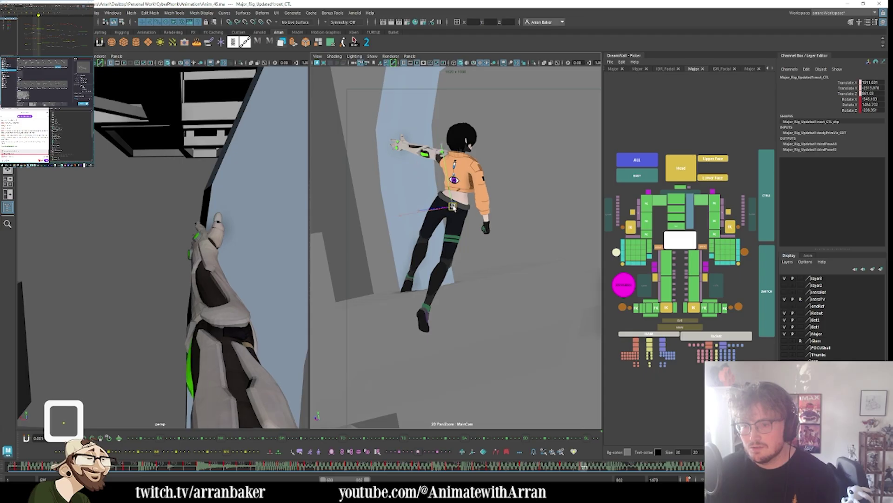
key(period)
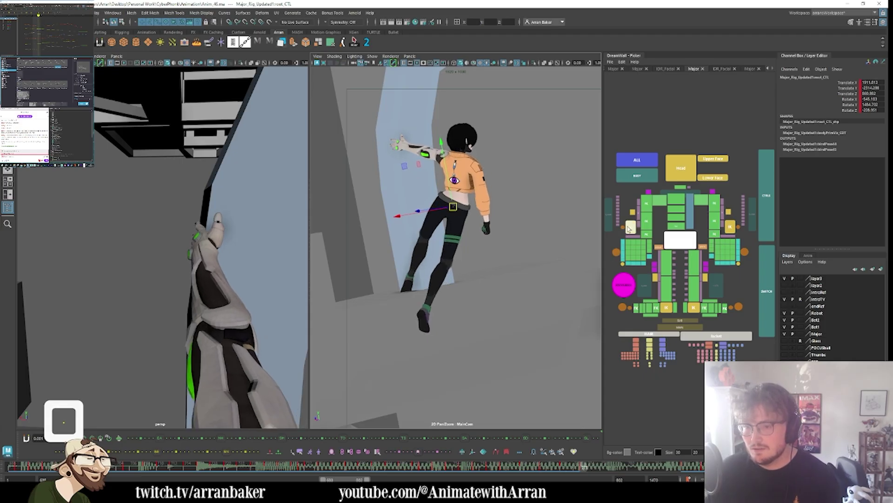
- Select all body controls and adjust the in-between poses on successive frames of the settle after the swing
key(l)
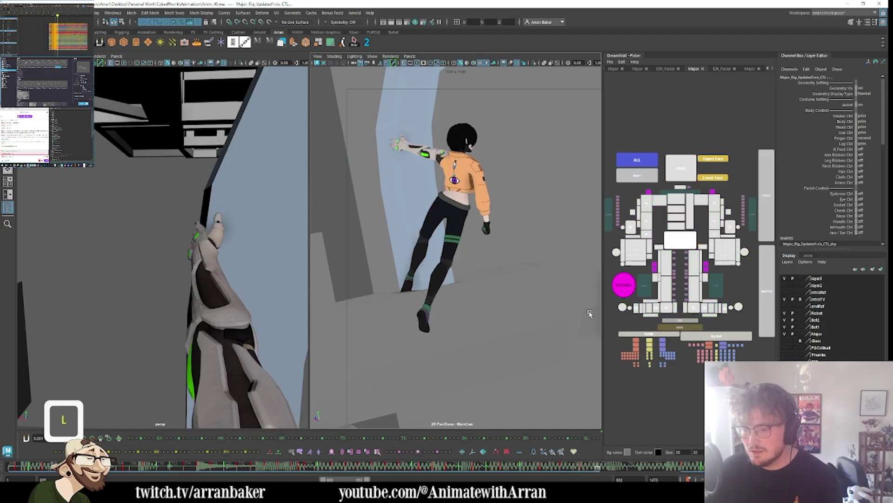
key(o)
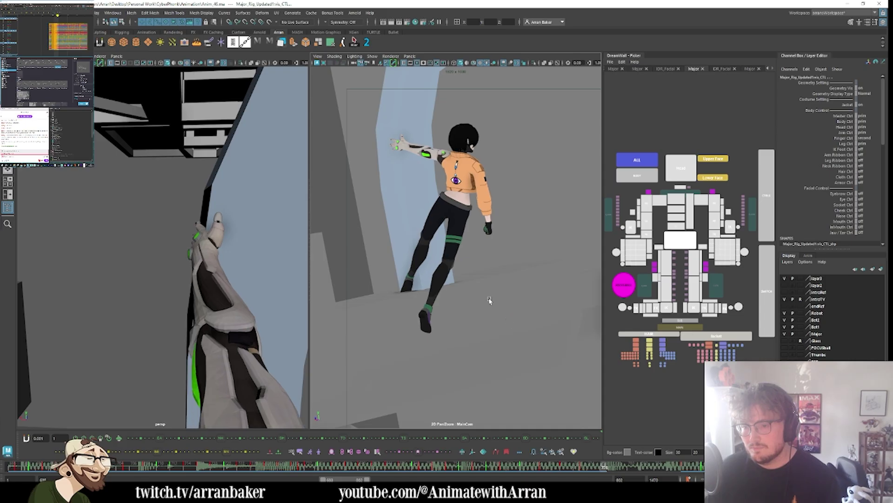
key(l)
key(o)
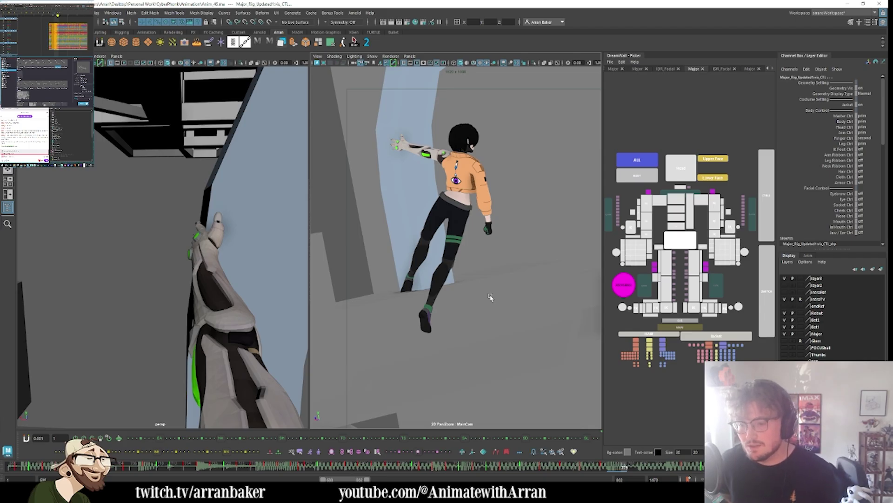
key(o)
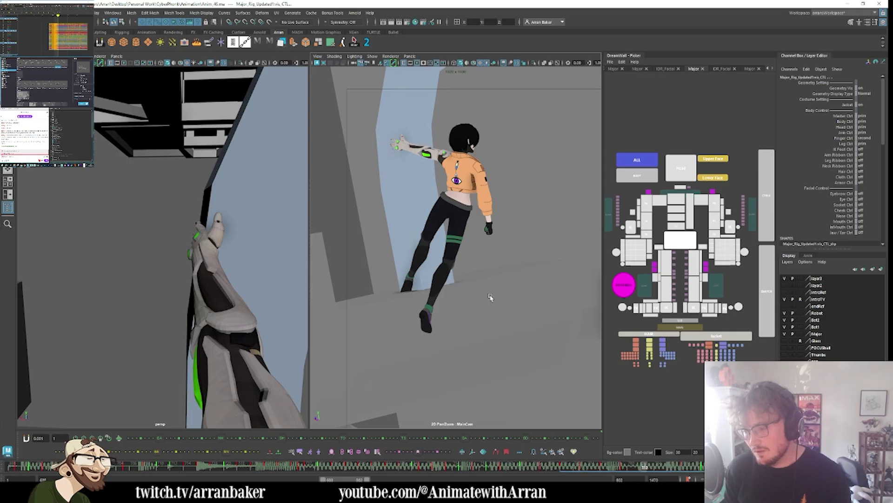
key(o)
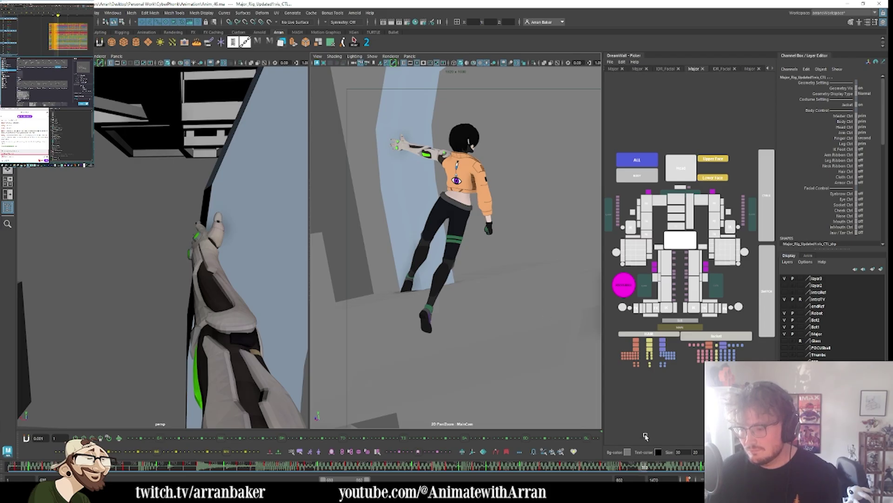
key(l)
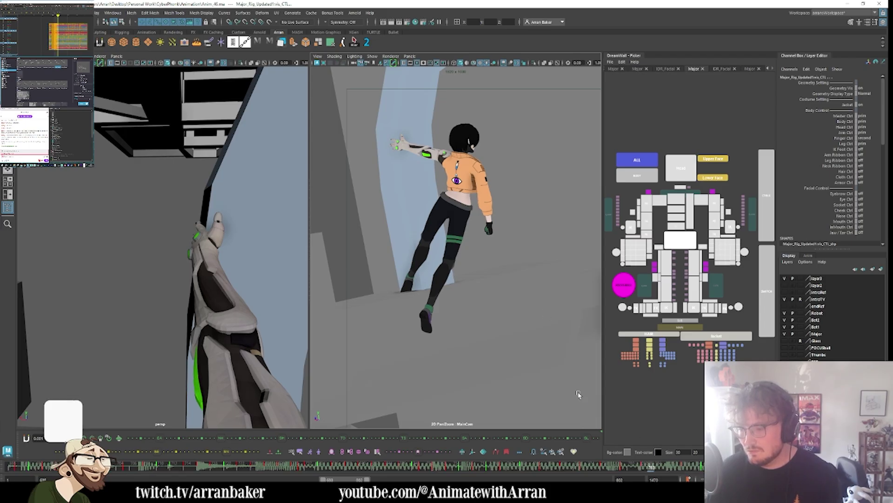
key(o)
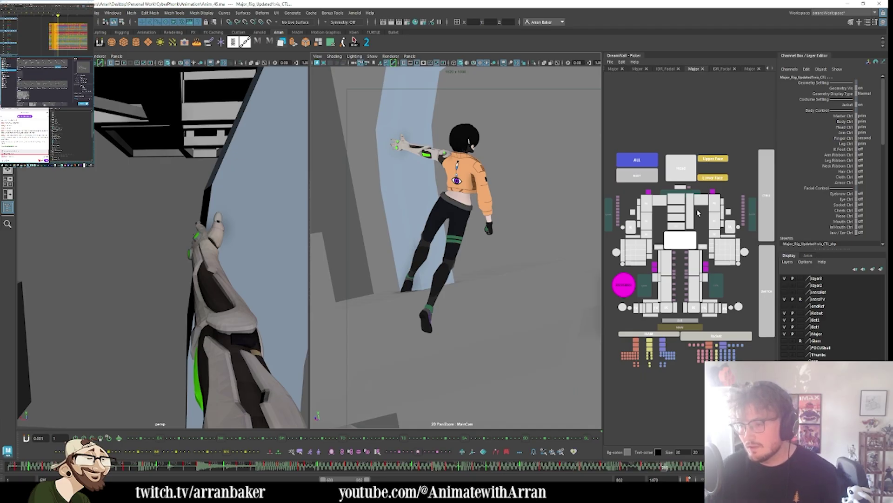
- Select the root control and examine its motion back and forth through the settling frames
click(676, 247)
key(comma)
key(comma)
key(comma)
key(comma)
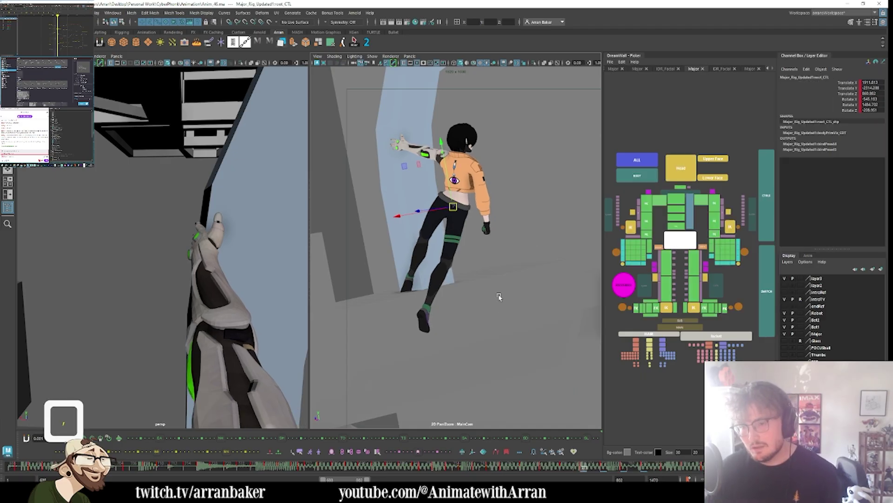
key(comma)
key(comma)
key(comma)
key(comma)
key(comma)
key(period)
key(period)
key(period)
key(period)
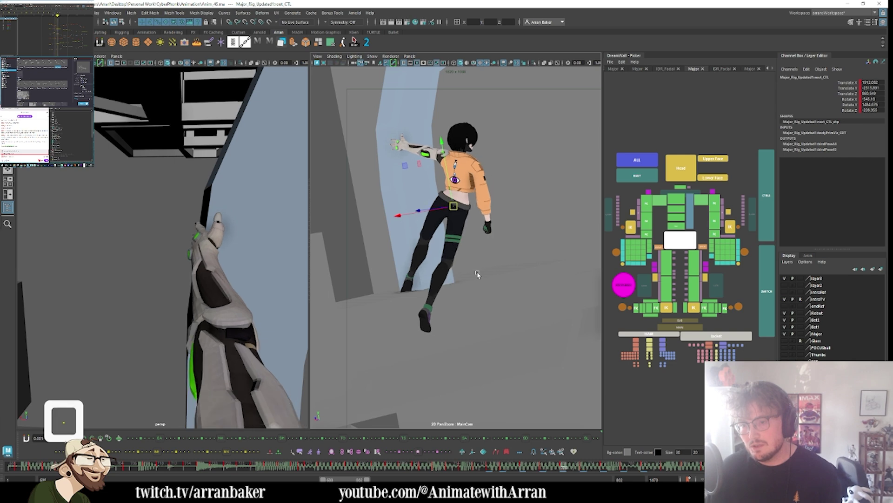
key(period)
key(period)
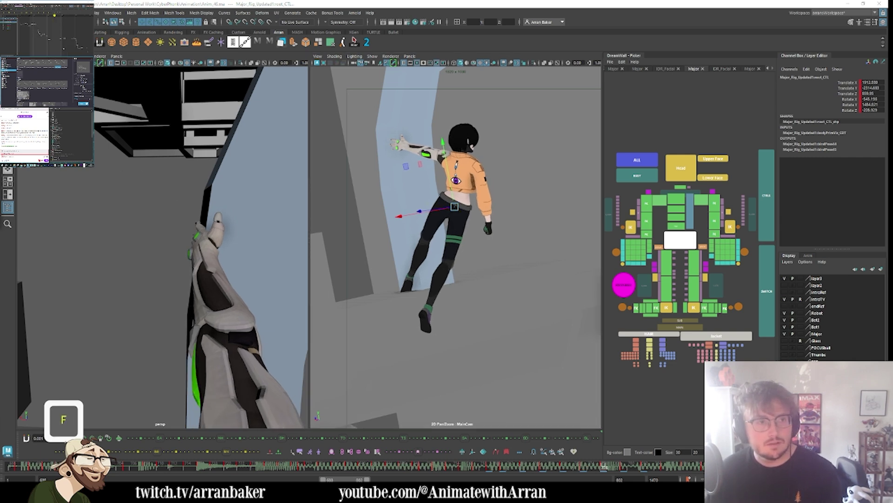
- Frame the root's Translate Y curve in the Graph Editor and lower its key on the current settling frame slightly
key(f)
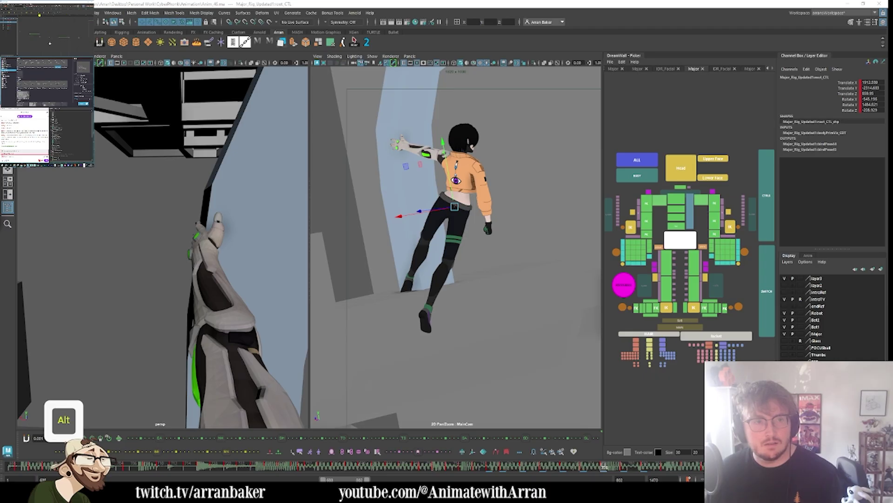
drag(39, 42, 41, 34)
shift+middle_drag(49, 37, 49, 39)
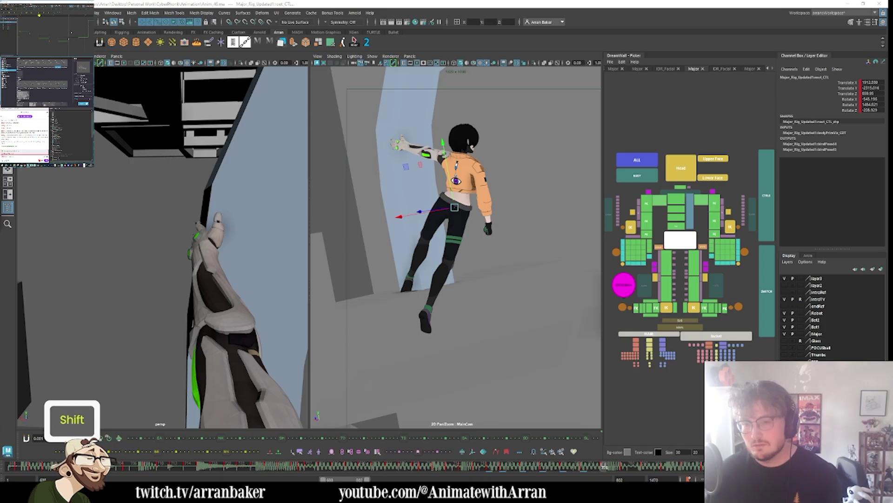
key(slash)
key(period)
key(period)
key(period)
key(period)
key(period)
key(period)
key(period)
key(period)
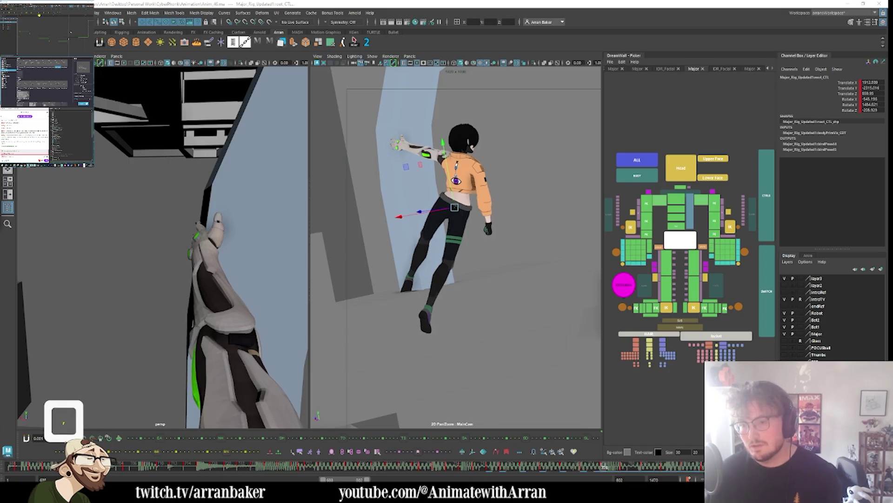
key(period)
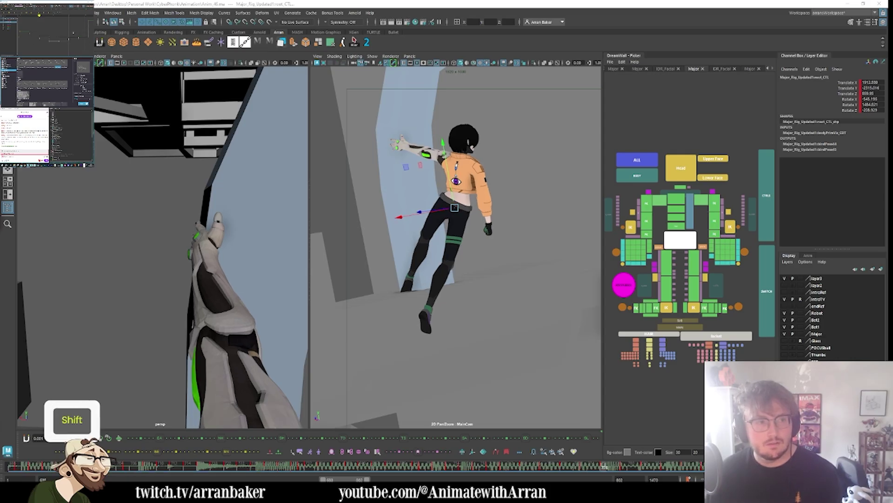
- Adjust the root's Translate Y keys on the later settling frames for a smoother curve and compare the surrounding poses
key(period)
key(period)
key(period)
key(period)
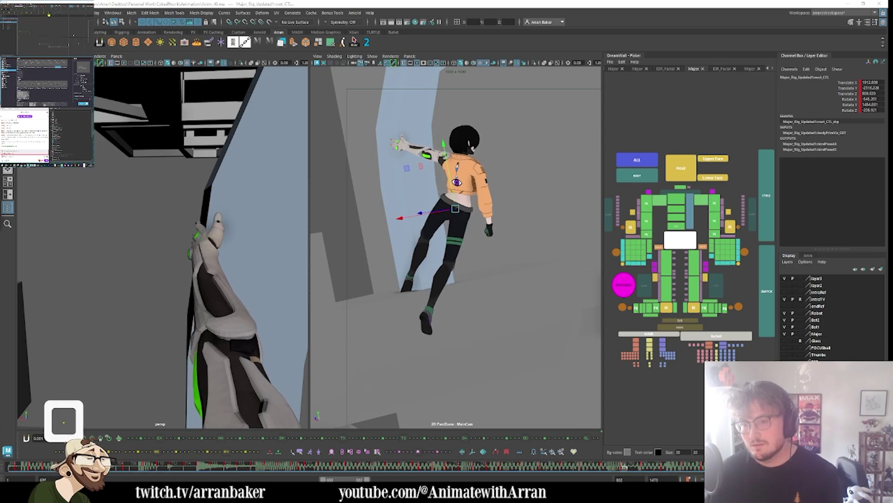
key(period)
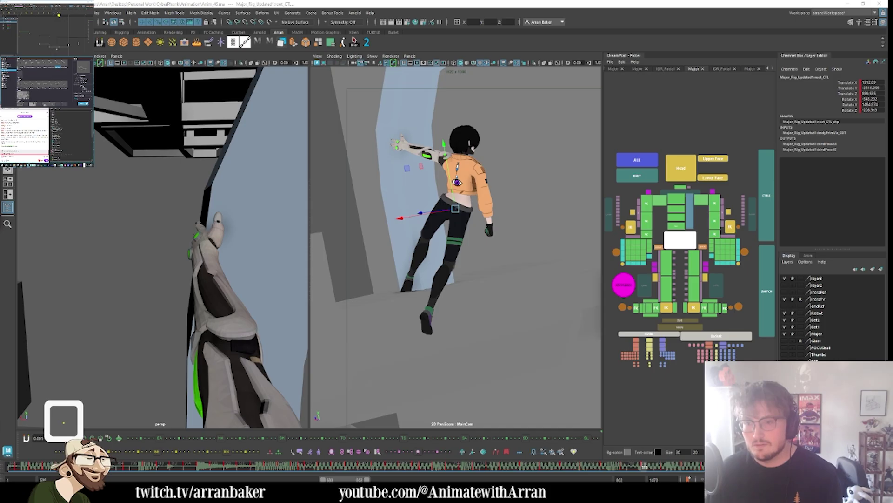
key(shift)
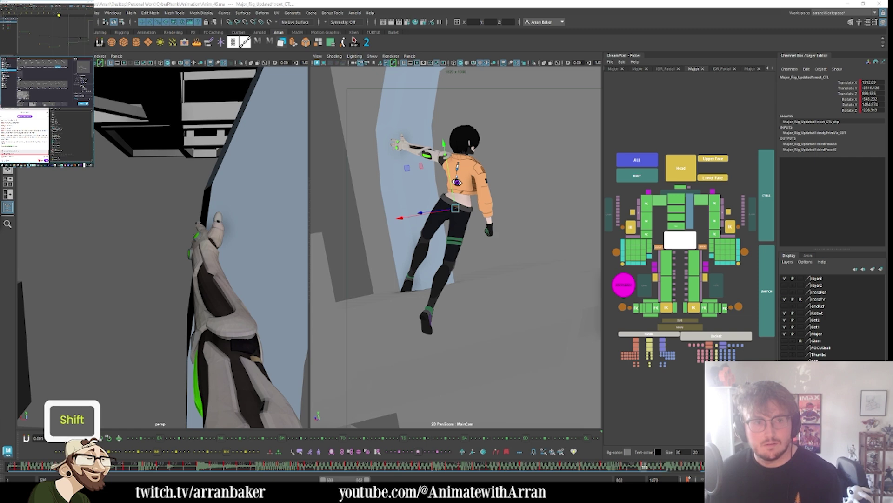
key(comma)
key(comma)
key(comma)
key(comma)
key(period)
key(period)
key(period)
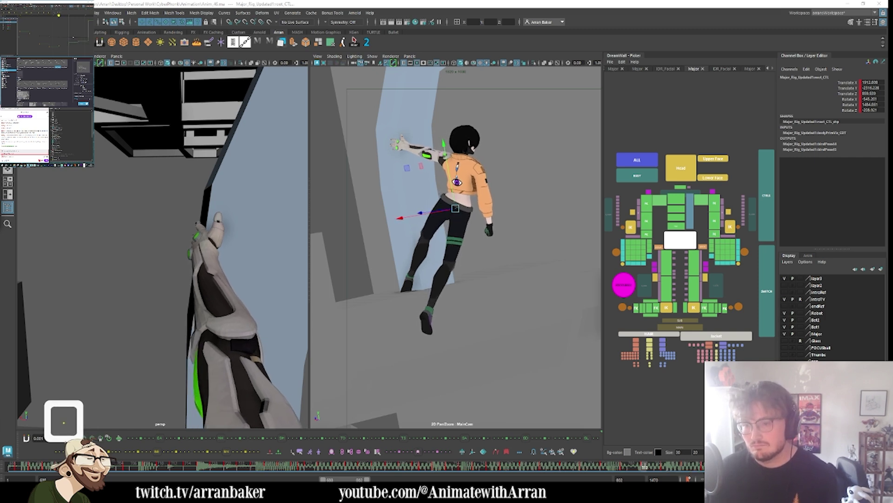
key(period)
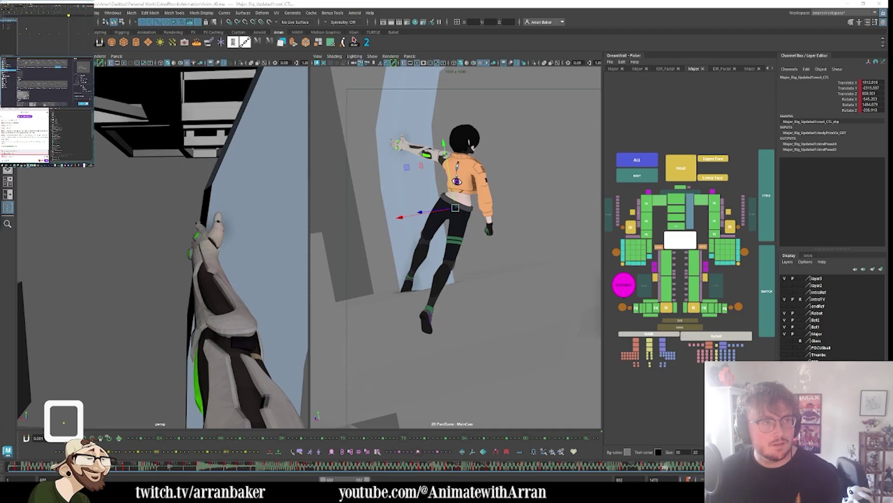
shift+middle_drag(87, 31, 48, 40)
key(ctrl+z)
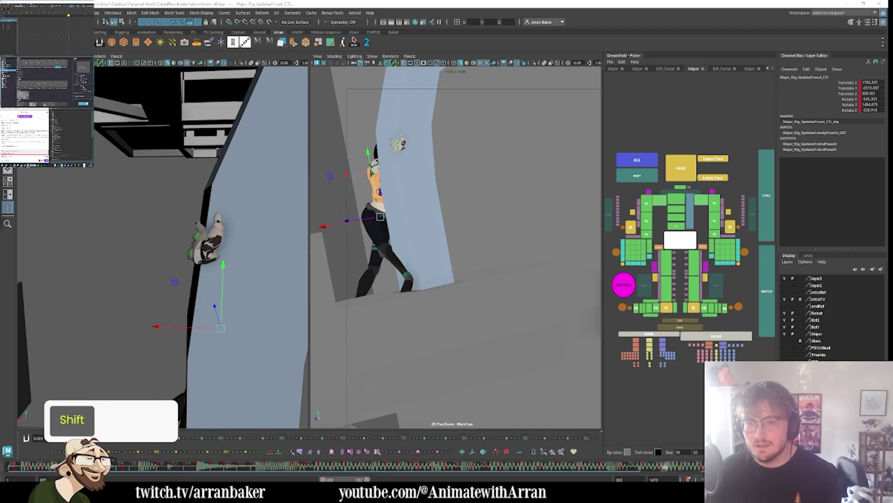
- Frame the root's curve in the Graph Editor and examine its motion back and forth through the settling frames
key(f)
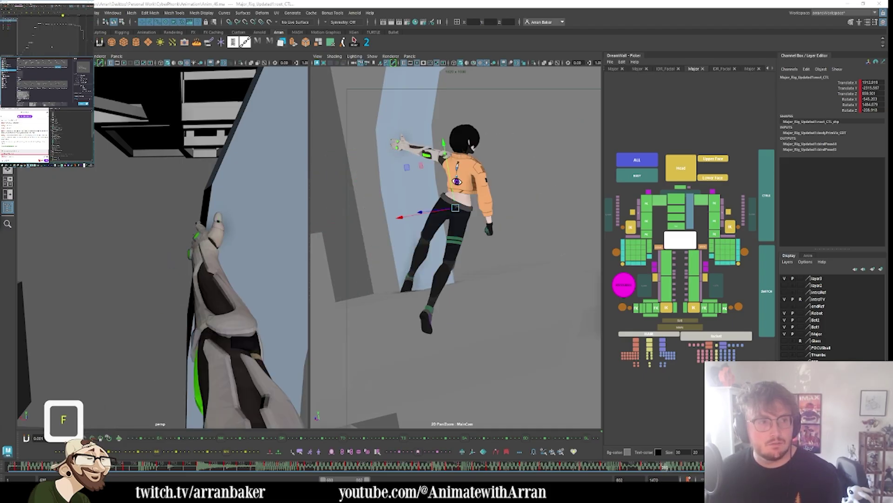
key(comma)
key(comma)
key(comma)
key(comma)
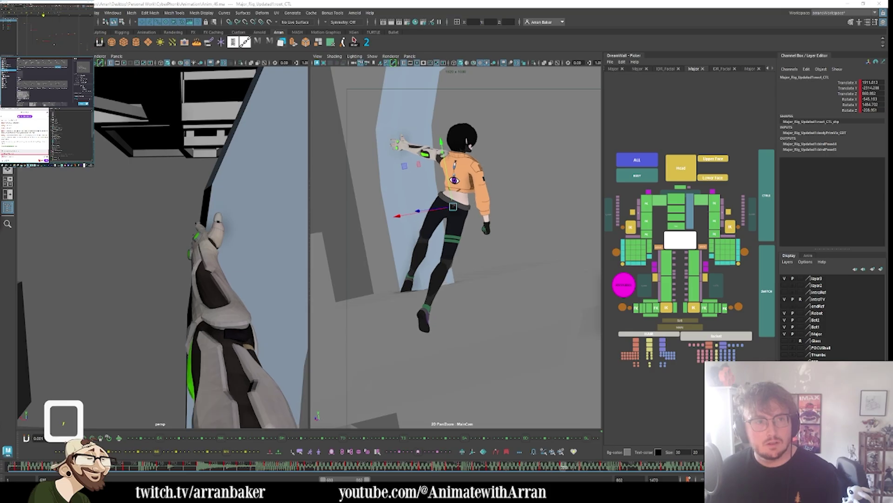
key(period)
key(period)
key(period)
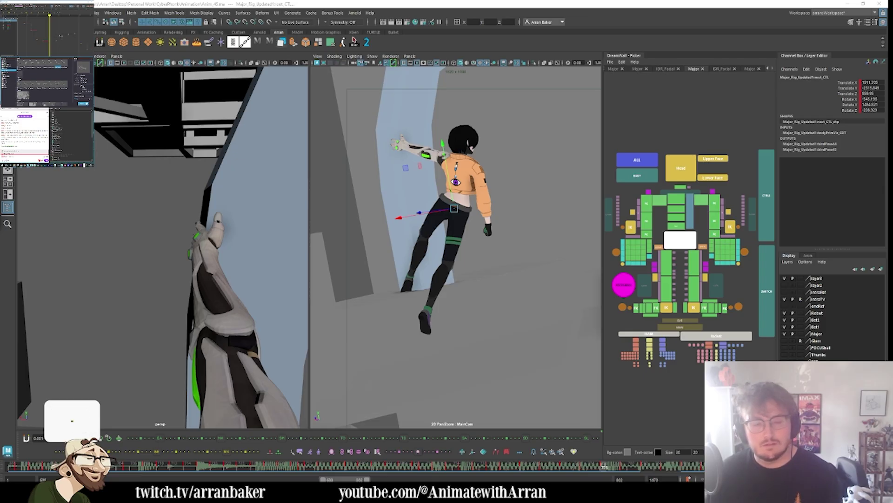
key(period)
key(period)
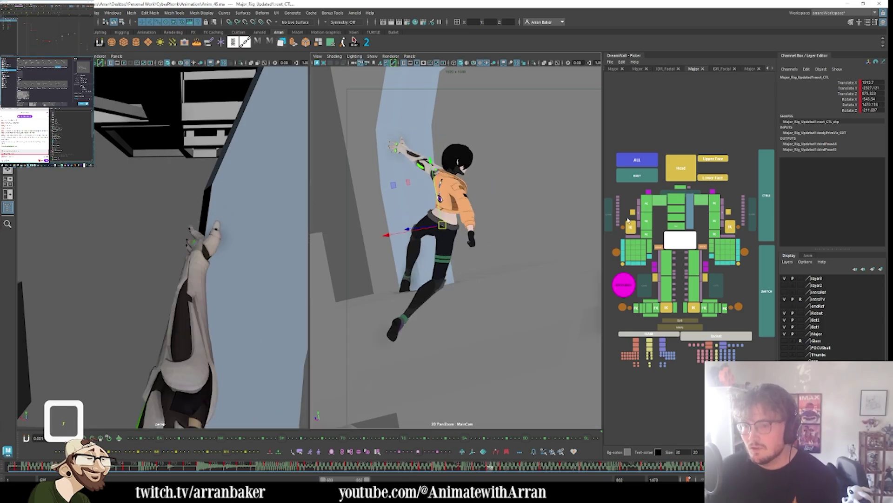
- Select the upper spine FK controls and adjust their rotation on the in-between frames of the settle
click(650, 205)
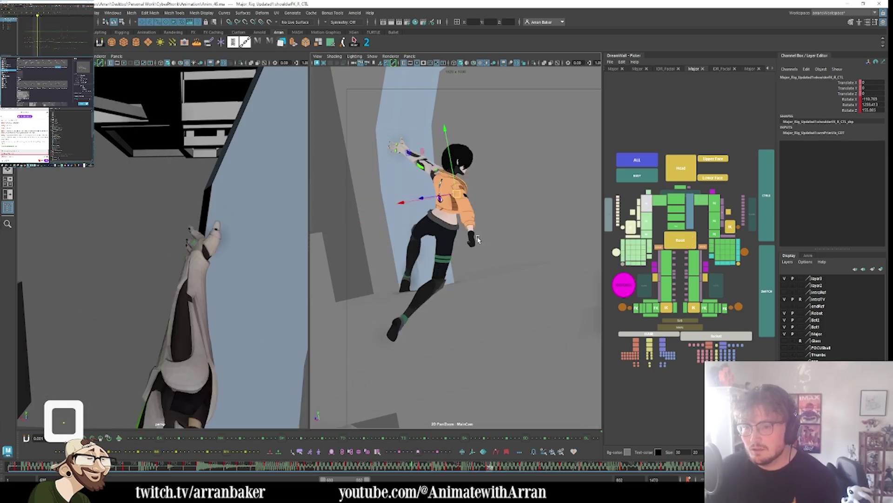
click(679, 214)
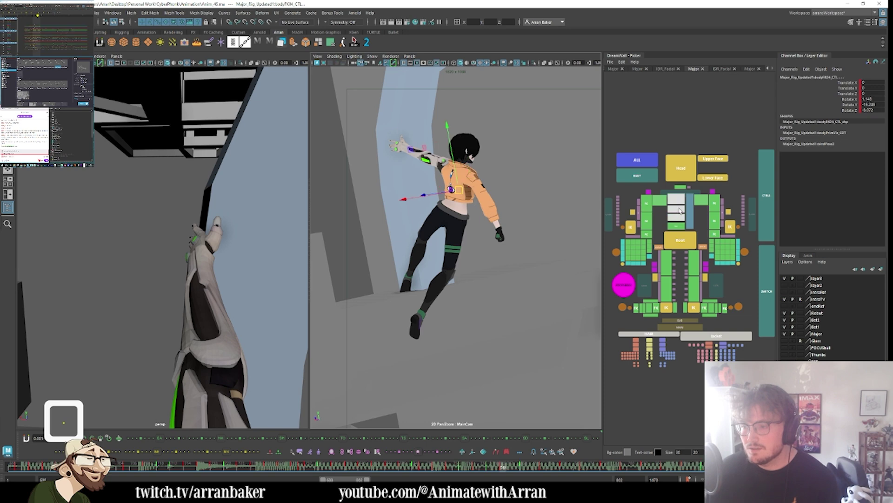
click(678, 207)
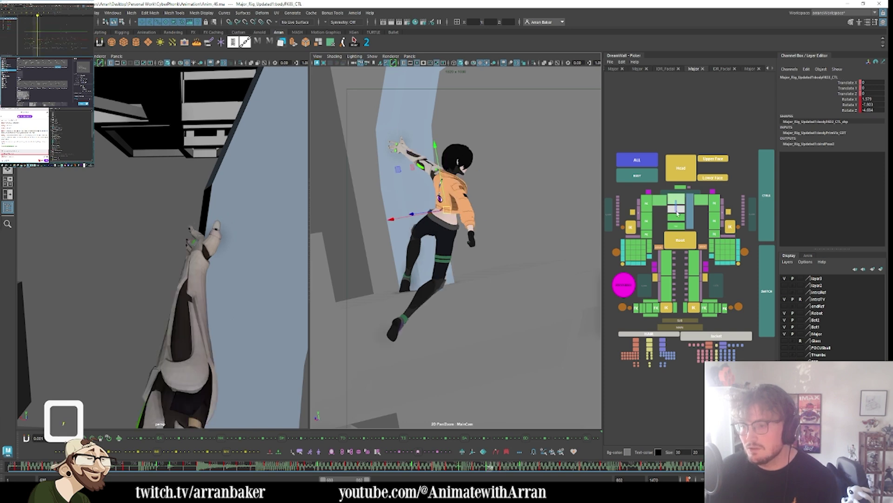
click(677, 205)
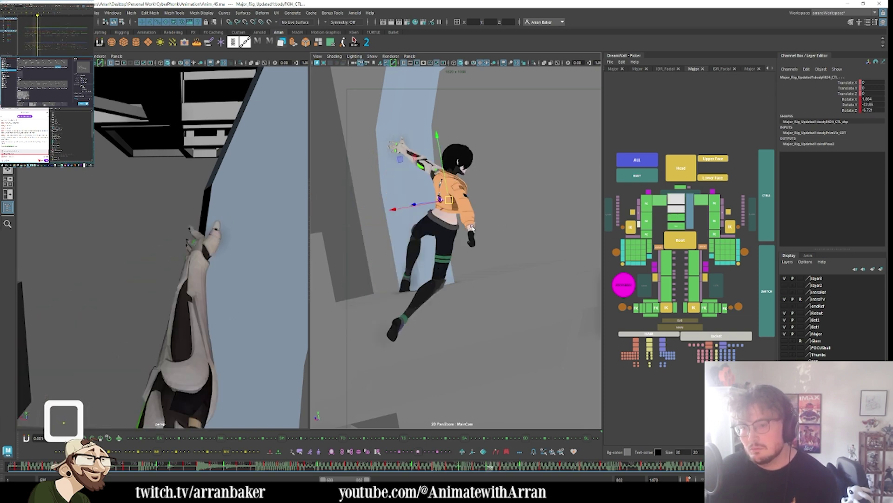
key(e)
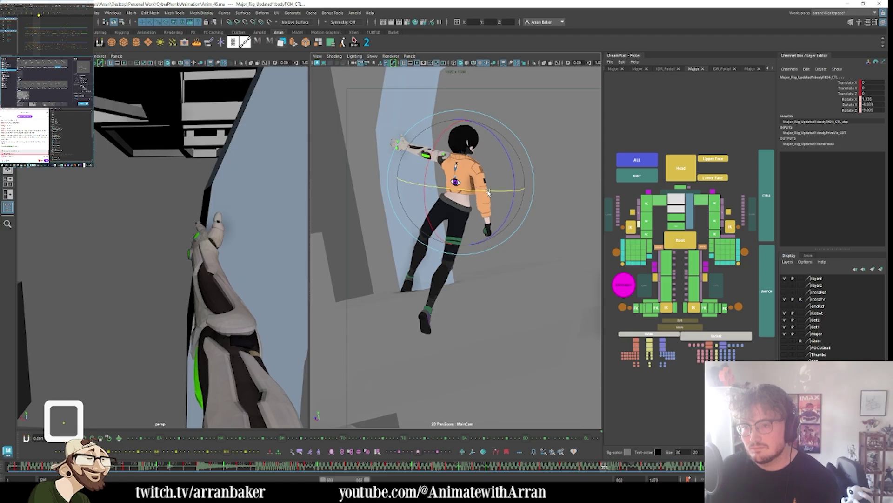
key(y)
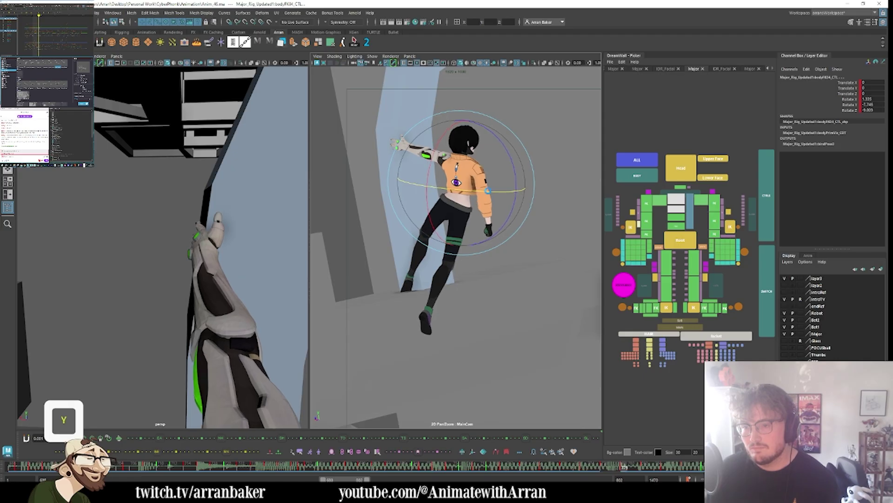
- Rotate the right shoulder and right elbow FK controls across the settling frames to refine the free arm
click(476, 194)
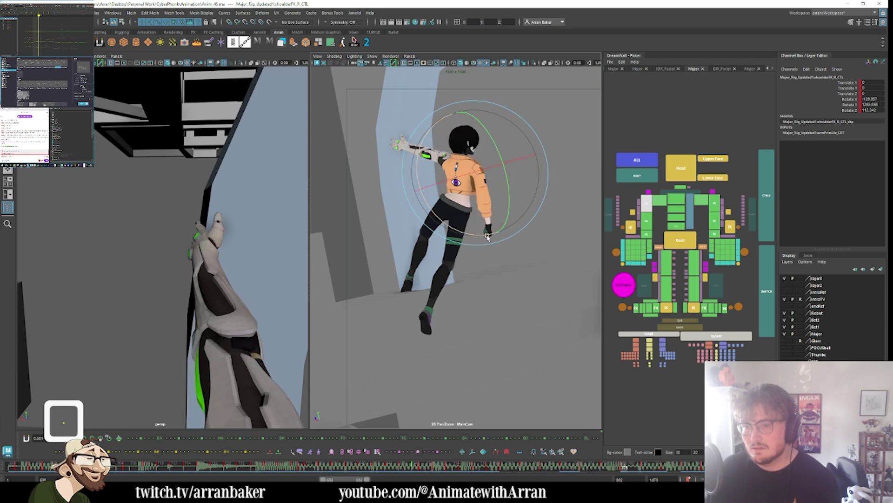
drag(486, 230, 488, 228)
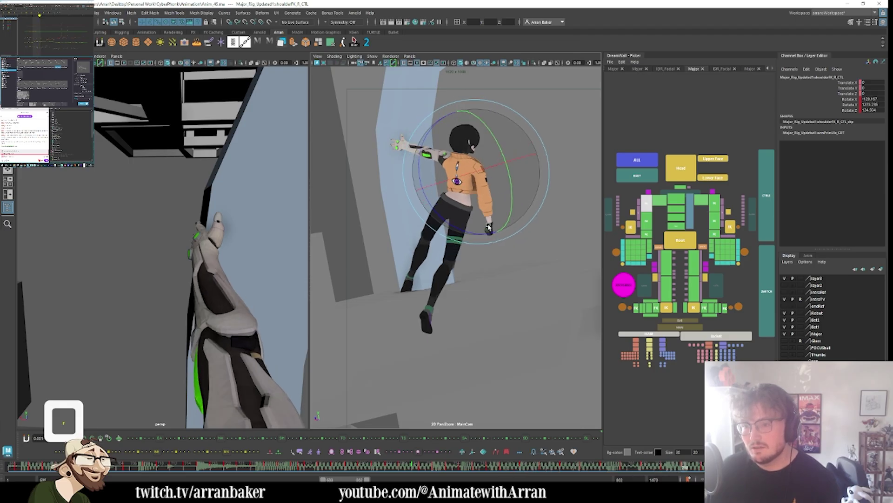
click(647, 219)
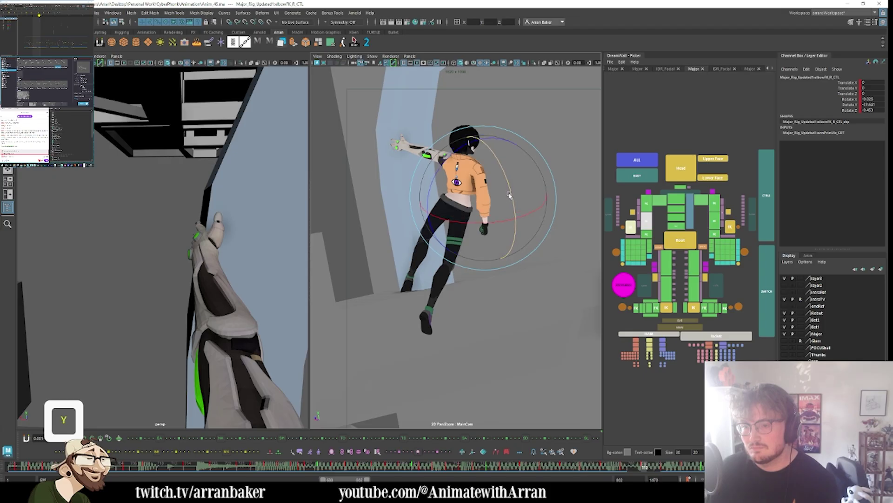
key(u)
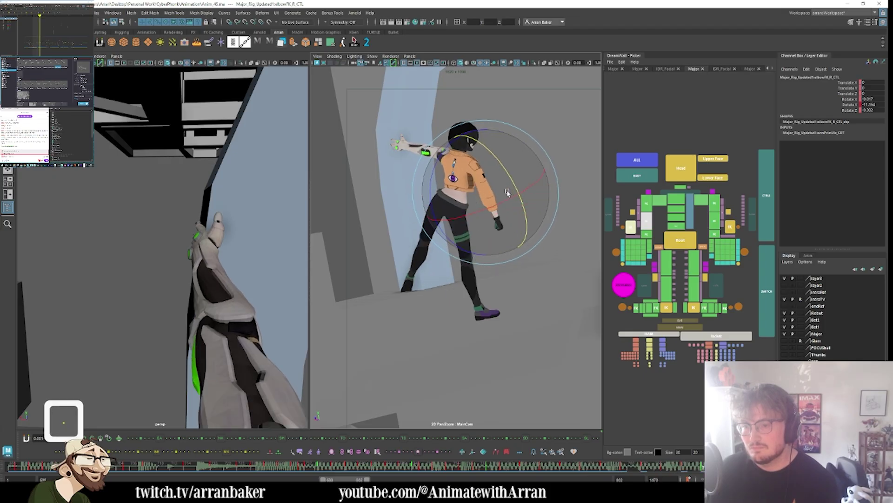
- Adjust the right wrist FK control's rotation on successive frames at the end of the settle
click(638, 239)
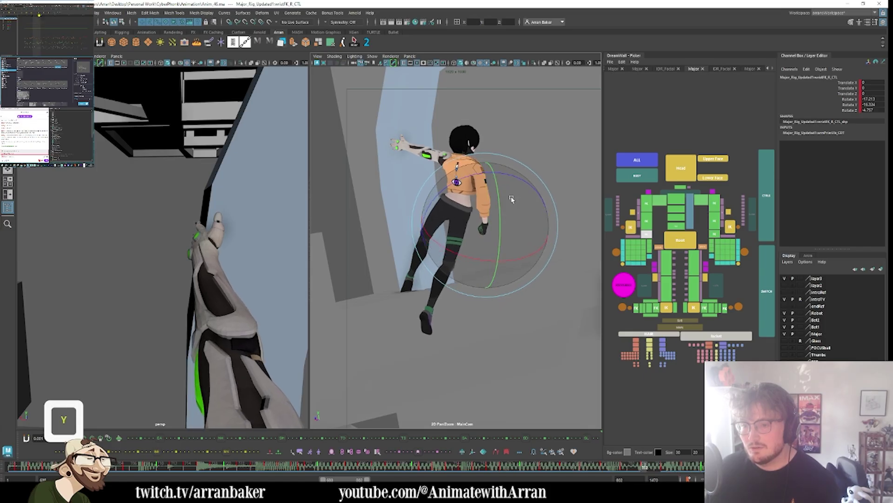
key(y)
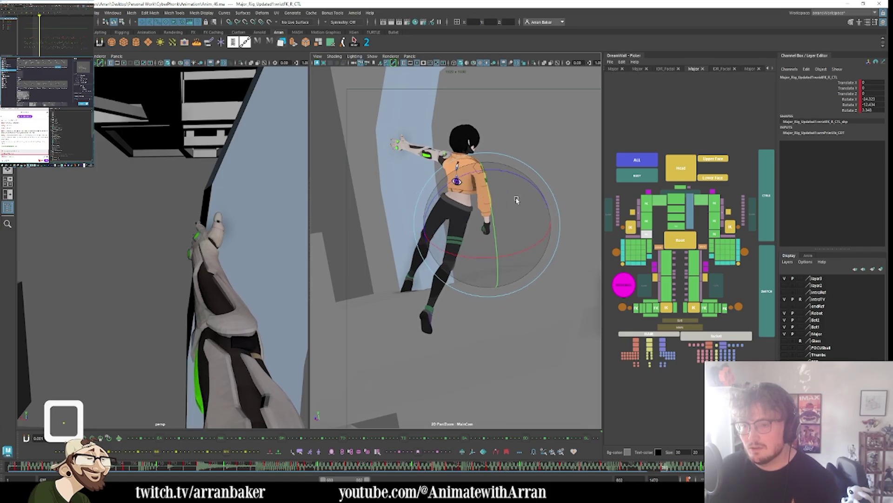
key(period)
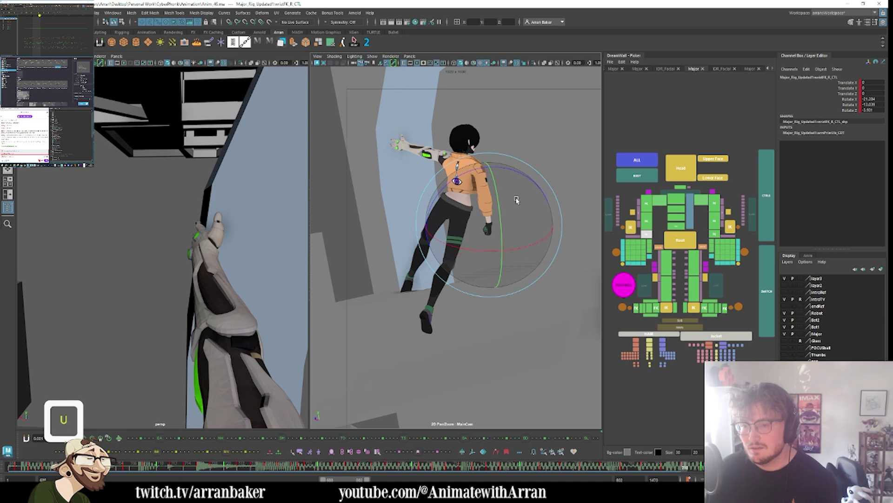
key(period)
key(period)
key(period)
key(period)
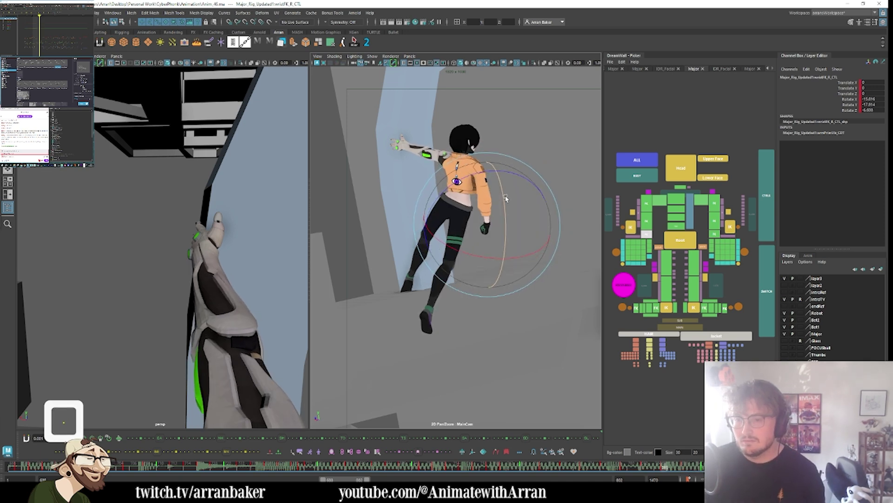
- Compare the right wrist's rotation back and forth between the neighbouring settling frames
key(comma)
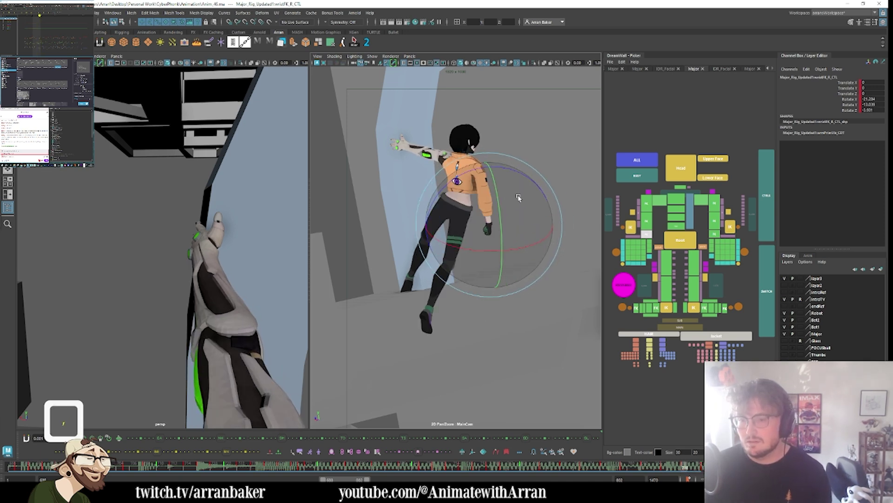
key(period)
key(period)
key(period)
key(period)
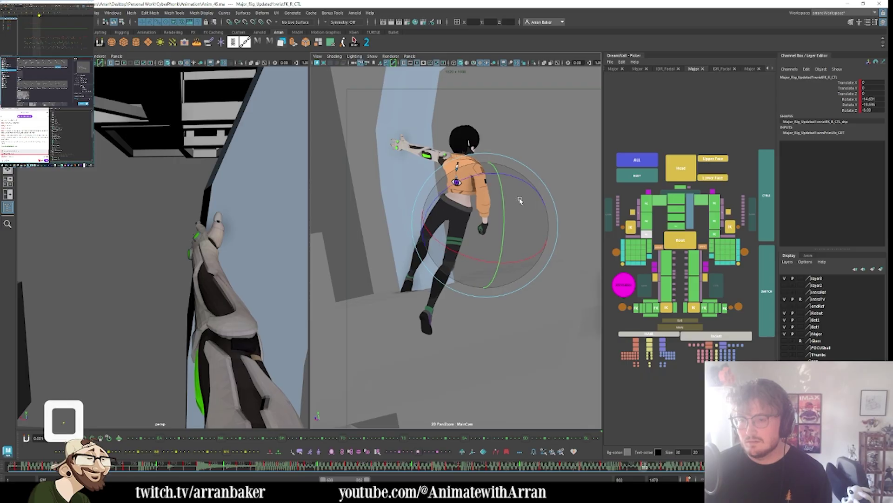
key(comma)
key(comma)
key(comma)
key(comma)
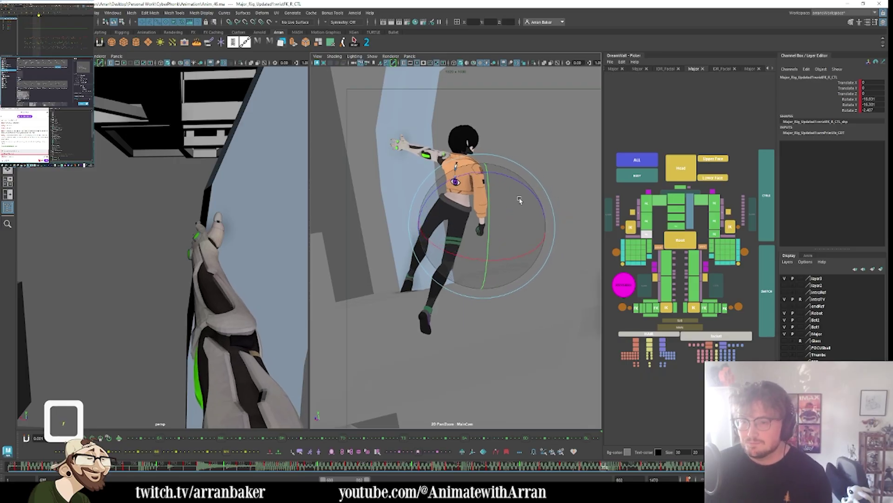
key(comma)
- Select the right hip FK control and adjust its rotation on the early in-between frames after the swing
click(666, 262)
key(comma)
key(comma)
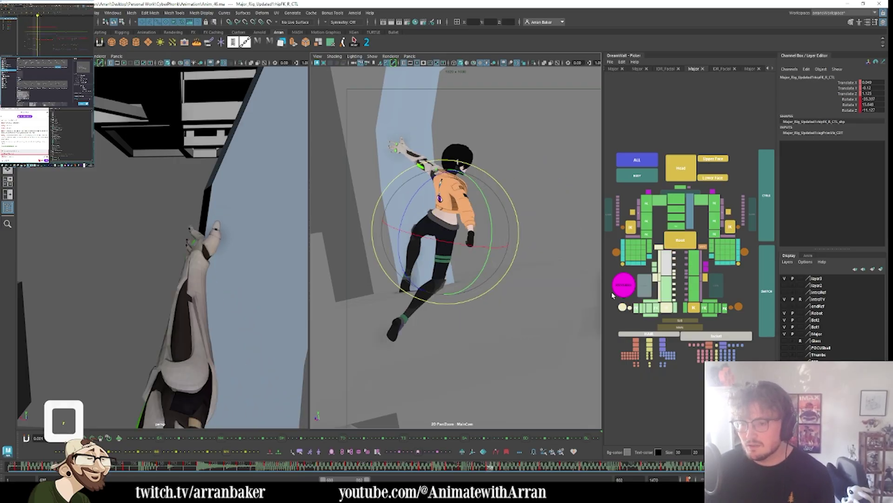
key(period)
key(period)
key(period)
key(period)
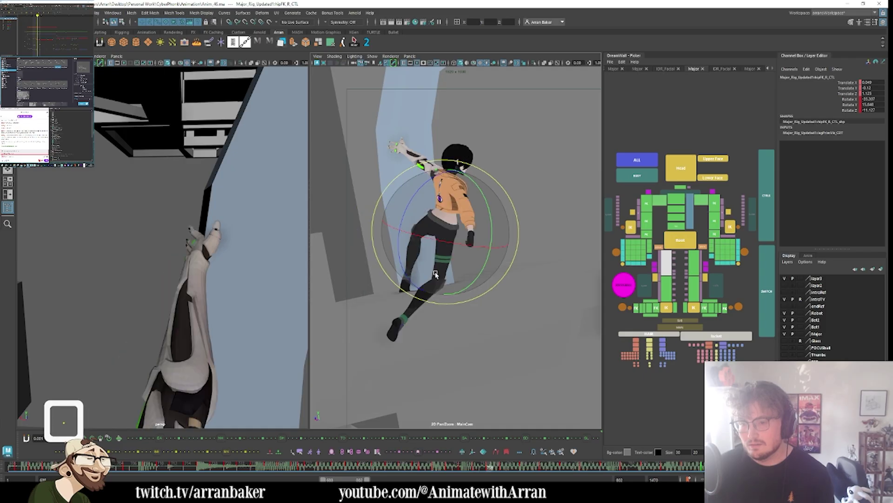
key(period)
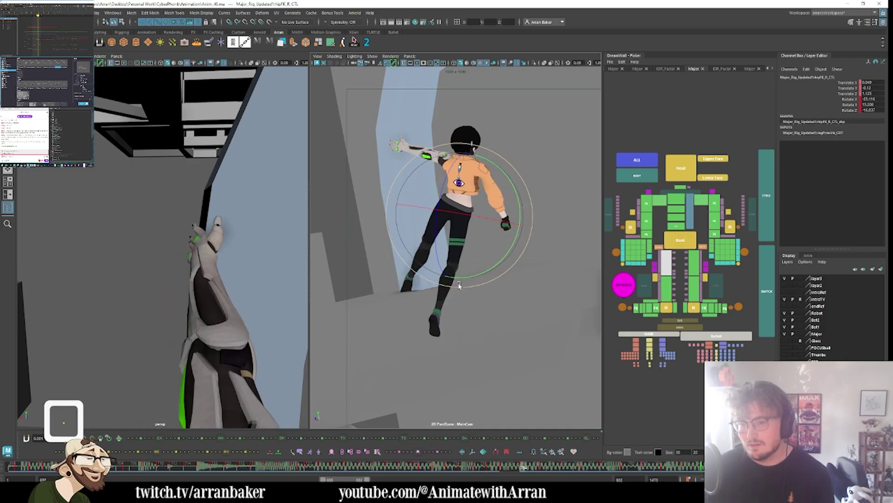
key(period)
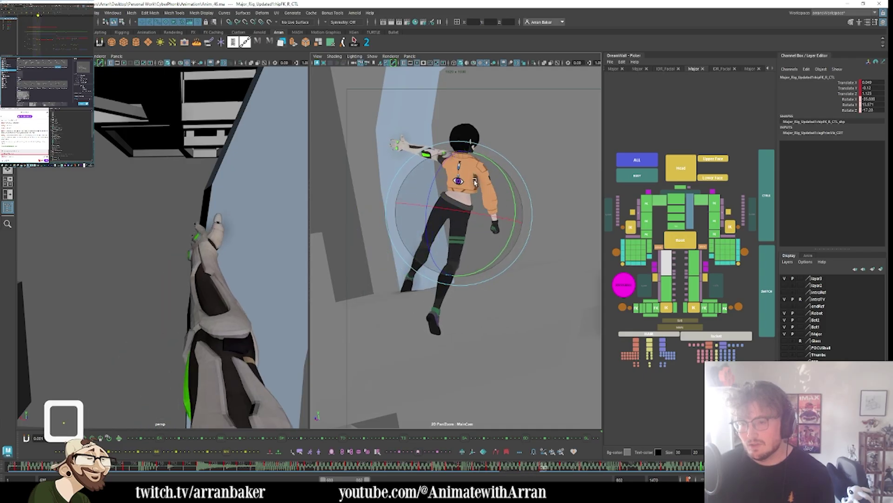
key(period)
key(period)
key(period)
key(period)
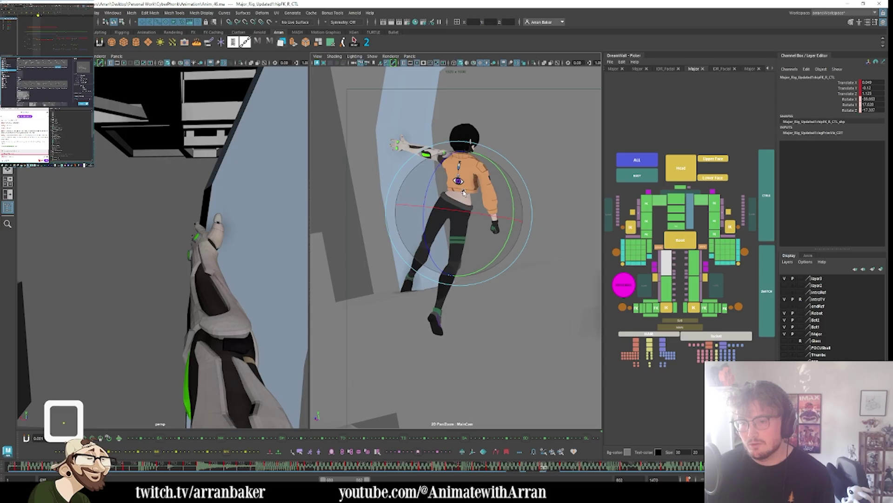
- Rotate the right hip FK control on the later settling frames to ease the trailing leg
key(period)
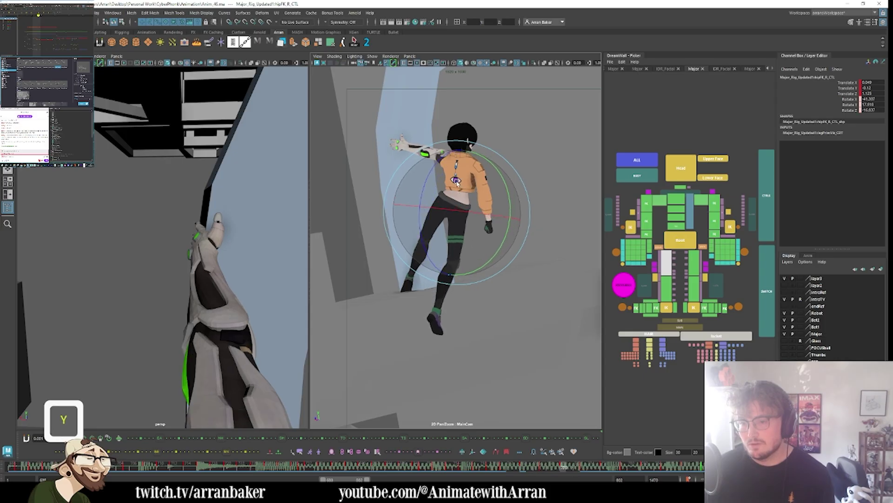
key(period)
drag(454, 185, 467, 233)
key(period)
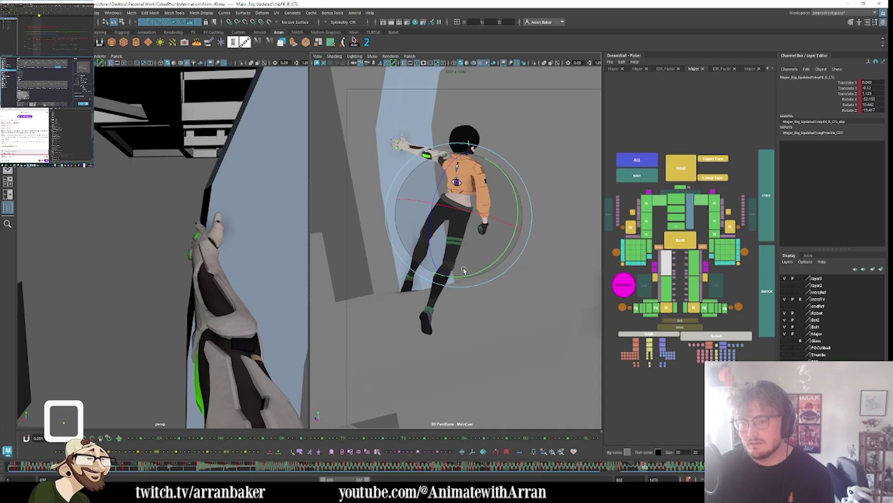
key(period)
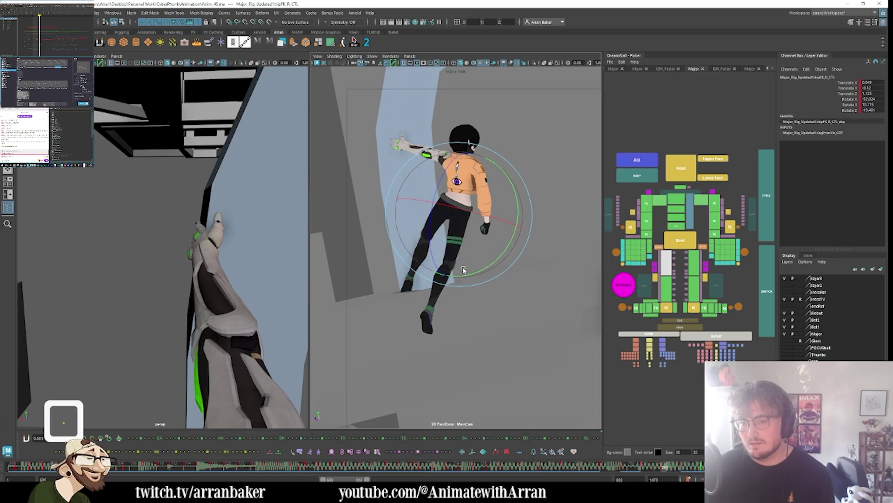
key(y)
- Examine the right leg's motion back and forth through the settling frames
key(comma)
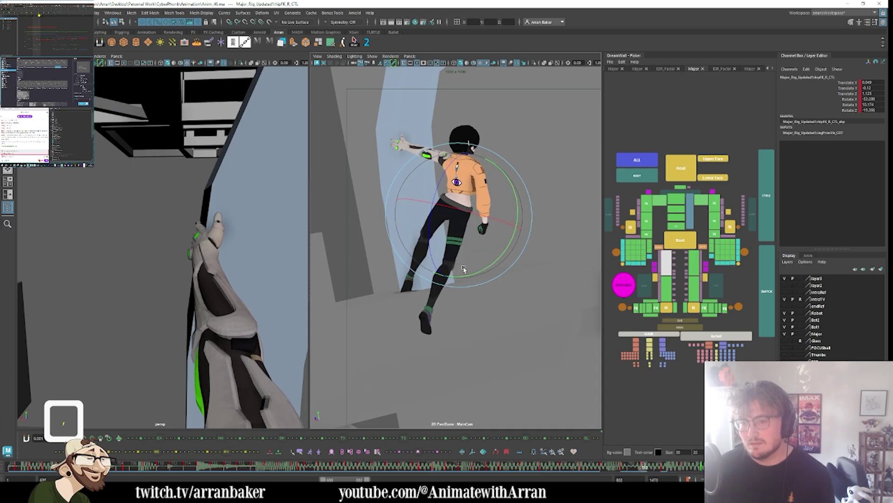
key(period)
key(period)
key(comma)
key(comma)
key(comma)
key(comma)
key(comma)
key(comma)
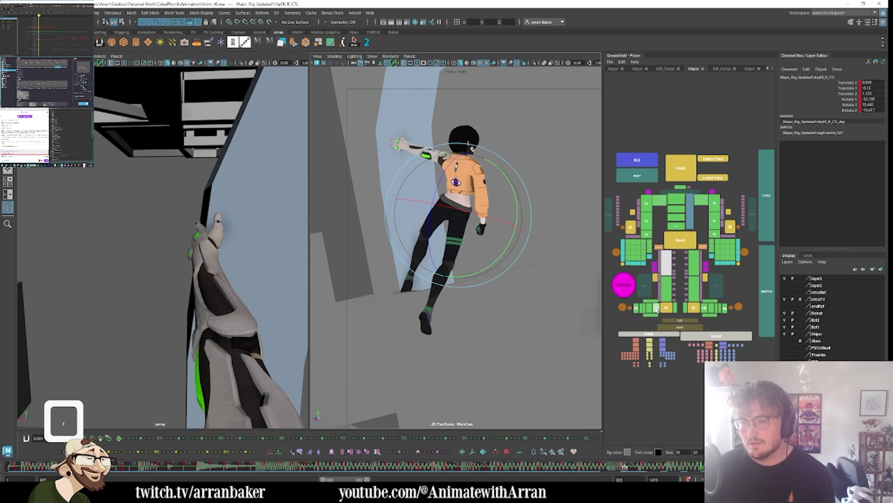
- Select the right knee FK control and adjust its bend on the early in-between frames after the swing
click(654, 311)
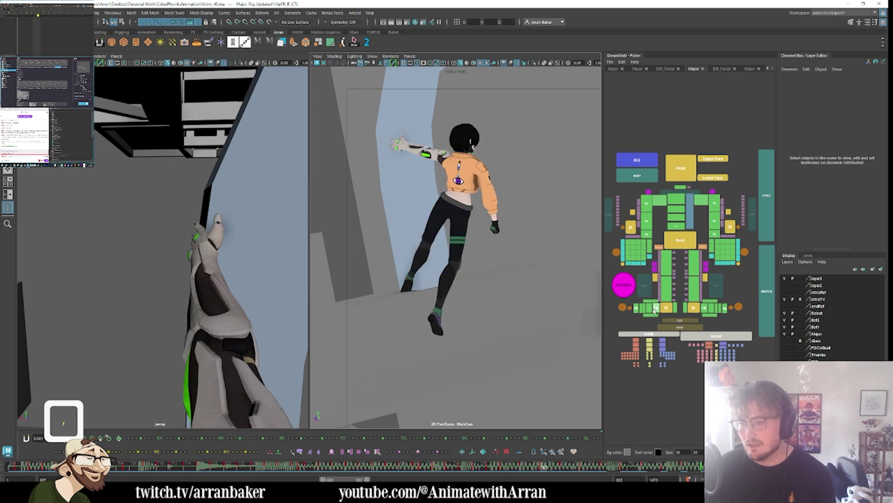
click(666, 289)
key(comma)
key(comma)
key(comma)
key(period)
key(period)
key(period)
key(period)
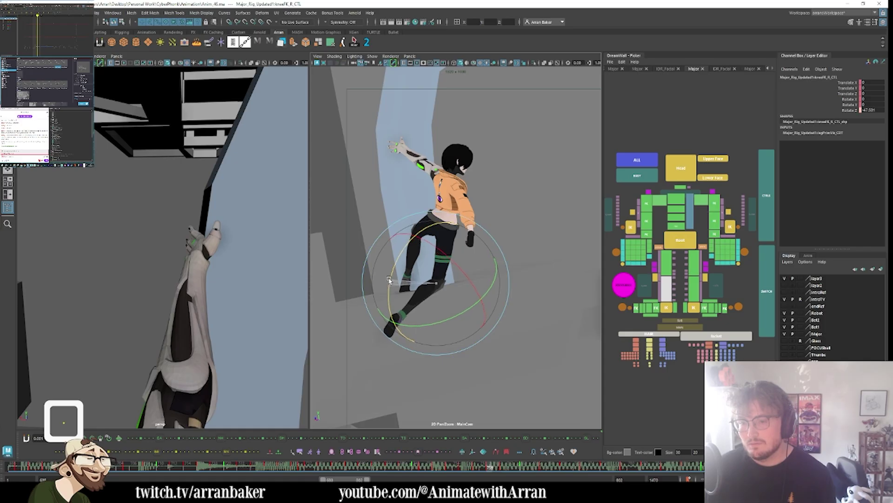
key(period)
key(period)
key(period)
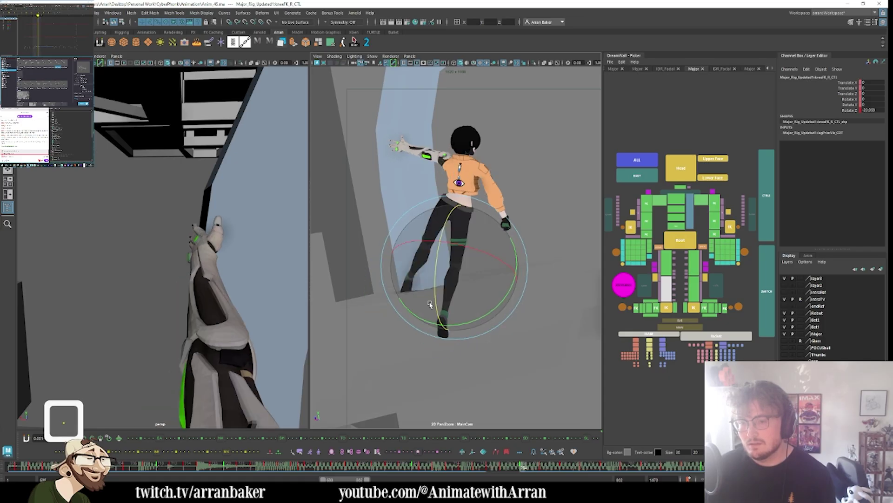
- Rotate the right knee FK control on the middle settling frames to smooth the trailing leg's extension
key(comma)
key(comma)
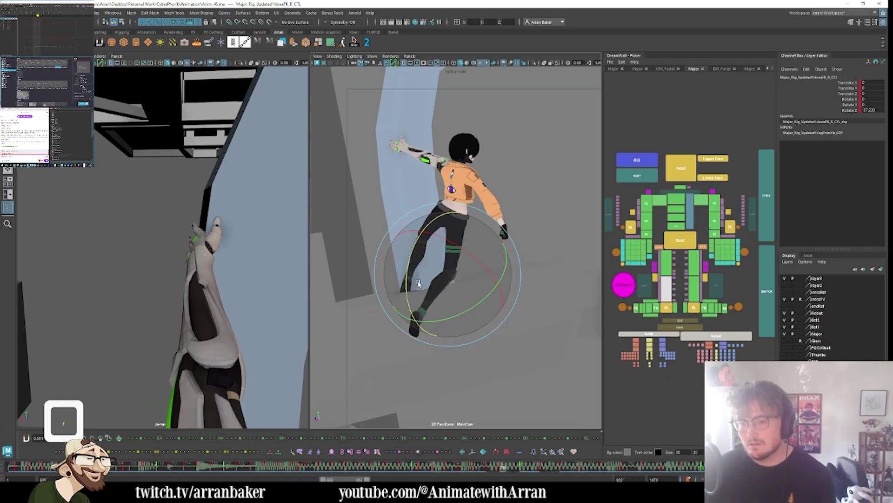
key(period)
key(period)
key(period)
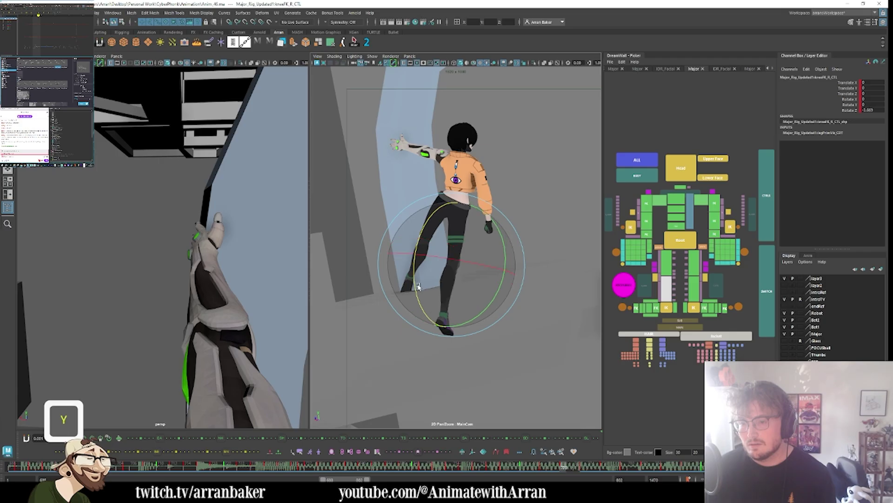
key(period)
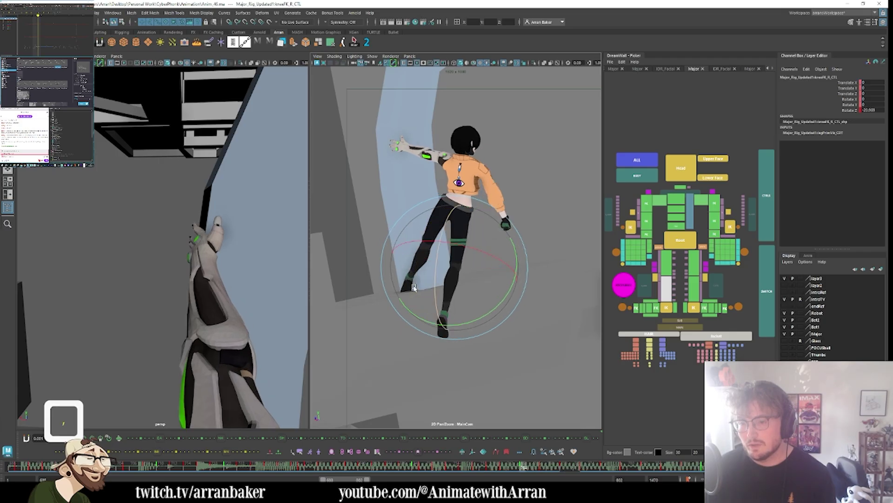
key(period)
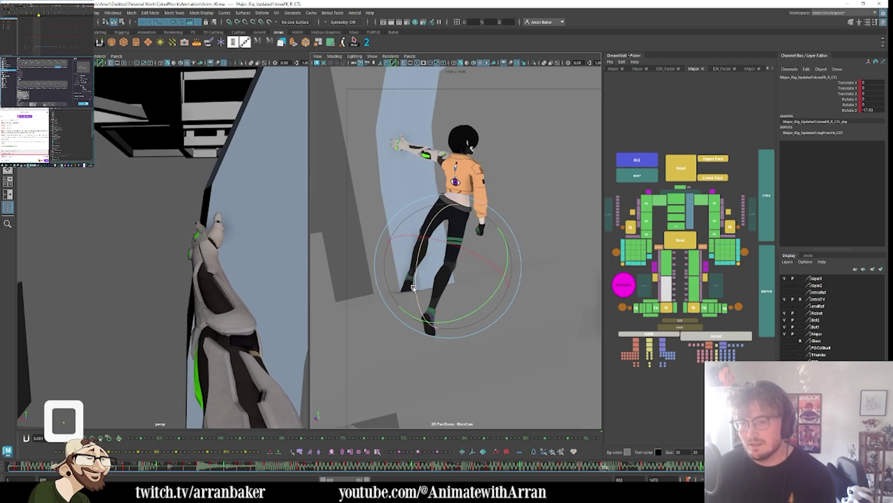
key(period)
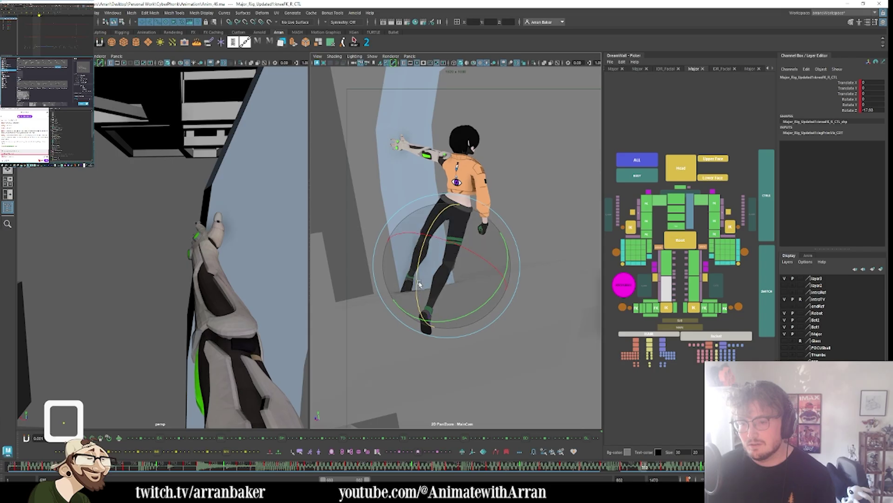
- Fine-tune the right knee's Z rotation on the last settling frames before the leg swings outward
key(comma)
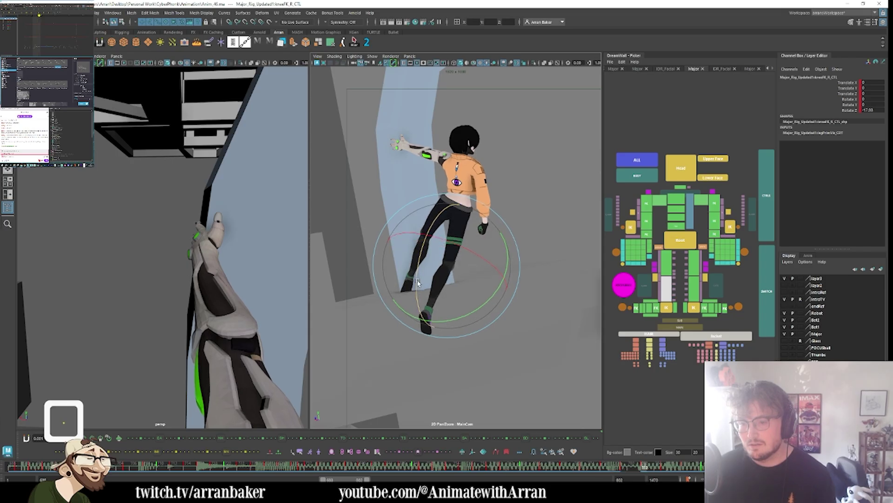
key(period)
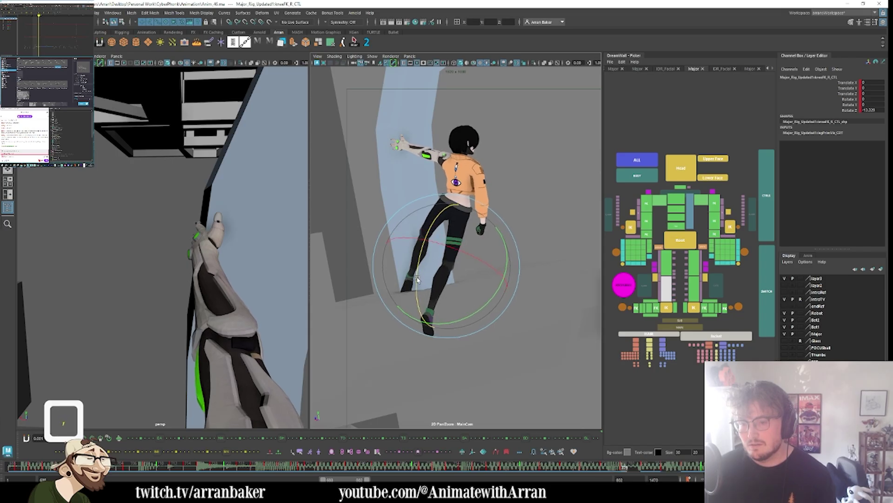
key(period)
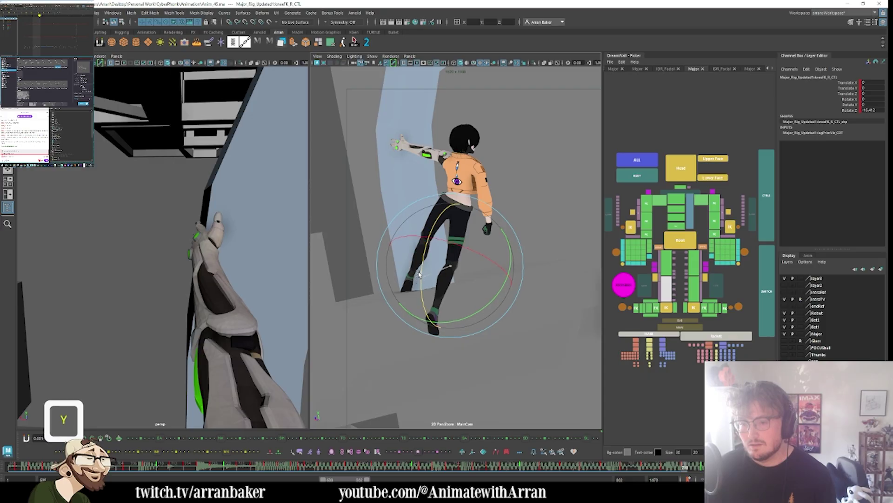
key(period)
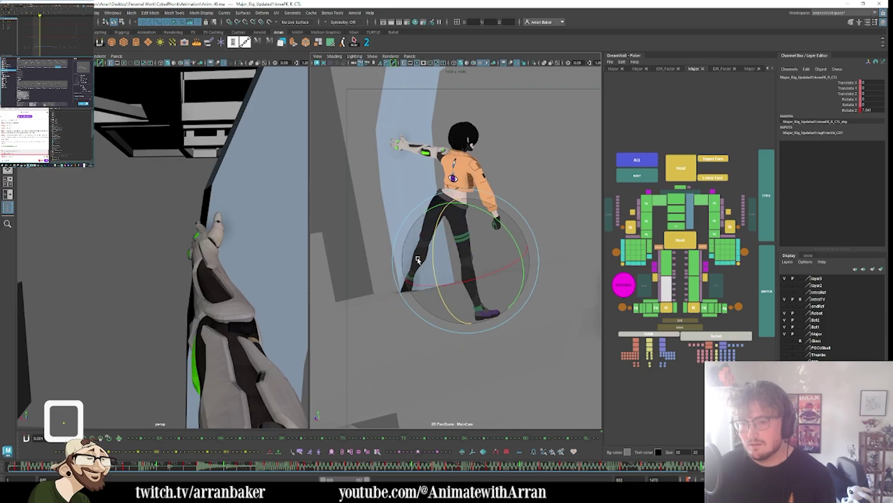
key(period)
key(period)
key(period)
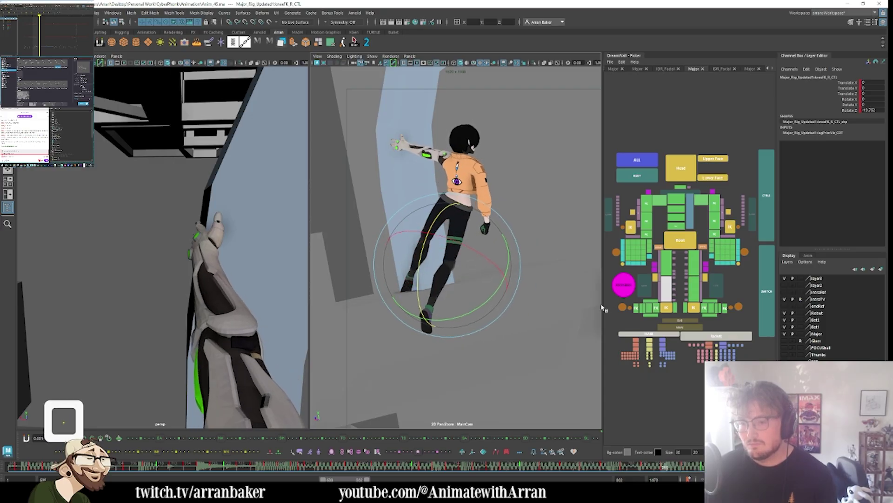
- Select the right ankle FK control and go back to the early in-between frames where the knee is bent
click(657, 309)
key(comma)
key(comma)
key(comma)
key(comma)
key(comma)
key(comma)
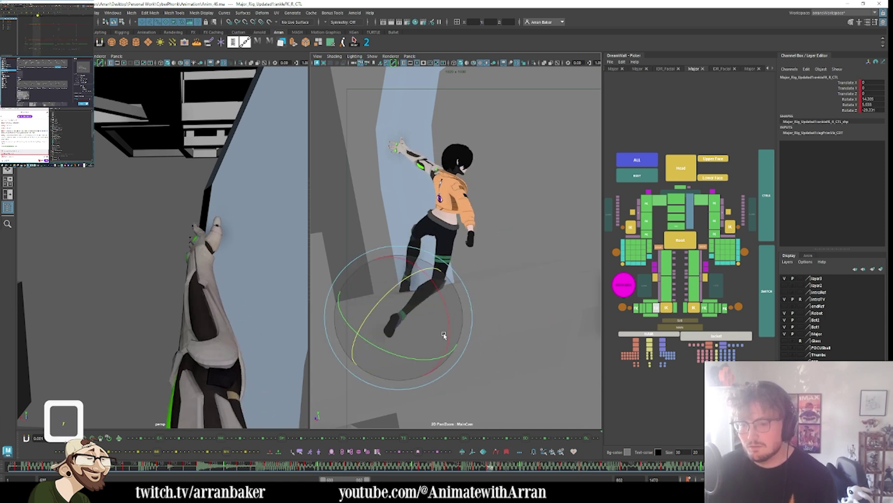
- Rotate the right ankle on the early frames after the swing so the foot trails behind the shin
key(period)
key(period)
key(period)
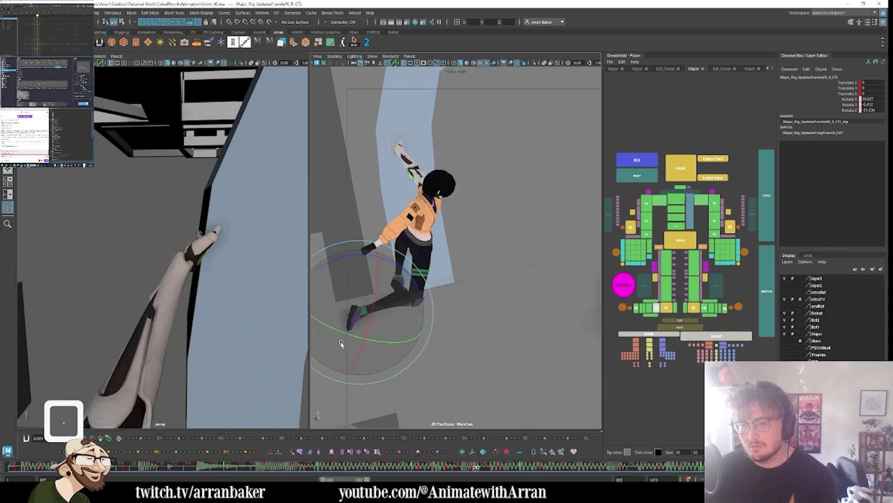
key(period)
key(period)
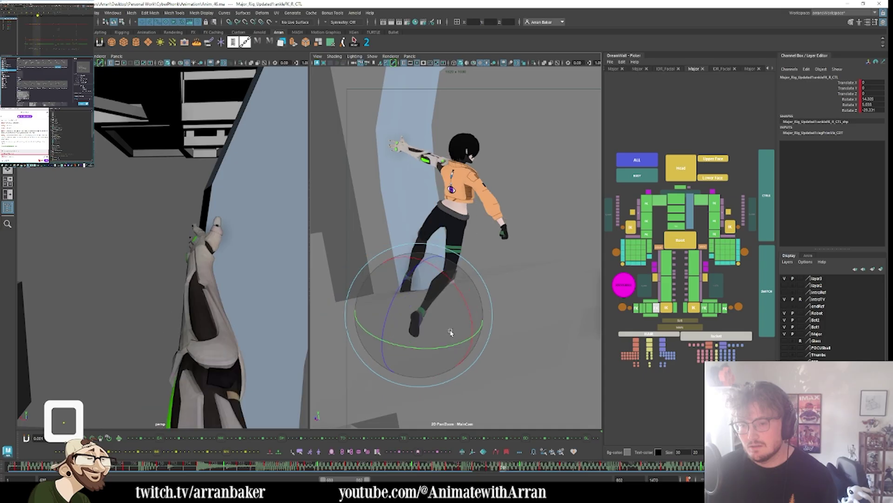
key(period)
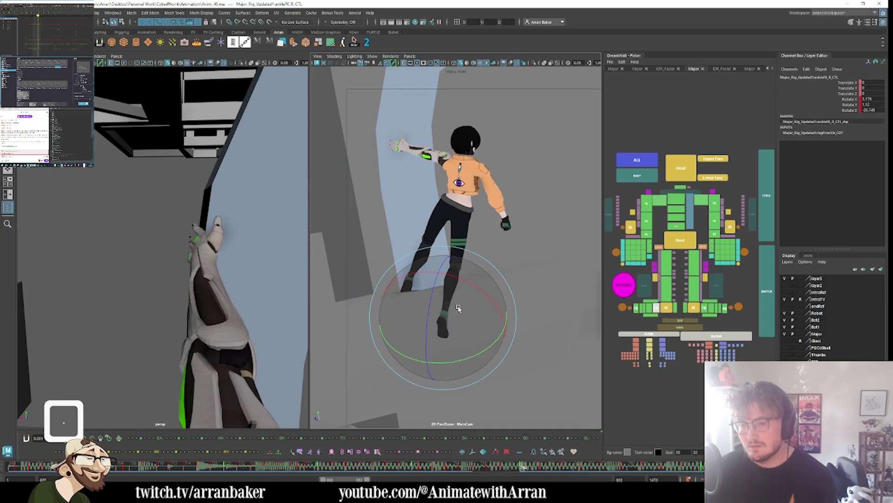
key(period)
key(period)
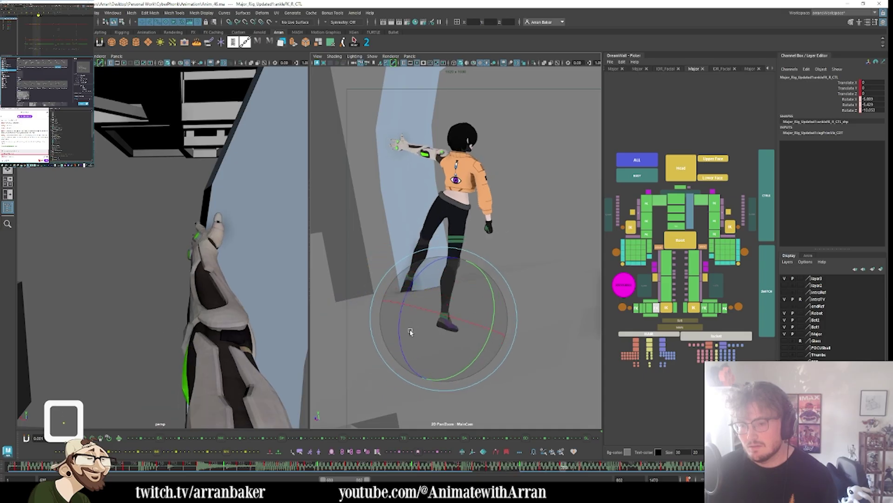
- Adjust the right ankle's rotation on the middle settling frames to ease the foot into a toe-down pose
key(period)
key(period)
key(period)
key(period)
key(period)
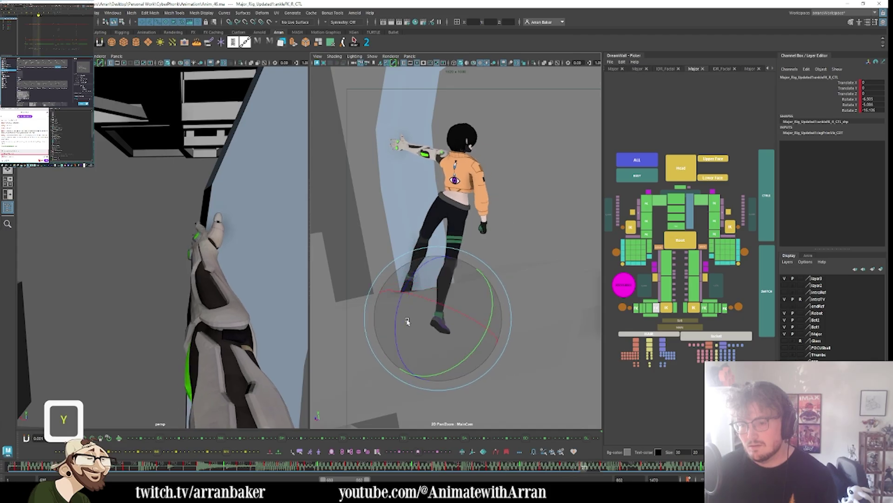
key(period)
key(period)
key(period)
key(period)
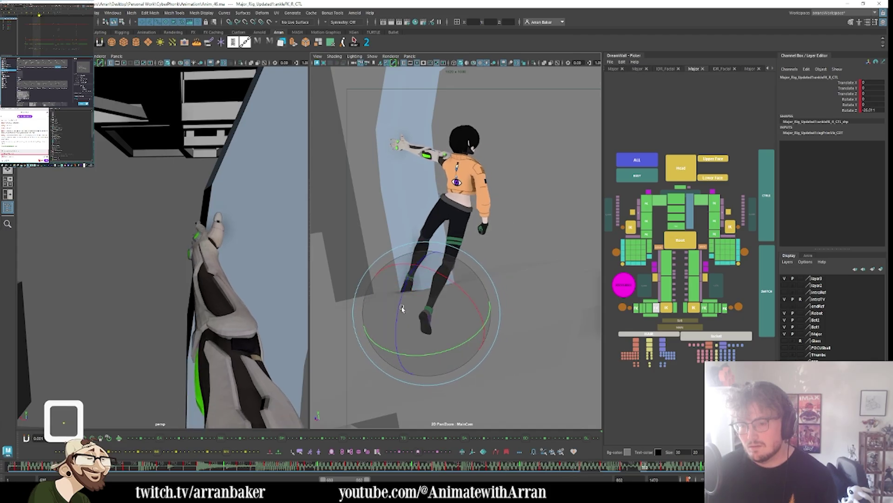
key(period)
- Refine the right ankle's rotation on the last settling frames leading into the leg's outward swing
key(comma)
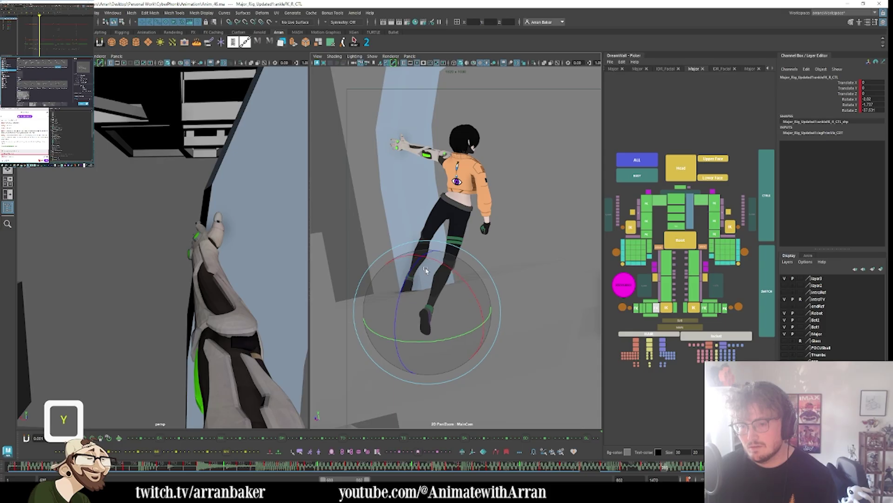
key(comma)
key(period)
key(period)
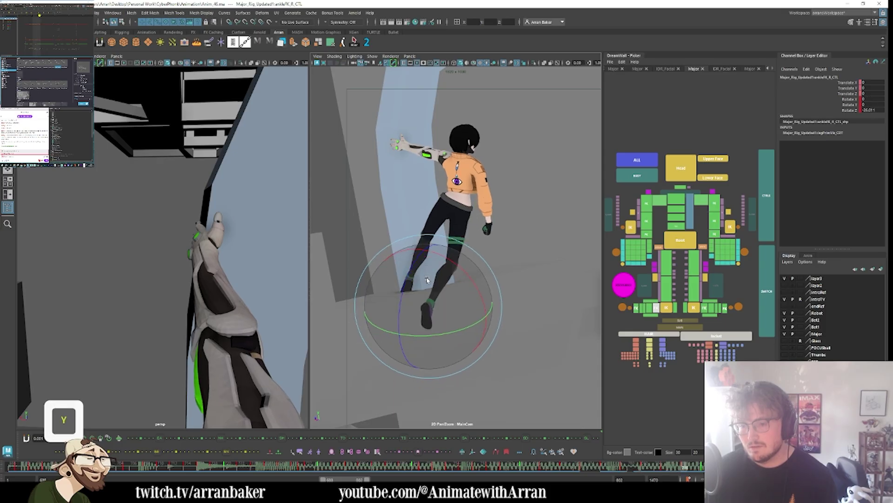
key(period)
key(period)
key(comma)
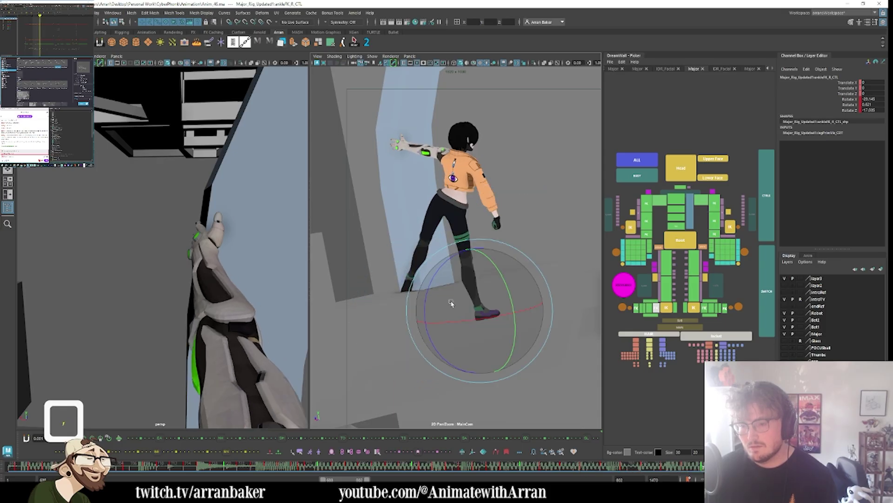
key(comma)
key(period)
key(period)
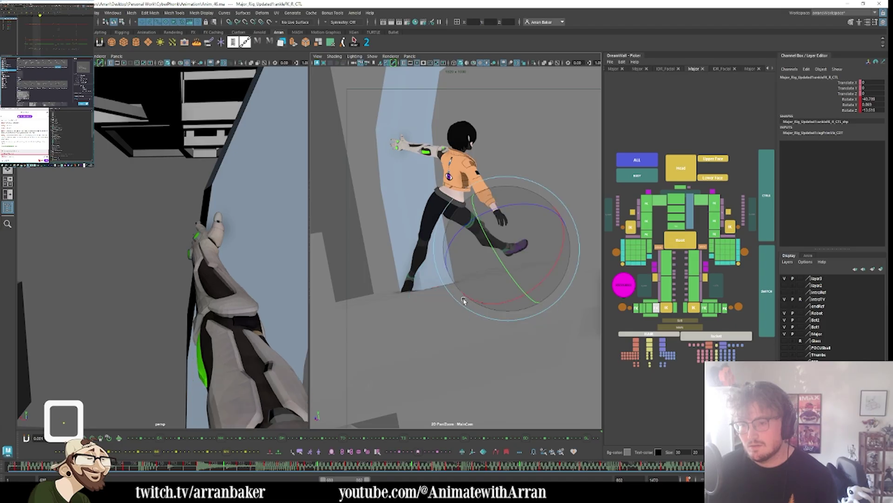
- Select the character's head control and go back to the earlier frames where she reaches for the pillar
key(comma)
key(comma)
key(comma)
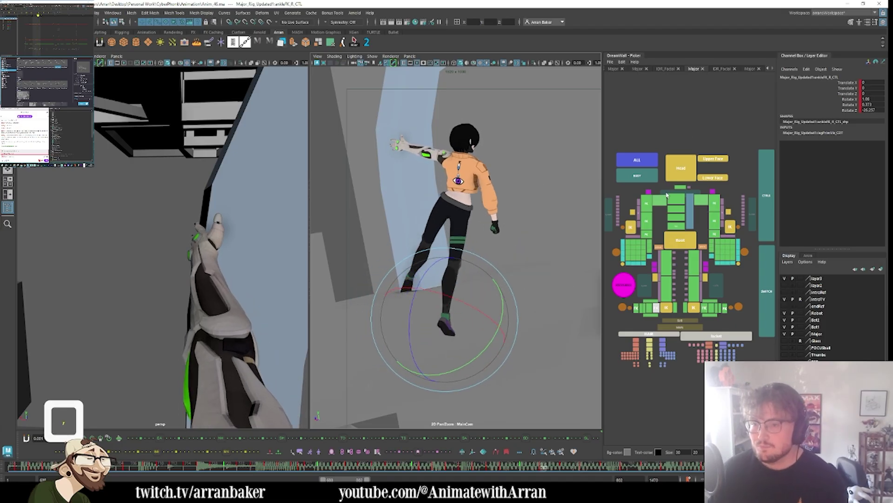
click(677, 175)
key(comma)
key(comma)
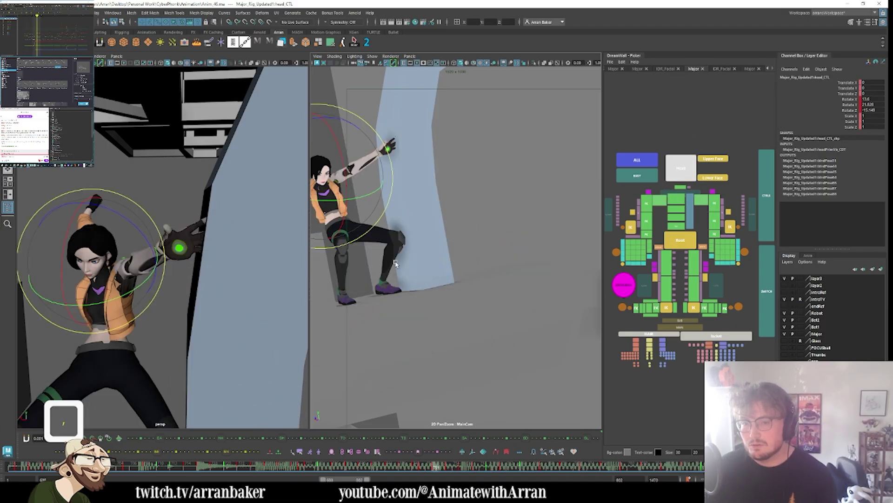
- Examine the head's rotation frame by frame as the character swings around the pillar
key(period)
key(period)
key(period)
key(period)
key(period)
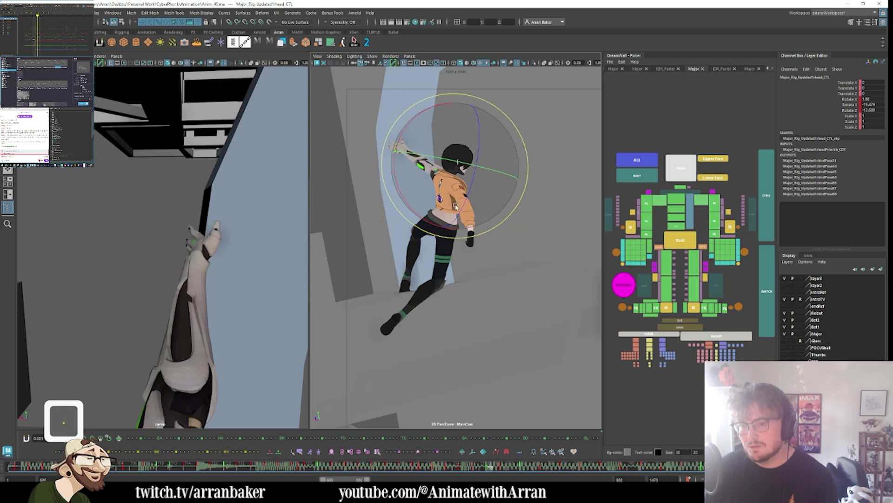
key(comma)
key(comma)
key(comma)
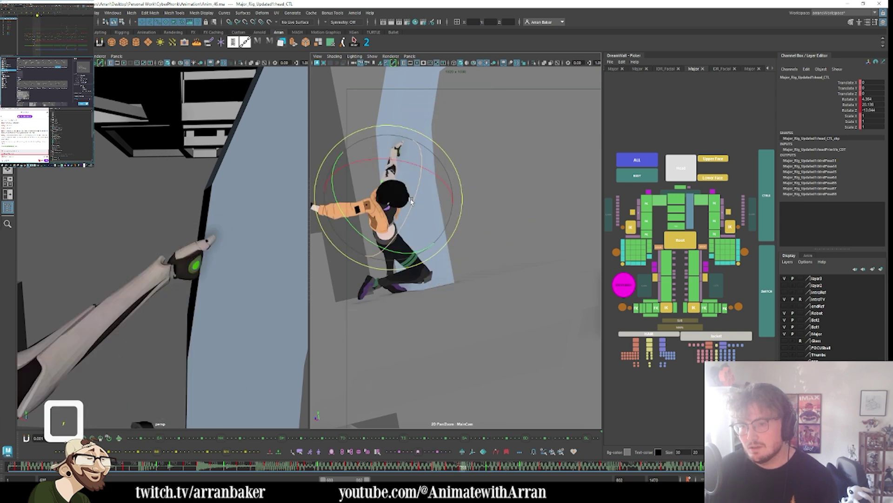
key(period)
key(period)
key(period)
key(period)
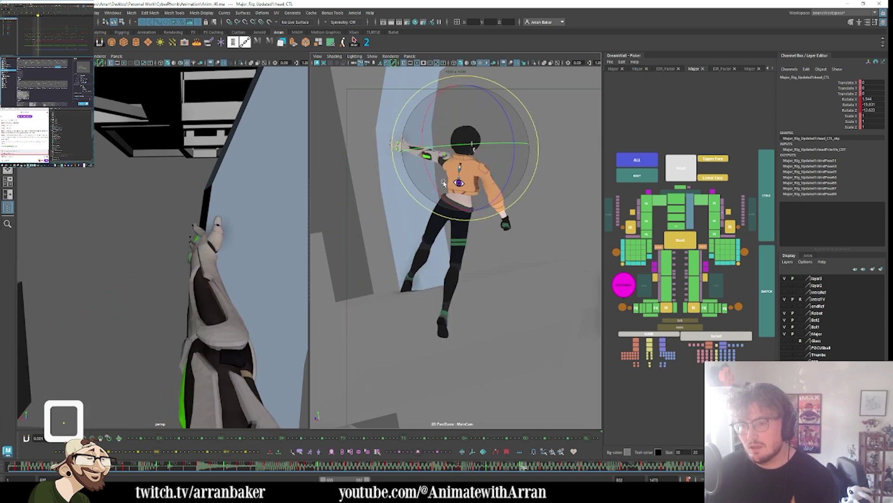
key(comma)
key(comma)
key(comma)
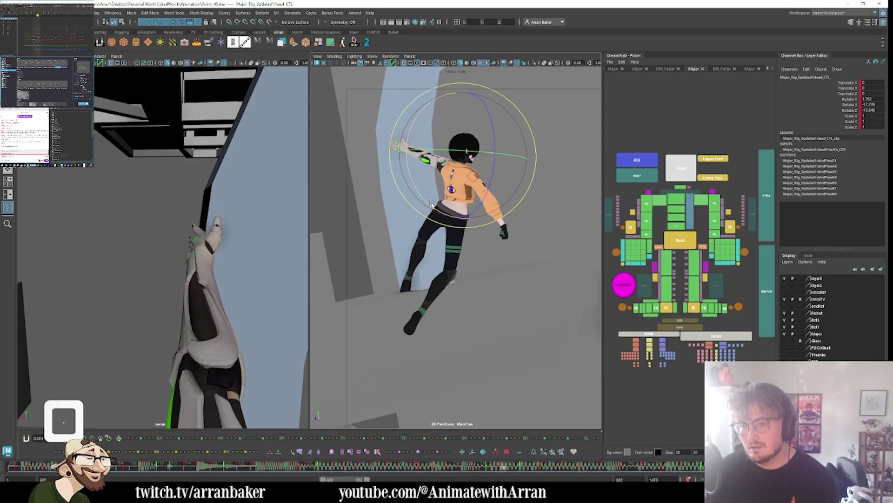
- Tilt the head on the frame where the character hangs from the pillar with her free leg trailing back
key(period)
key(period)
key(comma)
key(comma)
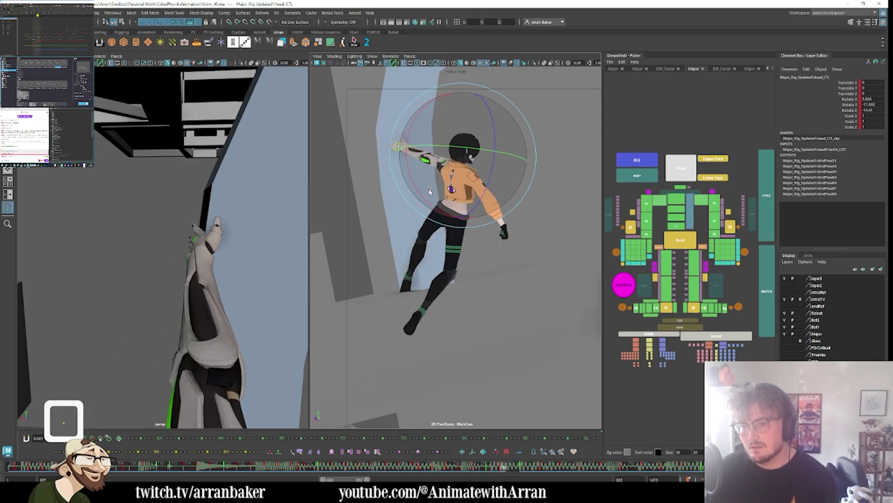
key(period)
key(period)
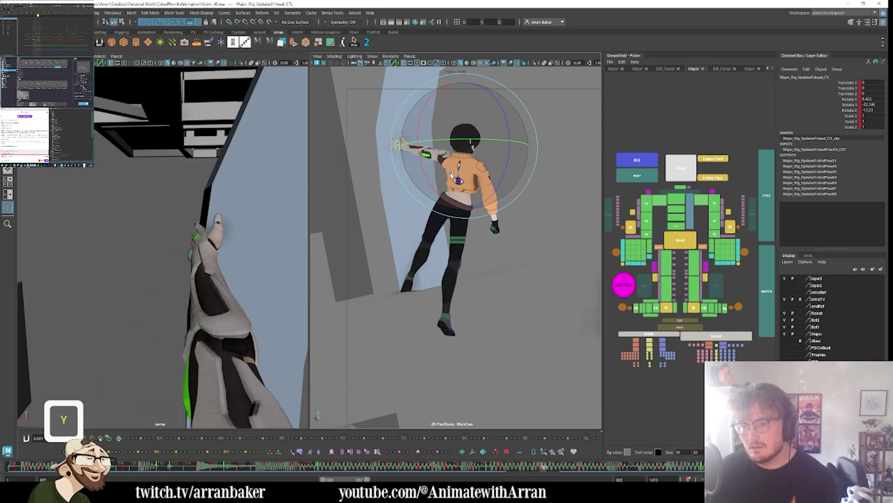
- Turn the head further on the following swing frames, checking it against the neighbouring poses
key(comma)
key(.)
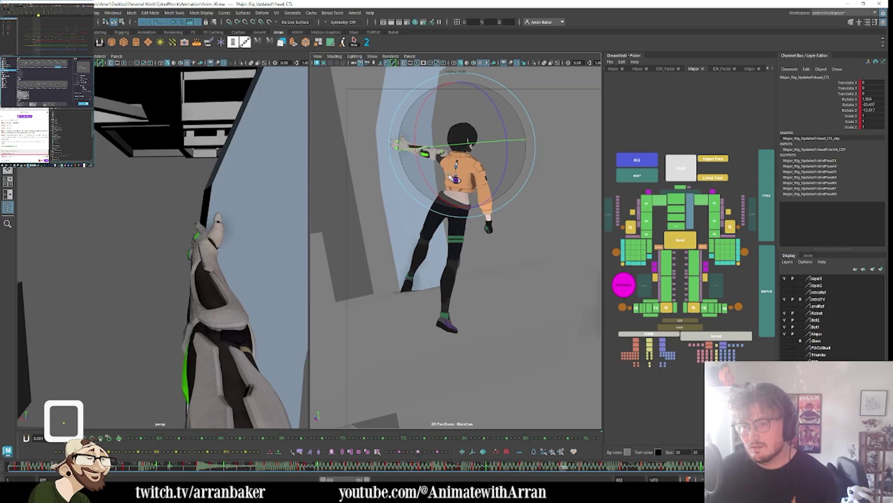
key(.)
key(.)
key(.)
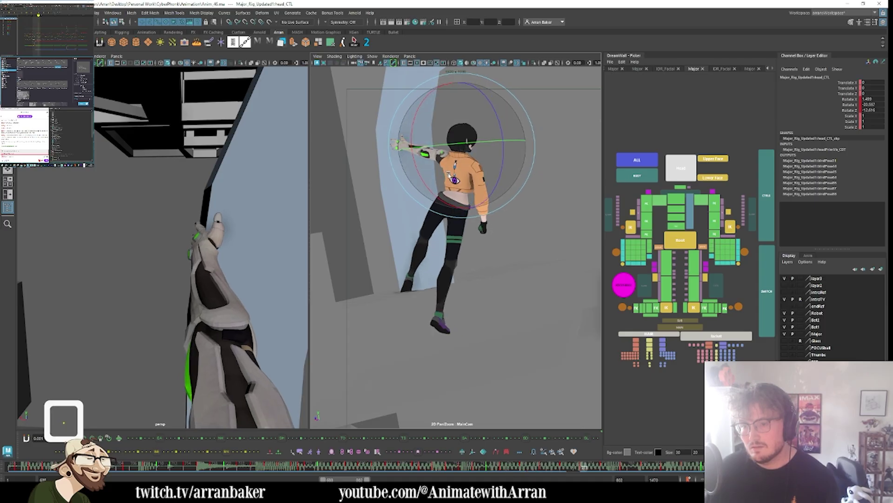
key(.)
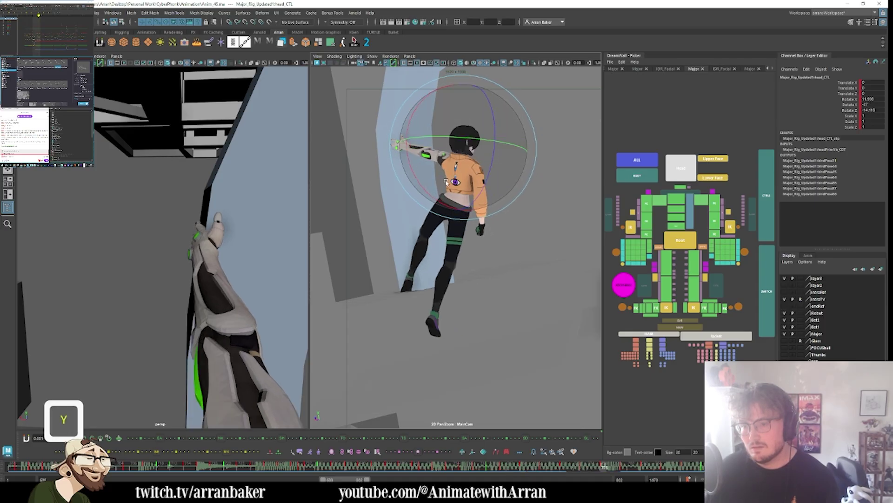
key(.)
key(.)
key(.)
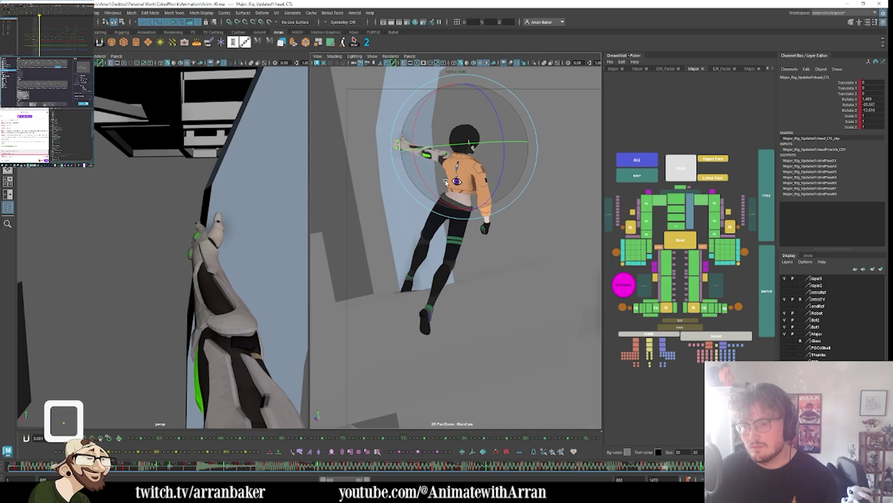
- Compare the later swing frames and pitch the head more on the pose with the free leg hanging down
key(comma)
key(comma)
key(comma)
key(comma)
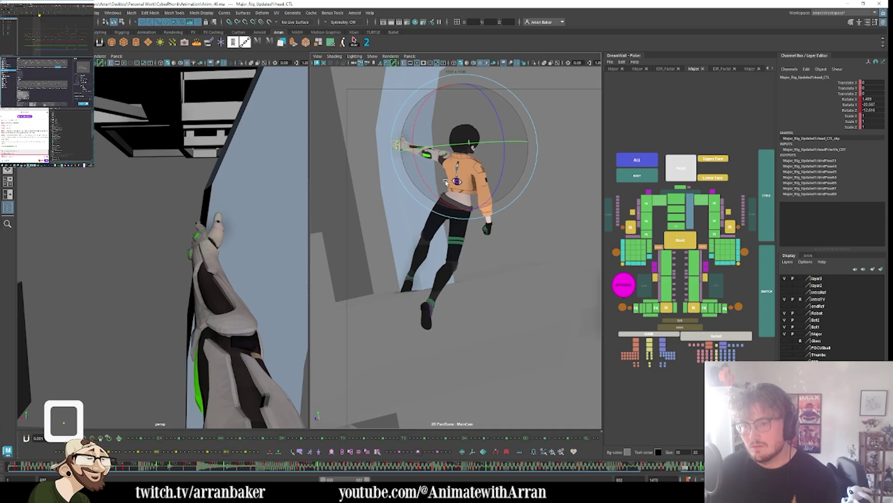
key(.)
key(.)
key(.)
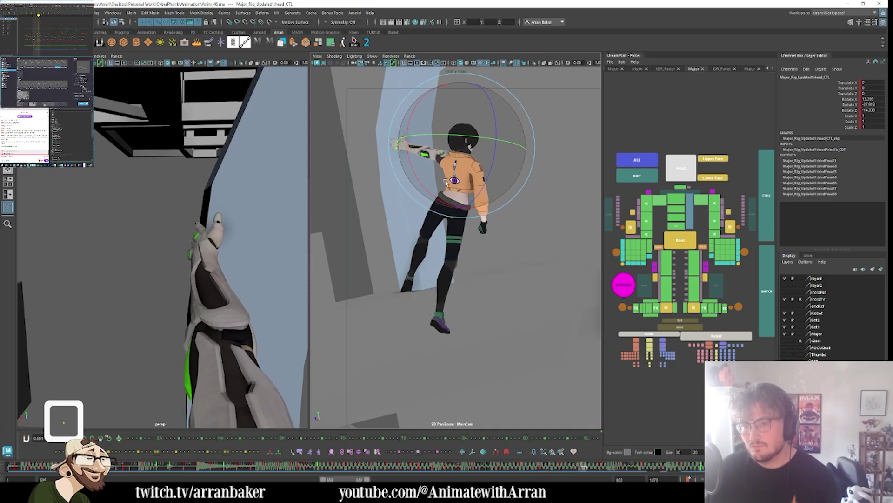
key(.)
key(.)
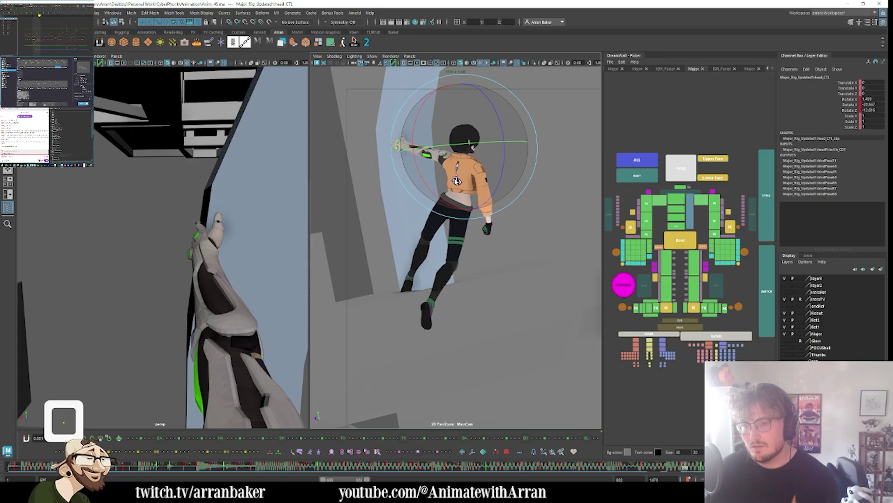
key(.)
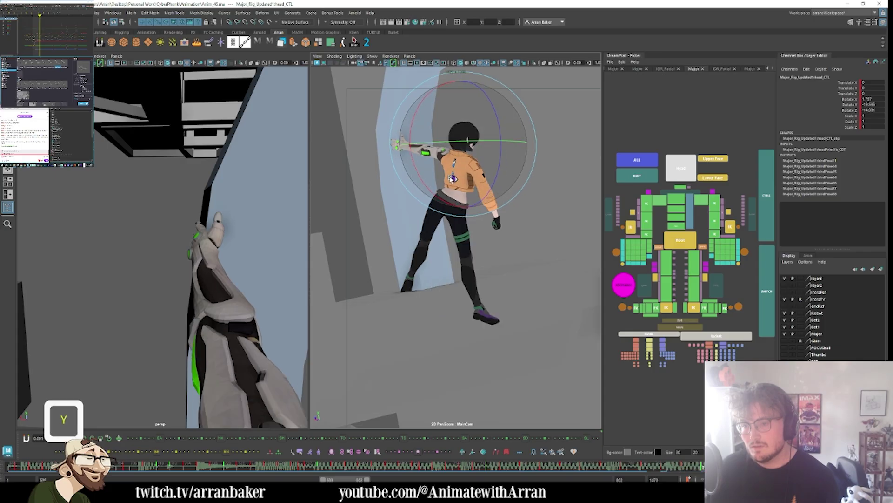
- Refine the head's rotation about its Y axis across the swing frames to smooth its motion
key(y)
key(.)
key(.)
key(.)
key(.)
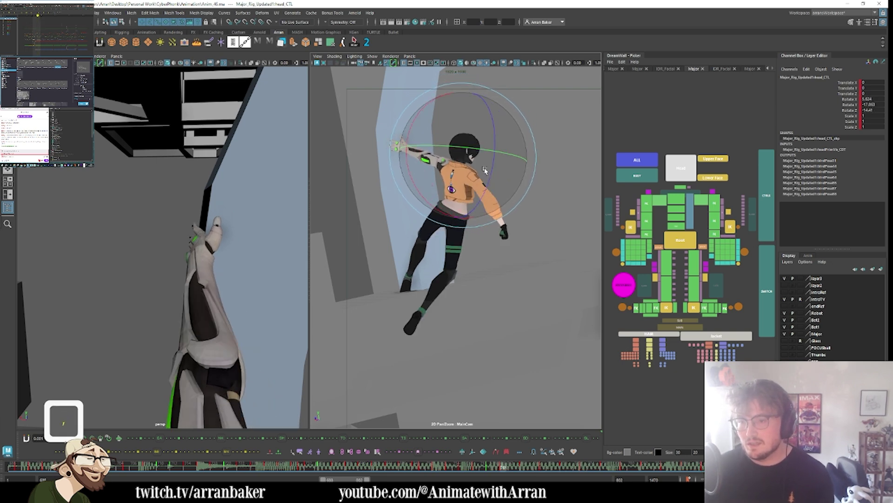
key(.)
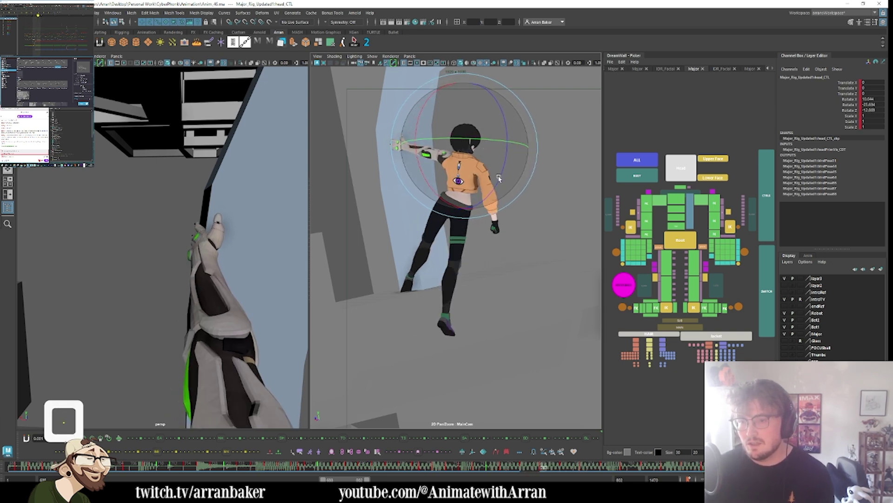
key(/)
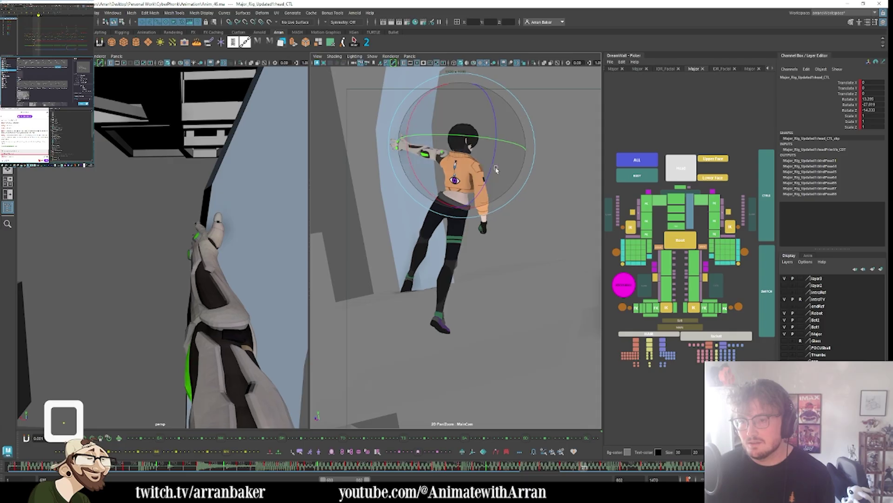
drag(486, 140, 484, 139)
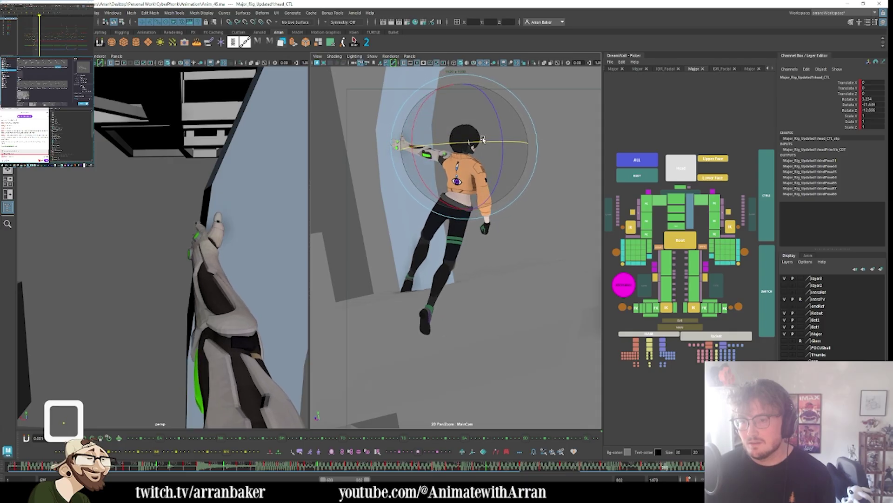
key(/)
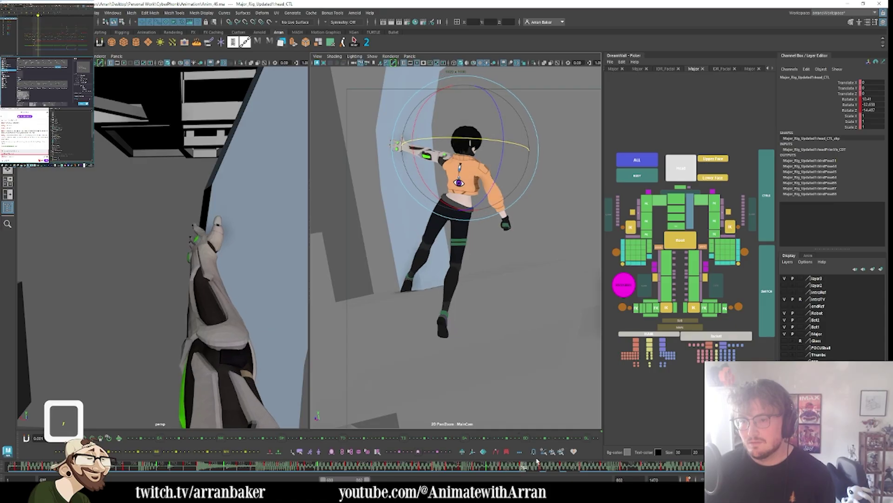
- Go to the landing pose and show the full MainCam frame enlarged with its gate mask and nothing selected
drag(444, 464, 698, 464)
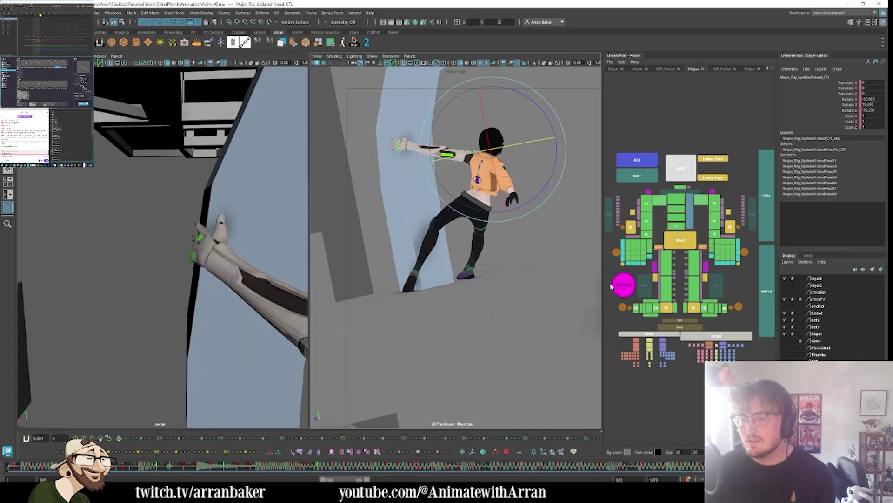
click(680, 240)
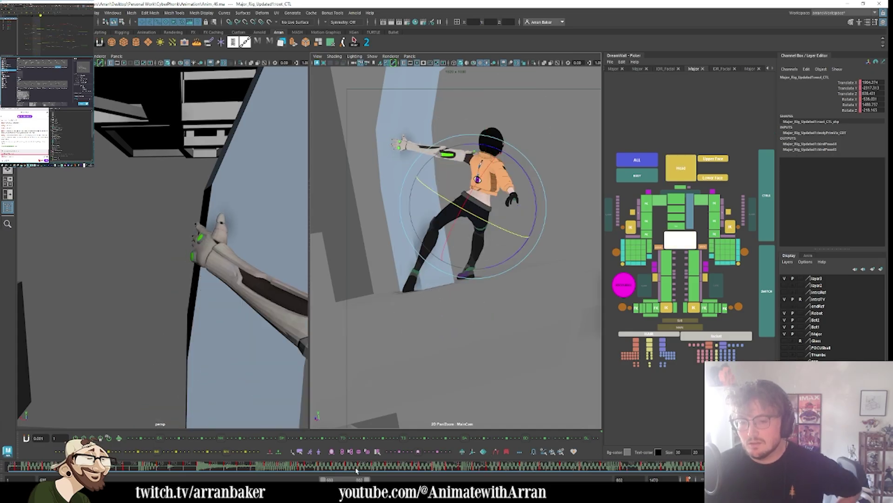
key(backslash)
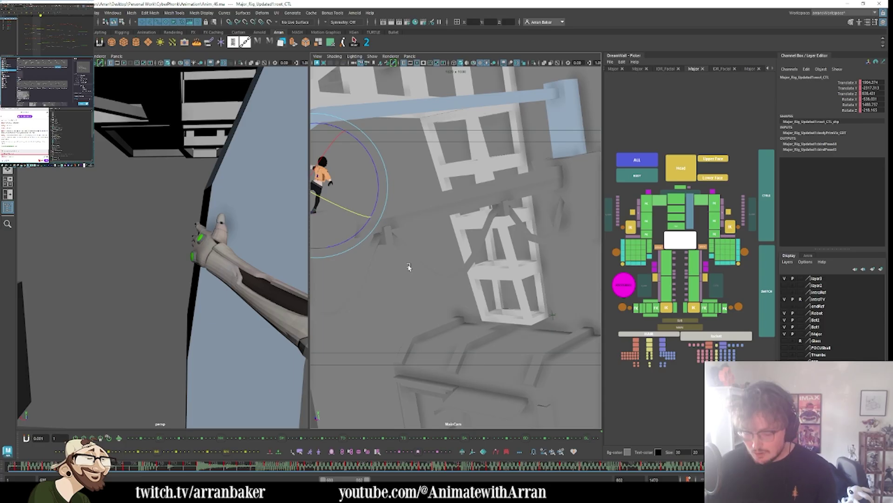
key(space)
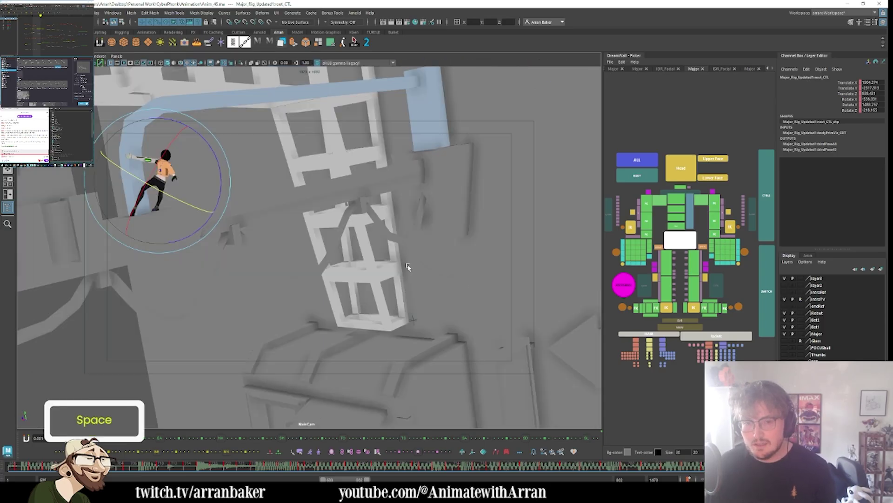
click(133, 62)
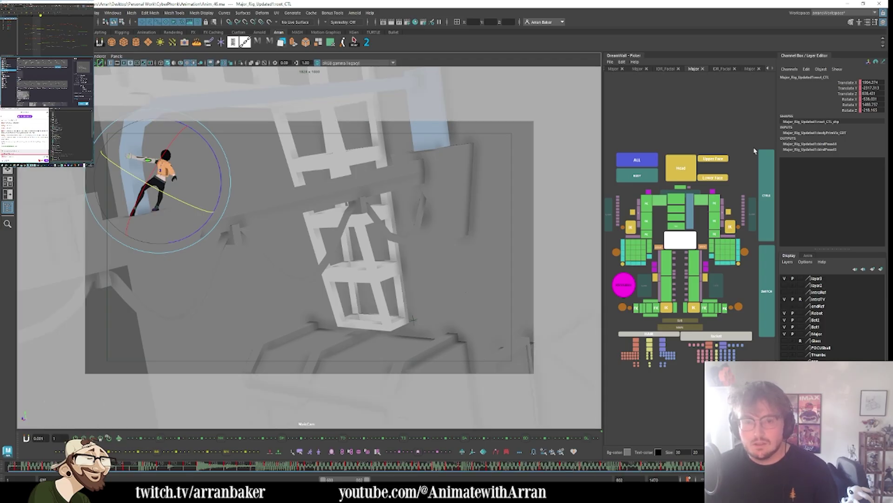
click(699, 133)
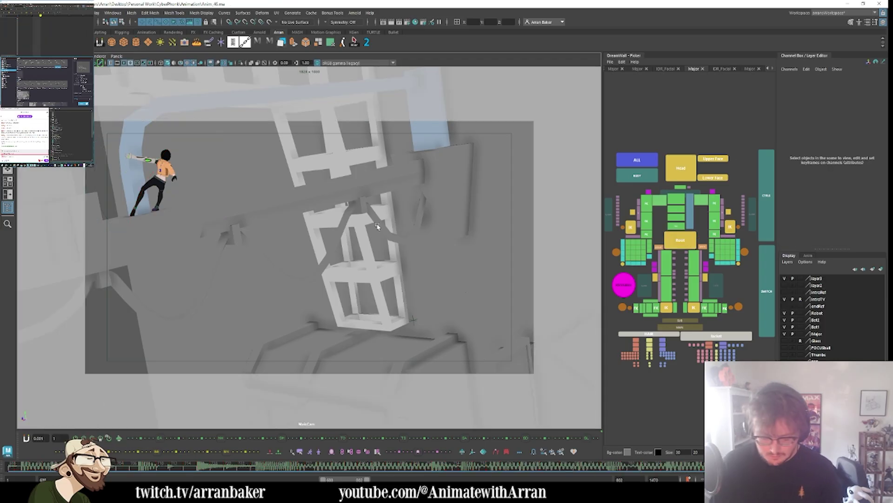
- Display the camera view with all lights on and return to the swing pose
key(7)
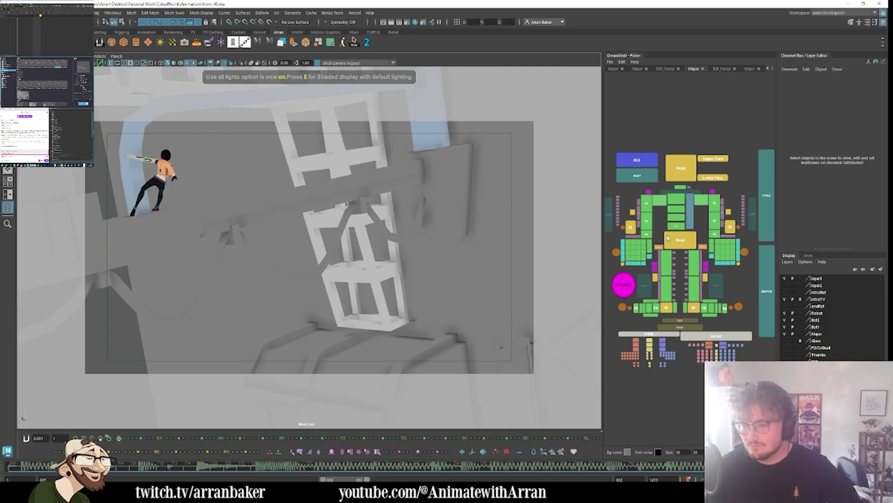
click(639, 159)
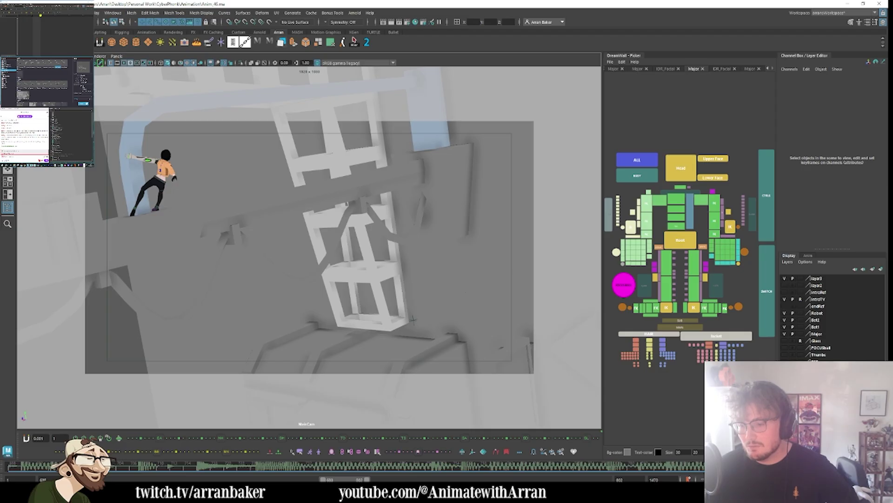
drag(732, 466, 526, 466)
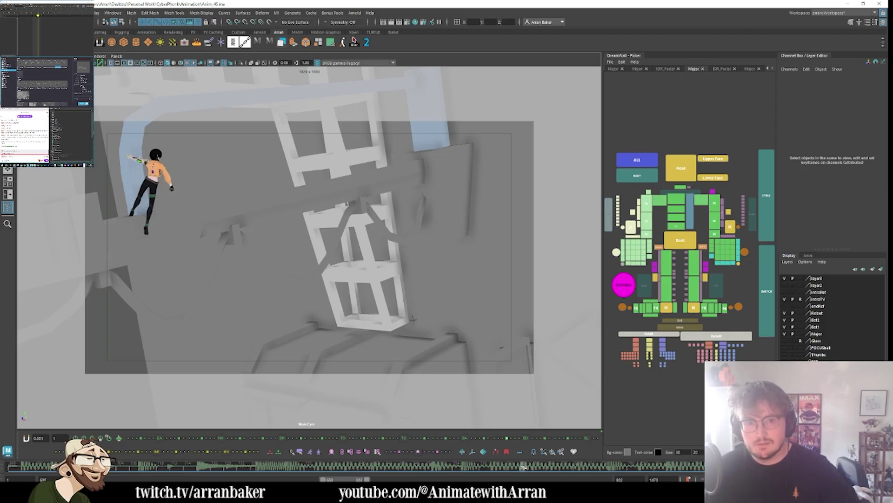
- Select MainCam and reactivate the animation on its camera channels
click(72, 123)
right_click(807, 99)
click(815, 158)
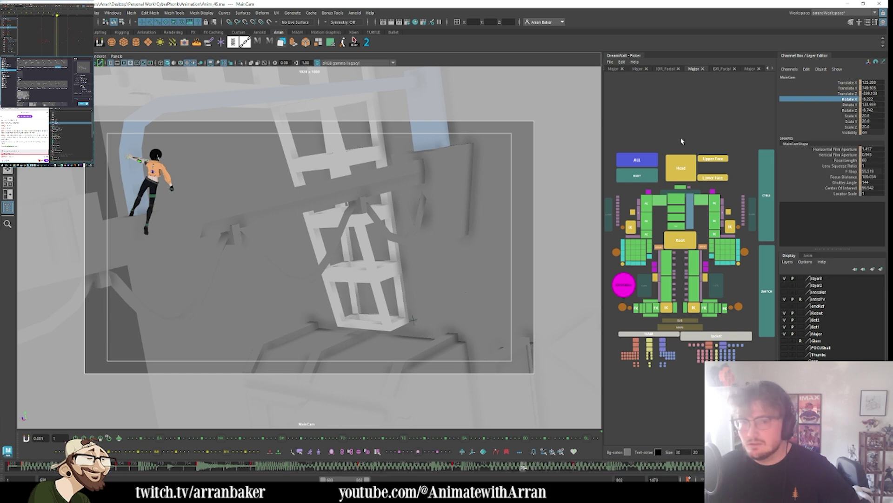
key(ctrl+z)
key(ctrl+z)
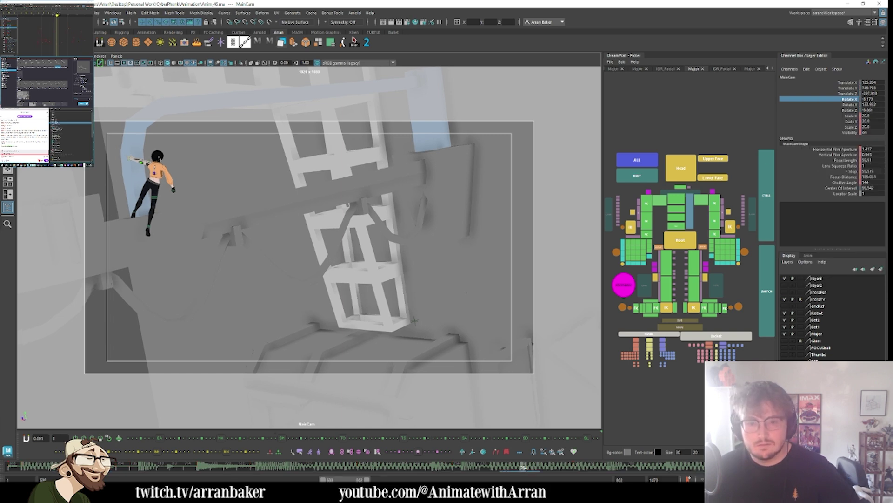
- Check the shot up to the landing through MainCam, and clear the selection for a preview in Keyframe MP
drag(522, 466, 705, 466)
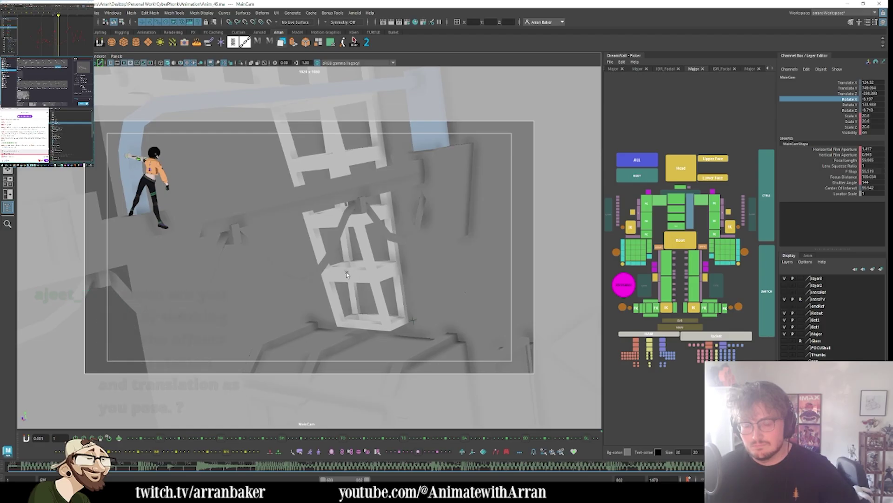
click(279, 295)
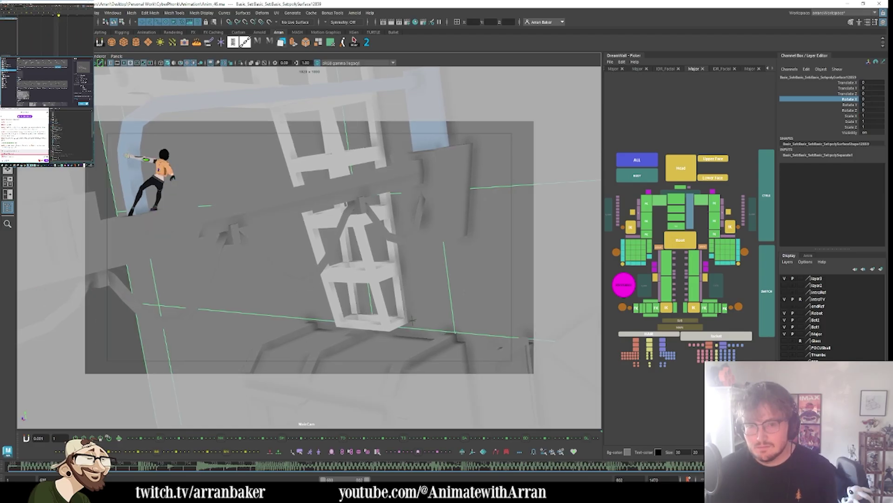
ctrl+click(299, 386)
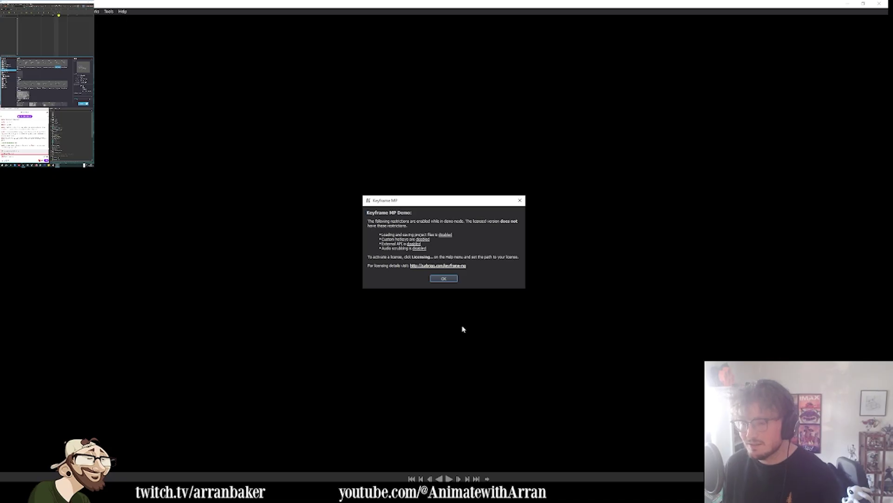
- Dismiss the demo notice, review the MainCam playblast repeatedly in Keyframe MP, and close the player
key(Return)
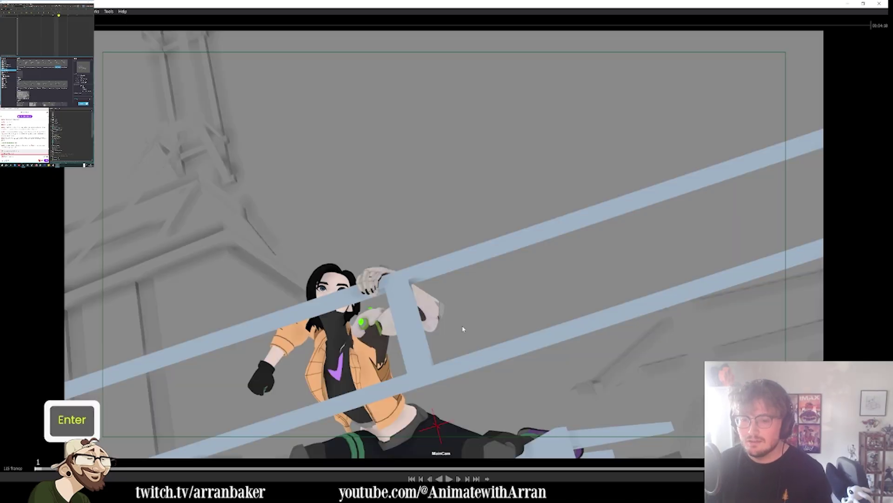
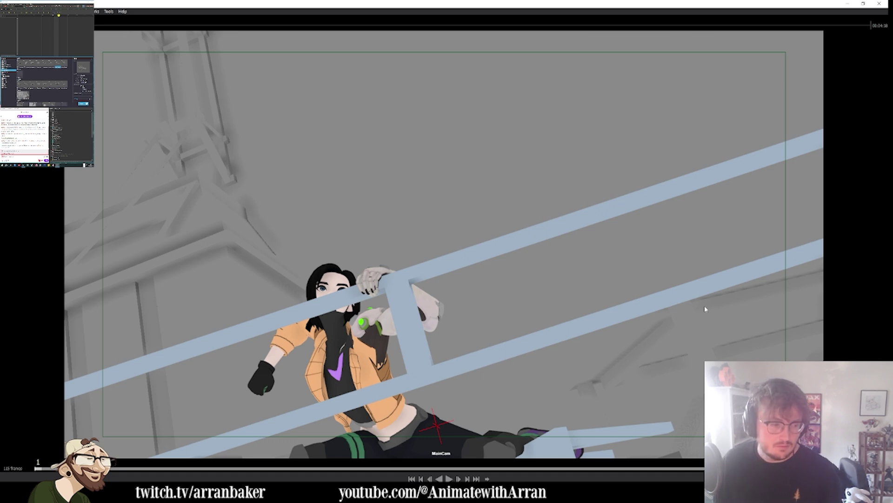
key(space)
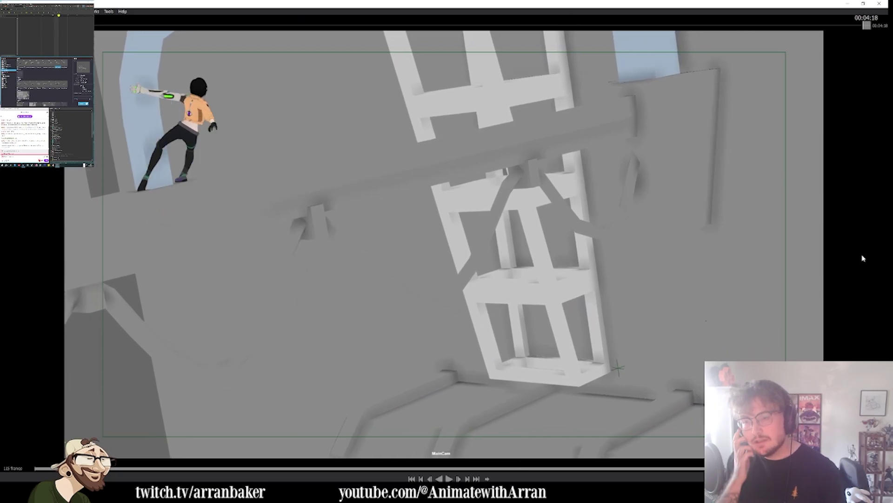
key(space)
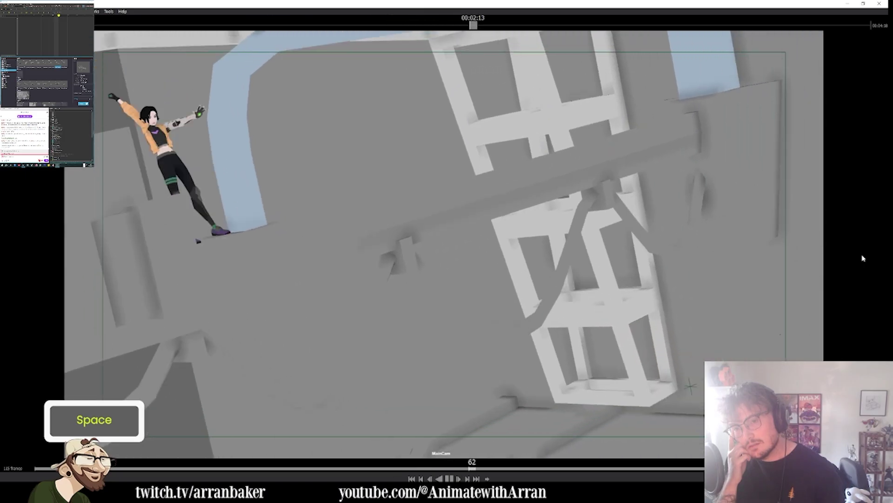
key(space)
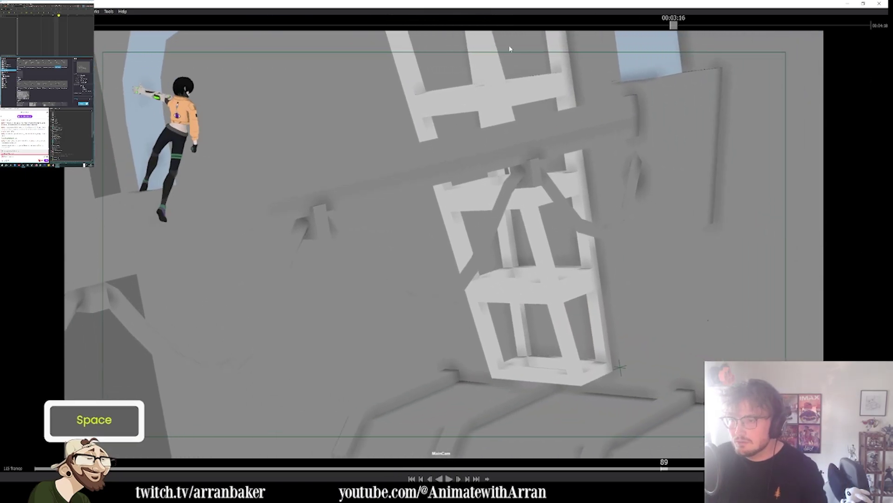
key(space)
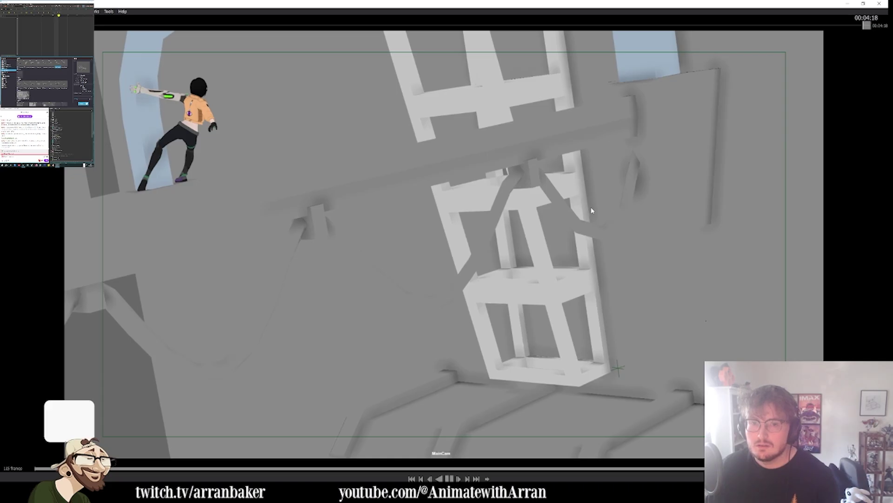
key(space)
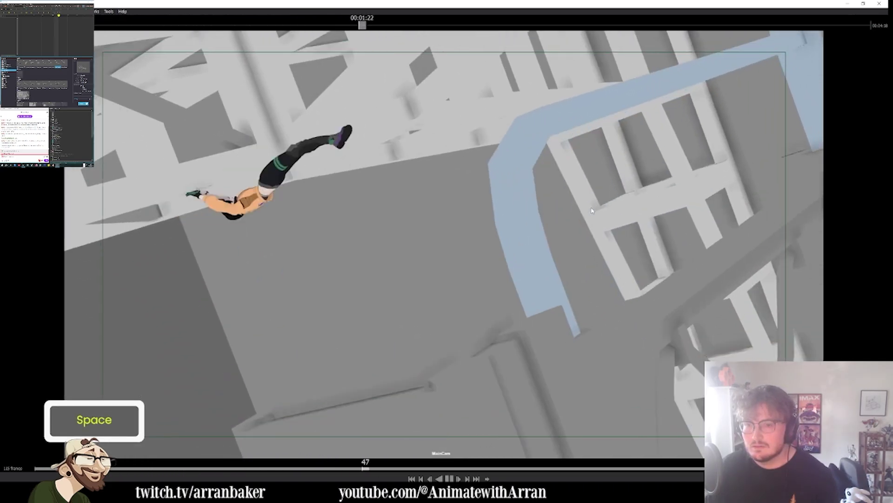
key(space)
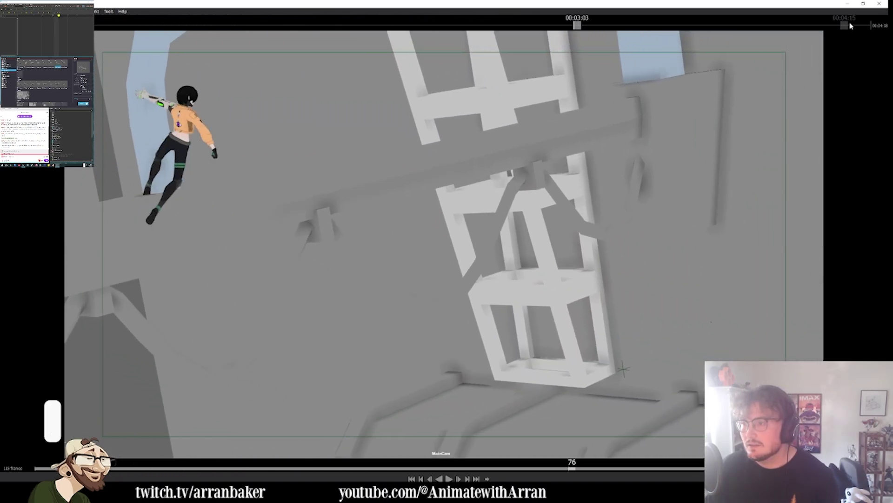
click(879, 6)
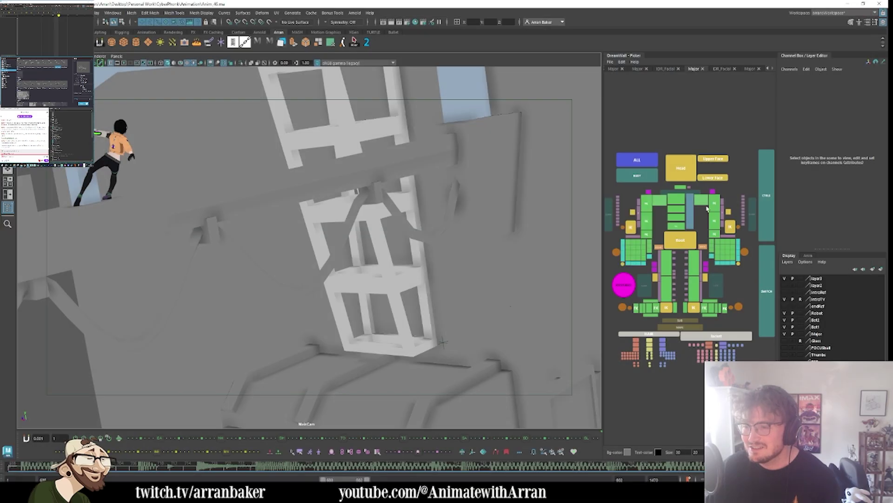
- Retime the keys around the pillar landing with all the character's controls selected, and snap those keys to whole frames
drag(420, 467, 401, 467)
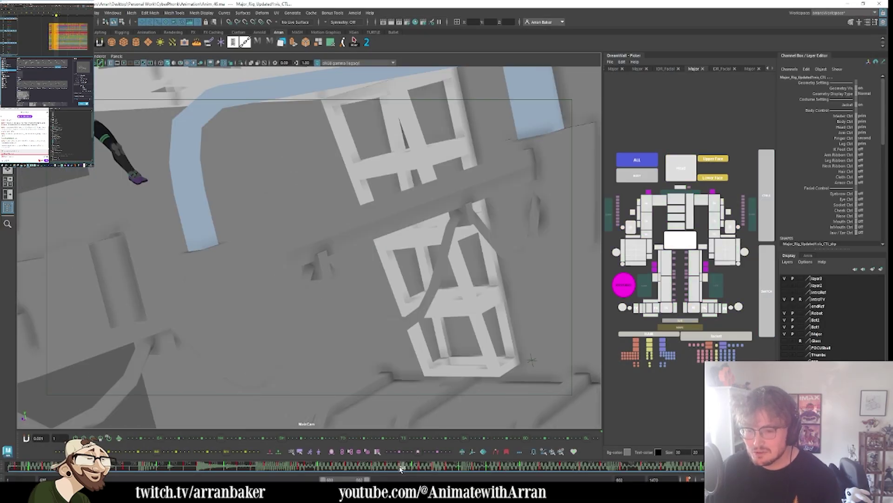
key(comma)
key(comma)
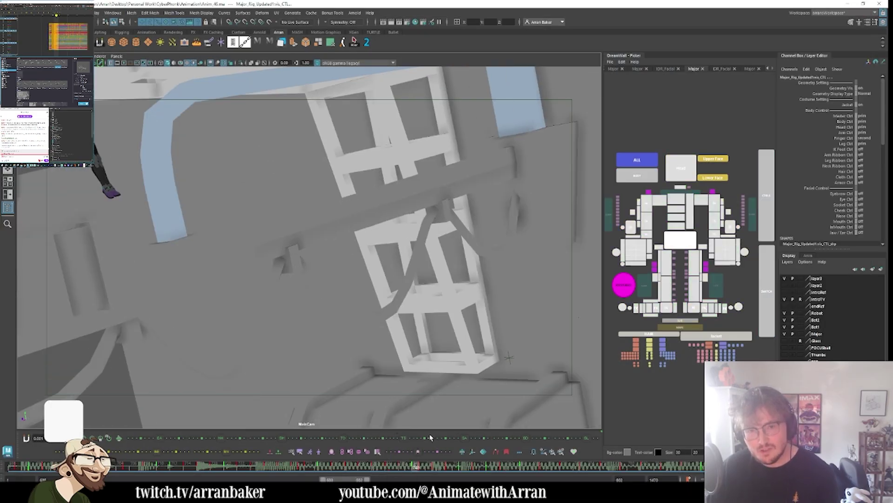
key(period)
key(period)
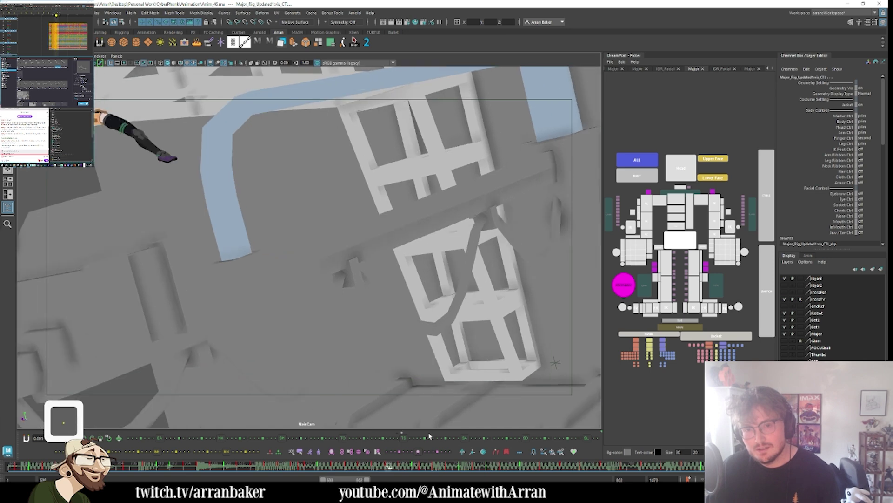
shift+click(403, 471)
mouse_move(401, 468)
shift+mouse_down()
mouse_move(421, 469)
mouse_move(389, 470)
mouse_move(436, 468)
mouse_move(384, 471)
mouse_move(448, 469)
mouse_move(421, 475)
mouse_move(436, 471)
mouse_move(408, 468)
mouse_move(424, 475)
shift+mouse_up()
shift+click(462, 467)
right_click(424, 469)
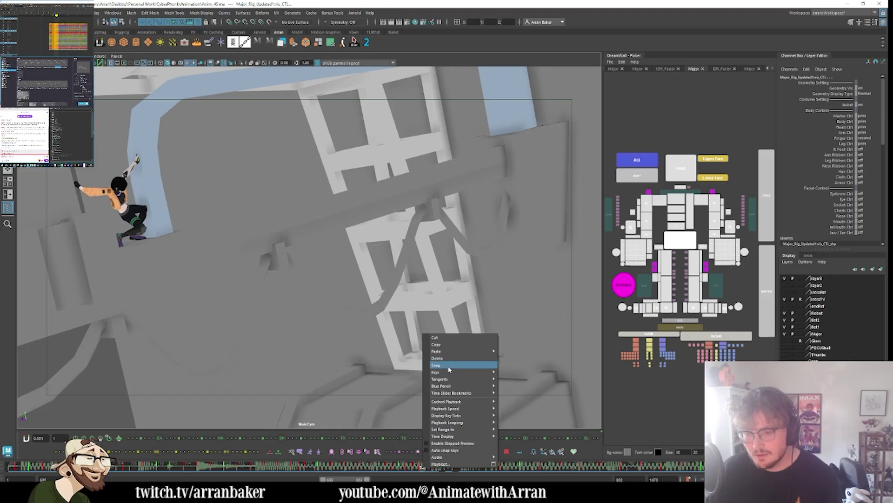
click(448, 365)
- Shift the keys for the start of the swing around the pillar earlier on the timeline
mouse_move(446, 468)
shift+mouse_down()
mouse_move(412, 471)
mouse_move(429, 472)
shift+mouse_up()
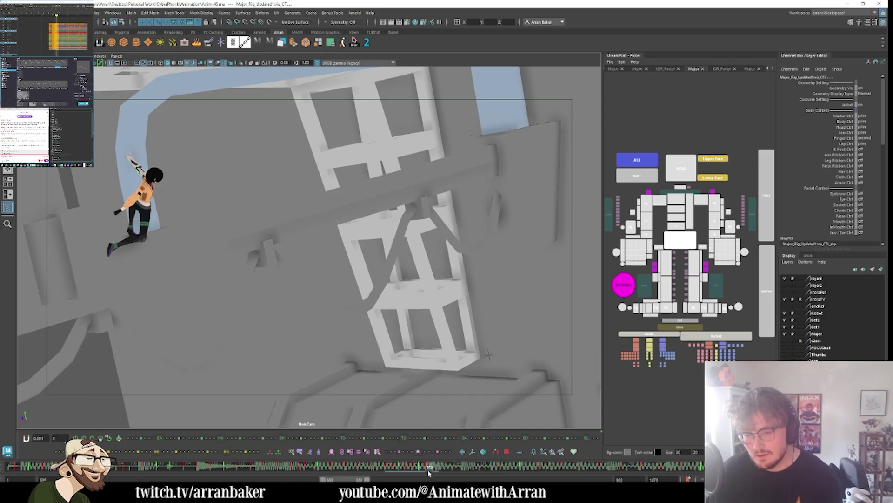
key(shift)
shift+click(488, 467)
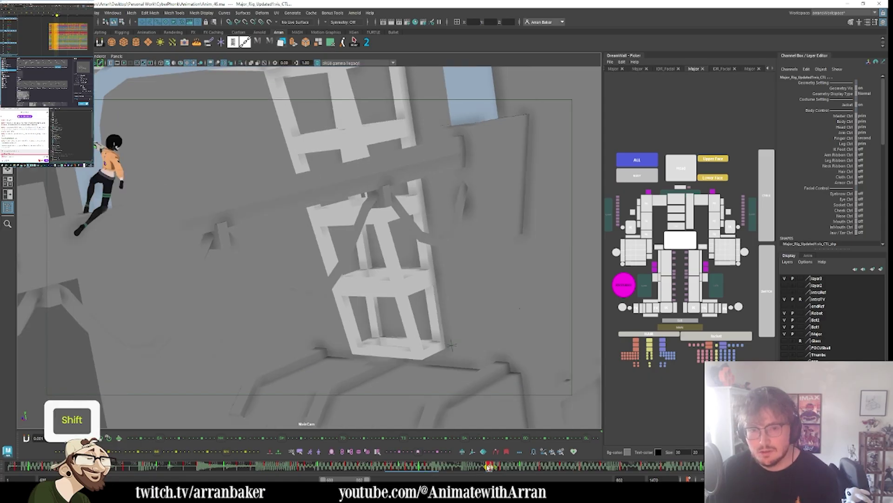
mouse_move(488, 467)
shift+mouse_down()
mouse_move(415, 470)
mouse_move(443, 474)
shift+mouse_up()
key(shift)
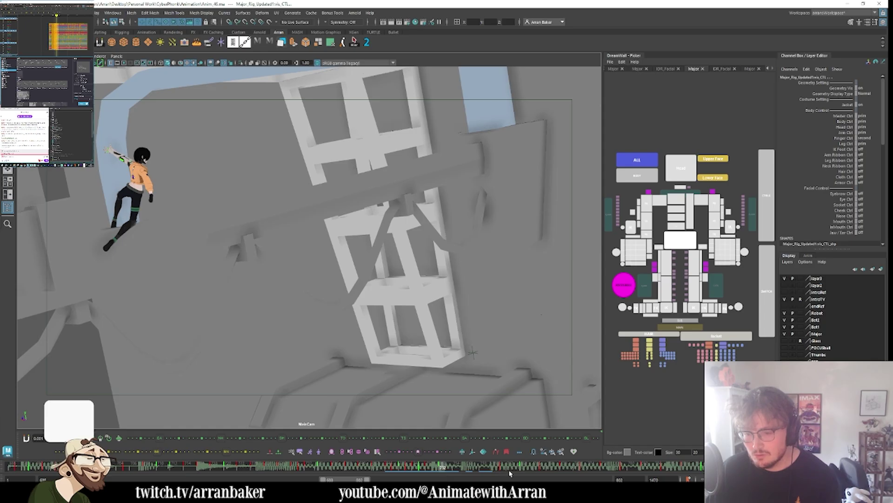
- Move the remaining block of swing keys earlier on the timeline and scrub through the retimed swing
shift+drag(501, 468, 651, 472)
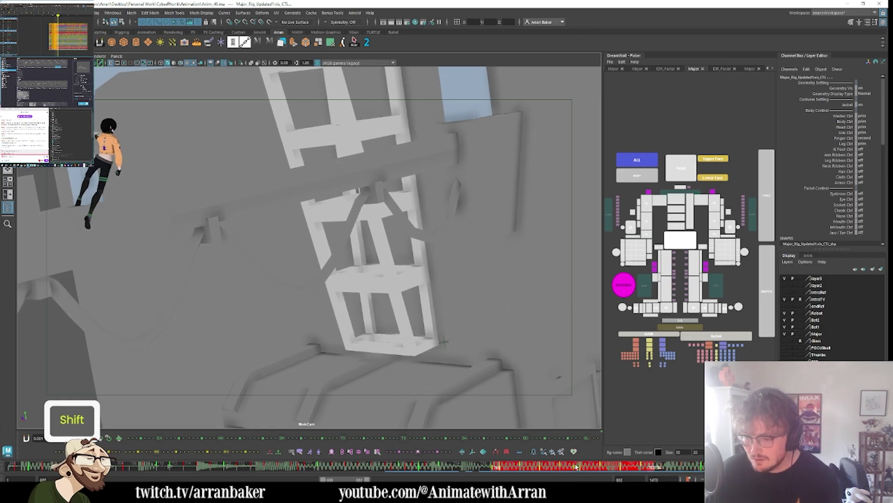
shift+drag(577, 466, 530, 470)
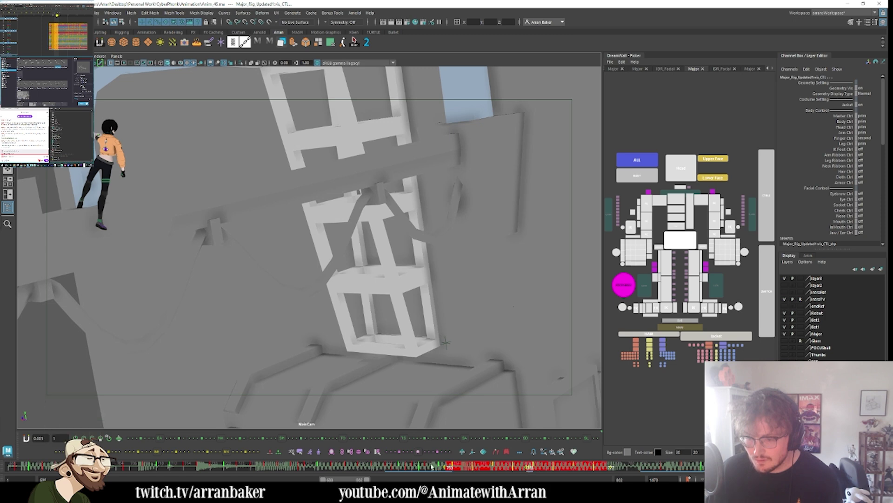
drag(417, 468, 518, 473)
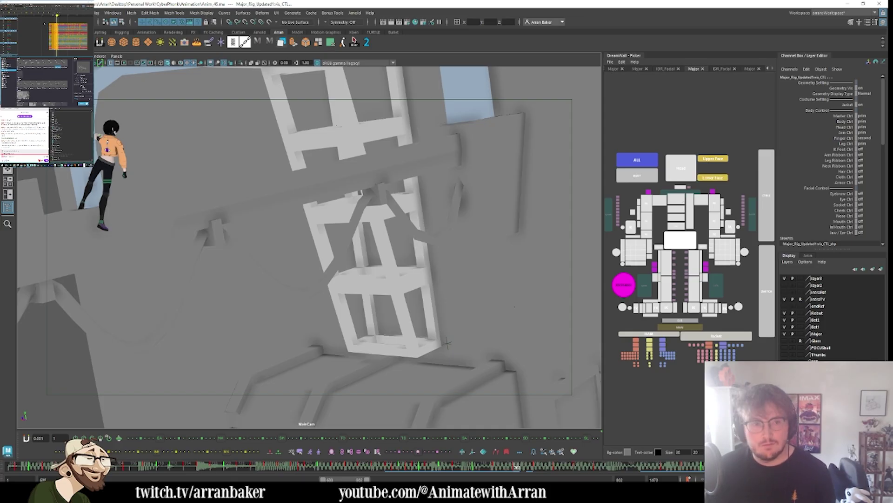
- Frame the retimed curves in the Graph Editor and step through the swing poses to examine the key spacing
key(f)
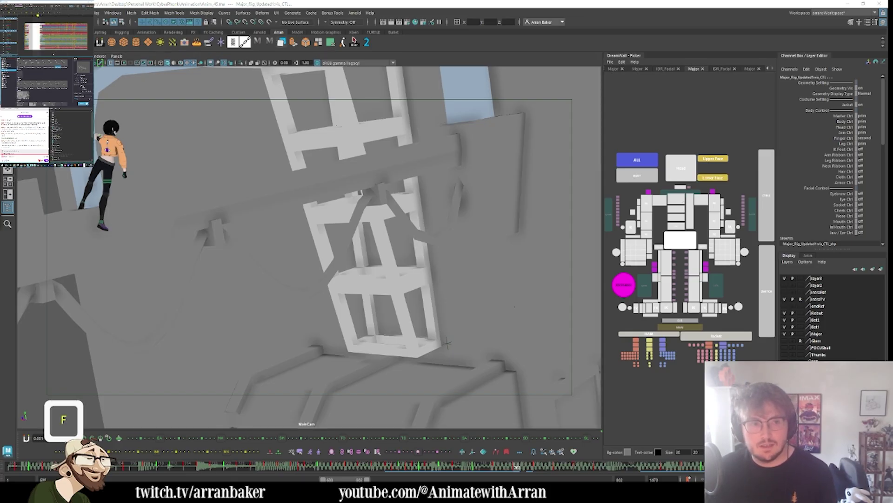
key(shift)
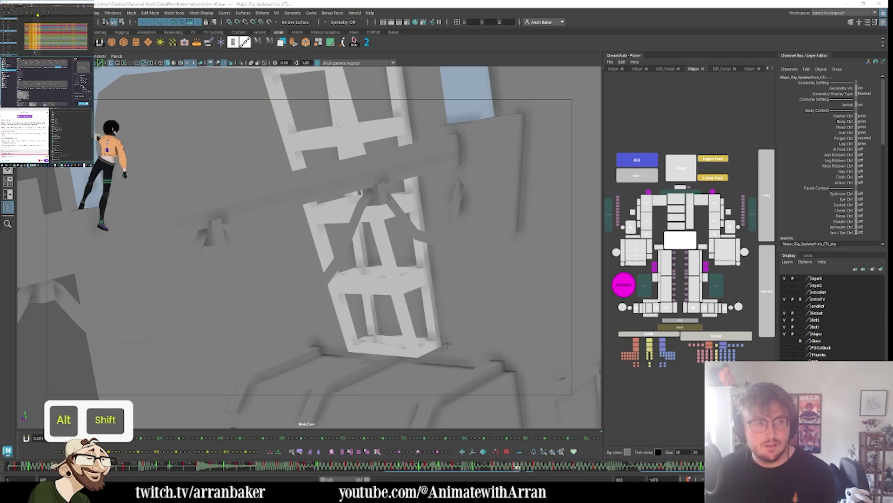
alt+right_drag(37, 52, 35, 48)
key(alt)
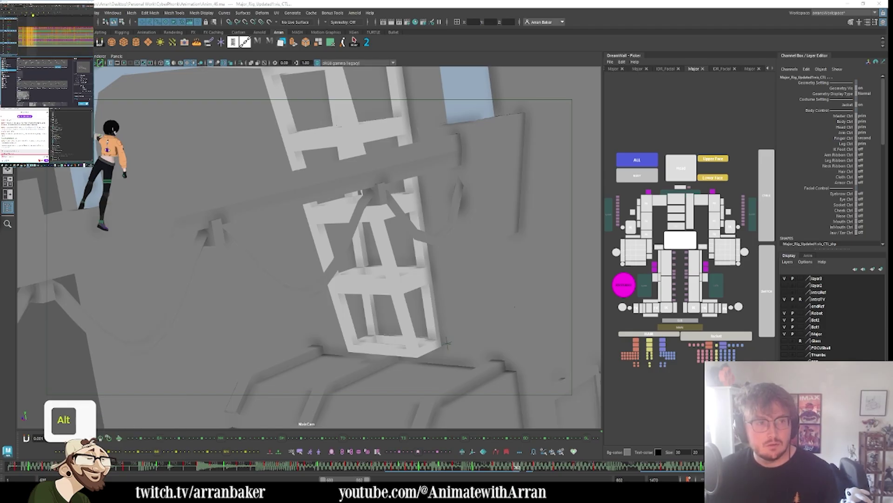
key(shift)
alt+shift+right_drag(40, 41, 86, 40)
key(comma)
key(comma)
key(comma)
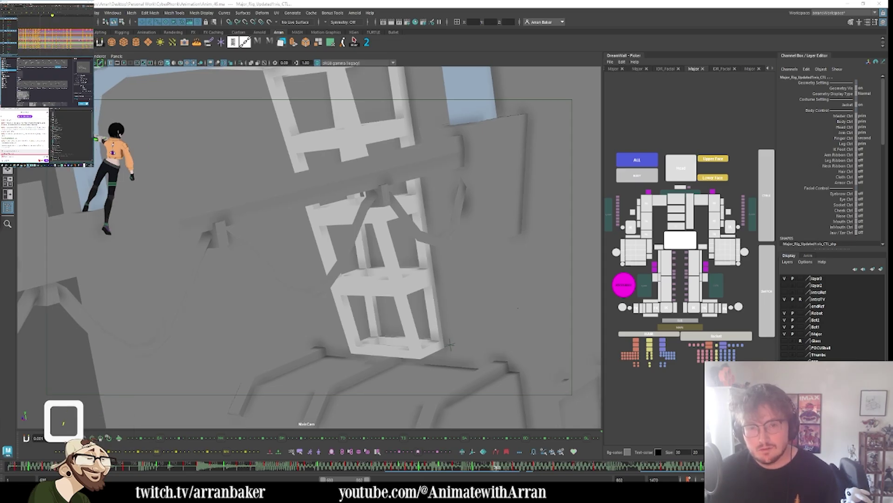
key(period)
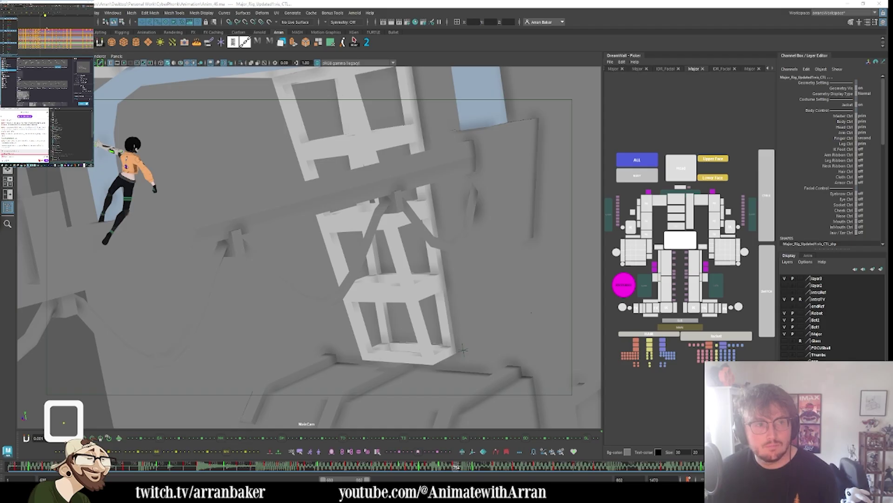
key(period)
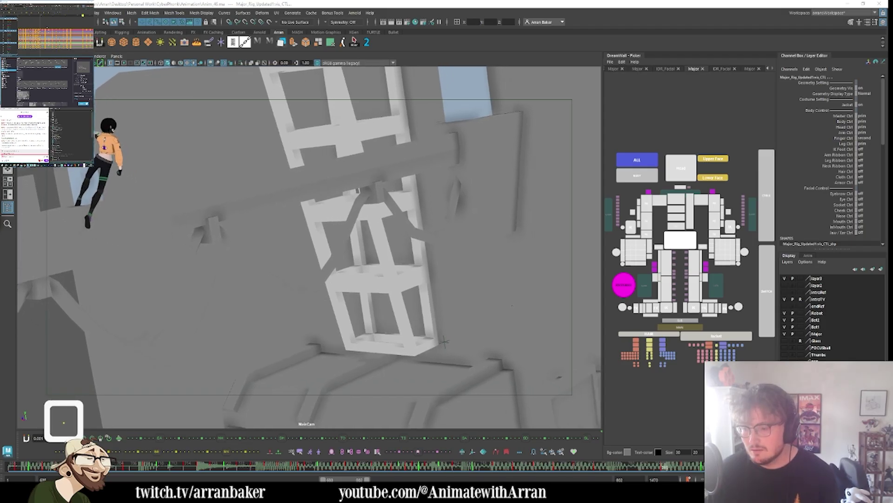
key(comma)
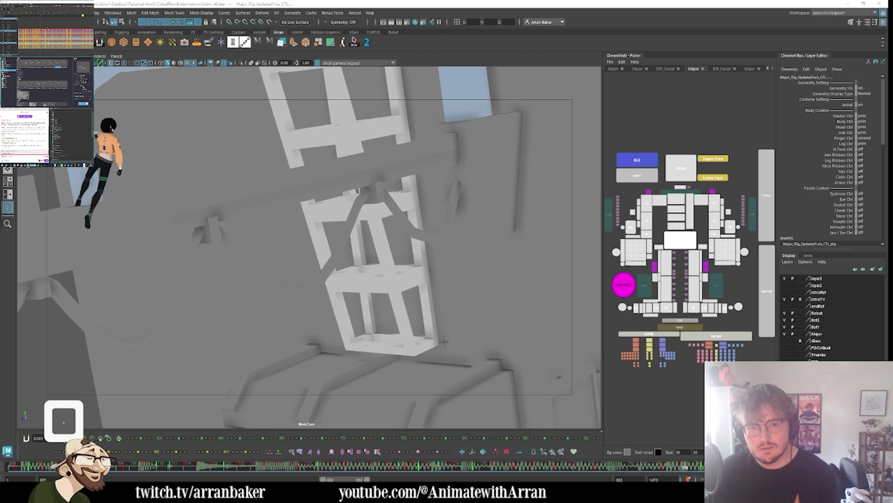
key(comma)
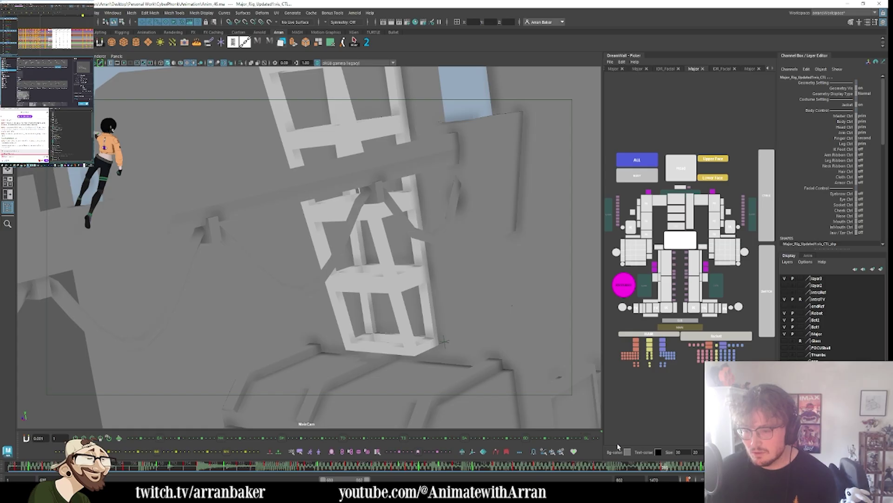
- Enlarge the MainCam view and step back and forth through the swing's keys to examine the body's timing around the pillar
key(q)
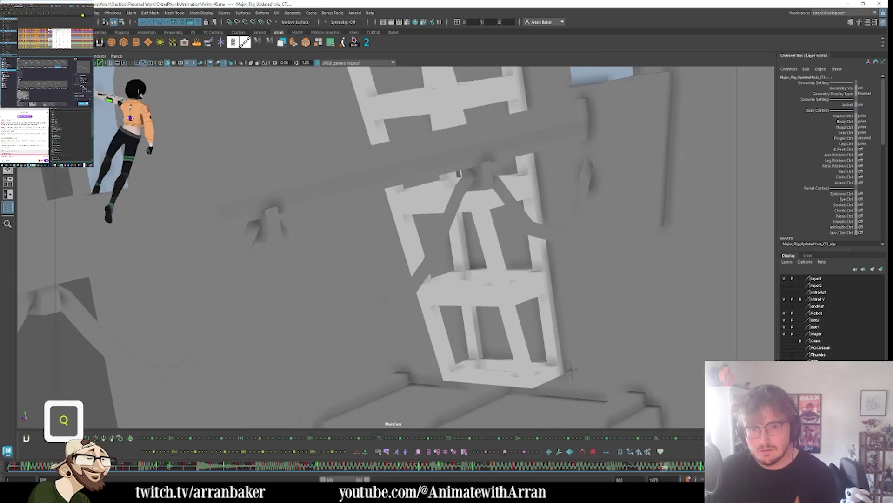
key(comma)
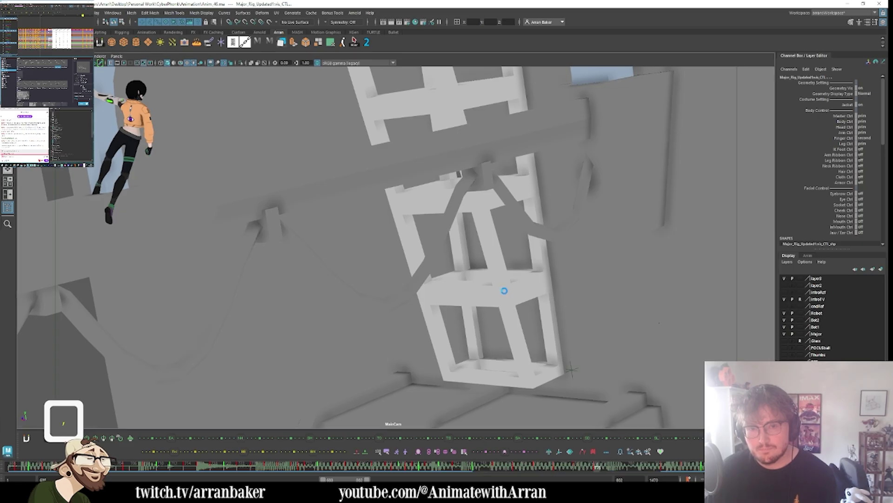
key(comma)
key(comma)
key(comma)
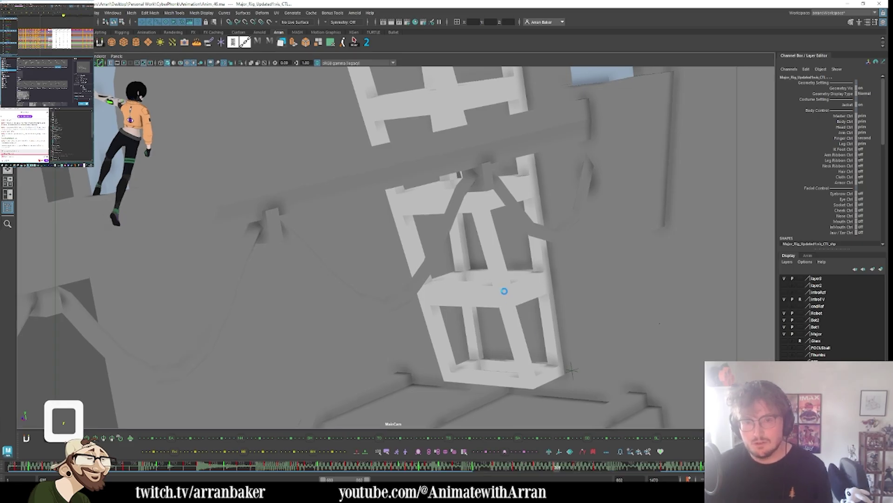
key(comma)
key(comma)
key(comma)
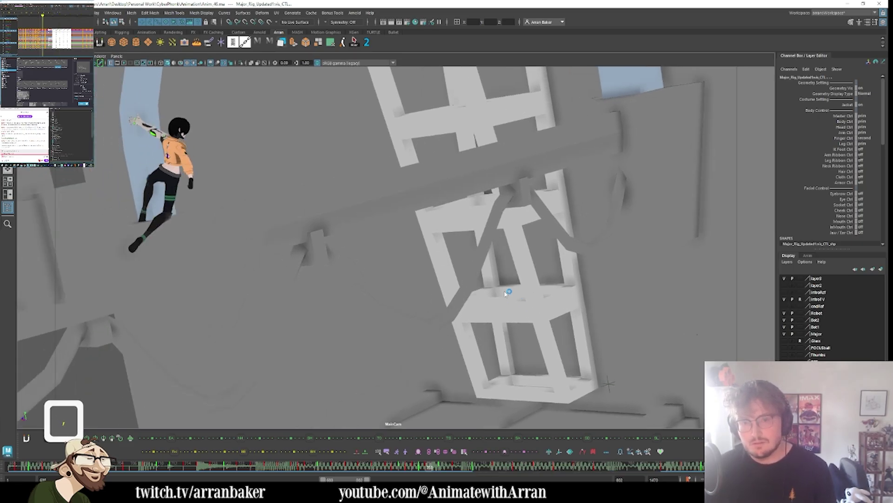
key(period)
key(period)
key(period)
key(period)
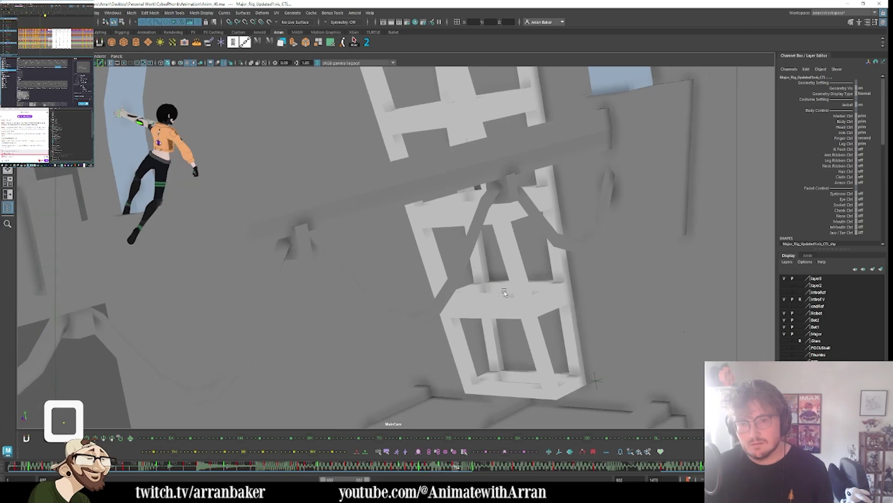
key(period)
key(period)
key(period)
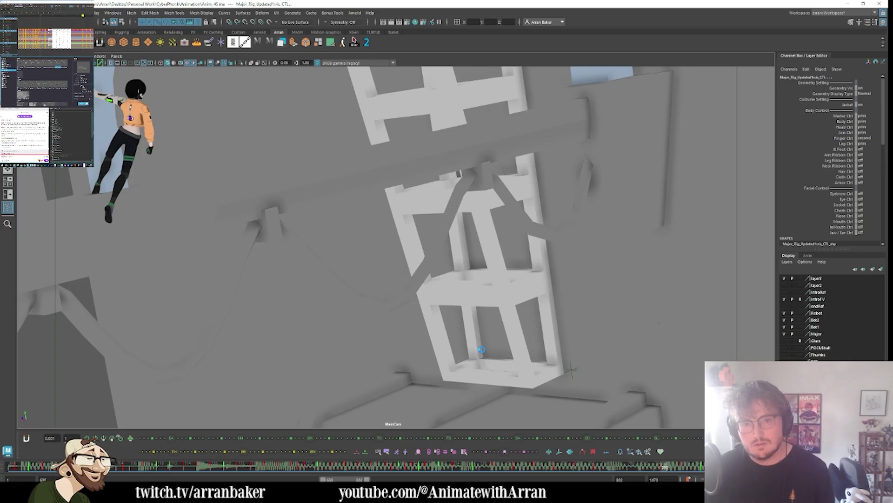
key(comma)
key(comma)
key(comma)
key(comma)
key(comma)
key(comma)
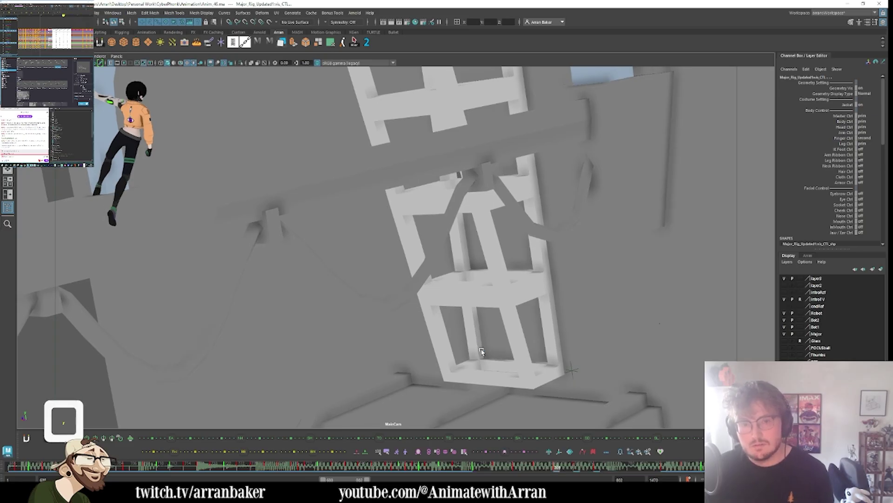
key(period)
key(period)
key(period)
key(period)
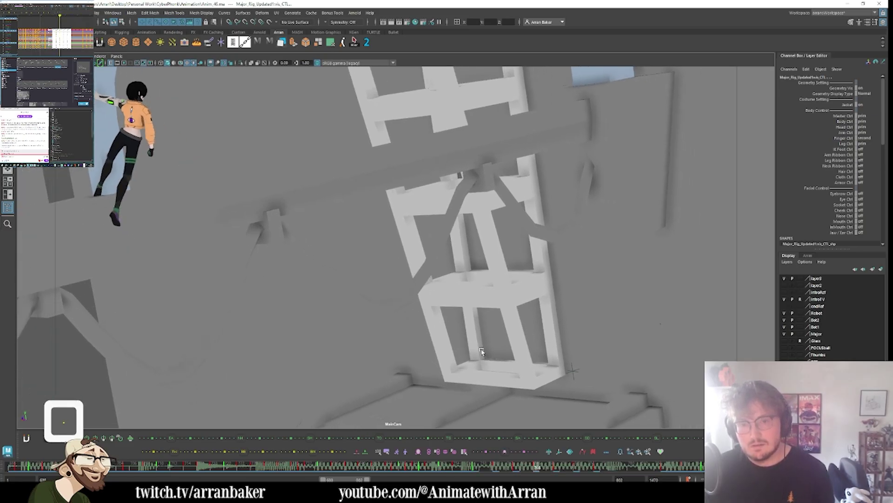
- Step between the poses around the pillar, pick out the neighbouring swing keys and shift them slightly earlier on the timeline
key(period)
key(period)
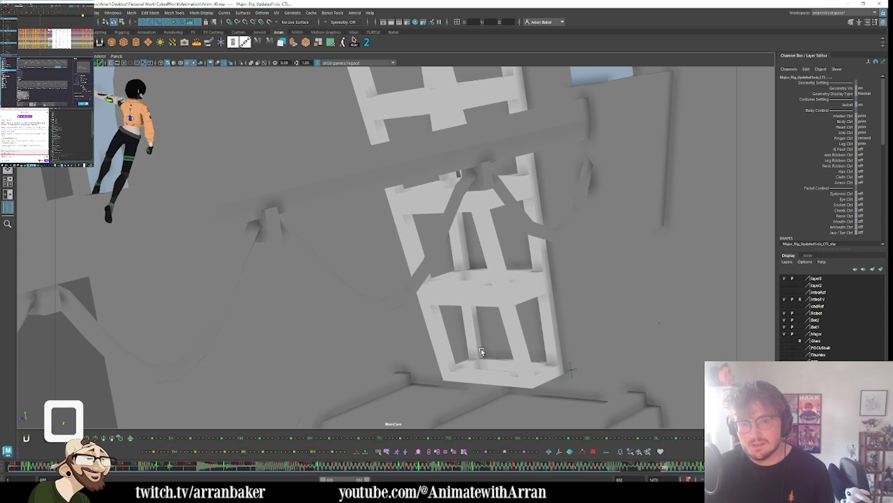
key(comma)
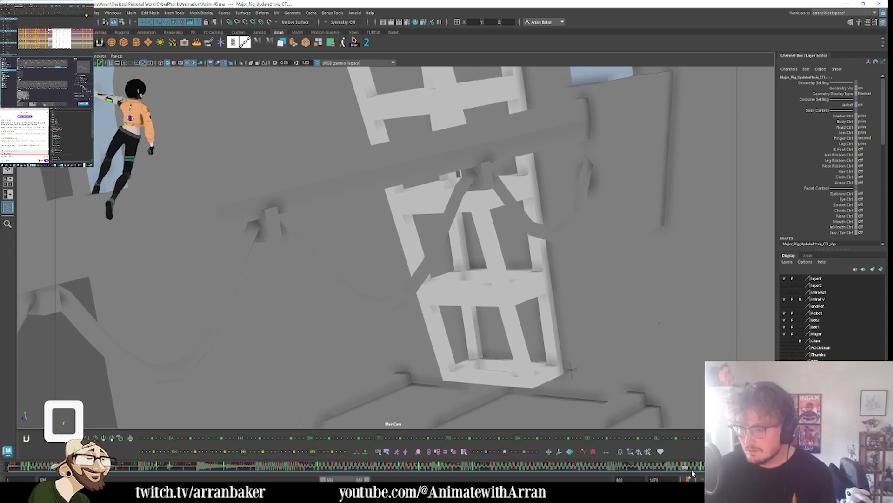
shift+click(663, 467)
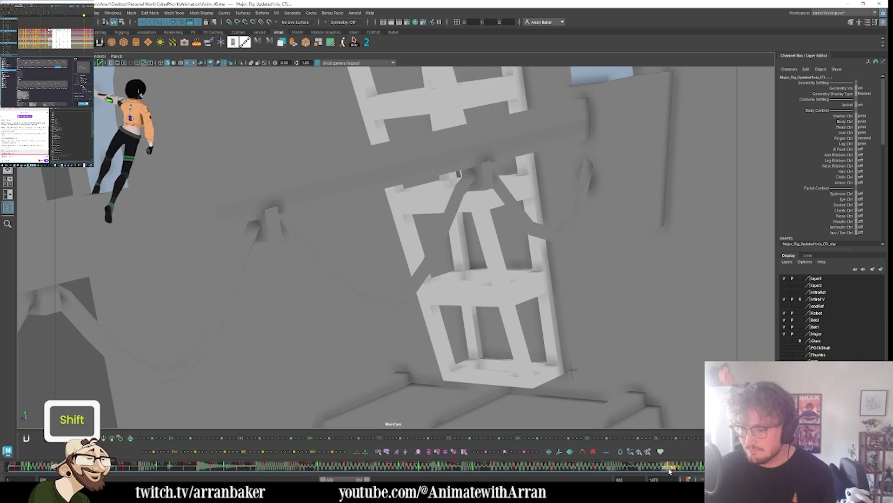
mouse_move(671, 470)
shift+mouse_down()
mouse_move(721, 468)
mouse_move(656, 467)
shift+mouse_up()
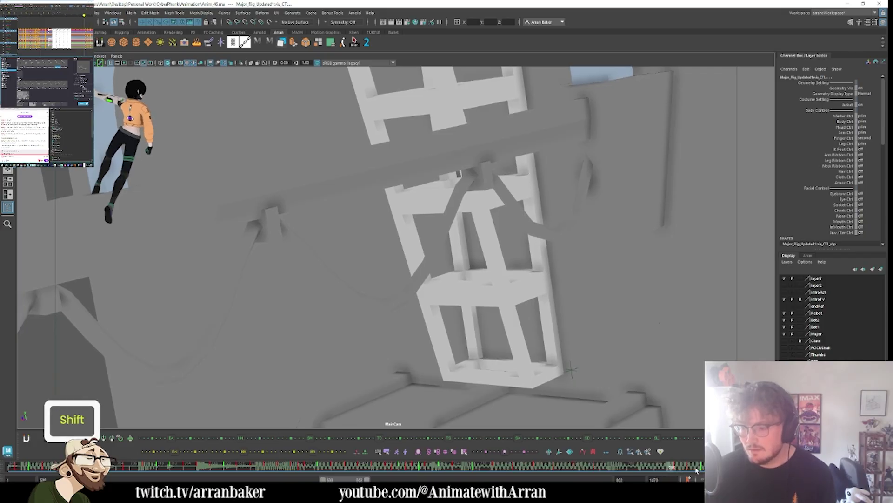
mouse_move(675, 466)
mouse_down()
mouse_move(705, 467)
mouse_move(645, 470)
mouse_move(658, 473)
mouse_move(654, 479)
mouse_move(631, 468)
mouse_move(689, 467)
mouse_move(688, 477)
mouse_move(695, 467)
mouse_move(667, 470)
mouse_up()
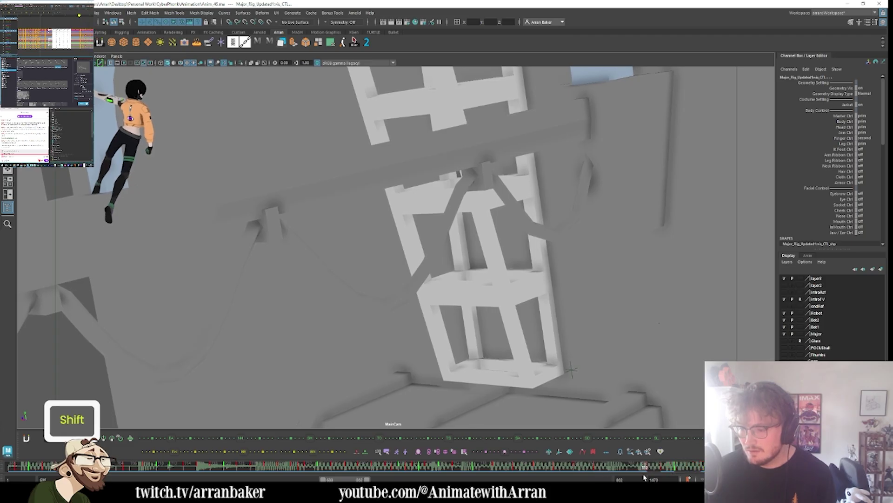
click(678, 477)
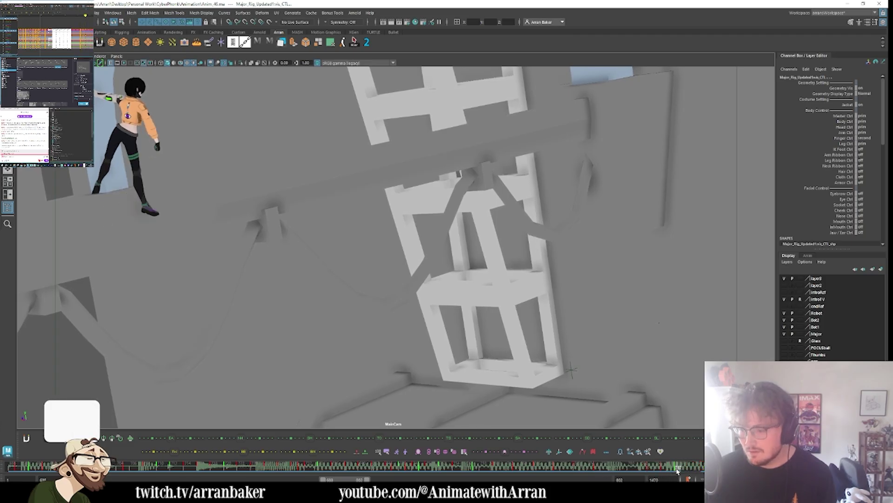
mouse_move(674, 467)
shift+mouse_down()
mouse_move(634, 469)
mouse_move(659, 470)
shift+mouse_up()
click(660, 471)
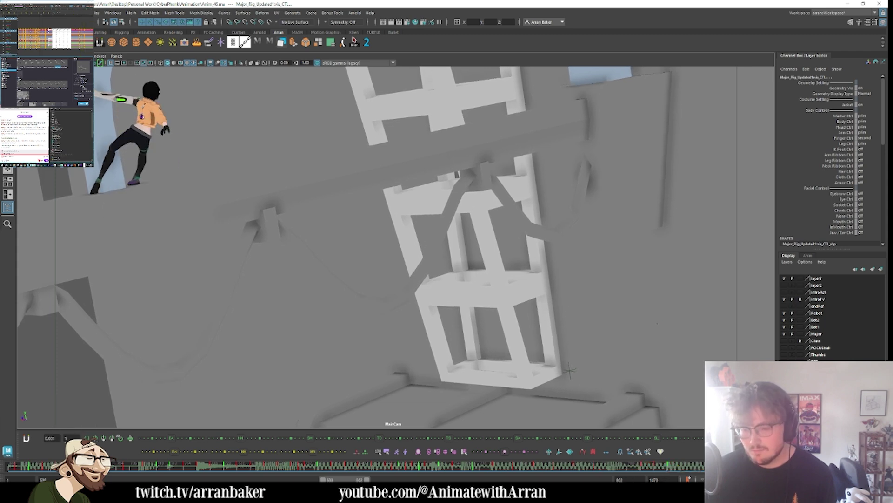
- Extend the playback range to frame 824, move the following block of swing keys earlier and scrub through the result
drag(367, 479, 375, 479)
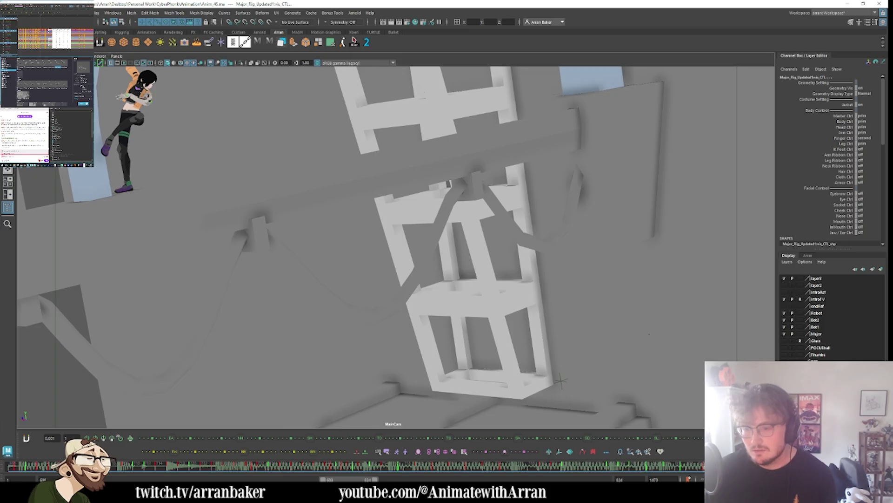
shift+drag(686, 467, 623, 469)
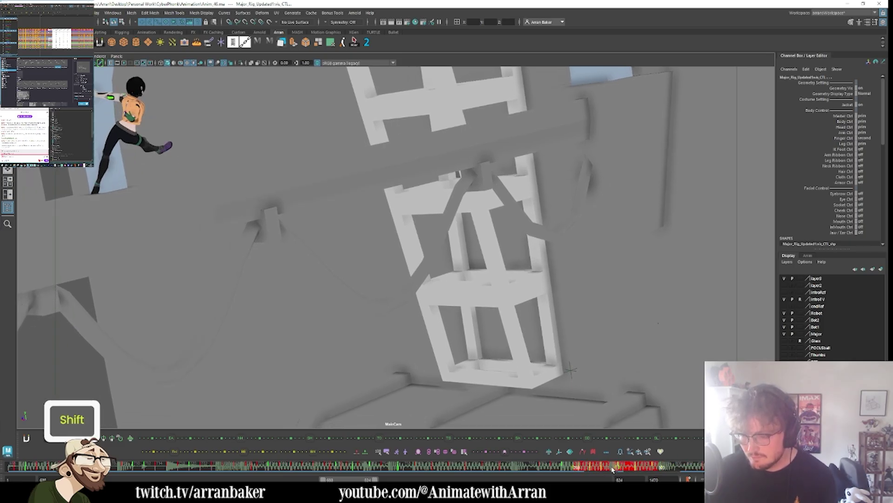
drag(531, 468, 747, 471)
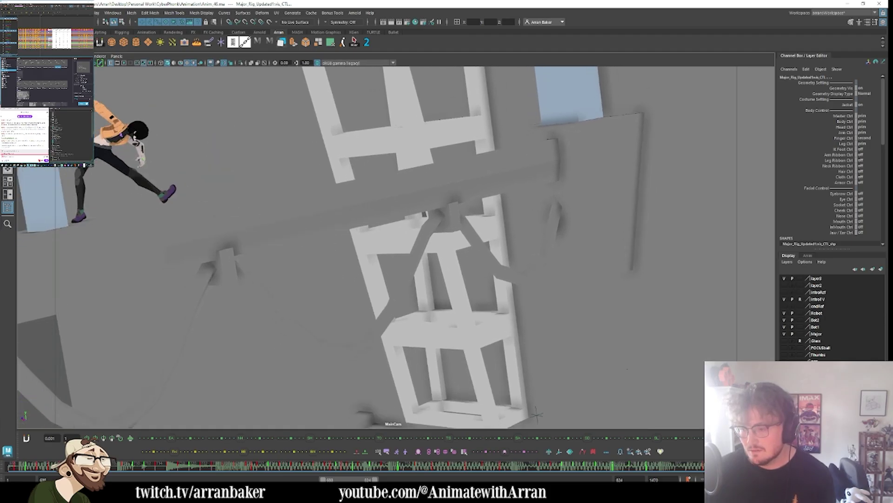
mouse_move(515, 475)
mouse_down()
mouse_move(390, 476)
mouse_move(547, 470)
mouse_move(514, 471)
mouse_up()
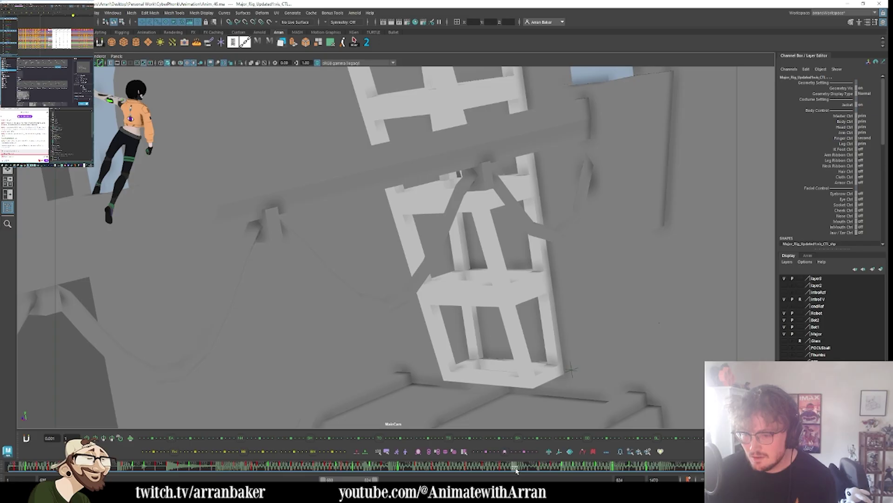
- Restore the rig picker beside the MainCam view, check the retimed swing and clear the selection
key(q)
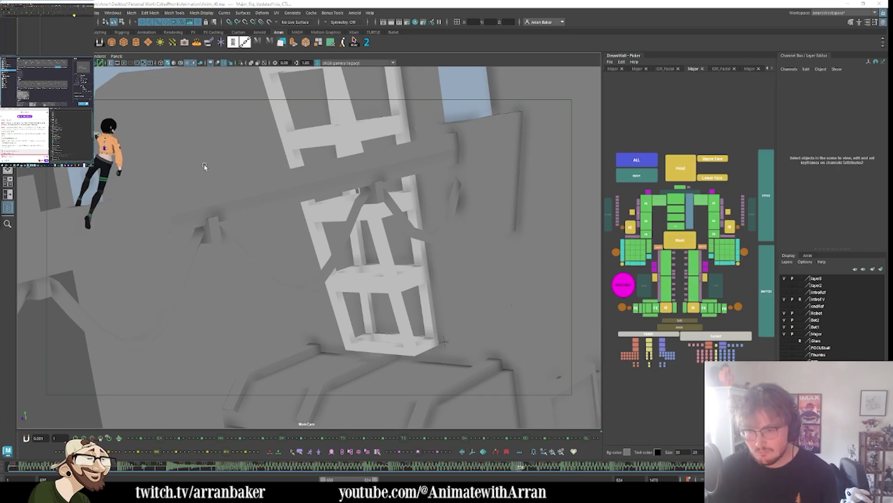
click(416, 232)
key(o)
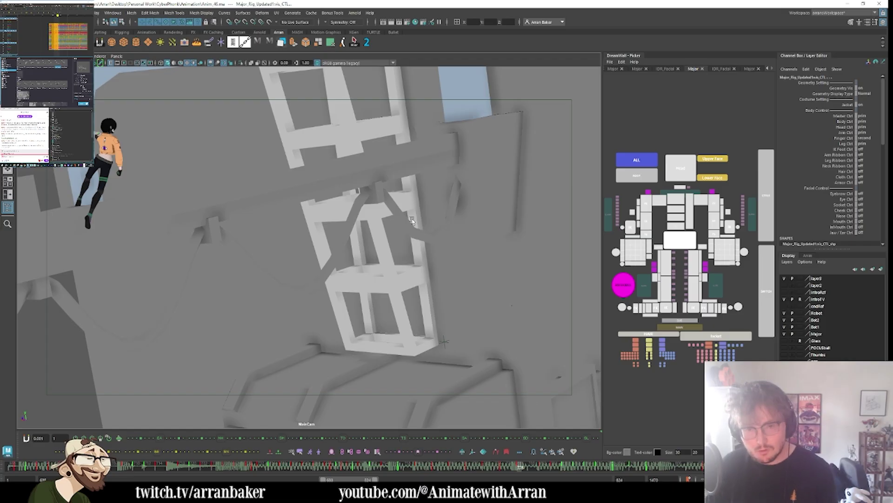
key(l)
key(l)
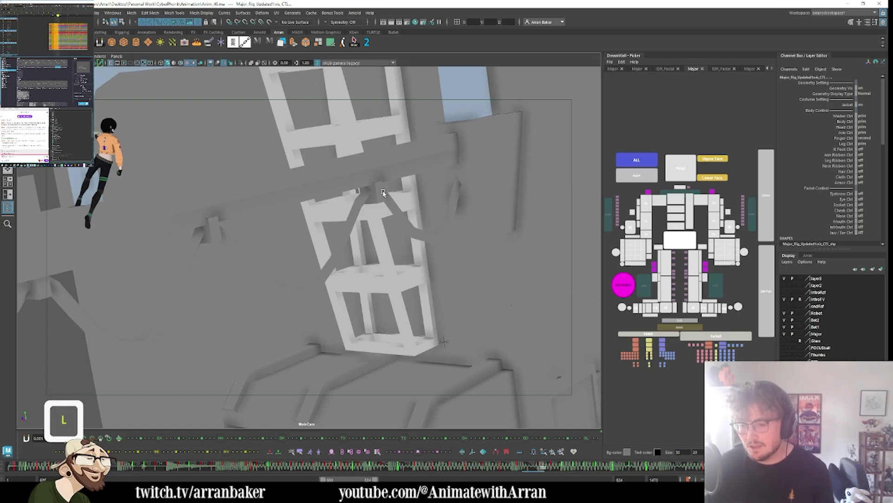
click(294, 375)
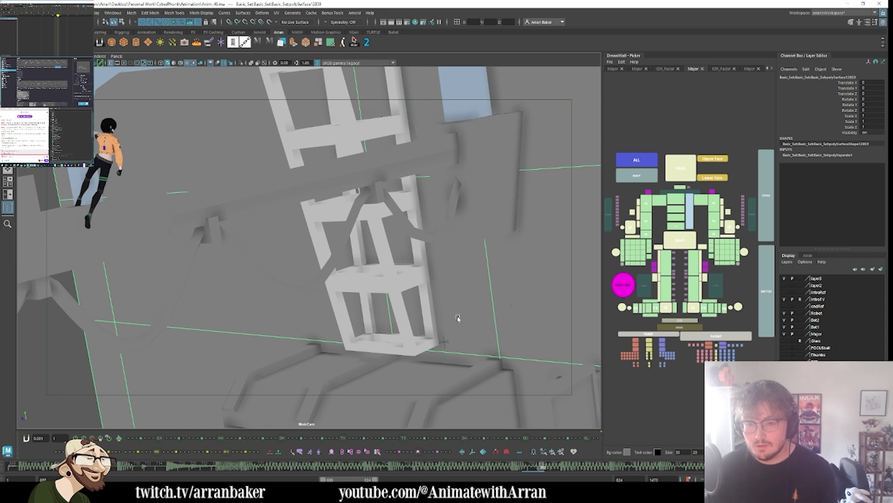
ctrl+click(535, 303)
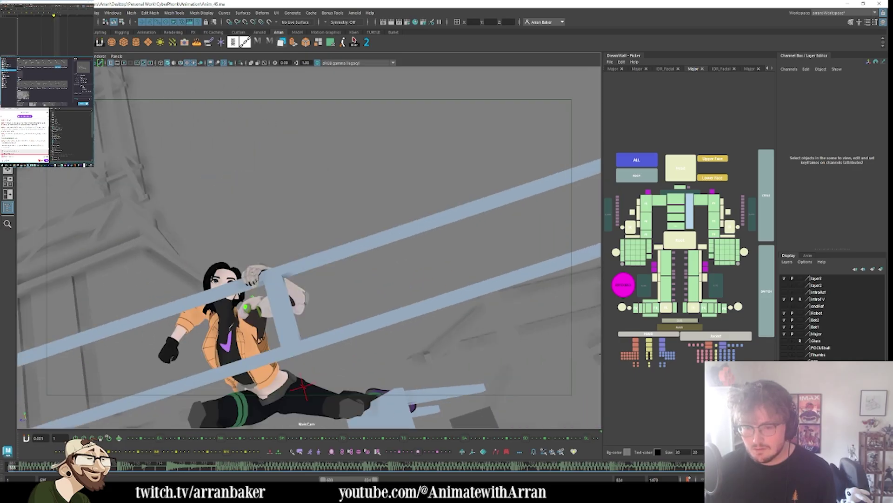
- Save the scene and playblast the shot with the range starting at frame 671, overwriting the existing file
drag(322, 478, 305, 476)
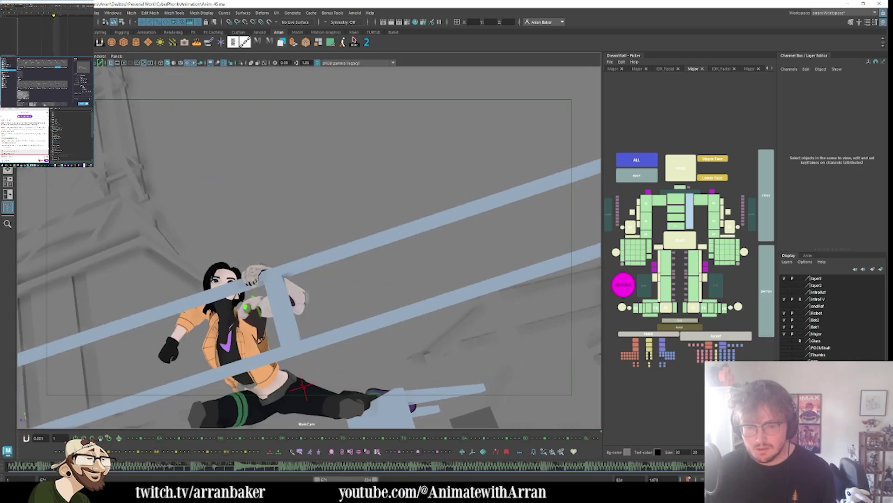
key(ctrl+s)
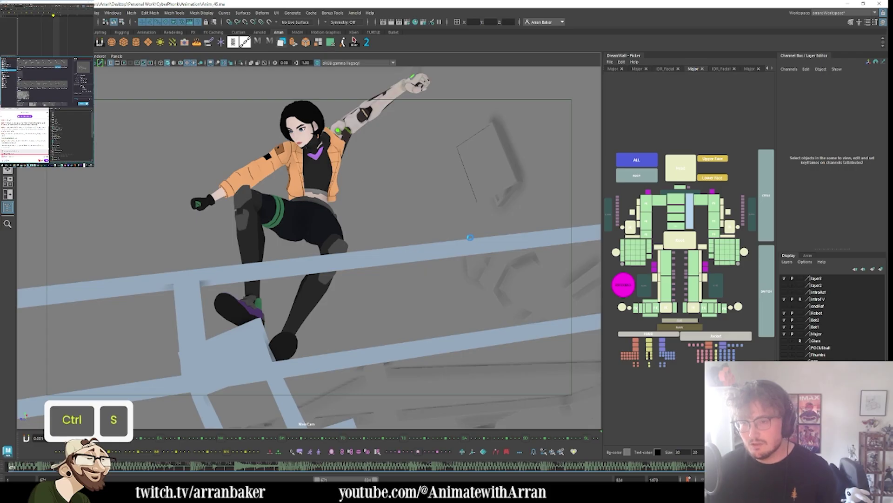
right_click(325, 469)
click(353, 461)
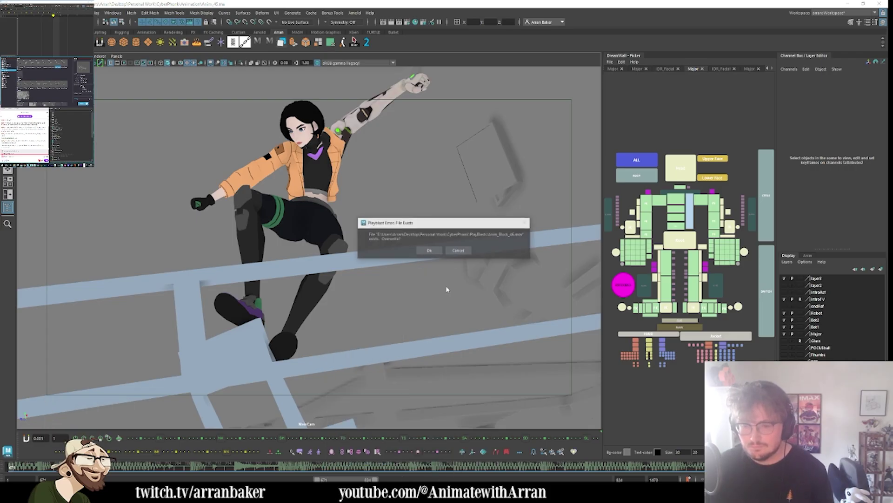
click(427, 249)
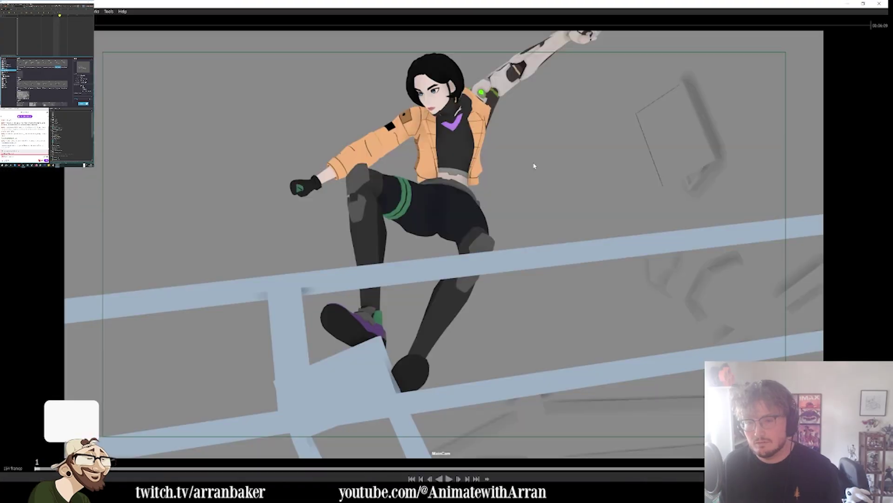
- Play the playblast and scrub through the leap and pillar swing to review the timing, and close the viewer
key(space)
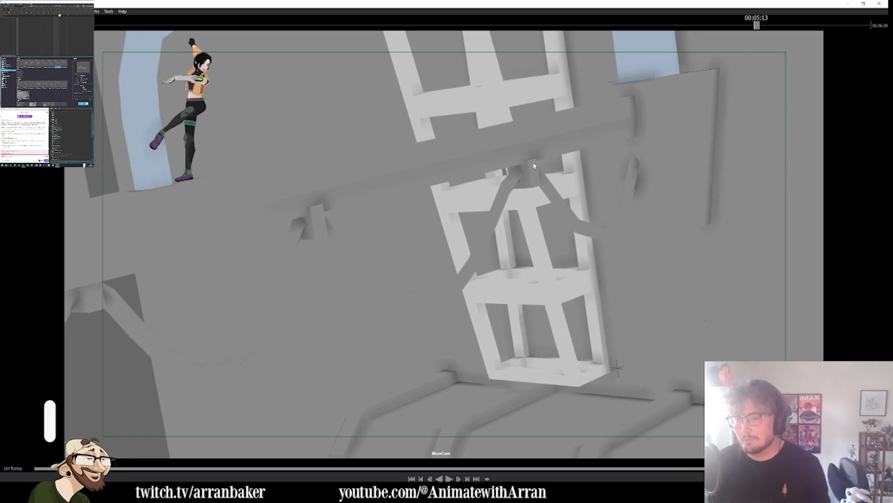
key(space)
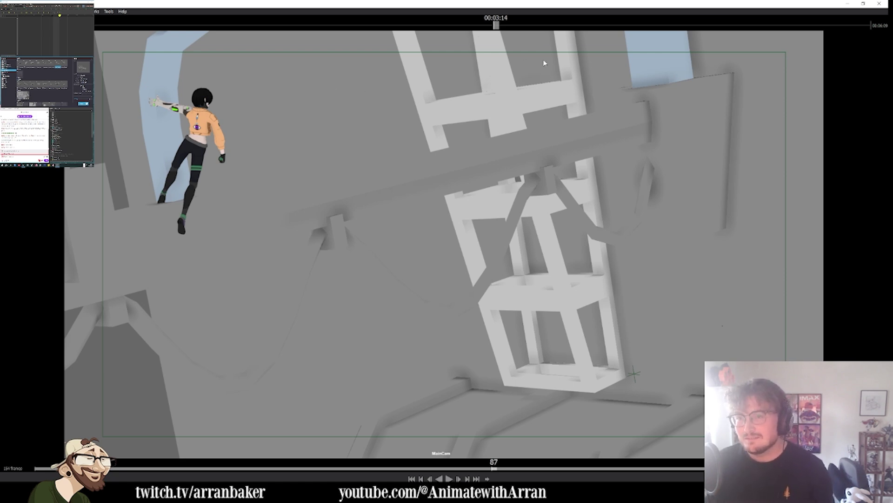
drag(494, 26, 341, 27)
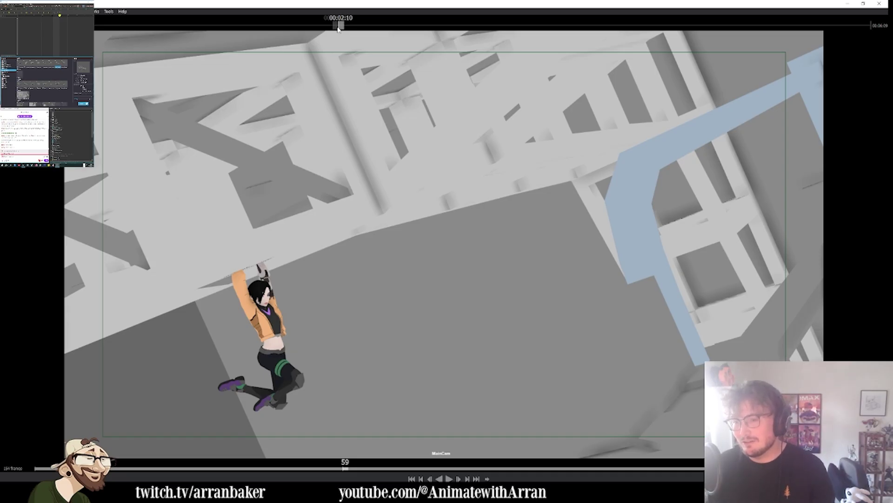
drag(338, 27, 387, 26)
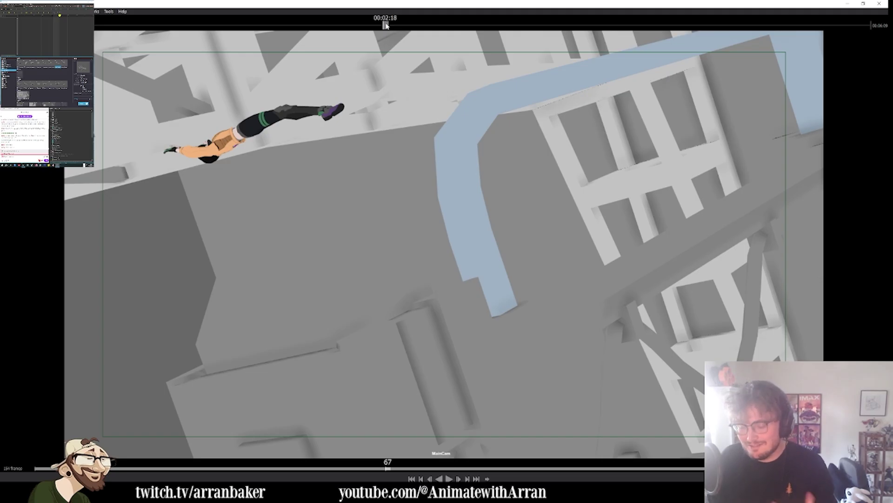
key(Escape)
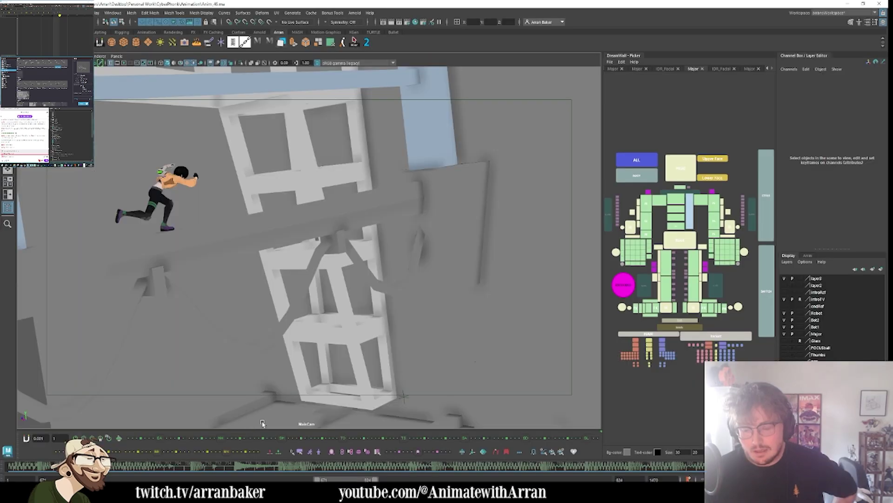
- Select the character's body controls, narrow the playback range to the action after the swing, ending at frame 834, and scrub through it
click(680, 242)
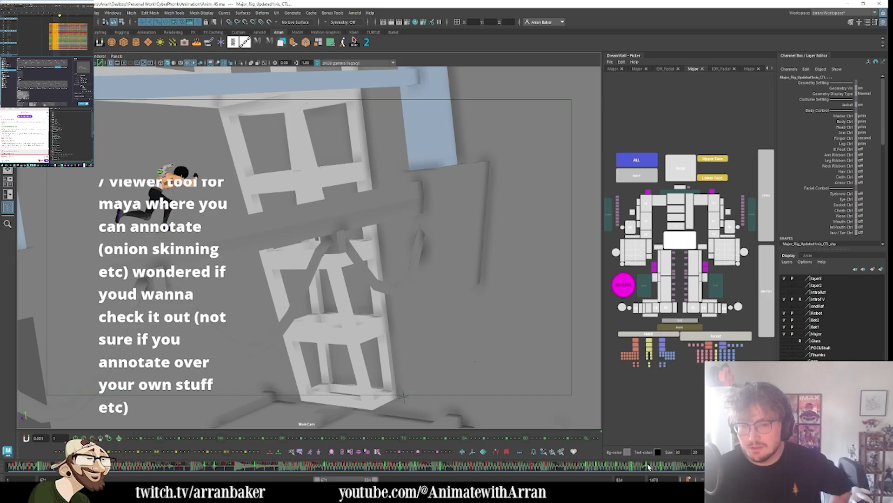
drag(649, 467, 742, 467)
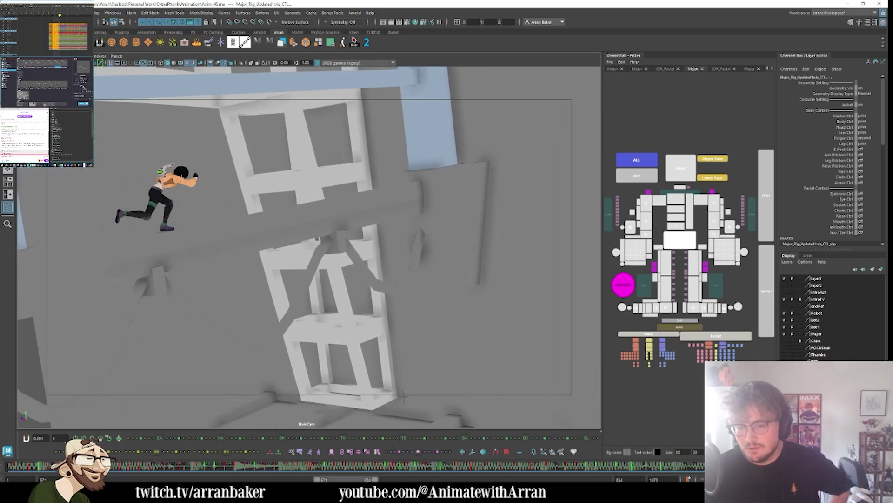
drag(346, 479, 288, 467)
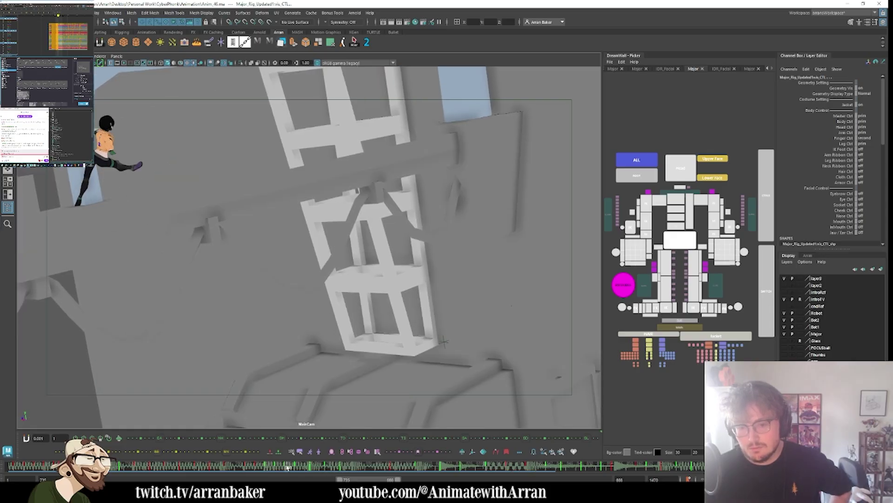
drag(338, 479, 360, 479)
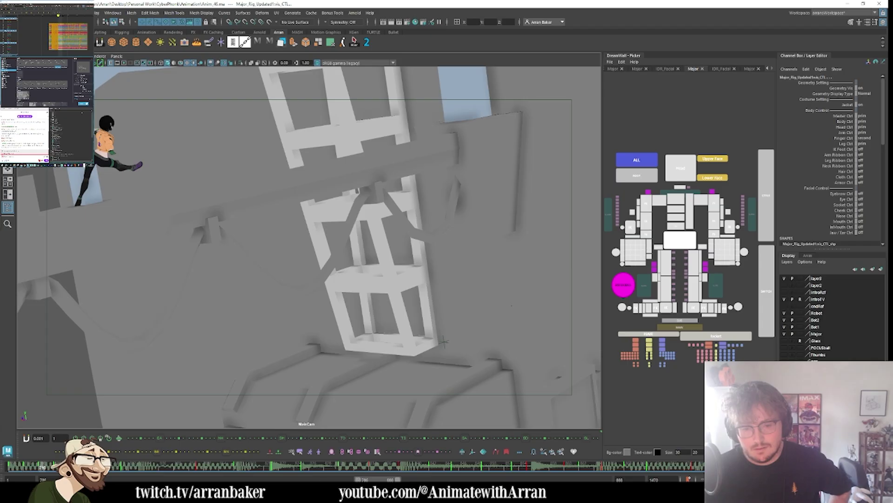
drag(21, 466, 398, 431)
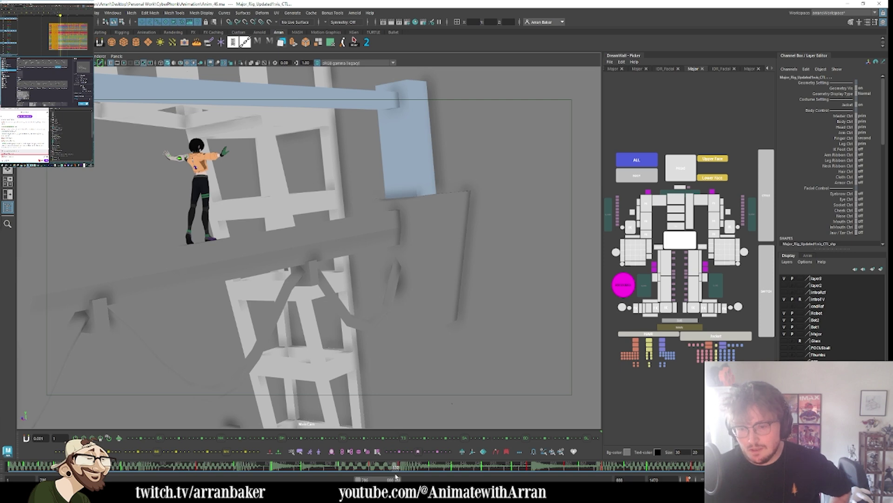
drag(399, 467, 379, 478)
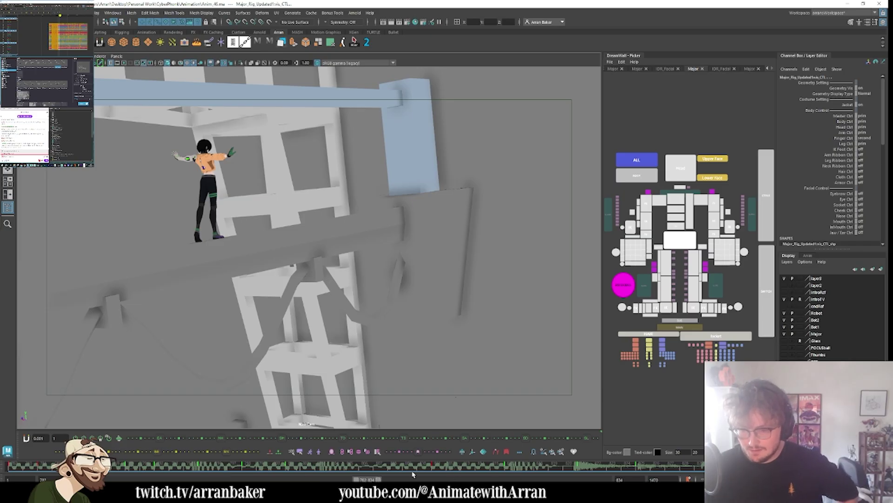
mouse_move(385, 469)
mouse_down()
mouse_move(532, 479)
mouse_move(764, 468)
mouse_up()
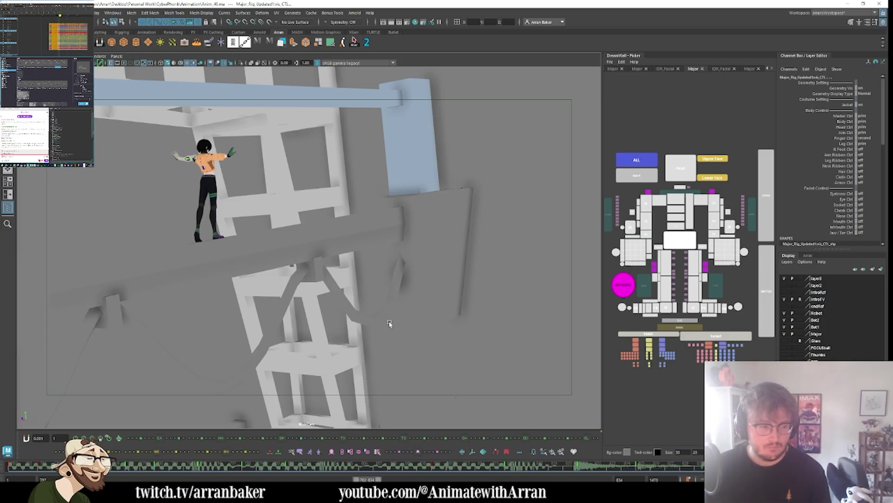
- Play the narrowed range and shift the keys of the raised-leg pose beside the pillar slightly later on the timeline
key(alt+v)
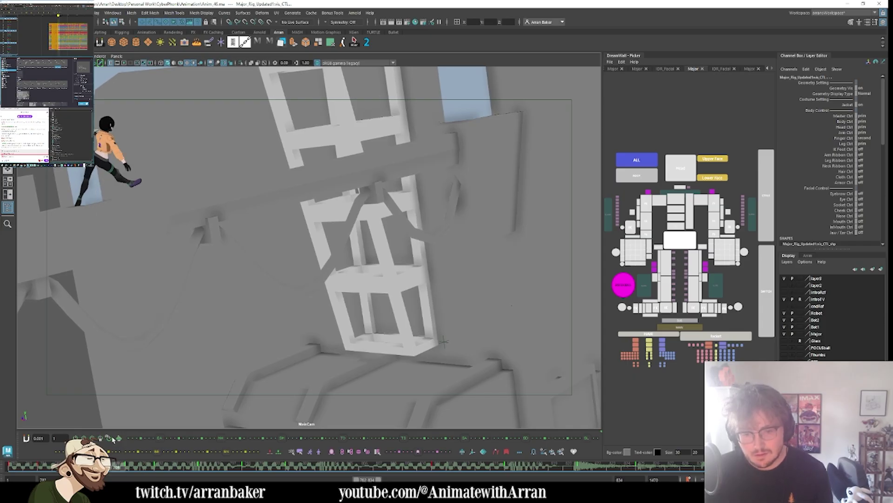
shift+click(128, 468)
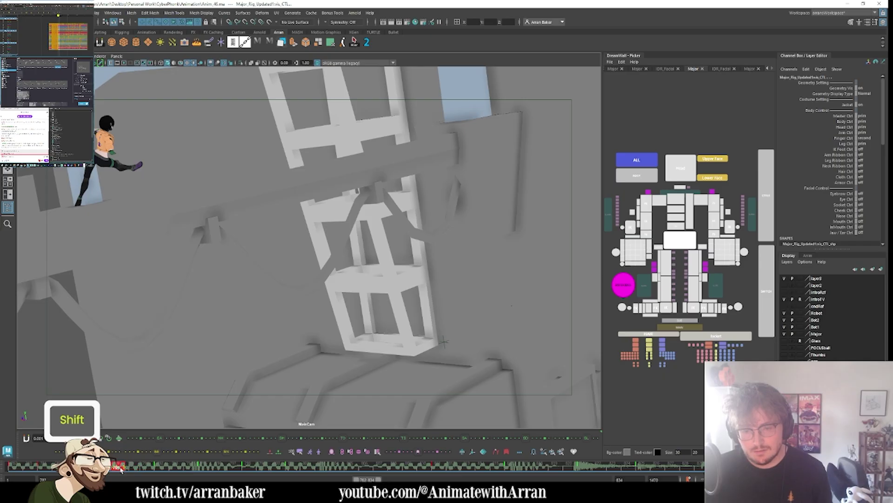
mouse_move(121, 469)
shift+mouse_down()
mouse_move(111, 468)
mouse_move(161, 469)
mouse_move(119, 468)
mouse_move(135, 468)
shift+mouse_up()
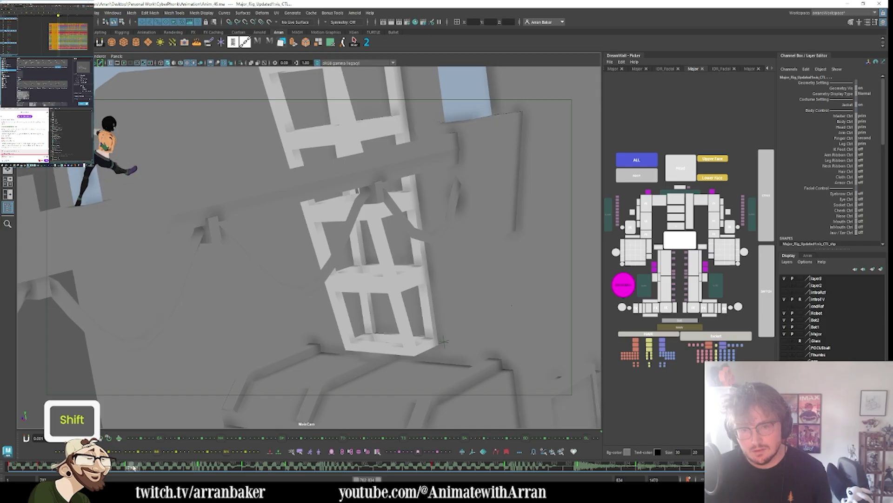
- Shift the groups of keys around the raised-leg and turning poses along the timeline to retime the action beside the pillar
click(208, 468)
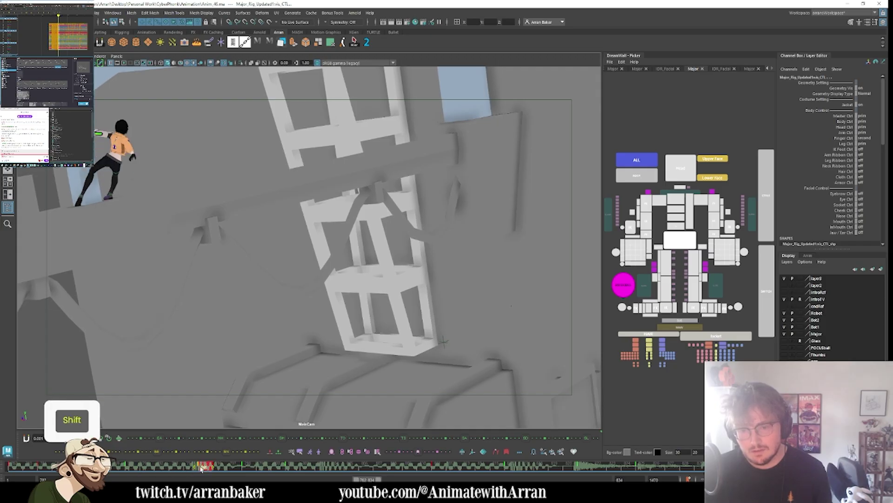
shift+click(148, 467)
mouse_move(127, 467)
shift+mouse_down()
mouse_move(297, 469)
mouse_move(214, 468)
mouse_move(249, 470)
shift+mouse_up()
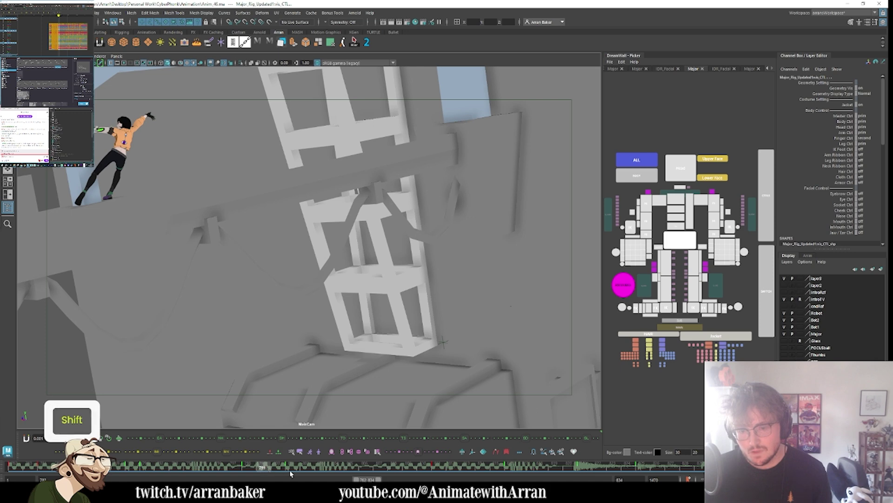
shift+drag(252, 466, 242, 470)
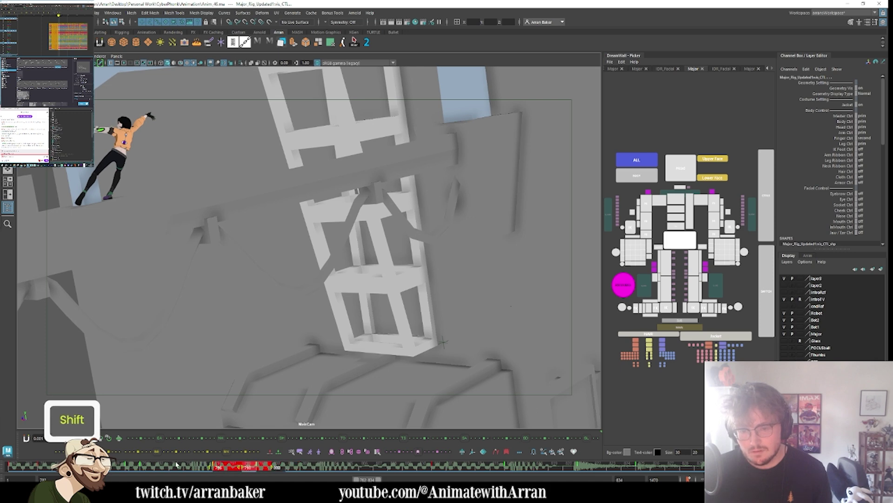
click(142, 468)
mouse_move(142, 451)
mouse_down()
mouse_move(219, 452)
mouse_move(180, 469)
mouse_move(119, 466)
mouse_move(177, 470)
mouse_up()
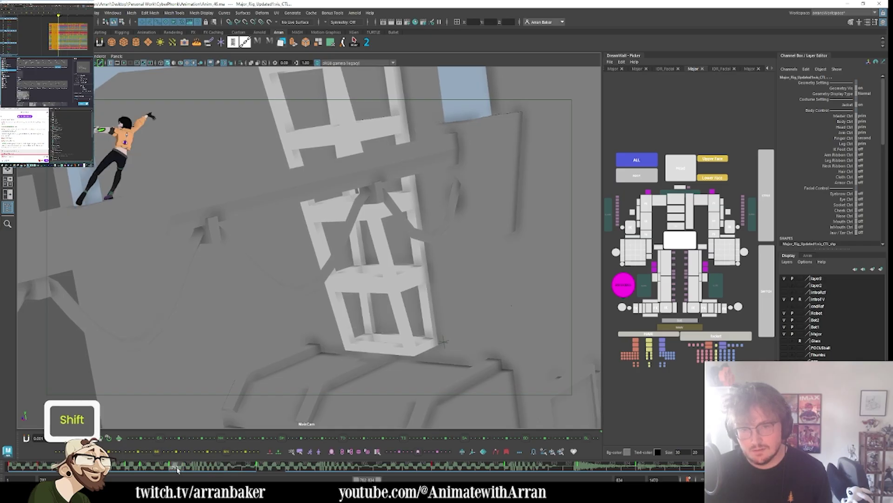
- Scrub and play the narrowed range from its start to review the timing of the step, raised leg and turn
mouse_move(269, 468)
mouse_down()
mouse_move(513, 462)
mouse_move(240, 474)
mouse_move(13, 468)
mouse_up()
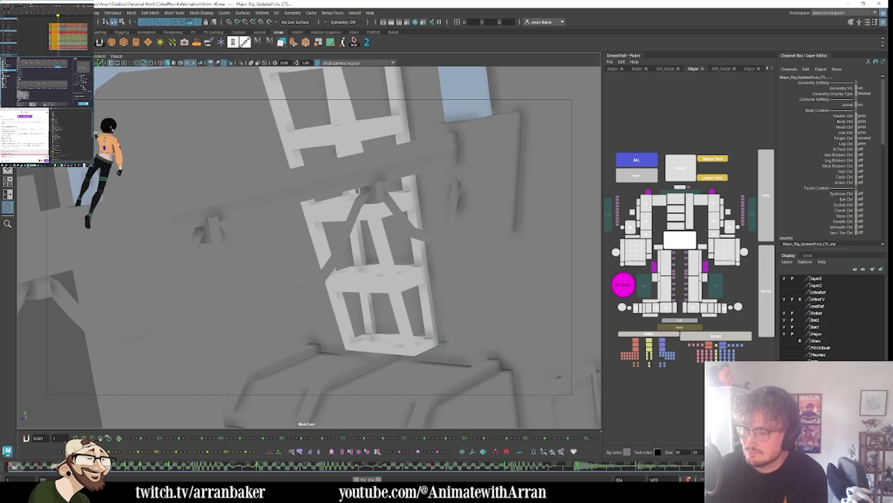
key(alt+v)
key(alt+v)
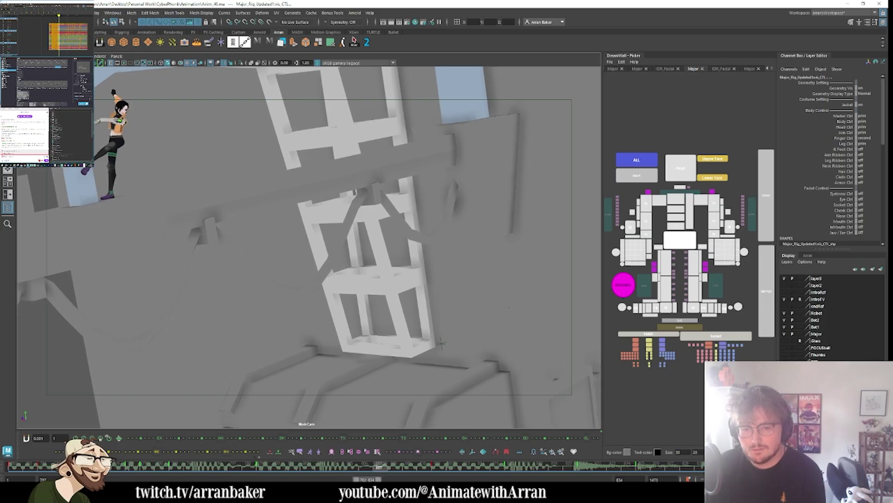
click(19, 468)
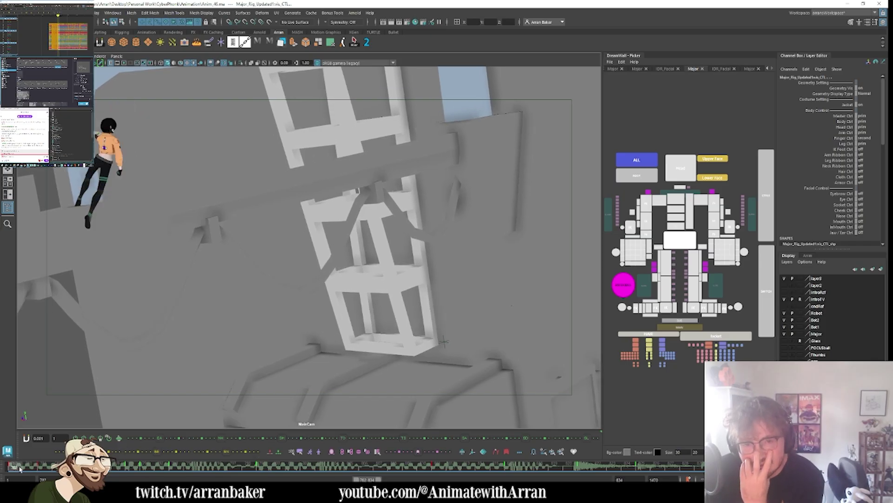
key(alt+v)
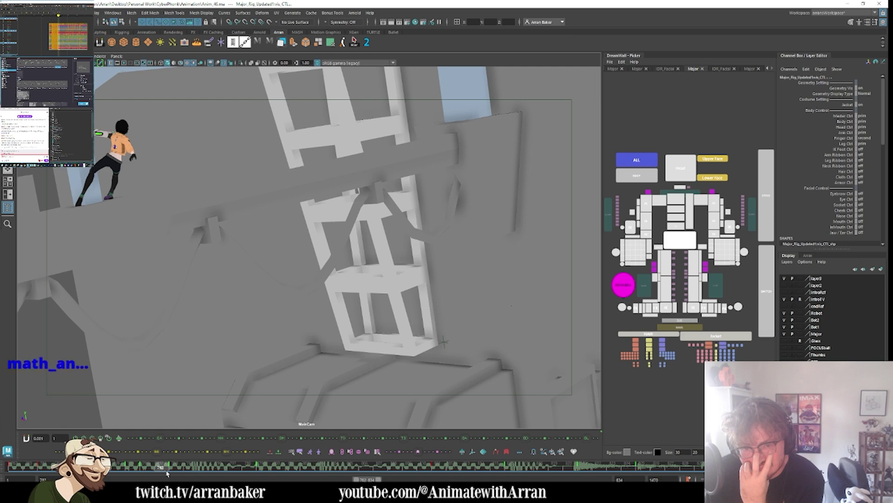
- Select the block of keys spanning the step through the turning pose and shift it along the timeline, checking the neighbouring poses
mouse_move(168, 474)
mouse_down()
mouse_move(119, 472)
mouse_move(183, 473)
mouse_move(154, 468)
mouse_up()
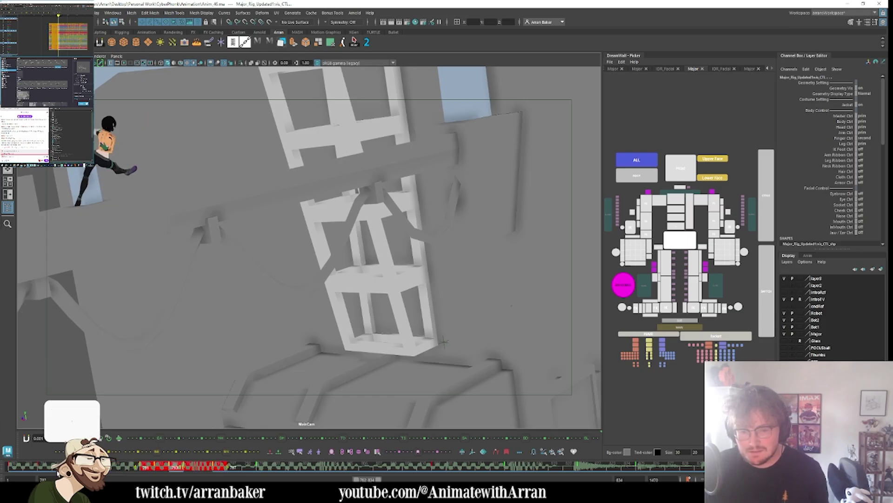
click(156, 469)
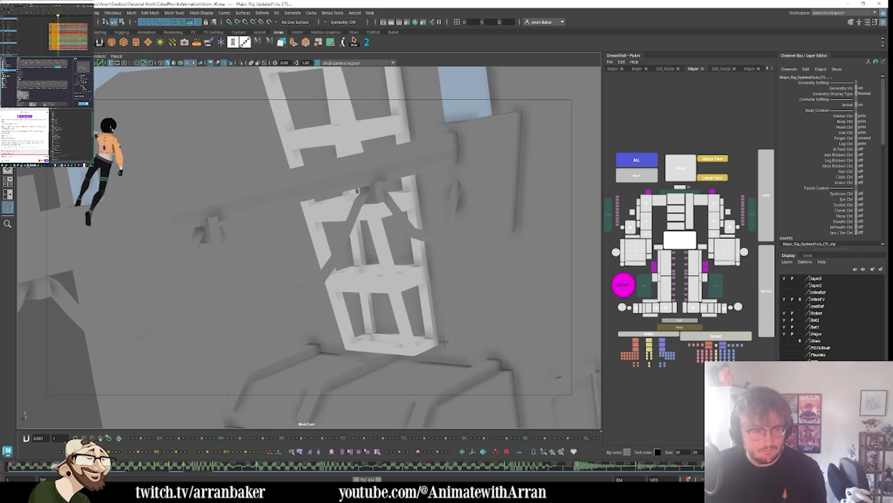
key(period)
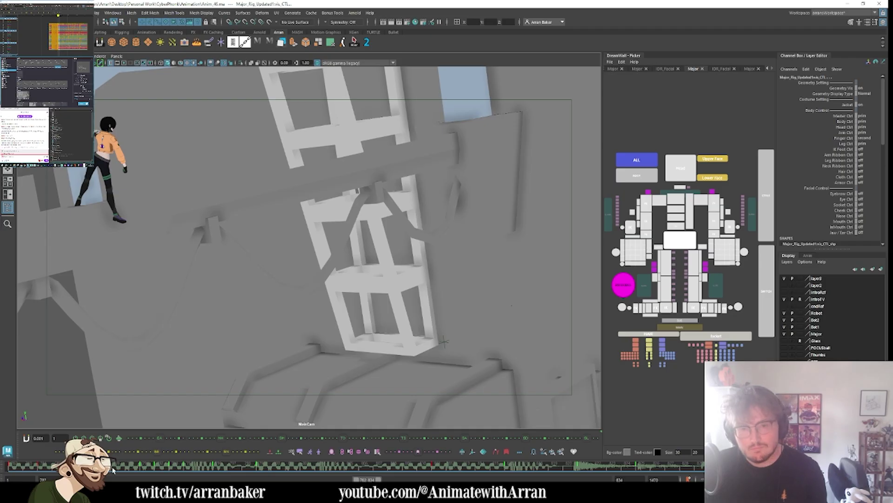
mouse_move(113, 471)
mouse_down()
mouse_move(354, 470)
mouse_move(223, 479)
mouse_move(219, 471)
mouse_move(200, 479)
mouse_up()
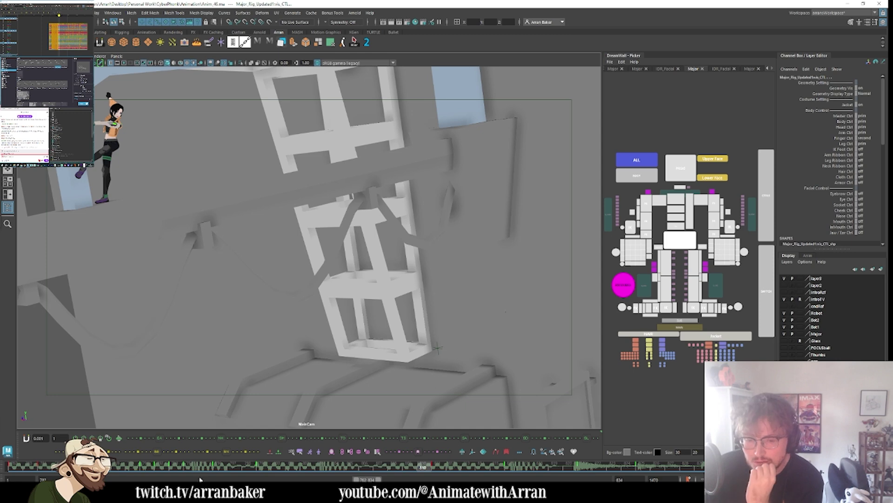
drag(113, 467, 153, 477)
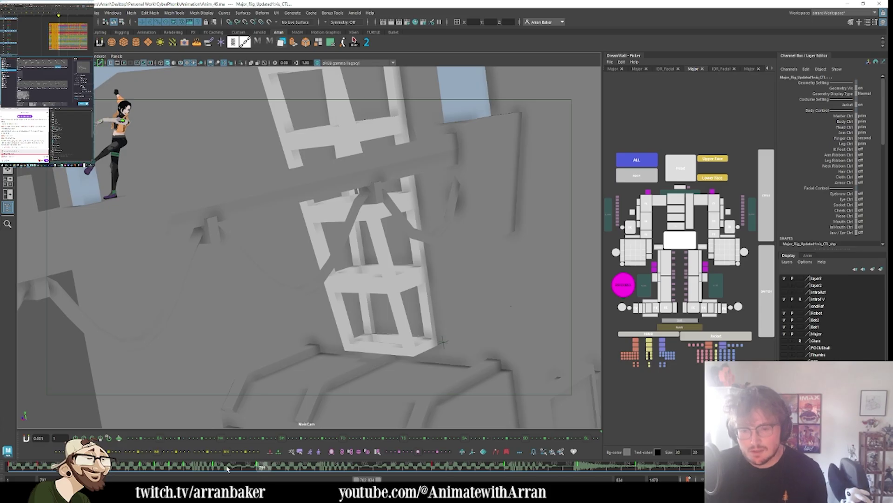
shift+drag(139, 471, 272, 471)
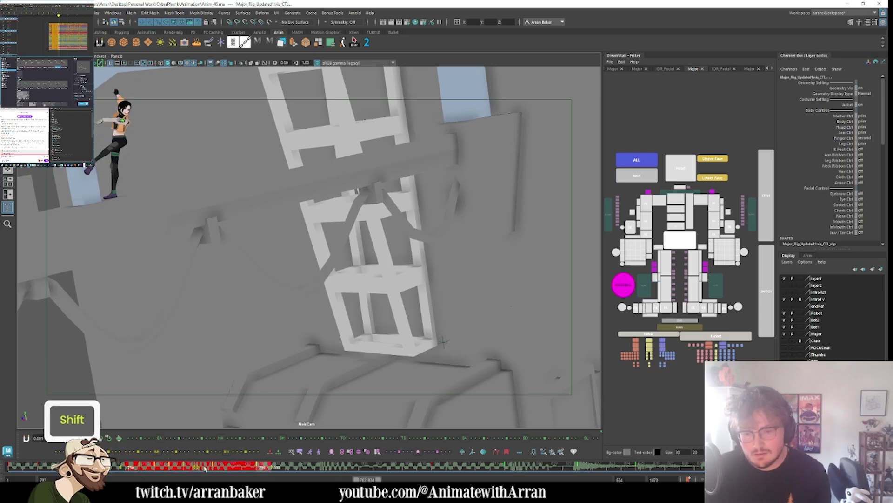
click(163, 470)
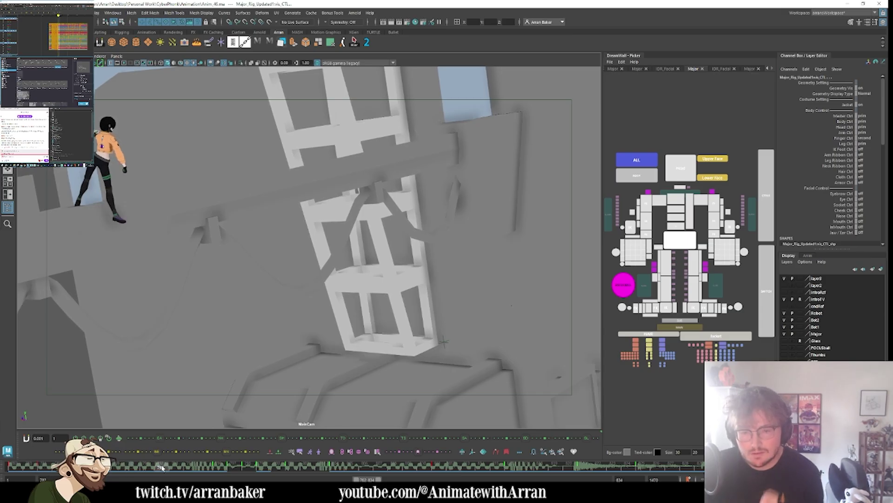
- Adjust the spacing between the raised-leg and turning poses by shifting their small key groups, and scrub through the action
shift+click(220, 467)
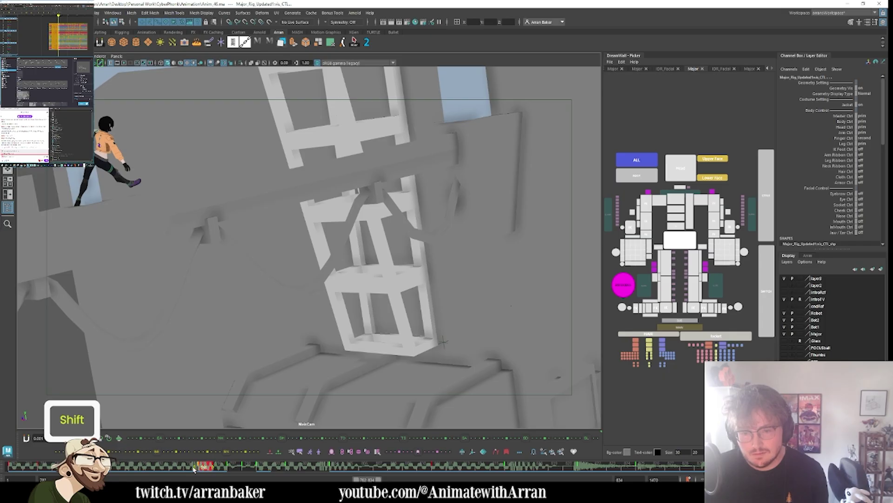
mouse_move(194, 469)
mouse_down()
mouse_move(151, 469)
mouse_move(268, 471)
mouse_move(184, 471)
mouse_up()
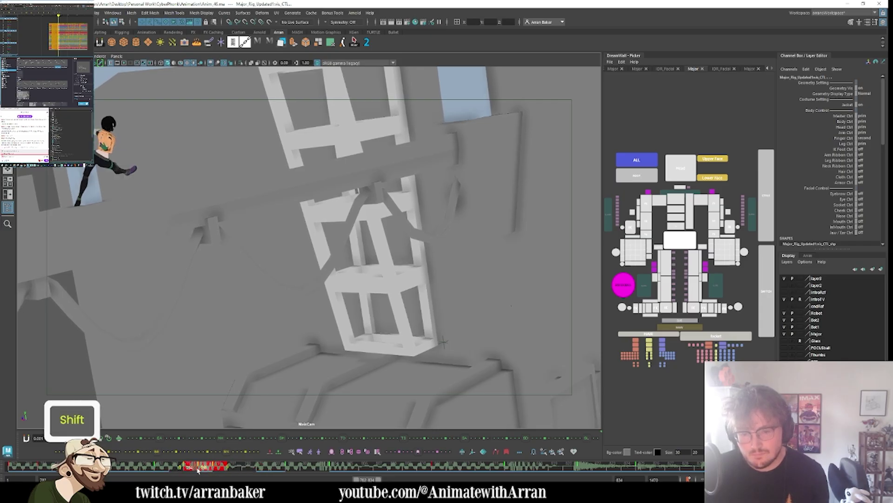
click(198, 470)
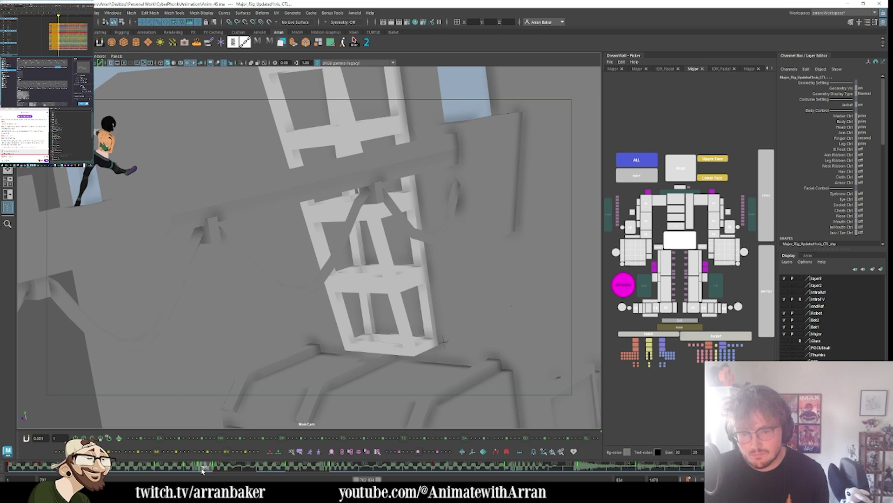
shift+drag(202, 471, 222, 468)
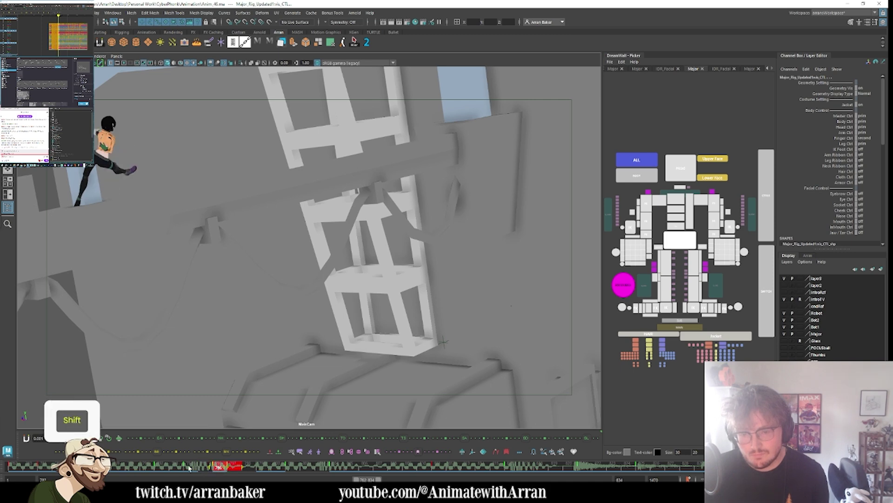
click(194, 468)
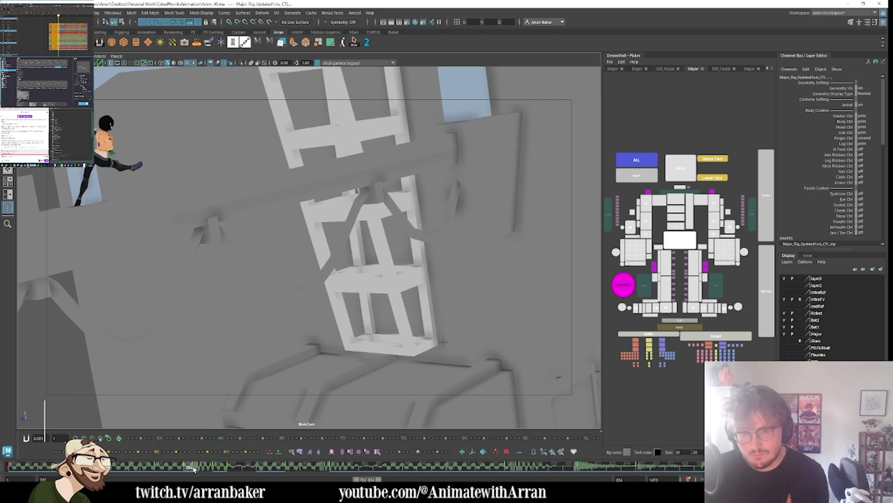
shift+click(234, 468)
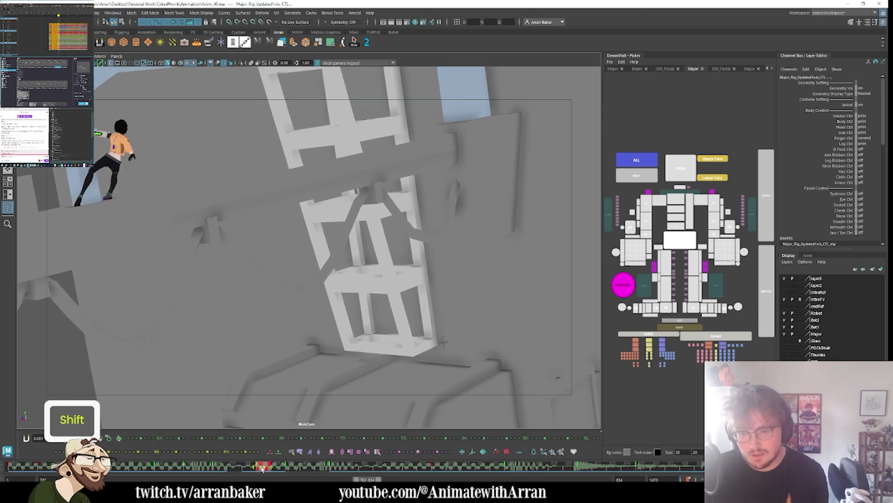
mouse_move(166, 470)
mouse_down()
mouse_move(148, 468)
mouse_move(457, 471)
mouse_move(115, 456)
mouse_move(521, 466)
mouse_move(511, 466)
mouse_up()
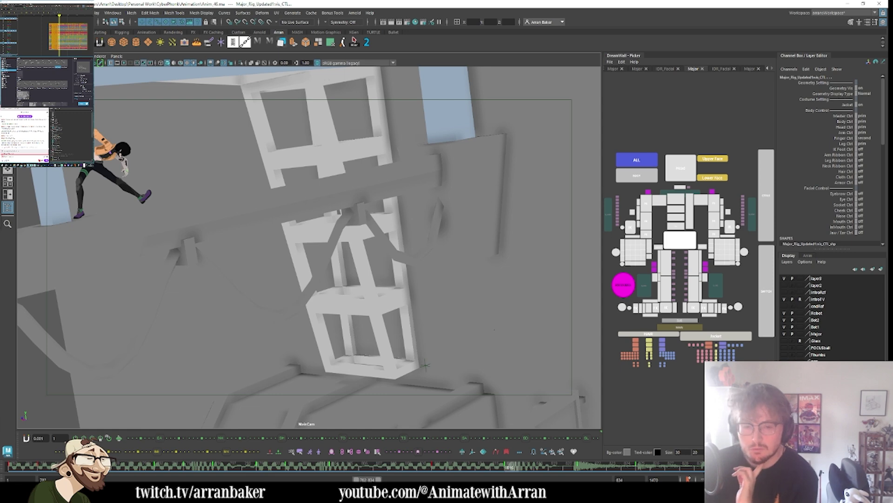
- Shift the key of the foot-down step pose near the start of the range and scrub through the action to check it
click(39, 466)
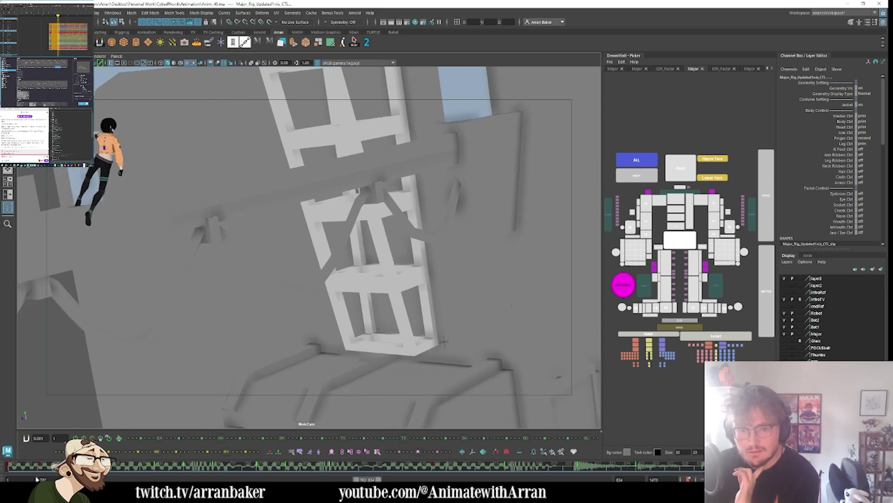
drag(32, 478, 75, 471)
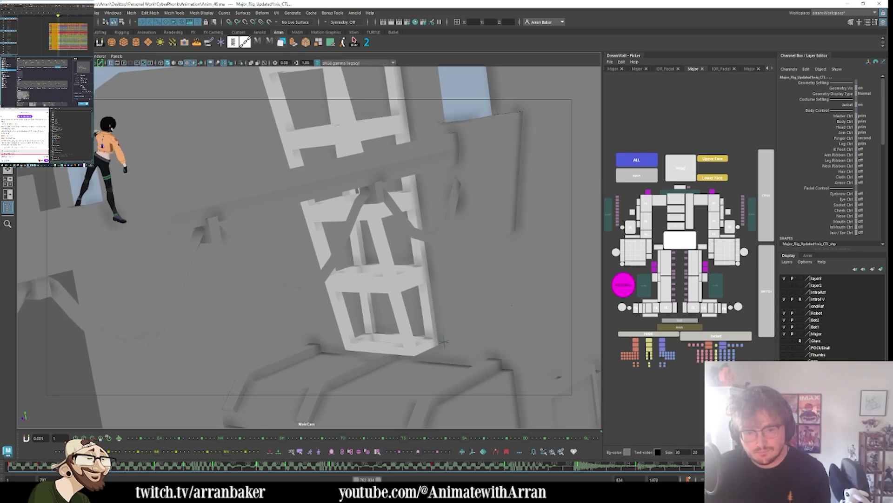
key(shift)
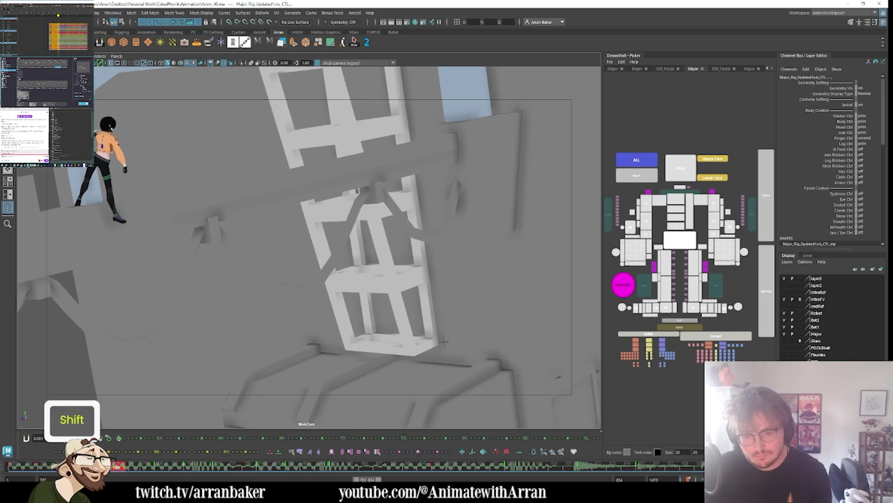
drag(117, 465, 351, 468)
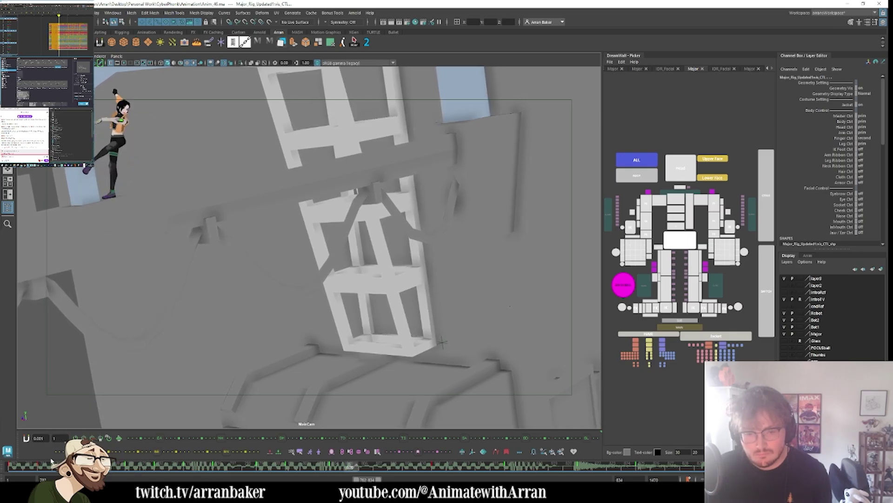
drag(51, 465, 50, 467)
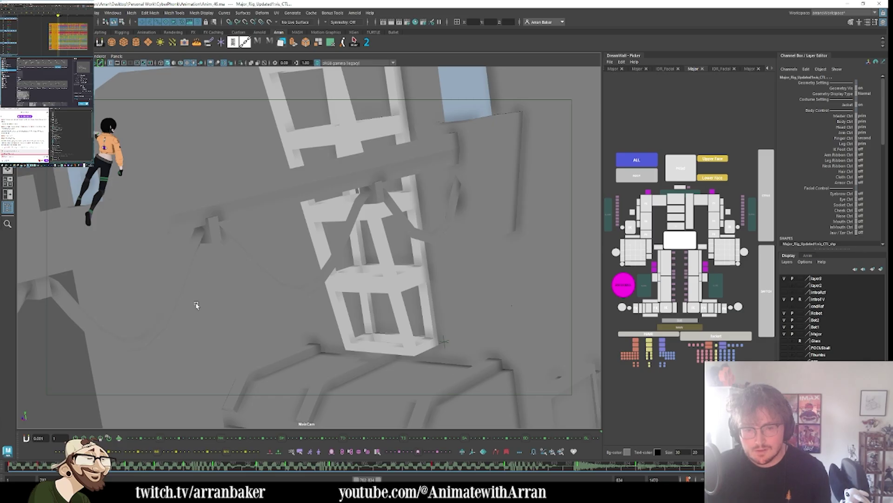
- Frame the character up close in the main camera and try rotating the right hip control to swing the trailing leg inward
key(backslash)
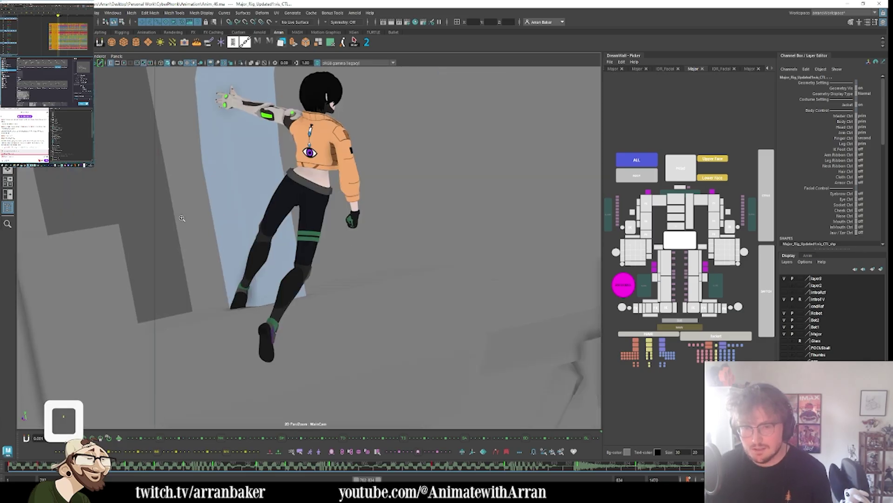
drag(289, 223, 305, 242)
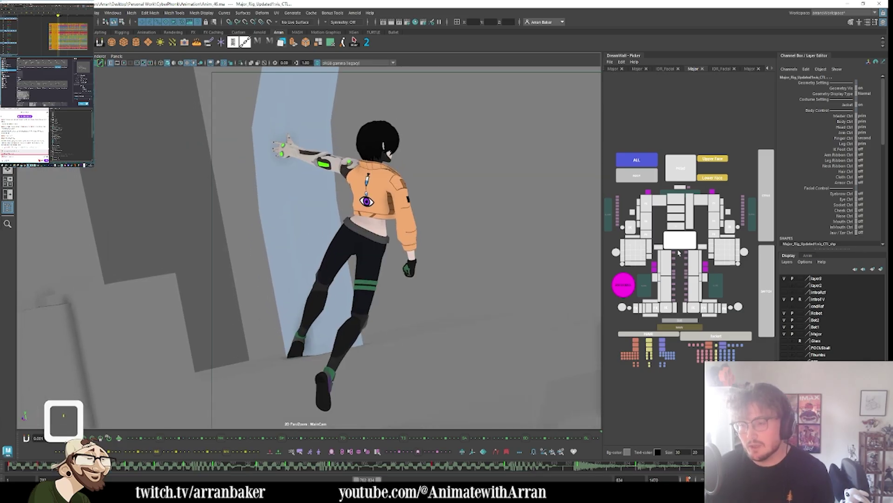
click(714, 212)
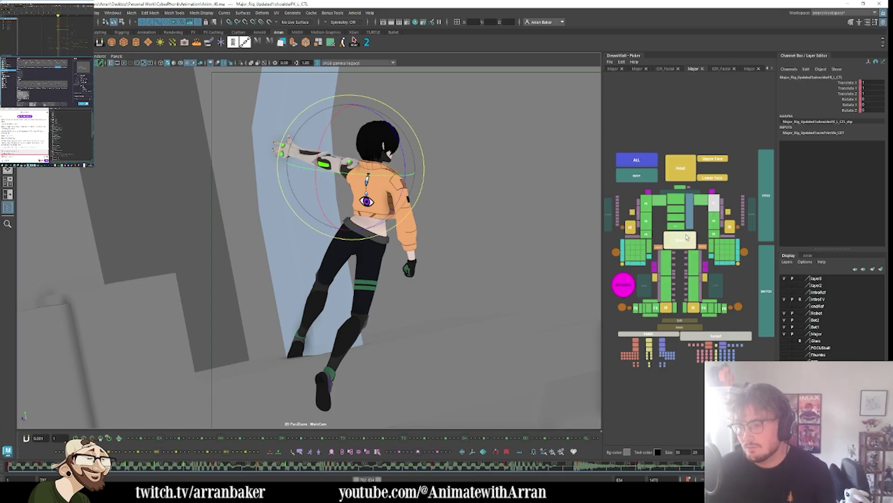
click(690, 268)
key(e)
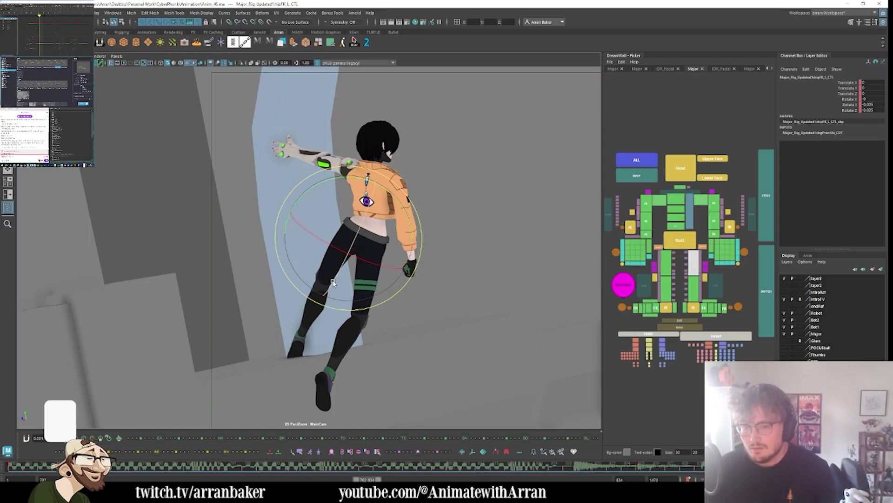
key(ctrl+z)
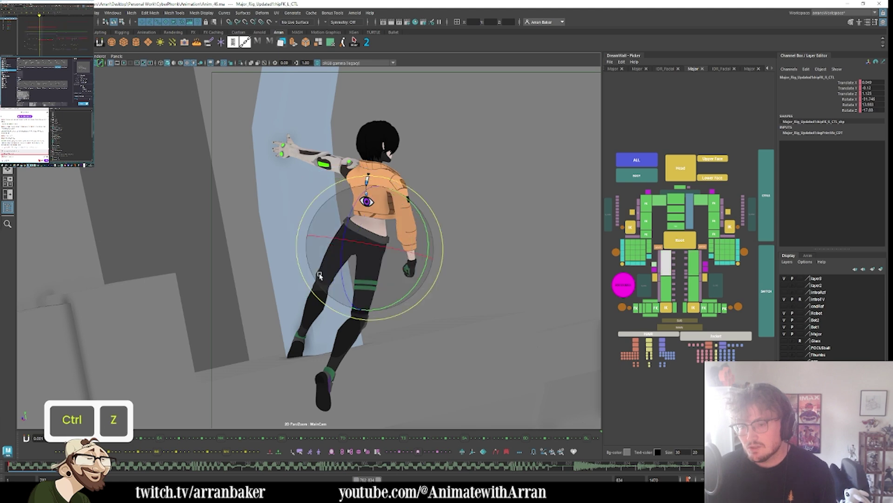
drag(352, 260, 342, 253)
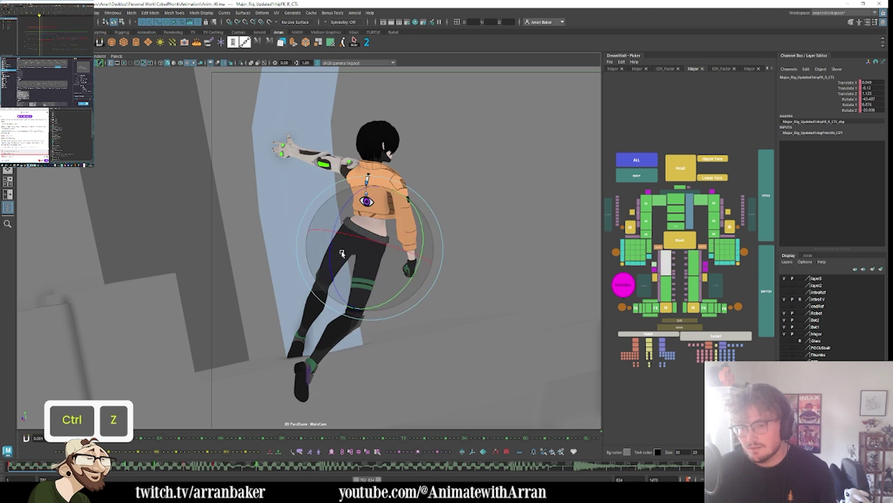
- Select the root control and compare the planted-foot pose with the neighbouring trailing-leg key pose
click(688, 240)
key(period)
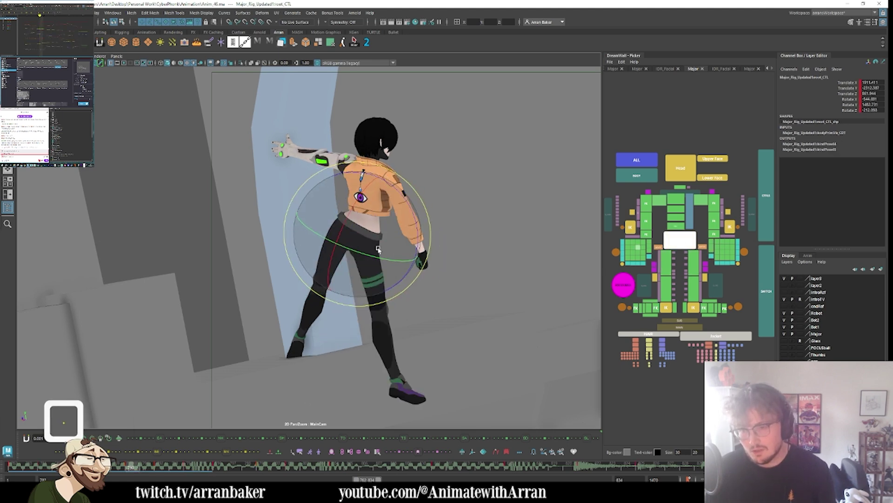
key(period)
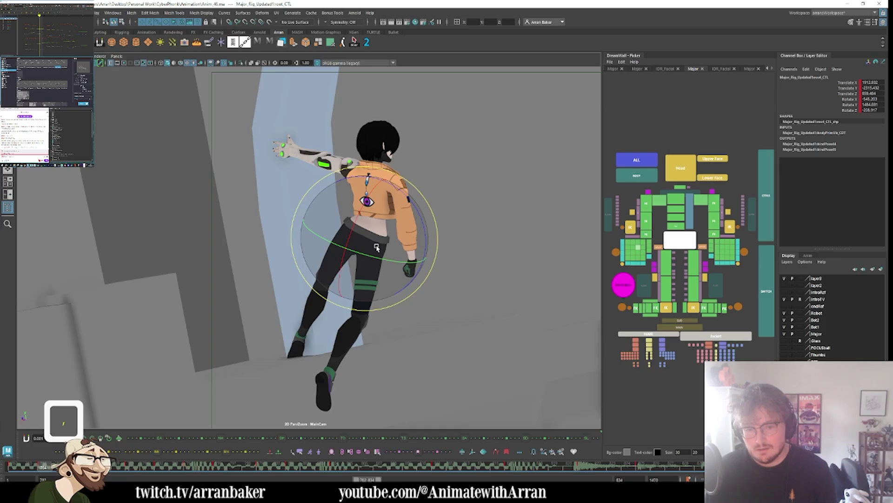
key(period)
key(period)
key(comma)
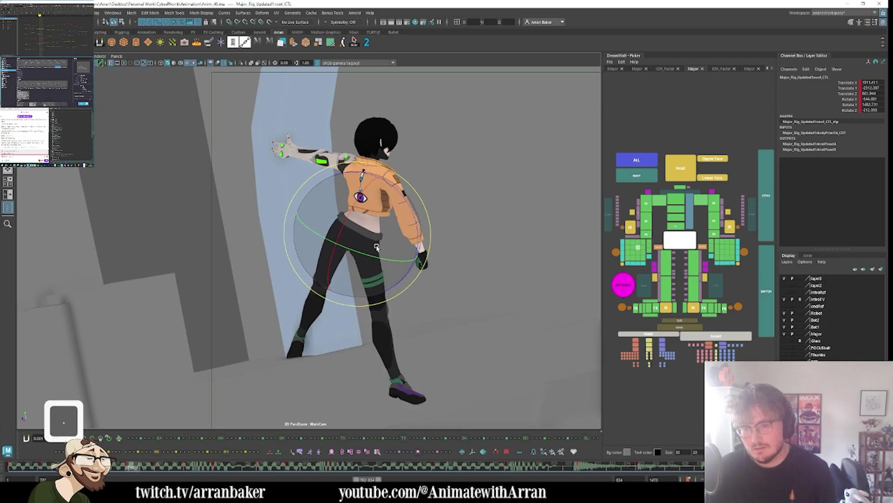
key(period)
key(comma)
key(comma)
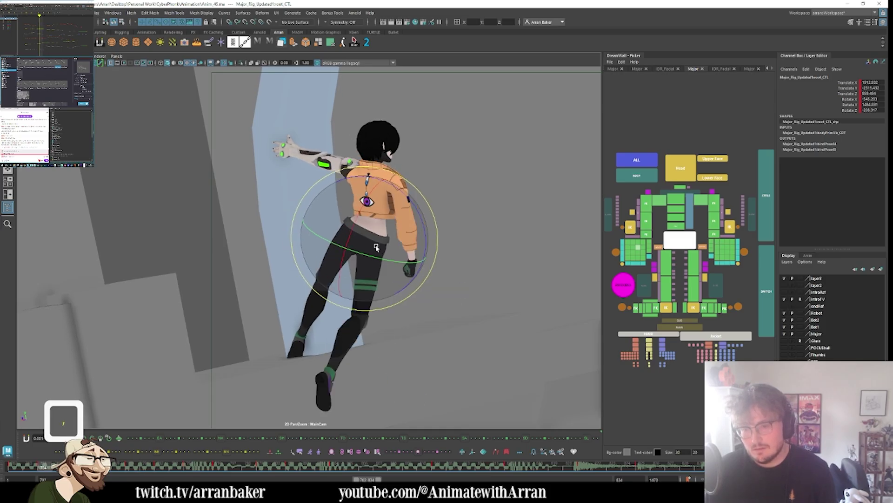
key(period)
key(period)
key(period)
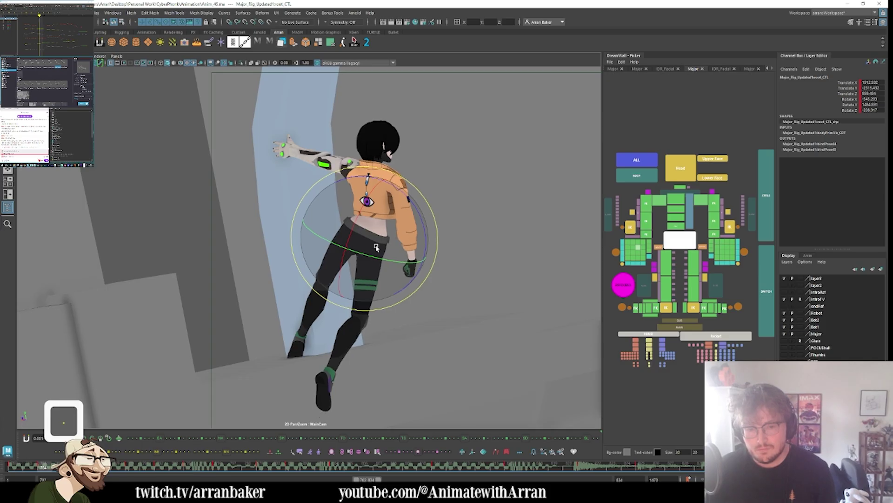
key(w)
key(comma)
key(period)
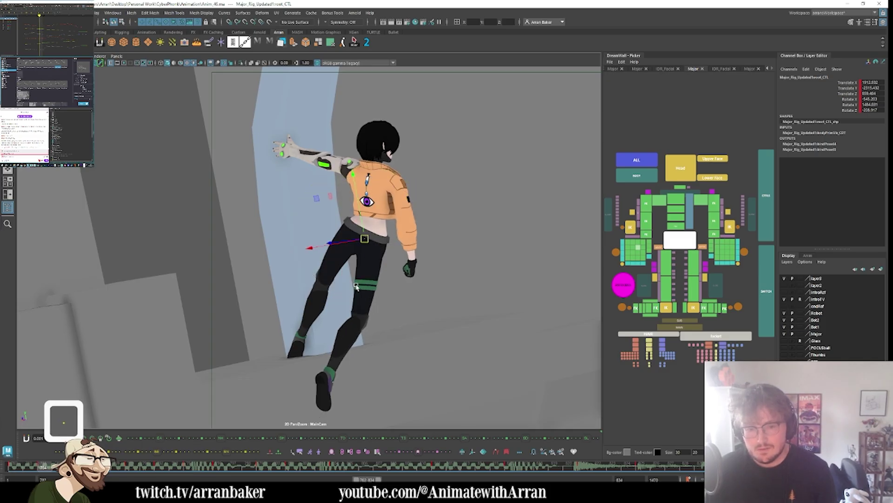
- Advance a few frames past the trailing-leg pose and key all body controls there to create a breakdown pose
key(l)
key(l)
key(l)
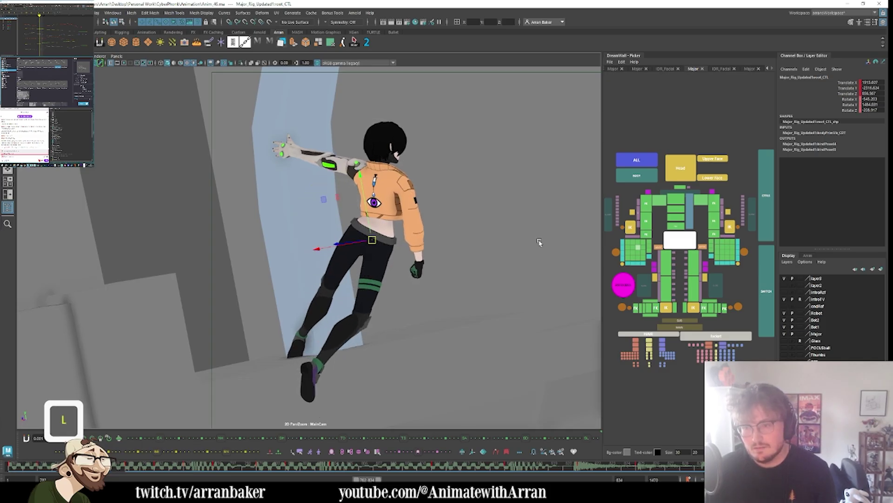
click(630, 175)
click(630, 175)
key(s)
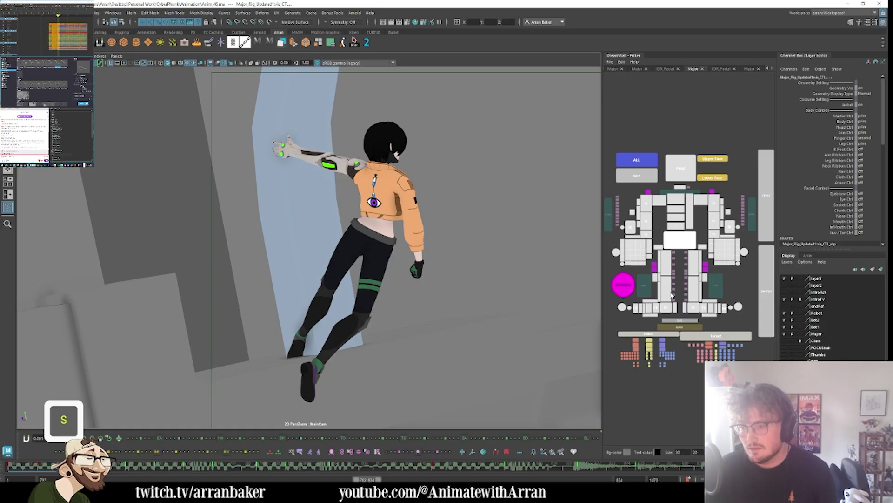
- Bend the right knee and rotate the right hip on the breakdown pose to tuck the trailing leg behind the body
click(671, 294)
key(e)
mouse_move(306, 336)
mouse_down()
mouse_move(302, 314)
mouse_move(335, 326)
mouse_up()
click(667, 263)
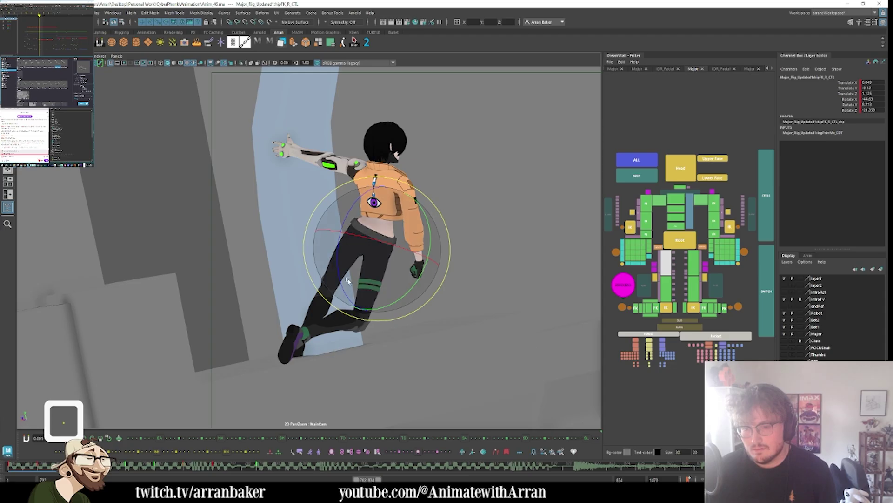
- Blend the root control of the breakdown slightly toward a neighbouring pose and compare it with the preceding key
click(685, 240)
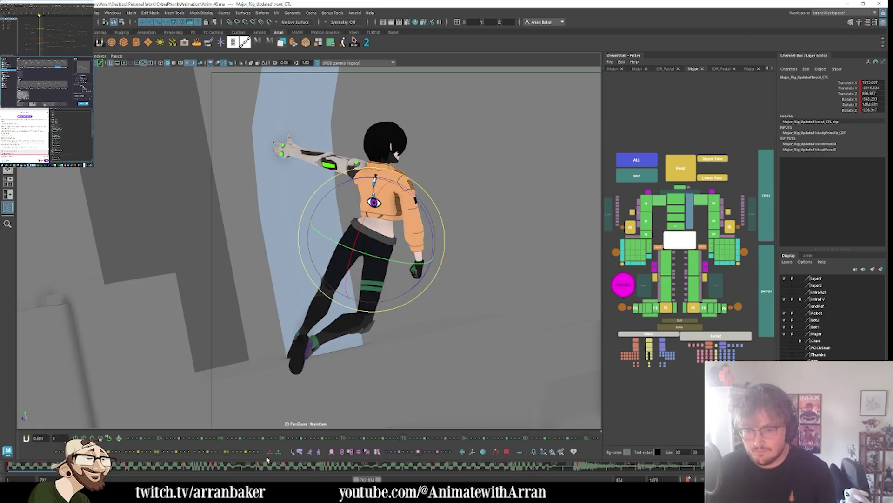
click(216, 451)
key(comma)
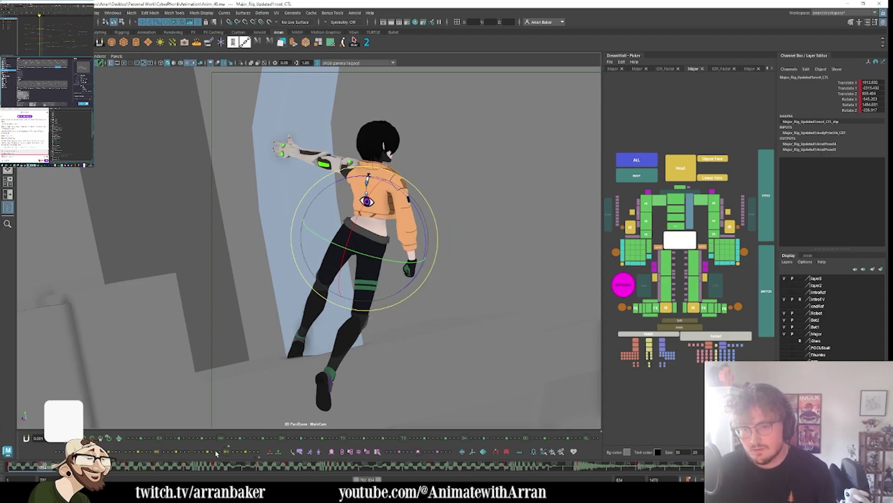
key(period)
- Rotate the right hip control so the tucked trailing leg swings away from the supporting leg
click(672, 272)
key(e)
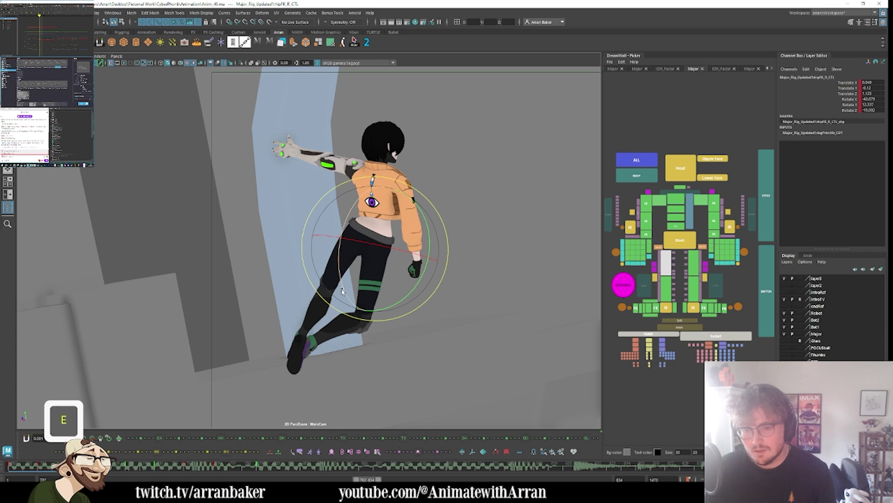
drag(360, 268, 387, 281)
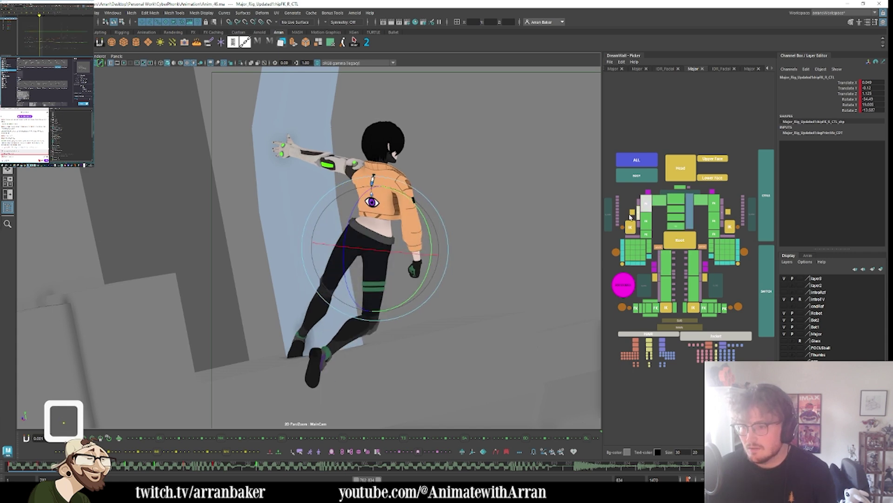
- Blend the right arm controls toward a neighbouring pose and raise the arm by rotating the right shoulder and clavicle
click(609, 213)
key(p)
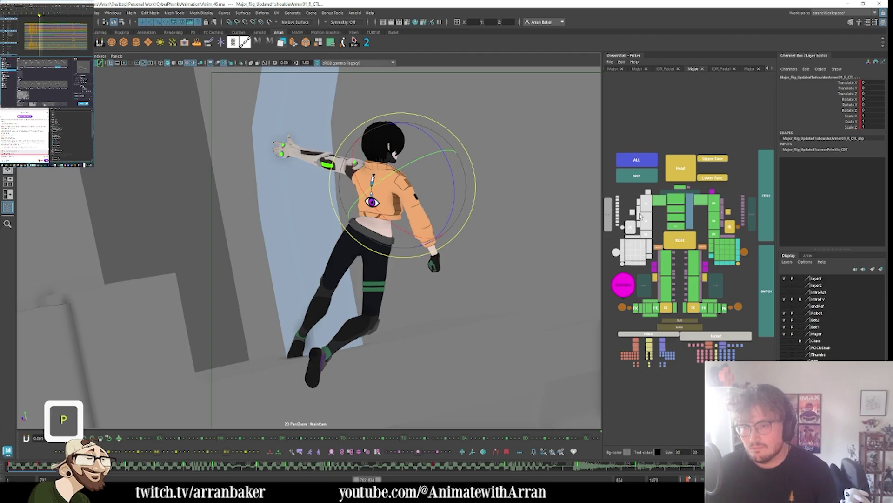
key(period)
click(660, 201)
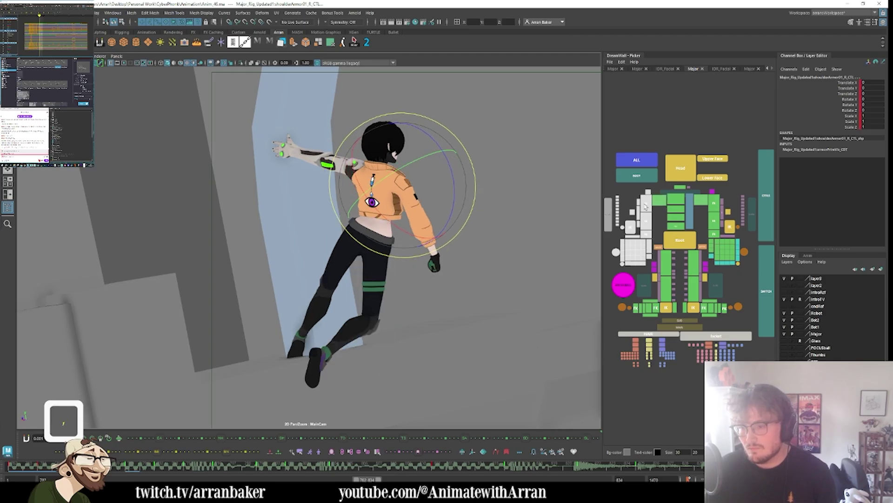
drag(421, 233, 419, 179)
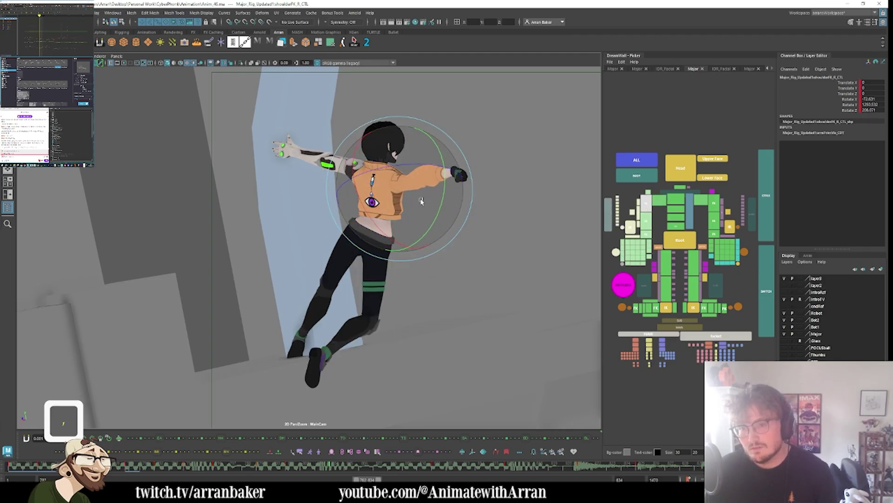
click(647, 204)
click(409, 159)
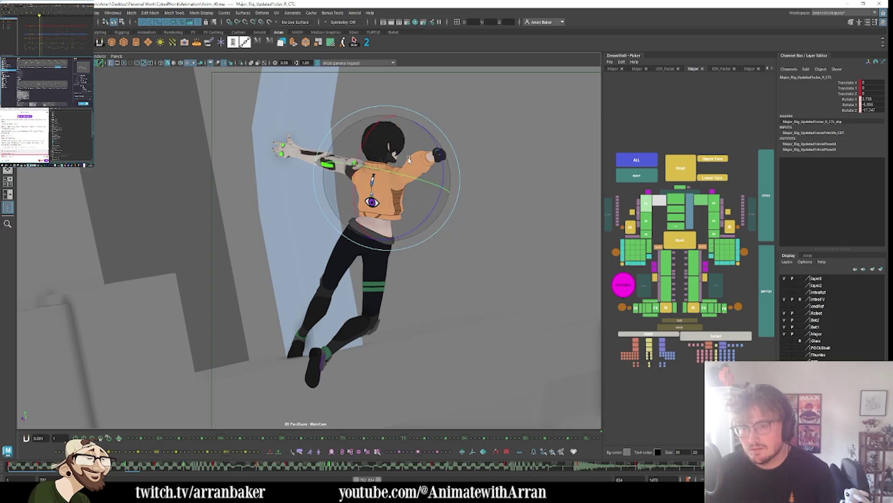
- Open the fingers of the right hand and rotate the wrist so the hand fans outward
click(647, 234)
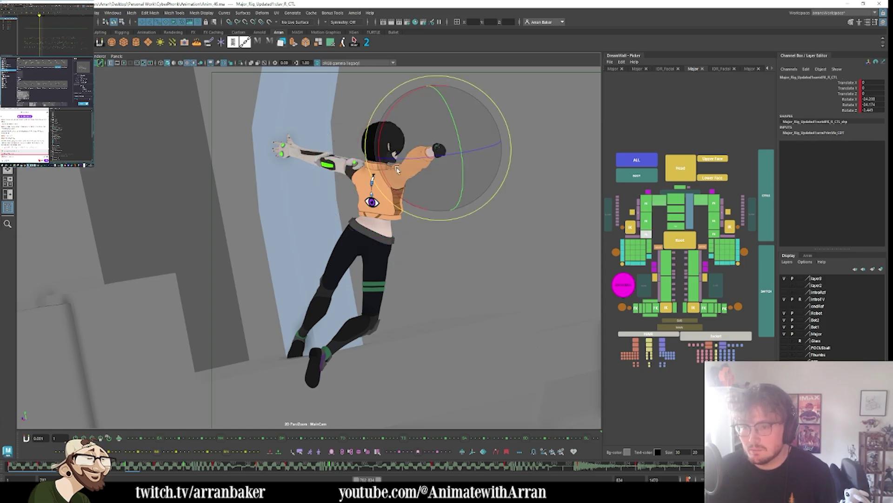
drag(443, 180, 412, 162)
drag(462, 146, 447, 163)
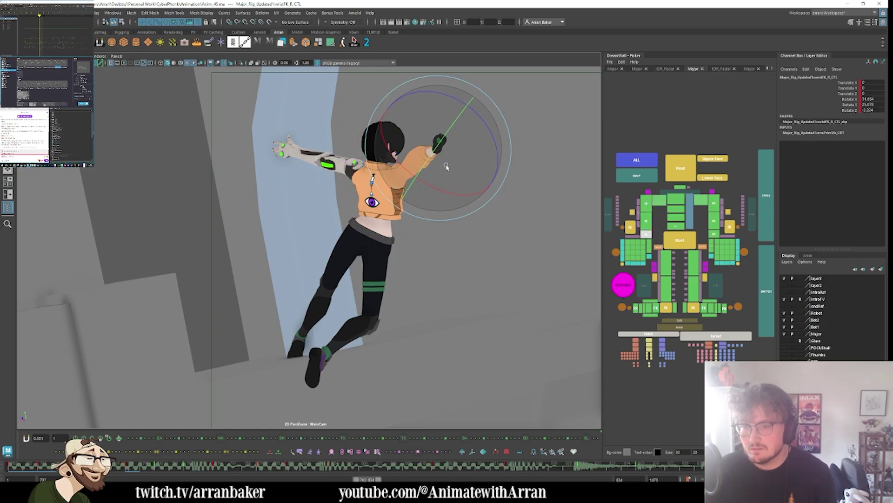
click(624, 279)
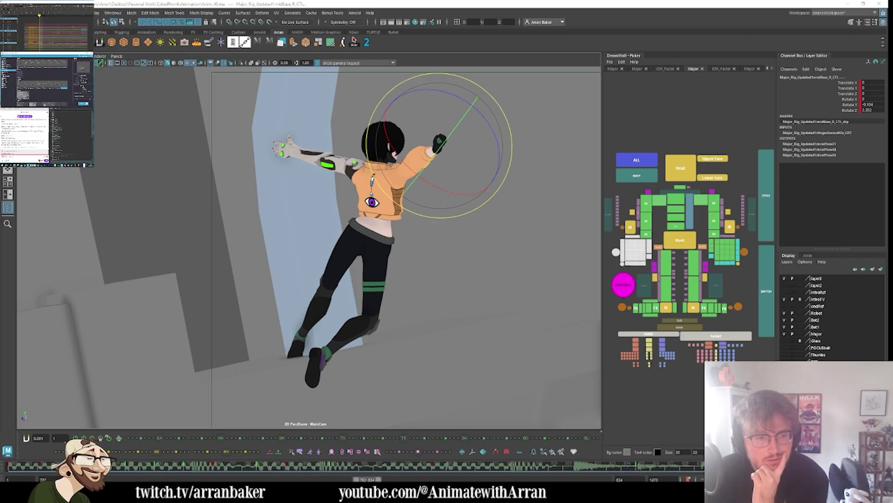
key(ctrl+z)
click(644, 233)
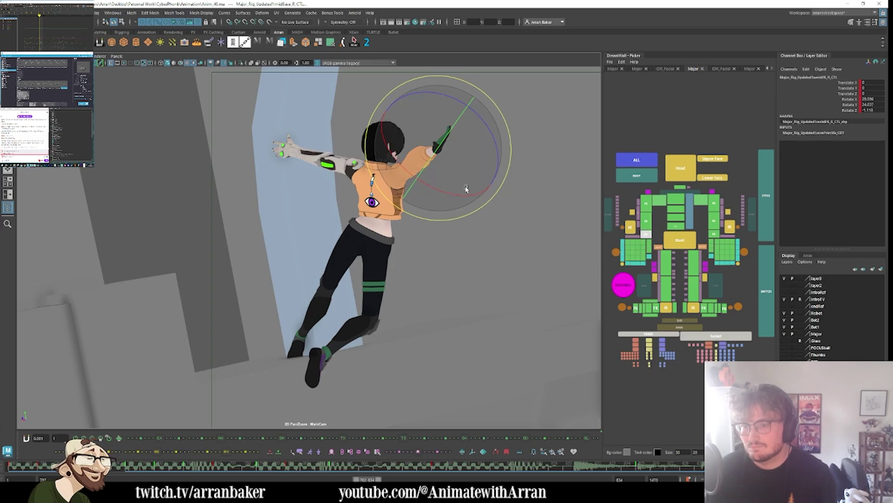
mouse_move(464, 191)
mouse_down()
mouse_move(464, 130)
mouse_move(493, 153)
mouse_up()
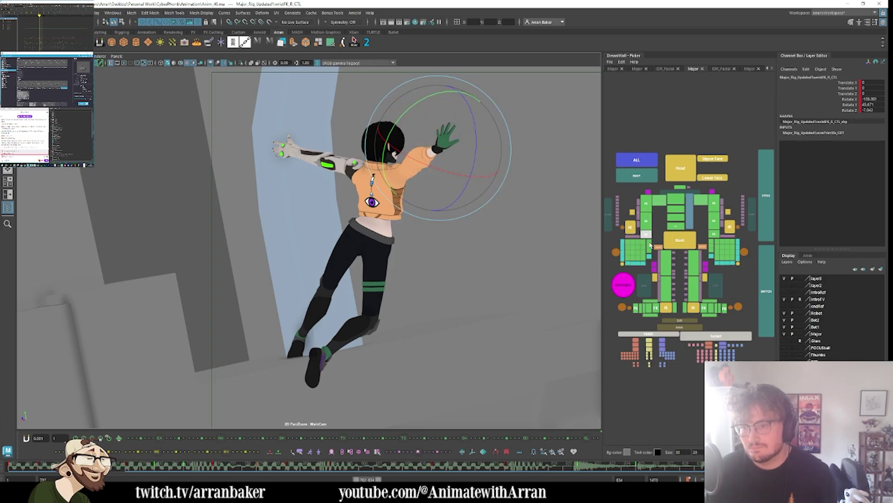
- Adjust the right elbow, zero its ribbon control's offset, and rotate the right clavicle to lift the raised arm further
key(Up)
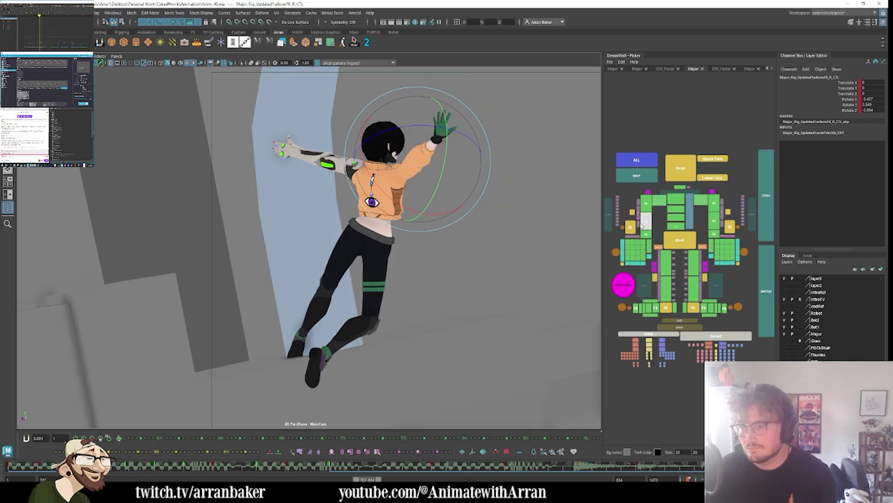
click(631, 227)
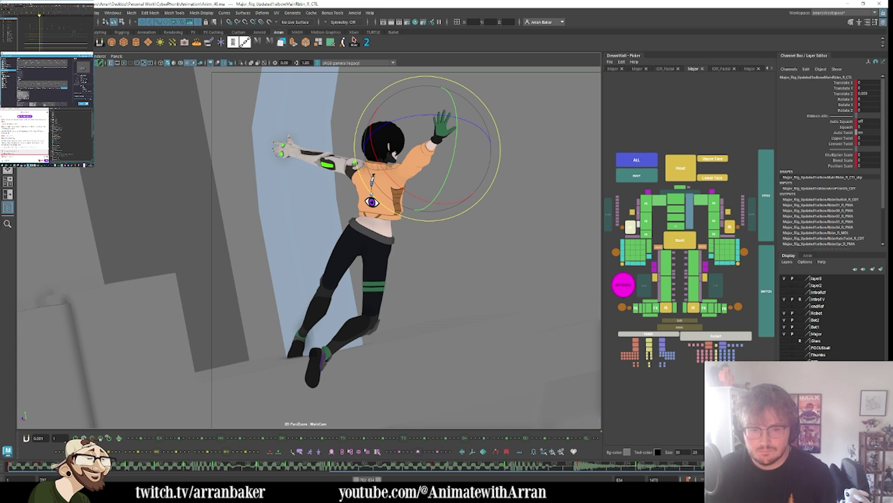
key(w)
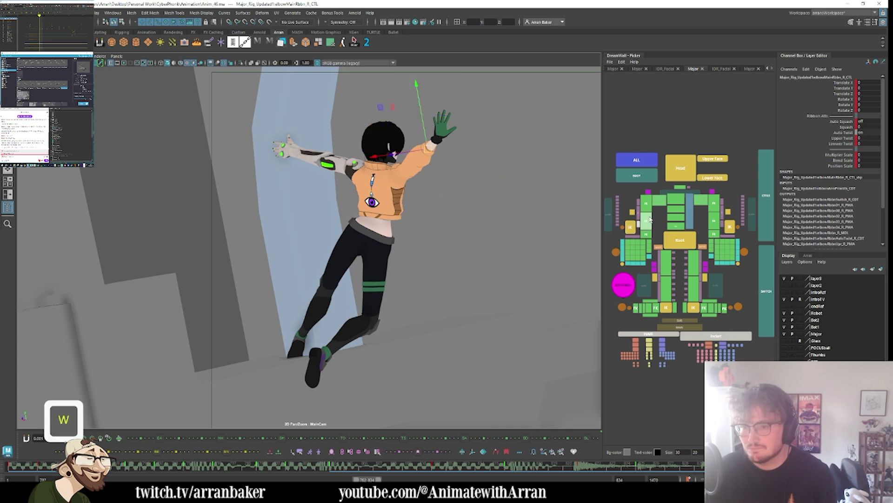
click(659, 200)
key(e)
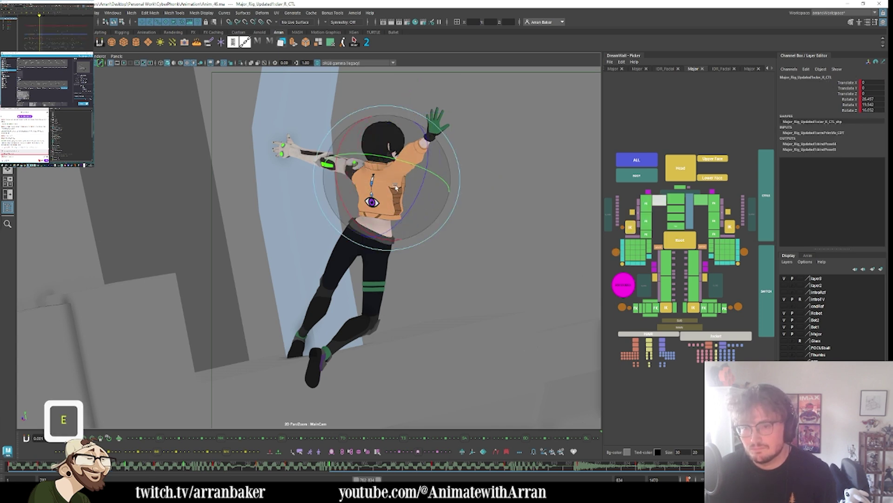
mouse_move(396, 187)
mouse_down()
mouse_move(349, 198)
mouse_move(397, 214)
mouse_up()
- Twist the upper body with the spine and clavicle controls and rotate the right shoulder to swing the arm down across the torso
click(680, 214)
key(e)
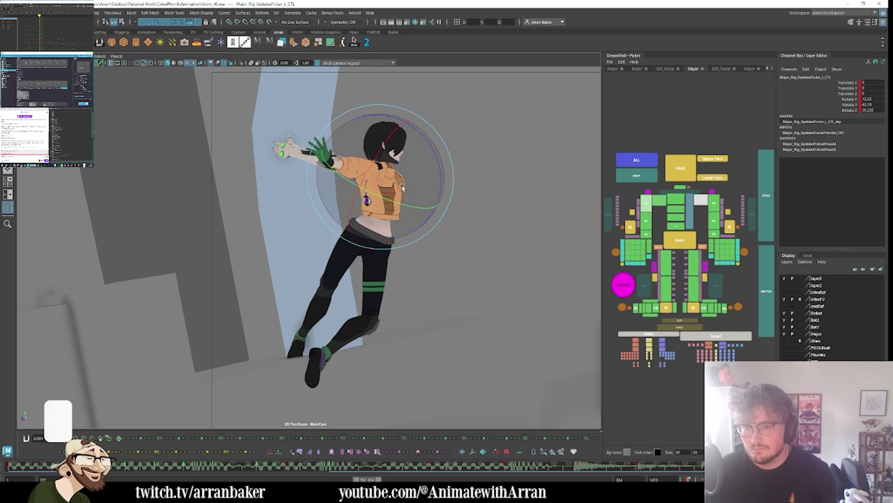
click(646, 203)
mouse_move(392, 208)
mouse_down()
mouse_move(408, 202)
mouse_move(393, 212)
mouse_up()
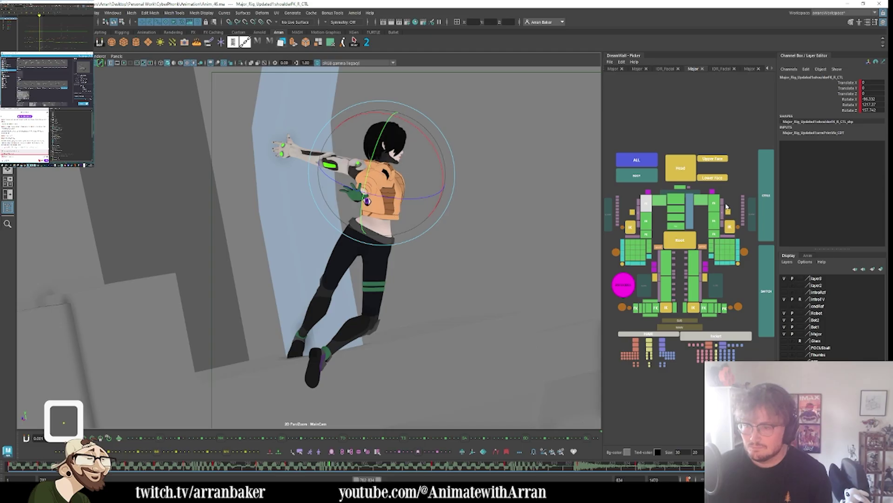
- Rotate the head control to tilt the head on the breakdown pose and compare it with the neighbouring key poses
click(681, 169)
drag(379, 111, 358, 117)
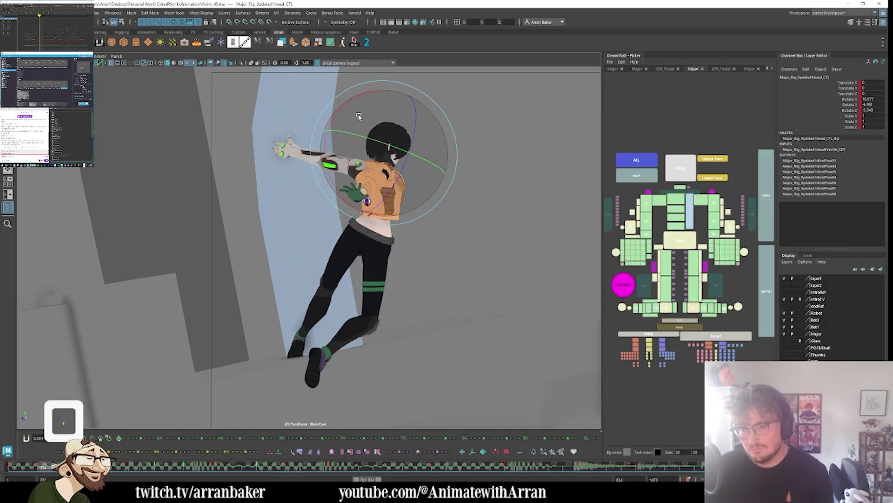
key(comma)
key(period)
key(period)
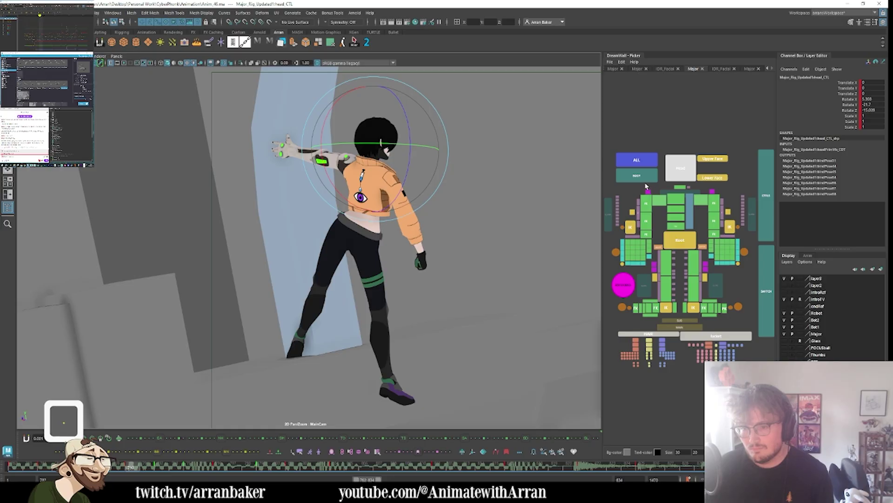
key(comma)
key(period)
key(period)
key(comma)
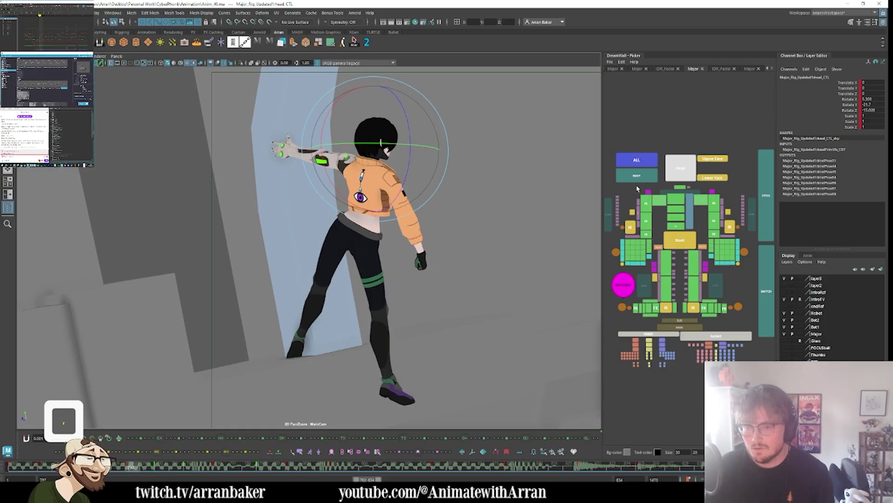
key(period)
key(comma)
- Blend the right arm controls on the planted-foot pose, twist the upper body, and swing the right arm across the torso
click(608, 215)
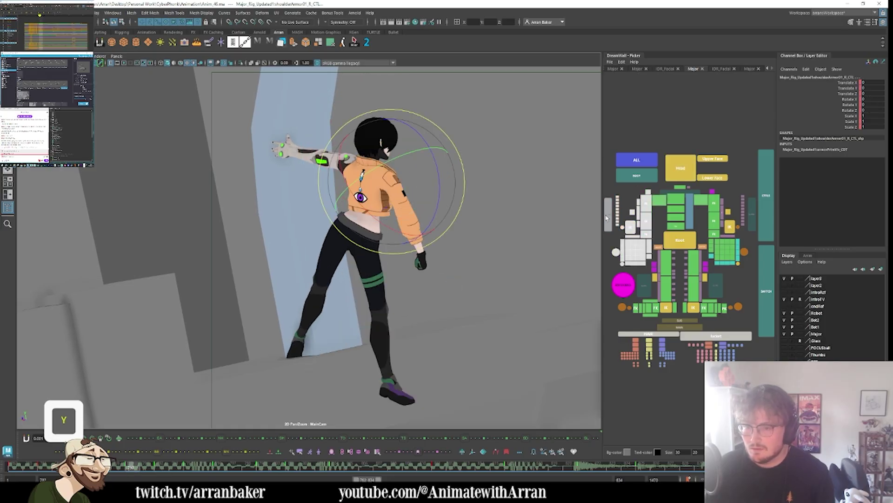
key(y)
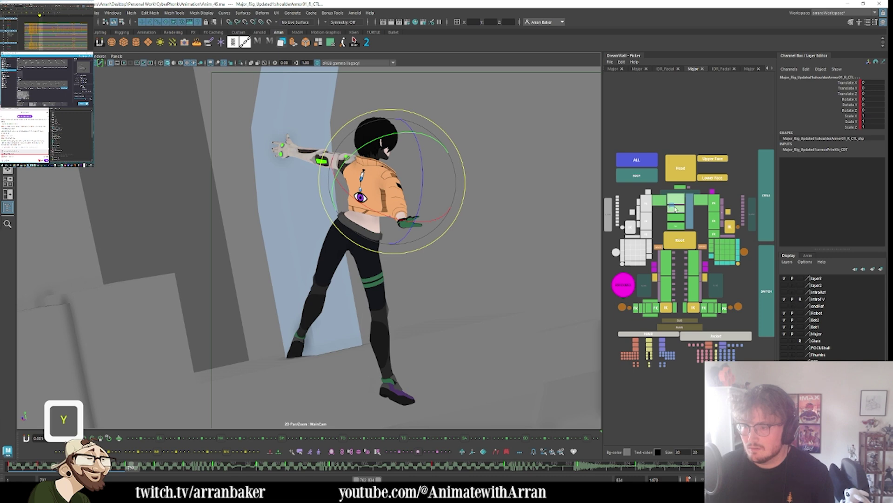
click(700, 200)
key(u)
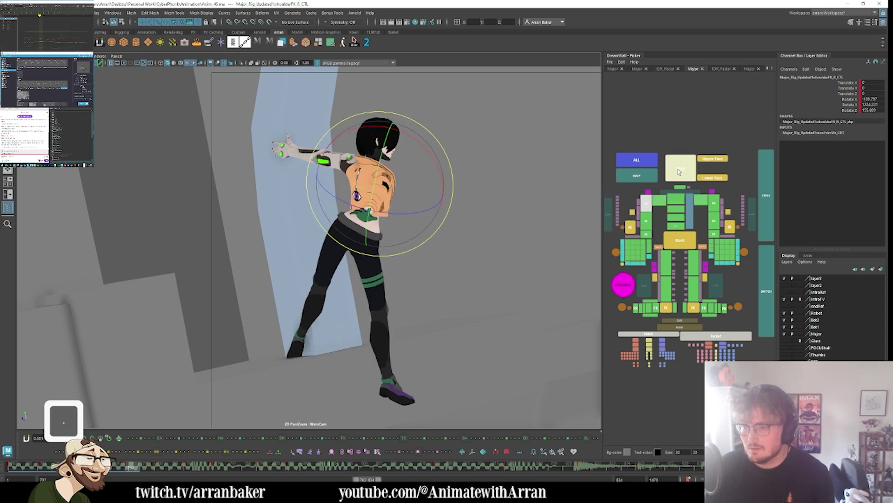
- Rotate the head control on the planted-foot pose to follow the twisted upper body
click(680, 168)
drag(403, 148, 412, 163)
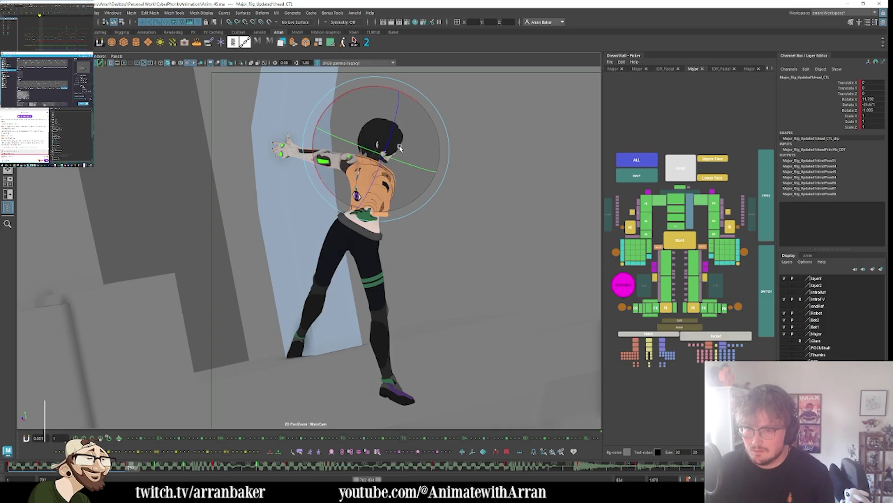
- Refine the head rotation on the planted-foot pose and the bent-leg breakdown, comparing them with the neighbouring key poses
key(comma)
key(comma)
key(period)
key(period)
key(period)
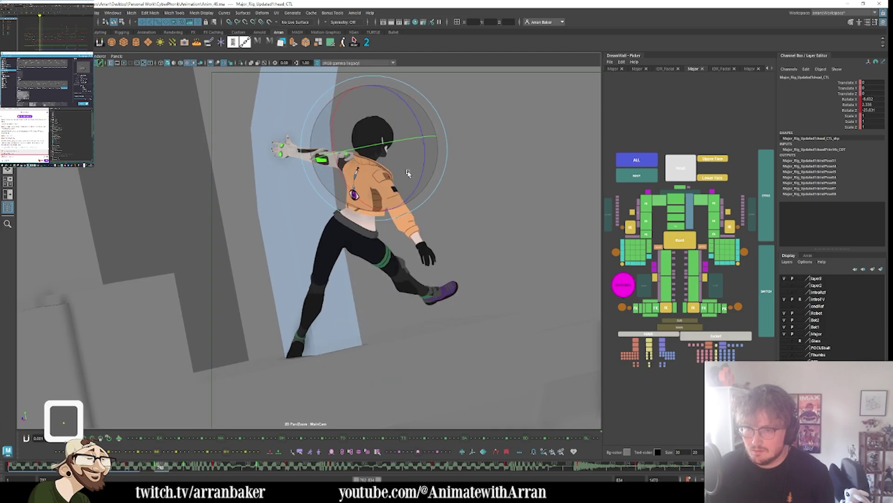
key(comma)
drag(402, 182, 413, 163)
key(comma)
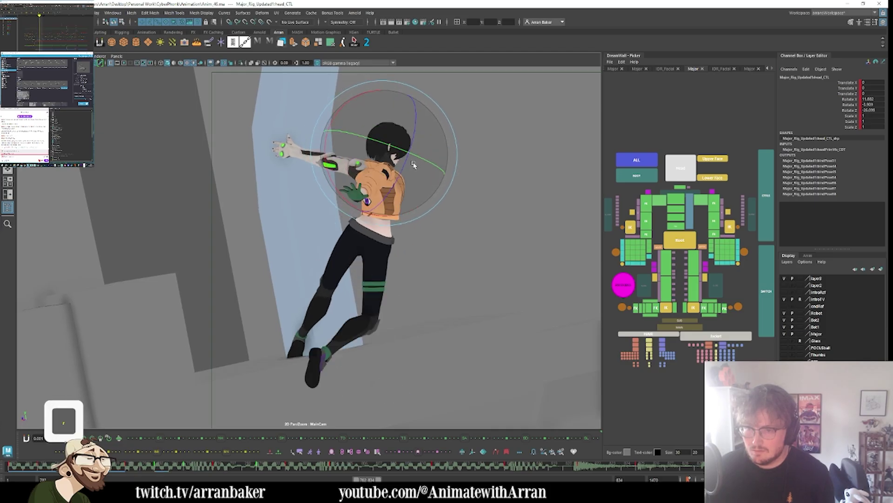
key(period)
key(comma)
key(period)
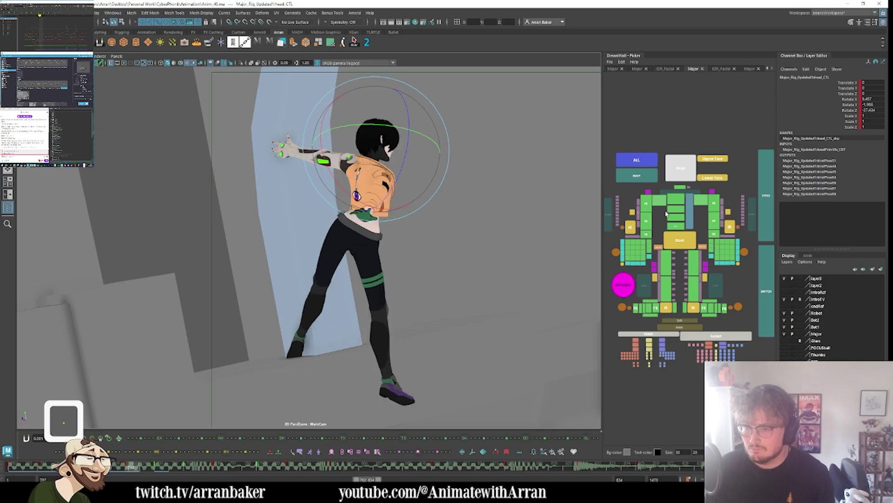
- Rotate the right shoulder and forearm controls on the planted-foot pose to bring the hand out beside the waist
click(377, 190)
drag(377, 191, 372, 186)
key(comma)
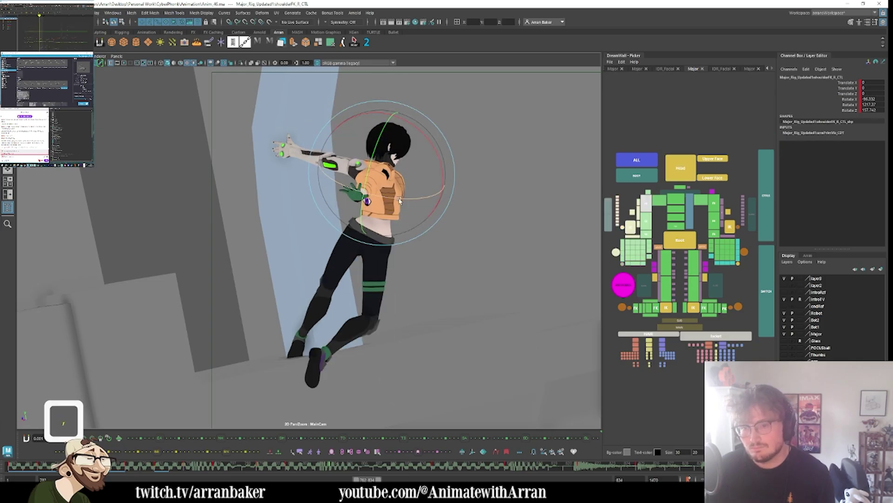
key(period)
click(647, 234)
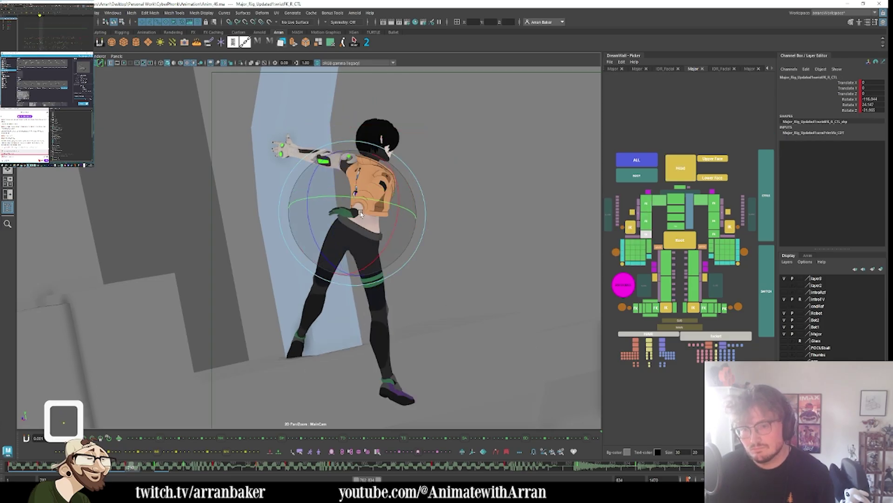
key(comma)
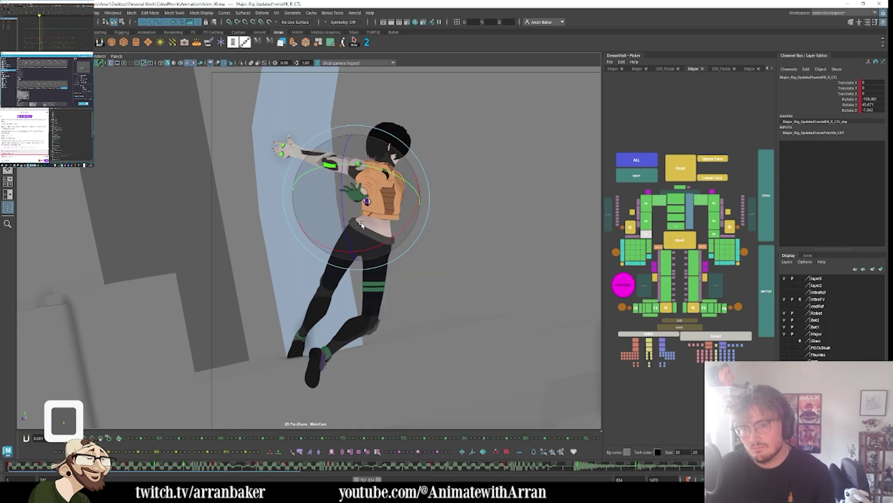
key(period)
key(comma)
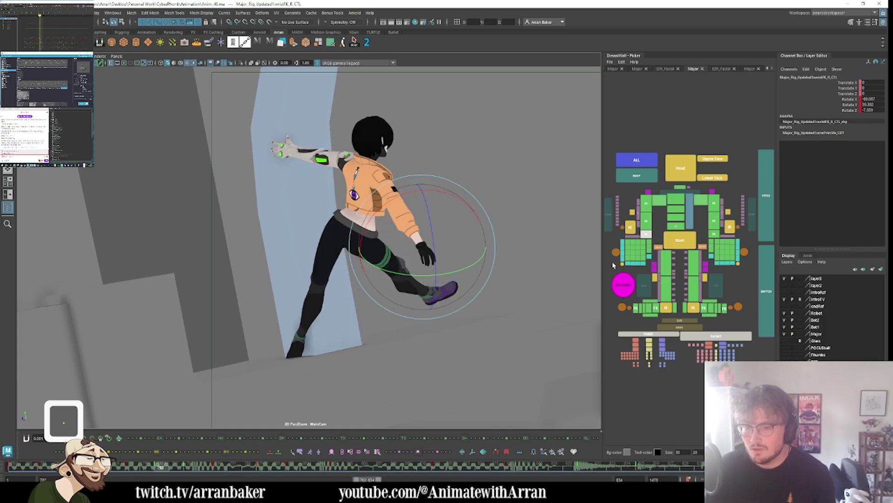
- Select all character controls and blend an in-between pose ahead of the bent-leg breakdown
key(period)
key(period)
drag(24, 465, 45, 471)
key(comma)
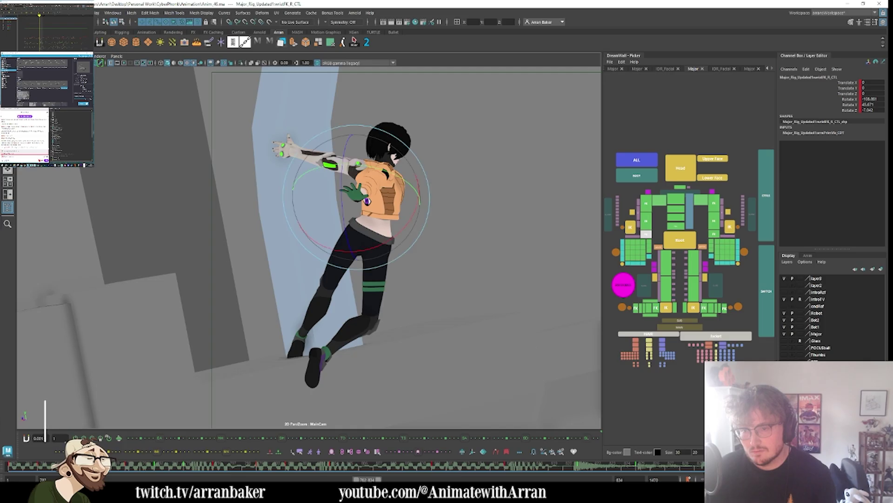
click(636, 159)
key(u)
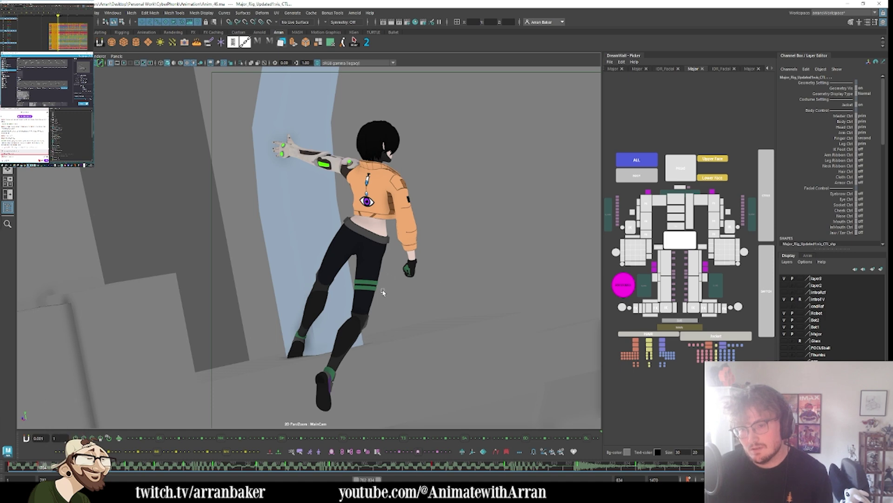
- Rotate the right lower-leg control on the in-between pose and blend the full set of right arm controls
click(674, 267)
key(e)
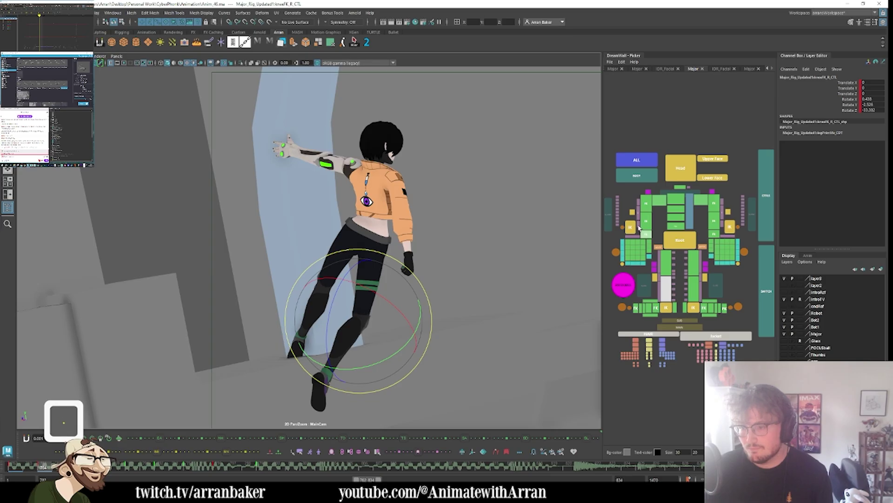
drag(639, 228, 608, 215)
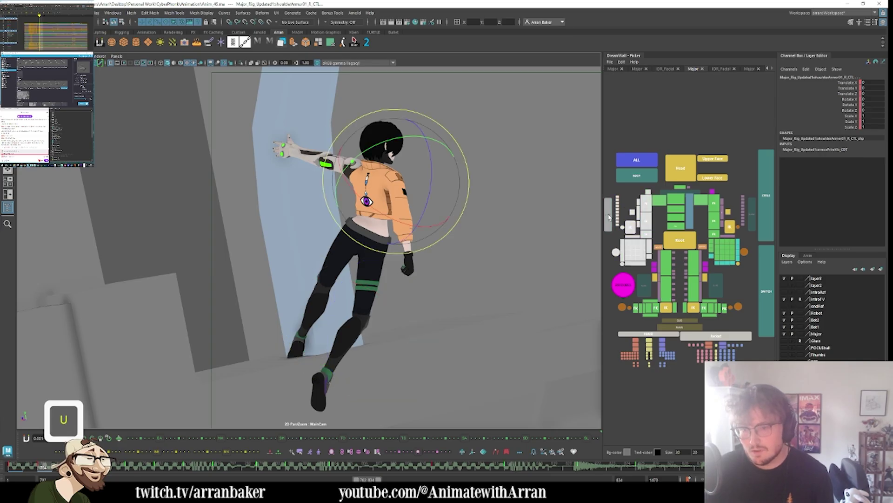
click(656, 204)
click(623, 218)
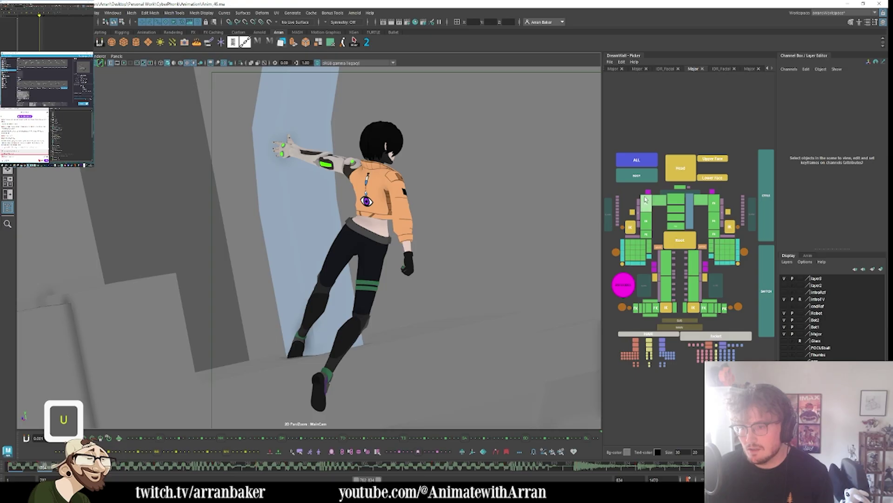
- Rotate the right shoulder and forearm controls on the in-between pose to swing the hand out beside the torso
click(646, 201)
mouse_move(421, 177)
mouse_down()
mouse_move(408, 194)
mouse_move(416, 173)
mouse_up()
key(comma)
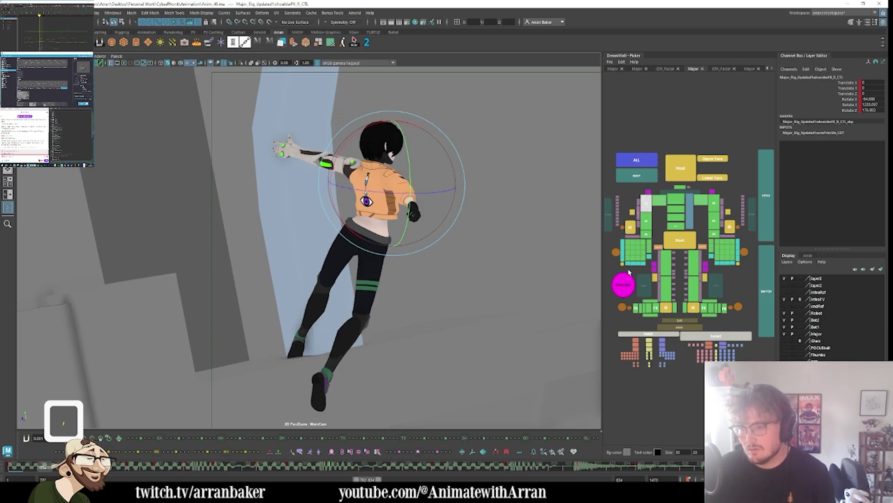
click(646, 234)
drag(461, 221, 438, 244)
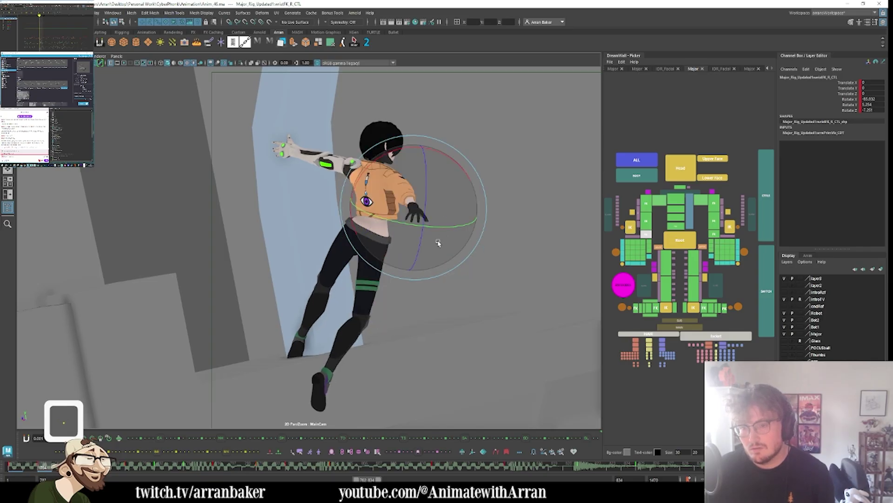
- Rotate the right clavicle control on the bent-leg breakdown and check the arm's path against the neighbouring poses
key(period)
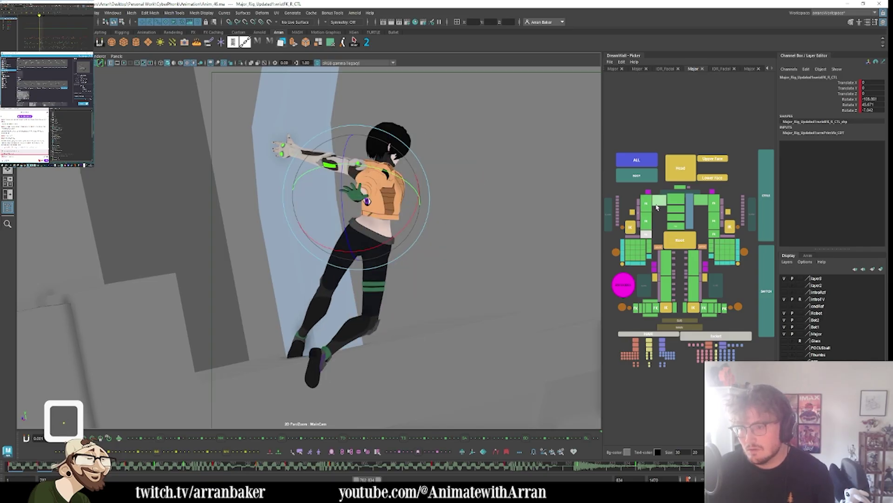
click(657, 203)
key(period)
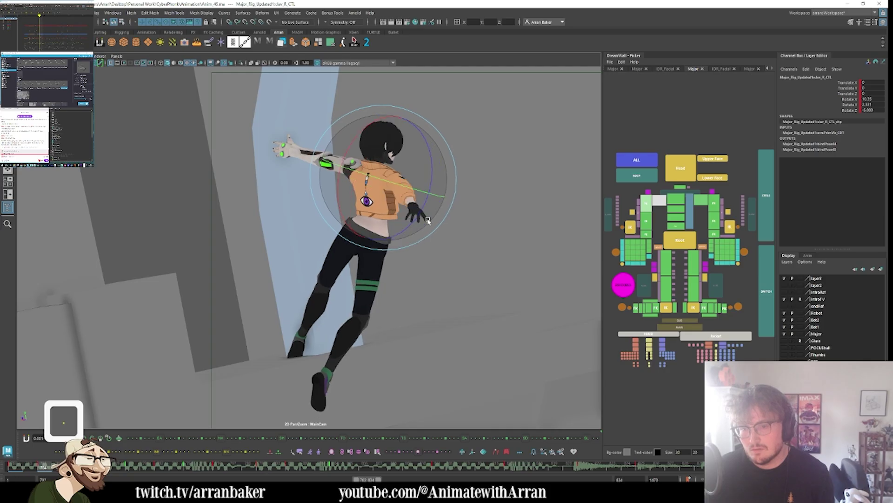
key(period)
key(comma)
key(comma)
key(period)
key(period)
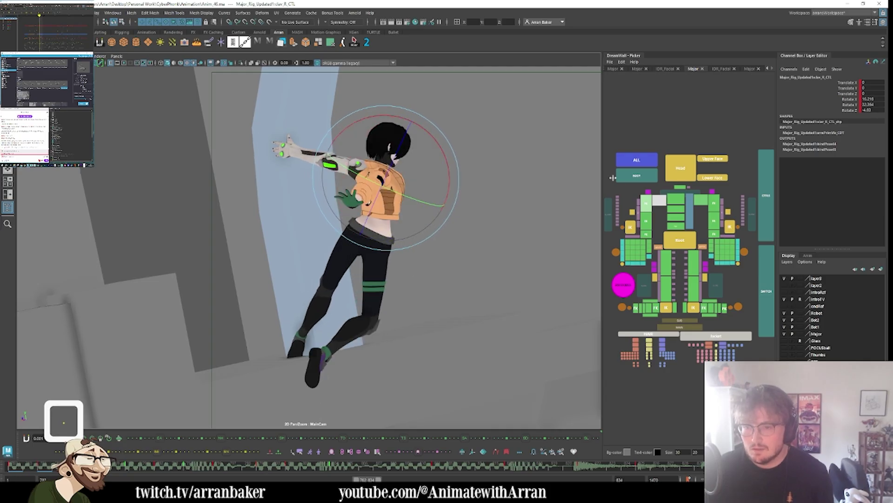
- Rotate the head control on the bent-leg breakdown to smooth the head turn from the preceding poses
key(comma)
click(682, 172)
key(comma)
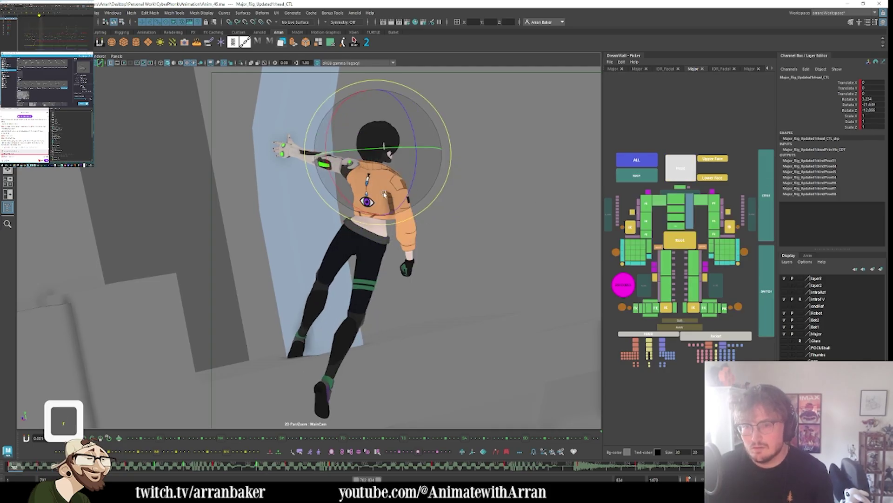
key(period)
key(comma)
key(period)
key(period)
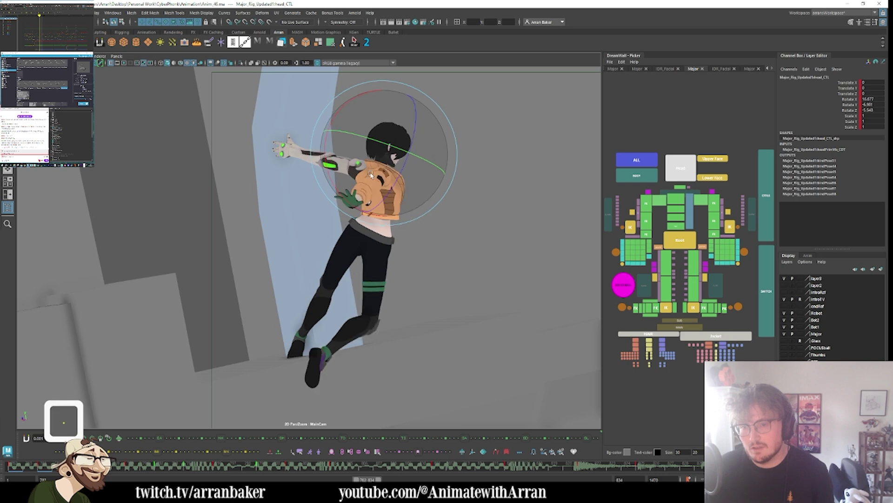
- Flip back and forth between the swing's key poses to examine the flow of the head, torso and right arm
key(comma)
key(comma)
key(period)
drag(371, 174, 372, 176)
key(comma)
key(period)
key(period)
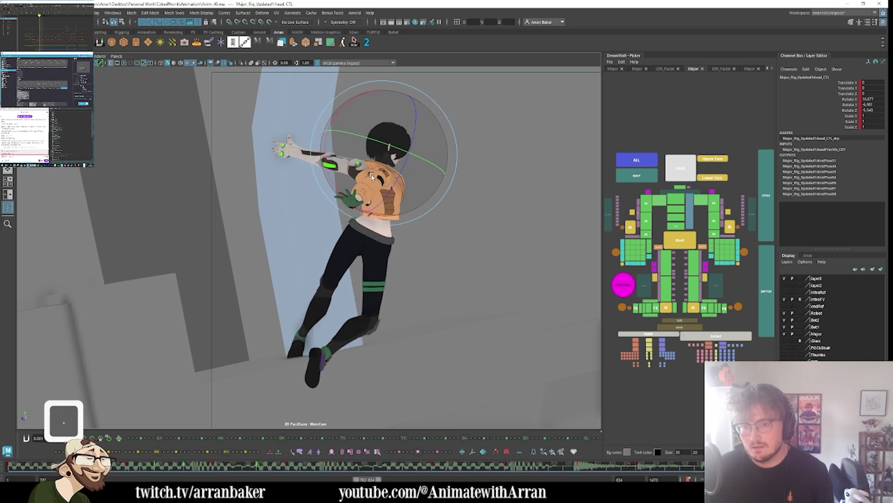
key(comma)
key(comma)
key(period)
key(comma)
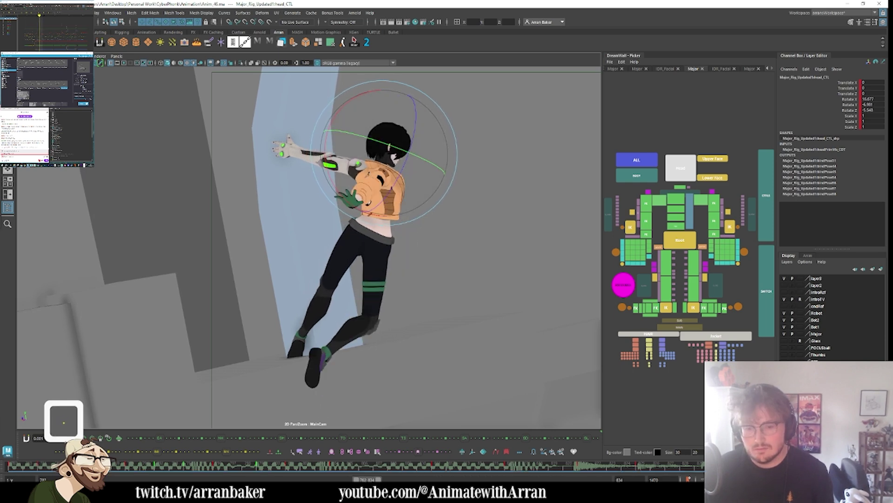
key(period)
key(period)
key(comma)
key(period)
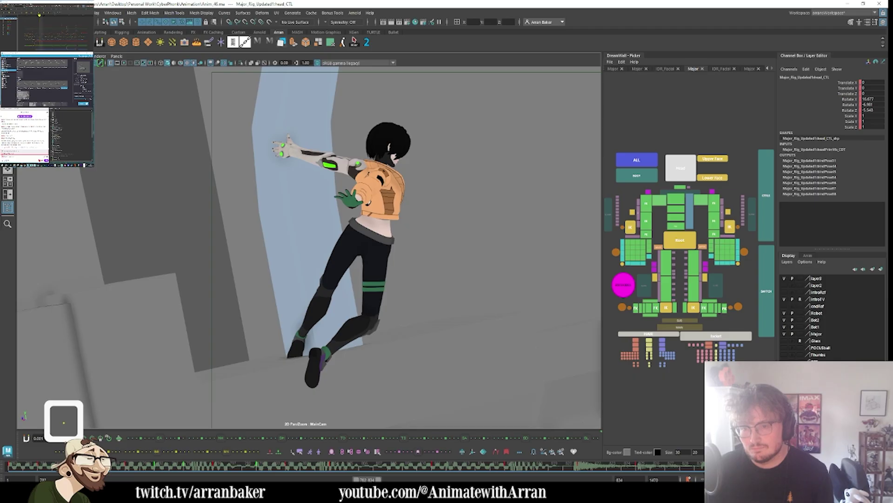
- Adjust the head control's rotation around the in-between pose and check it against the preceding key pose
drag(95, 475, 23, 452)
key(e)
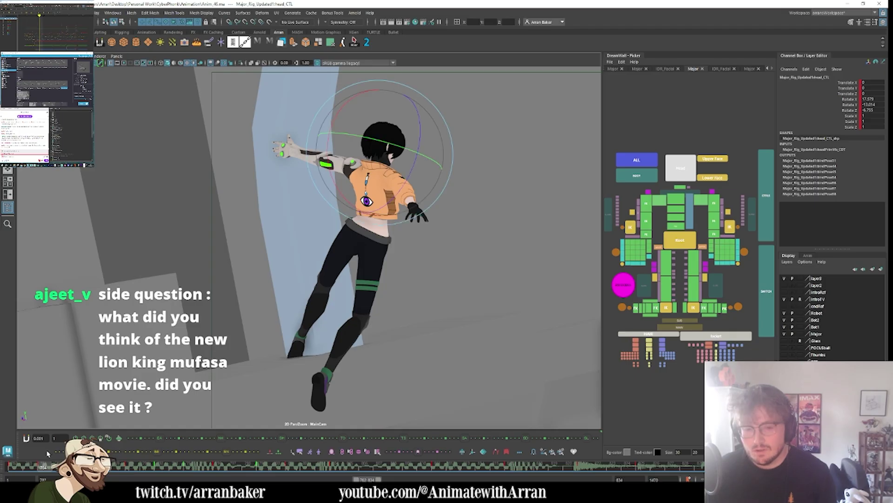
key(period)
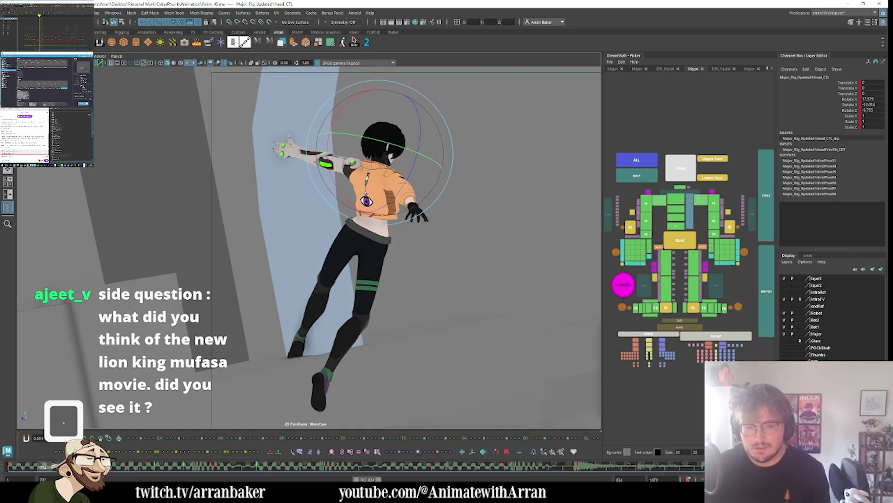
key(comma)
drag(451, 159, 445, 178)
key(comma)
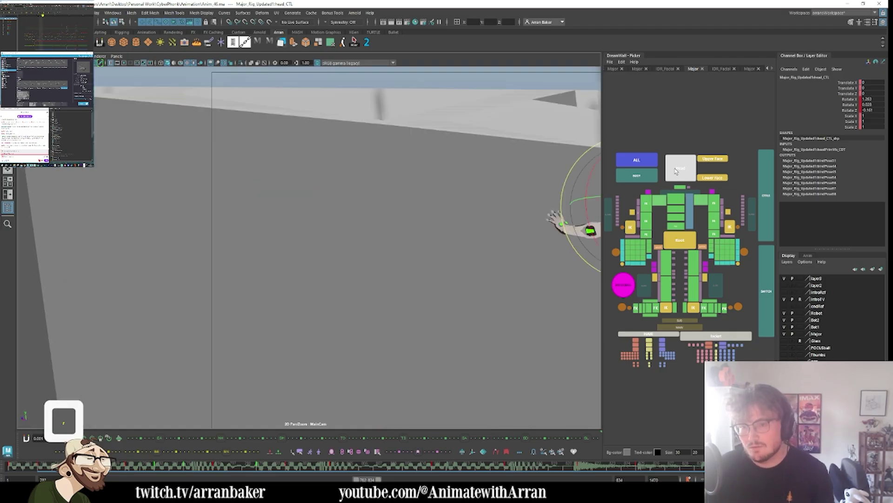
key(period)
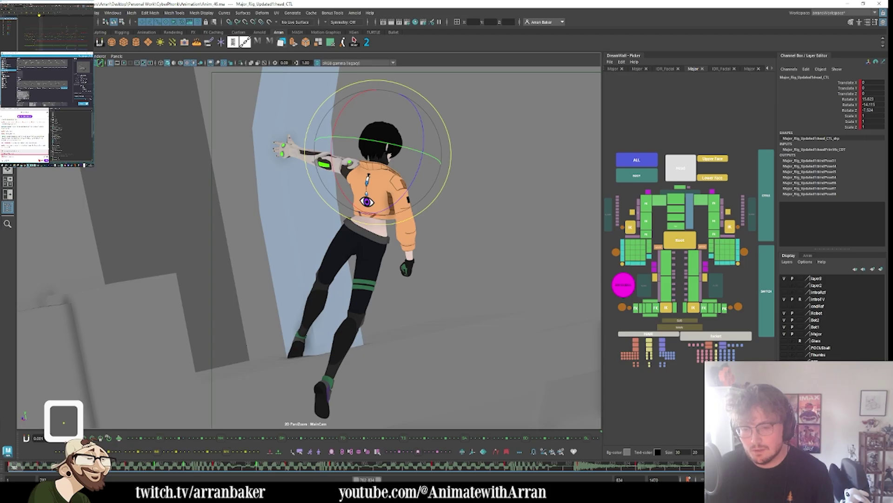
- Extend the start of the playback range and step through the swing's poses to review the head motion
drag(355, 479, 353, 480)
key(comma)
key(comma)
key(period)
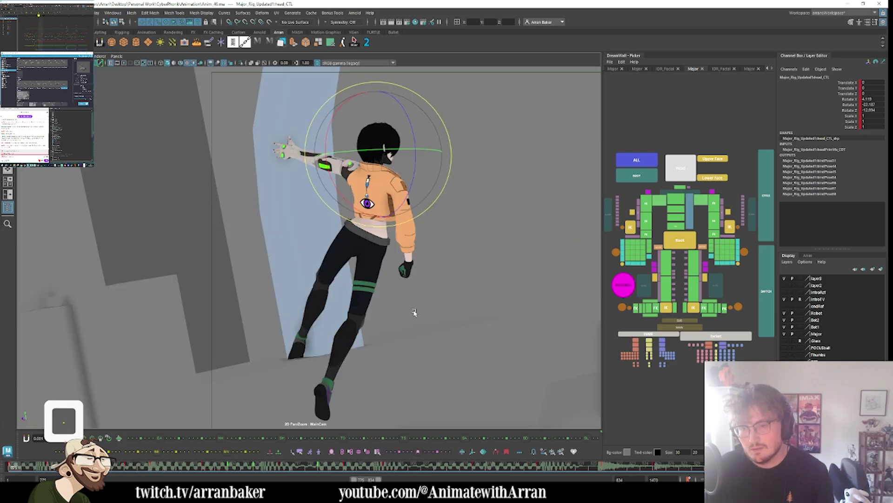
key(period)
key(period)
key(period)
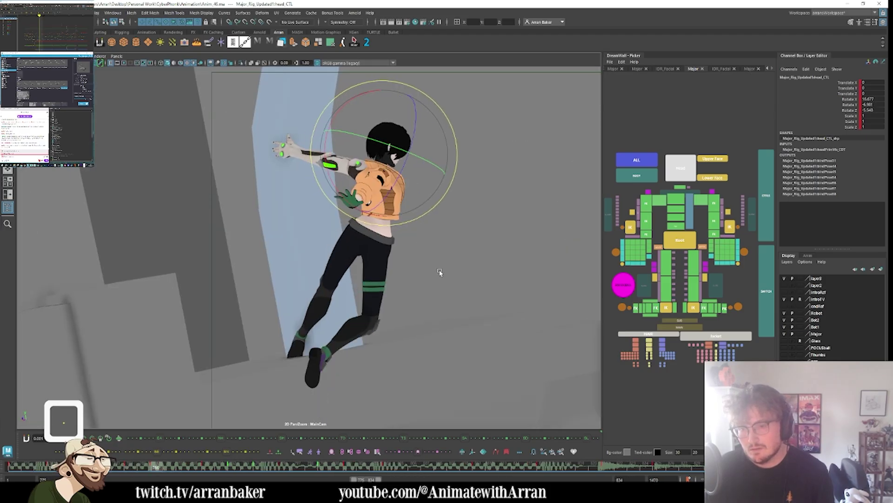
key(comma)
key(comma)
key(period)
key(period)
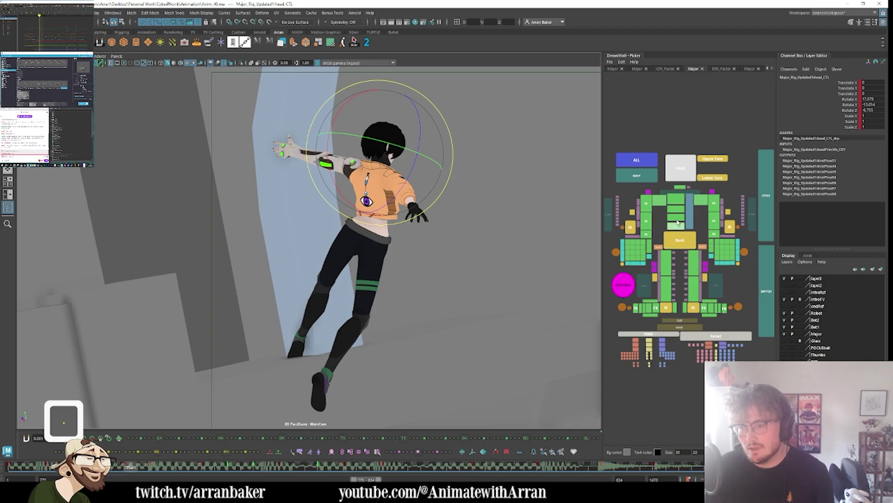
- Adjust the root control on the pose before the in-between and compare the hip movement through to the planted-foot pose
click(680, 239)
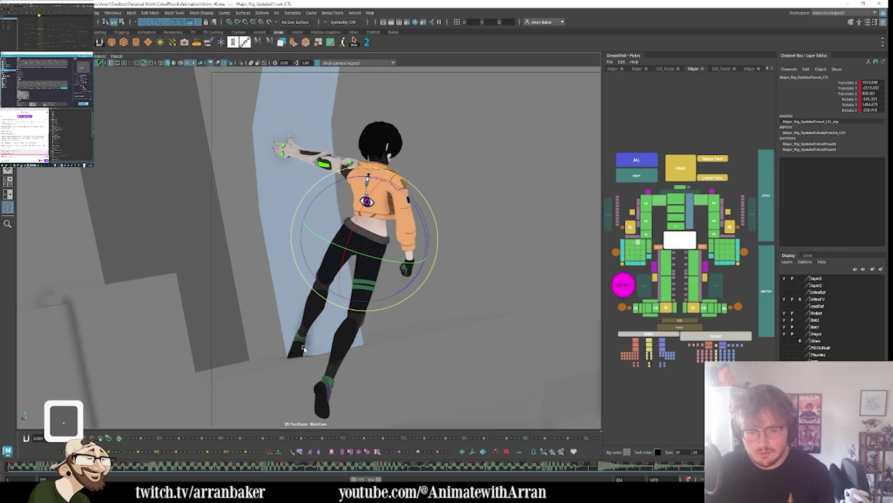
key(comma)
key(period)
key(u)
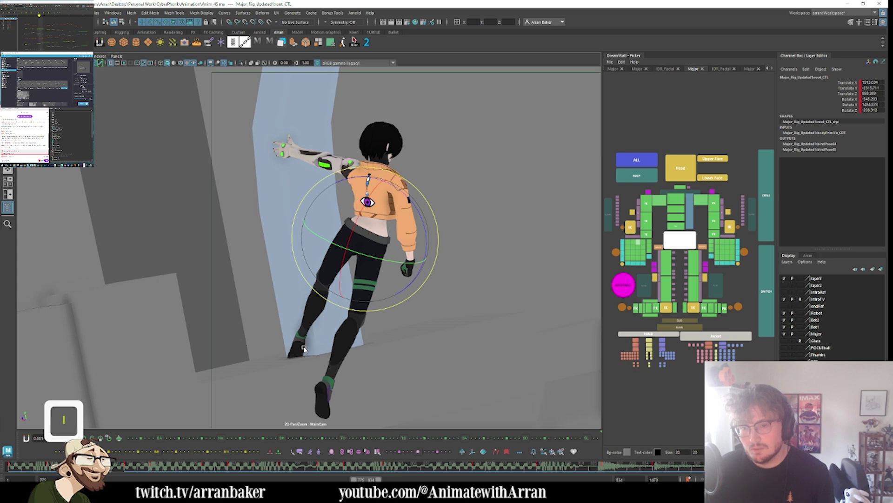
key(comma)
key(period)
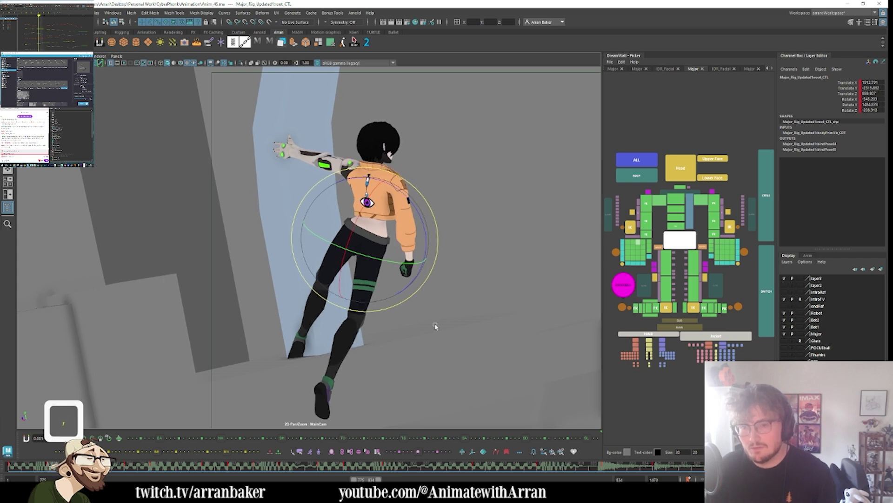
key(period)
key(period)
key(comma)
key(comma)
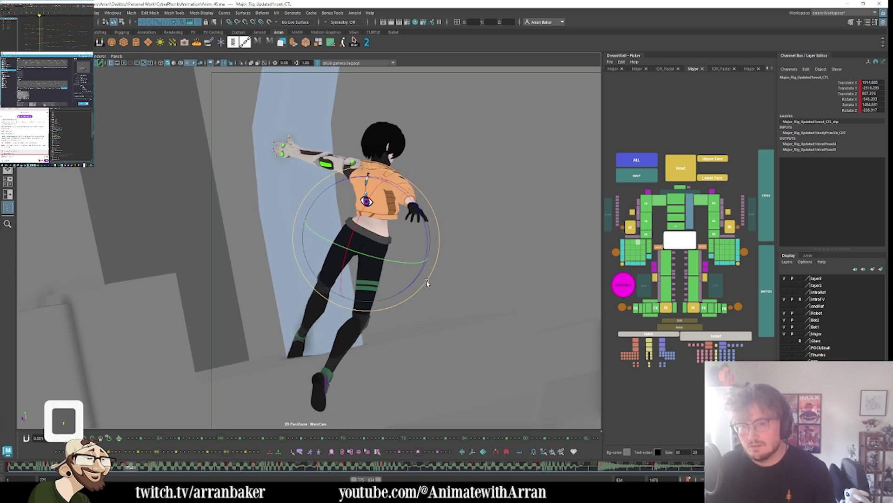
key(period)
key(period)
key(period)
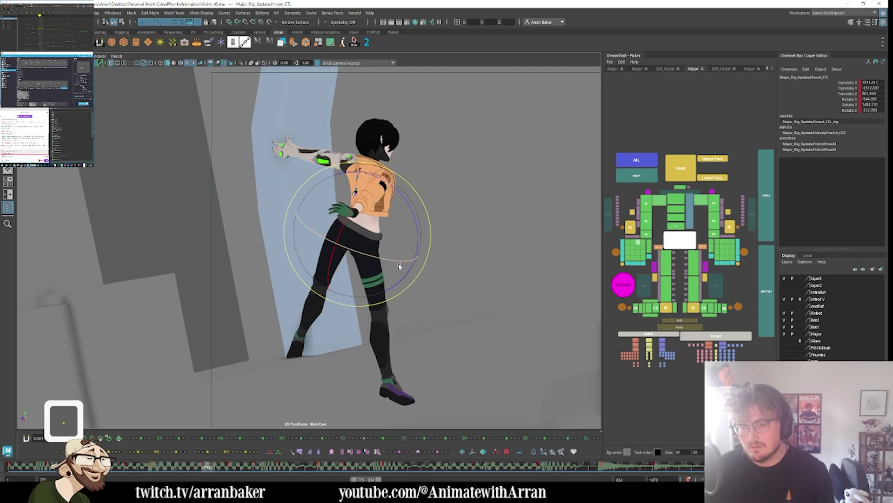
- Select all the body controls and key the in-between that follows the bent-knee pose
key(comma)
click(640, 179)
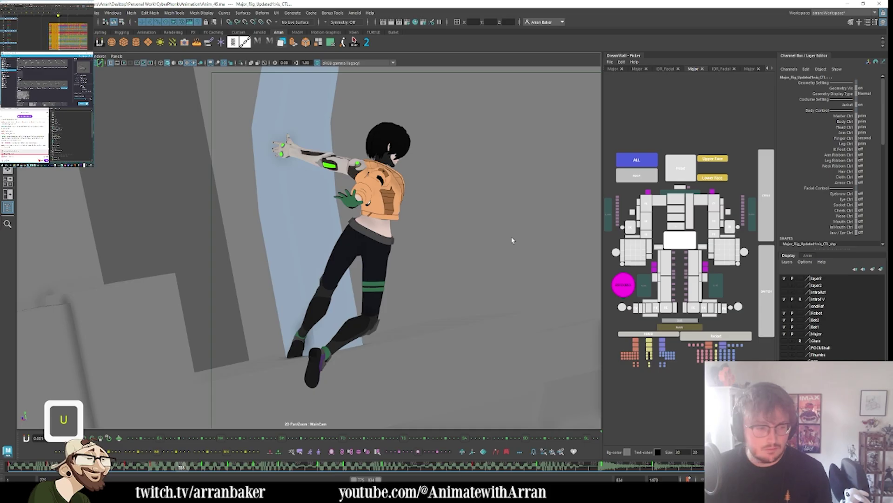
key(period)
- Select the right thigh's FK control and flip through the neighbouring poses to examine how the trailing leg moves
click(359, 300)
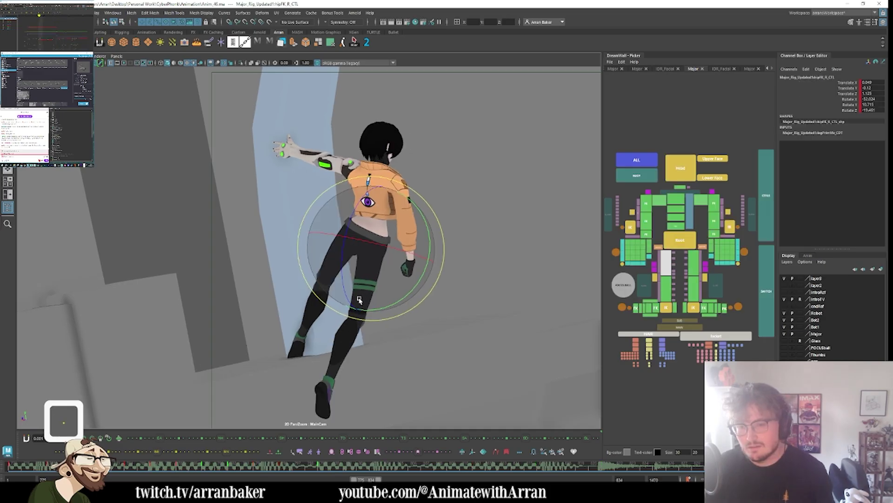
key(period)
key(period)
key(period)
key(period)
key(comma)
key(comma)
key(comma)
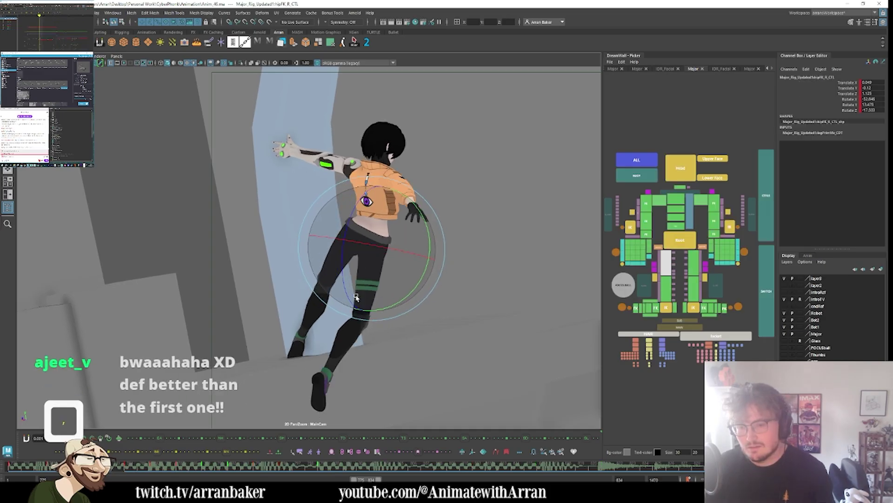
- Adjust the right thigh's rotation on the trailing-leg pose and check it against the following bent-knee pose
key(period)
key(period)
key(period)
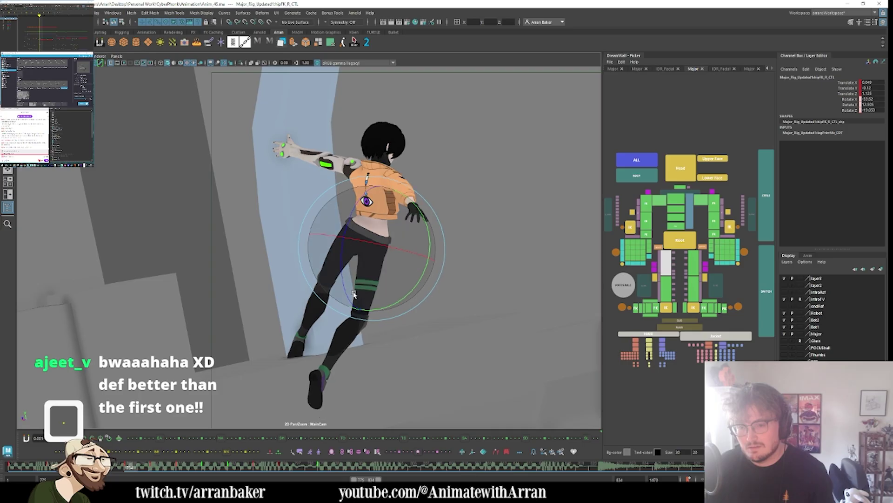
key(period)
key(period)
key(period)
key(period)
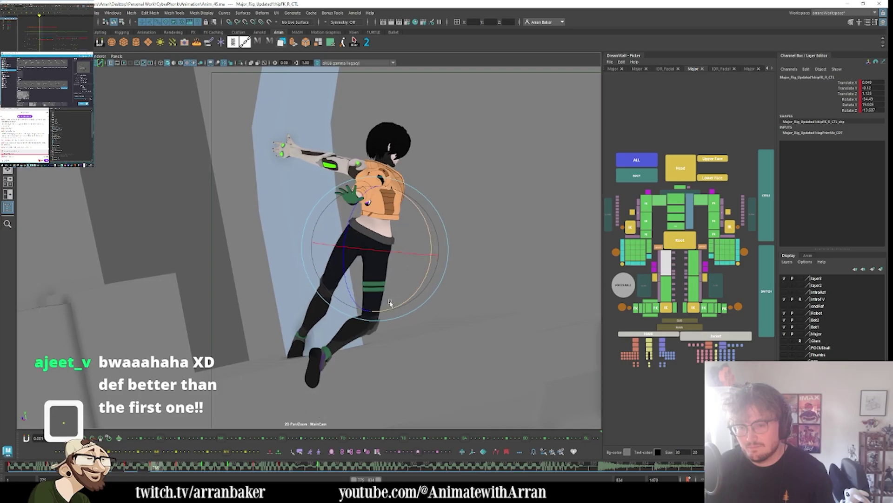
key(period)
- Rotate the right thigh on the in-between after the bent knee so the leg swings down naturally, comparing it with the neighbouring poses
drag(389, 307, 423, 297)
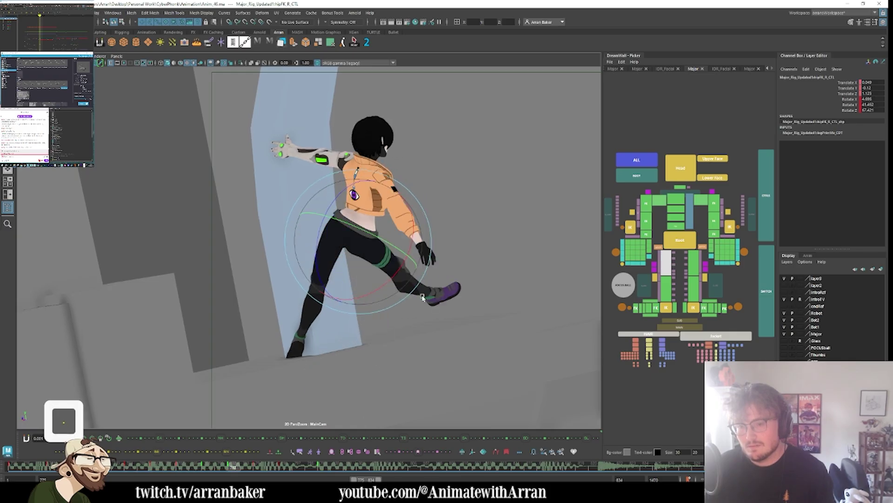
drag(348, 259, 332, 255)
key(comma)
key(comma)
key(period)
key(period)
key(period)
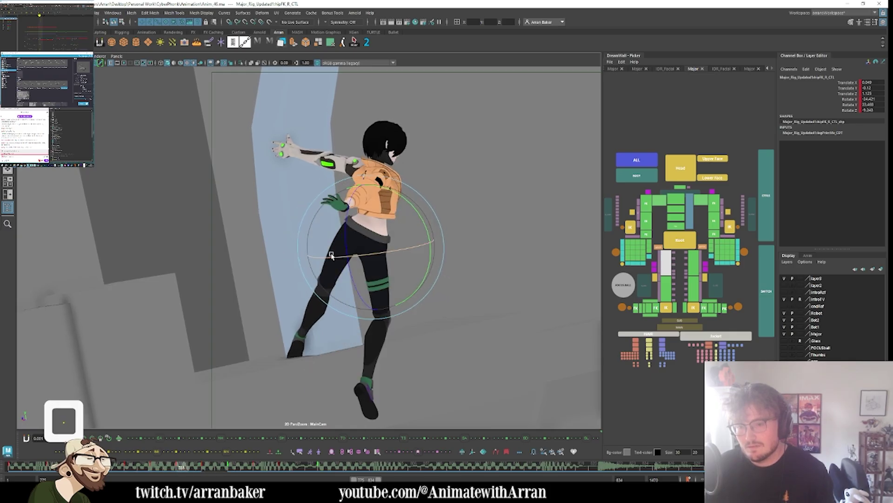
key(period)
- Rotate the right thigh to lift the leg forward on the pose with both legs spread, and check it against the kick
key(comma)
key(comma)
key(comma)
key(comma)
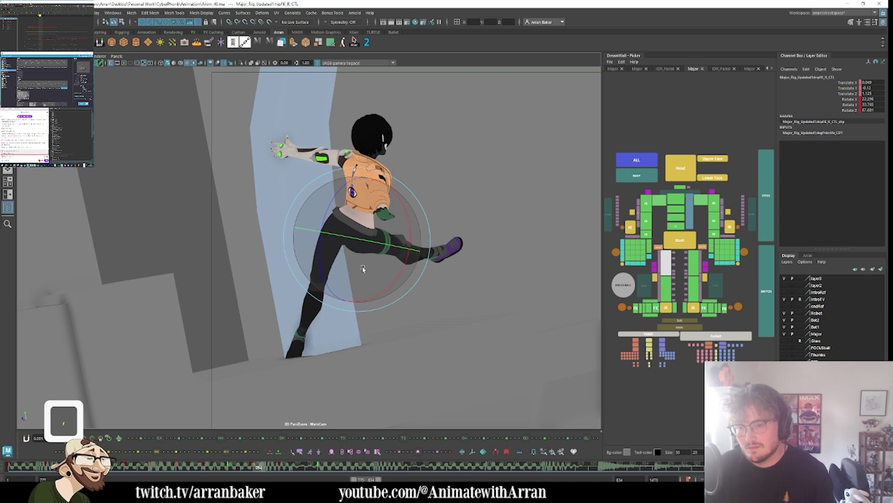
key(period)
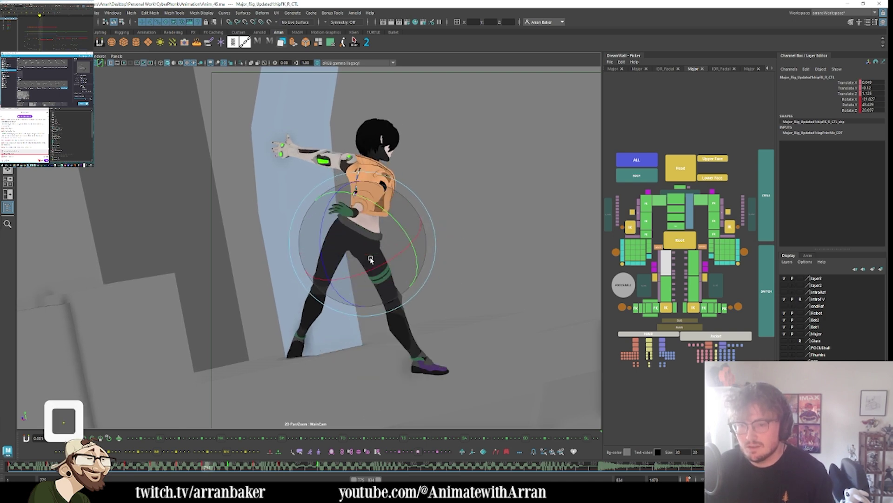
drag(365, 252, 354, 268)
key(period)
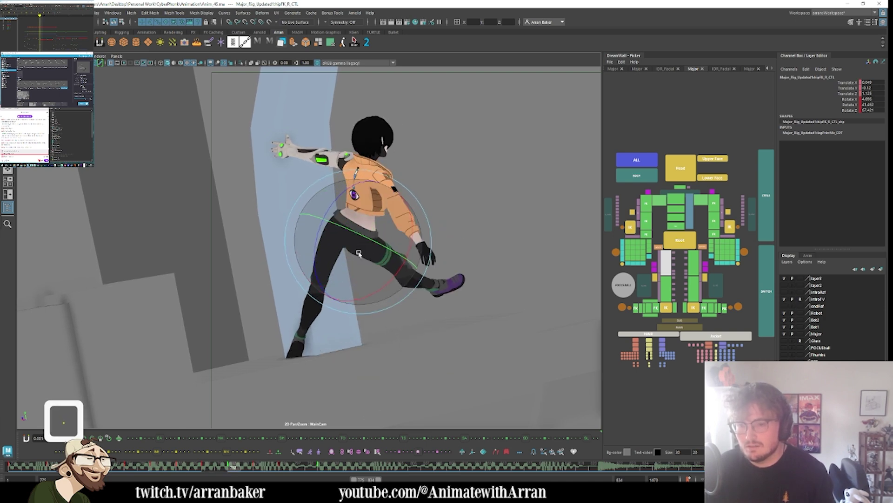
key(period)
key(period)
key(comma)
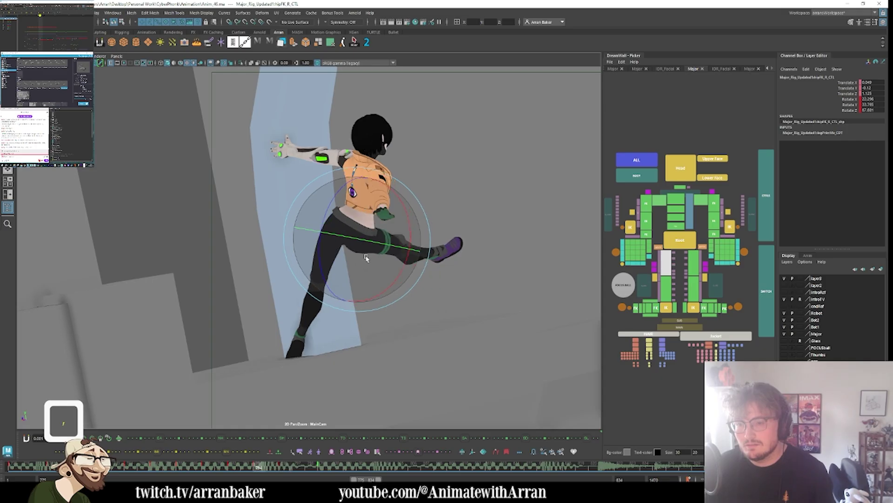
- Raise the right thigh slightly on the forward-kick pose and compare it with the highest leg pose
key(comma)
key(period)
key(period)
key(comma)
key(comma)
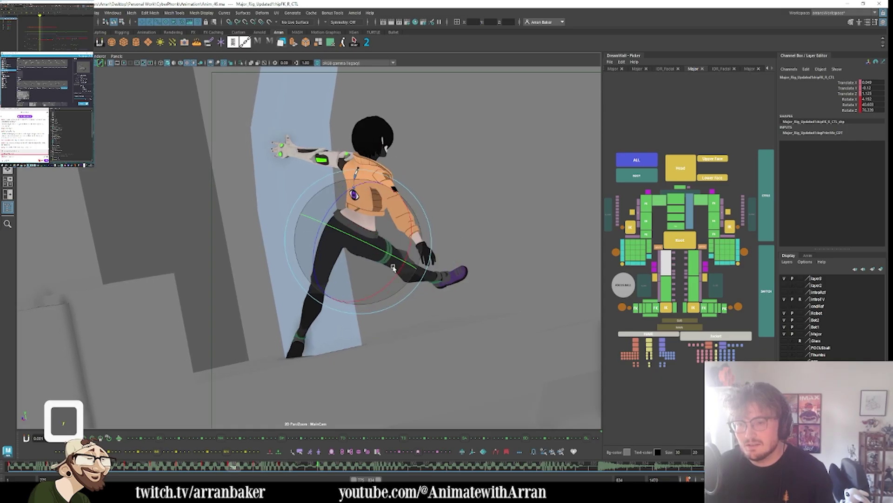
key(period)
key(period)
key(comma)
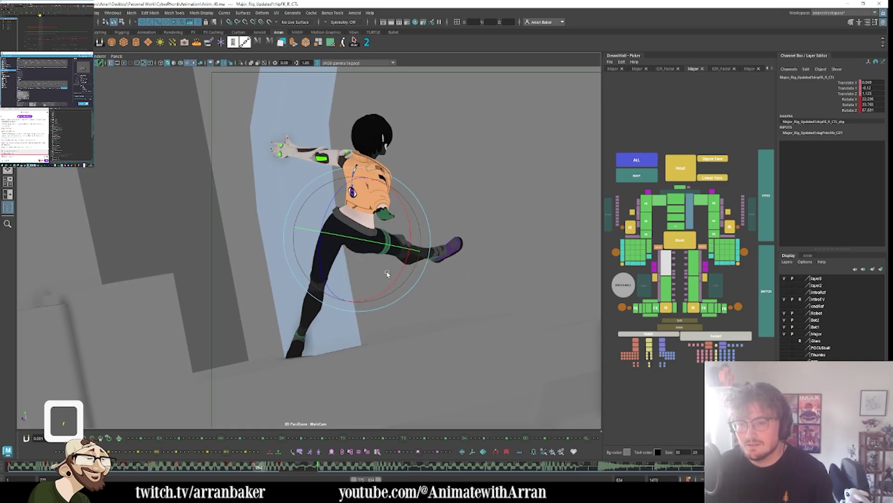
- Flip through the swing from the bent knee to the highest kick to review the right leg's arc
key(comma)
key(period)
key(comma)
key(comma)
key(comma)
key(period)
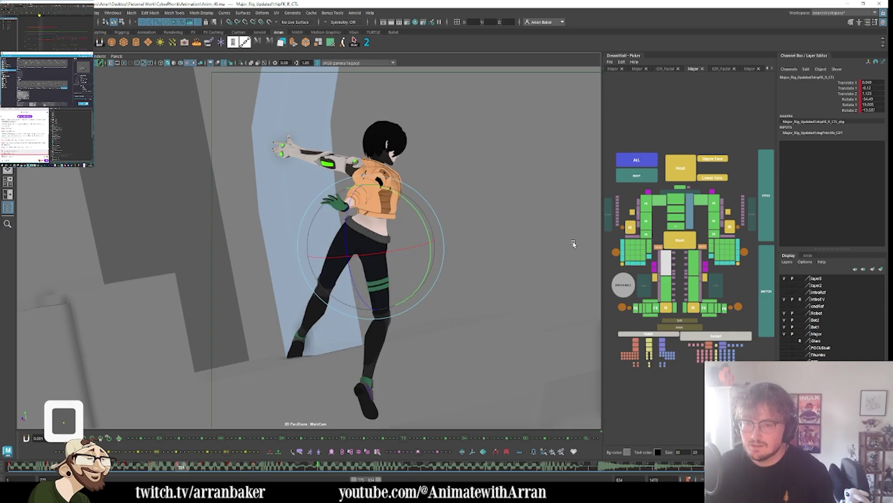
key(period)
key(period)
key(period)
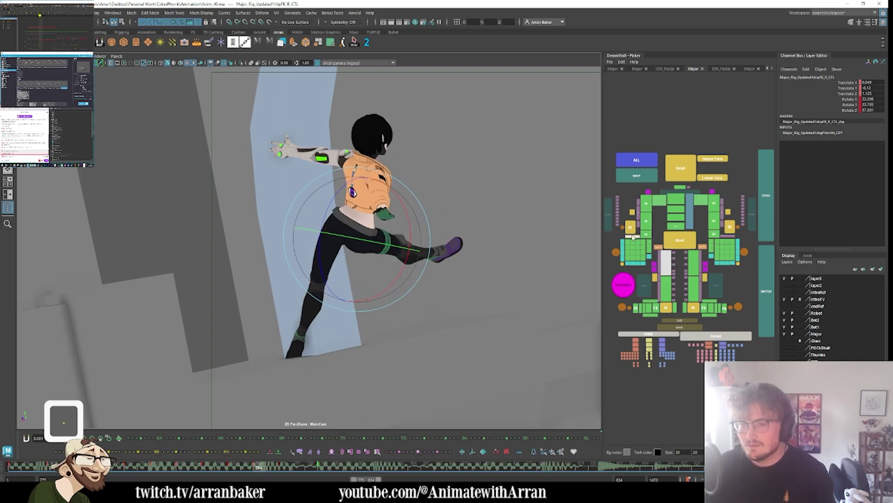
- Select all the right arm controls and step between the swing's poses to examine the arm's path
click(615, 213)
key(comma)
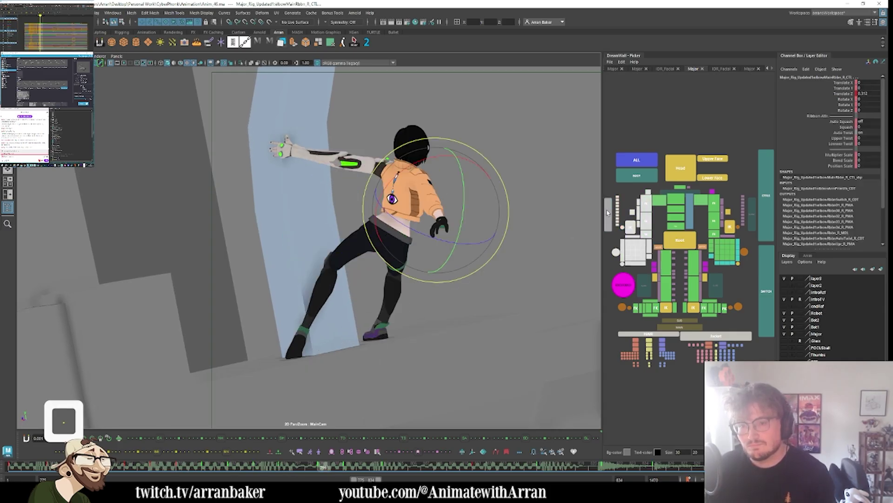
key(period)
key(comma)
key(comma)
key(comma)
key(period)
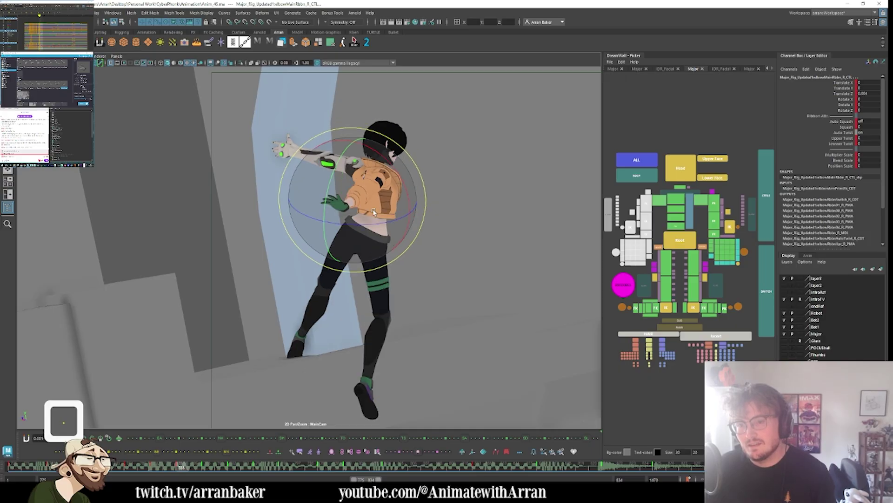
key(comma)
key(comma)
key(period)
key(period)
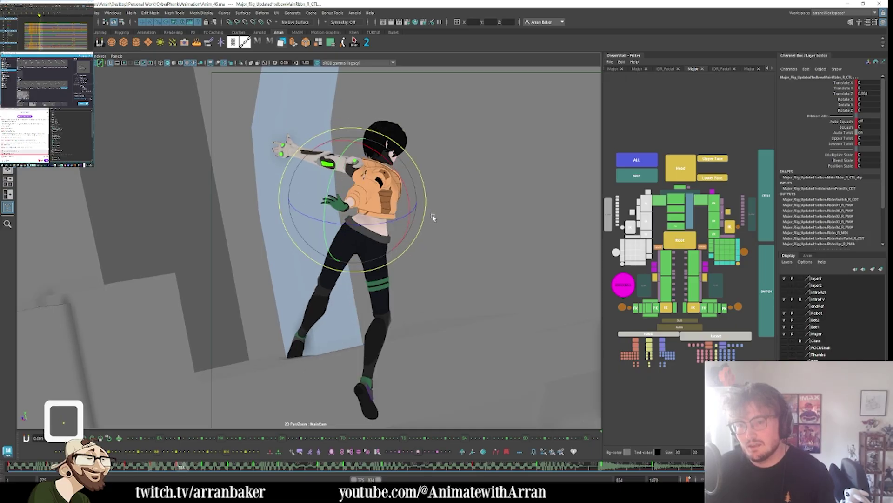
- Rotate the right shoulder's FK control to raise the arm behind the back, checking it from the trailing-leg pose to the spread-leg pose
click(646, 206)
drag(391, 152, 392, 156)
key(comma)
key(comma)
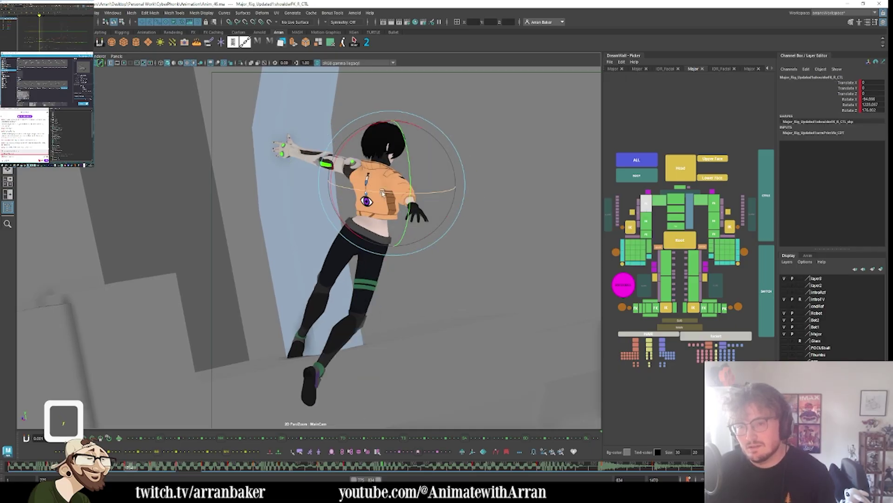
key(period)
key(period)
key(period)
key(period)
key(period)
key(period)
key(period)
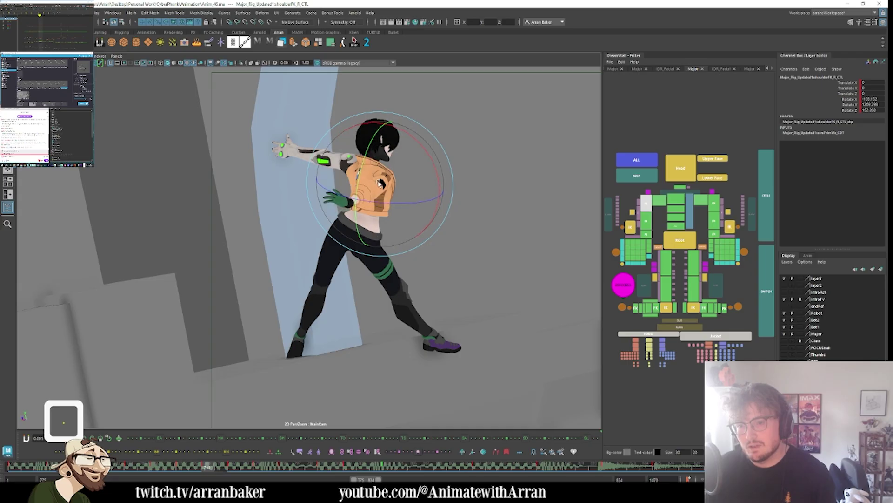
- Reselect all the right arm controls and flip between the bent-knee, spread-leg and kick poses to inspect the arm's pops
drag(664, 189, 612, 268)
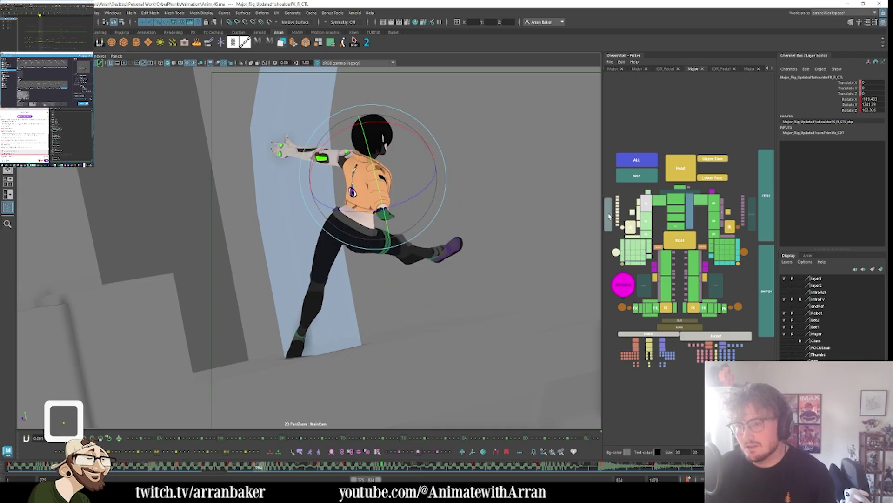
key(period)
key(comma)
key(comma)
key(comma)
key(comma)
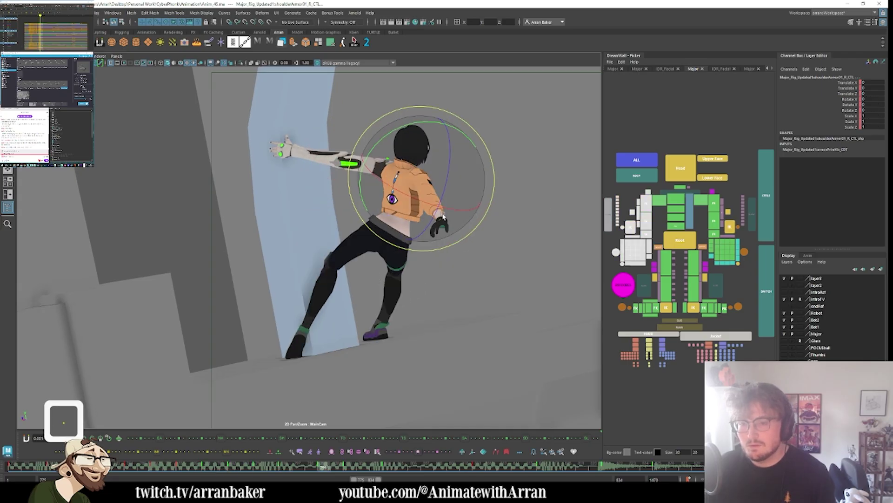
key(comma)
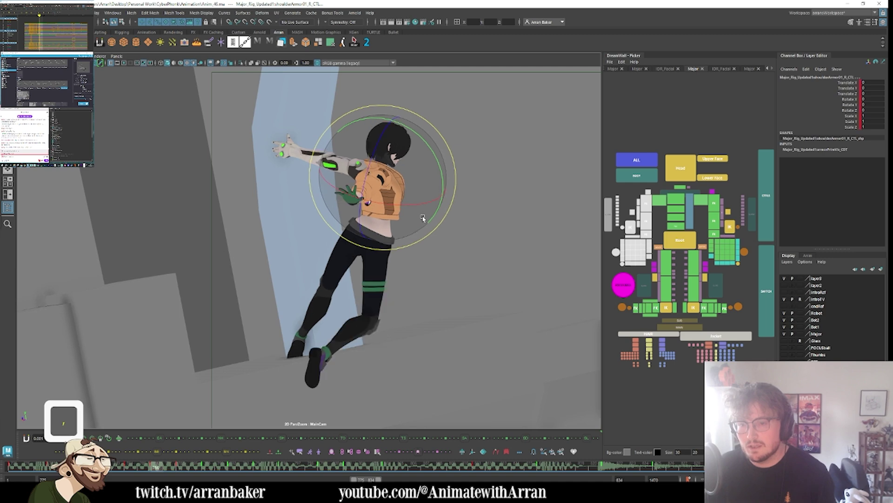
key(period)
key(period)
key(period)
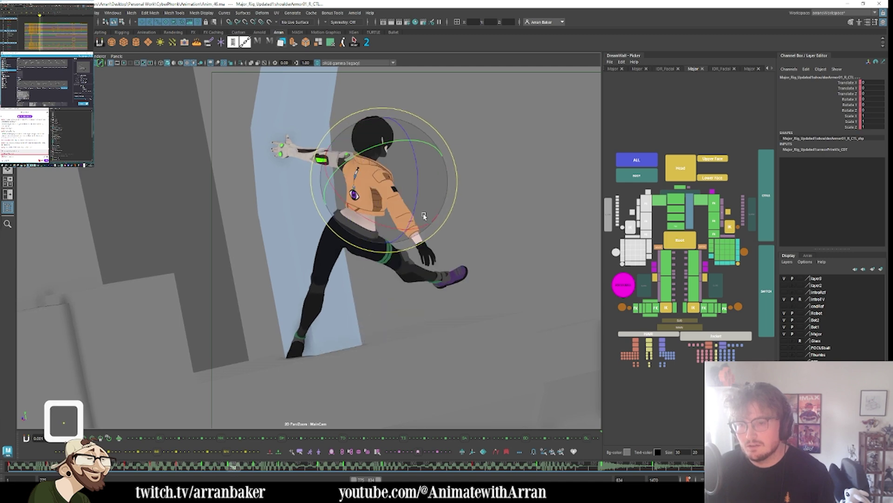
key(comma)
key(comma)
key(period)
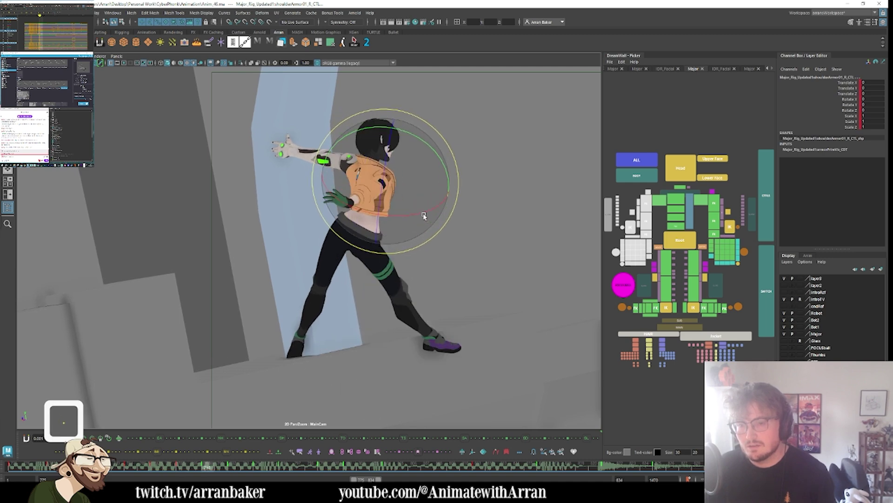
- Blend the right arm's controls on the pose after the highest kick so the hand stays behind the back
key(period)
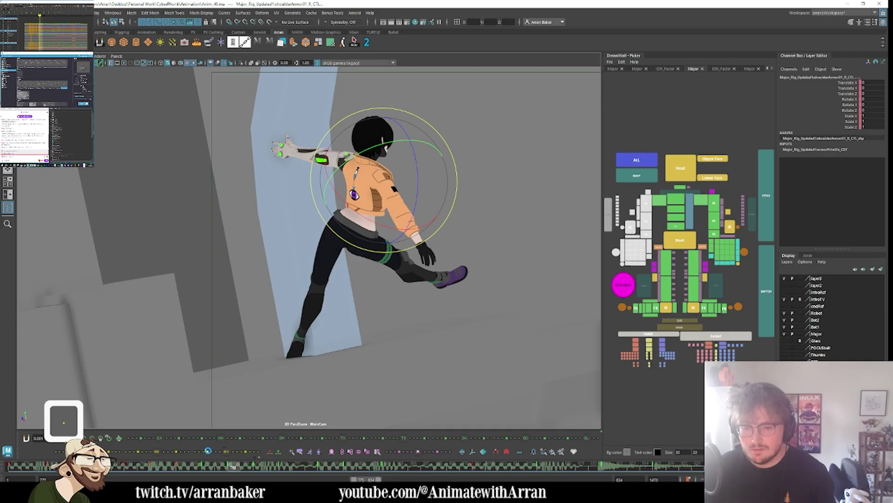
key(period)
key(period)
key(period)
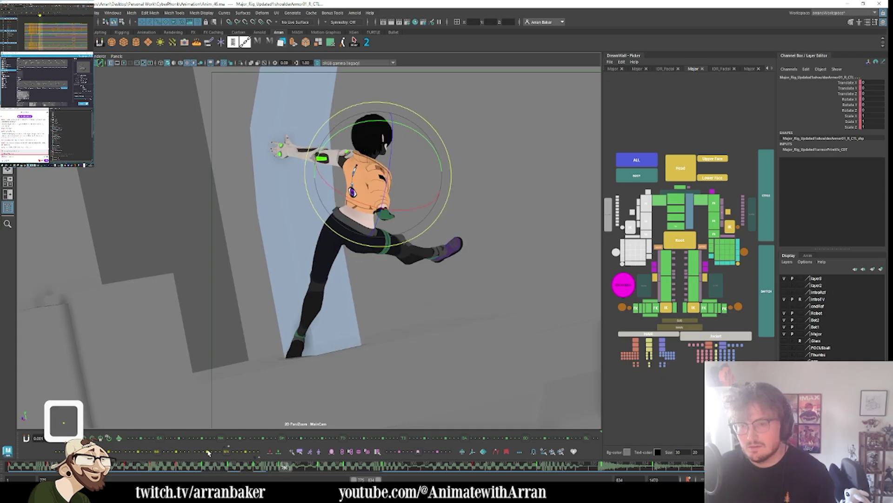
key(period)
key(comma)
key(period)
key(period)
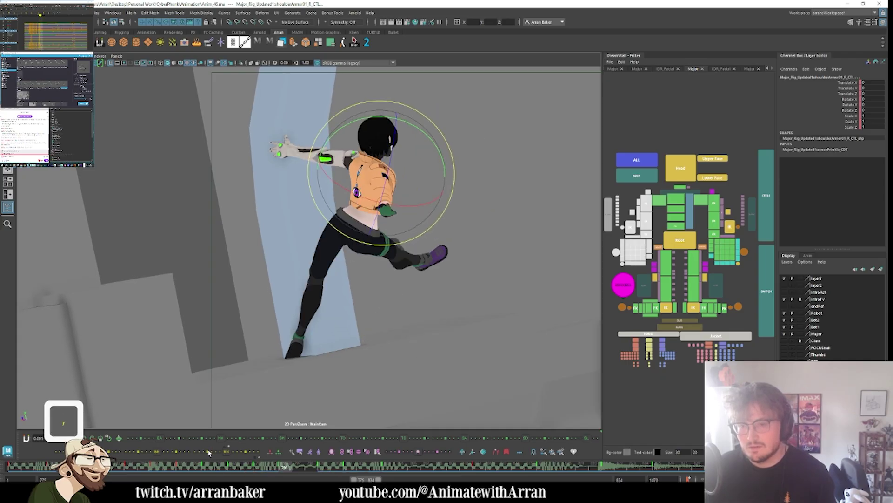
key(period)
key(period)
key(period)
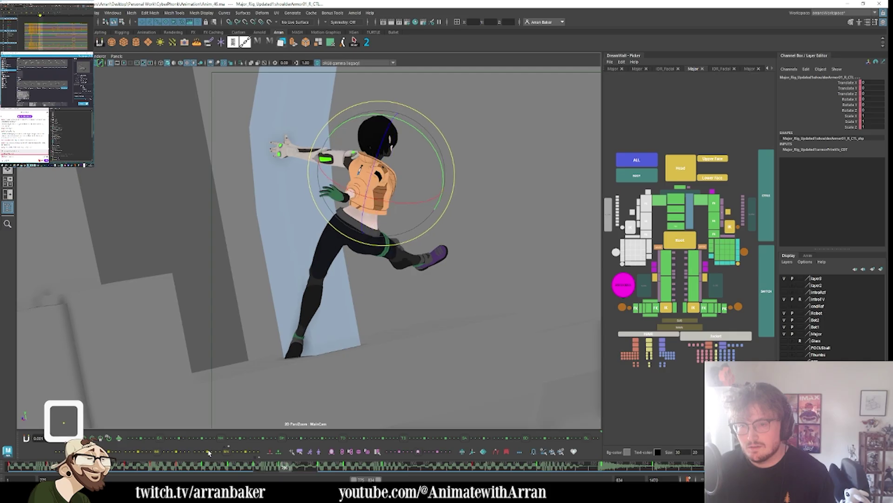
- Carry the right arm's behind-the-back position through the forward-kick and highest-leg poses, comparing them with the spread-leg pose
key(y)
key(period)
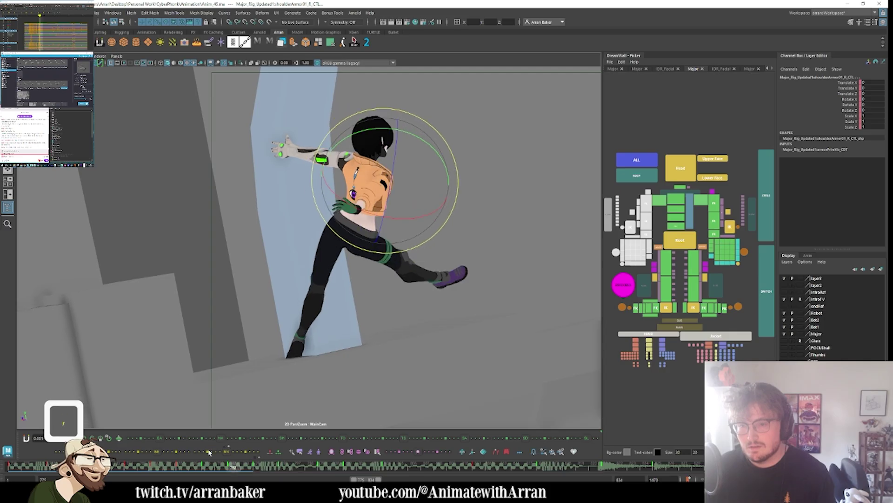
key(period)
key(period)
key(period)
key(period)
key(period)
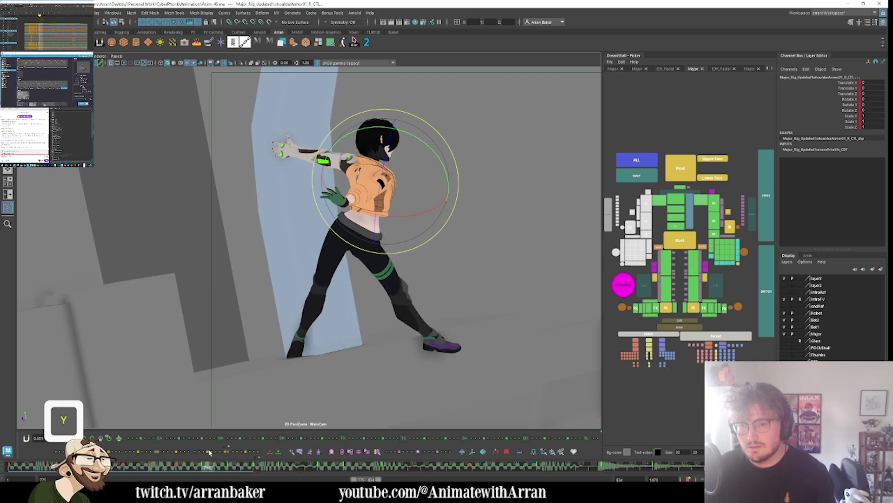
key(y)
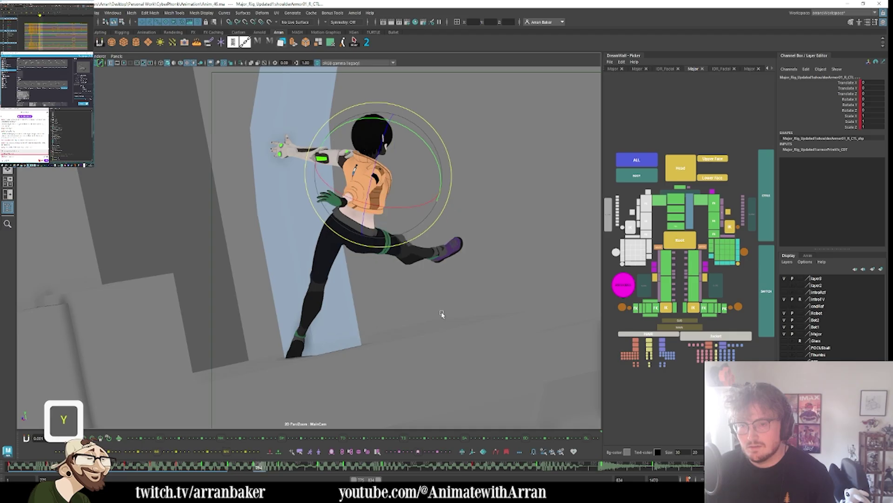
key(period)
key(period)
key(period)
key(period)
key(period)
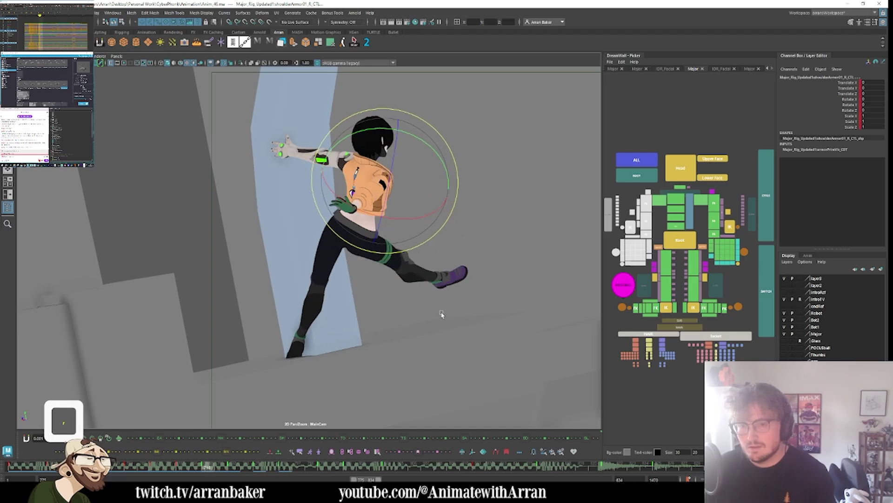
- Rotate the upper spine FK controls through the bent-knee, trailing-leg, spread-leg and kick poses to refine the torso's turn
drag(677, 203, 678, 212)
key(comma)
key(comma)
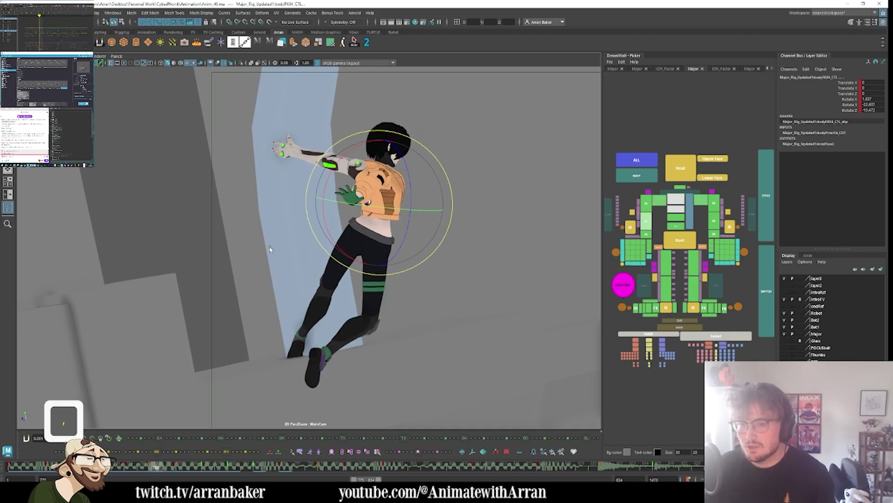
key(period)
key(period)
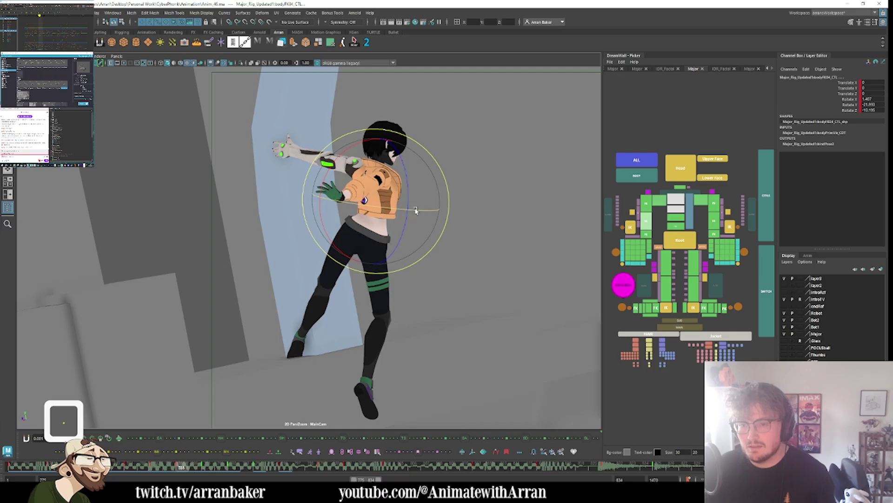
key(period)
key(period)
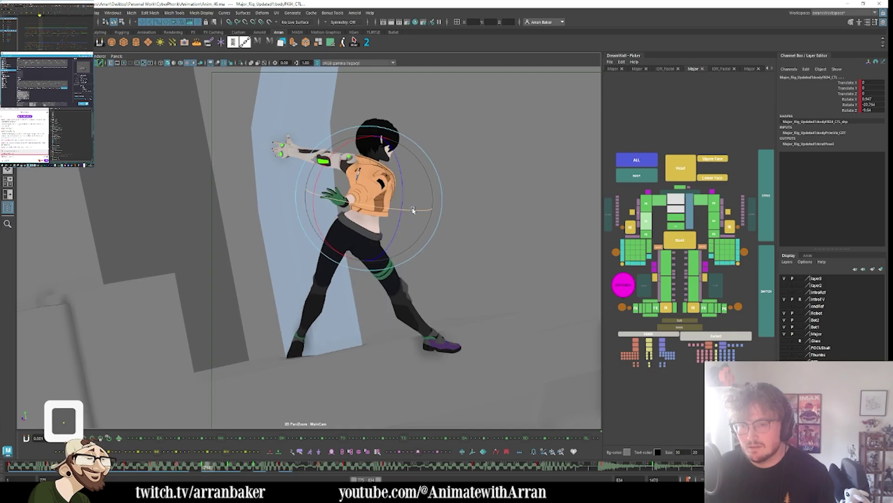
key(y)
key(y)
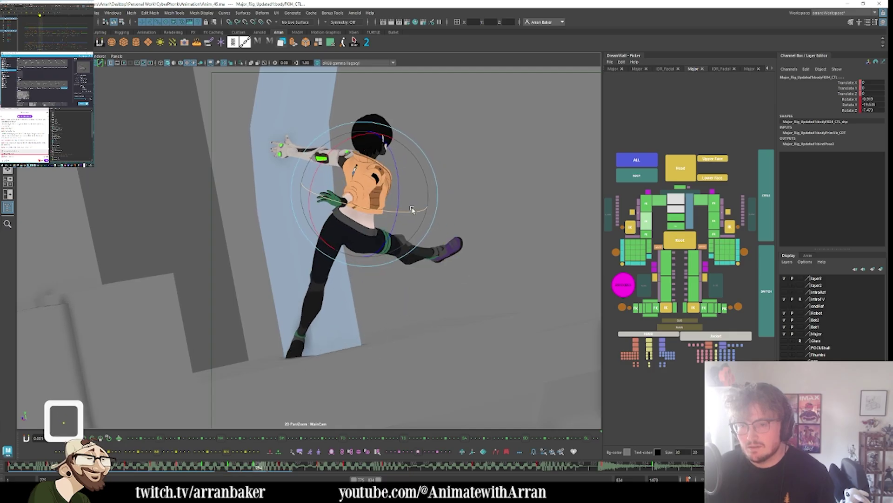
key(u)
key(period)
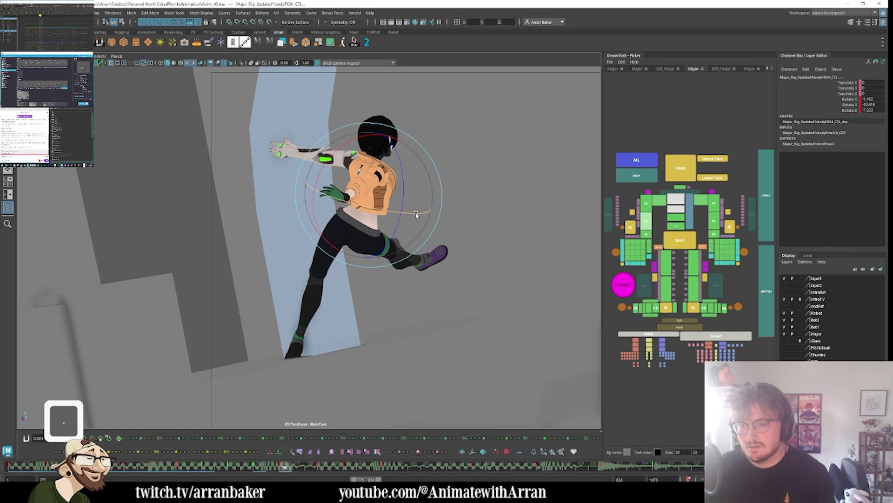
key(comma)
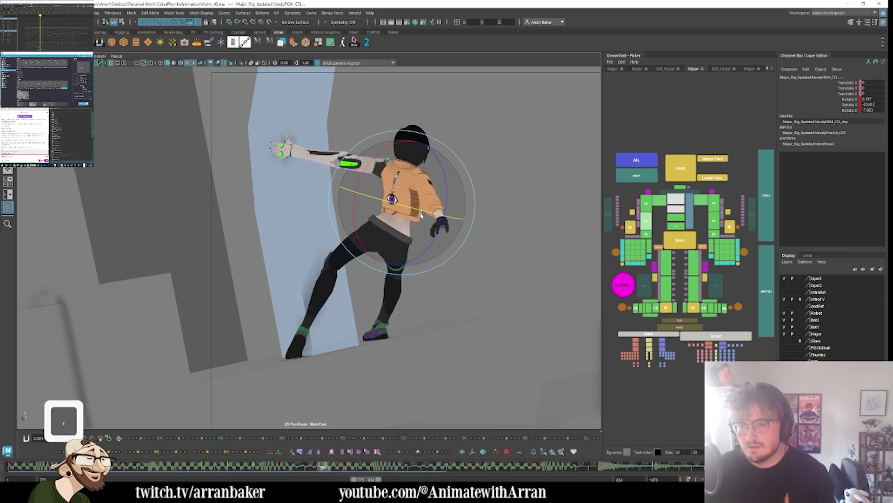
- Select the root control, compare the spread-leg, kick and planted-foot poses, and rotate the root on the highest-leg pose
key(comma)
click(672, 245)
key(period)
key(period)
key(period)
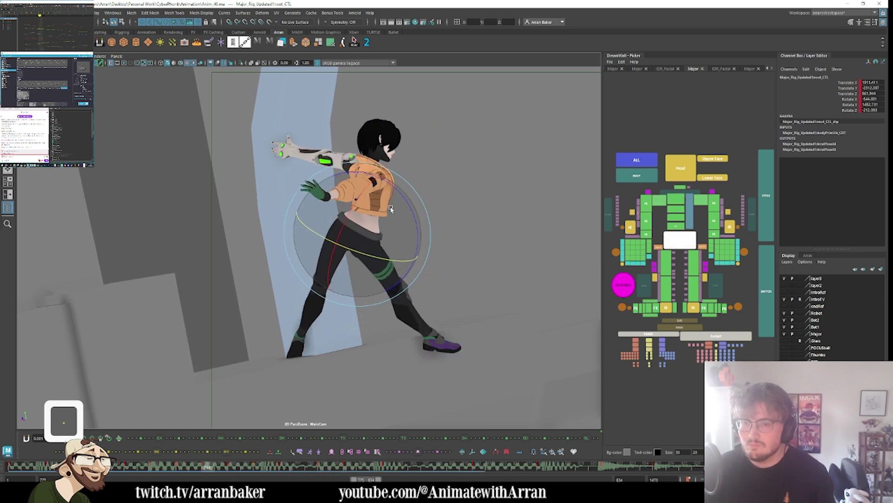
key(period)
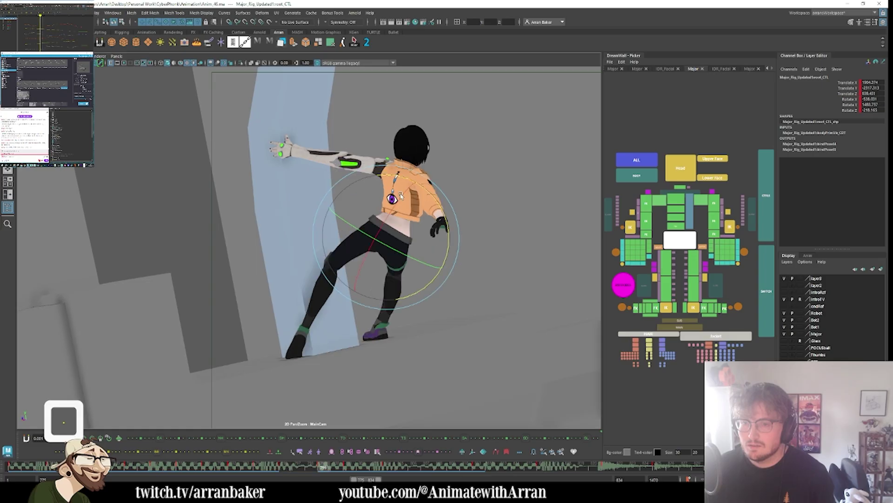
key(period)
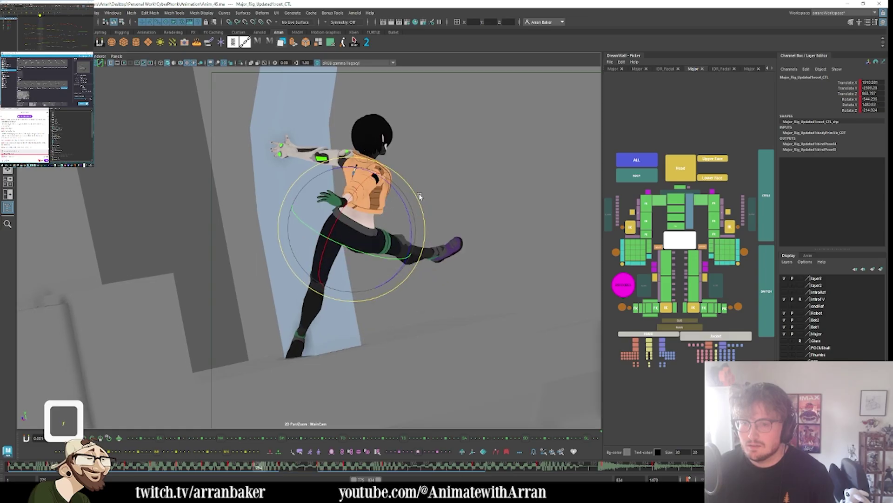
key(comma)
drag(411, 193, 378, 226)
- Shift the root's position on the highest-leg pose and the pose after it to even out the hip path
key(w)
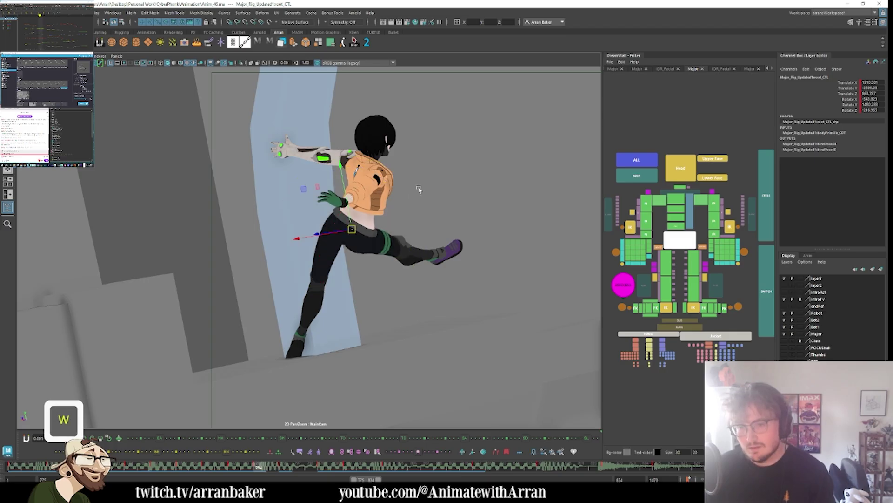
key(period)
key(period)
key(period)
key(period)
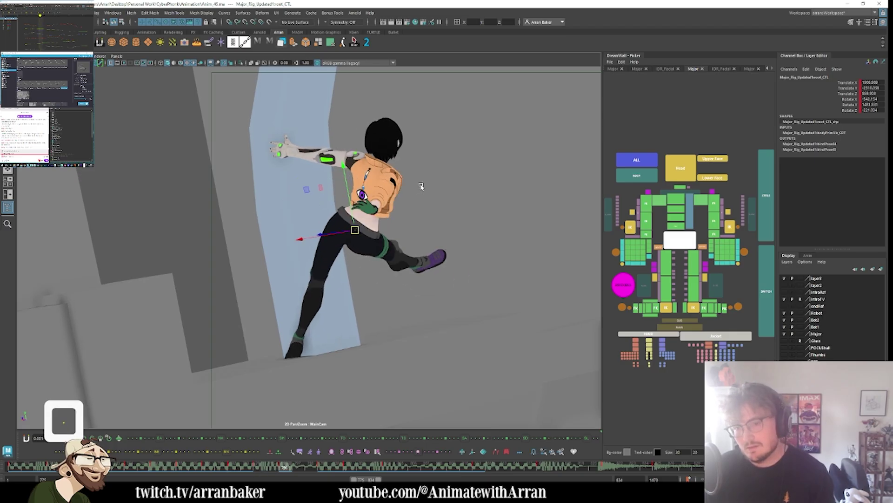
key(comma)
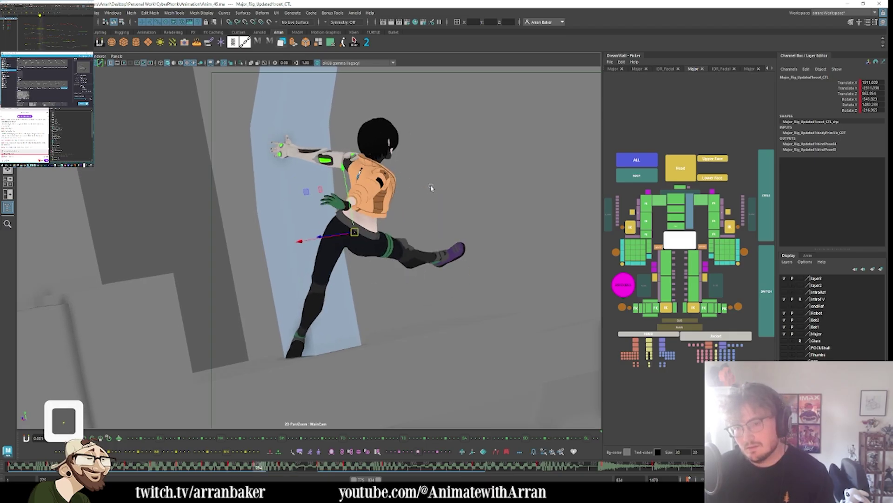
key(period)
key(comma)
key(comma)
key(comma)
key(comma)
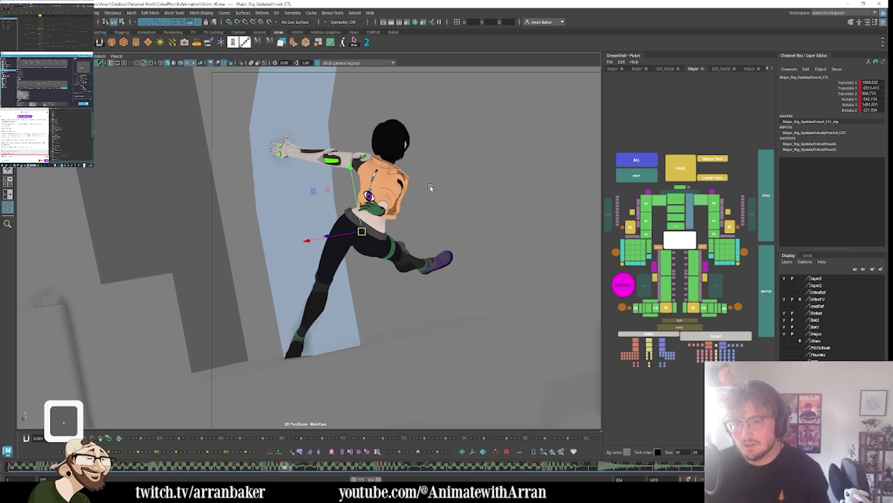
- Raise the root on the highest-leg pose, checking it against the spread-leg and planted-foot poses
key(period)
key(period)
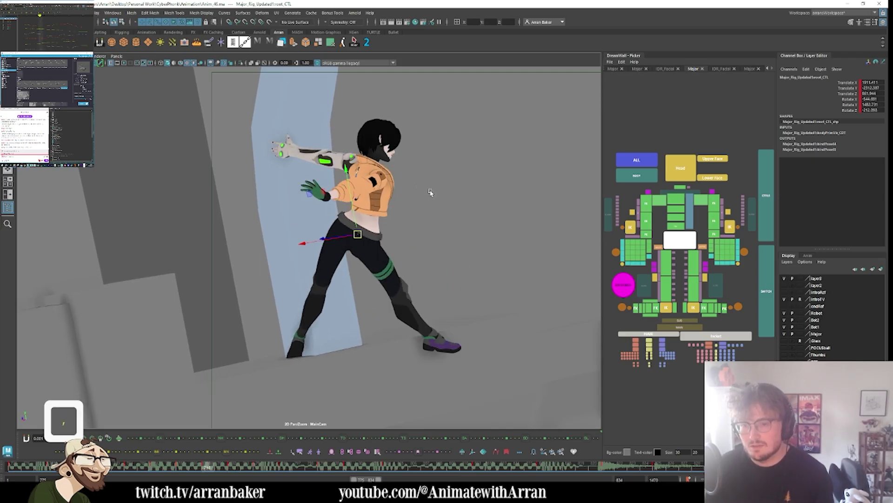
key(period)
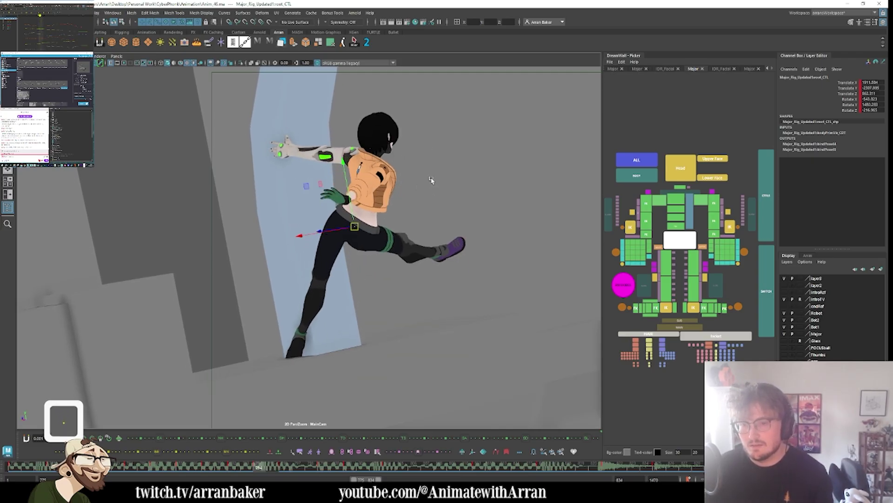
key(period)
key(period)
key(period)
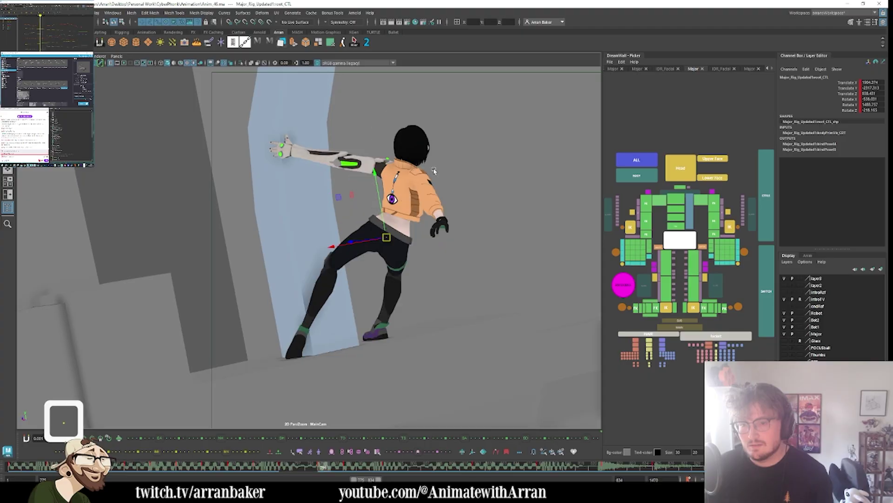
- Flip from the planted-foot pose back to the bent-knee pose and forward to the forward-kick pose to inspect the root's arc
key(comma)
key(comma)
key(comma)
key(comma)
key(comma)
key(comma)
key(comma)
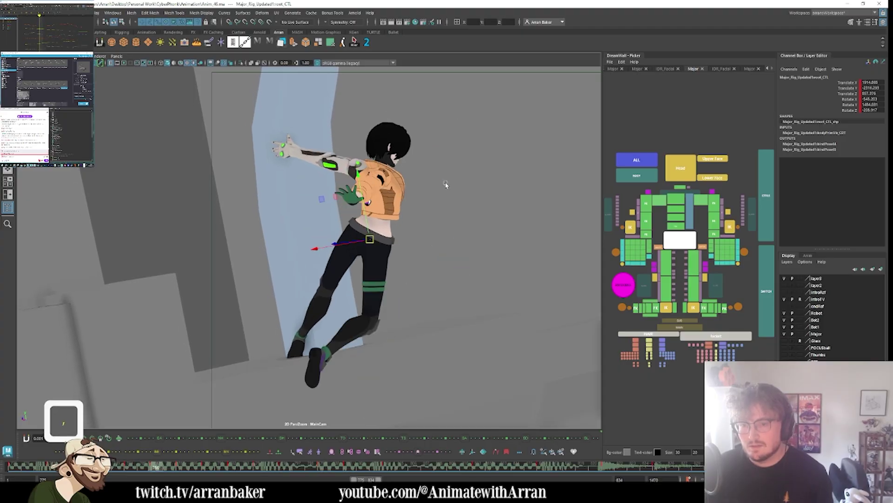
key(period)
key(period)
key(period)
key(period)
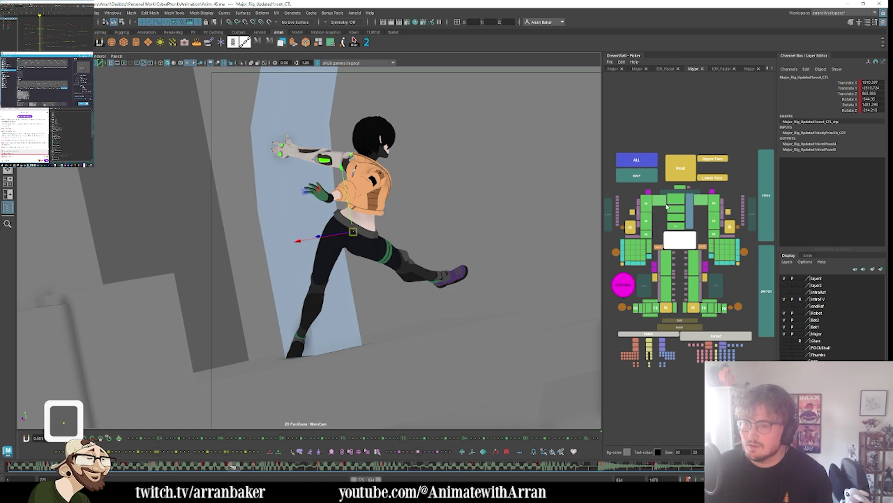
- Rotate the right clavicle control on the trailing-leg, spread-leg and forward-kick poses to carry the shoulder back
click(402, 194)
key(comma)
key(comma)
key(comma)
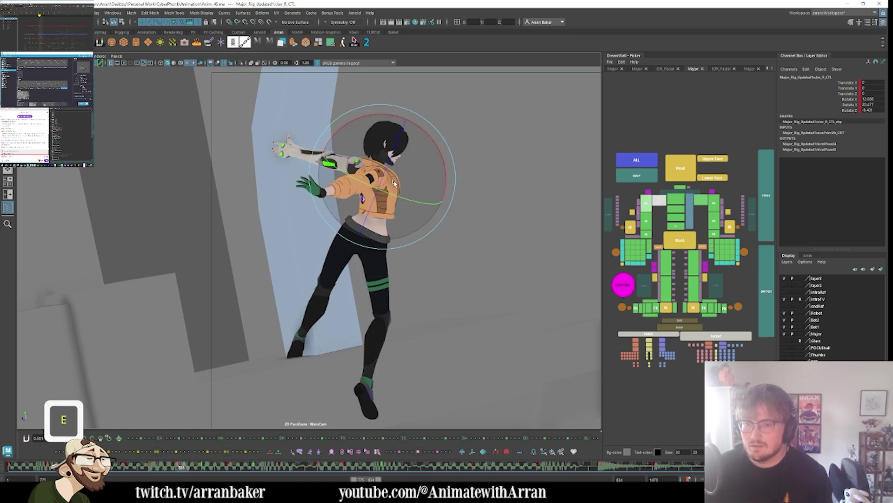
key(period)
key(period)
key(comma)
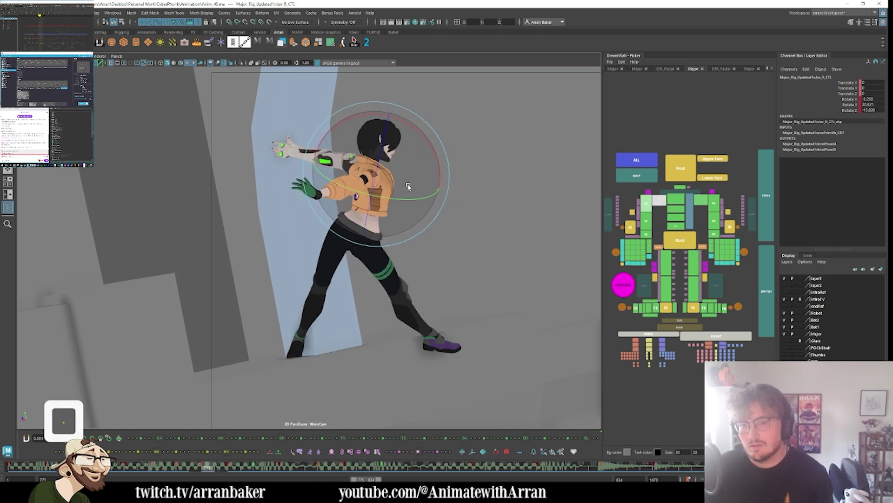
key(period)
key(comma)
key(period)
key(s)
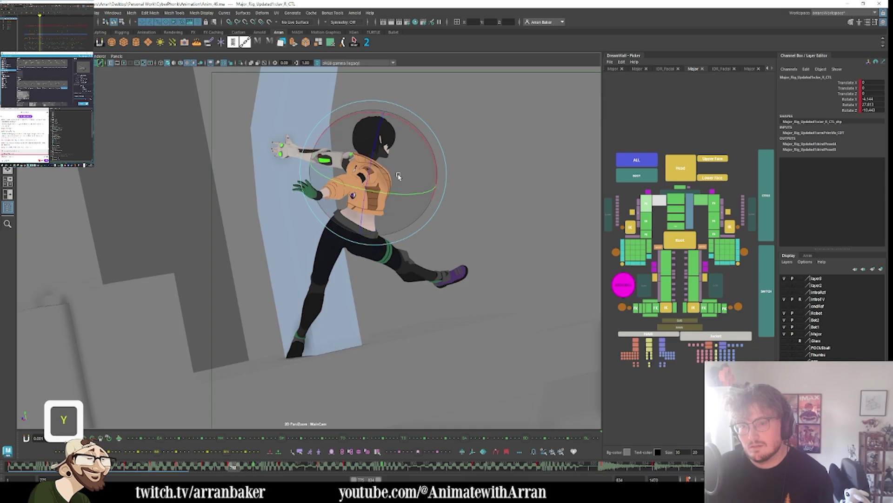
- Blend the right clavicle's rotation through the highest-leg pose and the pose after it, comparing them back to the bent-knee pose
key(comma)
key(comma)
key(period)
key(period)
key(period)
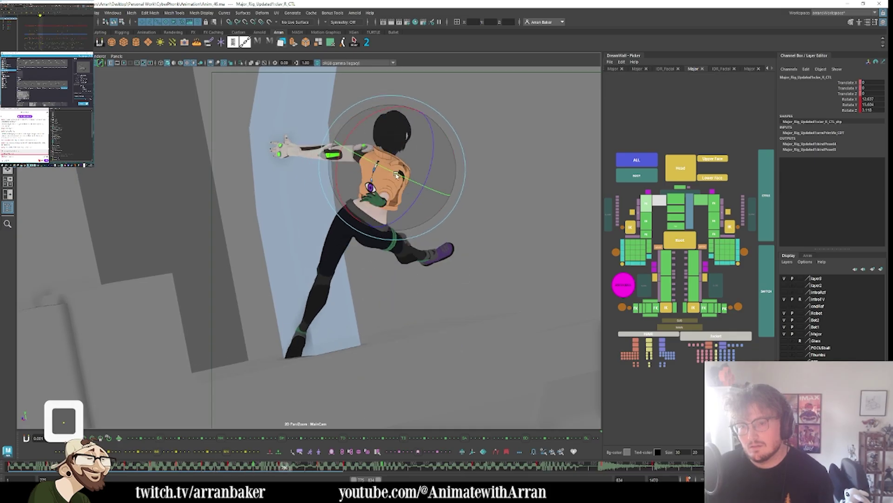
key(y)
key(period)
key(period)
key(period)
key(comma)
key(comma)
key(comma)
key(comma)
key(comma)
key(comma)
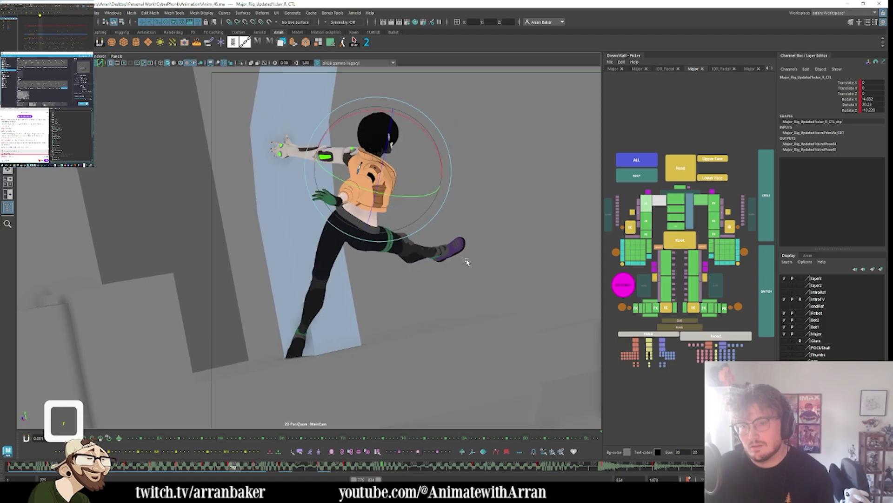
key(period)
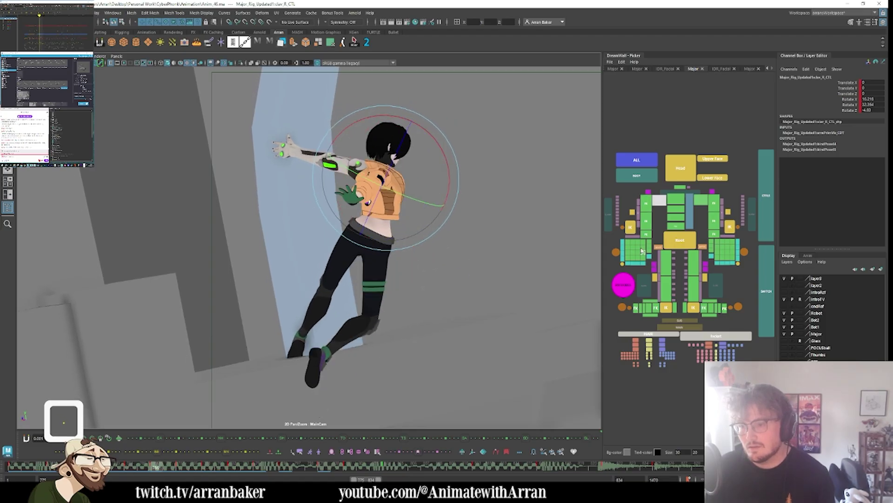
- Rotate the right wrist's FK control on the bent-knee pose and apply a saved hand pose to the right finger controls
click(647, 234)
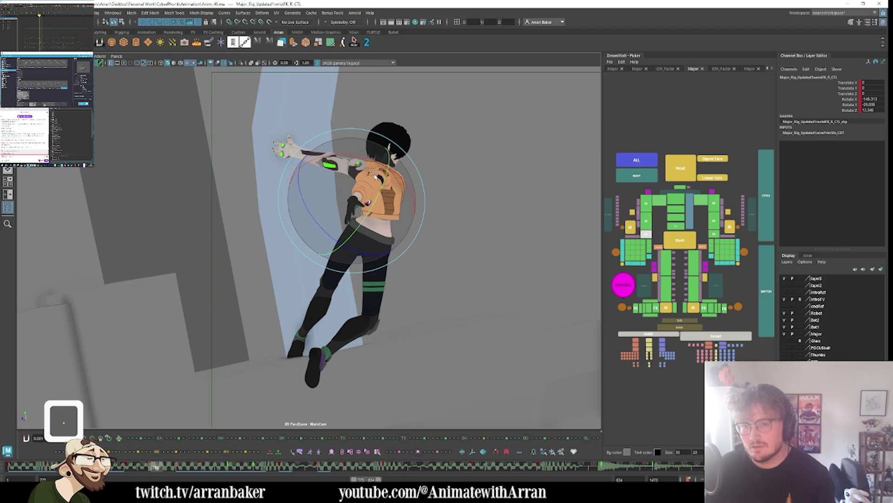
drag(357, 168, 331, 188)
click(615, 252)
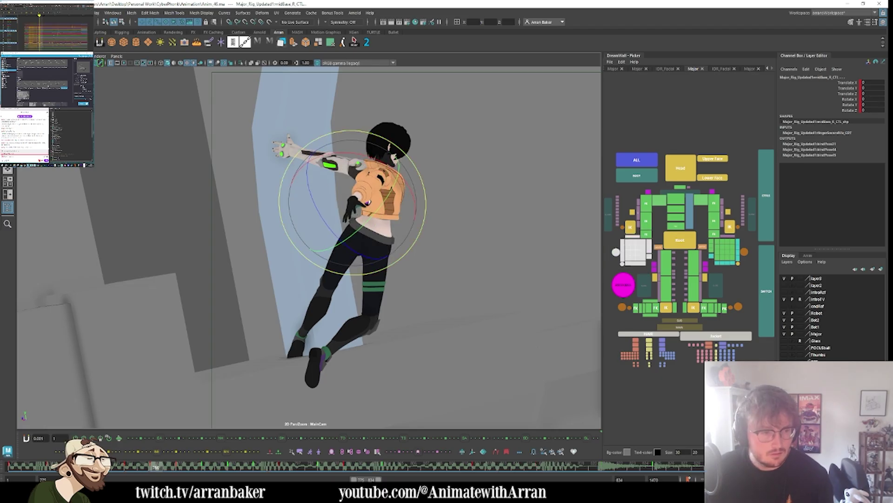
double_click(46, 85)
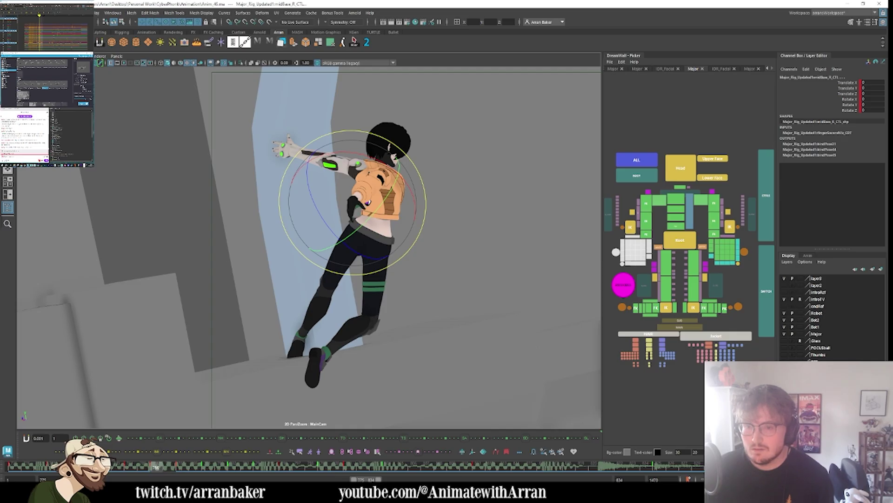
- Step the right finger controls through the spread-leg, forward-kick and highest-leg poses, blending the relaxed hand shape across them
key(.)
drag(271, 234, 333, 232)
key(.)
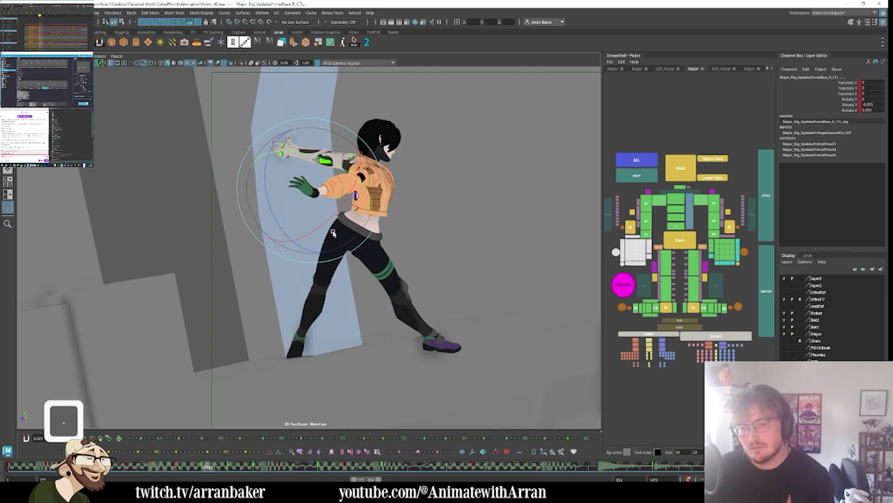
key(.)
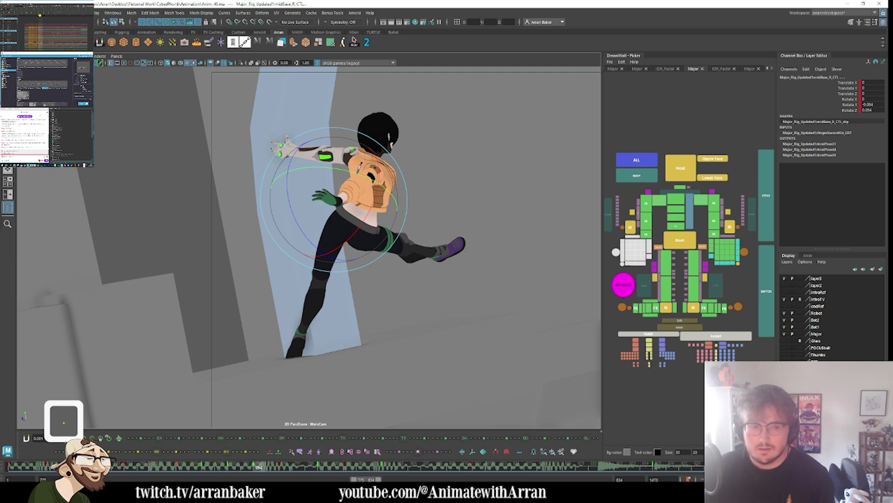
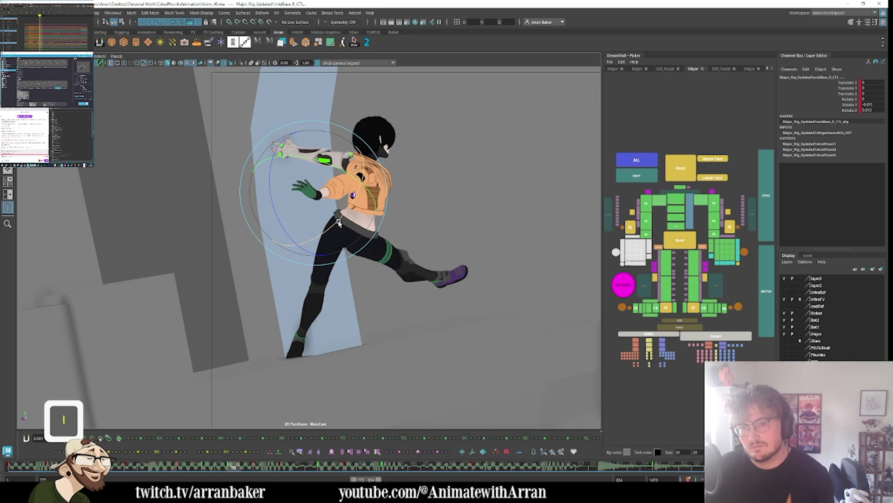
key(.)
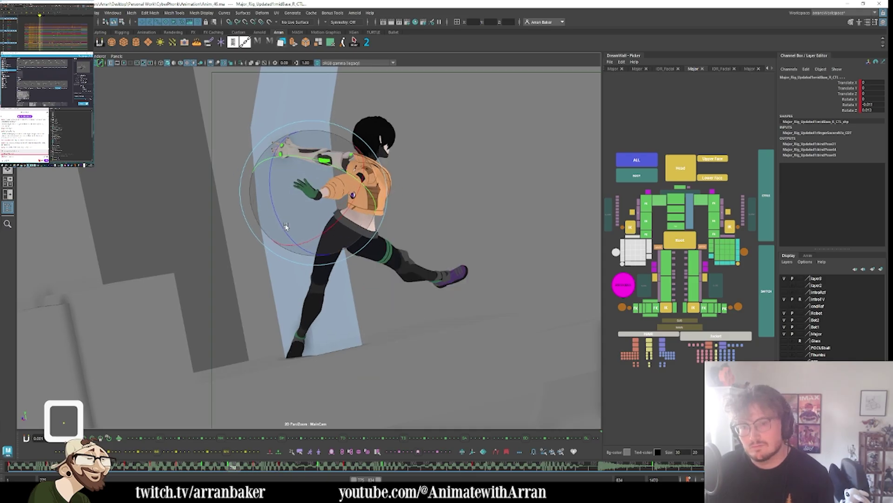
key(.)
key(.)
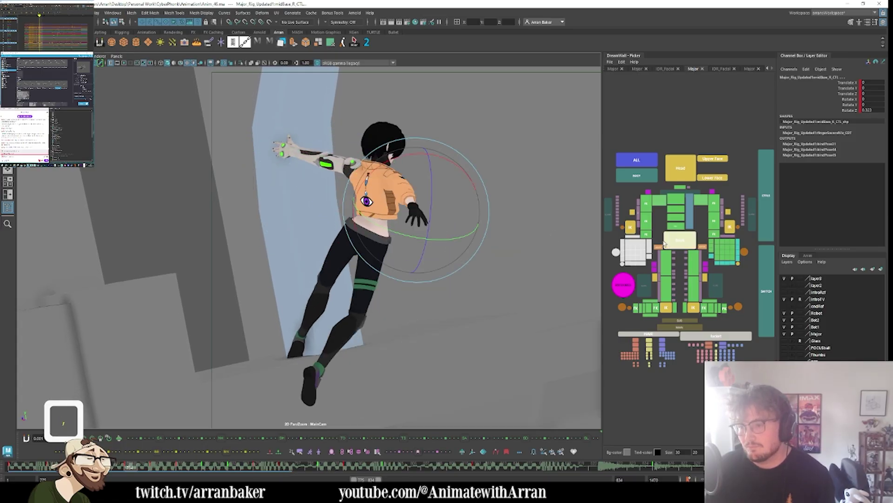
- Step the right wrist's FK control through the trailing-leg, spread-leg, forward-kick and highest-leg poses, refining the hand's rotation
click(646, 234)
key(.)
key(.)
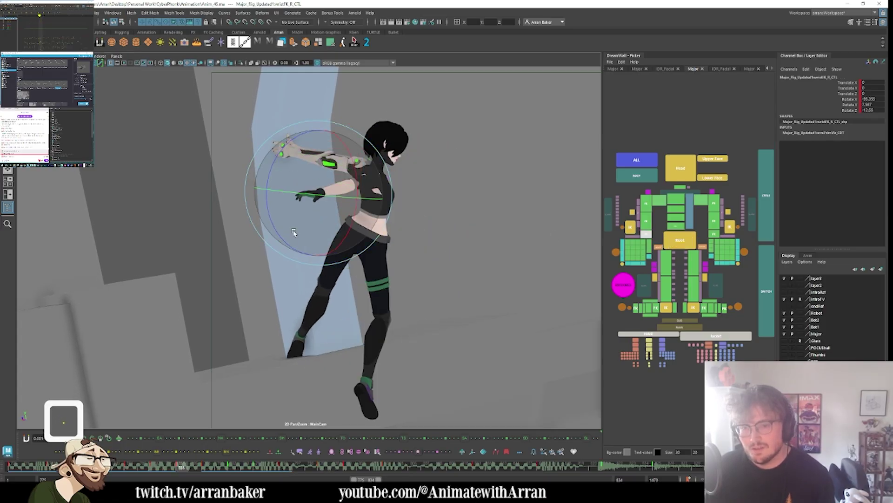
key(.)
key(.)
key(.)
key(.)
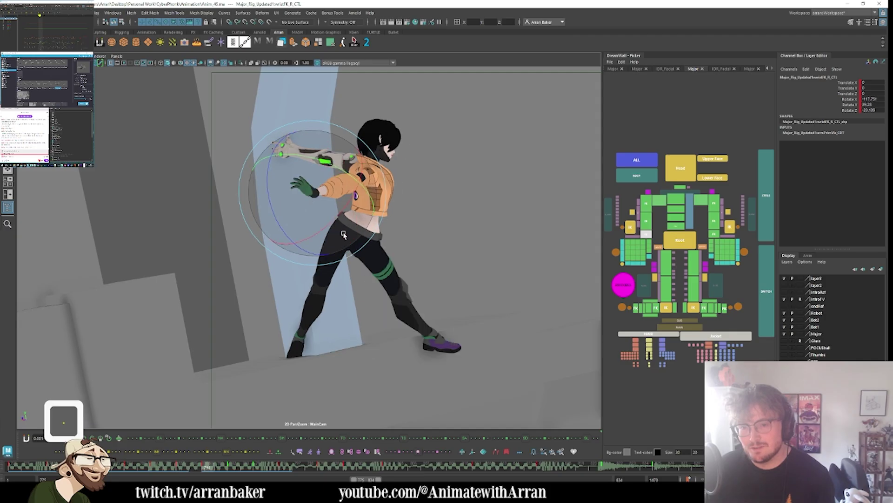
key(.)
key(.)
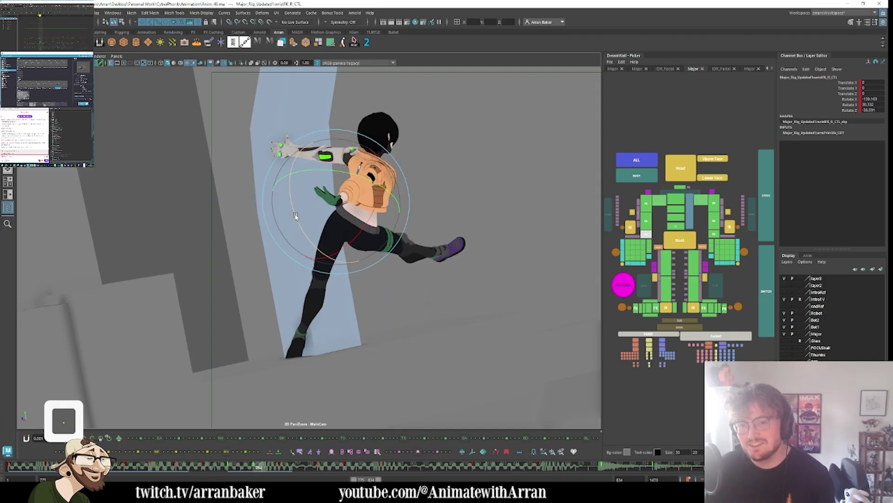
key(.)
key(.)
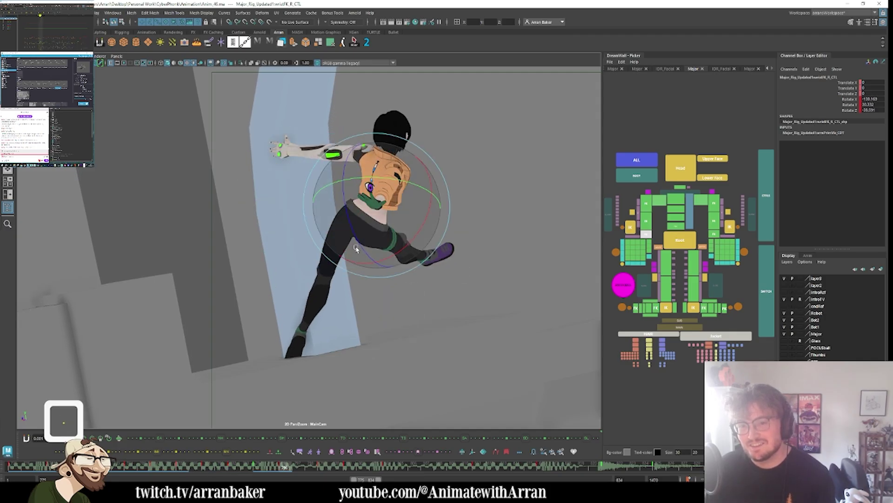
- Step the right shoulder's FK control back and forth between the opening pose and the kick poses to check the arm's arc
click(372, 181)
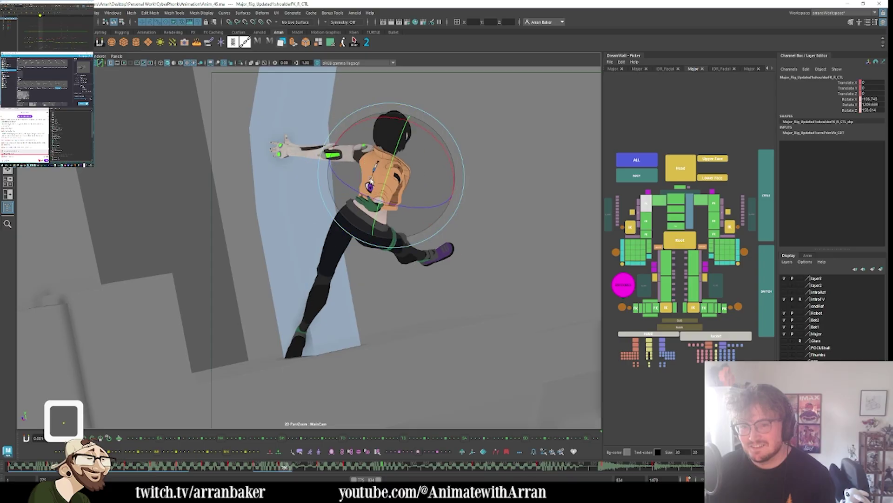
key(.)
key(.)
key(.)
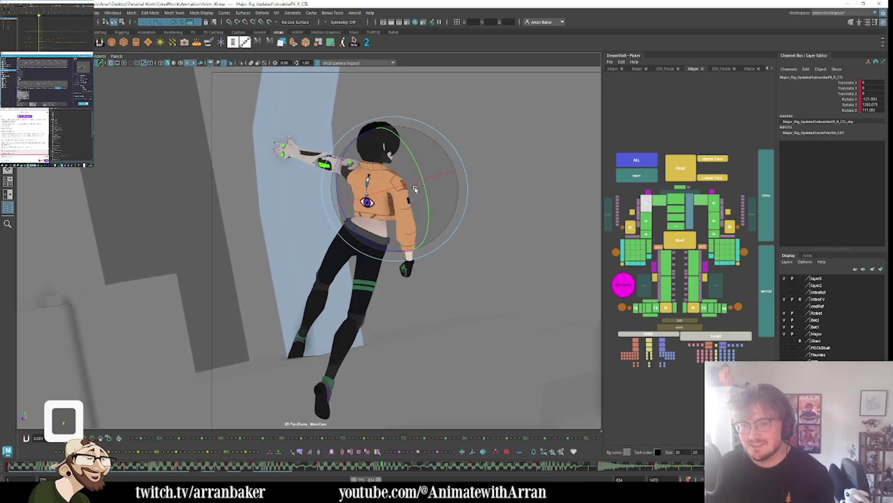
key(.)
key(.)
key(.)
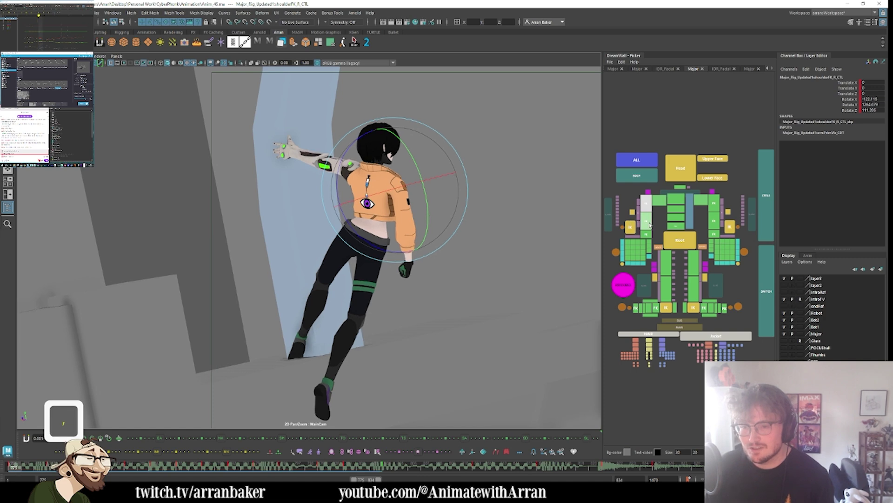
key(.)
key(.)
key(.)
key(.)
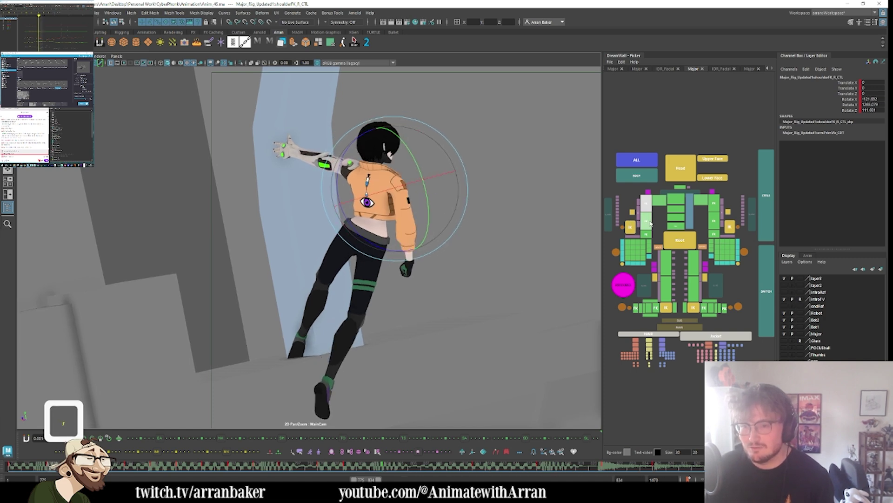
key(.)
key(comma)
key(comma)
key(comma)
key(comma)
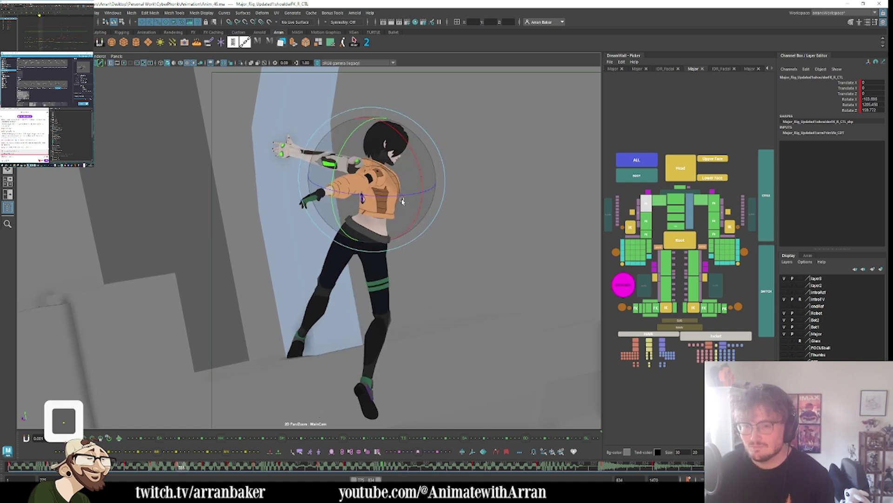
key(comma)
key(comma)
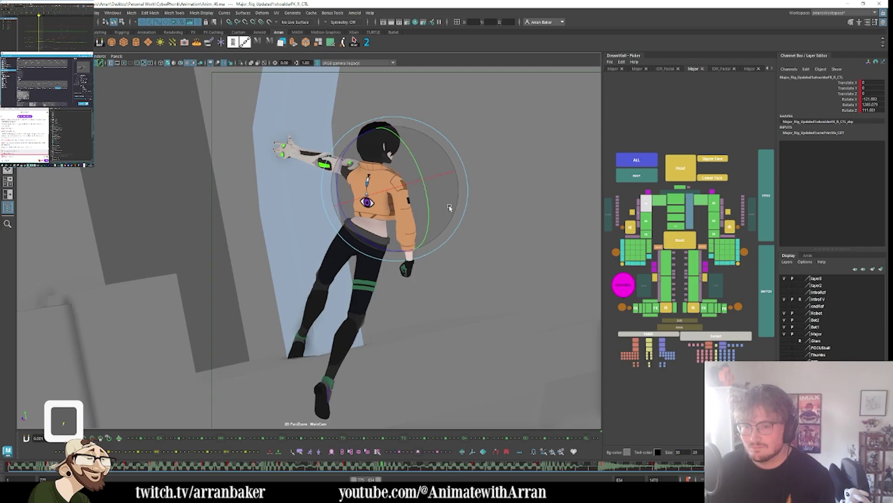
key(.)
- Work on all right-arm controls at the in-between after the opening pose, including the elbow's FK control, to swing the forearm outward
click(608, 214)
key(u)
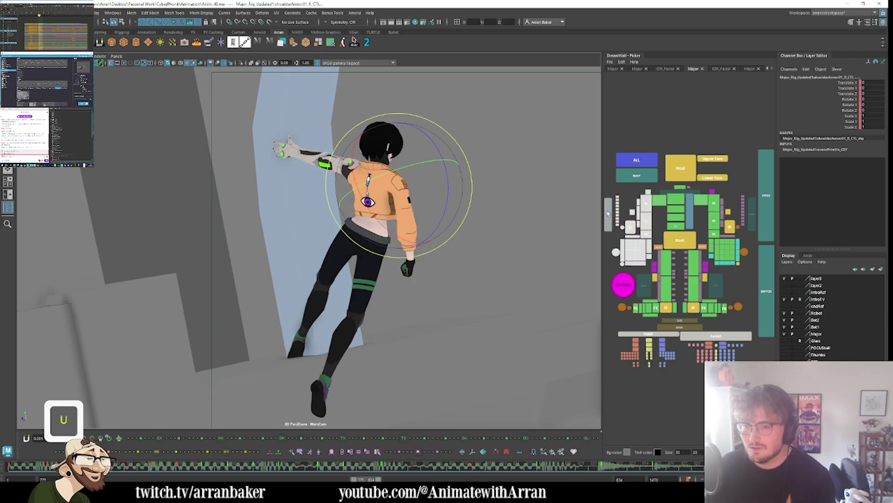
click(646, 220)
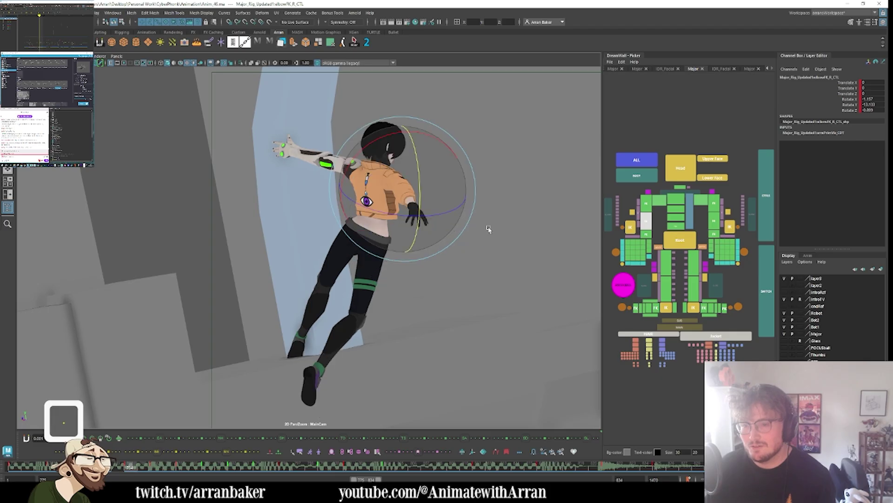
- Step through the swing from the opening pose to the landing with the right wrist's FK control selected, examining the hand's path
key(comma)
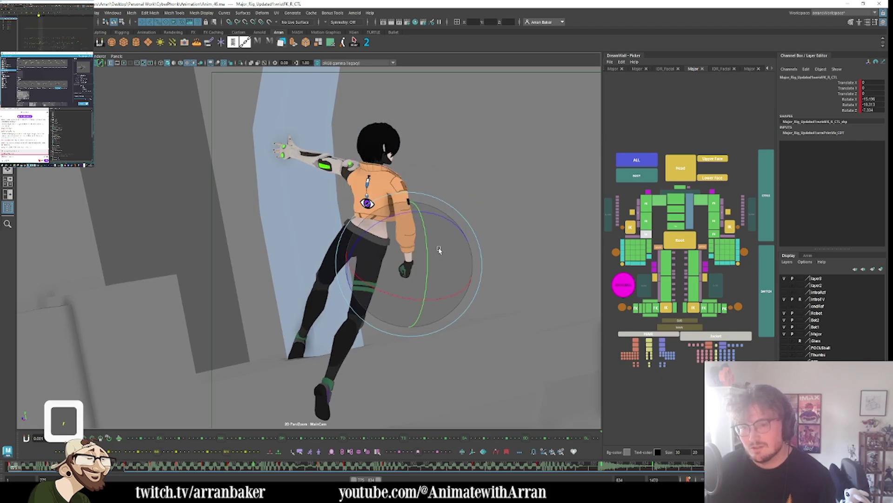
key(period)
key(period)
key(period)
key(period)
key(period)
key(period)
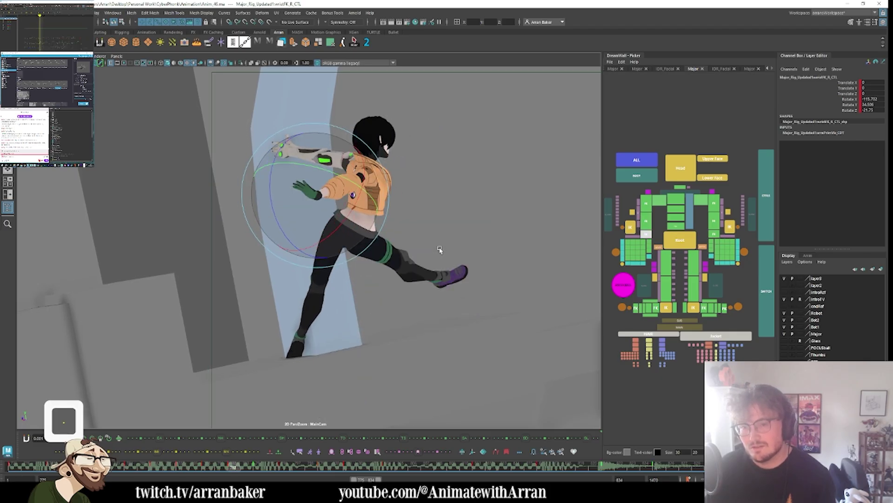
key(period)
key(period)
key(period)
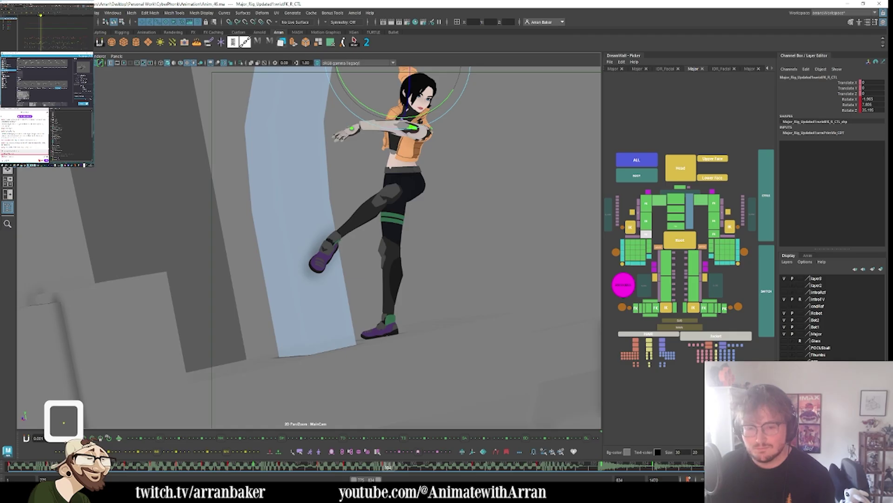
- Play the swing from the opening pose to judge the right arm's motion and the overall timing
drag(111, 472, 14, 467)
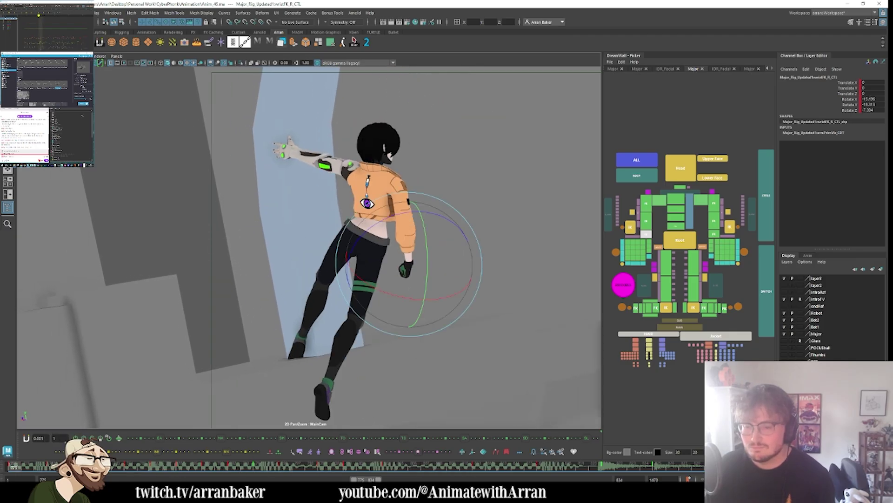
key(alt+v)
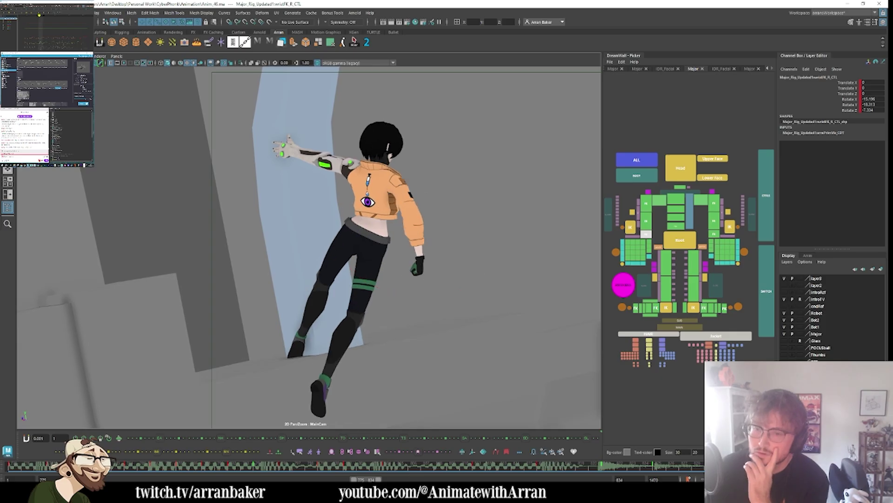
key(alt+v)
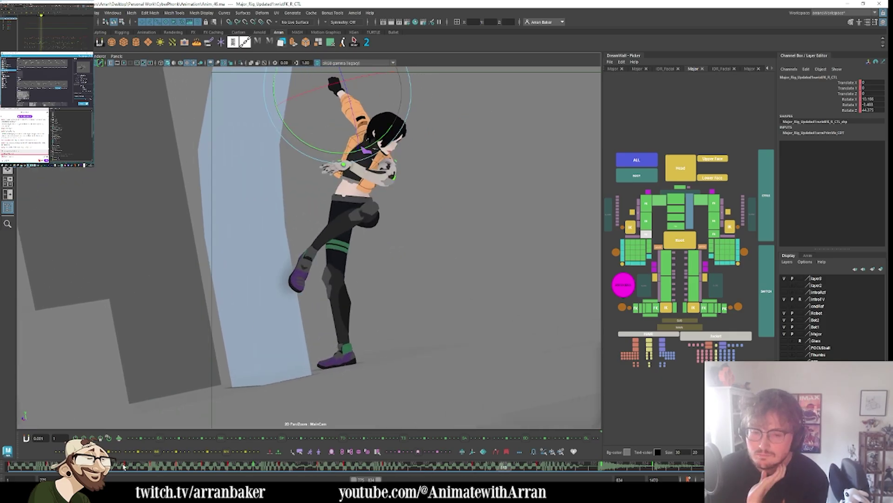
key(alt+shift+v)
key(alt+v)
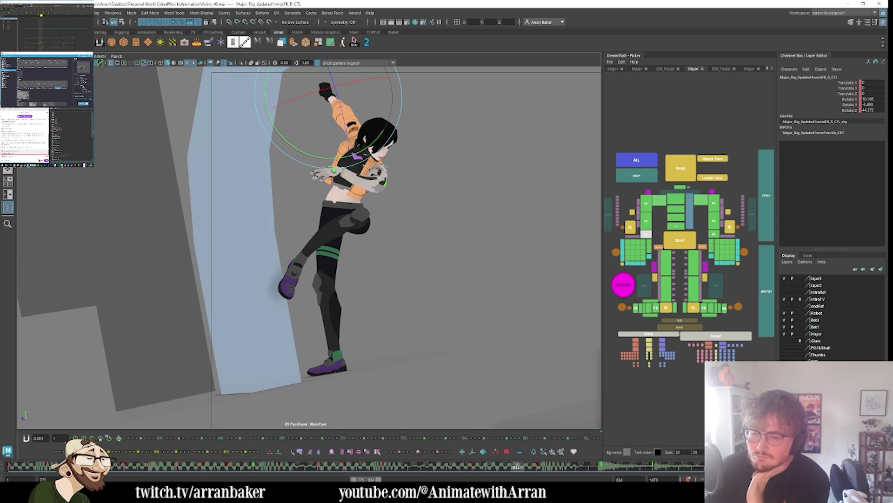
- Select the character's complete set of body controls, replay the swing and save the scene
click(648, 179)
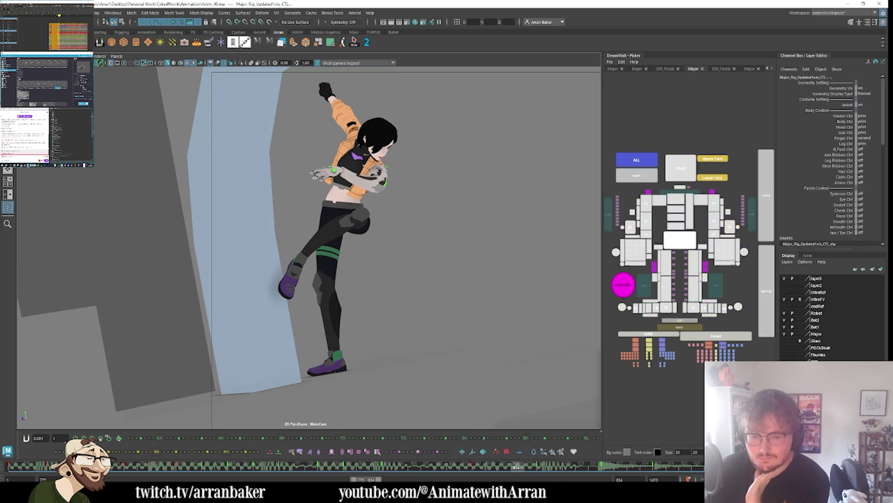
key(alt+shift+v)
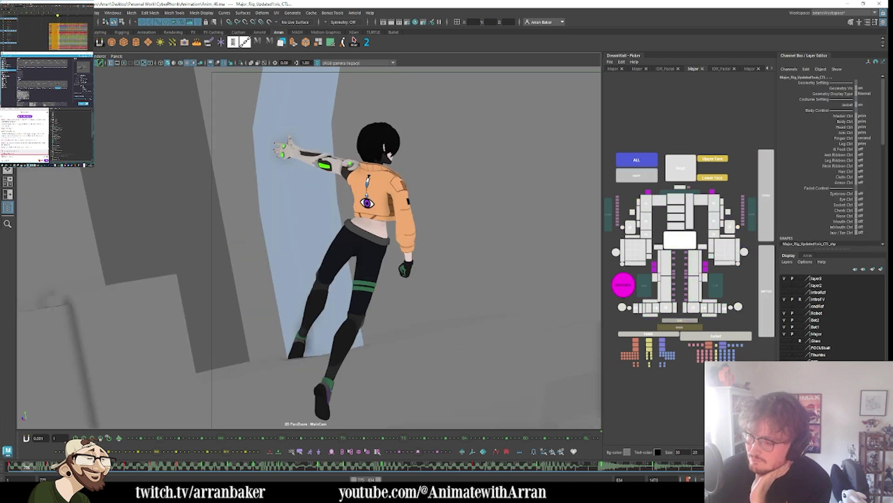
key(alt+v)
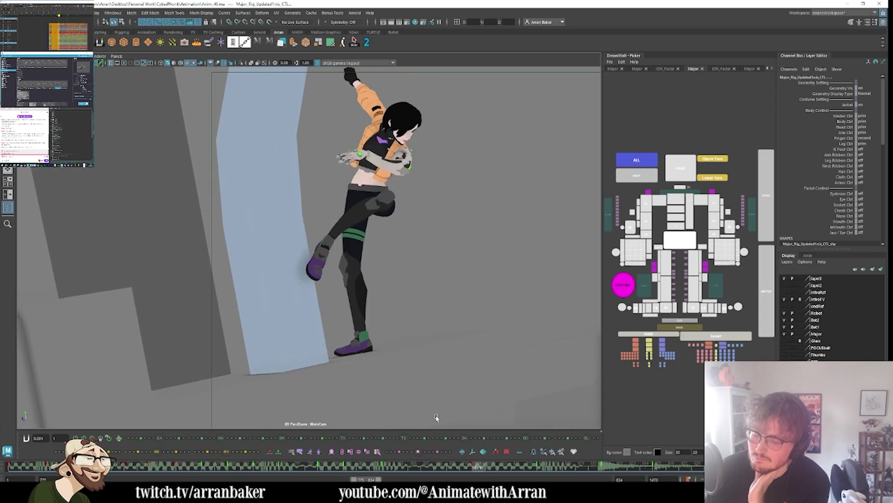
key(ctrl+s)
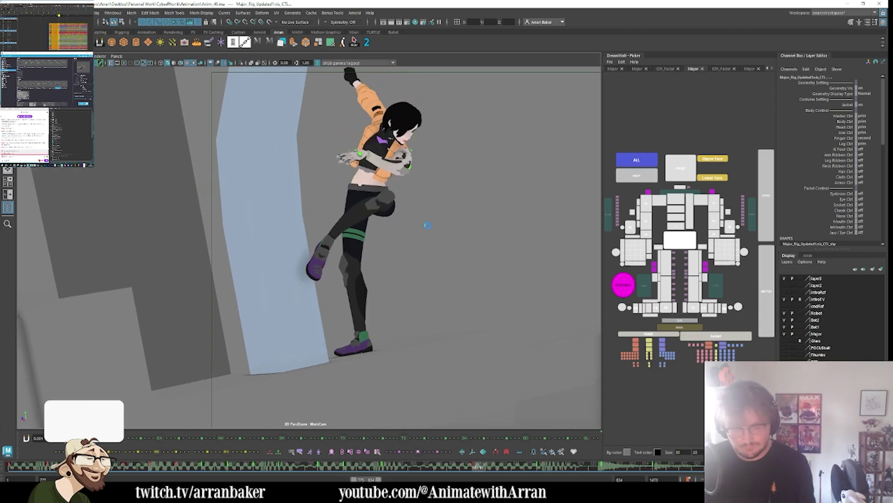
- Move the whole-body keys of the bent-knee pose earlier on the timeline, closer to the opening pose
click(182, 469)
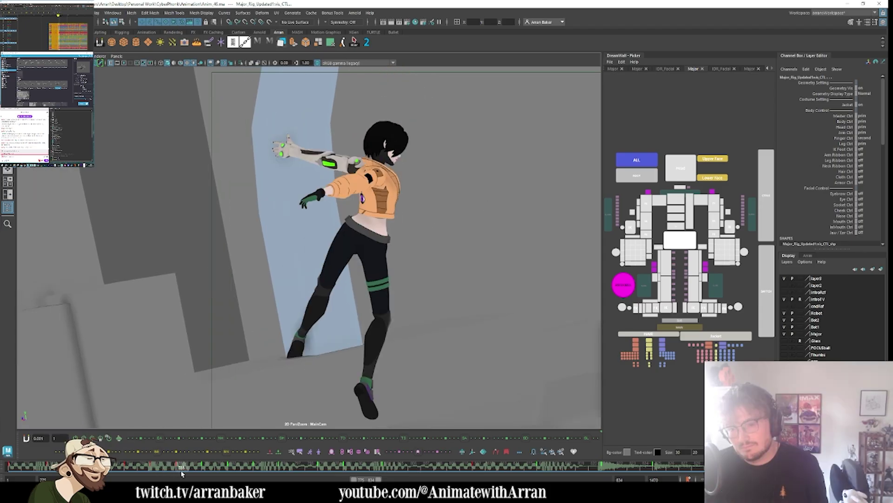
drag(192, 467, 207, 468)
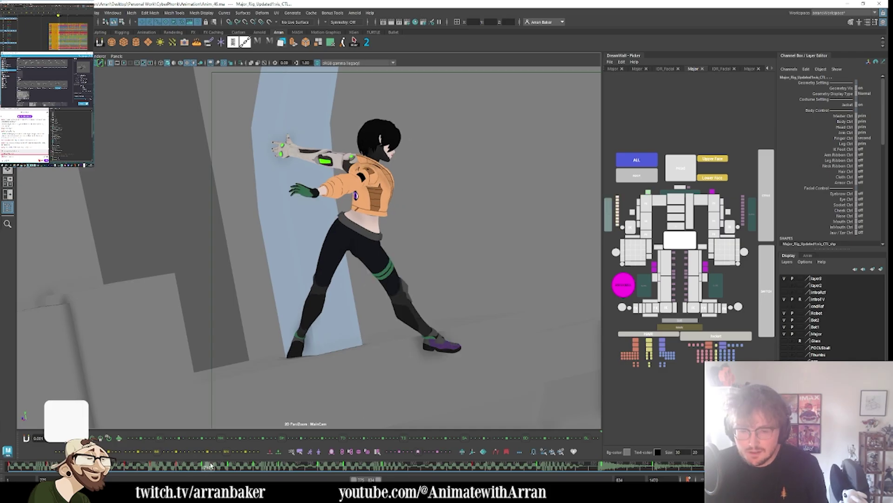
mouse_move(113, 470)
mouse_down()
mouse_move(142, 473)
mouse_move(86, 472)
mouse_move(134, 474)
mouse_move(110, 471)
mouse_up()
click(156, 472)
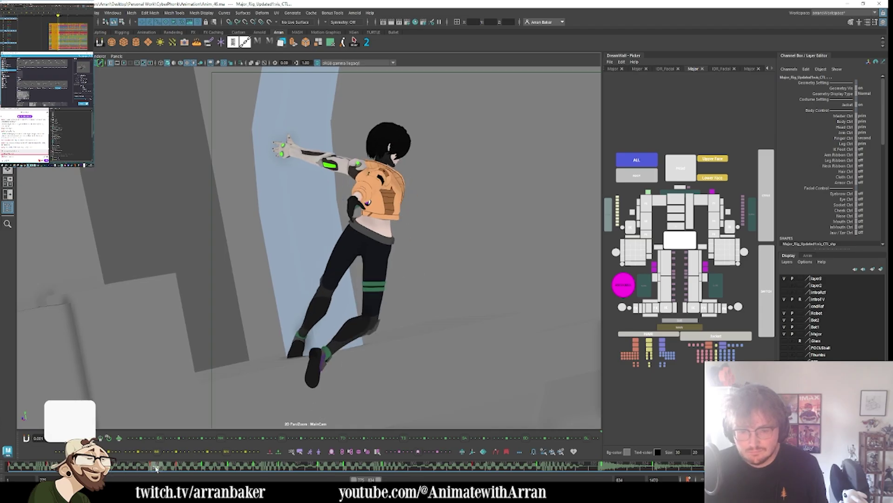
shift+click(158, 474)
drag(117, 471, 115, 474)
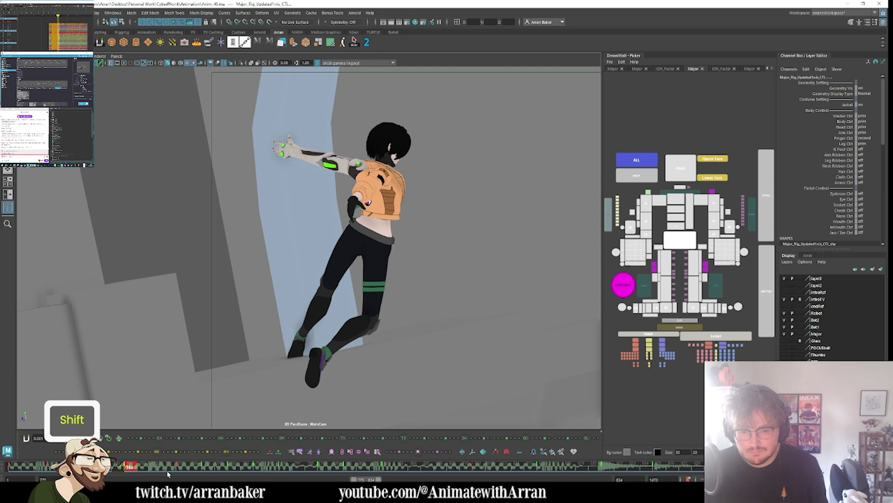
- Shift the whole-body keys of the trailing-leg and spread-leg poses earlier to close the gap after the bent-knee pose
click(181, 472)
drag(203, 470, 209, 471)
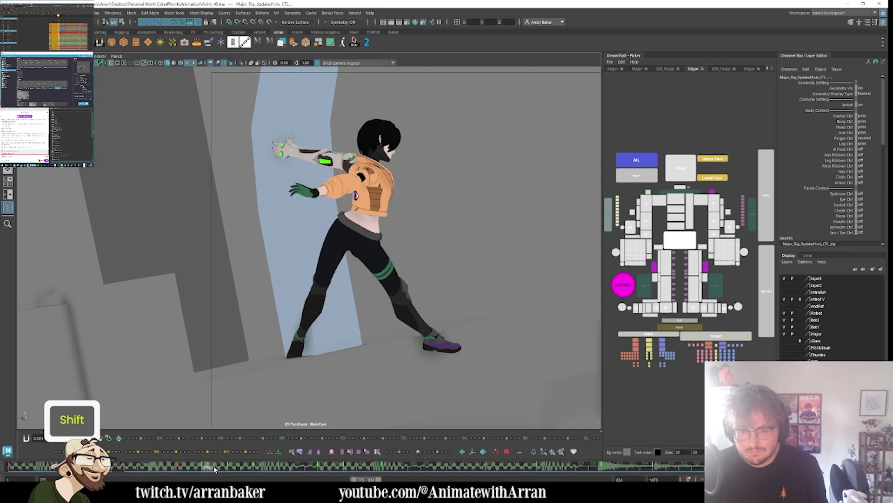
click(181, 472)
shift+click(180, 474)
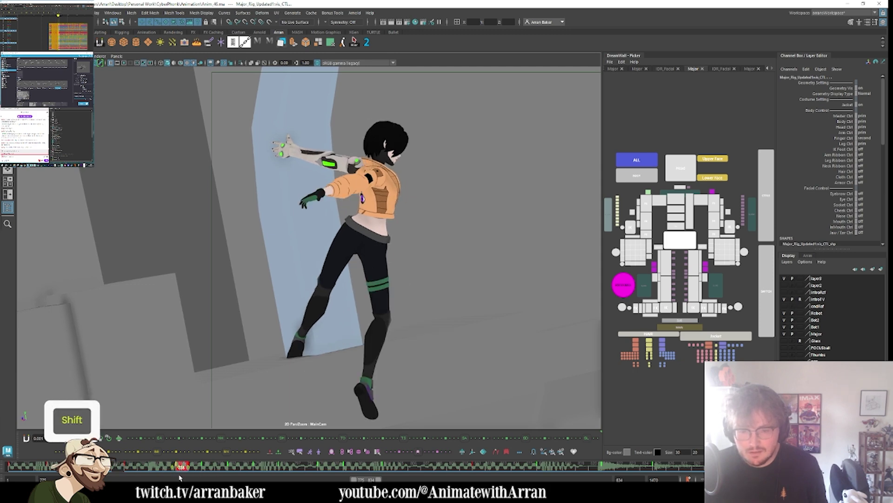
shift+click(128, 470)
click(181, 471)
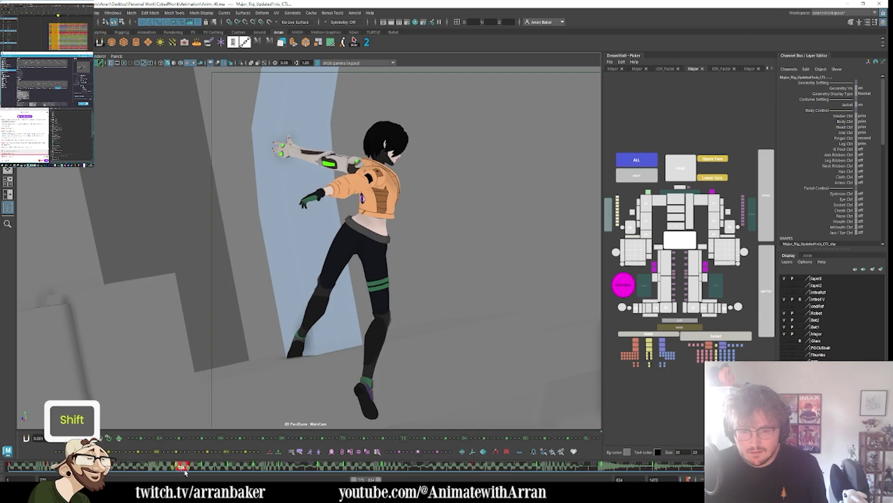
shift+click(130, 468)
shift+click(208, 466)
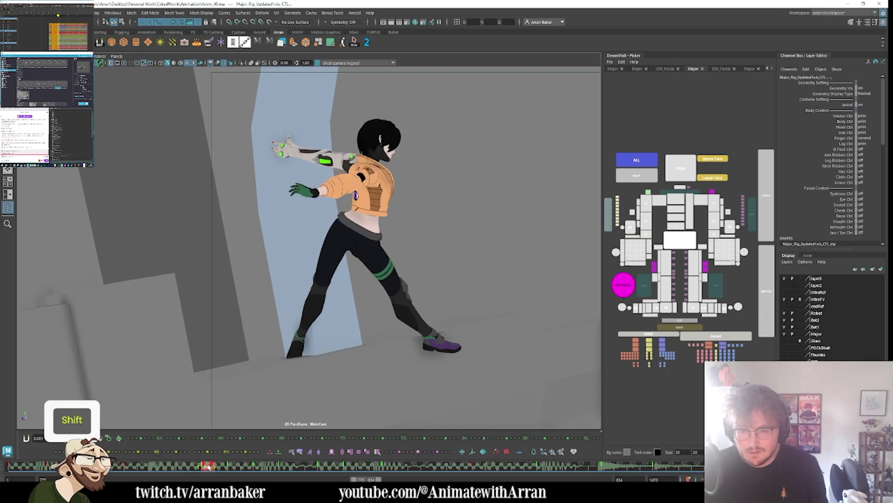
shift+click(166, 468)
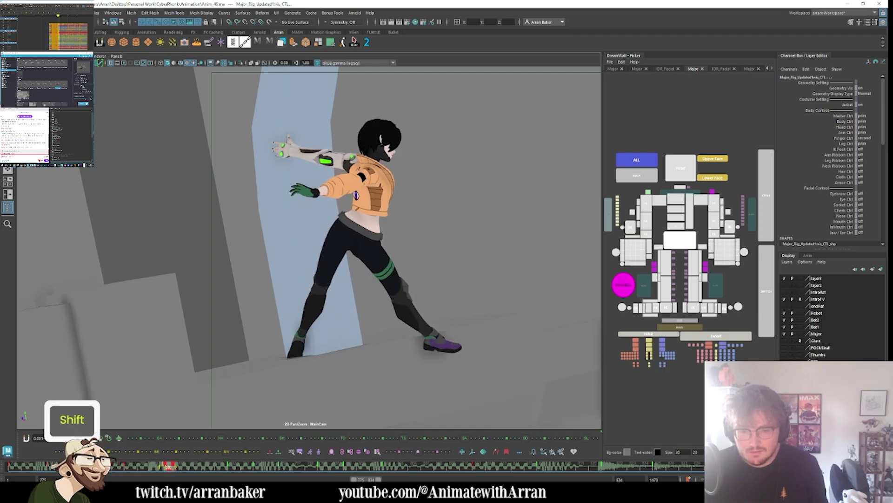
- Play the retimed swing from the opening pose and scrub to the spread-leg pose to check its spacing
drag(168, 467, 48, 465)
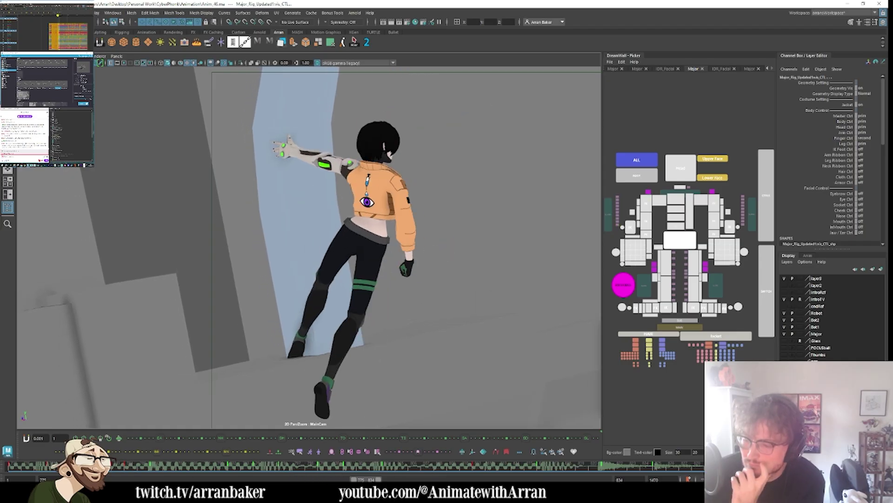
key(alt+v)
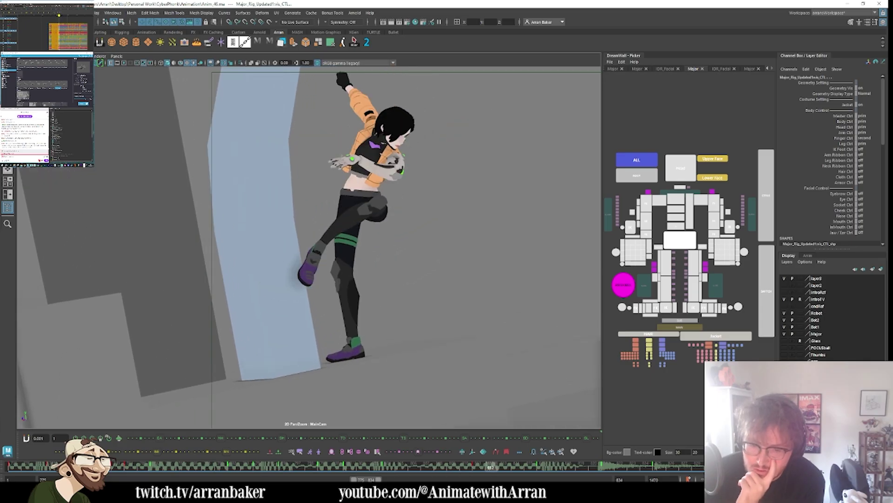
drag(122, 469, 159, 470)
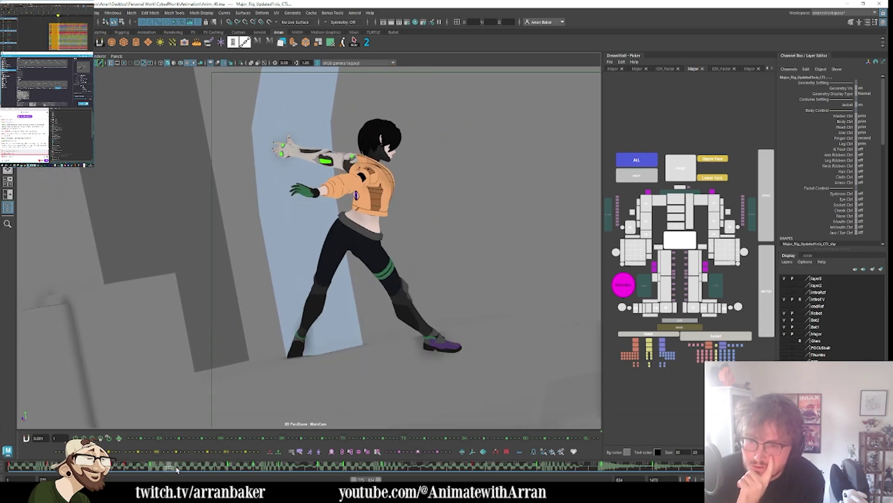
- Move the whole-body keys of the low, back-facing lean pose earlier on the timeline, closer to the trailing-leg pose
drag(222, 472, 324, 478)
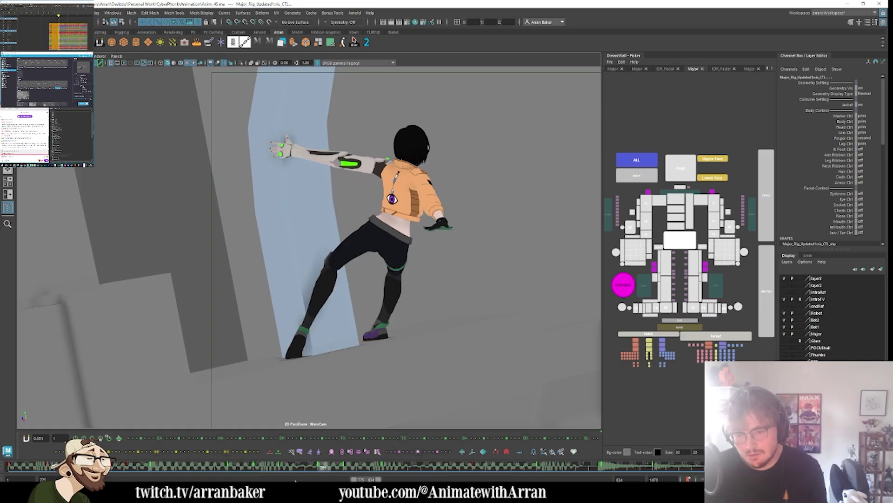
shift+drag(326, 469, 244, 472)
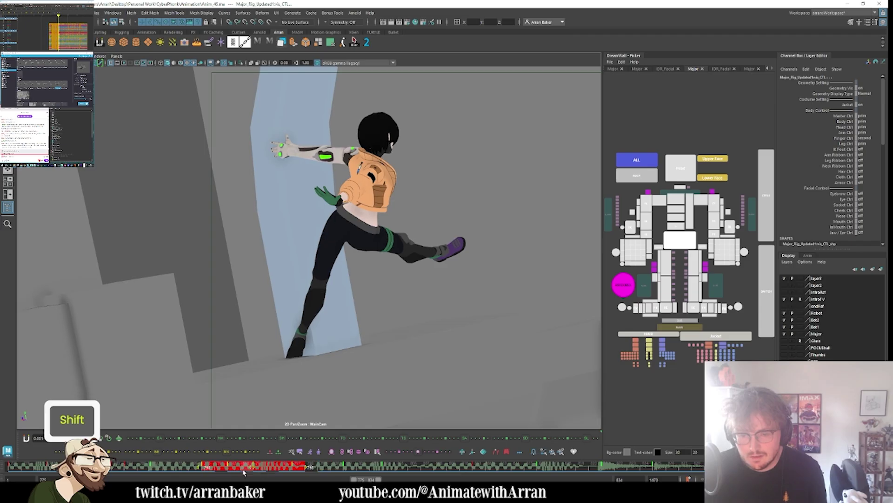
drag(149, 469, 271, 474)
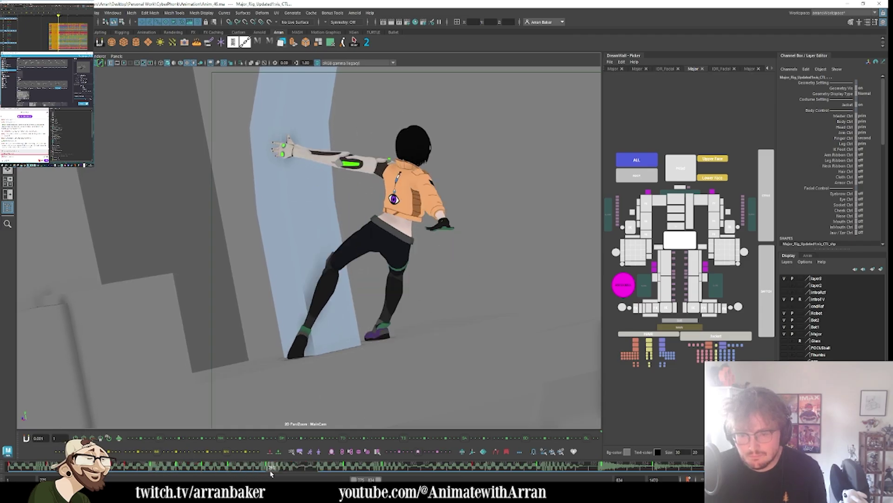
mouse_move(209, 467)
mouse_down()
mouse_move(311, 472)
mouse_move(222, 462)
mouse_up()
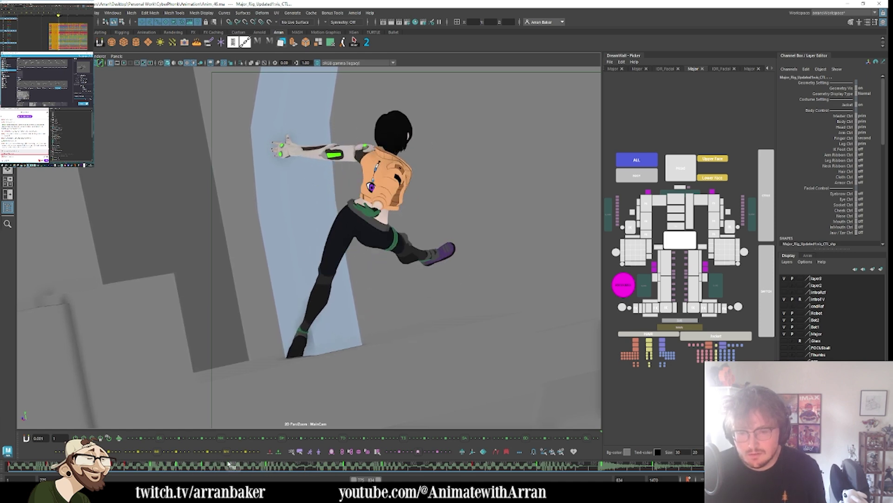
shift+drag(275, 469, 262, 471)
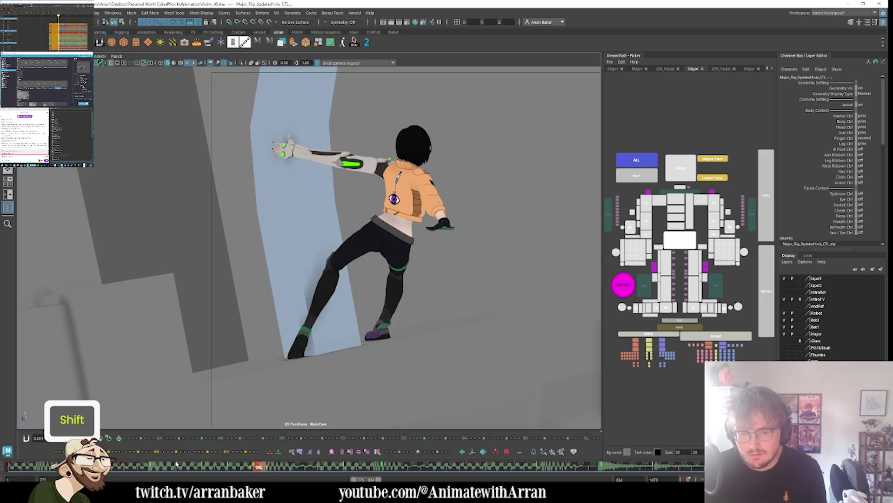
- Shift the whole-body keys of the outstretched-arm lean and the raised-leg pose earlier to close the gaps before them
drag(176, 465, 391, 472)
shift+drag(280, 469, 288, 473)
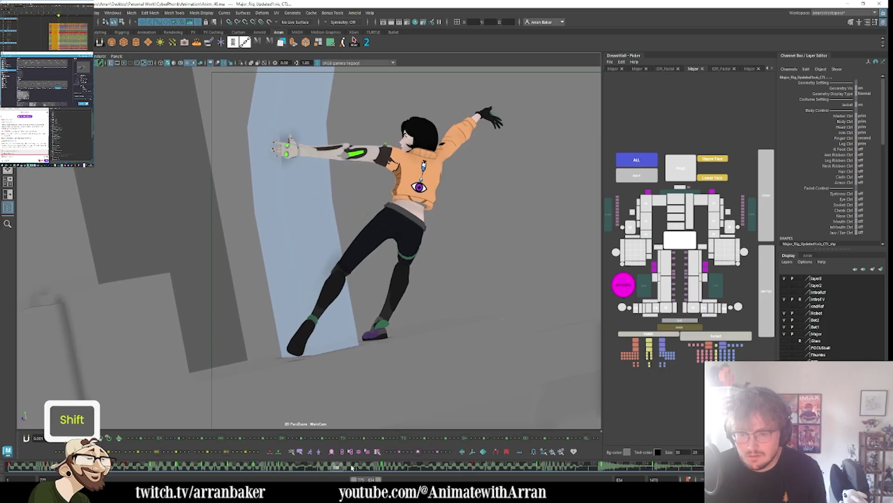
click(384, 469)
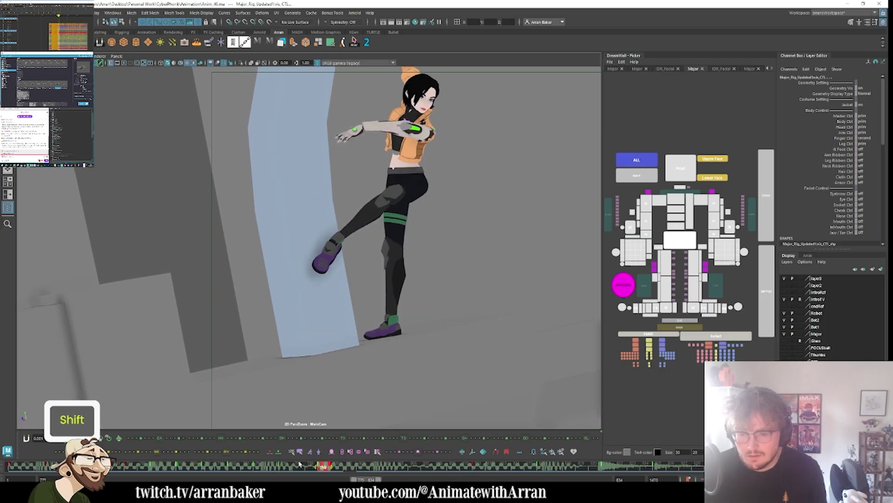
shift+drag(389, 471, 297, 469)
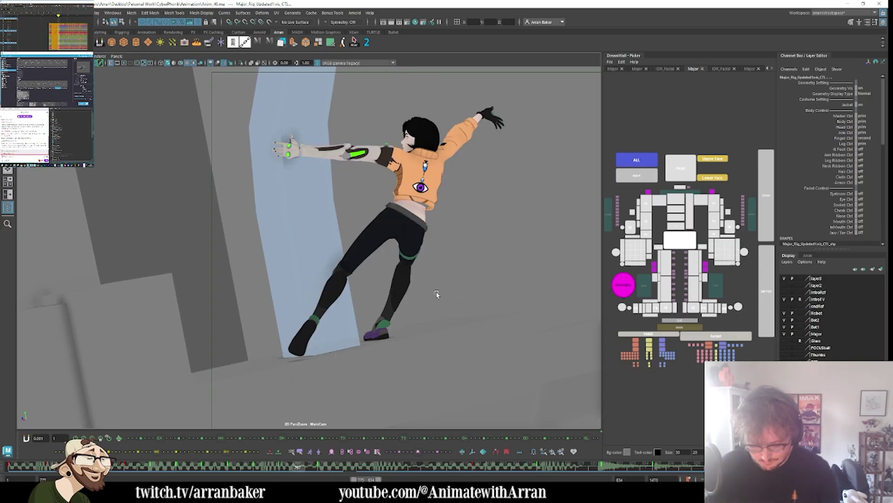
- Key a whole-body breakdown between the outstretched-arm lean and the raised-leg pose, and rotate its left foot
key(i)
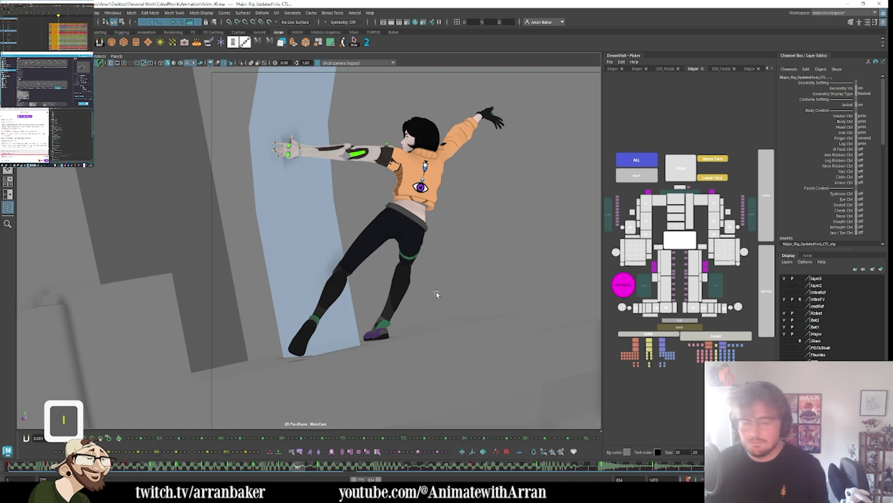
key(w)
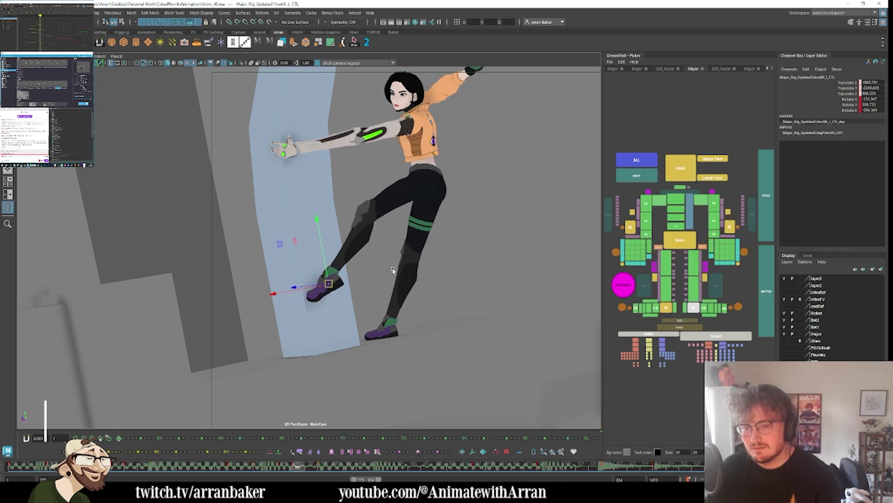
key(e)
drag(379, 275, 366, 282)
key(comma)
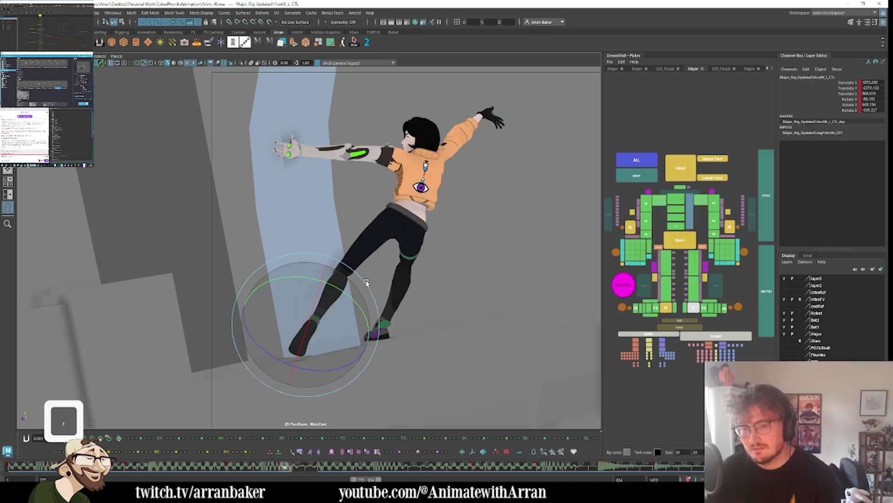
key(period)
key(period)
key(comma)
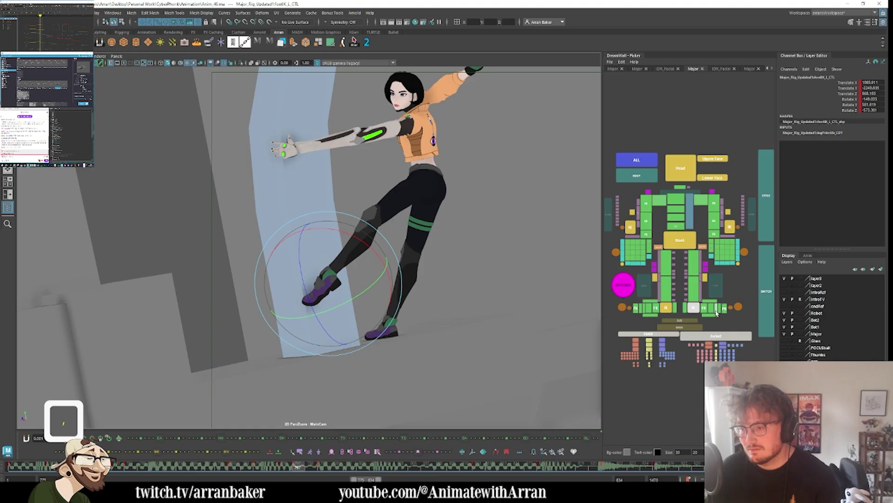
- Rotate the ball control of the left foot in the breakdown pose and compare it with the neighbouring keys
click(724, 309)
key(e)
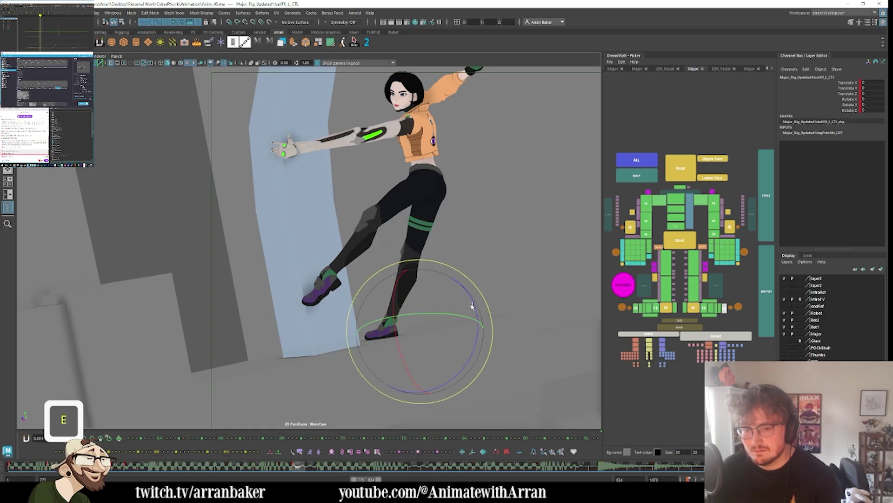
click(325, 279)
drag(326, 279, 329, 254)
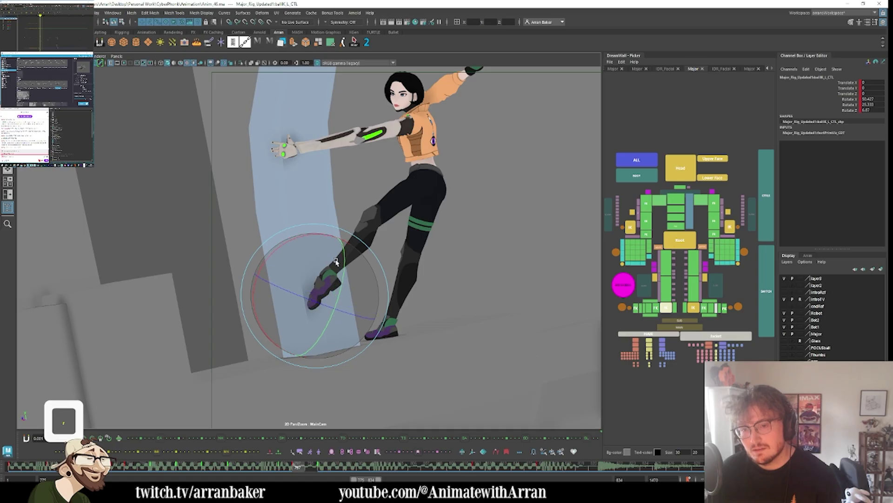
key(comma)
key(comma)
key(period)
key(period)
key(period)
key(comma)
key(comma)
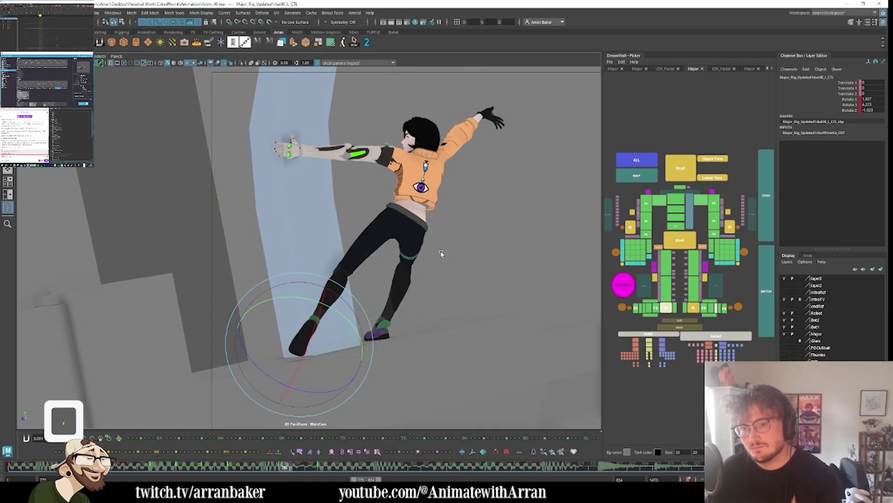
key(period)
- Switch the left arm to FK from the breakdown pose onward
click(729, 225)
key(p)
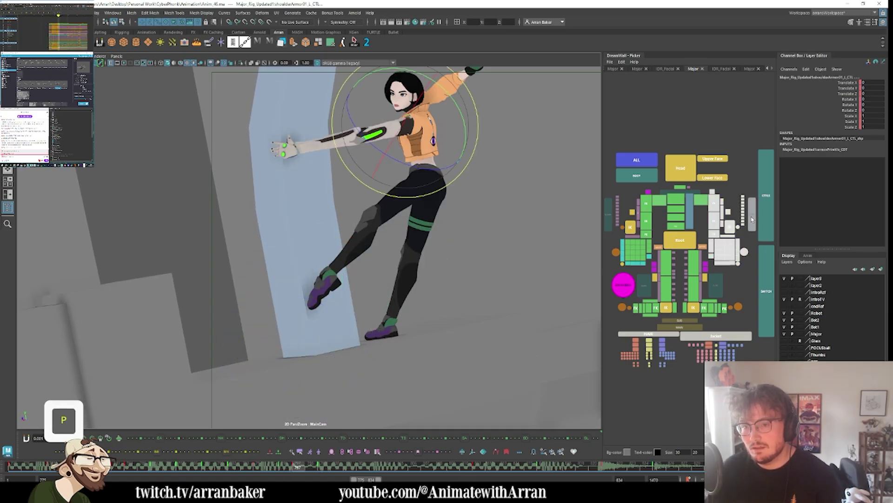
click(768, 305)
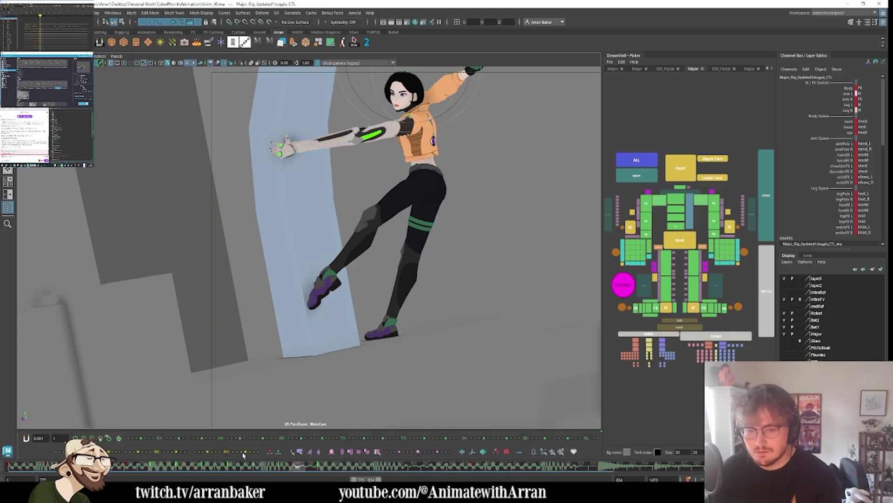
key(period)
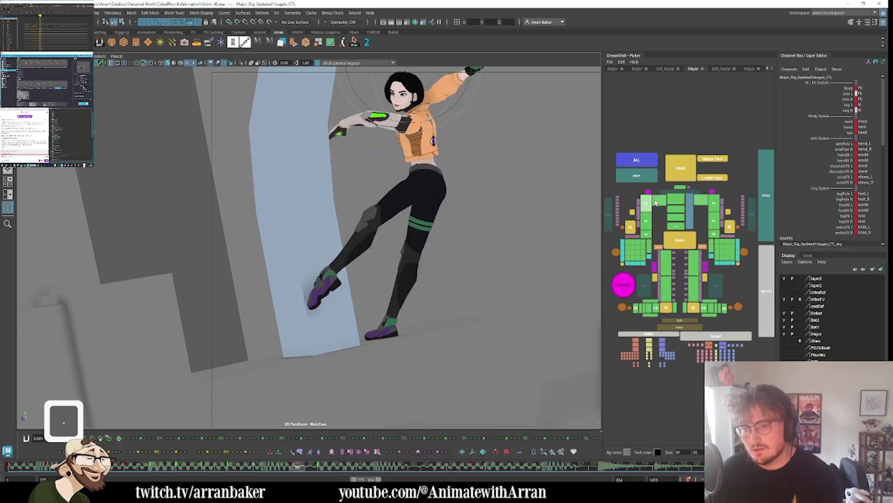
- Rotate the left FK shoulder in the breakdown pose, using the neighbouring key poses as reference
click(716, 205)
key(comma)
key(comma)
key(period)
key(period)
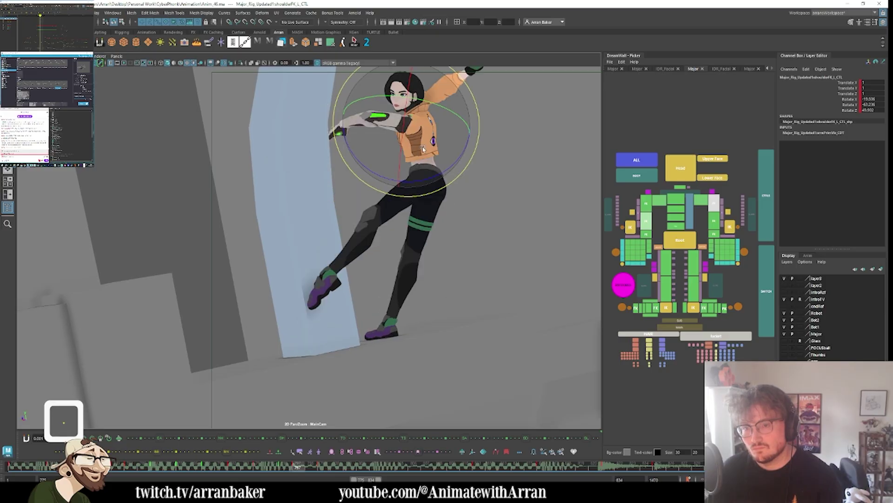
drag(419, 122, 435, 133)
- Rotate the upper spine controls in the breakdown pose to adjust the chest's lean and twist
click(701, 200)
drag(683, 192, 673, 209)
drag(440, 142, 424, 132)
key(comma)
key(period)
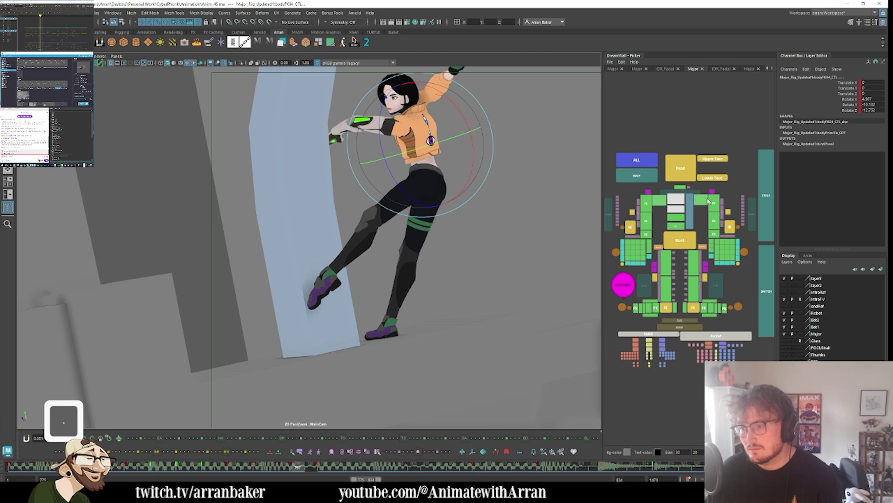
- Refine the left clavicle and upper-arm rotation in the breakdown pose so the arm reaches towards the pillar
click(646, 203)
click(698, 200)
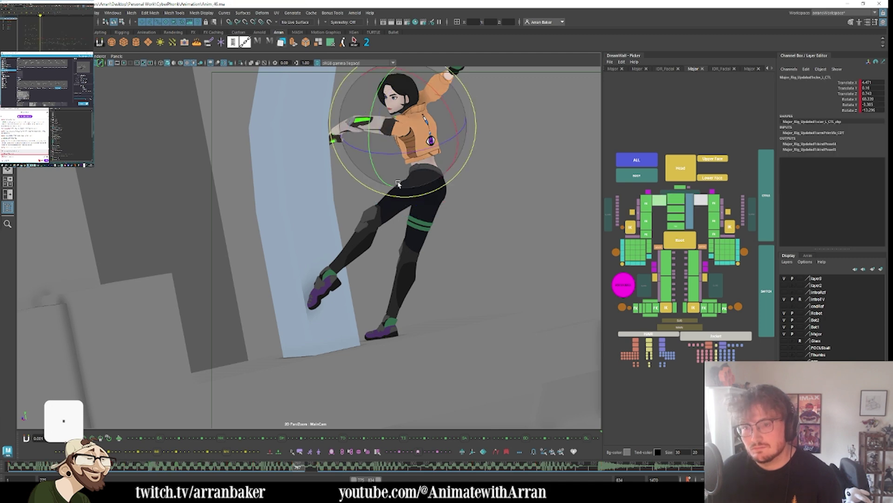
click(717, 200)
key(comma)
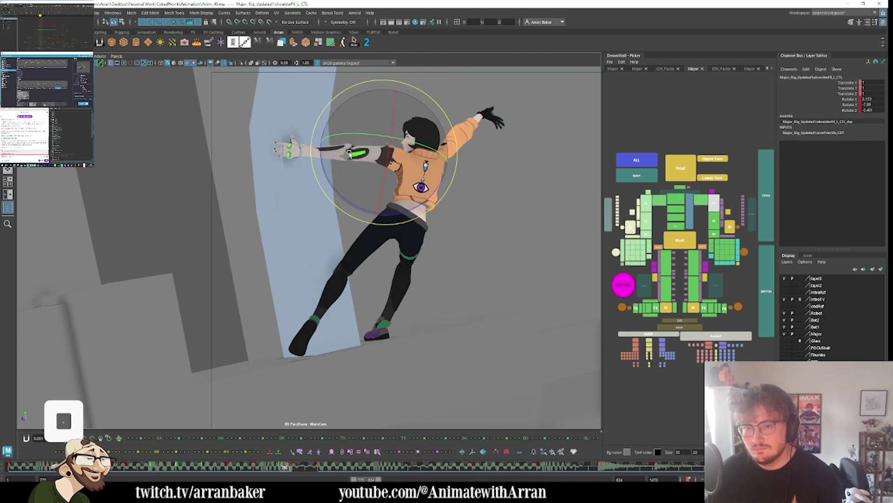
key(period)
drag(385, 132, 379, 123)
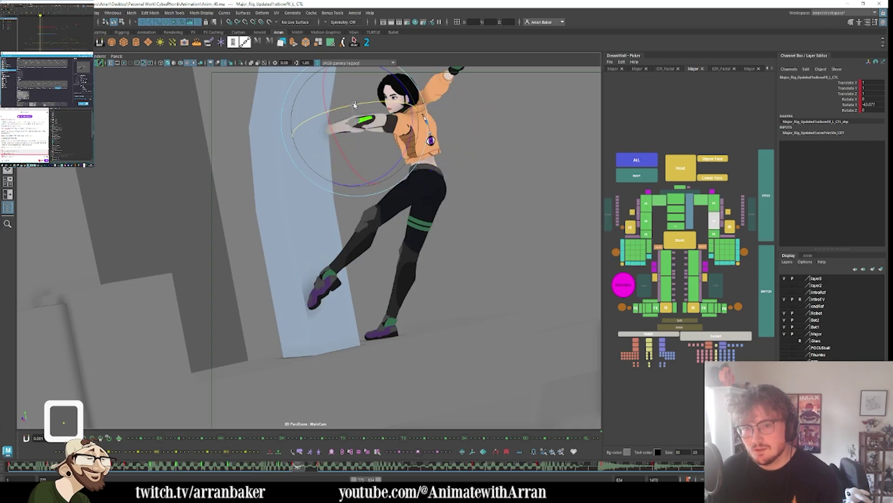
- Straighten the left elbow in the breakdown pose and step through the neighbouring keys to check the arm's path
key(comma)
key(period)
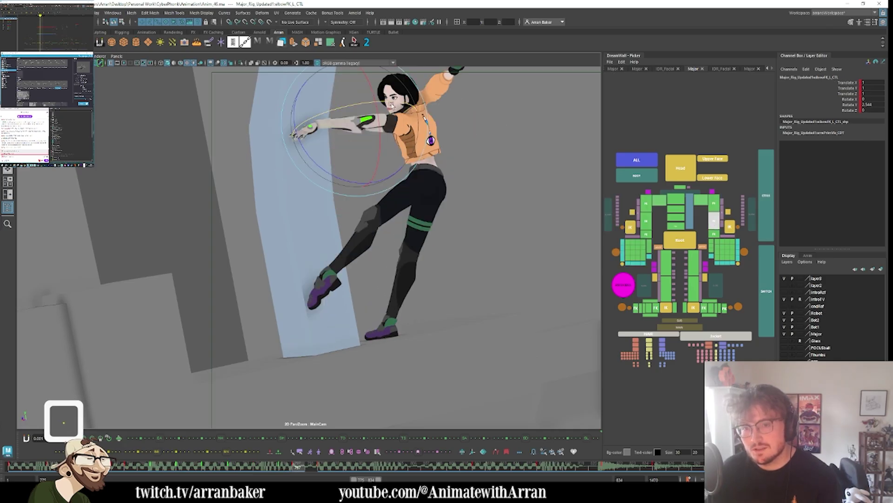
key(period)
key(comma)
key(comma)
key(period)
key(period)
key(period)
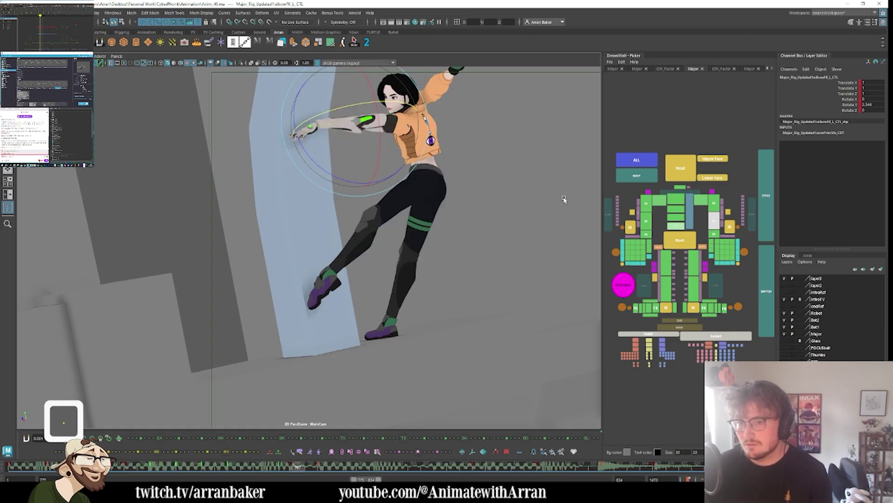
- Fine-tune the left FK elbow's rotation on all axes in the breakdown pose and compare it with the adjacent keys
drag(330, 117, 329, 96)
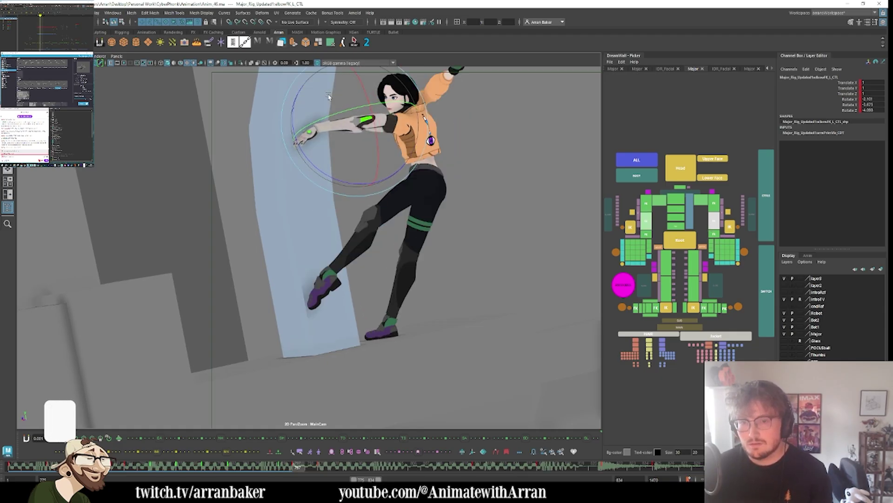
key(comma)
key(period)
key(period)
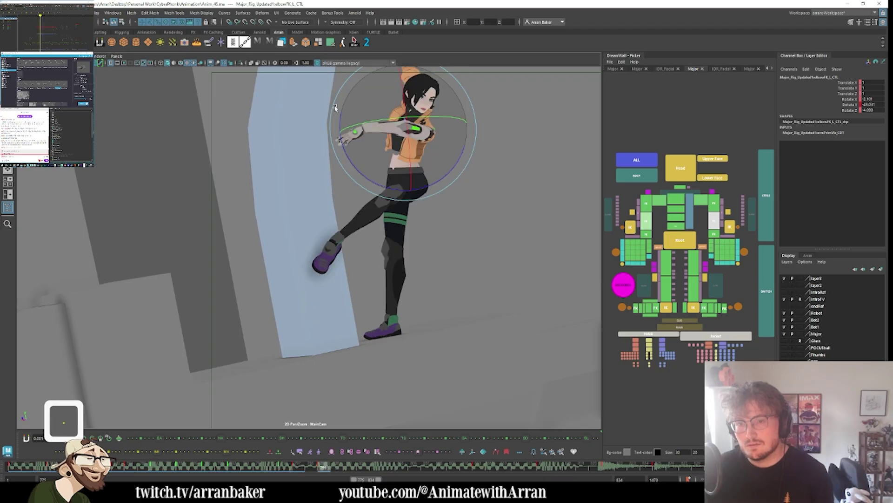
key(comma)
- Rotate the left FK wrist in the breakdown and raised-leg poses so the hand trails the arm
click(630, 226)
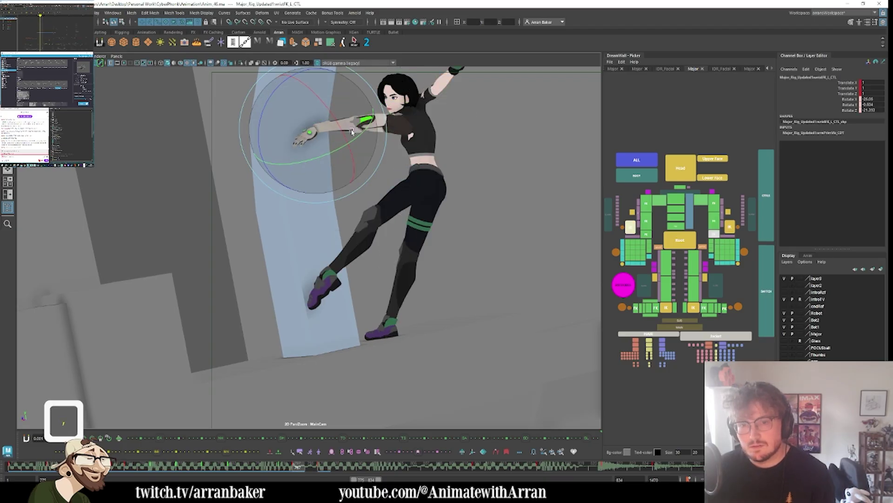
key(period)
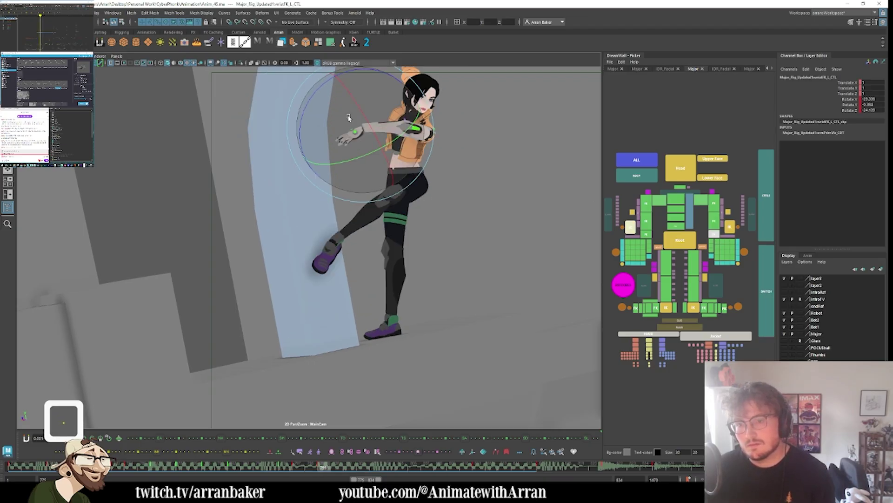
drag(349, 117, 309, 135)
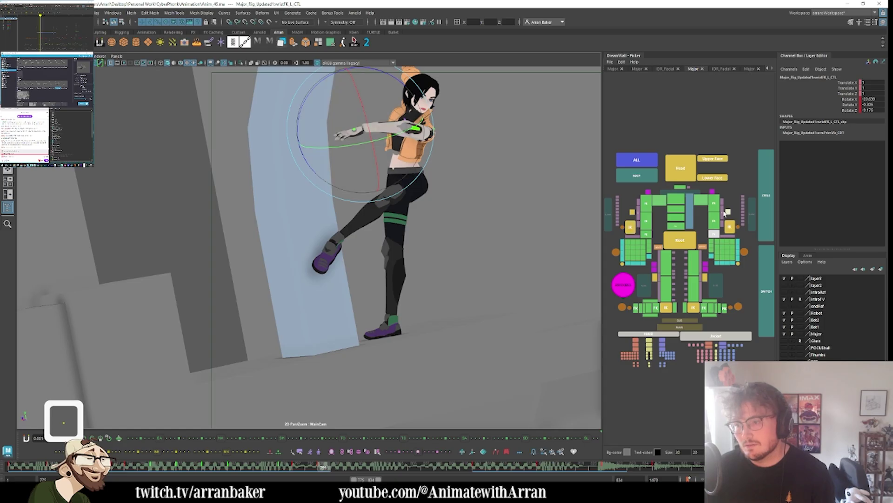
- Rotate the left clavicle in the raised-leg pose and flip between the surrounding keys to check the shoulder
click(702, 200)
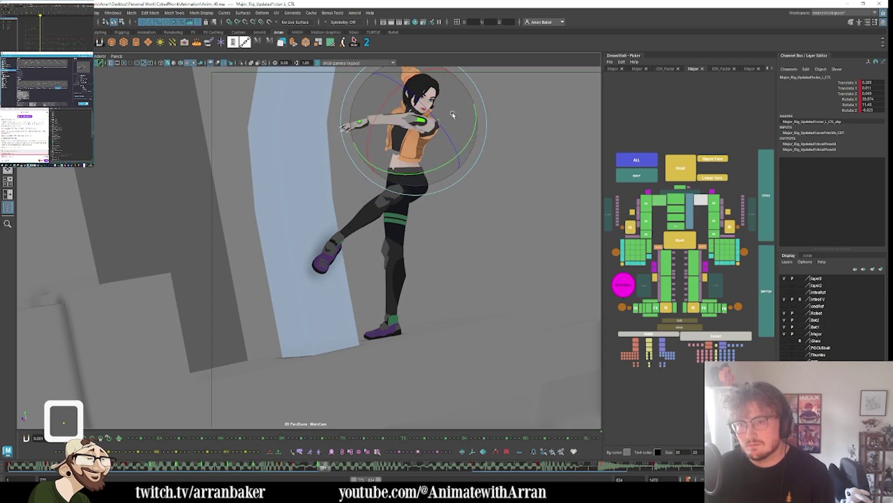
key(comma)
key(period)
key(comma)
key(comma)
key(comma)
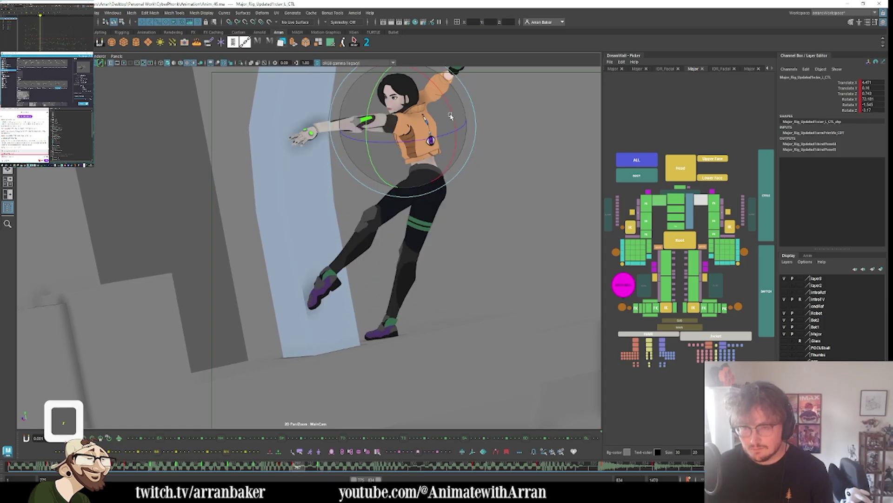
key(period)
key(period)
- Rotate the right FK shoulder in the breakdown pose and compare the raised arm with the following poses
click(645, 211)
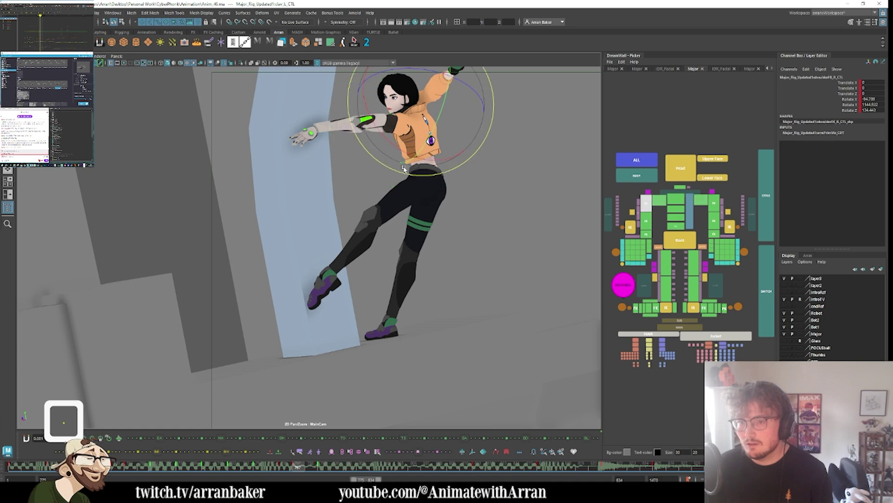
drag(496, 175, 211, 438)
key(period)
key(period)
key(period)
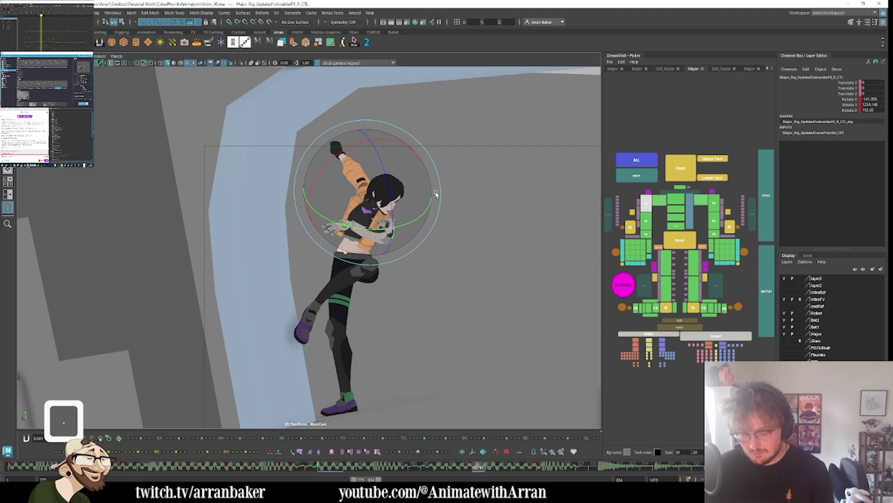
key(comma)
key(comma)
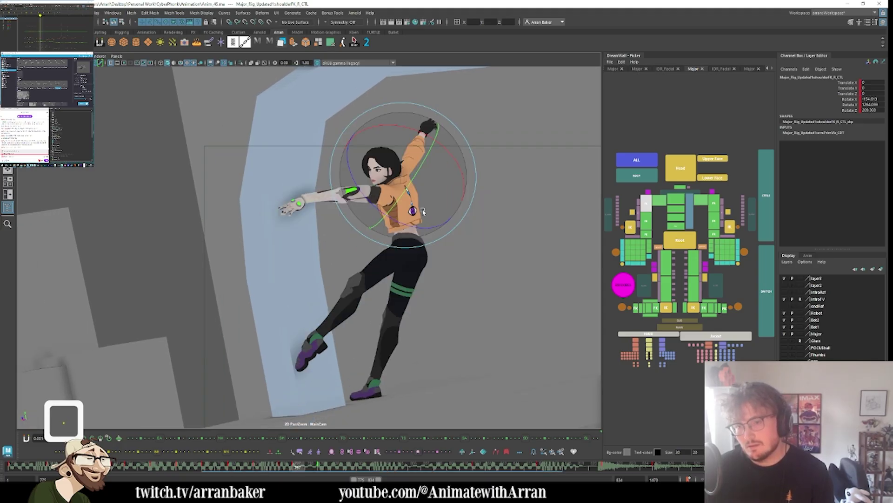
- Adjust the right FK shoulder's rotation again in the breakdown pose and check it against the adjacent key
key(period)
key(comma)
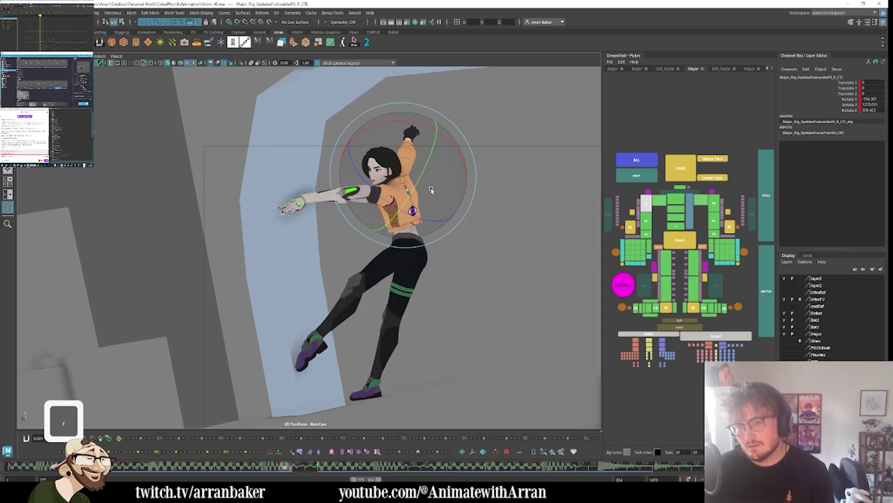
key(period)
- Rotate the right FK wrist in the breakdown pose so the raised hand bends back from the forearm
click(646, 234)
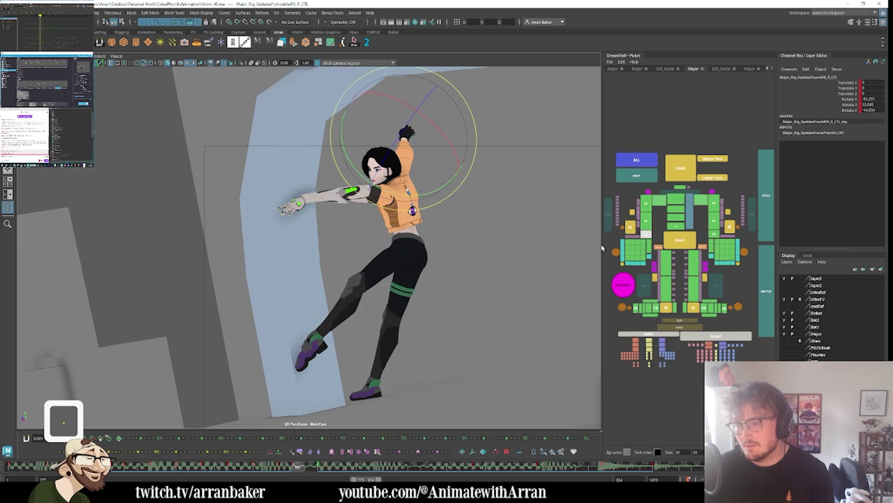
key(period)
key(comma)
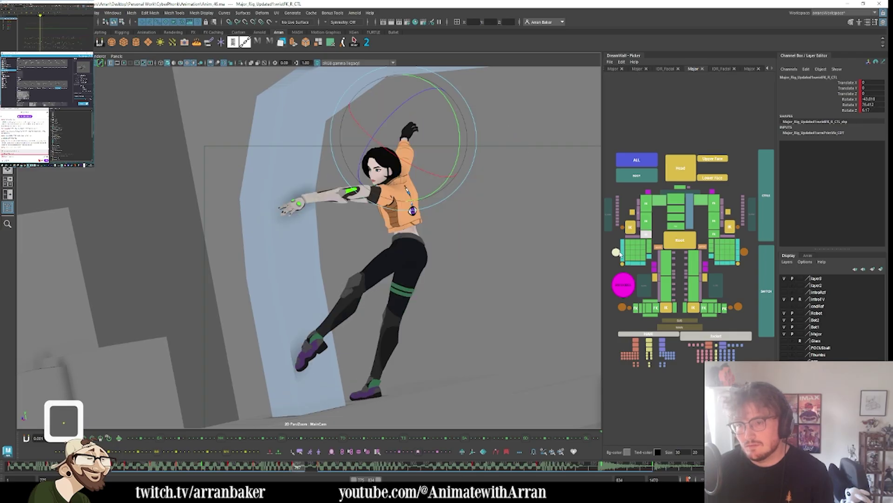
- Open the right-hand fingers in the breakdown pose to match the spread hand of the adjacent key
drag(626, 269, 610, 235)
key(period)
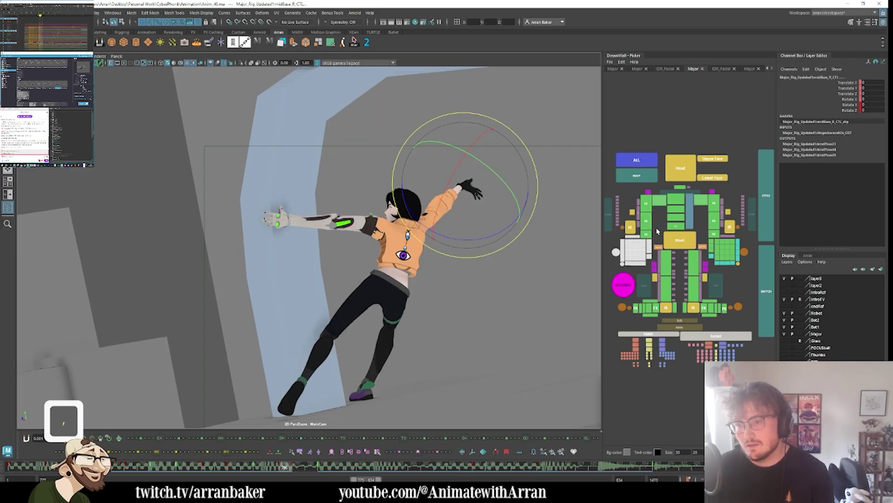
key(comma)
- Fine-tune the right FK wrist's rotation in the breakdown and flip between the neighbouring keys to check the hand's arc
click(646, 234)
key(period)
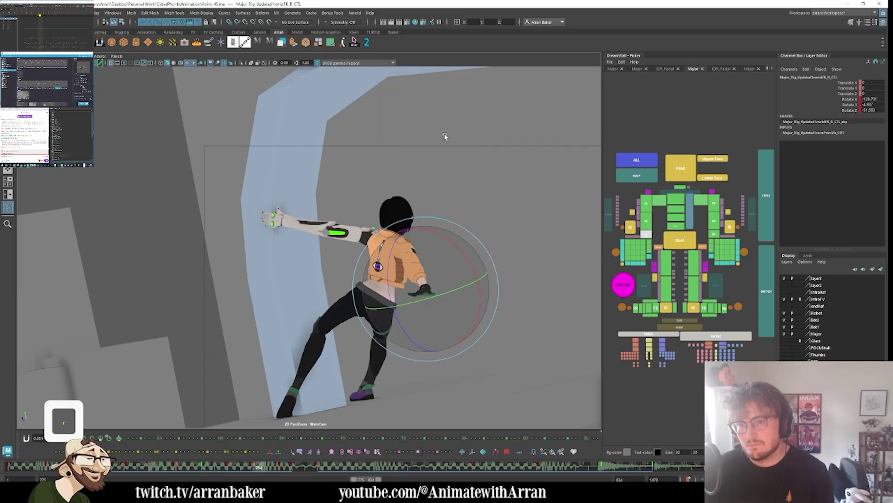
key(comma)
key(period)
key(comma)
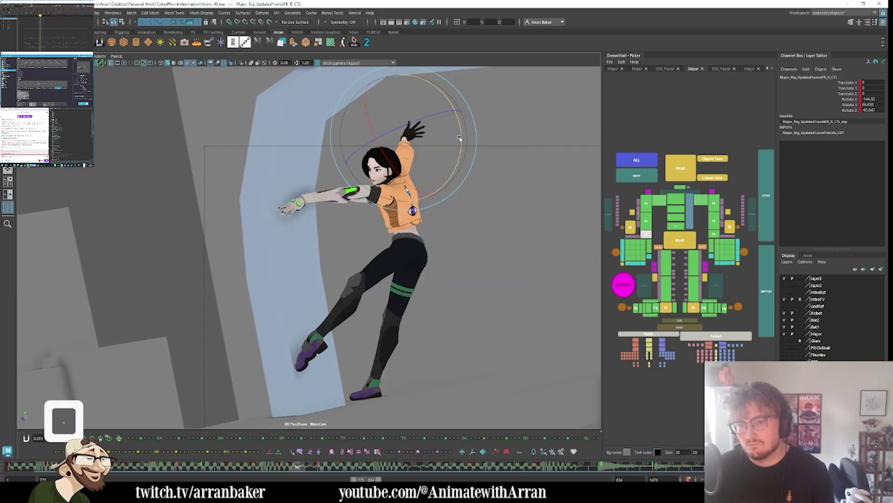
key(period)
key(comma)
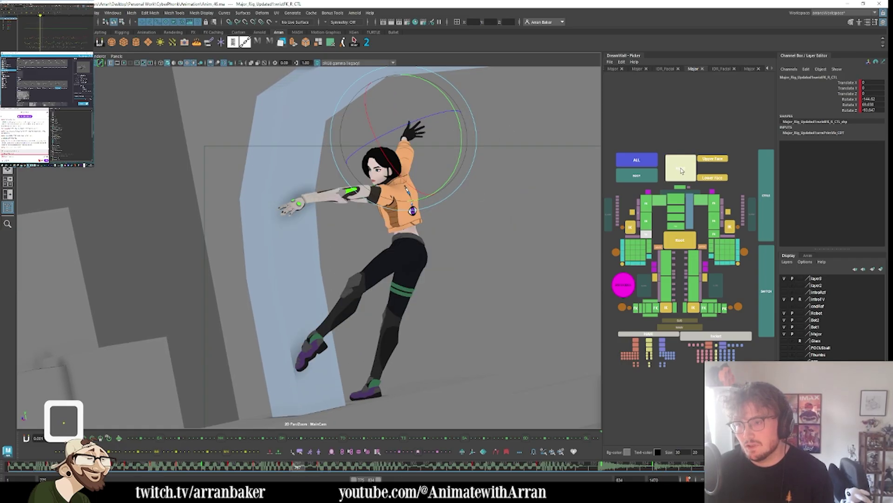
- Rotate the head control in the breakdown pose and compare its direction with the adjacent keys
click(680, 171)
key(period)
key(comma)
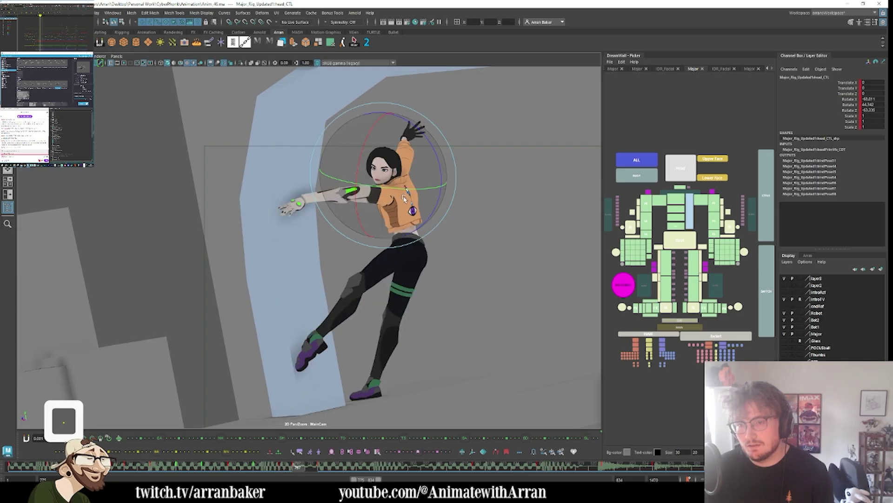
key(period)
key(comma)
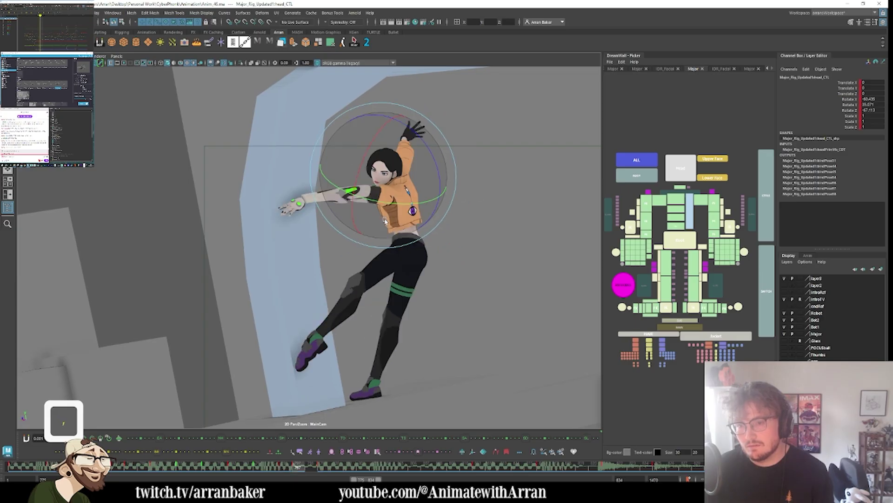
- Step and scrub through the poses following the breakdown to check the swing's motion, and save the scene
key(period)
key(period)
key(comma)
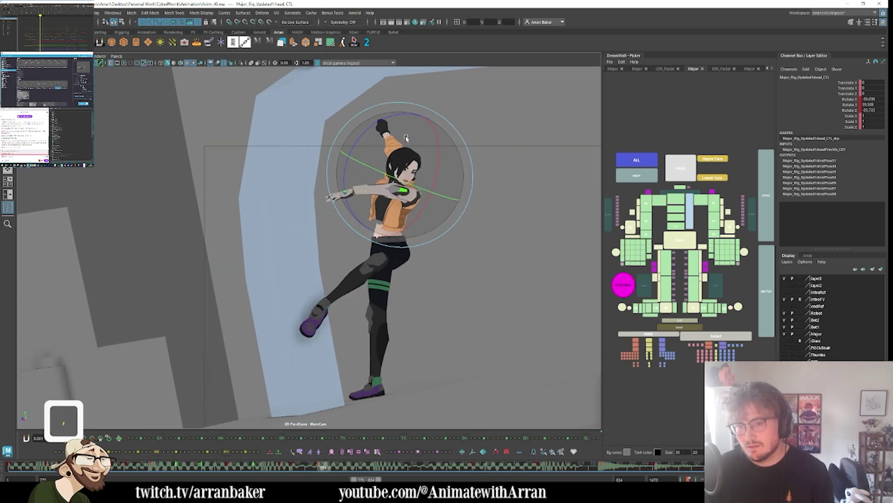
key(period)
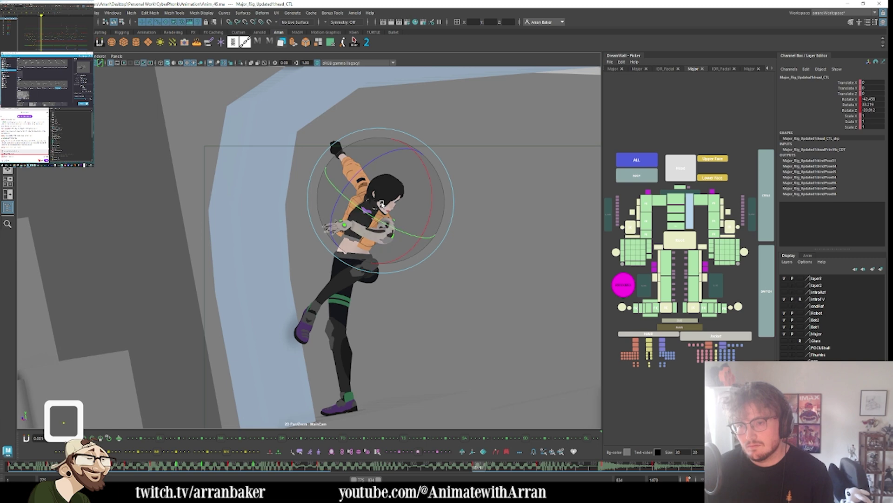
key(comma)
key(comma)
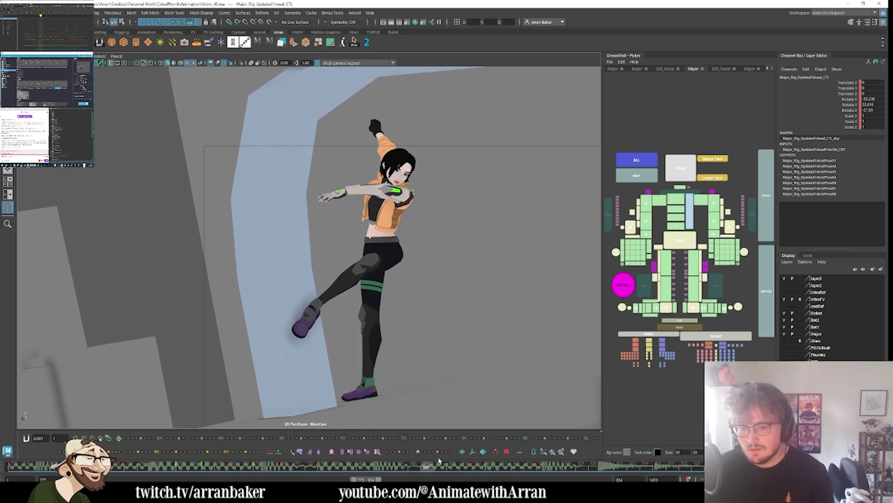
drag(374, 451, 429, 458)
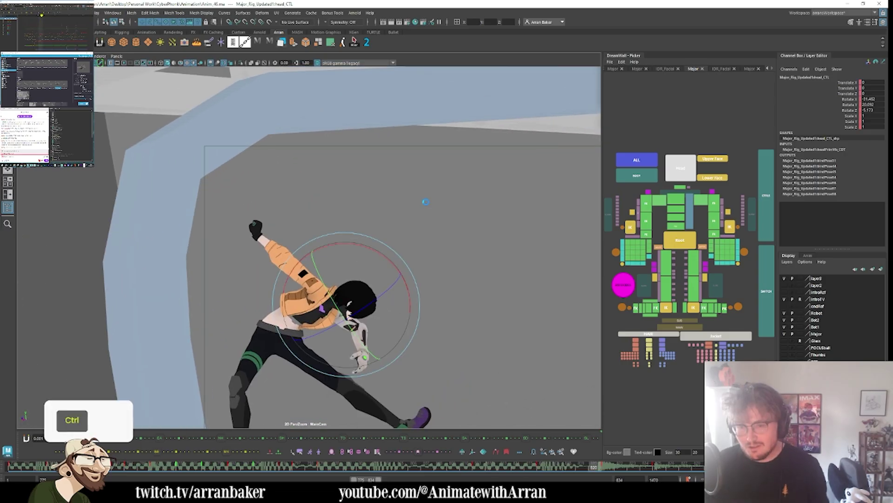
key(ctrl+s)
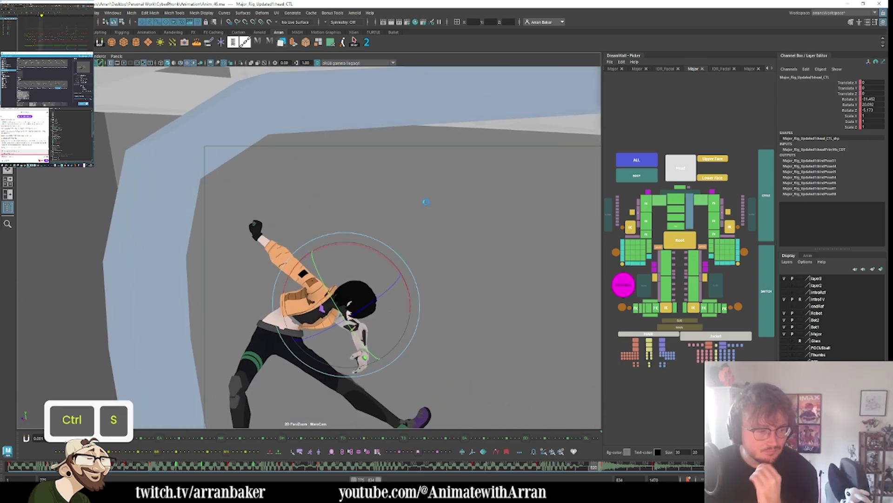
- Rotate the root control in the breakdown pose and flip between the surrounding keys to check the body's turn
click(303, 463)
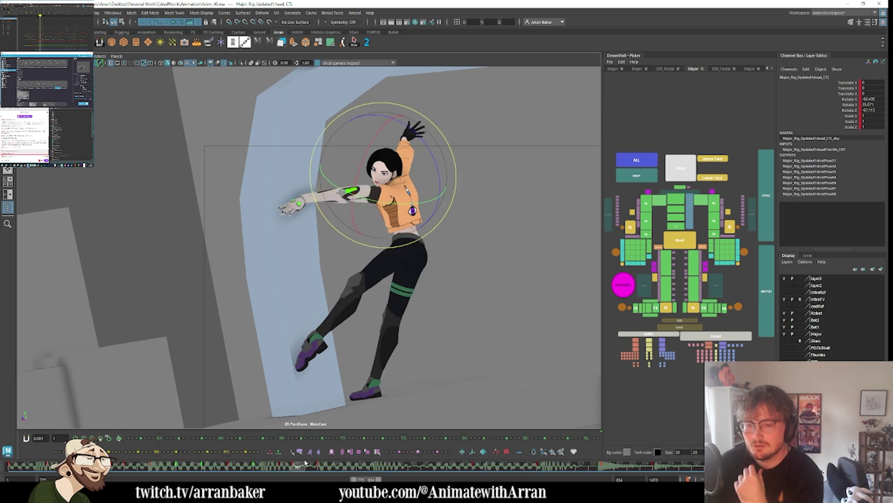
key(period)
key(comma)
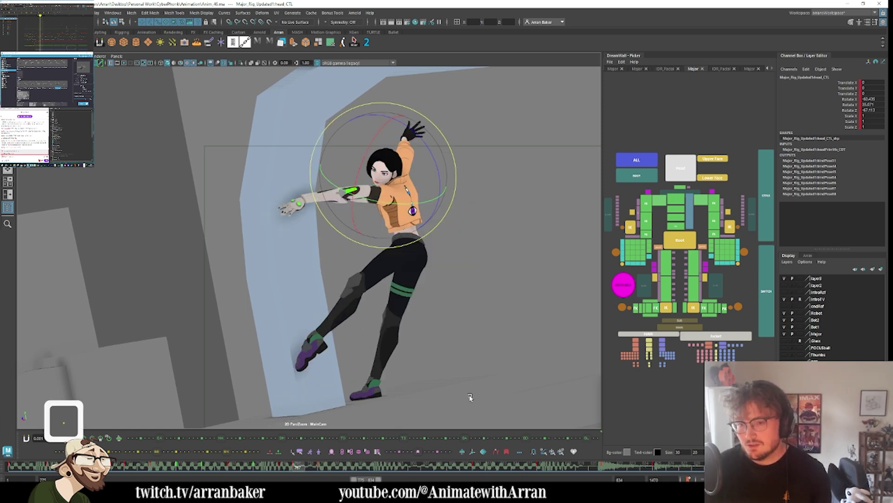
click(680, 241)
key(period)
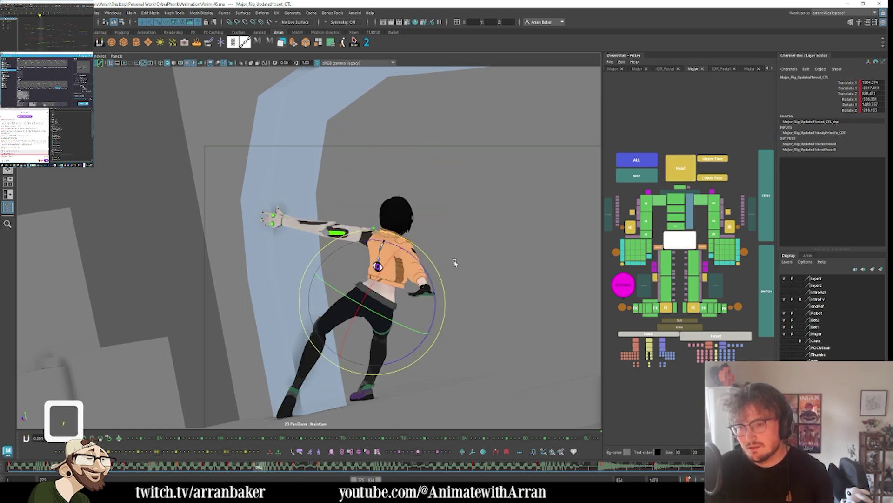
key(comma)
drag(462, 200, 474, 218)
key(period)
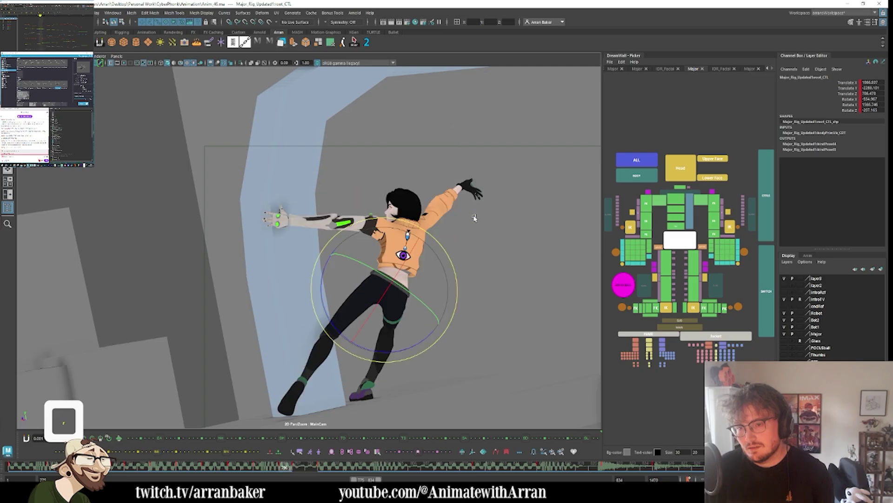
key(comma)
key(period)
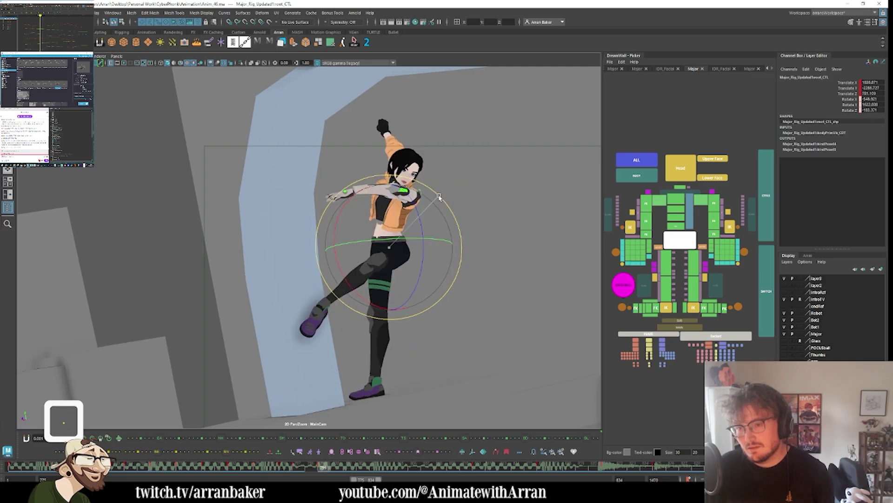
key(comma)
key(period)
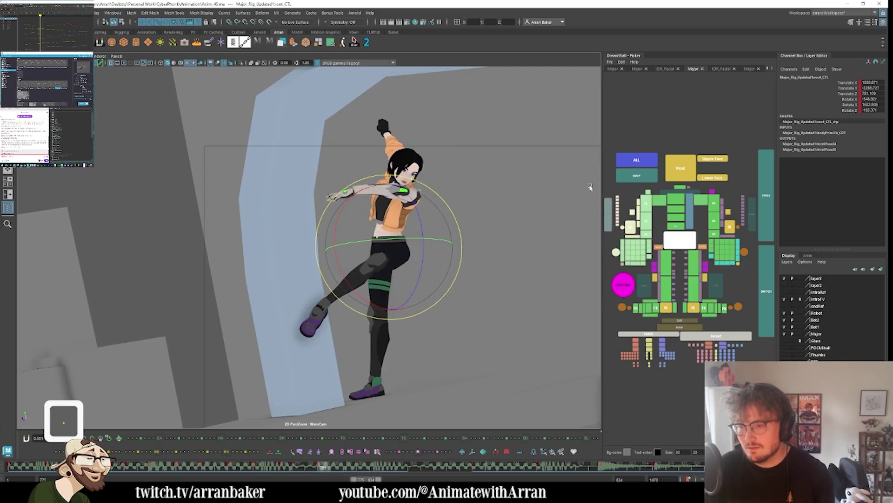
- Key all body controls on an in-between frame after the raised-leg pose
key(ctrl+z)
key(period)
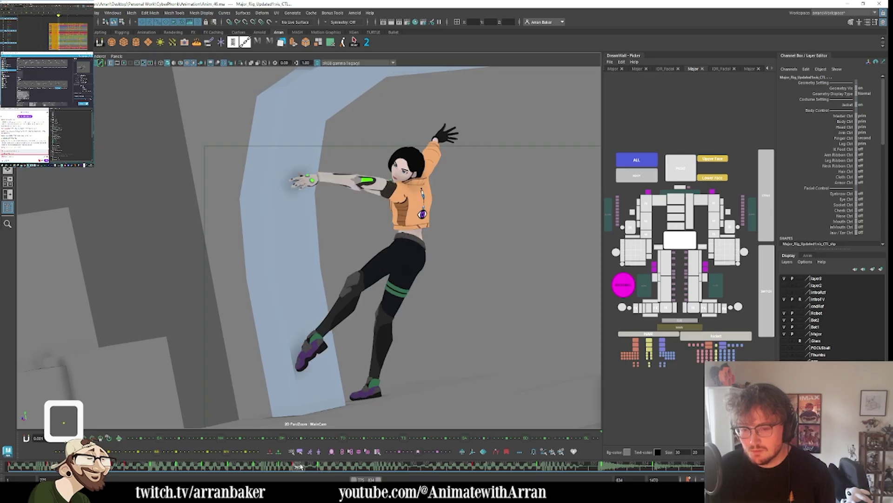
key(comma)
drag(398, 465, 428, 467)
key(s)
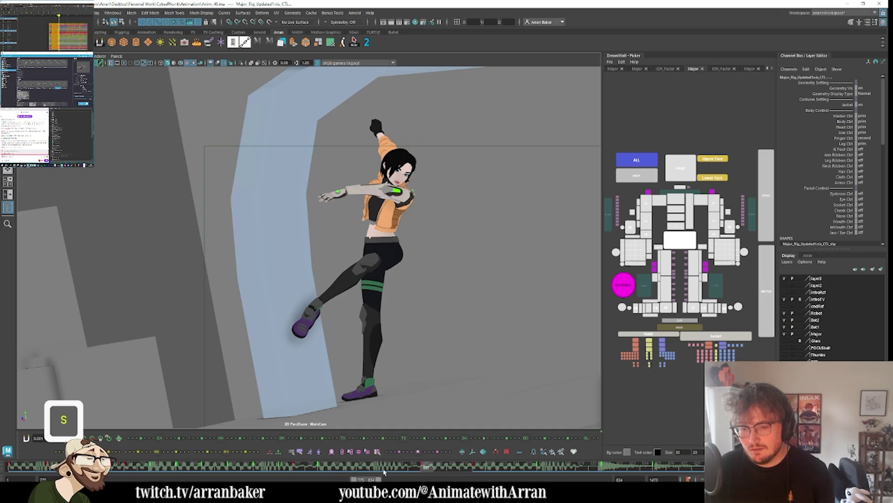
- Move the root control upward in the new in-between pose to raise the hips over the standing leg
click(687, 240)
key(w)
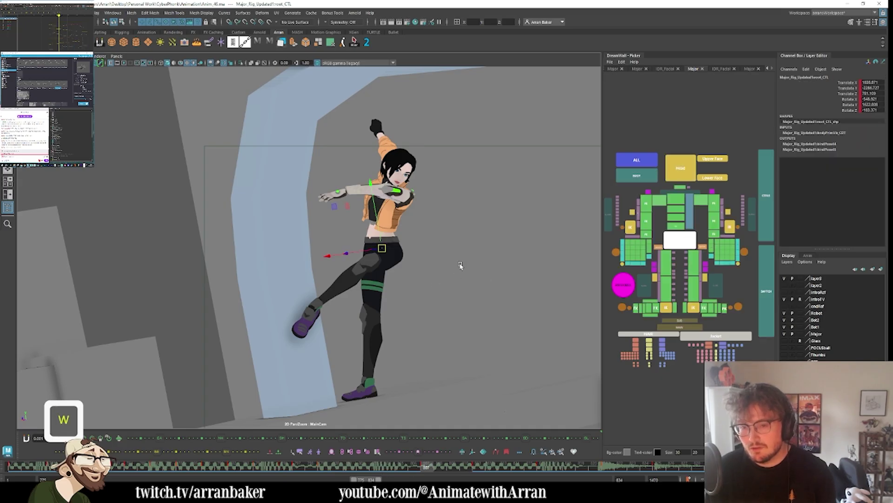
middle_drag(461, 265, 467, 253)
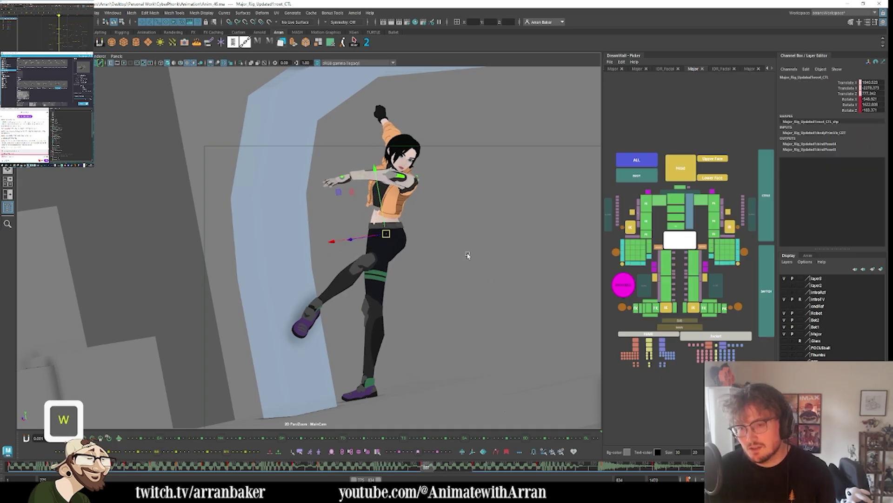
- Rotate the planted right foot about its toe pivot in the in-between pose
click(725, 309)
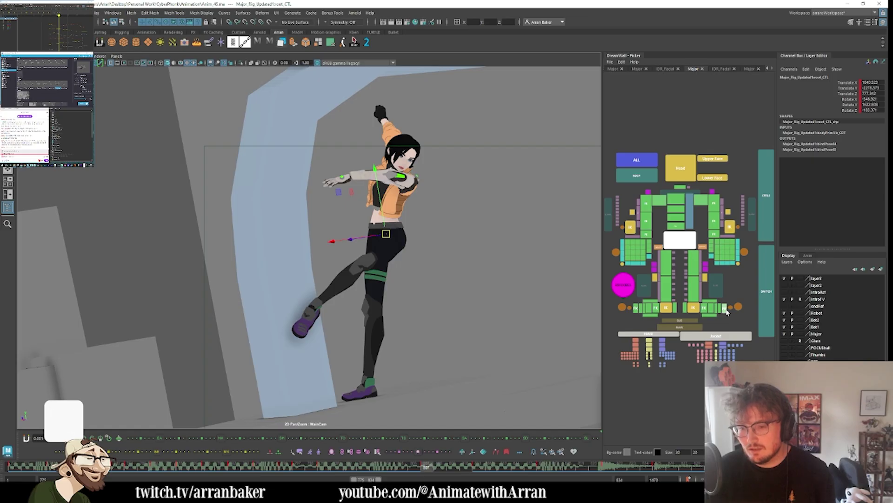
click(640, 309)
key(e)
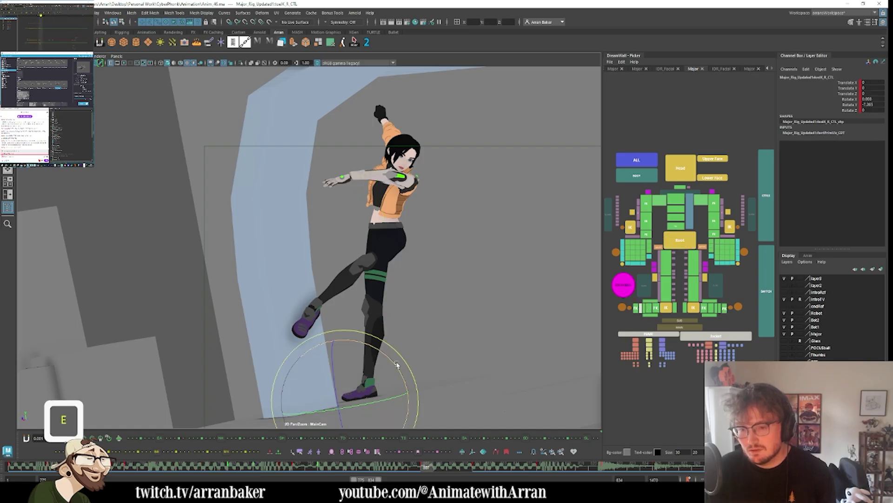
- Roll the right foot up onto its toe by about 37° in X and raise the left foot on the kick pose
mouse_move(374, 342)
mouse_down()
mouse_move(363, 336)
mouse_move(368, 344)
mouse_up()
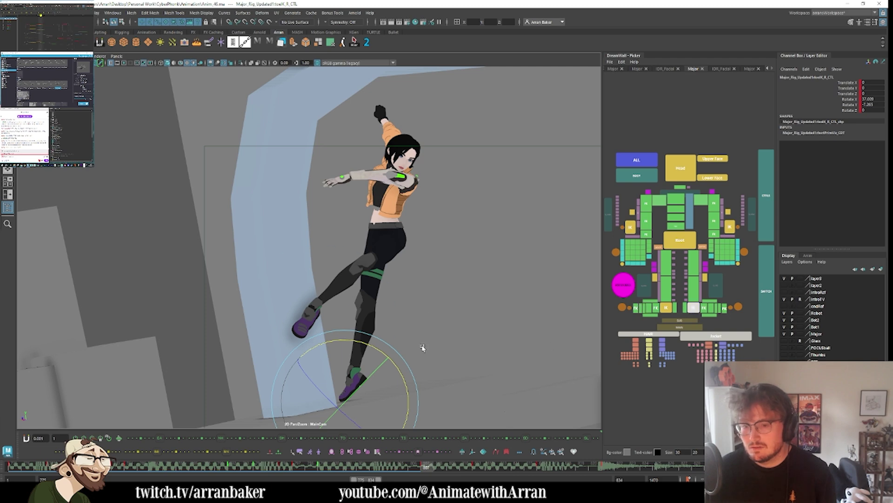
key(w)
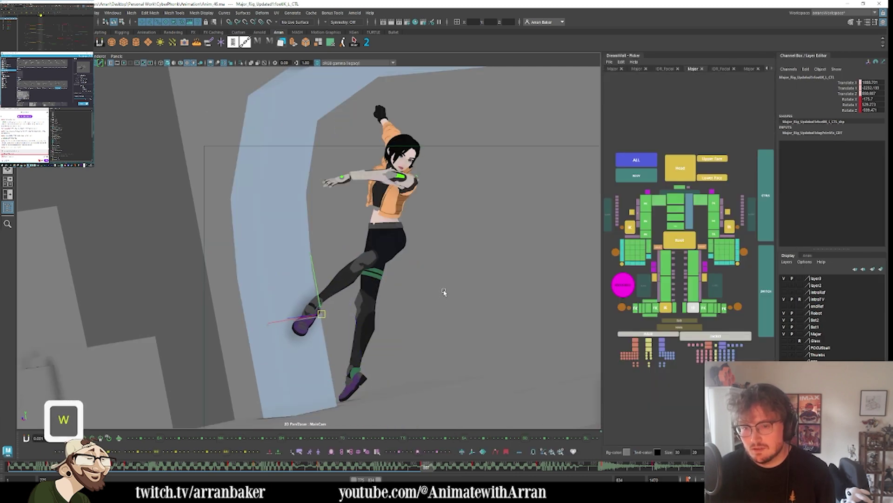
middle_drag(443, 291, 459, 263)
key(comma)
key(comma)
key(period)
key(period)
key(e)
key(r)
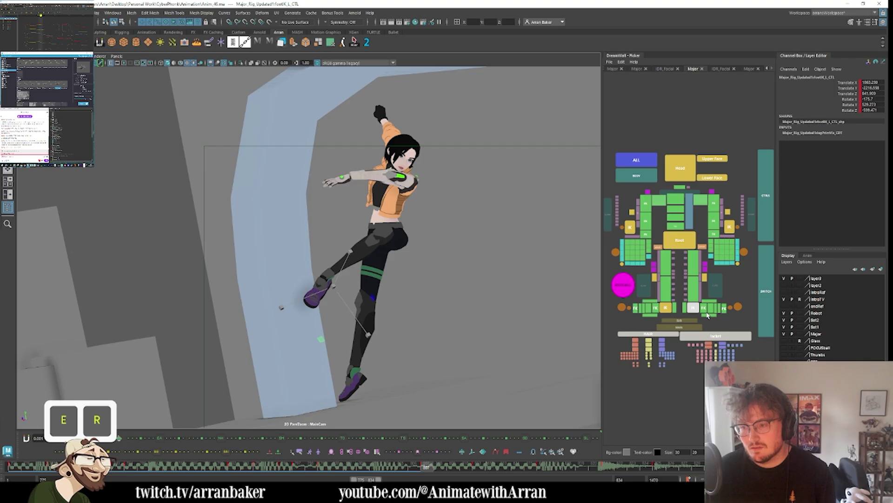
- Move the left knee's pole vector control to adjust the bent leg's direction on the kick pose
click(655, 277)
key(w)
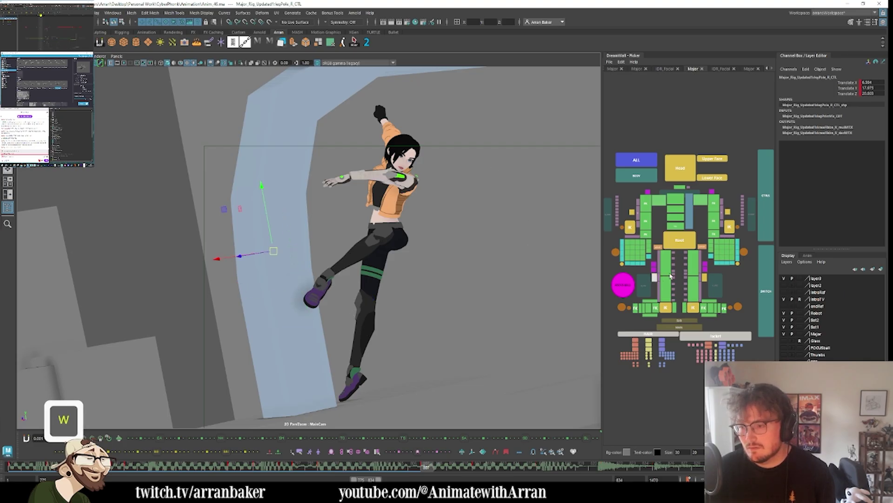
click(704, 278)
mouse_move(507, 208)
middle_down()
mouse_move(518, 221)
mouse_move(515, 214)
middle_up()
key(comma)
key(comma)
key(period)
key(period)
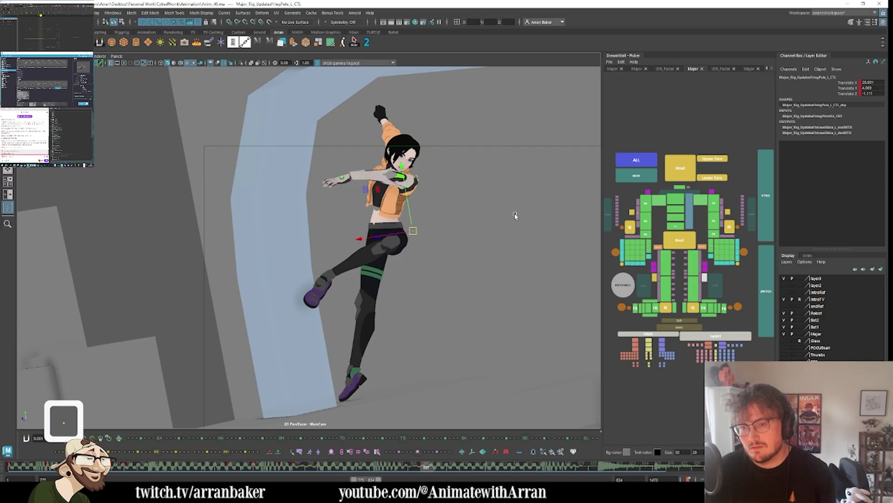
- Move the left foot IK control up and away from the pillar on the key before the kick pose
click(693, 308)
key(comma)
key(comma)
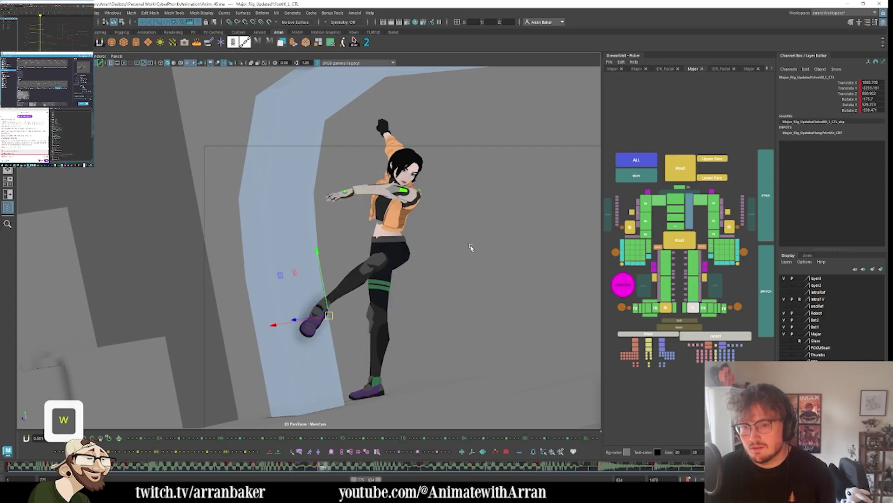
key(w)
middle_drag(489, 227, 489, 232)
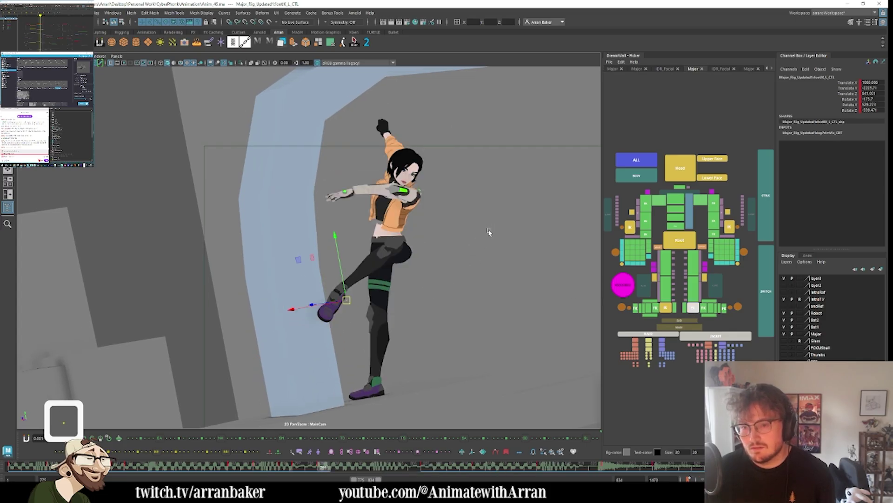
- Rotate the pelvis on the preceding key and the root control on the kick pose to adjust the body's lean
click(675, 226)
key(e)
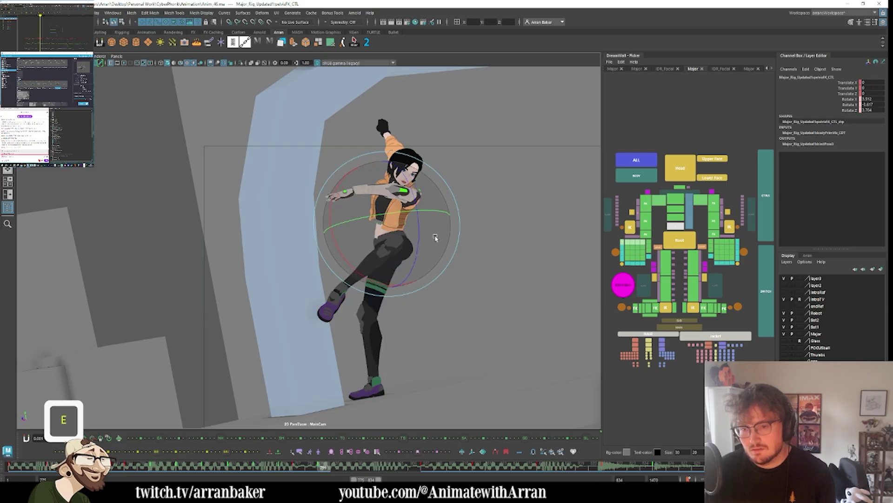
mouse_move(432, 243)
middle_down()
mouse_move(434, 254)
mouse_move(436, 226)
middle_up()
key(Up)
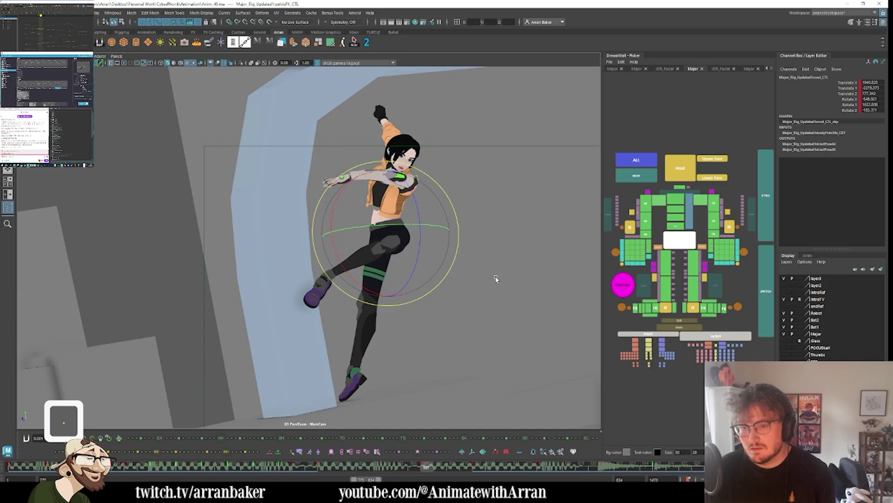
drag(451, 205, 455, 215)
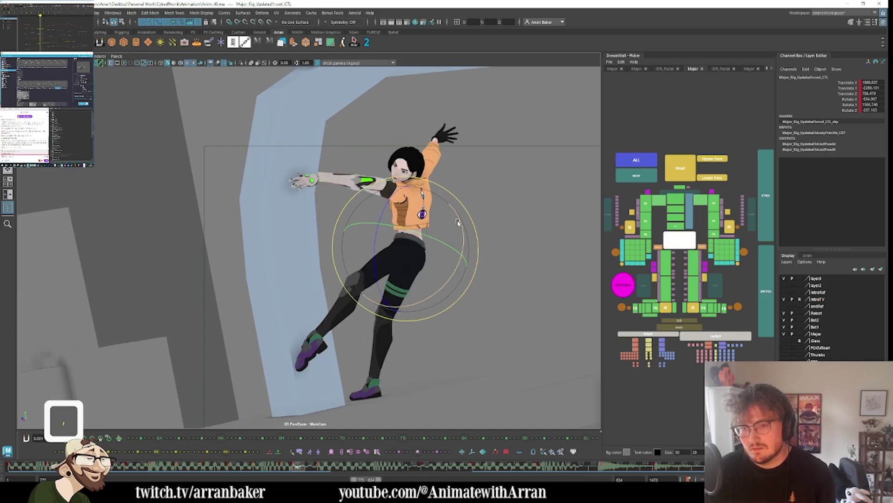
- Select all body controls and blend the key before the kick into a breakdown between its neighbouring poses
click(638, 198)
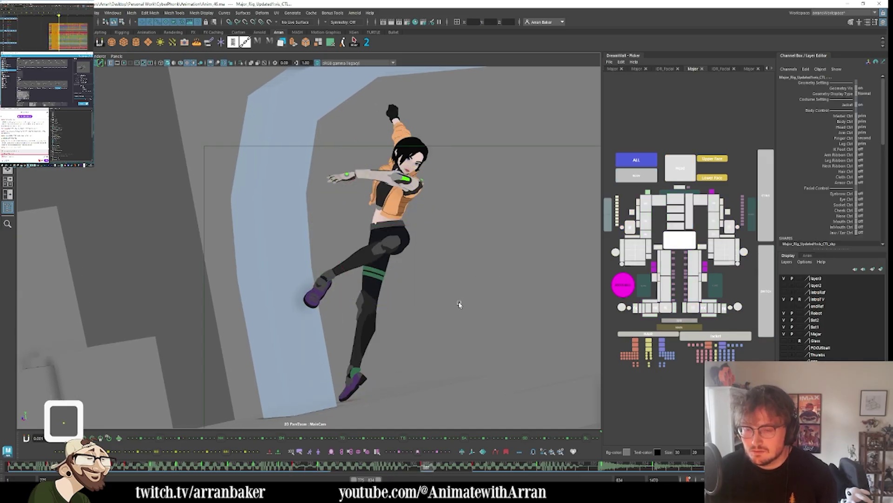
drag(322, 470, 315, 469)
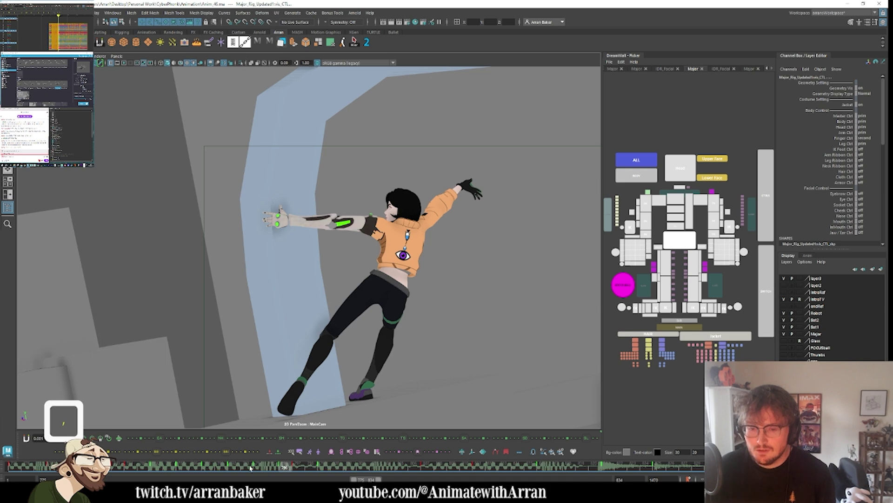
drag(250, 468, 324, 476)
key(o)
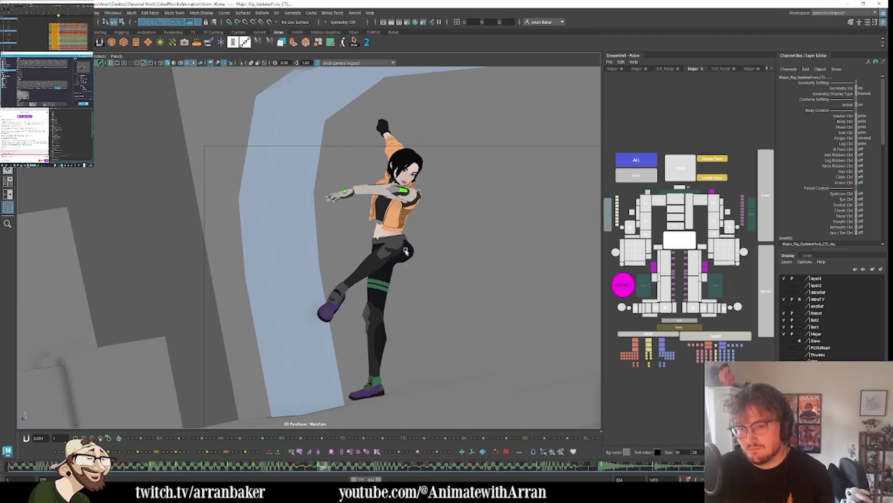
key(period)
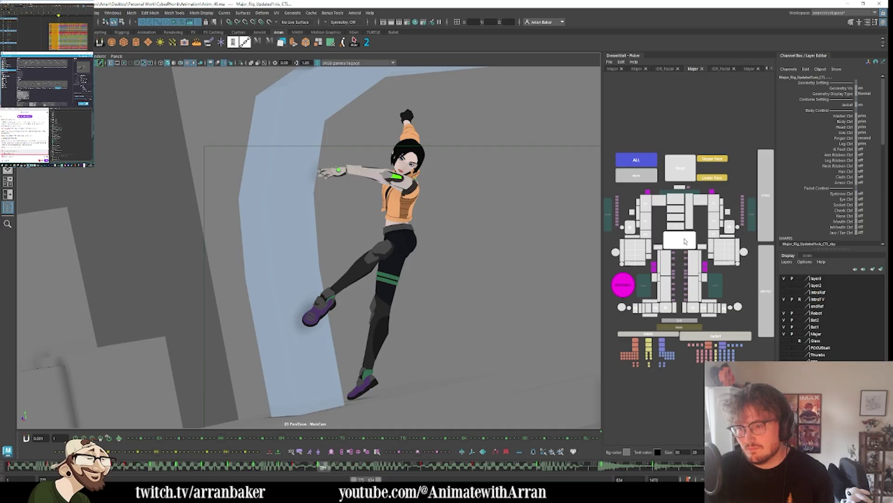
- Select the root control and flip between the breakdown and its neighbouring keys to examine the hips' path
click(684, 241)
key(w)
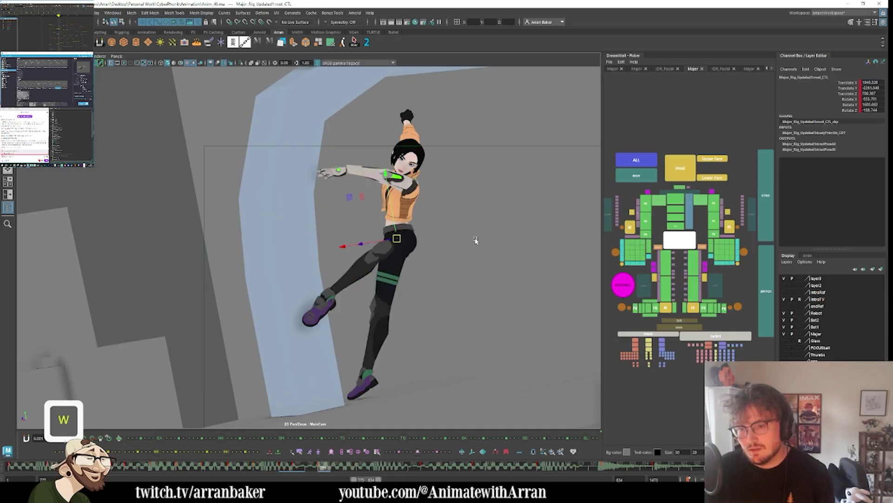
key(period)
key(comma)
key(comma)
key(period)
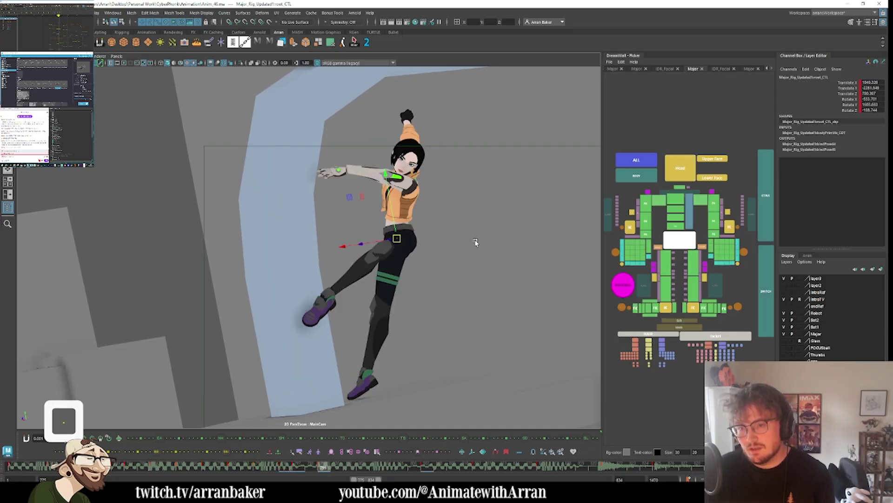
key(comma)
key(comma)
key(period)
key(period)
key(period)
key(comma)
key(comma)
key(period)
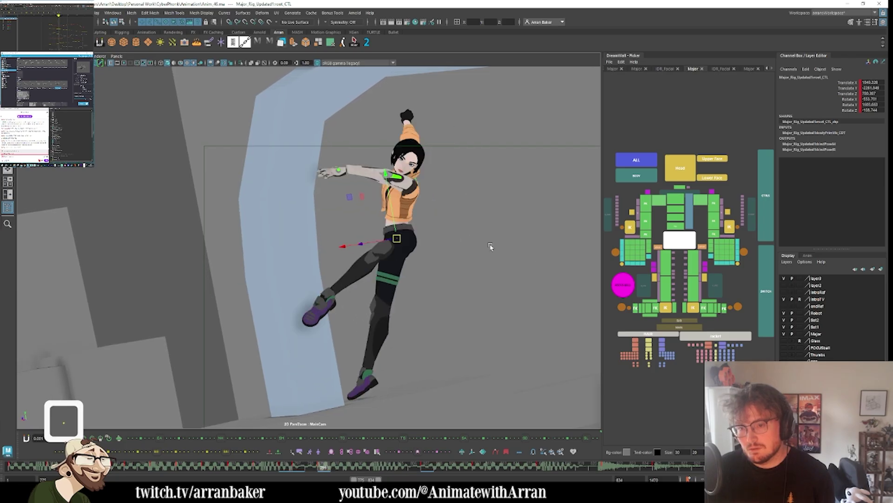
- Raise the left foot slightly on the breakdown and the kick pose, comparing it with the neighbouring keys
click(693, 309)
key(comma)
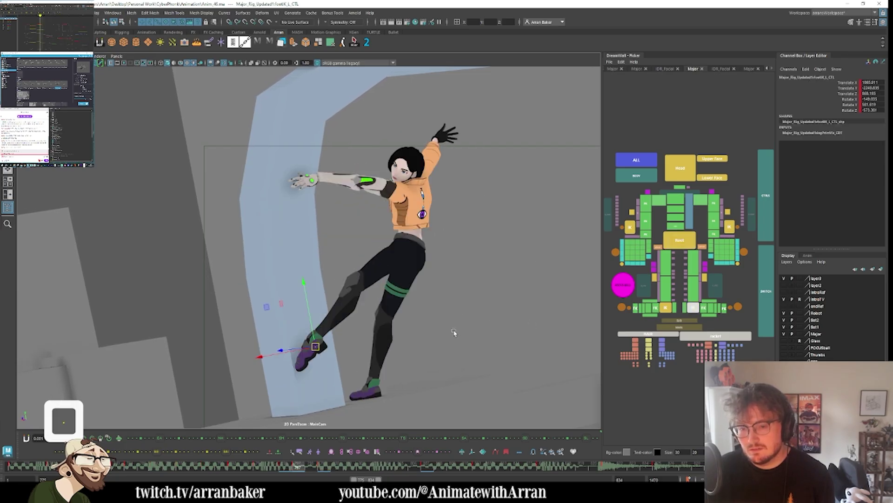
key(period)
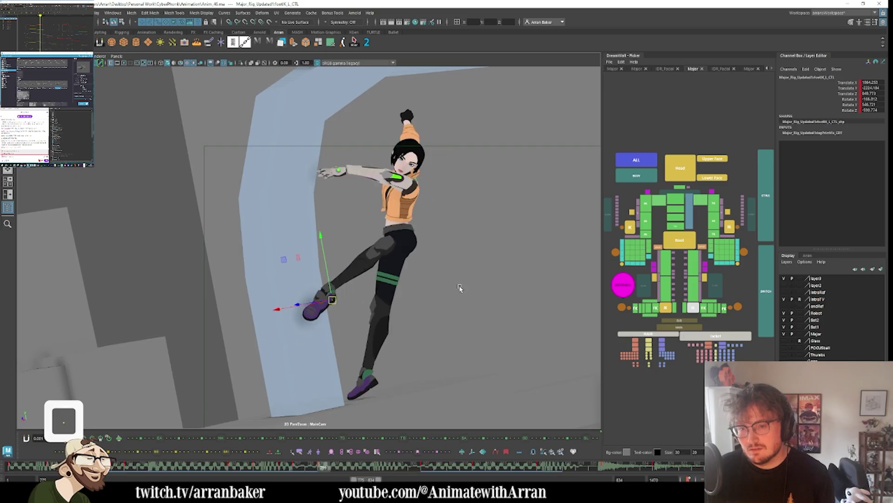
key(period)
key(comma)
key(comma)
key(comma)
key(comma)
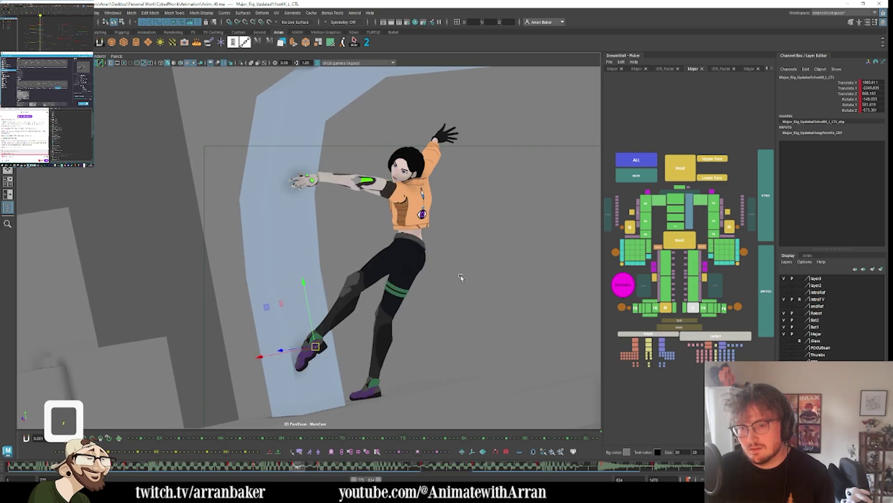
key(period)
key(period)
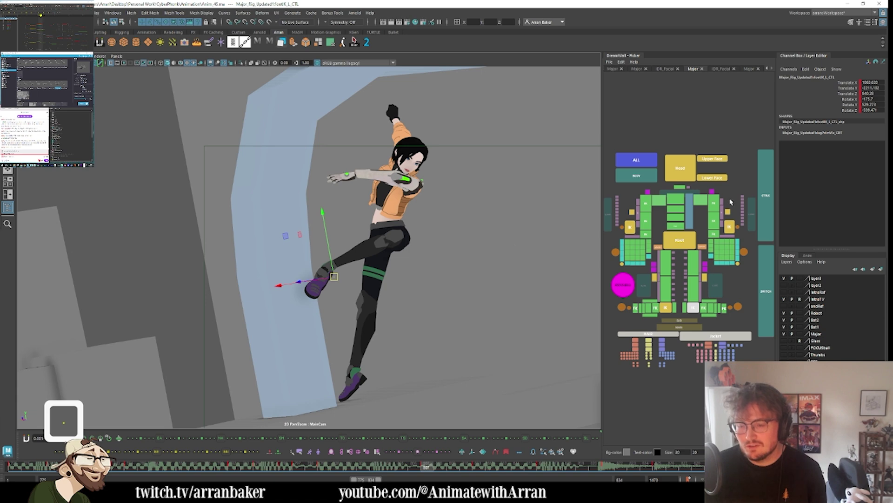
- Flip between the kick pose and the following key to examine the full-body transition
click(636, 176)
key(period)
key(comma)
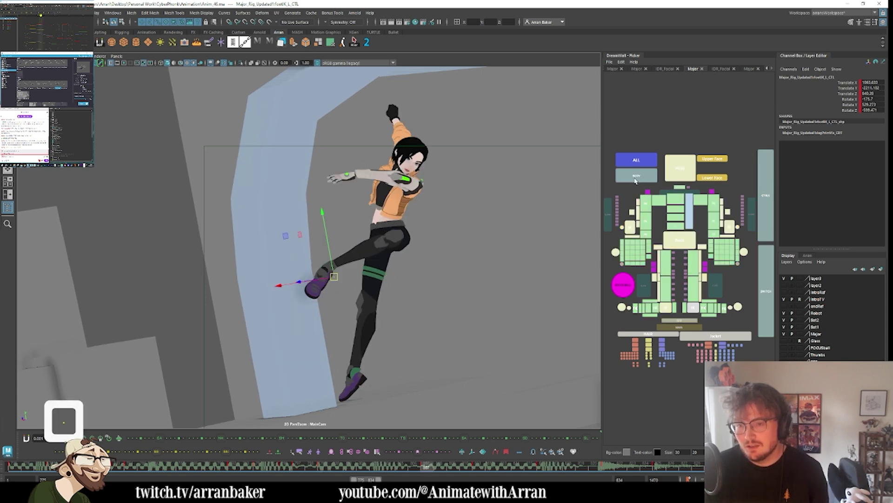
key(period)
key(comma)
key(period)
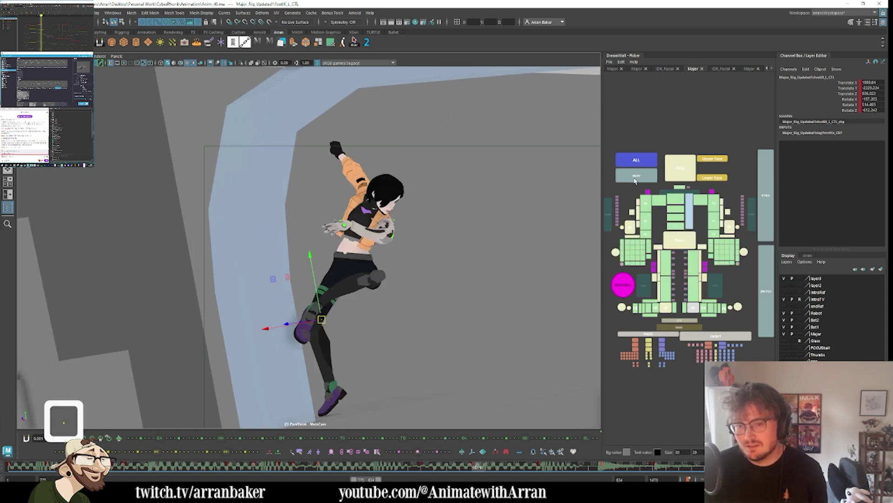
key(period)
key(comma)
key(comma)
key(period)
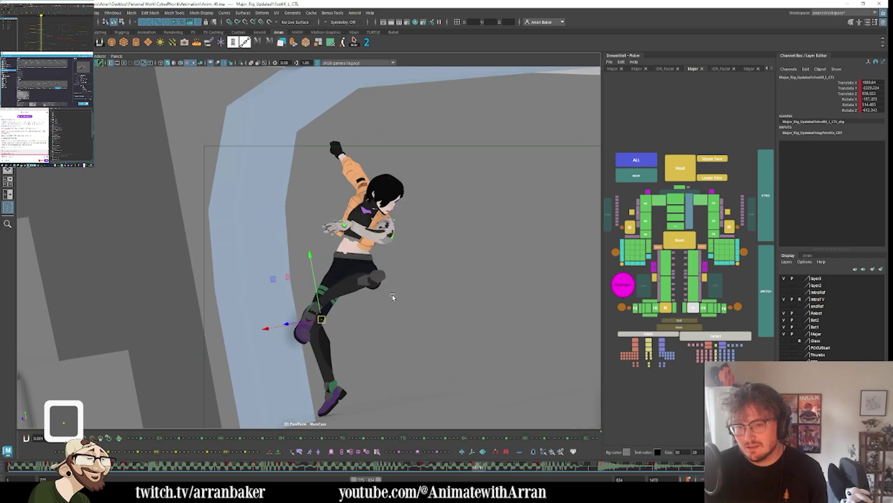
- Select all body controls and add a blended pose between the breakdown and the kick pose
click(636, 176)
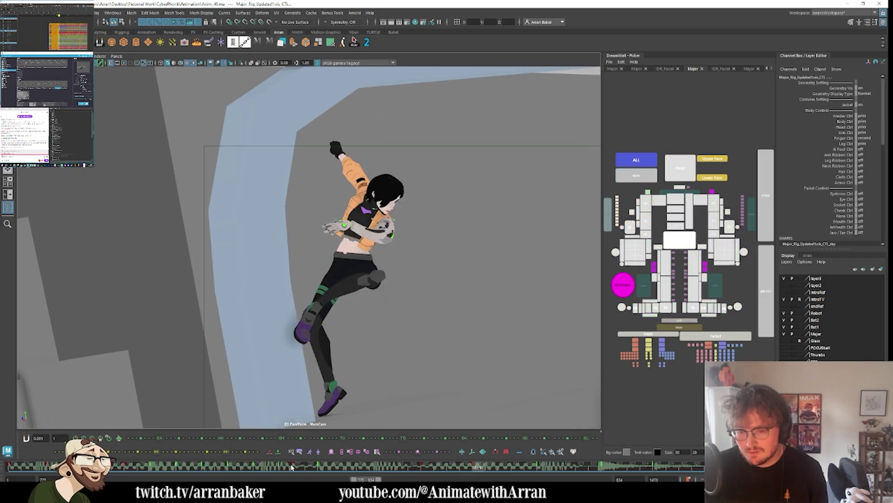
drag(291, 466, 363, 475)
key(o)
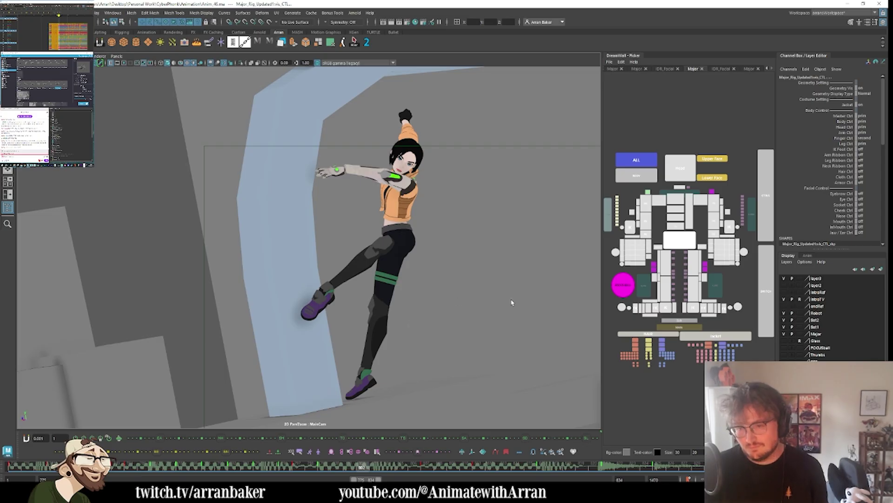
- Shift the root control slightly toward the pillar on the kick pose, checking the hips' path across neighbouring keys
click(679, 242)
key(comma)
key(comma)
key(period)
key(period)
key(period)
key(period)
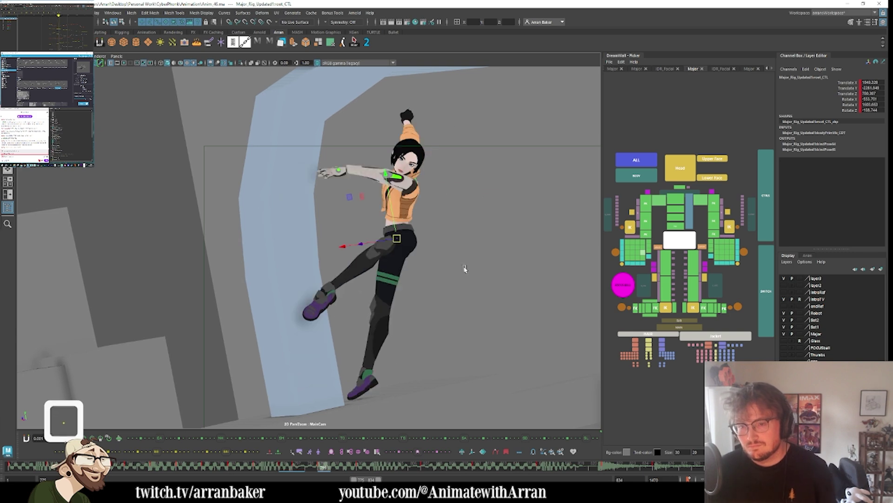
key(period)
key(period)
key(period)
key(period)
key(period)
key(period)
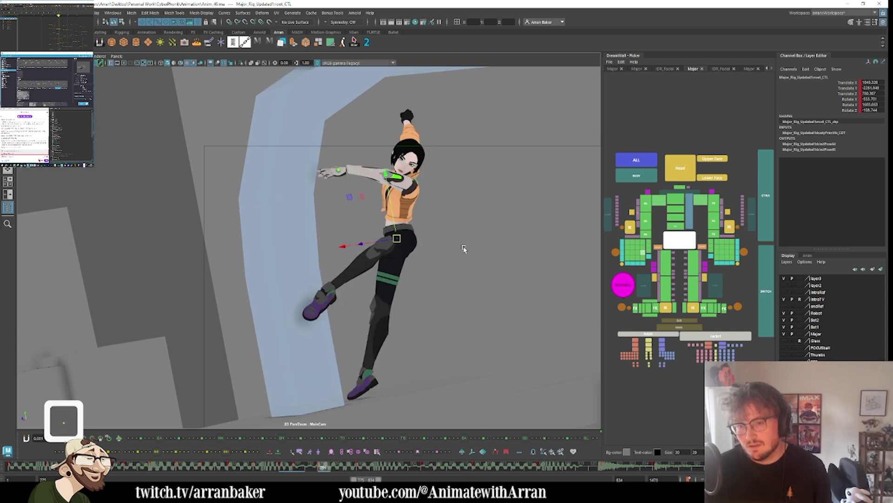
key(period)
key(period)
key(period)
key(period)
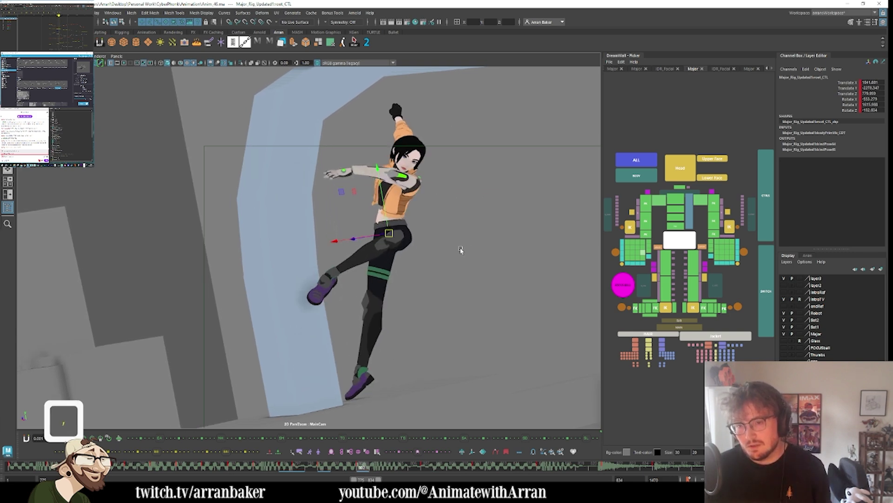
key(period)
key(period)
key(period)
key(period)
key(period)
key(period)
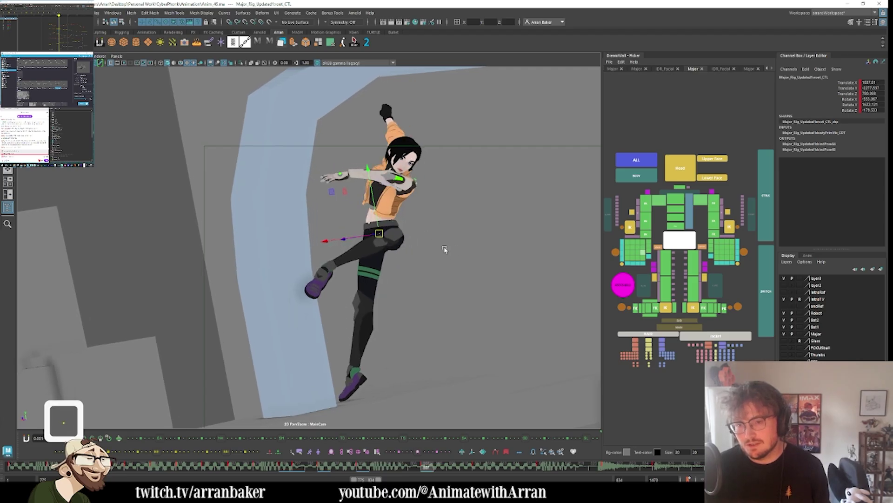
key(comma)
key(comma)
- Reposition and rotate the left foot IK control on the kick pose, comparing it with the surrounding keys
click(694, 308)
key(comma)
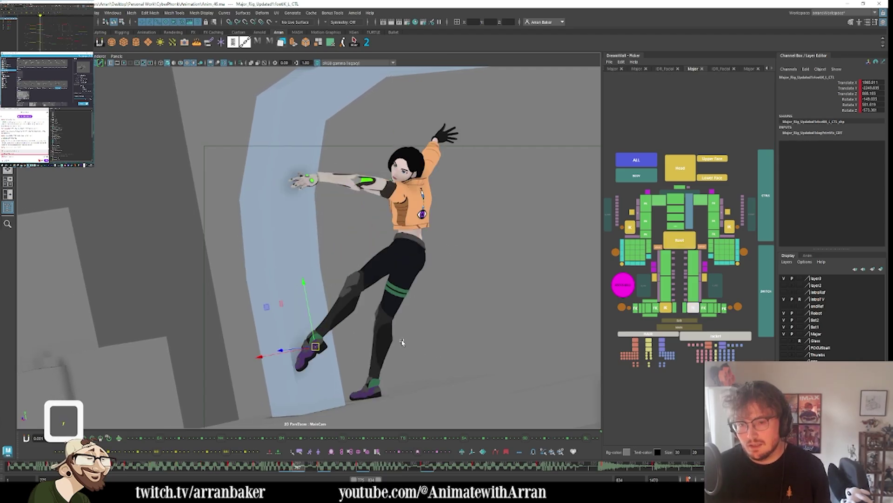
key(period)
key(period)
key(period)
key(period)
key(period)
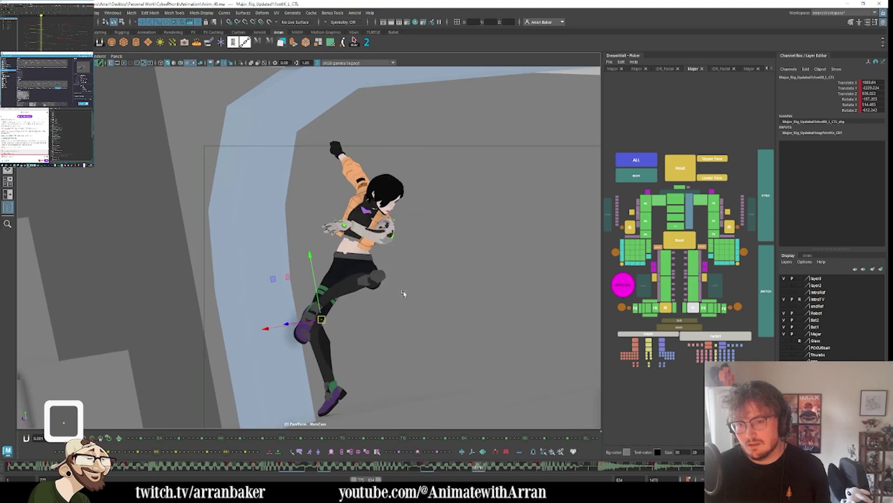
key(period)
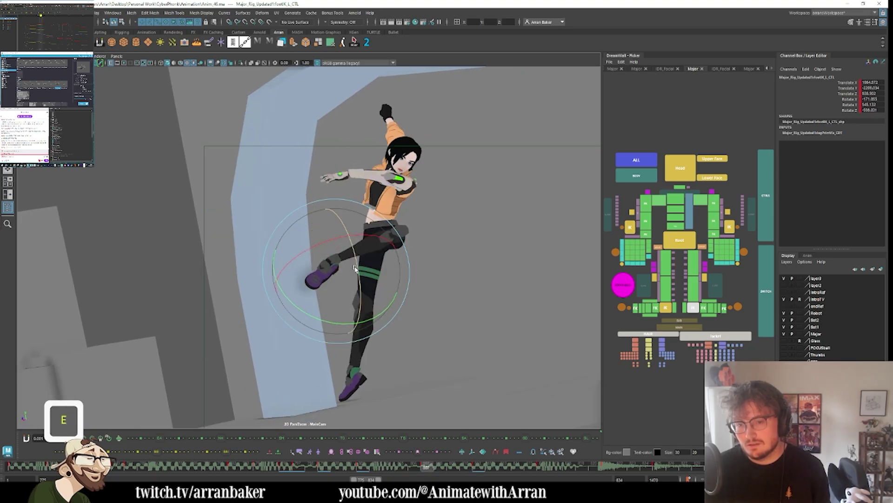
- Reposition the left knee ribbon control on the two keys leading into the kick to smooth the raised leg's bend
key(comma)
key(comma)
key(comma)
key(comma)
key(comma)
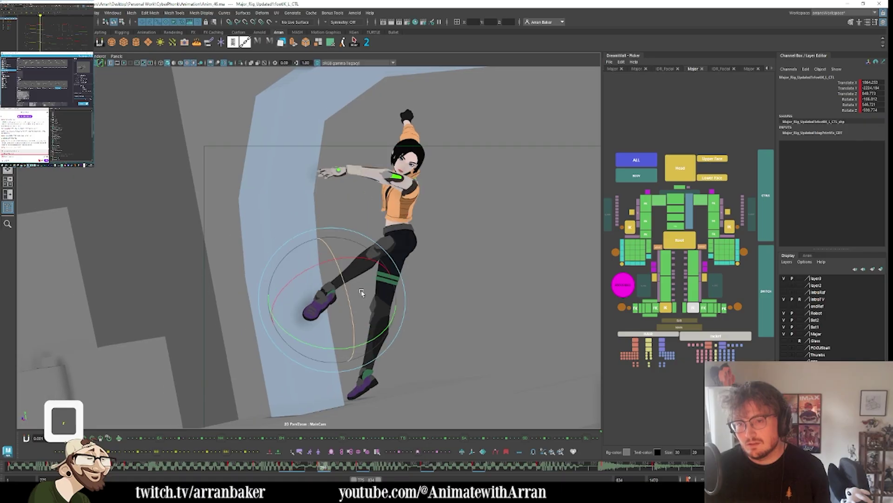
key(period)
click(366, 292)
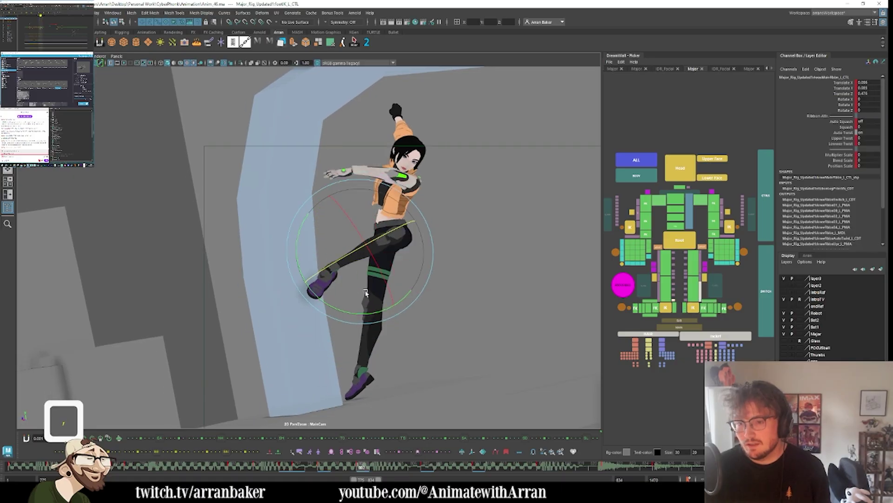
key(comma)
key(comma)
key(period)
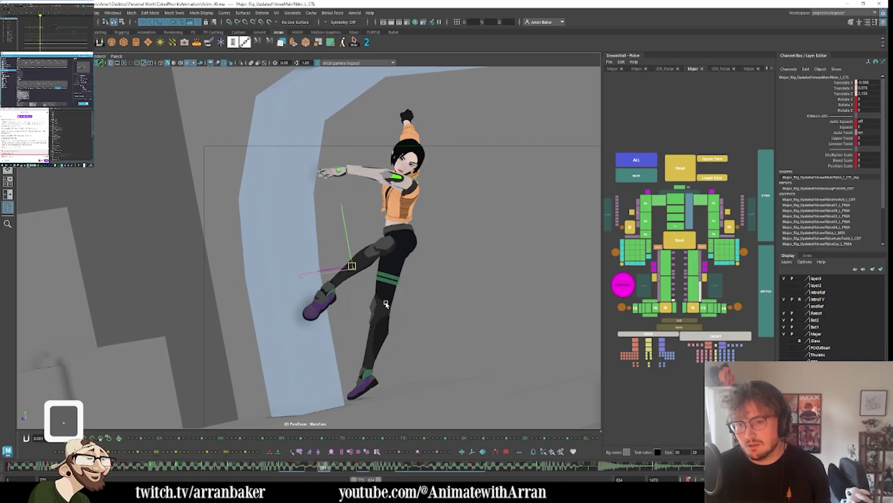
key(period)
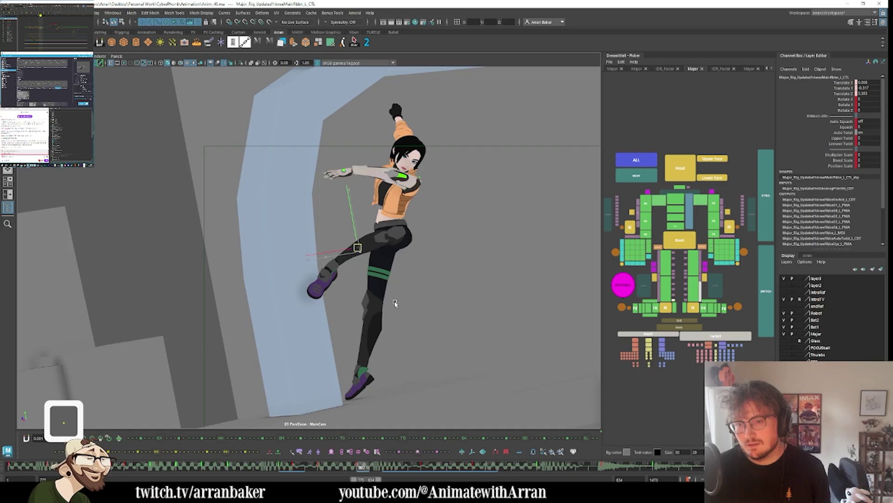
- Adjust the left knee ribbon control on the kick pose, checking the leg's arc against the neighbouring keys
key(comma)
key(comma)
key(period)
key(period)
key(period)
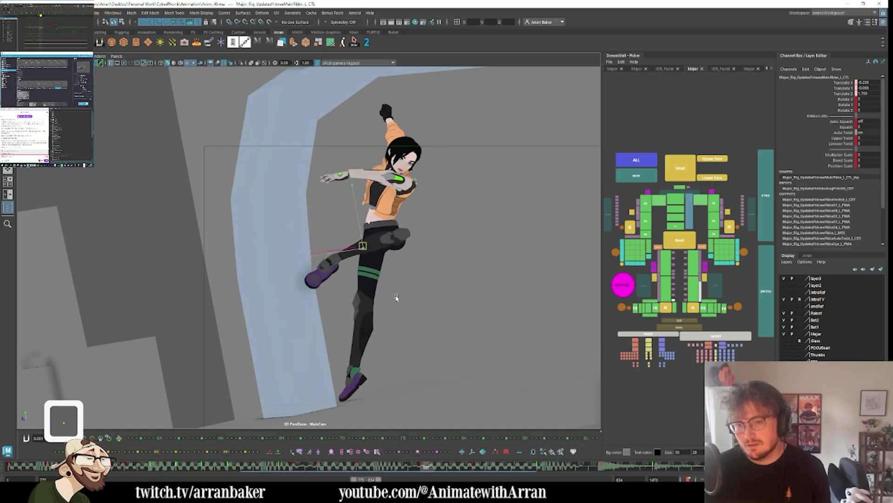
key(comma)
key(comma)
key(period)
key(period)
key(period)
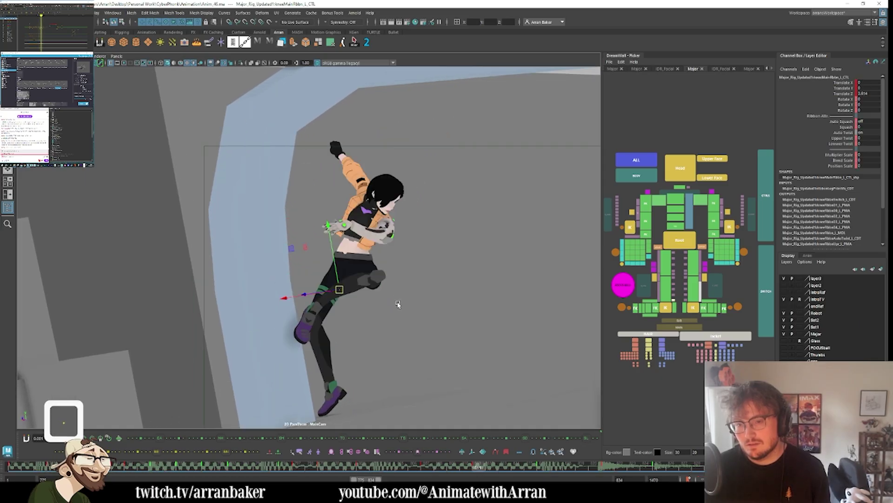
key(comma)
key(comma)
key(period)
key(period)
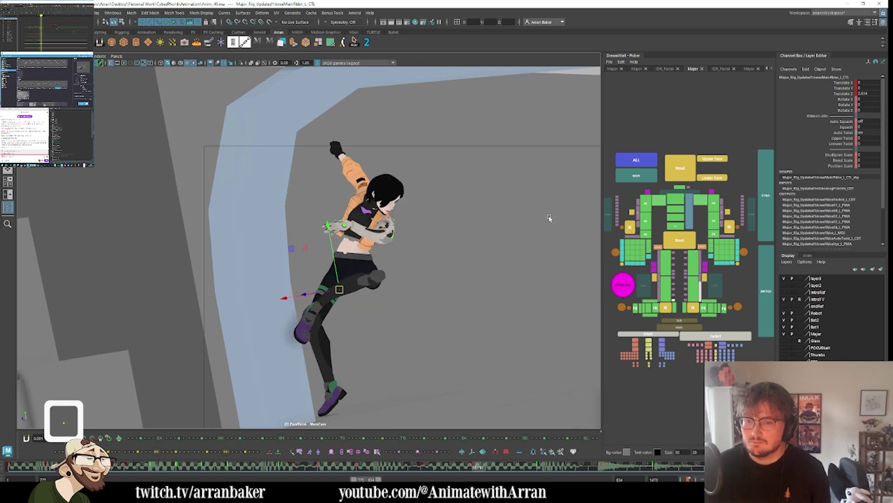
- Select all body controls and add a blended breakdown between the raised-leg key and the kick pose
click(632, 183)
drag(381, 468, 400, 470)
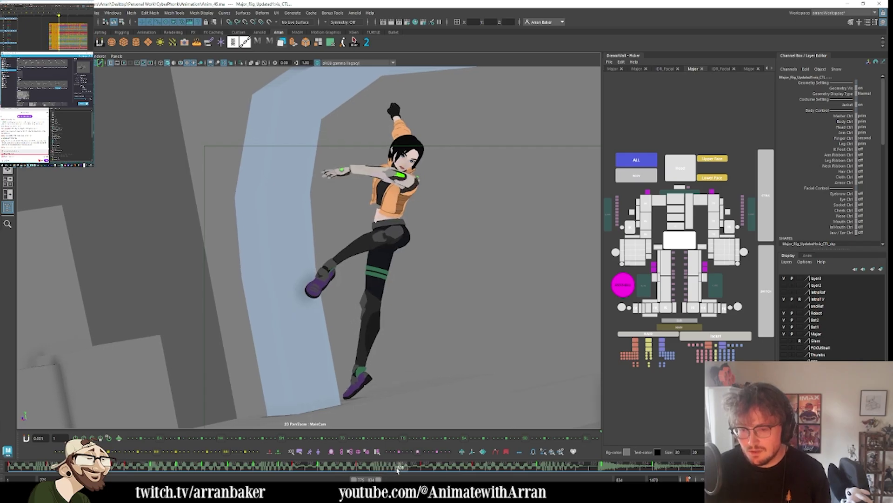
key(o)
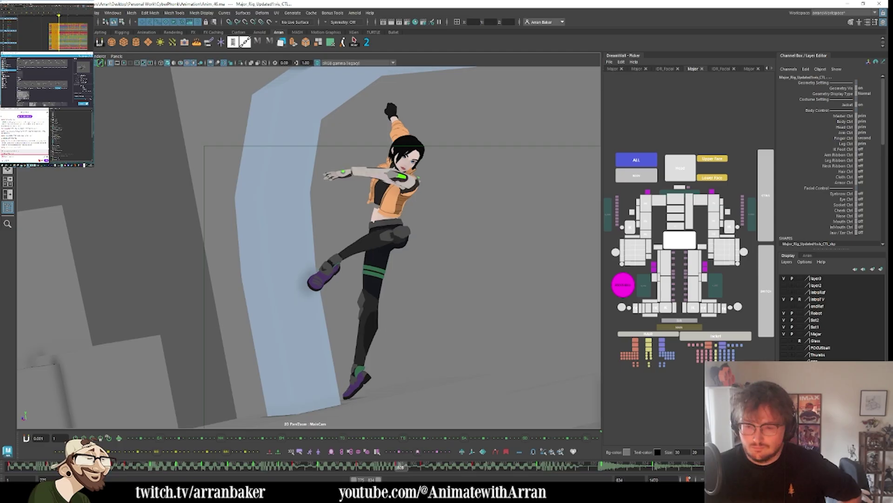
- Move and rotate the root control slightly on the kick pose, comparing the hips with the surrounding keys
click(684, 238)
key(period)
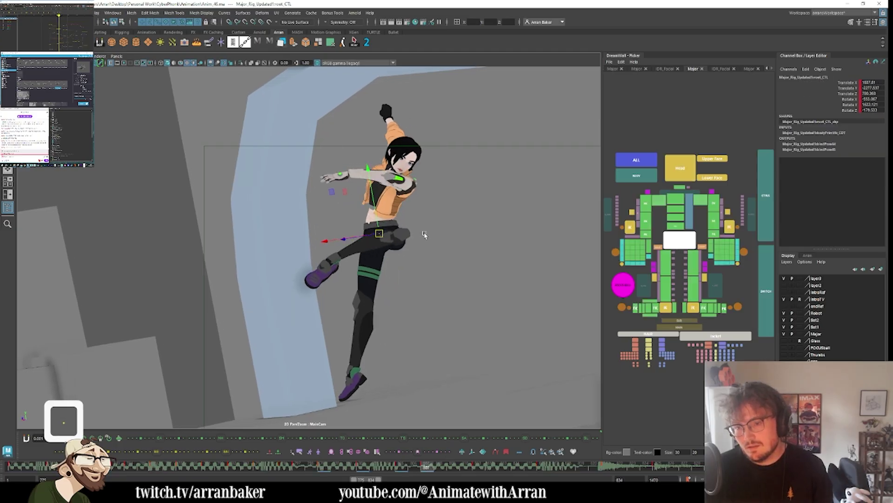
middle_drag(423, 234, 422, 231)
key(comma)
key(period)
key(e)
key(period)
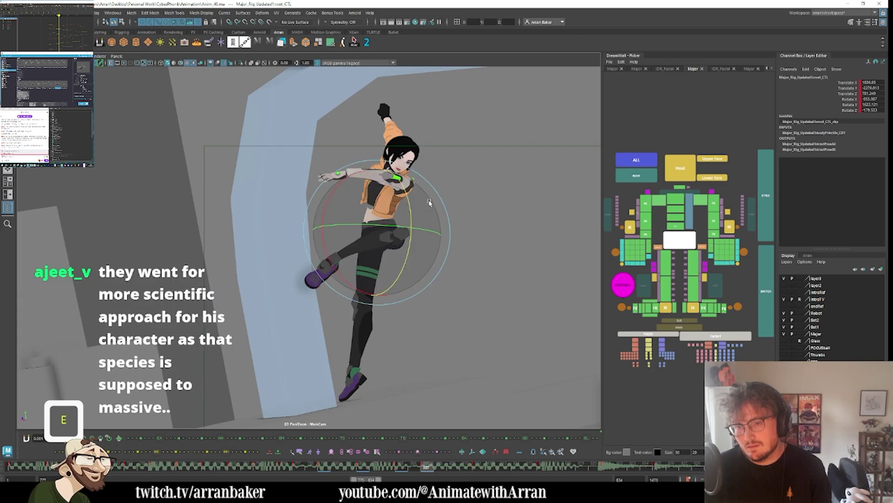
key(period)
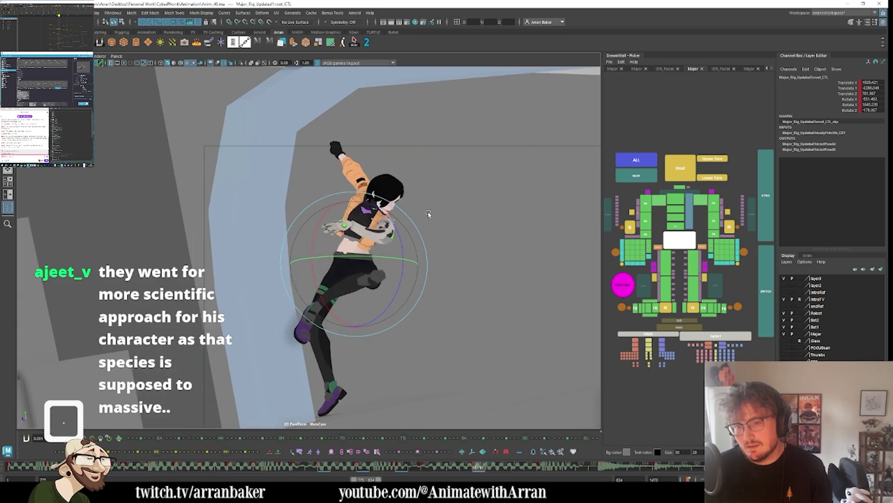
key(comma)
- Select all body controls, shift the hunched recoil key further along the timeline and add a blended breakdown after it
click(638, 176)
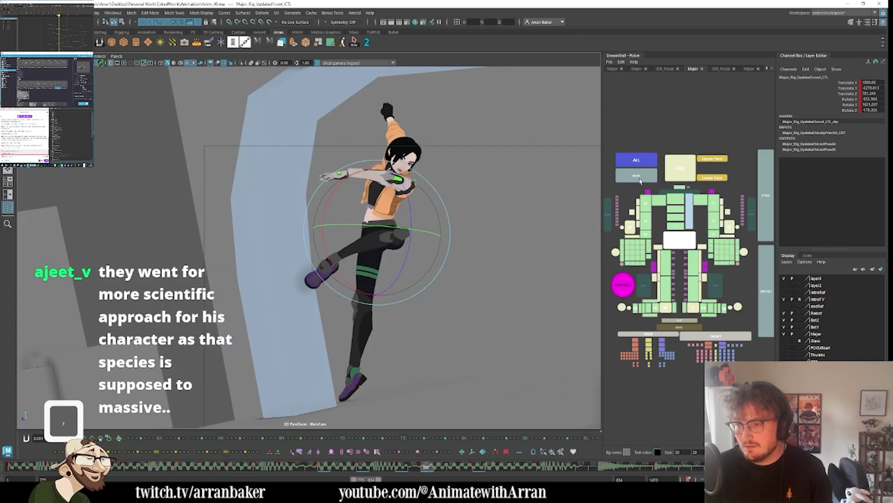
shift+click(427, 470)
drag(427, 470, 485, 472)
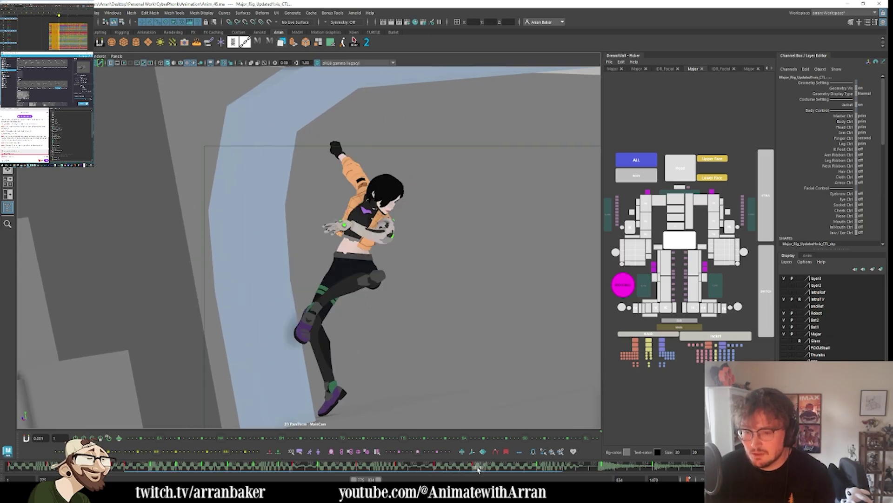
shift+drag(479, 469, 514, 471)
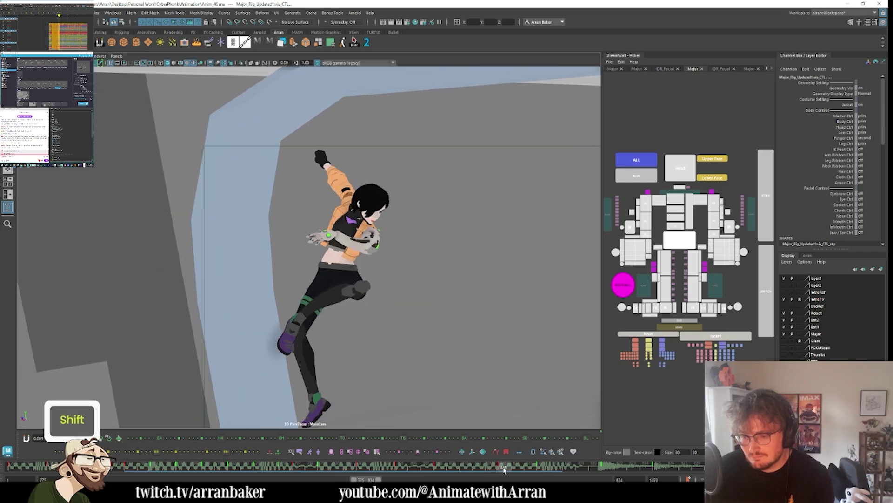
shift+drag(499, 469, 496, 470)
click(520, 469)
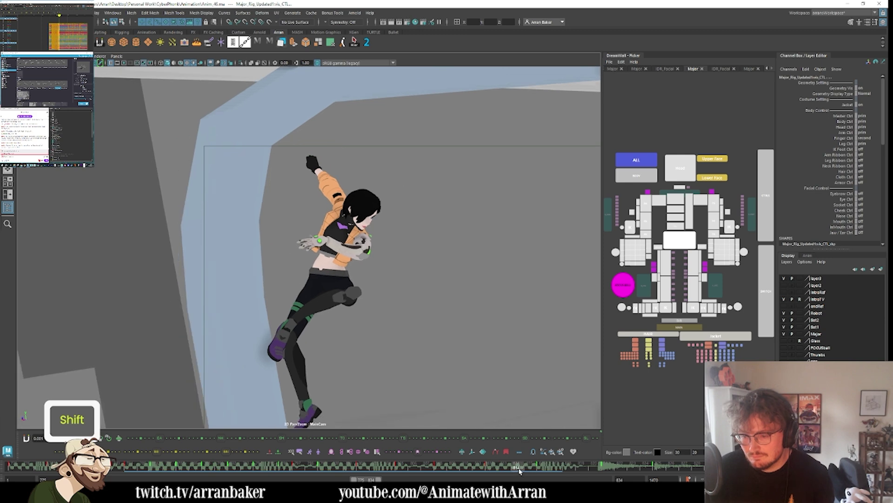
key(u)
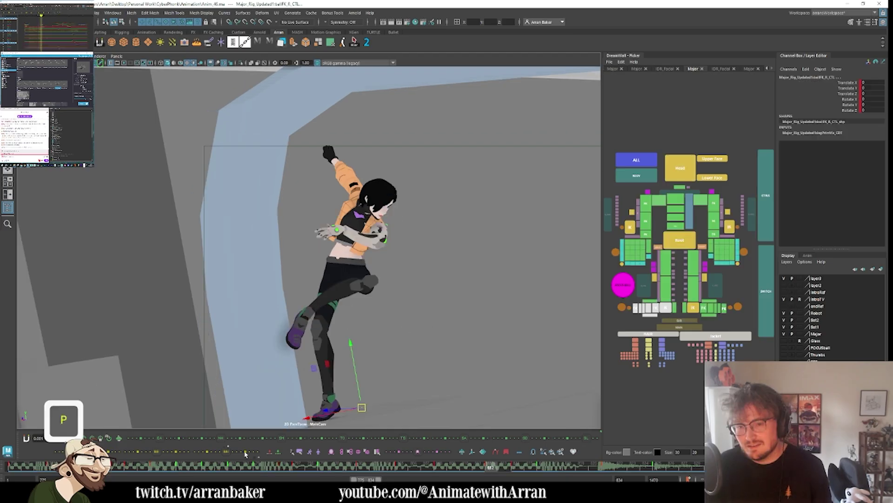
- Lower the left foot IK control on the new crouching breakdown and move it away from the pillar
key(comma)
key(period)
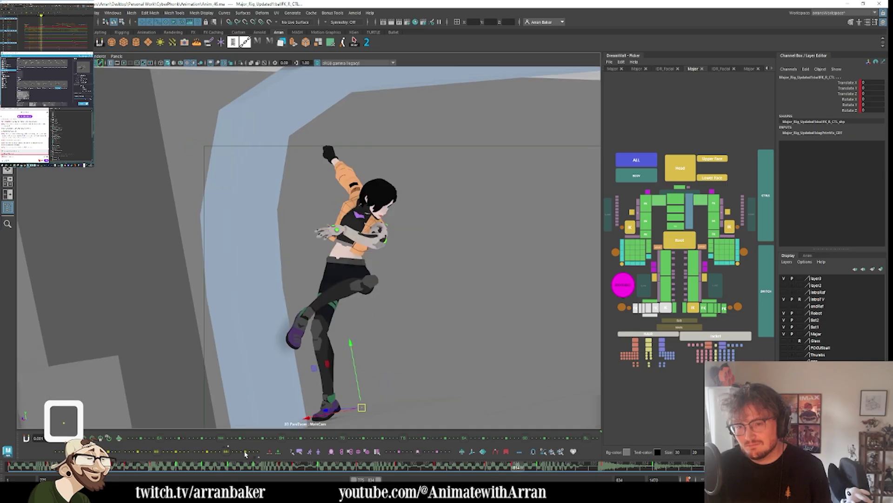
key(period)
key(comma)
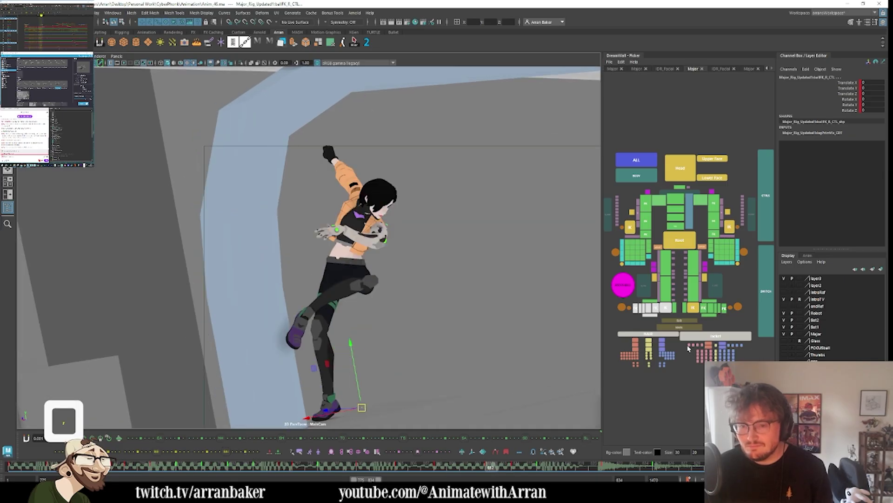
click(666, 308)
key(period)
click(702, 309)
key(comma)
key(comma)
key(comma)
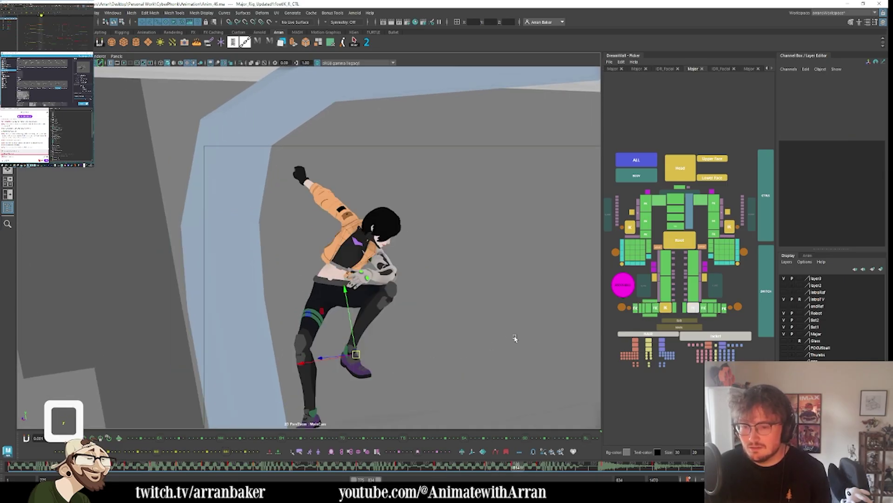
key(period)
key(period)
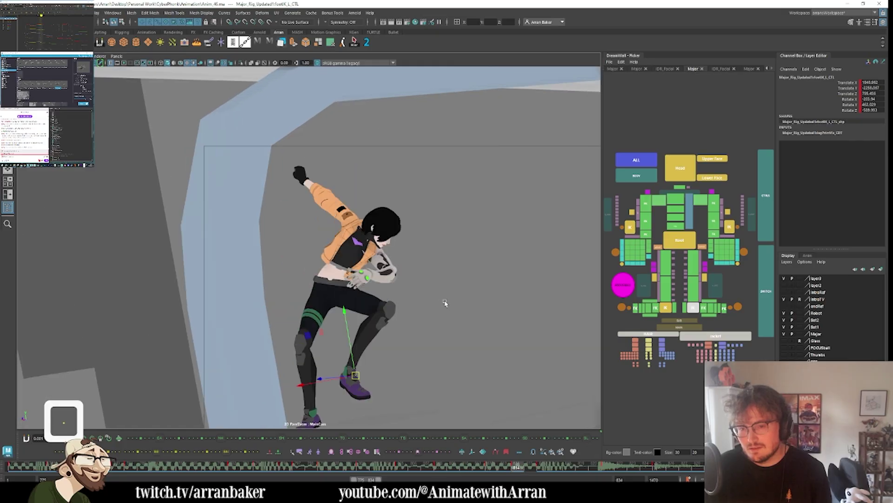
middle_drag(444, 302, 467, 316)
- Flip through the kick, recoil and step-down keys to examine the left foot's path and full-body transition
key(comma)
key(period)
key(period)
key(period)
key(comma)
key(comma)
key(period)
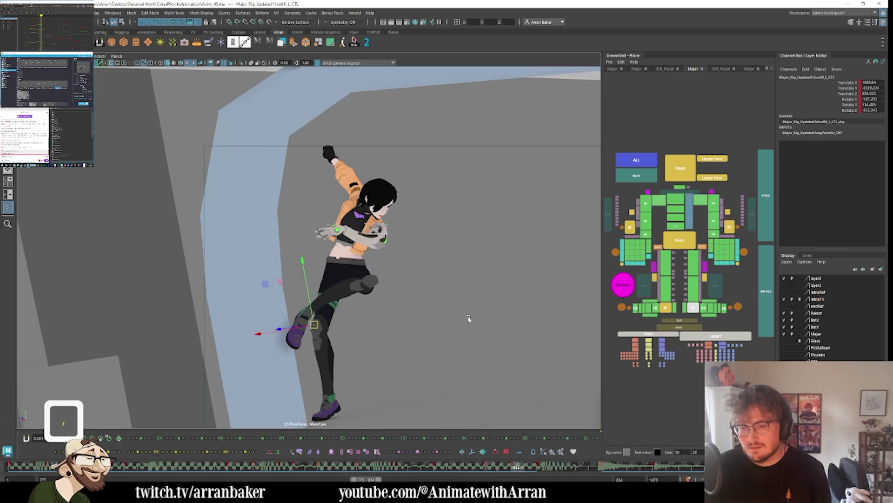
key(comma)
key(period)
key(period)
key(comma)
key(comma)
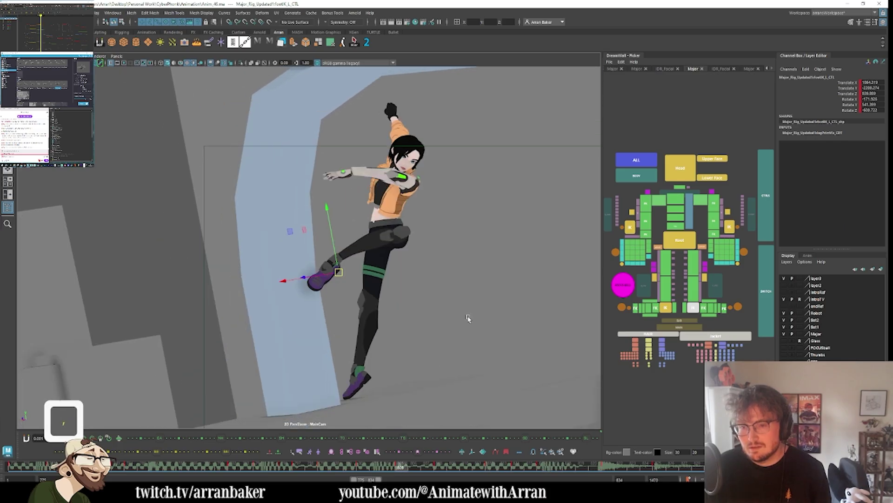
key(period)
key(comma)
key(comma)
key(period)
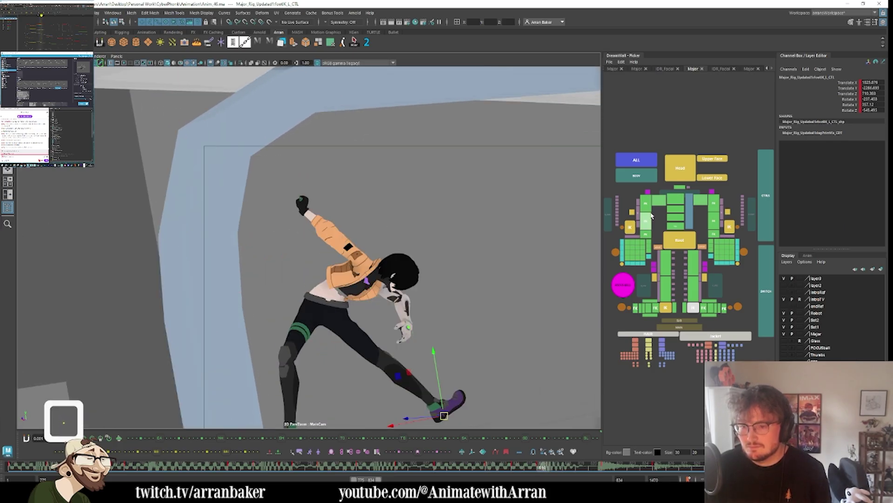
key(comma)
- Rework the blended pose of all right and left arm controls on the crouching breakdown
click(609, 213)
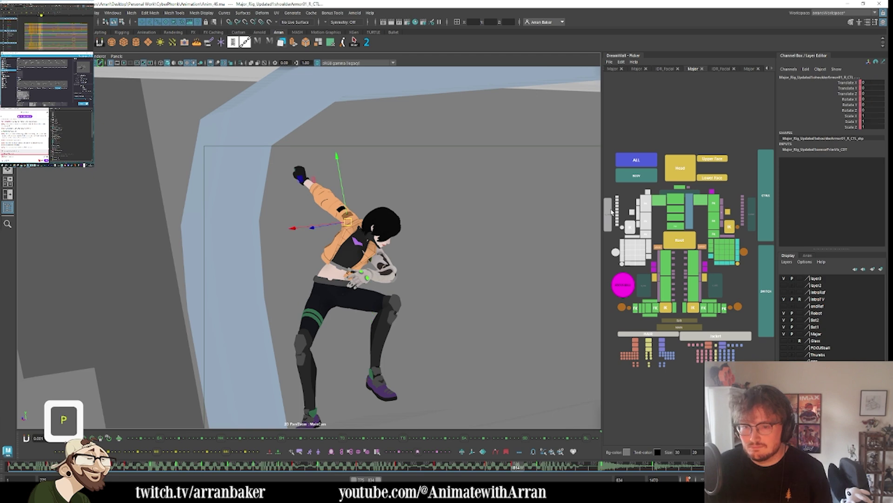
click(750, 213)
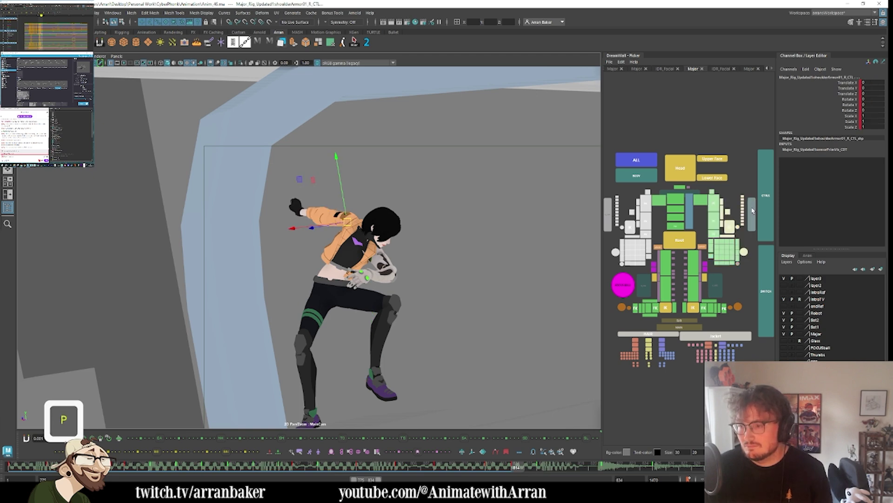
click(612, 212)
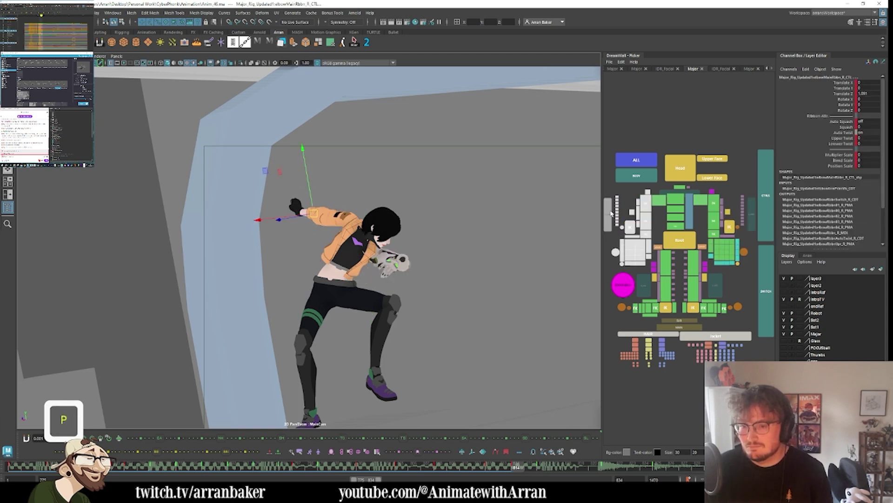
key(u)
- Rotate the right elbow and wrist FK controls on the recoil key so the raised forearm and hand point more upright
click(656, 203)
key(comma)
key(comma)
key(comma)
key(period)
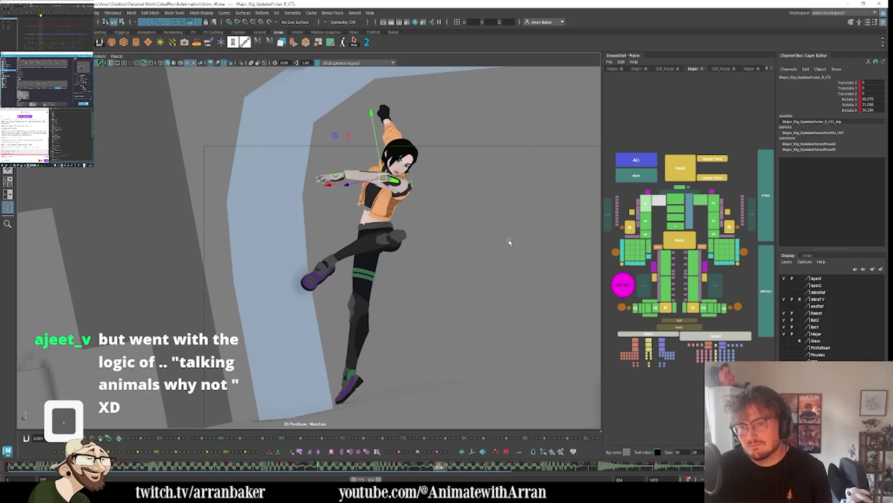
key(period)
click(646, 220)
key(e)
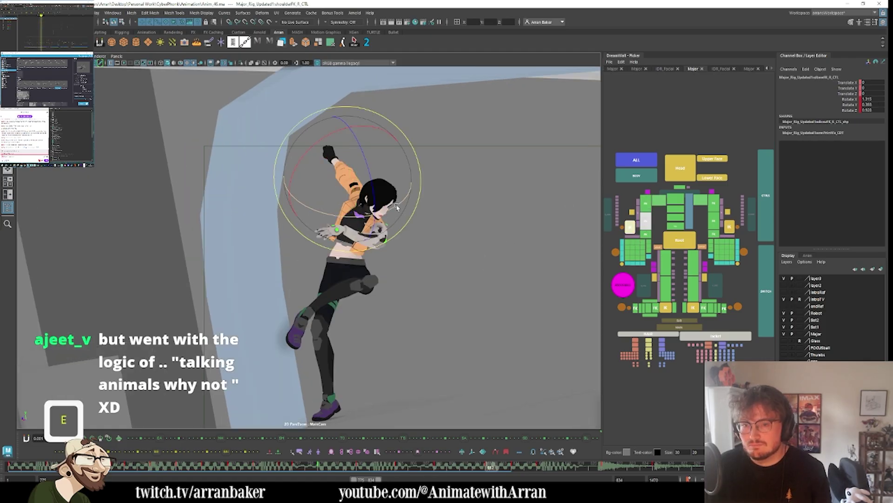
click(645, 233)
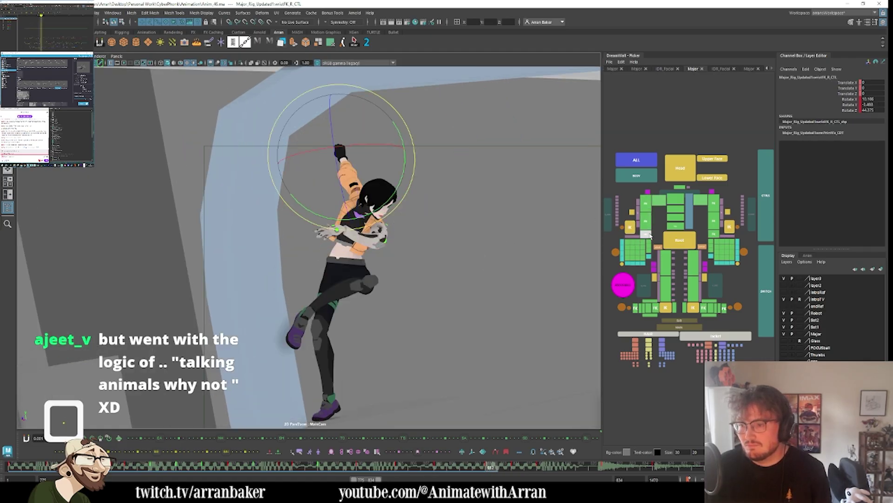
- Reposition the right elbow ribbon control on the recoil key to refine the raised arm's bend
click(638, 224)
key(w)
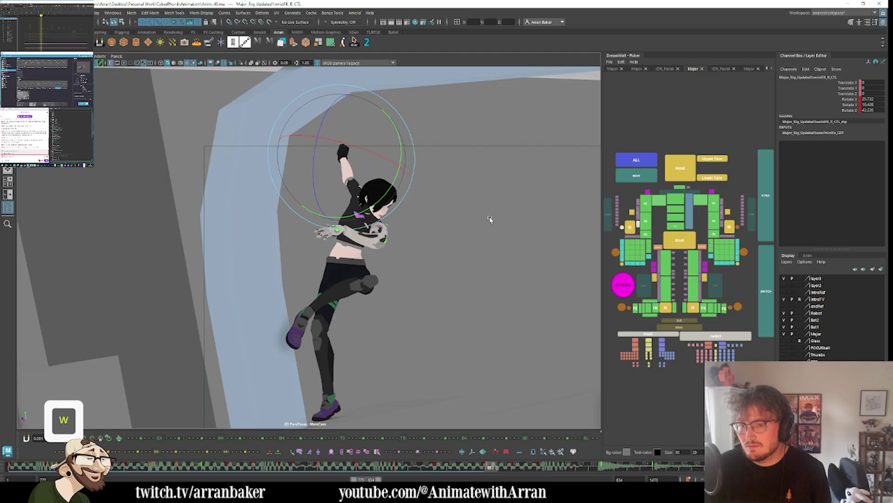
key(comma)
key(period)
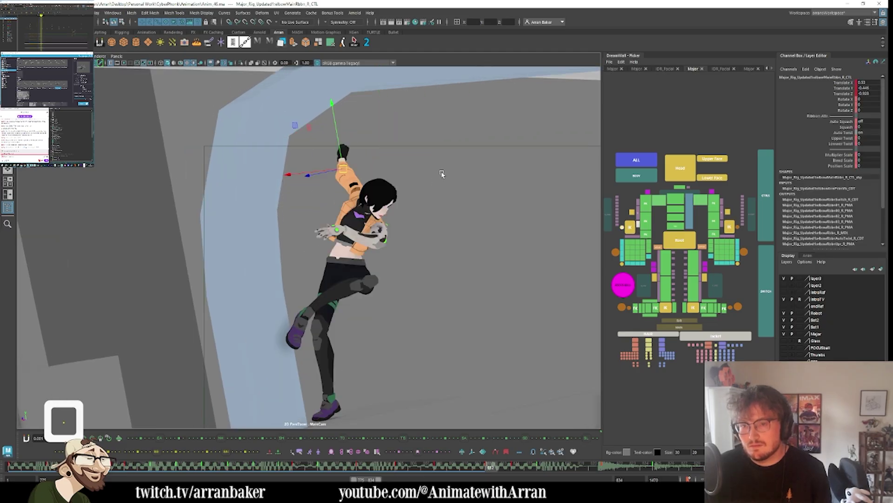
- Rotate the left shoulder FK control on the recoil key, comparing the arm swing with the neighbouring keys
click(712, 206)
key(comma)
key(period)
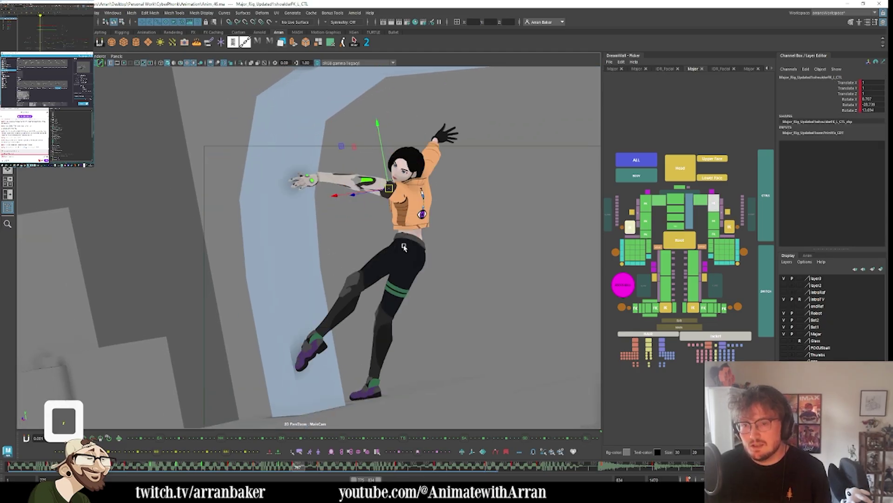
key(comma)
key(period)
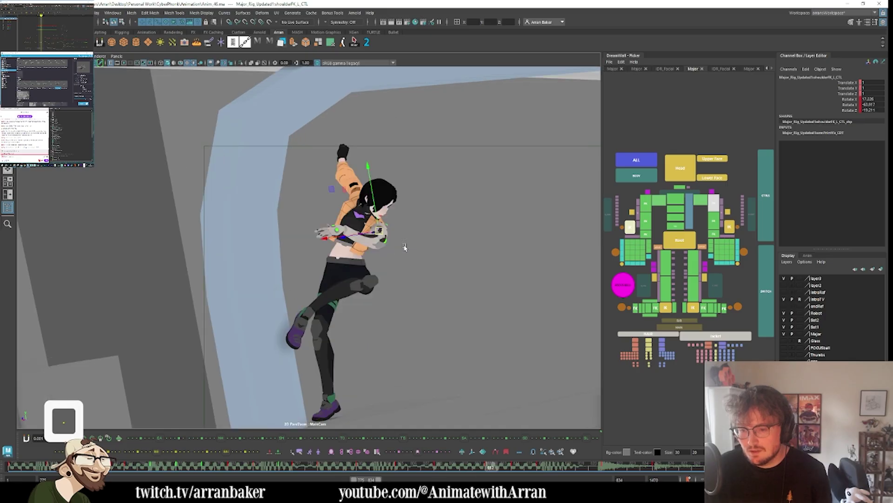
key(e)
key(comma)
key(period)
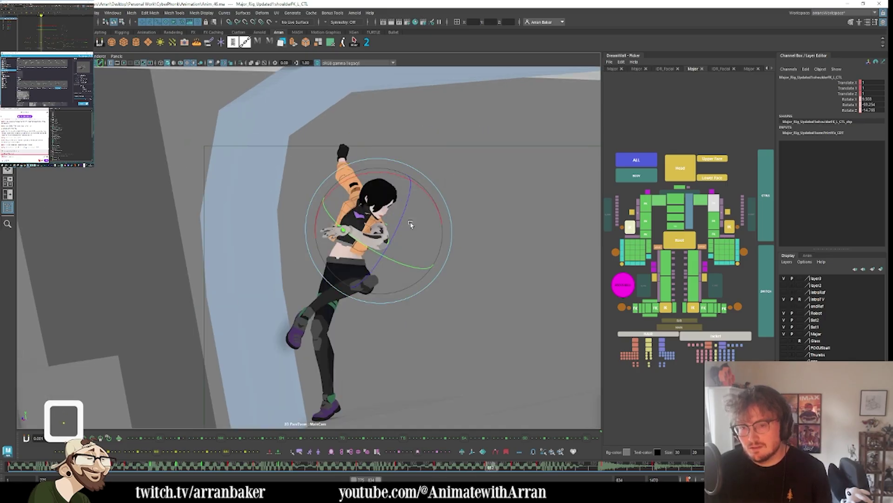
- Rotate the left shoulder FK and left clavicle controls on the crouching breakdown to swing the arm across the body
key(period)
drag(417, 233, 368, 241)
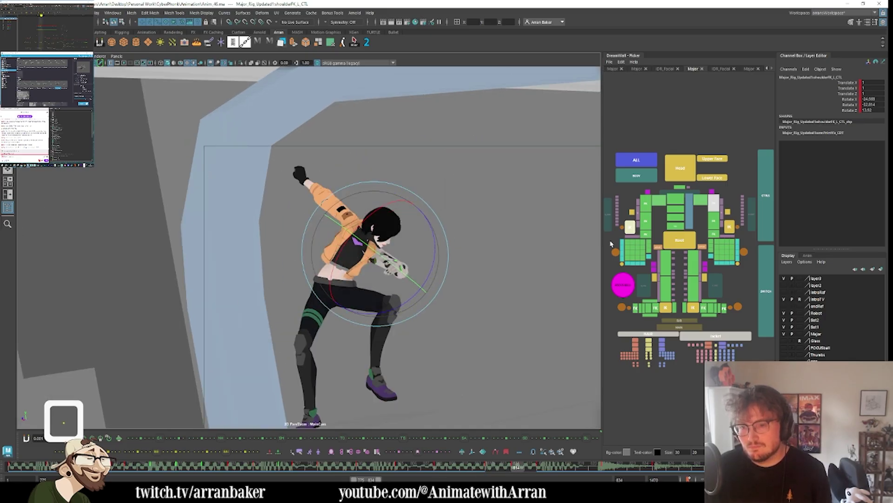
click(702, 203)
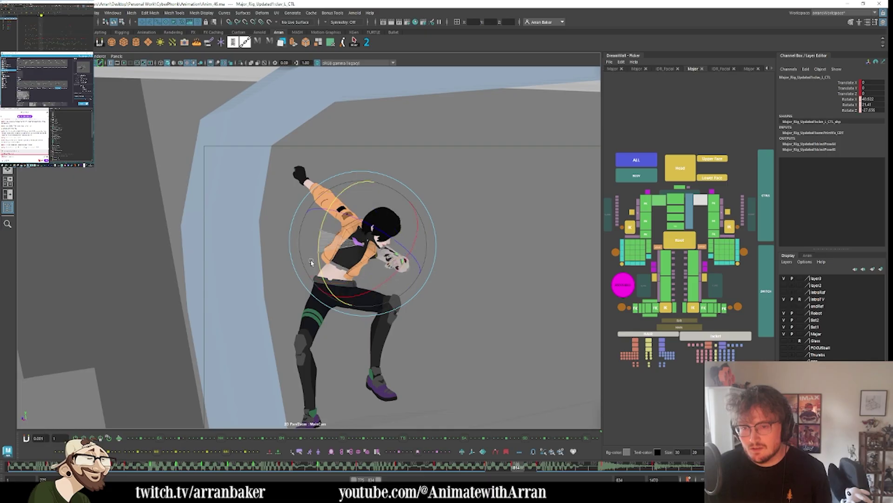
drag(320, 229, 321, 230)
key(comma)
key(period)
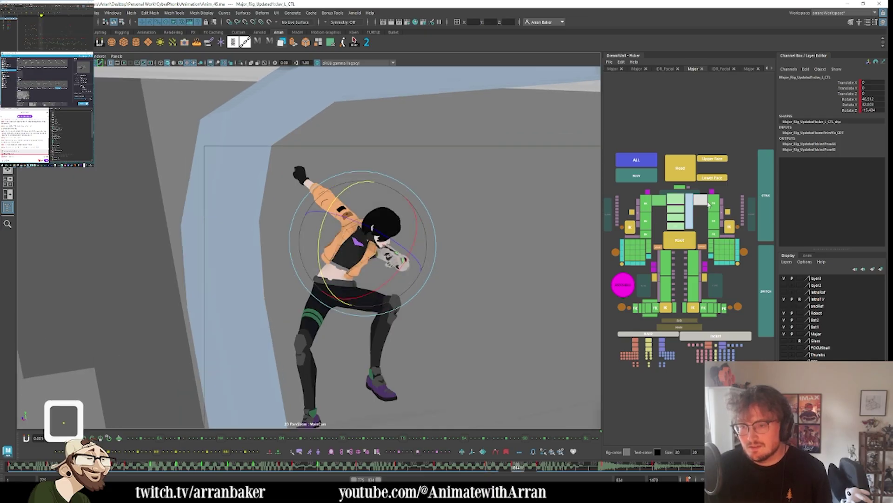
- Refine the rotations of the left shoulder, elbow and wrist FK controls on the crouching breakdown
click(714, 205)
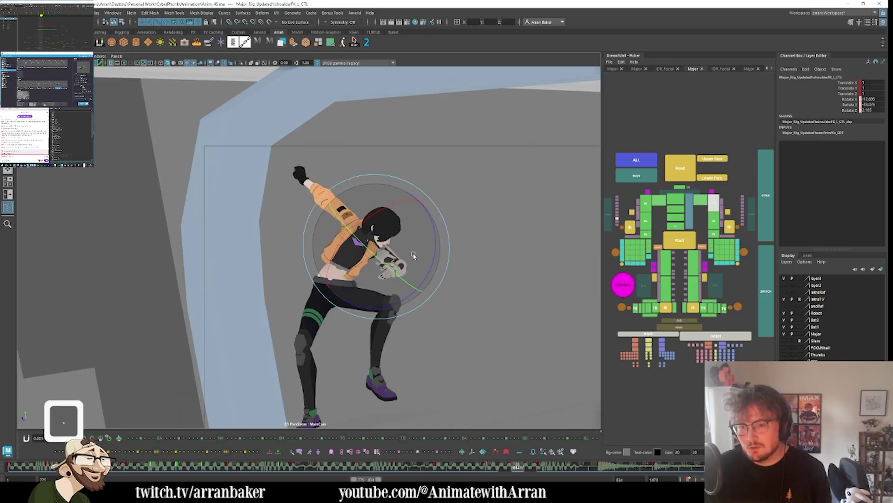
drag(413, 255, 414, 257)
key(comma)
key(period)
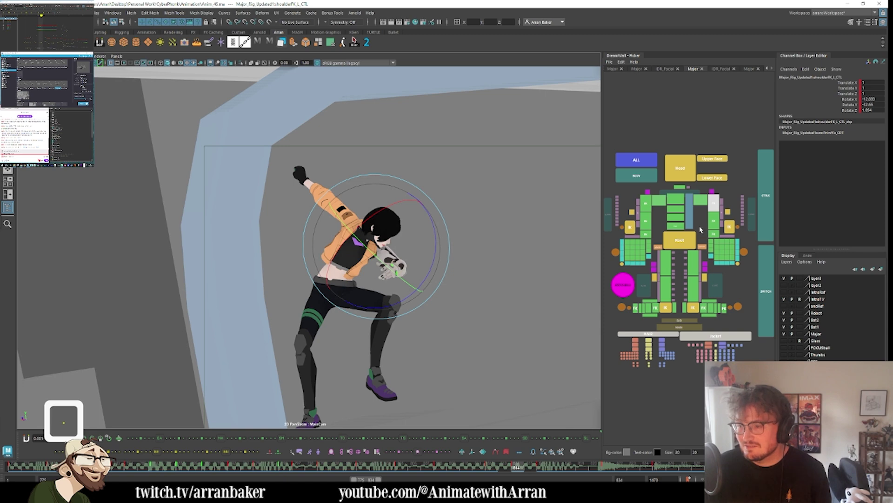
click(713, 218)
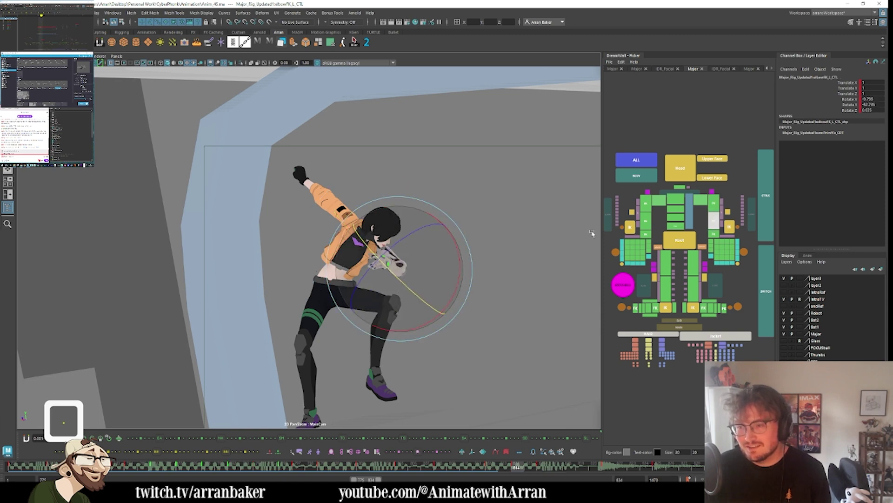
click(378, 276)
drag(352, 249, 356, 257)
- Rotate the left wrist FK control on the recoil key, checking the hand against the neighbouring keys
key(comma)
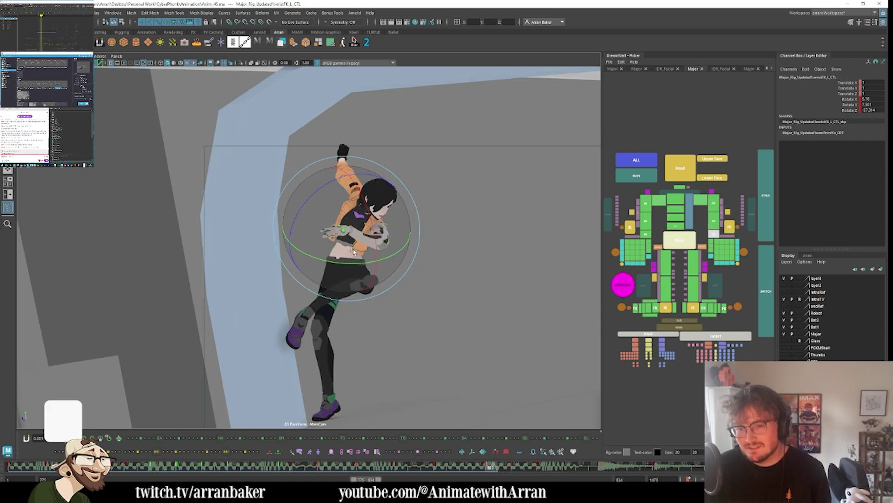
key(period)
key(comma)
key(comma)
key(comma)
key(comma)
key(comma)
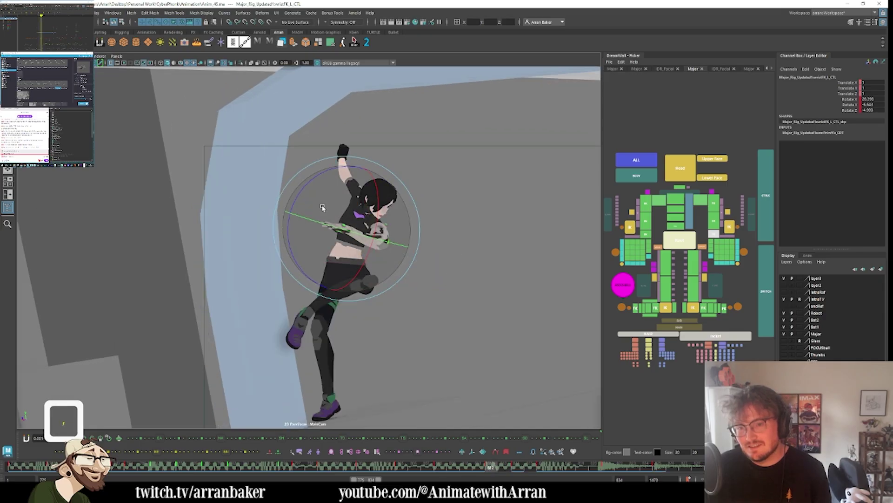
key(comma)
key(period)
drag(322, 207, 332, 211)
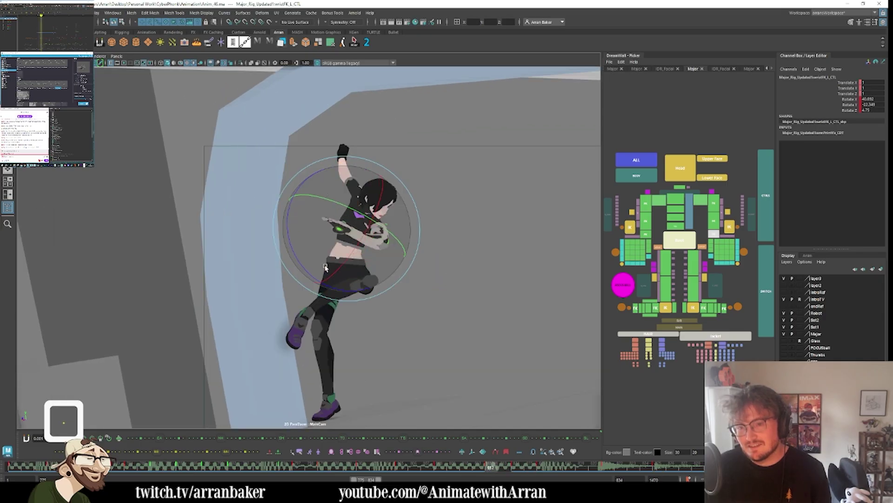
- Rotate the left wrist FK control and readjust the left shoulder FK control on the crouching breakdown
key(period)
drag(417, 252, 399, 289)
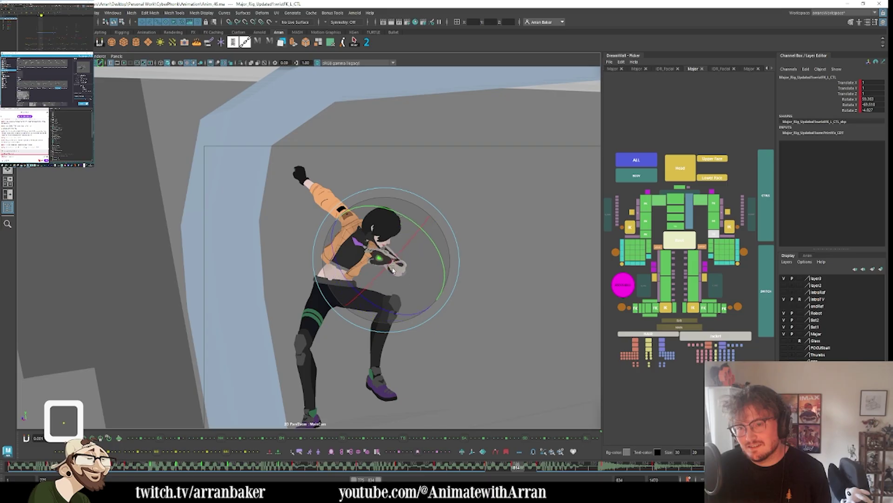
click(714, 201)
key(comma)
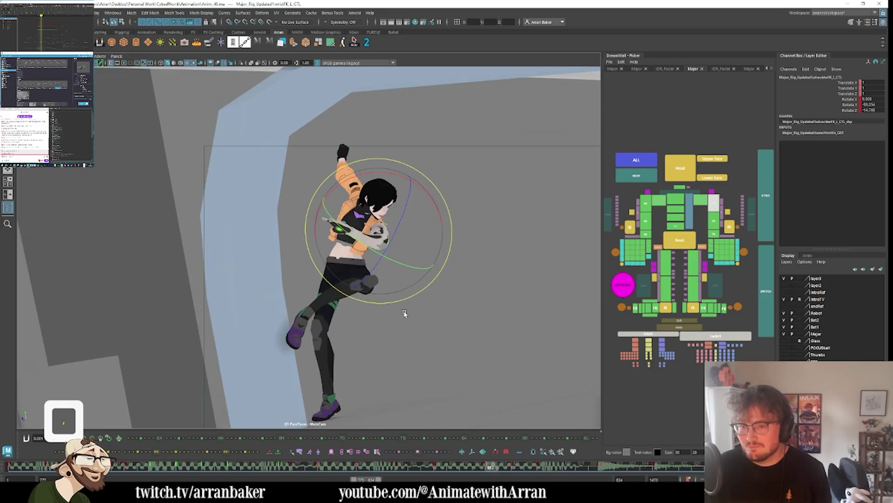
key(period)
drag(373, 270, 379, 279)
- Examine the left arm's motion by stepping back and forth through the kick, recoil and crouch keys
key(comma)
key(comma)
key(comma)
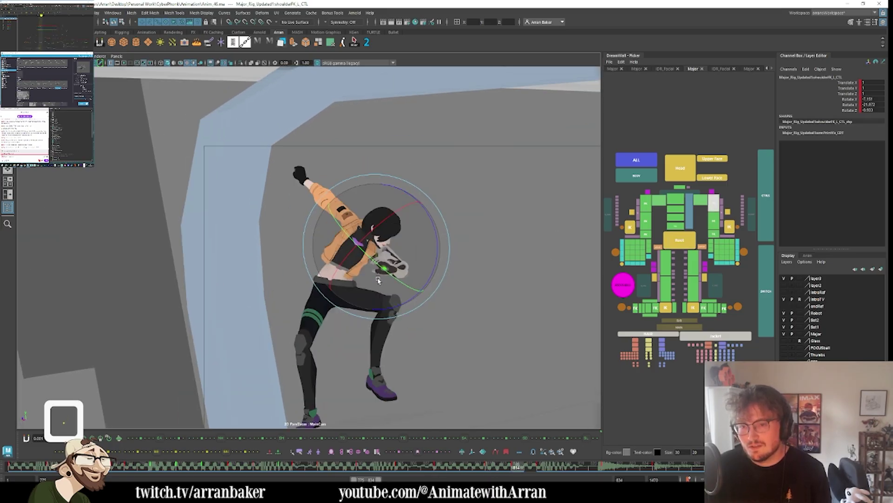
key(comma)
key(comma)
key(comma)
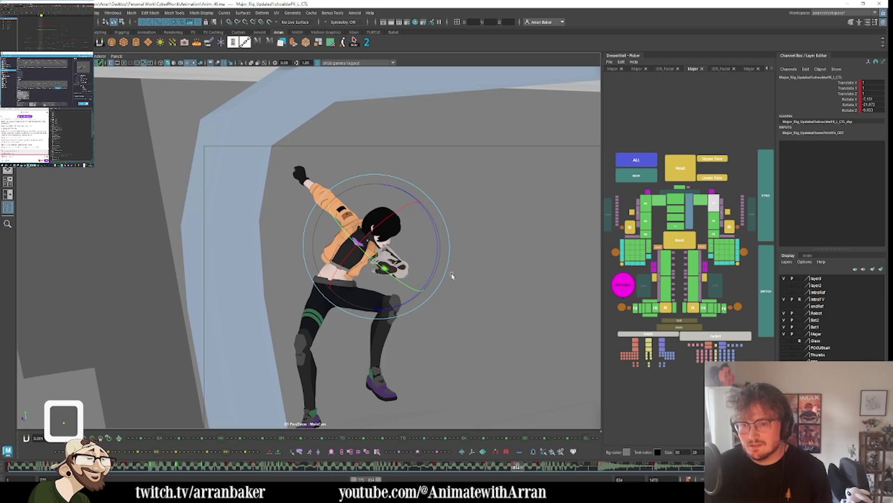
key(comma)
key(comma)
key(comma)
key(comma)
key(period)
key(period)
key(period)
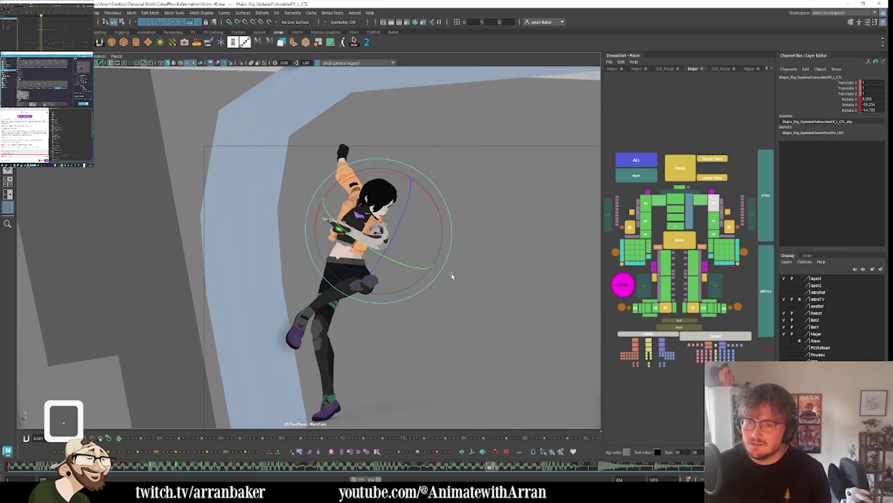
key(comma)
- Add a breakdown of all body controls midway between the kick key and the recoil key
click(694, 308)
key(comma)
key(comma)
key(comma)
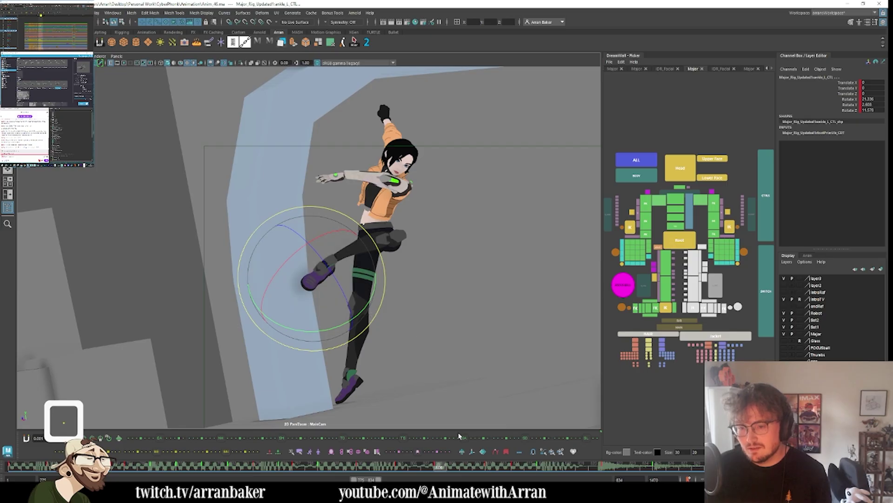
click(636, 175)
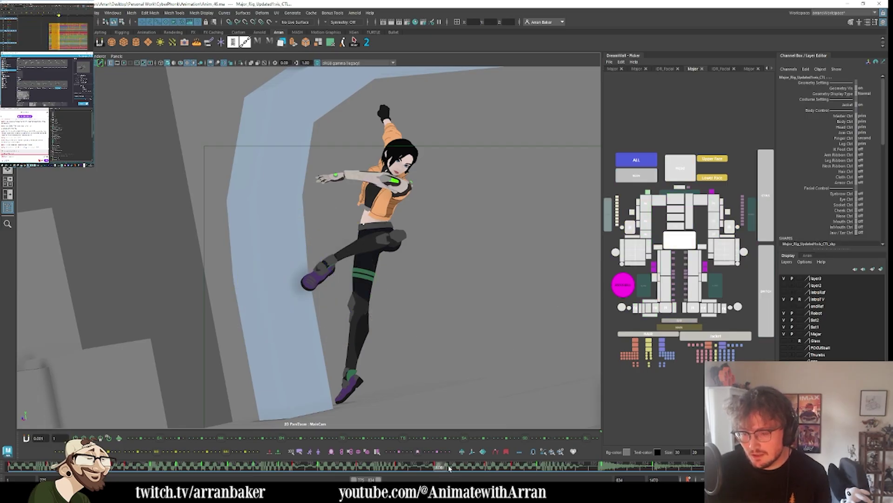
mouse_move(449, 466)
mouse_down()
mouse_move(497, 470)
mouse_move(293, 465)
mouse_move(607, 471)
mouse_move(367, 458)
mouse_move(470, 463)
mouse_up()
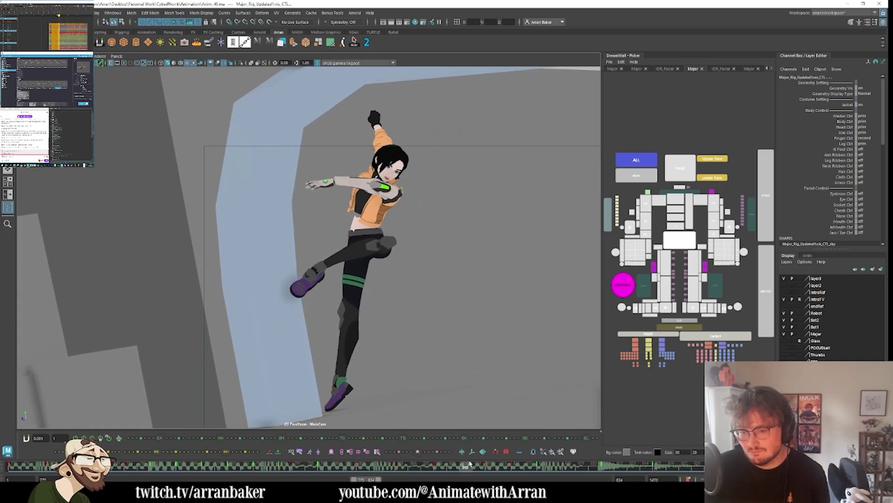
key(u)
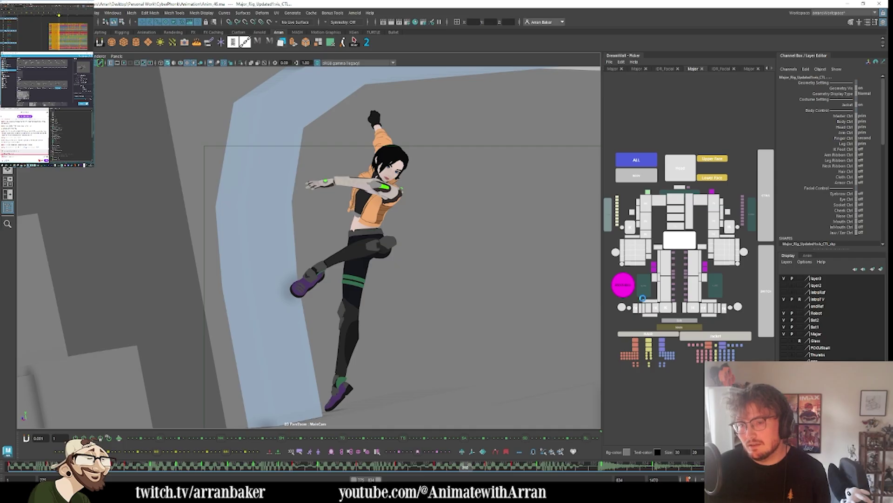
- Select all left leg controls and blend their pose on the new breakdown towards the recoil key
click(717, 286)
key(comma)
key(comma)
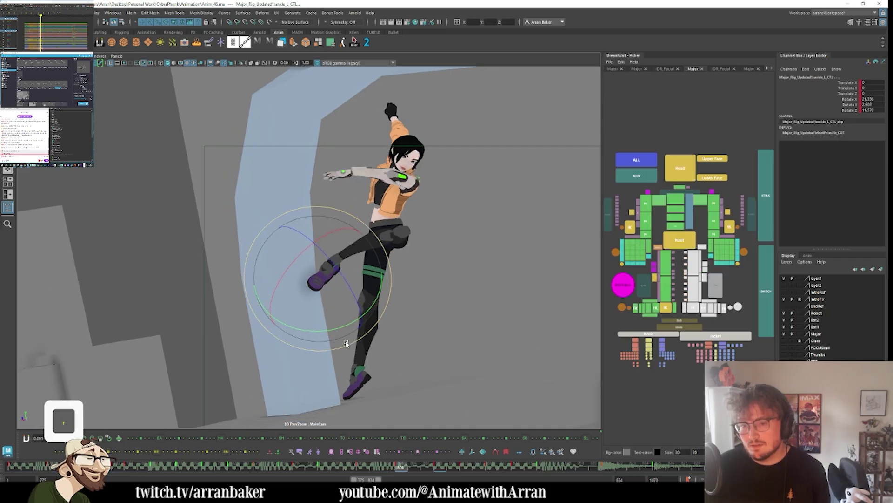
key(period)
key(period)
key(period)
key(period)
key(period)
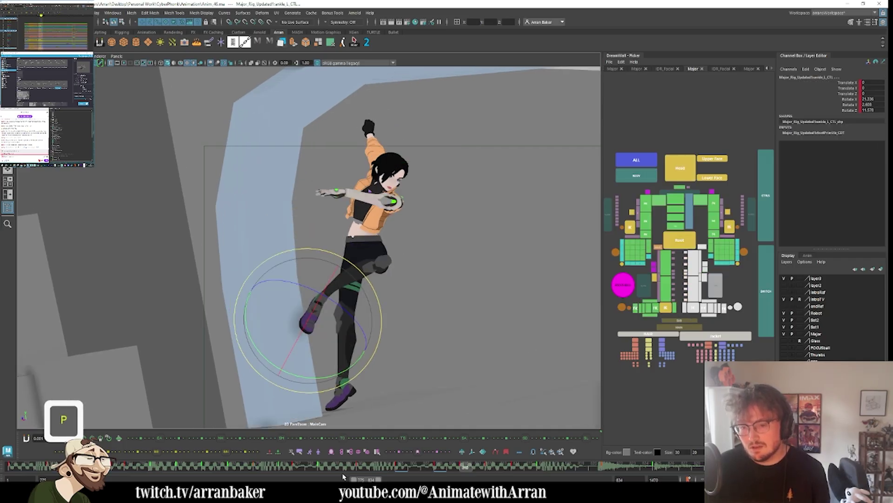
key(period)
key(period)
key(period)
key(period)
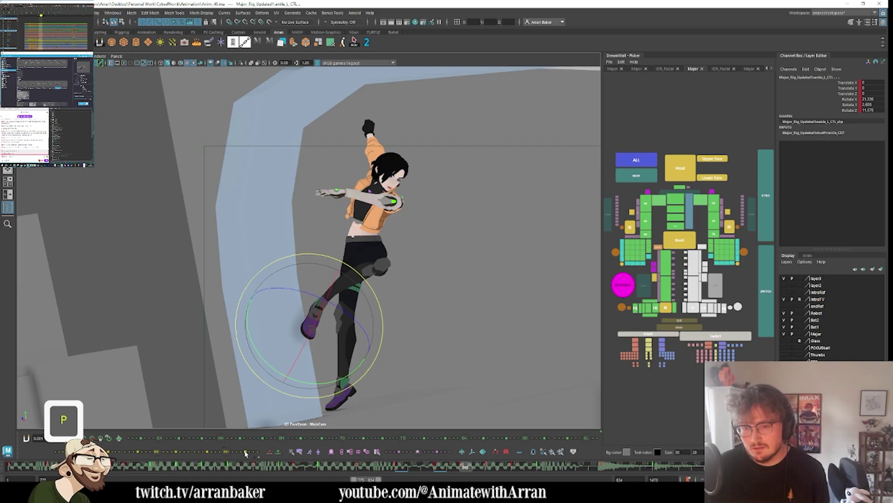
- Blend the left leg controls on the crouching breakdown towards the following key so the leg extends away from the pillar
key(period)
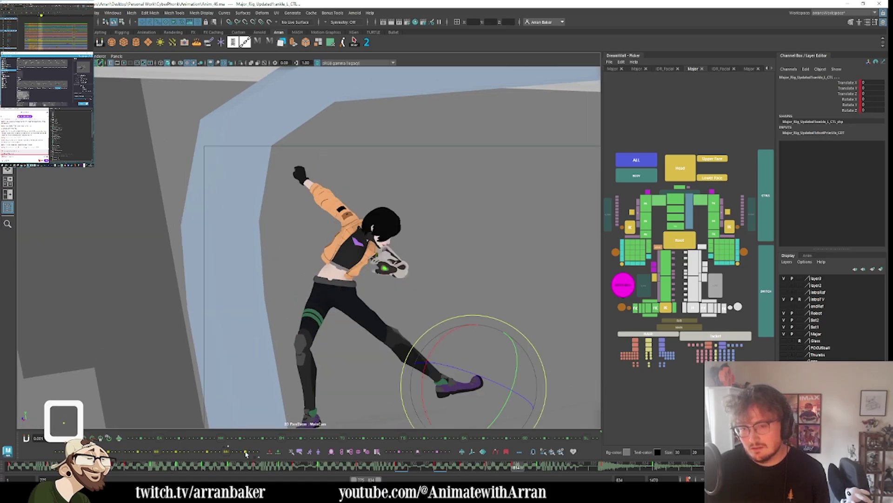
key(comma)
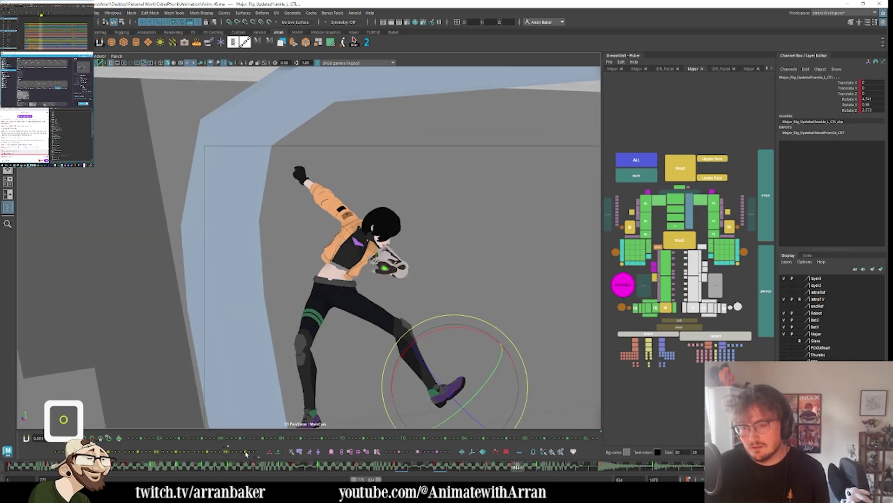
key(comma)
key(comma)
key(comma)
key(comma)
key(comma)
key(period)
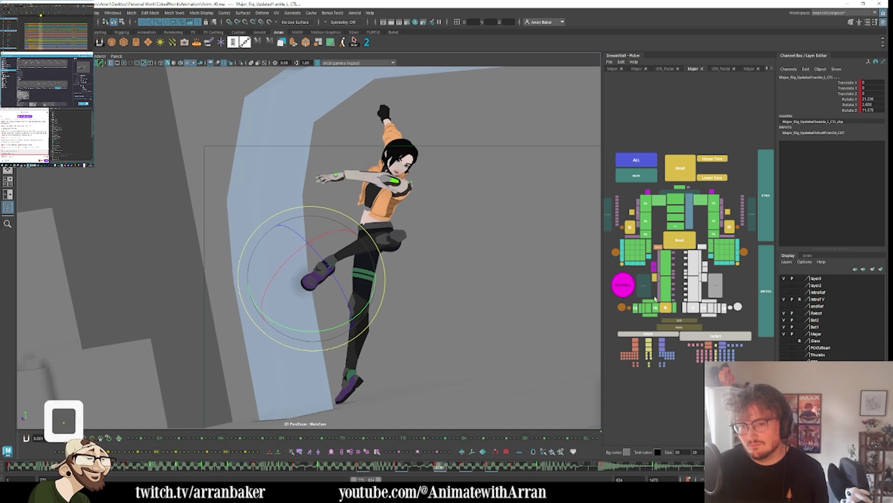
- Move the left foot IK control away from the pillar on the key before the new breakdown, checking the surrounding kick keys
click(693, 307)
key(period)
key(w)
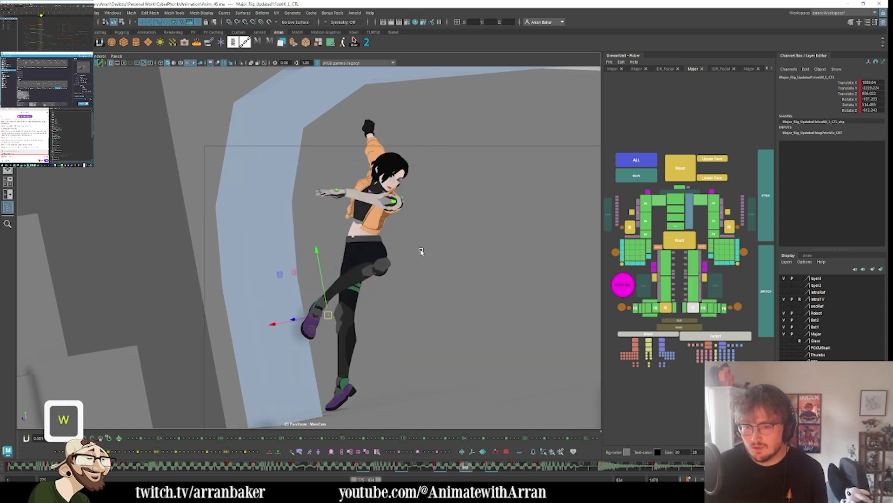
key(comma)
key(comma)
middle_drag(429, 251, 432, 236)
key(period)
key(period)
key(comma)
key(comma)
key(comma)
key(comma)
key(comma)
key(period)
key(period)
key(period)
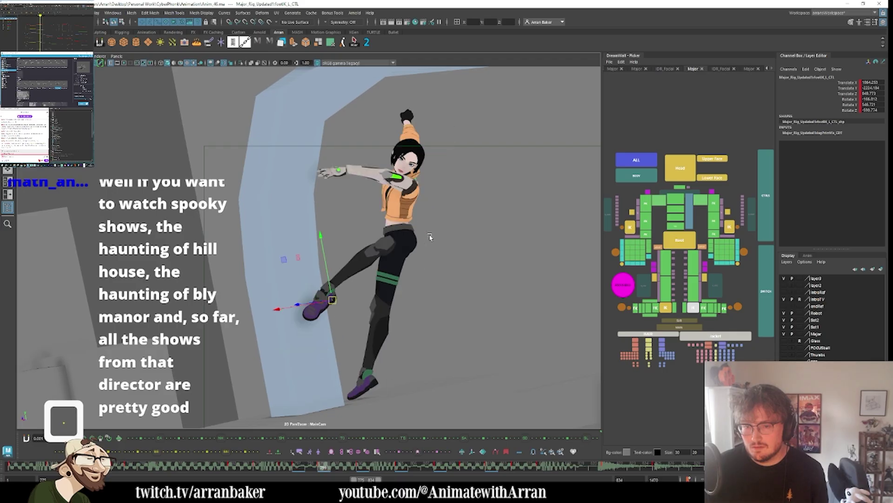
key(period)
key(period)
key(comma)
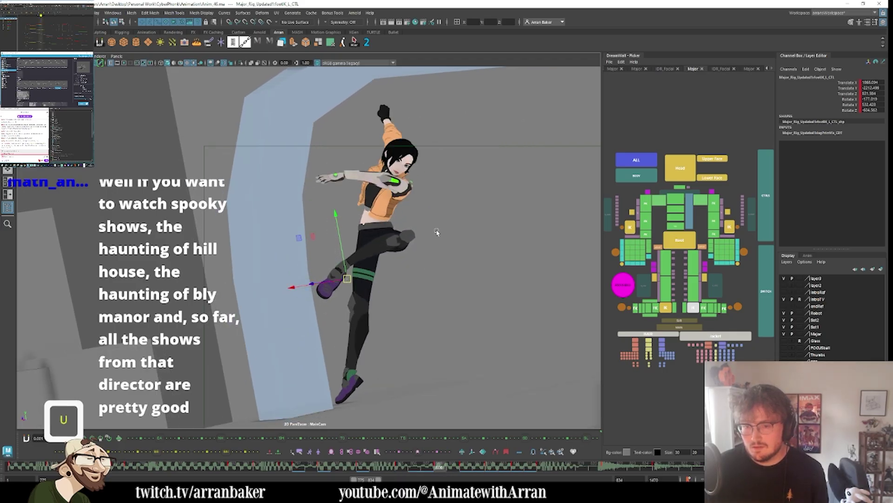
- Move the left foot IK control on the new breakdown away from the pillar and lower it to smooth the foot's path
key(period)
key(period)
key(period)
key(comma)
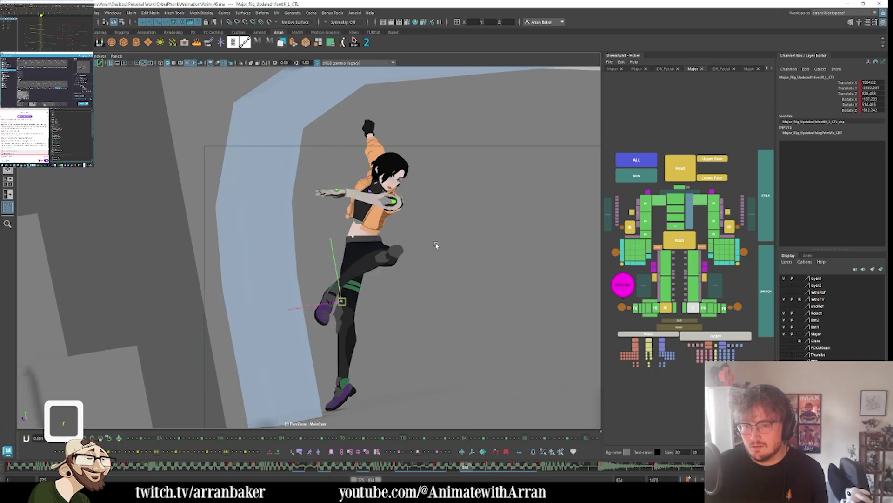
key(period)
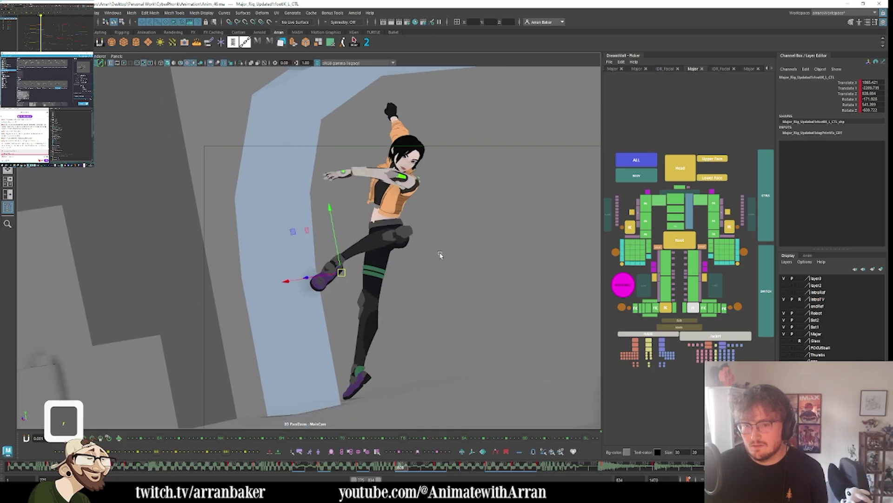
key(comma)
key(period)
key(period)
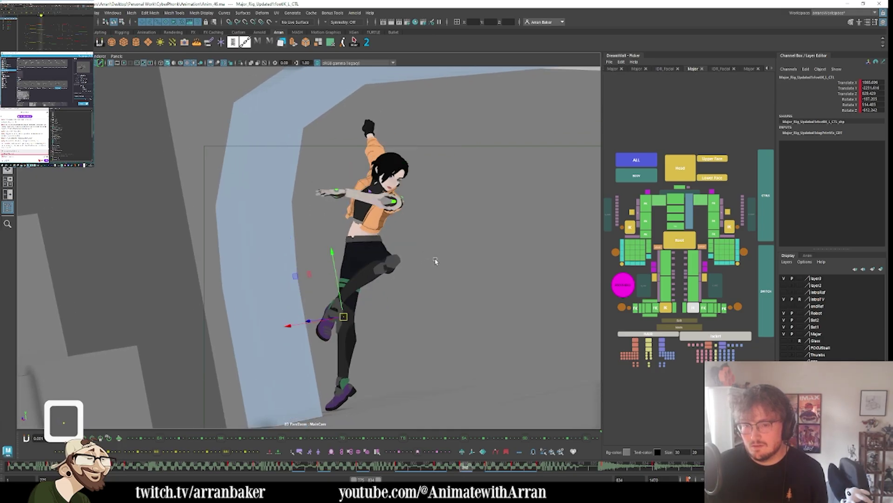
- Examine the left foot's path by stepping through the recoil and crouch keys
key(period)
key(period)
key(period)
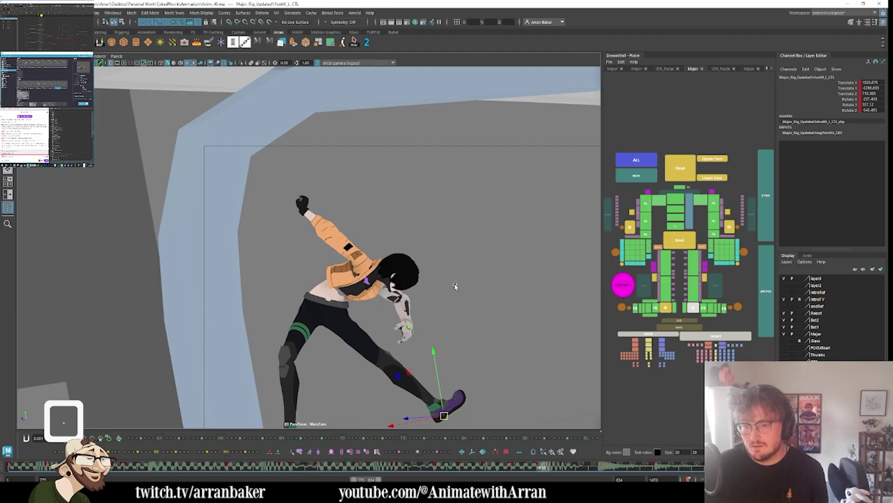
key(comma)
key(comma)
key(comma)
key(comma)
key(period)
key(period)
key(period)
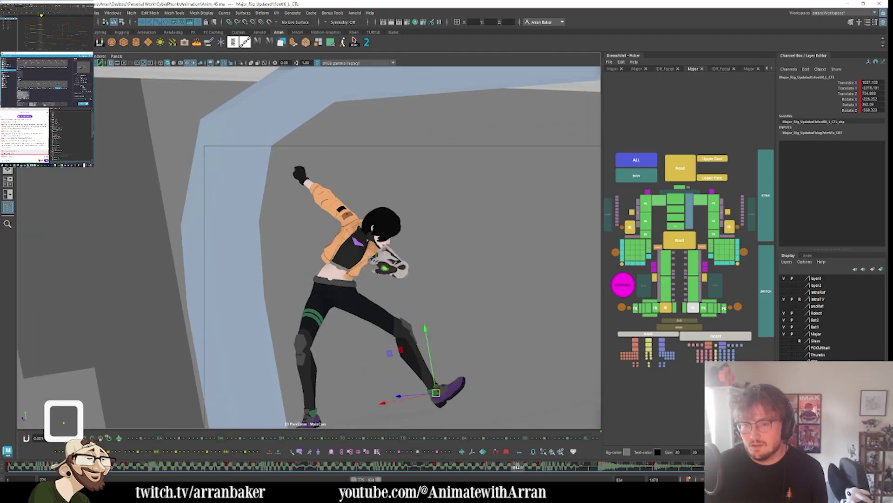
- Go to the low crouch frame after the recoil, select all body controls and save the scene
drag(284, 467, 258, 466)
drag(286, 438, 589, 443)
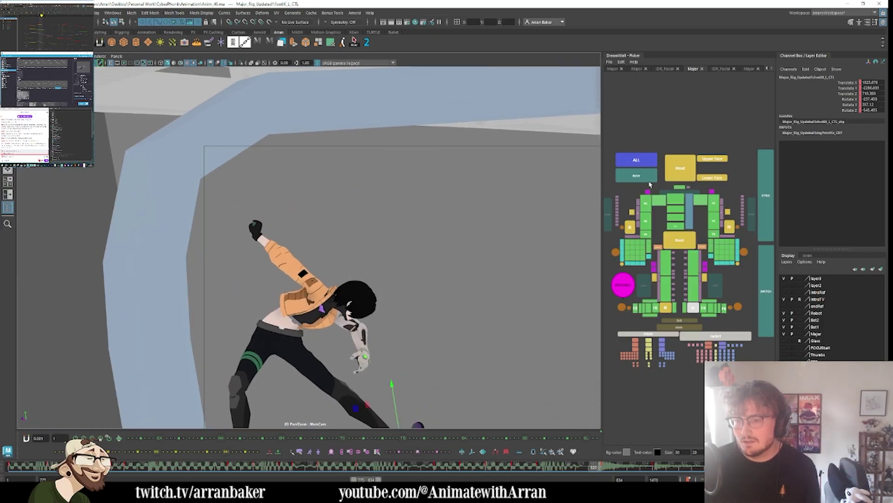
click(648, 178)
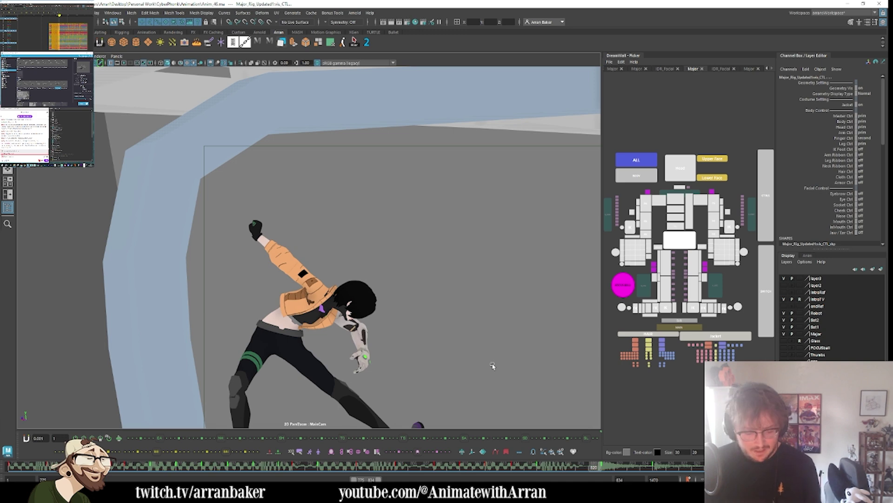
key(ctrl+s)
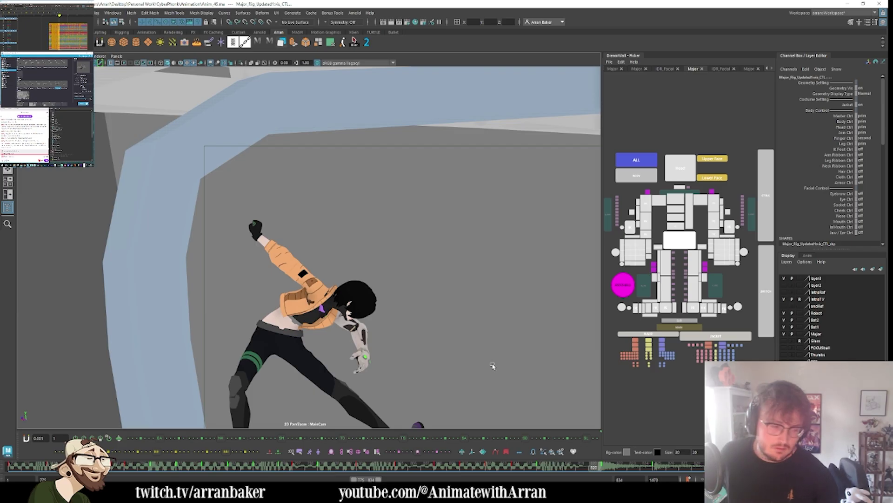
- Examine the right elbow controls by stepping through the kick, recoil and landing keys
key(comma)
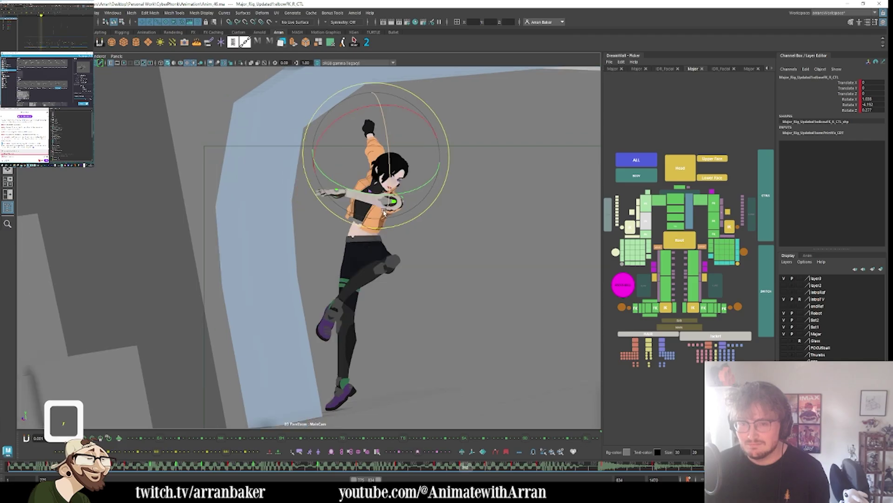
key(period)
key(period)
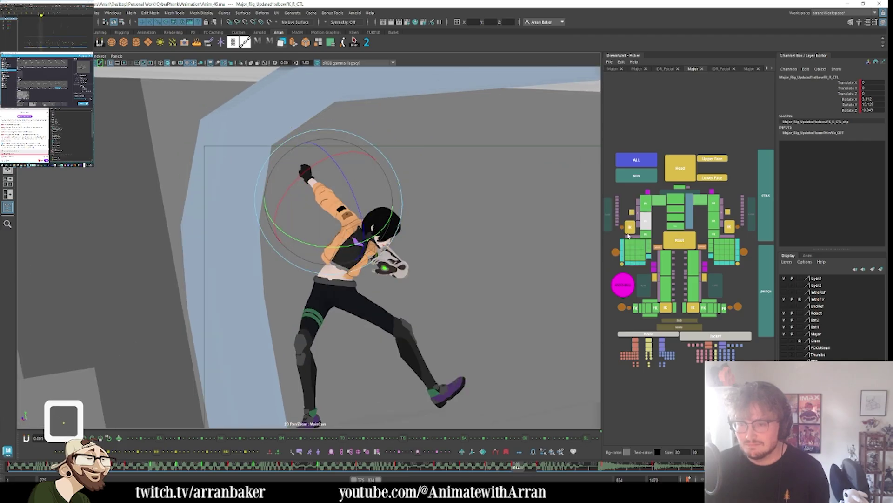
click(638, 227)
key(period)
key(period)
key(period)
key(period)
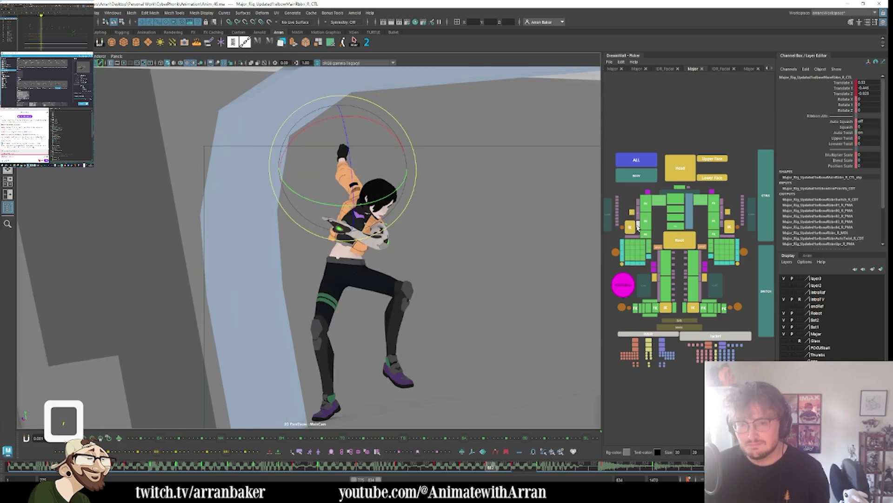
key(comma)
key(comma)
key(comma)
key(comma)
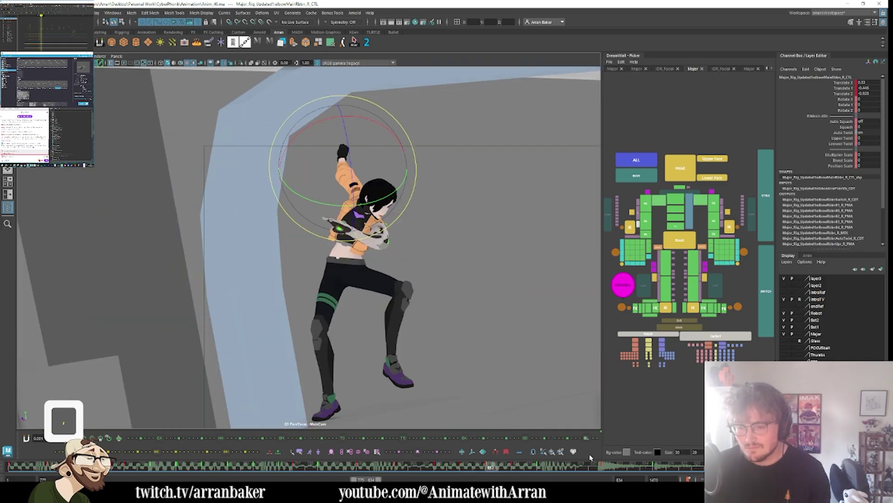
- On the low crouch key, rotate the pelvis and spine FK controls to curl and twist the torso forward
drag(508, 464, 542, 467)
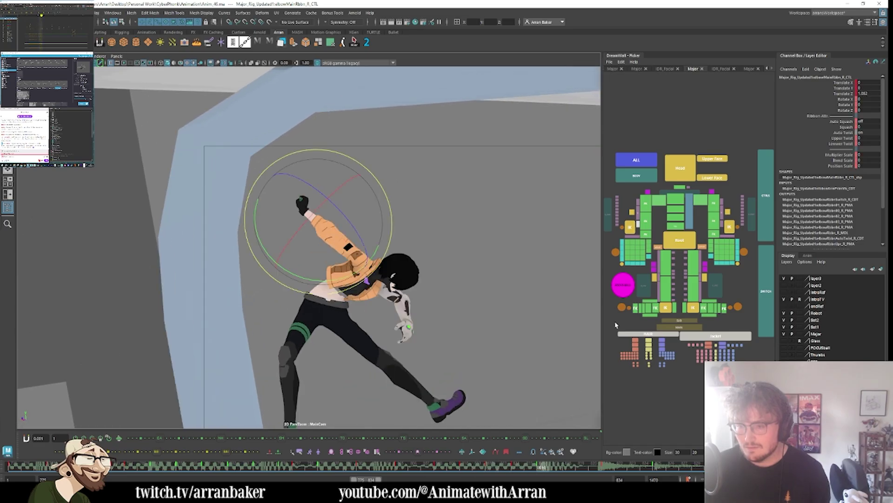
click(678, 230)
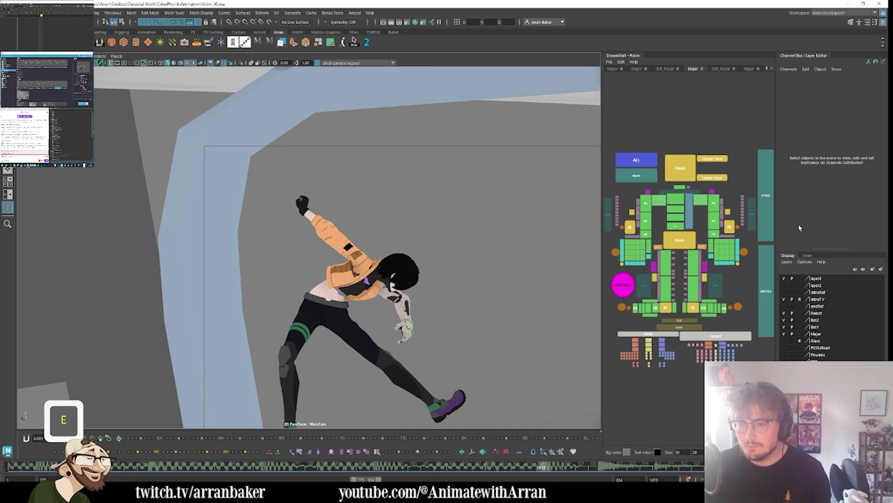
click(675, 226)
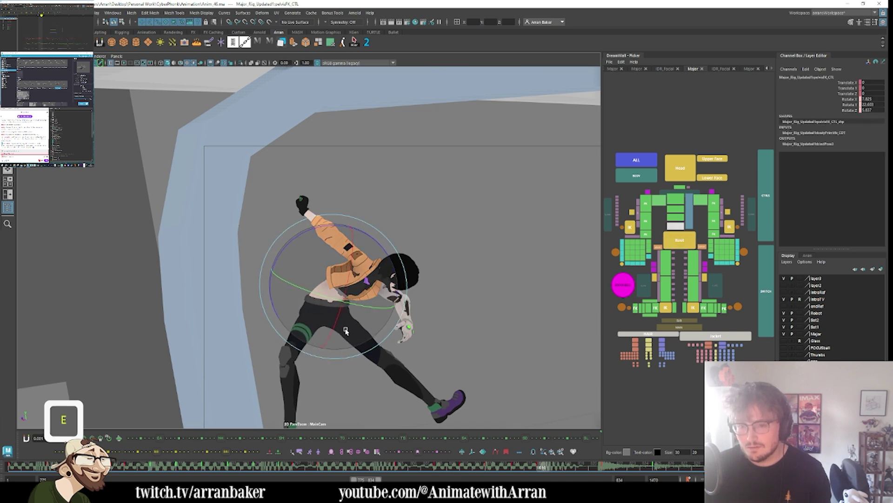
drag(346, 331, 304, 280)
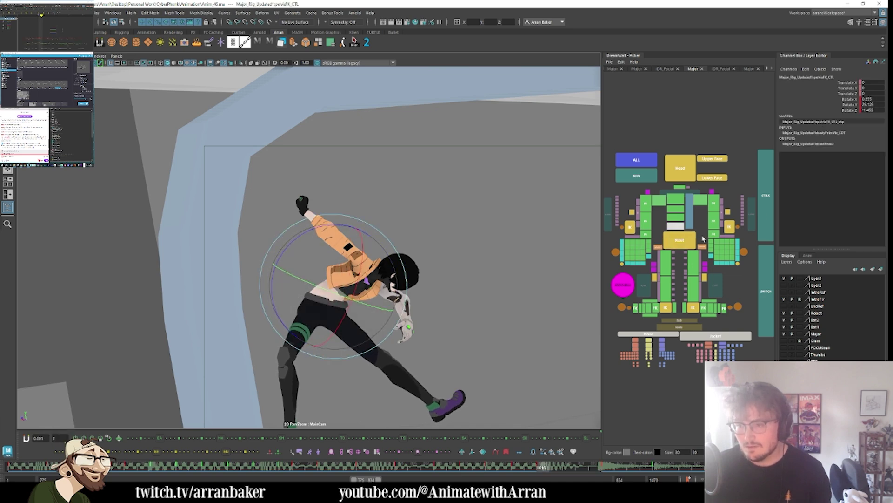
click(675, 199)
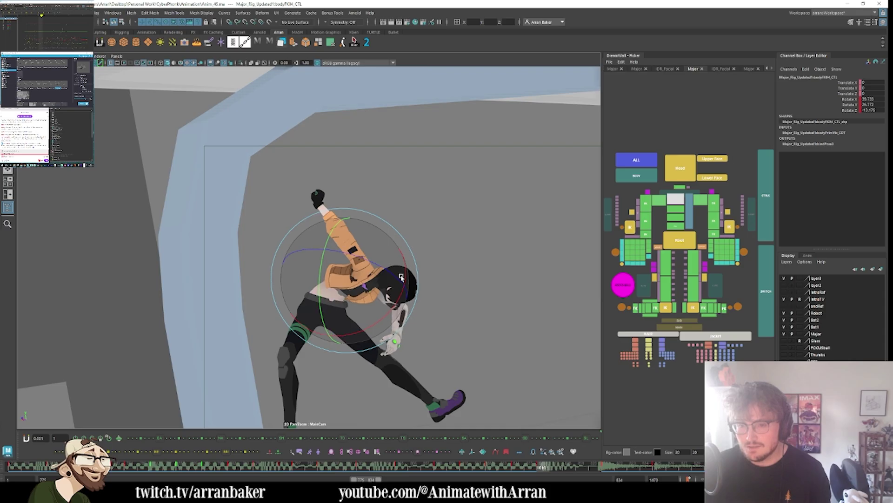
click(679, 222)
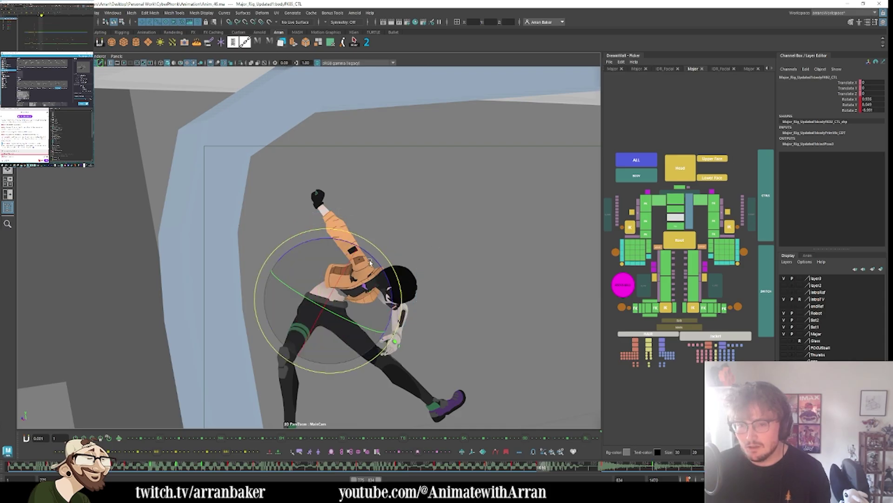
drag(359, 250, 358, 248)
click(682, 203)
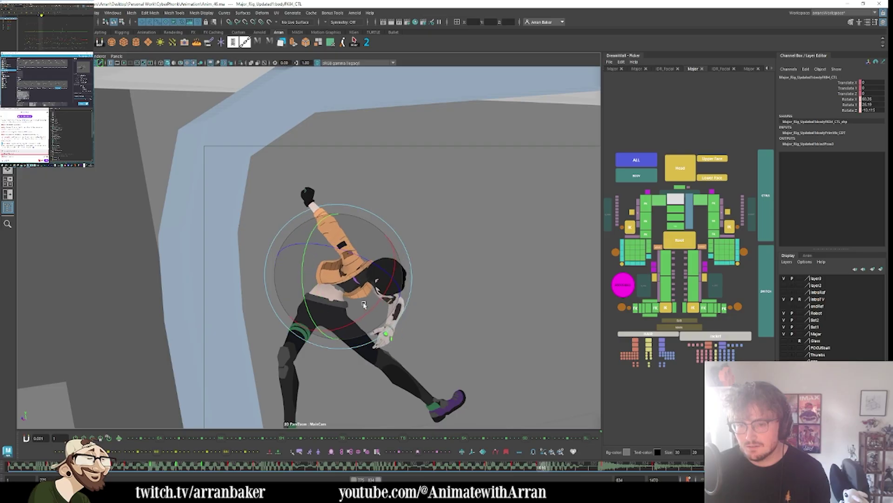
key(Up)
drag(349, 323, 364, 296)
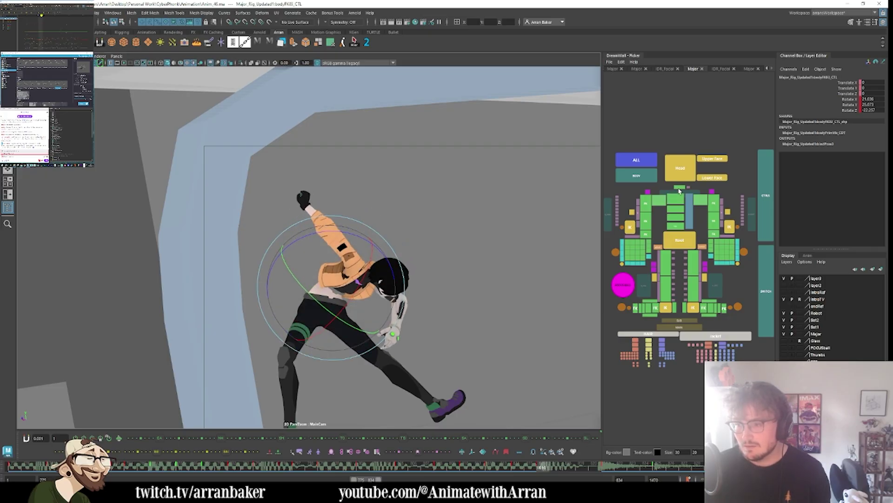
- Rotate the neck and head controls on the crouch key to tuck the head down, comparing with the preceding recoil key
click(380, 289)
click(381, 288)
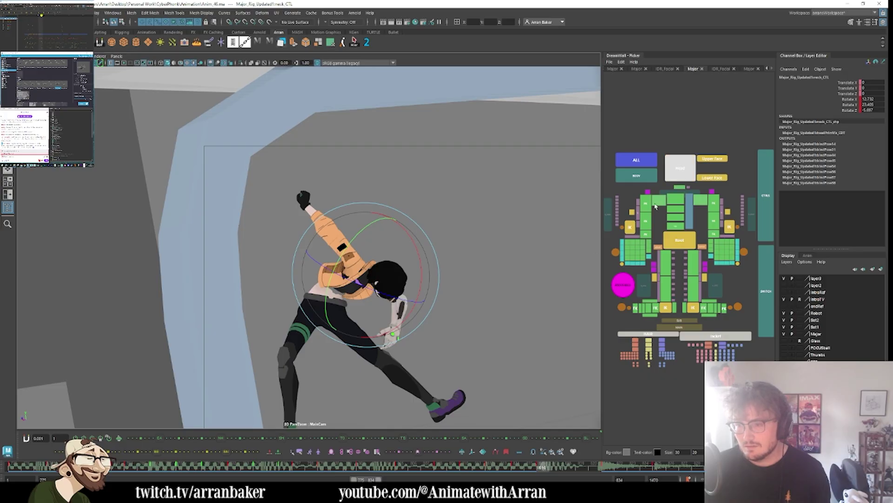
key(.)
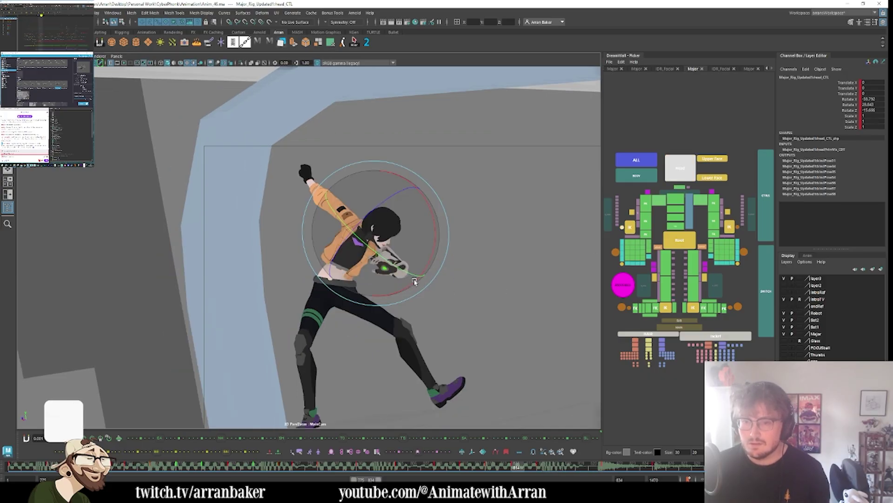
key(.)
key(.)
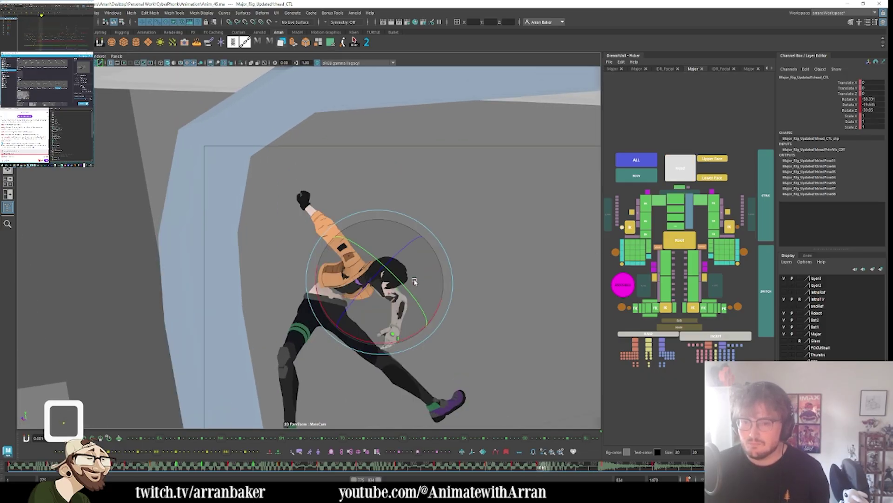
key(period)
key(period)
key(comma)
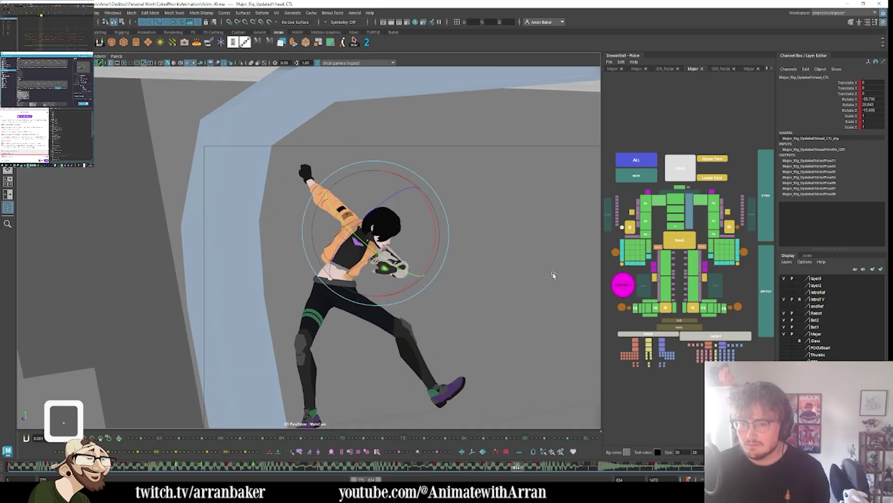
key(comma)
- Rotate the left shoulder FK control on the crouch key to swing the arm forward, checking it against the neighbouring keys
click(714, 201)
click(674, 217)
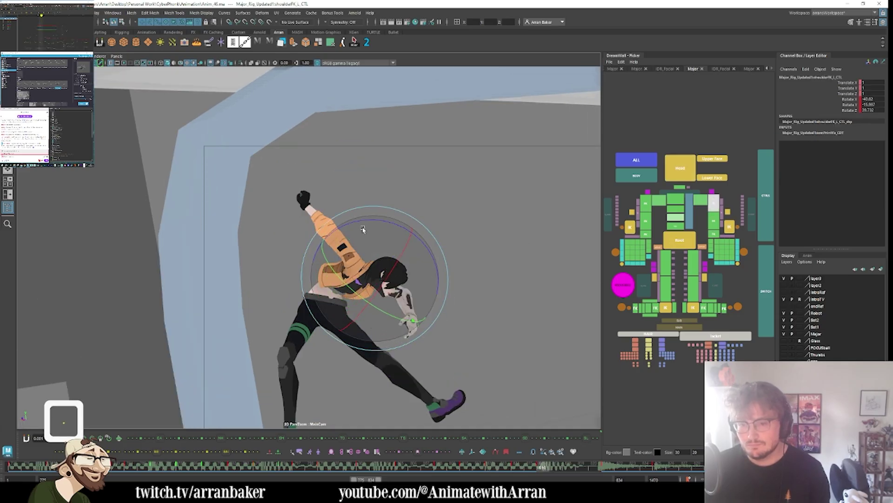
key(comma)
key(comma)
key(period)
key(period)
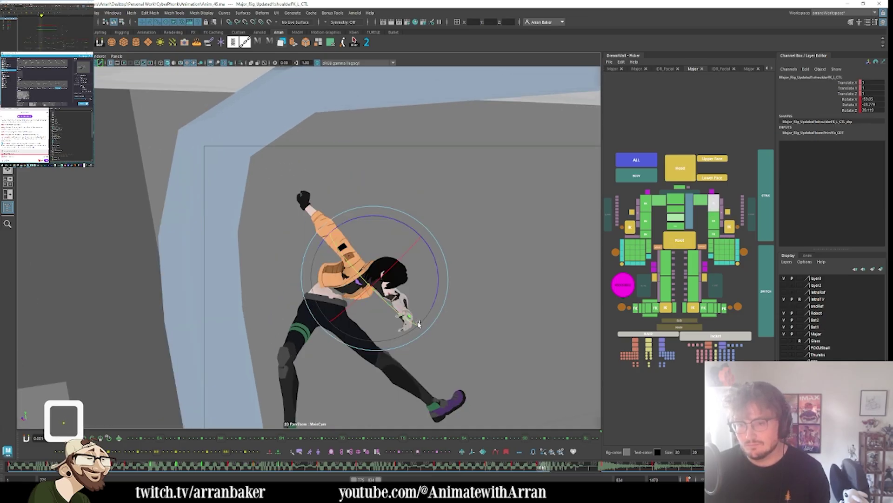
key(comma)
key(period)
key(period)
key(period)
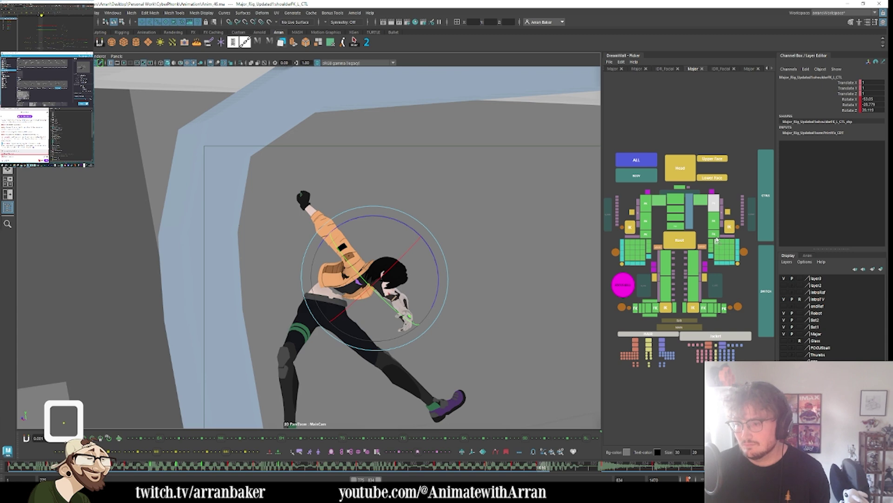
- Rotate the left wrist FK control and reposition the left elbow ribbon control to refine the bent arm on the crouch key
click(412, 320)
drag(413, 321, 438, 326)
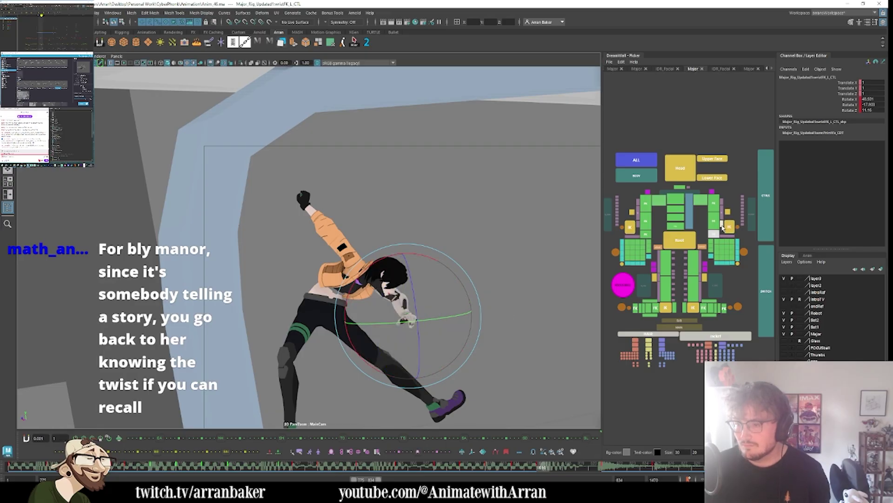
click(722, 227)
key(w)
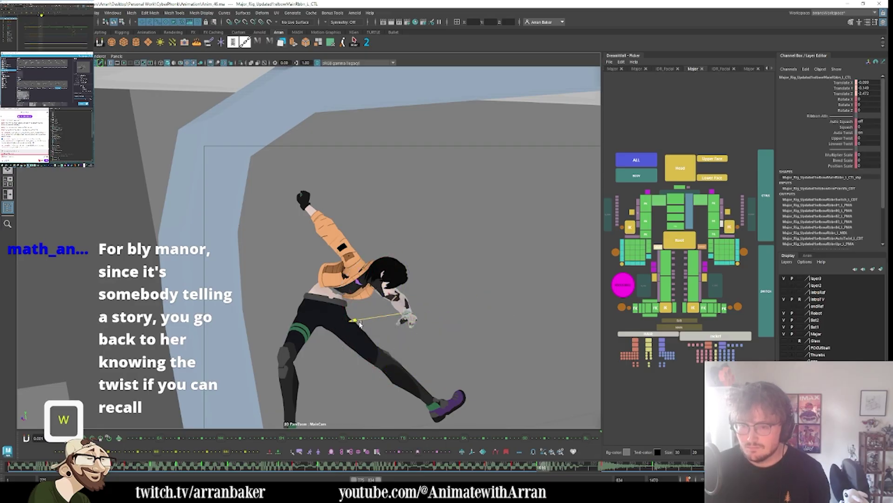
- Examine the reworked crouch pose in motion by stepping back and forth through the surrounding keys
key(period)
key(period)
key(period)
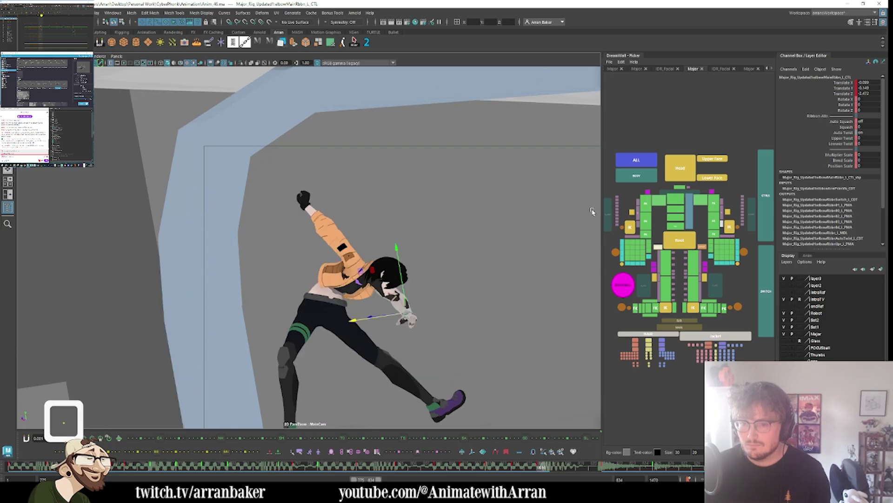
key(comma)
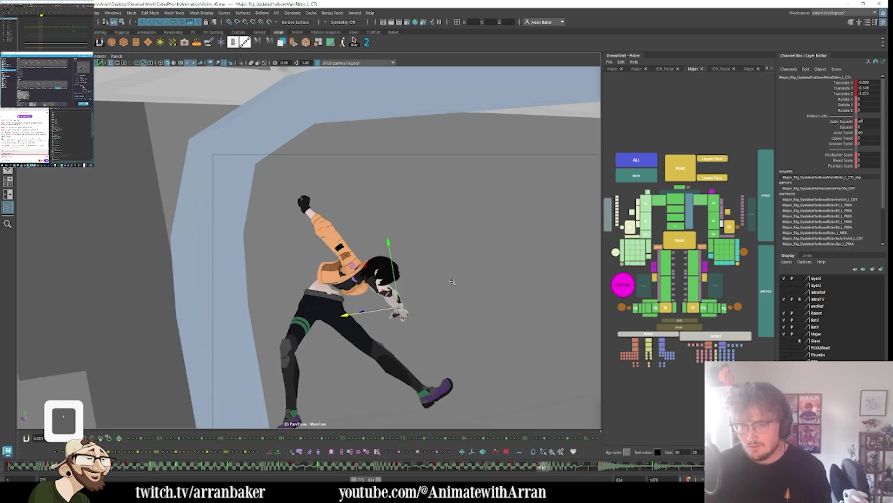
key(comma)
key(comma)
key(comma)
key(comma)
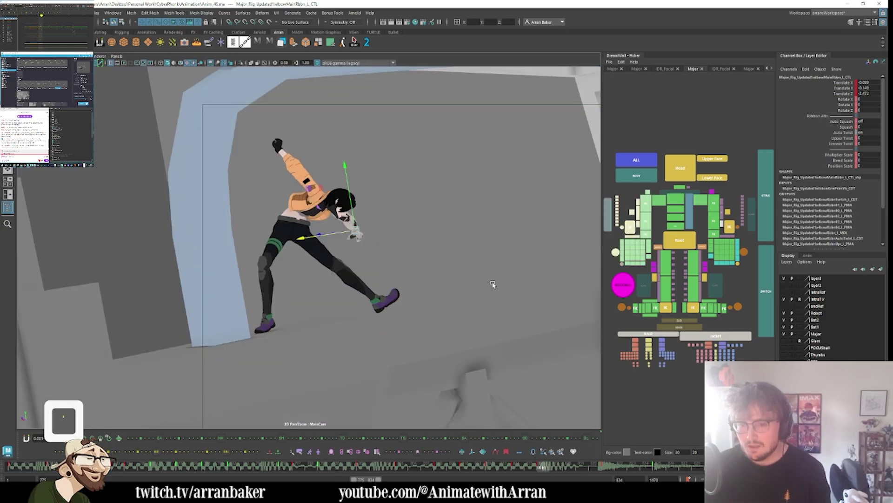
key(comma)
- Select all body controls, save the scene and copy the crouch pose onto the later key that ends the hold
key(apostrophe)
key(ctrl+s)
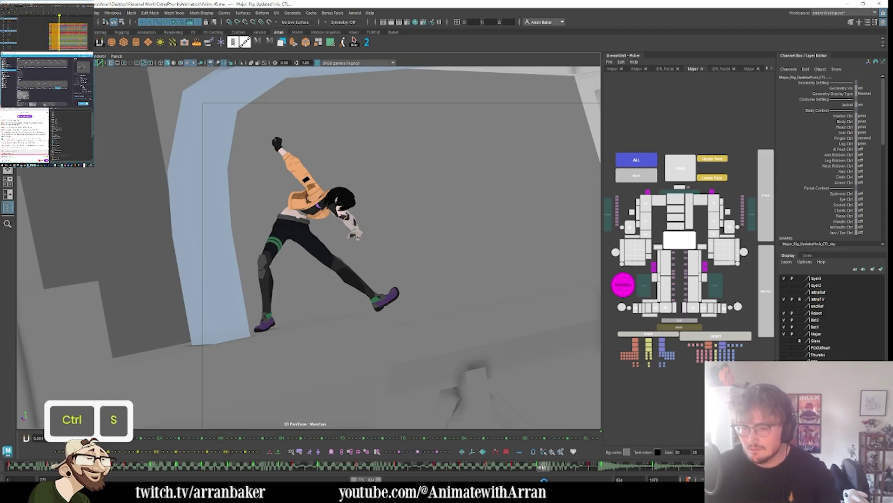
drag(544, 472, 612, 473)
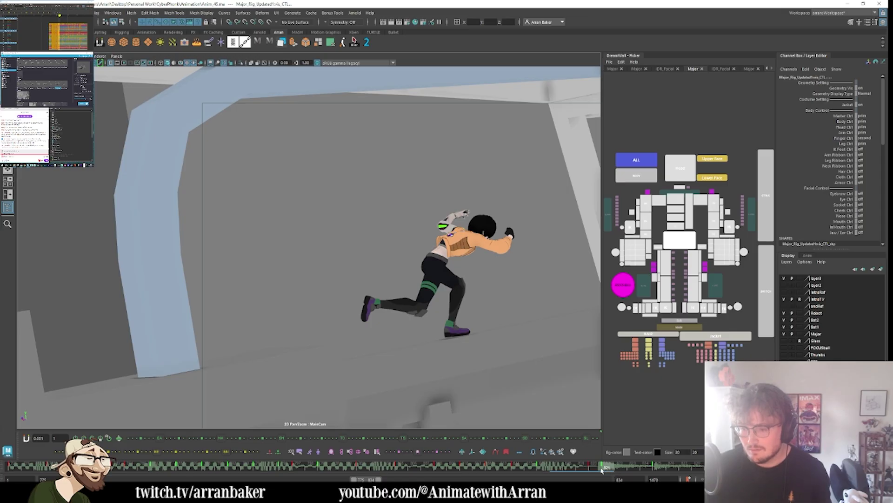
click(598, 469)
right_click(598, 468)
click(613, 360)
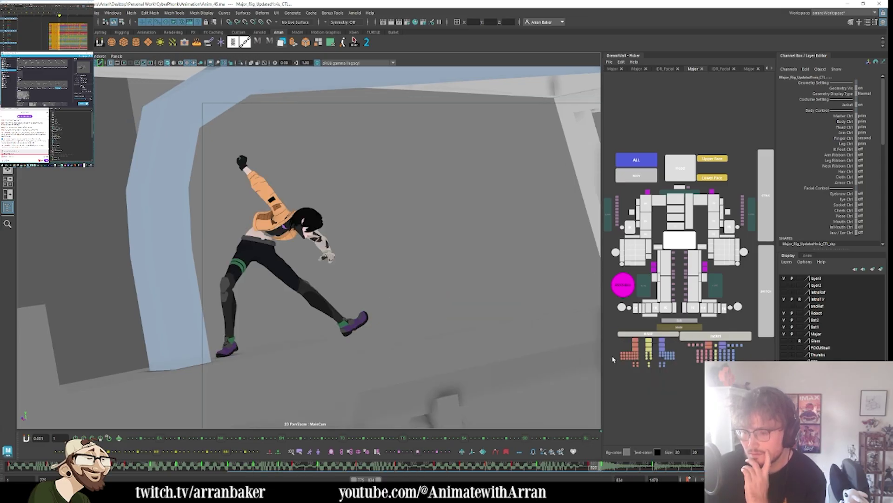
- On the crouch key, move the root control away from the pillar and lower it, rotating it to lean the body forward
drag(547, 467, 566, 471)
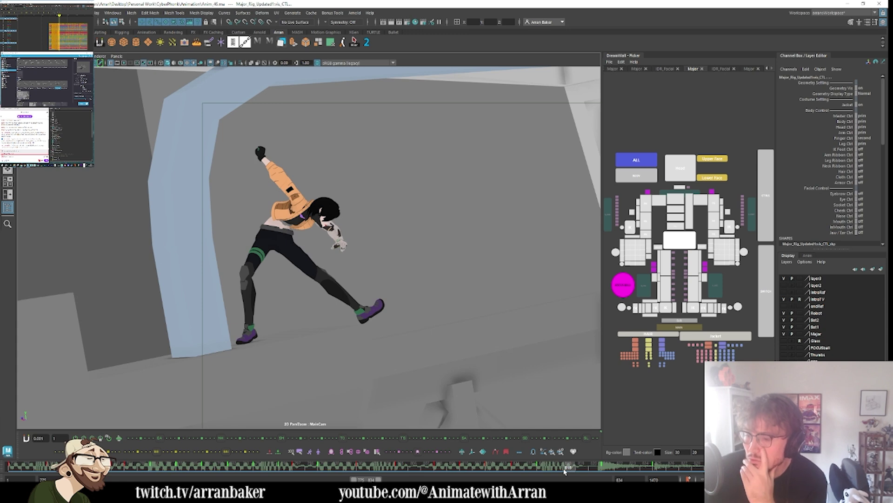
mouse_move(557, 469)
mouse_down()
mouse_move(434, 476)
mouse_move(604, 470)
mouse_move(492, 468)
mouse_move(533, 456)
mouse_up()
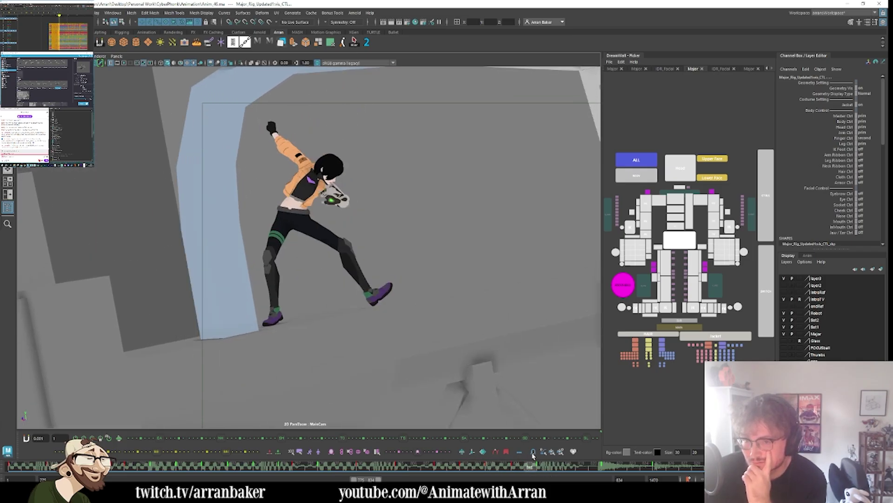
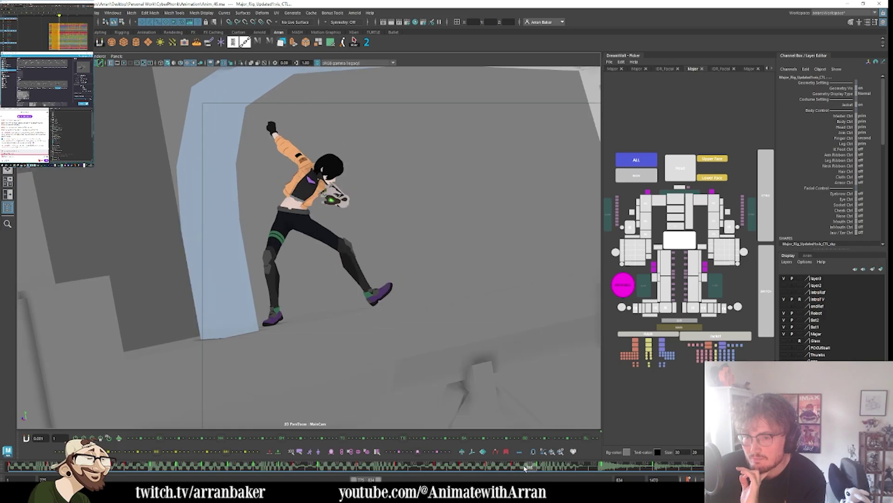
click(679, 241)
key(w)
mouse_move(379, 215)
middle_down()
mouse_move(401, 226)
mouse_move(390, 226)
middle_up()
key(e)
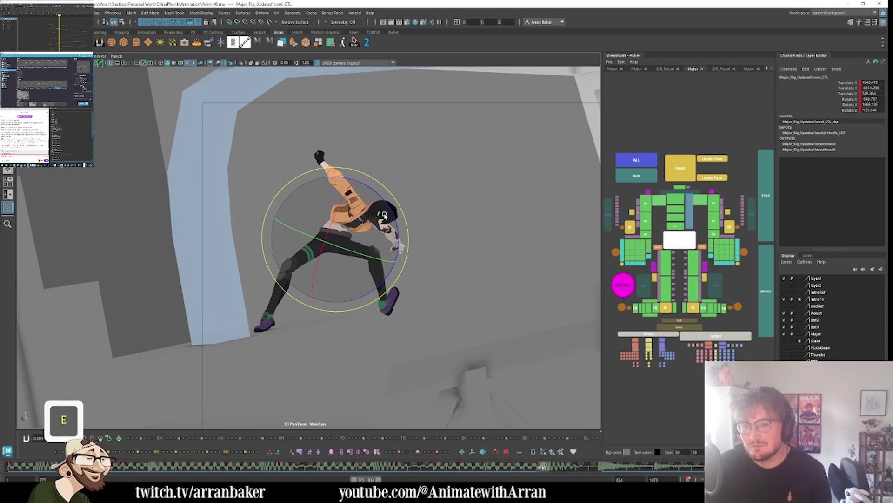
drag(384, 215, 408, 229)
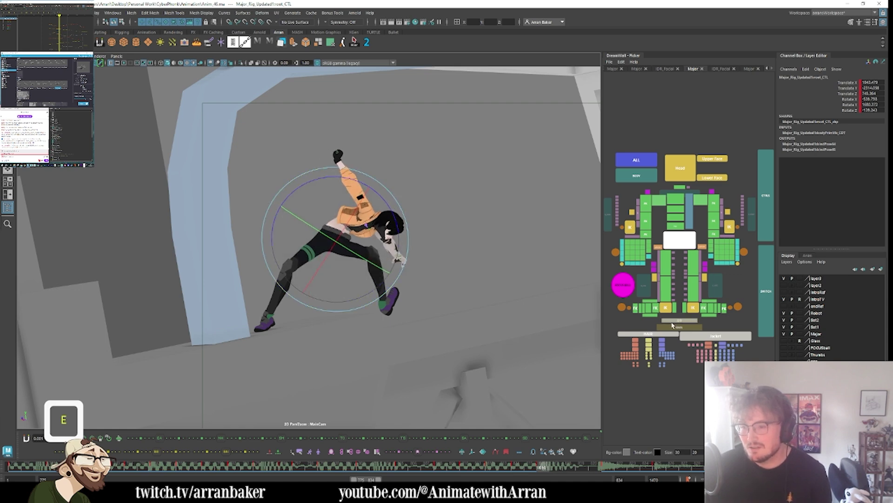
click(666, 307)
click(644, 309)
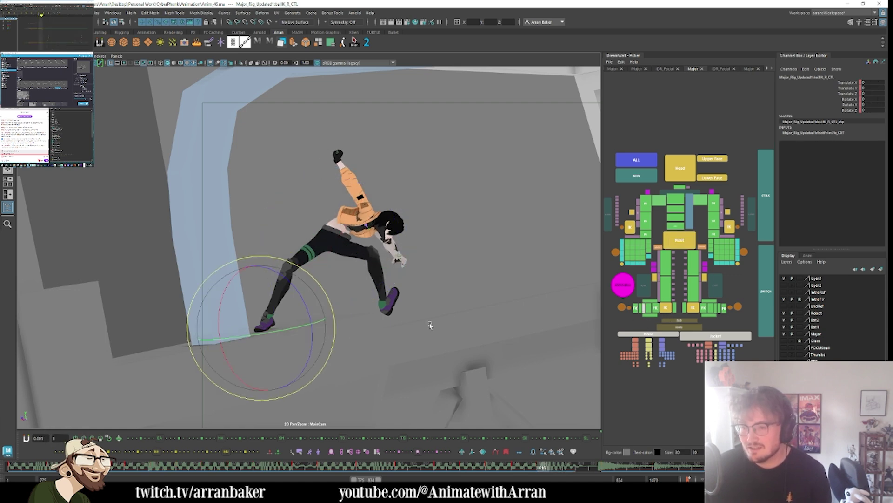
key(e)
drag(225, 288, 230, 306)
key(ctrl+z)
key(ctrl+z)
- Move the root control slightly farther from the pillar on the crouch key to stretch the back leg
click(677, 238)
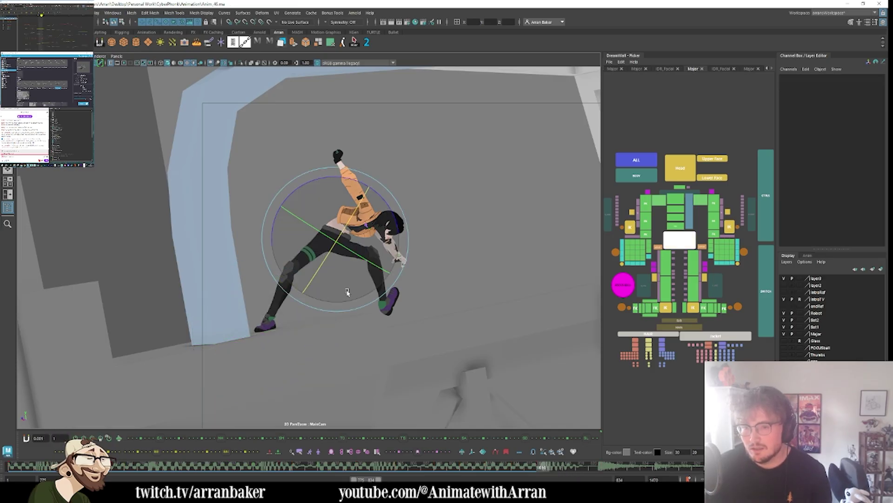
key(w)
key(e)
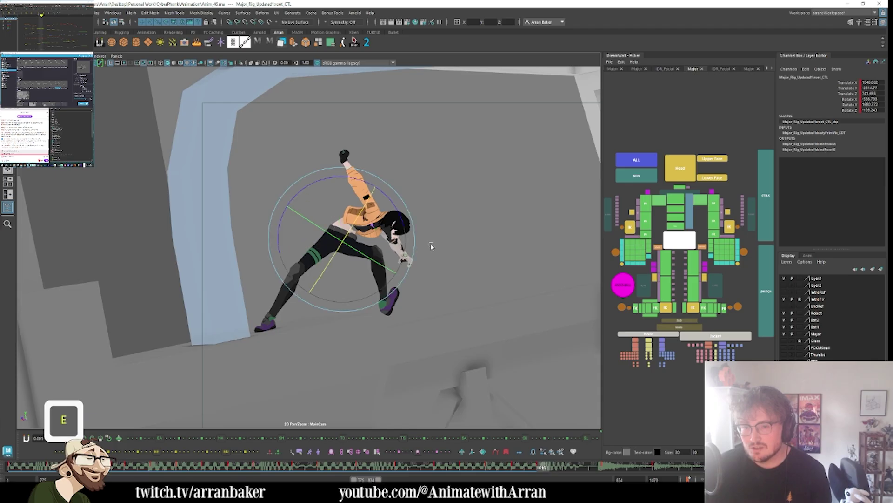
- Blend the low crouch pose slightly toward its neighbouring key, and lower the root control on that key
key(period)
key(comma)
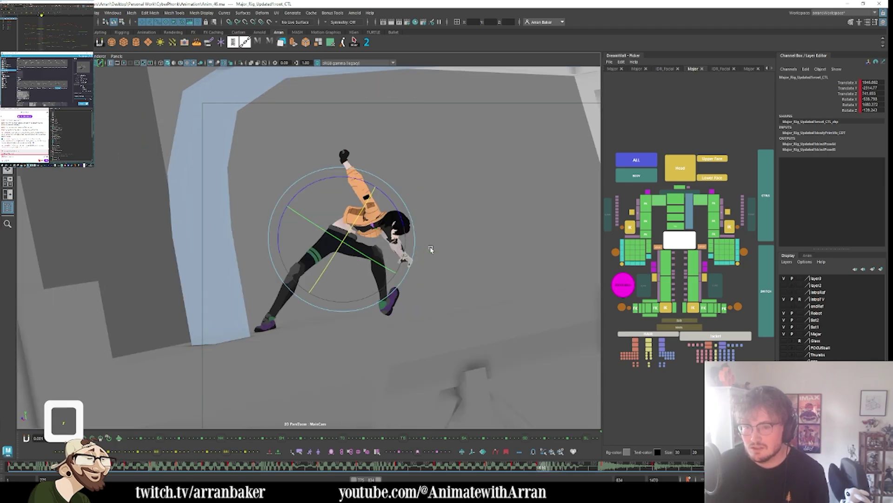
key(period)
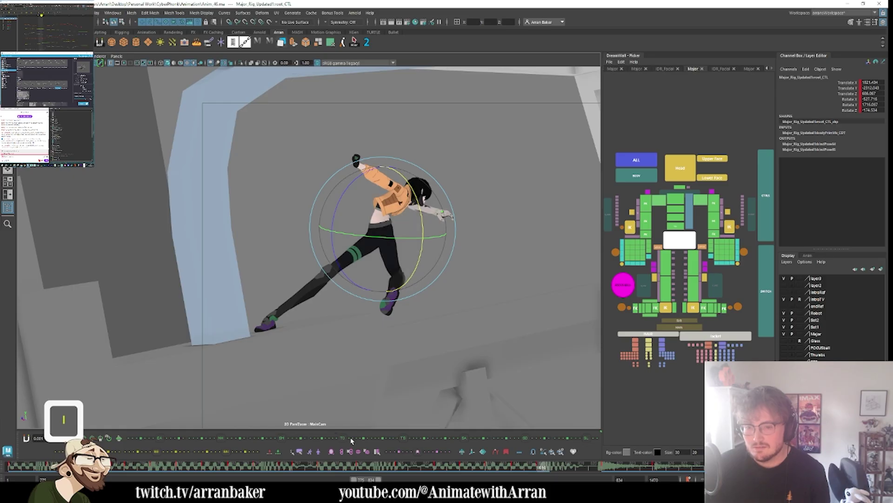
click(217, 452)
key(w)
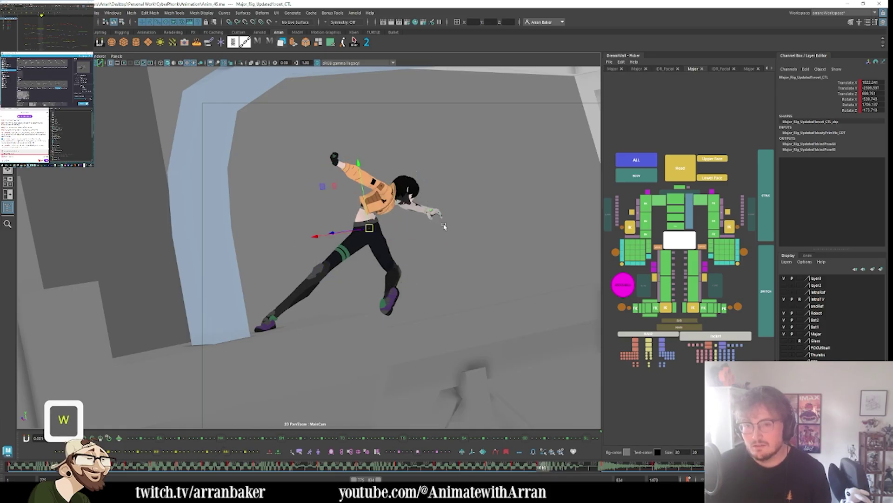
middle_drag(445, 226, 440, 246)
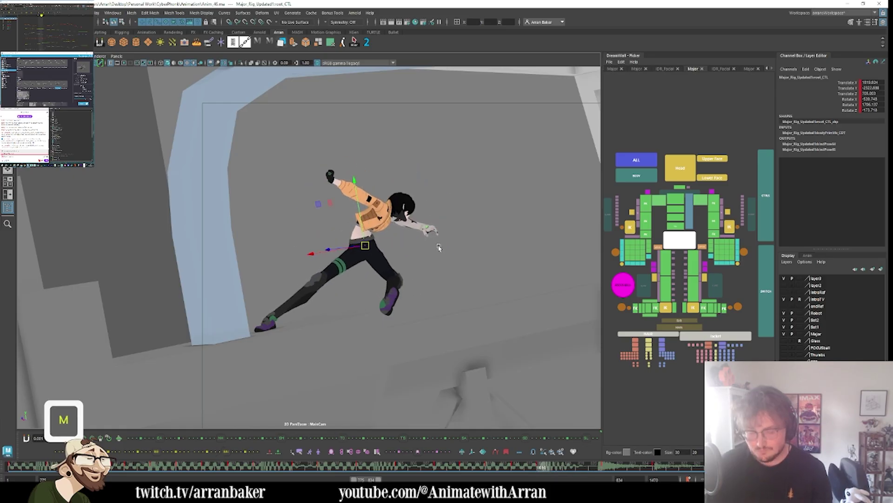
key(comma)
key(period)
key(period)
key(period)
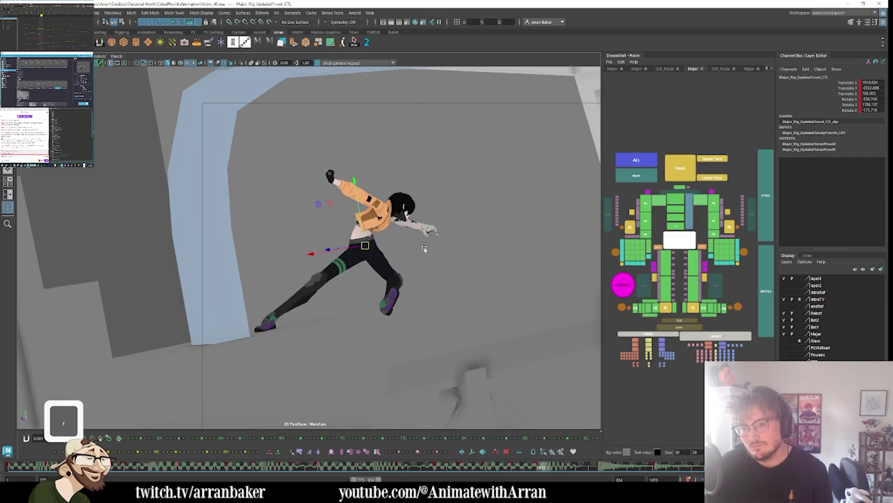
- Rotate the root control on the crouch key to pitch the body forward, checking it against the surrounding keys
key(e)
key(comma)
key(comma)
key(period)
key(period)
key(period)
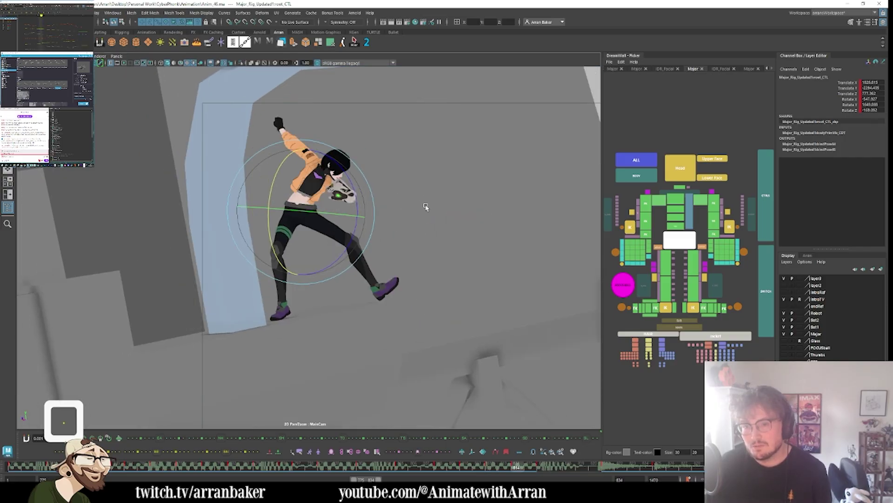
key(comma)
key(comma)
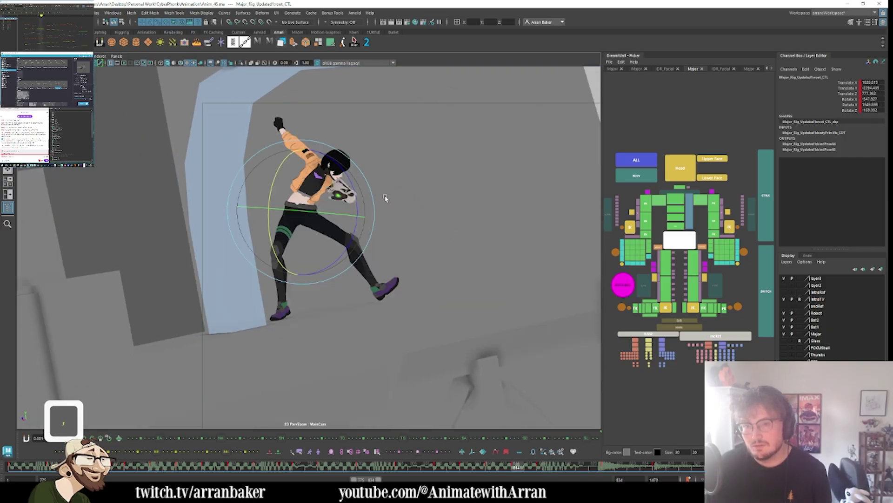
key(period)
drag(405, 197, 422, 251)
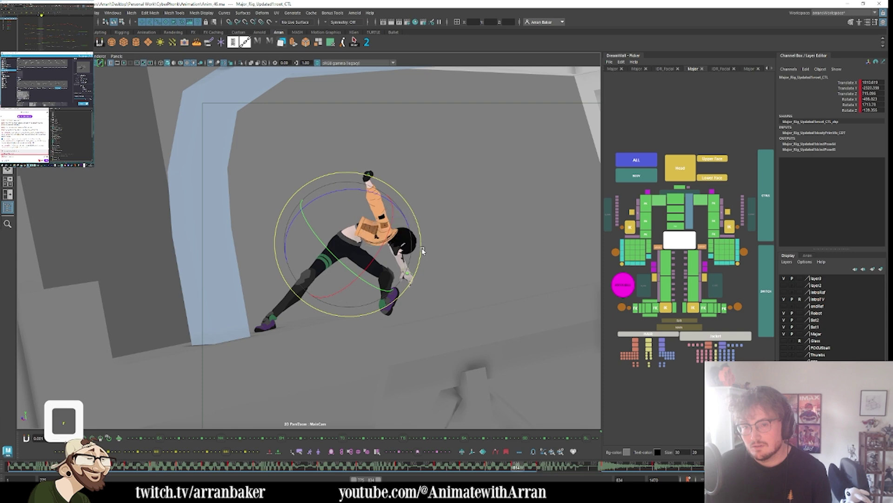
key(period)
key(comma)
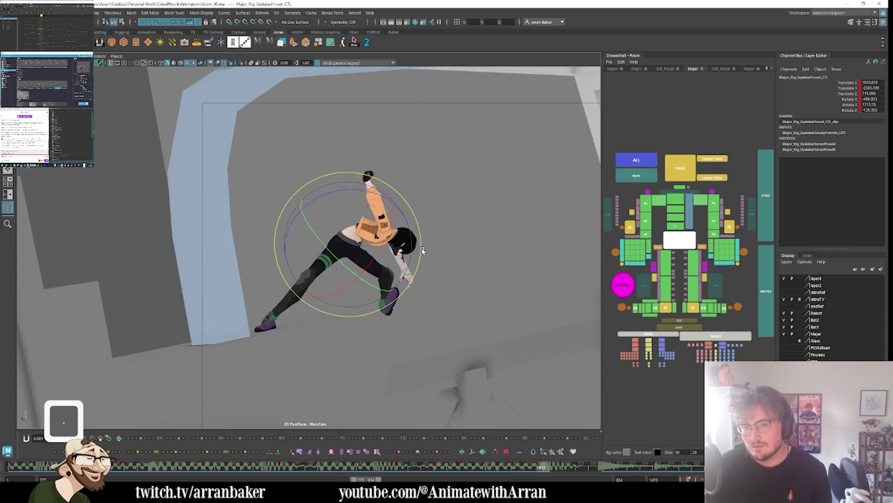
- Select the spine controls and straighten the torso on the running key that follows the crouch
click(673, 206)
key(period)
key(period)
key(period)
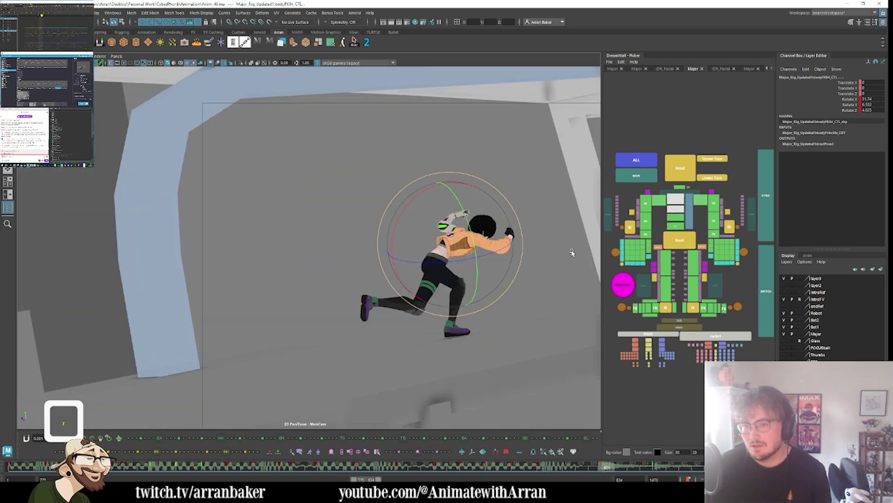
key(period)
key(comma)
key(comma)
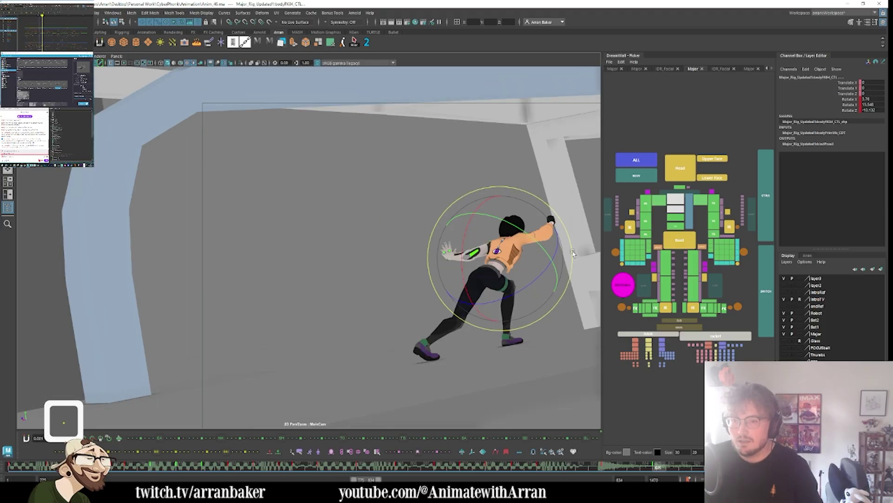
key(comma)
key(comma)
key(period)
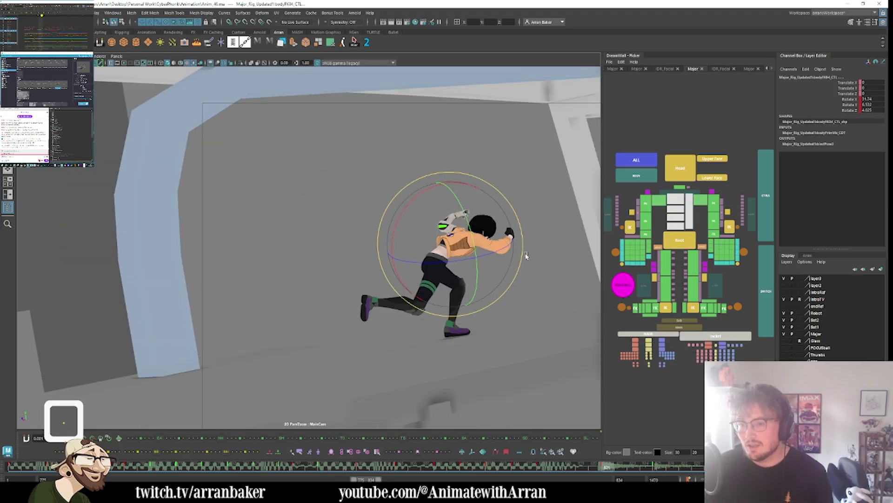
key(p)
- Rotate the root control on the running key to adjust the hip tilt, checking the adjacent keys
click(680, 238)
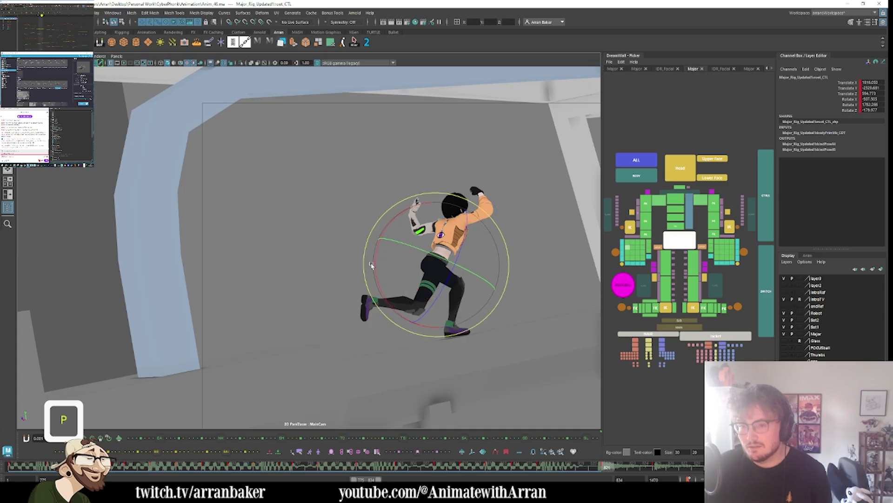
drag(375, 265, 378, 232)
key(period)
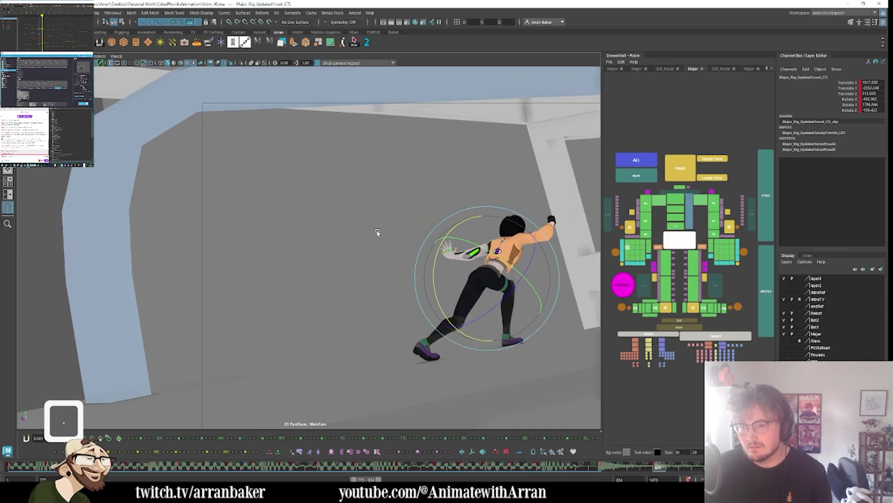
key(comma)
key(comma)
key(comma)
key(period)
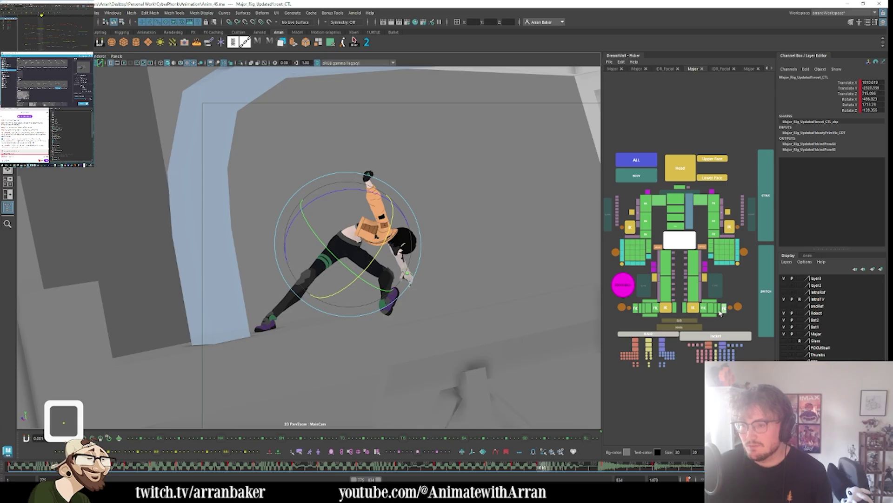
- Select all left leg controls on the crouch key and extend the leg away from the pillar
drag(721, 313, 683, 244)
key(period)
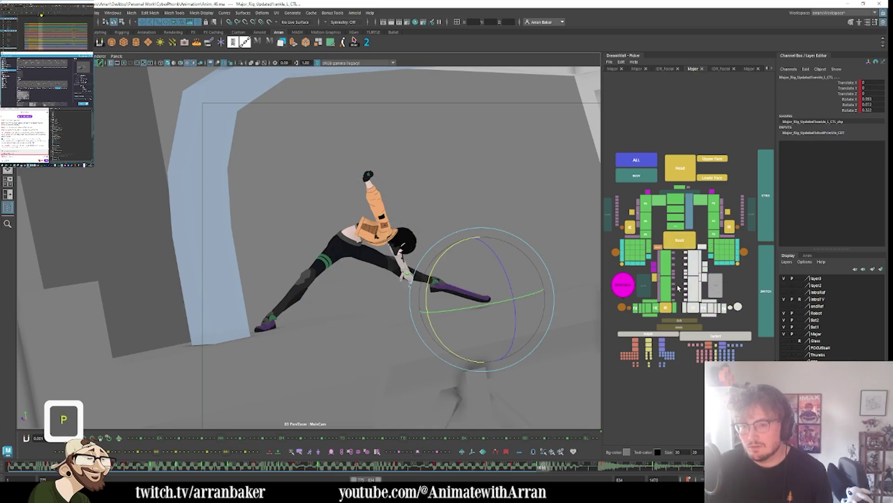
click(732, 309)
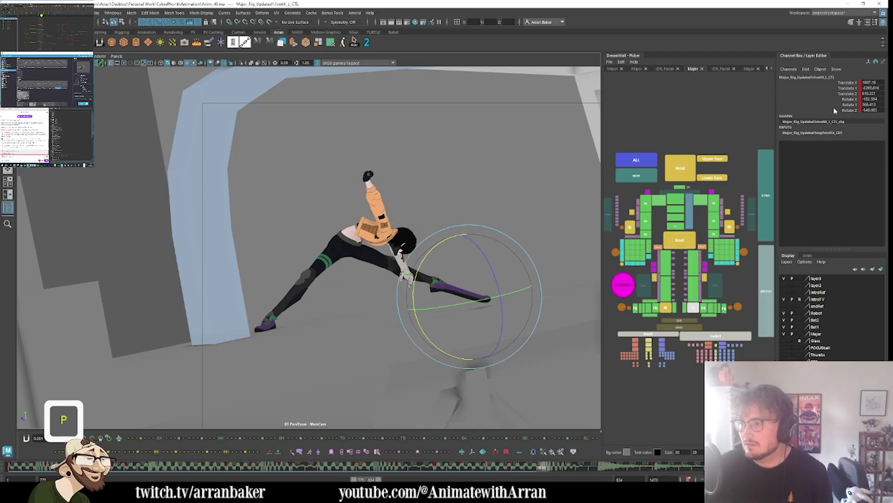
- Turn on Stretch Leg in the left leg's settings control on the crouch key and the key before it
click(731, 307)
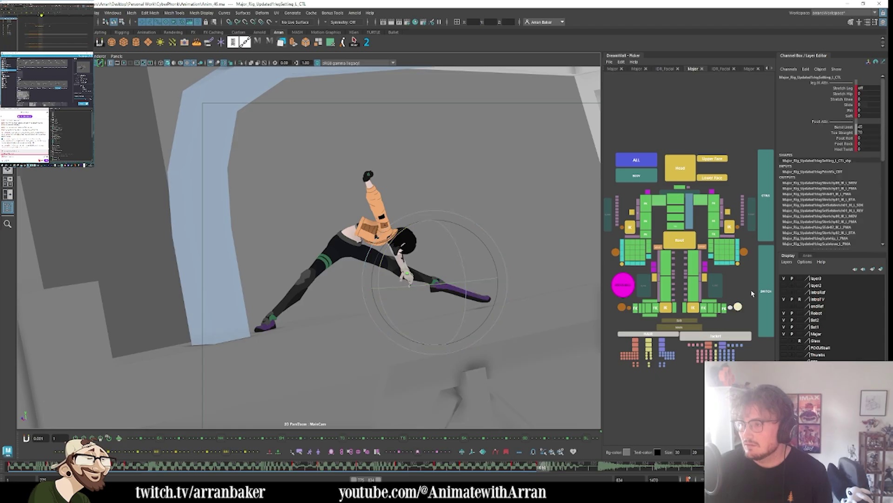
click(843, 88)
middle_drag(493, 211, 505, 210)
key(comma)
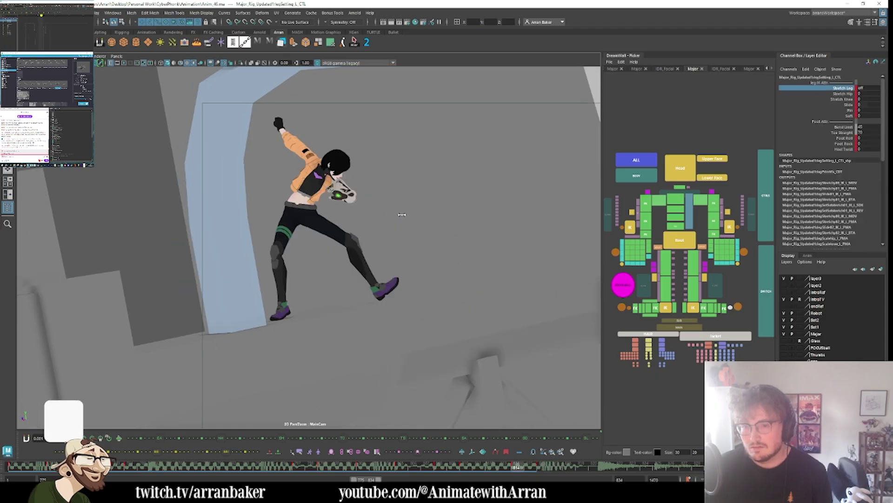
key(comma)
key(comma)
key(period)
key(period)
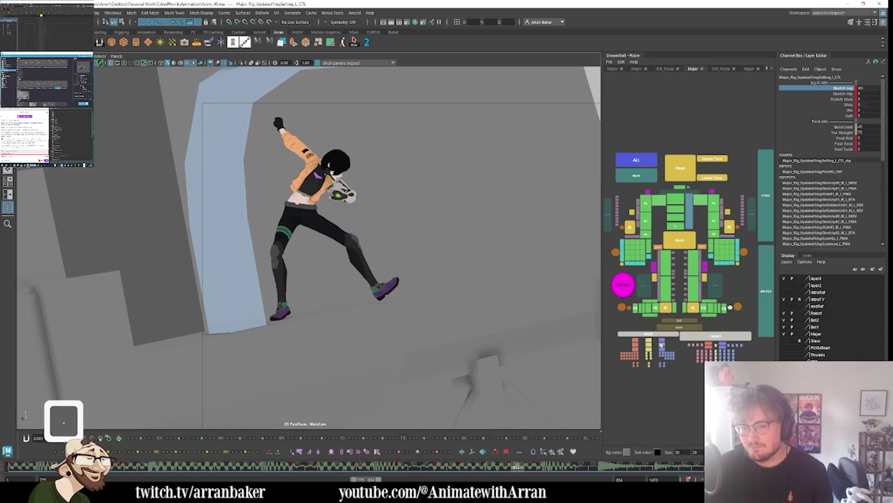
key(period)
- Move the left foot IK control closer to the body on the crouch key and rotate the toes up off the floor
click(666, 308)
key(w)
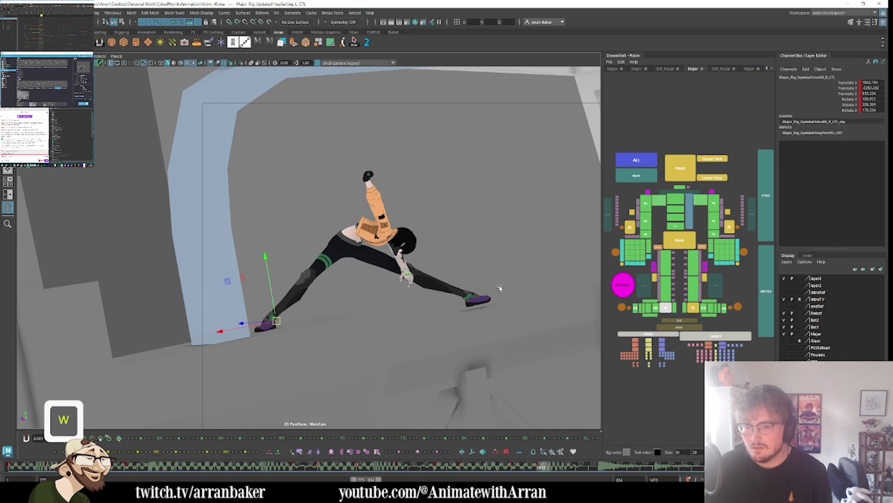
click(694, 308)
drag(480, 299, 413, 289)
key(e)
key(comma)
key(period)
key(comma)
key(comma)
key(period)
key(period)
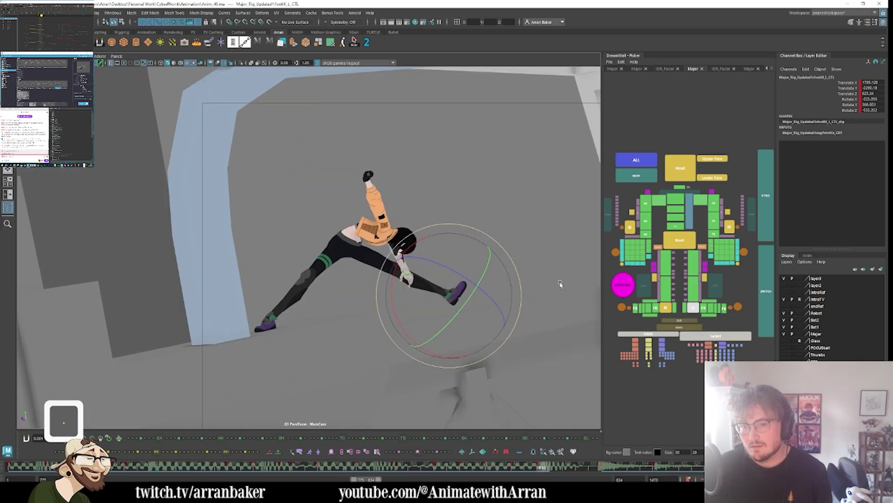
- Move the root control slightly away from the pillar on the crouch key, comparing with the previous key
key(w)
click(678, 241)
middle_drag(391, 279, 434, 242)
key(comma)
key(period)
key(comma)
key(period)
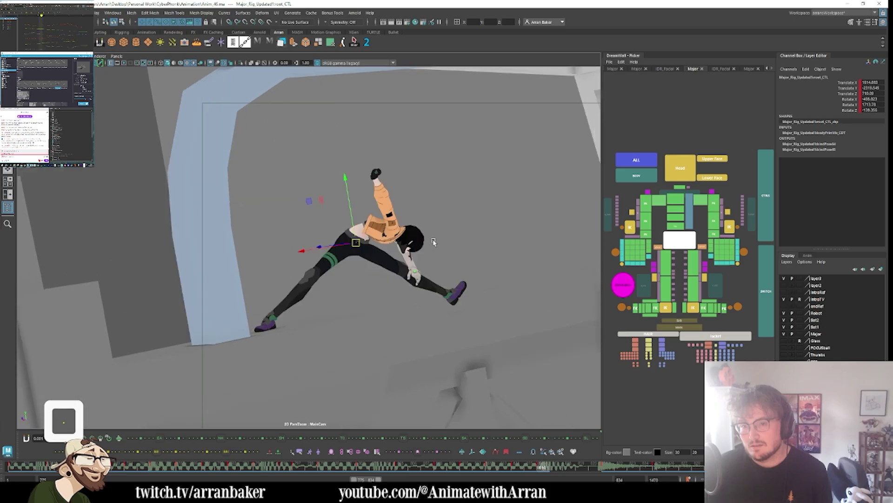
- Select the spine controls and raise the torso on the crouch key toward the preceding pose
click(681, 213)
key(comma)
key(comma)
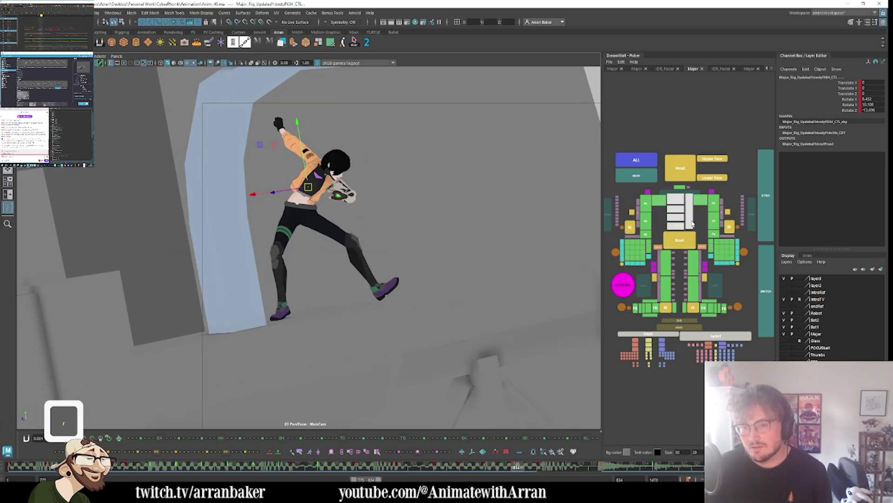
key(period)
key(period)
- Lower the root control slightly on the crouch key to deepen the lunge
click(673, 240)
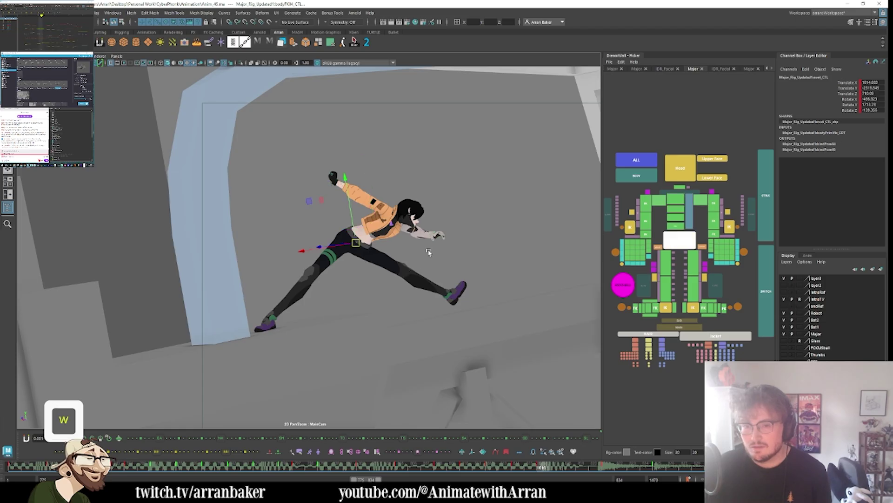
key(comma)
key(period)
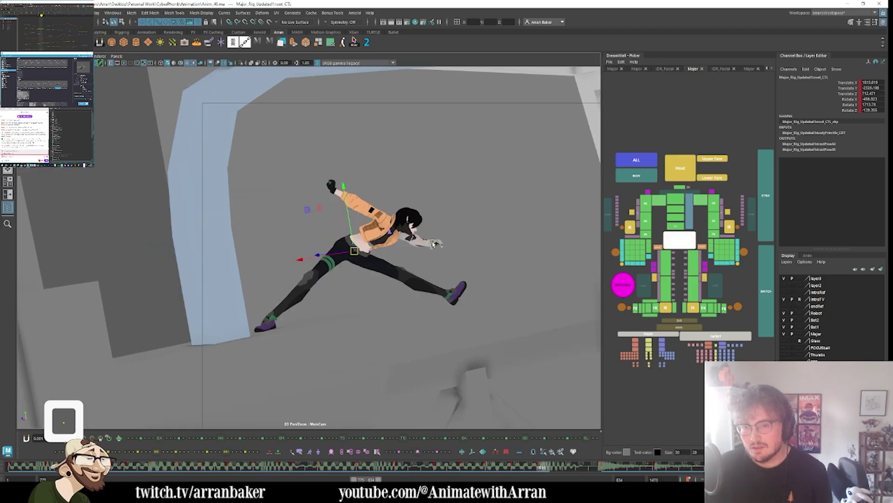
- Rotate the right toe control on the crouch key to refine the back foot's push-off near the pillar
click(639, 308)
key(e)
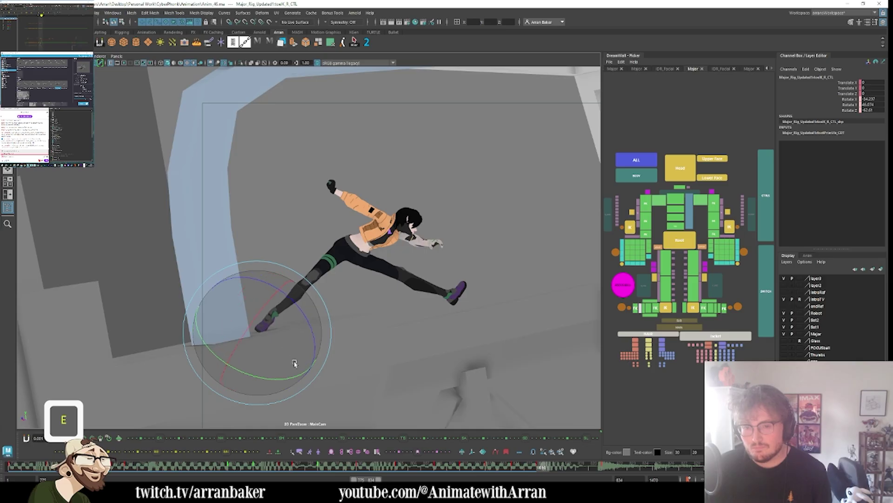
key(comma)
key(period)
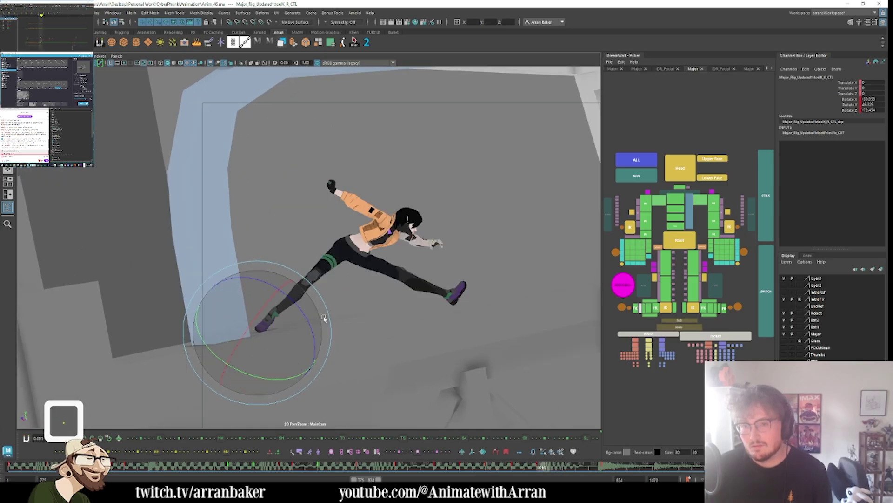
key(comma)
key(comma)
key(period)
key(period)
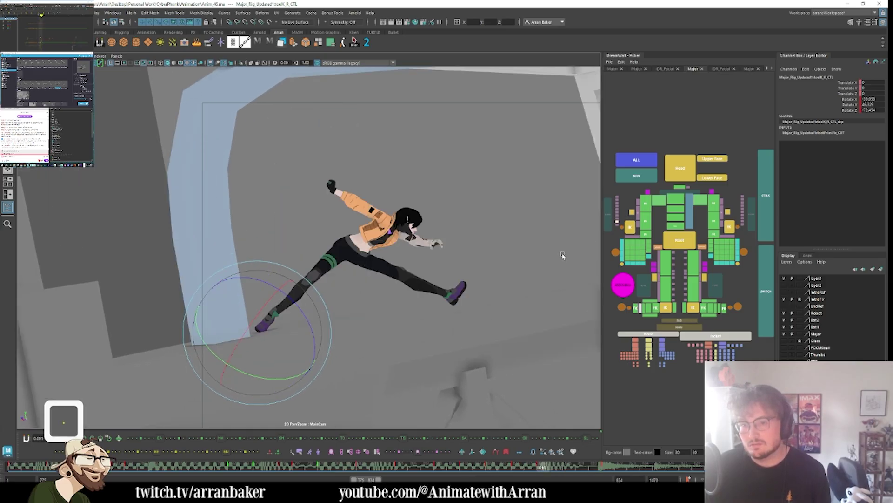
key(comma)
key(period)
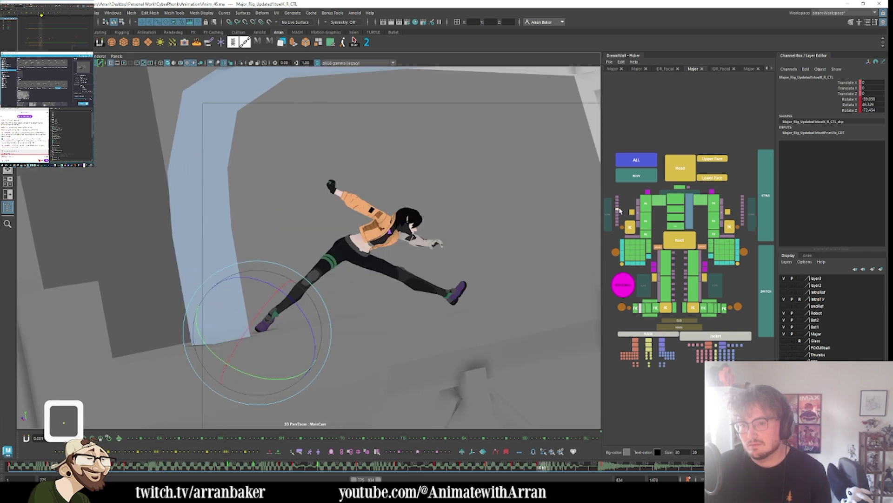
- Rotate the lower spine and chest controls on the crouch key to bend the torso farther down and forward
click(456, 339)
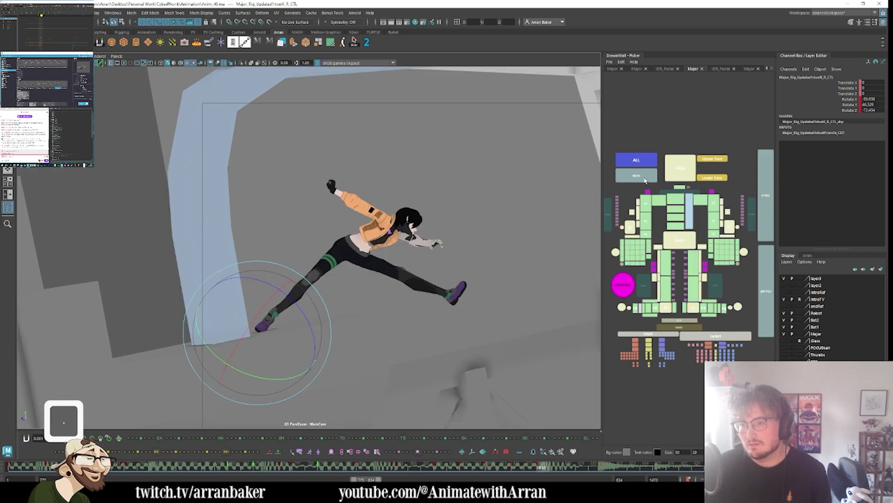
click(677, 227)
key(e)
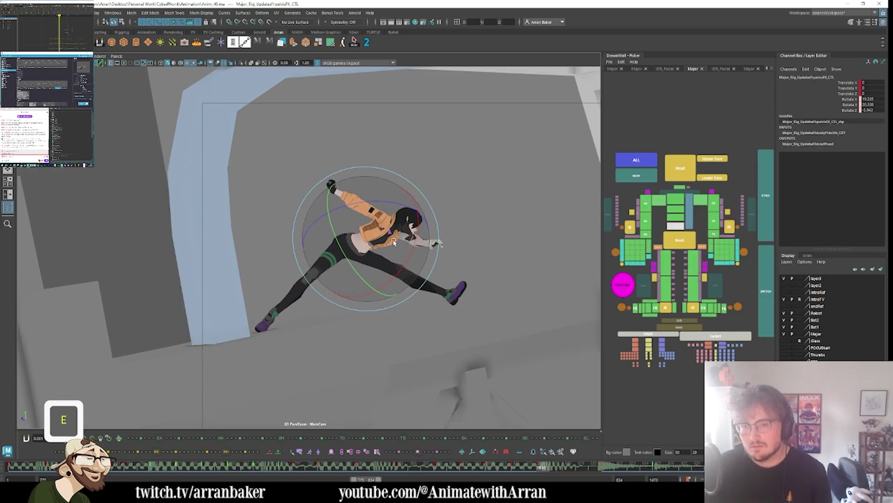
mouse_move(374, 285)
mouse_down()
mouse_move(382, 278)
mouse_move(377, 268)
mouse_up()
click(669, 200)
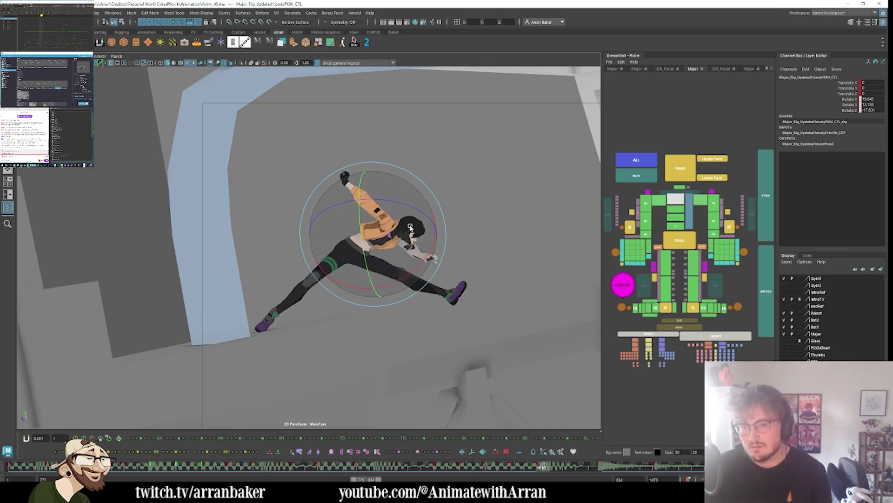
key(comma)
key(period)
- Rotate the left clavicle control on the crouch key to adjust the shoulder, comparing with the previous key
click(704, 201)
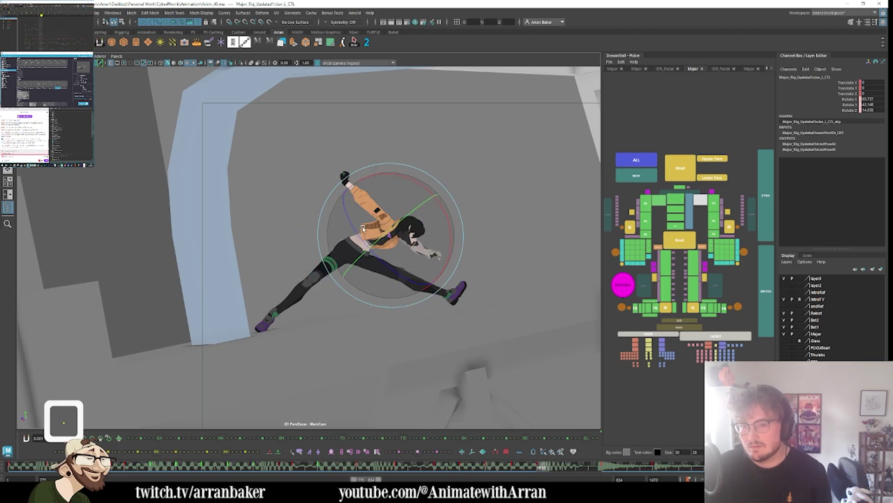
key(comma)
key(period)
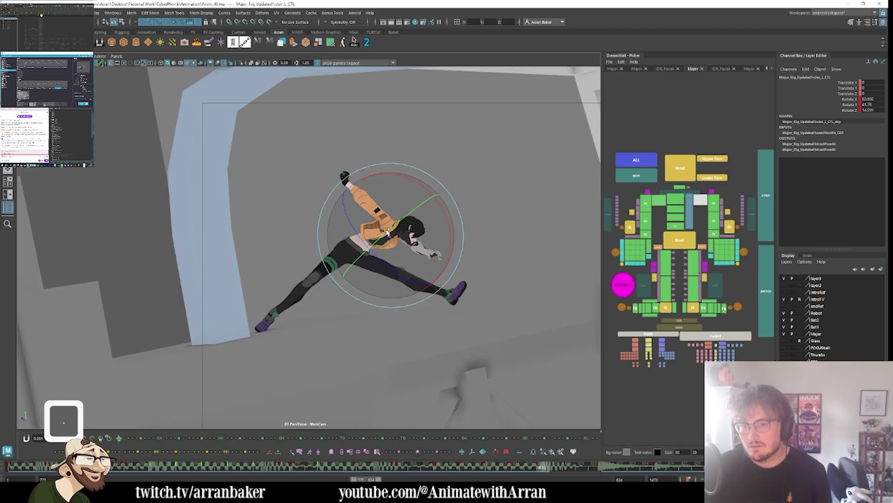
- Rotate the right clavicle and spine controls on the crouch key to refine the torso's forward lean
click(661, 201)
key(comma)
key(period)
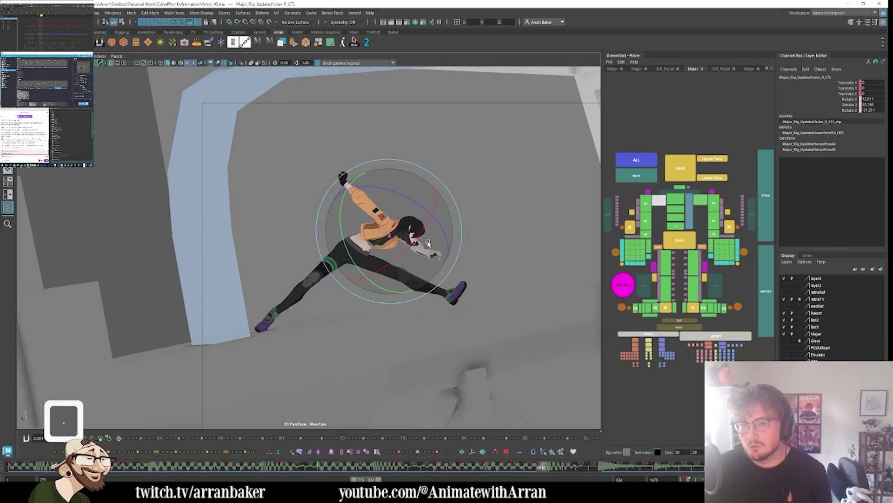
drag(428, 243, 423, 240)
click(673, 208)
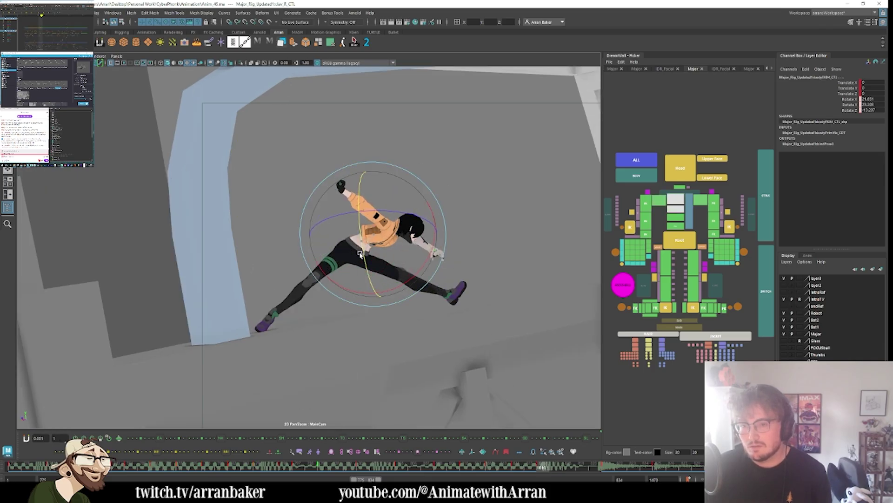
- Rotate the left and right upper-arm controls on the crouch key, bringing the rear arm down nearly level behind the torso
click(713, 201)
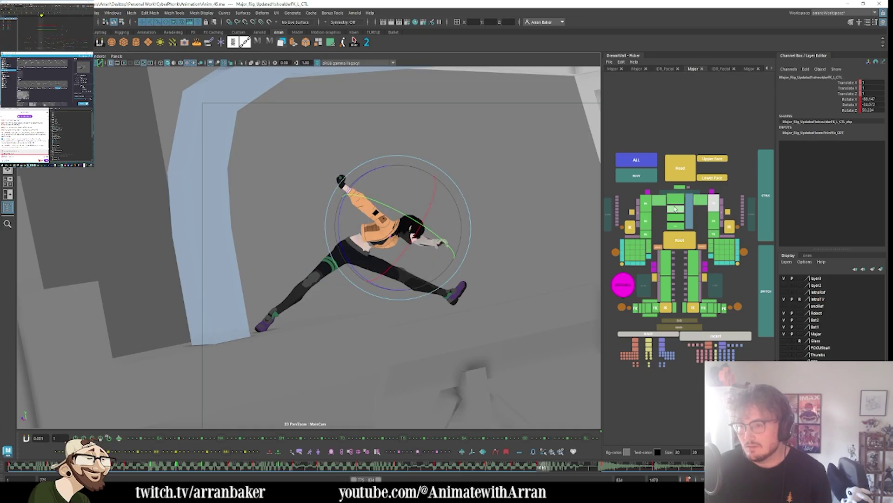
click(659, 200)
key(Down)
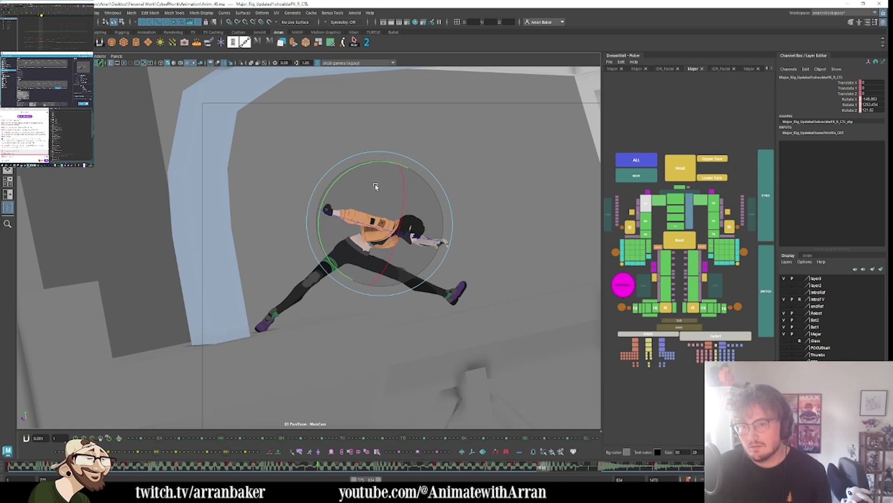
key(comma)
key(period)
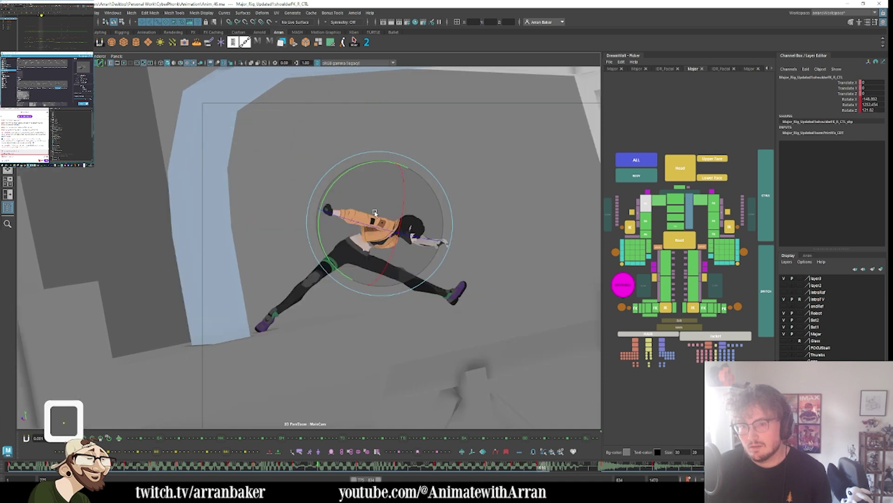
- Rotate the right wrist control on the crouch key, comparing the hand with the neighbouring keys
click(644, 237)
key(comma)
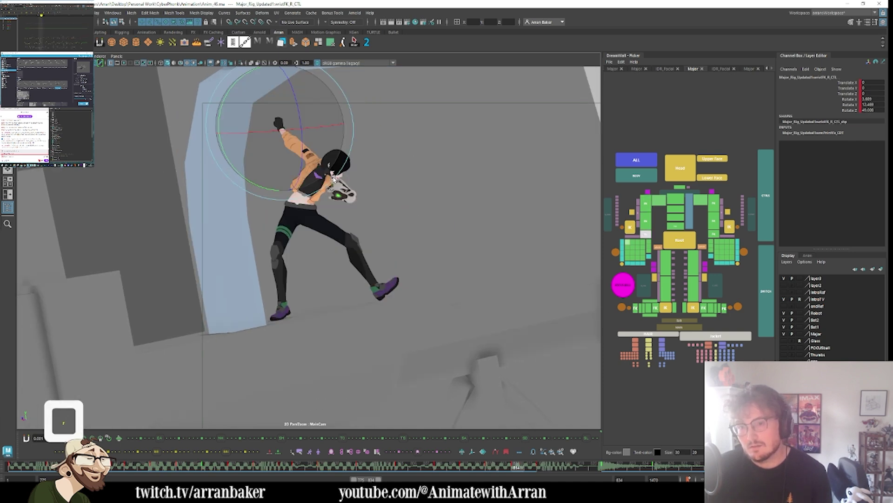
key(period)
key(period)
key(comma)
key(period)
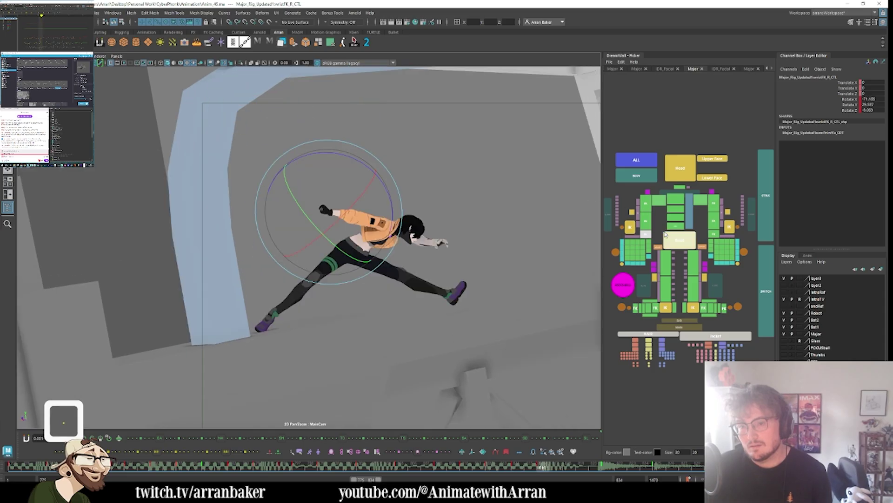
- Rotate the right clavicle control on the lunge pose to settle the rear shoulder, flipping through the adjacent keys
click(667, 235)
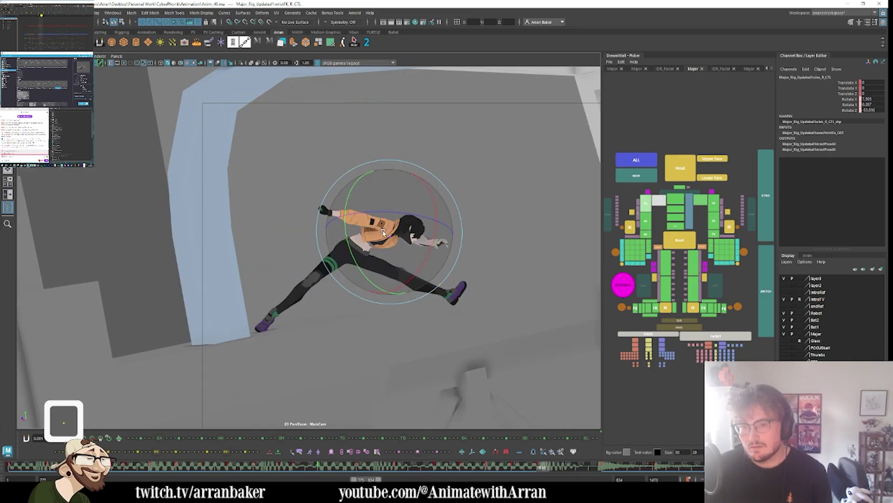
key(period)
key(period)
key(comma)
key(comma)
- Rotate the left upper-arm control on the lunge key to rework the forward-reaching arm, comparing it with the surrounding keys
click(413, 247)
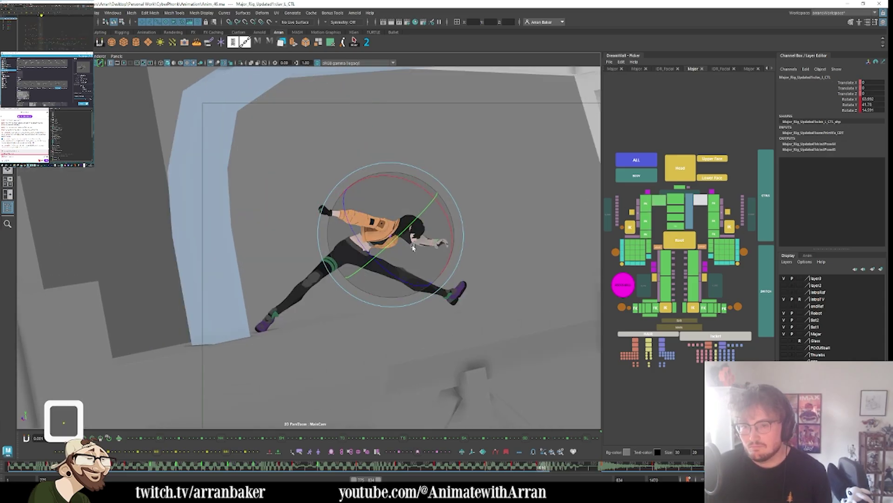
click(437, 220)
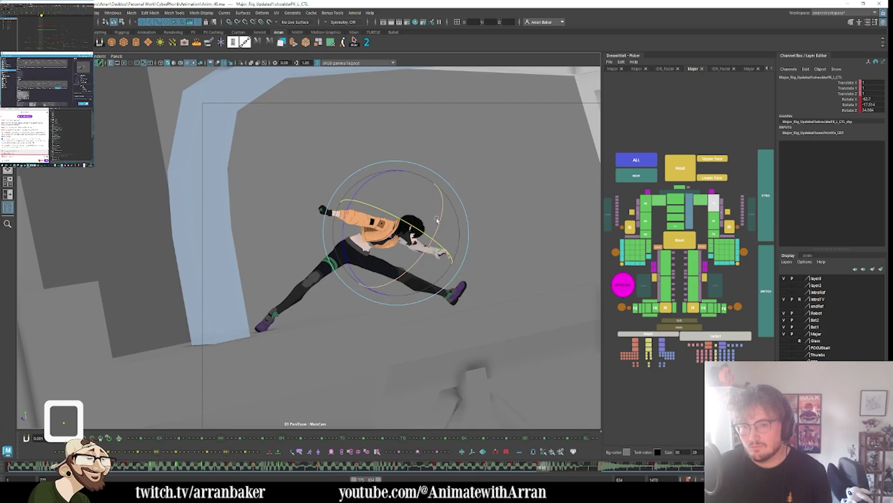
key(comma)
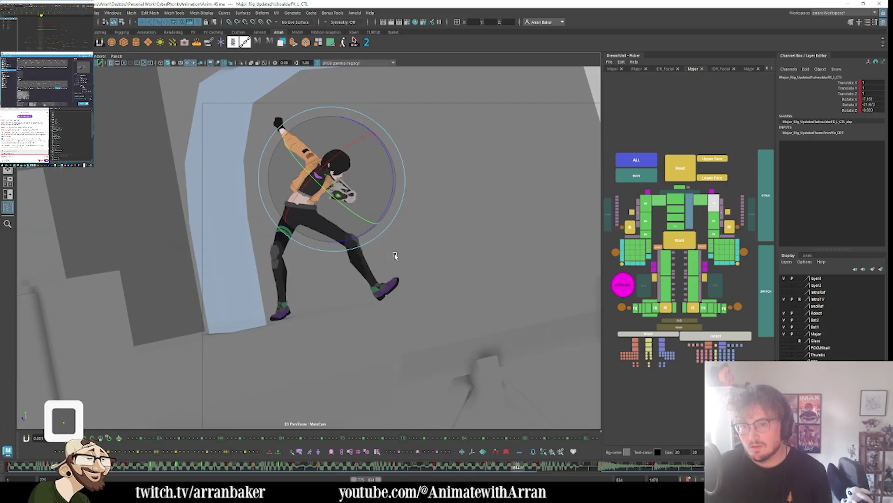
key(period)
key(period)
key(comma)
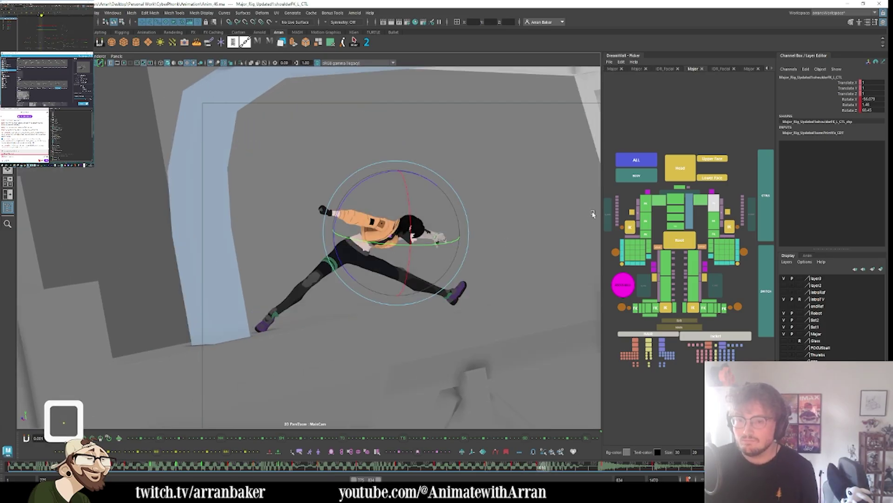
key(period)
key(period)
key(comma)
key(comma)
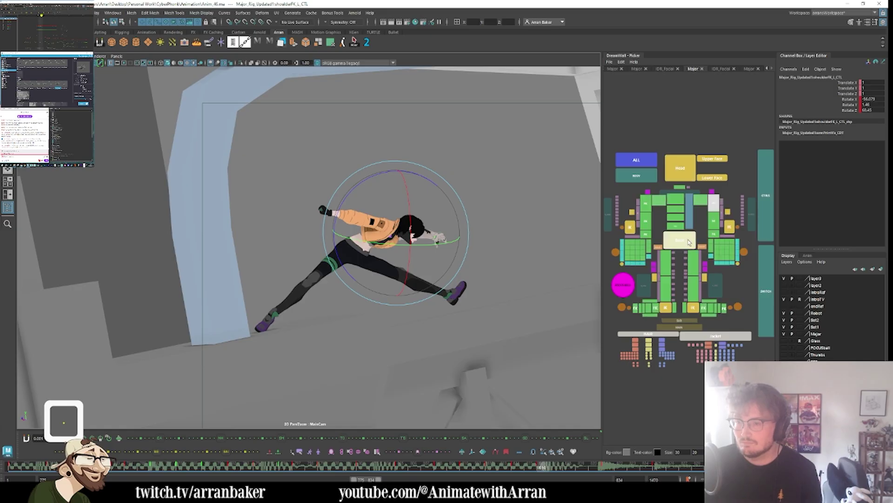
- Adjust the rotation of the lowest spine control on the lunge key, checking it against the previous key
click(688, 242)
key(e)
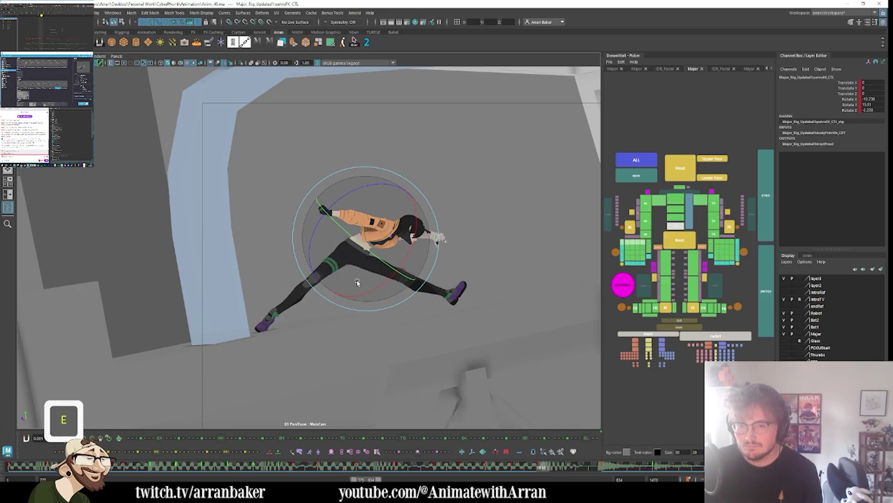
key(comma)
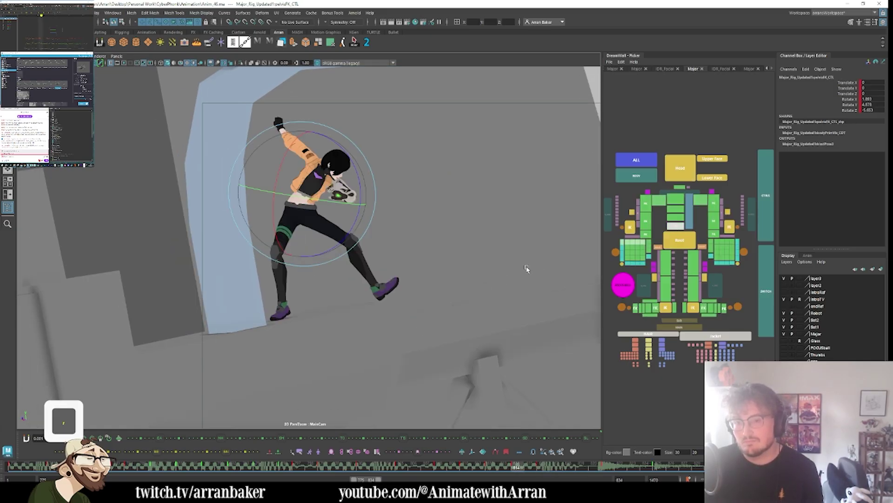
key(period)
- Select all of the character's body controls and save the scene
click(637, 179)
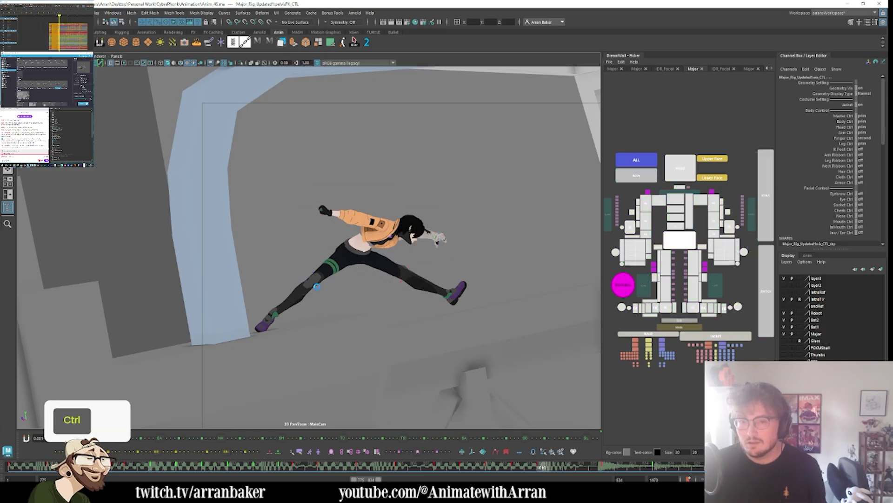
key(ctrl+s)
key(period)
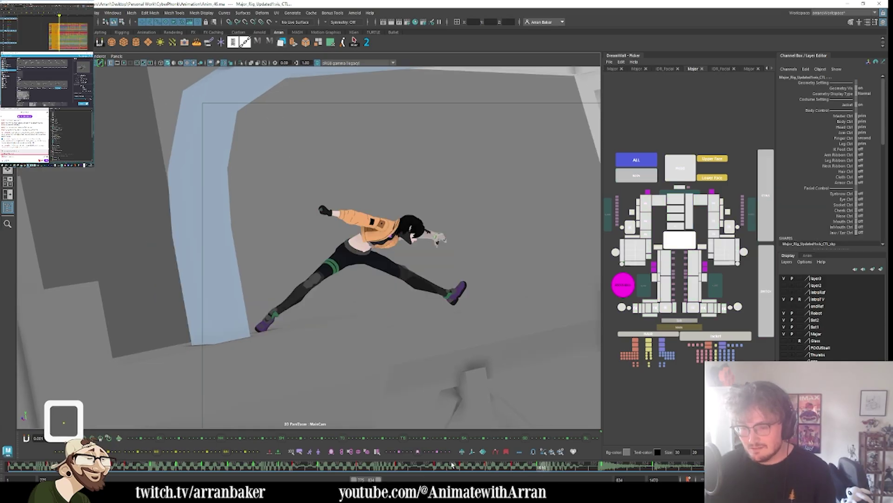
- Replace the run pose on the key following the lunge with the lunge pose for all body controls
drag(452, 465, 568, 465)
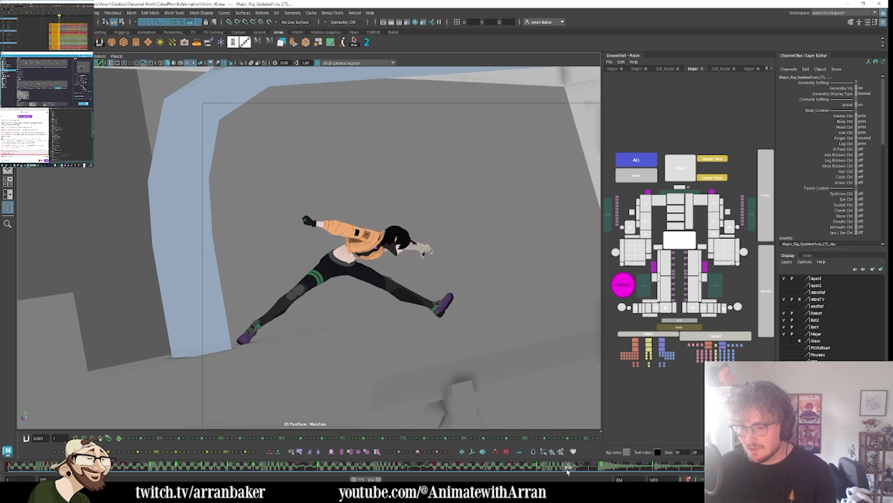
key(o)
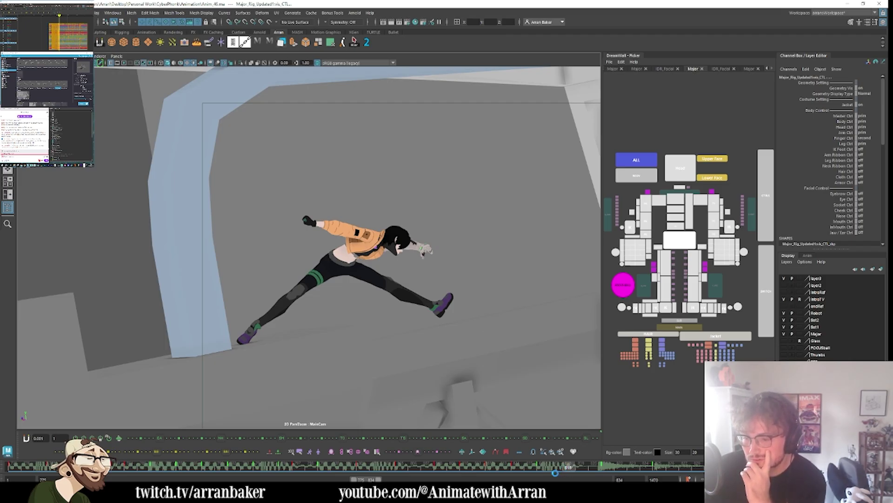
drag(505, 469, 572, 470)
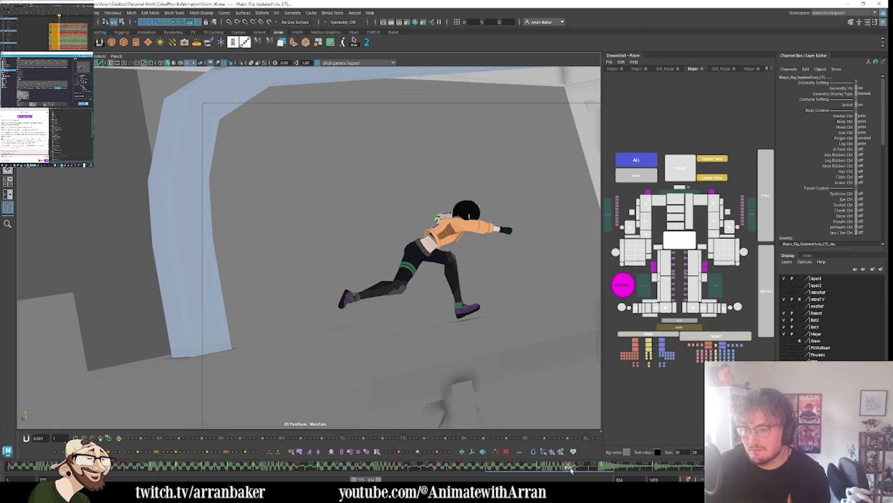
right_click(571, 469)
click(588, 360)
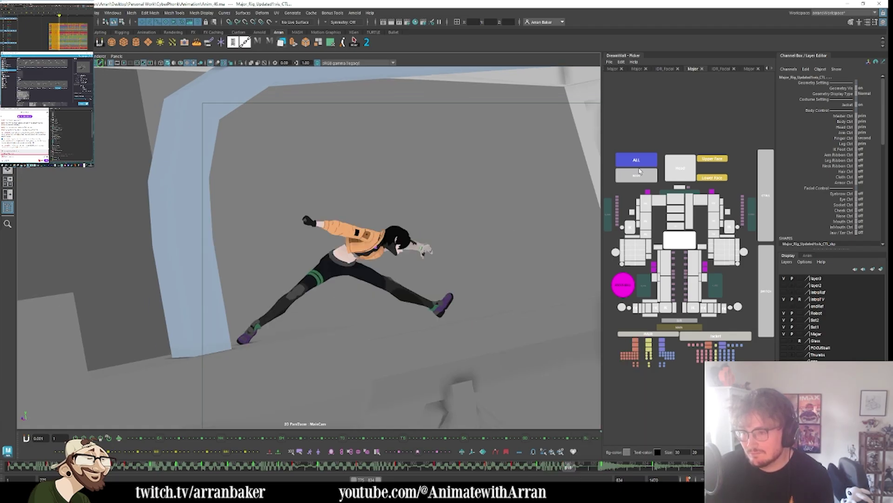
- Retime the body keys so the recoil pose holds through the lunge's former frame and the lunge falls one key later
shift+click(545, 467)
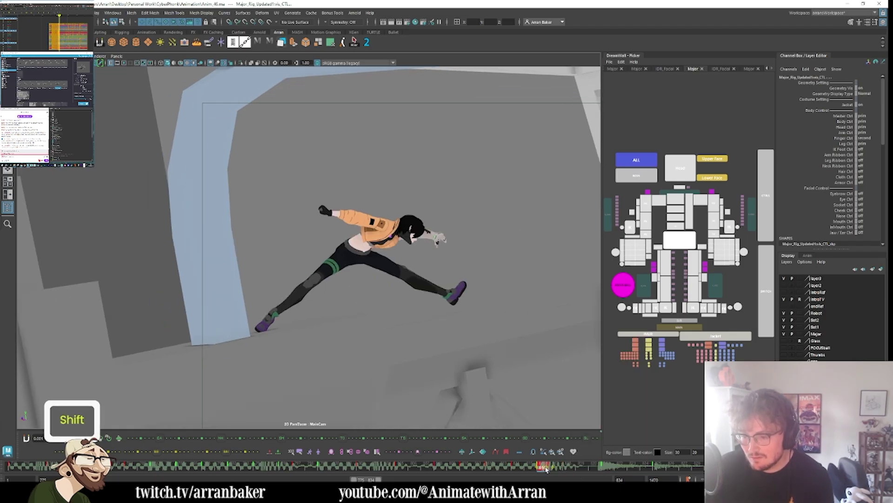
shift+click(567, 467)
mouse_move(529, 465)
shift+mouse_down()
mouse_move(606, 467)
mouse_move(531, 473)
mouse_move(558, 468)
mouse_move(542, 470)
shift+mouse_up()
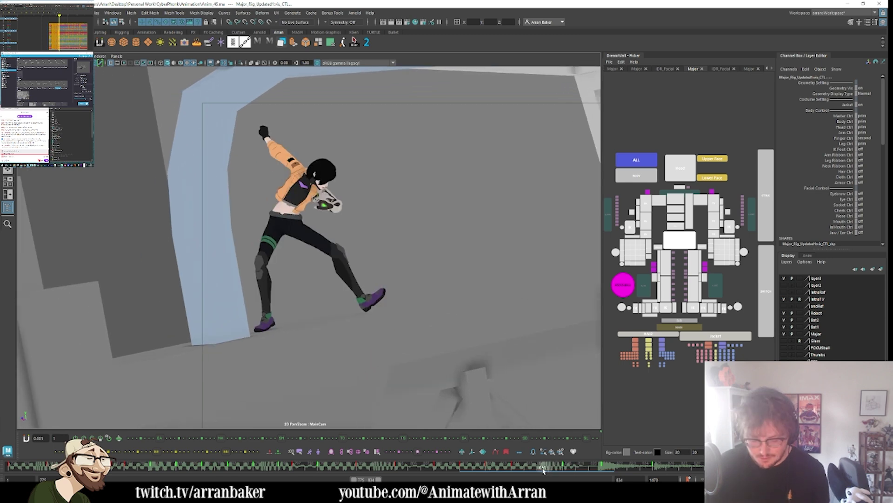
- Add a blended breakdown pose between the recoil and lunge keys, comparing it with both neighbours
key(i)
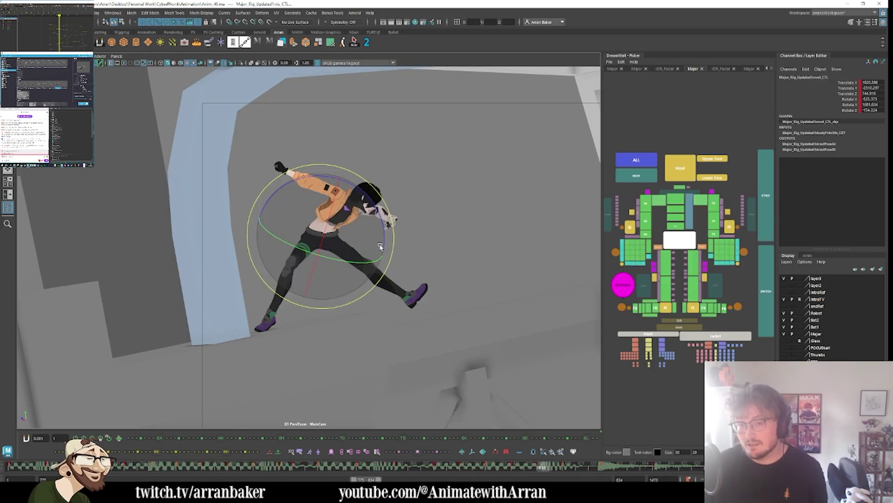
key(period)
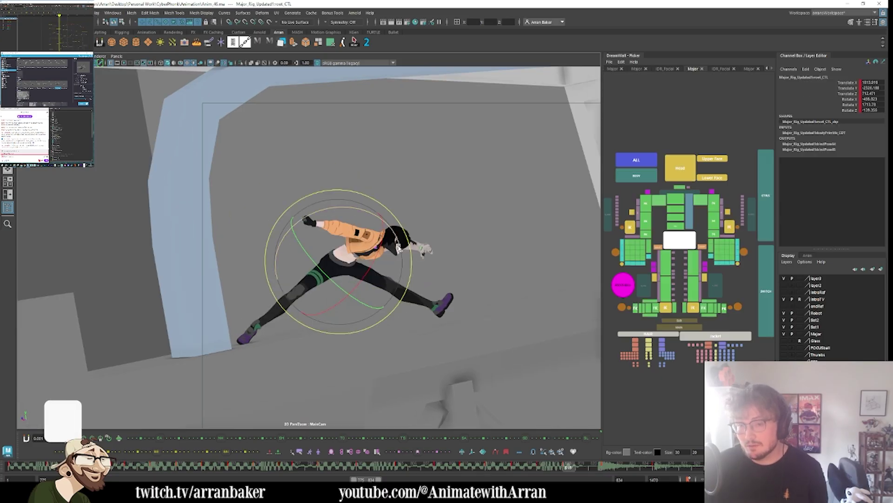
key(comma)
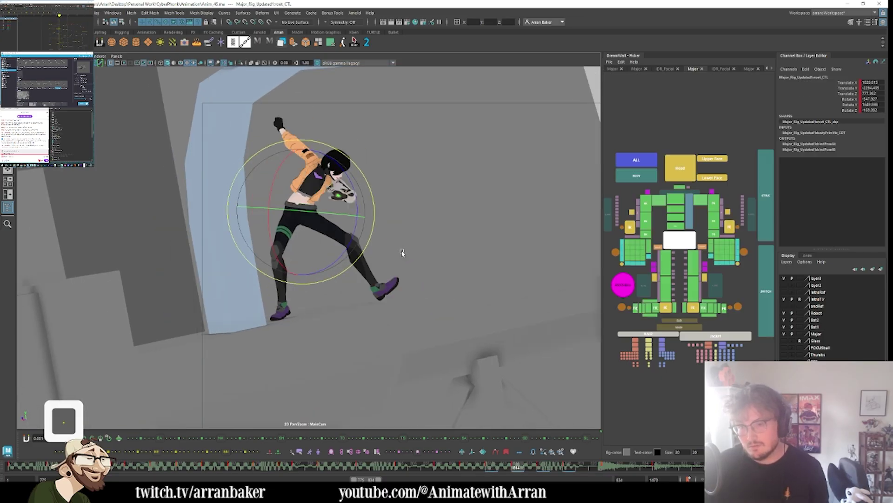
key(comma)
- Move the root control slightly back toward the pillar and down on the breakdown key, flipping through the adjacent keys
key(w)
key(period)
key(period)
key(period)
key(period)
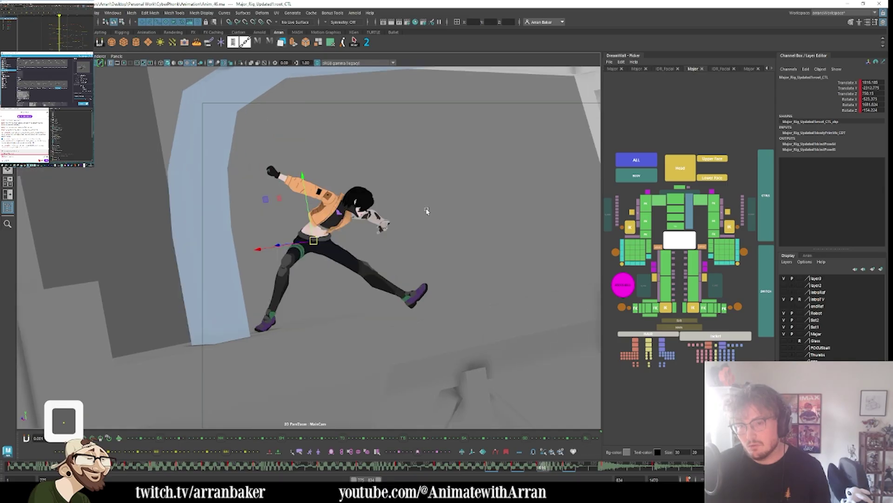
key(period)
key(period)
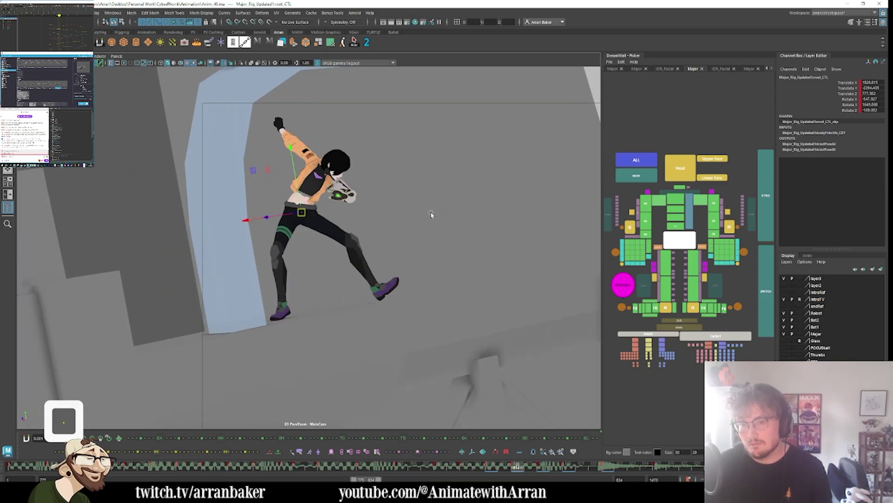
key(period)
key(period)
key(comma)
key(period)
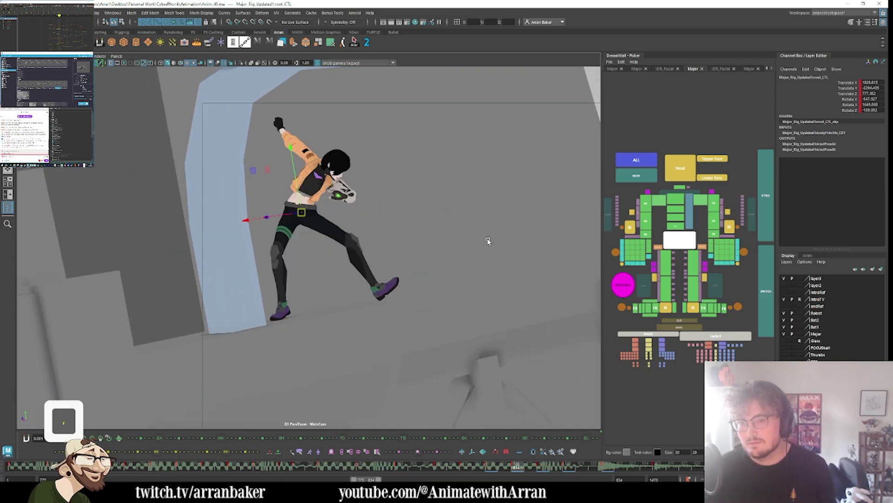
key(comma)
- Rotate the left wrist control on the breakdown key so the hand flows between the recoil and lunge poses
click(713, 233)
key(e)
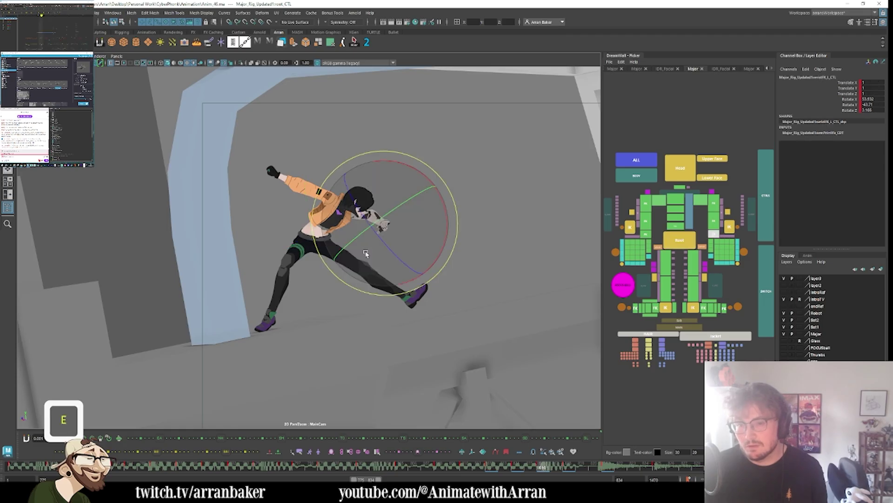
key(period)
key(period)
key(period)
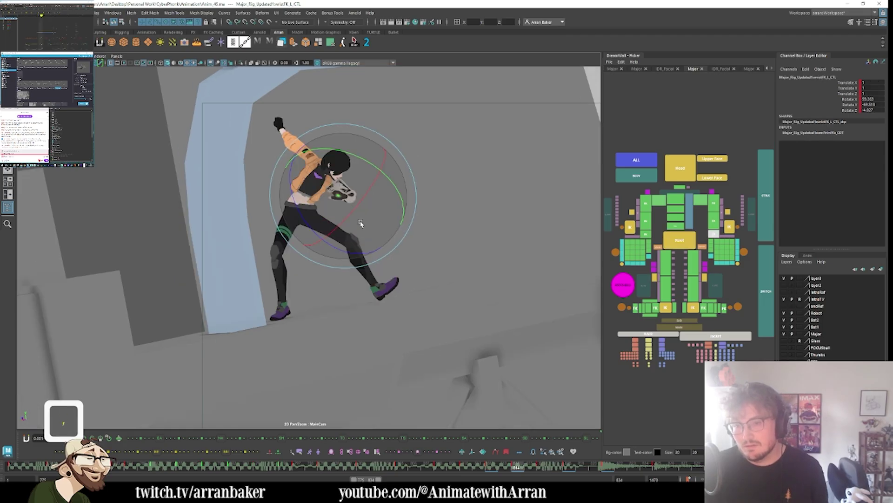
key(comma)
key(period)
drag(385, 223, 413, 225)
key(comma)
key(period)
key(comma)
key(comma)
key(comma)
key(period)
key(period)
key(period)
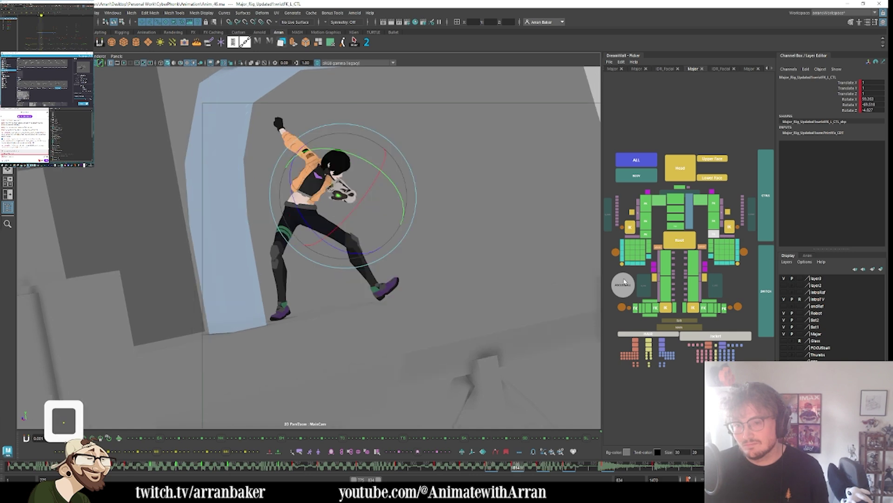
- Retime the run key one frame later on all body controls and blend an in-between pose between the lunge and run
click(635, 237)
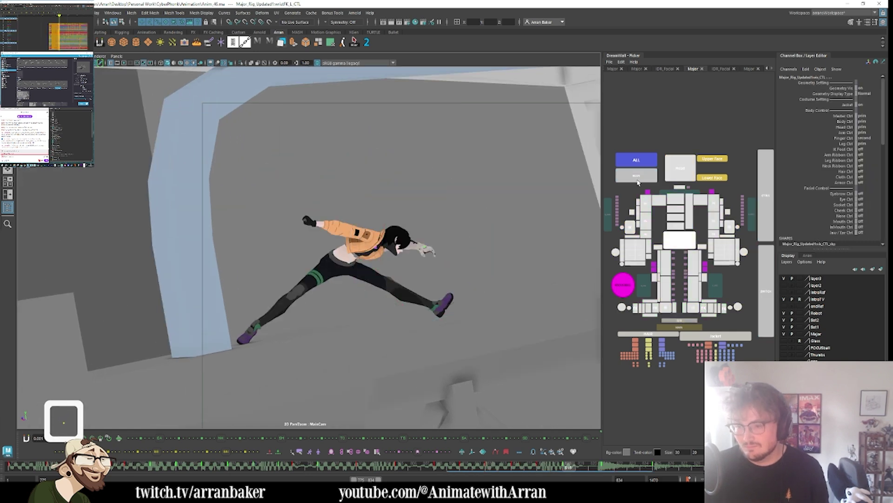
drag(580, 469, 600, 474)
shift+click(597, 469)
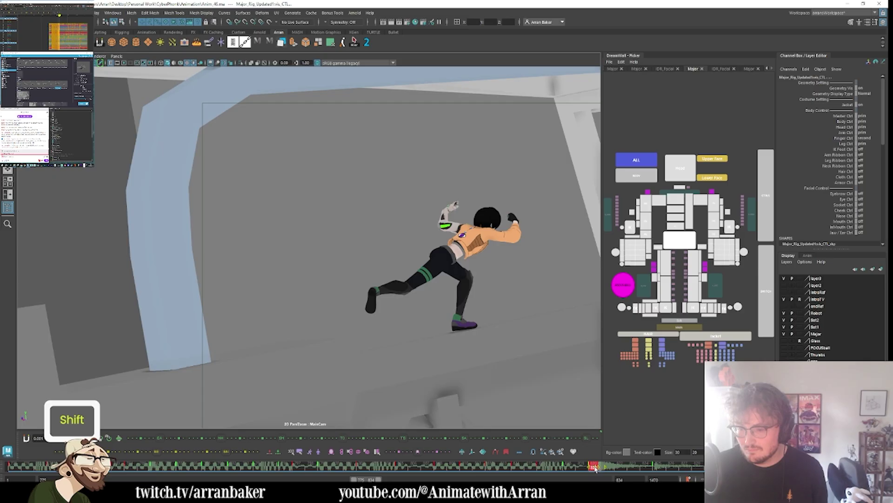
click(596, 470)
mouse_move(589, 474)
mouse_down()
mouse_move(568, 472)
mouse_move(599, 472)
mouse_move(548, 472)
mouse_move(610, 469)
mouse_move(582, 474)
mouse_up()
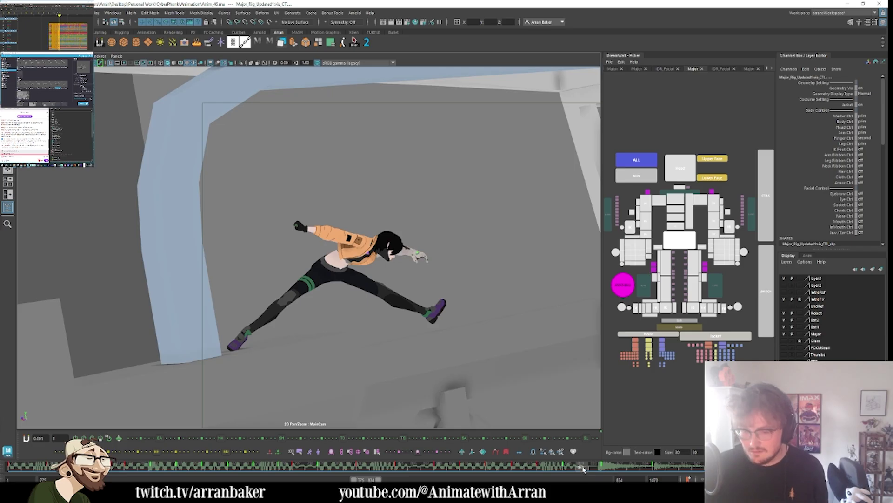
mouse_move(584, 469)
mouse_down()
mouse_move(605, 469)
mouse_move(583, 471)
mouse_up()
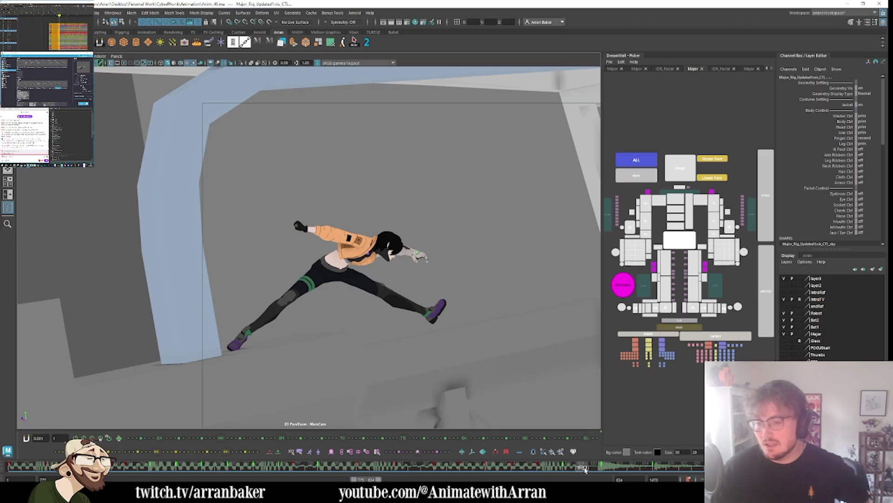
key(ctrl+z)
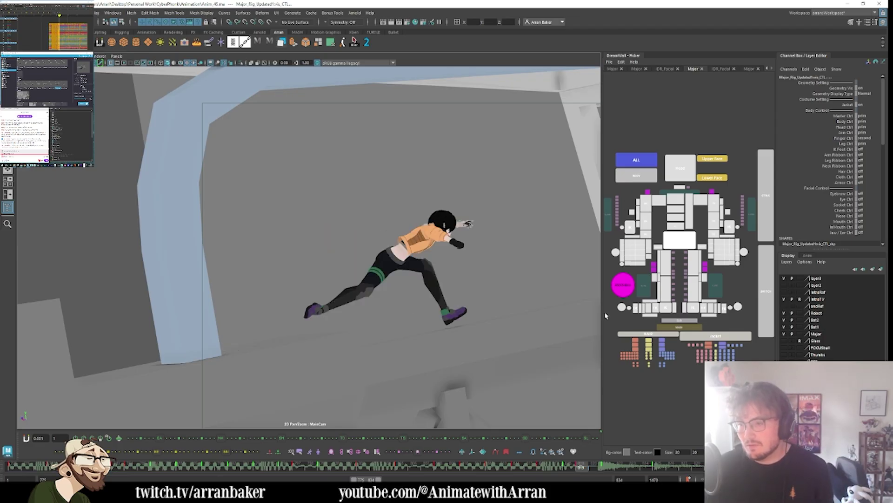
- Shift the body keys from the kick through the lunge one frame earlier, checking the timing through to the run pose
shift+drag(577, 467, 437, 466)
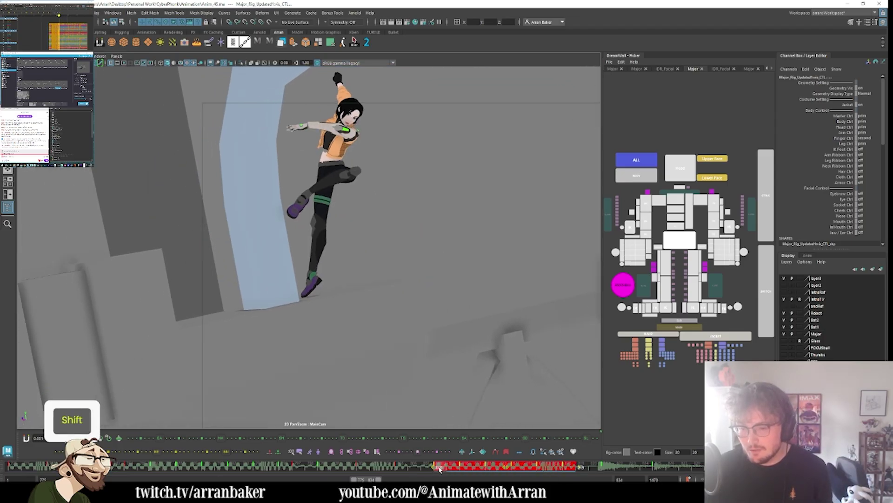
shift+drag(499, 469, 495, 471)
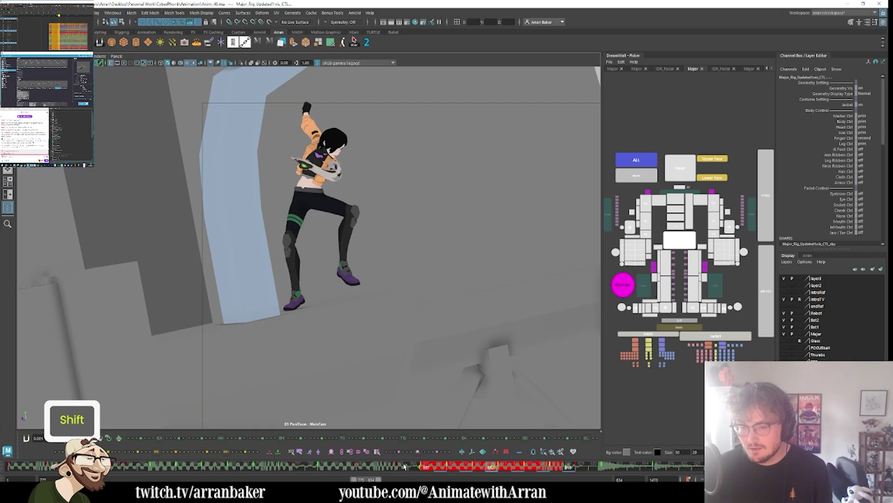
drag(403, 466, 613, 469)
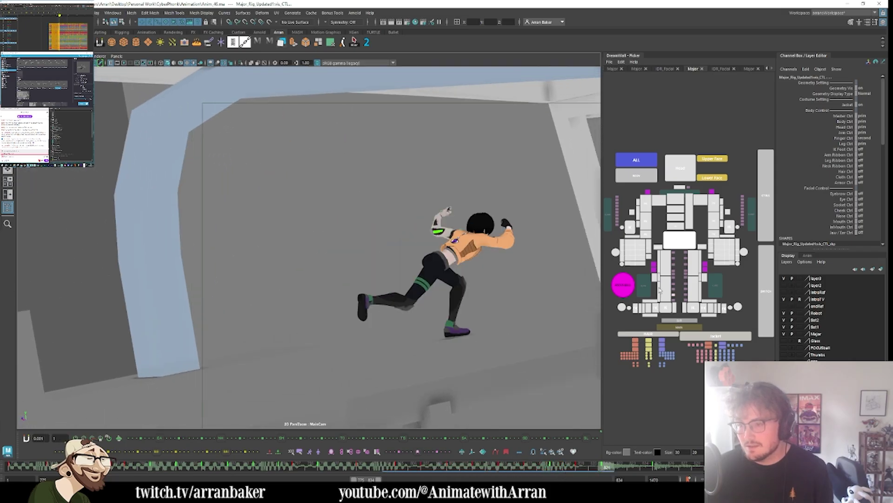
- Try blending the right leg toward the planted lunge pose on the in-between key, comparing it with the neighbouring keys
click(645, 286)
key(comma)
key(comma)
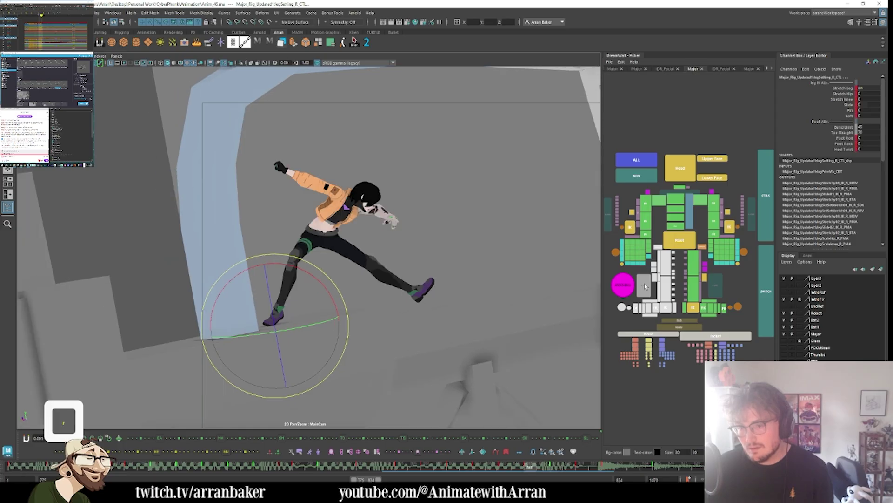
key(period)
key(period)
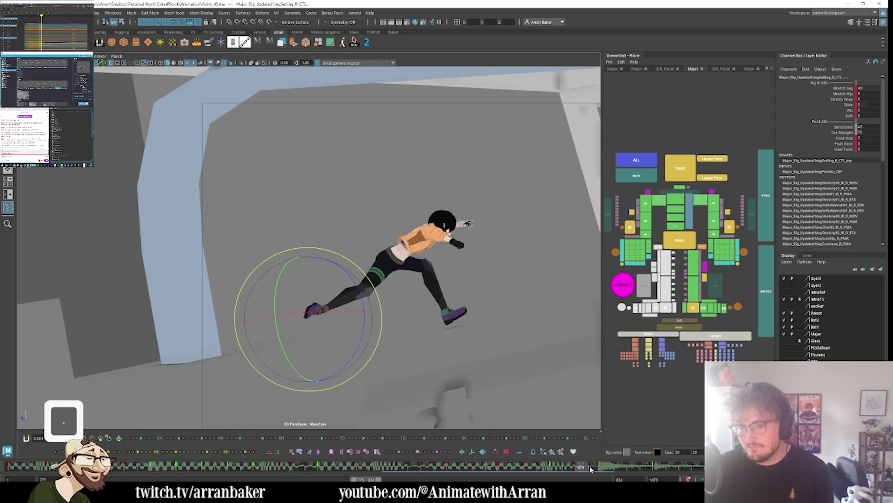
key(comma)
key(period)
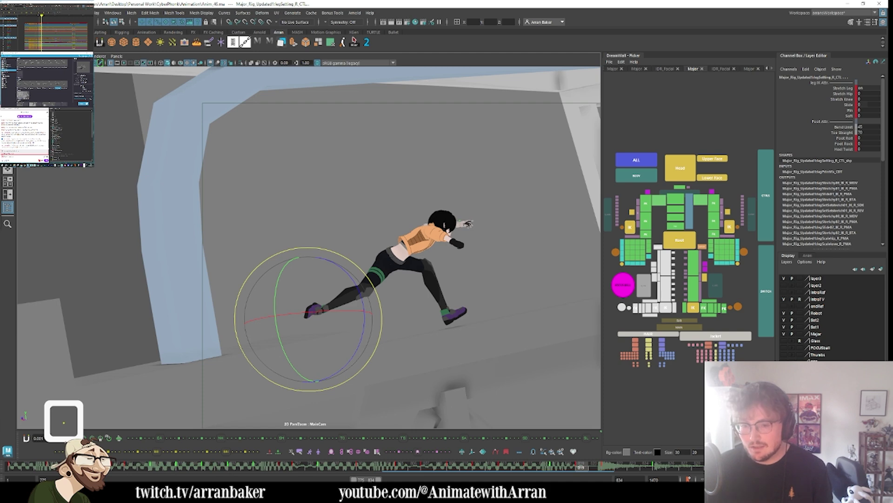
click(207, 452)
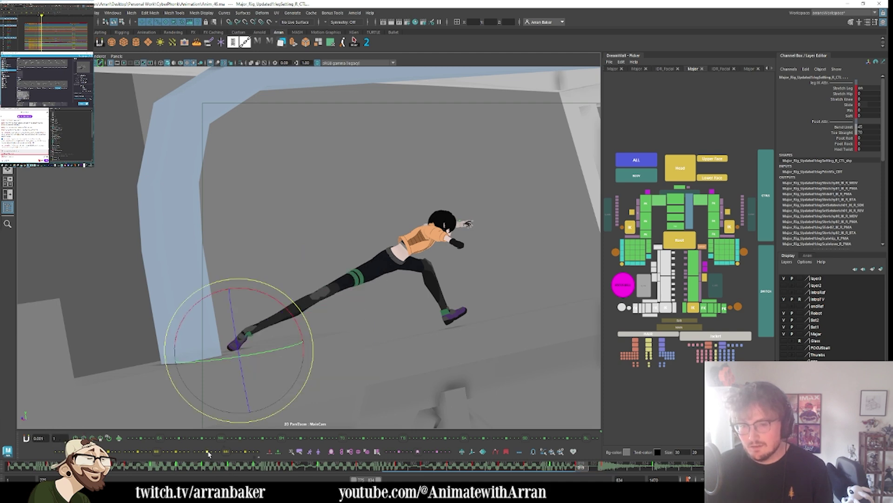
key(comma)
key(period)
key(u)
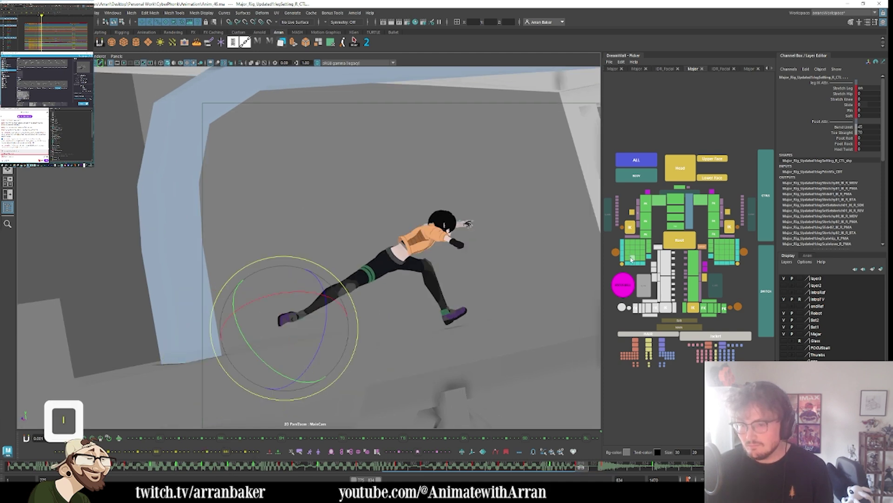
key(i)
- Blend the left leg toward the run pose on the in-between key so the front foot reaches the ground
click(723, 305)
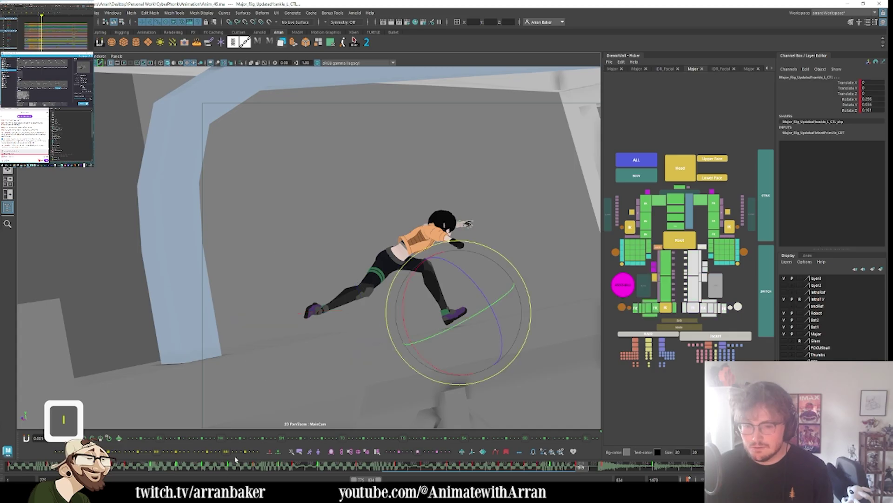
key(i)
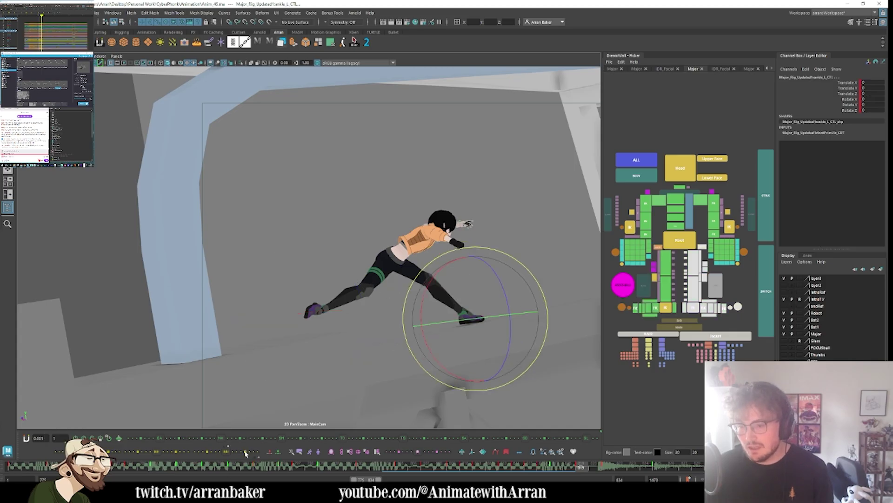
key(comma)
key(period)
- Lower the root control slightly on the in-between key, flipping between the lunge and run poses to check the body's path
click(678, 240)
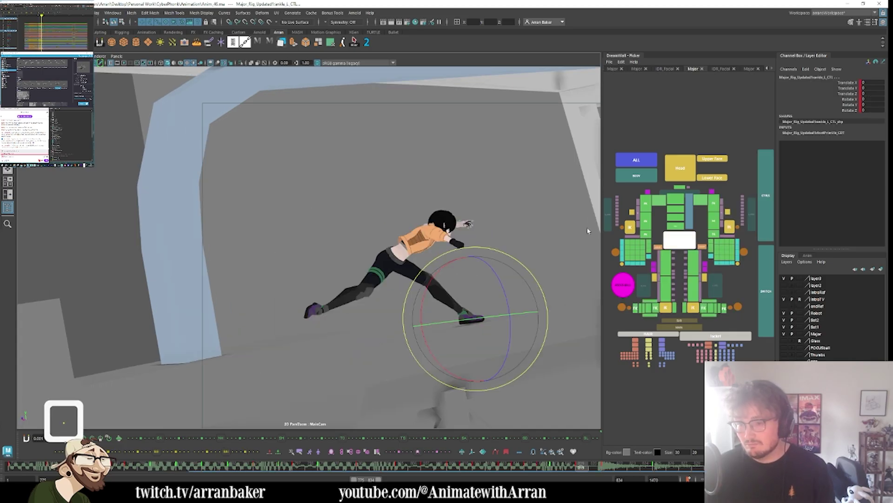
key(comma)
key(period)
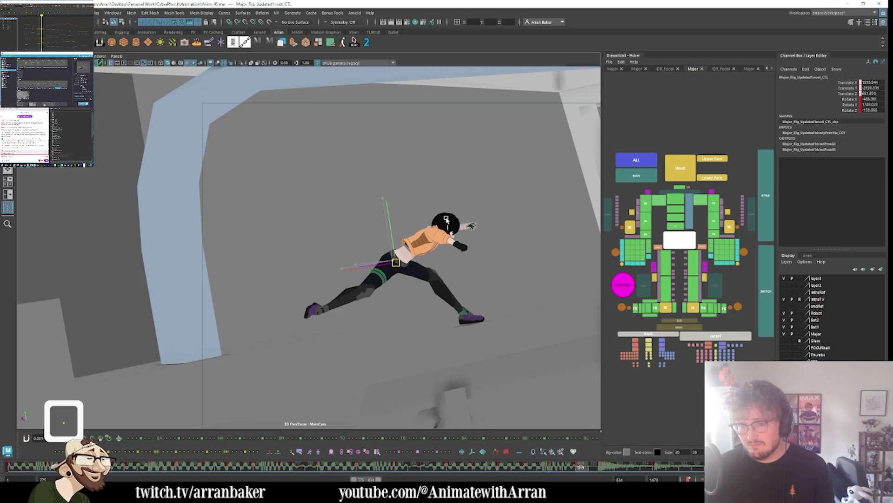
key(comma)
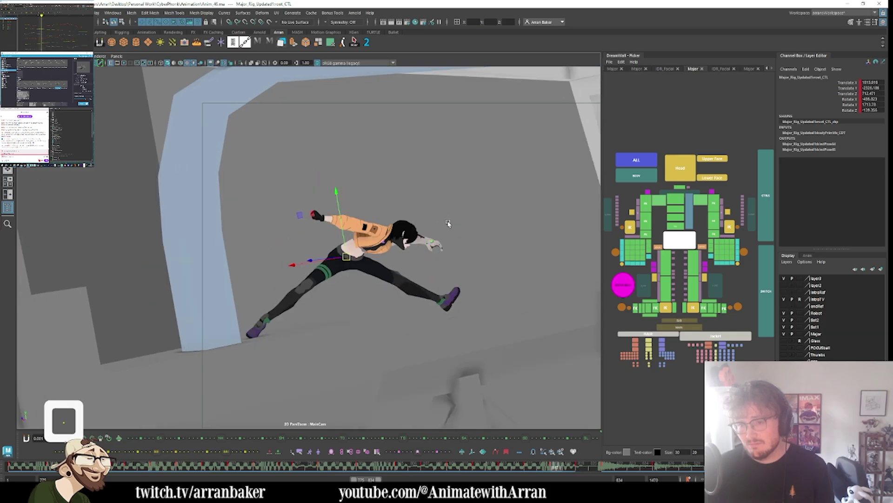
key(period)
key(period)
key(comma)
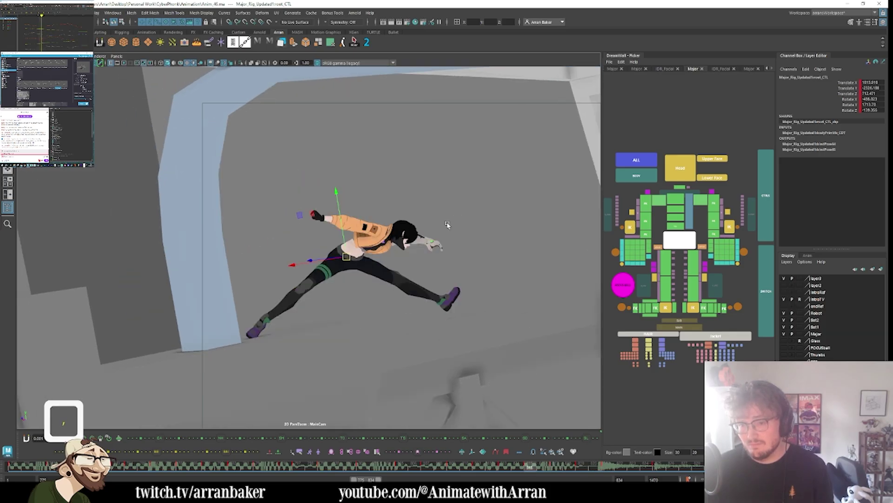
key(comma)
key(period)
key(period)
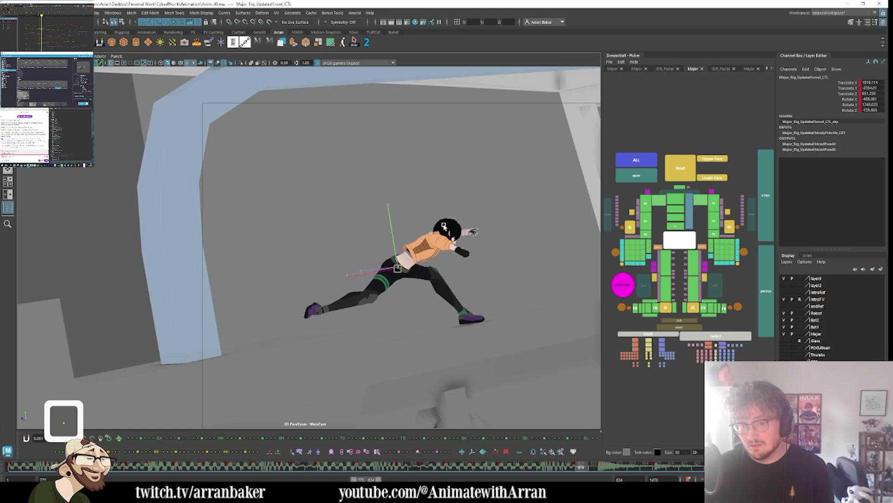
key(comma)
key(comma)
key(period)
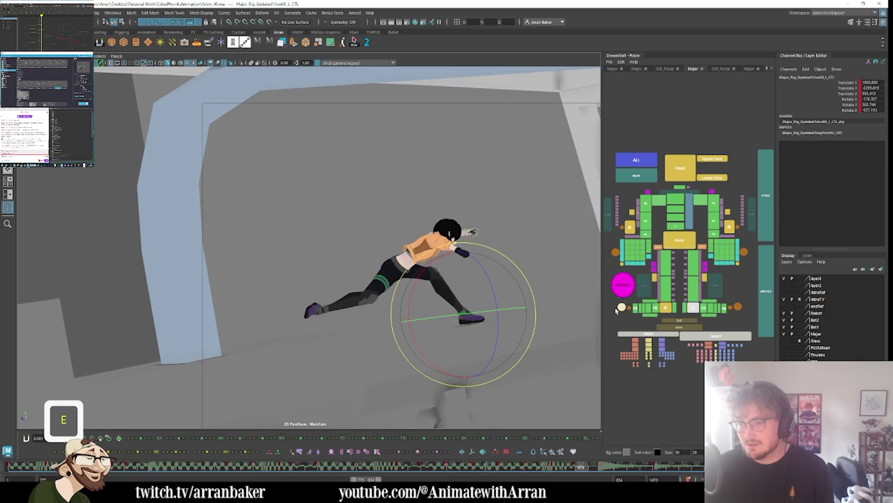
- Rotate the right foot IK control on the in-between key so the trailing toe points down, flipping through the adjacent keys
click(669, 311)
drag(301, 294, 293, 321)
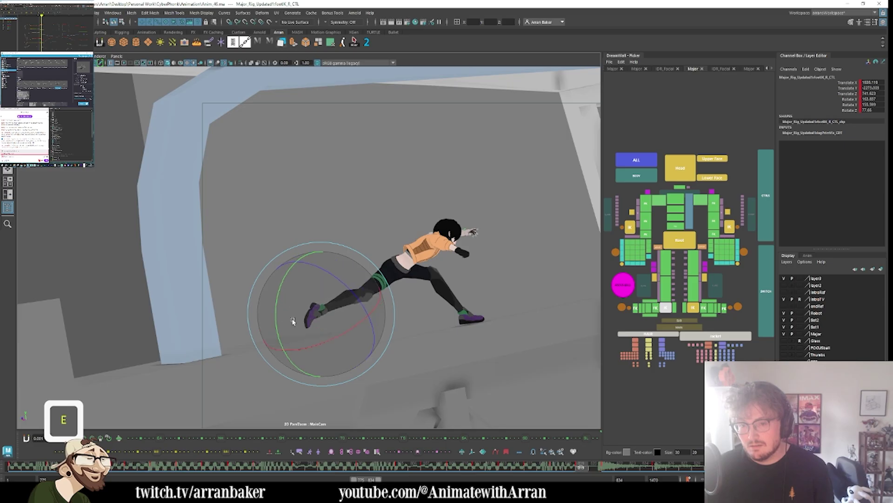
key(comma)
key(comma)
key(period)
key(period)
key(comma)
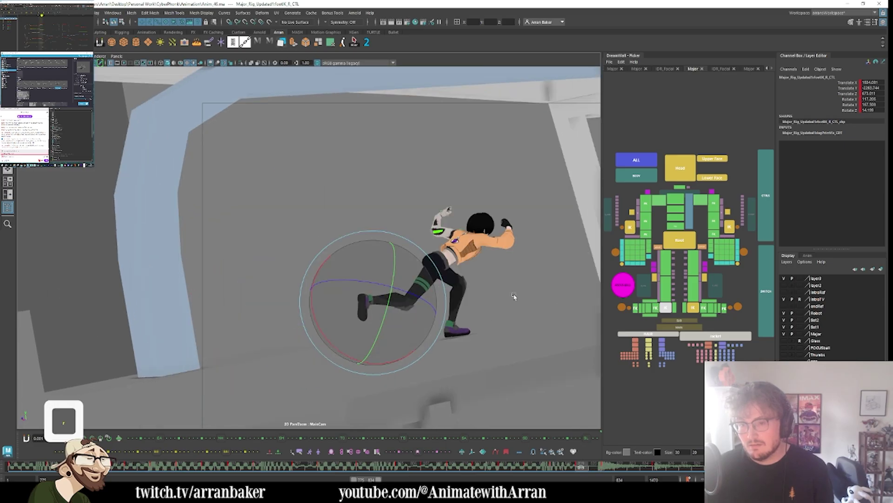
key(period)
key(period)
key(comma)
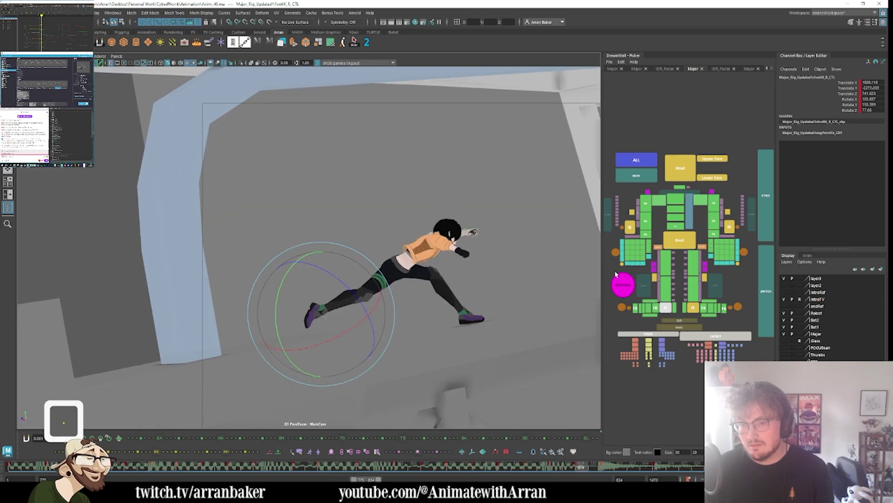
- Rotate the right arm's FK controls down to the wrist on the in-between key so the forearm folds in front of the chest
click(647, 224)
key(e)
drag(456, 261, 591, 248)
key(Up)
click(648, 225)
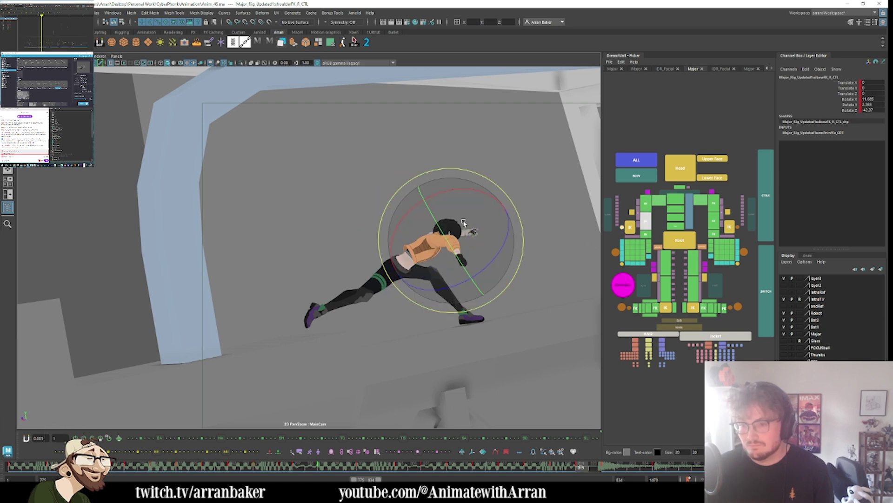
drag(435, 213, 457, 203)
click(647, 234)
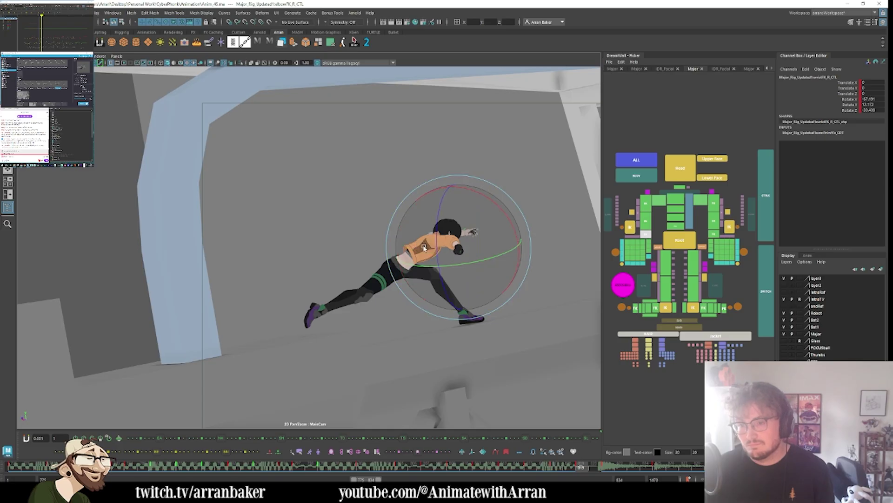
alt+drag(444, 266, 509, 253)
- Blend the left arm toward the run pose and rotate its shoulder control so the arm swings up behind the back
click(751, 224)
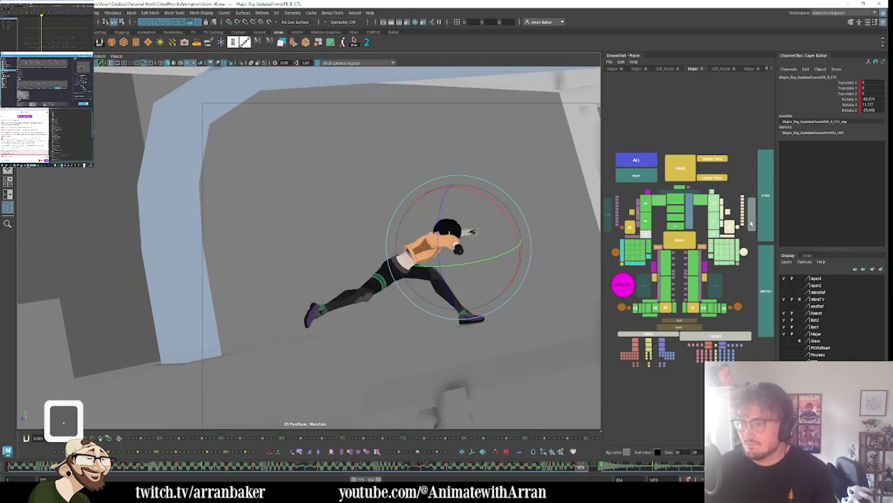
key(p)
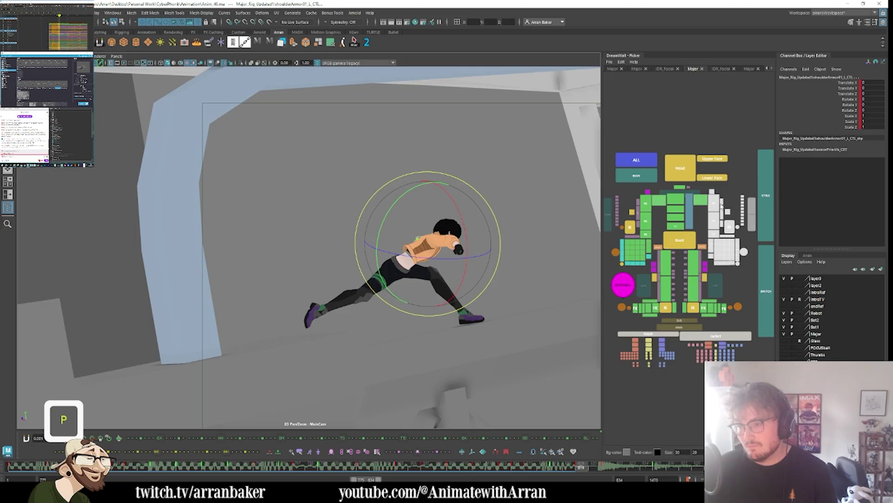
click(702, 201)
click(711, 202)
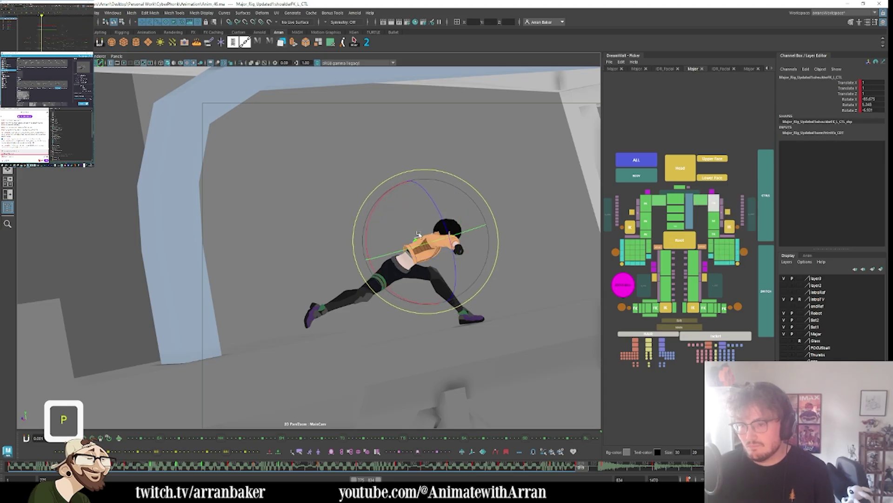
alt+drag(471, 244, 436, 243)
key(period)
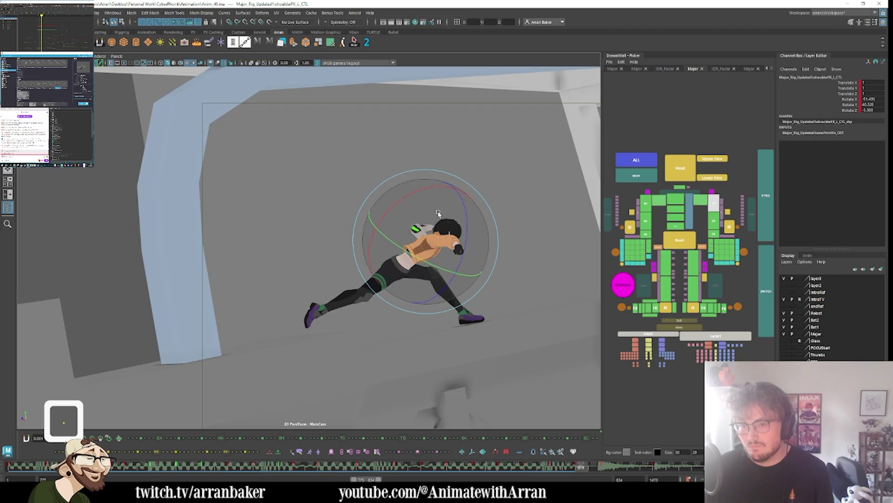
- Twist the upper spine controls to open the chest on the in-between key and readjust the left clavicle and shoulder to match
click(700, 200)
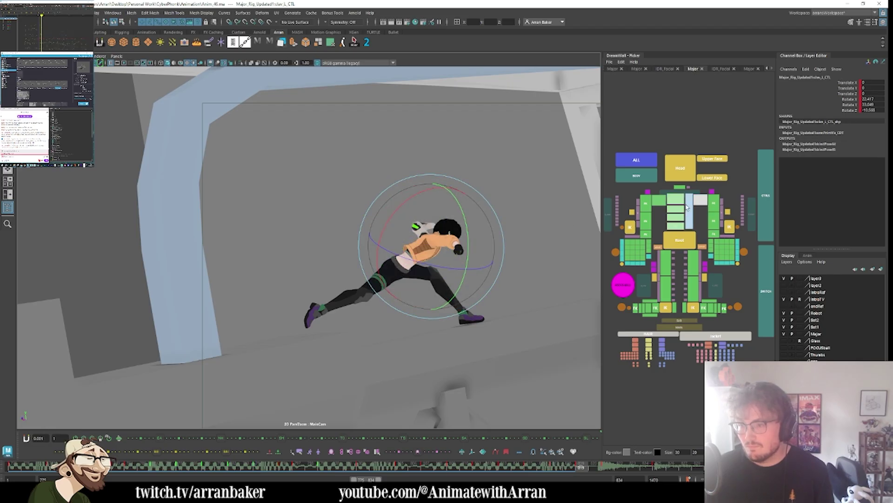
click(432, 245)
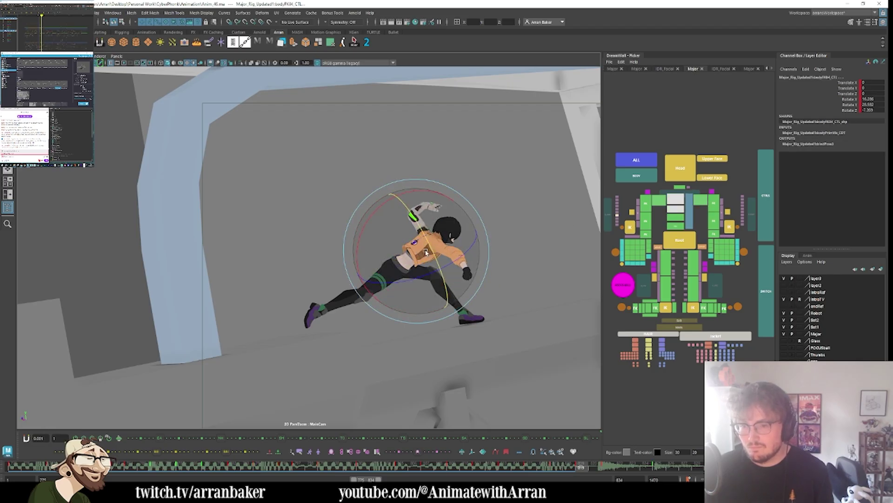
click(419, 222)
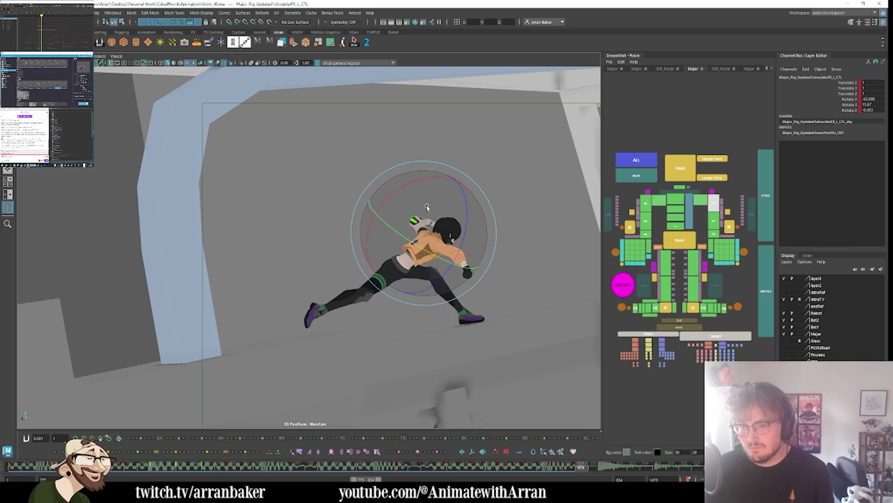
key(.)
key(.)
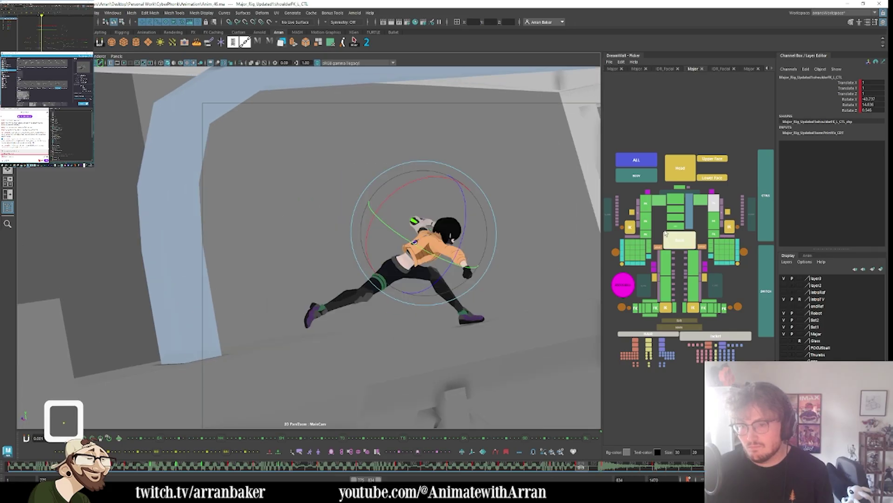
- Rotate the right clavicle control on the in-between key to carry the arm forward, flipping through the surrounding keys to check the motion
click(658, 200)
drag(440, 252, 443, 254)
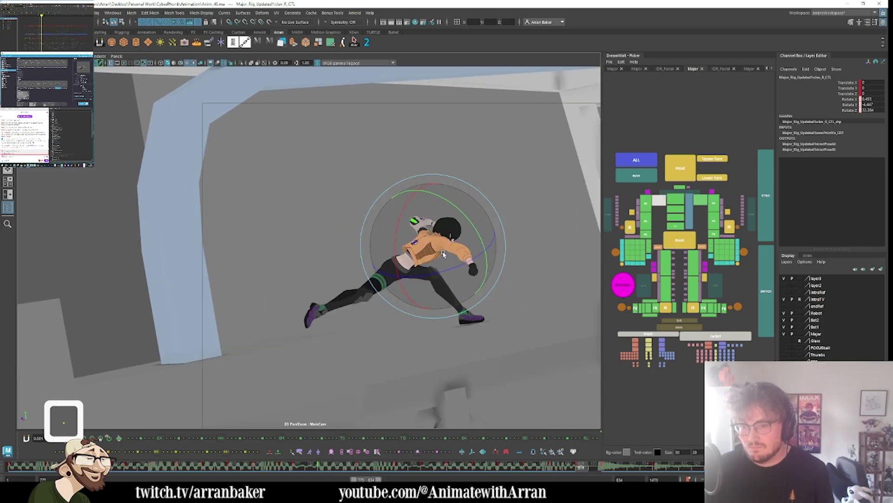
key(.)
key(.)
key(.)
key(.)
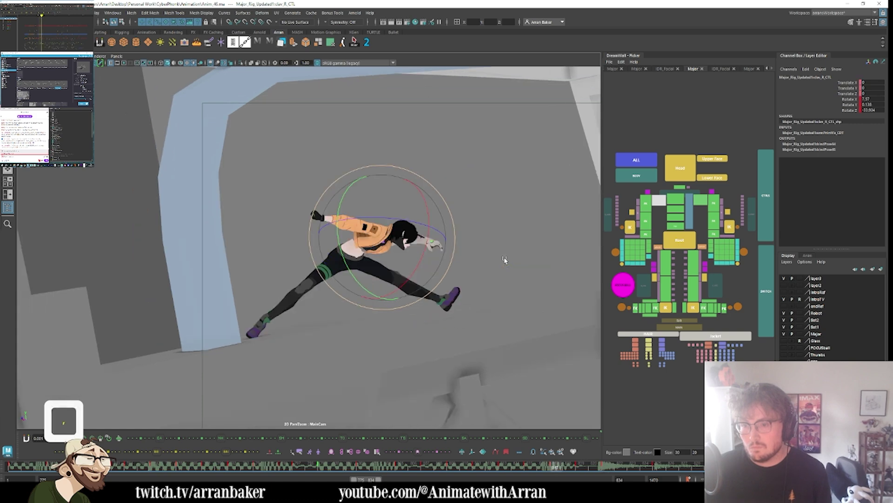
key(.)
key(.)
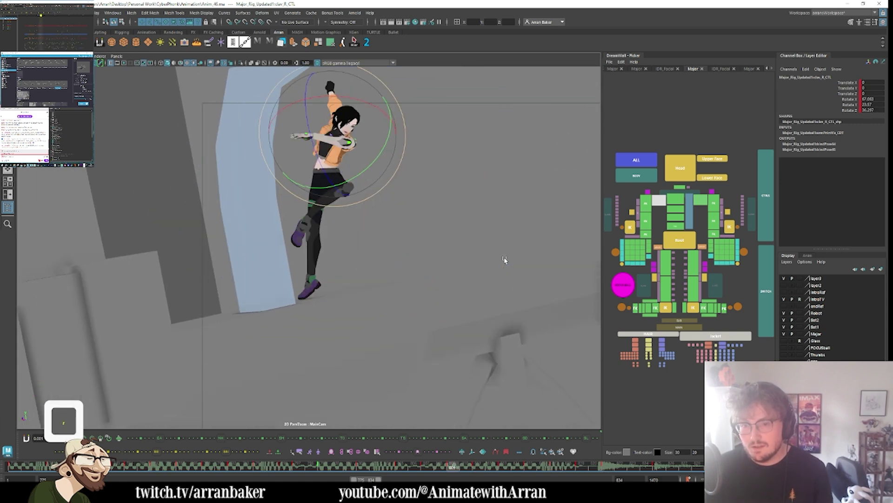
key(.)
key(.)
key(.)
key(.)
key(.)
key(.)
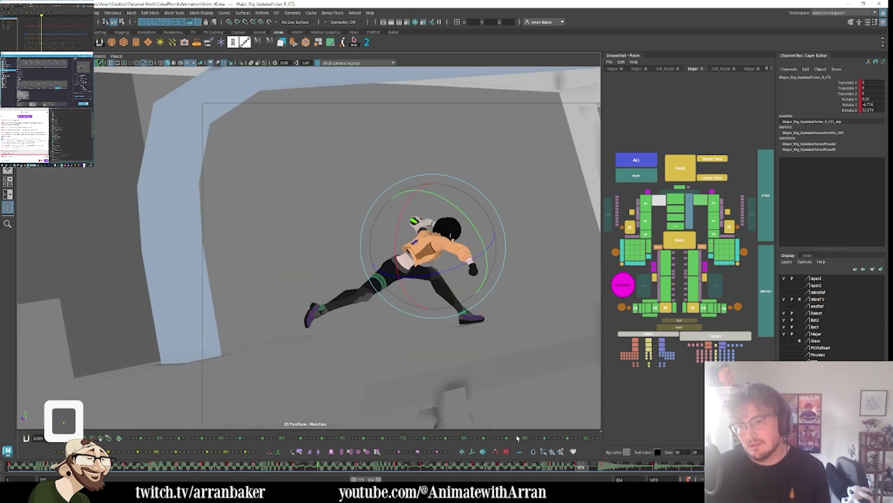
- Rotate the left heel control on the in-between key so the leading toe lifts into a heel contact
mouse_move(580, 467)
mouse_down()
mouse_move(535, 467)
mouse_move(618, 468)
mouse_move(516, 468)
mouse_move(579, 479)
mouse_up()
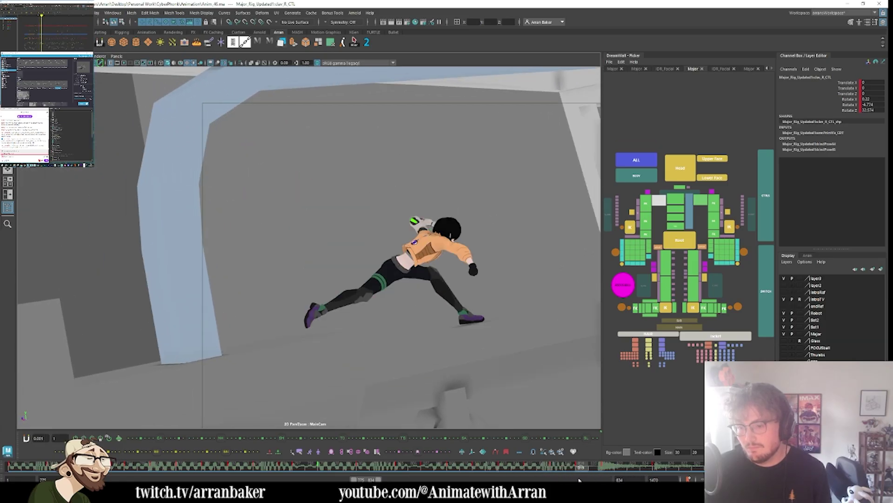
click(640, 311)
key(e)
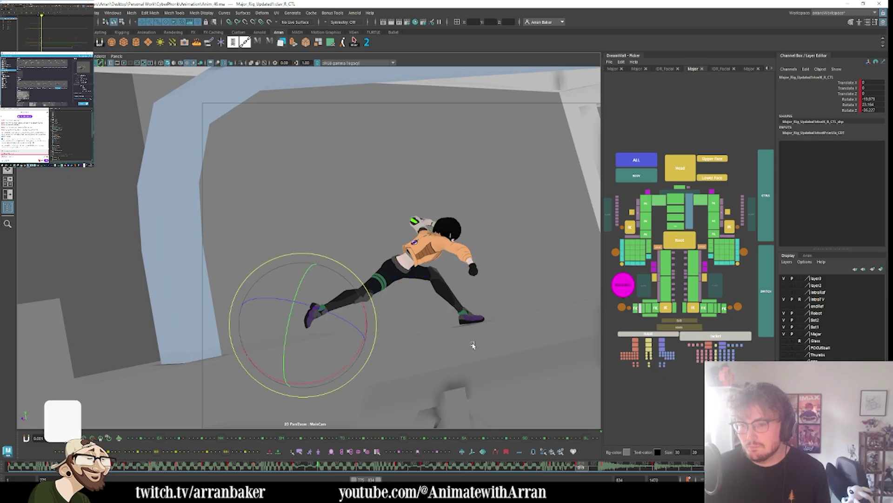
click(703, 308)
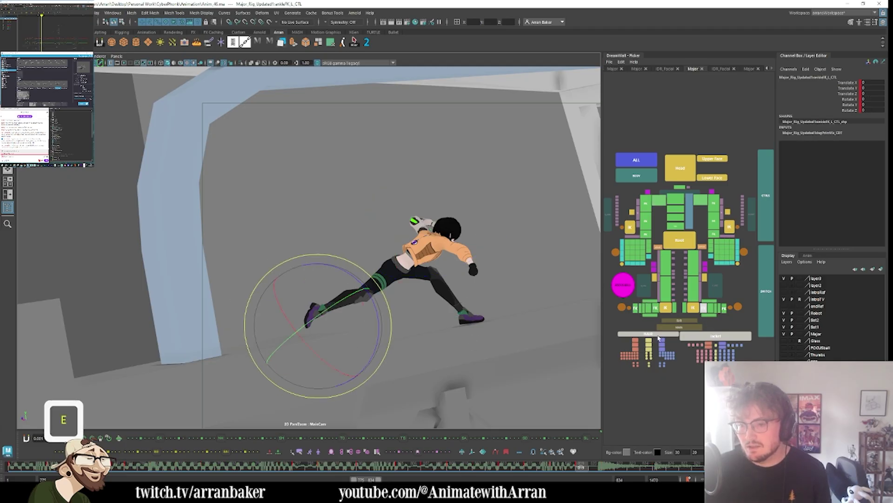
click(686, 309)
drag(398, 310, 400, 336)
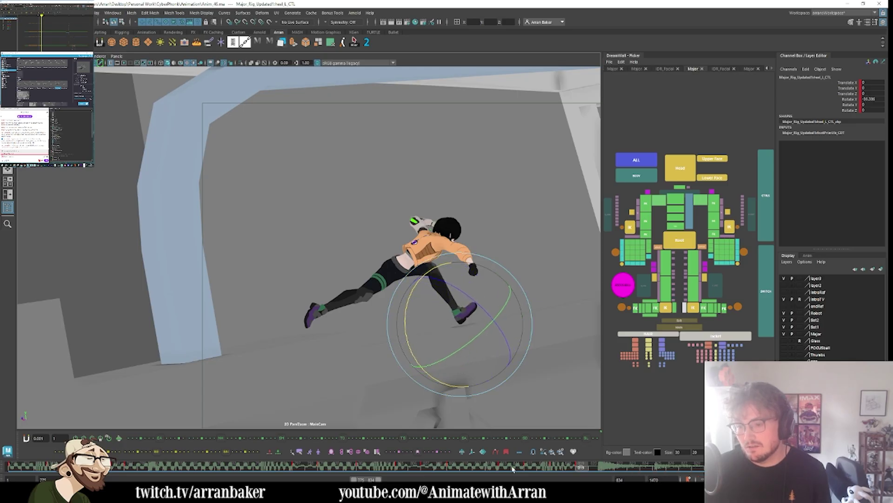
- Reset the left heel control's rotation on the following run key so the foot plants flat on the ground
mouse_move(512, 469)
mouse_down()
mouse_move(621, 474)
mouse_move(605, 469)
mouse_up()
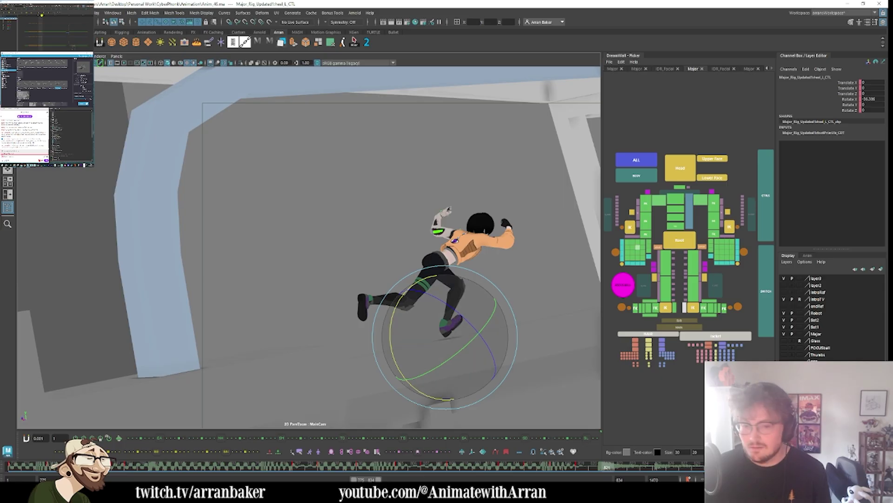
key(alt+e)
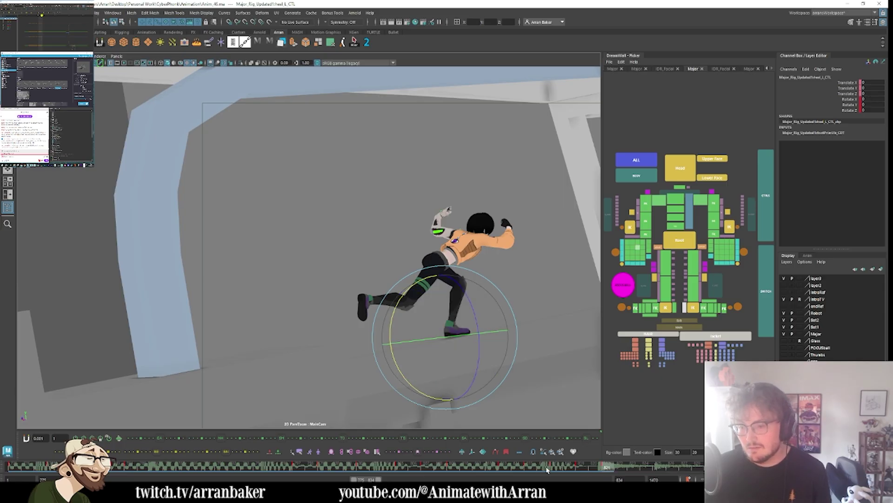
key(alt+v)
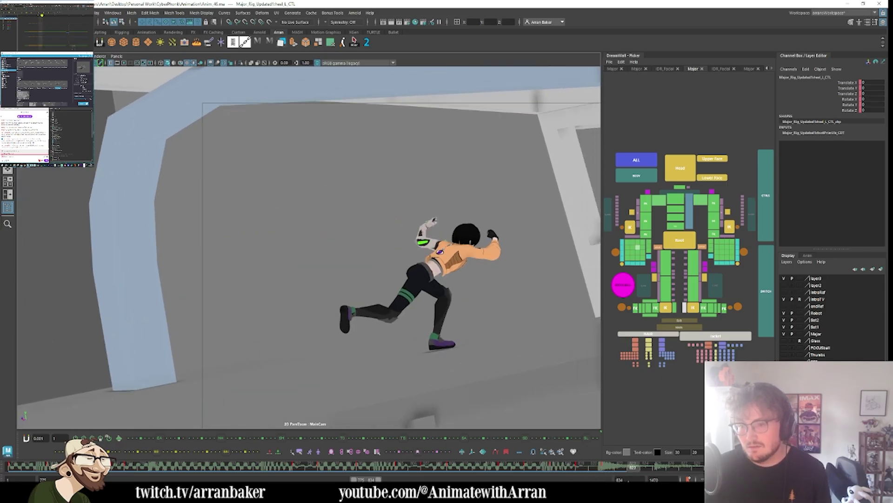
mouse_move(634, 472)
mouse_down()
mouse_move(504, 472)
mouse_move(619, 471)
mouse_up()
- Key all body controls between the planted-foot pose and the next stride, blending them into a passing pose
click(488, 288)
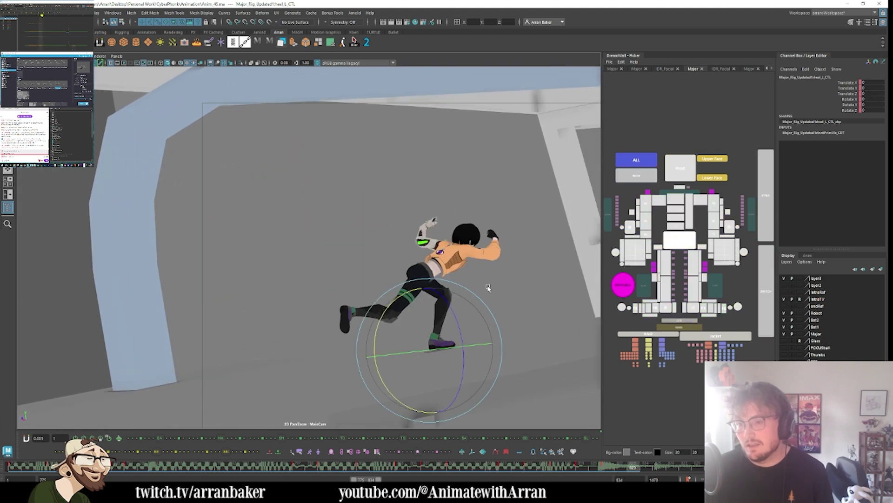
key(ctrl+a)
drag(591, 478, 630, 474)
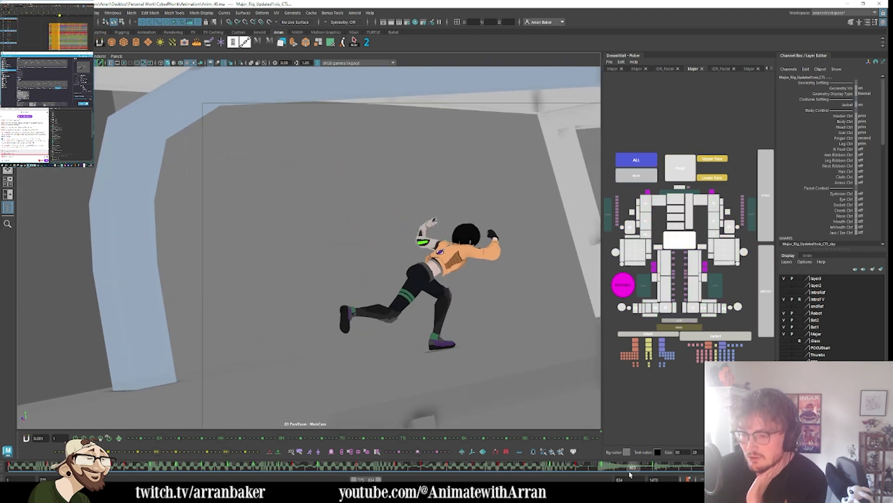
key(i)
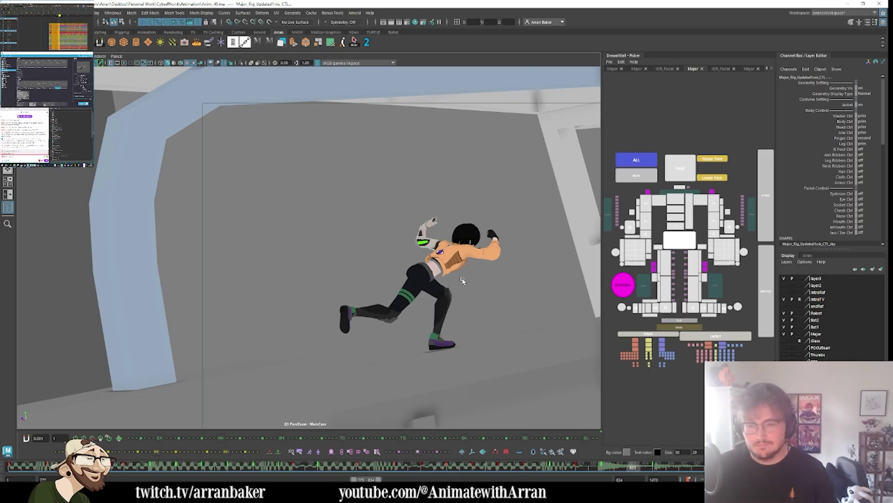
key(period)
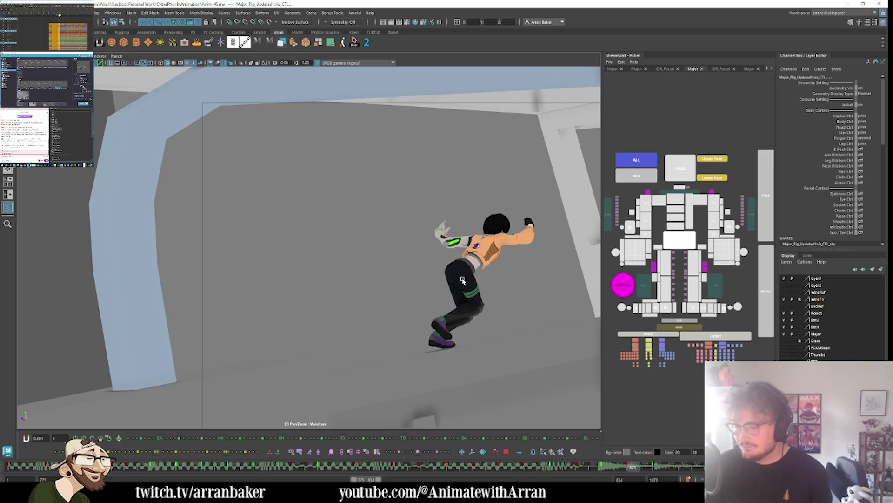
key(period)
key(period)
key(period)
key(period)
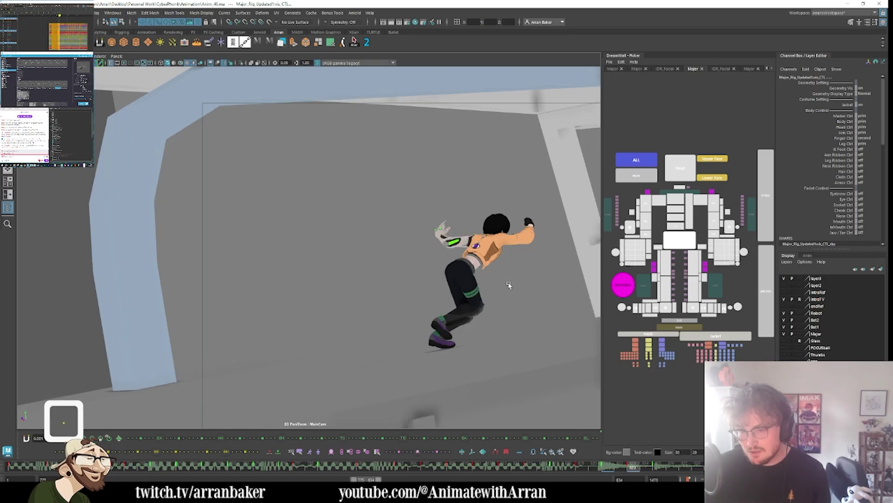
- Move the root control up and slightly back over the planted foot on the passing key, comparing with the neighbouring keys
click(683, 242)
key(period)
key(period)
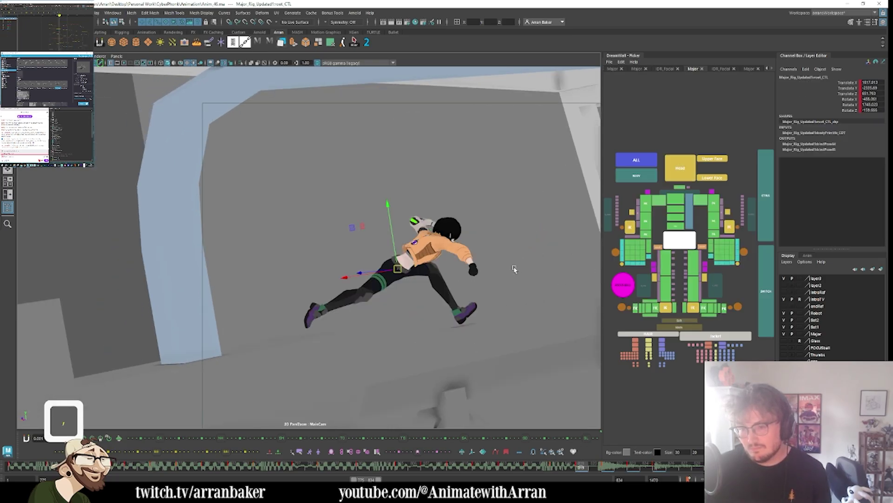
key(period)
key(comma)
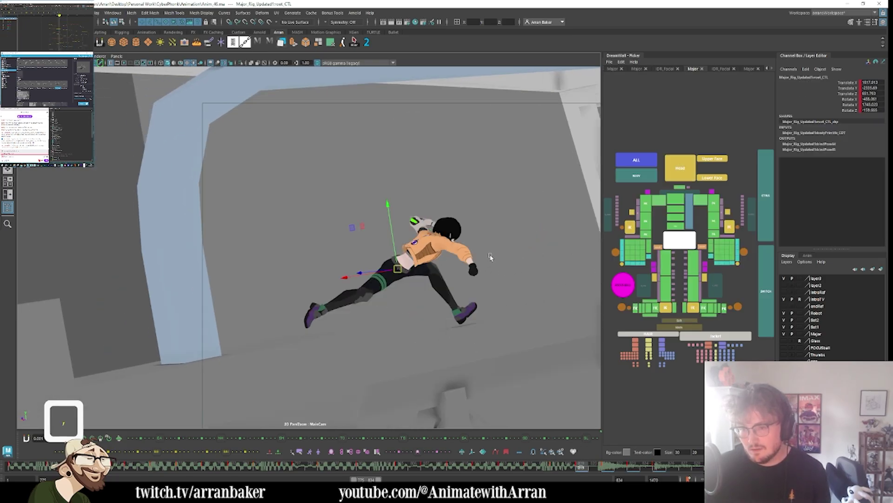
key(period)
key(period)
key(period)
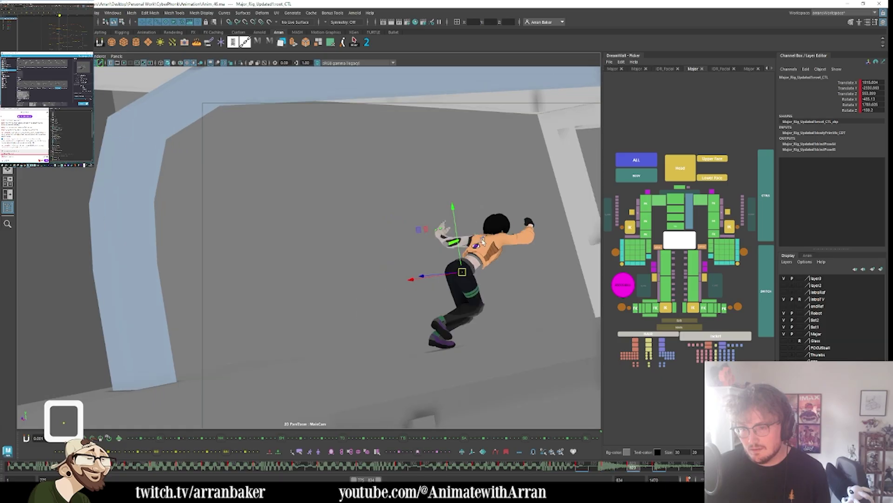
key(period)
key(period)
key(period)
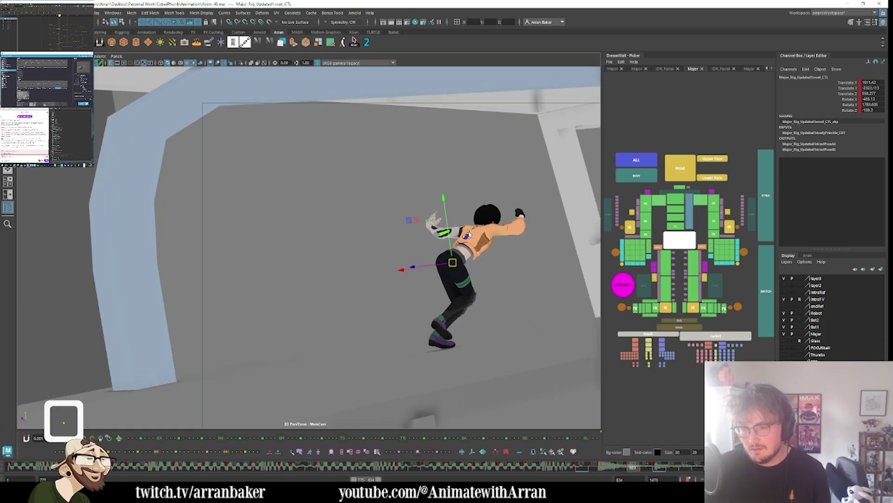
- Fine-tune the root control's height on the passing key while flipping against the stride key that follows
key(period)
key(period)
key(period)
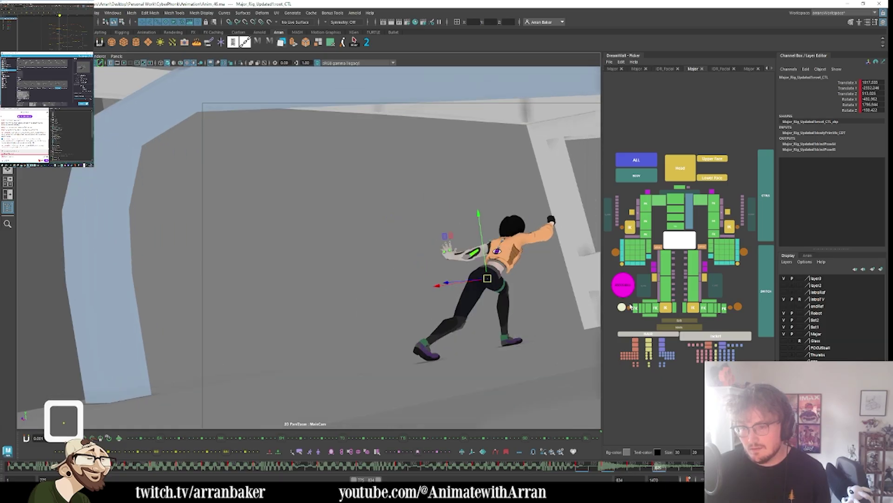
key(period)
key(period)
key(period)
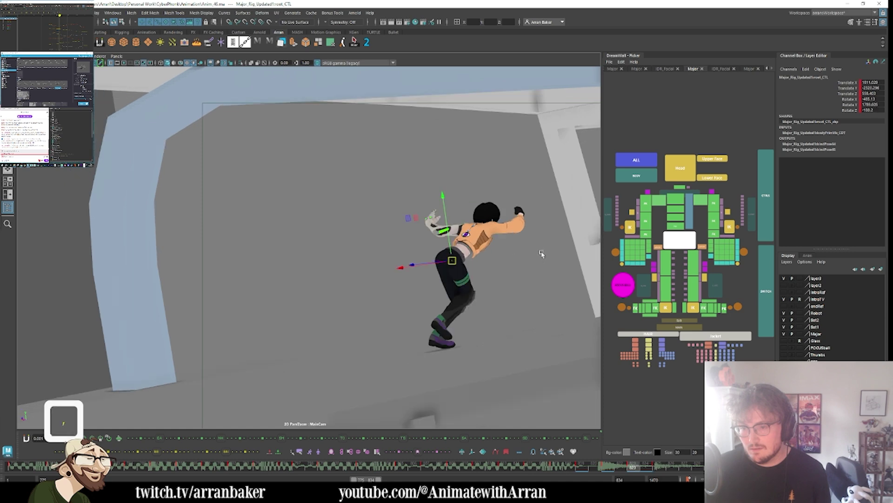
key(period)
key(period)
key(period)
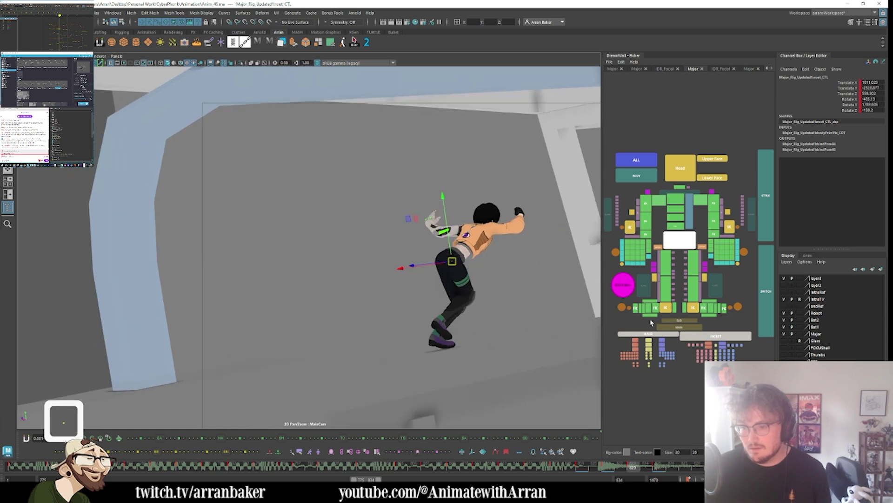
- Rotate the right foot IK control on the passing key so the lifted foot's toe points down
click(689, 309)
key(period)
key(period)
key(period)
key(period)
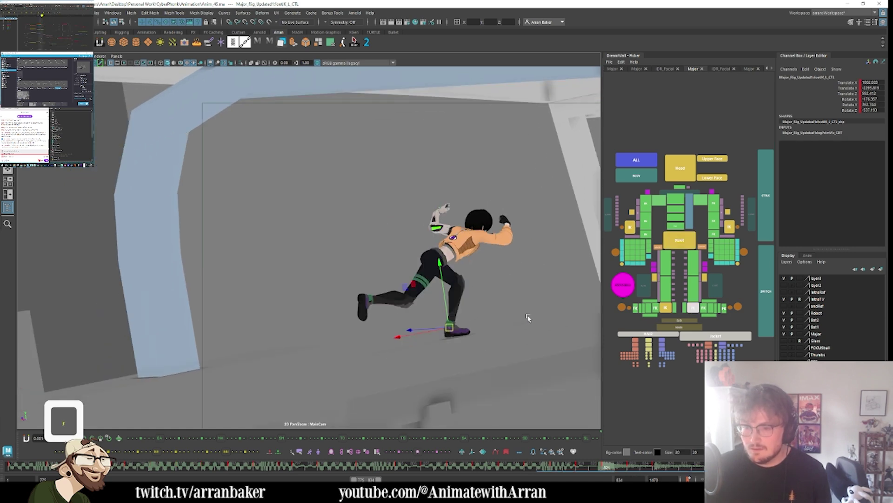
click(693, 307)
key(period)
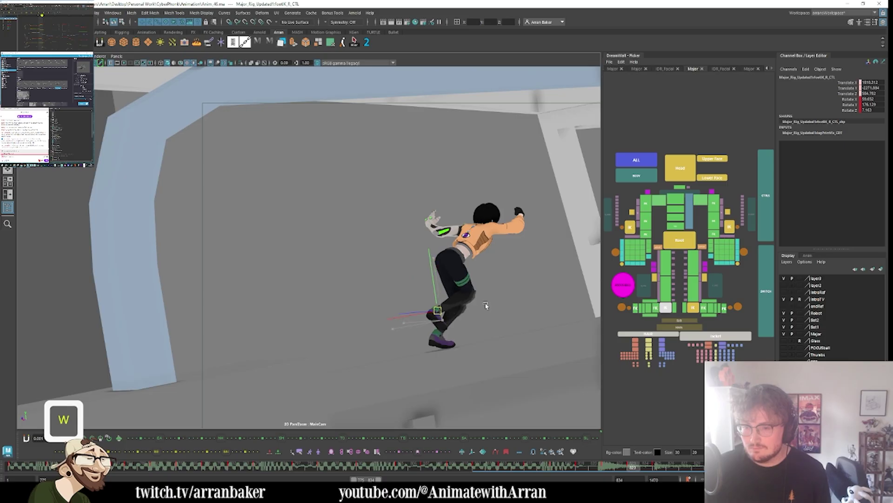
key(e)
drag(392, 298, 474, 323)
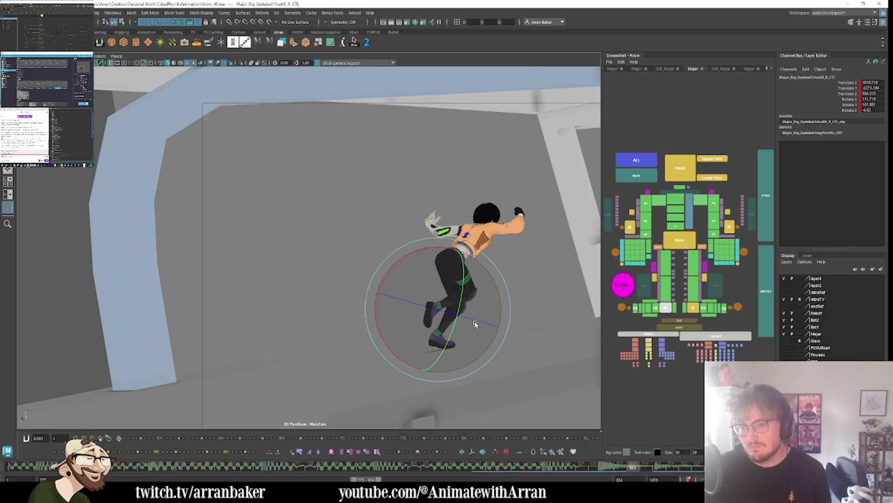
- Adjust the right foot IK control's position on the passing key, flipping to the adjacent keys to check the foot's path
key(w)
key(comma)
key(period)
key(period)
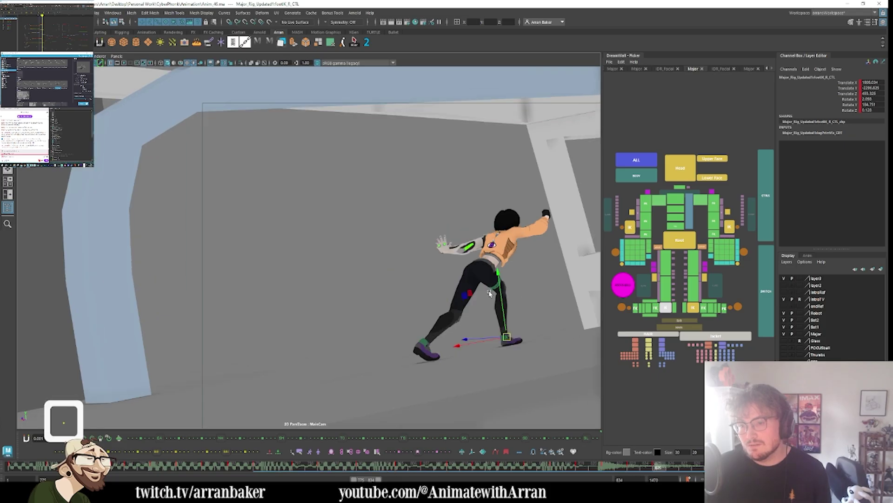
key(comma)
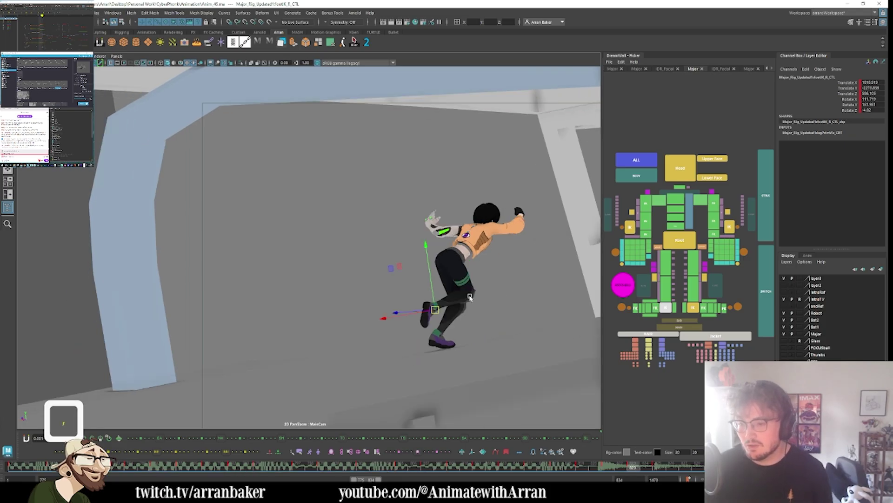
key(period)
key(comma)
key(period)
key(comma)
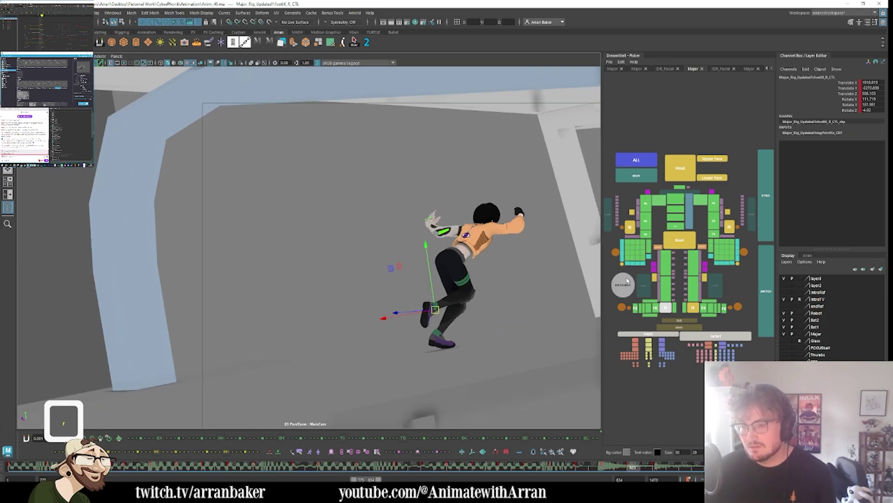
key(comma)
key(period)
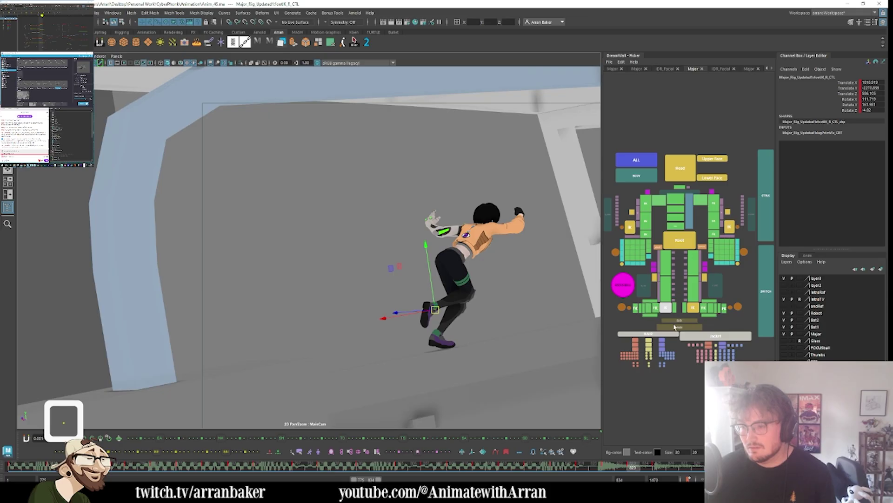
click(738, 306)
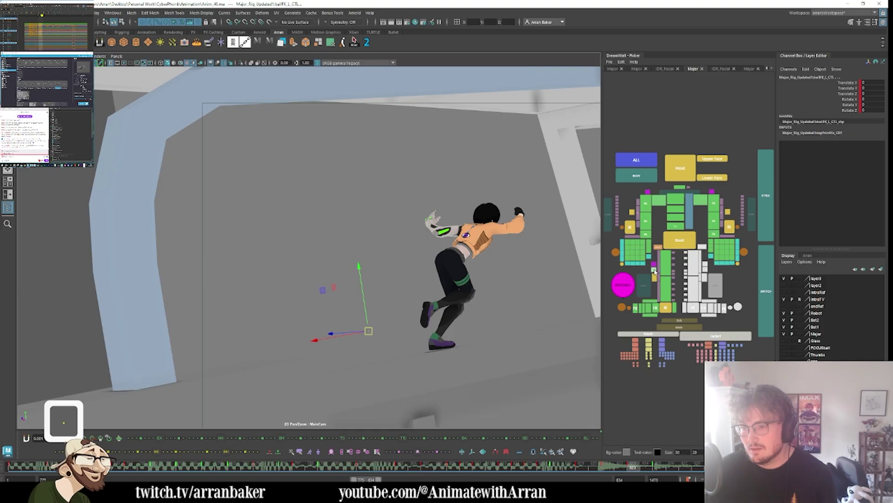
click(658, 315)
key(w)
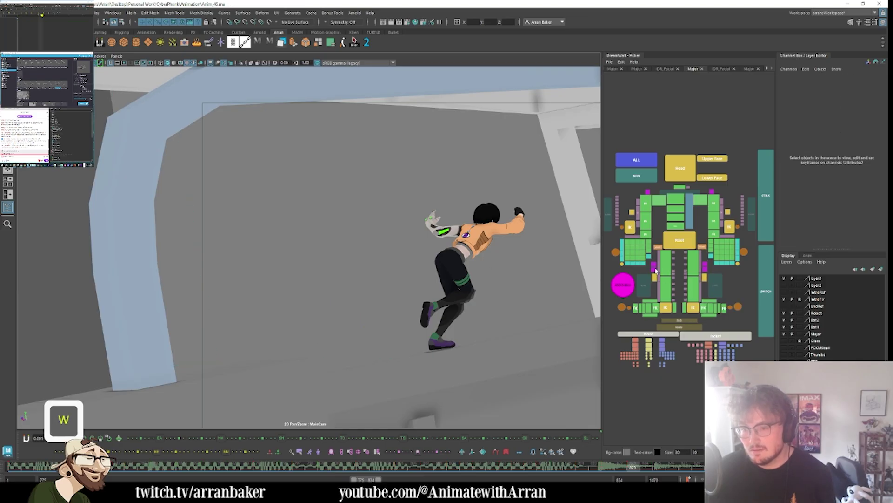
key(ctrl+z)
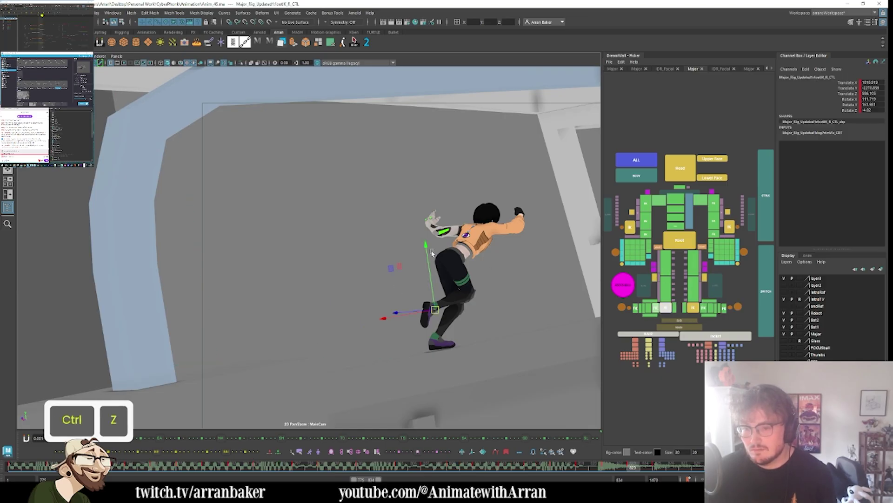
- Add an in-between key for all body controls after the passing pose and move the right foot IK control forward onto the ground
key(comma)
key(period)
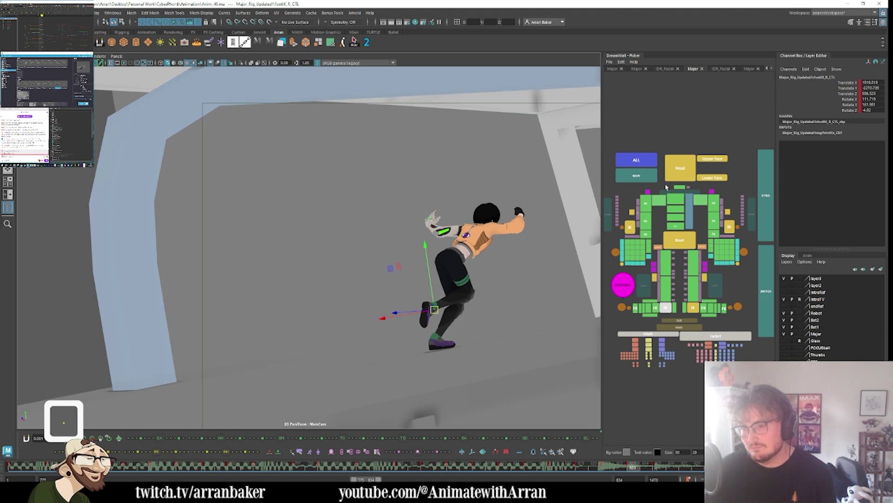
click(637, 175)
key(period)
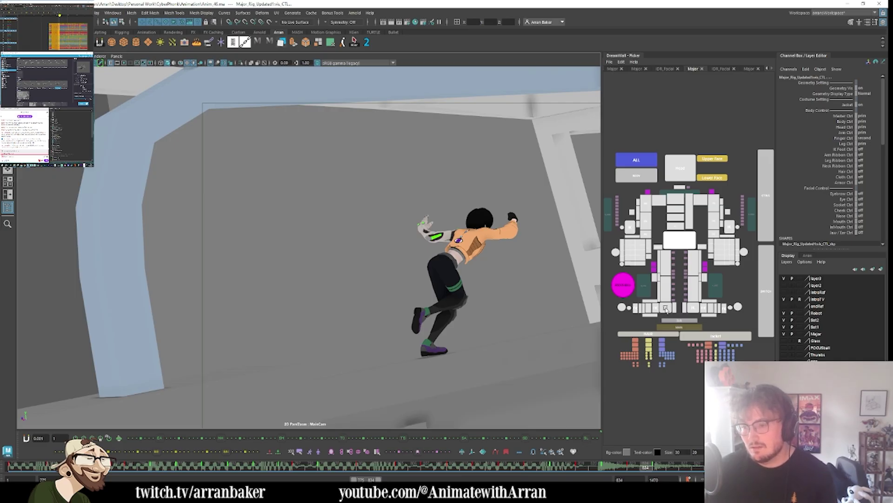
click(501, 319)
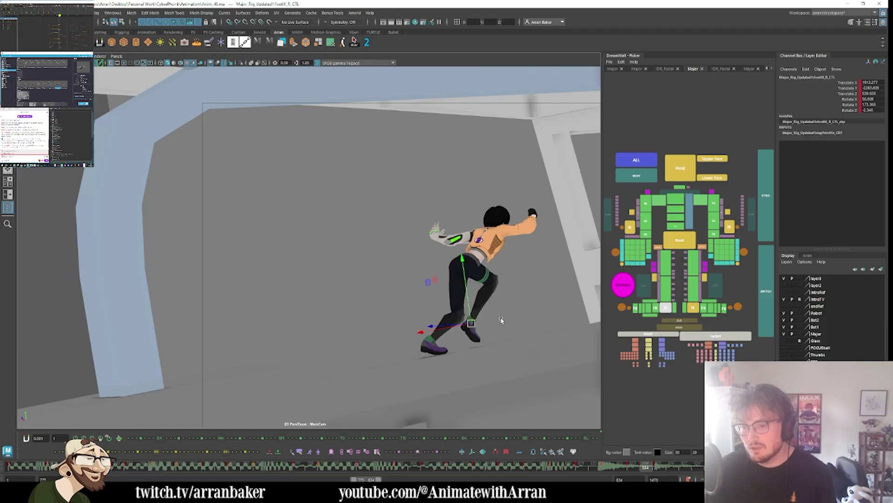
middle_drag(504, 309, 524, 288)
key(comma)
key(period)
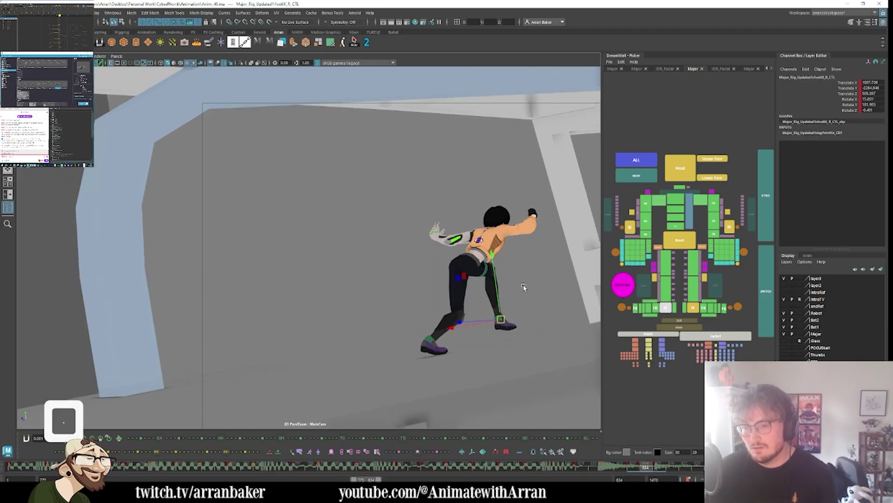
- Rotate the right foot IK control on the stride keys to turn the planted foot, flipping between them to match its angle
key(period)
key(e)
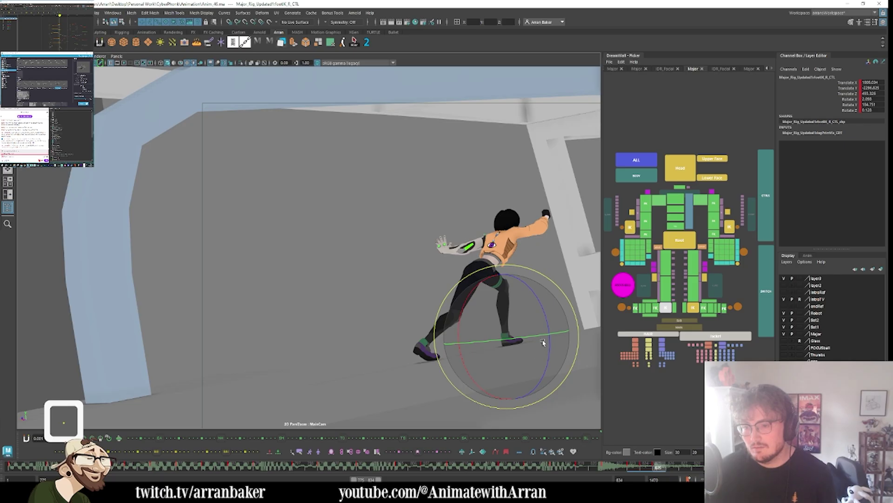
drag(542, 335, 495, 318)
key(comma)
key(period)
key(comma)
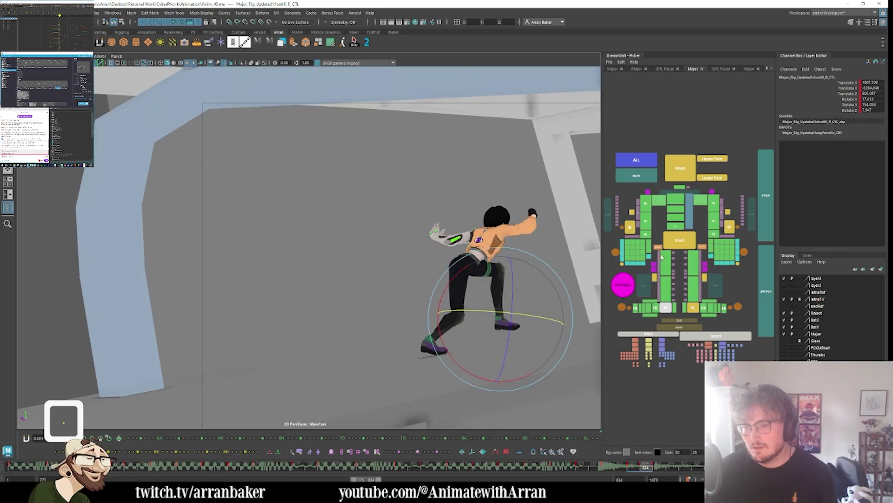
- Raise the root control slightly on the new in-between key, and check the left leg controls against the following stride key
click(670, 242)
key(w)
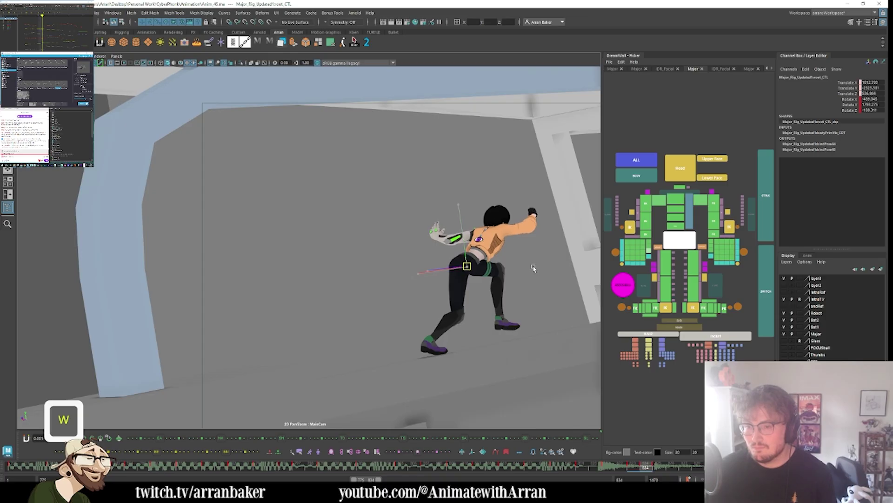
middle_drag(533, 268, 535, 259)
click(715, 291)
key(y)
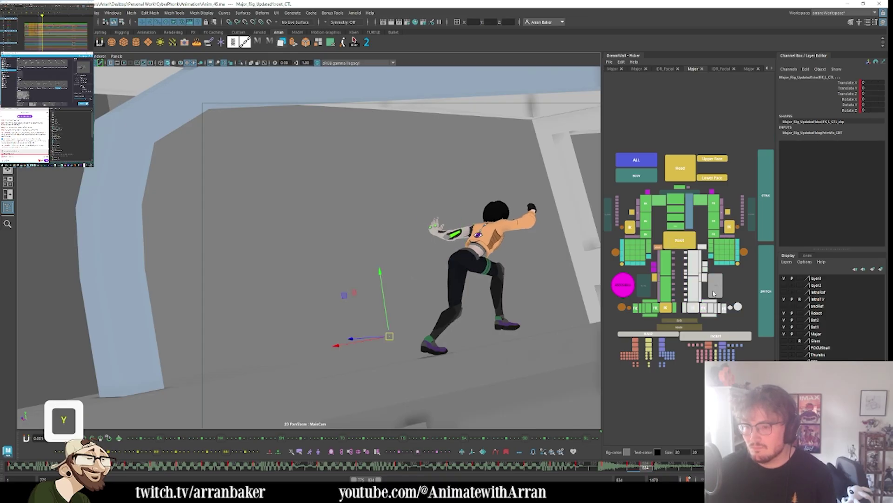
key(period)
key(period)
key(period)
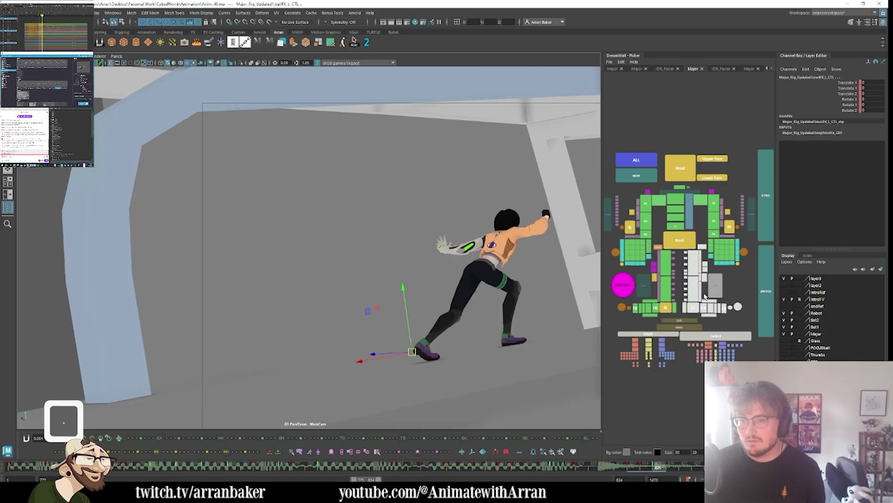
- Raise the root control slightly on the stride key, flipping through the preceding keys to check the hips' path
click(680, 240)
key(w)
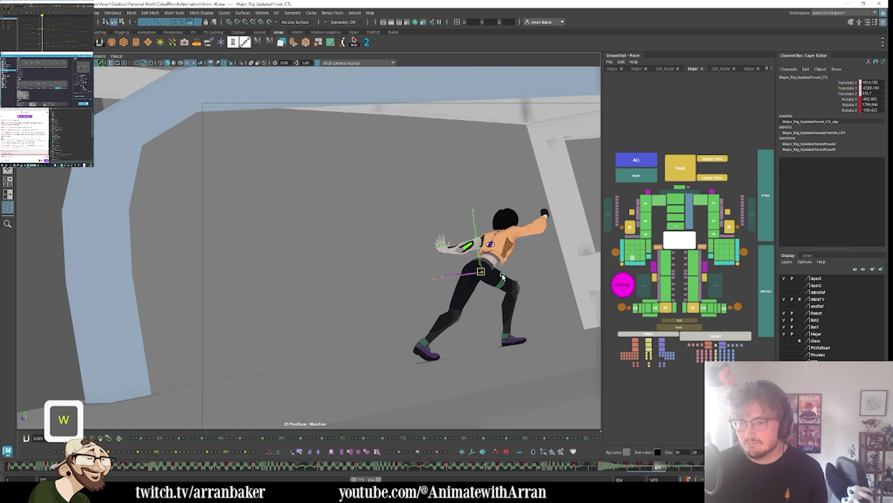
key(comma)
key(comma)
key(period)
key(period)
key(comma)
key(comma)
key(comma)
key(comma)
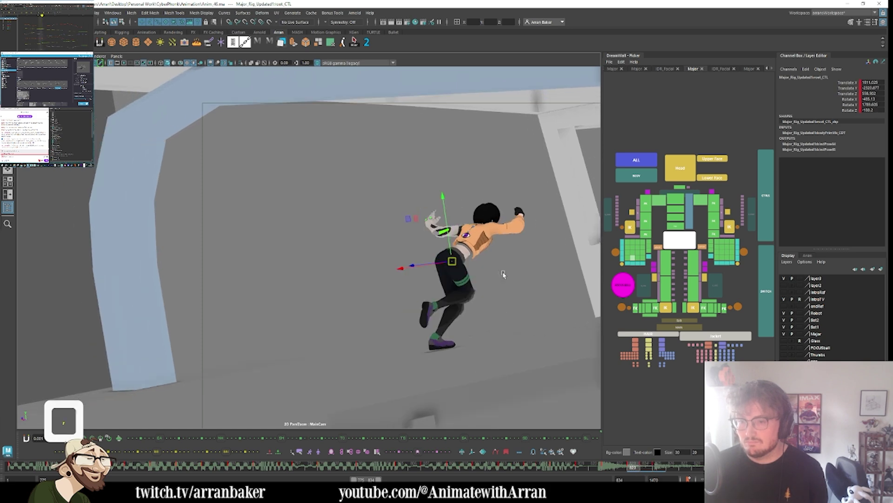
key(period)
key(period)
key(period)
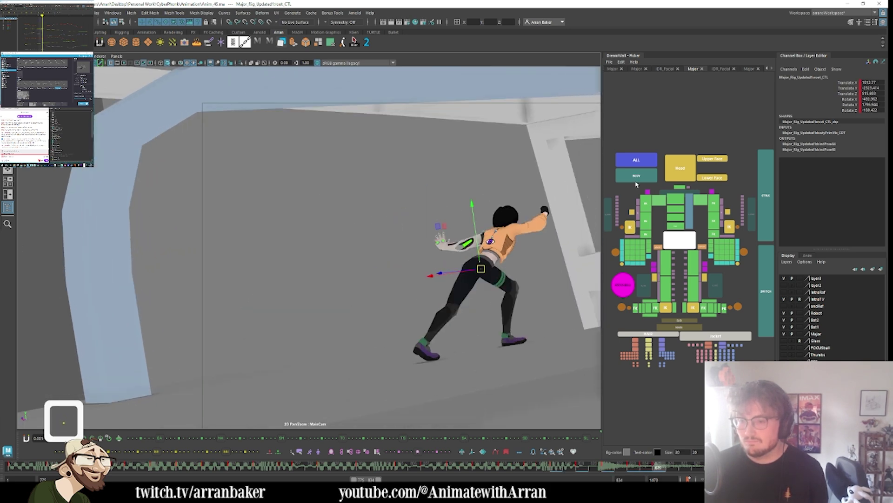
- Key all body controls a little after the stride pose and shift the visible timeline range to later frames
click(636, 178)
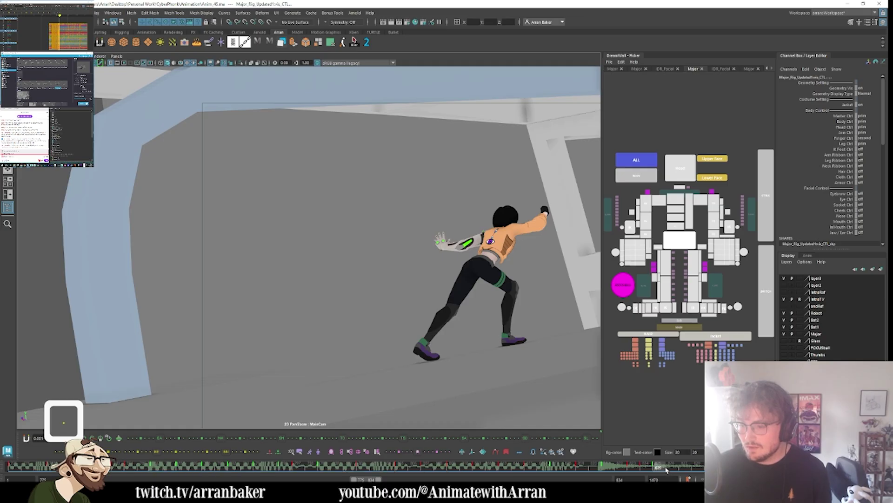
drag(667, 469, 687, 469)
key(i)
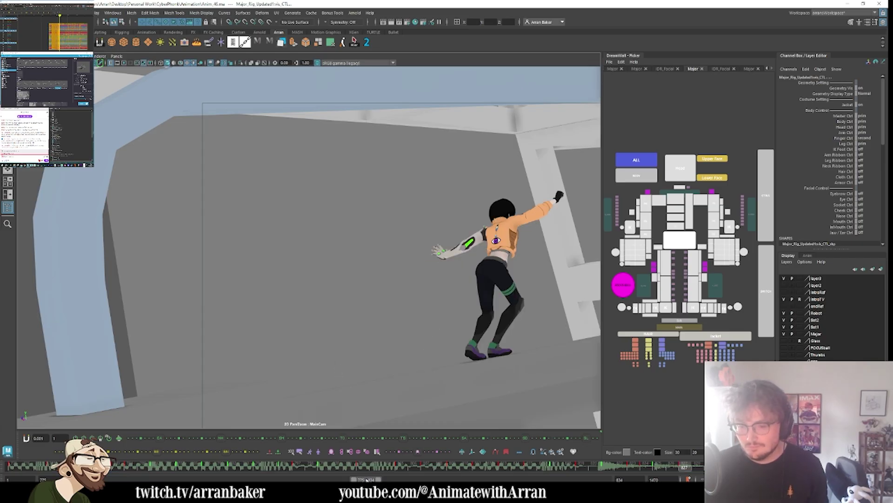
drag(367, 479, 375, 479)
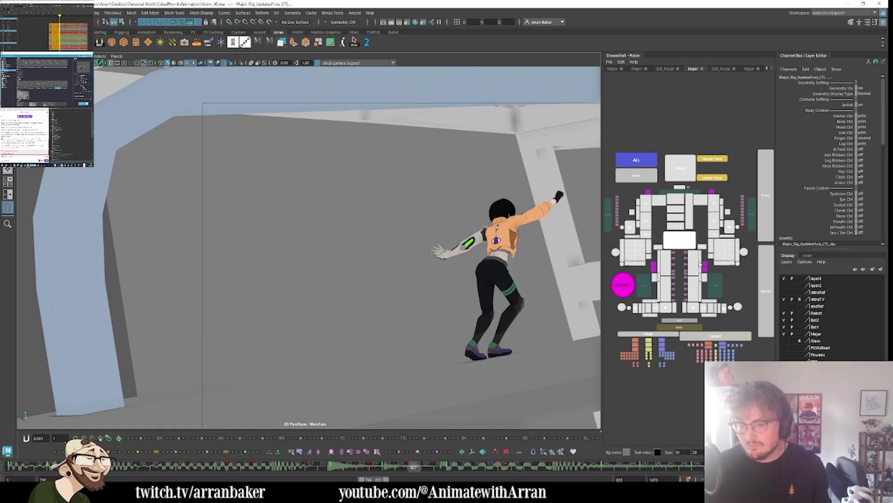
click(693, 238)
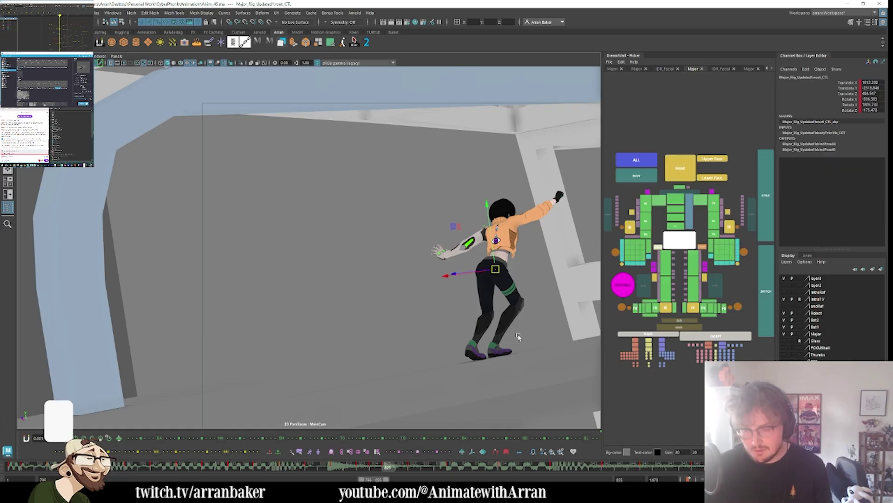
click(666, 309)
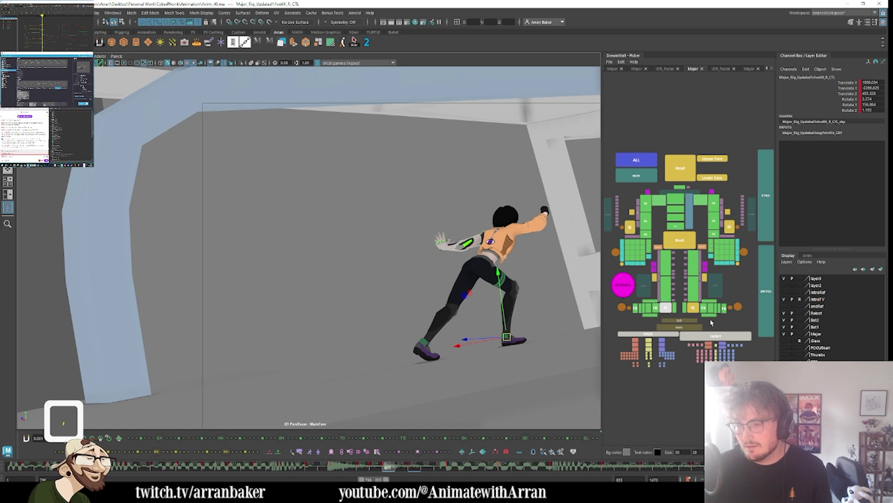
- Lift the left foot IK control off the ground on the new key and rotate it so the trailing foot's toe points down
click(693, 307)
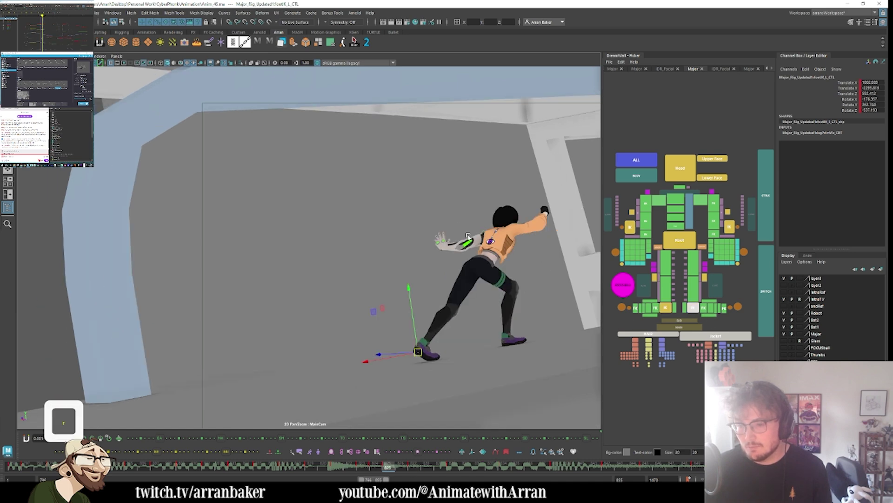
key(period)
key(period)
key(e)
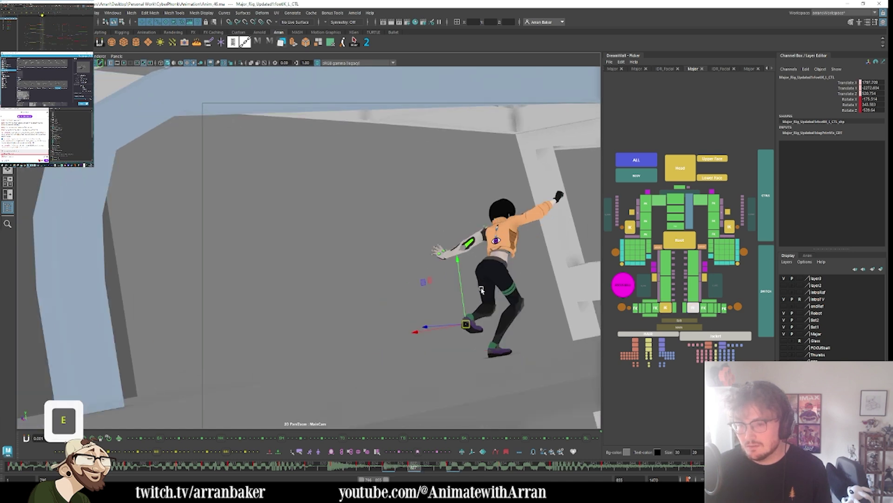
drag(482, 290, 472, 341)
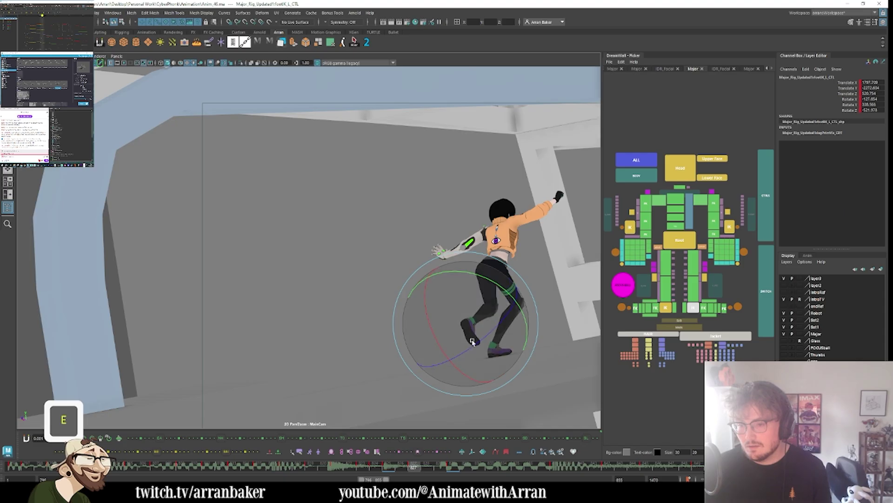
drag(451, 289, 438, 269)
key(comma)
key(period)
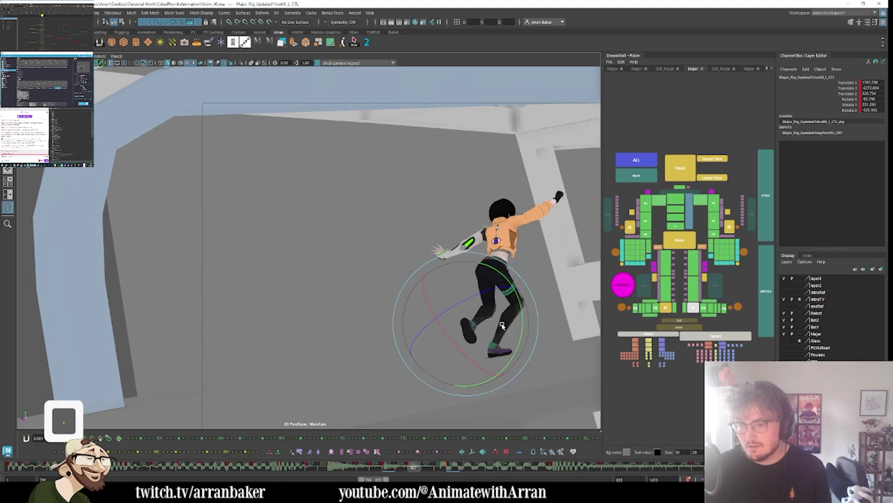
key(comma)
key(period)
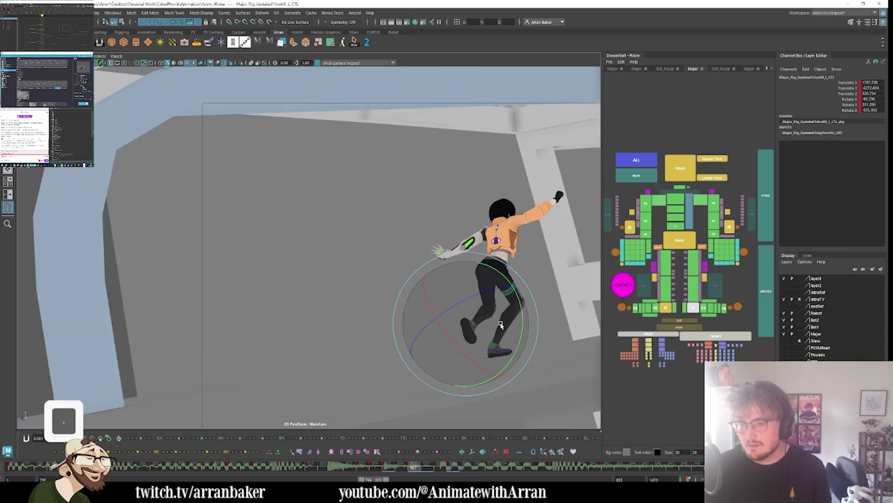
- Move the root control slightly up over the planted right foot on the key with the lifted left foot
click(679, 242)
key(w)
mouse_move(536, 250)
middle_down()
mouse_move(549, 261)
mouse_move(537, 251)
middle_up()
- Add another key for all body controls after the lifted-foot pose, blending the pose toward the next step
click(637, 176)
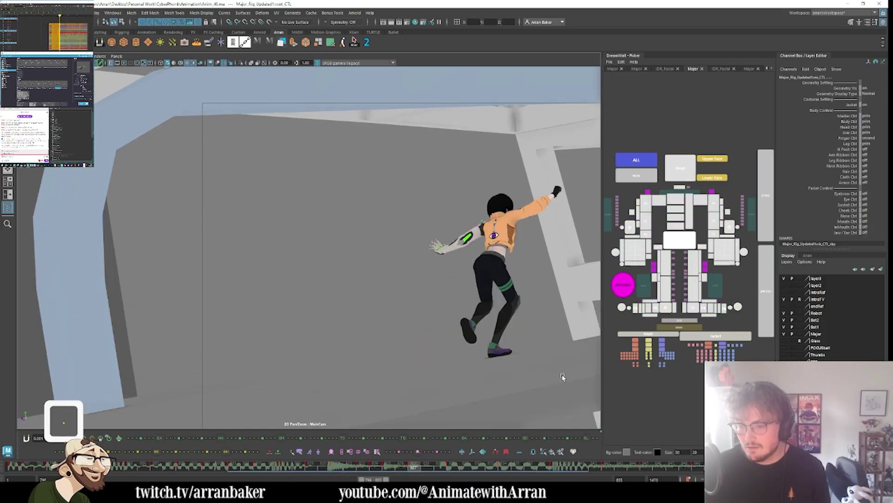
key(l)
key(l)
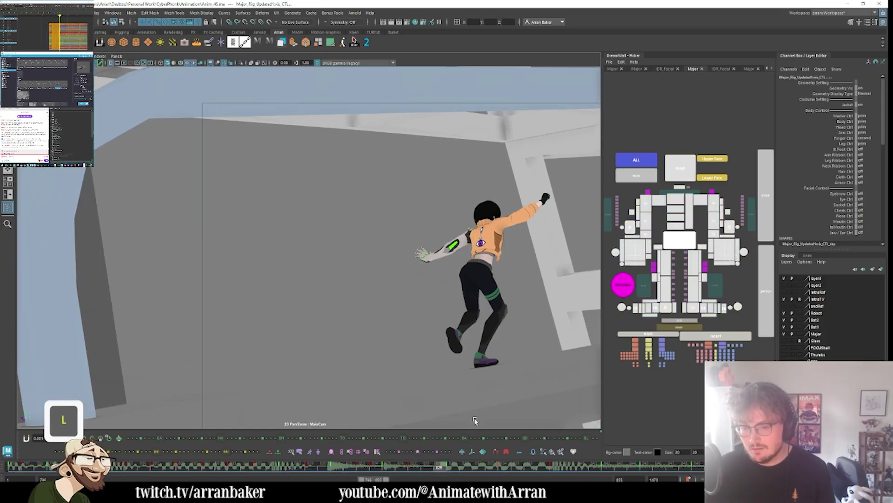
key(o)
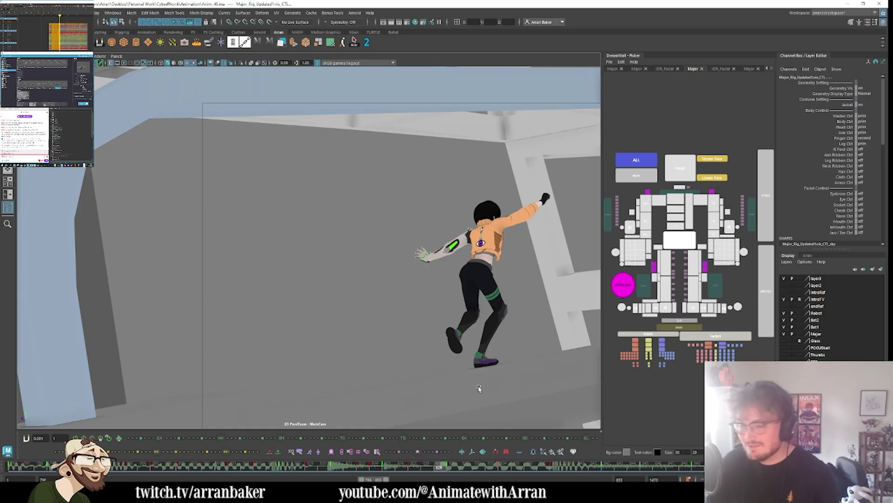
key(i)
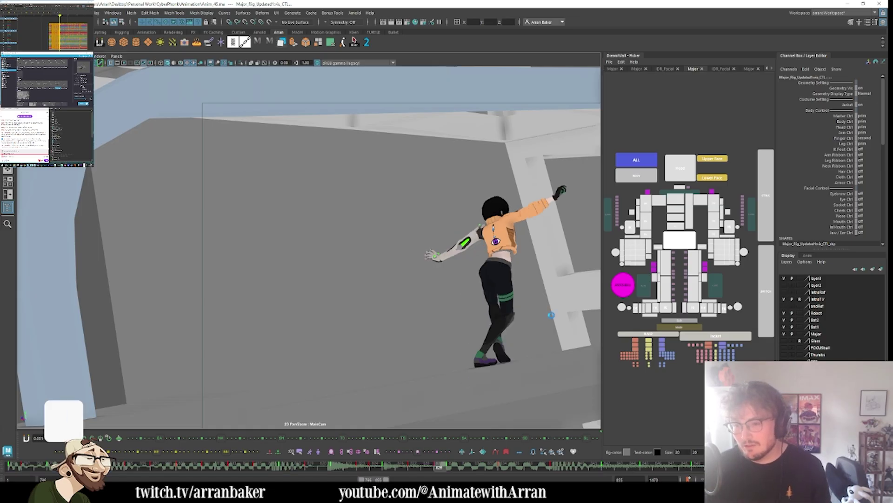
key(i)
- Move the left foot IK control forward past the planted right foot on the new in-between key
click(694, 308)
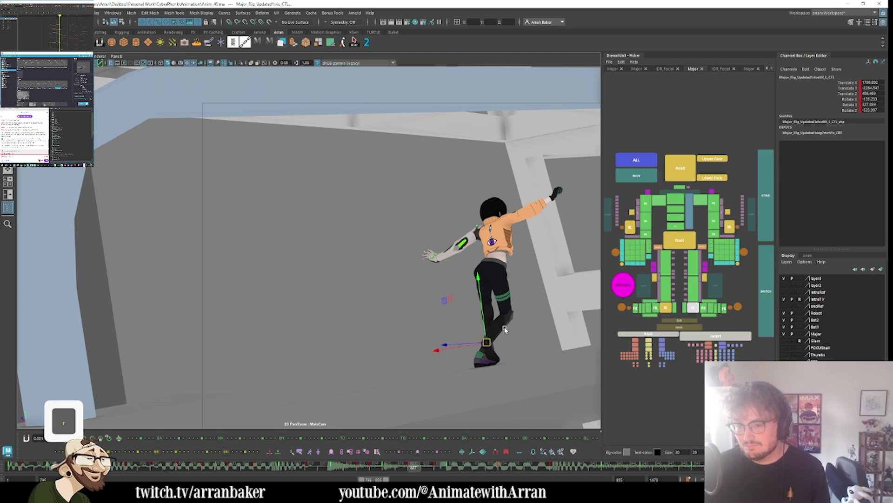
key(p)
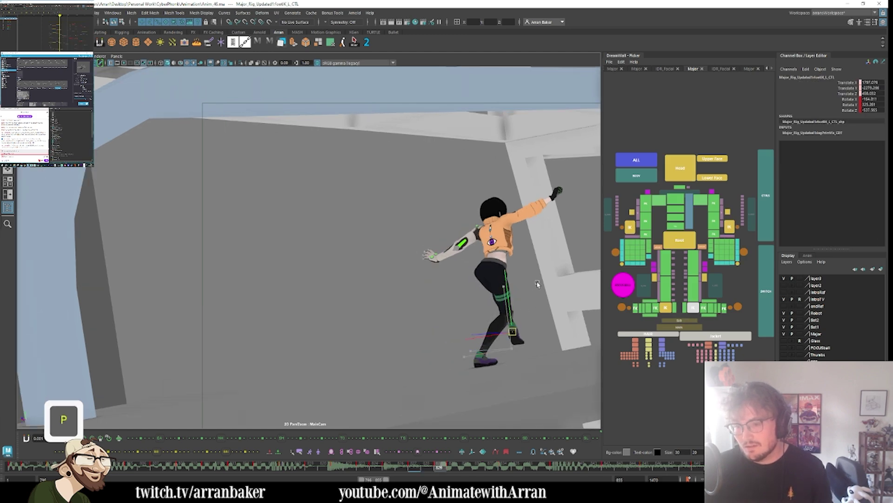
key(period)
key(period)
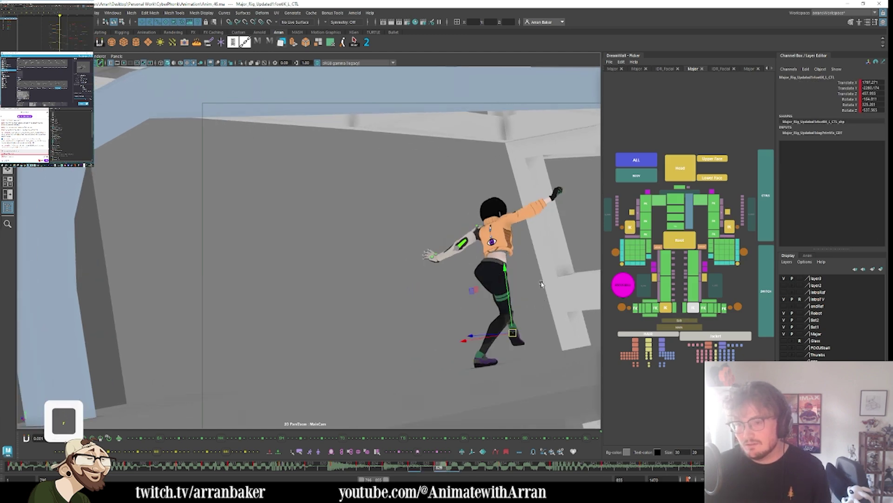
- Adjust the root control's position on the in-between key, comparing the hips with the keys before and after it
key(slash)
key(period)
key(period)
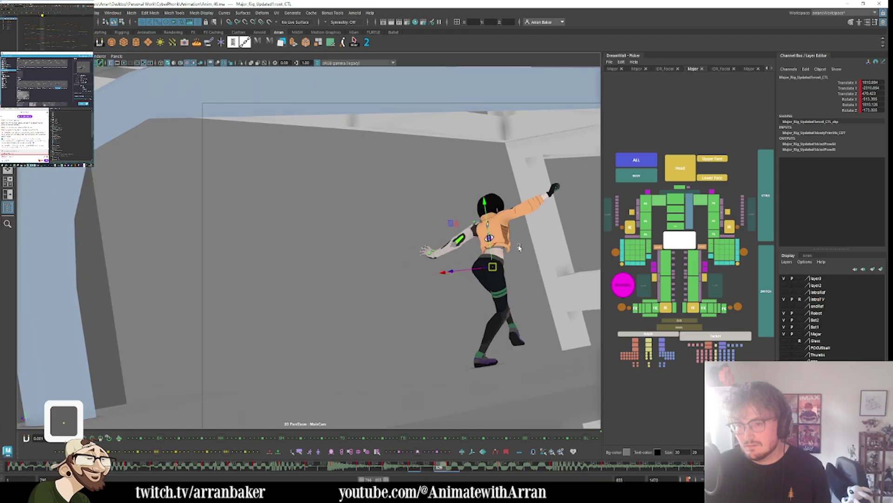
key(period)
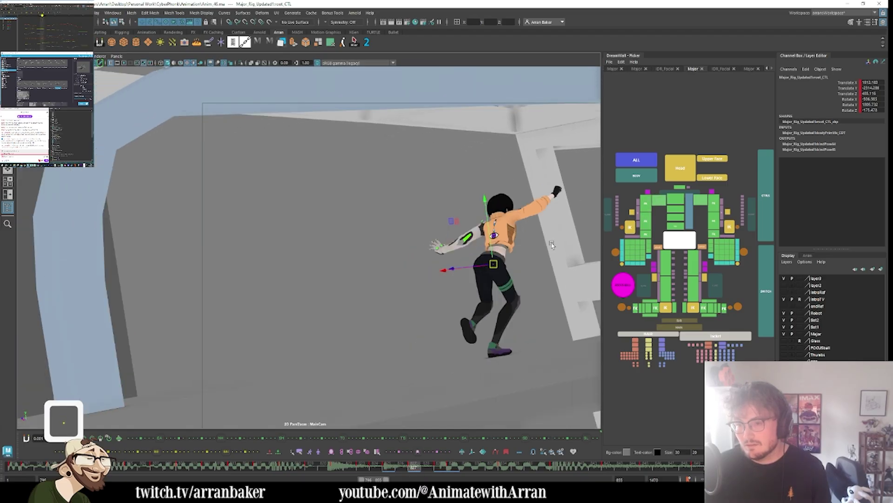
key(period)
key(slash)
key(period)
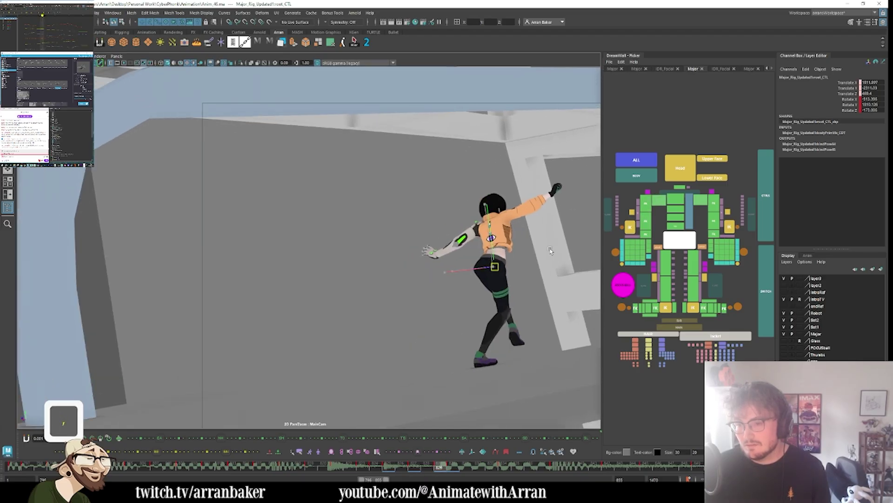
key(period)
- Add an in-between key for all body controls after the crossed-leg pose, blending toward the next stance, and compare it with its neighbours
click(607, 202)
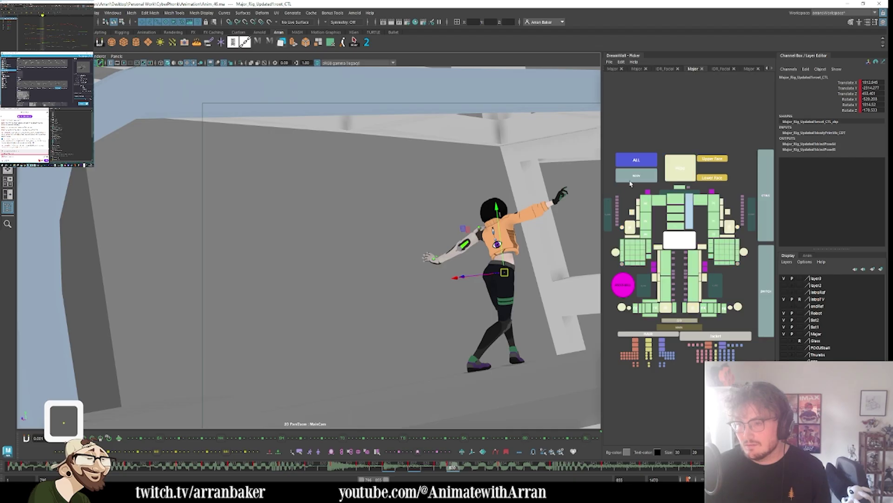
mouse_move(467, 467)
mouse_down()
mouse_move(509, 469)
mouse_move(459, 467)
mouse_move(477, 466)
mouse_up()
key(i)
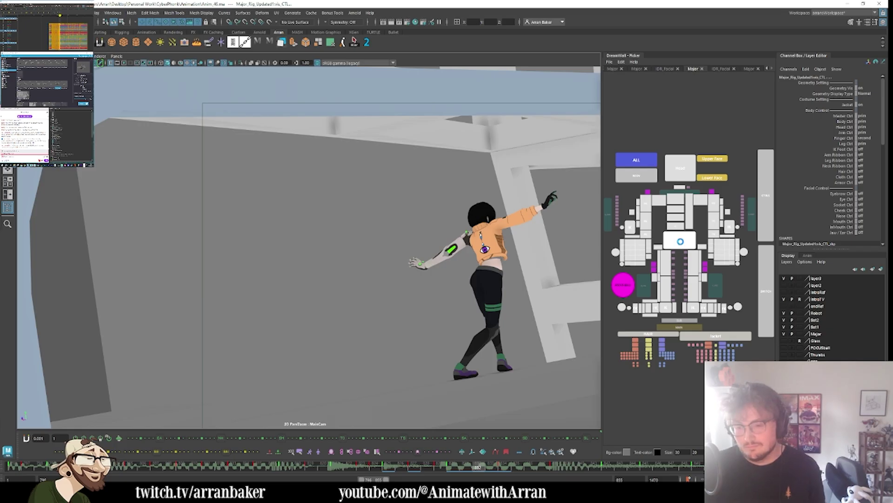
click(682, 244)
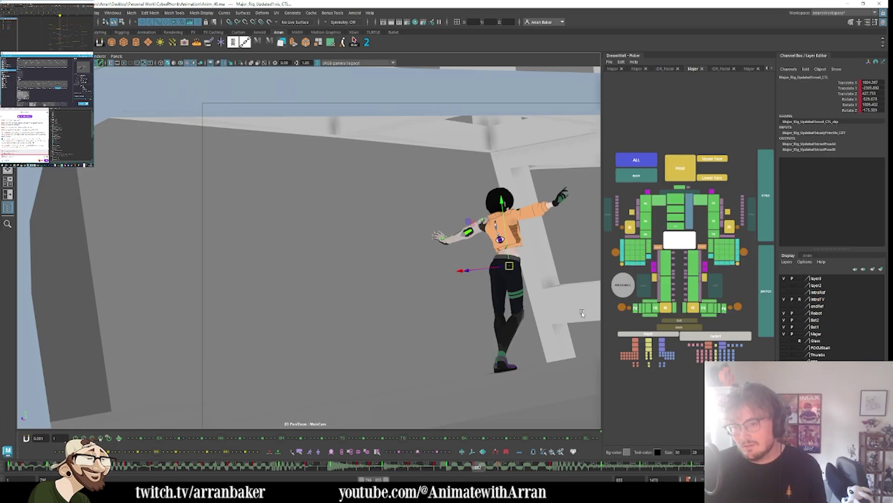
key(comma)
key(period)
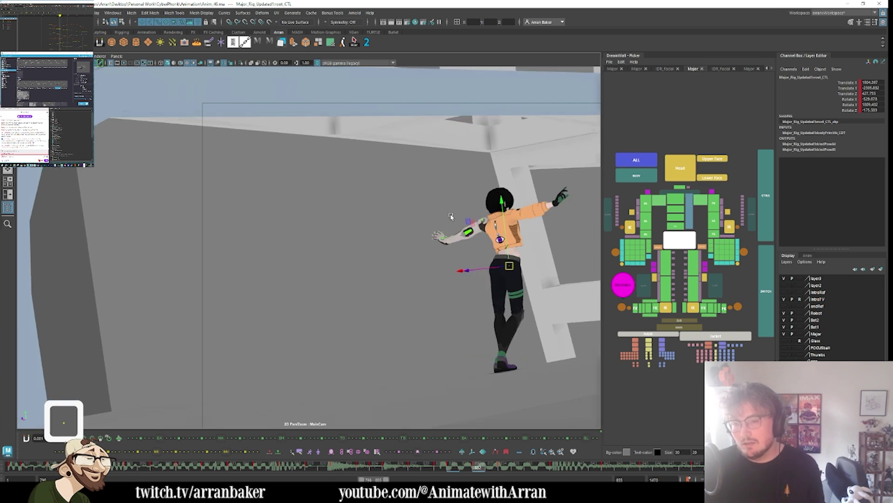
key(comma)
key(period)
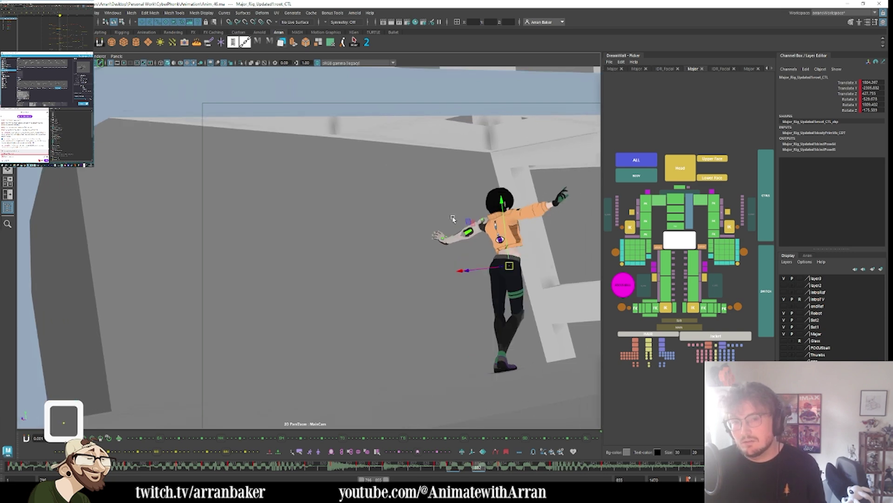
key(comma)
key(period)
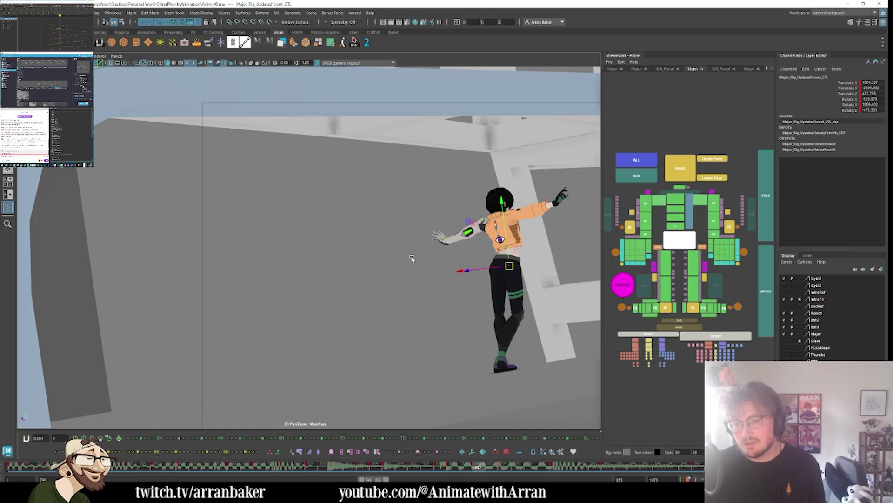
key(comma)
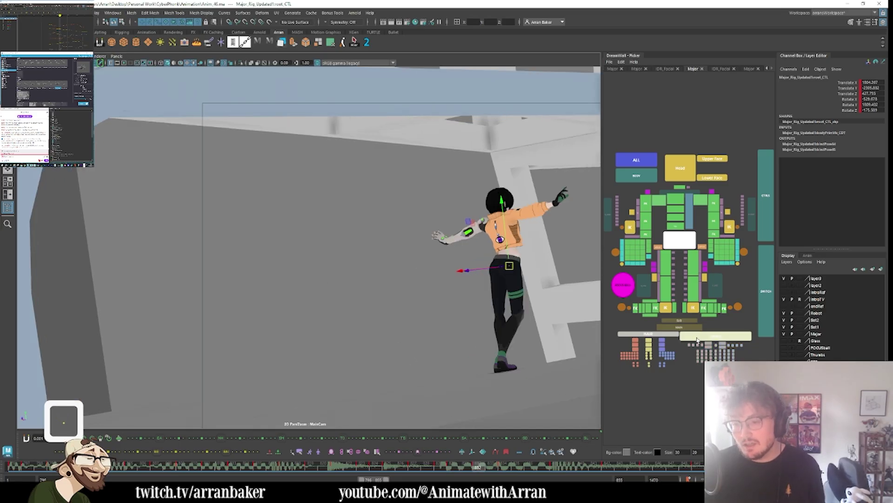
- Lift the right foot IK control off the ground on the new in-between key, comparing it with the surrounding keys
click(505, 347)
key(w)
key(comma)
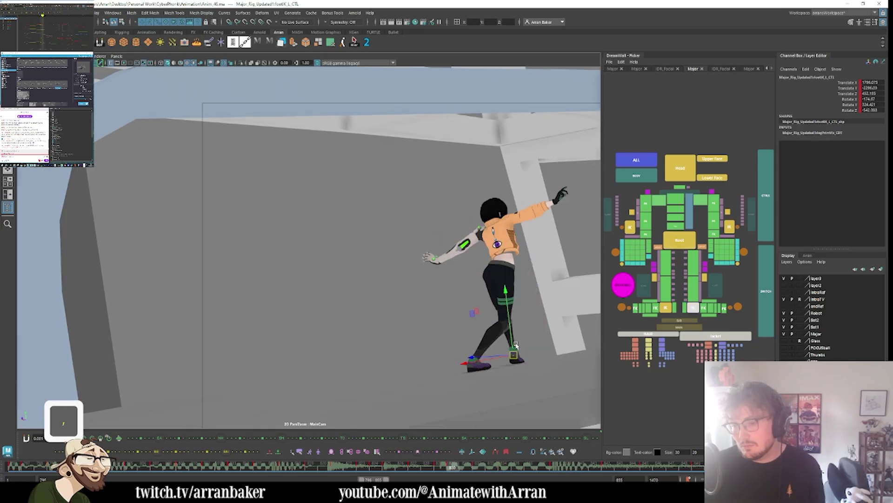
click(665, 308)
key(period)
middle_drag(558, 337, 562, 316)
key(period)
key(comma)
key(comma)
key(period)
key(period)
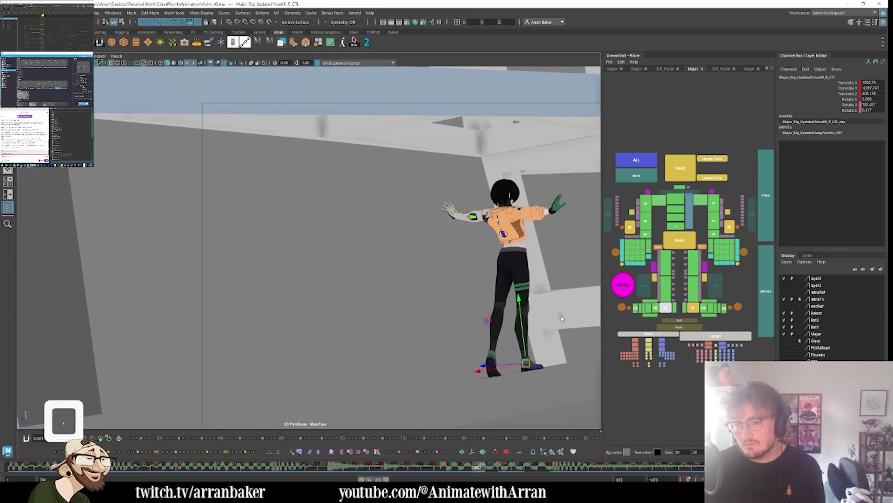
- Rotate the lifted right foot IK control so the toes tilt downward on the in-between key, and check its motion across neighbouring keys
key(comma)
key(e)
drag(493, 360, 488, 330)
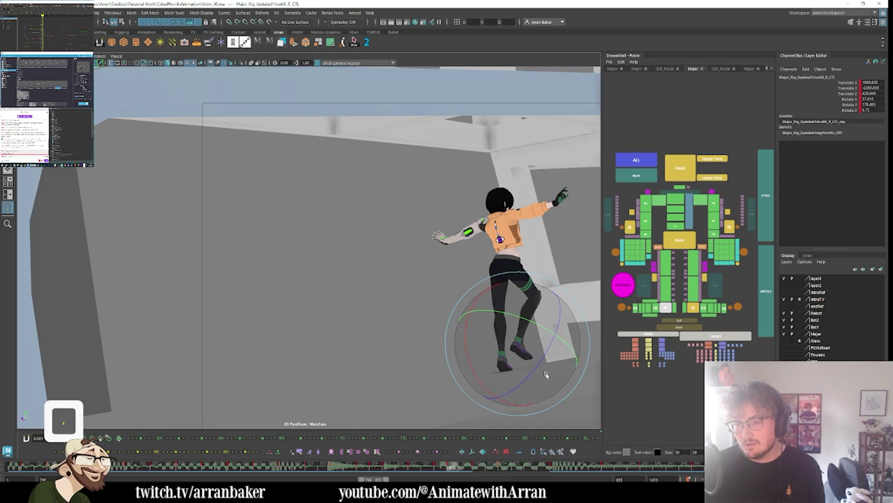
key(period)
key(period)
key(period)
key(comma)
key(comma)
key(comma)
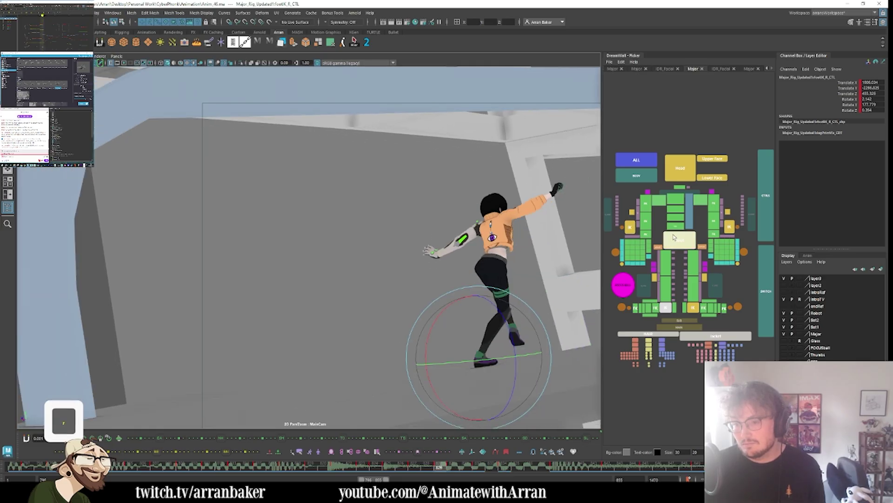
- Shift the root control slightly toward the planted left foot on the key with the lifted right foot
click(681, 242)
key(period)
key(w)
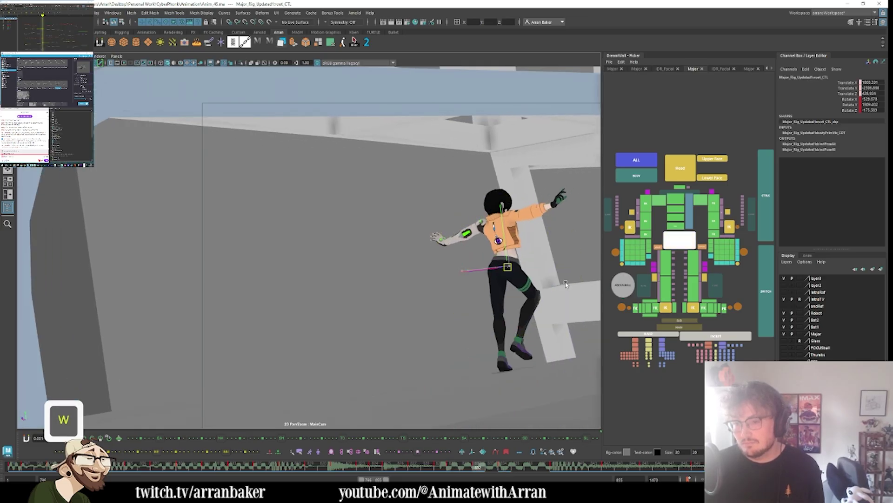
key(period)
key(period)
key(comma)
key(comma)
key(comma)
key(comma)
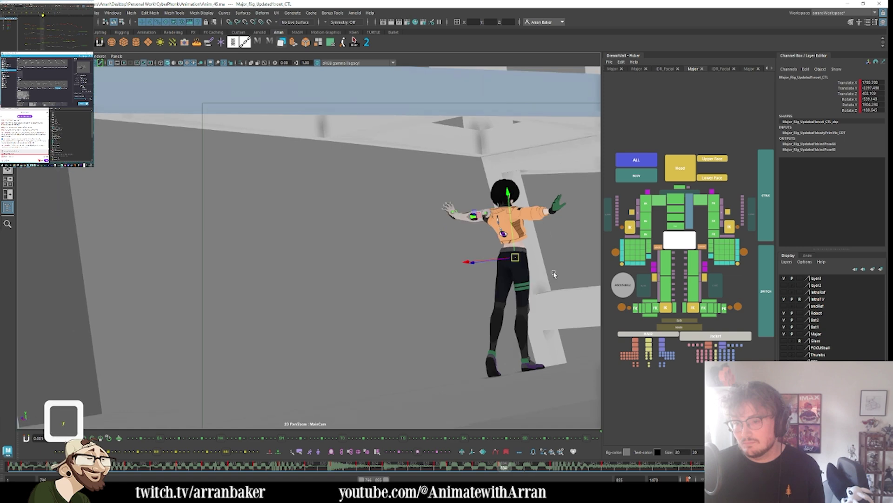
- Step back and forth through the keys after the kick to examine the hip height and weight shift between poses
key(comma)
key(comma)
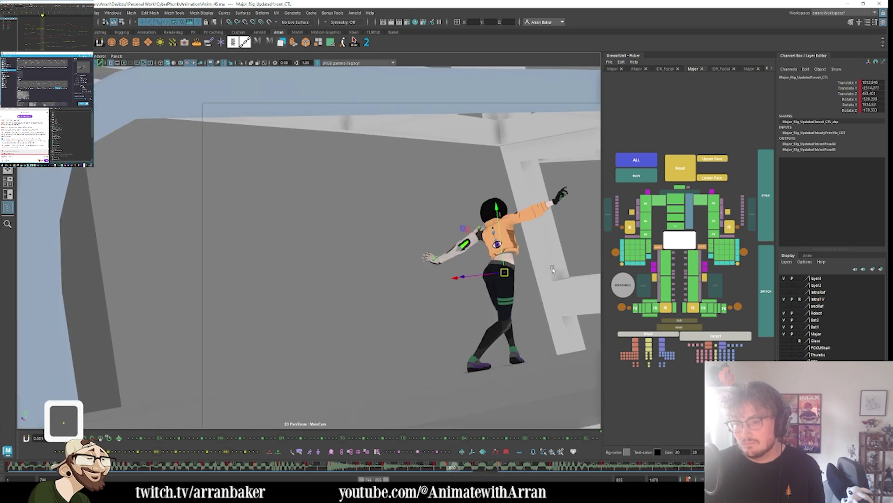
key(period)
key(period)
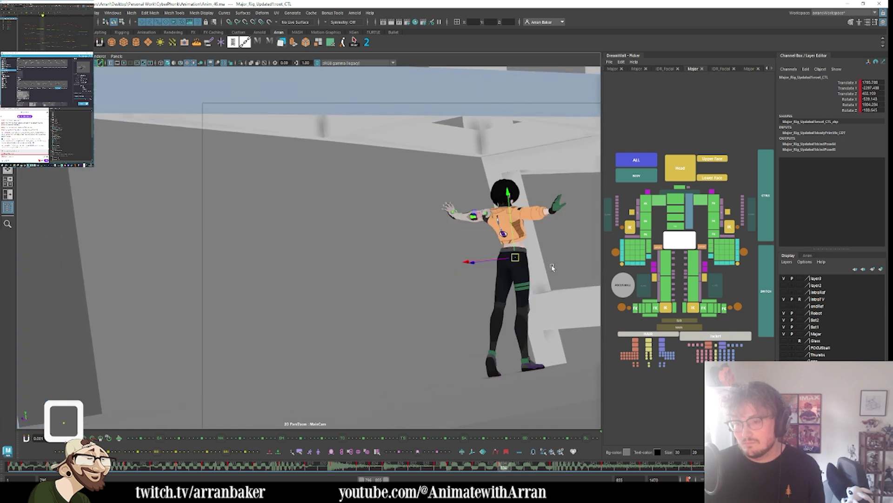
key(comma)
key(comma)
key(comma)
key(period)
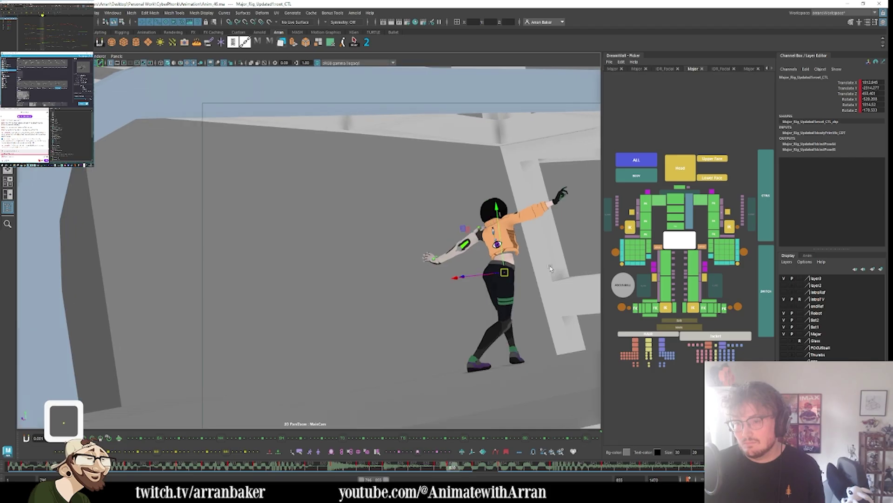
key(period)
key(period)
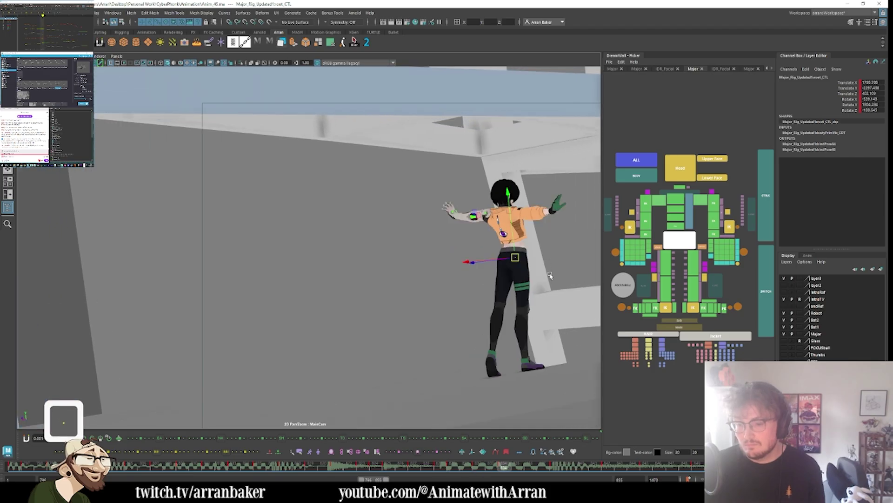
key(comma)
key(period)
key(comma)
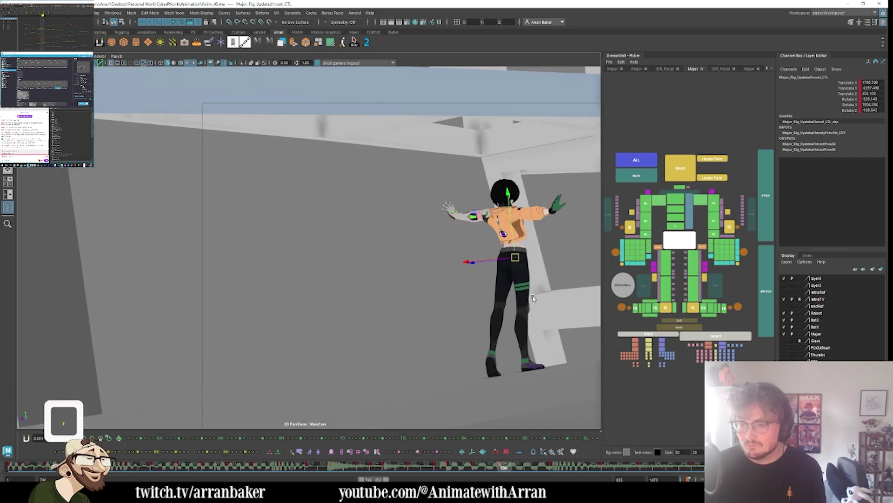
key(period)
key(period)
key(period)
key(period)
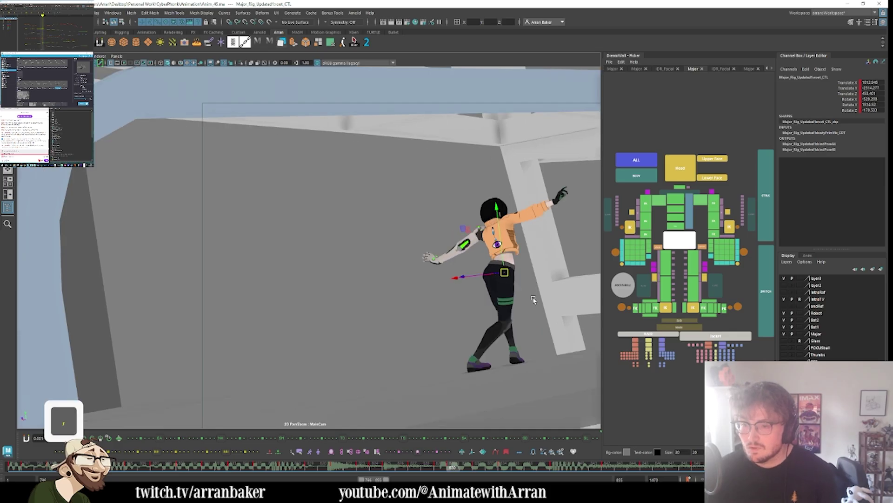
key(period)
key(comma)
key(period)
key(comma)
key(comma)
key(period)
key(period)
key(period)
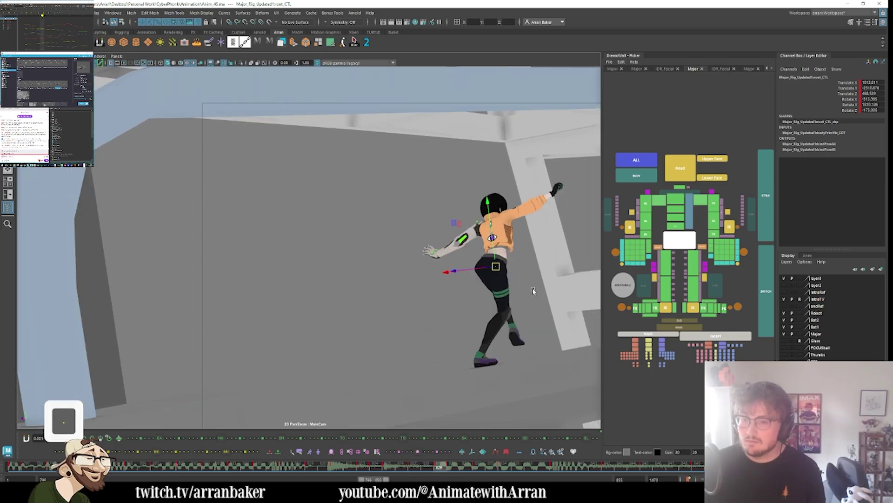
- Raise the root control on the lifted-left-foot, crossed-leg and lifted-right-foot keys to straighten the body through the steps
middle_drag(534, 292, 534, 289)
key(period)
key(period)
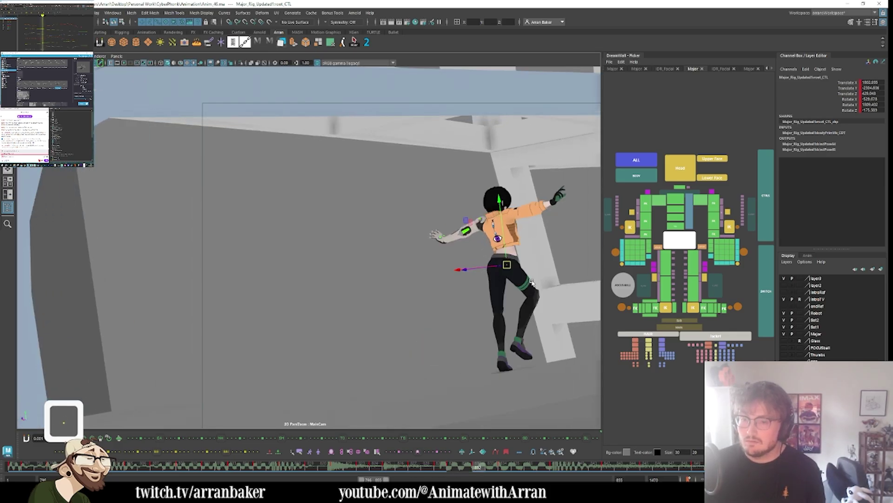
key(period)
key(period)
key(comma)
key(comma)
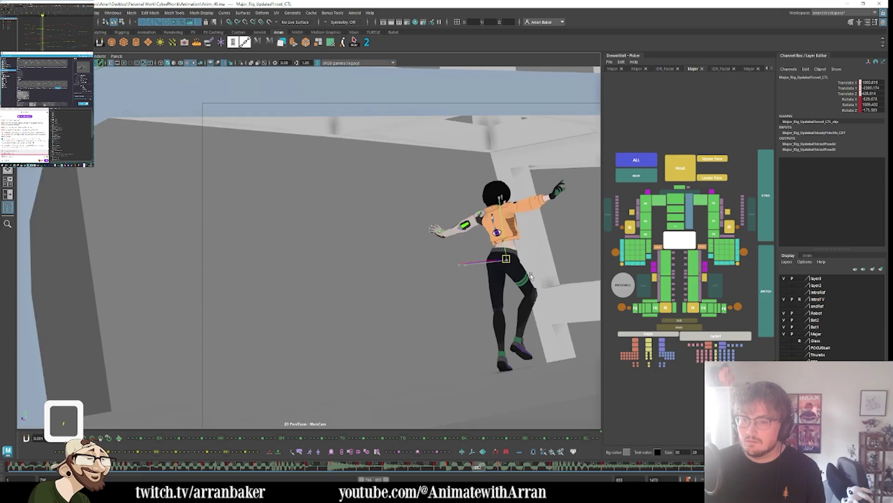
key(comma)
key(comma)
key(comma)
key(period)
key(period)
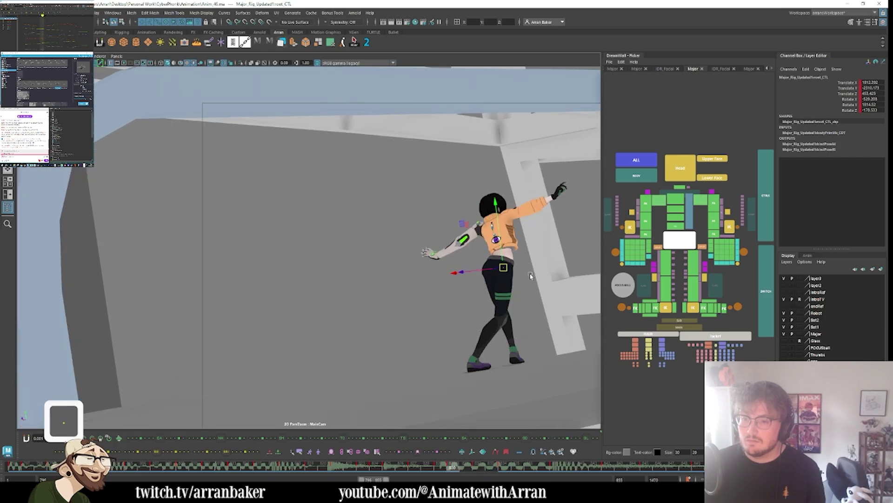
- Raise the root control a little further on the lifted-left-foot and crossed-leg keys, smoothing the rise from the crouched pose
key(period)
key(period)
key(comma)
key(comma)
key(comma)
key(comma)
key(comma)
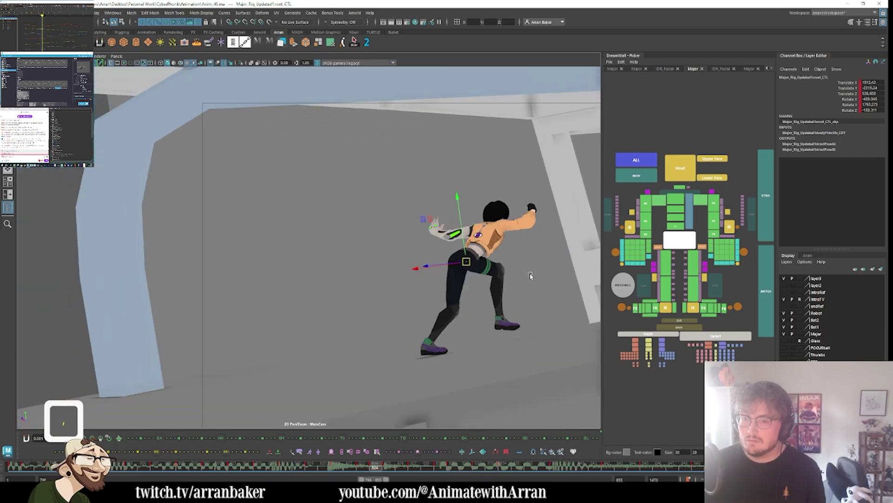
key(period)
key(period)
key(period)
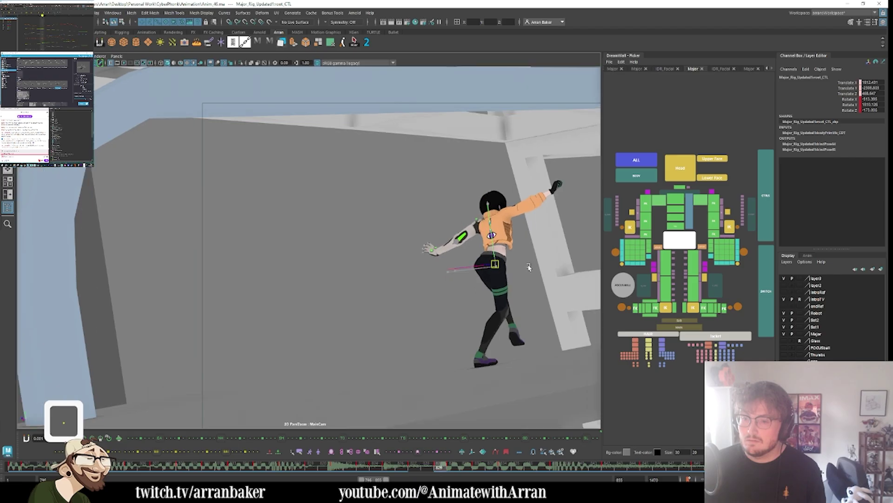
key(period)
key(period)
key(period)
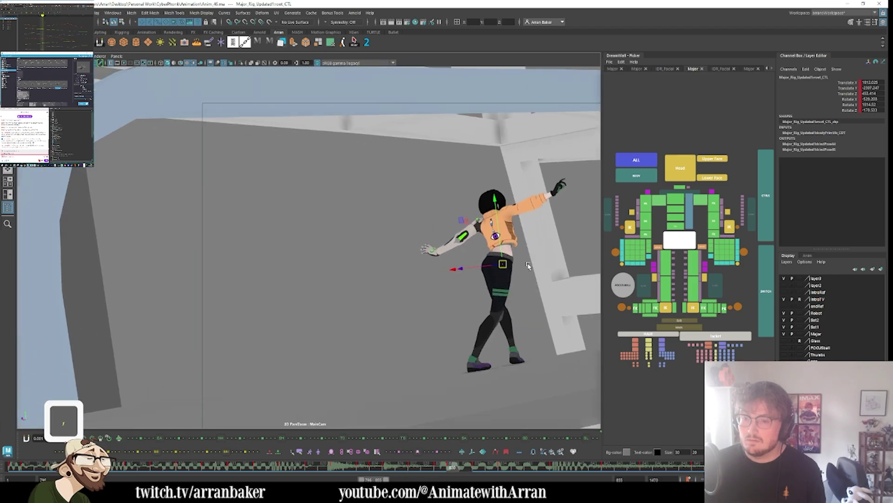
key(period)
key(period)
key(period)
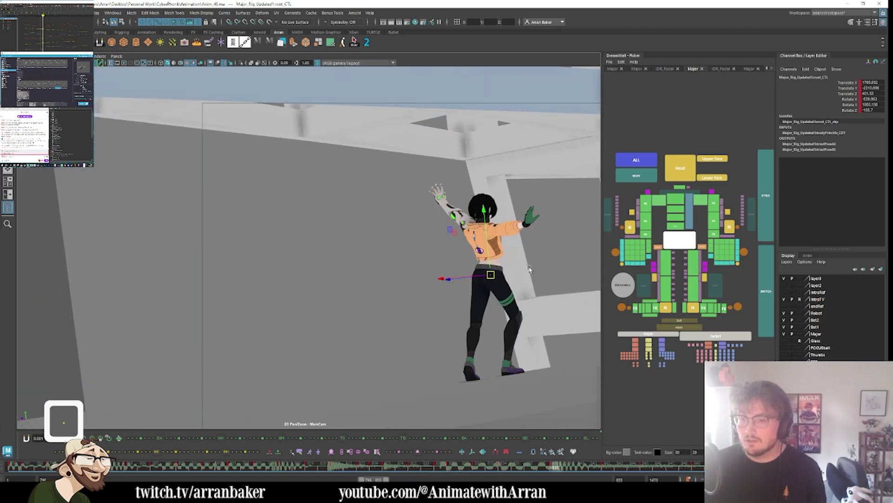
- Step through the keys from the run to the stance beside the pillar to examine the adjusted hip motion
key(period)
key(period)
key(period)
key(period)
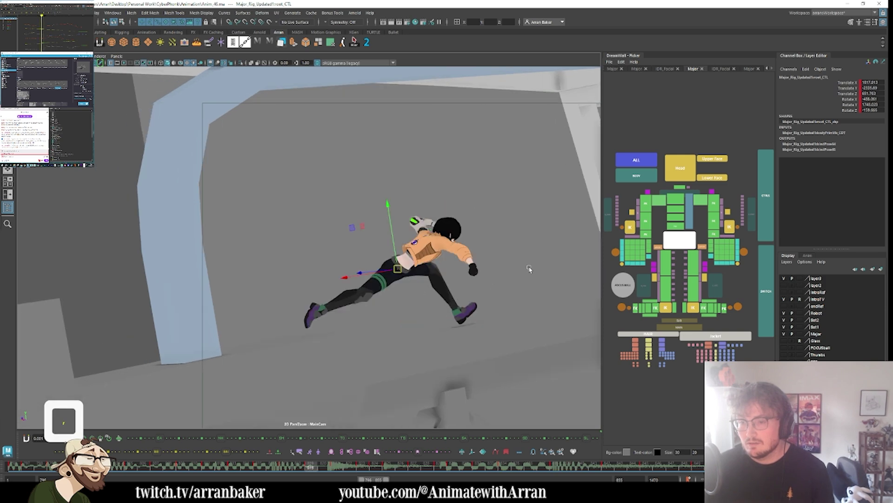
key(period)
key(period)
key(period)
key(period)
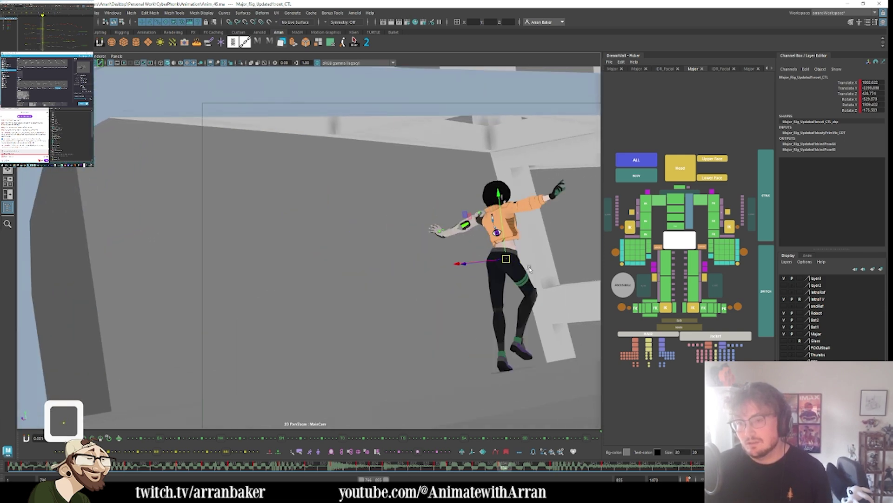
key(period)
key(comma)
- Add an in-between pose on all body controls between the lifted-right-foot key and the following stance, favouring the earlier key
click(636, 175)
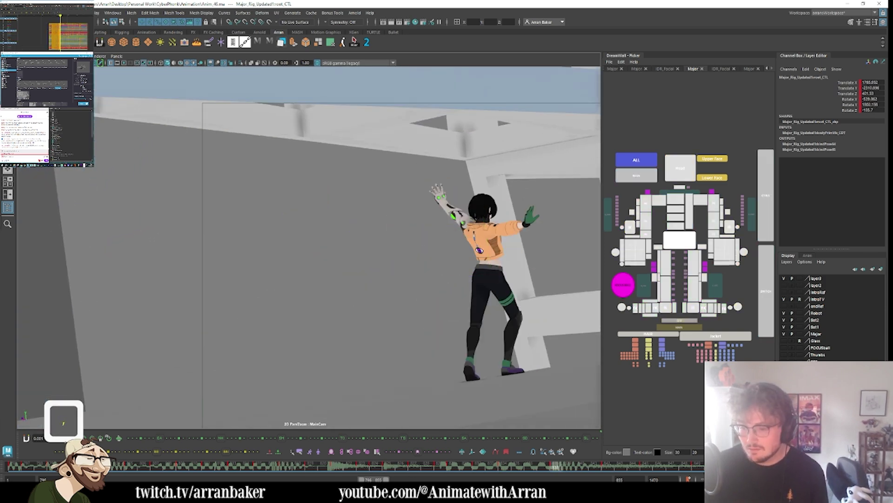
drag(376, 475, 515, 462)
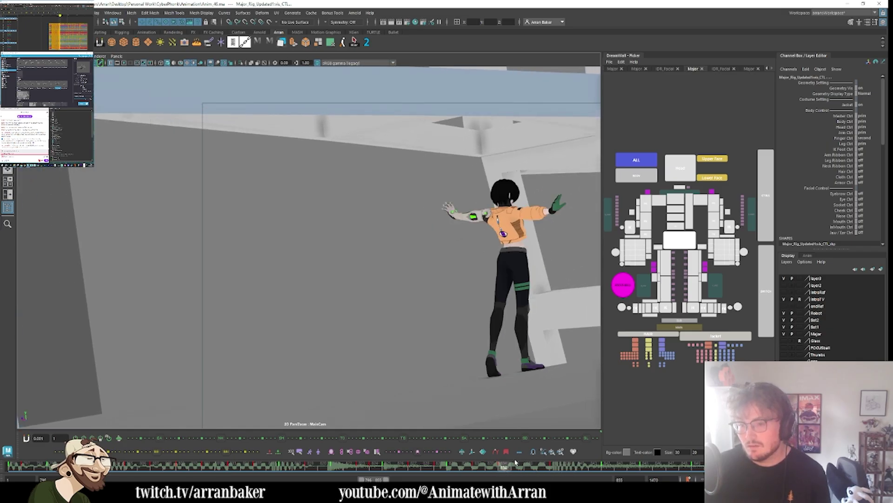
click(678, 250)
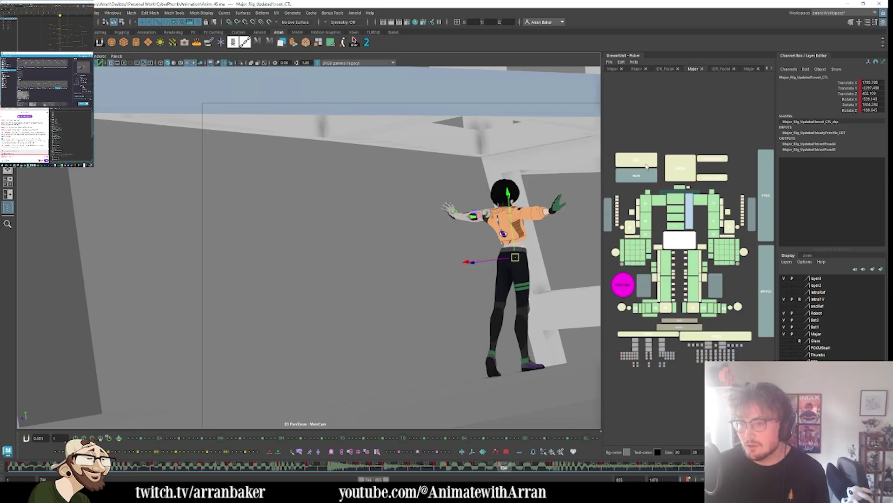
click(641, 175)
click(523, 469)
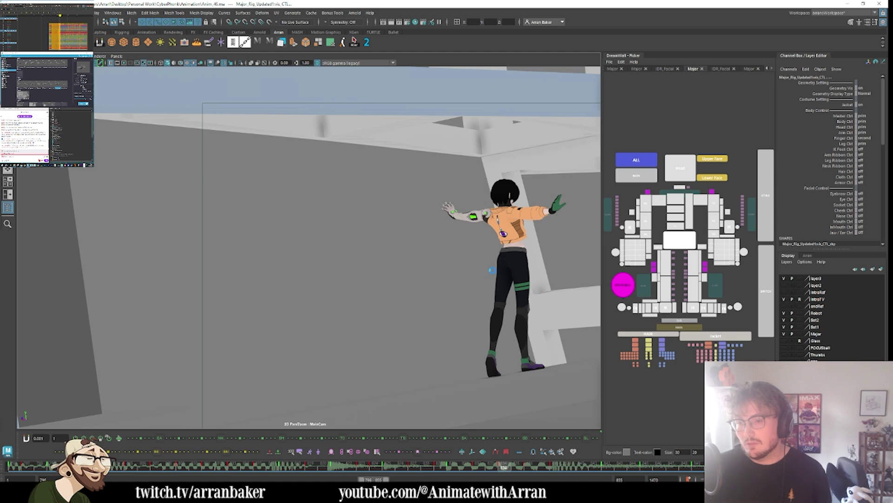
key(ctrl+z)
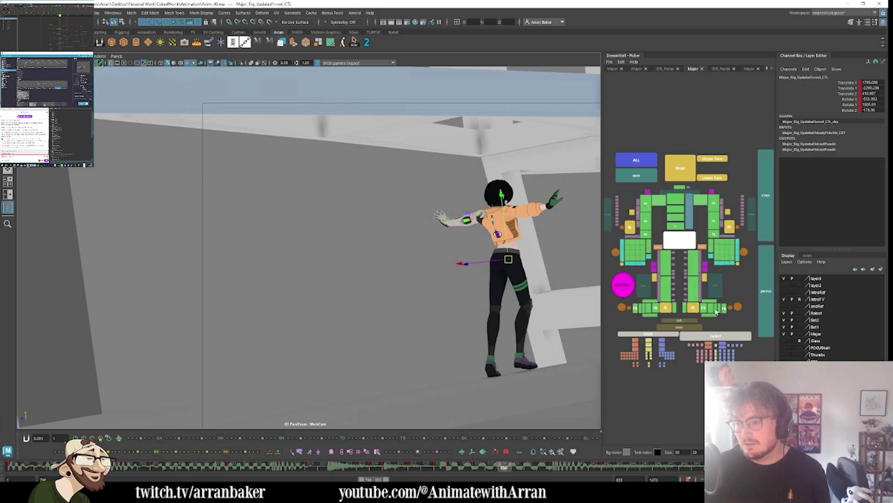
- Blend the right leg controls toward the following stance on the in-between pose so the right foot is planted
click(722, 286)
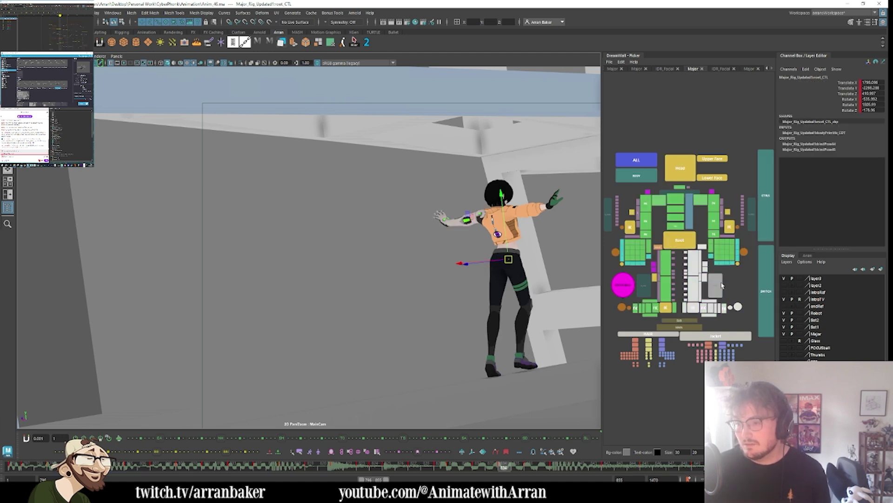
click(623, 284)
click(245, 454)
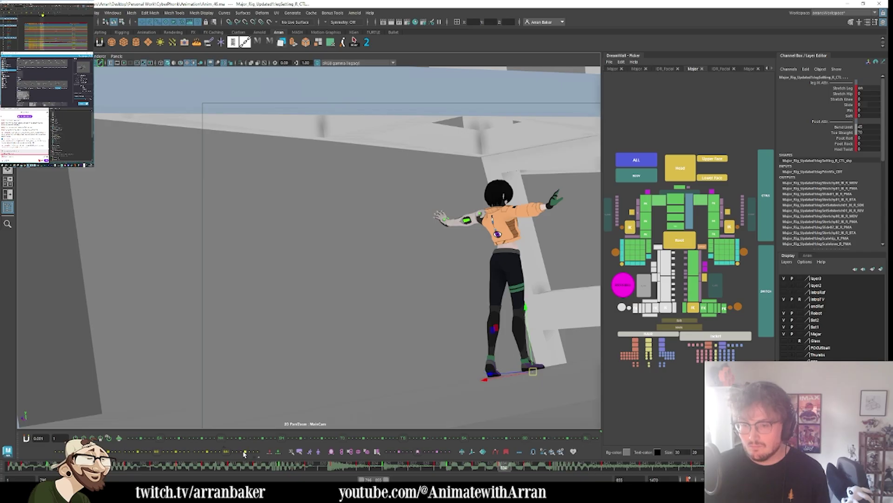
- Select the left leg controls and step through the neighbouring keys to compare the left foot's placement and ankle rotation
click(723, 304)
key(y)
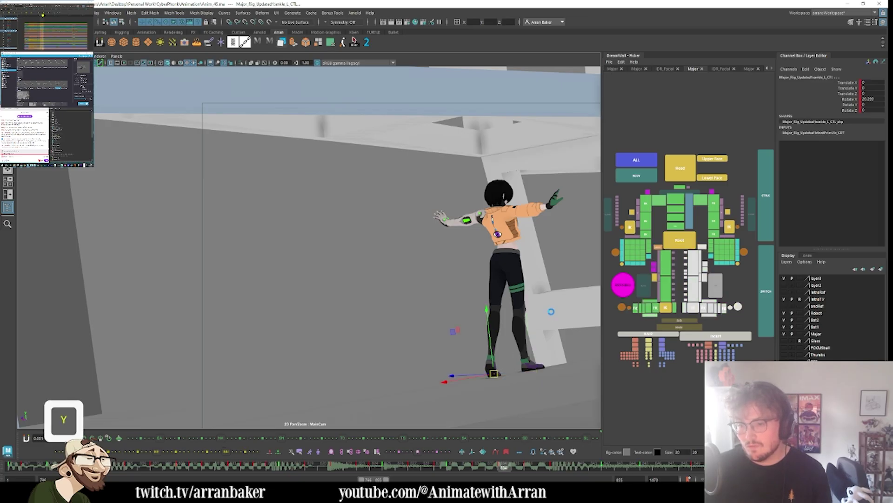
key(comma)
key(comma)
key(comma)
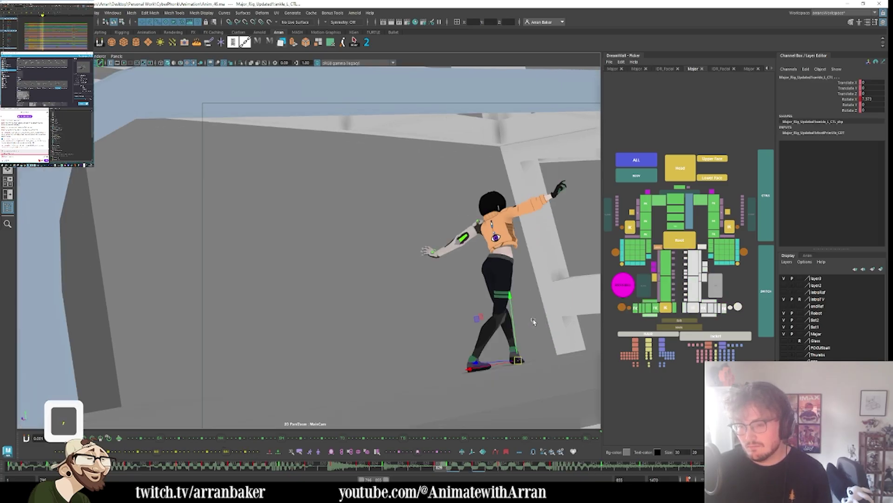
key(period)
key(period)
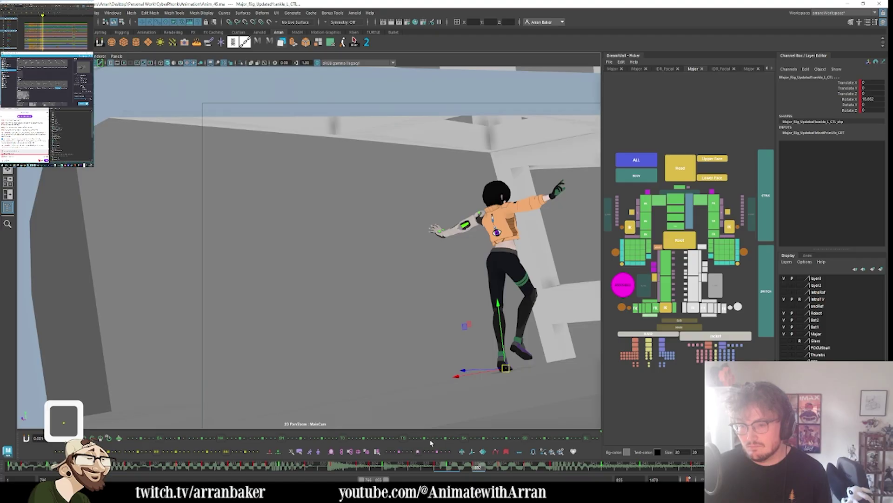
- Reduce the left ankle control's rotation on the in-between pose to flatten the left foot
click(717, 309)
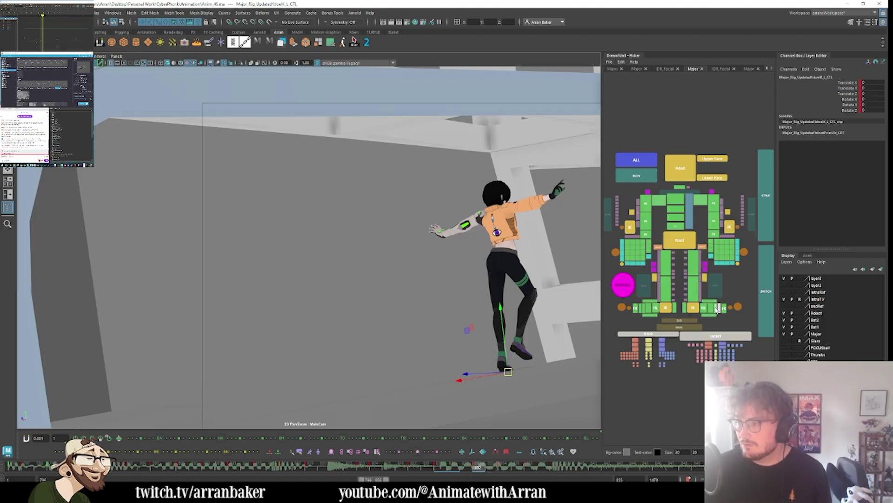
click(713, 315)
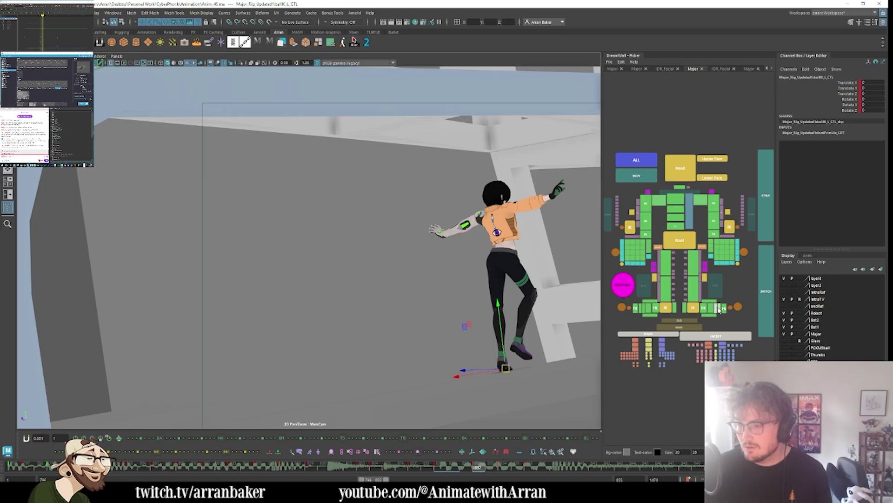
click(712, 309)
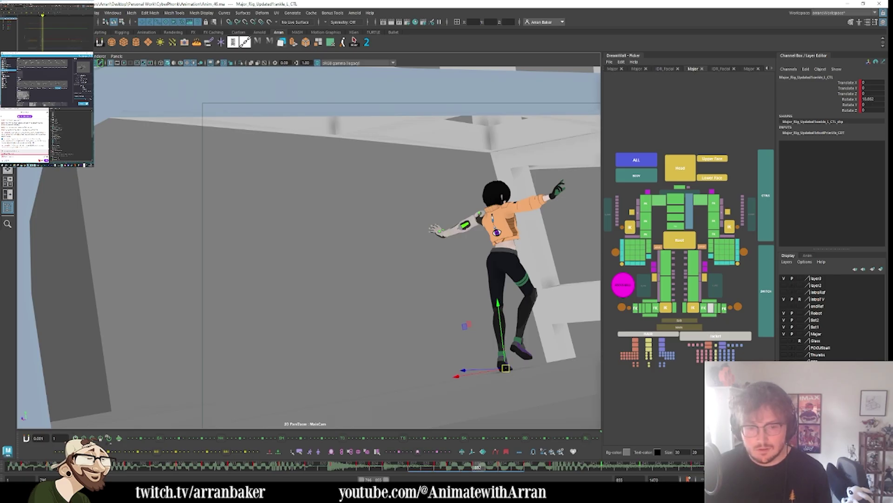
key(alt+r)
key(y)
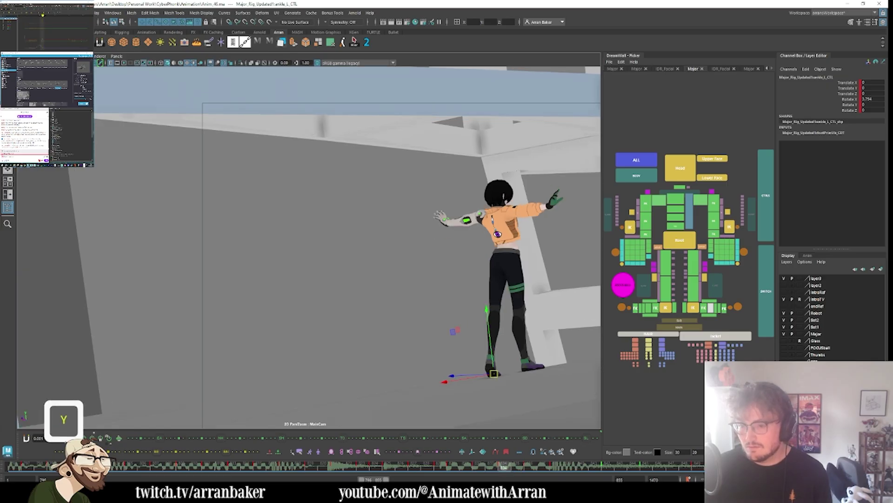
- Try rotating the left ankle and toe controls on the in-between pose to adjust the foot's tilt
key(e)
drag(464, 348, 625, 321)
click(723, 309)
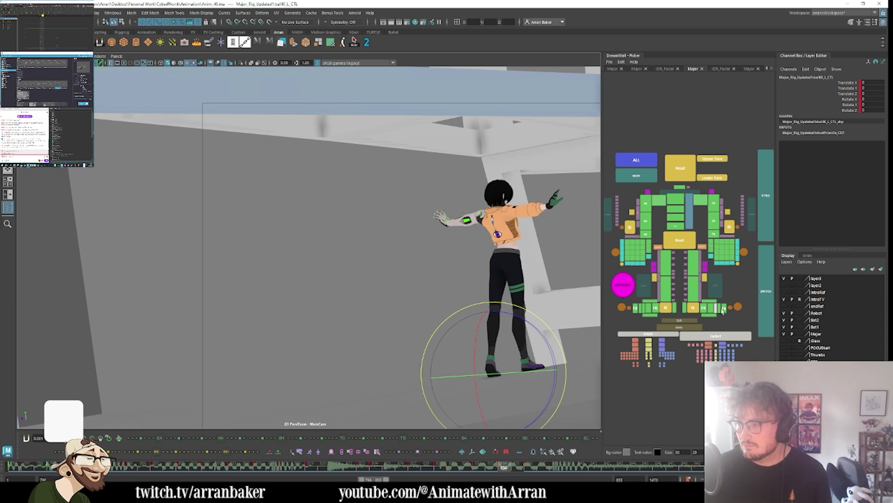
click(722, 311)
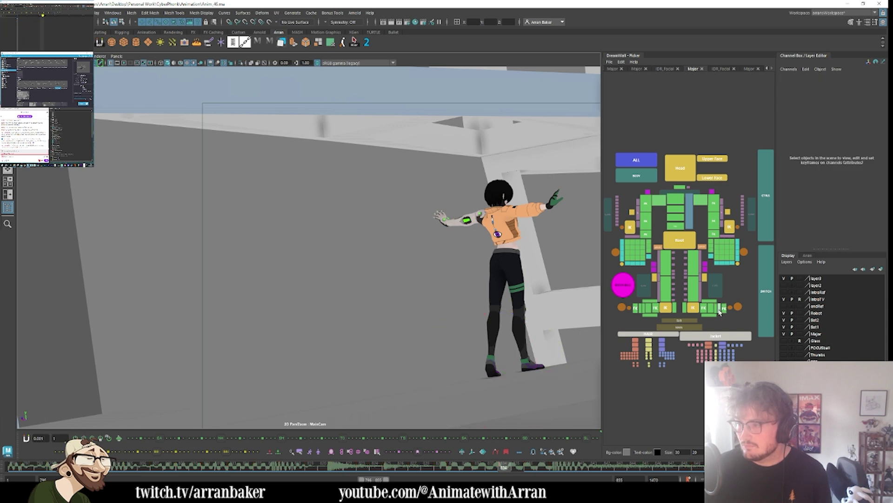
click(719, 311)
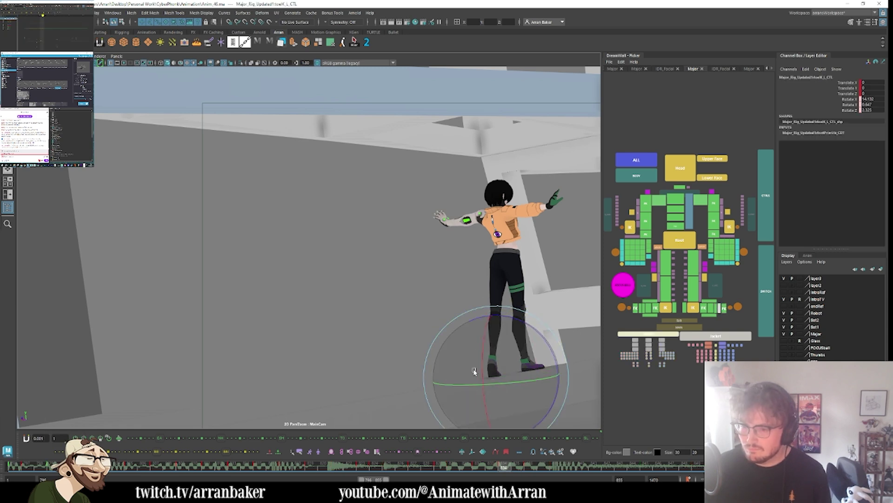
key(ctrl+z)
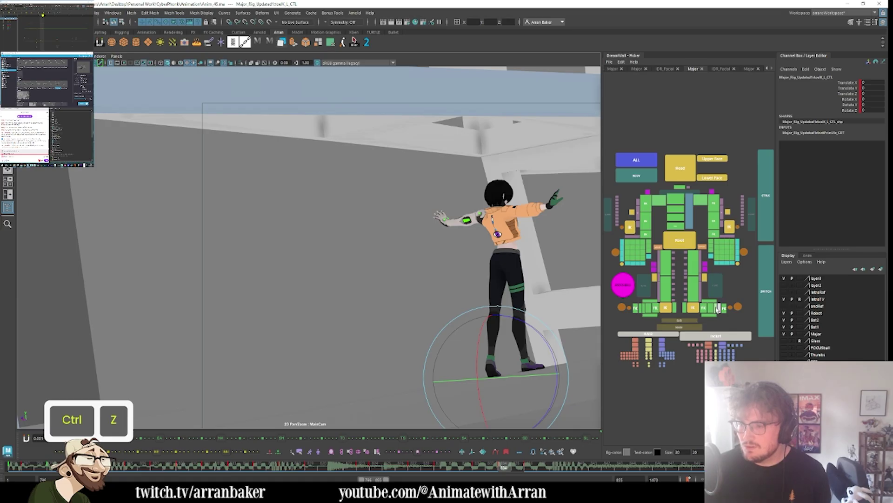
- Try rotating the left ball, ankle and IK foot controls to change the planted foot's angle
click(715, 308)
mouse_move(482, 332)
mouse_down()
mouse_move(484, 346)
mouse_move(476, 347)
mouse_up()
key(ctrl+z)
click(708, 308)
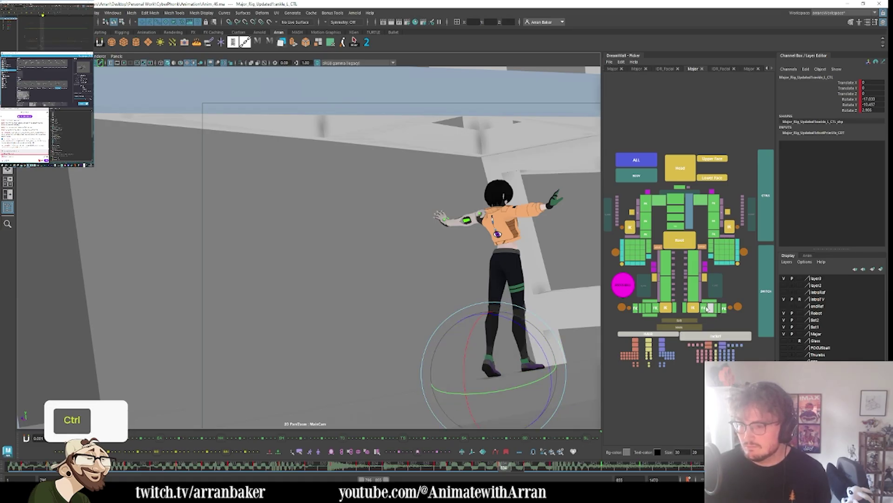
key(ctrl+z)
click(693, 307)
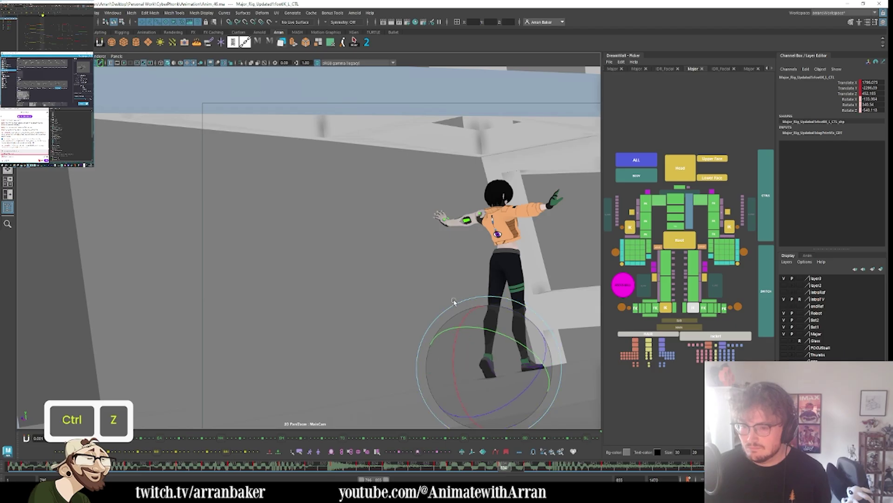
key(ctrl+z)
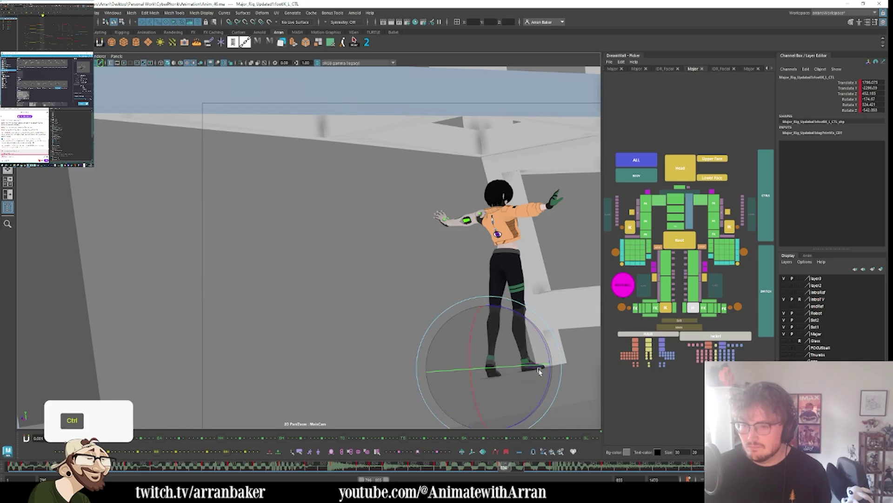
- Test the left foot's ankle, ball and toe pivots with trial rotations, undoing each one
click(711, 308)
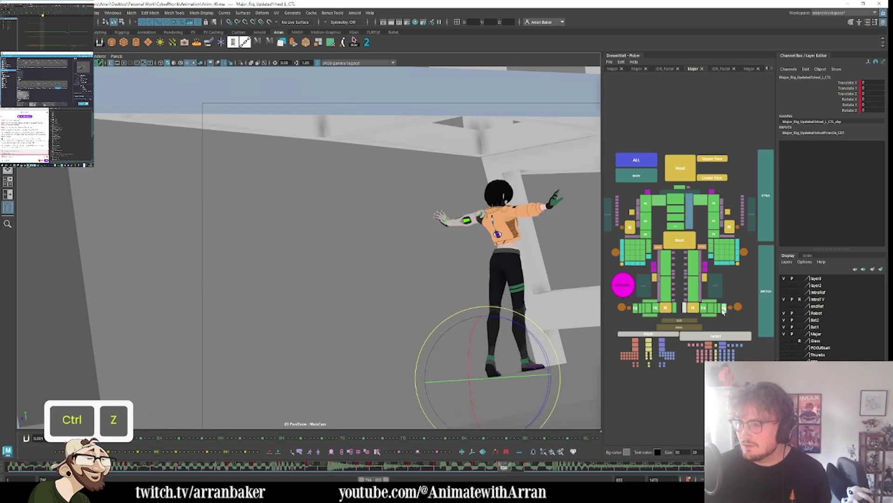
click(707, 309)
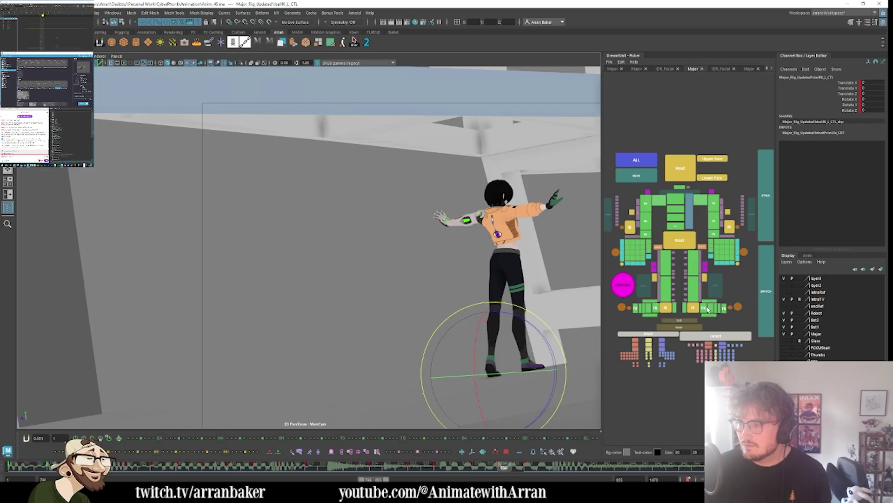
click(712, 309)
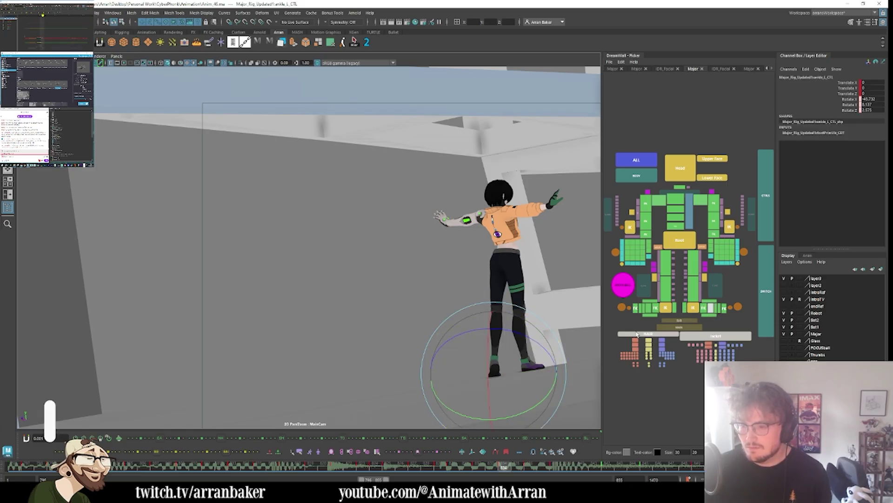
key(ctrl+z)
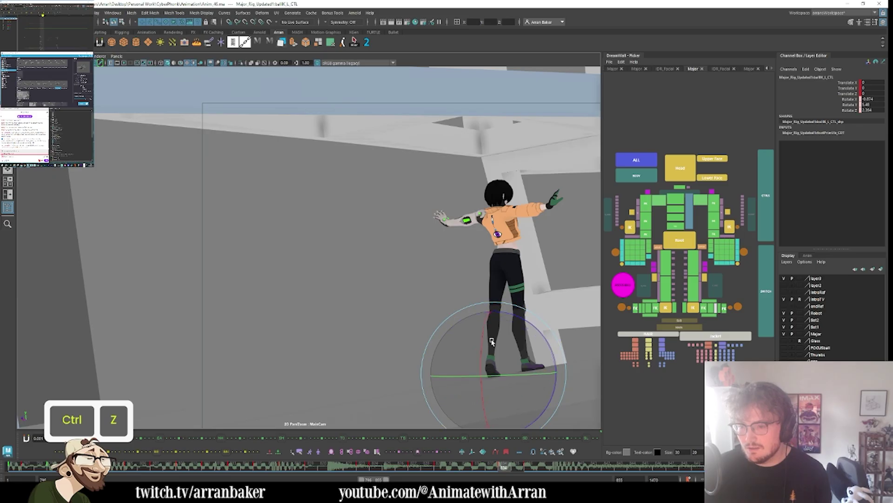
key(ctrl+z)
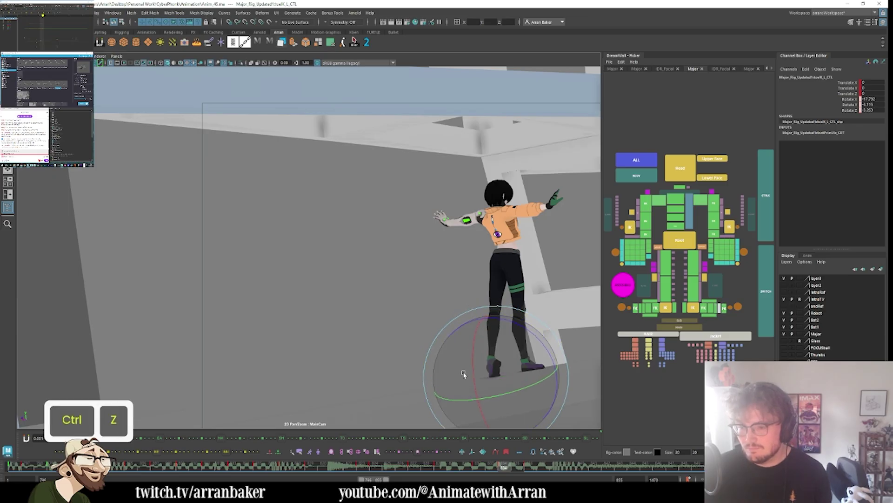
drag(475, 362, 496, 369)
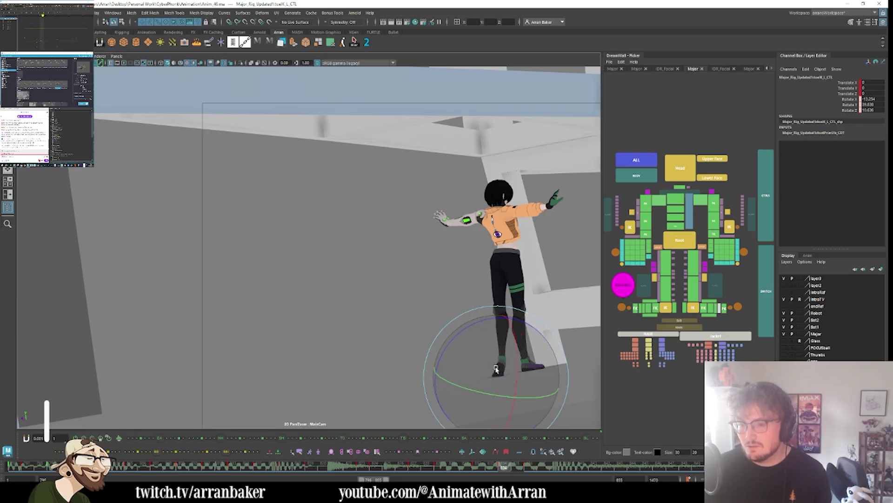
key(ctrl+z)
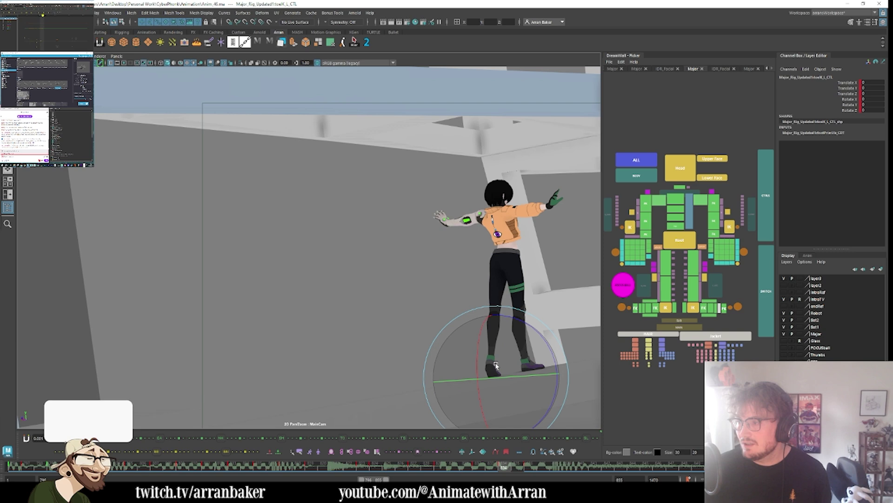
- Examine the left leg and foot settings, and compare the IK foot control between the lifted-right-foot and in-between keys
click(730, 310)
click(731, 309)
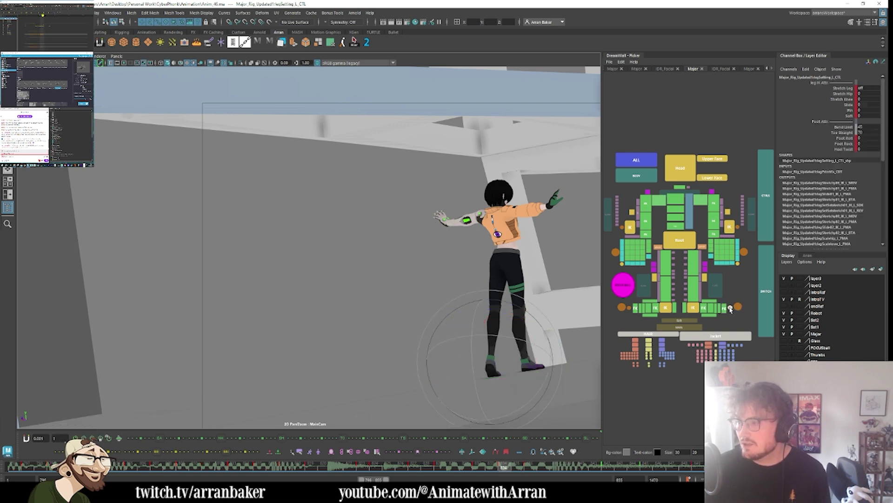
key(slash)
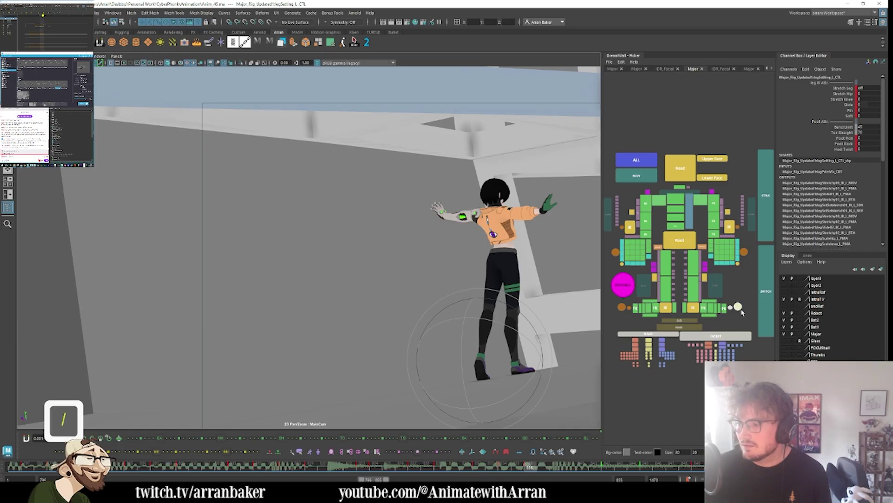
click(739, 308)
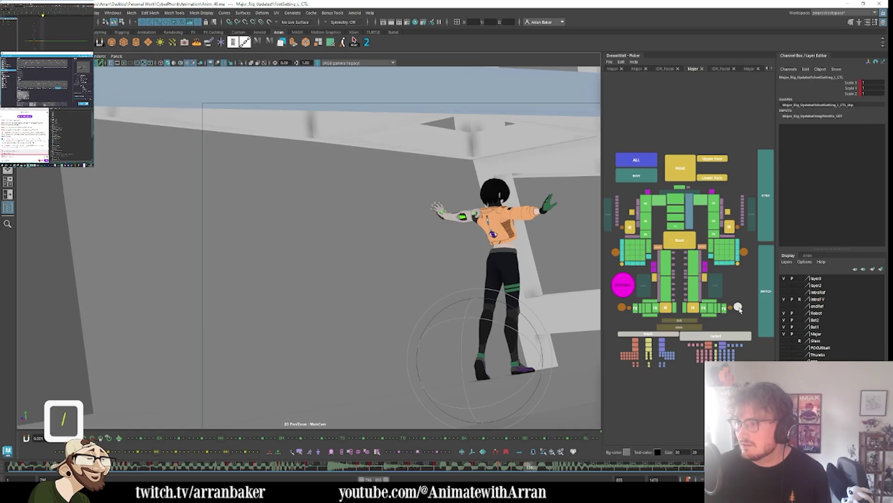
click(693, 309)
key(comma)
key(comma)
key(comma)
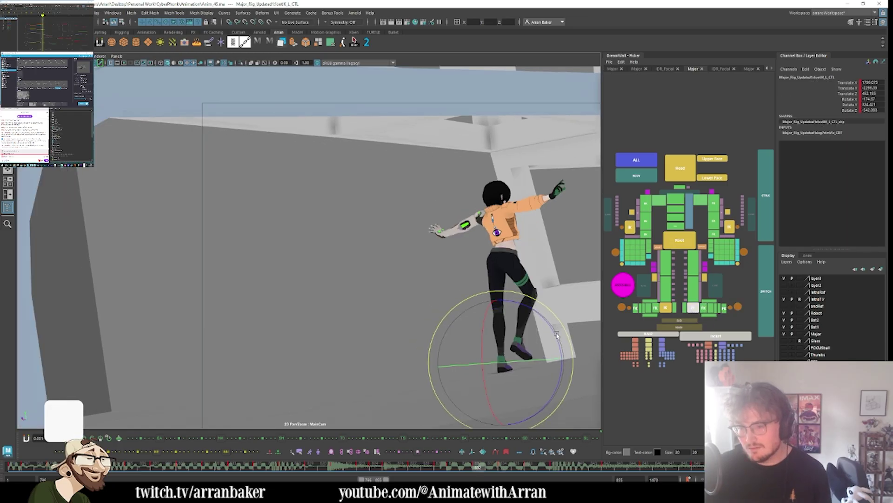
key(period)
key(period)
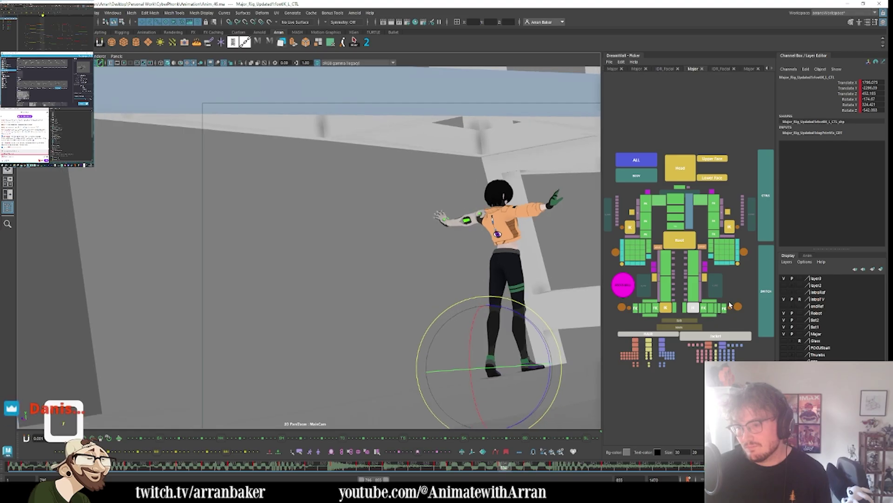
- Check the left leg controls and the rig's IK/FK and space-switch settings around the in-between key
drag(745, 315, 682, 244)
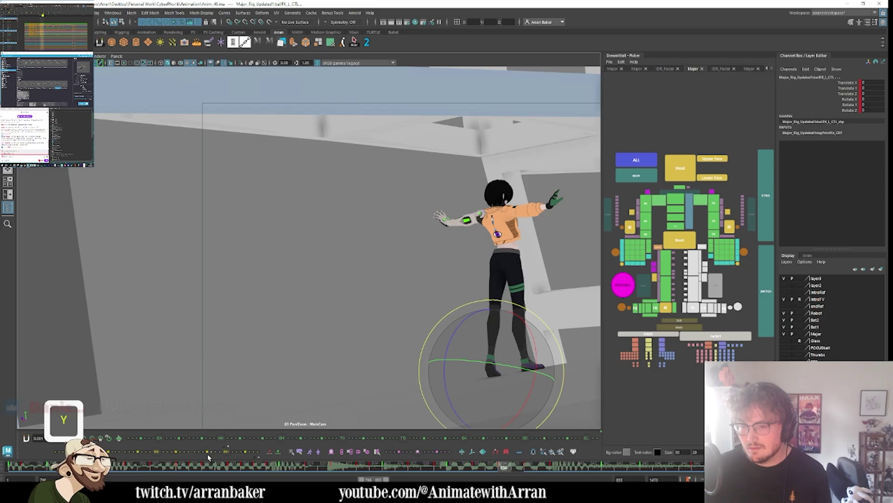
click(771, 312)
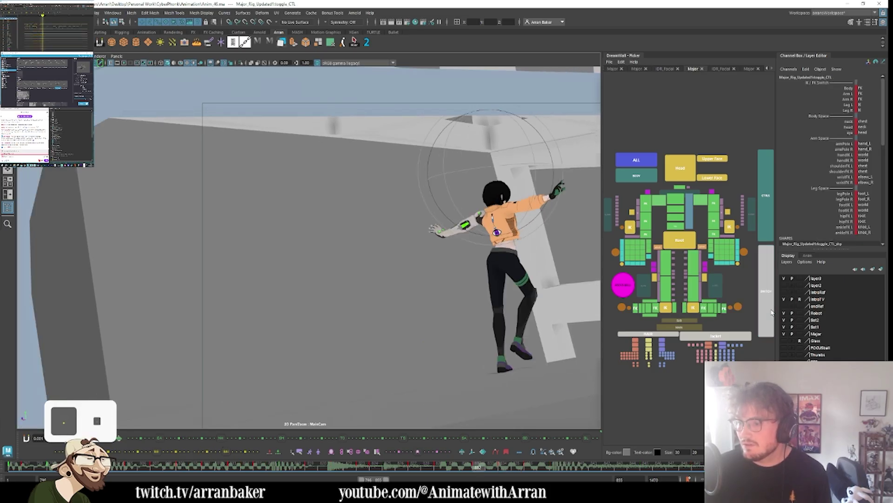
key(period)
click(693, 307)
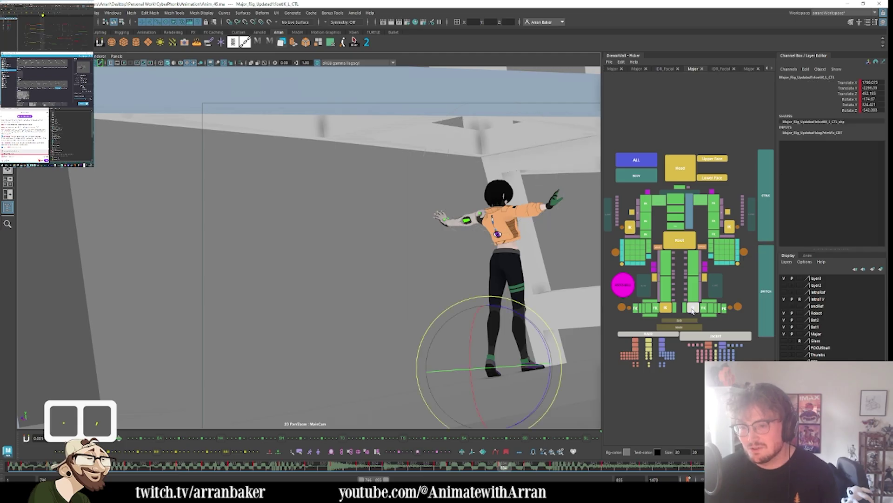
- Shift the character's root control slightly sideways toward the tower in the landing pose and compare it with the neighbouring keyframe
click(738, 307)
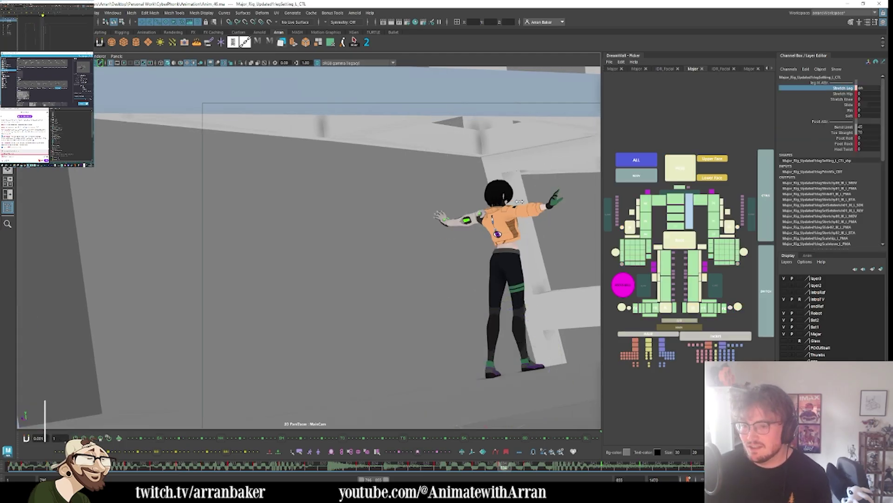
mouse_move(508, 224)
middle_down()
mouse_move(519, 223)
mouse_move(503, 223)
mouse_move(511, 221)
mouse_move(503, 240)
middle_up()
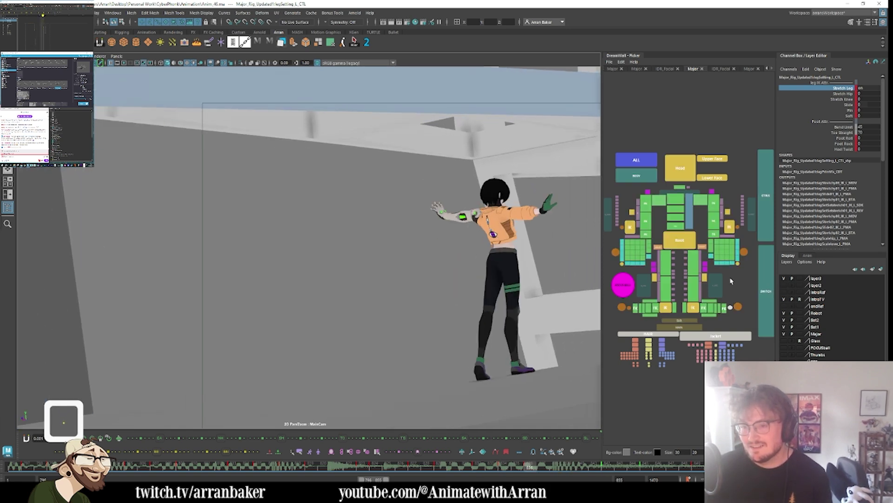
click(492, 276)
key(w)
click(505, 243)
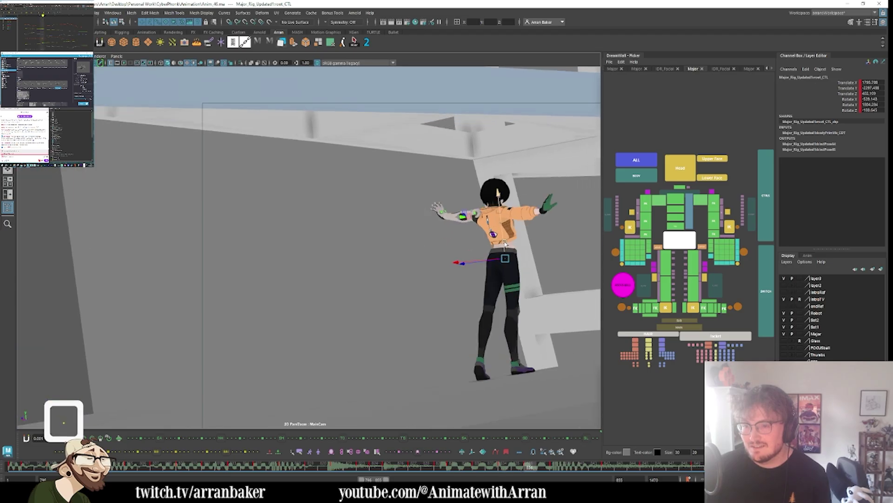
middle_drag(506, 243, 503, 246)
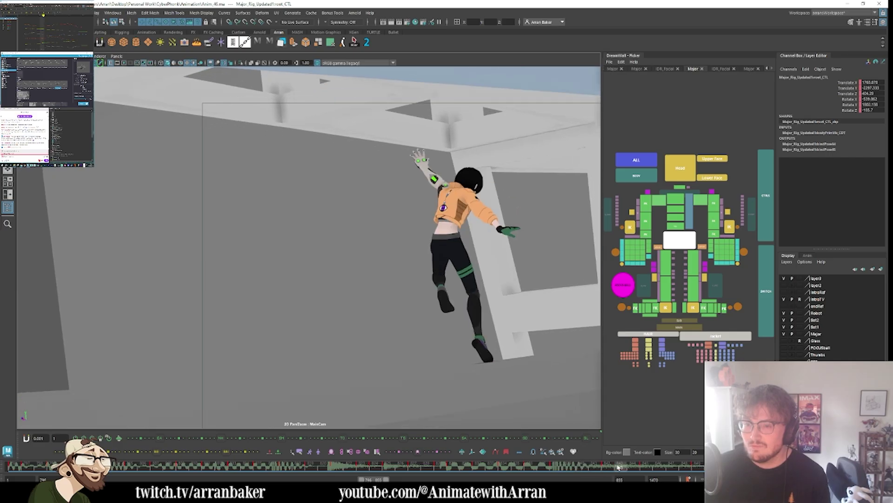
drag(545, 466, 556, 468)
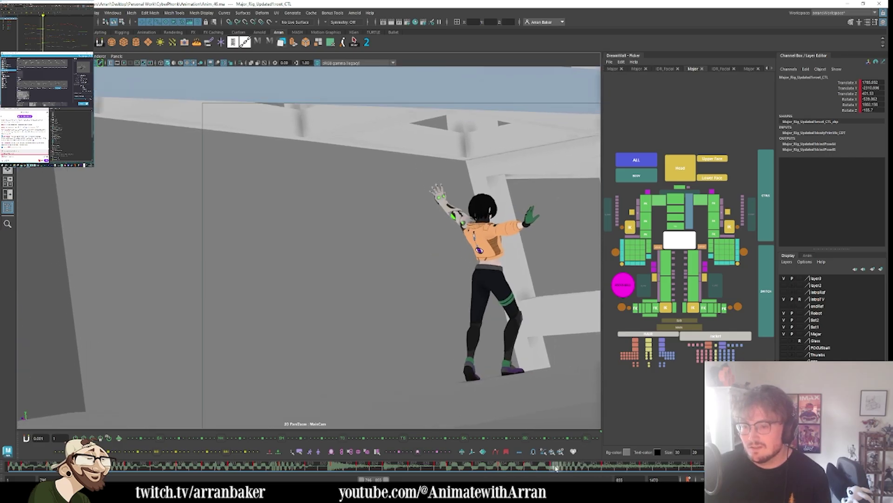
key(.)
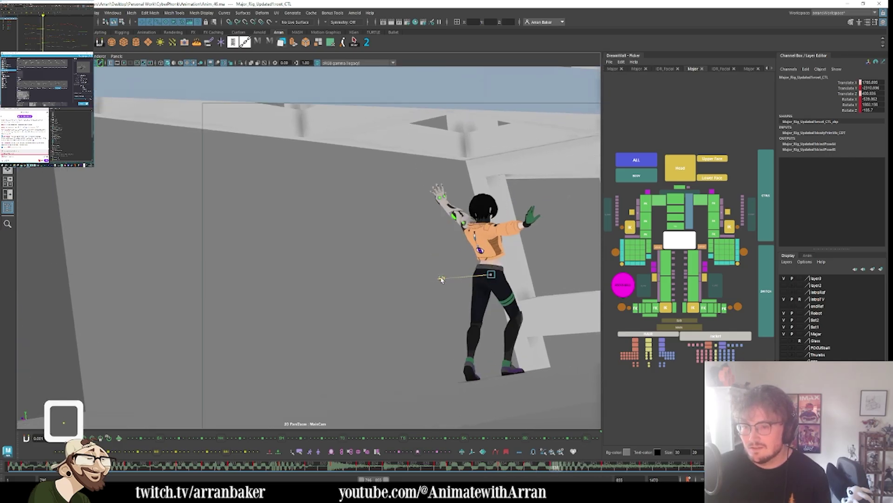
drag(450, 282, 448, 279)
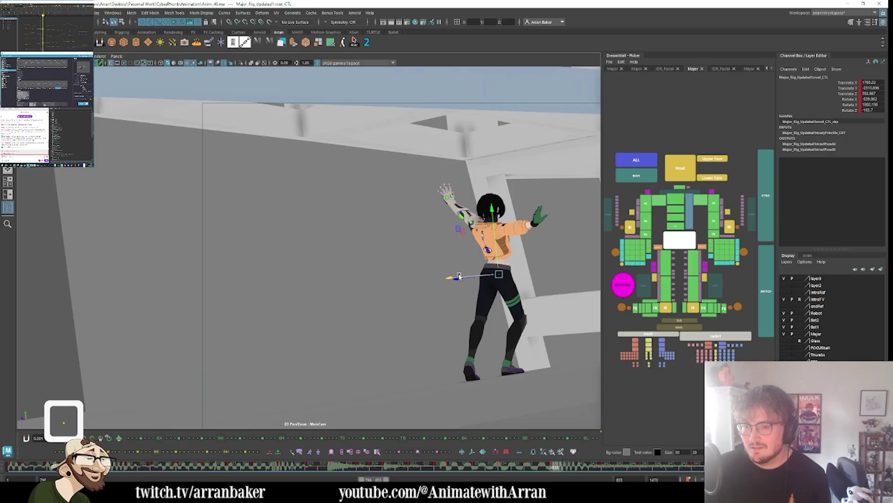
key(.)
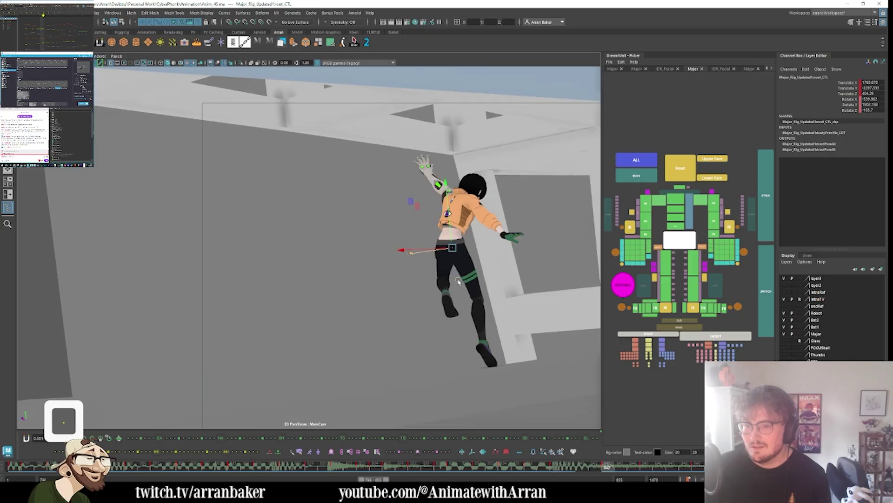
key(.)
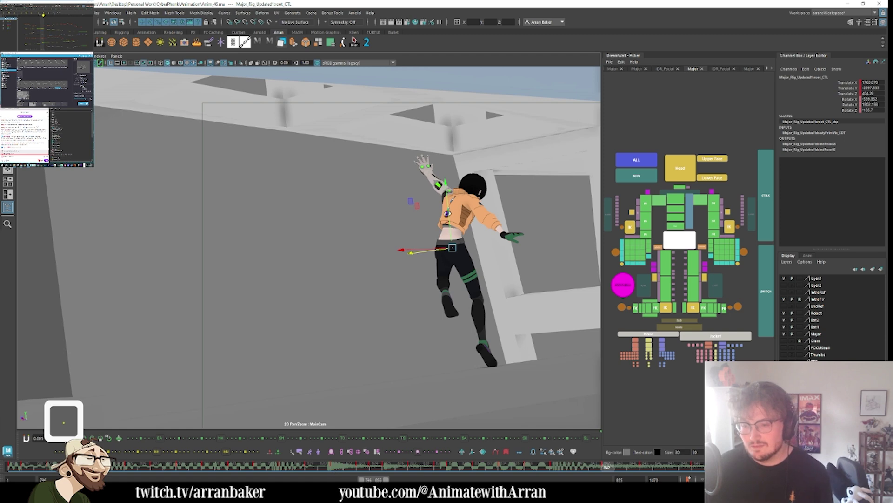
- Return to the upright standing pose on the beam and select all of the character's body controls
click(553, 468)
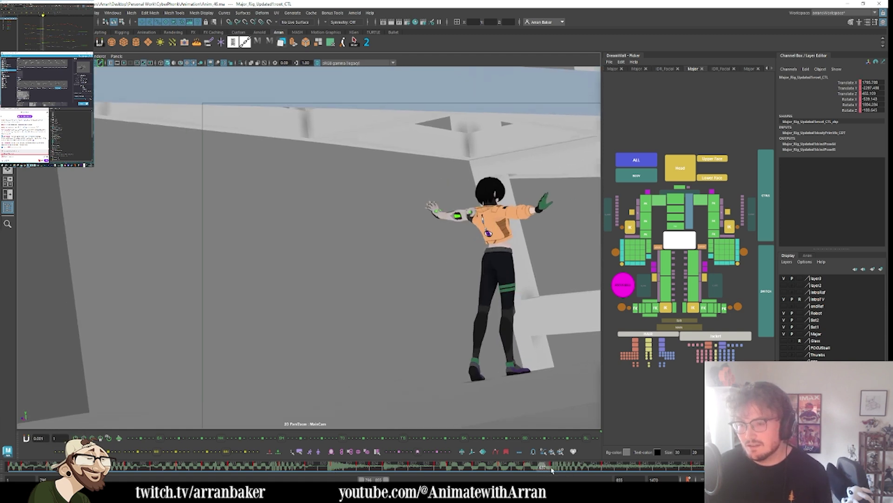
mouse_move(553, 468)
mouse_down()
mouse_move(542, 469)
mouse_move(690, 464)
mouse_move(470, 466)
mouse_move(466, 452)
mouse_move(571, 454)
mouse_move(530, 467)
mouse_up()
click(626, 178)
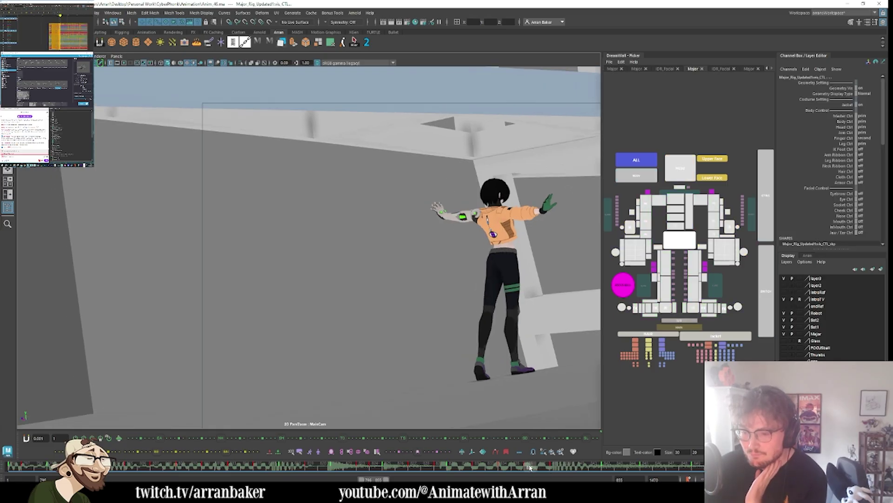
- Extend the playback range back to the start of the rail vault, restore the full camera framing and clear the selection
drag(385, 480, 333, 480)
drag(257, 467, 10, 466)
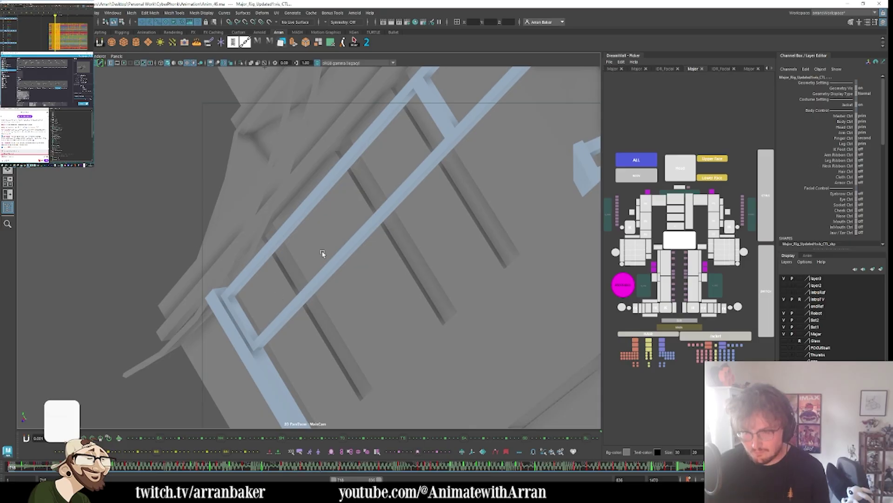
key(backslash)
drag(333, 480, 316, 479)
drag(186, 464, 8, 466)
click(421, 202)
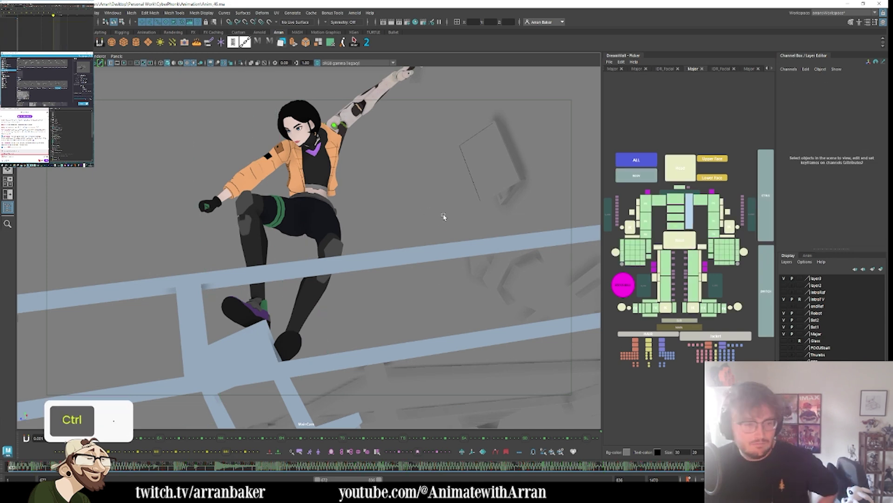
- Playblast the playback range to the movie file Anim_Block_46 with PNG encoding and quality 100
right_click(372, 470)
click(444, 464)
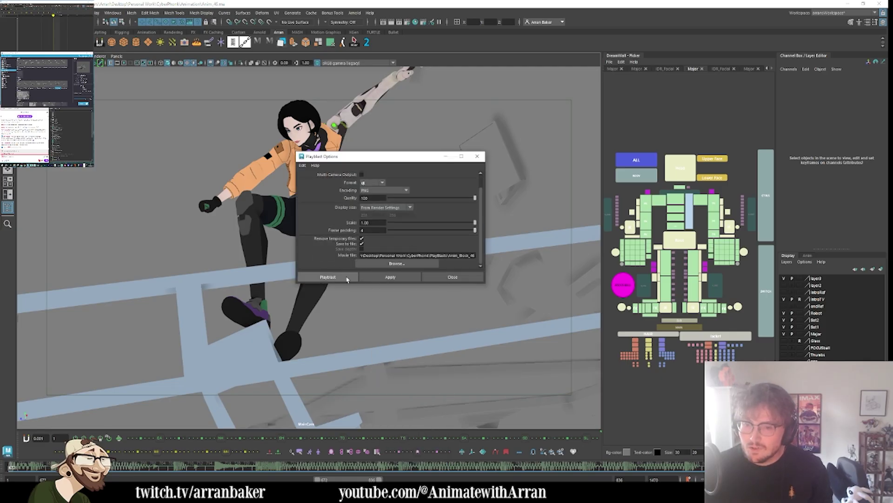
click(328, 277)
click(427, 250)
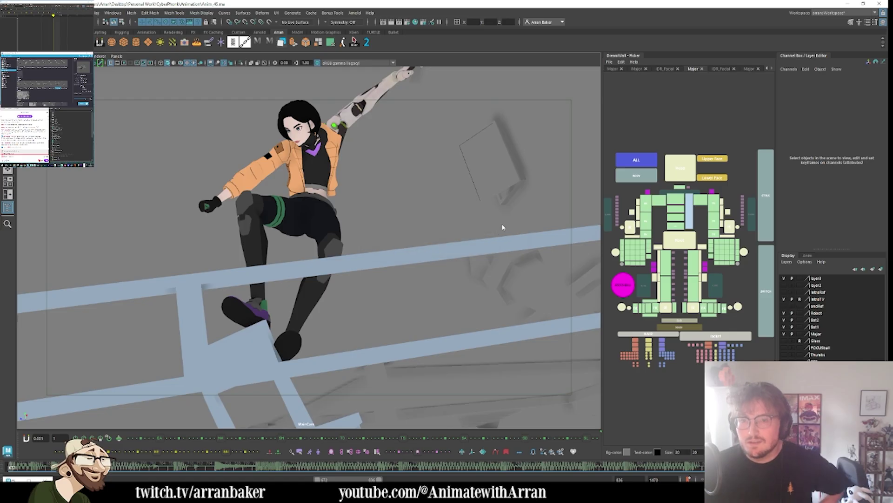
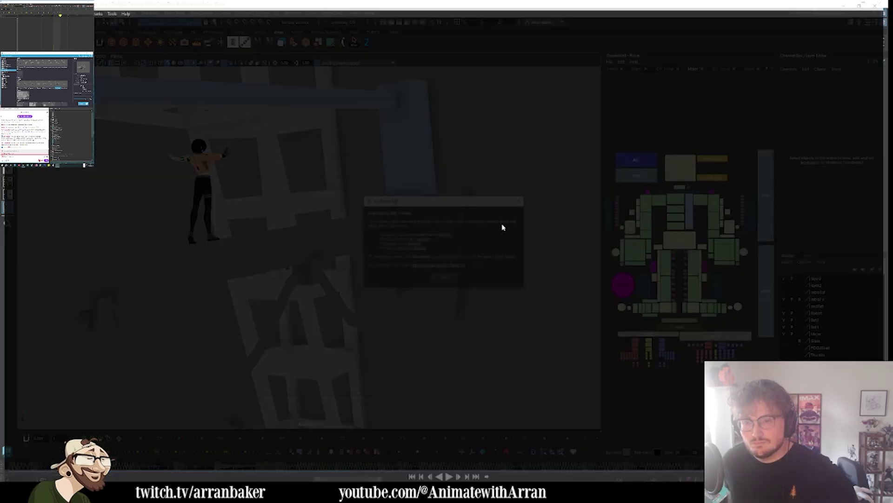
- Play the playblast and step back and forth around frames 17 to 25 to examine the pose changes during the rail vault
key(space)
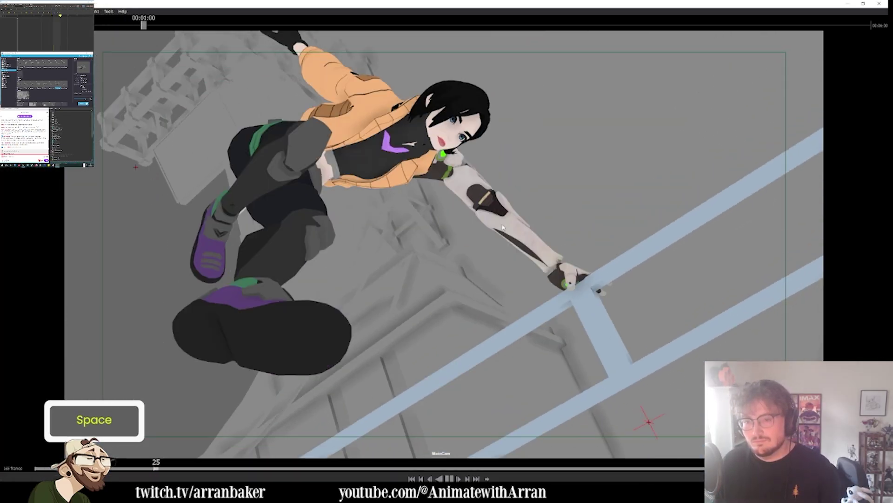
key(Left)
key(Left)
key(Left)
key(Left)
key(Left)
key(Left)
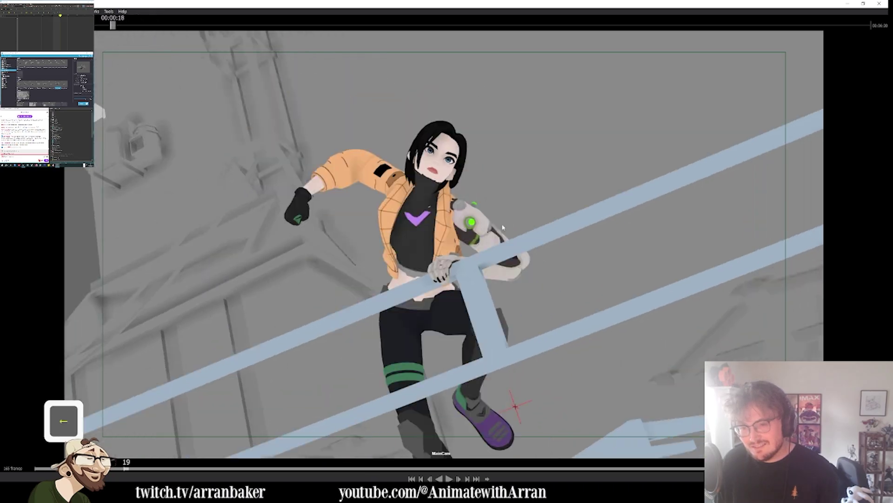
key(Right)
key(Left)
key(Right)
key(Left)
key(Right)
key(Left)
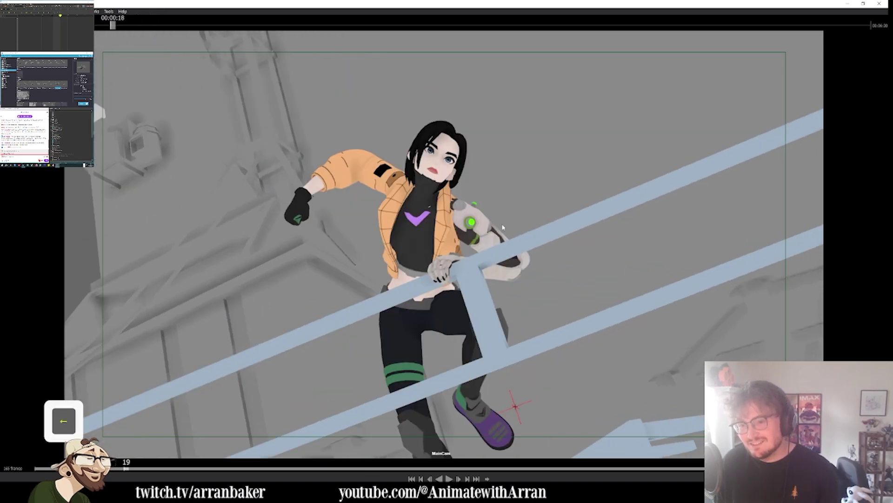
key(Right)
key(Right)
key(Right)
key(Right)
key(Right)
key(Right)
key(Right)
key(Right)
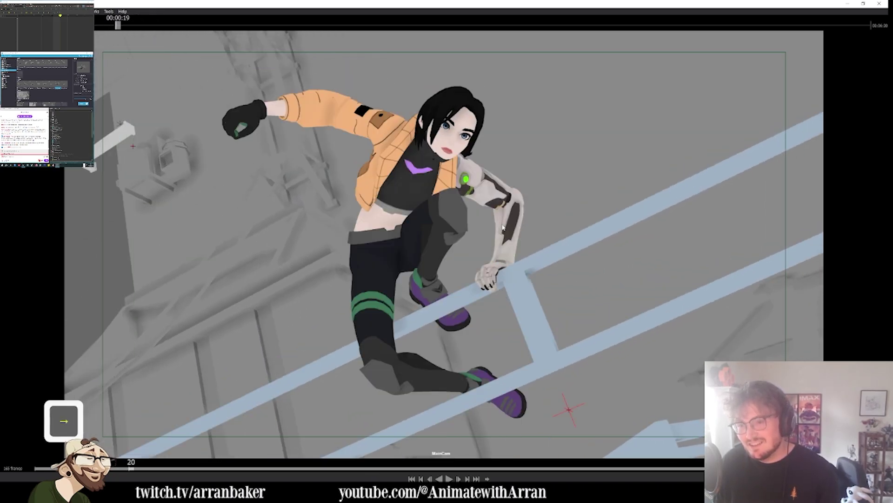
key(Left)
key(Left)
key(Left)
key(Left)
key(Left)
key(Left)
key(Left)
key(Left)
key(Left)
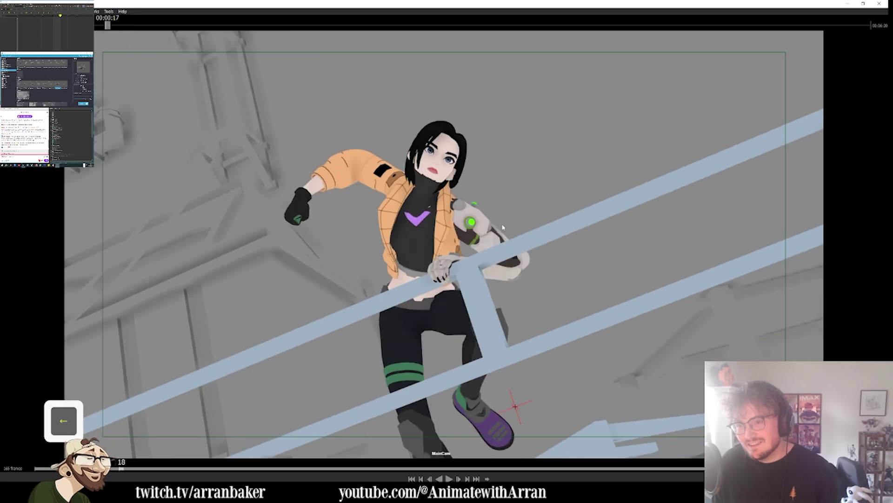
key(Right)
key(Right)
key(Left)
key(Right)
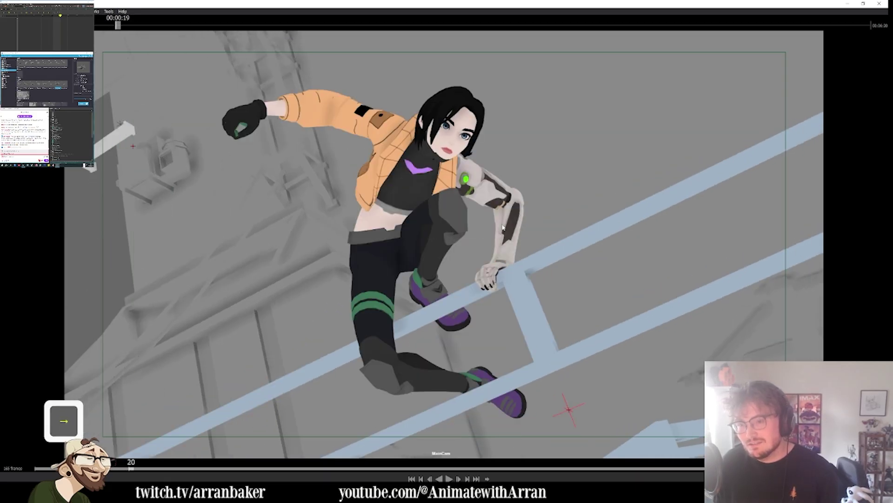
key(Left)
key(Left)
key(Left)
key(Left)
key(Right)
key(Right)
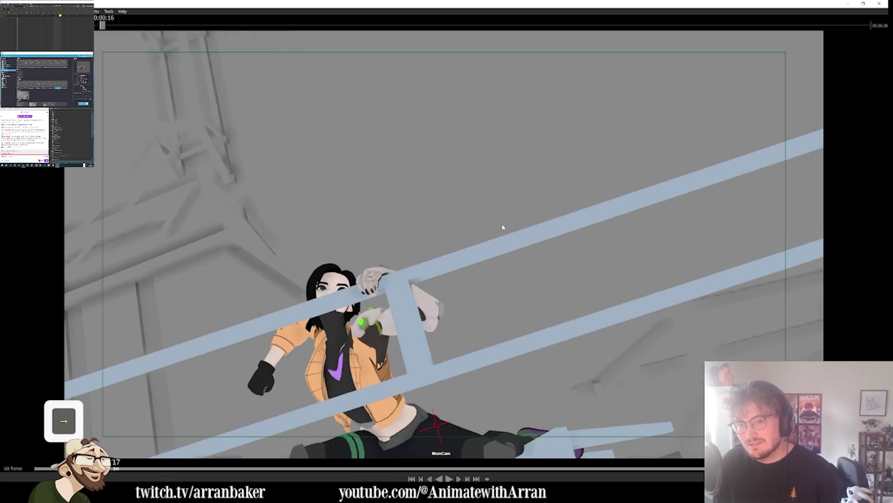
- Play the playblast to the end and step between 06:07 and 06:17 to examine the character's landing on the beam
key(space)
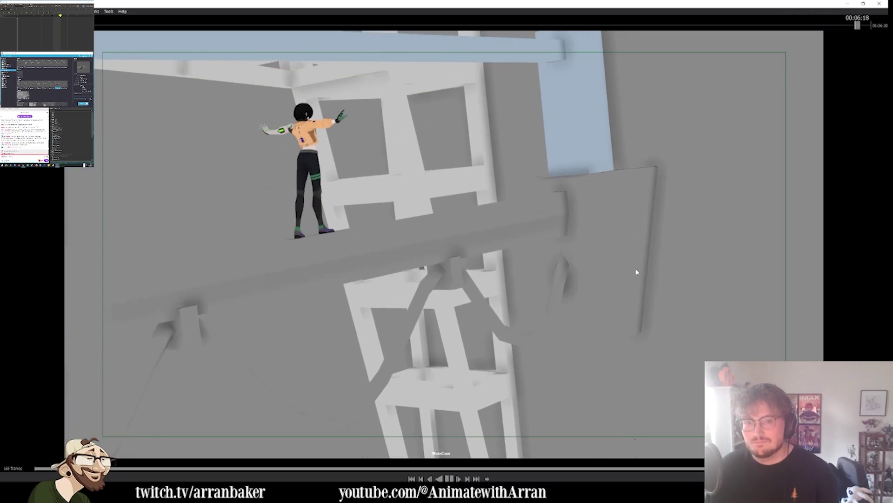
key(space)
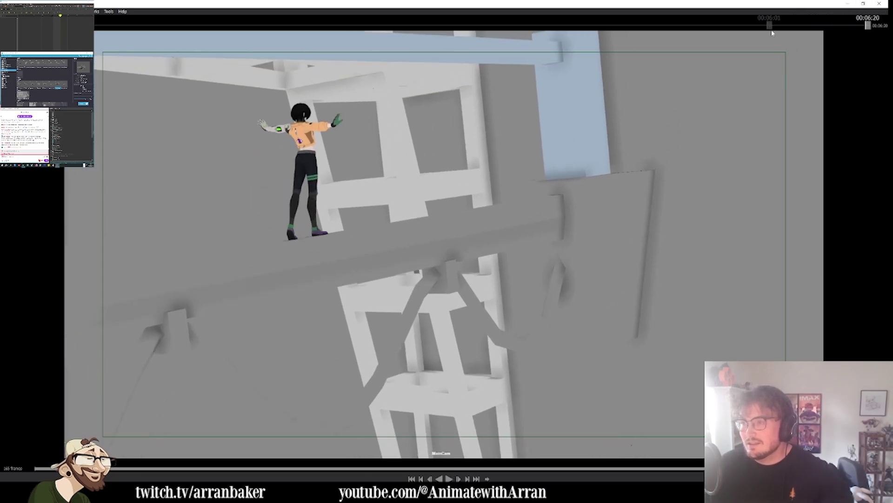
drag(772, 30, 804, 43)
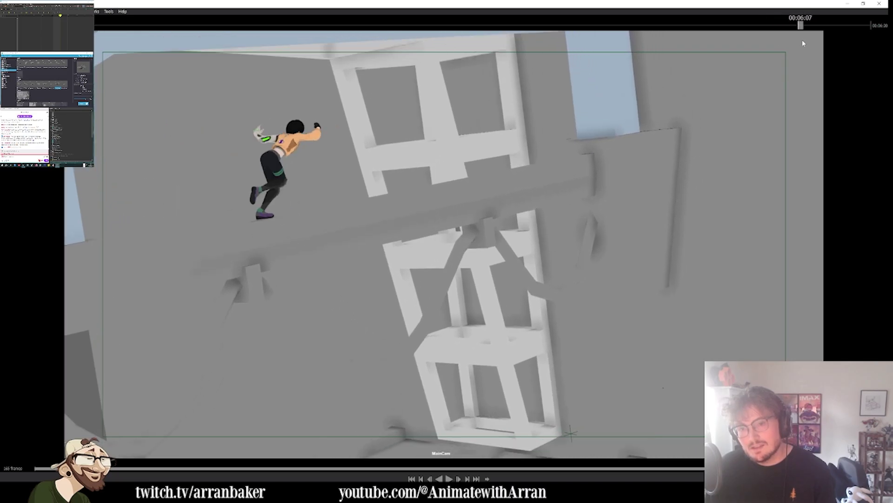
key(Right)
key(Right)
key(Right)
key(Right)
key(Right)
key(Right)
key(Right)
key(Right)
key(Right)
key(Right)
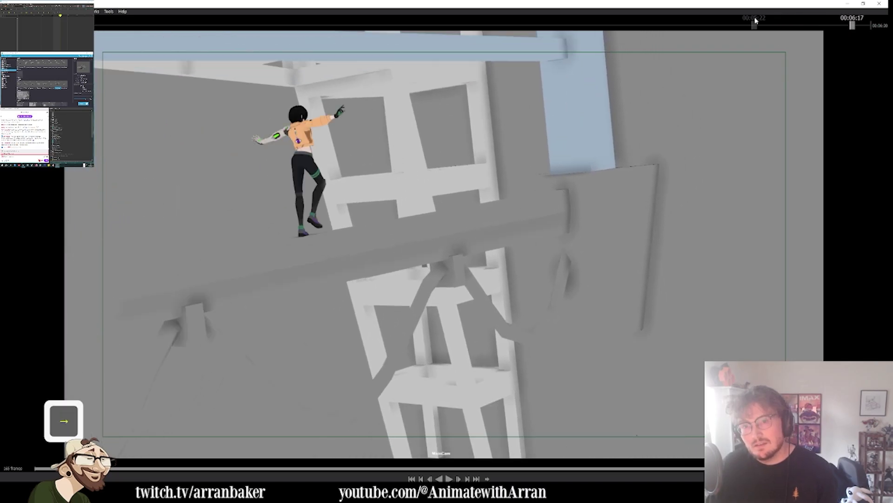
key(Left)
key(Left)
key(Right)
key(Left)
key(Left)
key(Right)
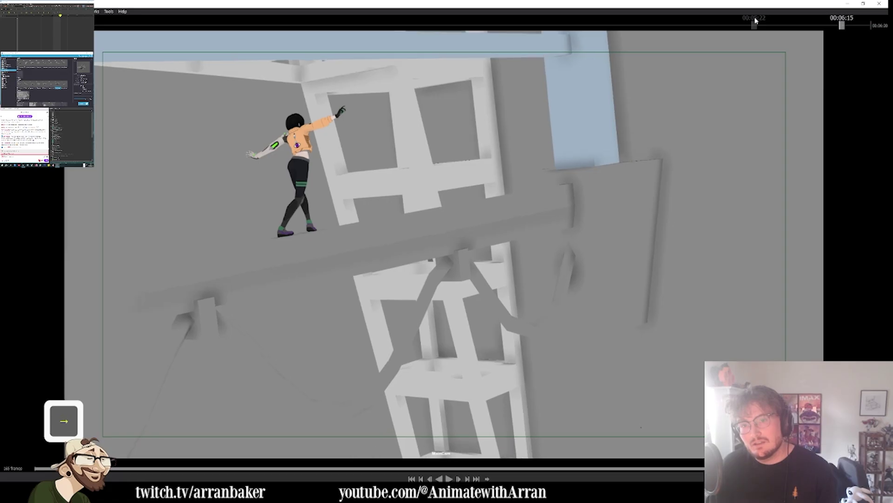
key(Left)
key(Right)
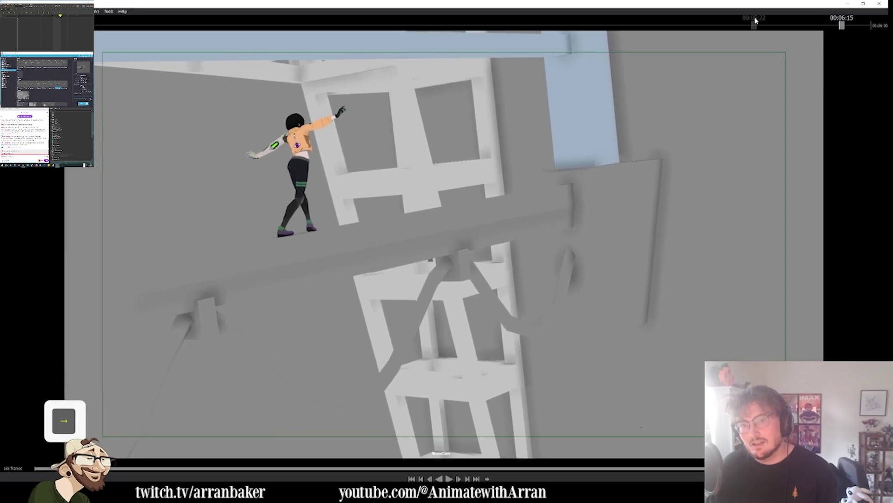
- Close the playblast viewer and select the character's root control at the start of the playback range
click(879, 5)
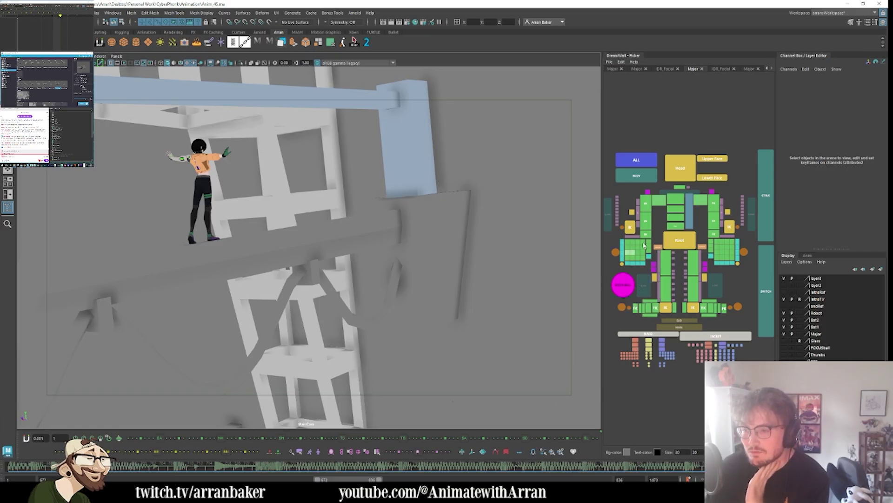
key(alt+shift+v)
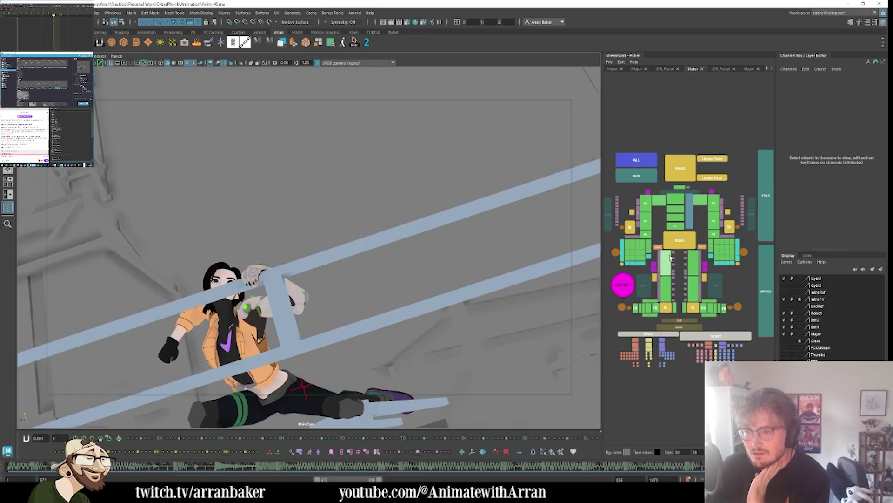
click(677, 243)
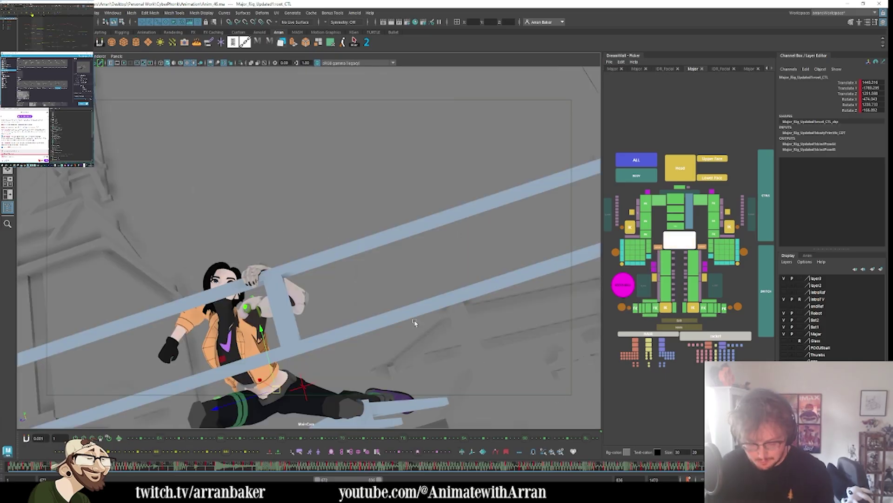
- Step through the root control's keyframes at the rail grab to examine the jump between the hanging and crouching poses
key(period)
key(comma)
key(comma)
key(period)
key(period)
key(period)
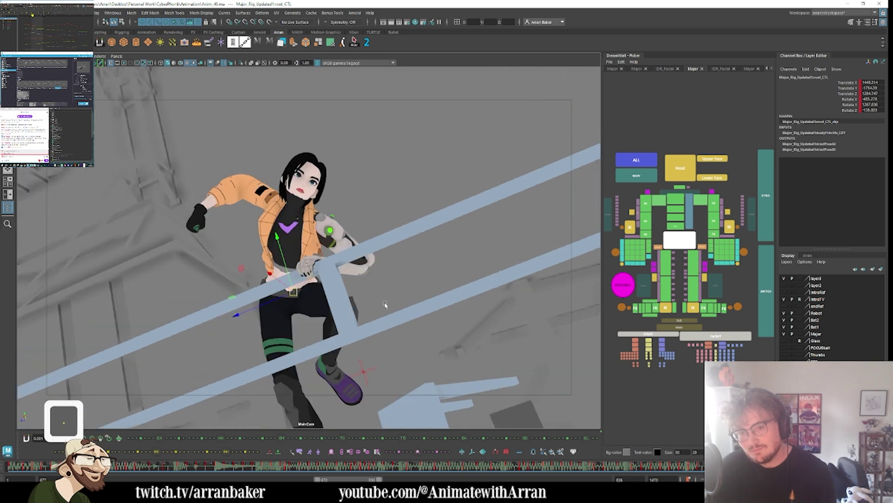
key(q)
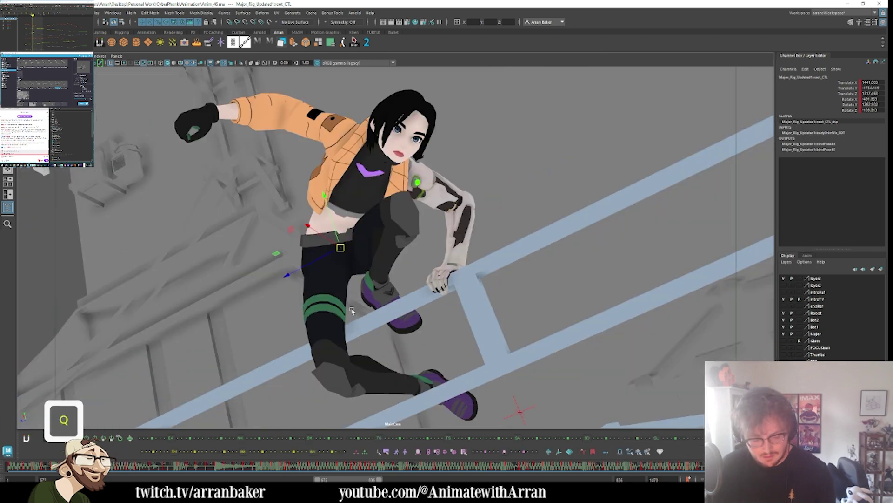
key(q)
key(period)
key(period)
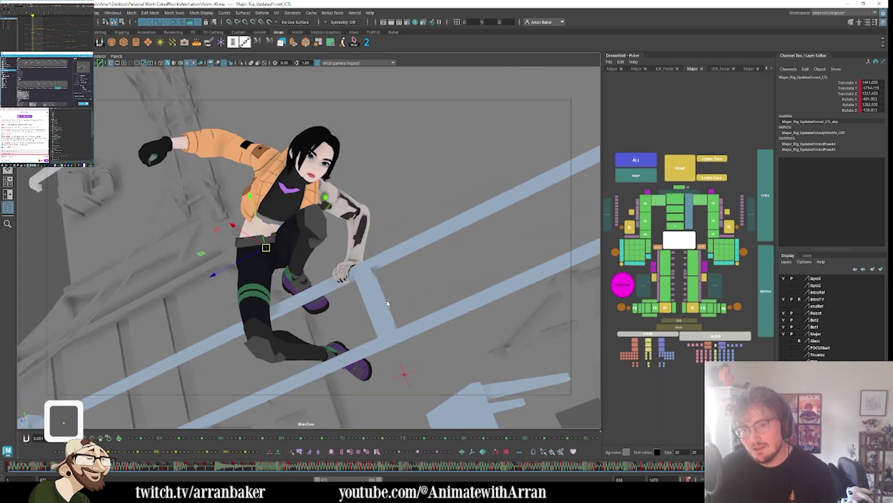
- Raise the root control in the rail grab pose and compare it with the neighbouring keyframes
key(w)
middle_drag(390, 300, 393, 264)
key(period)
key(period)
key(period)
key(period)
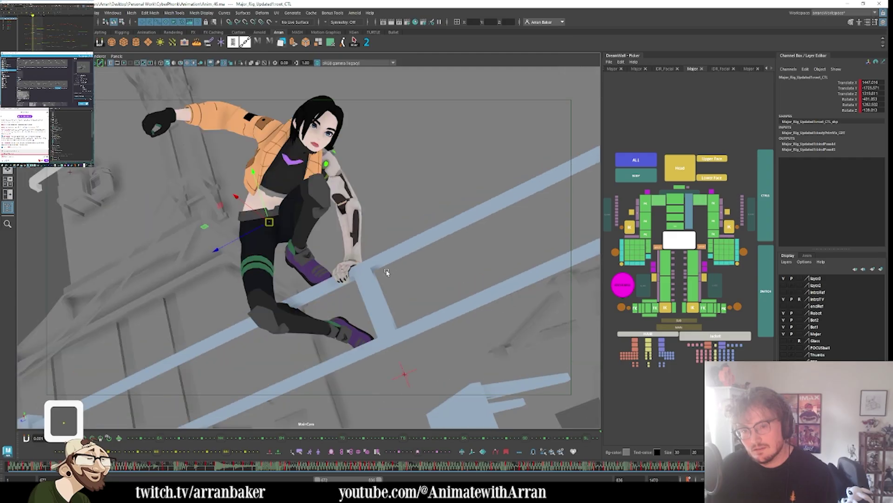
key(period)
key(comma)
- Rotate the right hip and right knee FK controls to extend the right leg down past the rail
click(665, 264)
key(e)
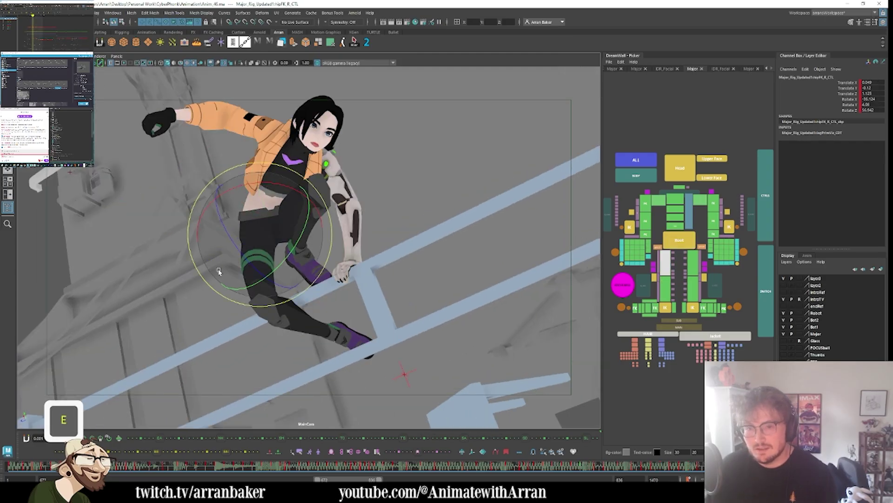
drag(235, 222, 352, 262)
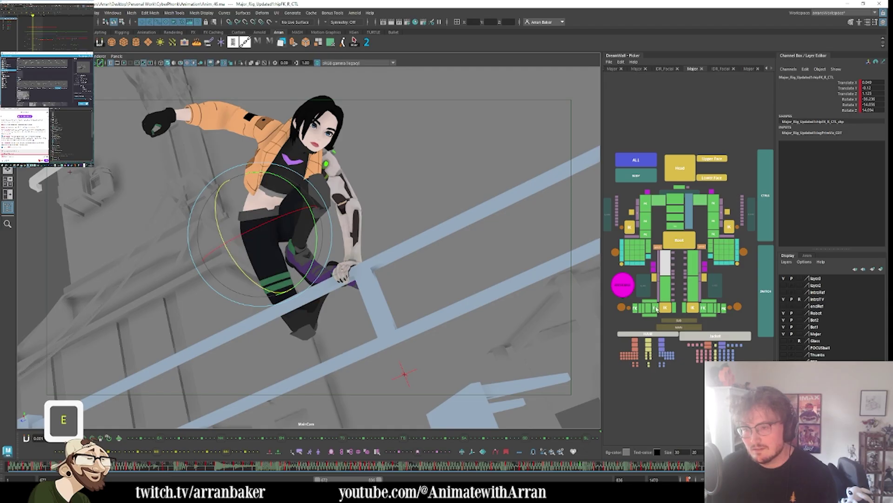
click(670, 296)
key(y)
drag(281, 335, 257, 255)
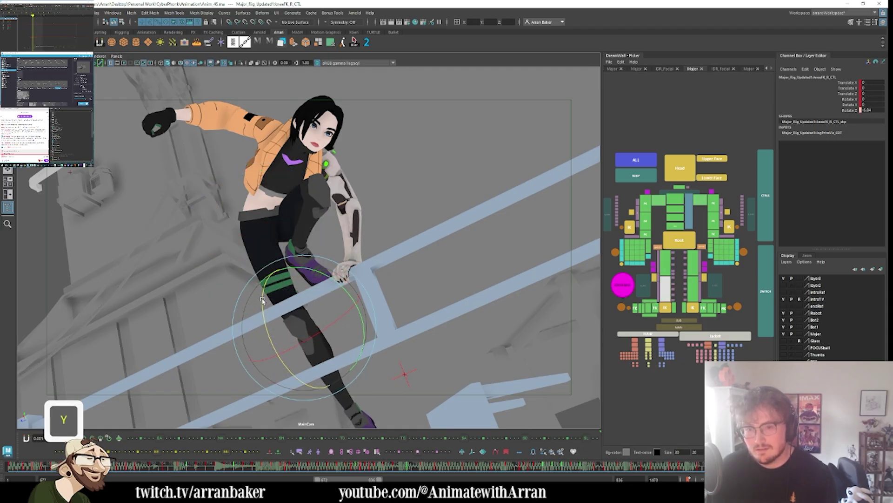
- Step back and forth through the neighbouring keyframes to examine the extended right leg's motion through the rail grab
key(comma)
key(comma)
key(period)
key(period)
key(period)
key(comma)
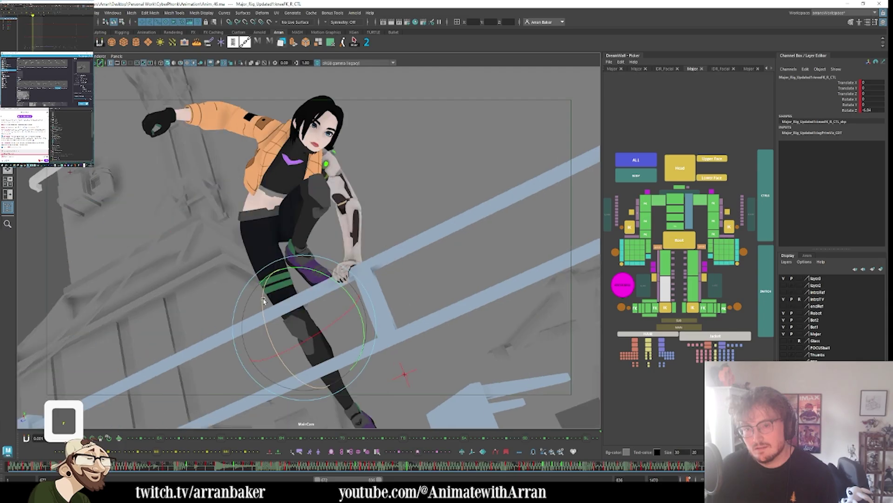
key(comma)
key(comma)
key(period)
key(period)
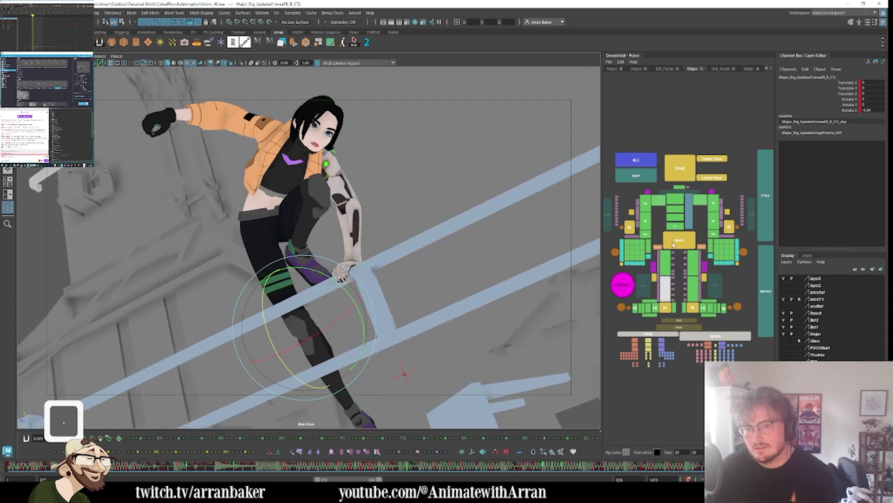
- Rotate the pelvis FK control in the rail grab pose and counter-rotate the right hip so the leg hangs more steeply
click(680, 227)
key(e)
drag(333, 150, 326, 142)
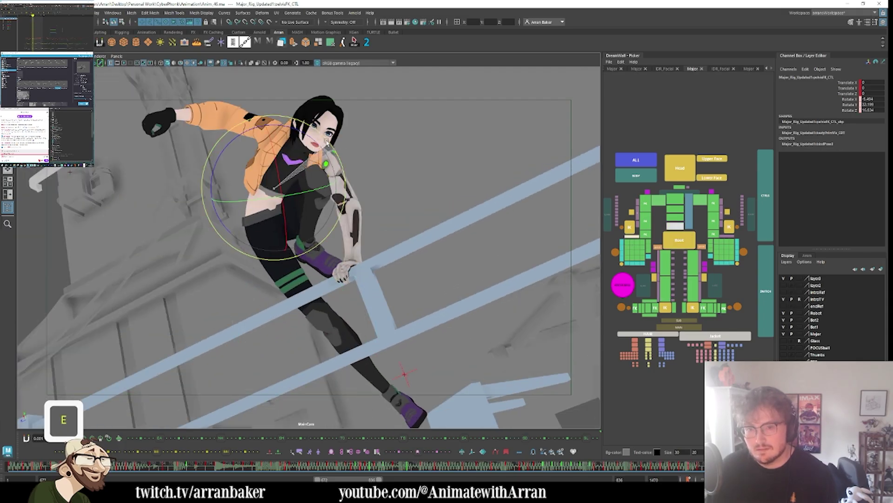
click(664, 262)
drag(334, 213, 357, 234)
key(comma)
key(comma)
key(period)
key(period)
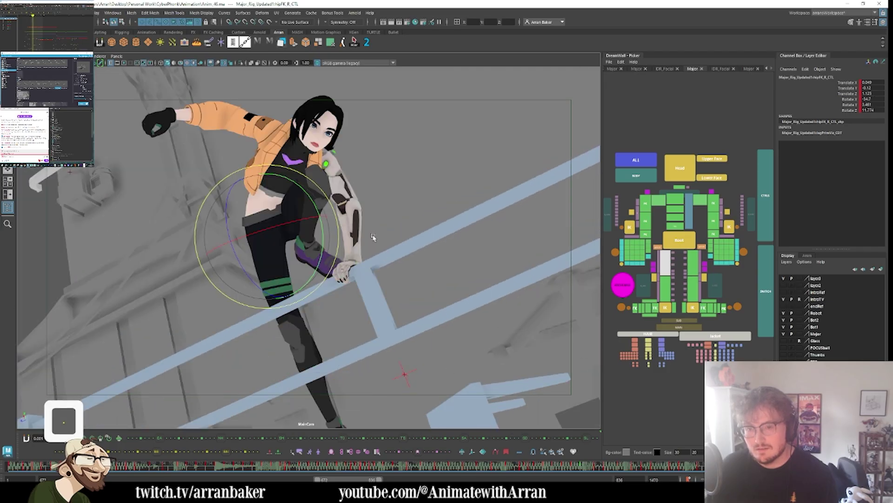
- Rotate the left ankle FK control to point the foot downward and compare the pose with the adjacent keyframes
click(704, 308)
drag(281, 263, 345, 243)
key(comma)
key(period)
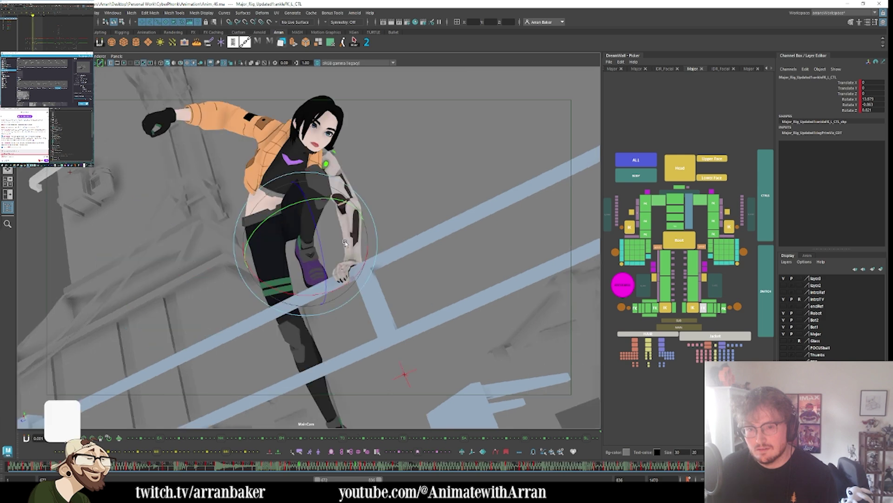
key(comma)
key(period)
key(comma)
key(period)
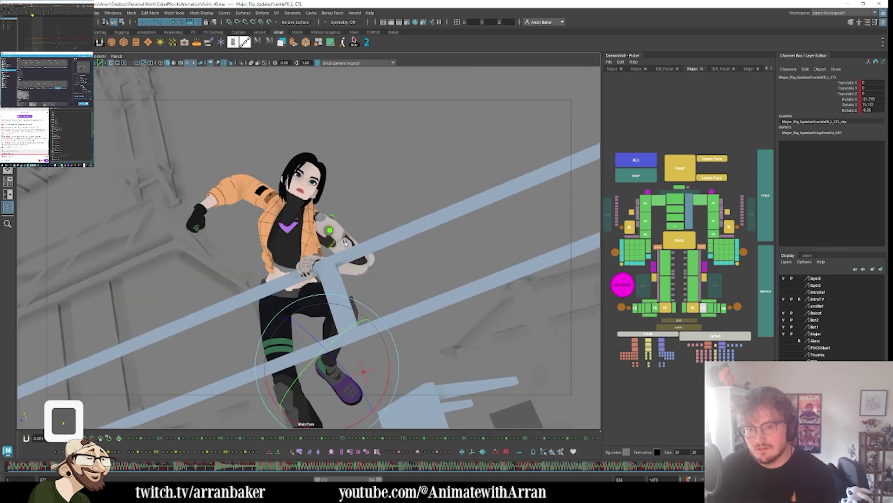
- On the preceding airborne keyframe, swing the lower right leg down with knee Rotate Z about -113 and adjust the right ankle
key(comma)
key(comma)
key(period)
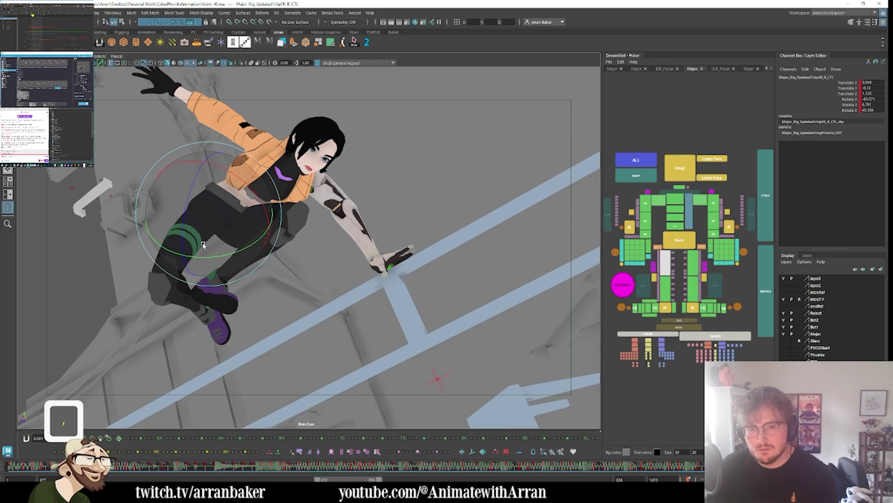
click(662, 293)
click(662, 292)
key(period)
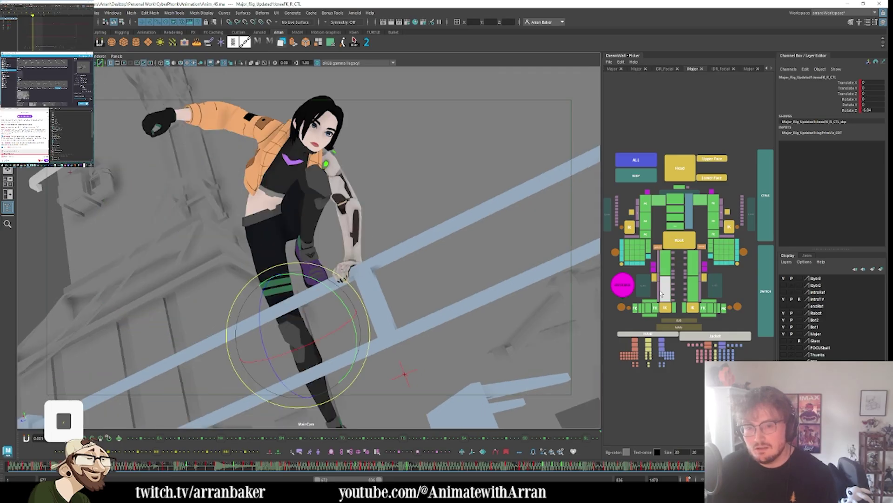
key(comma)
drag(109, 298, 115, 281)
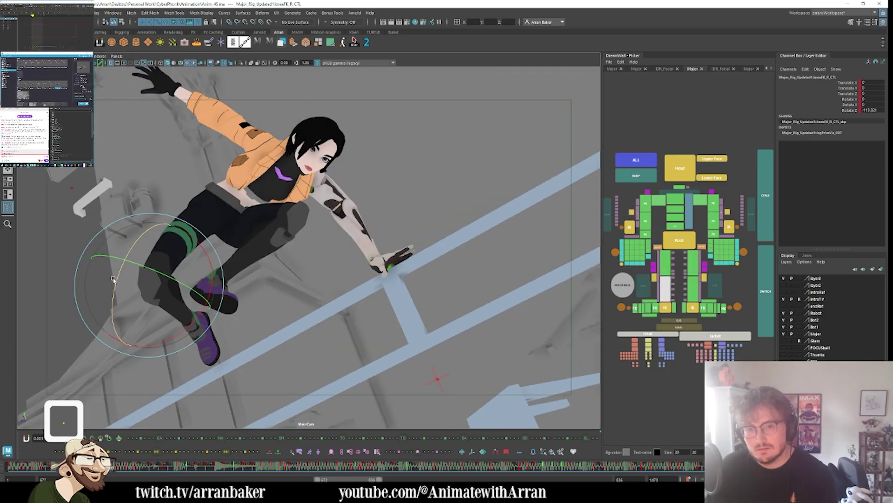
click(656, 309)
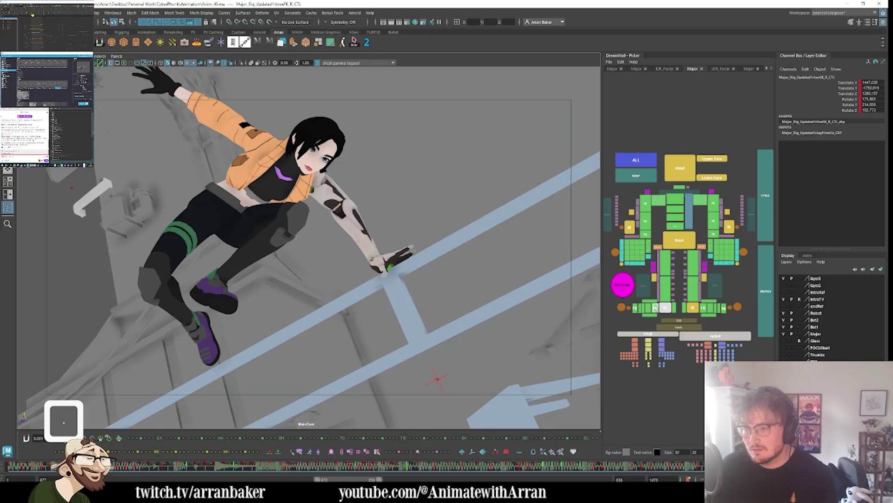
key(period)
key(period)
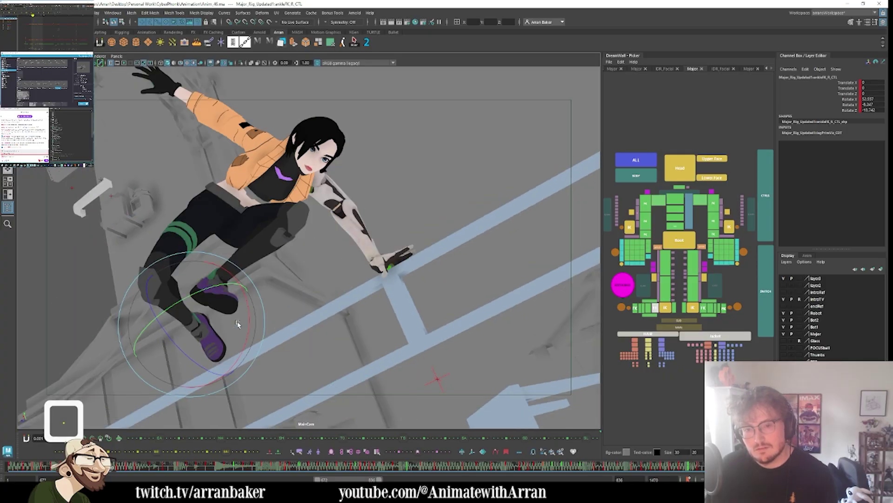
- Review the reworked vault by playing it and stepping through to the beam, and save the scene
key(comma)
key(comma)
key(alt+v)
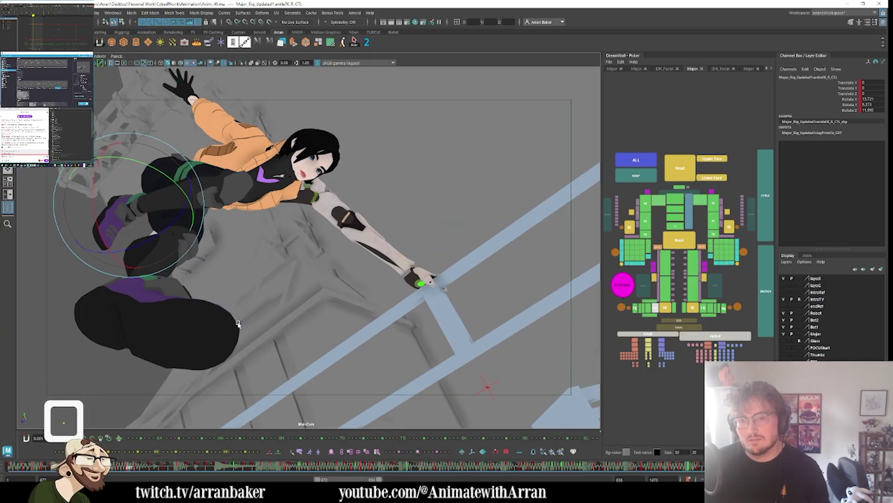
key(period)
key(period)
key(period)
key(period)
key(period)
key(period)
key(period)
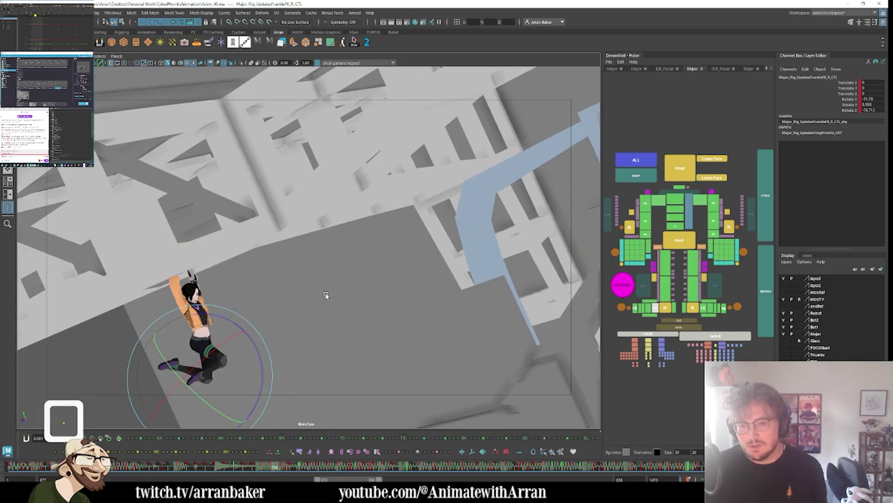
key(ctrl+s)
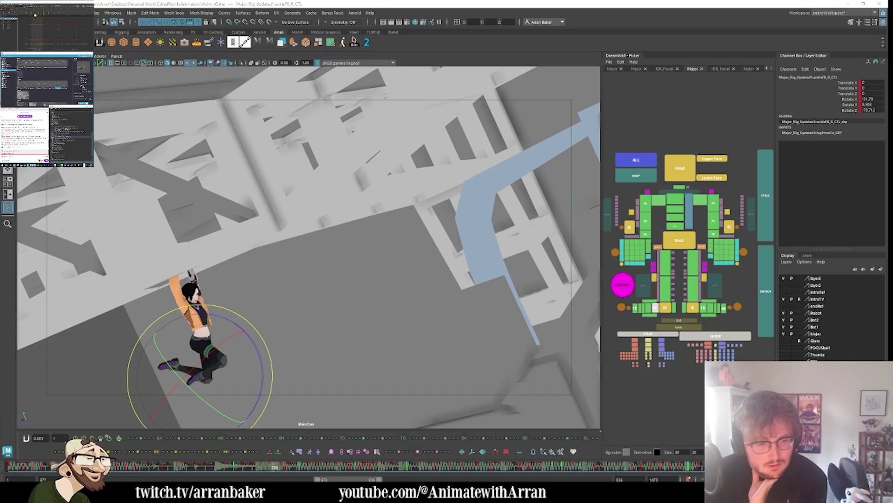
- Select the master control's Attach Cam attribute and step through its keys from before the vault to the switch-off point
click(842, 82)
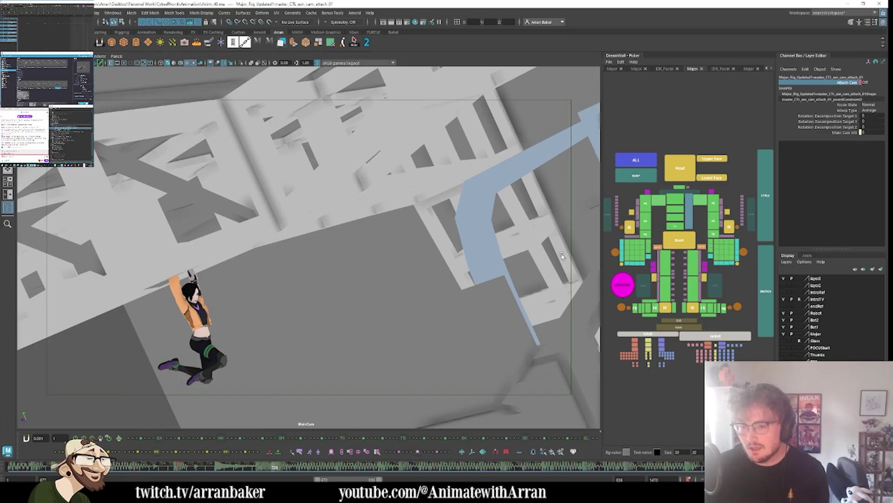
middle_drag(49, 470, 112, 445)
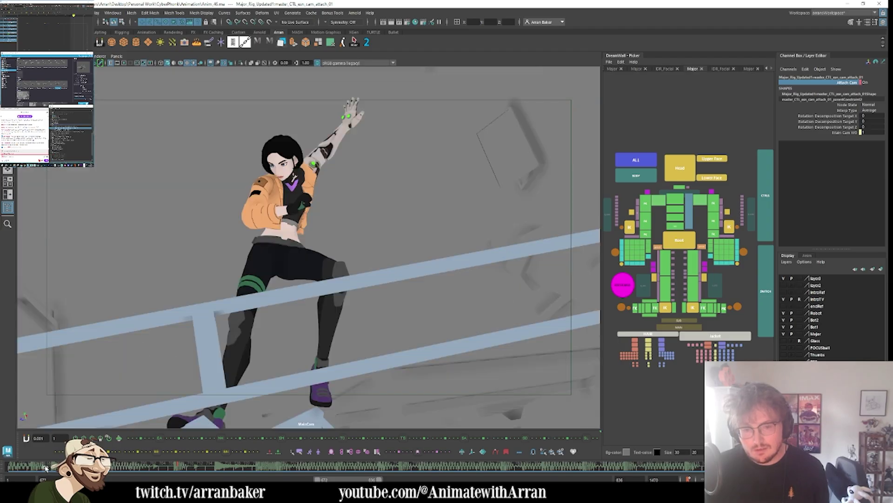
key(l)
key(period)
key(period)
key(period)
key(period)
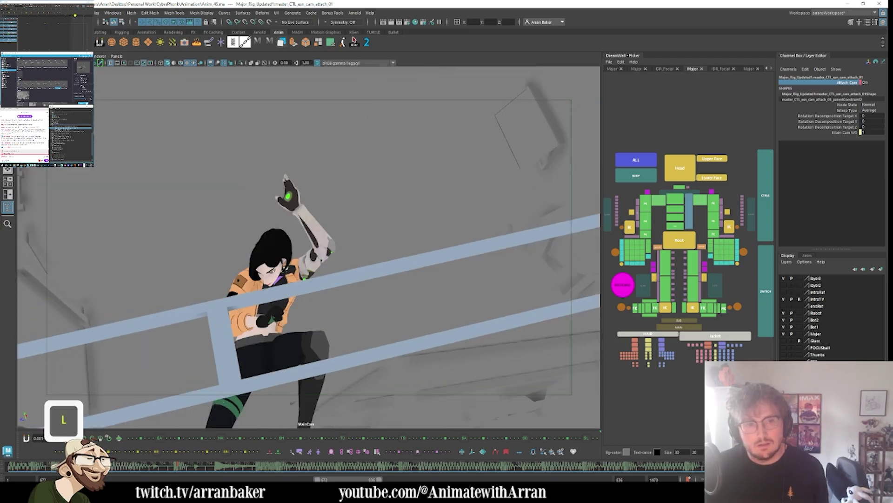
key(period)
key(period)
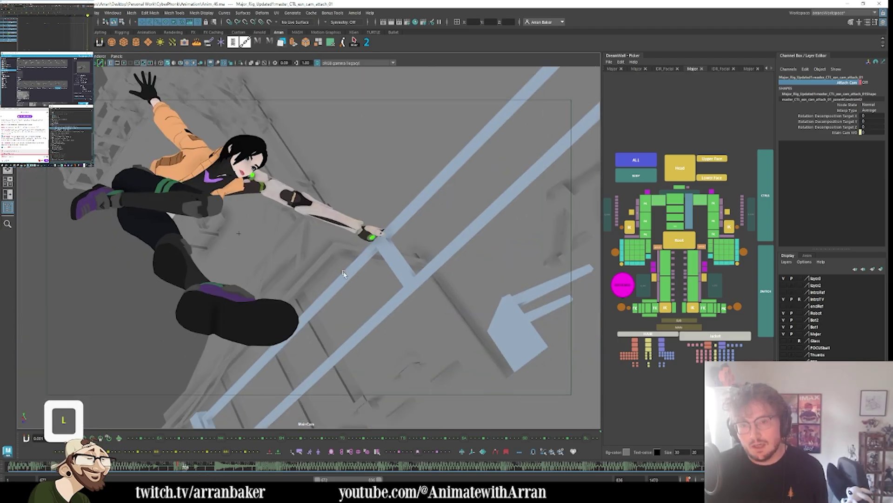
- Step forward frame by frame from the rail grab to the beam to examine the character's motion with Attach Cam off
key(l)
key(l)
key(l)
key(l)
key(l)
key(l)
key(l)
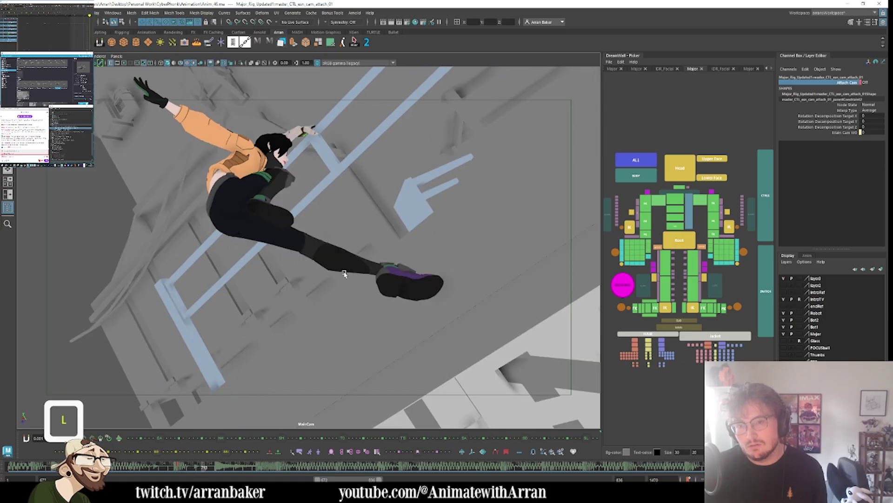
key(l)
key(l)
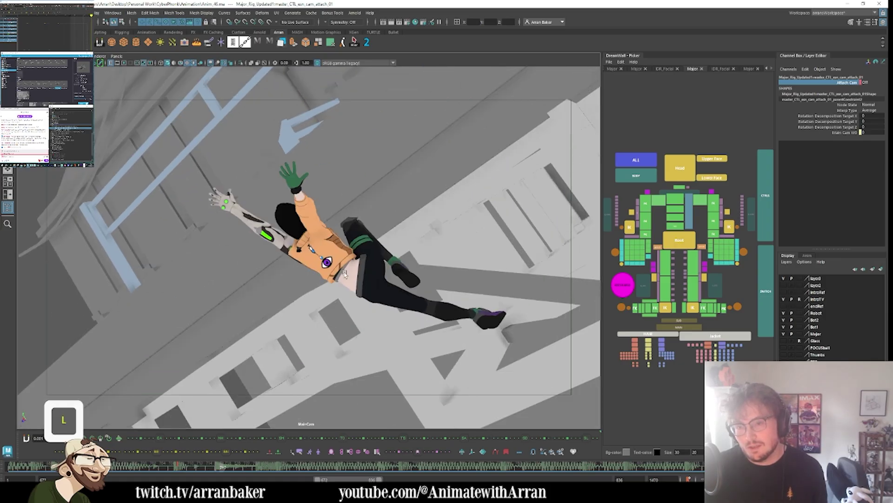
key(l)
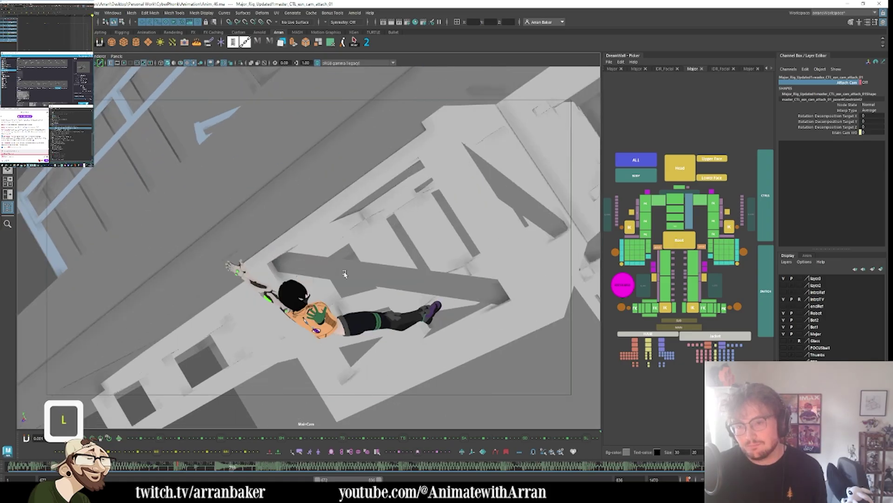
key(l)
key(l)
key(l)
key(l)
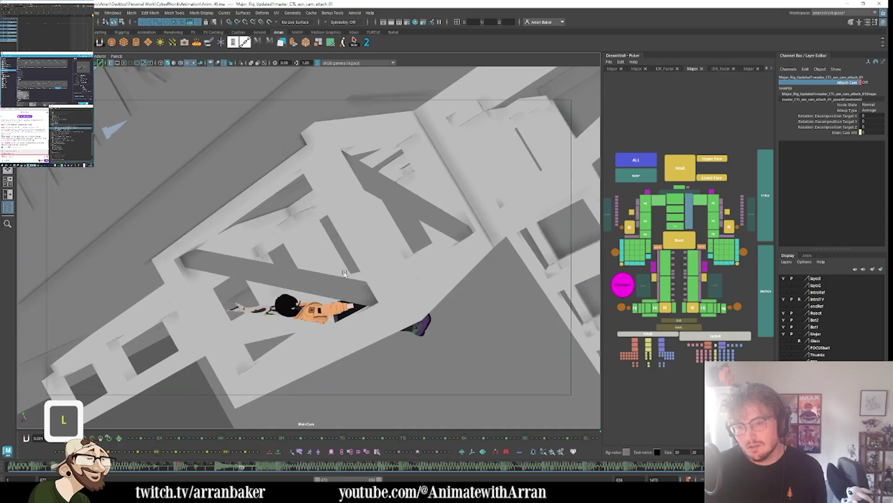
key(l)
- Return to the rail grab and delete the Attach Cam off key there
key(comma)
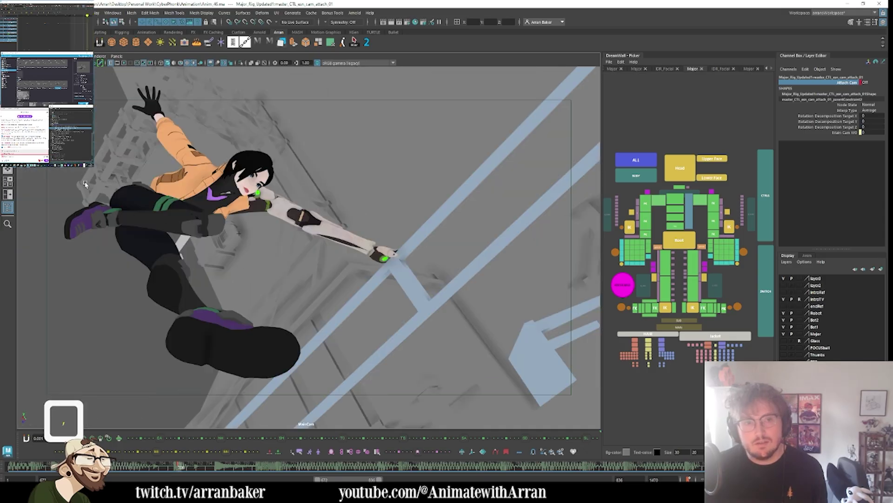
key(BackSpace)
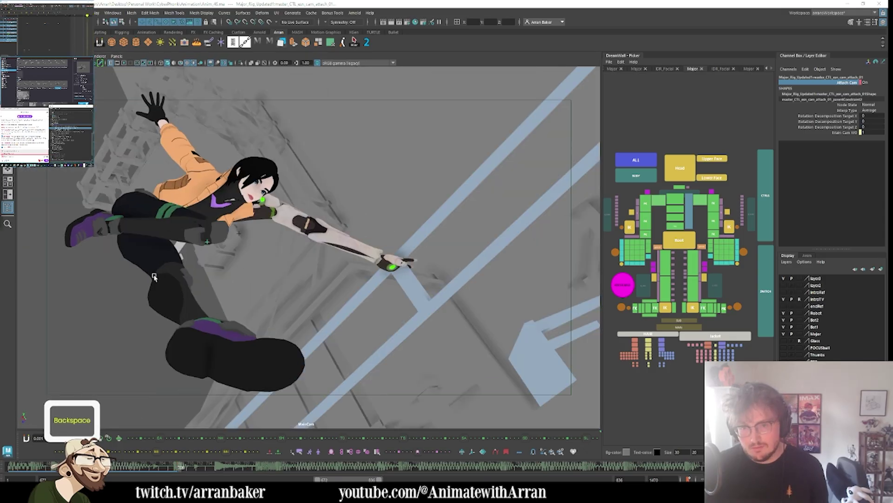
key(semicolon)
- Step through the frames after the rail grab to examine how the character moves with Attach Cam on
key(l)
key(l)
key(l)
key(l)
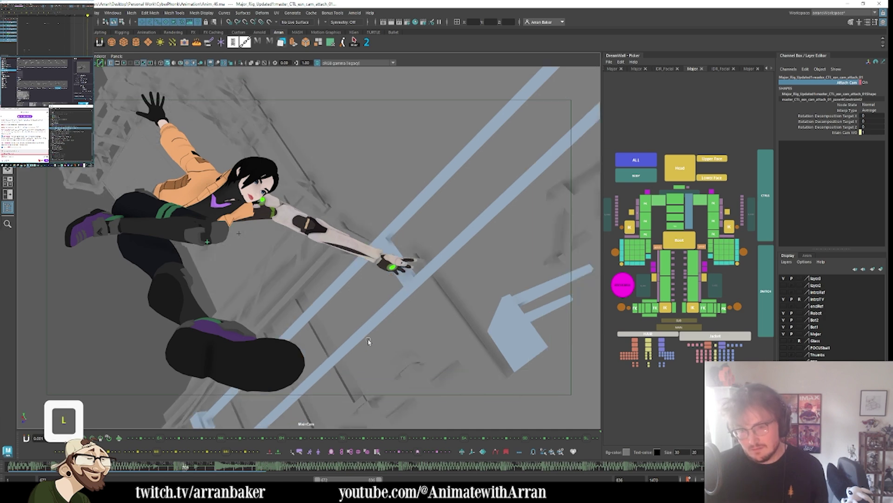
key(l)
key(l)
key(l)
key(l)
key(l)
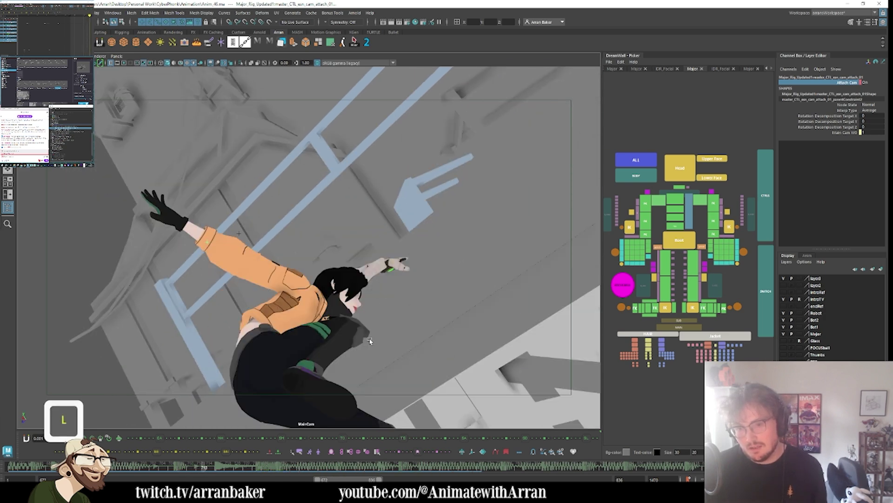
key(l)
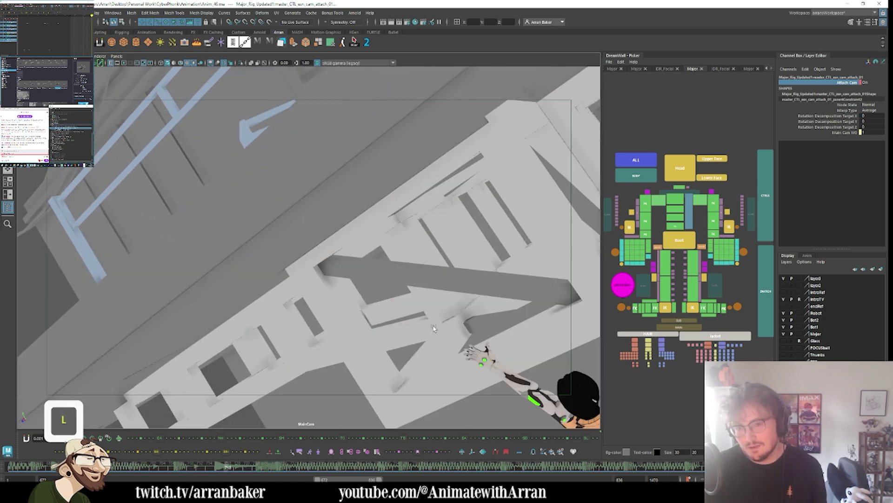
key(l)
key(l)
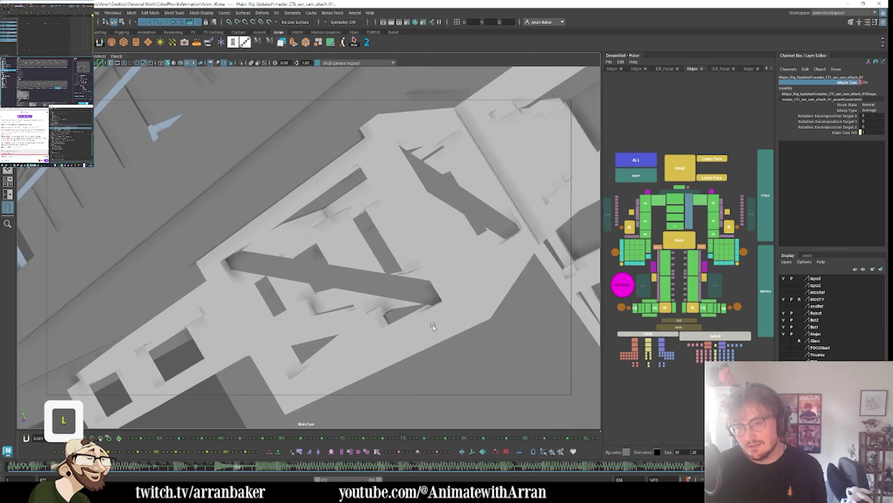
key(k)
key(k)
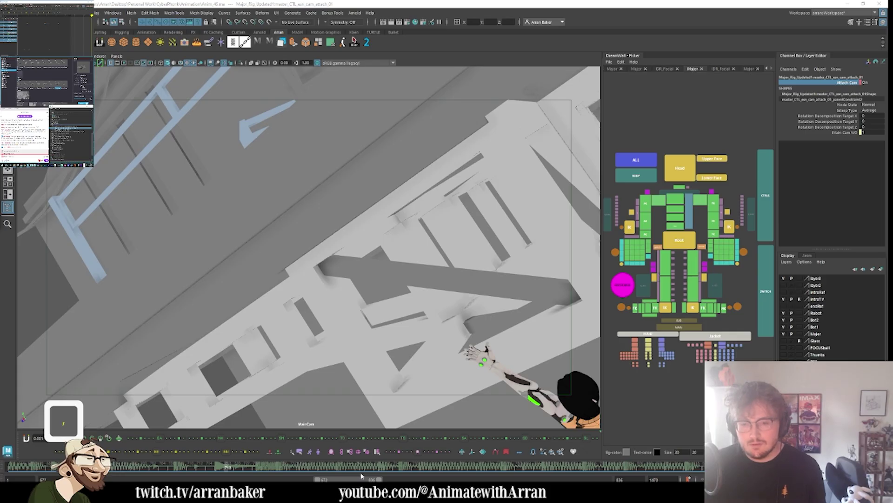
- Widen the playback range, return to the crouched pose on the ledge, and delete the existing camera attachment control
drag(318, 479, 17, 476)
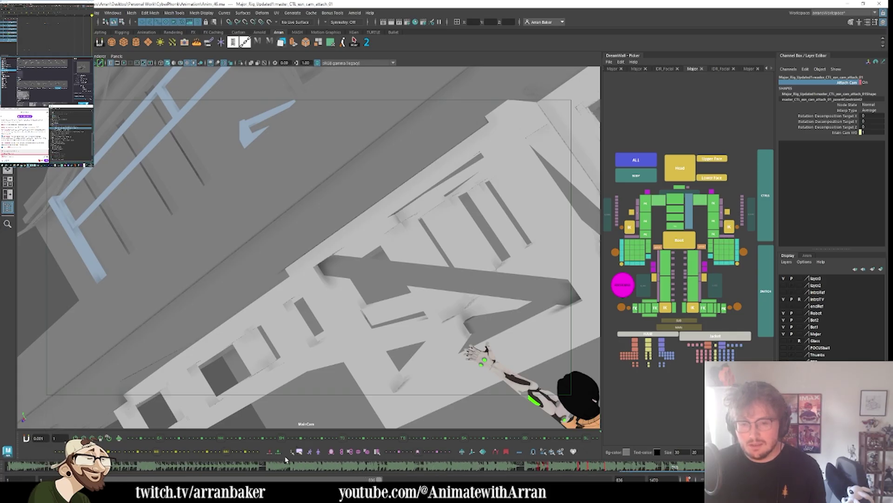
click(254, 468)
key(period)
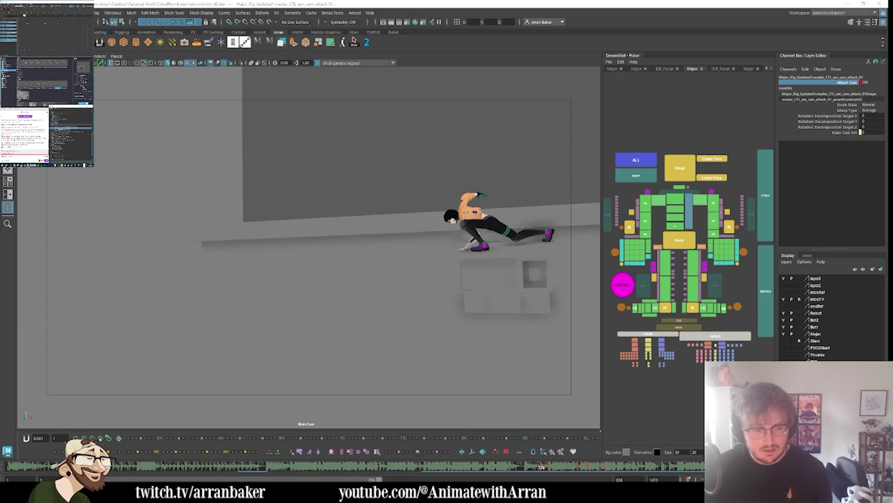
key(BackSpace)
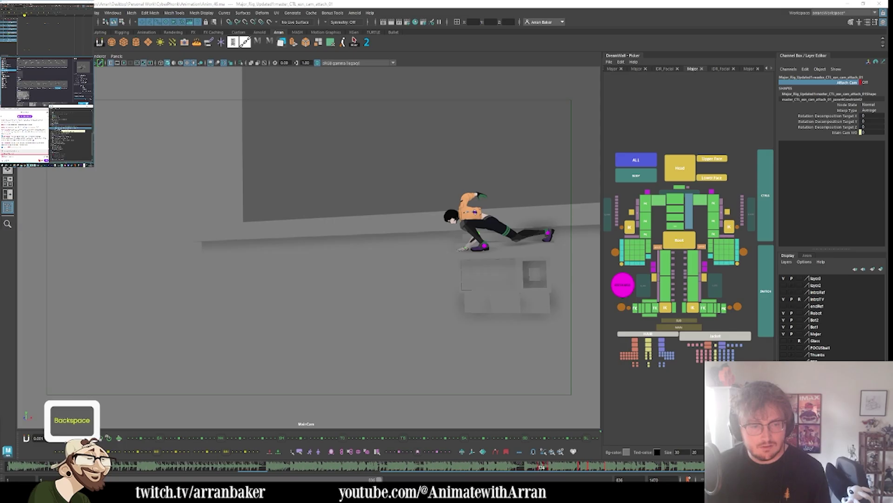
- Set up the Attach to Camera tool and assign its key times from the character's root control
click(679, 240)
click(367, 42)
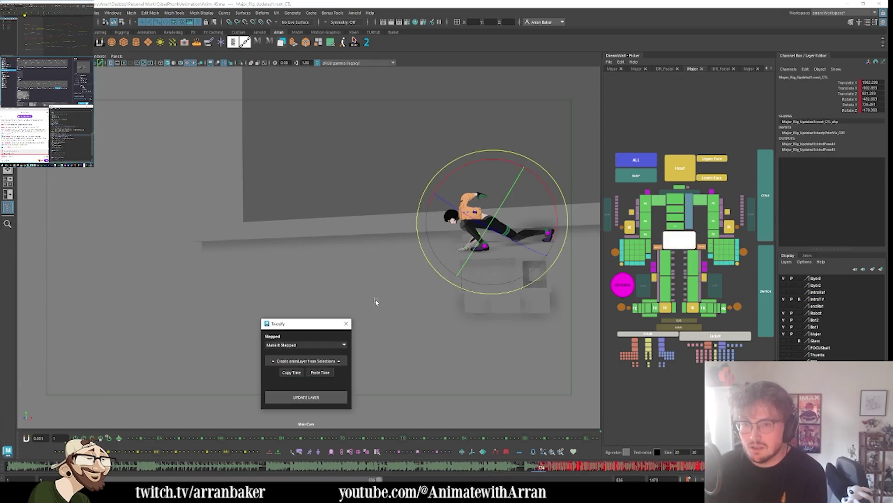
click(317, 345)
click(291, 359)
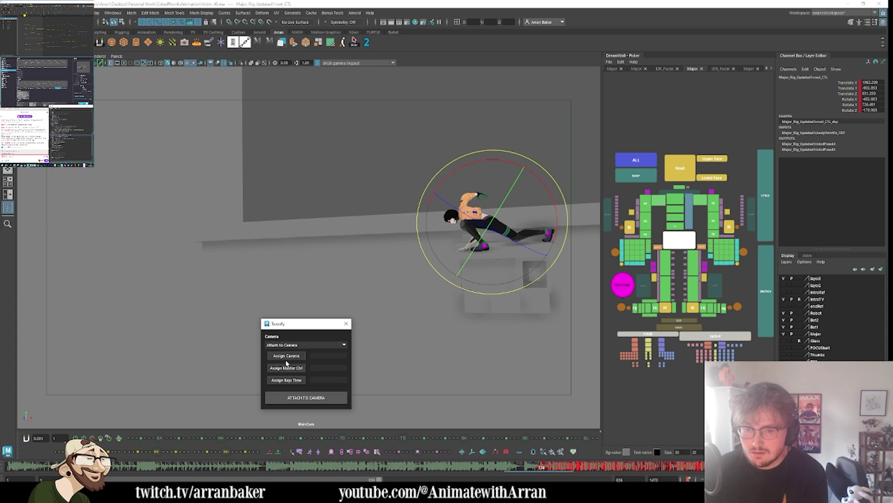
click(725, 329)
click(286, 380)
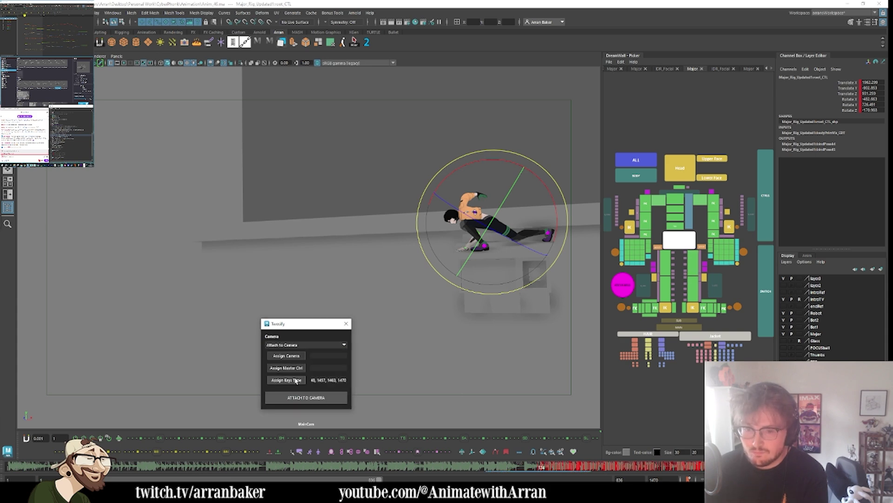
- Assign the rig's master control and MainCam in the Attach to Camera tool and attach the character to the camera
click(680, 173)
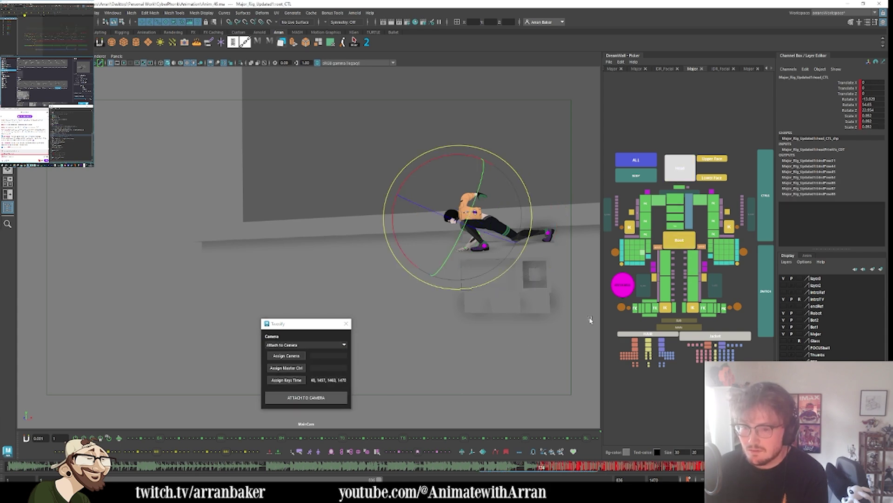
click(679, 327)
click(286, 368)
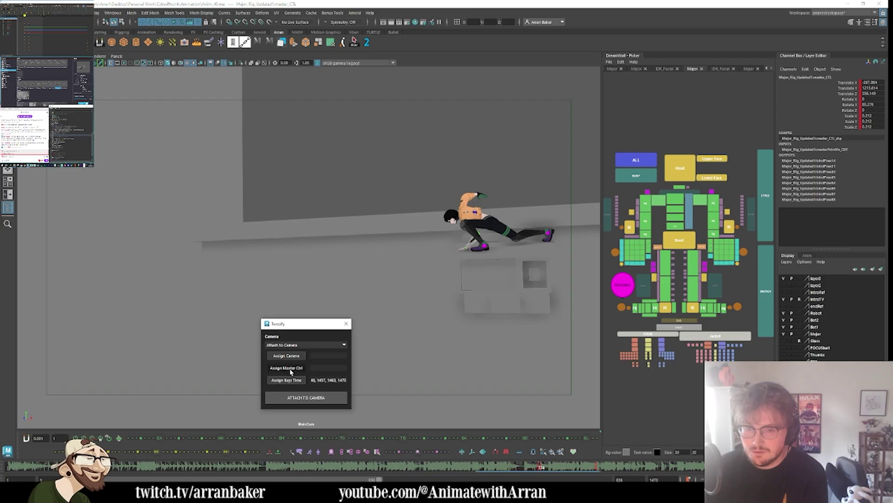
click(400, 394)
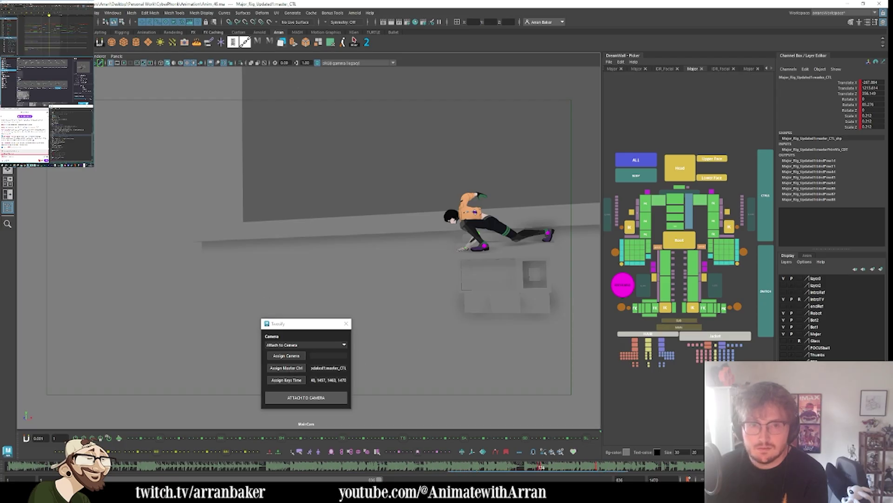
click(286, 355)
click(310, 398)
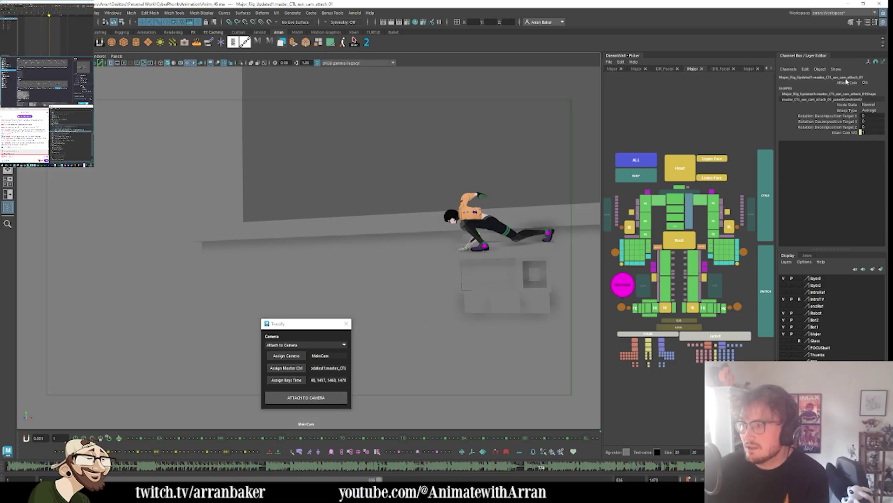
- Key Attach Cam on the new attachment control and switch it off at the crouched pose on the ledge
right_click(844, 84)
click(845, 99)
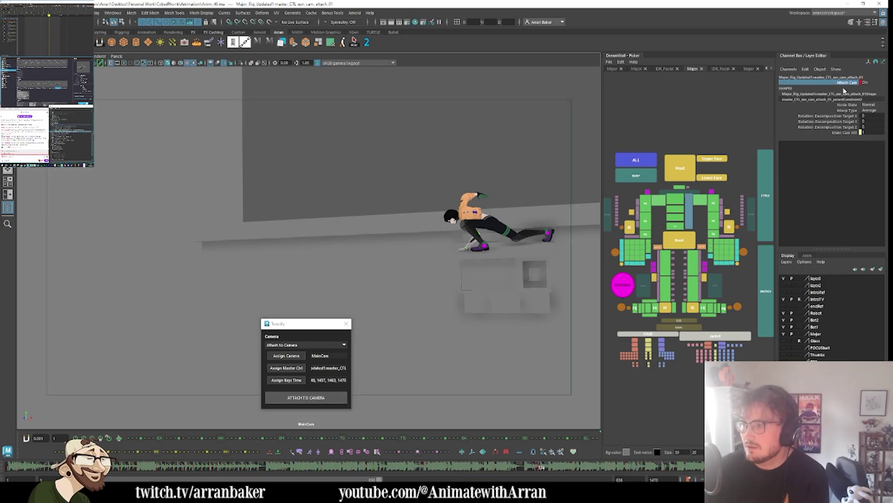
key(f)
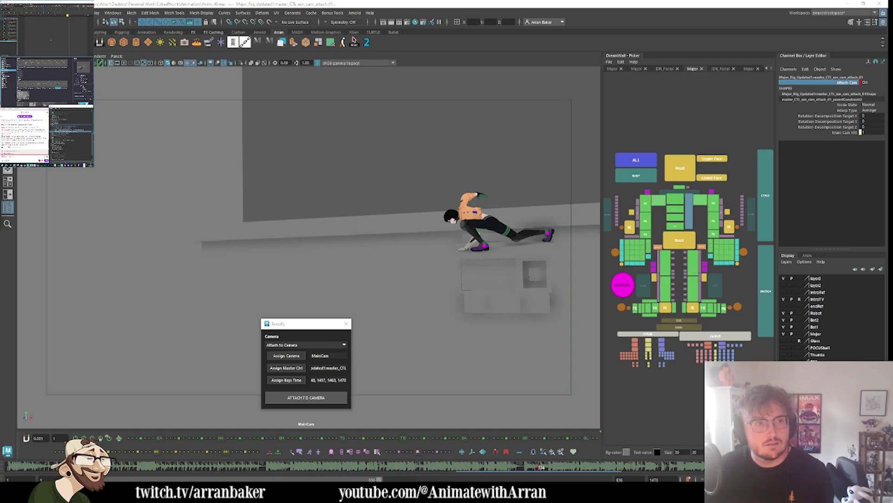
key(f)
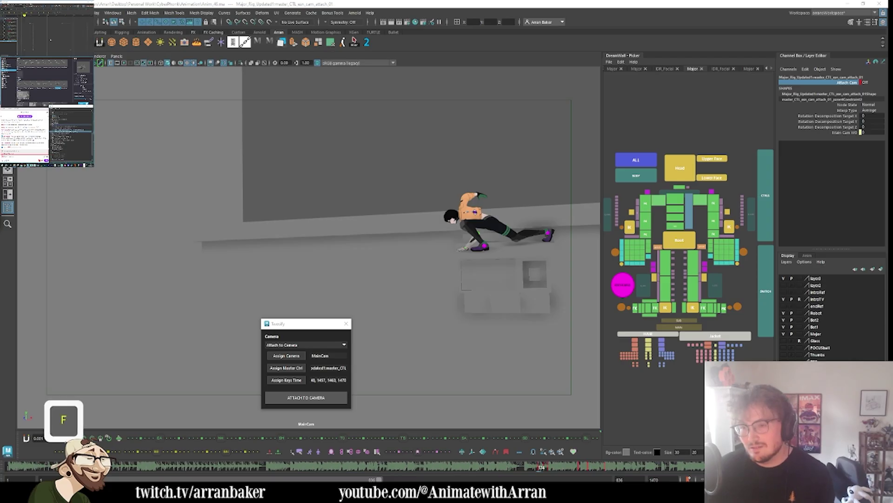
- Step frame by frame through the leap off the ledge to examine the motion with the rebuilt camera attachment
key(l)
key(l)
key(l)
key(l)
key(l)
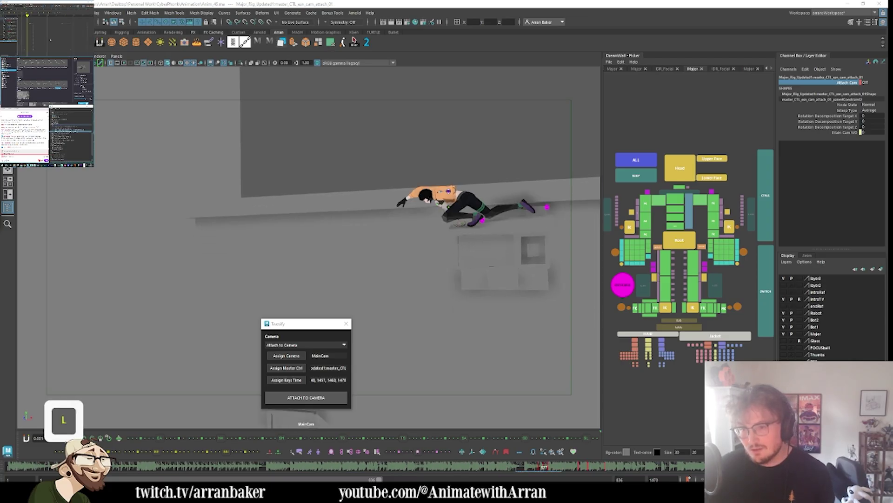
key(l)
key(l)
key(l)
key(l)
key(l)
key(l)
key(l)
key(l)
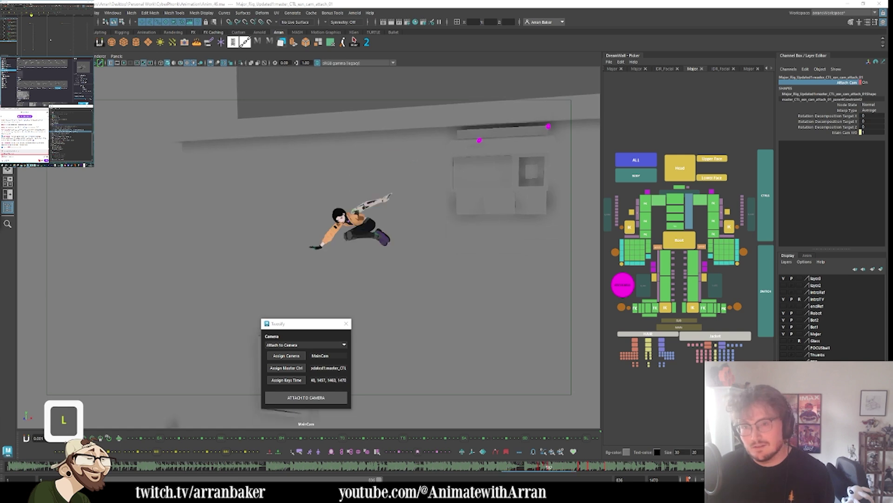
key(l)
key(l)
key(l)
key(l)
key(l)
key(l)
key(l)
key(l)
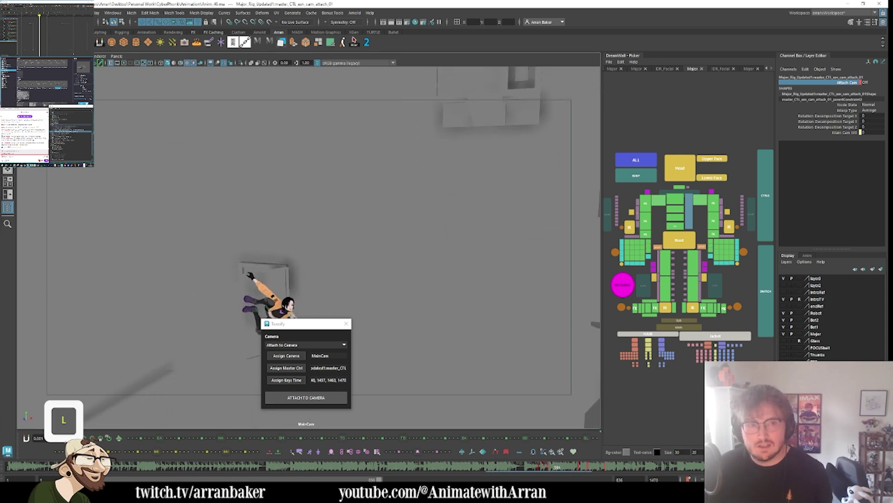
key(l)
key(l)
key(l)
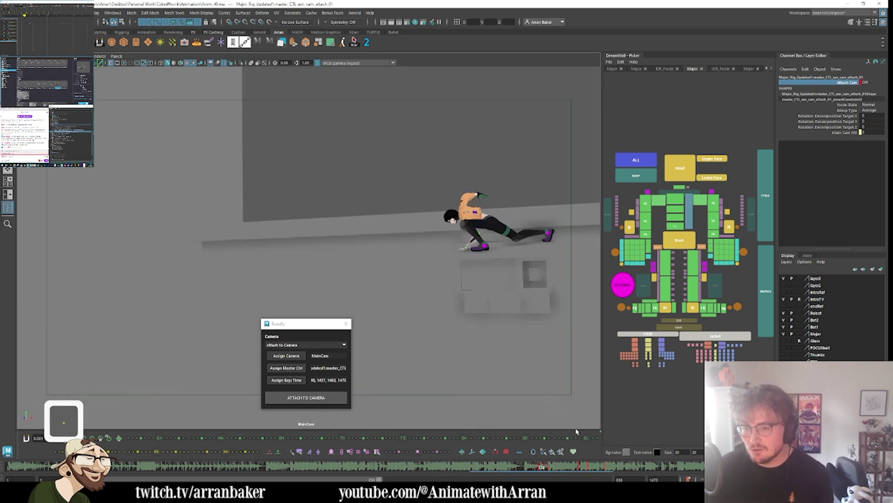
- Step through the frames of the jump and the movement behind the rail to check the character stays in place on camera
key(l)
key(l)
key(l)
key(l)
key(l)
key(l)
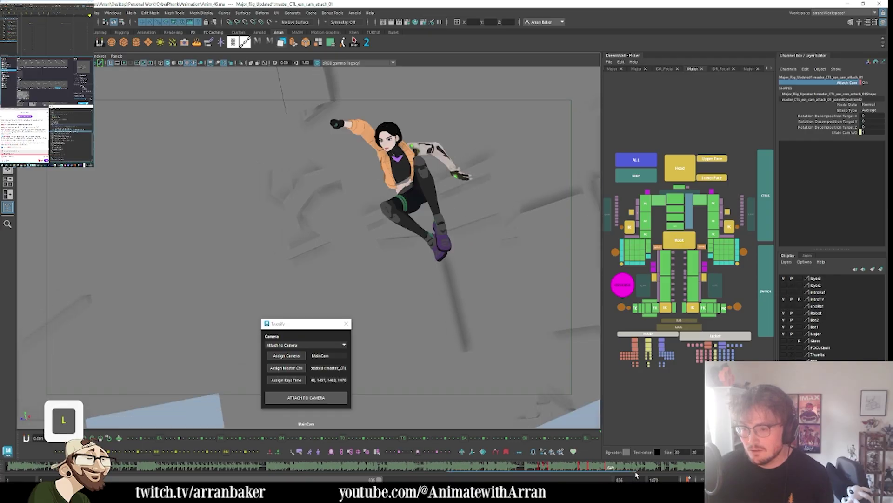
key(l)
key(l)
key(l)
key(l)
key(l)
key(l)
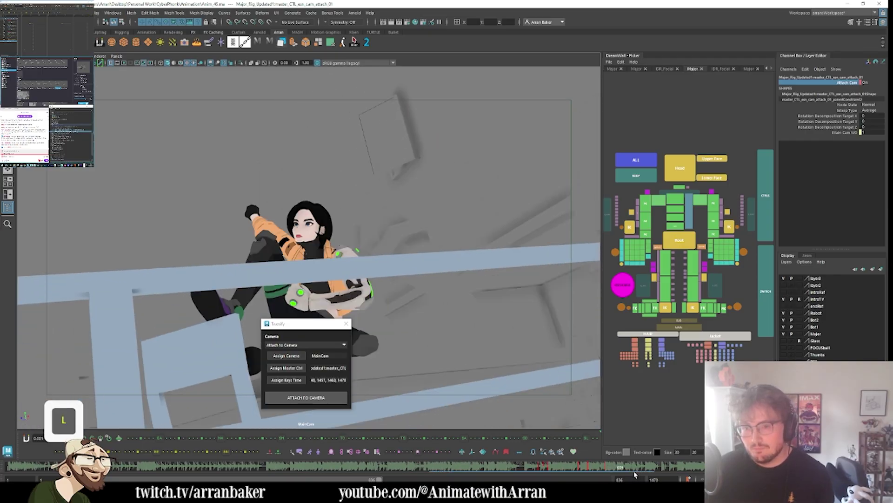
key(l)
key(l)
key(l)
key(l)
key(l)
key(l)
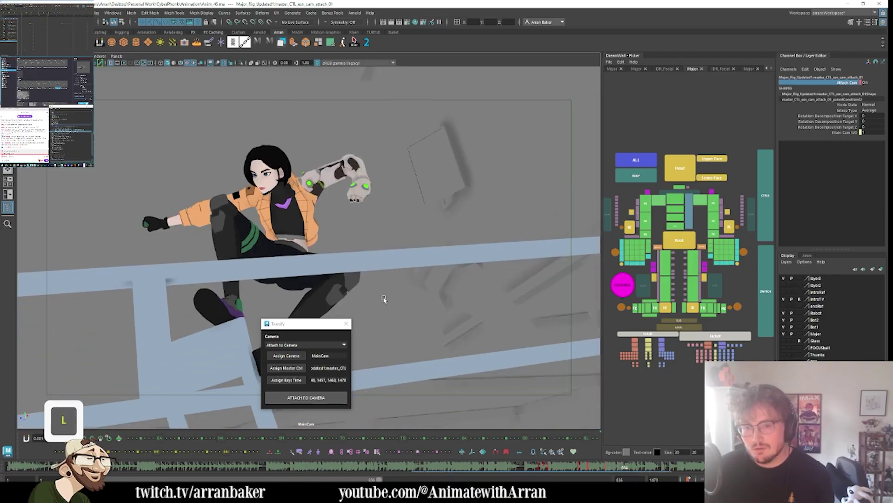
key(l)
key(l)
key(l)
key(l)
key(l)
key(l)
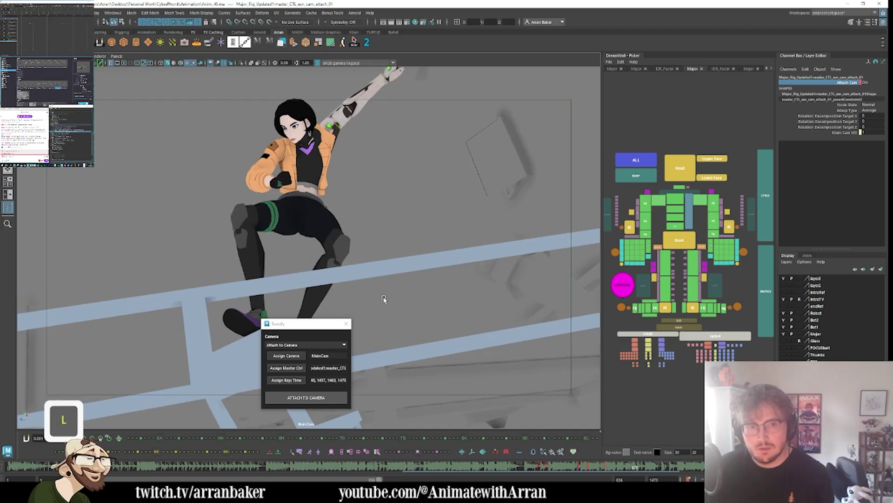
key(l)
key(l)
key(l)
key(l)
key(l)
key(l)
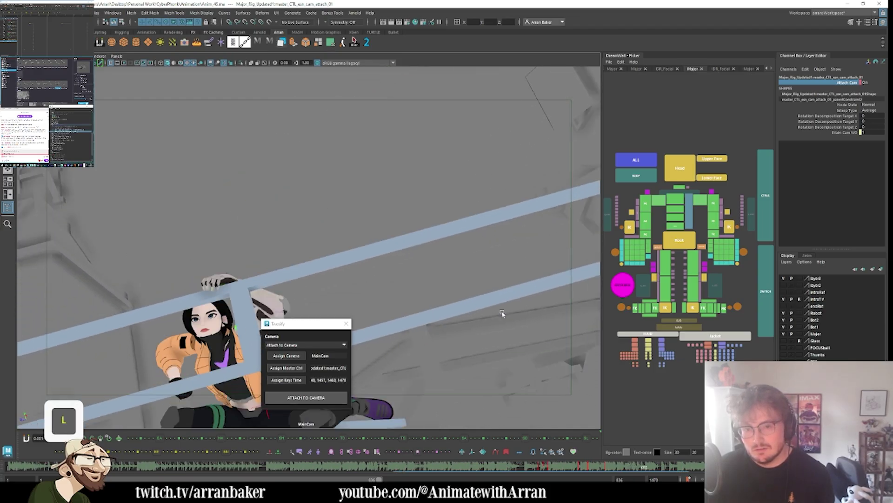
- Step through the vault from the rail grab to the beam to examine how the character travels with Attach Cam on
key(l)
key(l)
key(l)
key(l)
key(l)
key(l)
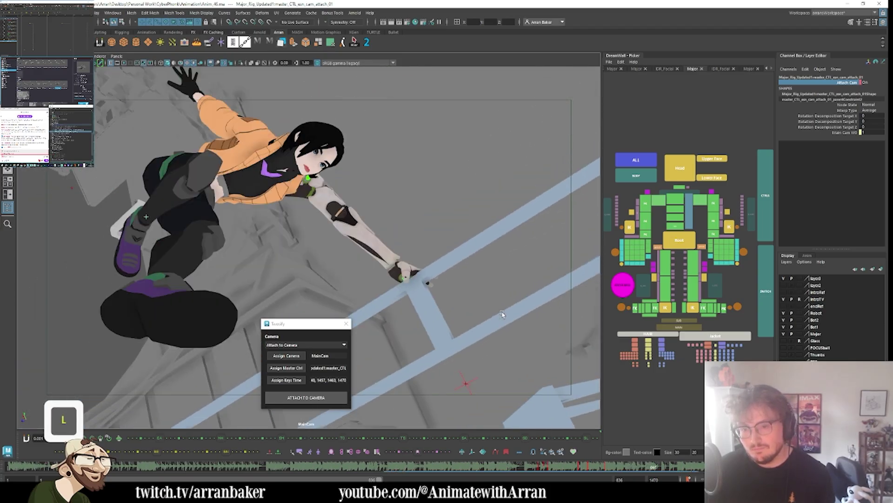
key(l)
key(l)
key(l)
key(l)
key(l)
key(l)
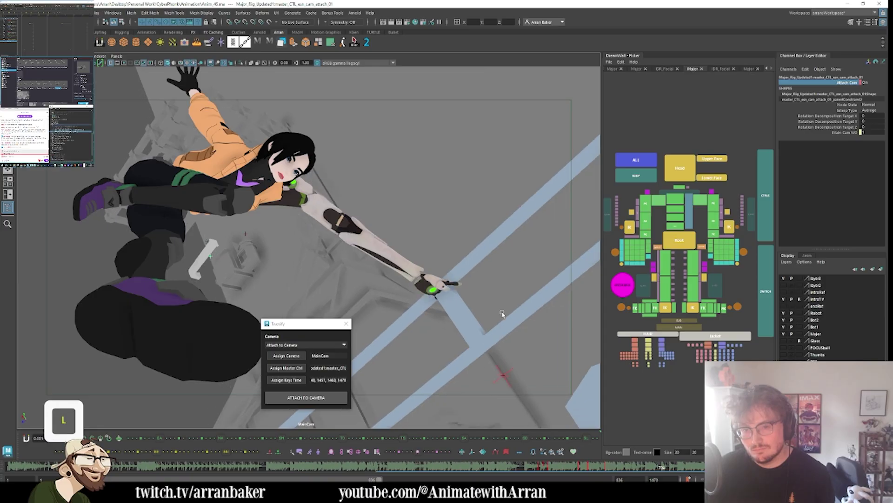
key(l)
key(l)
key(l)
key(l)
key(l)
key(l)
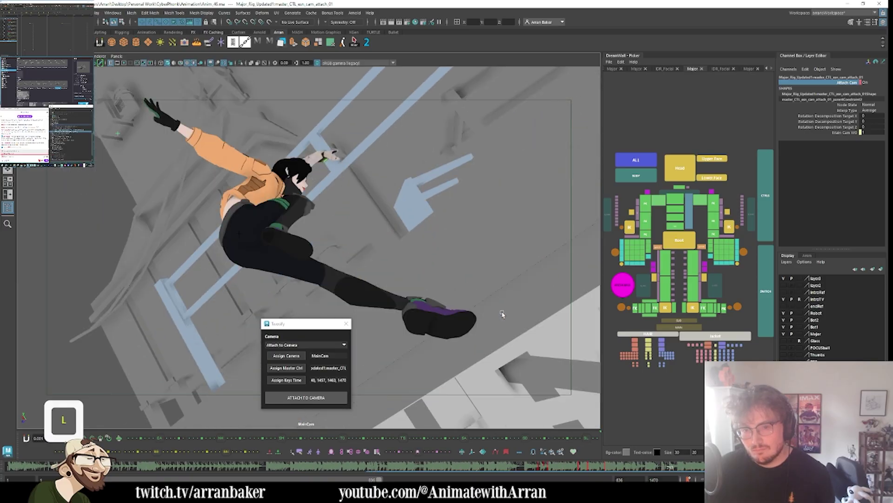
key(l)
key(l)
key(l)
key(l)
key(l)
key(l)
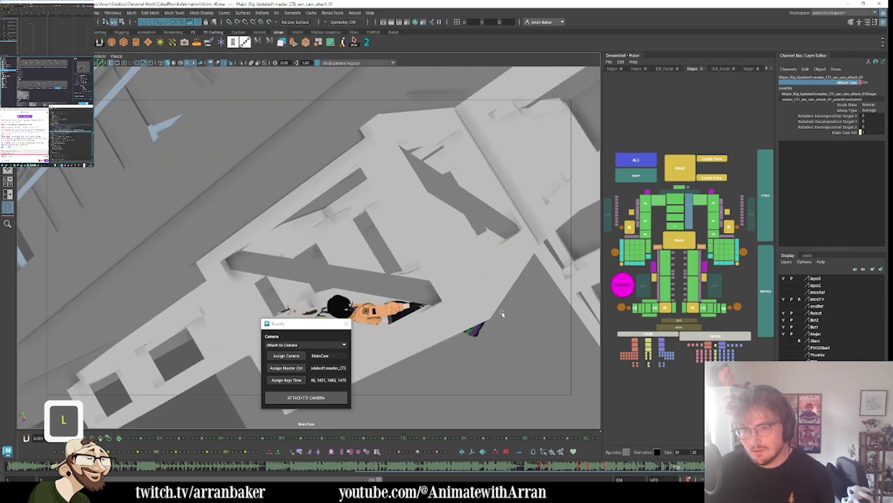
key(l)
key(l)
key(l)
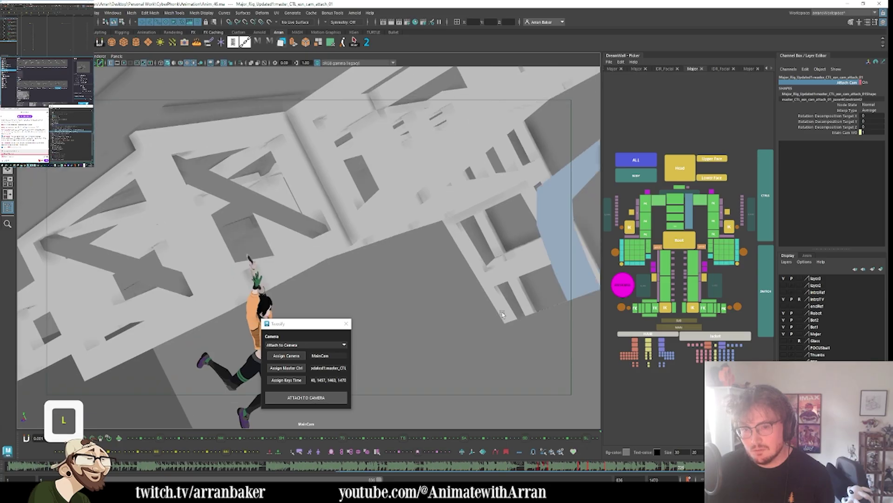
- Find the frame where the character reaches the beam and switch Attach Cam off there
key(k)
key(l)
key(k)
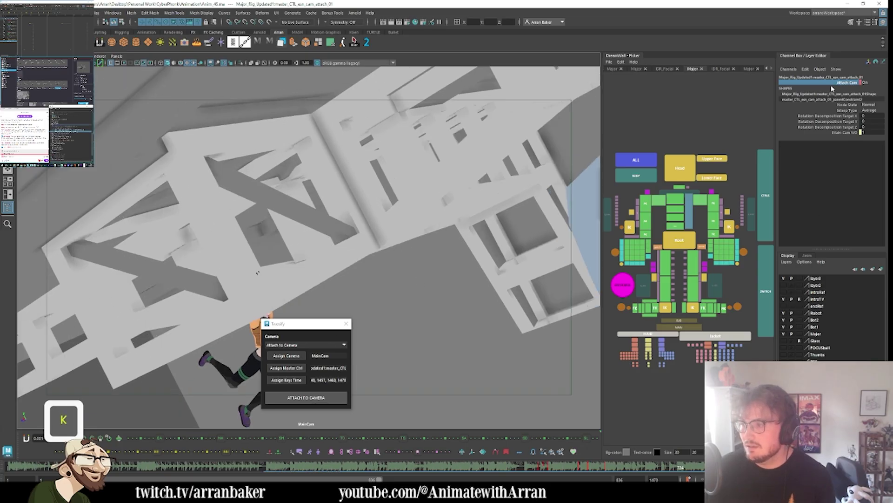
key(l)
key(l)
key(l)
key(l)
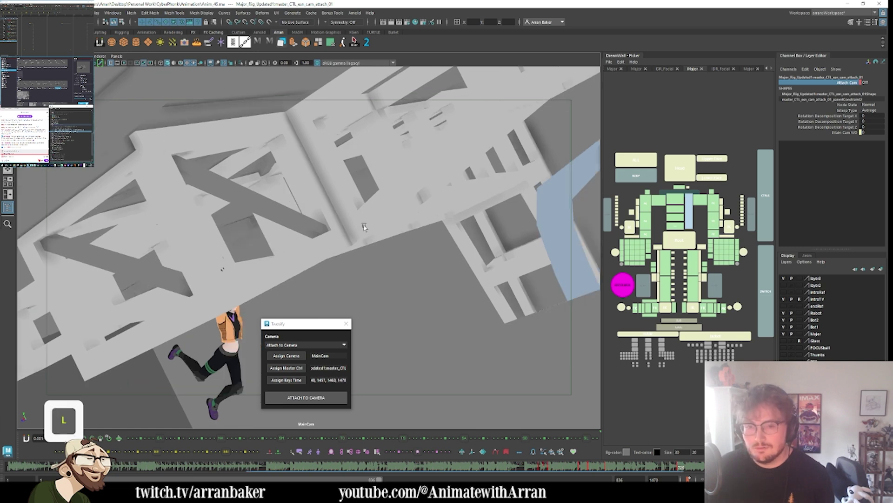
- Step forward through the swing from the beam to examine the motion across the next Attach Cam switch
key(l)
key(l)
key(l)
key(l)
key(l)
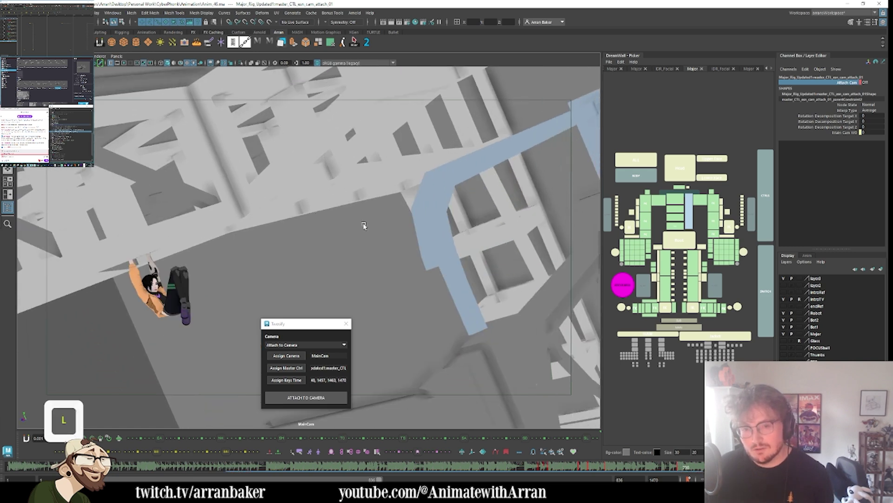
key(l)
key(l)
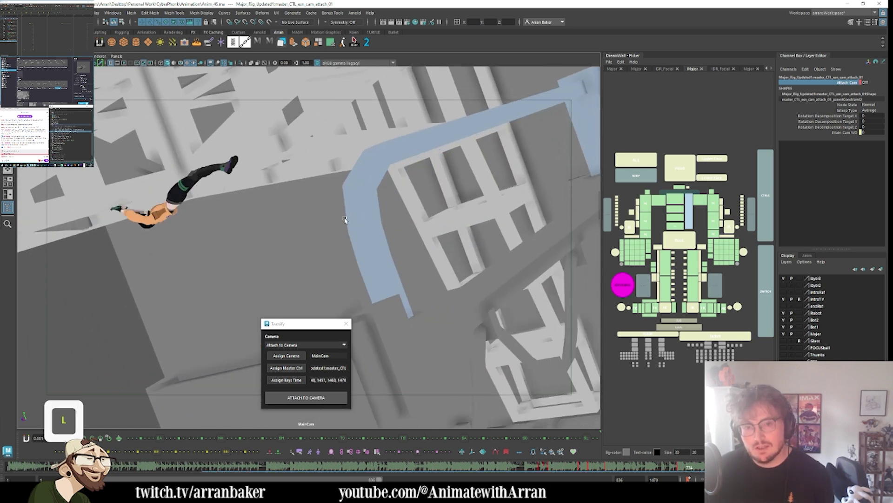
key(l)
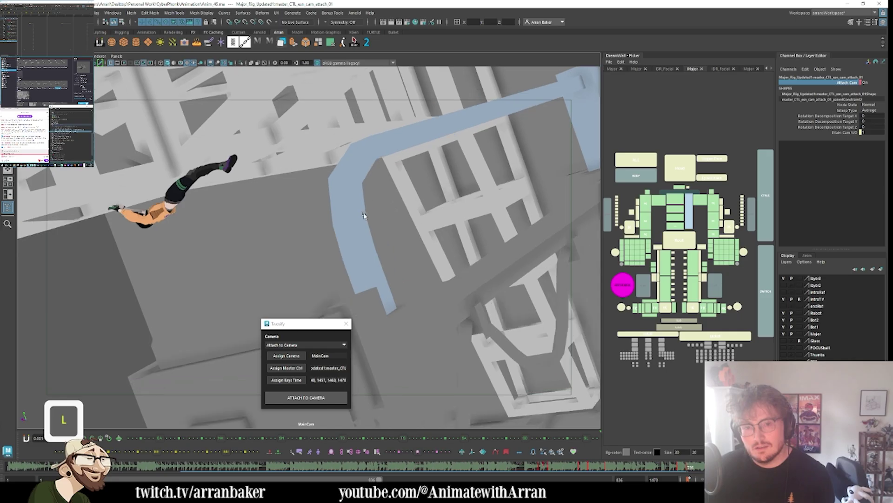
key(l)
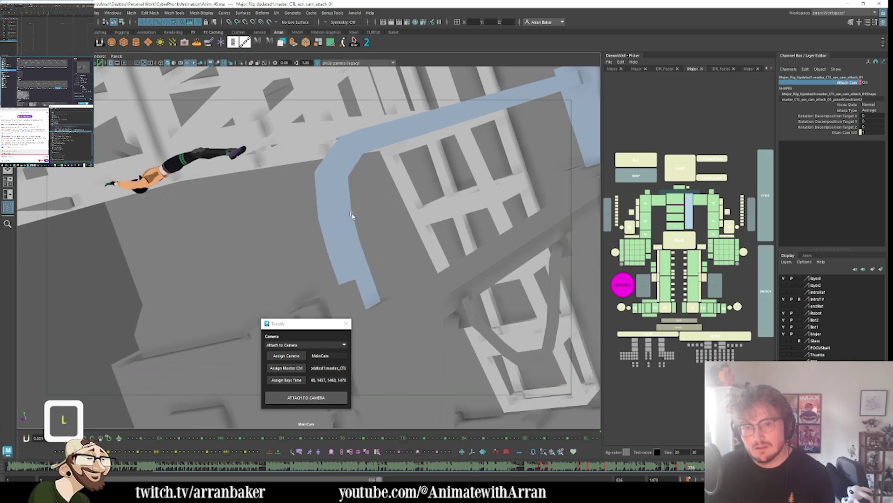
key(l)
key(l)
key(l)
key(l)
key(l)
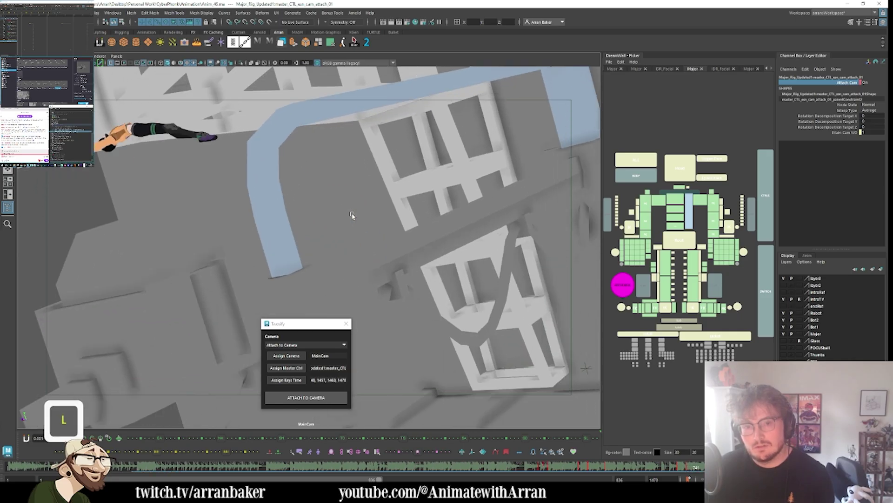
key(l)
key(l)
key(l)
key(l)
key(l)
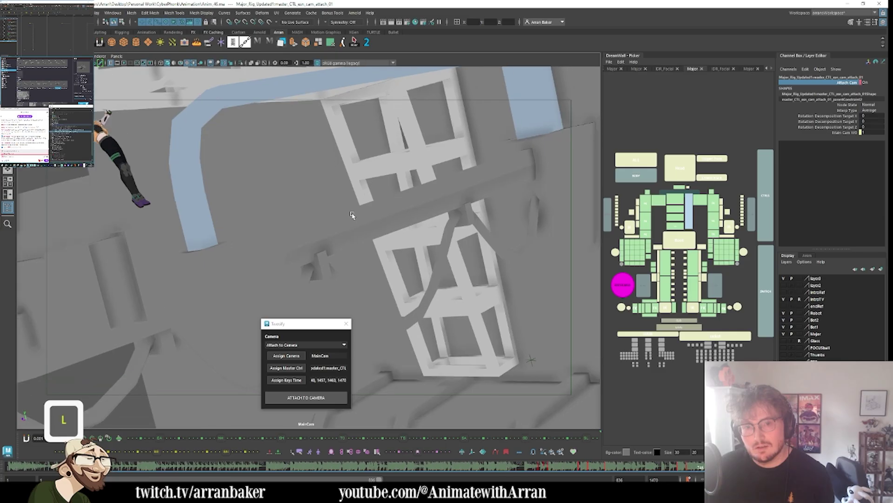
- Step forward through the frames as the character lands on the blue arch to examine the motion with Attach Cam on
key(l)
key(l)
key(l)
key(l)
key(l)
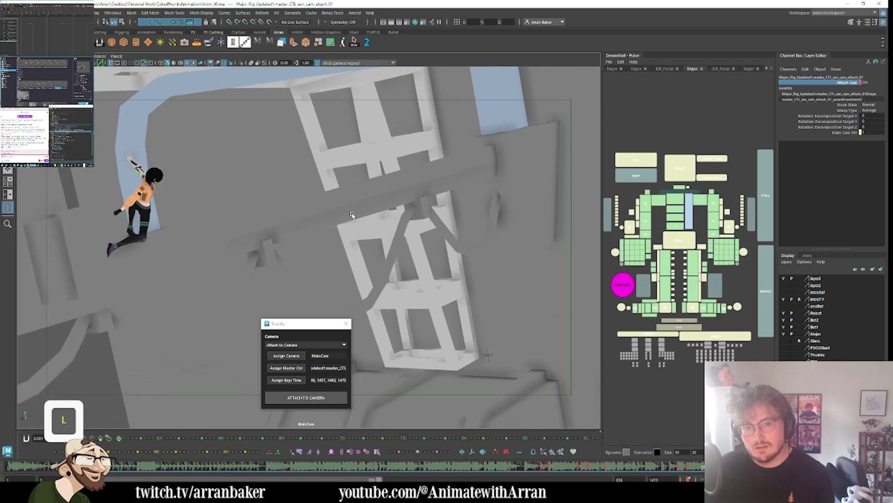
key(l)
key(l)
key(l)
key(l)
key(l)
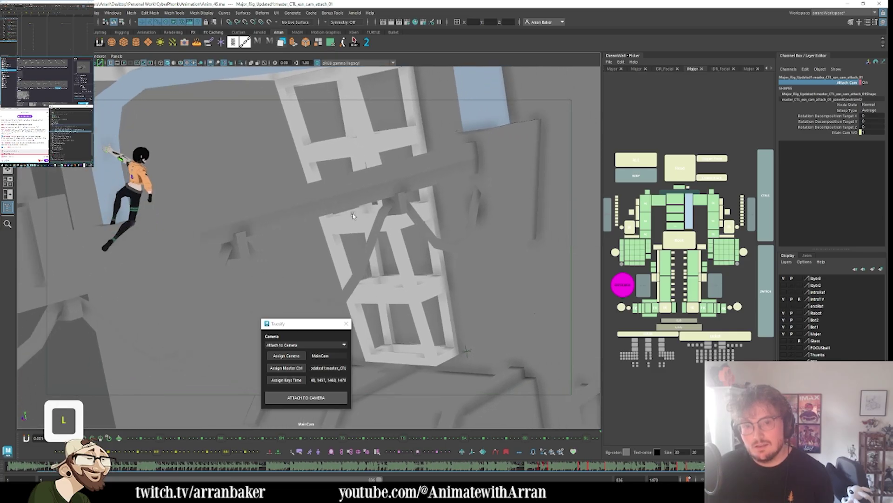
key(l)
key(l)
key(l)
key(l)
key(l)
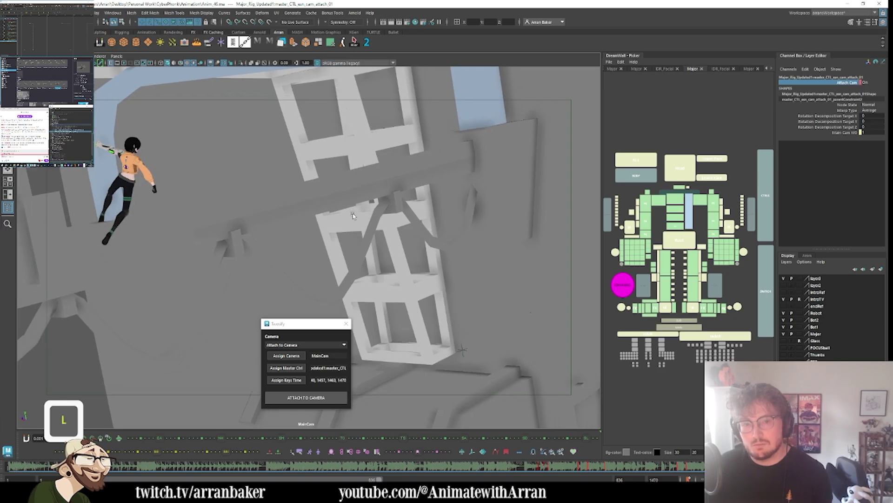
key(l)
key(l)
key(l)
key(l)
key(l)
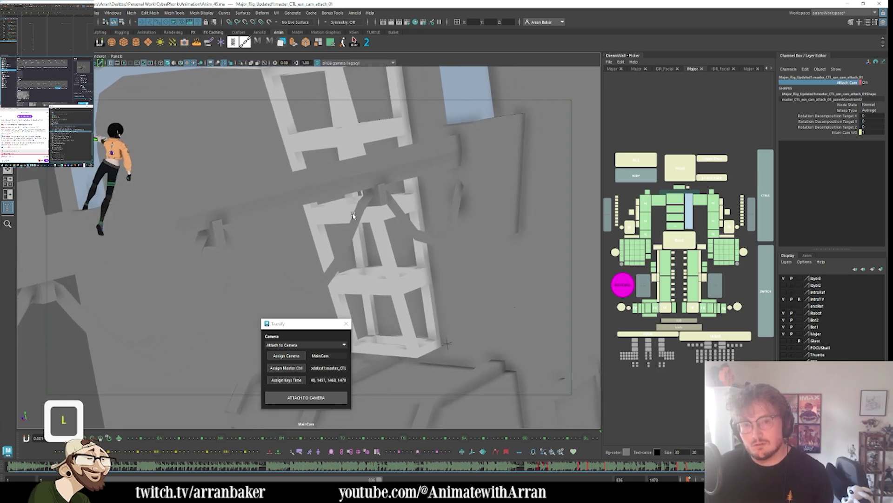
key(l)
key(l)
key(l)
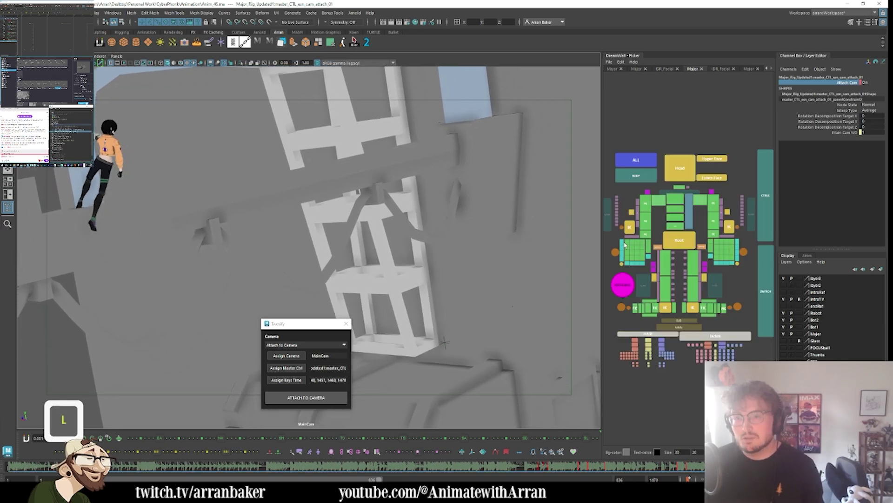
- Select the long horizontal beam together with its hanging cables and cable brackets
click(486, 160)
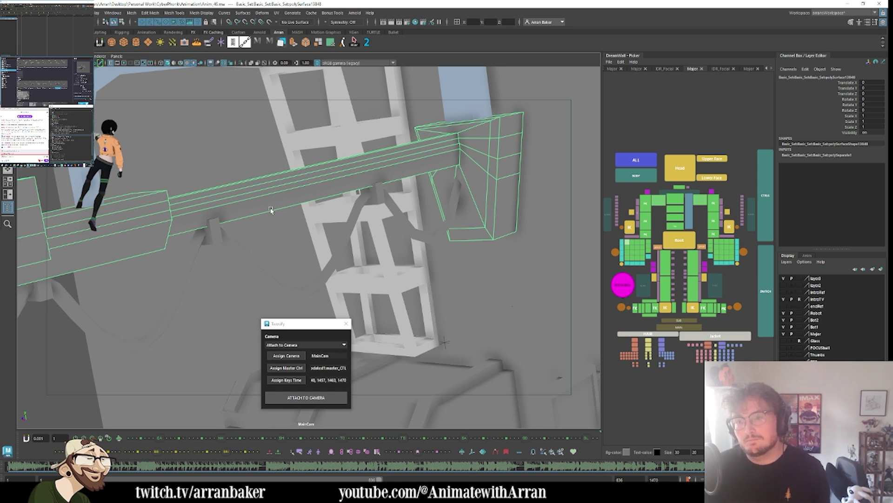
key(shift)
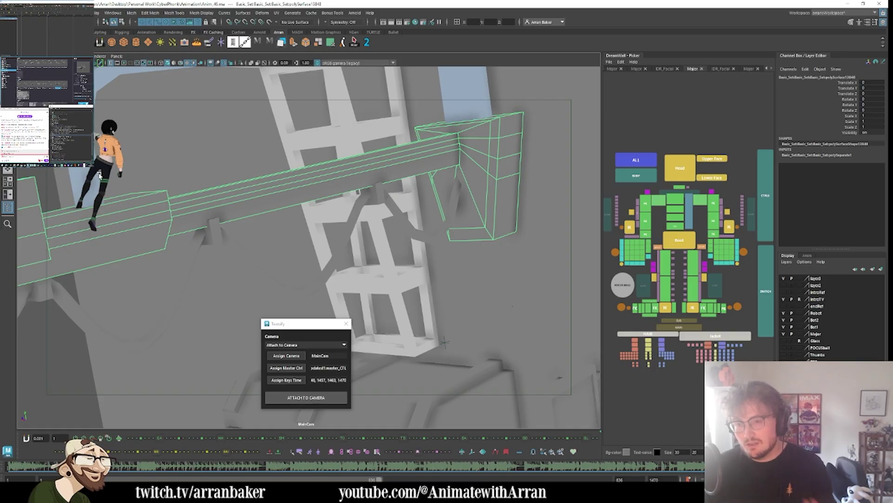
key(shift)
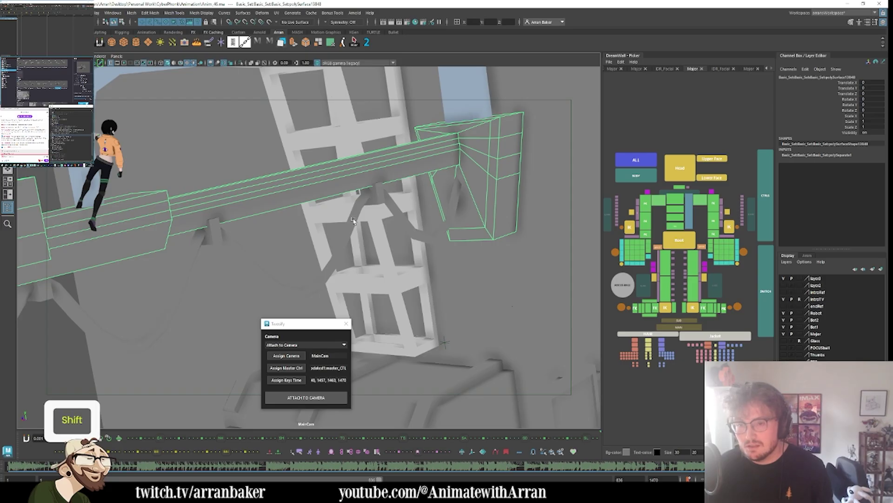
shift+click(353, 220)
shift+click(377, 199)
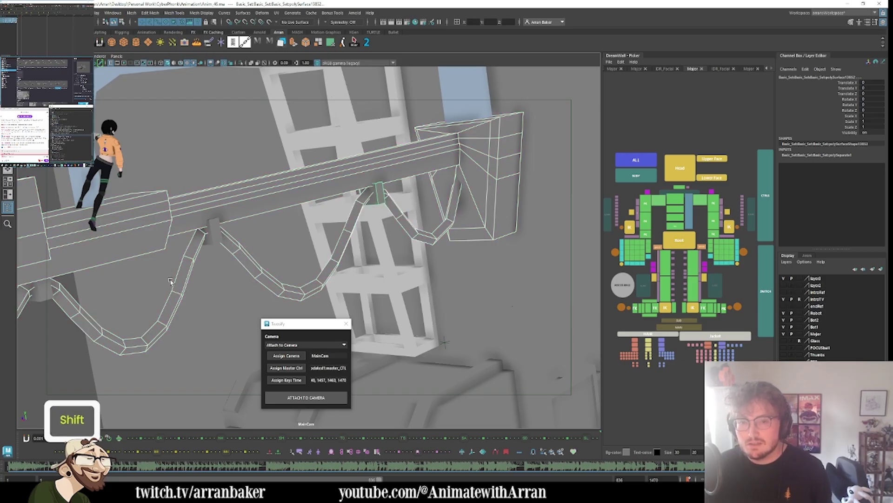
shift+click(215, 237)
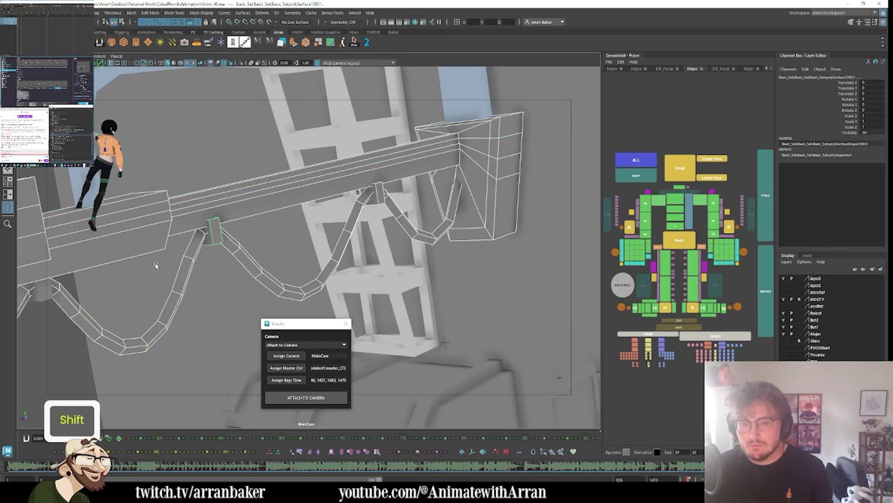
click(305, 398)
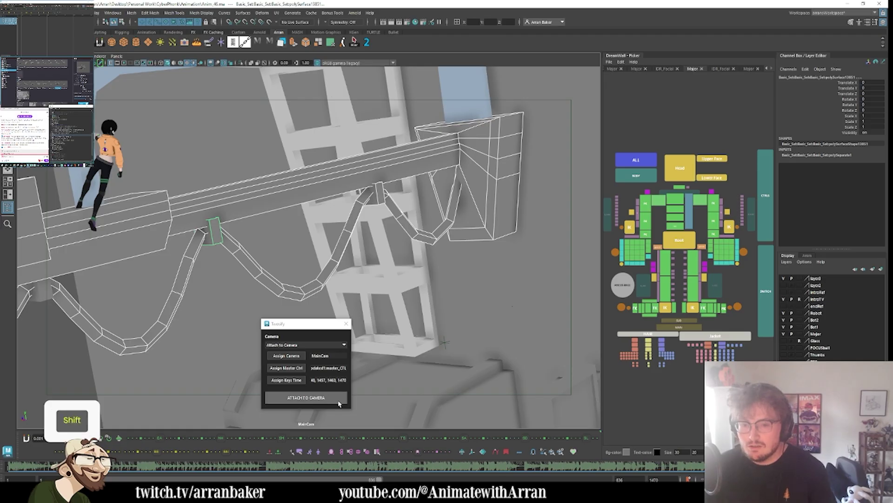
- Assign the blue arch frame as the master control and attach it to MainCam
click(259, 421)
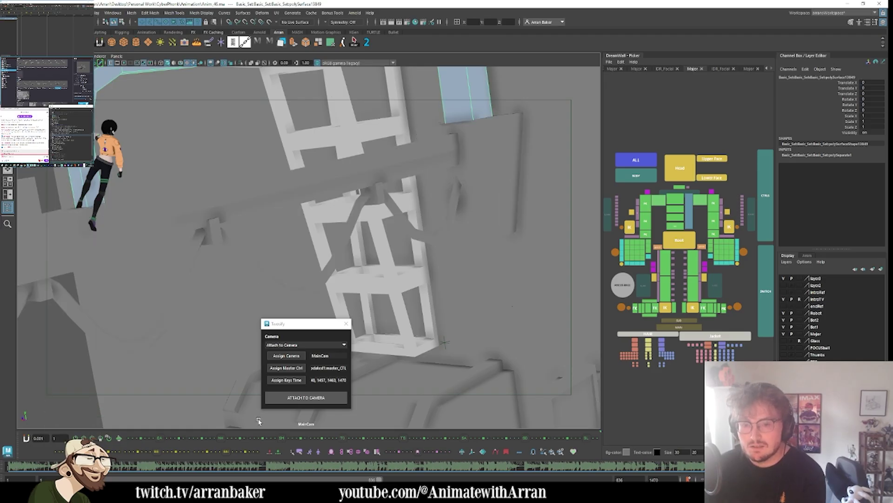
click(286, 368)
click(282, 397)
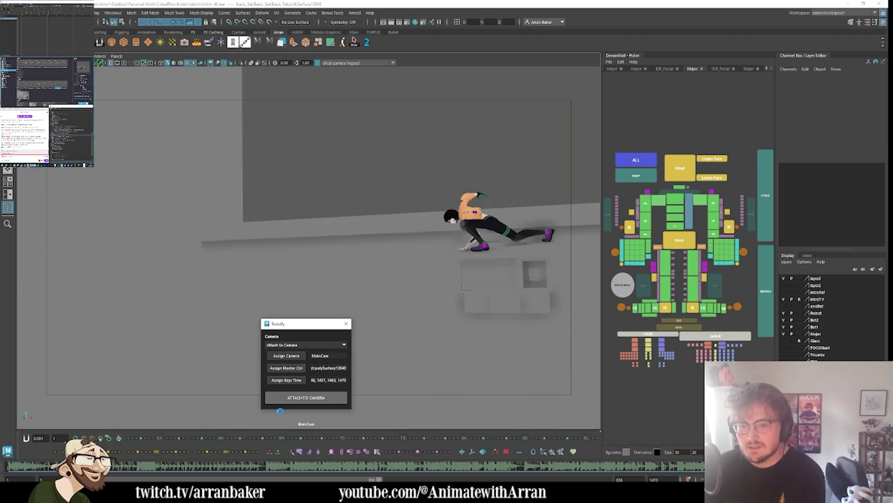
click(655, 468)
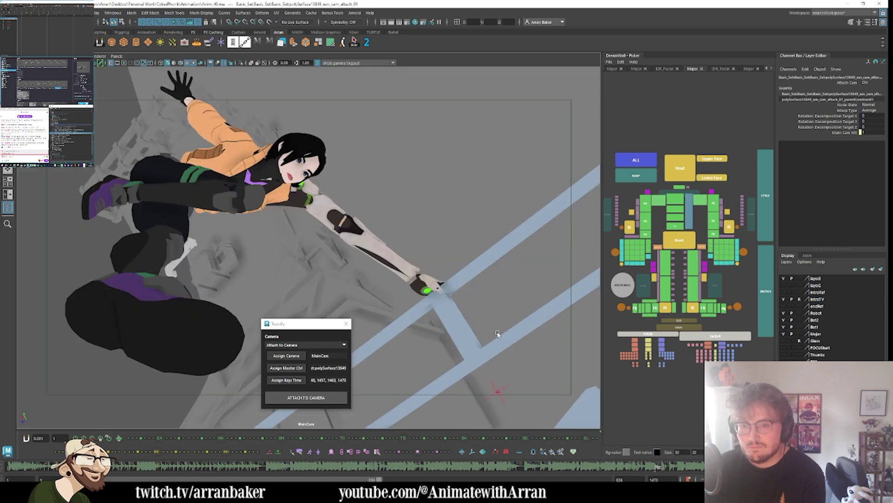
click(698, 467)
- Try to attach the horizontal beam and its cable brackets to MainCam
click(156, 214)
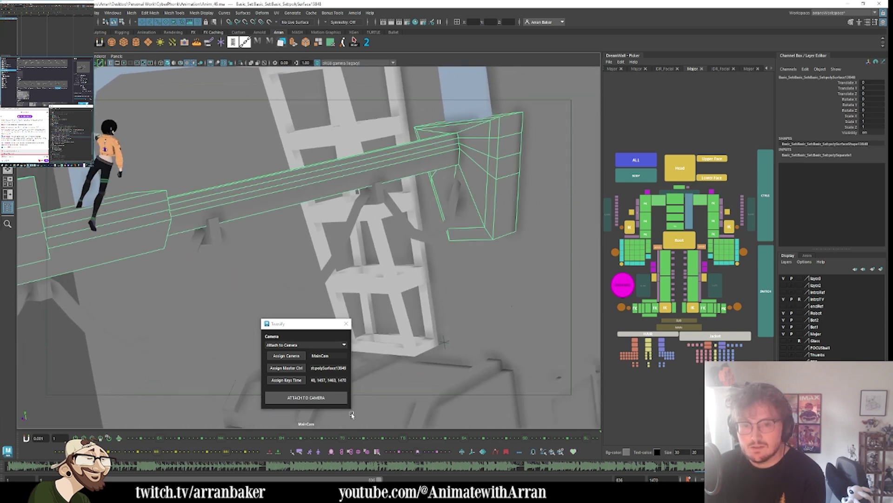
click(660, 459)
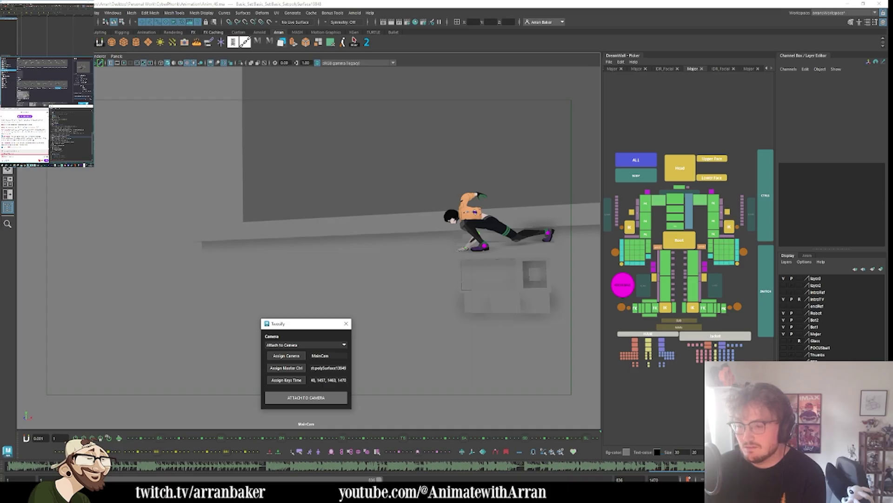
click(306, 397)
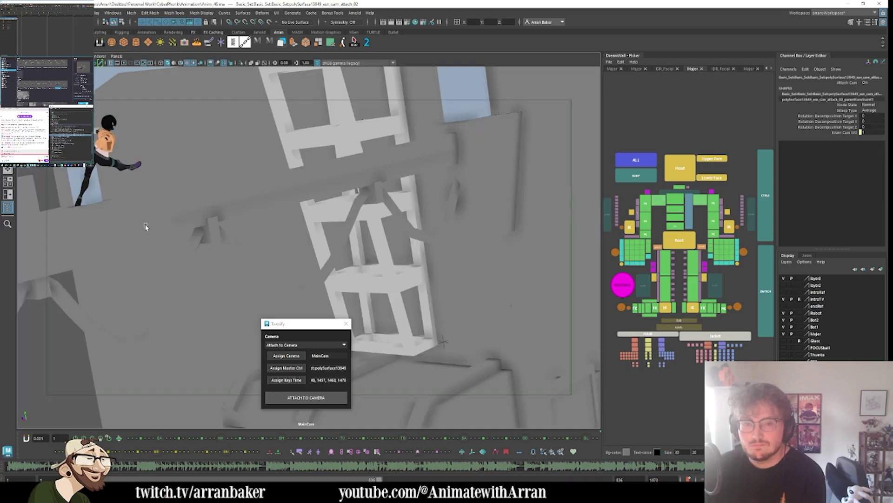
click(43, 235)
click(43, 289)
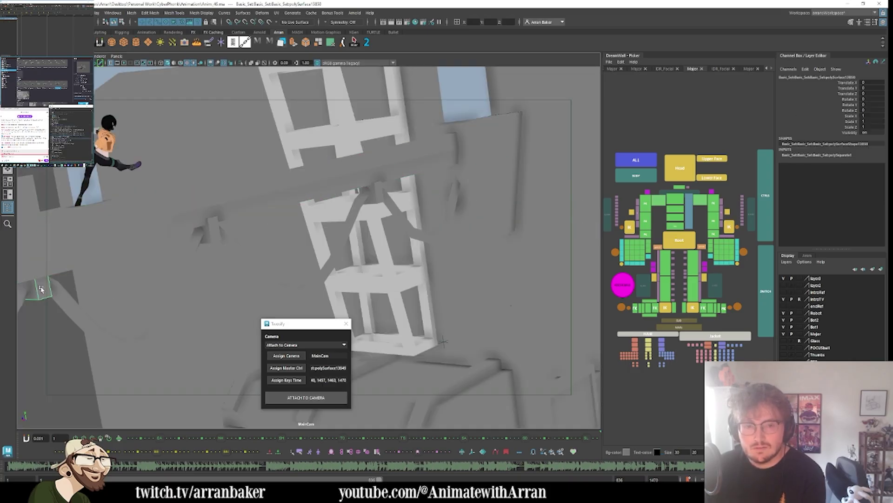
click(318, 398)
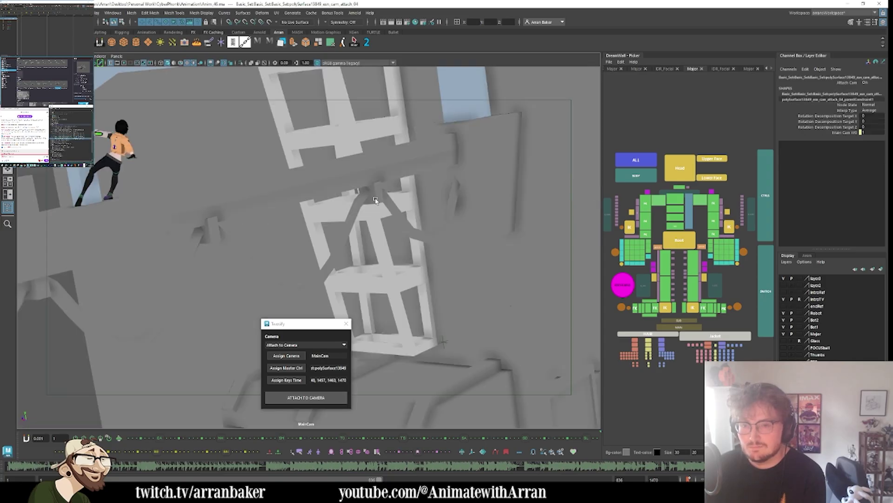
click(315, 398)
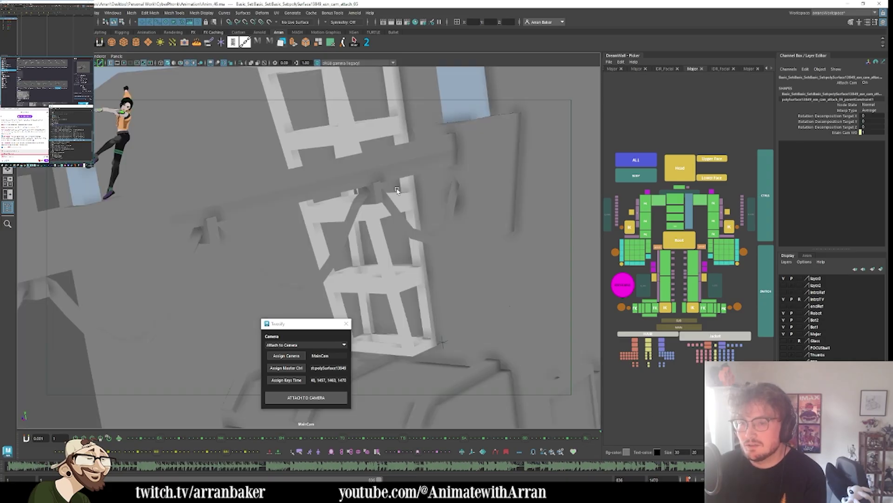
- Try to attach the hanging cable beneath the horizontal beam to MainCam
click(474, 190)
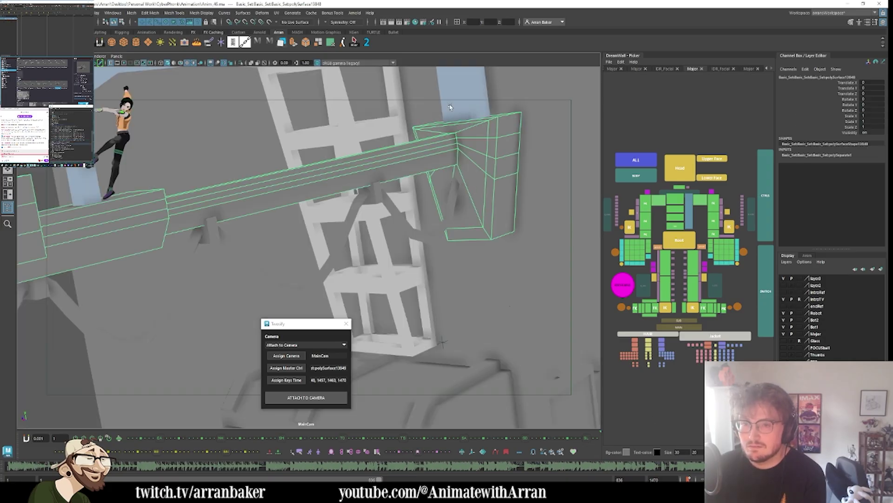
click(460, 93)
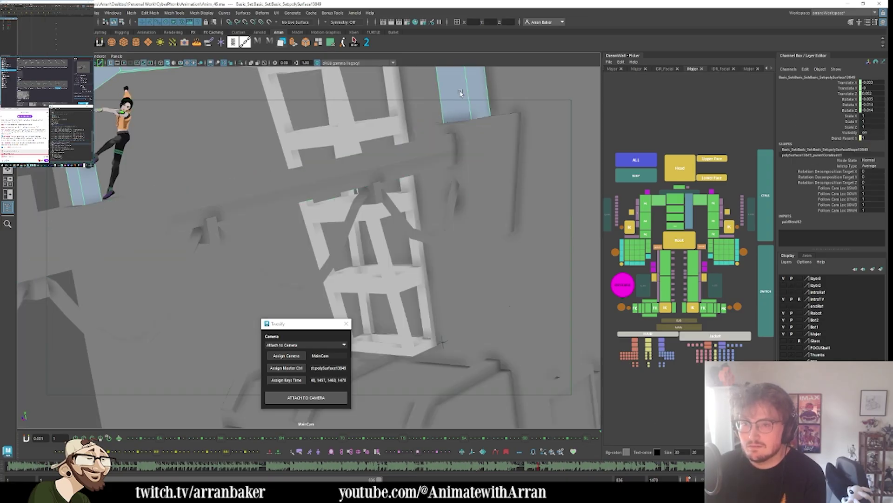
click(414, 232)
click(281, 399)
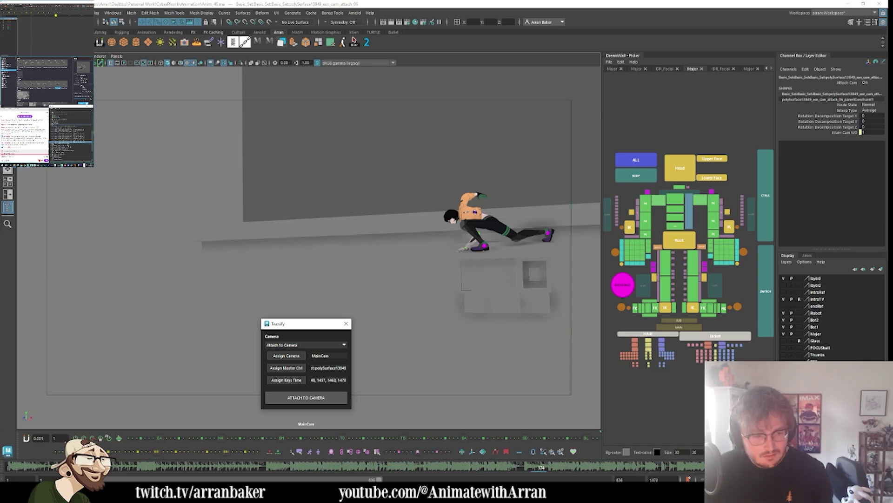
- Remove the repeated camera attachments of the blue arch frame, keeping only one
key(shift)
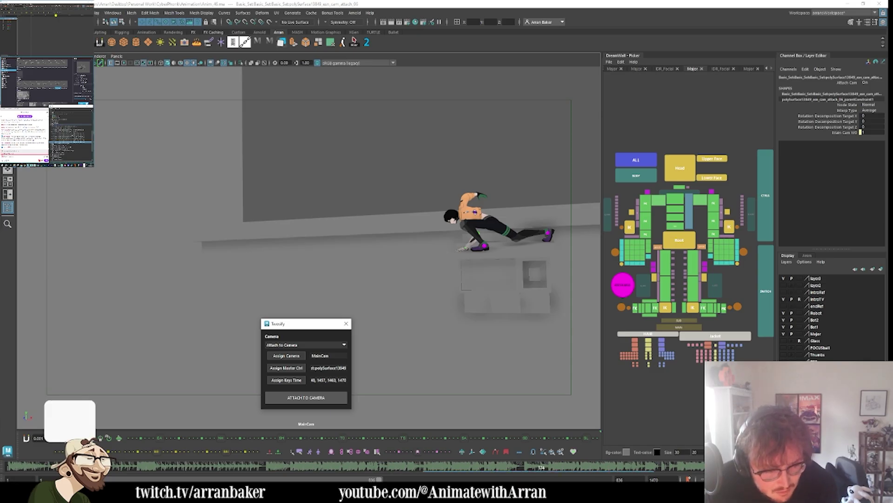
key(BackSpace)
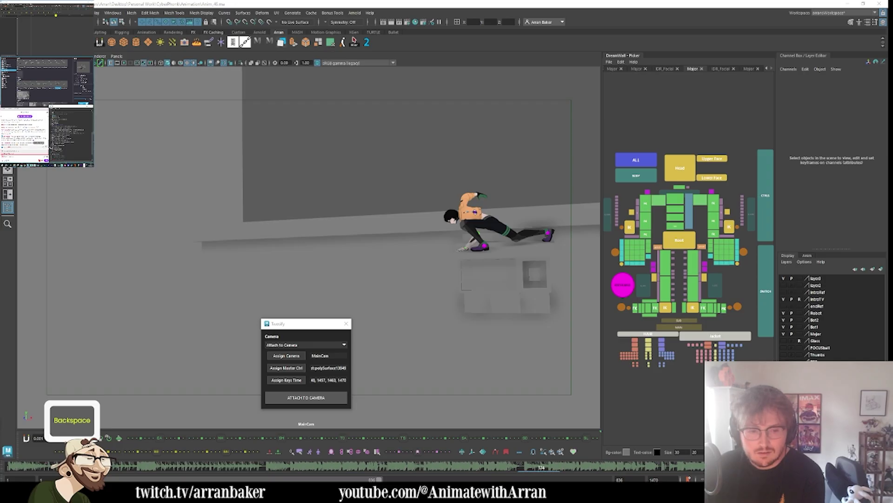
key(ctrl+z)
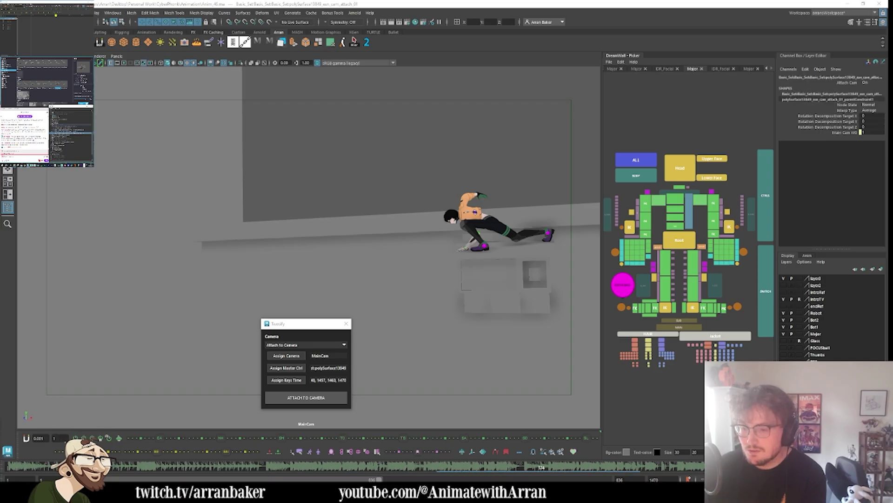
key(ctrl+z)
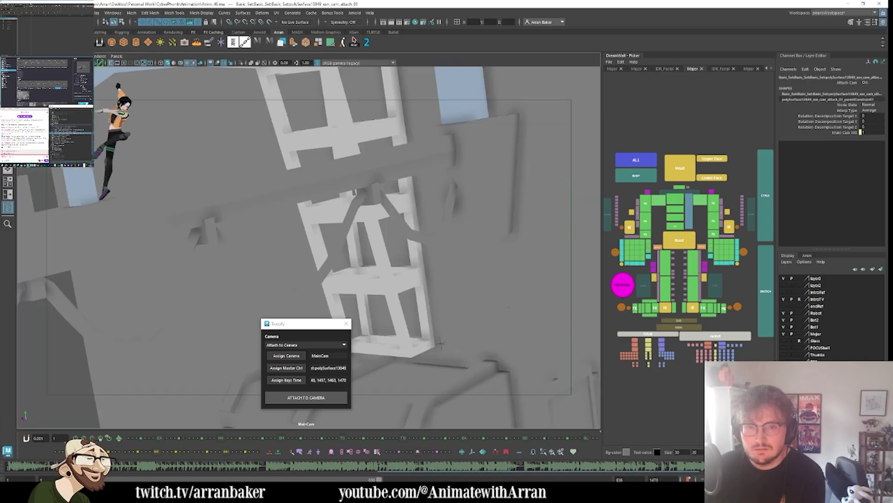
key(ctrl+z)
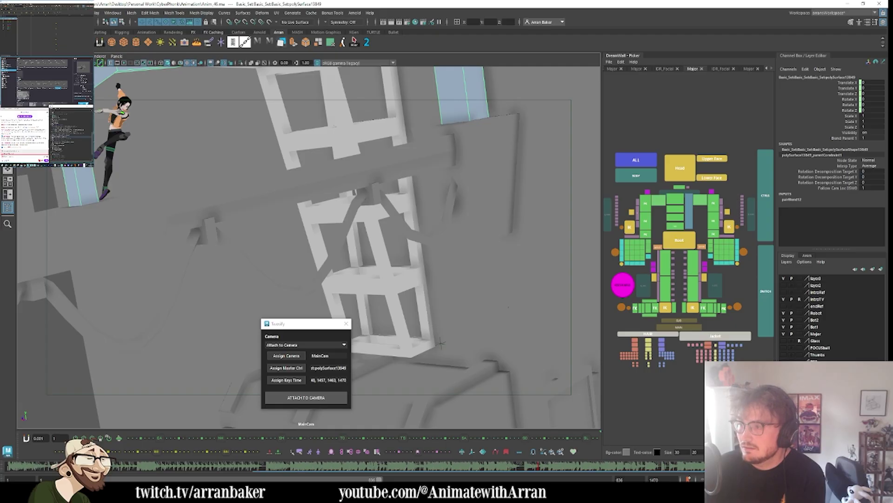
- Attach the horizontal beam and the bracket below its near end to MainCam, assigning each as the master control
key(ctrl+z)
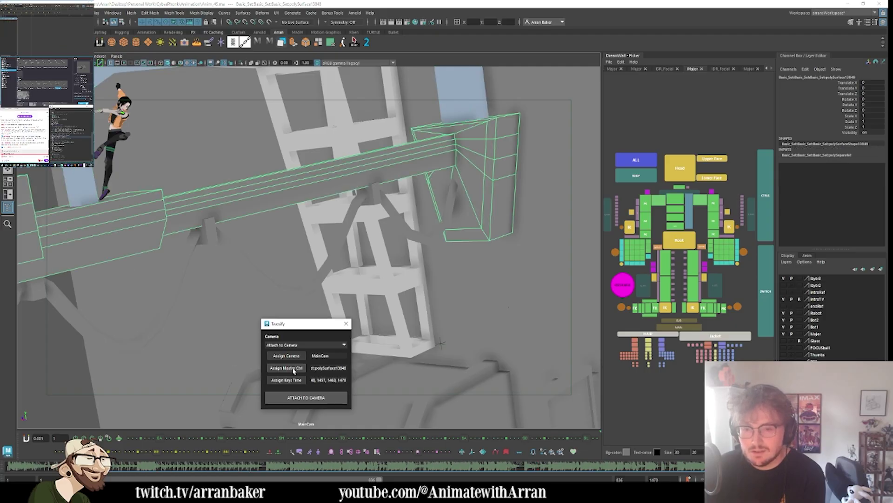
click(313, 402)
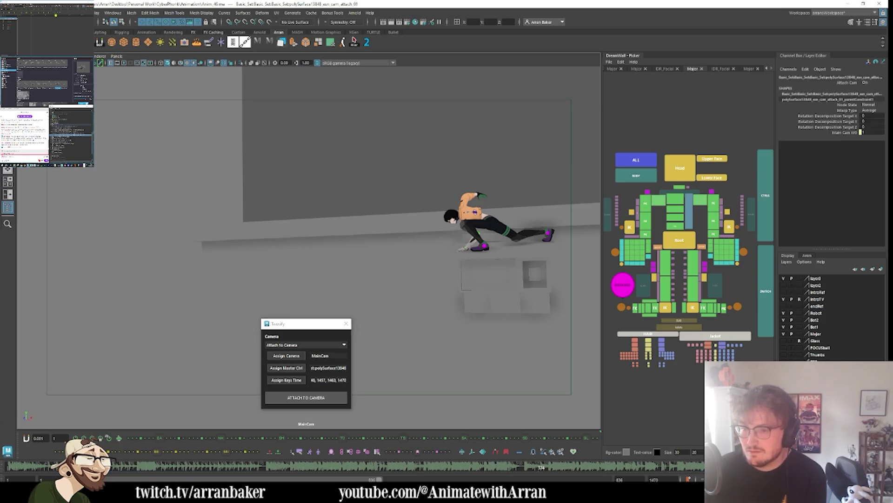
click(48, 292)
click(286, 368)
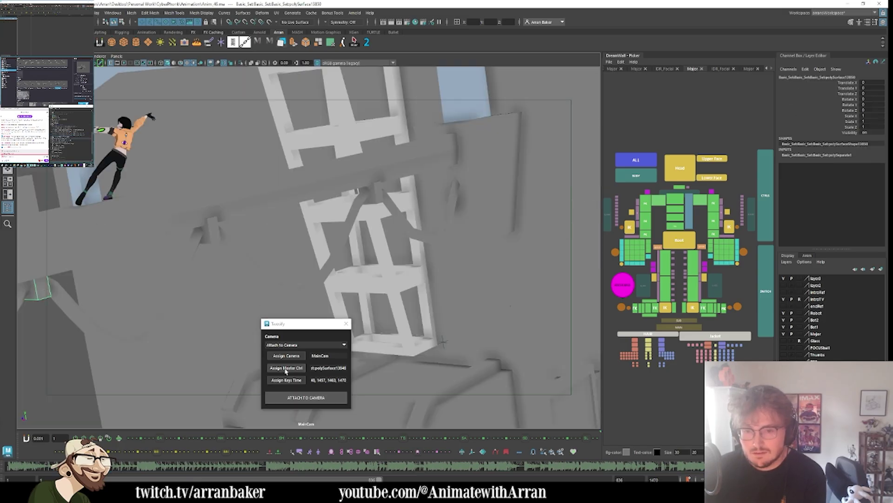
click(306, 397)
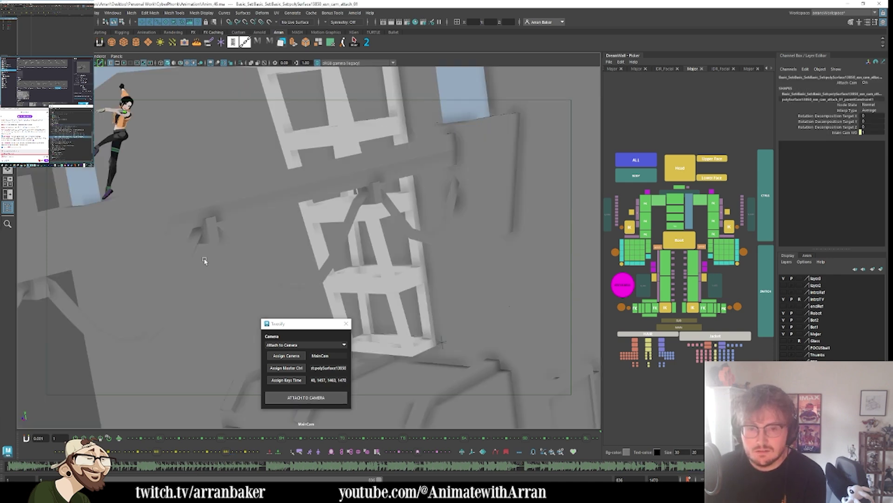
- Attach the remaining near-end bracket piece and the middle bracket under the horizontal beam to MainCam, assigning each as the master control
click(210, 233)
click(286, 368)
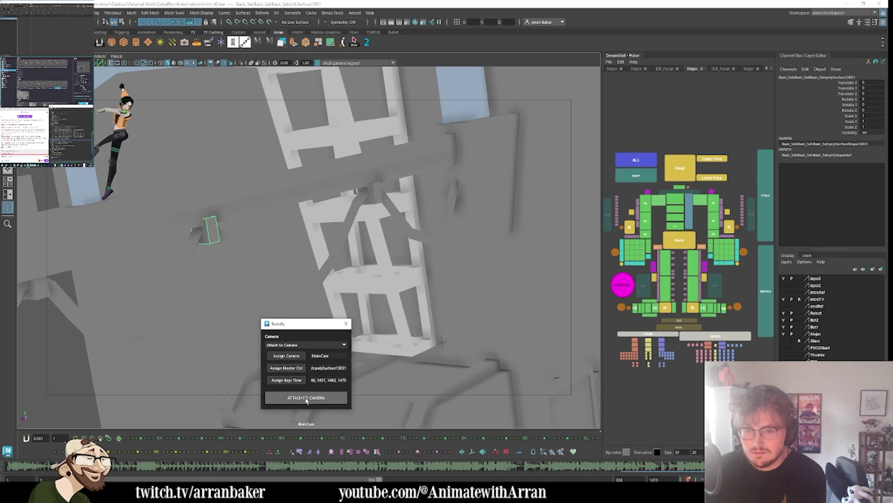
click(306, 398)
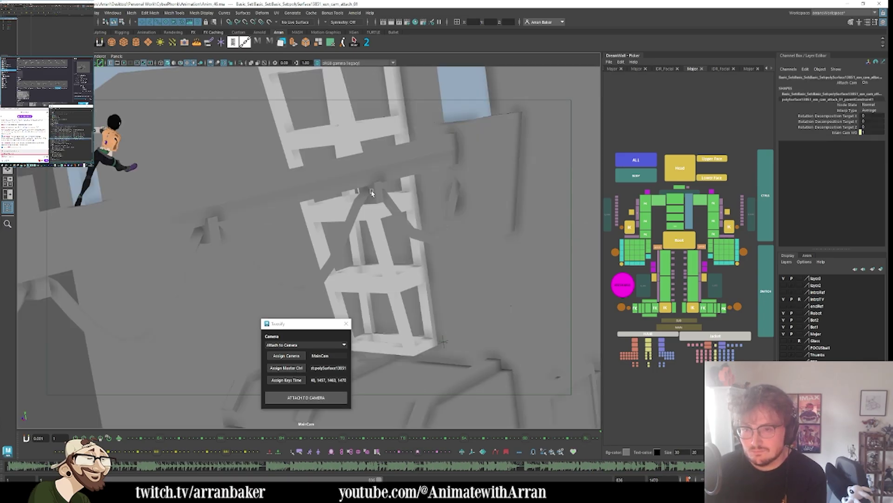
click(372, 192)
click(380, 194)
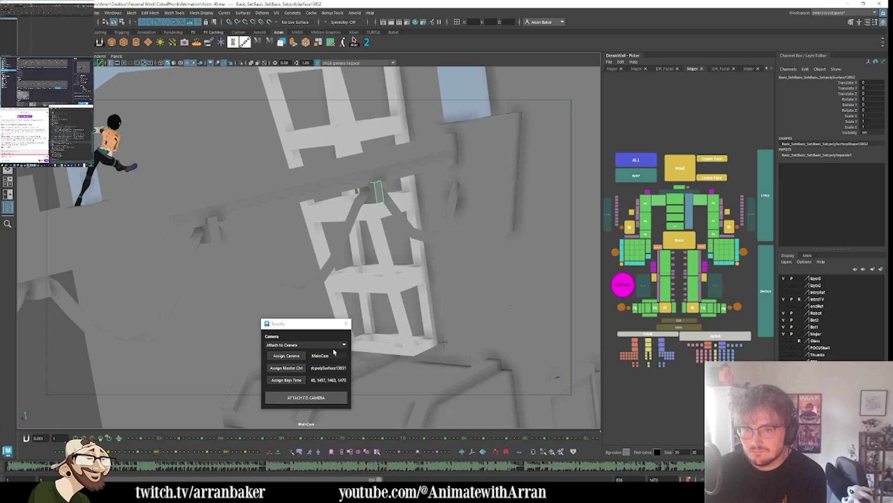
click(285, 368)
click(306, 398)
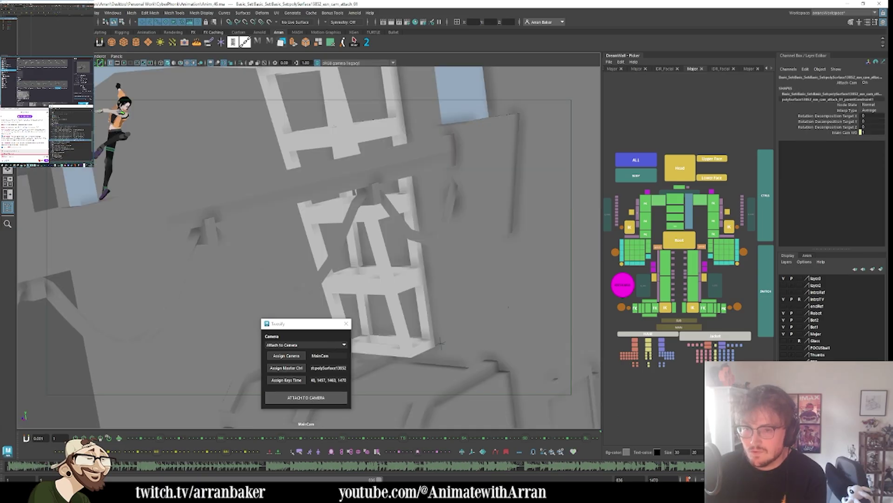
- Attach the hanging cable beneath the horizontal beam to MainCam with the cable as the master control
click(243, 256)
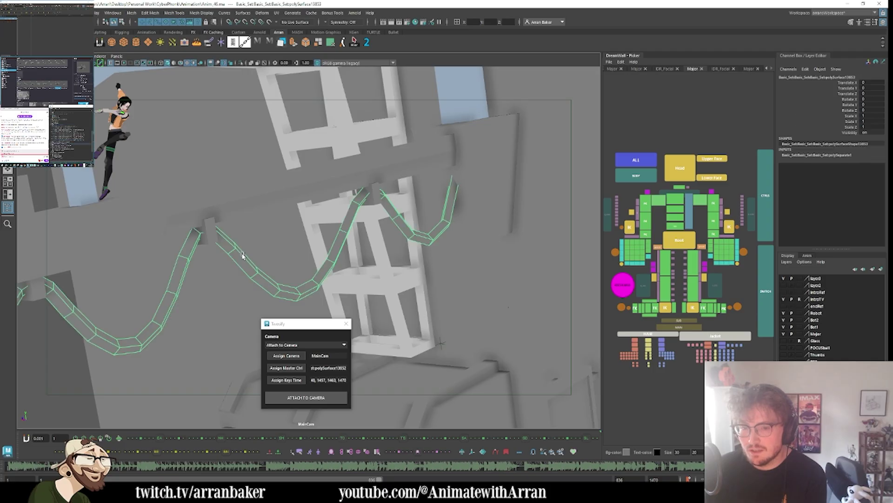
click(293, 373)
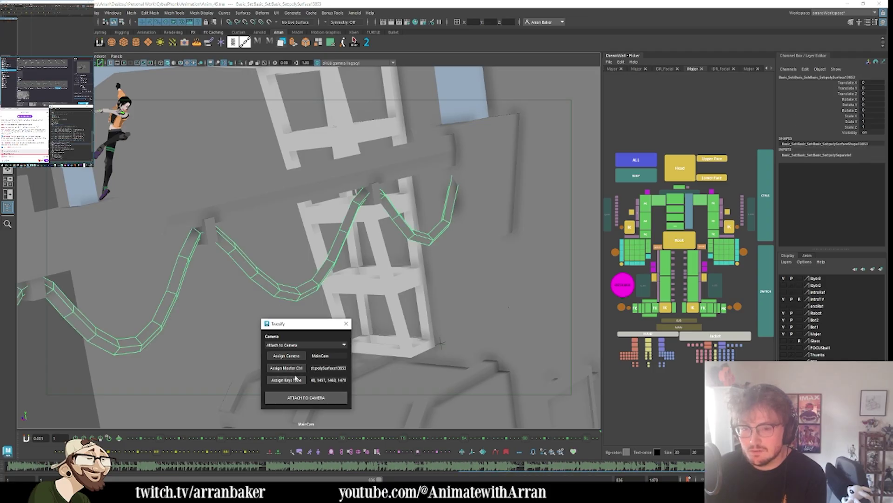
click(304, 397)
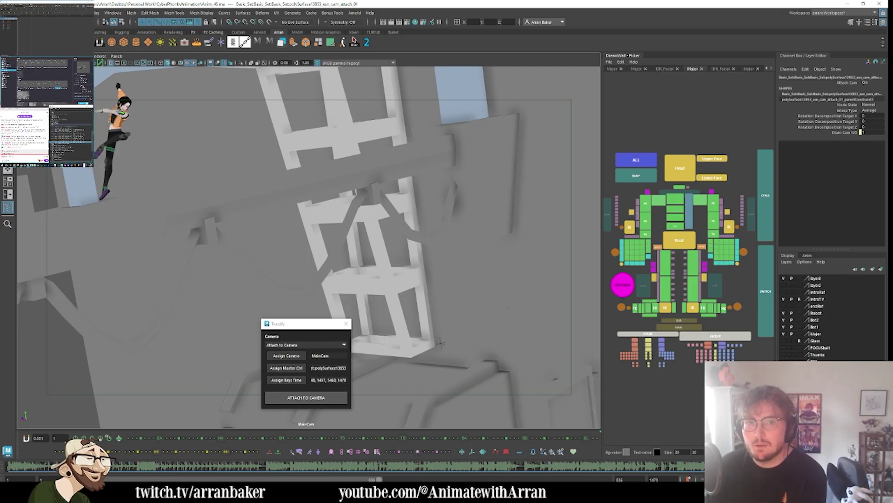
- Pause the Spider-Man reference video, look through the reference folders for the film clip of people walking past yellow pillars, and view it
key(space)
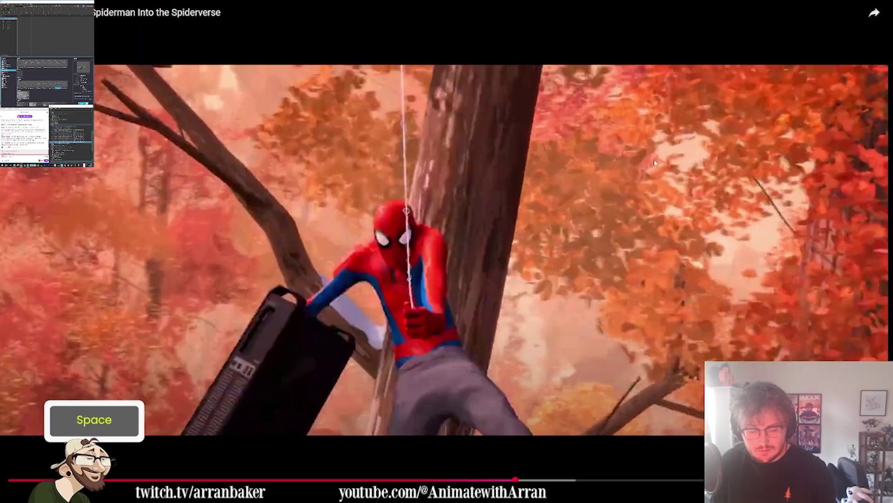
key(Escape)
click(200, 493)
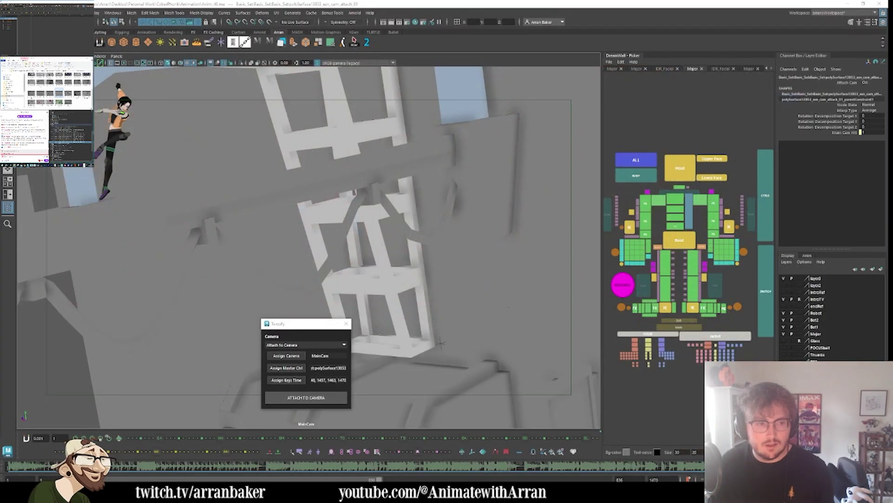
key(alt+Left)
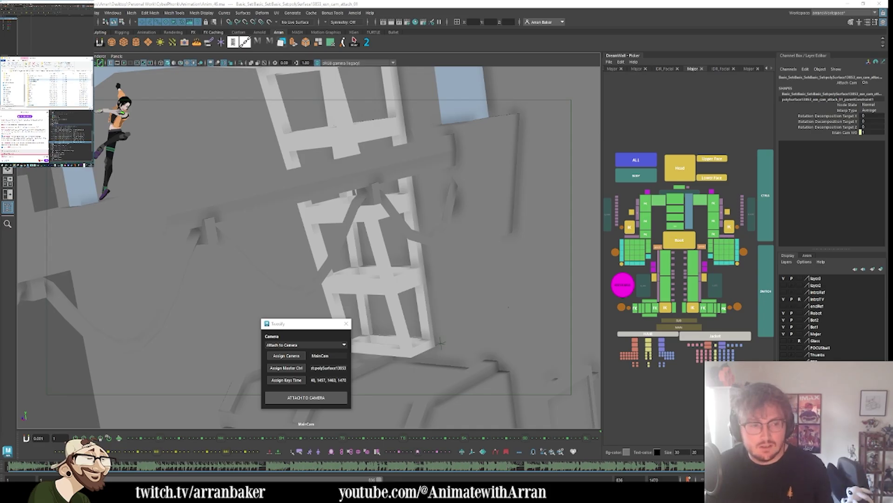
double_click(33, 82)
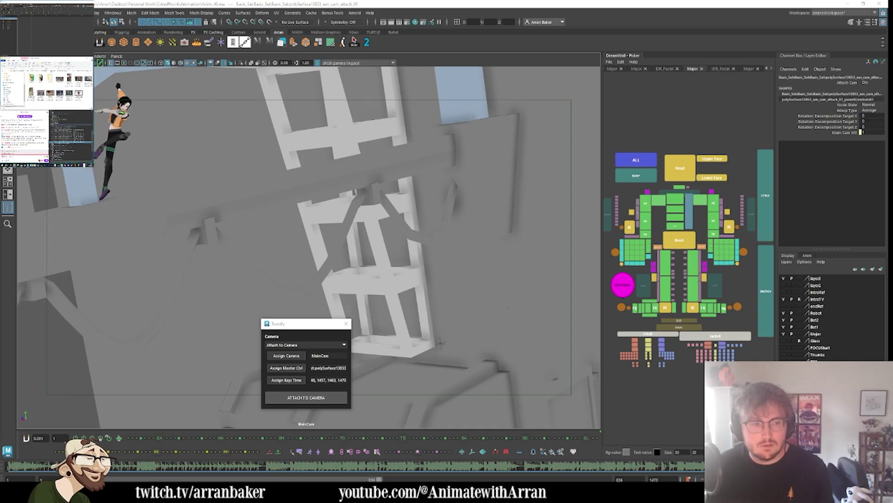
click(53, 72)
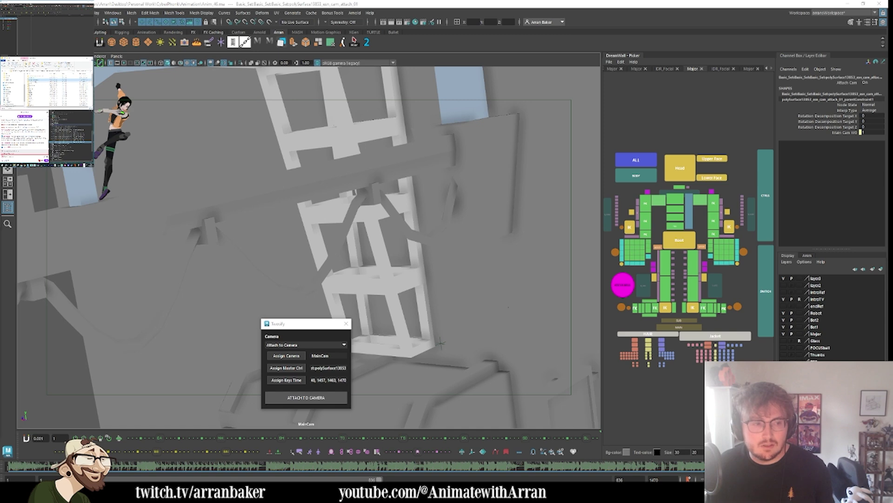
double_click(35, 82)
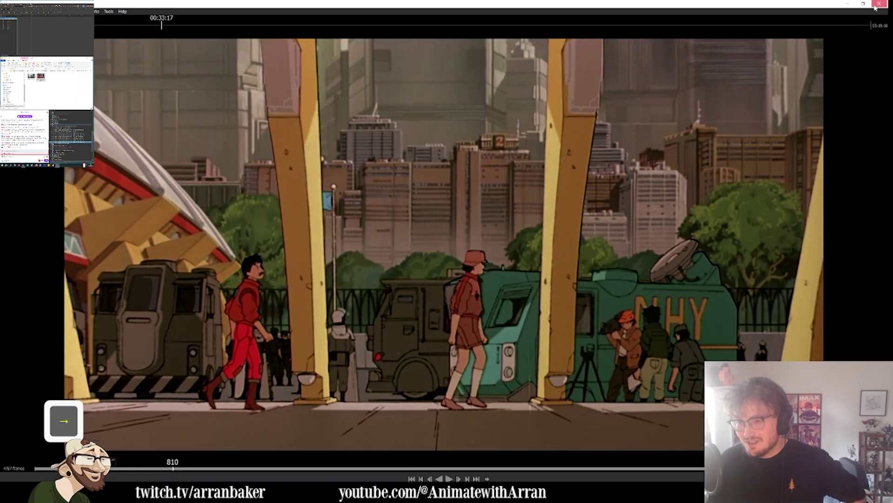
click(876, 5)
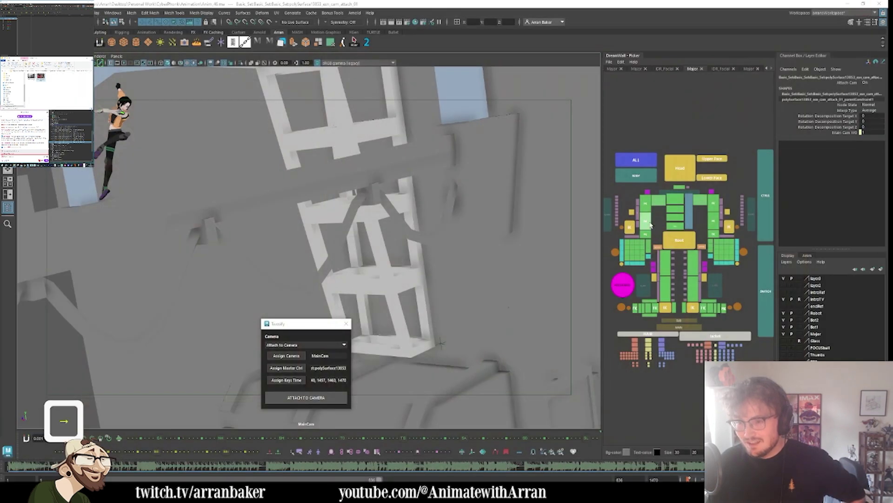
- Close the camera attachment tool and examine frame by frame how the selected beam follows the camera during the character's run
click(453, 173)
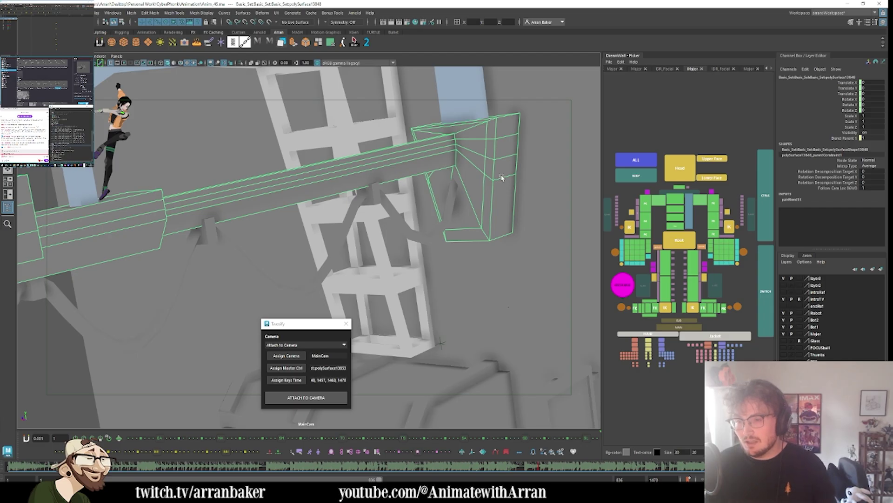
click(347, 324)
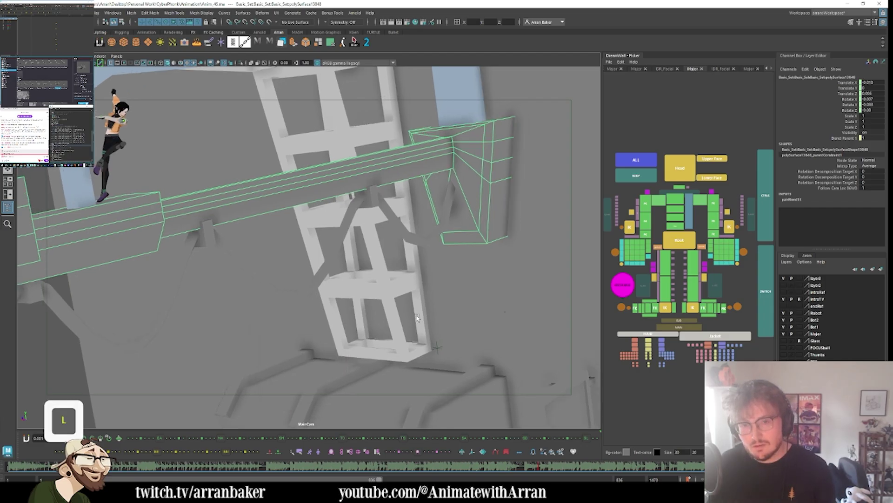
key(l)
key(l)
key(l)
key(l)
key(l)
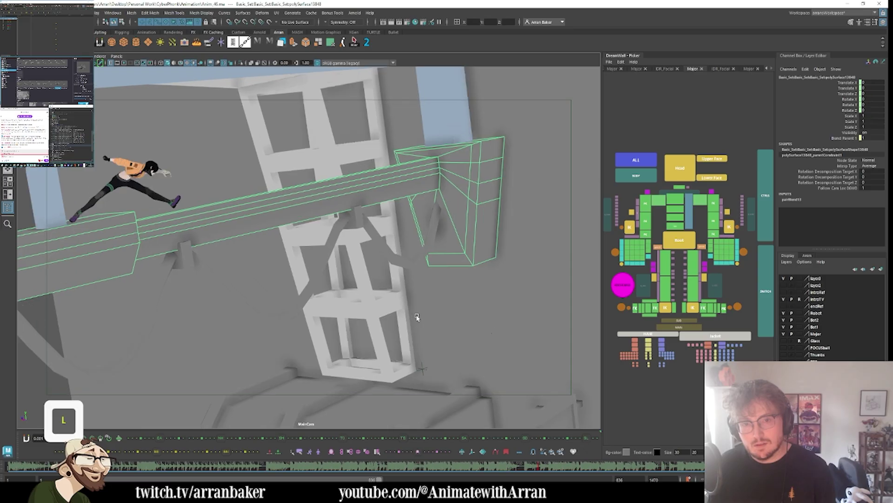
key(l)
key(l)
key(l)
key(l)
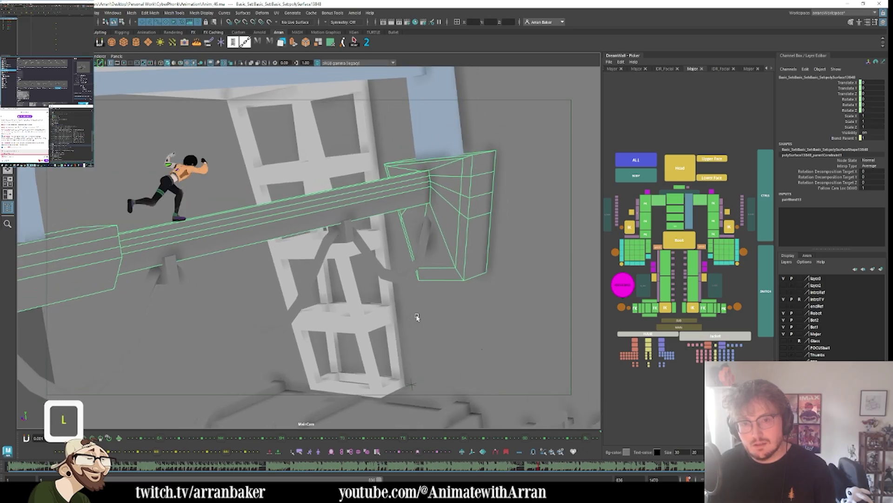
key(k)
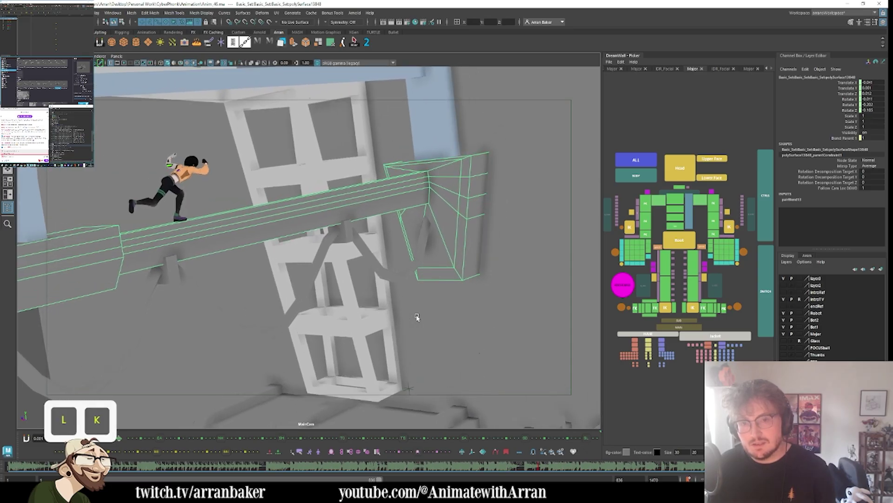
key(k)
key(l)
key(k)
key(l)
key(k)
key(l)
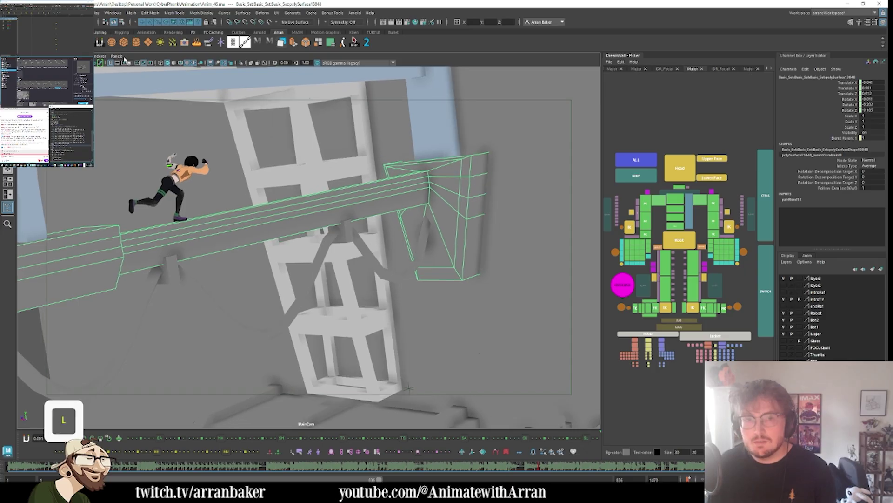
- Select MainCam and frame its Focal Length curve in the Graph Editor, placing the editor over the camera view
click(572, 227)
key(k)
key(l)
key(k)
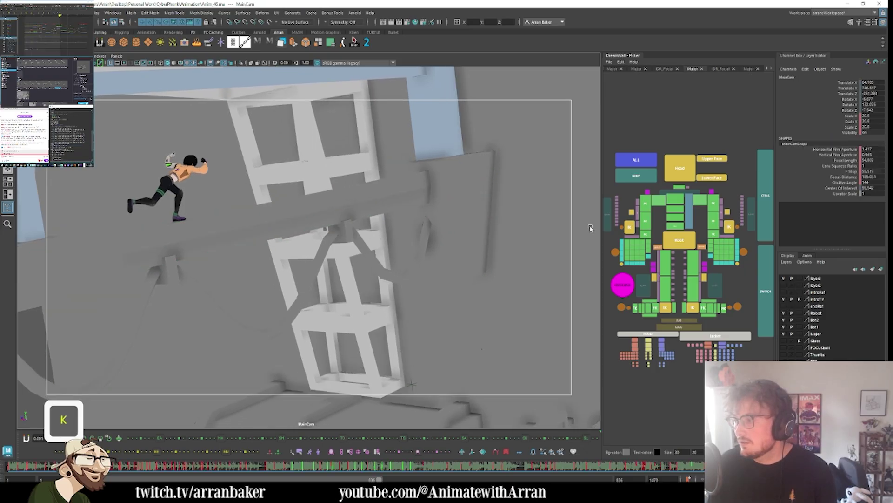
key(l)
click(841, 160)
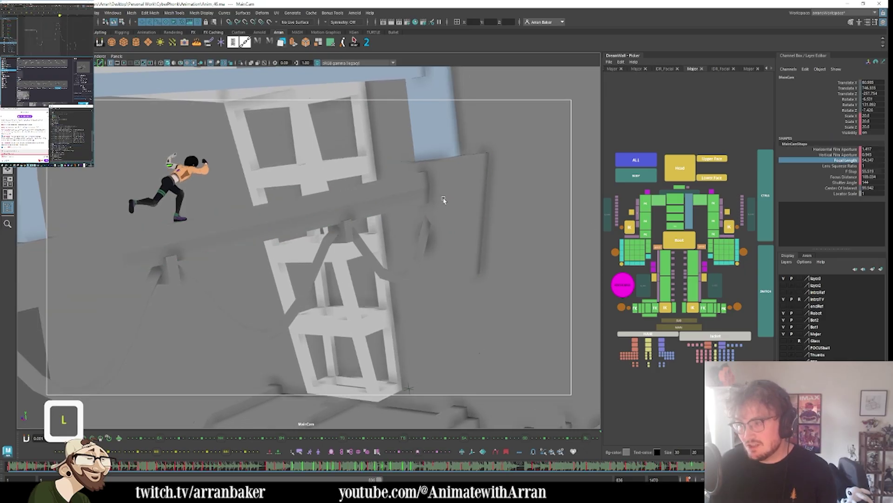
key(k)
key(l)
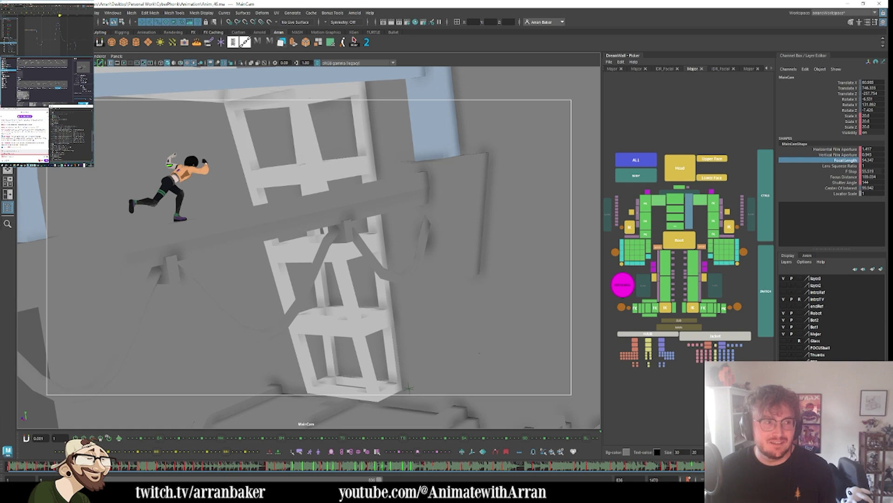
key(f)
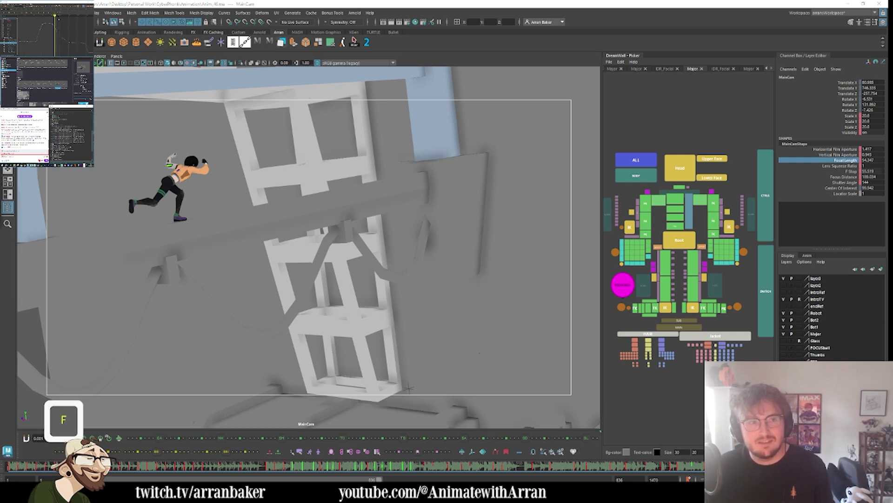
drag(49, 2, 446, 86)
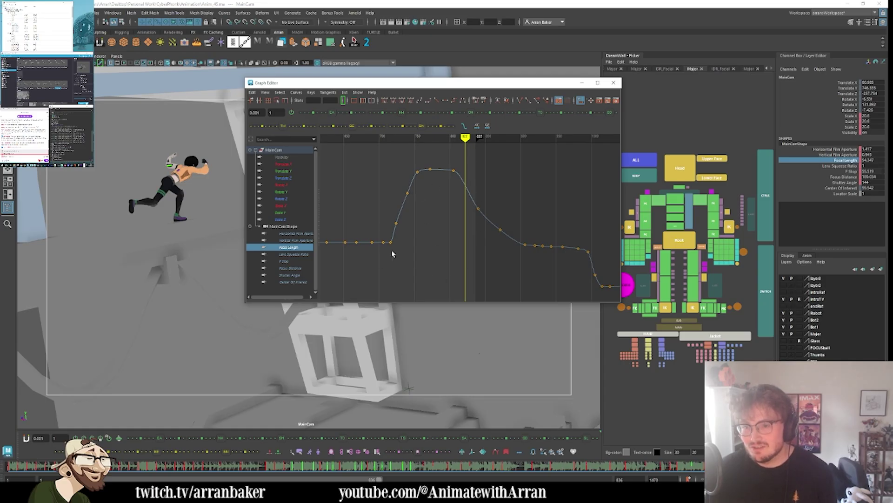
- Lower MainCam's Focal Length key at the start of the steep rise and step through the following frames
mouse_move(392, 254)
mouse_down()
mouse_move(395, 224)
mouse_move(399, 233)
mouse_up()
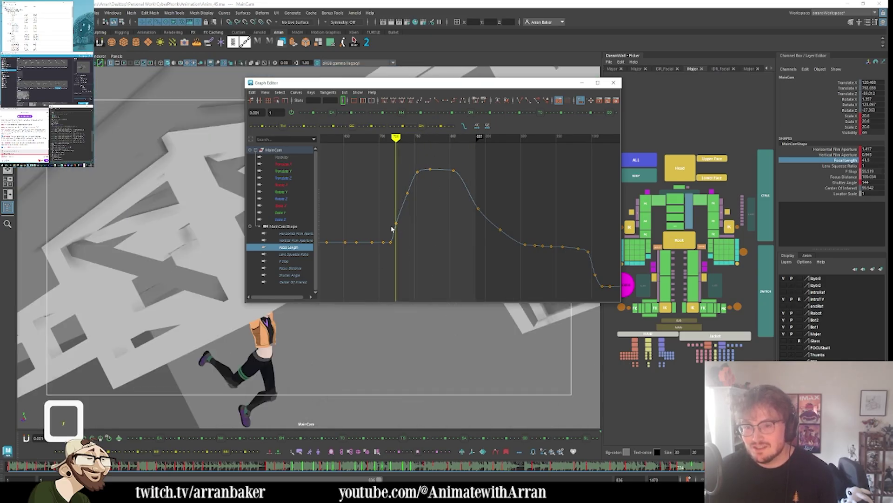
shift+middle_drag(408, 214, 408, 231)
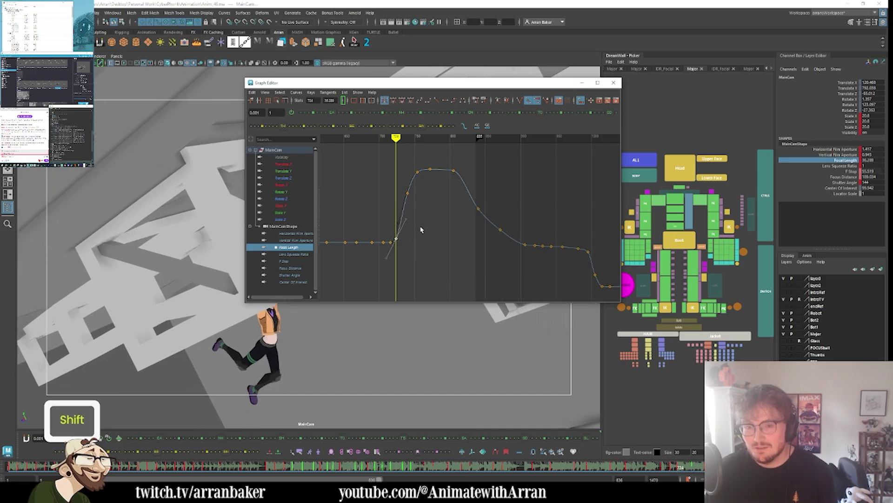
key(l)
key(l)
key(l)
key(l)
key(l)
key(l)
key(l)
key(l)
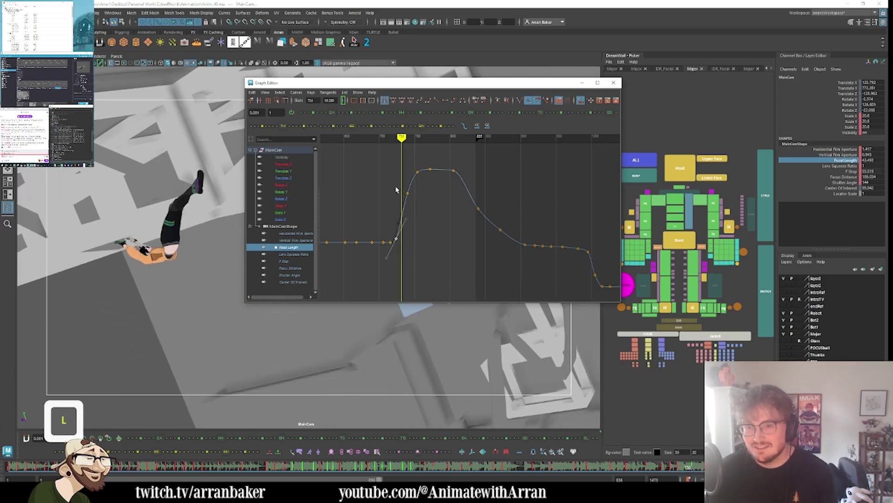
- Raise the Focal Length key midway up the steep rise towards the plateau, rounding the top of the curve
drag(417, 163, 417, 165)
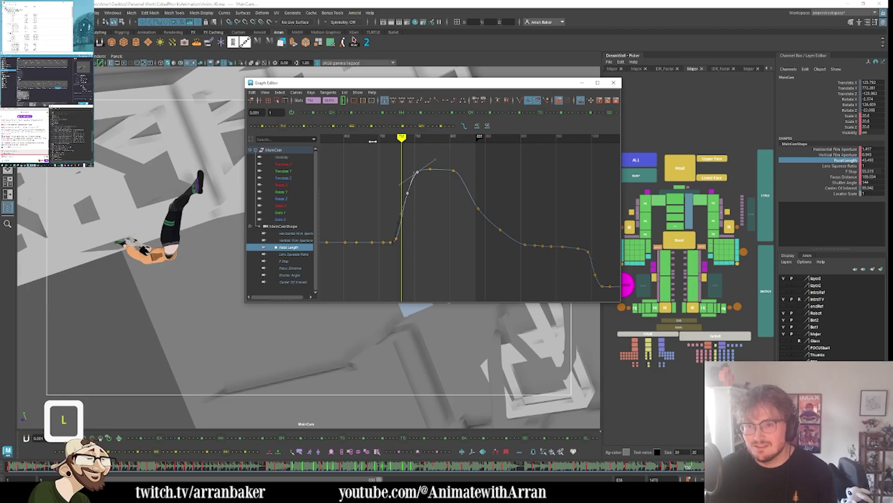
click(357, 127)
click(358, 127)
click(358, 127)
click(358, 127)
click(358, 128)
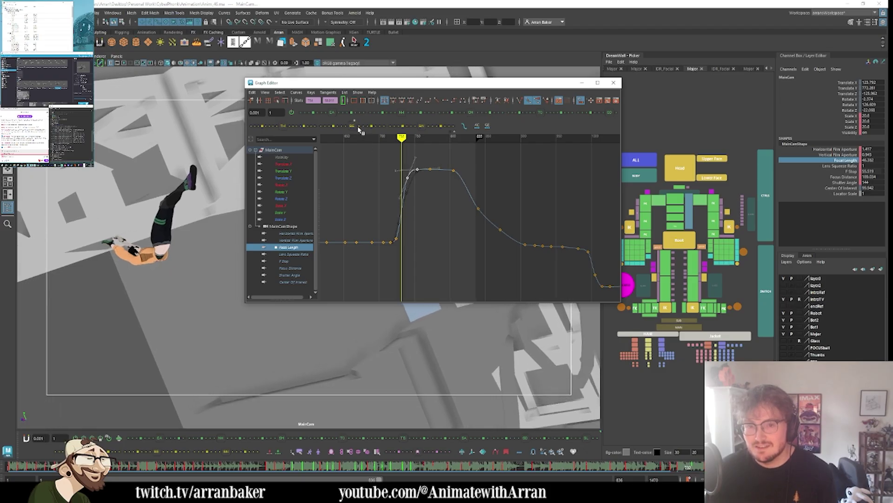
click(357, 127)
- Step back and forth through the swing and landing frames to examine the camera's adjusted zoom
key(l)
key(l)
key(l)
key(l)
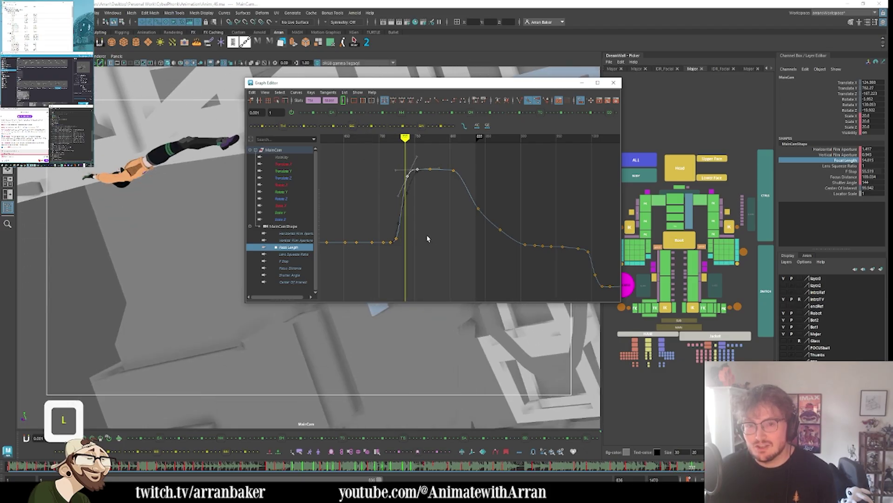
key(l)
key(l)
key(l)
key(l)
key(l)
key(l)
key(l)
key(l)
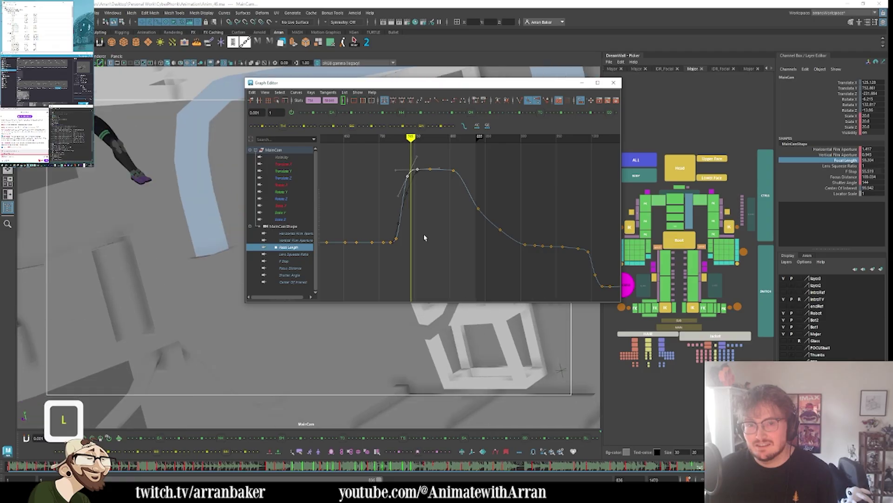
key(k)
key(k)
key(k)
key(k)
key(k)
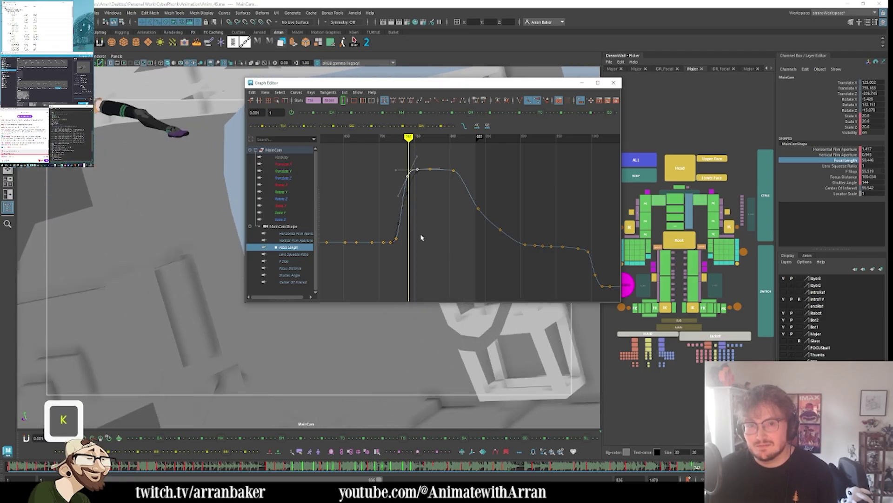
key(l)
key(l)
key(l)
key(l)
key(l)
key(l)
key(l)
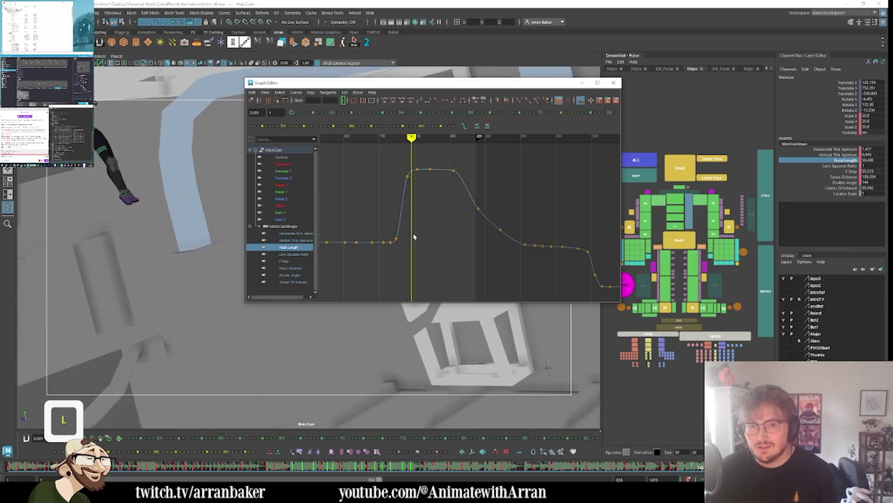
key(l)
key(l)
key(l)
key(l)
key(l)
key(l)
key(l)
key(l)
key(l)
key(l)
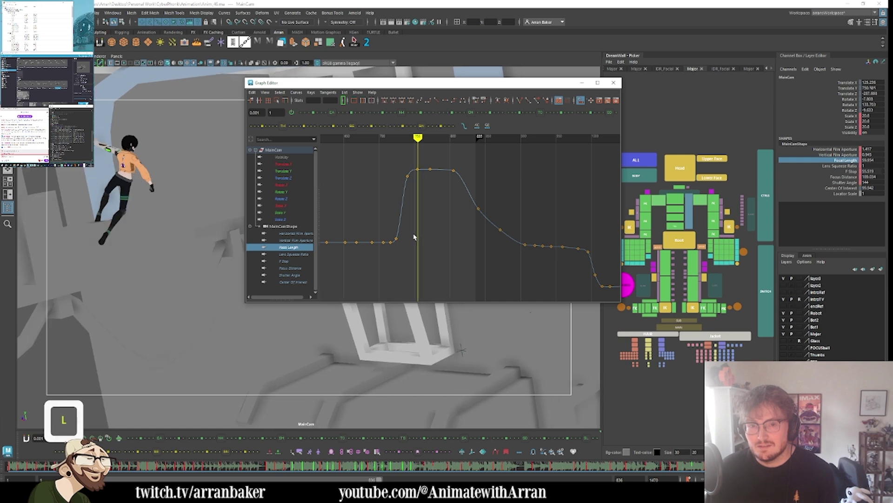
- Step through the focal length plateau to examine the camera framing up to the start of the drop
key(l)
key(l)
key(l)
key(l)
key(l)
key(l)
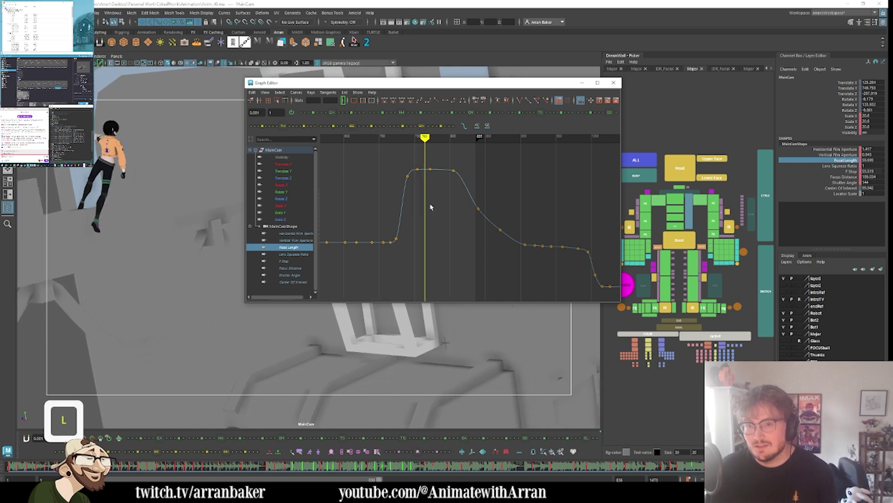
key(period)
key(l)
key(l)
key(l)
key(l)
key(l)
key(l)
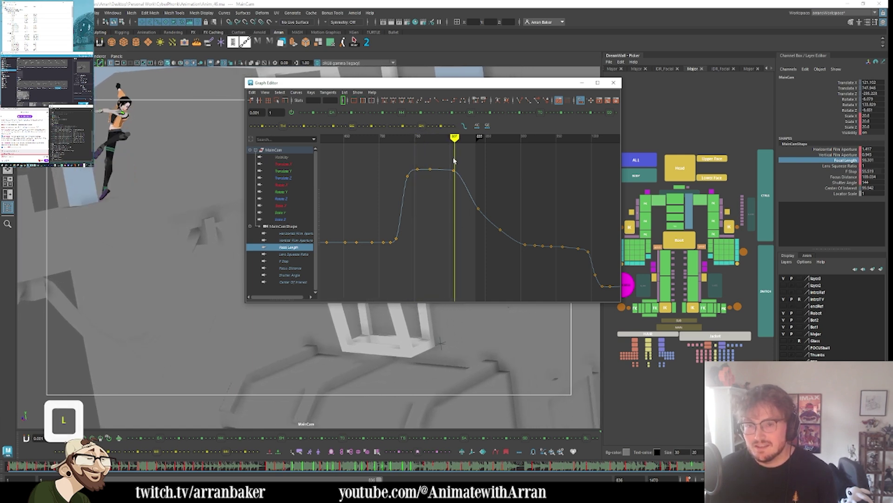
- Move the Graph Editor clear of the camera view and step through the character's run along the beam during the focal length drop
mouse_move(491, 82)
mouse_down()
mouse_move(629, 119)
mouse_move(706, 151)
mouse_up()
key(l)
key(l)
key(l)
key(l)
key(l)
key(l)
key(l)
key(l)
key(l)
key(l)
key(l)
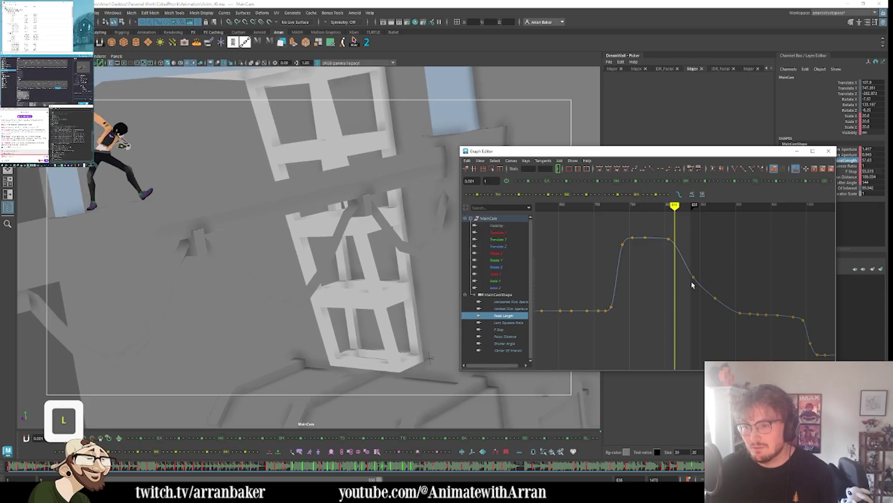
key(l)
key(l)
key(l)
key(l)
key(l)
key(l)
key(l)
key(l)
key(l)
key(l)
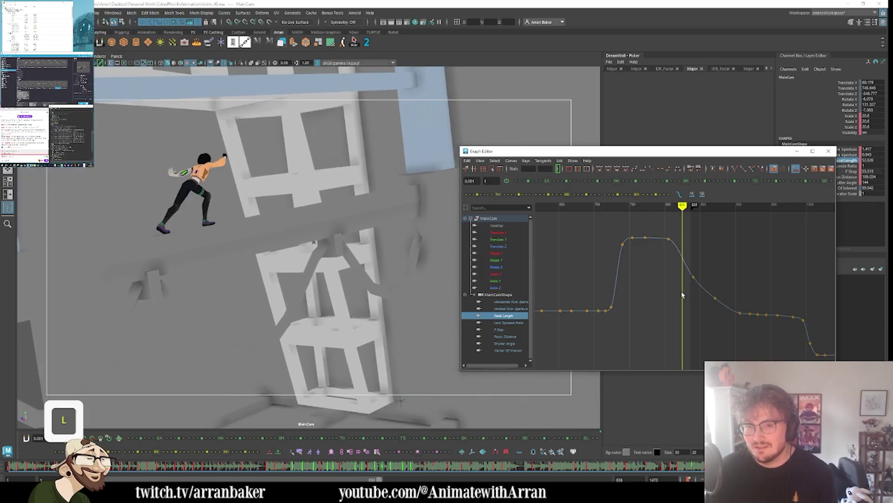
key(l)
key(l)
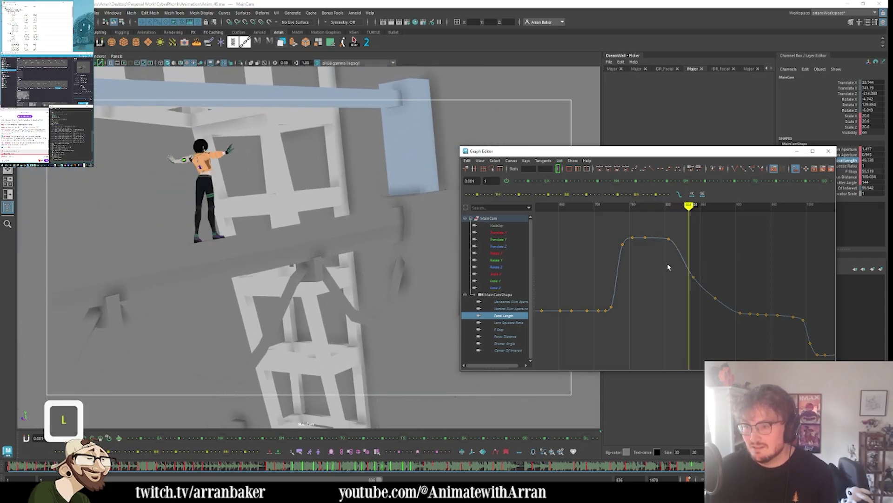
- Try lowering the two Focal Length keys midway down the drop towards the following key
drag(667, 264, 723, 326)
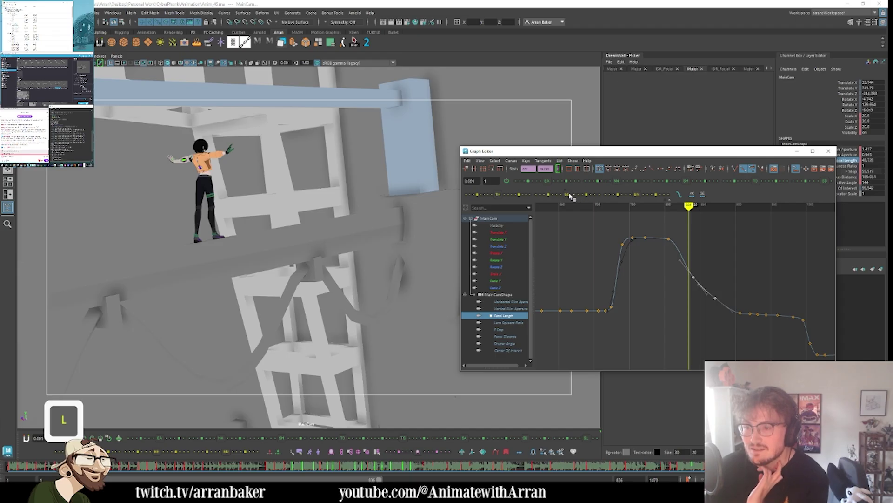
drag(571, 196, 582, 199)
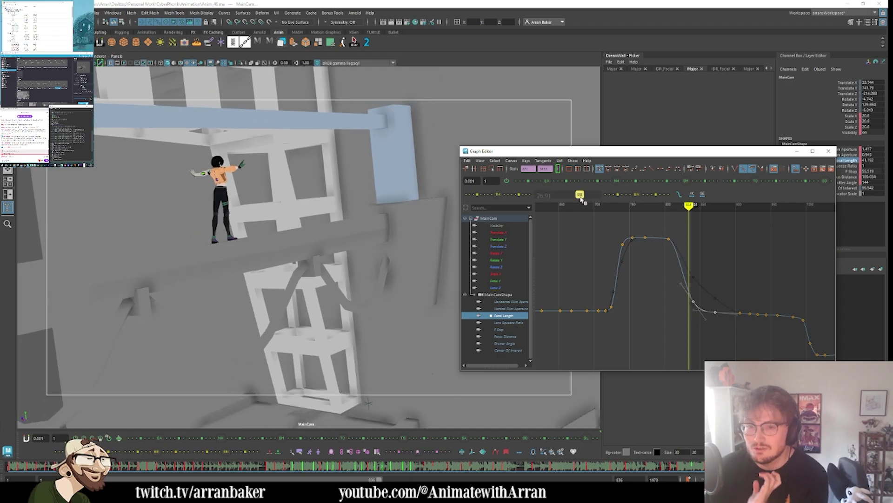
key(ctrl+z)
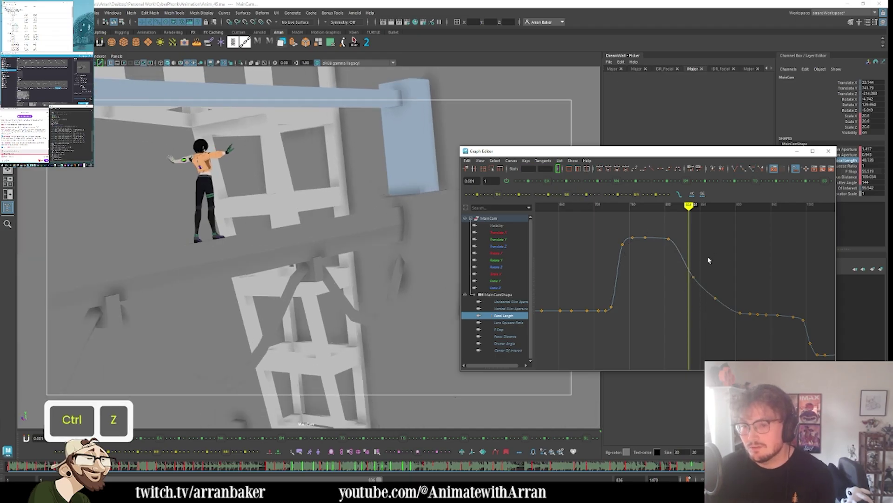
- Raise the upper Focal Length key on the drop to the plateau level, delaying the zoom-out
shift+drag(693, 275, 696, 227)
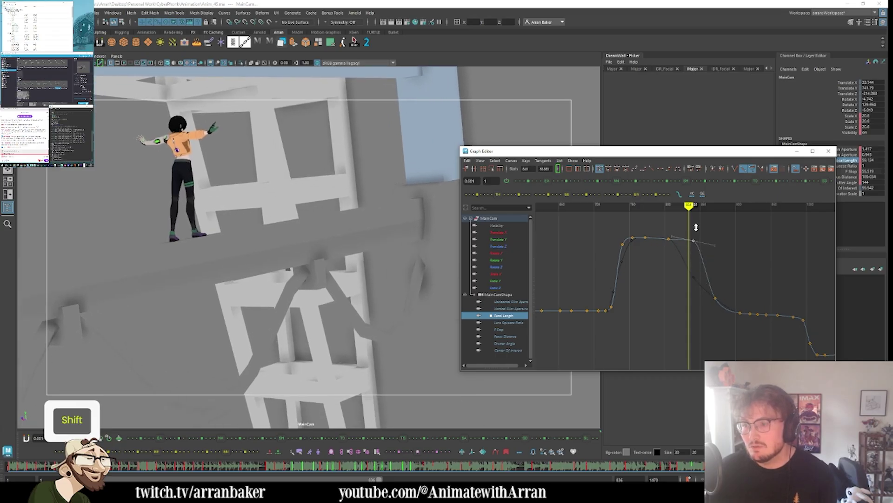
key(ctrl+z)
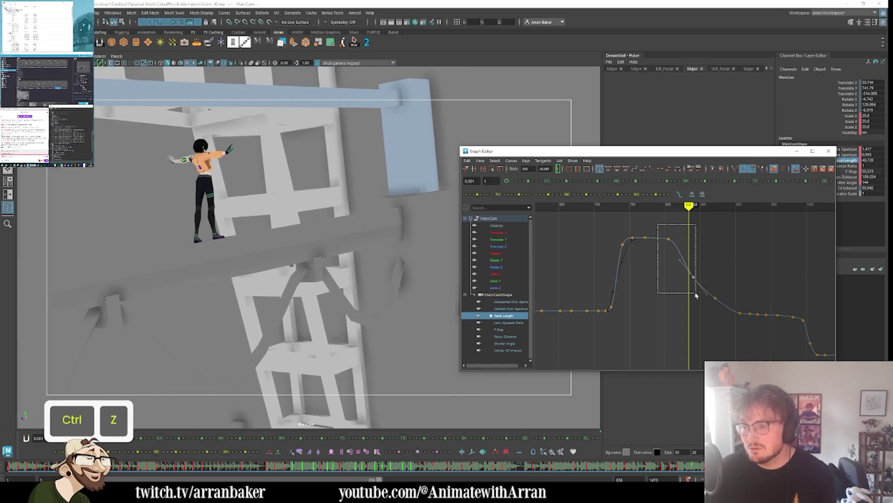
drag(696, 295, 696, 295)
key(ctrl+z)
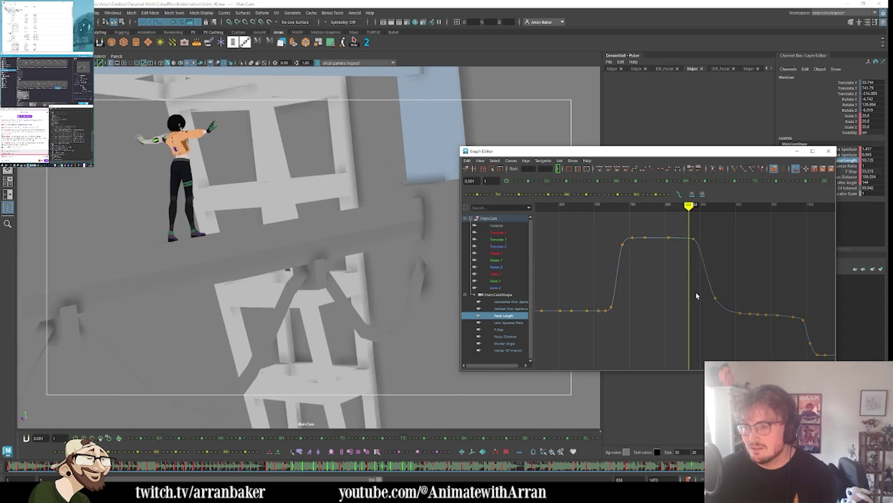
- Extend the playback range past the zoom-out and step to the character's leap off the beam
key(l)
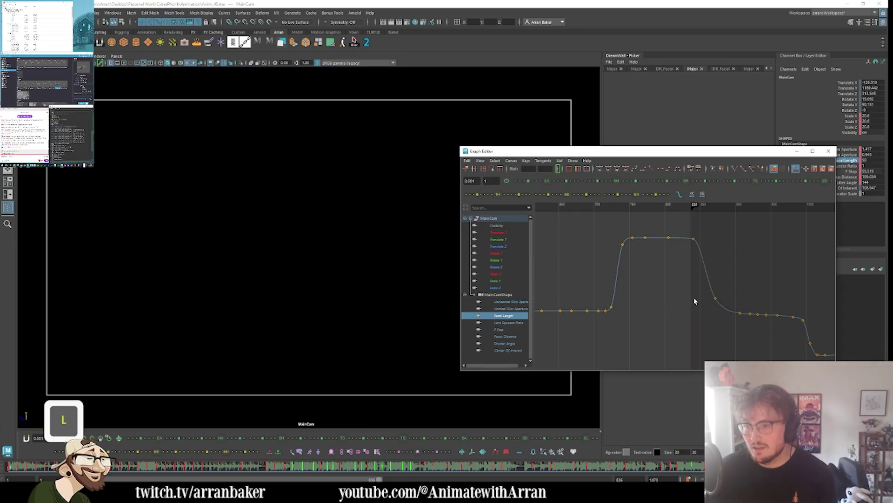
key(k)
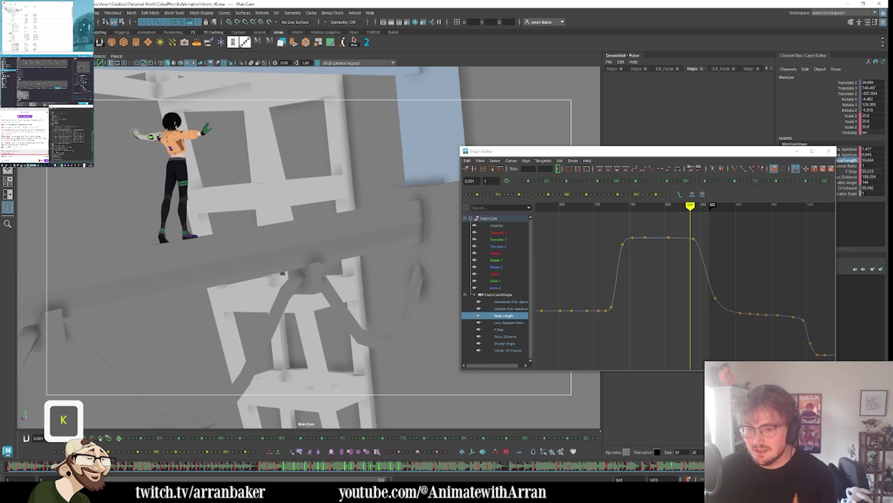
key(l)
key(l)
key(l)
key(l)
key(l)
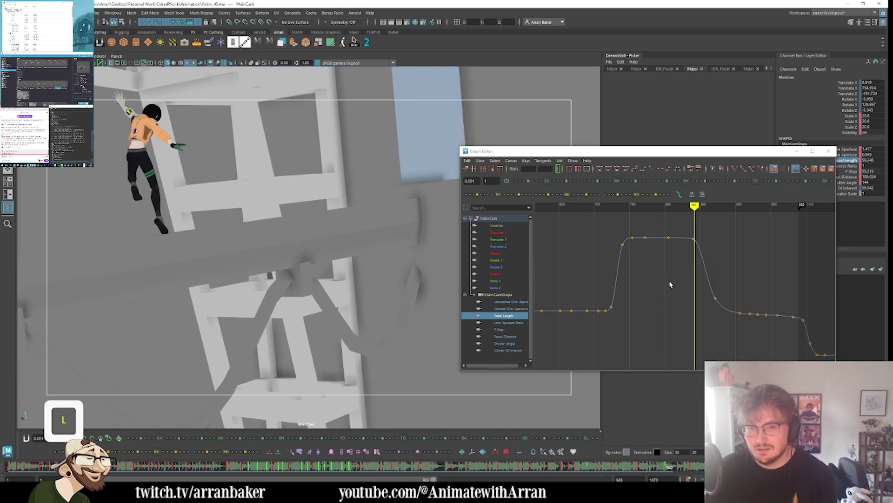
- Step through the character's leap and fall to examine the framing during the delayed zoom-out
key(l)
key(l)
key(l)
key(l)
key(l)
key(l)
key(l)
key(l)
key(l)
key(l)
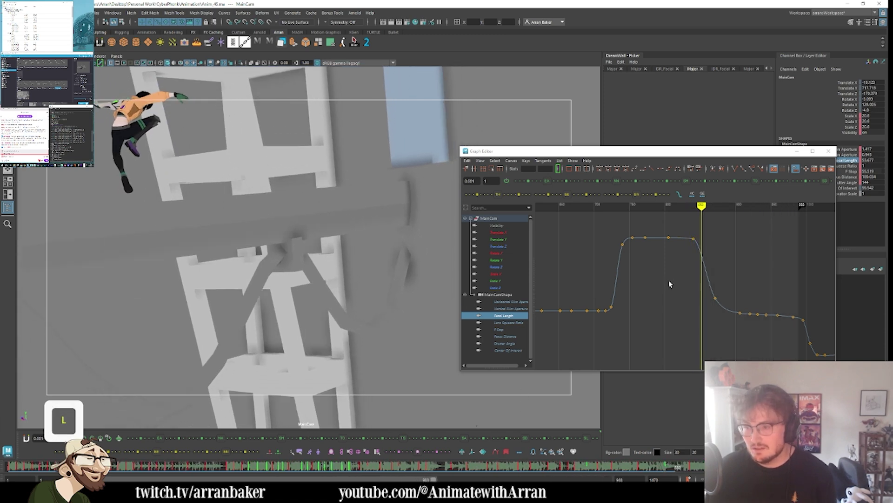
key(l)
key(l)
key(l)
key(l)
key(l)
key(l)
key(l)
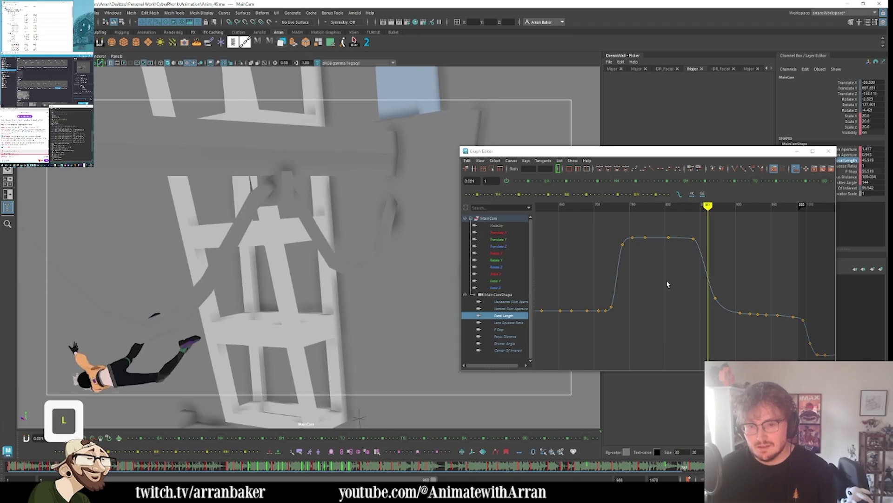
key(l)
key(l)
key(l)
key(l)
key(l)
key(l)
key(l)
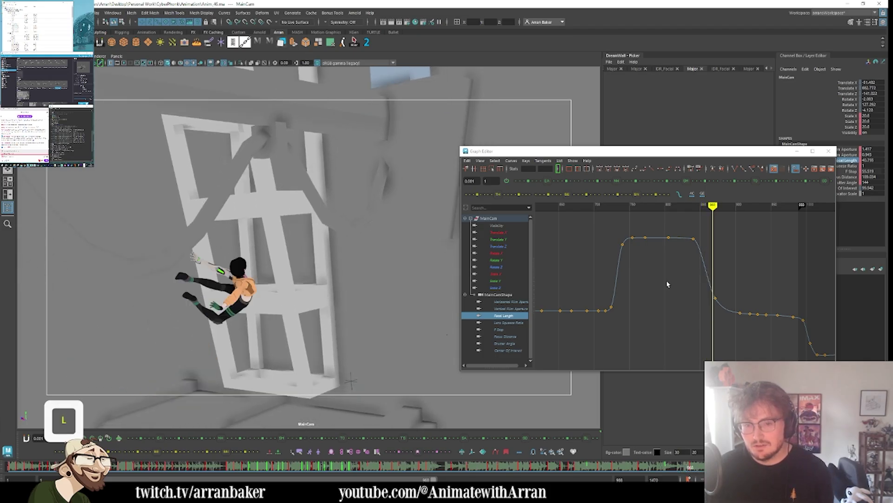
key(l)
key(l)
key(l)
key(l)
key(l)
key(l)
key(l)
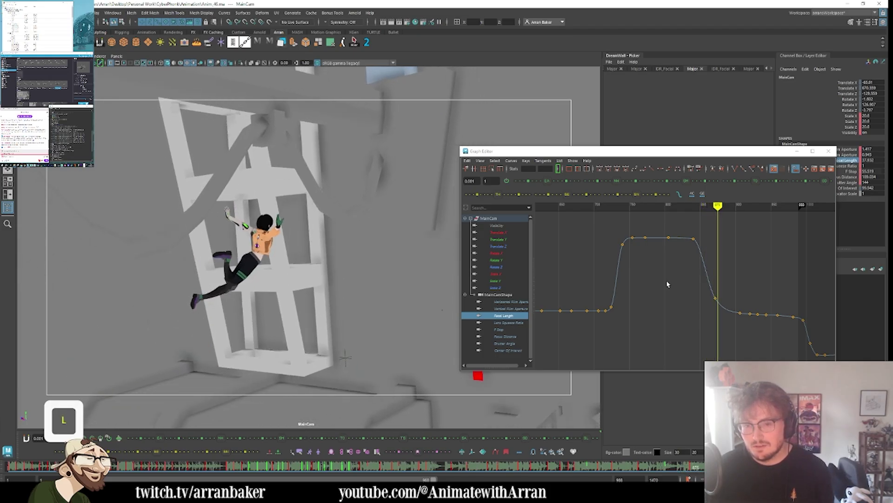
- Step through the reach and flip in front of the lattice frame to examine the wide framing
key(l)
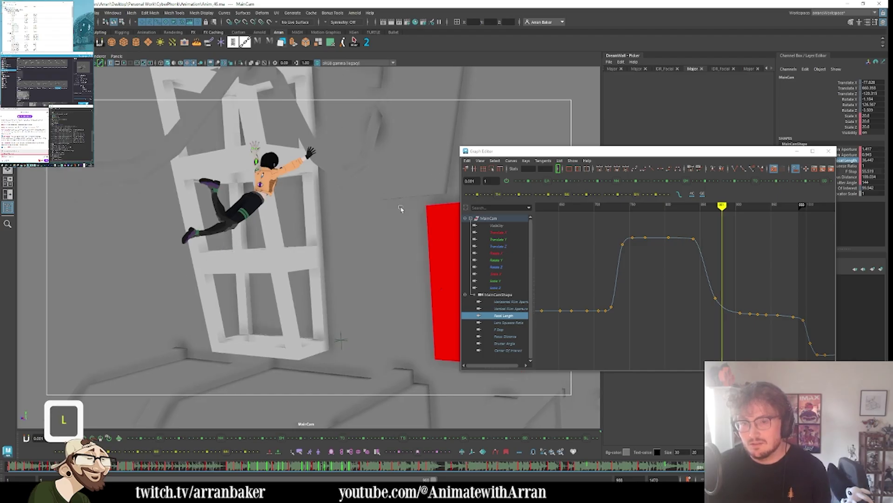
key(l)
key(l)
key(l)
key(l)
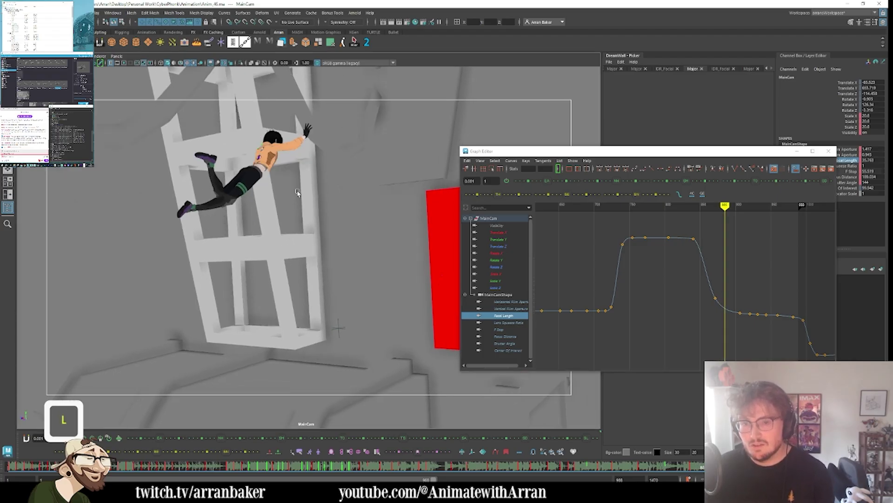
key(l)
key(l)
key(l)
key(l)
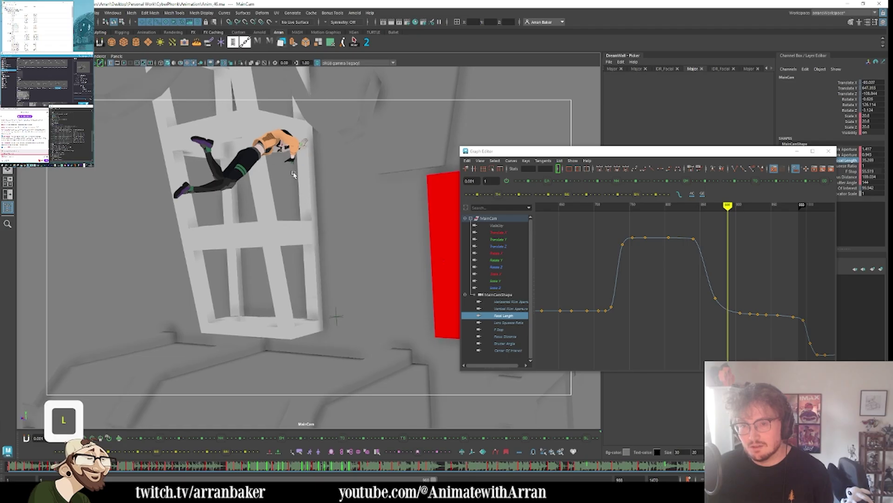
key(l)
key(l)
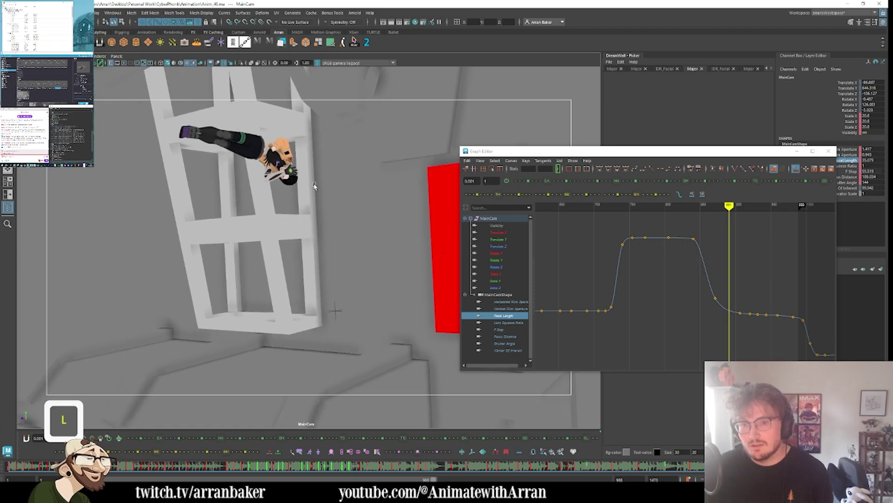
key(k)
key(k)
key(k)
key(l)
key(l)
key(l)
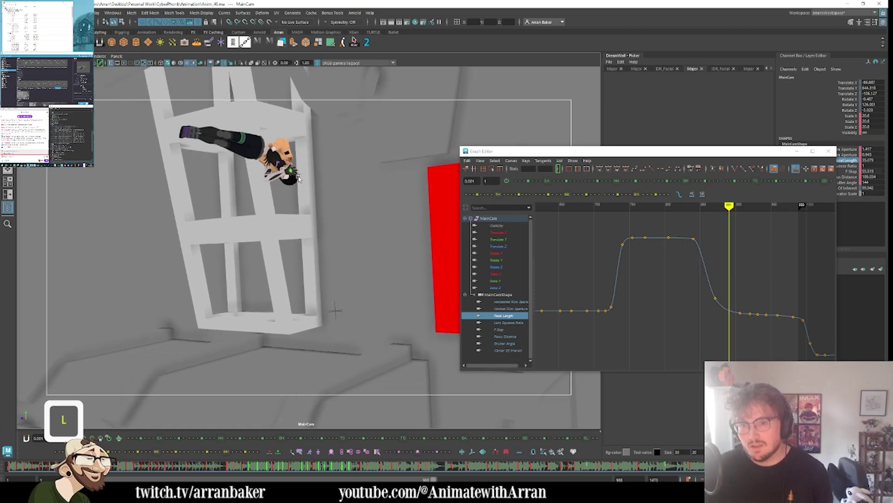
- Lower the Focal Length key at the foot of the drop and flatten the run of keys after it
click(707, 317)
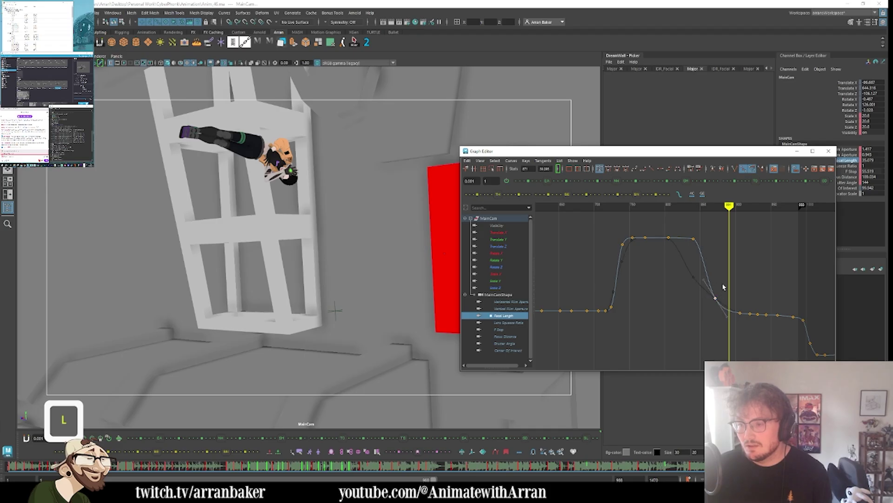
middle_drag(580, 193, 580, 199)
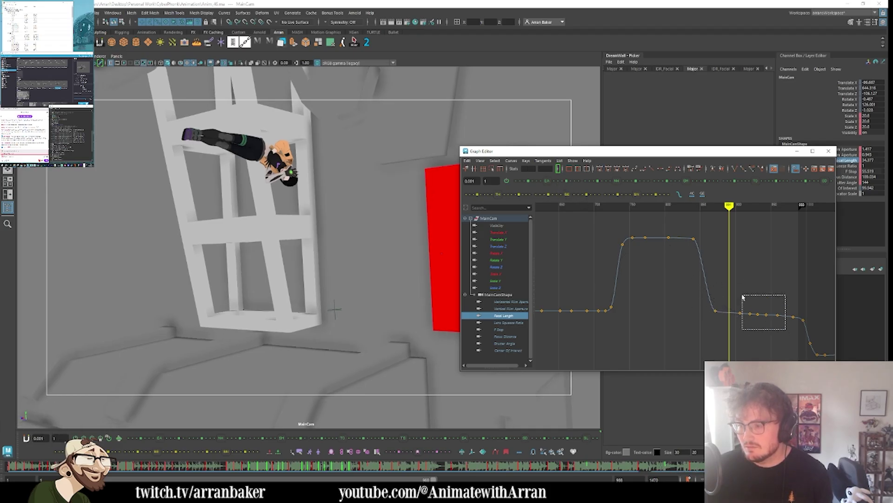
drag(786, 329, 724, 297)
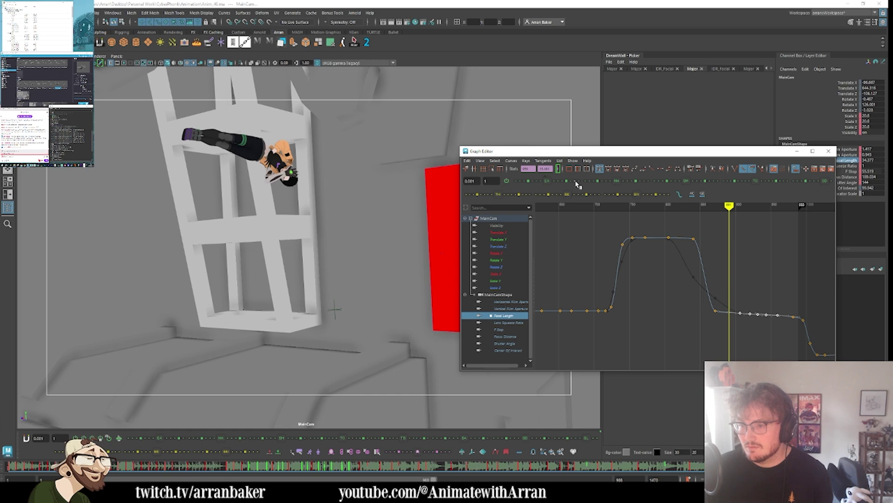
middle_drag(577, 183, 578, 184)
drag(703, 303, 725, 316)
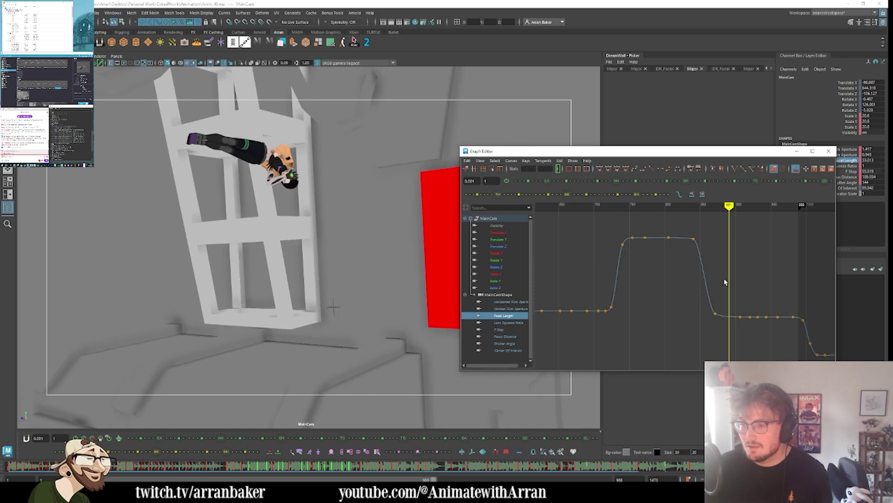
- Return to the end of the plateau and step through the leap and fall to review the steeper zoom-out
key(semicolon)
key(l)
key(l)
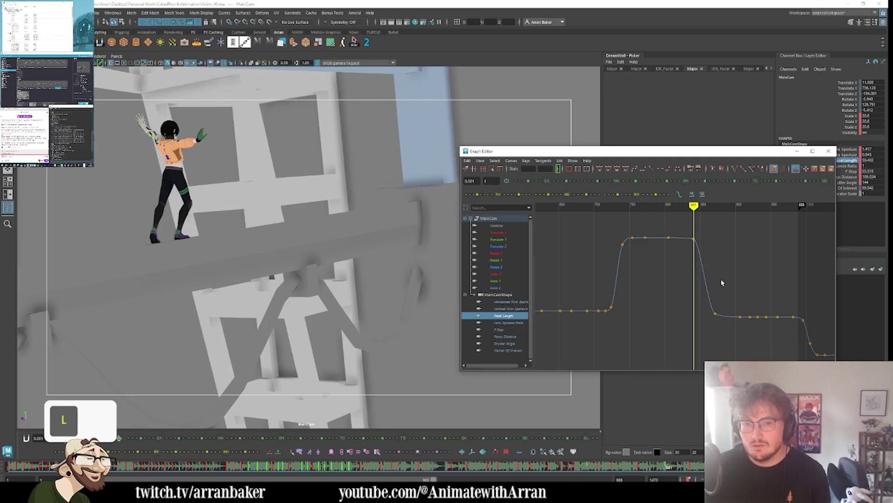
key(l)
key(l)
key(l)
key(l)
key(l)
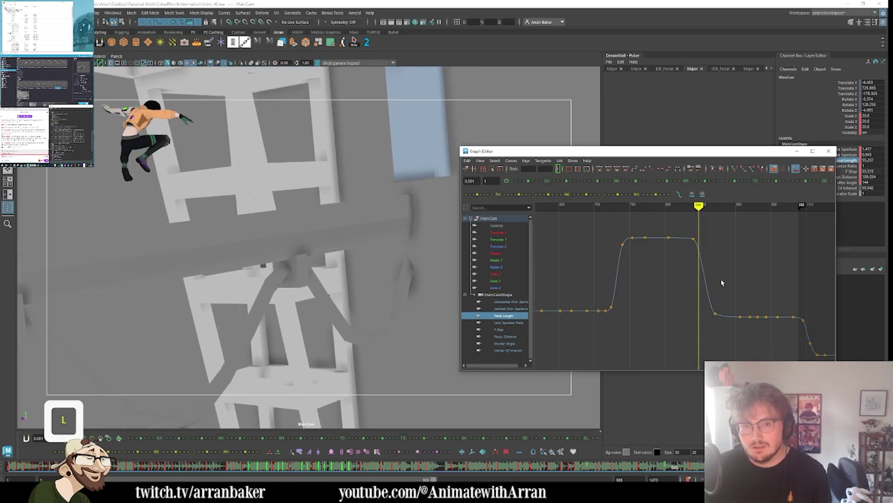
key(l)
key(l)
key(l)
key(l)
key(l)
key(l)
key(l)
key(l)
key(l)
key(l)
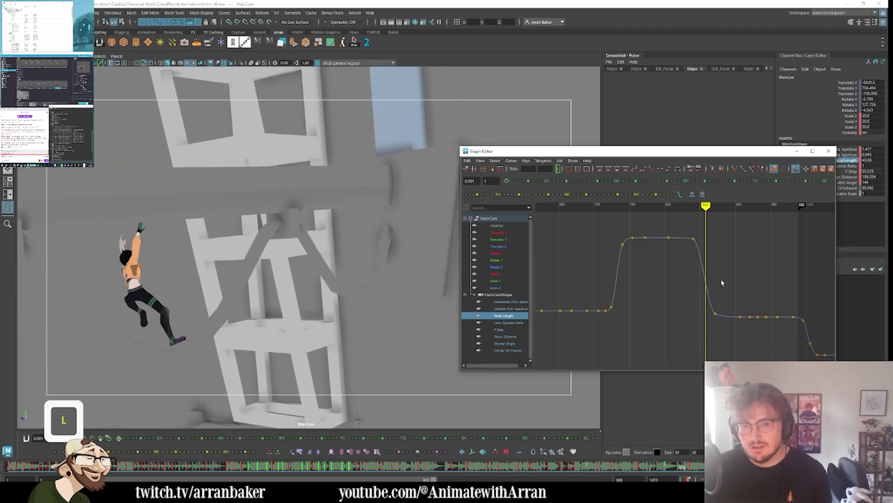
key(l)
key(l)
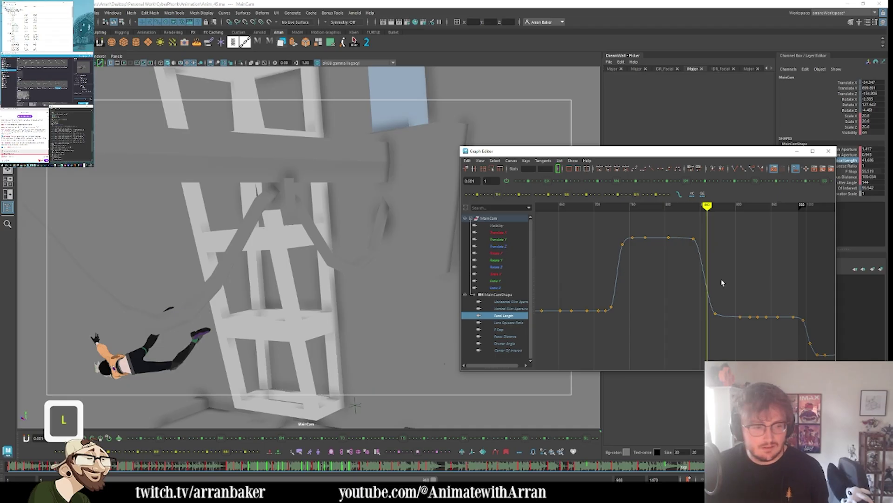
- Jump back to the plateau and step forward to examine the character's movement on the ledge
key(comma)
key(comma)
key(comma)
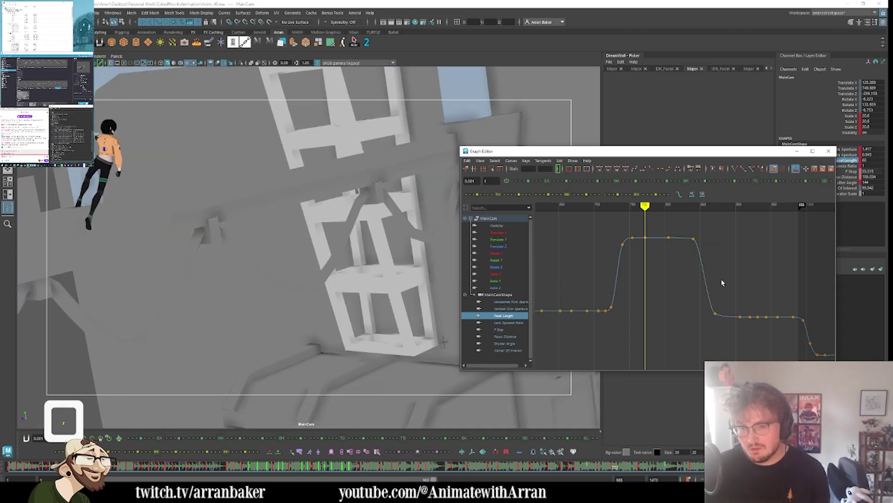
key(l)
key(l)
key(l)
key(l)
key(l)
key(l)
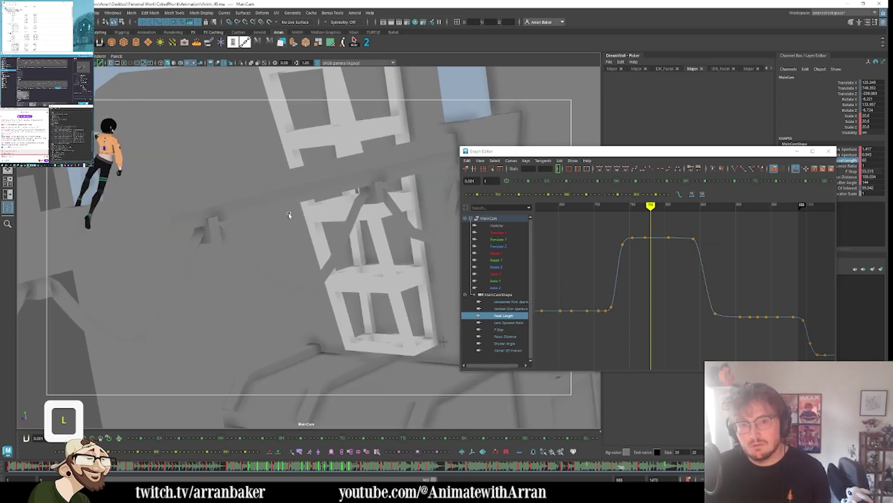
key(l)
key(l)
key(l)
key(l)
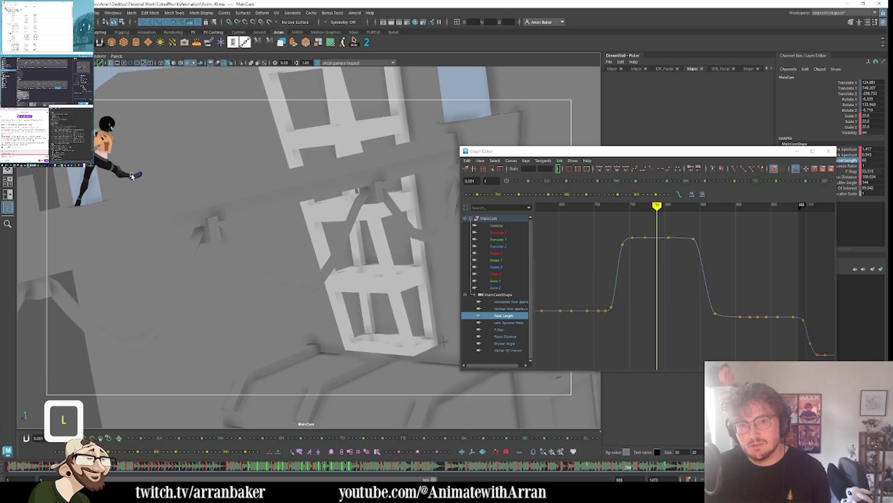
key(l)
key(l)
key(l)
key(l)
key(l)
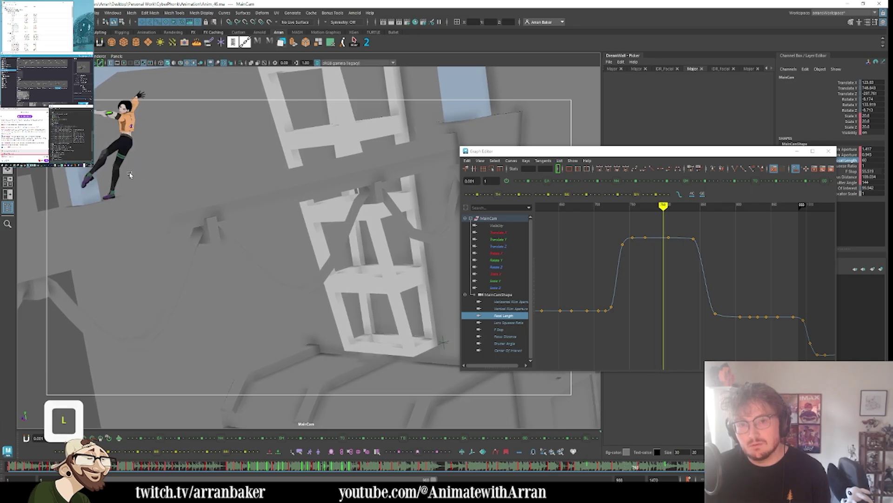
- Step forward frame by frame through the leap and landing on the beam to examine the character's motion and framing
key(l)
key(l)
key(l)
key(l)
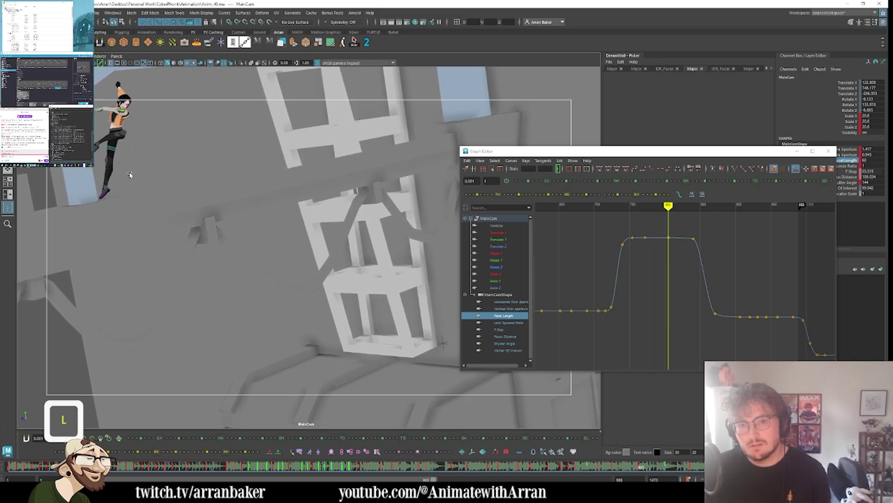
key(l)
key(l)
key(l)
key(l)
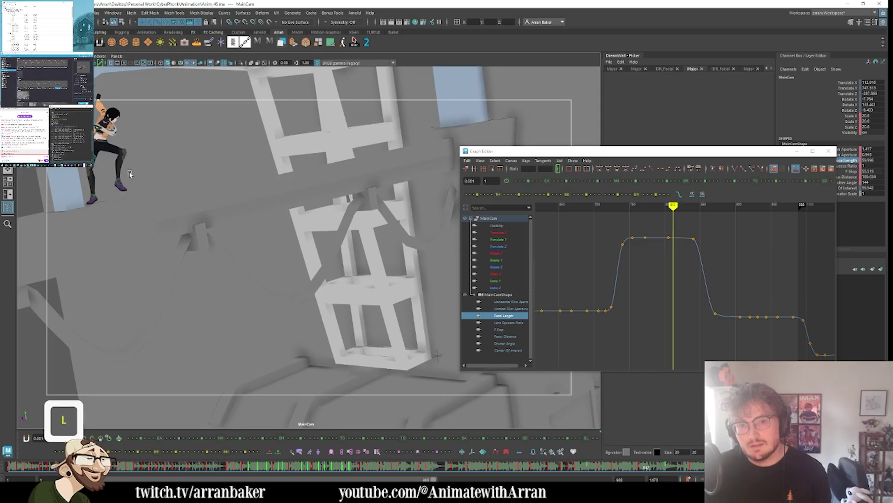
key(l)
key(l)
key(l)
key(l)
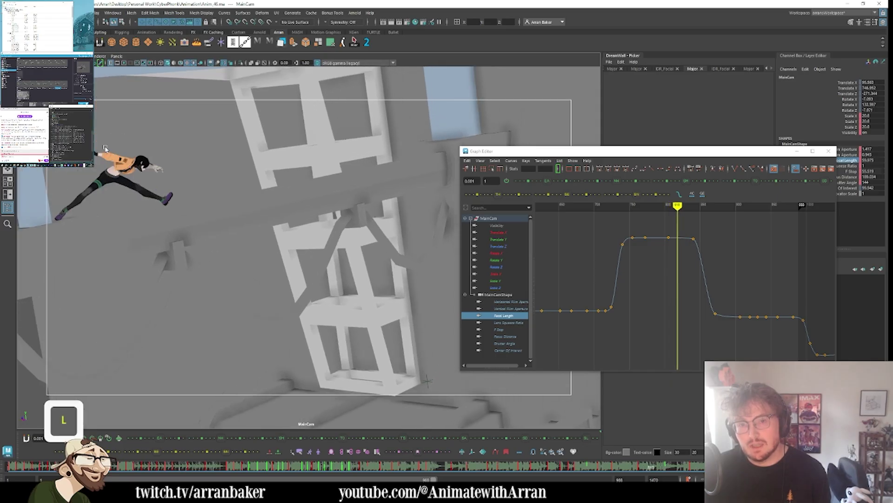
key(l)
key(l)
key(l)
key(l)
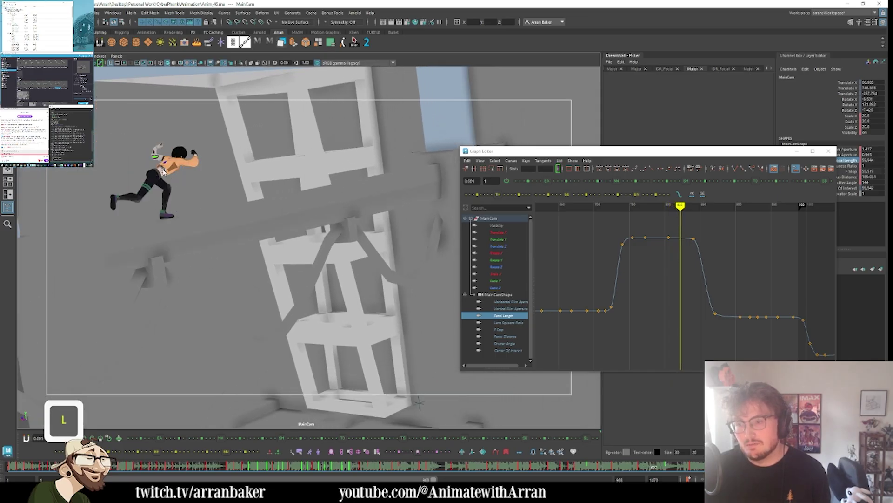
key(l)
key(l)
key(l)
key(l)
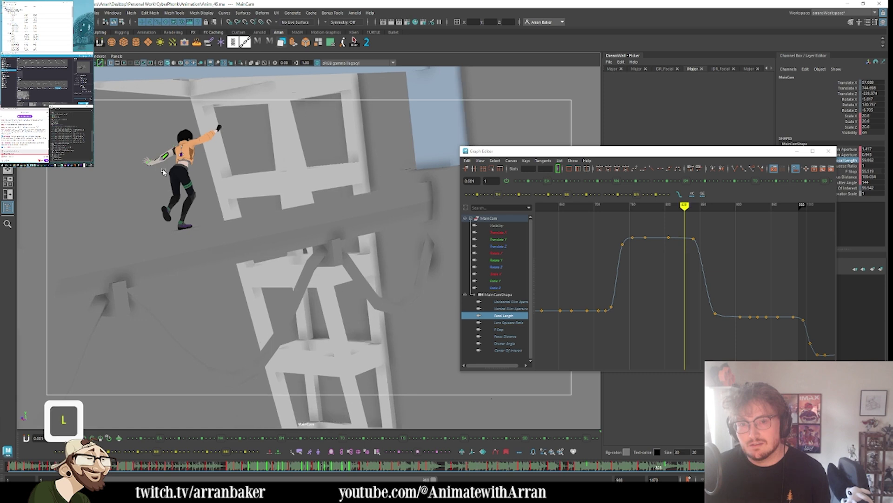
key(l)
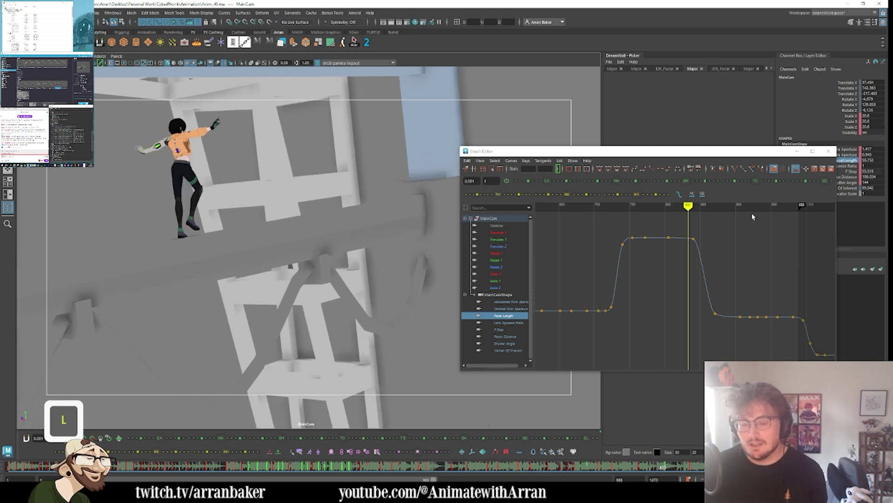
- Minimise the Graph Editor and select the range of cam_attach nodes from polySurface13849 to polySurface13853
click(798, 152)
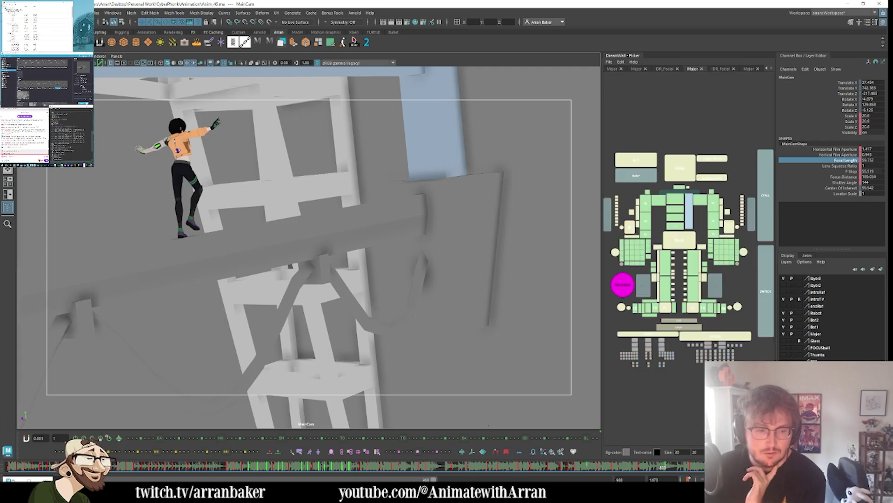
click(66, 133)
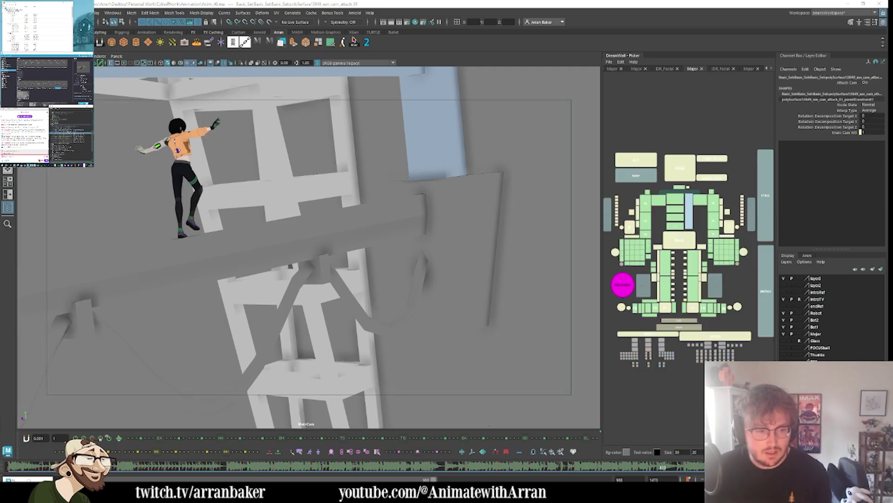
click(69, 132)
shift+click(70, 141)
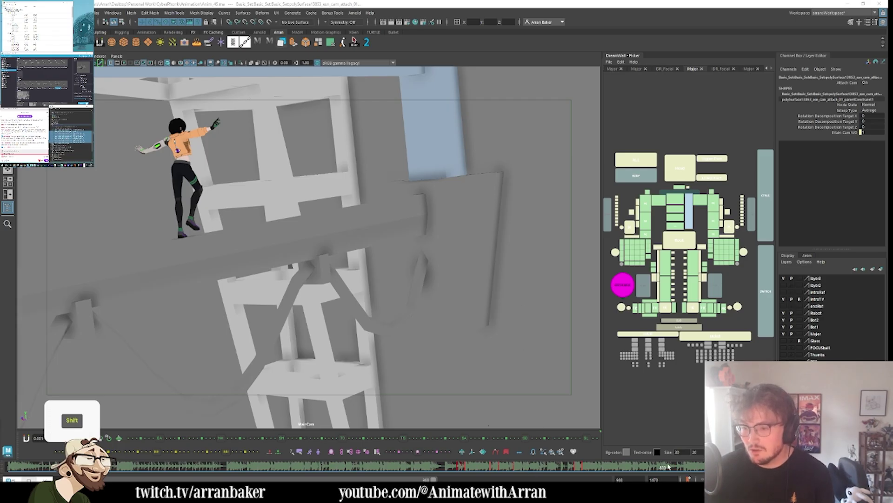
- Find the switch frame on the beam and key Attach Cam from On to Off for the selected cam_attach nodes
mouse_move(676, 467)
mouse_down()
mouse_move(635, 469)
mouse_move(667, 472)
mouse_up()
key(space)
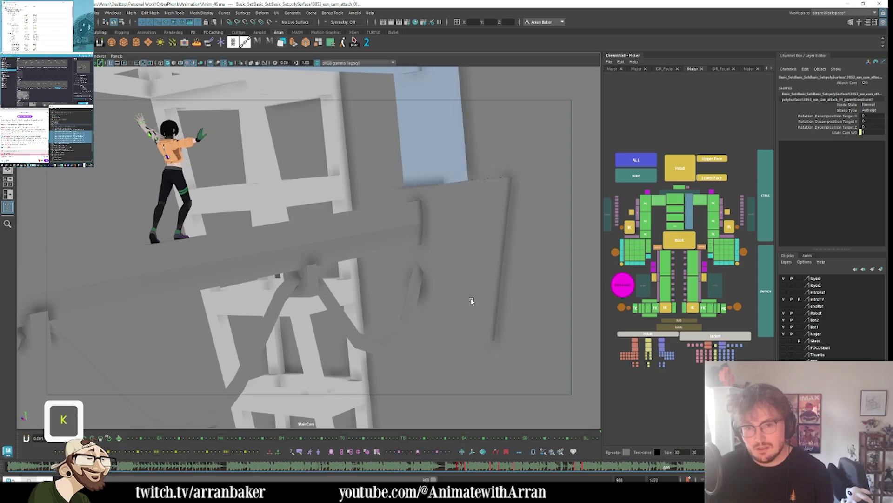
key(k)
drag(472, 301, 471, 301)
key(k)
key(k)
key(k)
key(k)
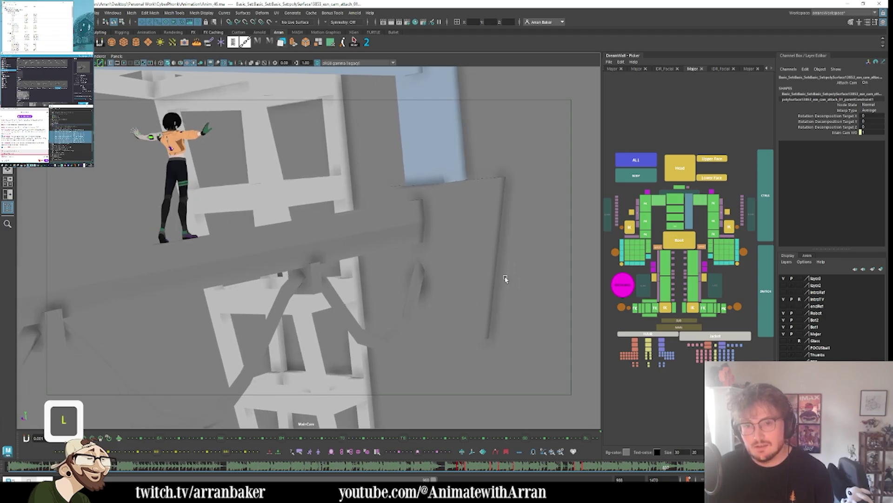
key(l)
right_click(847, 83)
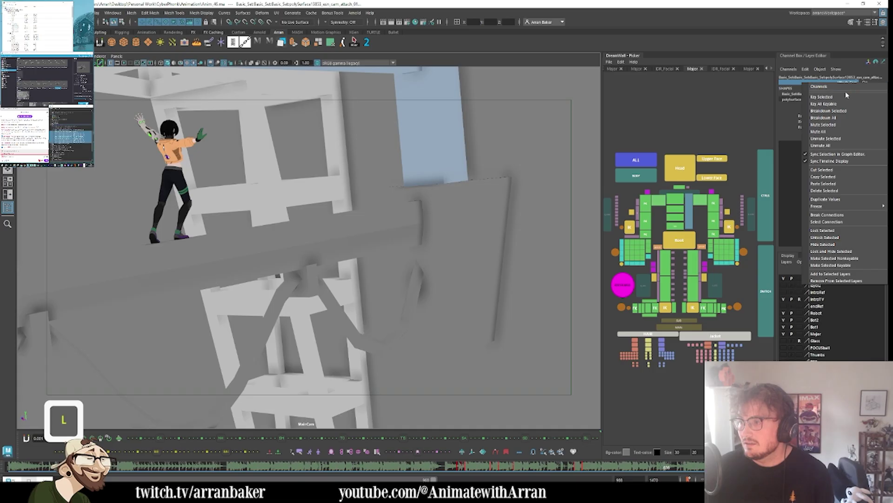
click(846, 96)
- Step back and forth across the Attach Cam switch to check when the blue column leaves the shot
key(k)
key(k)
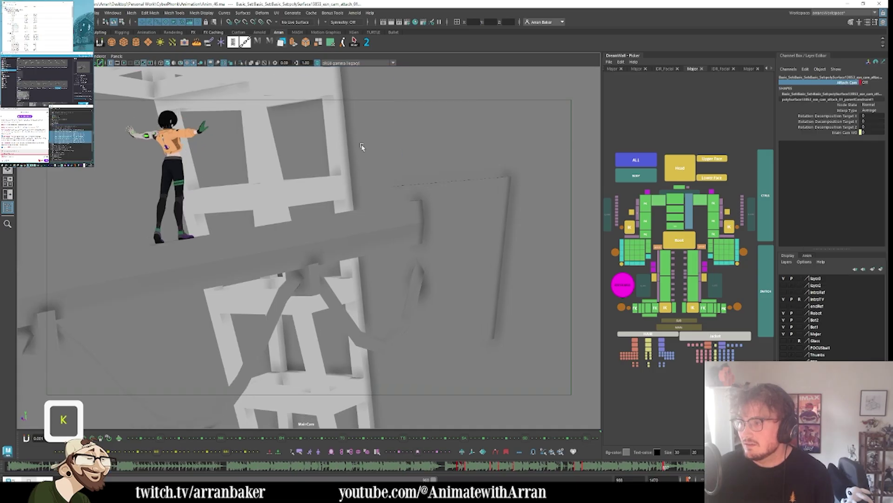
key(k)
key(l)
key(l)
key(l)
key(k)
key(k)
key(k)
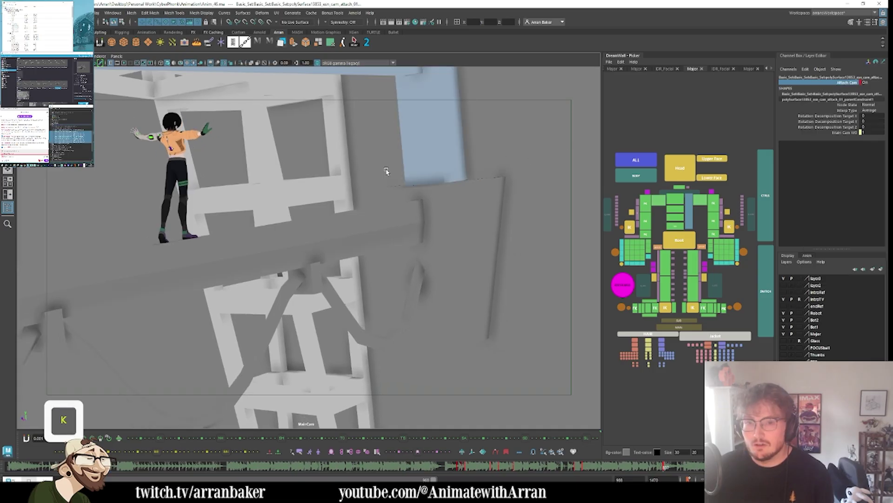
key(l)
key(l)
key(l)
key(l)
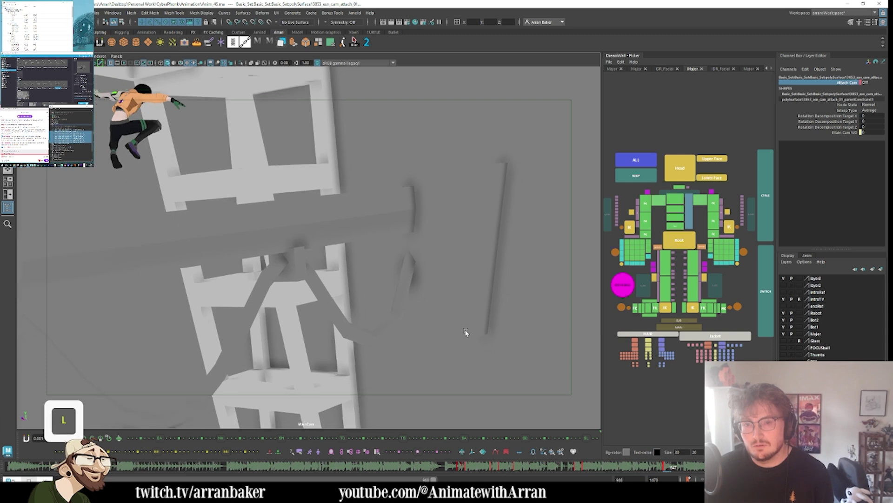
key(k)
key(k)
key(k)
key(k)
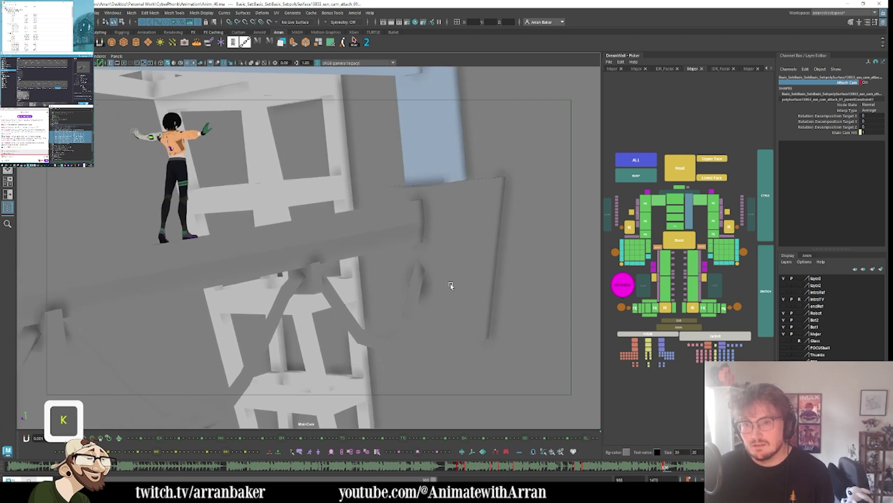
key(l)
key(k)
- Select the blue column and step through the frames around the switch to examine its translate and rotate values
click(439, 152)
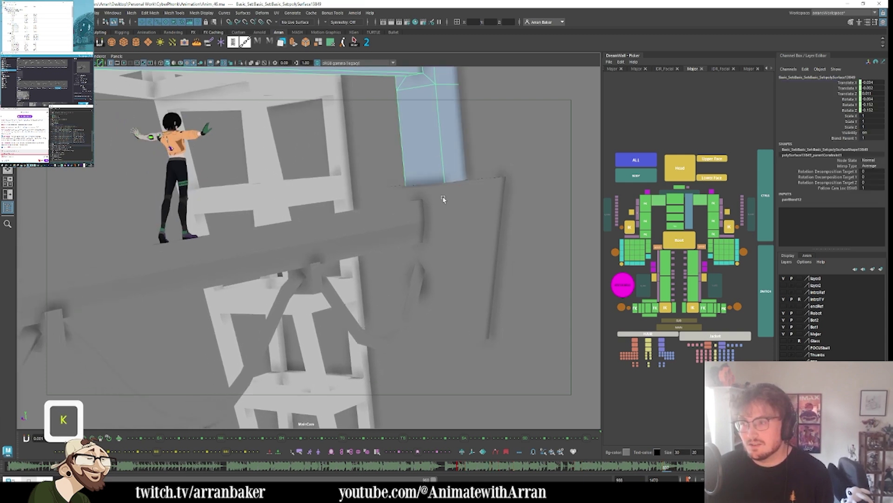
key(k)
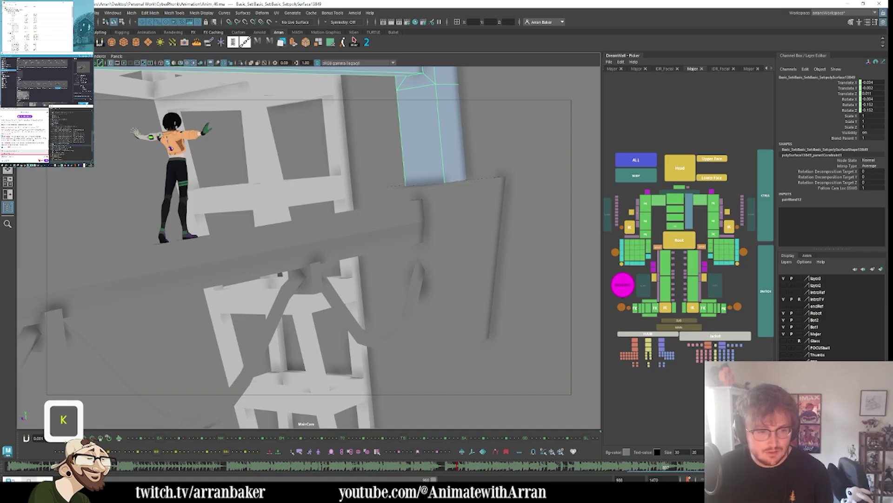
key(k)
key(k)
key(k)
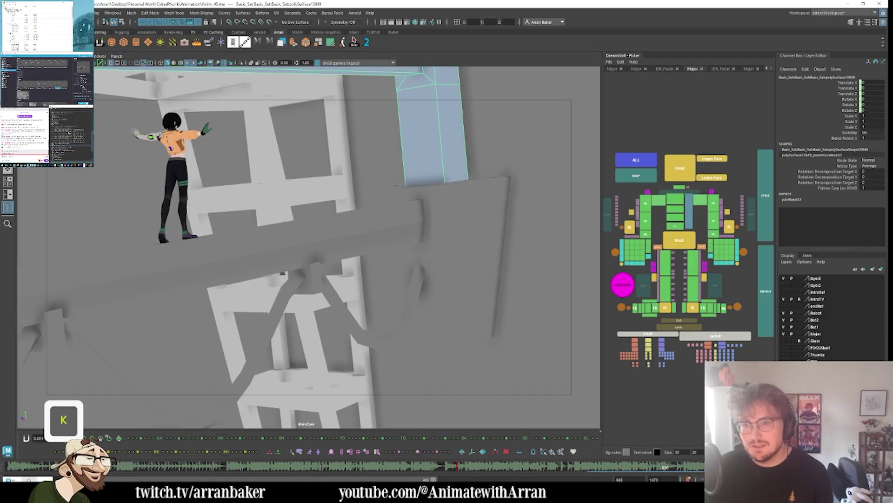
key(k)
key(l)
key(l)
key(l)
key(l)
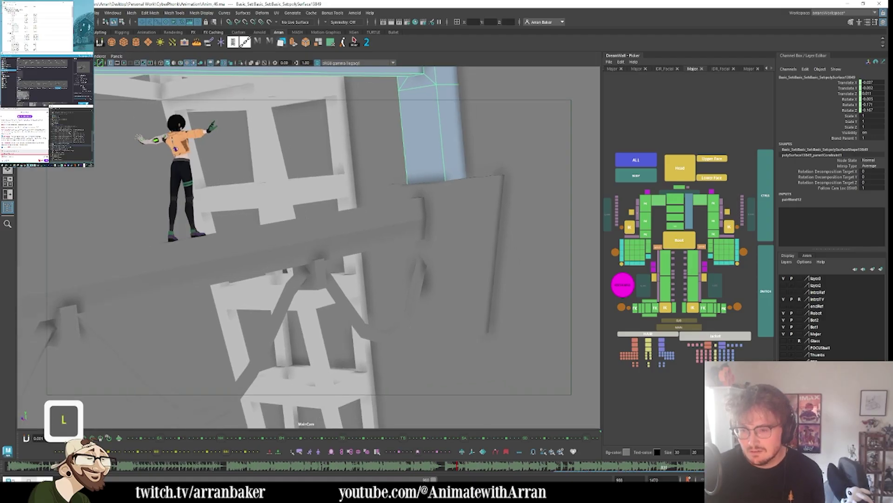
key(l)
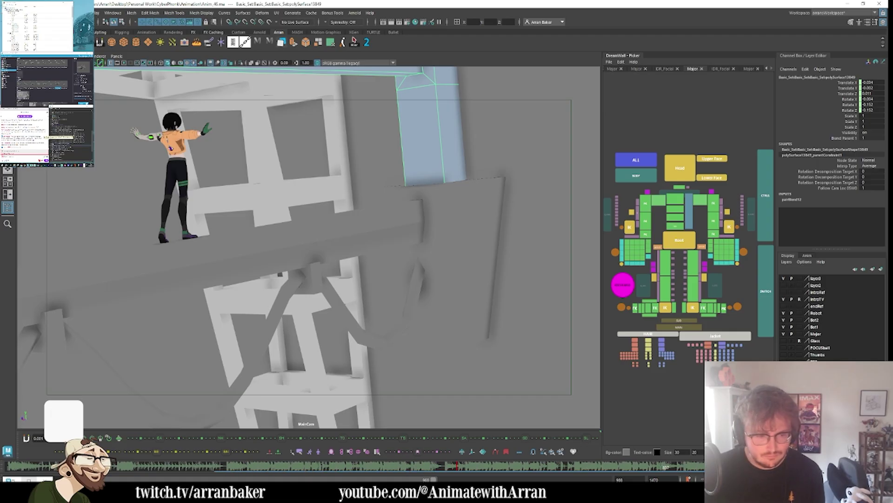
- Compare the column with its polySurface13849 cam_attach node, flipping between the On and Off frames of Attach Cam
click(74, 134)
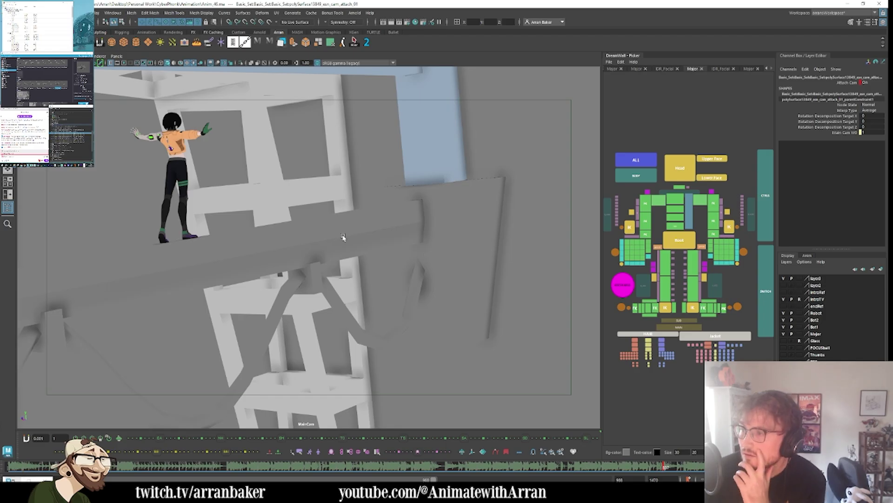
click(421, 141)
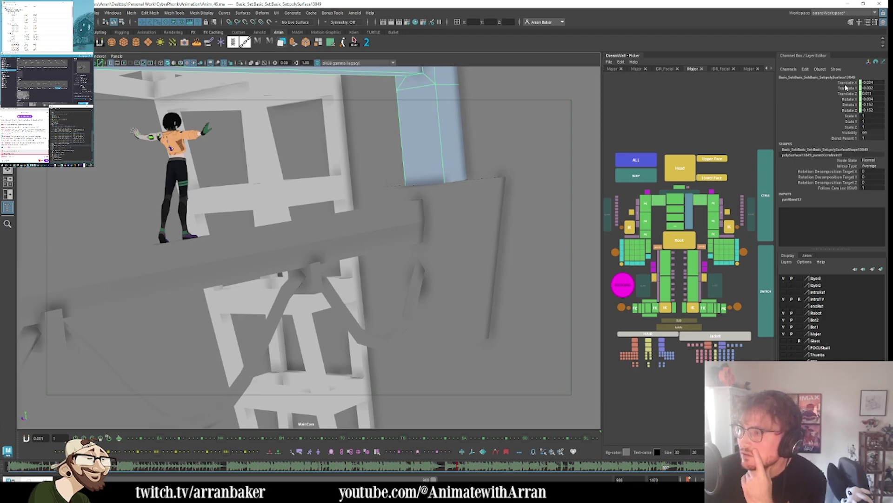
click(69, 133)
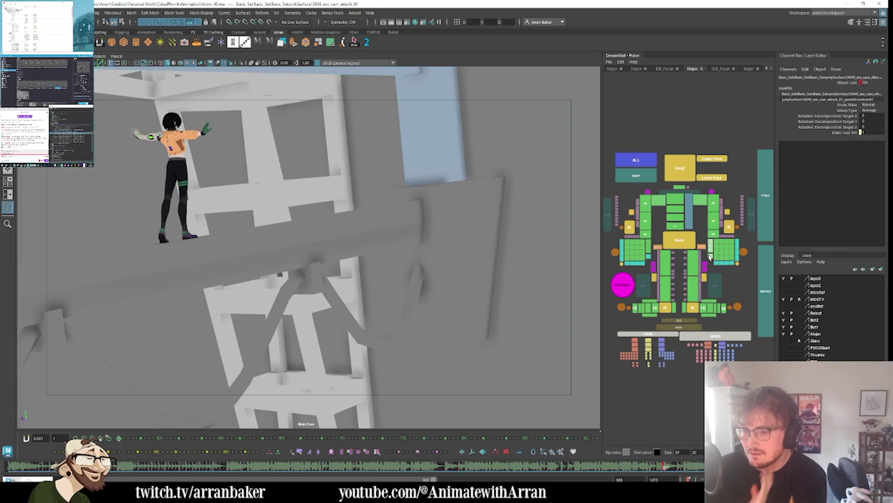
key(l)
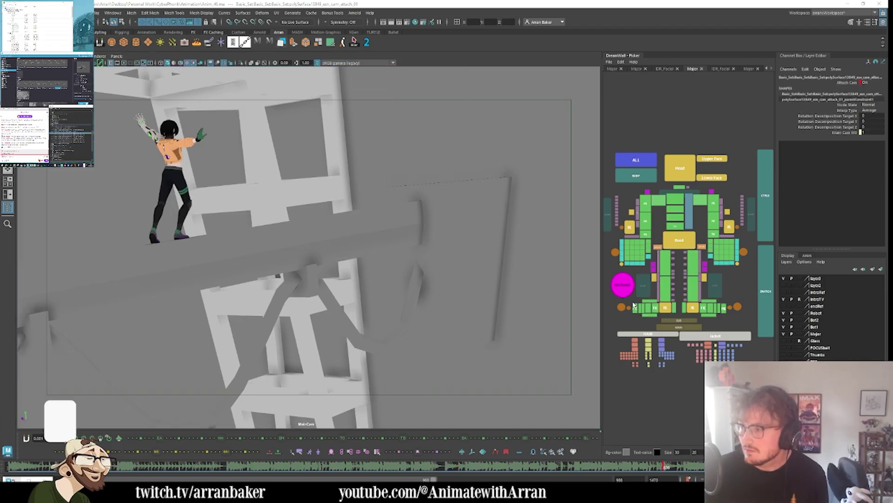
key(k)
key(l)
key(k)
key(l)
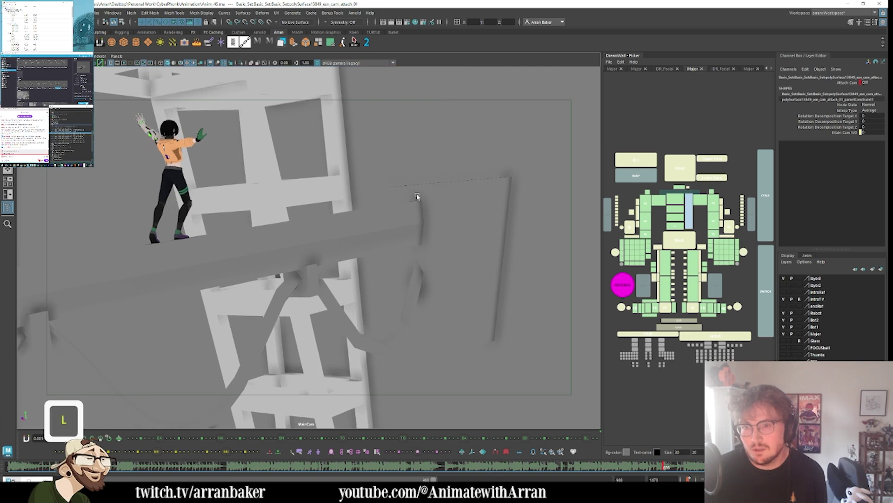
key(k)
key(l)
key(k)
key(l)
key(k)
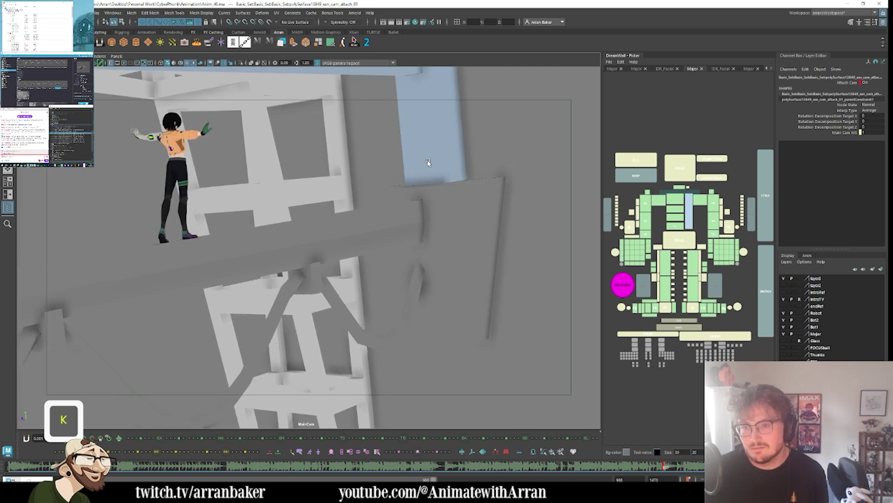
- Reselect the blue column and flip across the switch to examine how its position jumps
click(430, 177)
key(l)
key(k)
key(l)
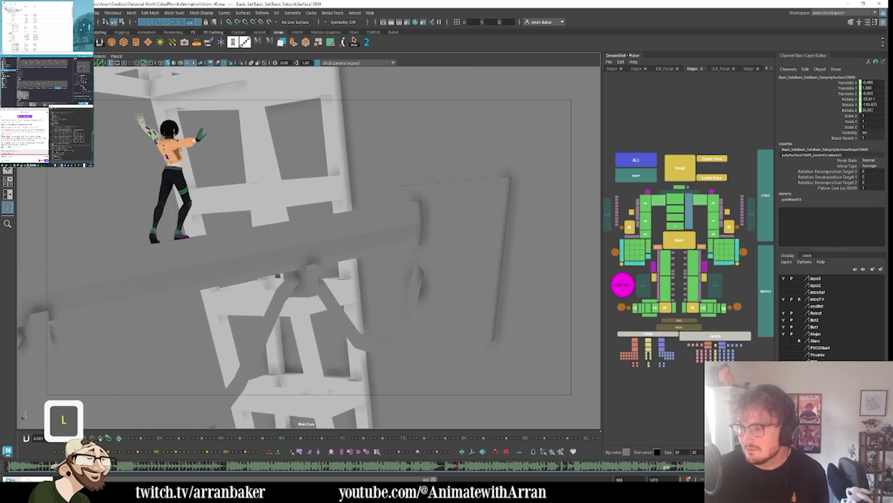
key(l)
key(k)
key(k)
key(k)
key(l)
key(k)
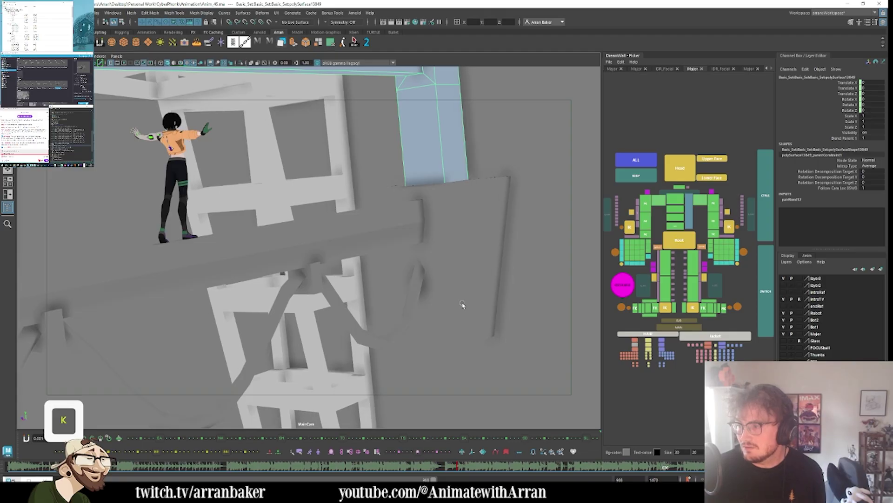
key(l)
key(k)
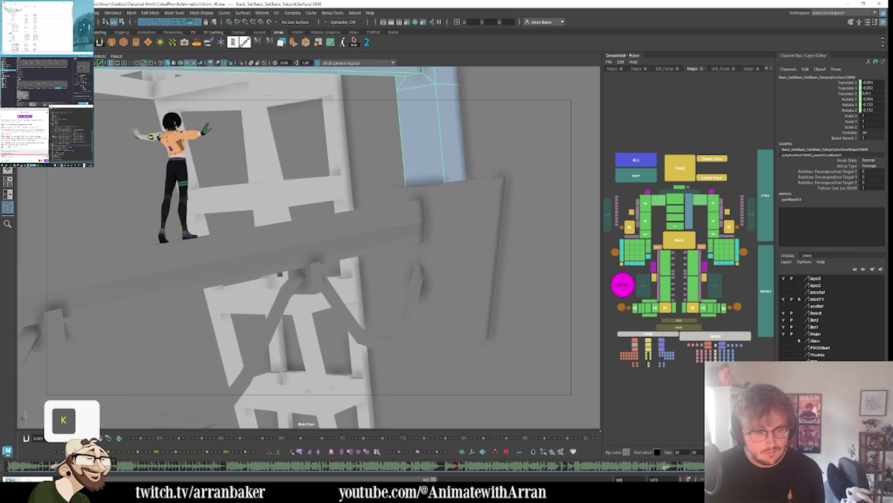
- Locate the column in the scene hierarchy and step through the surrounding frames to trace what drives its jump
key(l)
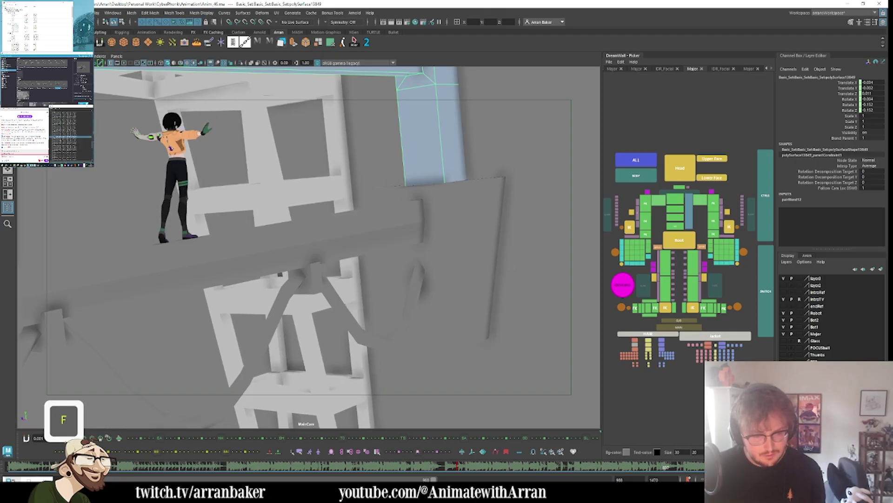
key(l)
key(k)
key(l)
key(k)
key(k)
key(k)
key(k)
key(k)
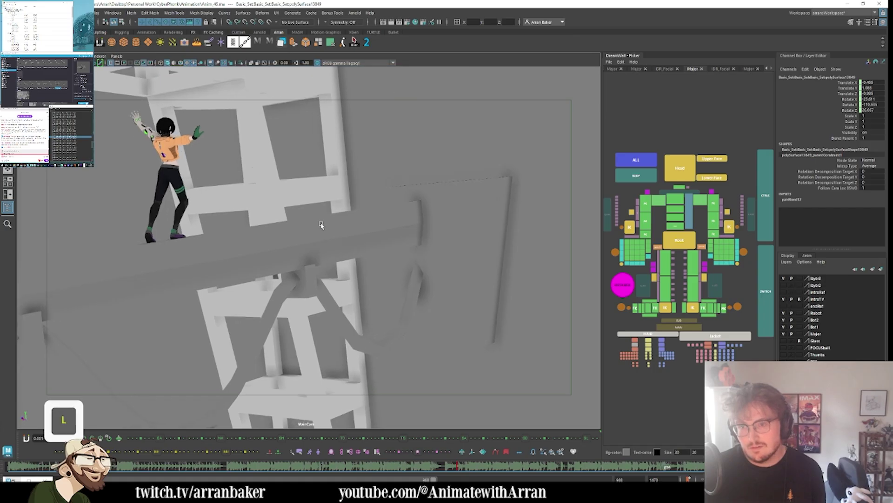
key(k)
key(k)
key(k)
key(k)
key(k)
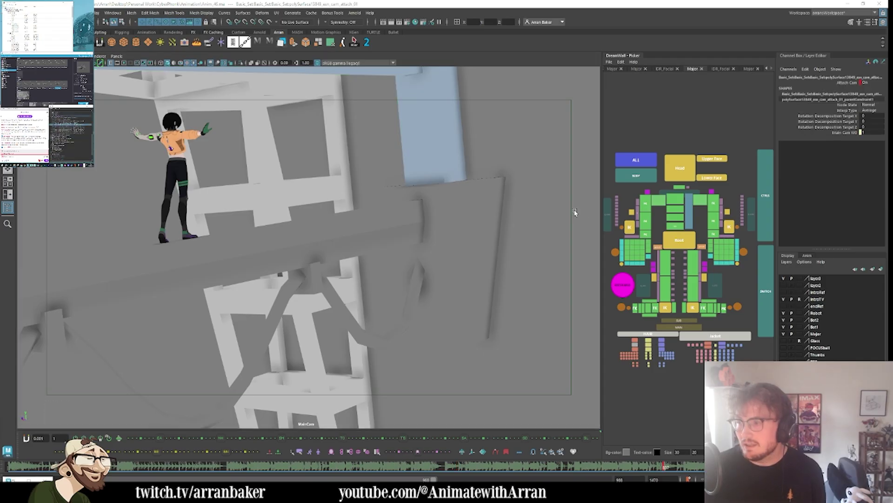
- Delete the polySurface13849 cam_attach node that holds the blue column to the camera
key(l)
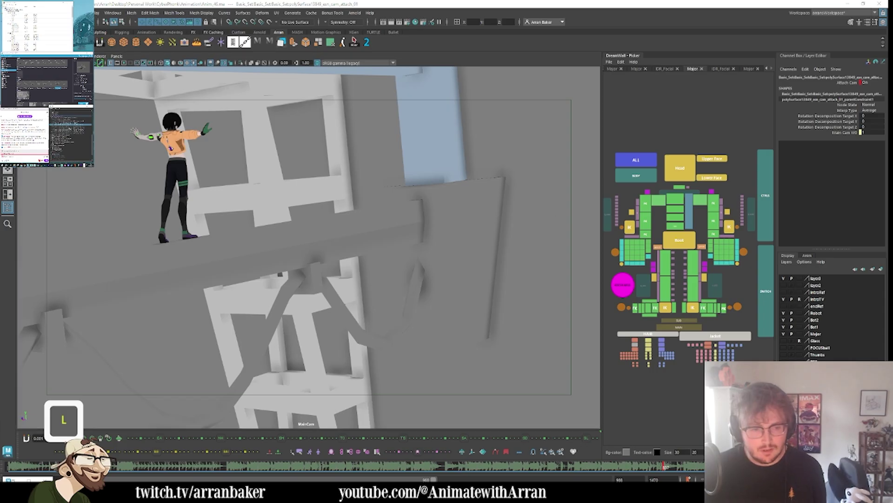
key(BackSpace)
key(BackSpace)
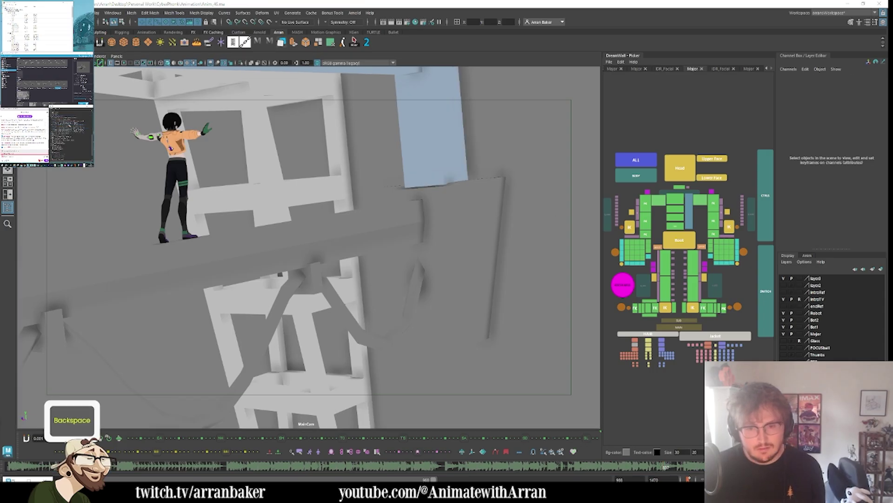
- Attach the blue column to MainCam, with polySurface13849 as the master control and key times taken from the character's root control
click(437, 150)
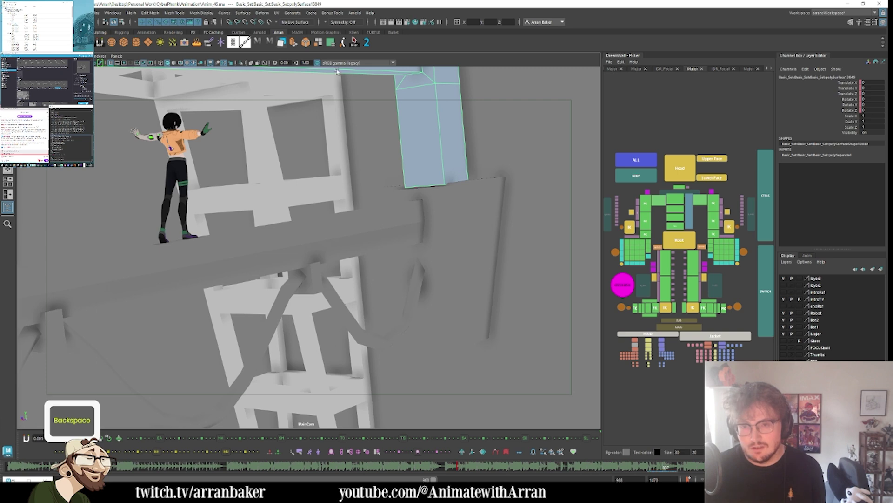
click(366, 42)
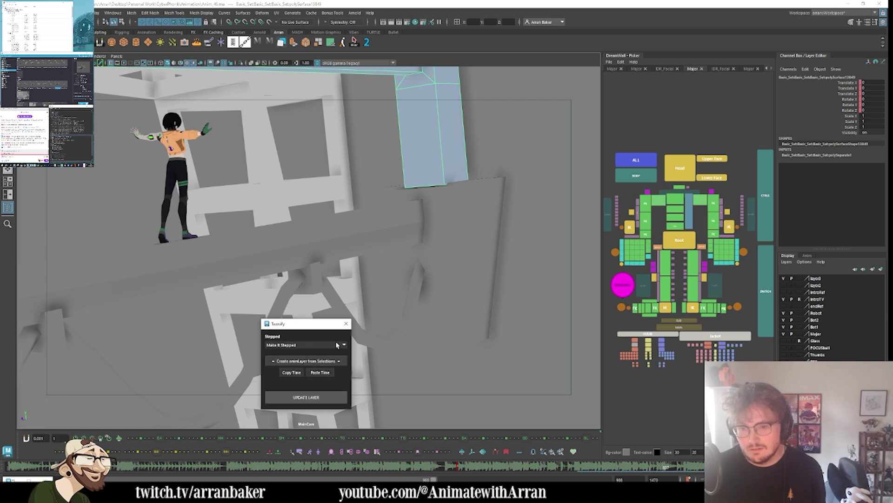
click(337, 345)
click(317, 364)
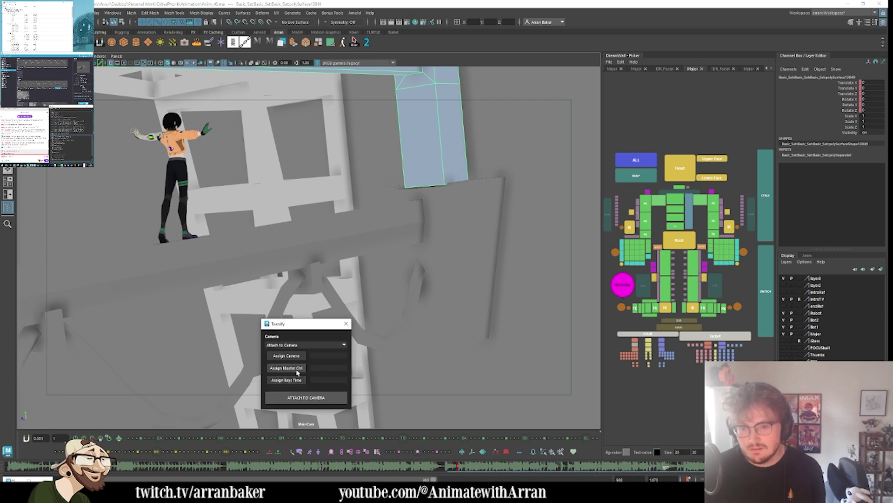
click(679, 240)
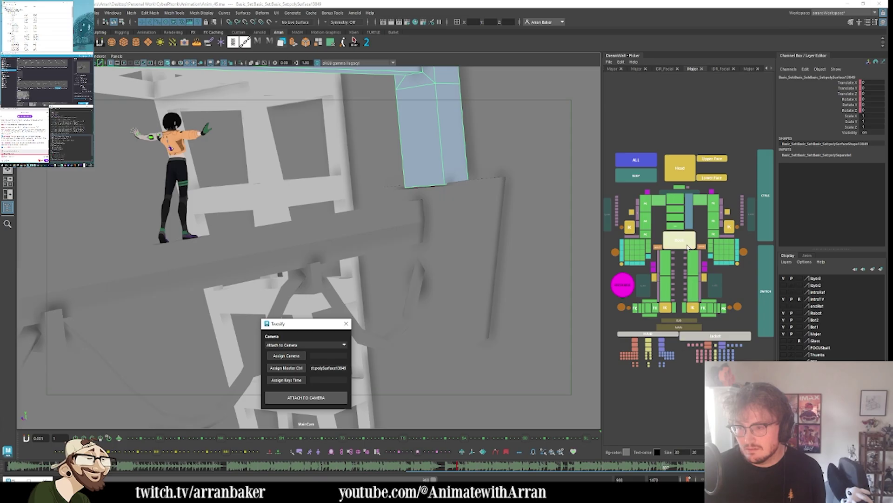
click(286, 379)
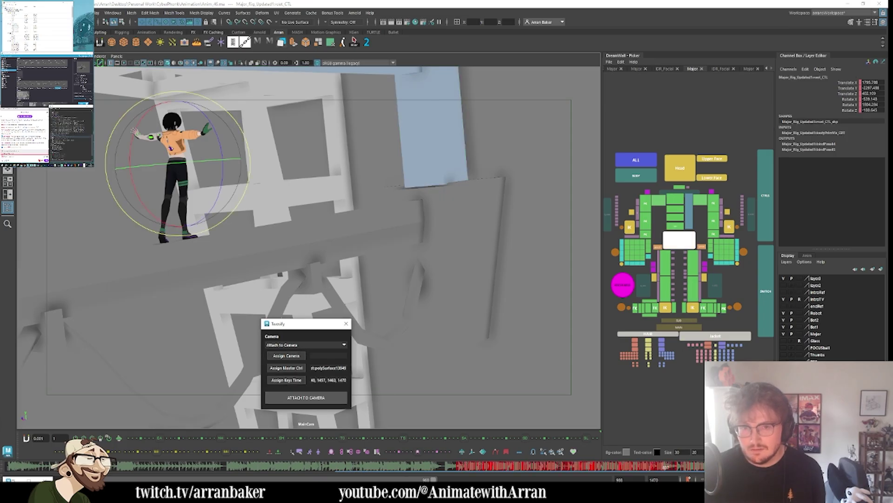
click(286, 355)
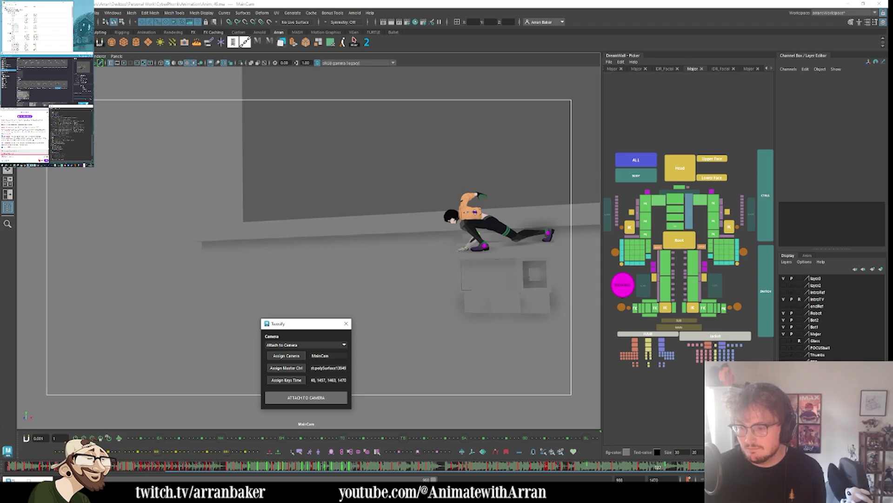
- Set Attach Cam to Off on the column's new cam_attach node while the character stands on the beam
click(679, 240)
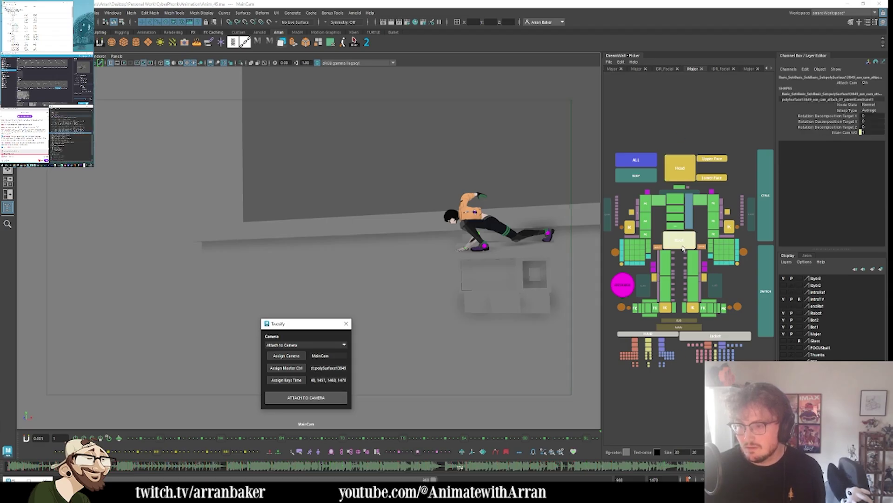
click(678, 470)
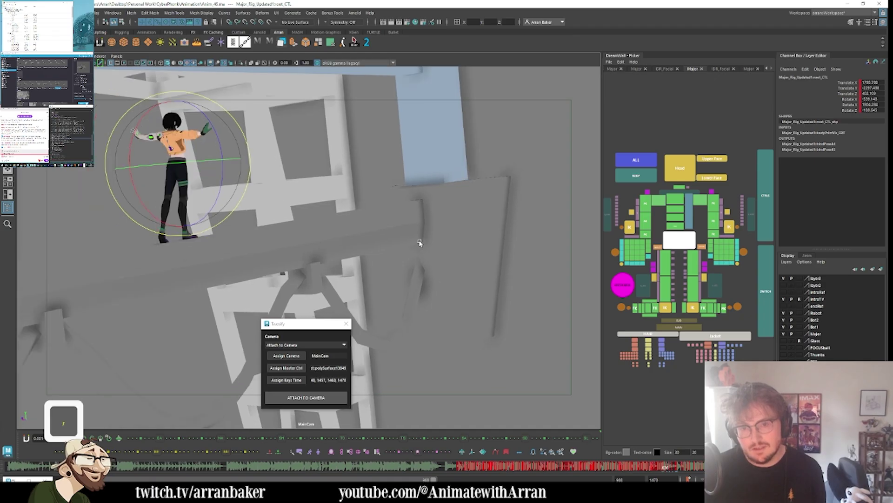
click(501, 185)
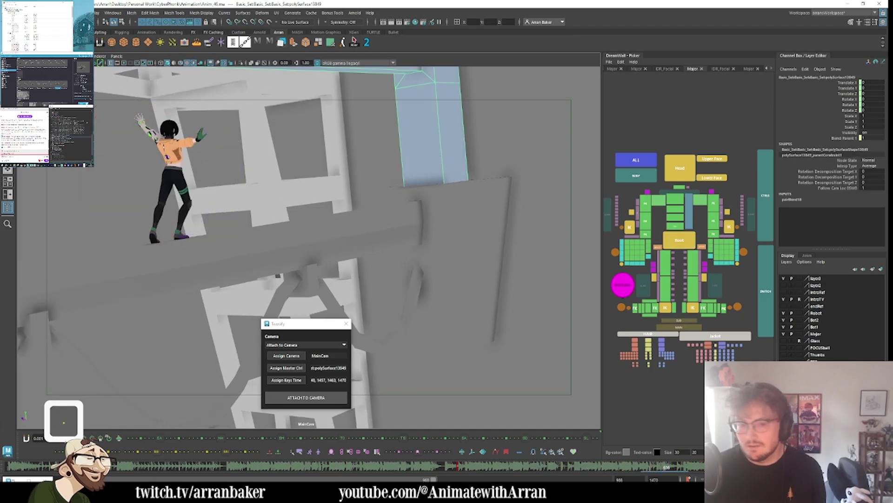
click(305, 397)
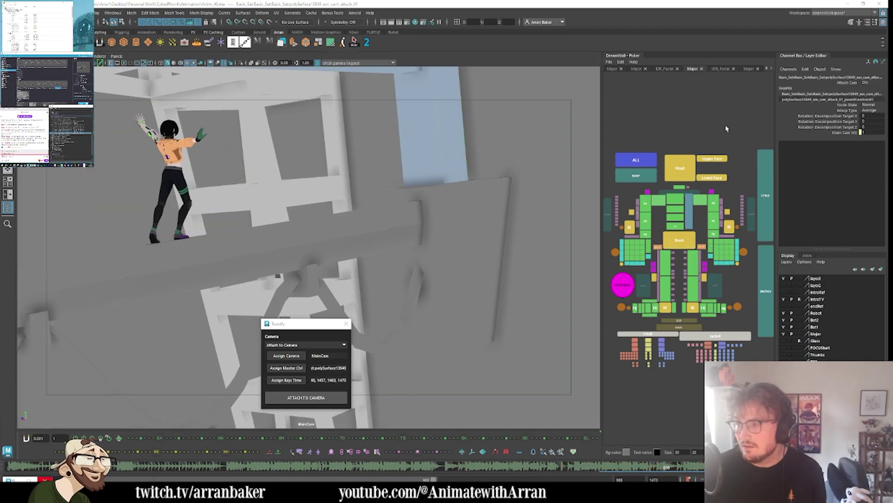
click(855, 86)
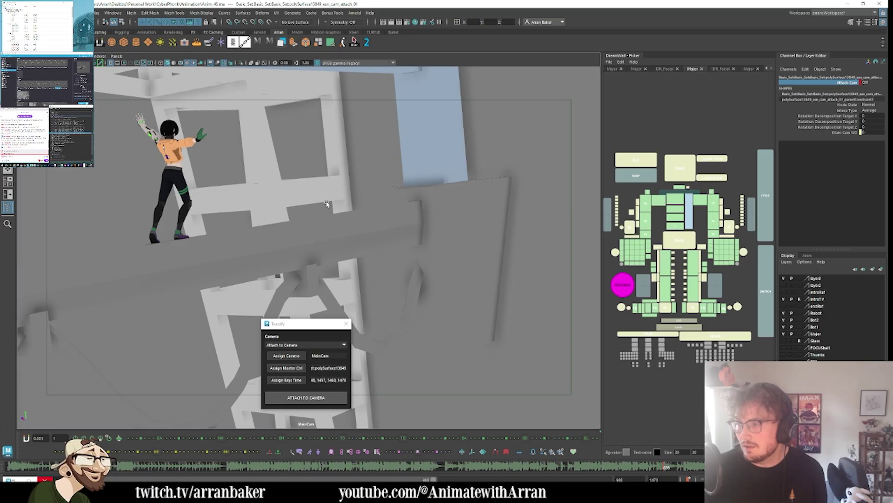
- Check the column across the Attach Cam switch, and dismiss the camera attach tool
key(l)
key(l)
key(l)
key(l)
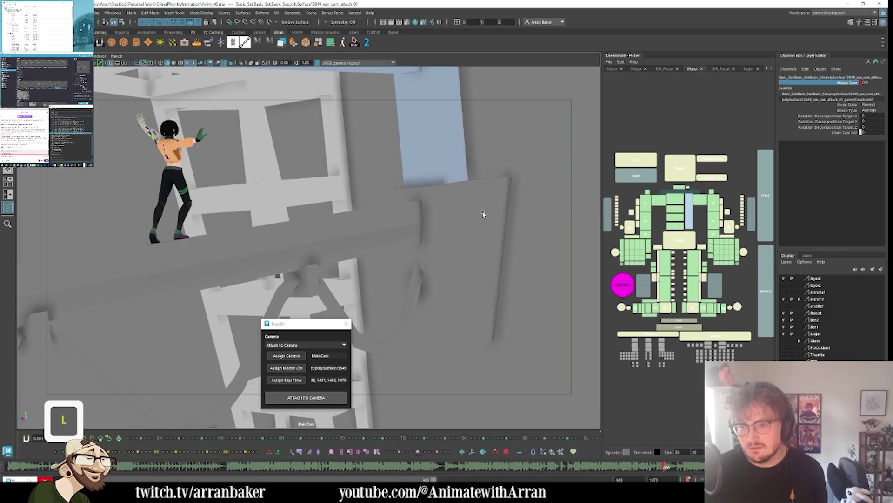
click(522, 145)
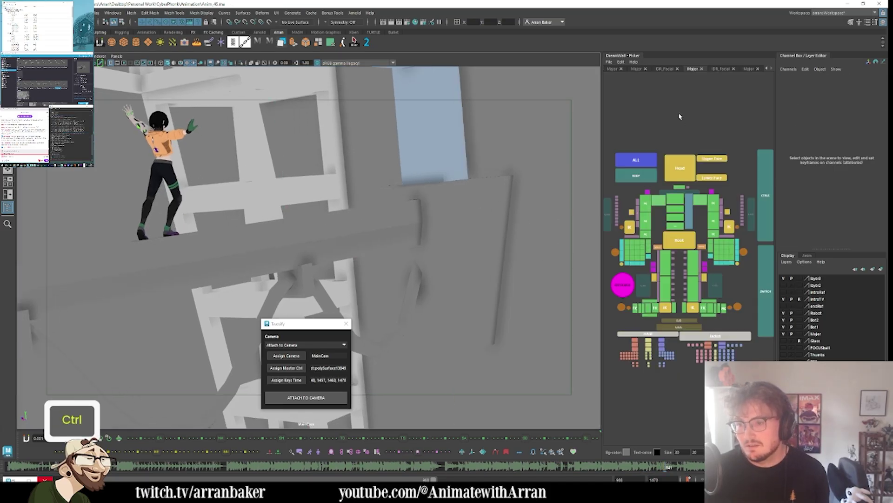
click(345, 324)
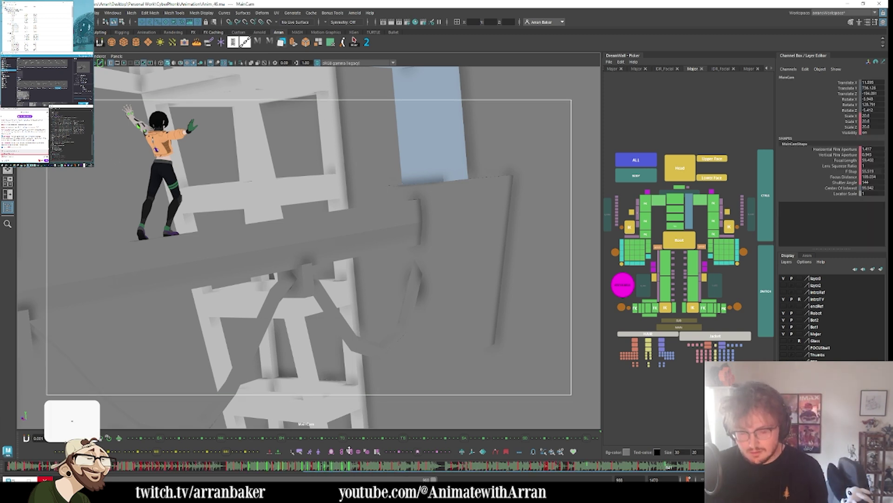
- Go back and forth through the leap past the blue arch to examine the MainCam move and zoom
mouse_move(532, 469)
mouse_down()
mouse_move(192, 470)
mouse_move(381, 460)
mouse_move(575, 409)
mouse_move(552, 399)
mouse_move(544, 476)
mouse_up()
key(l)
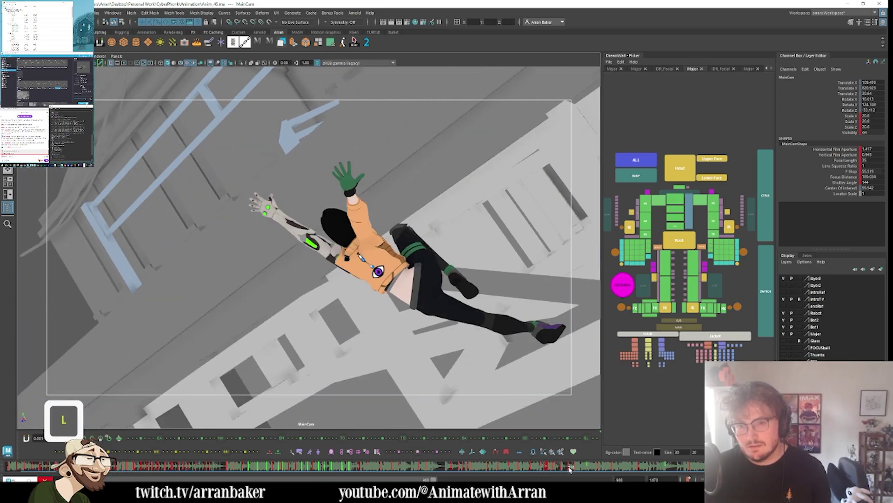
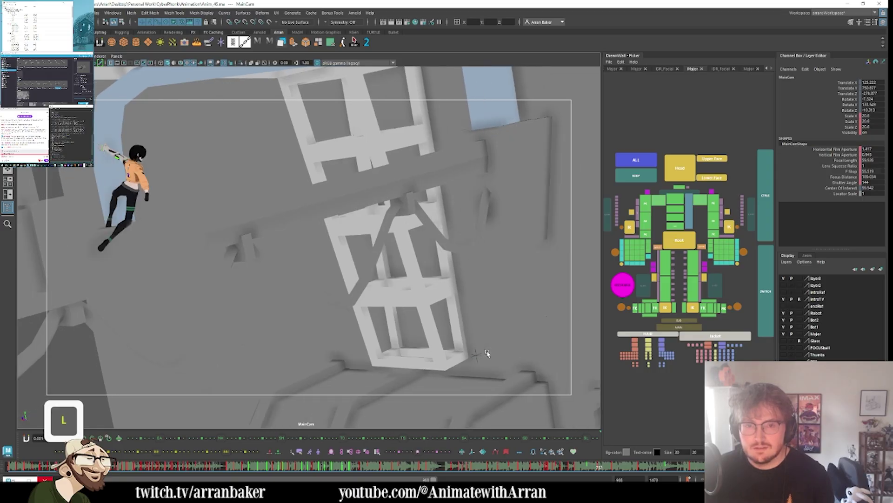
key(k)
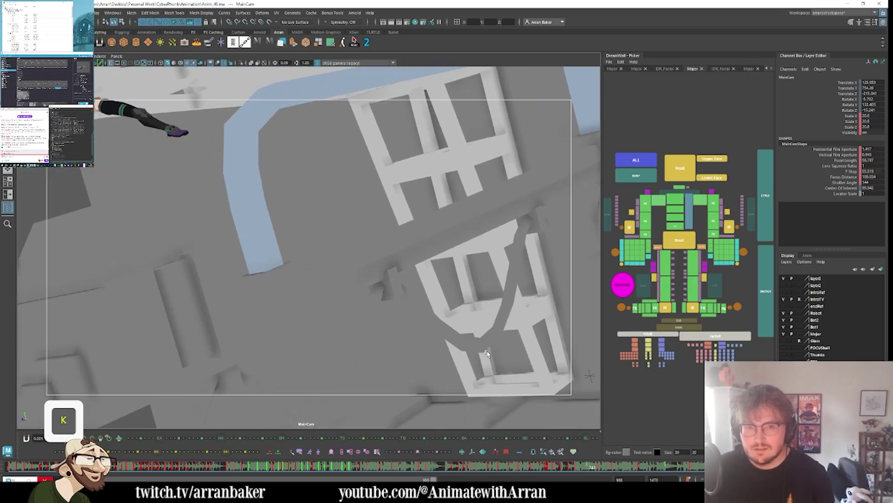
key(l)
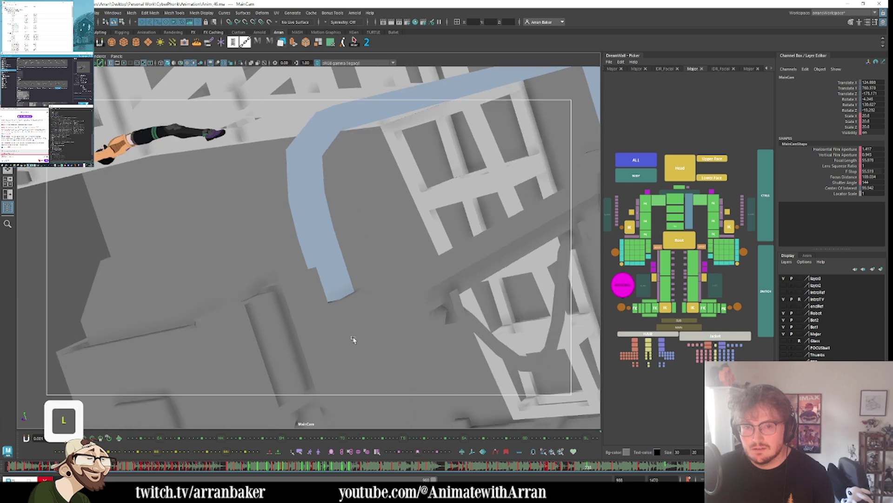
key(k)
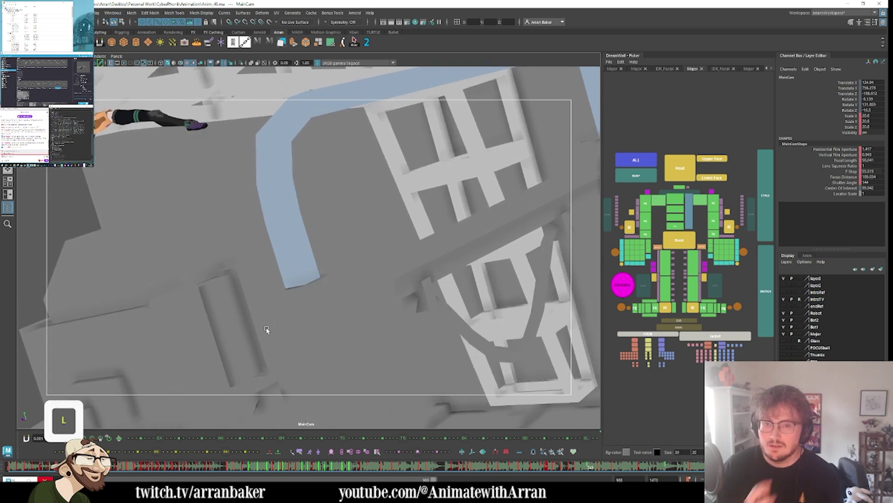
key(l)
key(k)
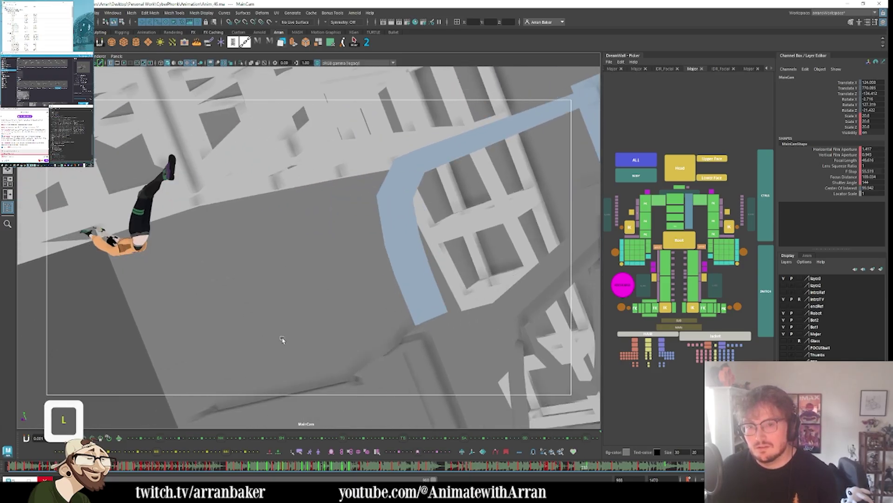
key(l)
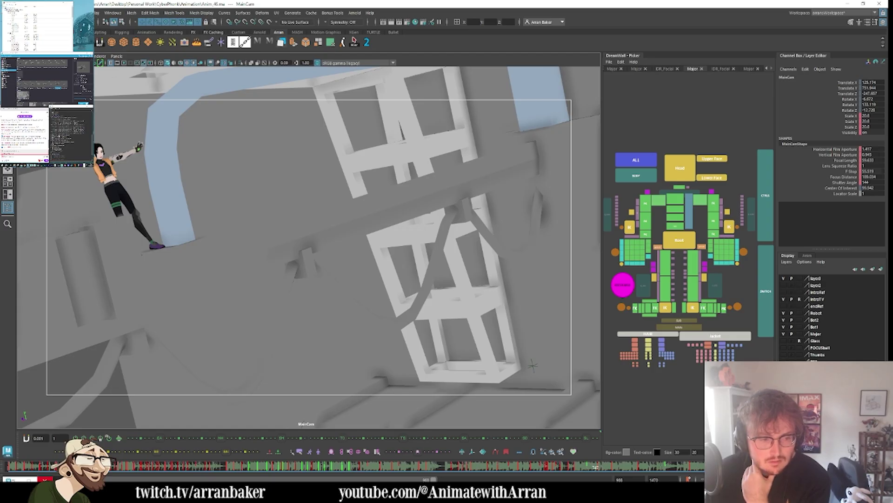
- Isolate MainCam's Focal Length curve in the Graph Editor and frame its rise around the current frame
key(g)
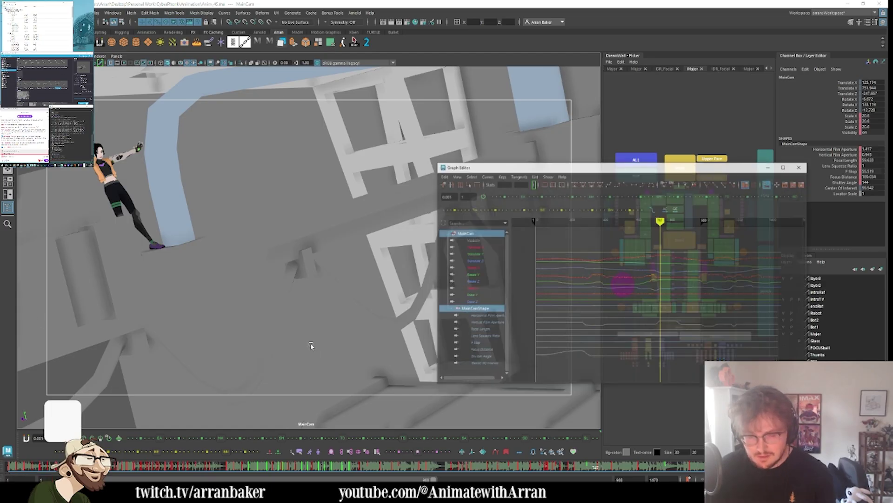
click(851, 171)
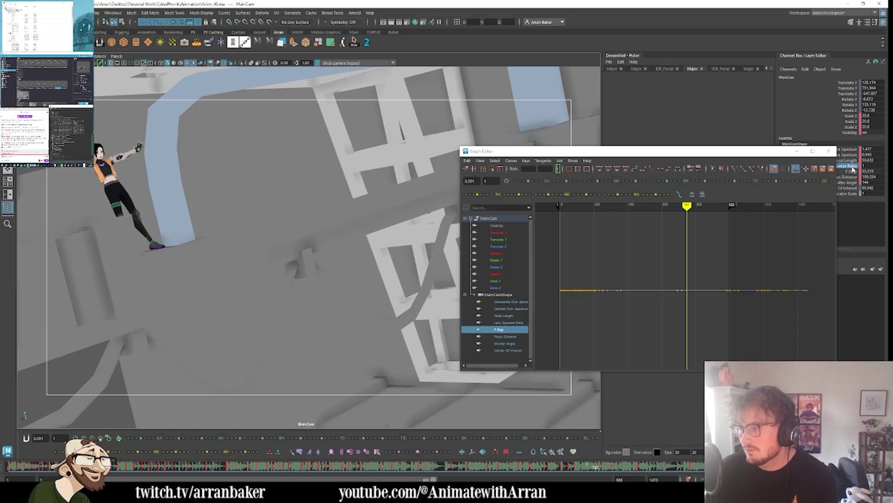
click(847, 161)
key(f)
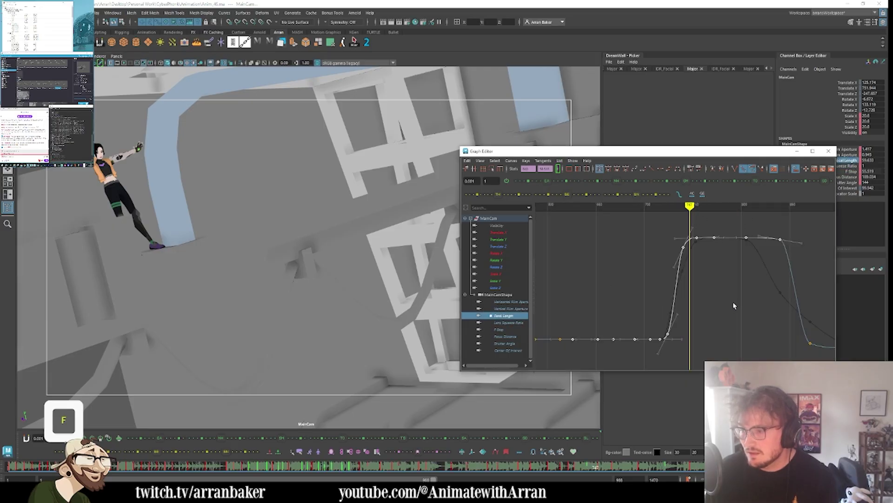
- Lower the Focal Length key near the top of the zoom-in ramp to line up with the flat keys before it
click(658, 231)
drag(684, 274, 683, 277)
key(comma)
key(comma)
key(comma)
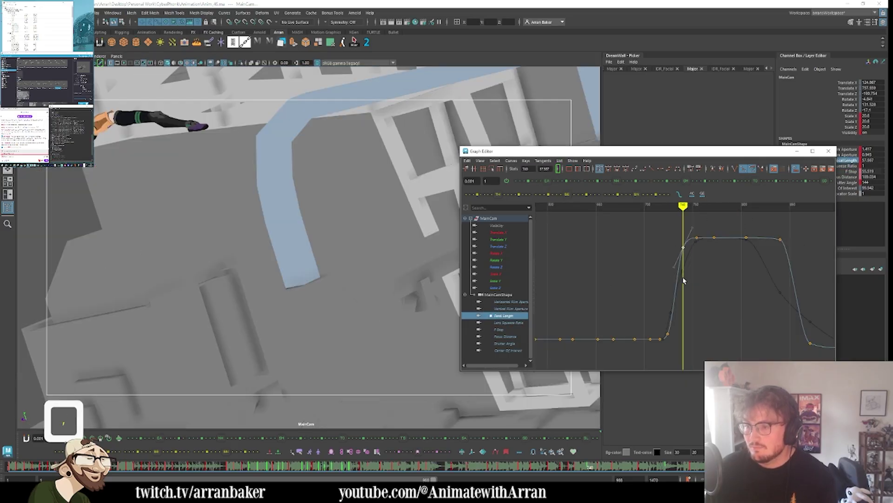
key(period)
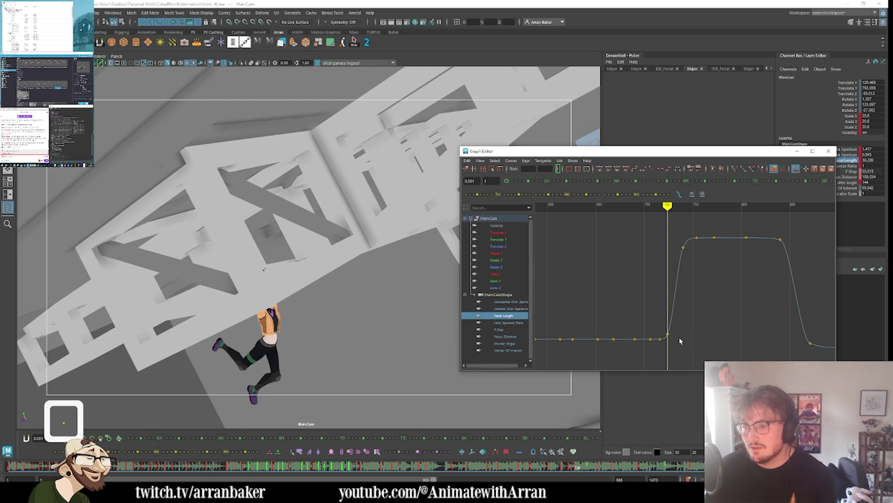
key(period)
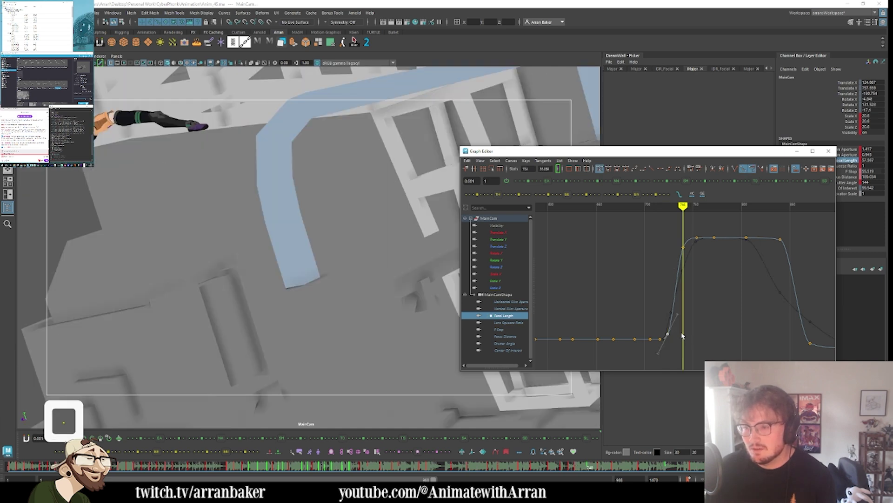
drag(681, 253, 683, 253)
shift+middle_drag(682, 254, 666, 329)
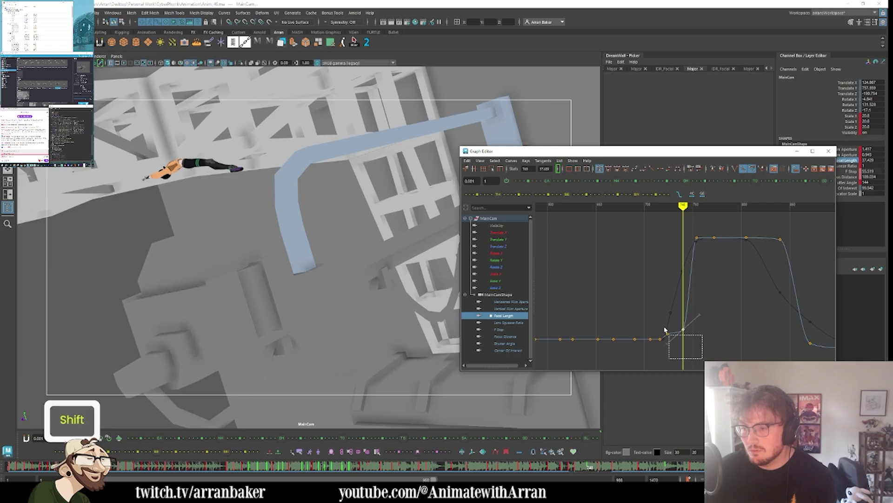
click(528, 181)
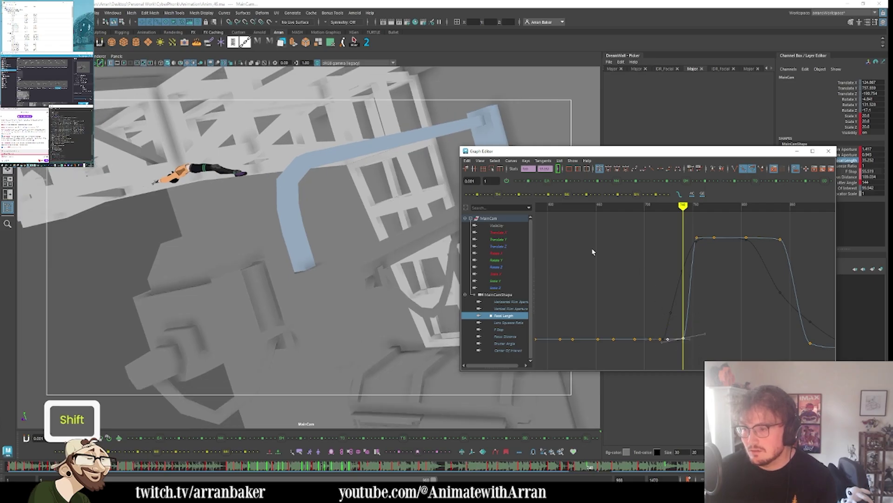
- Review the delayed zoom-in and slightly adjust the Focal Length key at the start of the upper plateau
click(724, 323)
key(semicolon)
key(l)
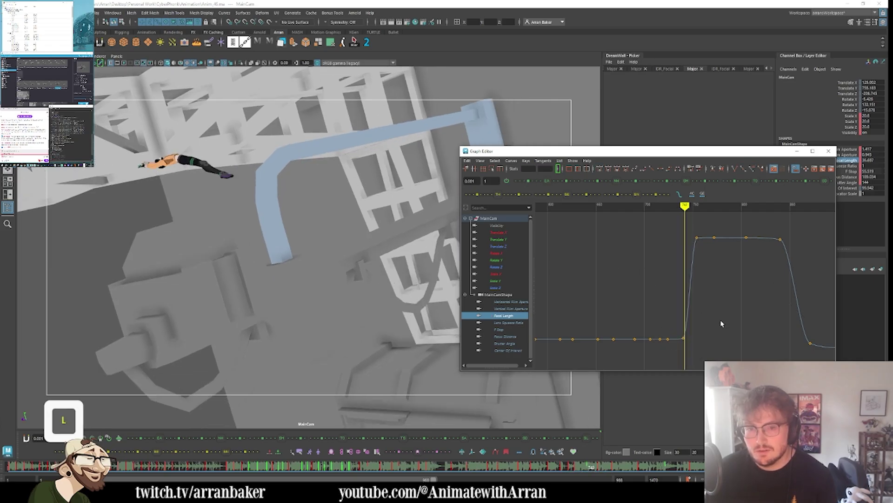
key(k)
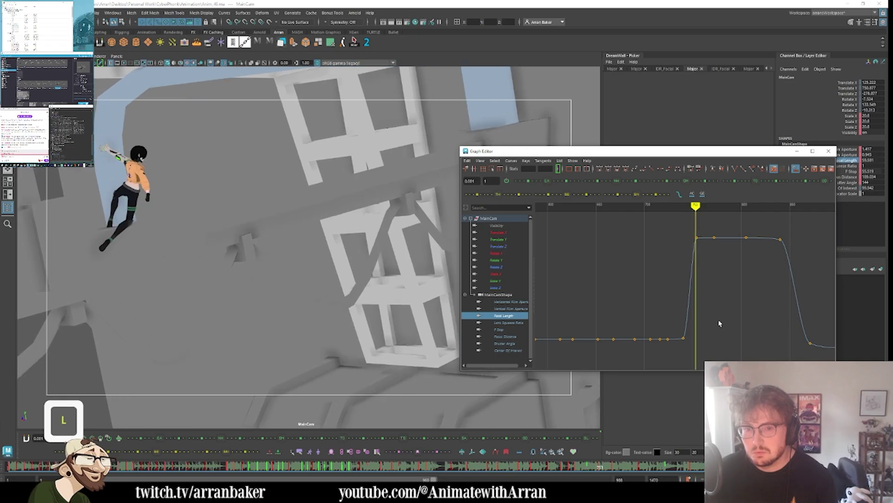
drag(696, 295, 689, 232)
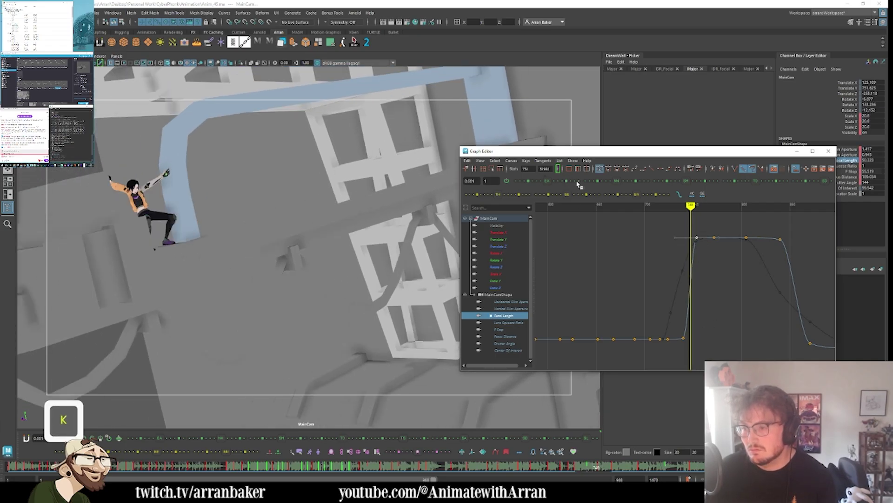
drag(575, 184, 569, 182)
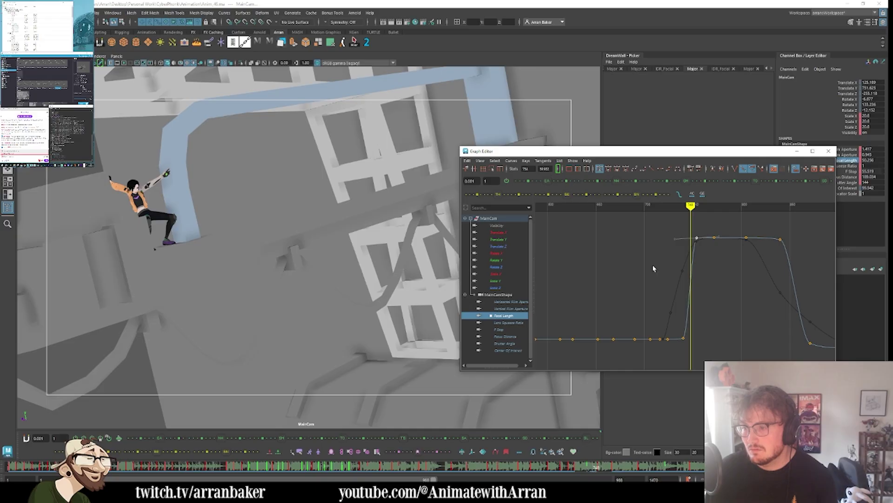
- Add a Focal Length key shortly after the ramp begins and pull it down toward the low plateau to ease the zoom-in
click(720, 314)
key(k)
key(k)
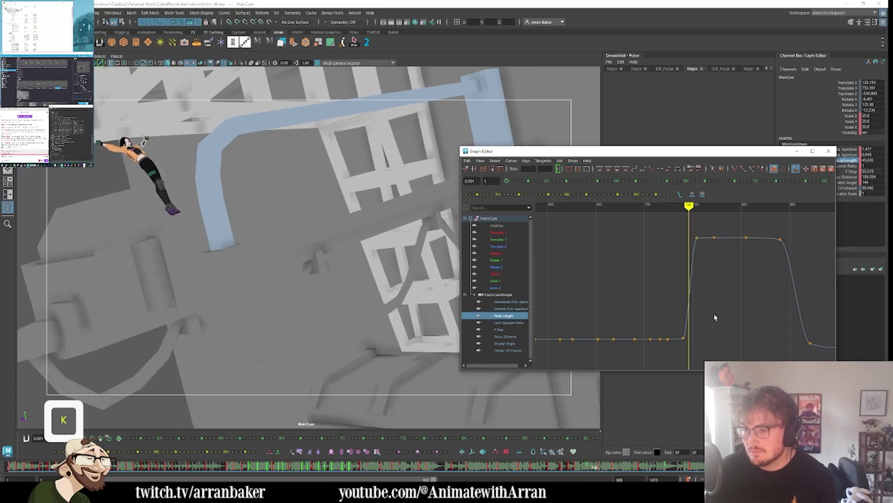
key(u)
key(y)
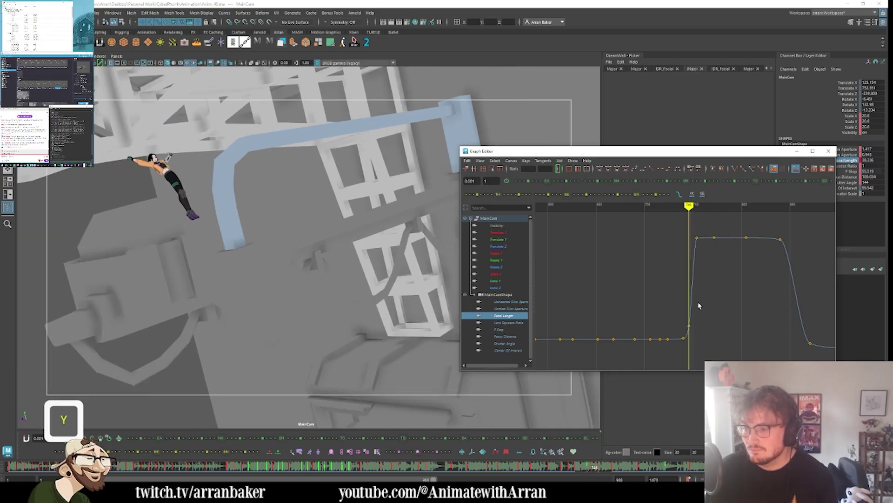
- Add a Focal Length key on the steep ramp just before the upper plateau and review the zoom-in frame by frame
key(l)
key(l)
key(l)
key(l)
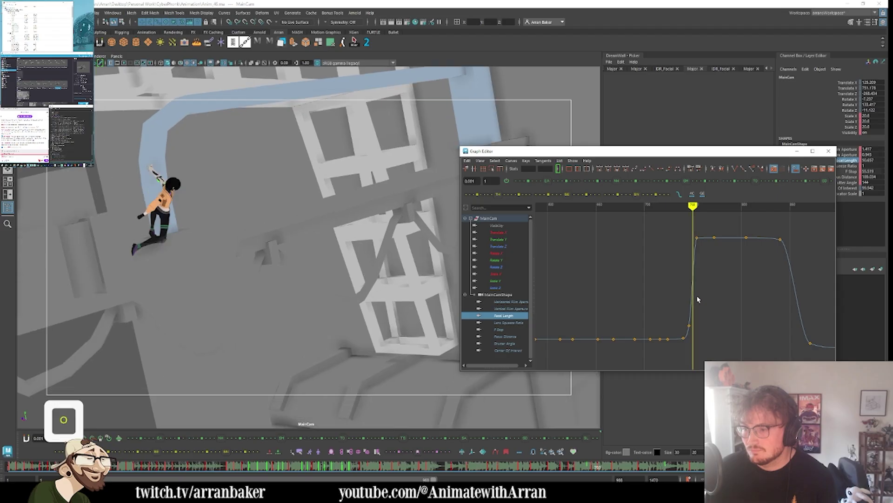
key(o)
key(p)
key(l)
key(l)
key(l)
key(l)
key(l)
key(l)
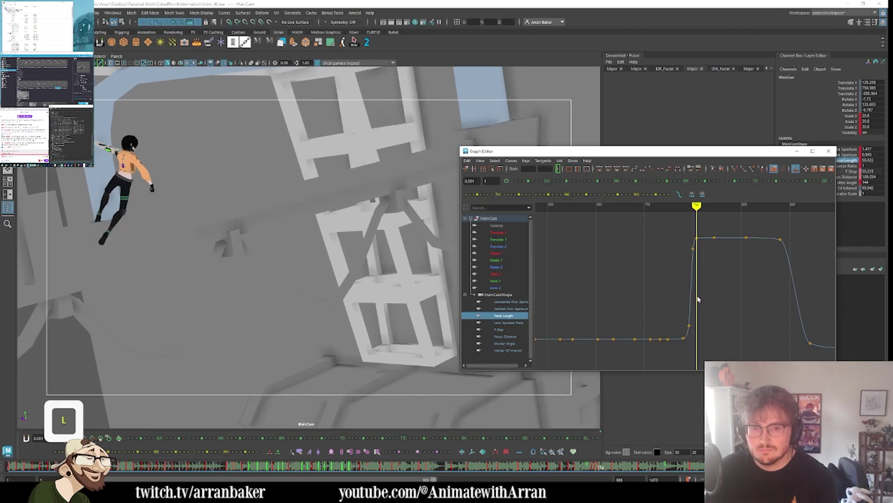
drag(602, 467, 568, 475)
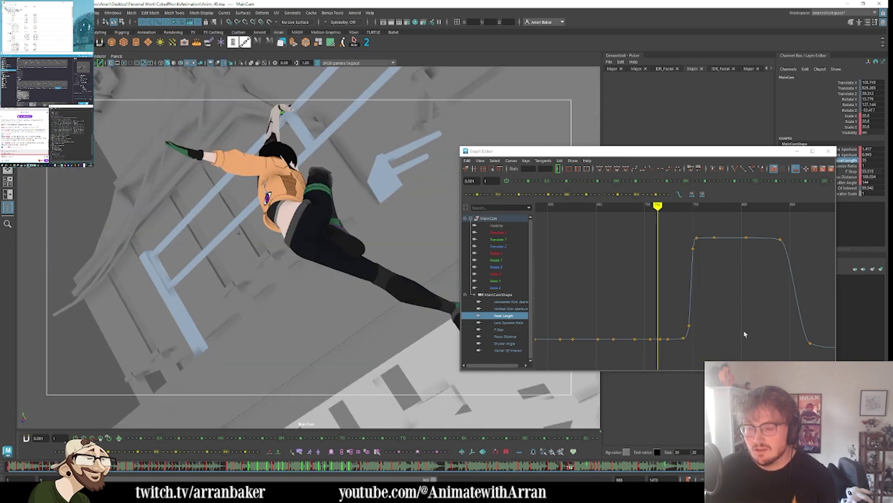
click(797, 150)
- Select the attach controls of the machinery block, blue frame and hanging cable, and rekey their Attach Cam switch during the leap
key(l)
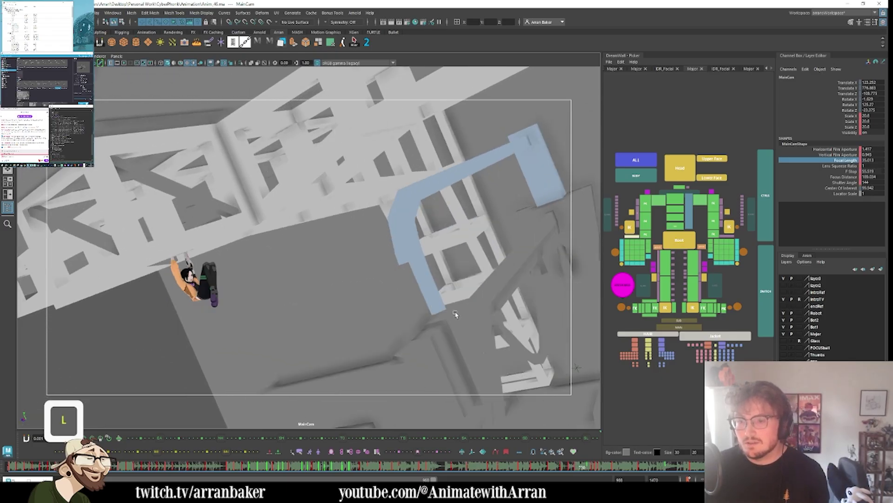
click(312, 303)
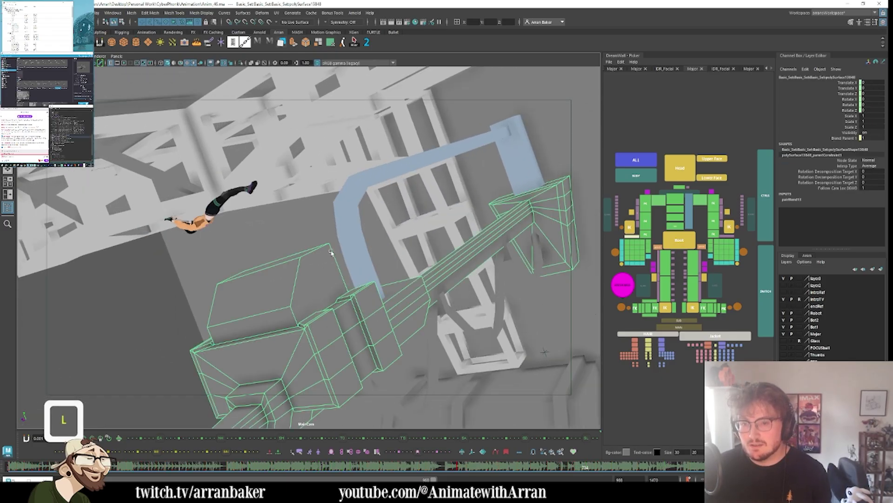
shift+click(344, 236)
shift+click(509, 250)
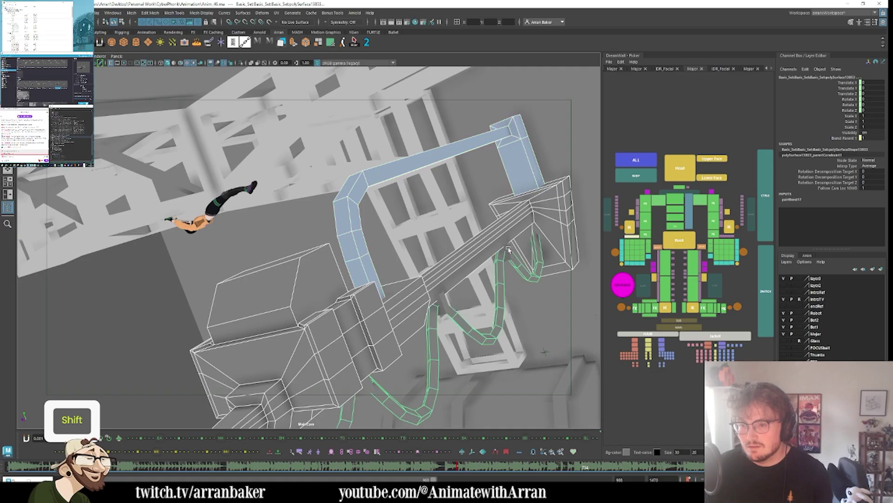
click(72, 134)
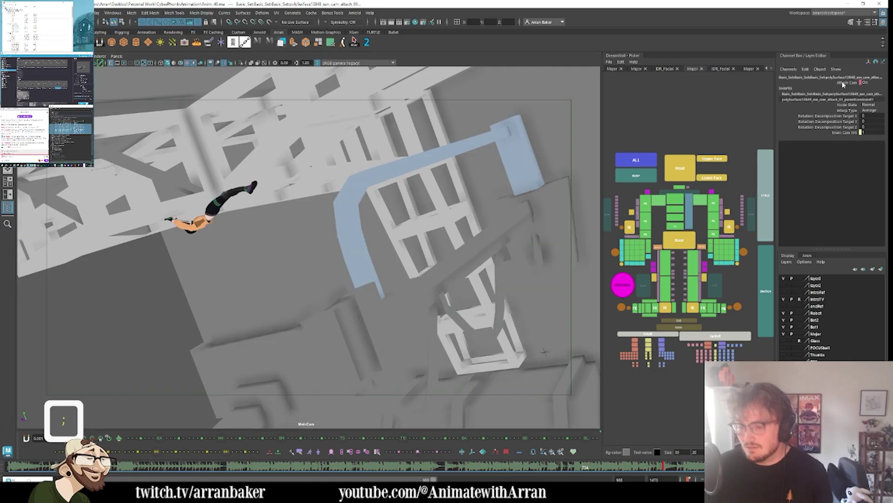
key(l)
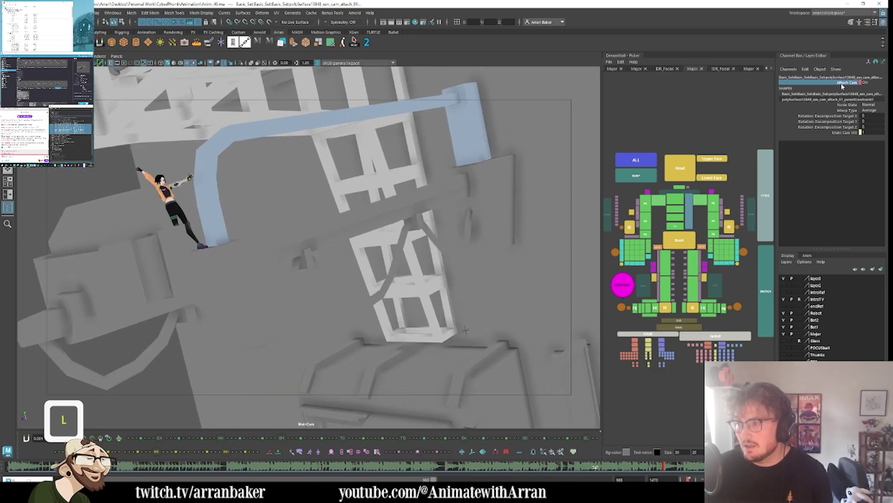
click(636, 176)
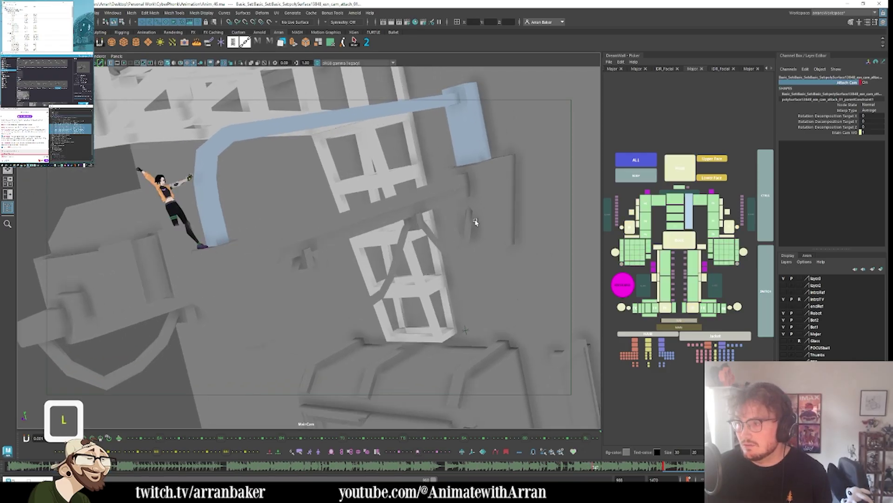
key(k)
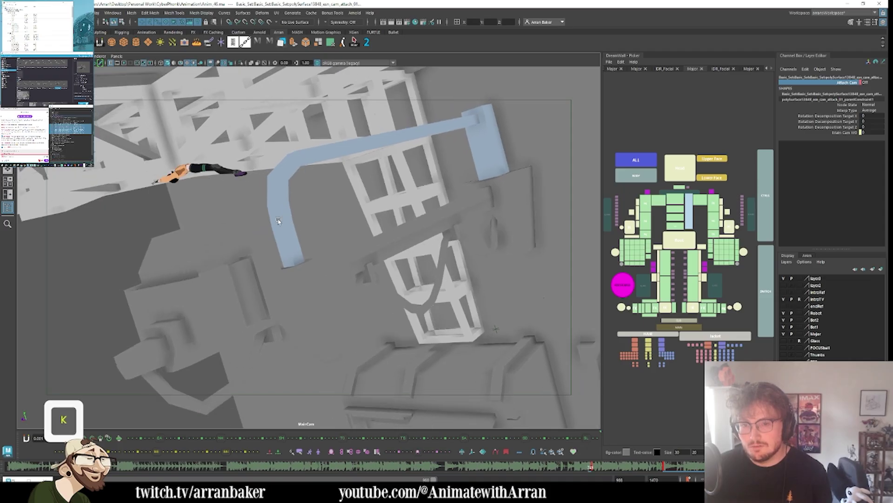
key(l)
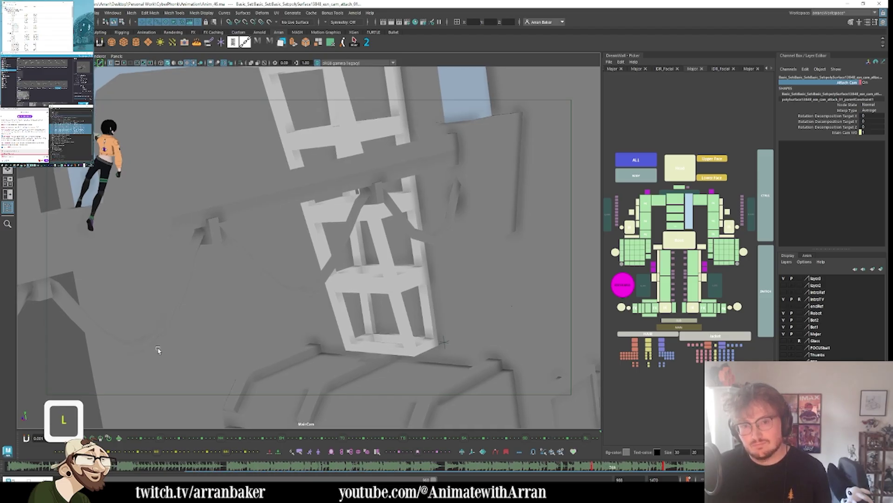
- Clear the selection and save the scene
click(79, 373)
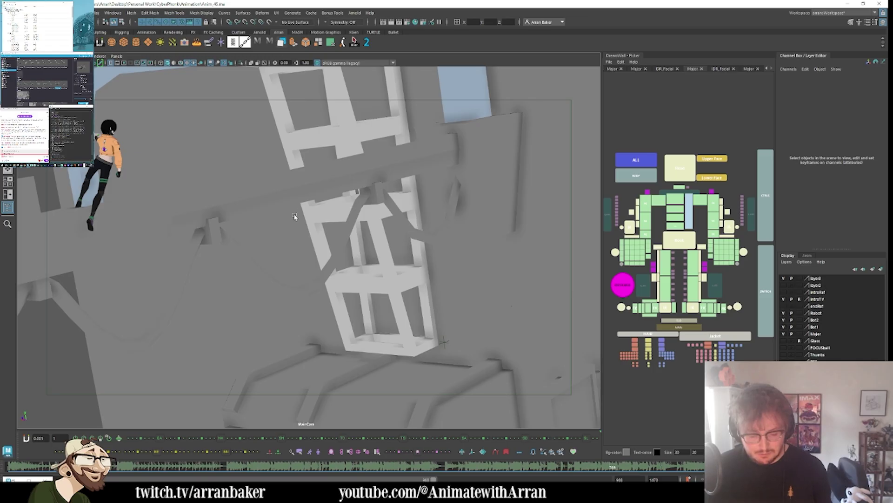
key(ctrl+s)
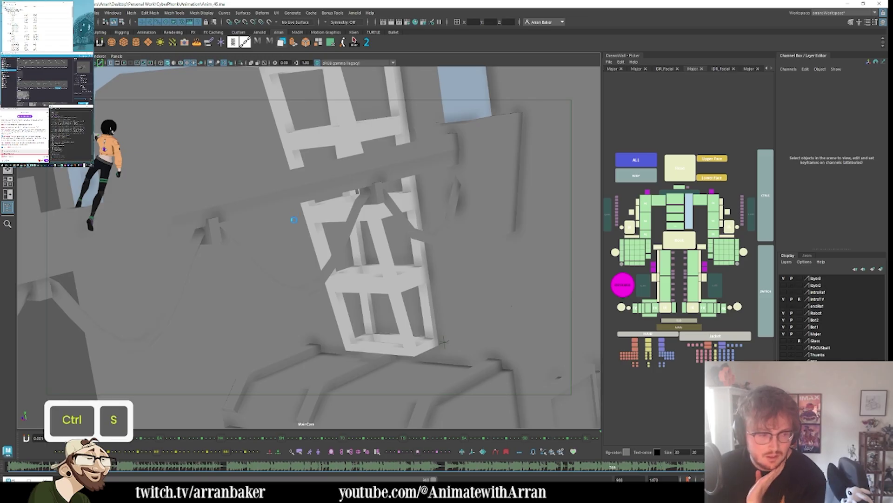
right_click(359, 460)
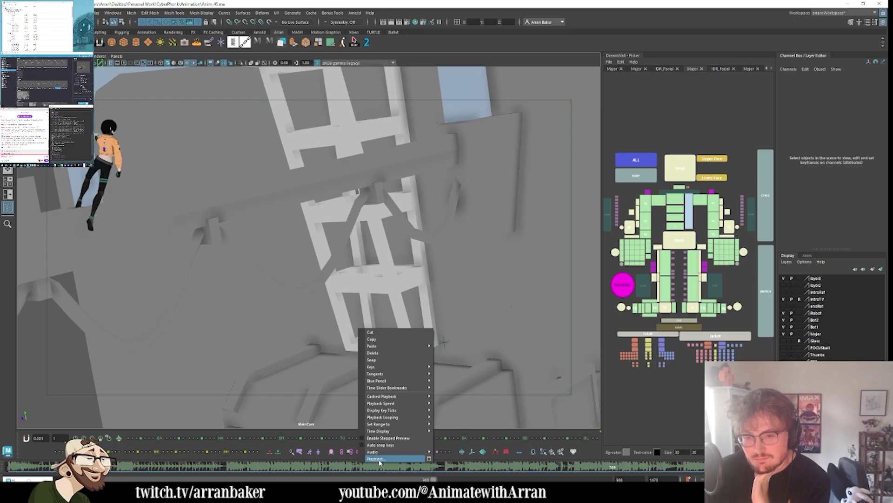
click(393, 460)
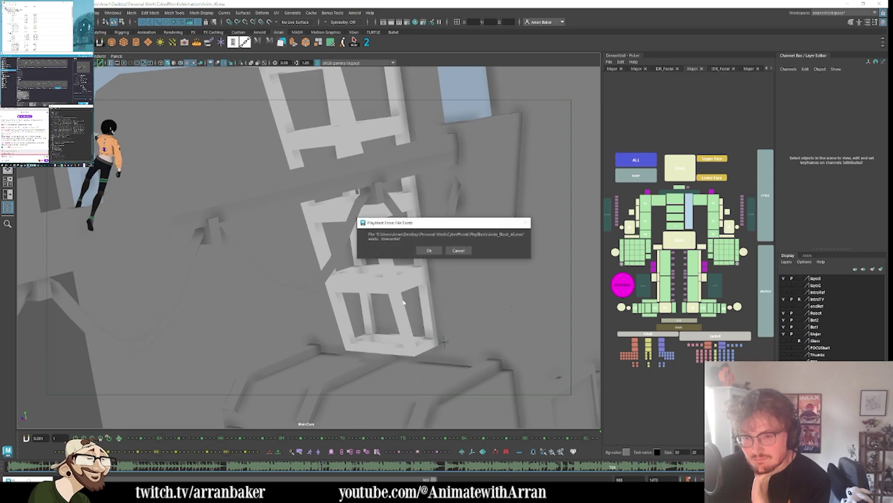
click(429, 251)
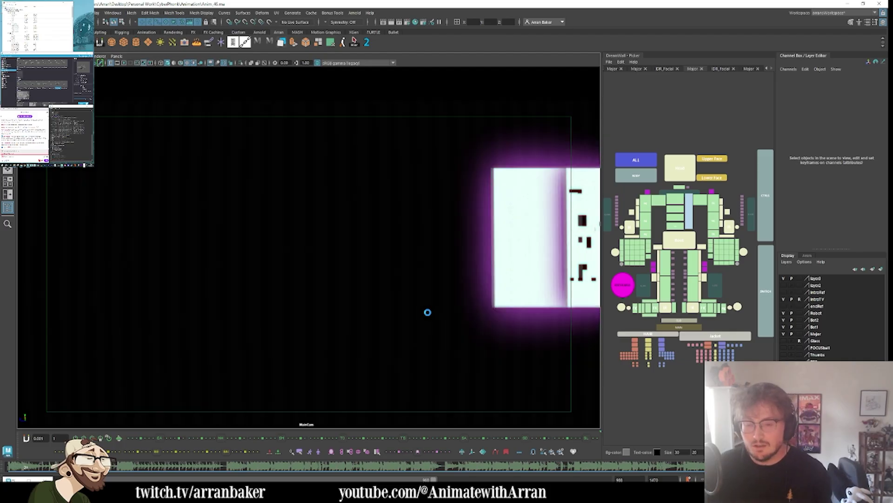
key(Escape)
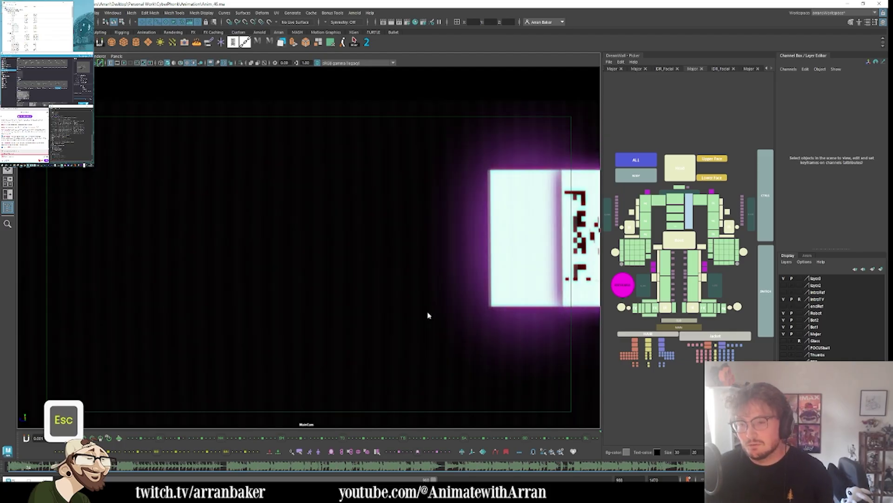
- Start the playback range at a later point in the shot and review a new playblast of the leap
key(Return)
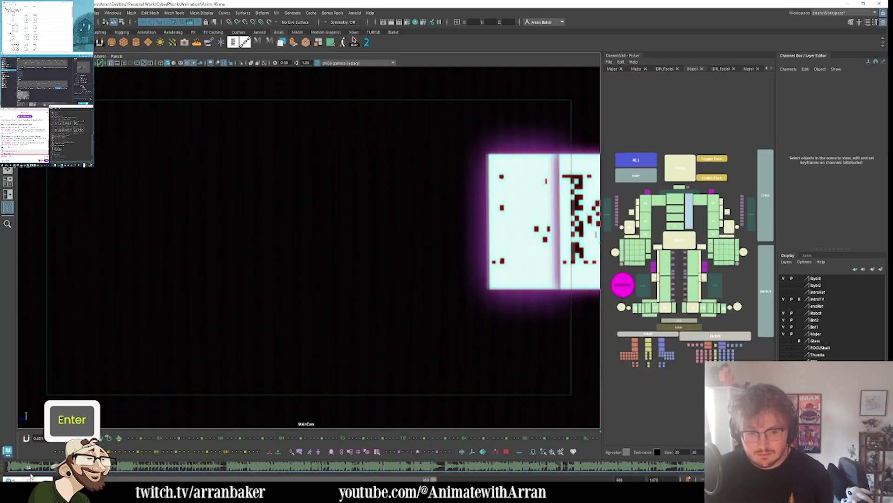
click(183, 468)
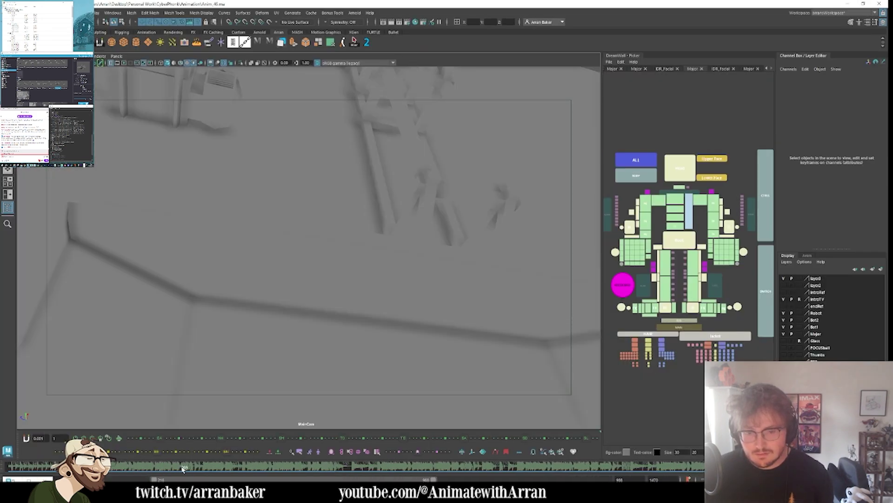
drag(256, 472, 463, 466)
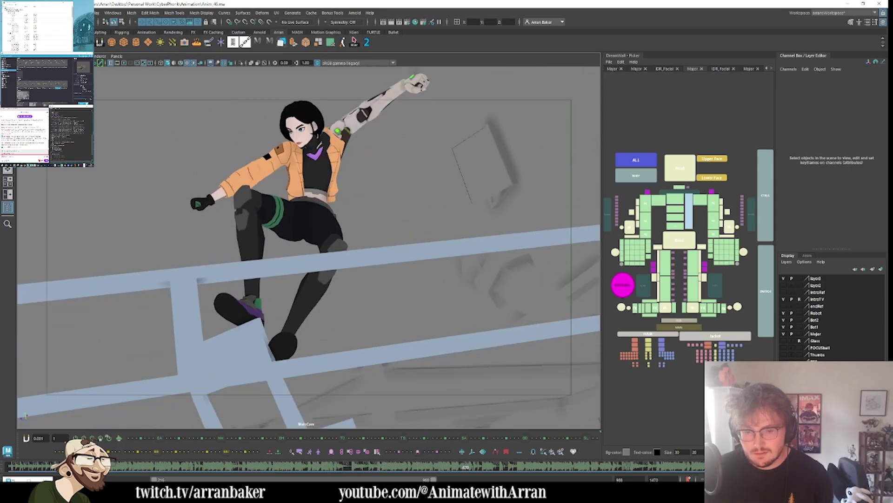
key(space)
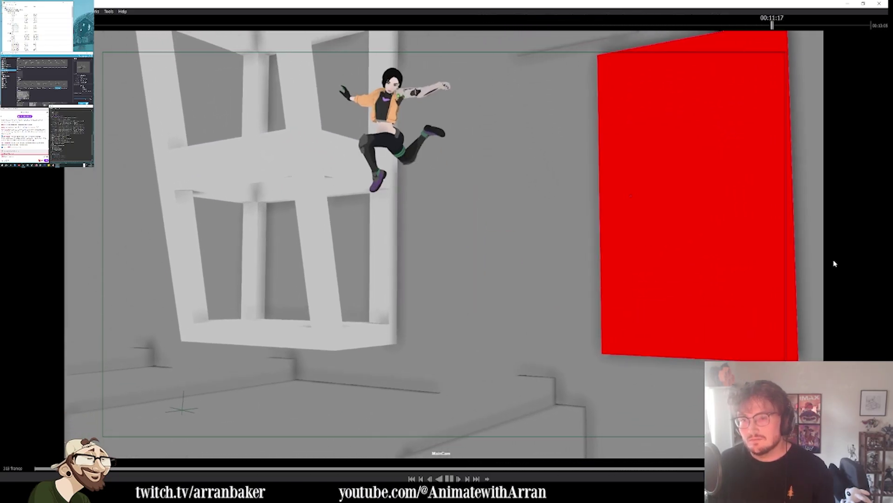
key(space)
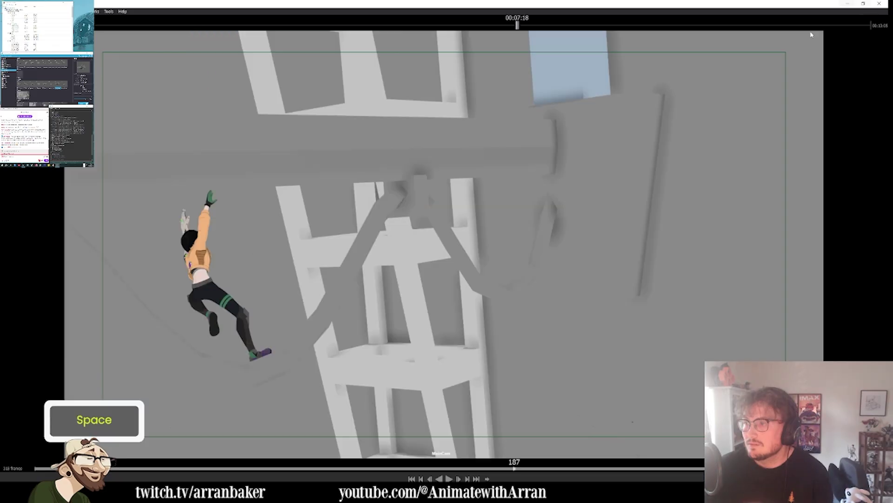
key(space)
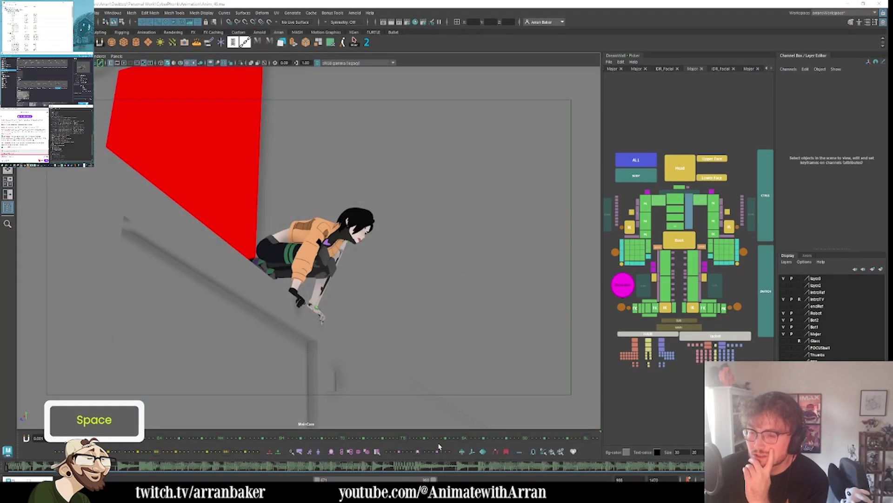
- Inspect the cable's Attach Cam channel at the part of the leap where the red panel is in view
click(534, 468)
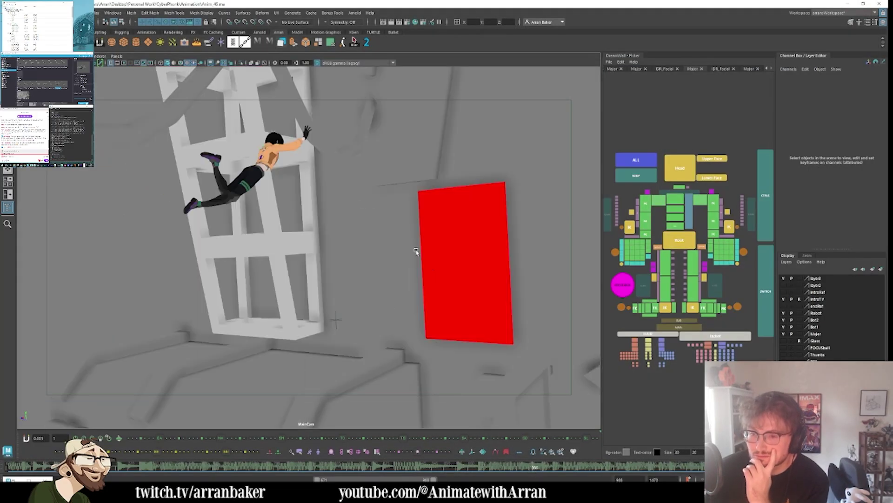
click(359, 134)
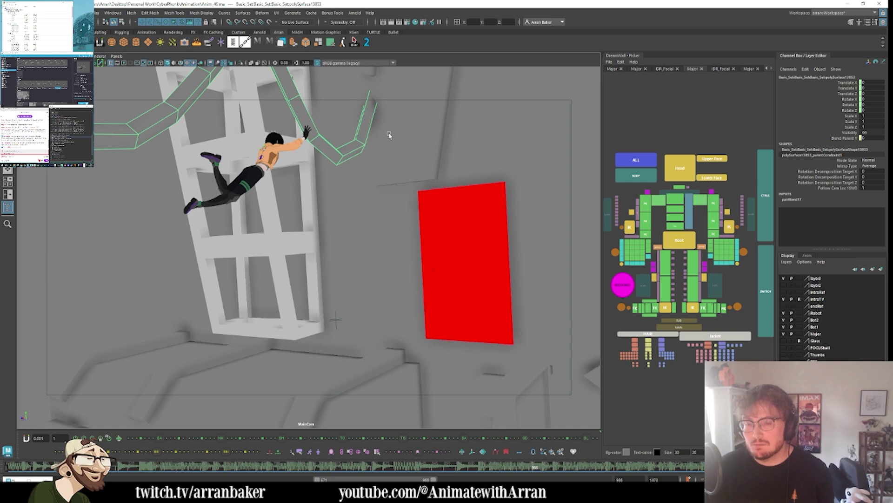
click(359, 134)
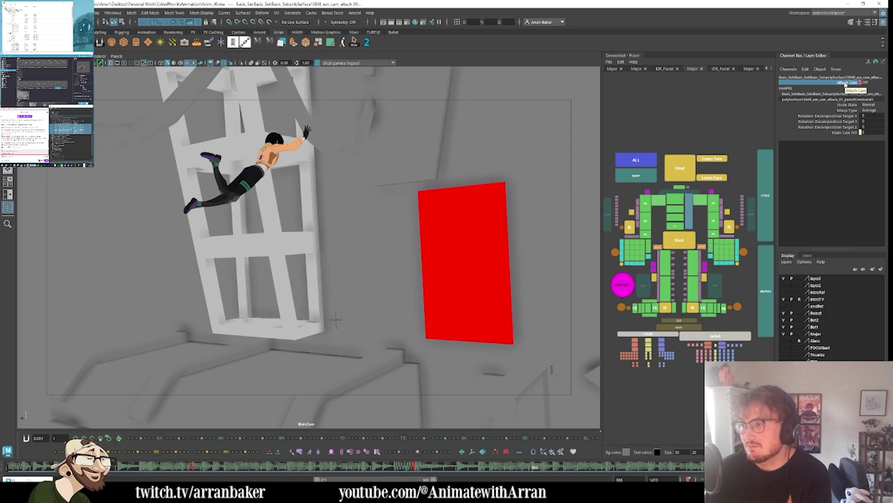
right_click(846, 84)
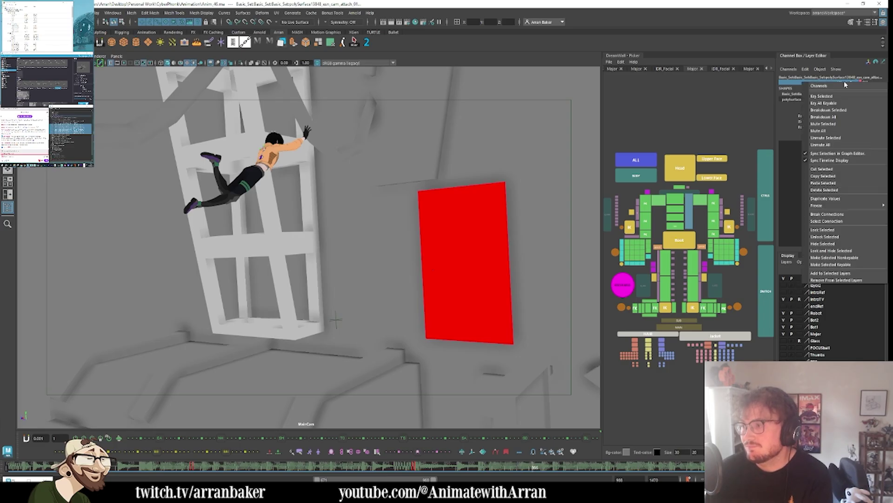
click(826, 130)
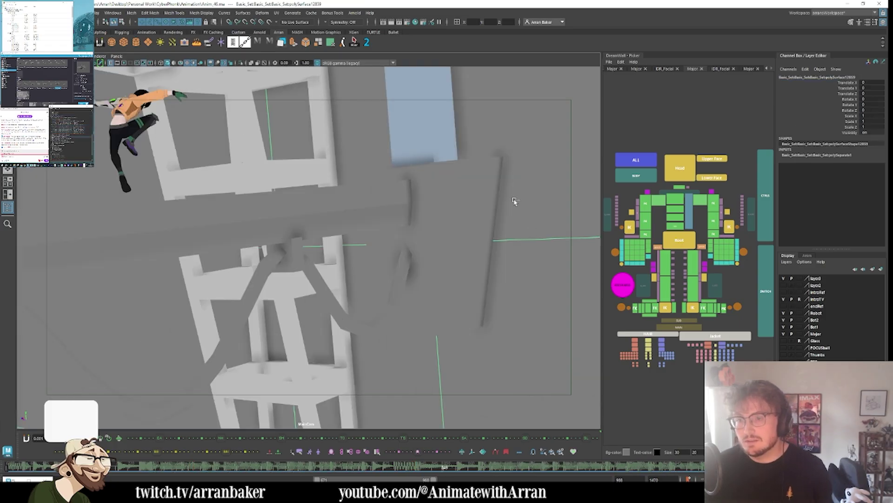
ctrl+click(408, 225)
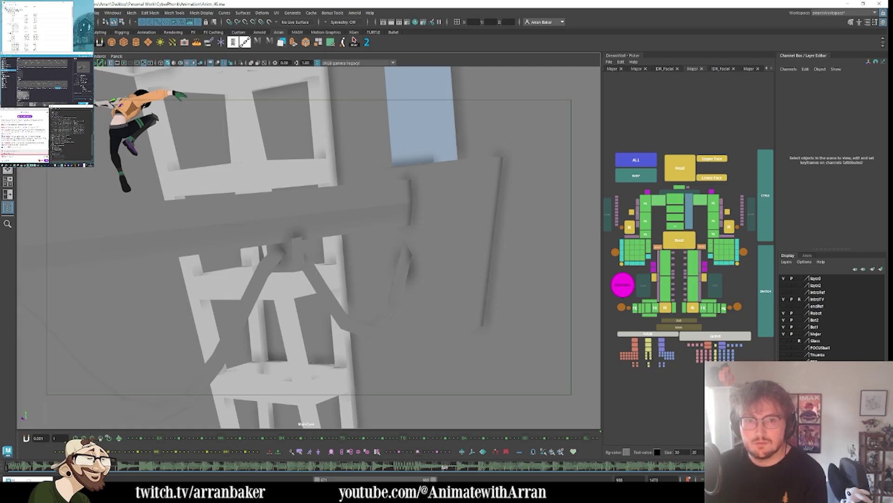
- Isolate MainCam's Rotate X curve in the Graph Editor and frame its keys around the zoom-in
click(102, 62)
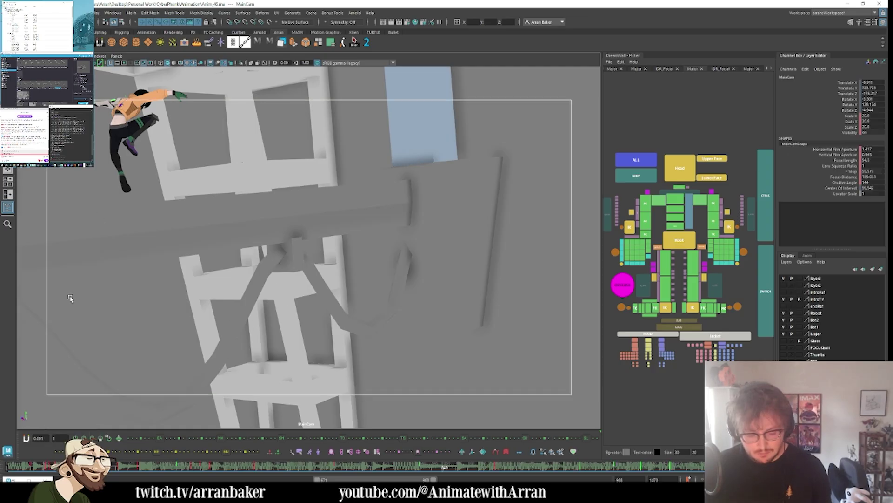
key(g)
click(502, 253)
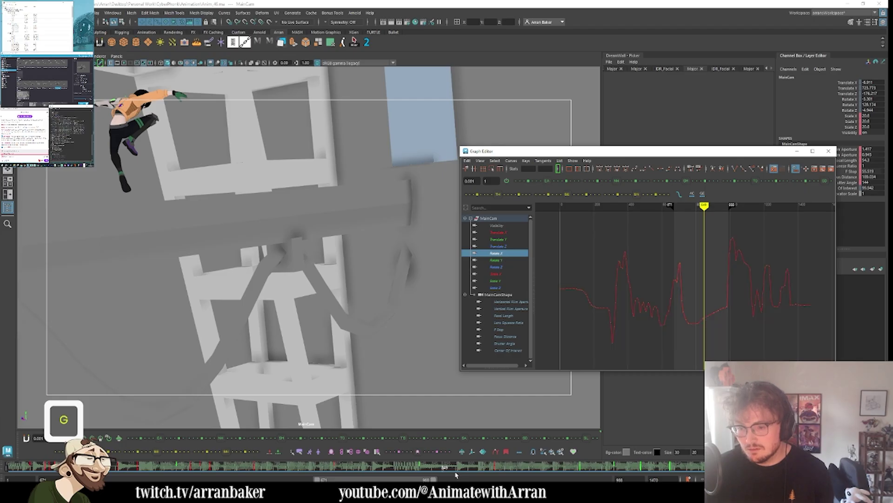
mouse_move(455, 474)
mouse_down()
mouse_move(186, 447)
mouse_move(260, 447)
mouse_move(224, 448)
mouse_up()
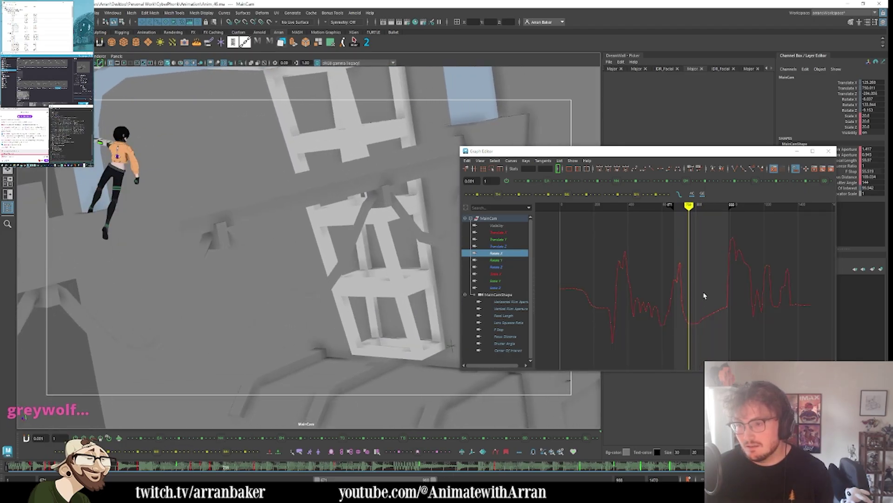
drag(652, 243, 712, 332)
key(f)
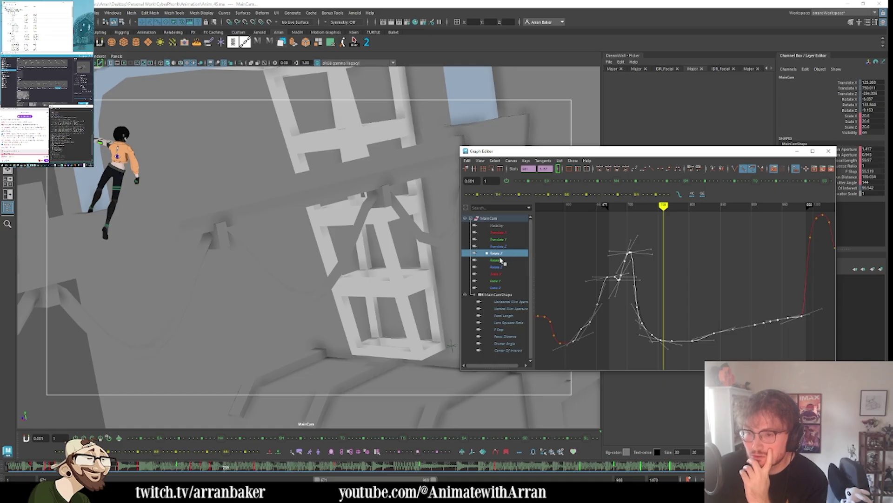
- Select the Focal Length keys along MainCam's upper plateau and lower them in small increments to reduce the zoom
click(505, 316)
drag(638, 226, 751, 276)
click(629, 195)
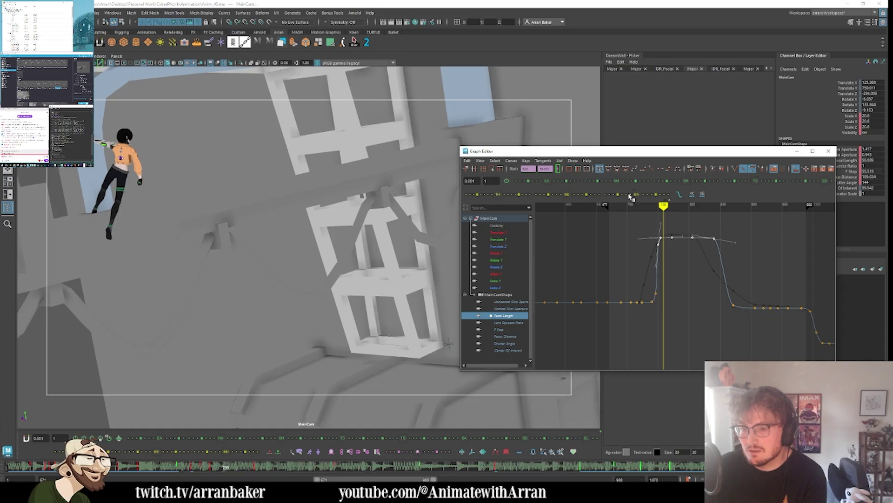
click(629, 195)
click(630, 195)
click(629, 195)
click(629, 194)
click(630, 195)
click(630, 195)
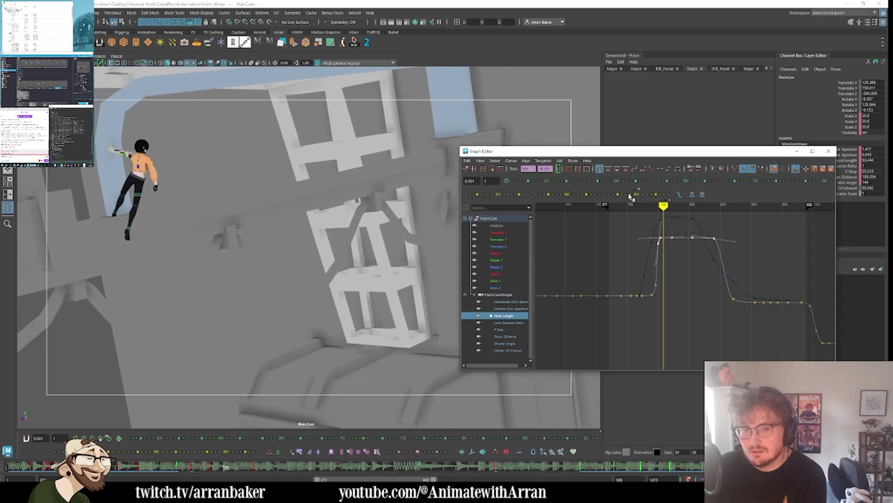
- Lower the selected Focal Length keys on MainCam's plateau slightly more and check the framing across the zoomed-in section
click(631, 196)
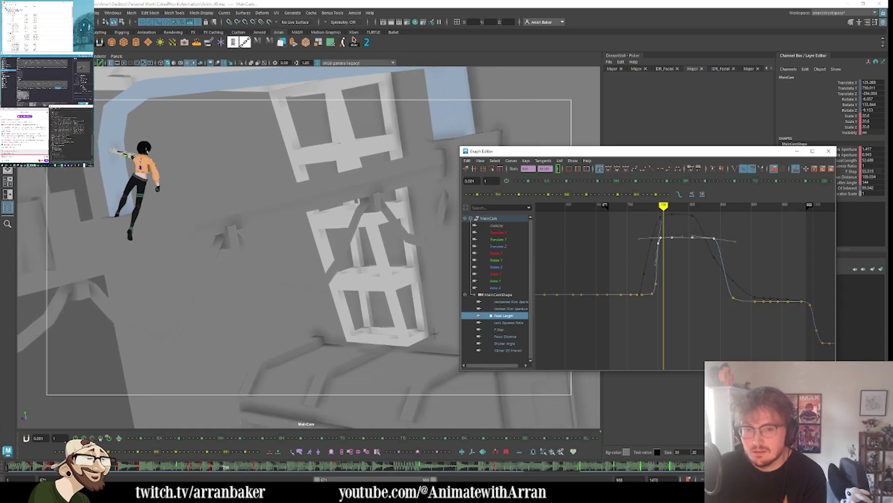
drag(233, 463, 326, 480)
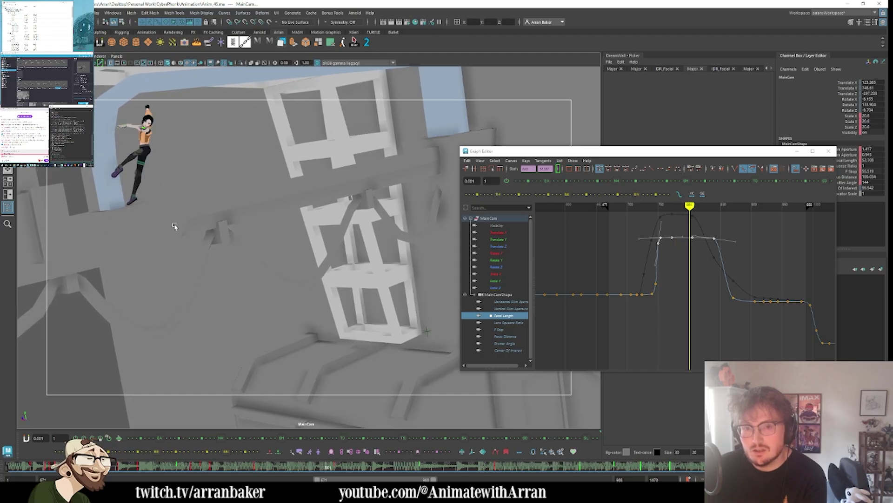
- Raise MainCam's Rotate X keys along the drop and low plateau slightly, and check the framing through the leap
click(501, 254)
ctrl+alt+drag(634, 343, 702, 306)
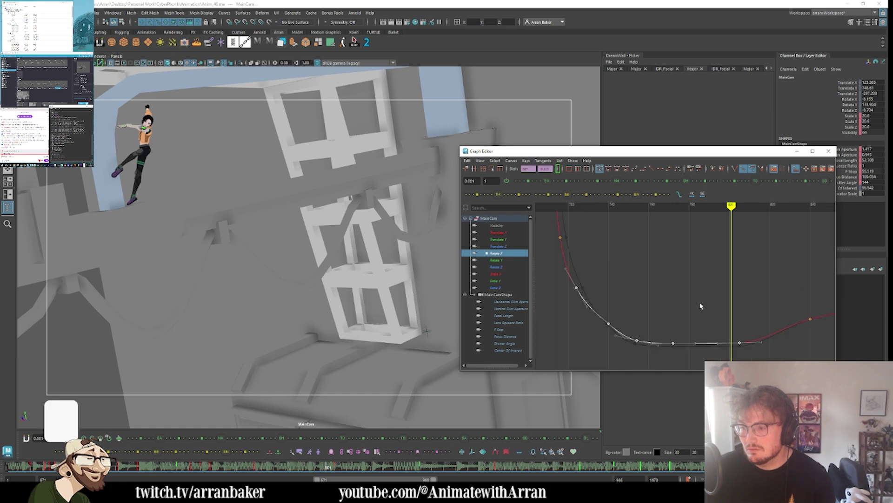
key(w)
drag(763, 358, 535, 230)
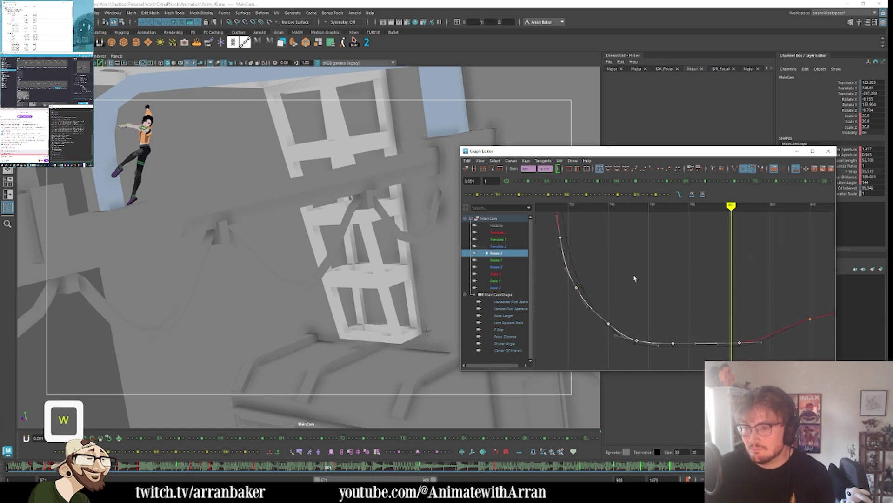
shift+middle_drag(634, 278, 644, 274)
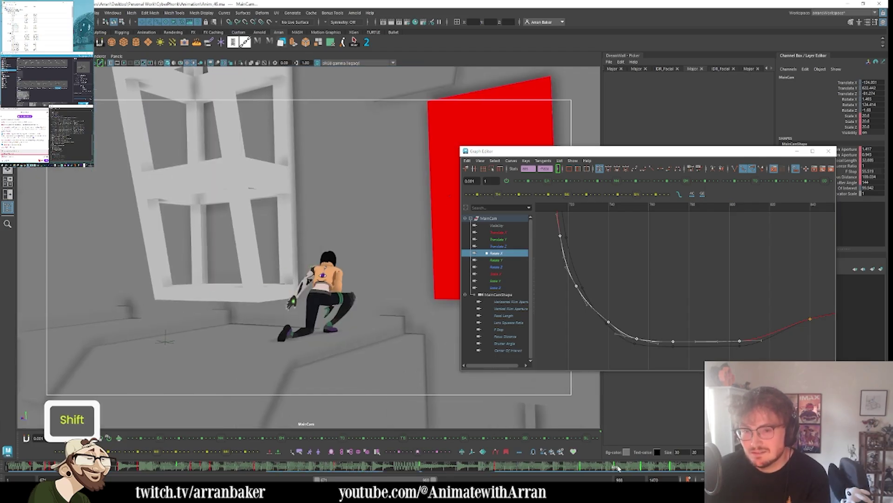
mouse_move(470, 466)
mouse_down()
mouse_move(303, 474)
mouse_move(312, 471)
mouse_move(186, 465)
mouse_move(195, 467)
mouse_up()
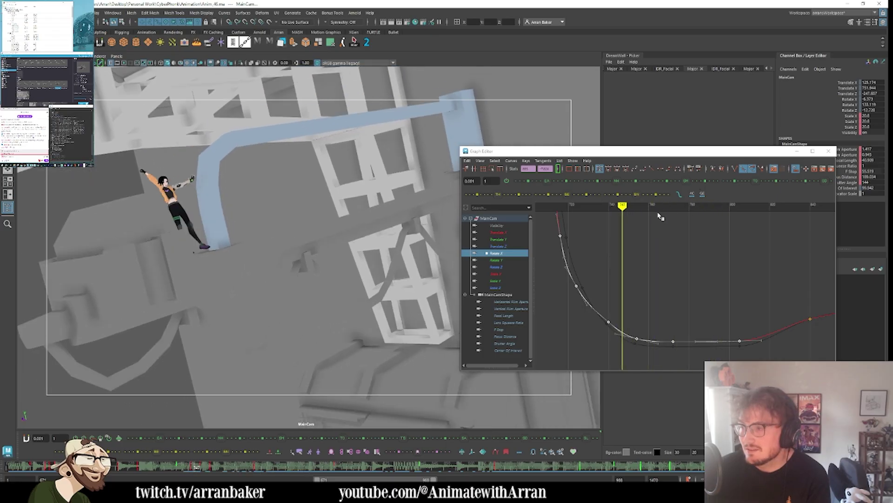
- Delete the Attach Cam key at the current frame on the character's camera attach, and copy its remaining keys from the first key's frame
click(67, 117)
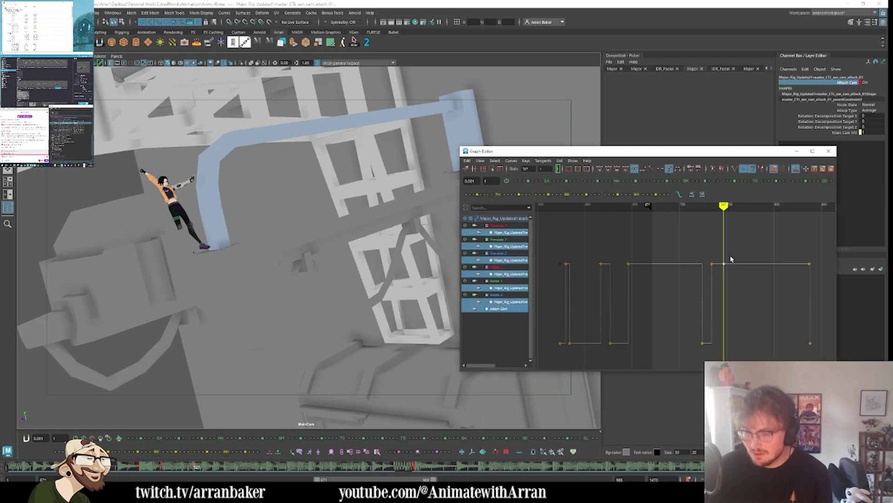
key(Delete)
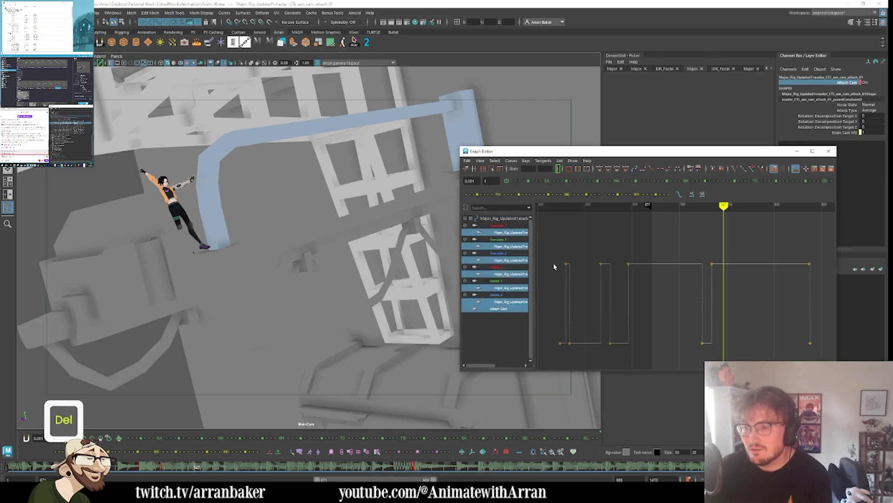
drag(554, 265, 623, 311)
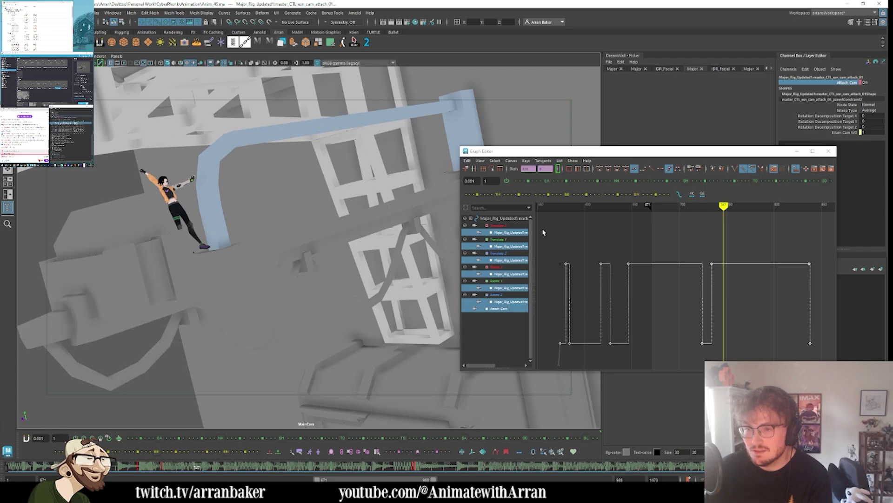
drag(107, 466, 22, 466)
drag(320, 480, 267, 480)
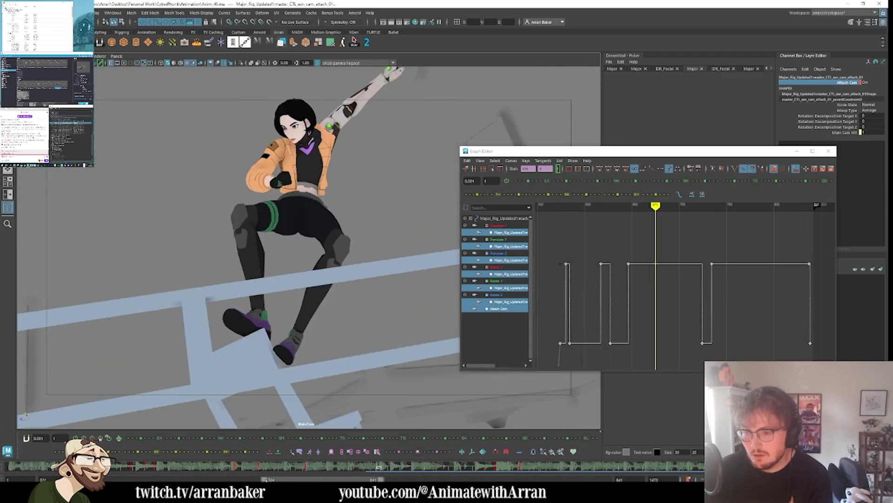
click(560, 205)
key(period)
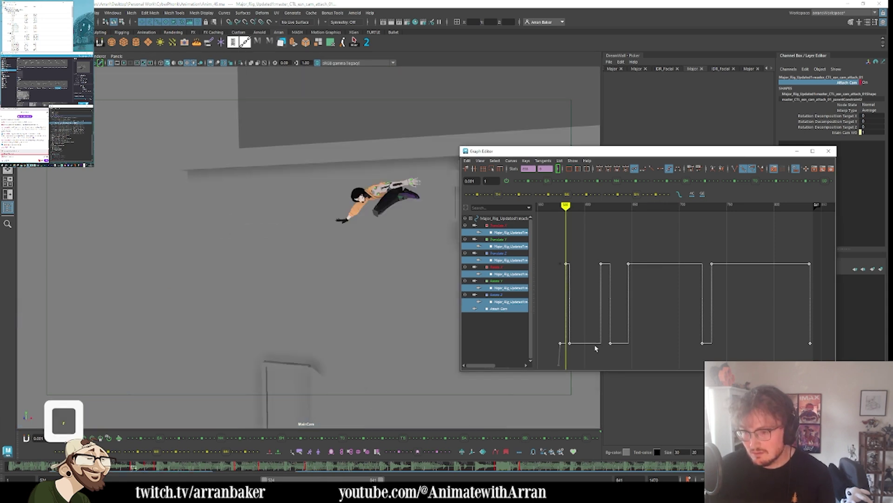
key(comma)
click(467, 161)
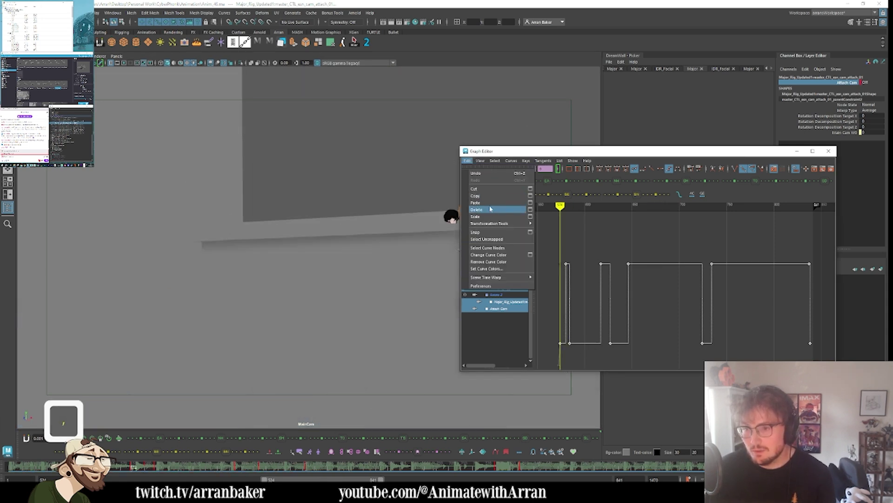
- Open the camera attachment tool and delete the existing camera attach object
click(366, 42)
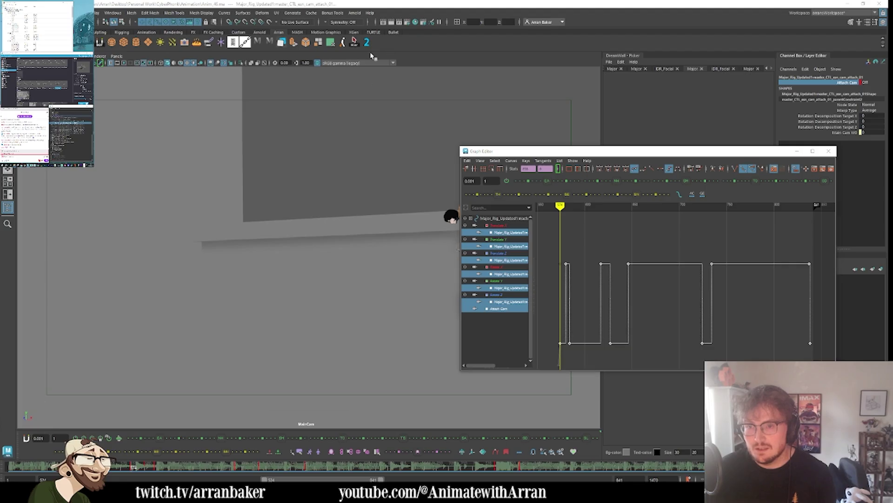
click(71, 130)
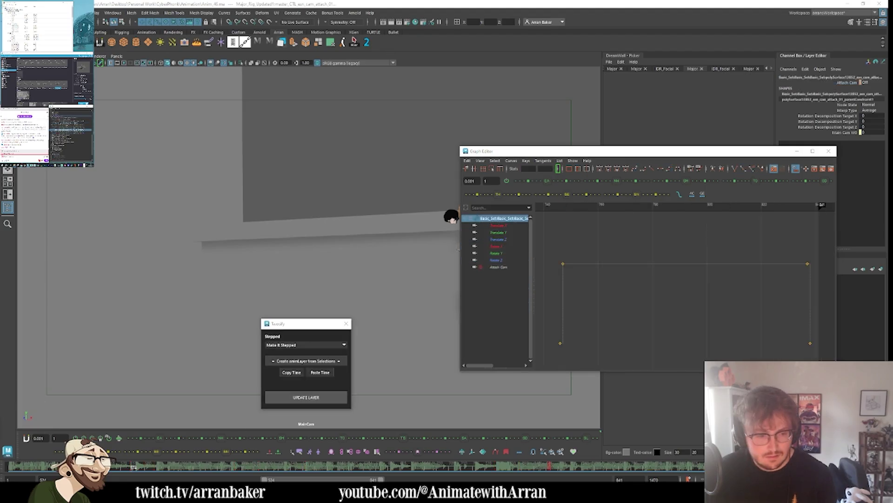
key(BackSpace)
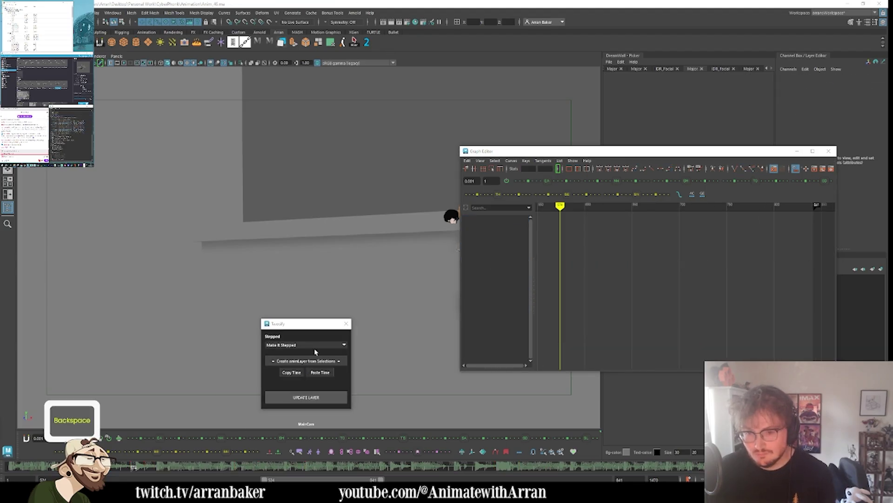
- Set the tool to Attach to Camera and assign MainCam as its camera
click(324, 347)
click(303, 358)
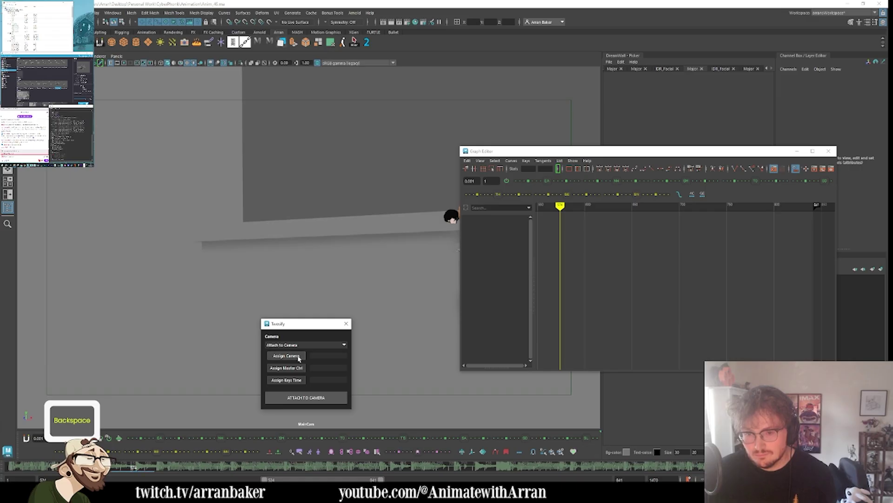
click(298, 357)
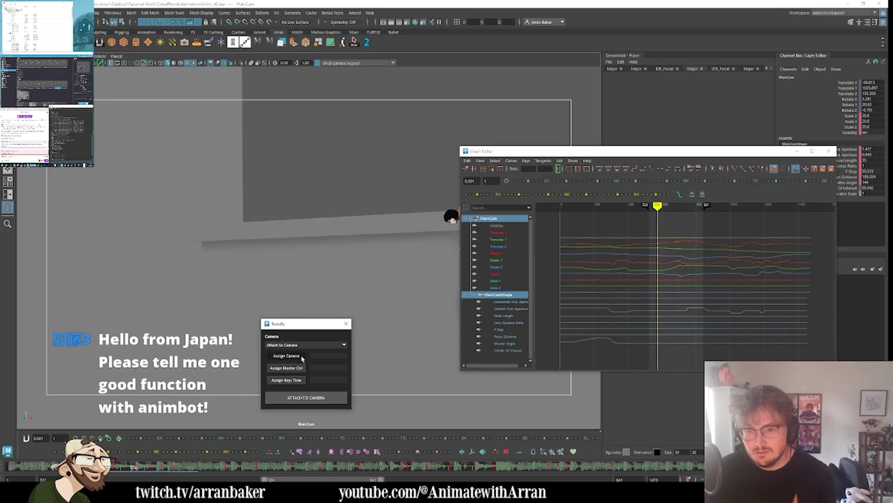
click(300, 357)
- Assign the character's master control and the root control's key times, and attach the character to the camera
drag(549, 153, 168, 96)
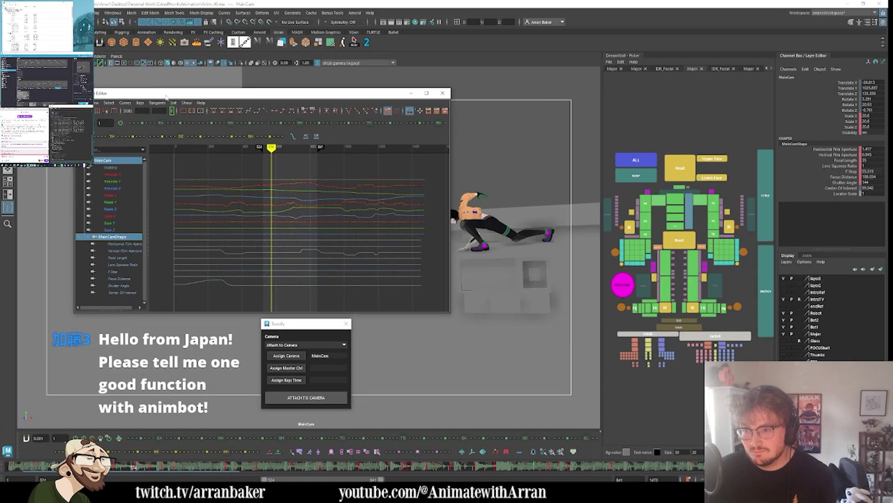
click(680, 321)
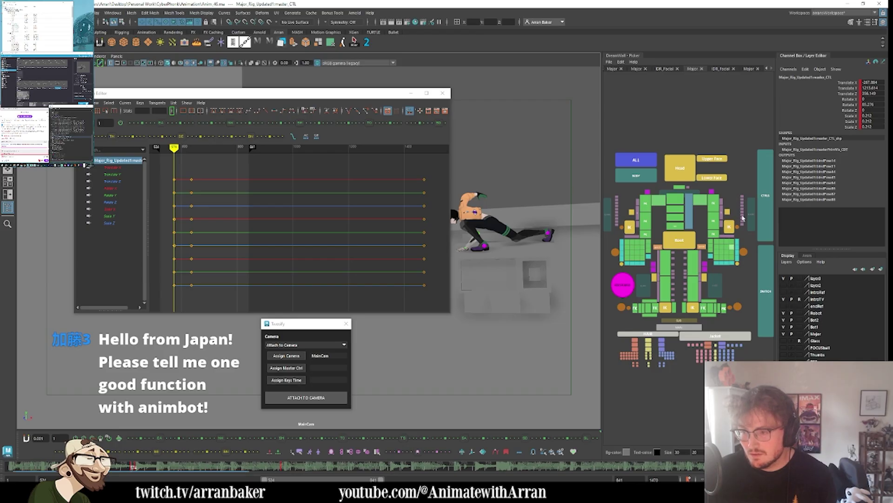
click(287, 368)
click(679, 240)
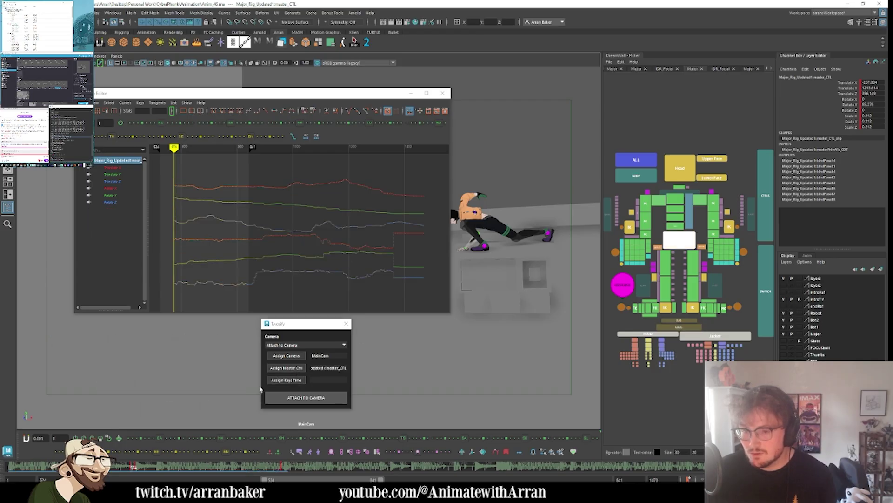
click(286, 380)
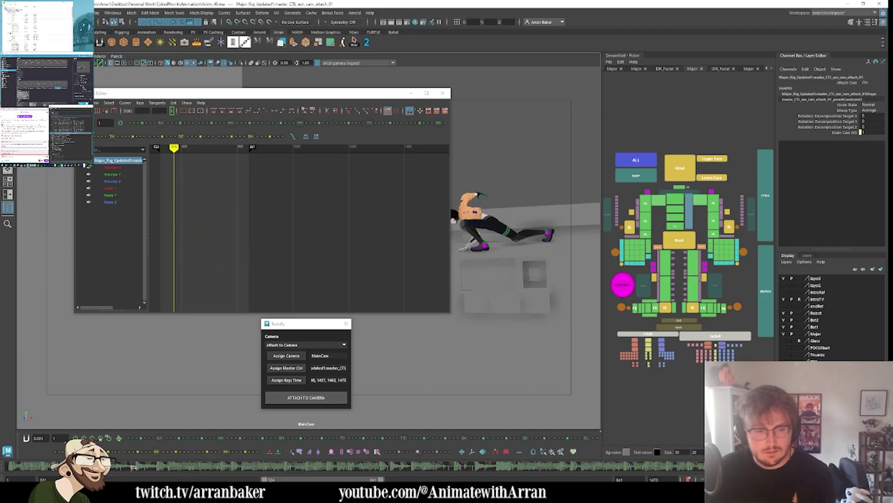
- Key Attach Cam on the new master control attach, paste the copied keys onto its curve and frame them
click(838, 85)
right_click(837, 84)
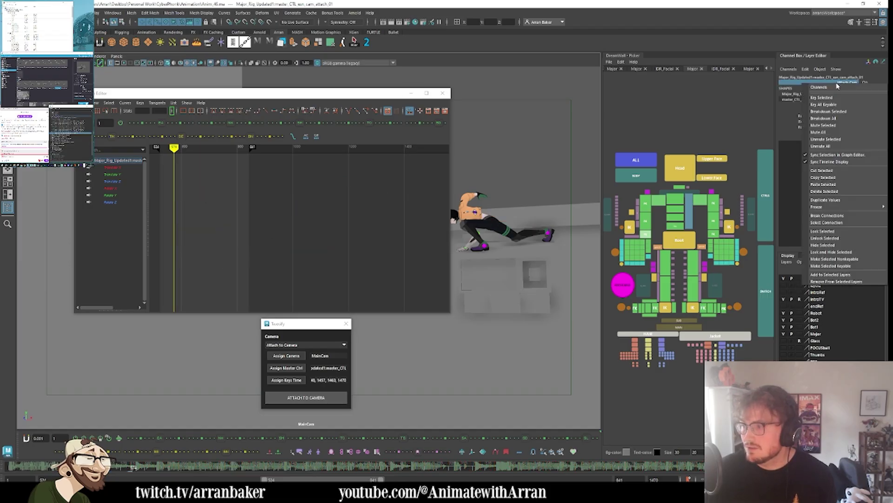
click(842, 100)
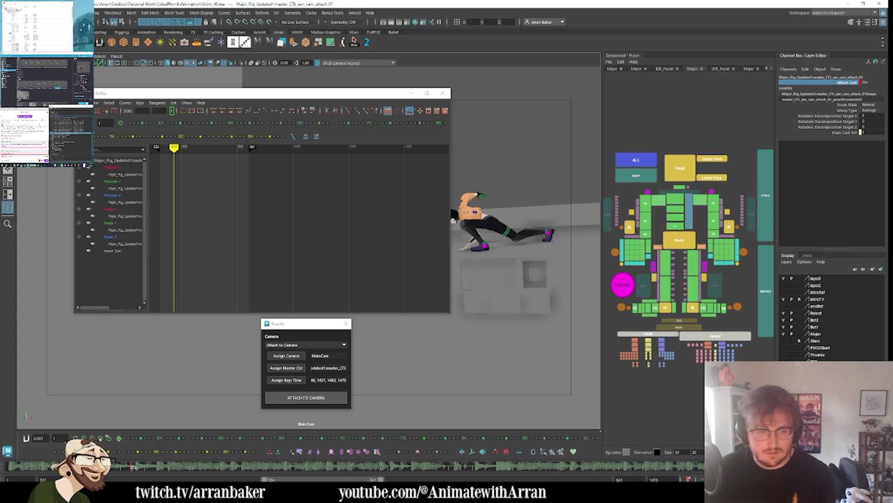
click(128, 252)
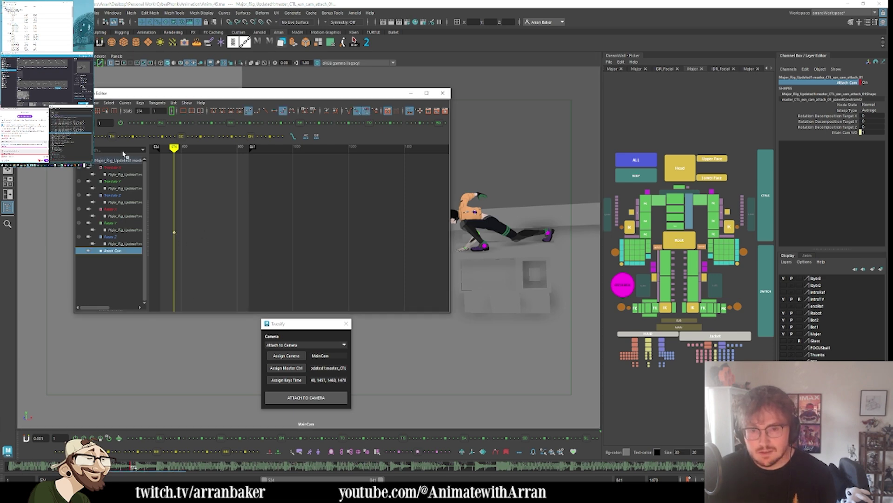
click(81, 103)
click(89, 145)
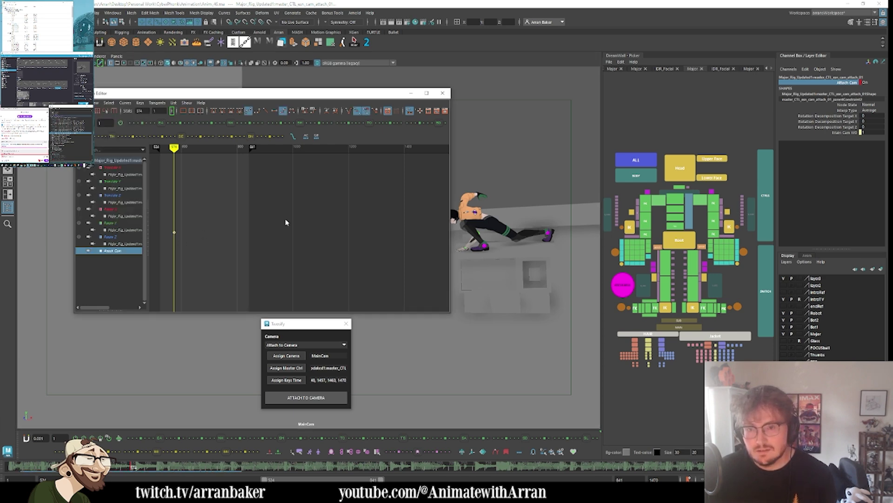
key(f)
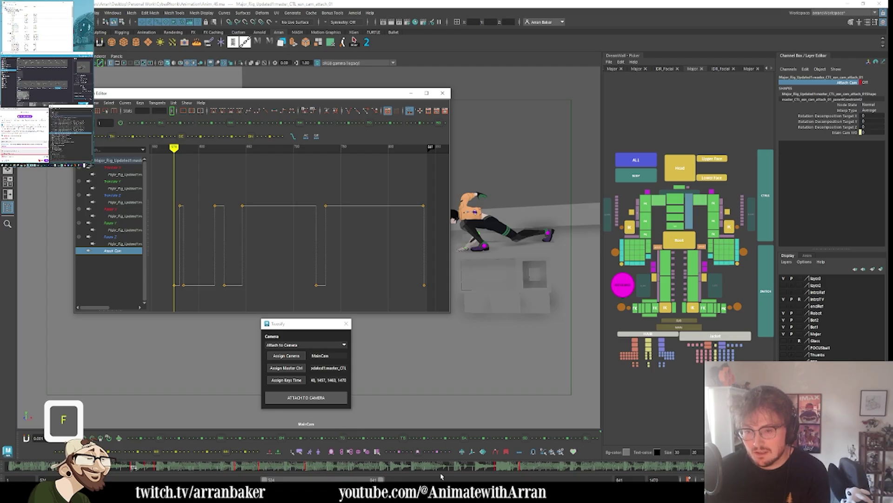
- Examine the character's placement through the leap frame by frame, with the Graph Editor out of the way
click(467, 468)
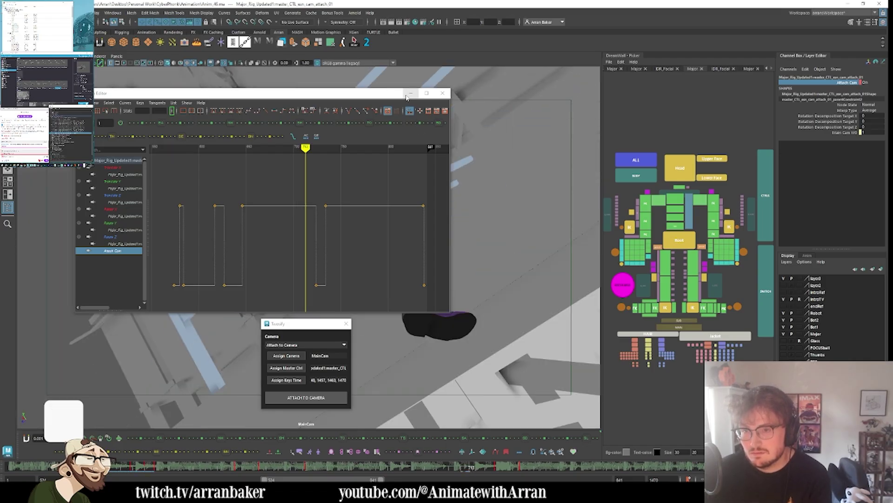
click(411, 93)
drag(515, 466, 552, 475)
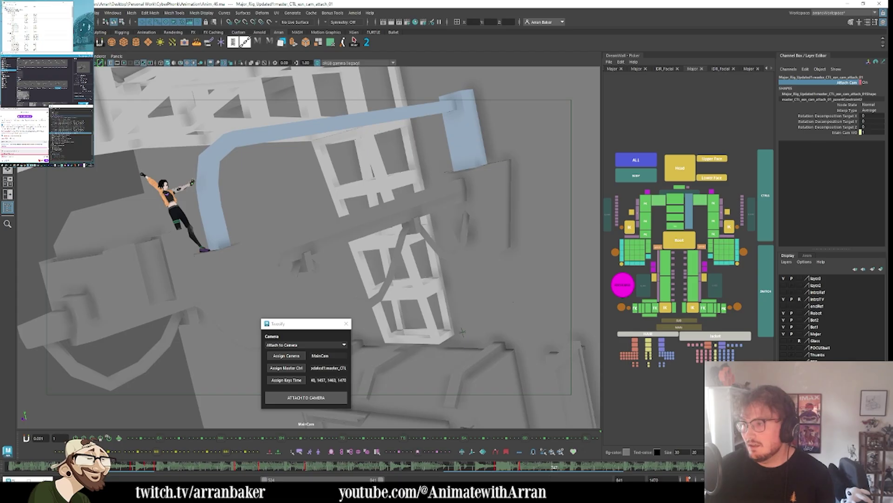
click(844, 78)
click(844, 82)
middle_drag(419, 218, 180, 244)
key(l)
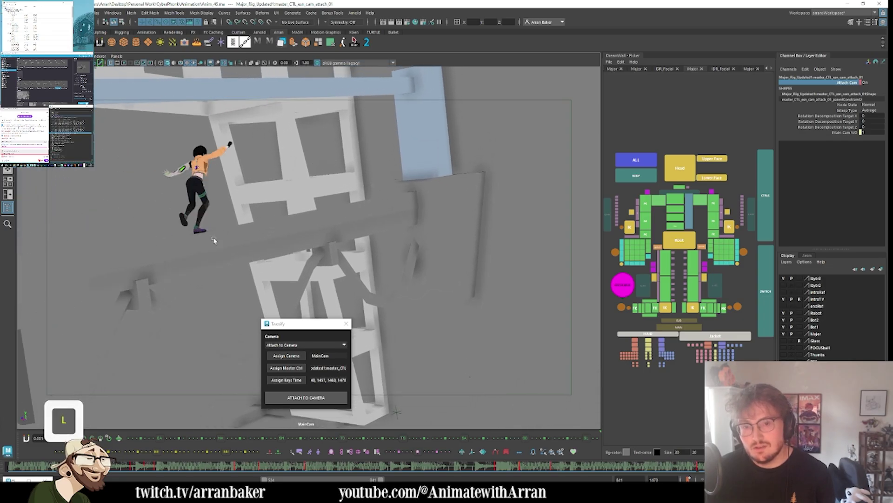
key(l)
key(l)
key(l)
key(l)
key(l)
key(l)
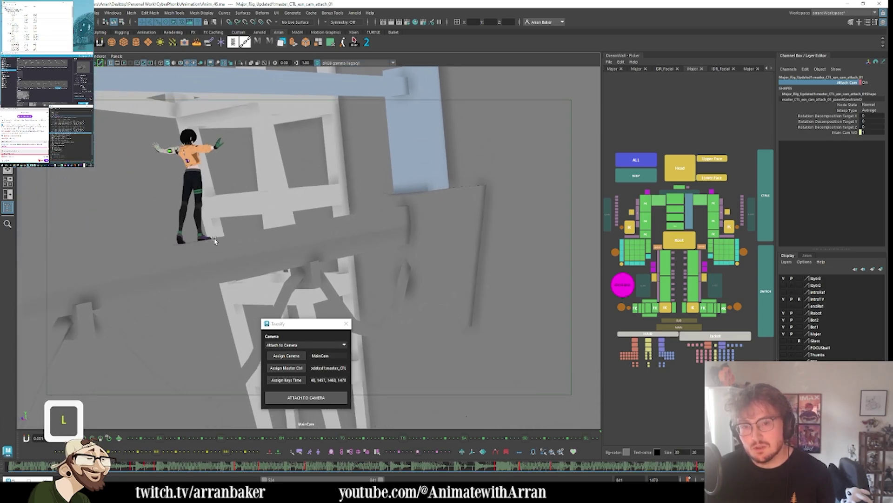
key(k)
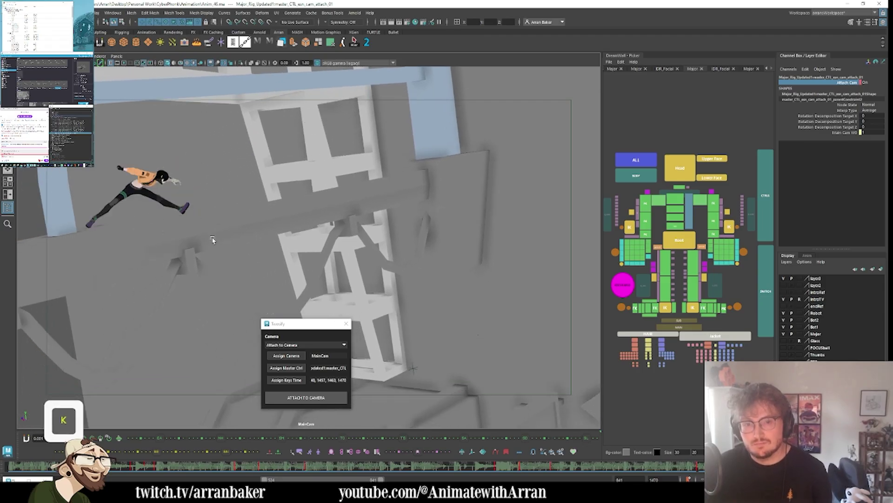
key(k)
key(k)
key(k)
key(k)
key(k)
key(k)
key(l)
key(l)
key(l)
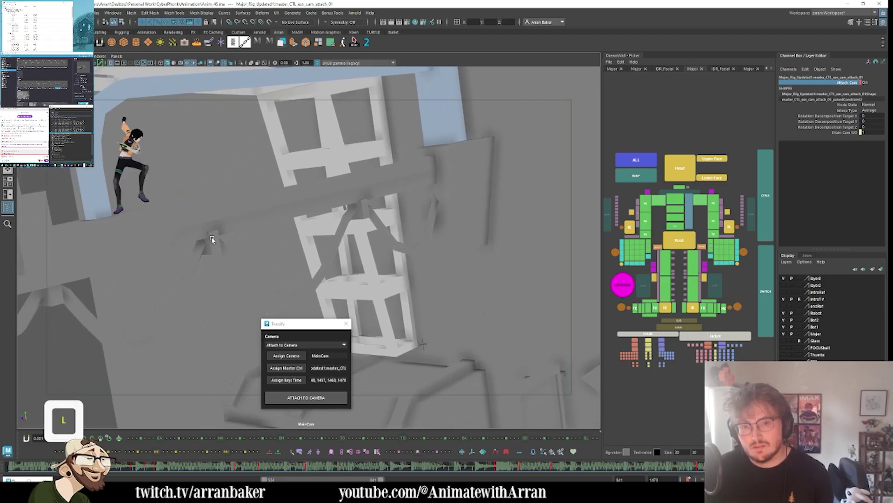
key(l)
key(l)
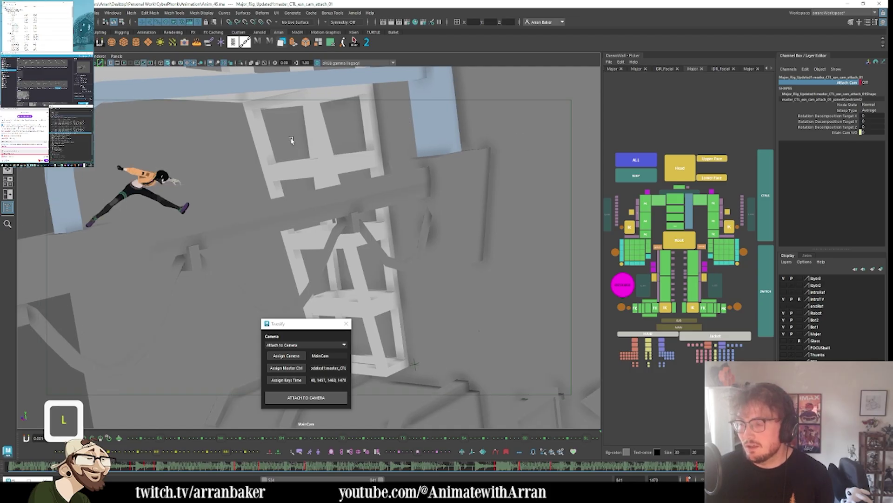
- Delete the Attach Cam key just before the stretched leap pose and check the character's placement over the following frames
key(comma)
key(comma)
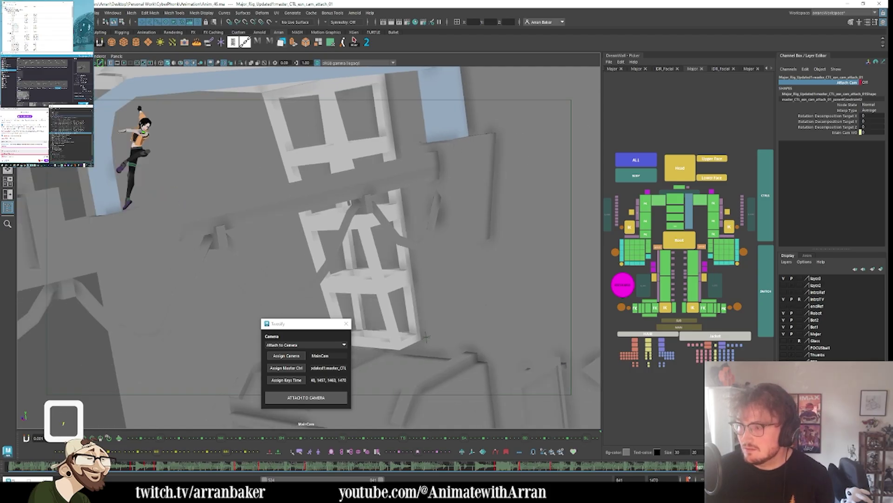
right_click(705, 335)
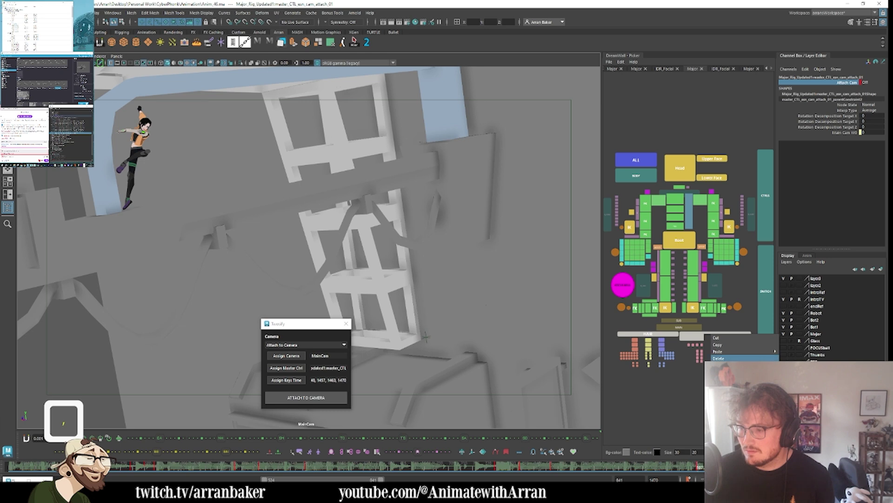
key(Escape)
key(period)
key(l)
key(l)
key(l)
key(l)
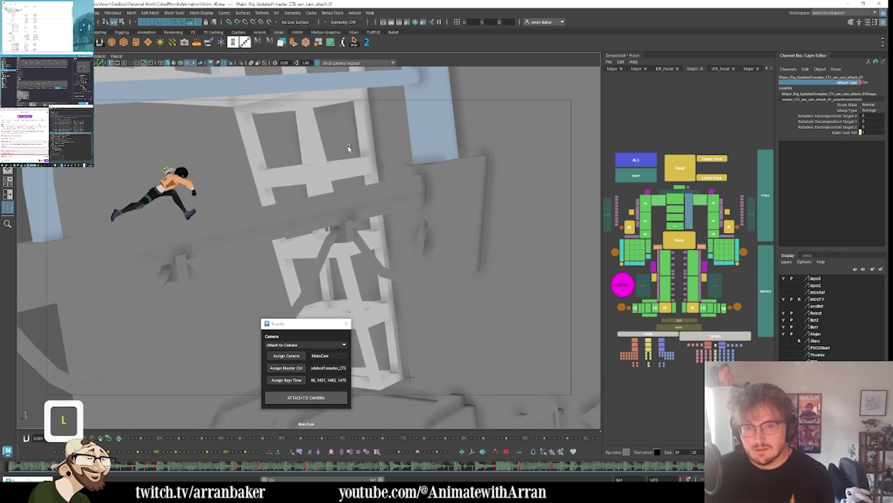
- Deselect the master control attach and close the Attach to Camera tool
click(401, 249)
click(495, 228)
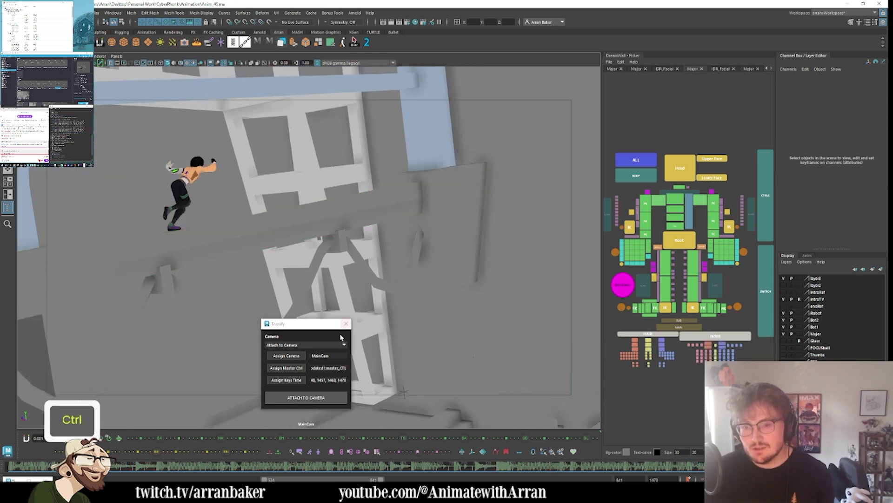
click(346, 322)
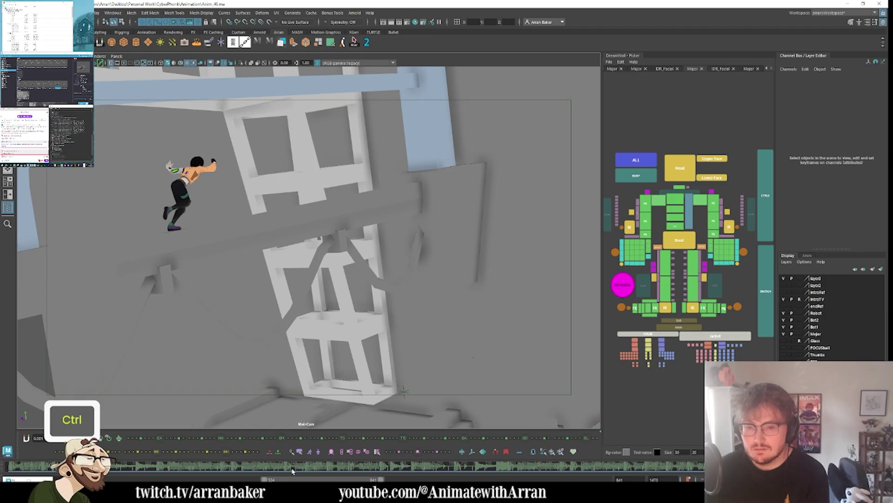
- Start the playback range at frame 670 and playblast it through frame 841, overwriting the existing playblast file
click(251, 468)
drag(251, 468, 366, 469)
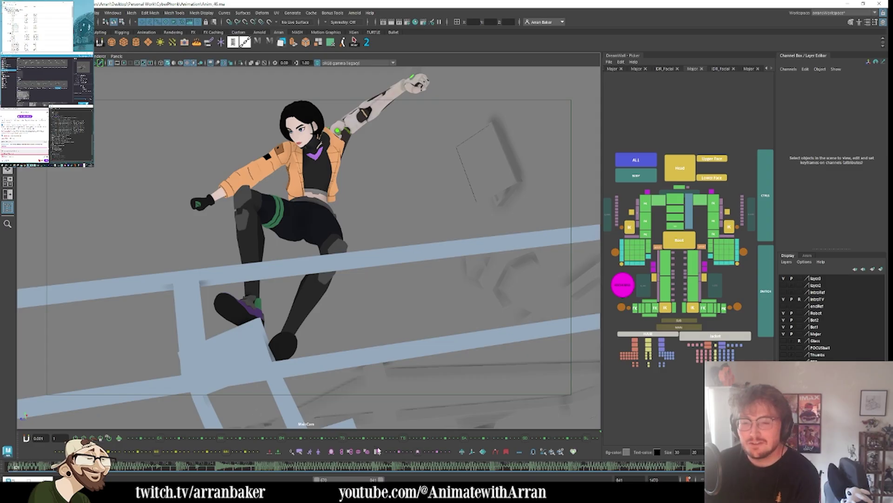
right_click(364, 470)
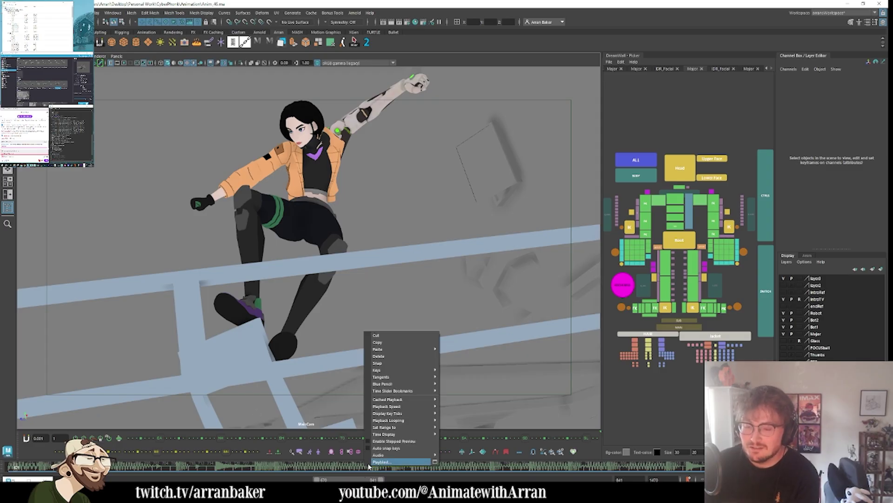
click(369, 462)
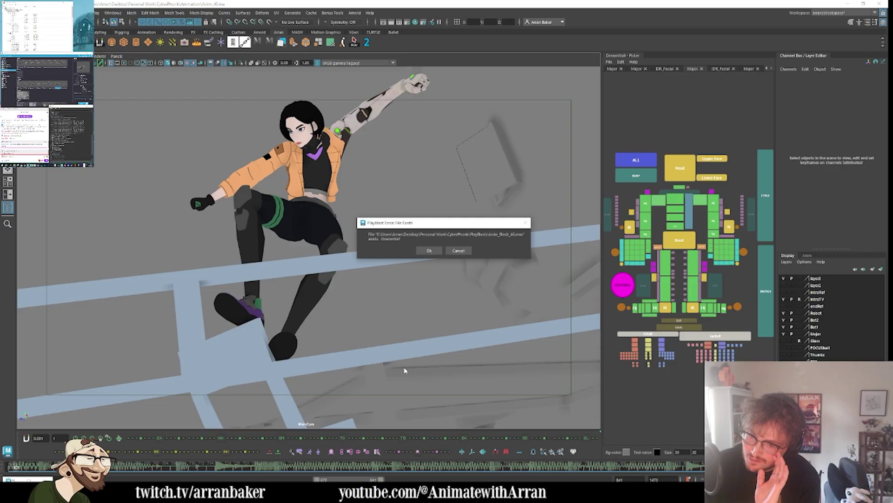
click(430, 251)
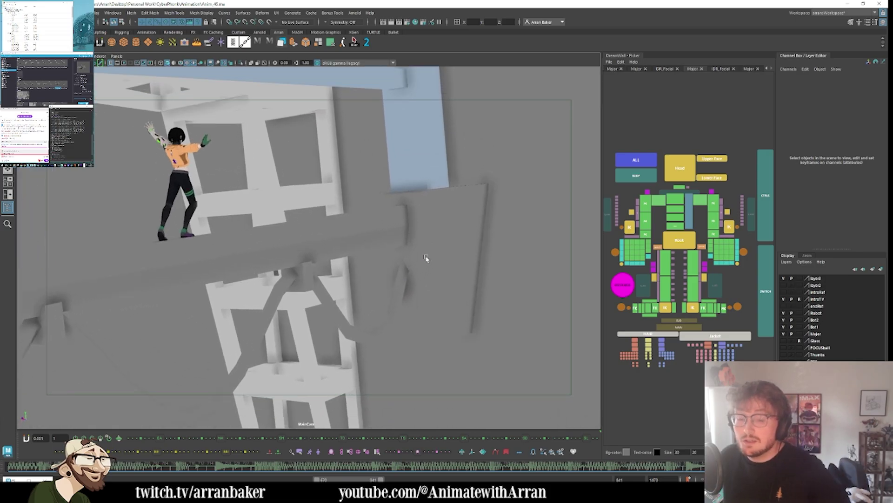
- Play the new leap playblast full screen to review the camera move, and close the player
key(Return)
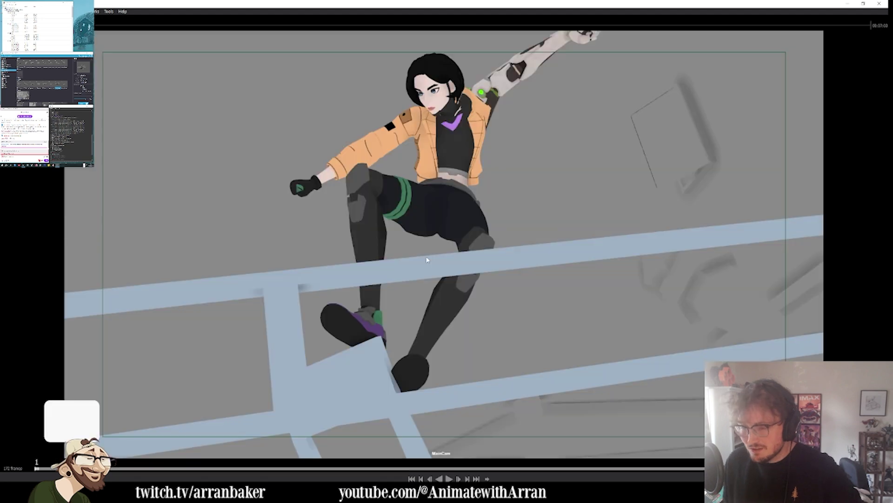
double_click(478, 8)
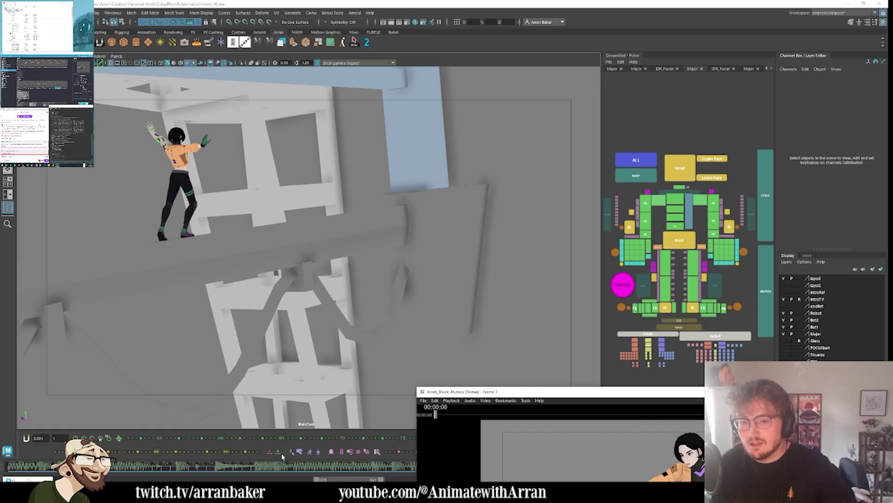
drag(511, 393, 264, 0)
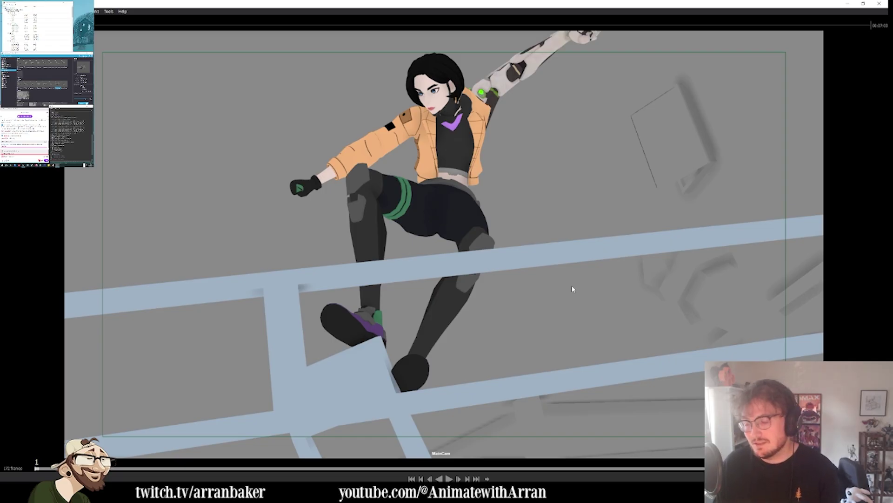
key(space)
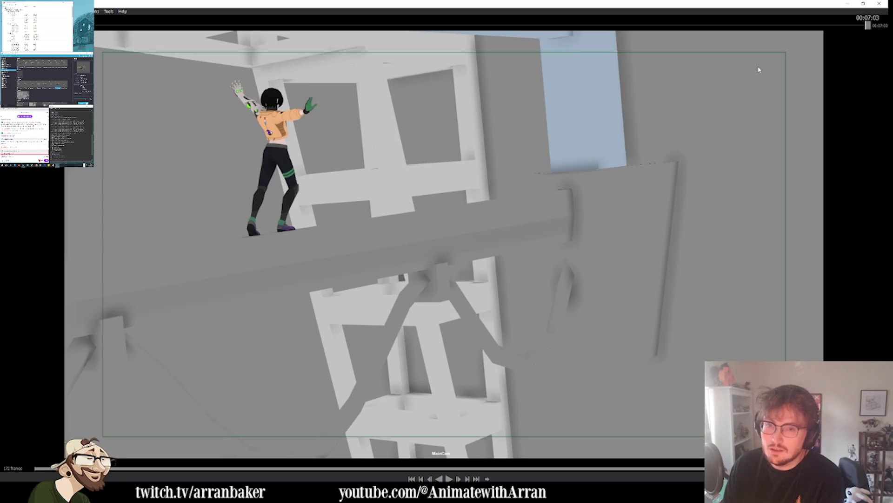
click(879, 4)
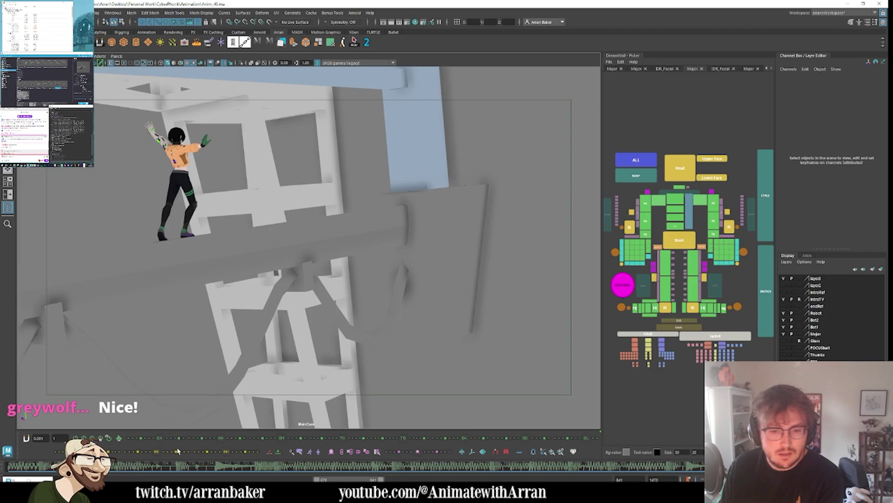
- Open the full-length playblast, review the shots around frames 575 to 701 and frame 306, and close it
key(alt+Tab)
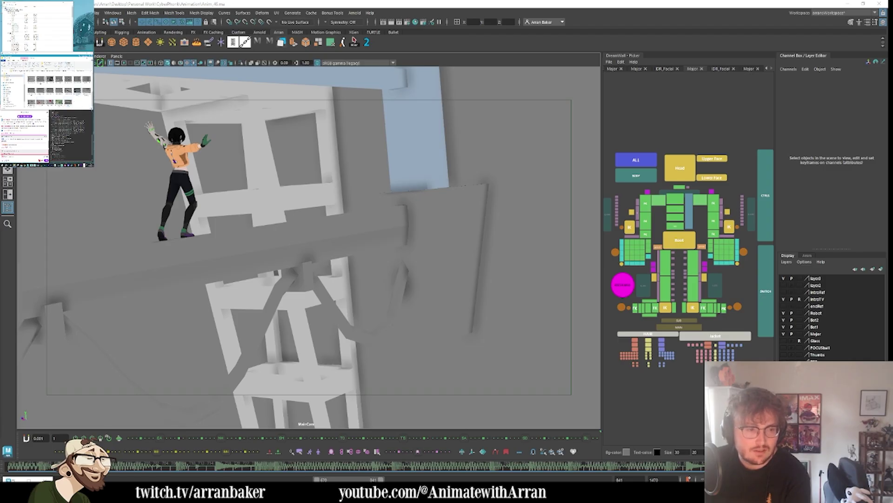
key(Return)
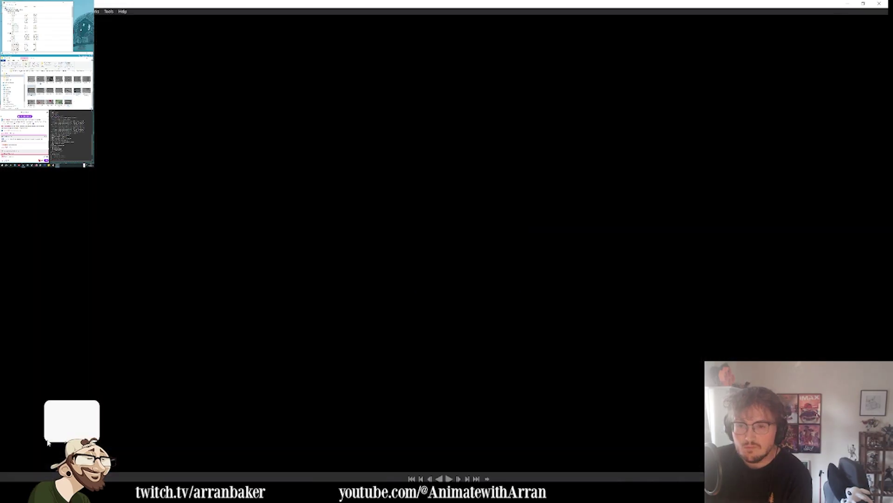
click(351, 26)
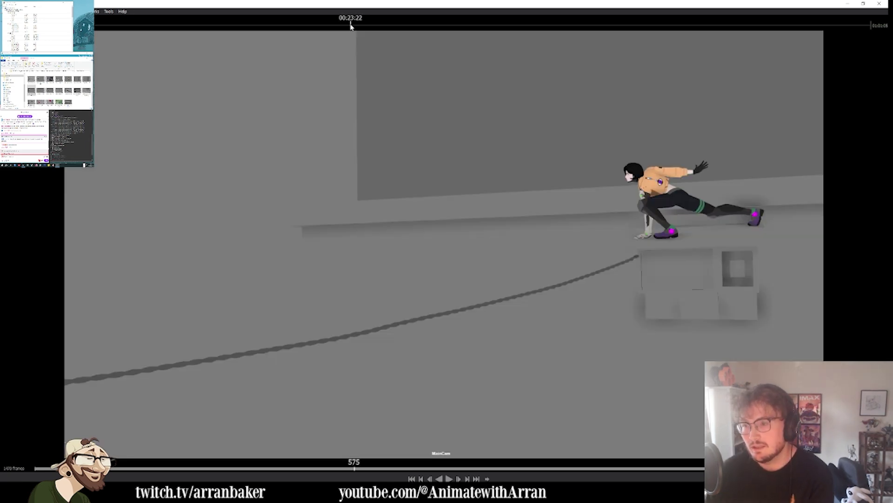
drag(354, 27, 423, 28)
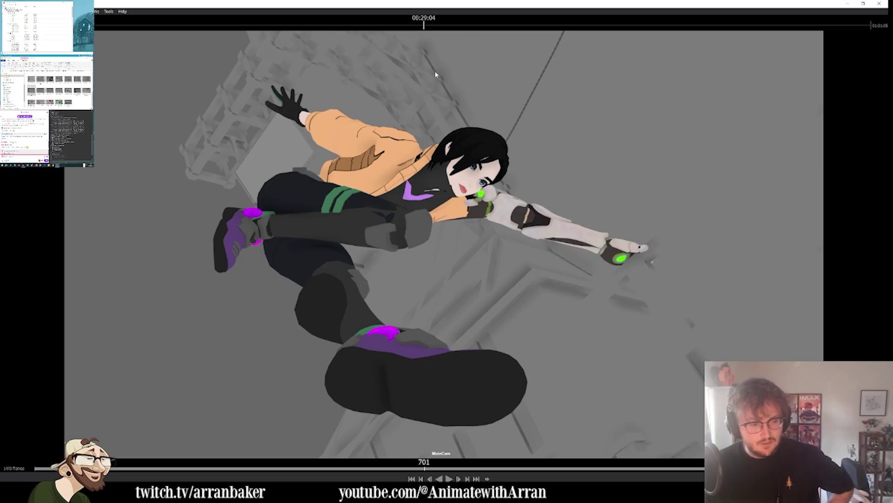
click(195, 21)
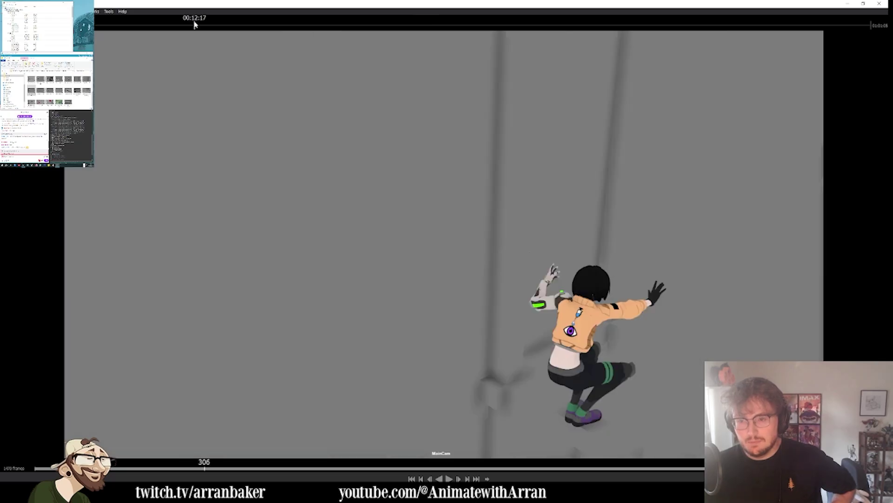
click(879, 4)
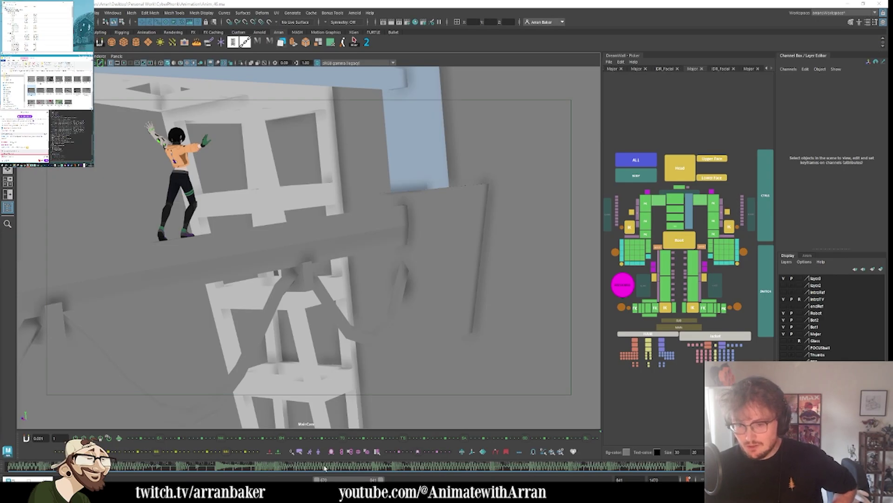
- Extend the playback range through frame 1470 and select the sci-fi girl rig in the Reference Editor
drag(381, 480, 606, 479)
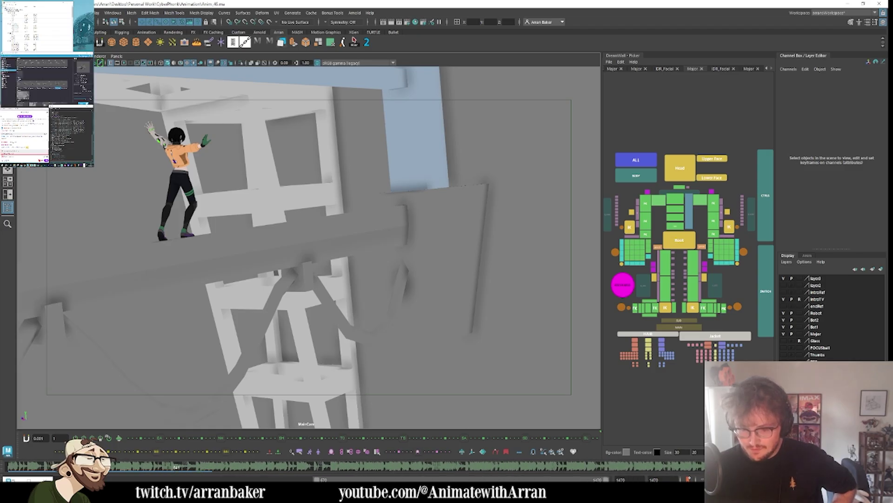
drag(317, 480, 313, 480)
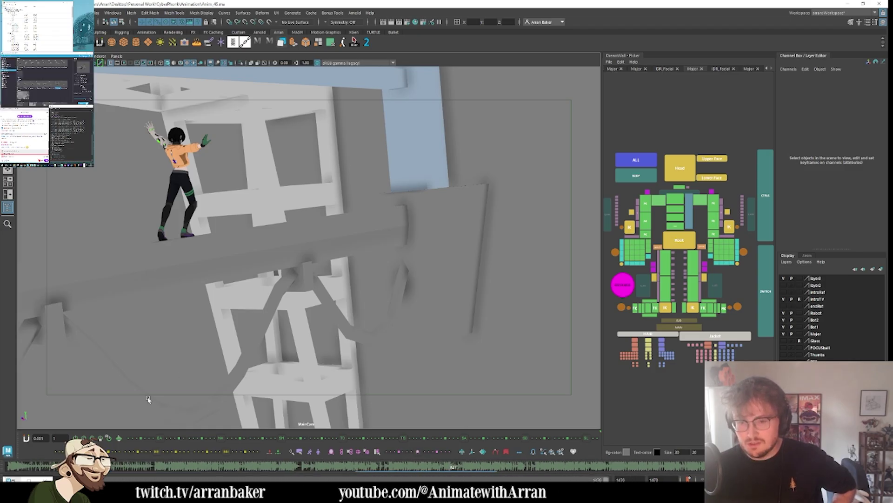
key(alt+v)
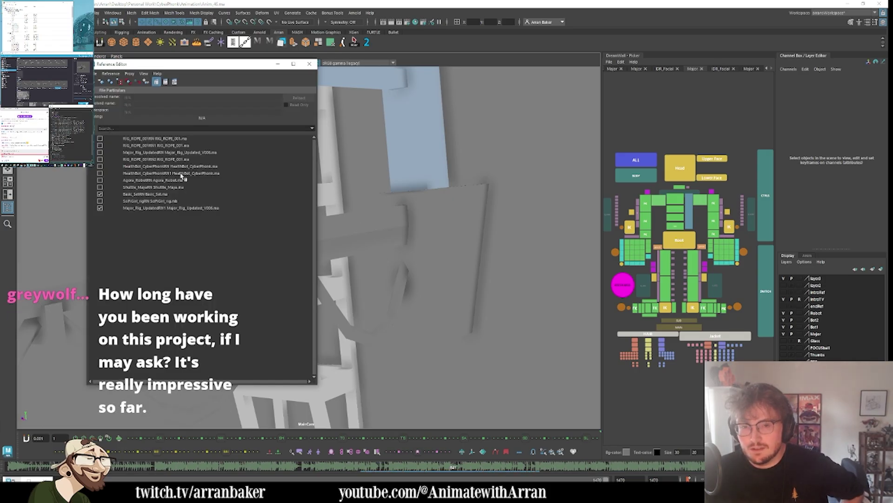
click(136, 201)
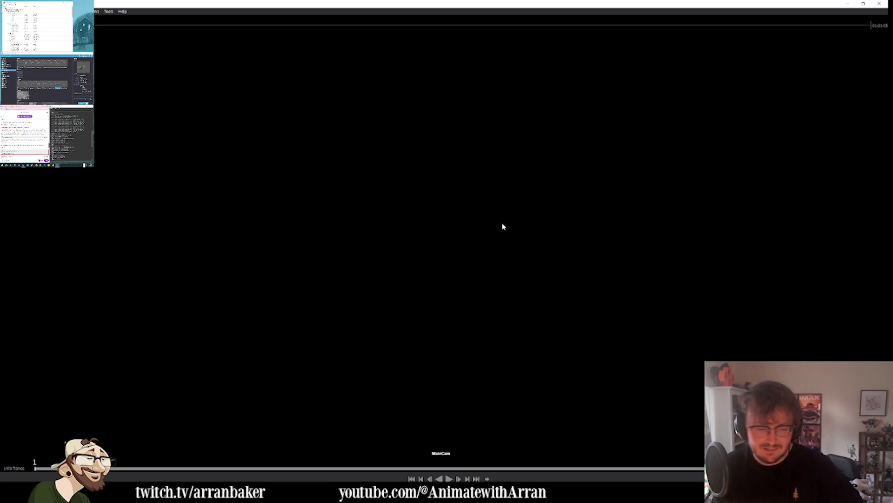
- Play the full-length 1470-frame playblast to review the whole sequence
key(space)
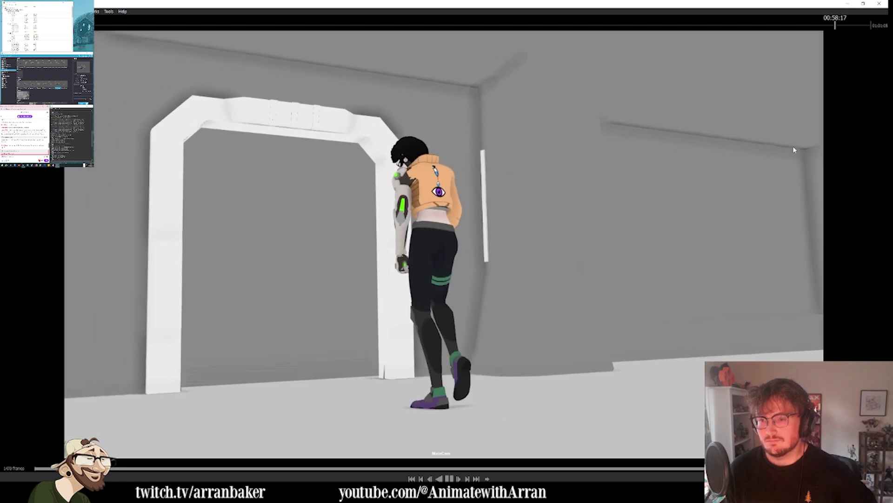
key(space)
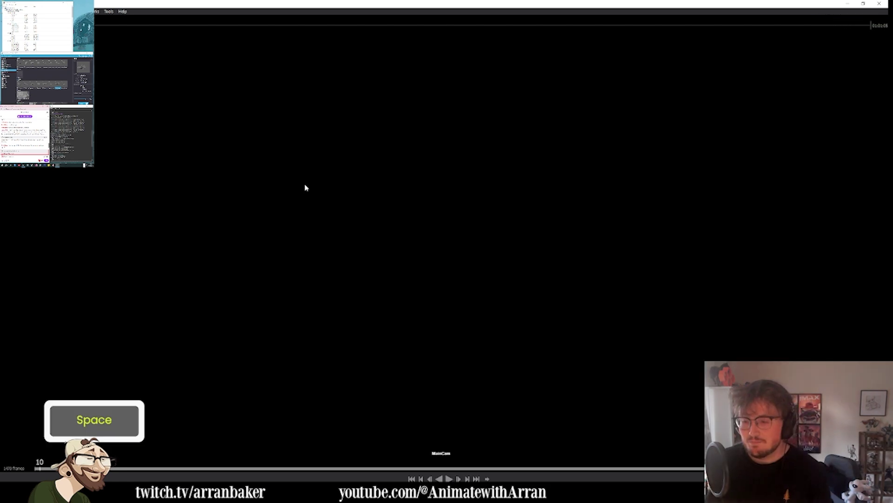